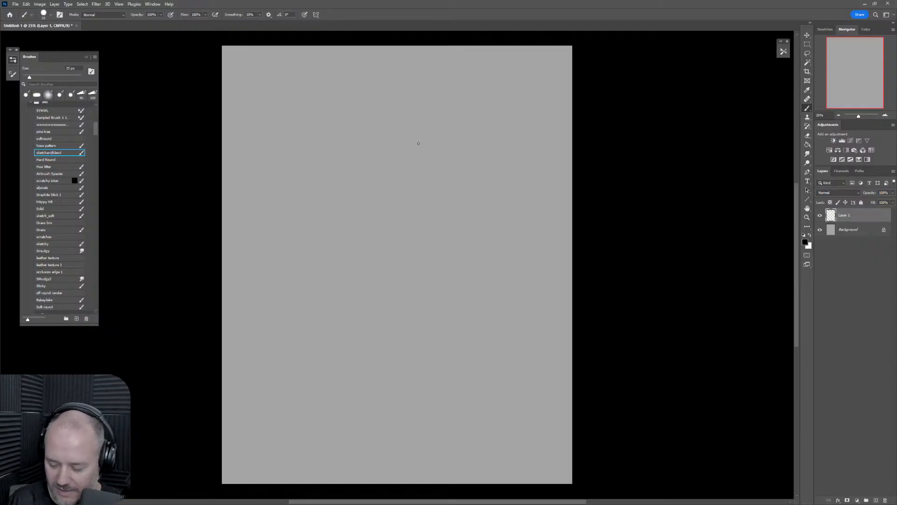
Enlarge the brush and sketch a large oval head with a smaller domed head beside it near the upper edge of the canvas.
key(bracketright)
key(bracketright)
key(bracketright)
mouse_move(345, 166)
mouse_down()
mouse_move(304, 140)
mouse_move(357, 189)
mouse_up()
drag(395, 155, 440, 150)
drag(388, 169, 440, 148)
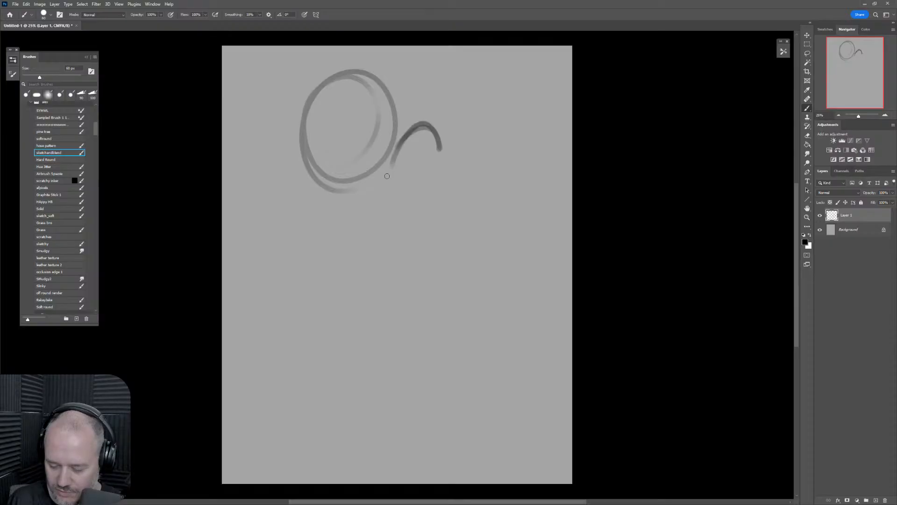
Sketch the domed figure's neck, sloping shoulders and the two sides of its torso with loose, broken strokes.
drag(387, 170, 406, 192)
mouse_move(440, 162)
mouse_down()
mouse_move(432, 188)
mouse_move(362, 203)
mouse_move(345, 229)
mouse_up()
drag(446, 206, 472, 277)
drag(355, 255, 372, 282)
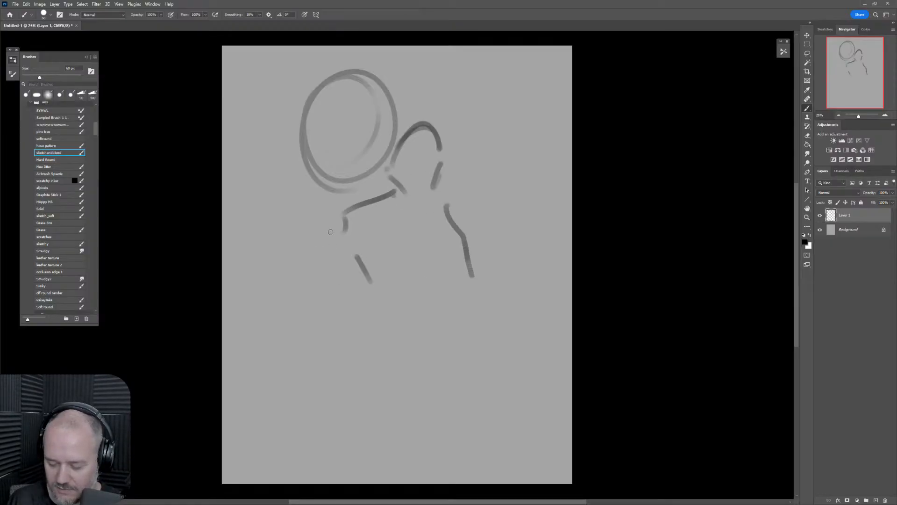
Sketch a small figure with a round head beside the torso, and arched curves at the torso's opposite side.
mouse_move(323, 226)
mouse_down()
mouse_move(313, 254)
mouse_move(334, 251)
mouse_move(306, 266)
mouse_move(289, 298)
mouse_up()
drag(299, 267, 358, 287)
drag(303, 317, 358, 302)
mouse_move(413, 317)
mouse_down()
mouse_move(463, 255)
mouse_move(466, 316)
mouse_up()
Sketch a wide mound with sweeping arcs beneath the figures, and long, nearly horizontal ground lines below it.
mouse_move(307, 355)
mouse_down()
mouse_move(464, 323)
mouse_move(485, 334)
mouse_up()
drag(284, 393, 407, 317)
mouse_move(255, 413)
mouse_down()
mouse_move(401, 322)
mouse_move(499, 324)
mouse_up()
drag(288, 430, 457, 415)
drag(341, 417, 464, 433)
drag(298, 439, 526, 444)
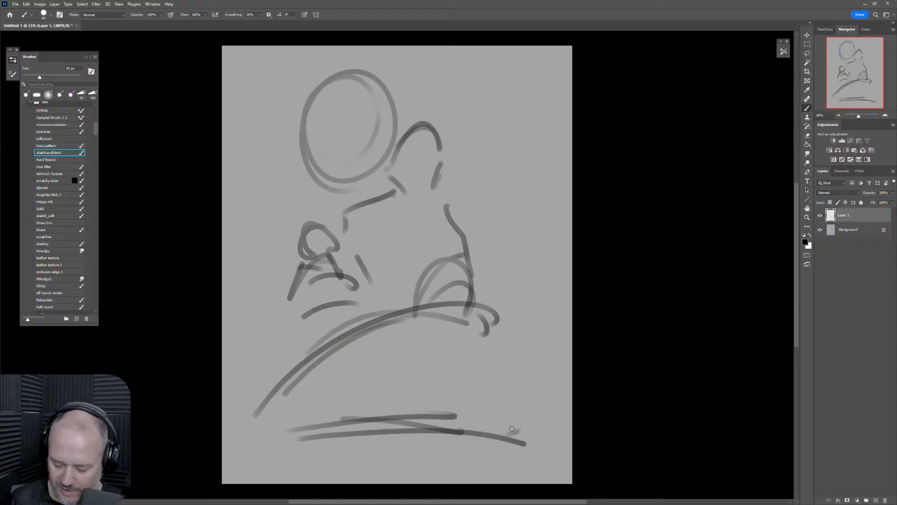
Add rounded bumps and short contour strokes along the mound, and a few fold lines inside the central torso.
drag(495, 394, 518, 431)
mouse_move(410, 310)
mouse_down()
mouse_move(346, 358)
mouse_move(402, 334)
mouse_up()
drag(449, 303, 436, 337)
drag(479, 322, 499, 367)
mouse_move(301, 342)
mouse_down()
mouse_move(387, 350)
mouse_move(296, 399)
mouse_up()
drag(380, 332, 379, 280)
click(395, 284)
drag(417, 226, 396, 284)
drag(519, 326, 499, 344)
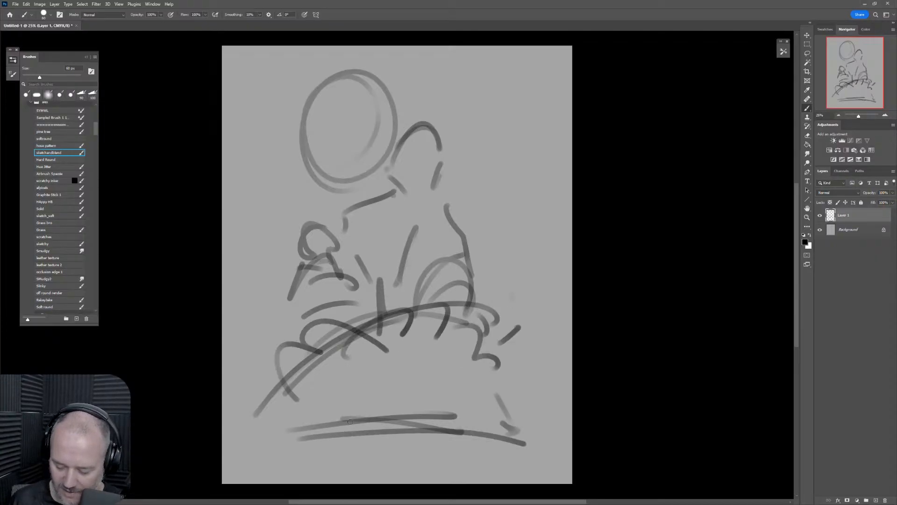
Add zigzag and arched shapes along the ground lines and reinforce the base with another stroke.
mouse_move(306, 444)
mouse_down()
mouse_move(327, 406)
mouse_move(347, 418)
mouse_up()
mouse_move(392, 407)
mouse_down()
mouse_move(392, 416)
mouse_move(411, 406)
mouse_up()
drag(447, 386, 448, 404)
drag(343, 432, 457, 435)
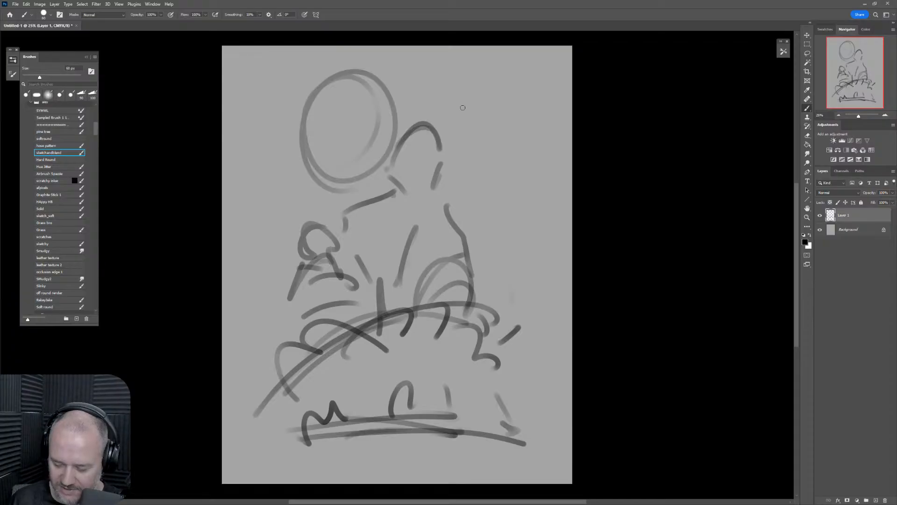
Sketch a third, boxy head behind the domed one and give the three heads smiling, frowning and zigzag-mouthed faces.
mouse_move(451, 100)
mouse_down()
mouse_move(430, 119)
mouse_move(484, 94)
mouse_move(494, 171)
mouse_move(454, 183)
mouse_move(457, 216)
mouse_up()
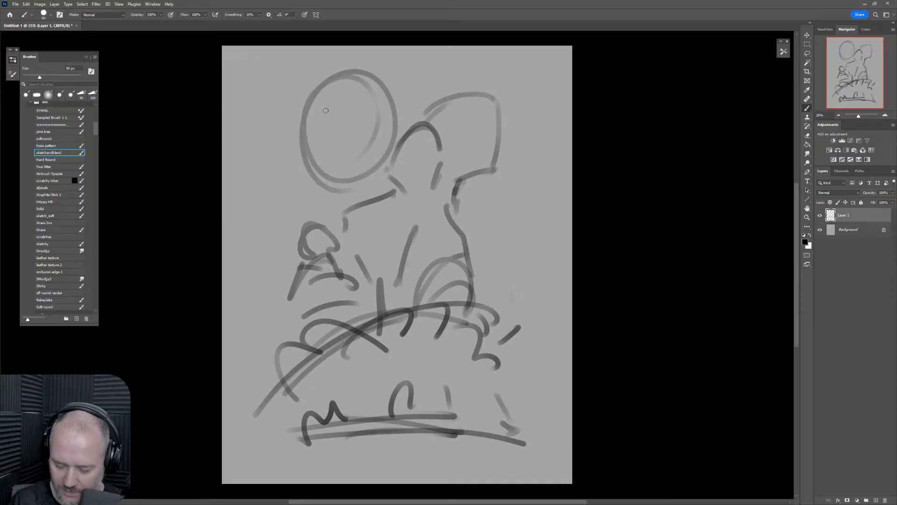
drag(324, 107, 361, 102)
mouse_move(331, 136)
mouse_down()
mouse_move(362, 127)
mouse_move(333, 137)
mouse_up()
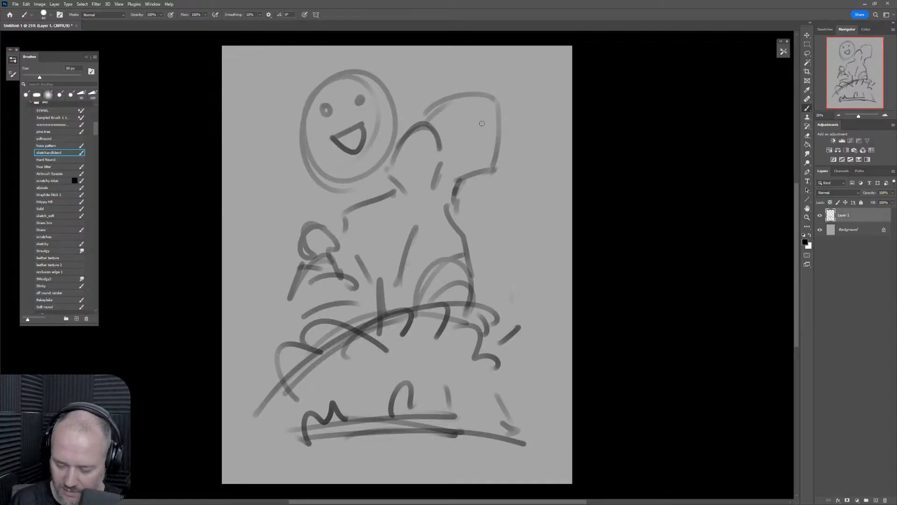
mouse_move(467, 155)
mouse_down()
mouse_move(493, 152)
mouse_move(476, 130)
mouse_move(491, 131)
mouse_up()
mouse_move(407, 181)
mouse_down()
mouse_move(440, 164)
mouse_move(417, 149)
mouse_move(431, 151)
mouse_up()
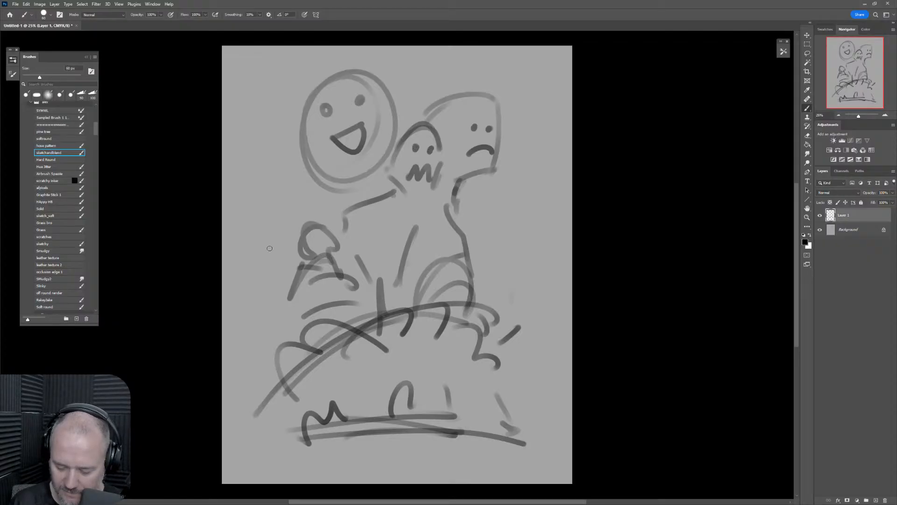
Sketch a raised arm with an open hand on the small figure and a bent arm on the central figure.
drag(270, 248, 303, 272)
mouse_move(265, 223)
mouse_down()
mouse_move(260, 253)
mouse_move(322, 277)
mouse_move(295, 293)
mouse_move(329, 322)
mouse_move(345, 306)
mouse_up()
mouse_move(434, 292)
mouse_down()
mouse_move(494, 271)
mouse_move(480, 344)
mouse_move(508, 333)
mouse_up()
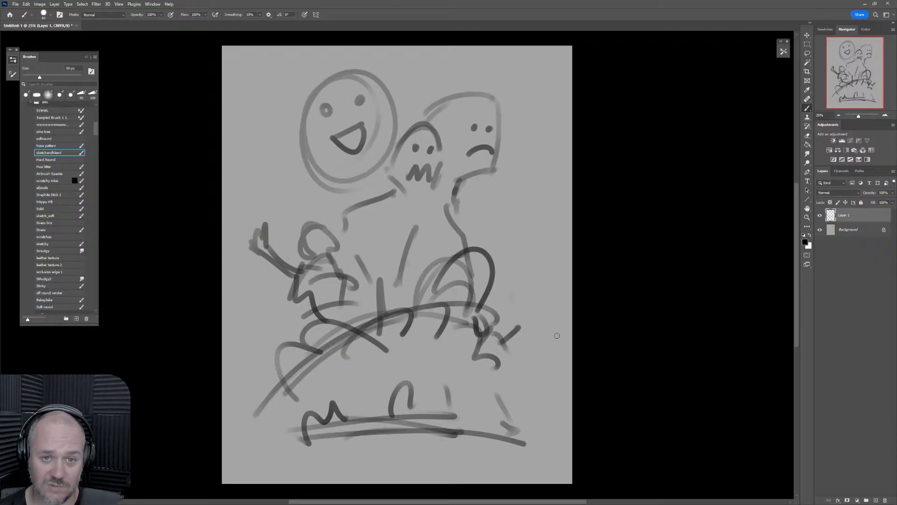
Draw a sweeping curve from the smiling face through the composition to the base, and undo it.
mouse_move(335, 144)
mouse_down()
mouse_move(382, 177)
mouse_move(401, 386)
mouse_up()
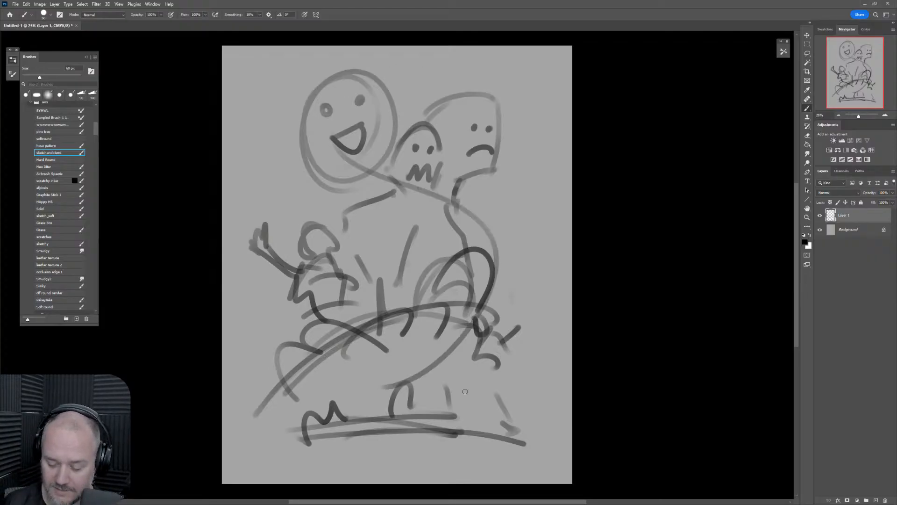
key(ctrl+z)
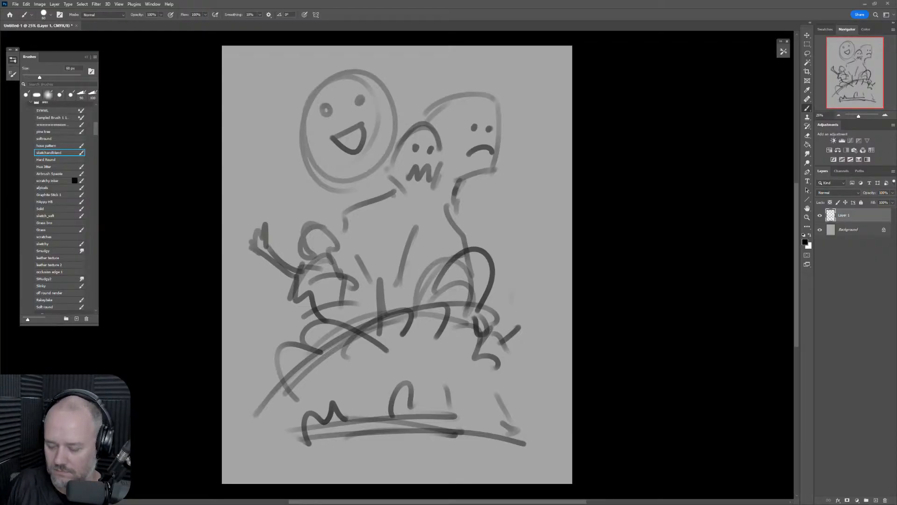
Hide the rough sketch on Layer 1 and add a new empty layer above it.
click(819, 216)
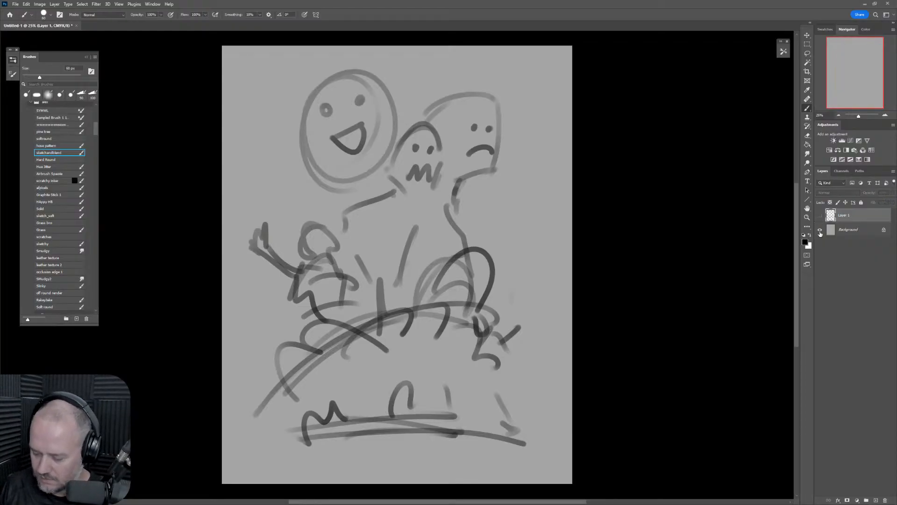
click(875, 500)
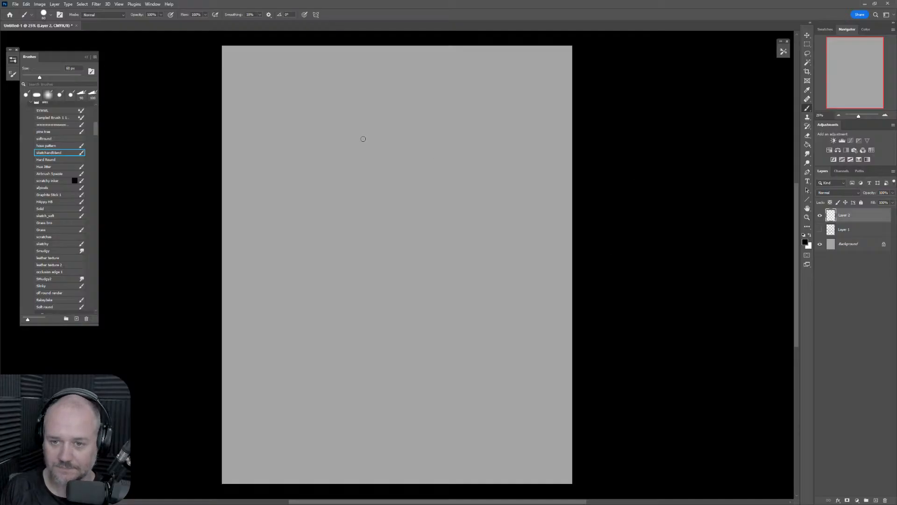
Reduce the brush size and sketch an angular, egg-shaped head outline with tapering jaw lines on the new layer.
key(bracketleft)
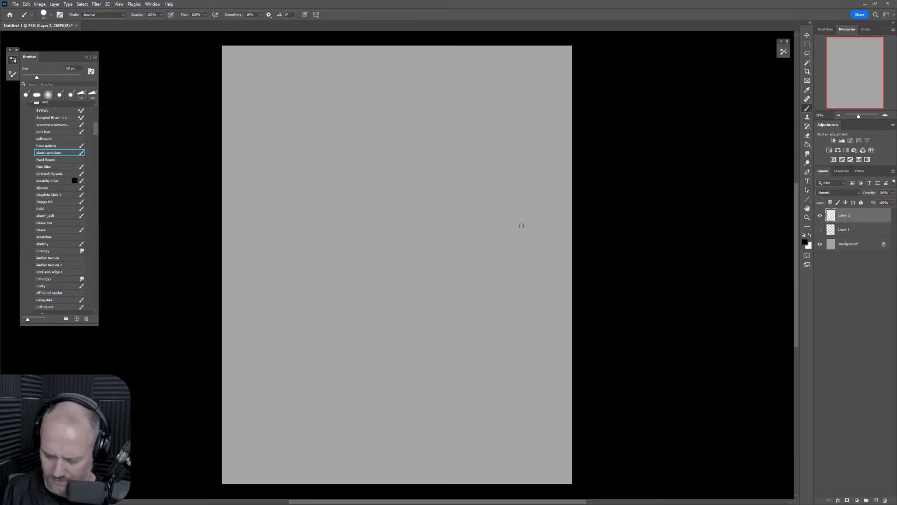
drag(458, 276, 489, 270)
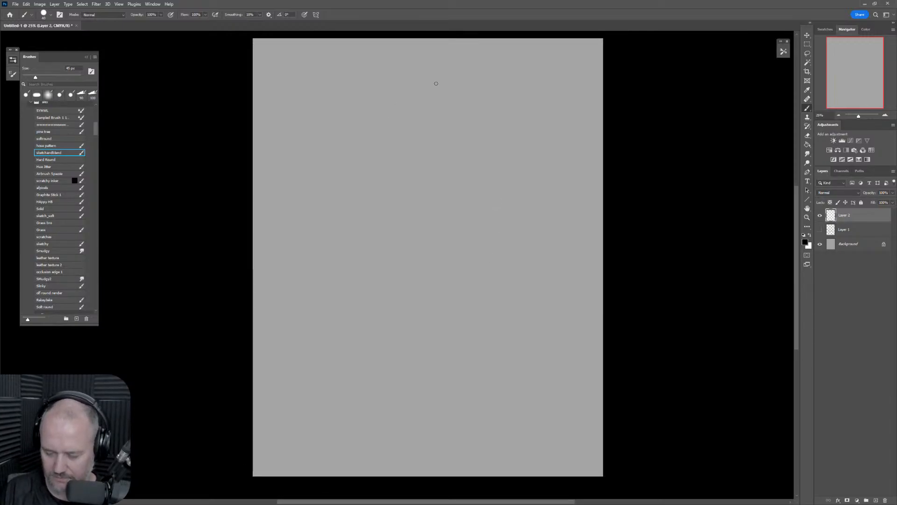
mouse_move(399, 94)
mouse_down()
mouse_move(396, 153)
mouse_move(398, 94)
mouse_move(449, 62)
mouse_move(413, 85)
mouse_move(429, 73)
mouse_move(479, 75)
mouse_move(490, 115)
mouse_move(497, 105)
mouse_move(501, 167)
mouse_move(468, 184)
mouse_move(388, 159)
mouse_up()
mouse_move(414, 188)
mouse_down()
mouse_move(466, 211)
mouse_move(442, 208)
mouse_move(463, 212)
mouse_move(454, 218)
mouse_move(476, 209)
mouse_up()
drag(502, 157, 489, 181)
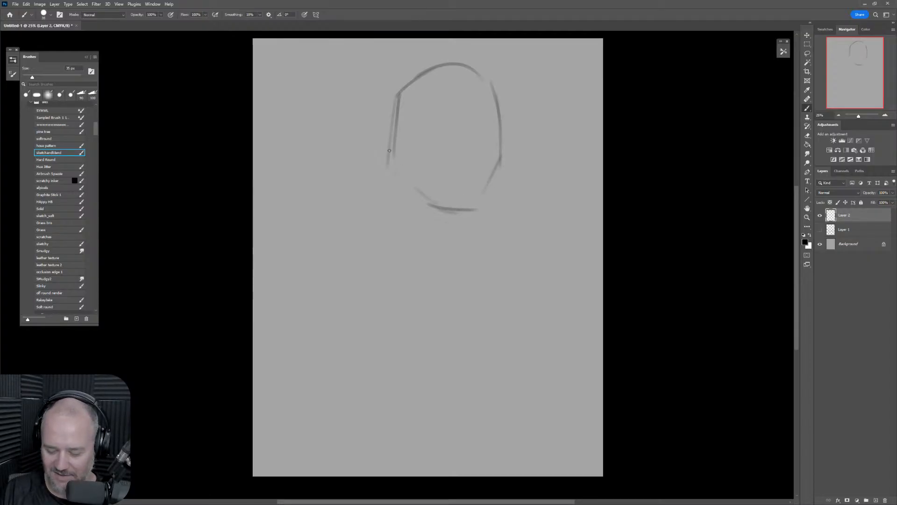
drag(389, 150, 426, 198)
drag(506, 159, 485, 194)
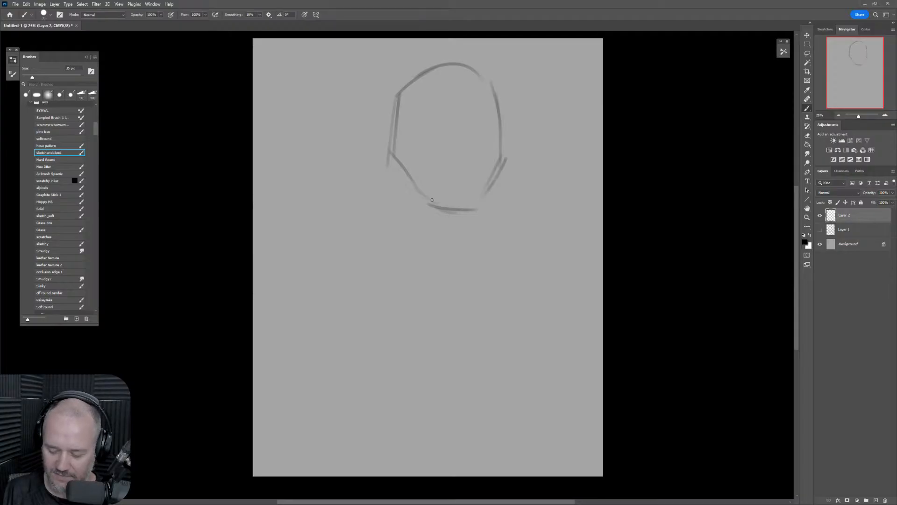
Sketch a pointed nose, a round eye with a pupil and arched brow, and a small mark for the other eye.
mouse_move(456, 147)
mouse_down()
mouse_move(452, 139)
mouse_move(476, 139)
mouse_move(463, 153)
mouse_move(480, 142)
mouse_up()
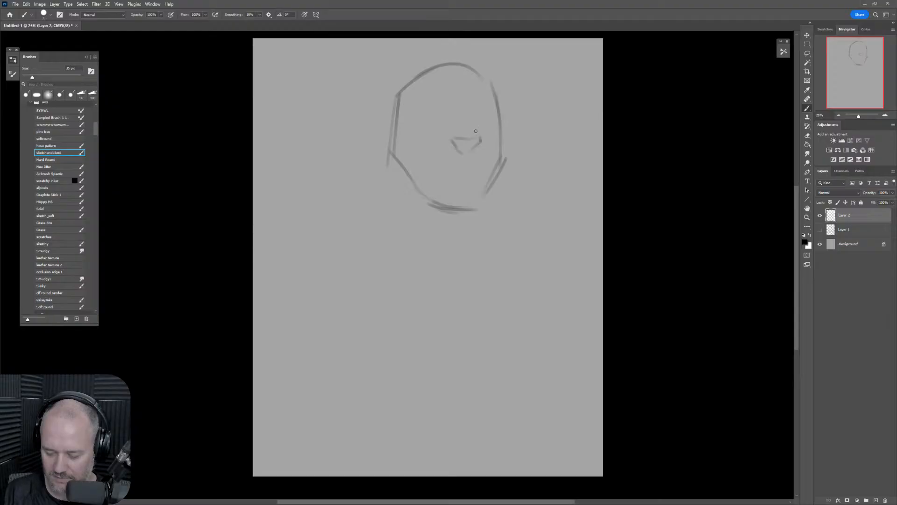
mouse_move(431, 110)
mouse_down()
mouse_move(445, 126)
mouse_move(445, 108)
mouse_move(439, 115)
mouse_up()
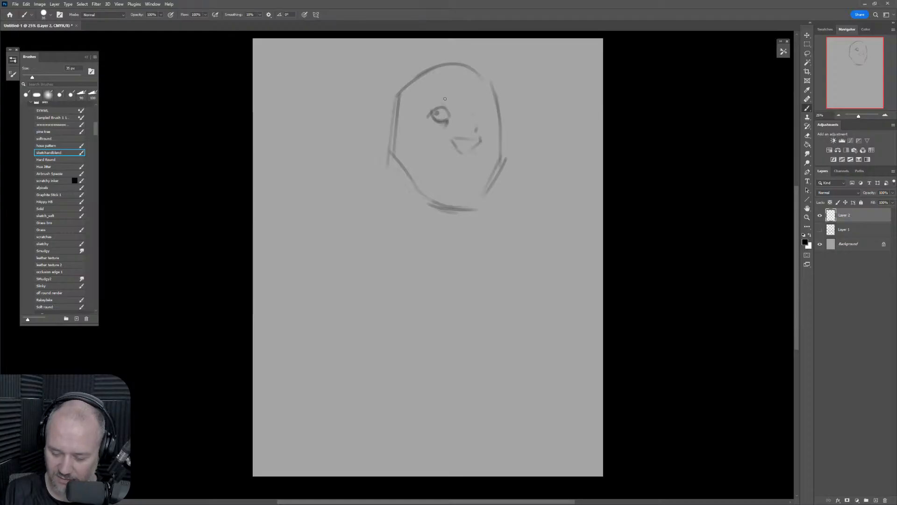
mouse_move(439, 100)
mouse_down()
mouse_move(452, 102)
mouse_move(444, 91)
mouse_move(453, 108)
mouse_up()
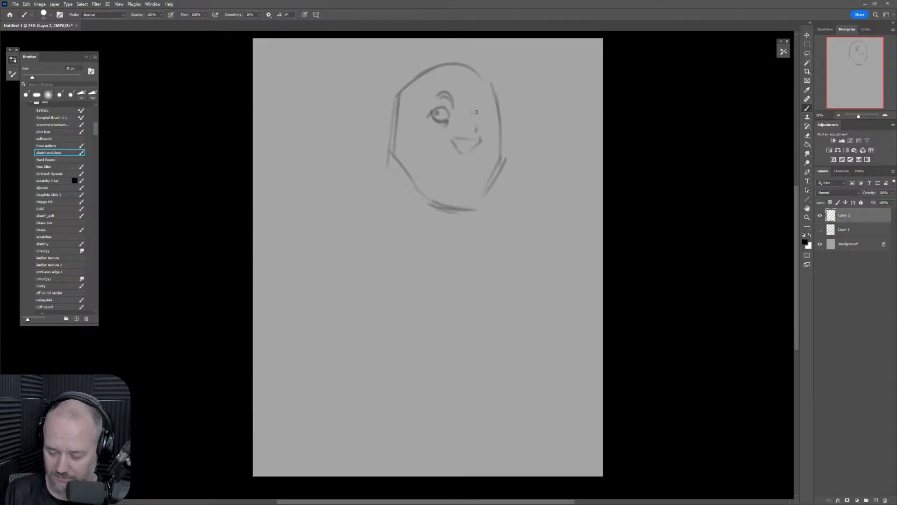
mouse_move(473, 112)
mouse_down()
mouse_move(479, 134)
mouse_move(478, 127)
mouse_move(473, 158)
mouse_move(461, 166)
mouse_move(473, 132)
mouse_move(453, 153)
mouse_move(449, 141)
mouse_move(474, 138)
mouse_up()
Enlarge the eraser to 250 px and erase the pointed nose and the stray marks around it.
key(e)
key(b)
key(e)
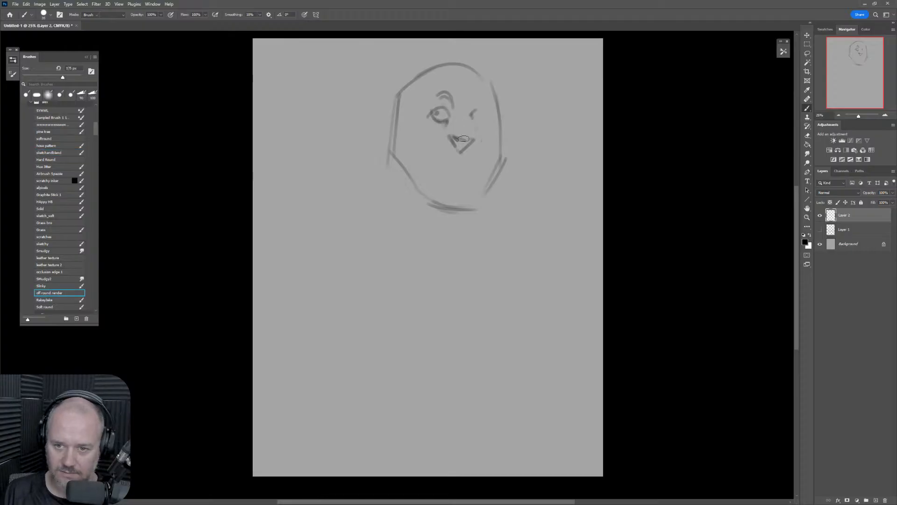
key(])
key(])
mouse_move(468, 135)
mouse_down()
mouse_move(454, 142)
mouse_move(461, 158)
mouse_up()
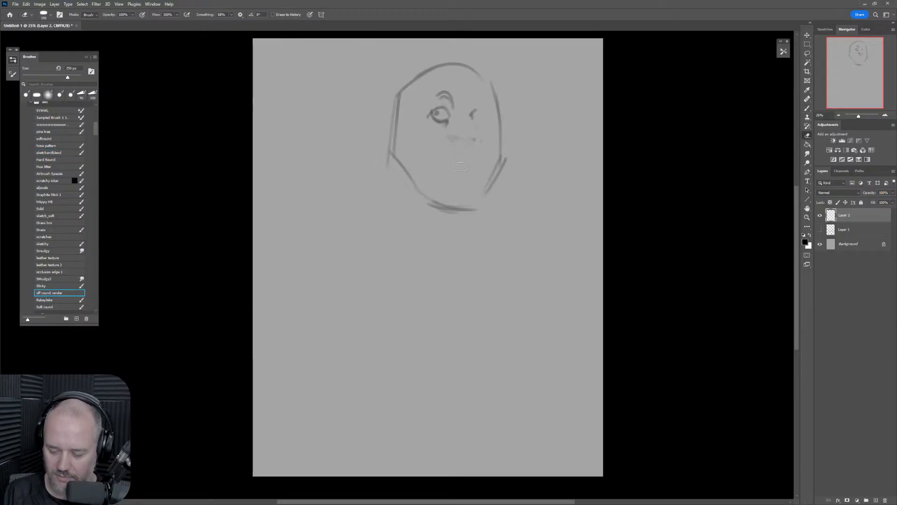
drag(482, 125, 484, 130)
Redraw the nose as a rounded, shaded tip with nostrils, and add an ear on the side of the head.
key(b)
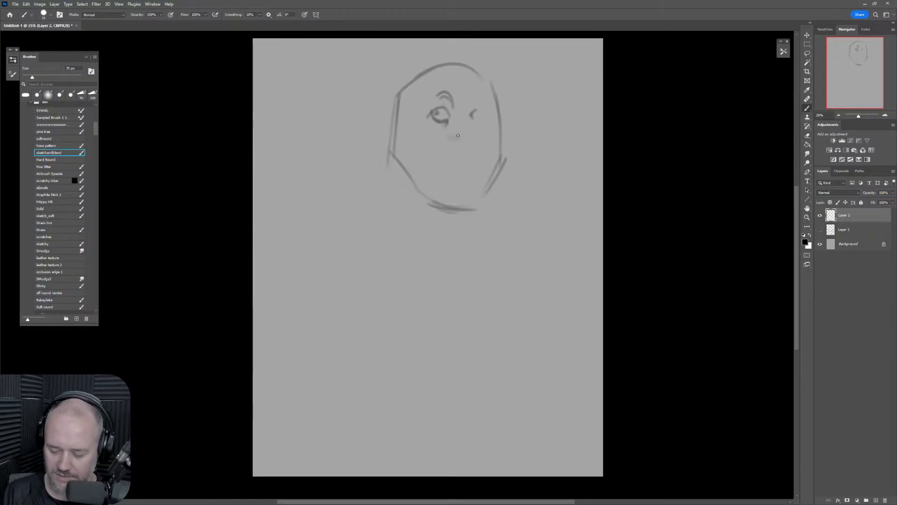
drag(449, 141, 475, 143)
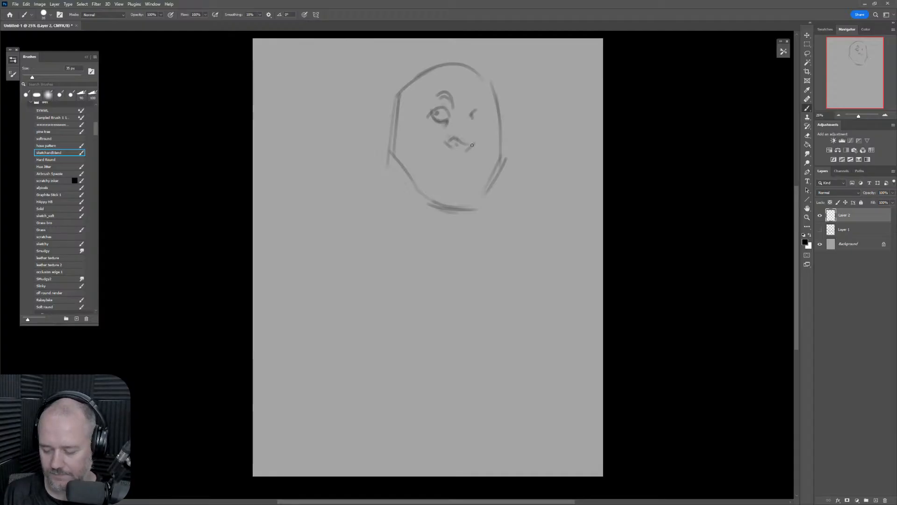
mouse_move(450, 142)
mouse_down()
mouse_move(474, 145)
mouse_move(477, 124)
mouse_up()
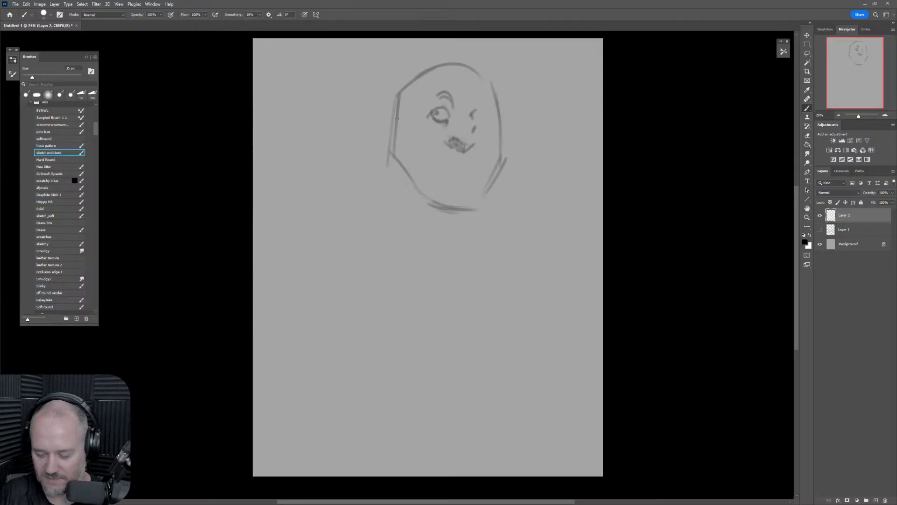
mouse_move(386, 114)
mouse_down()
mouse_move(379, 134)
mouse_move(392, 148)
mouse_move(398, 131)
mouse_up()
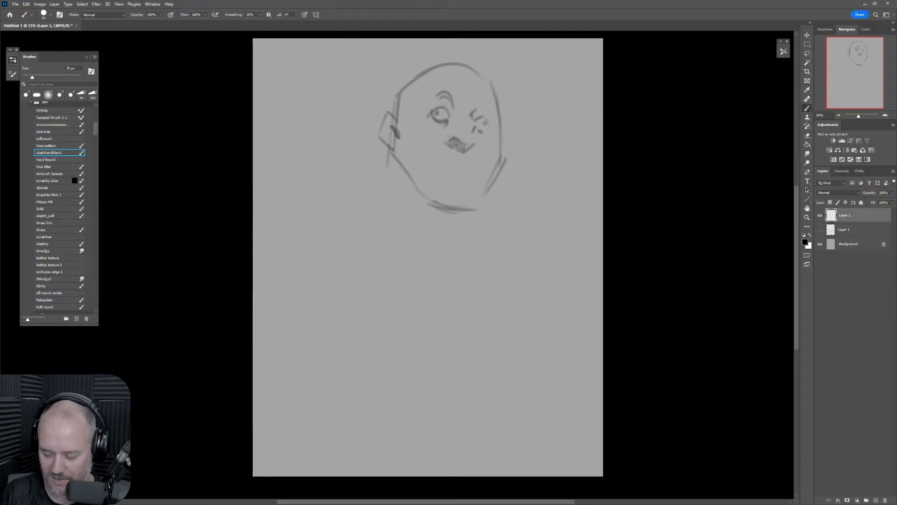
Lasso the round eye with its brow and shift it farther away from the nose.
key(e)
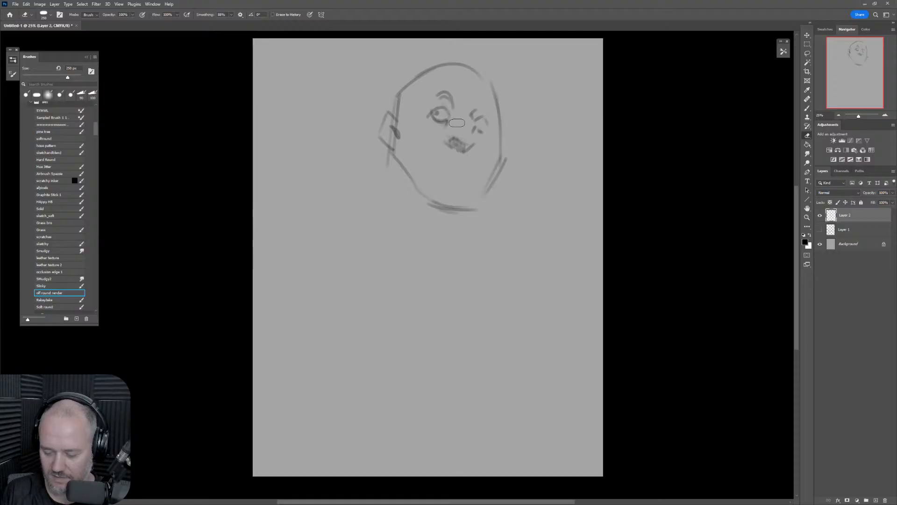
key(l)
mouse_move(458, 114)
mouse_down()
mouse_move(414, 103)
mouse_move(448, 113)
mouse_up()
key(ctrl+t)
key(Return)
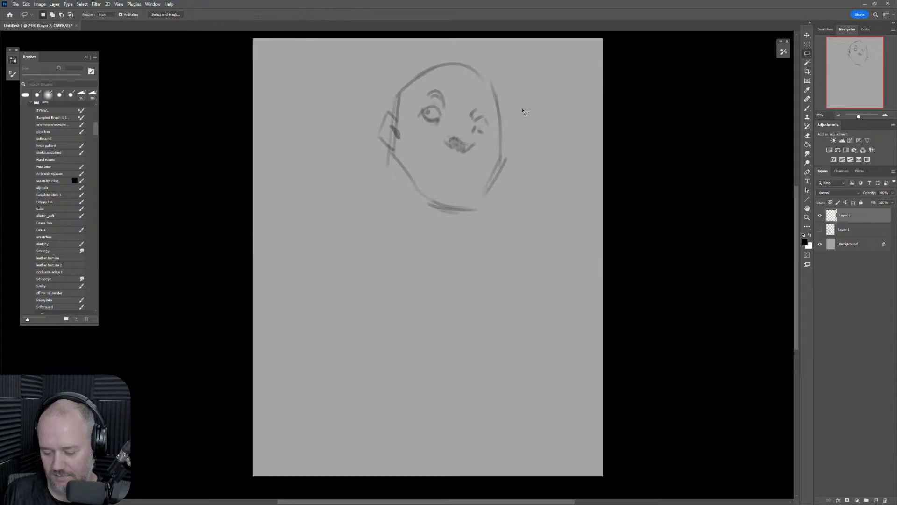
Erase and redraw the smaller eye with a pupil, and define the nose with a darker tip and bridge line.
key(e)
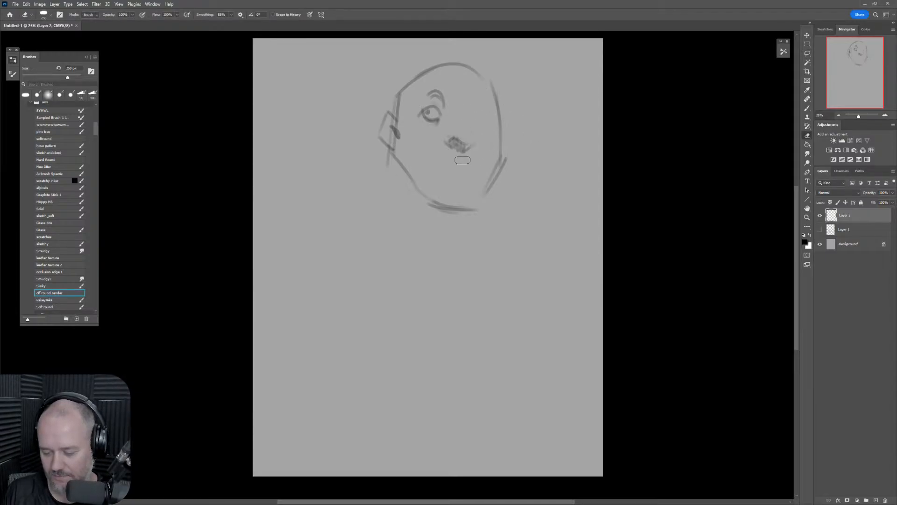
key(b)
drag(466, 148, 470, 148)
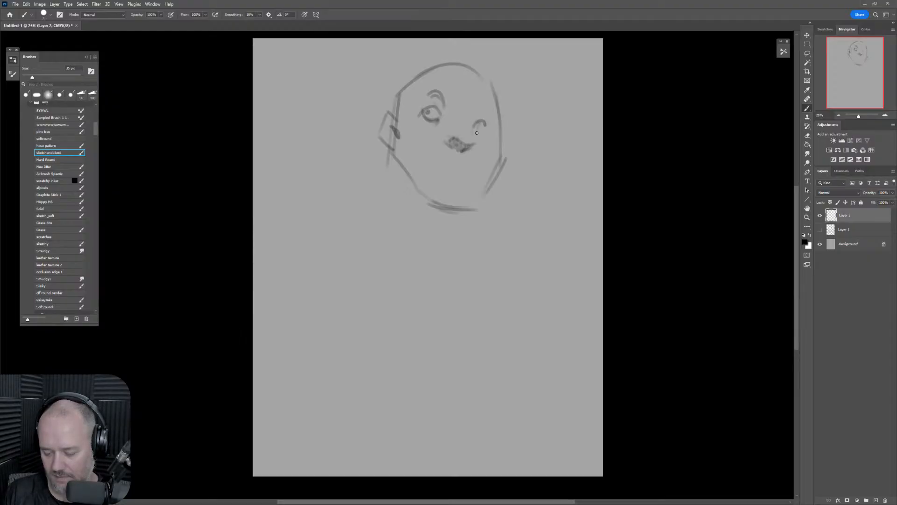
mouse_move(475, 133)
mouse_down()
mouse_move(488, 109)
mouse_move(466, 150)
mouse_move(468, 106)
mouse_up()
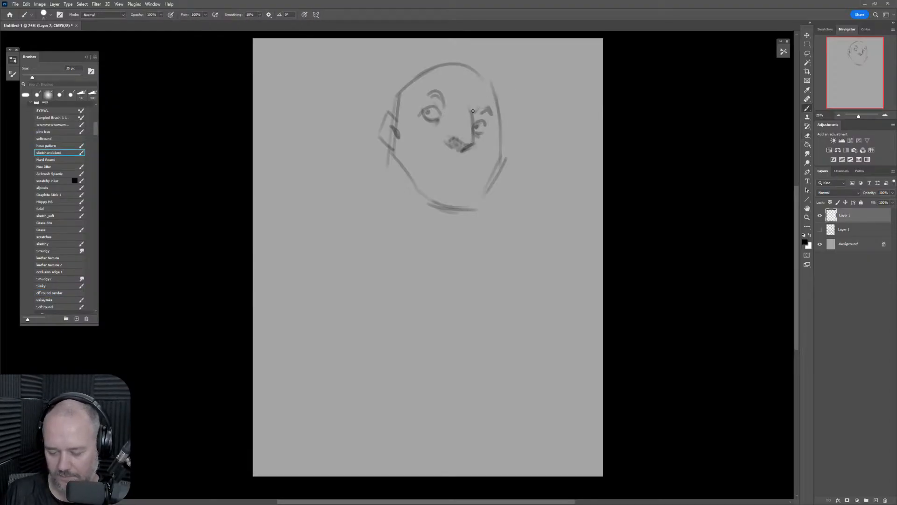
Rework the brow above the smaller eye into a straight brow slanting down toward the nose.
drag(485, 107, 493, 115)
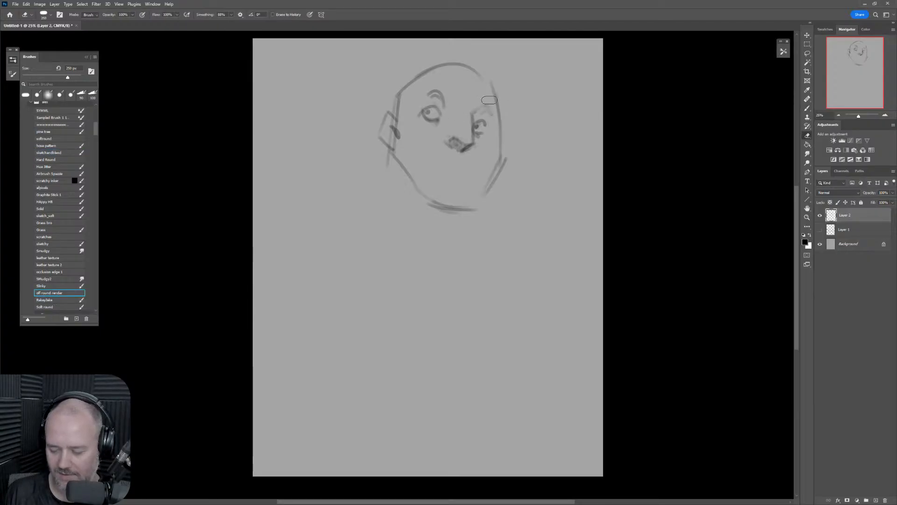
drag(487, 103, 464, 116)
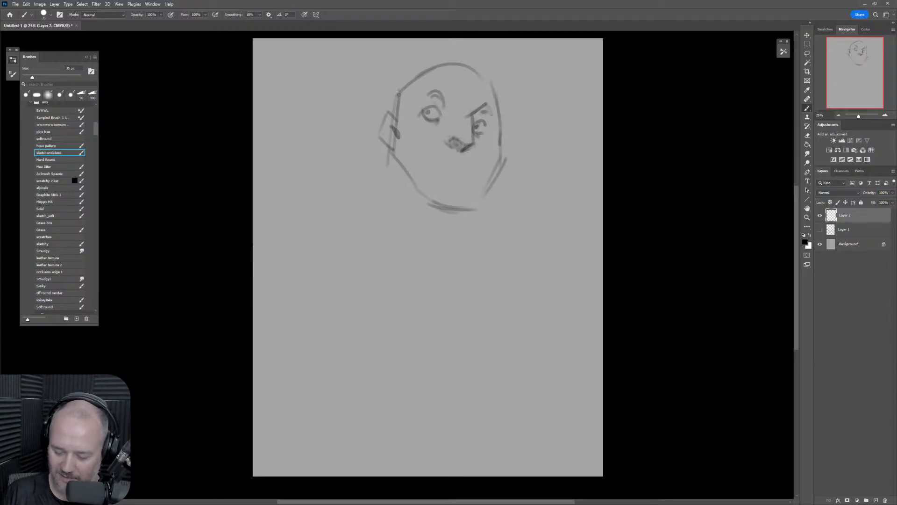
Darken the jawline and sketch a chin crease and a frowning mouth with dark marks at both corners.
mouse_move(399, 95)
mouse_down()
mouse_move(419, 195)
mouse_move(430, 209)
mouse_move(454, 209)
mouse_move(423, 201)
mouse_move(463, 206)
mouse_up()
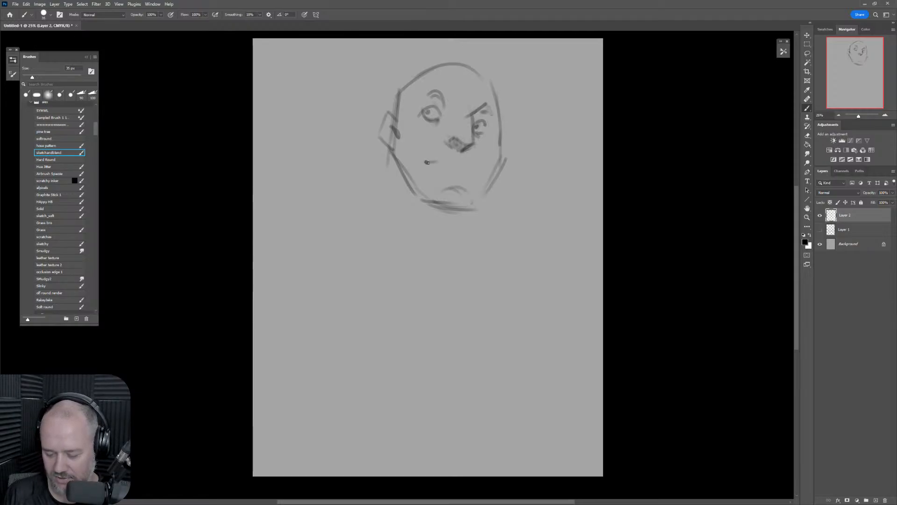
drag(429, 163, 450, 159)
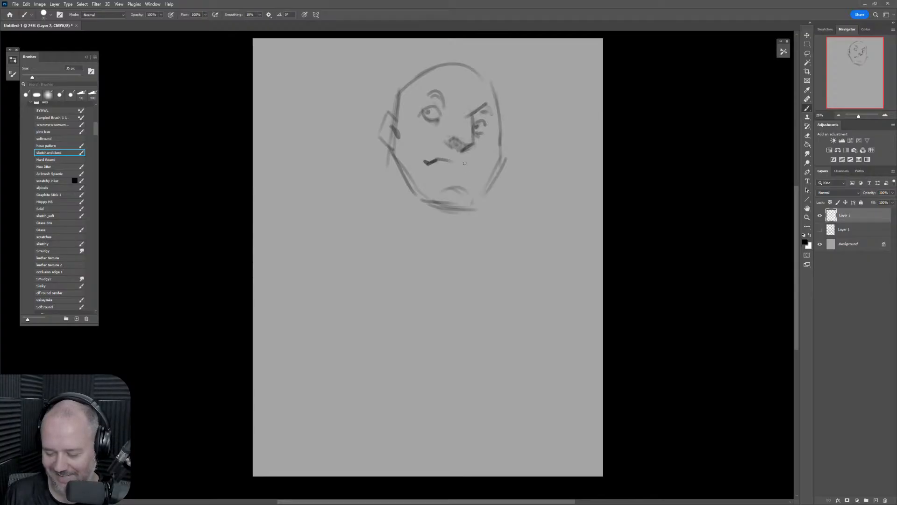
click(467, 167)
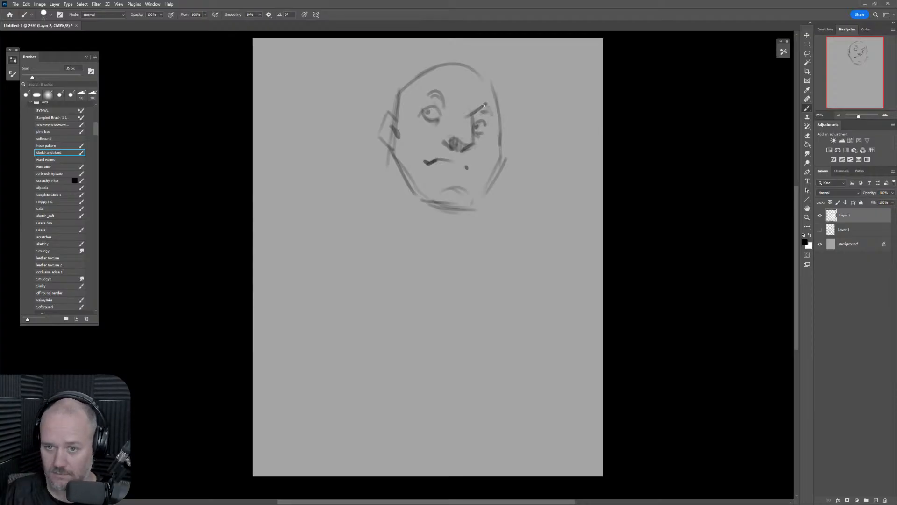
Bend the slanted brow down at its outer end and darken the underside of the nose.
drag(471, 115, 489, 111)
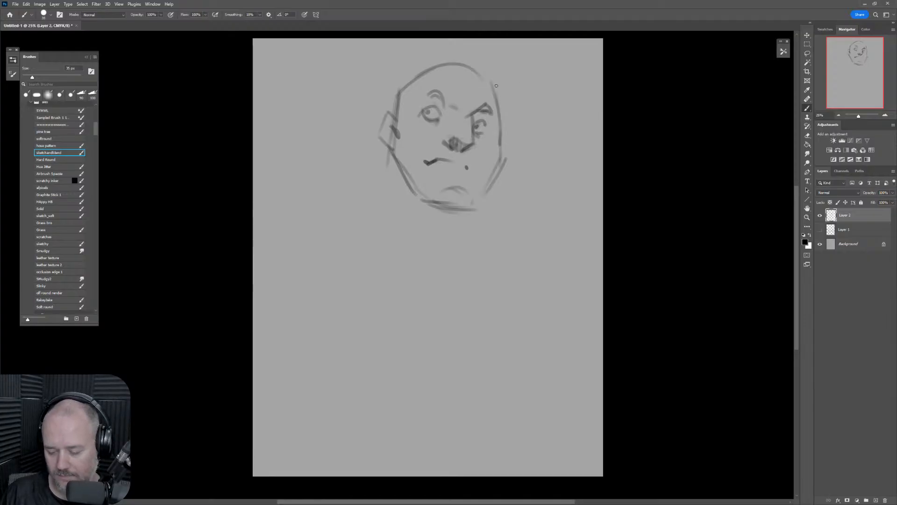
drag(472, 149, 460, 154)
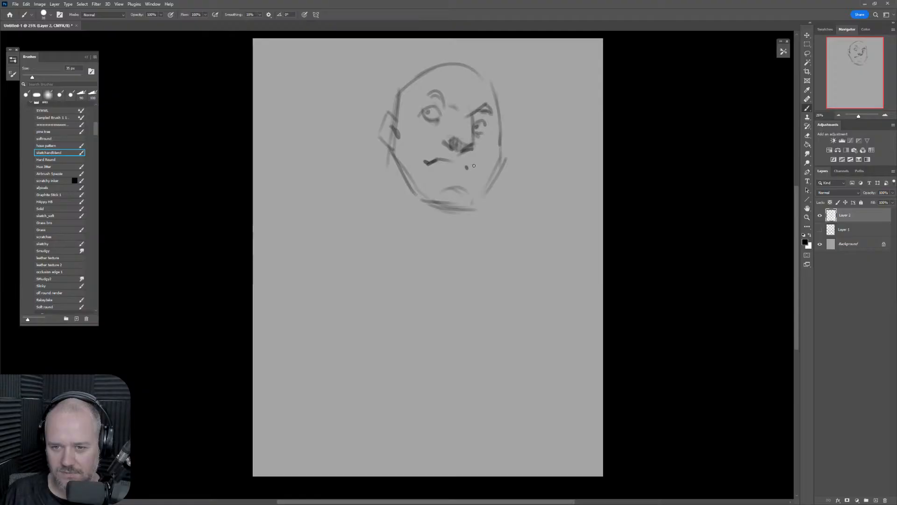
key(e)
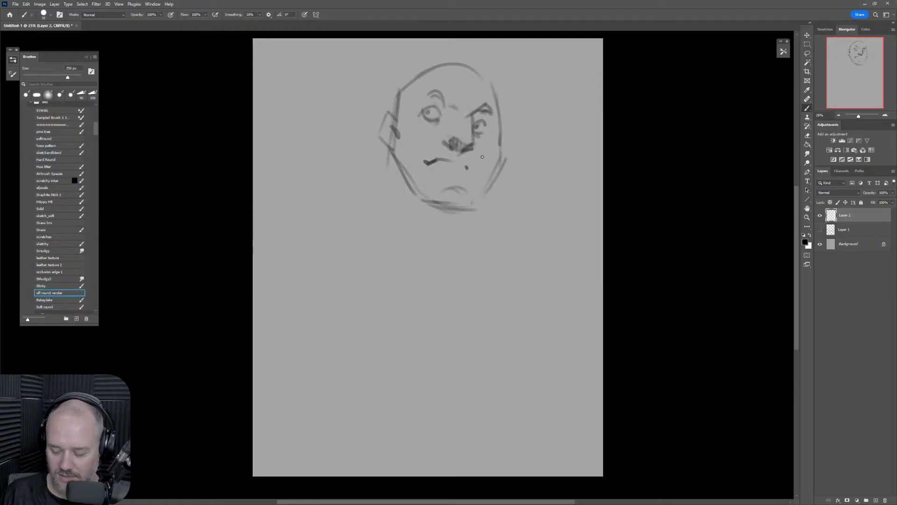
key(bracketleft)
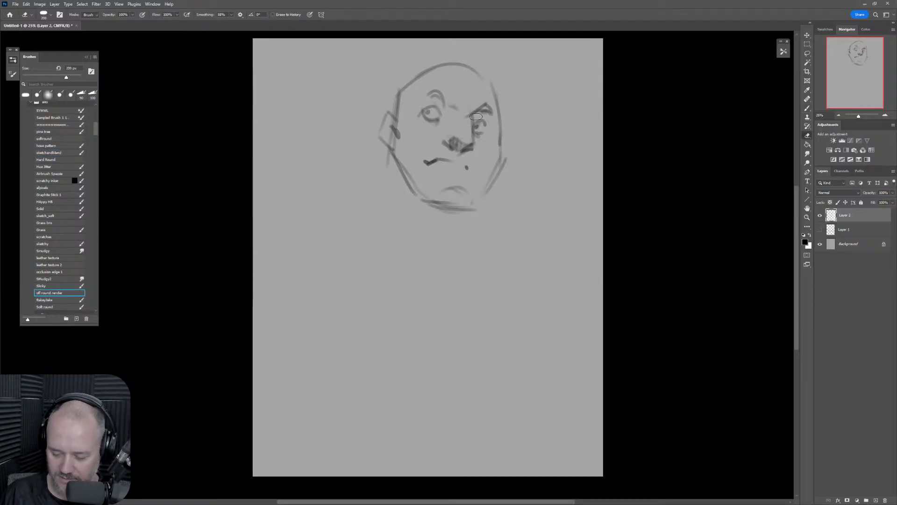
key(b)
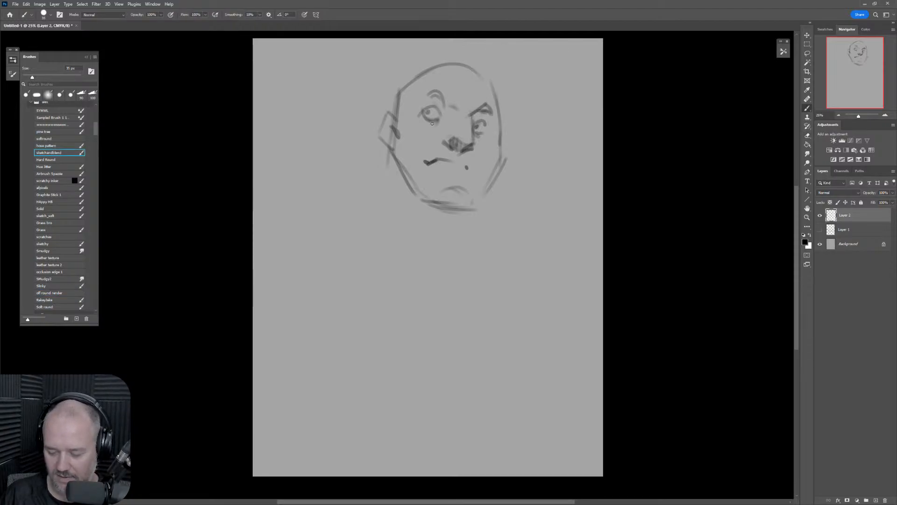
Shade the brow area of the round eye and add soft bags beneath both eyes with a larger brush.
drag(425, 125, 431, 123)
key(bracketright)
key(bracketright)
key(bracketright)
key(bracketright)
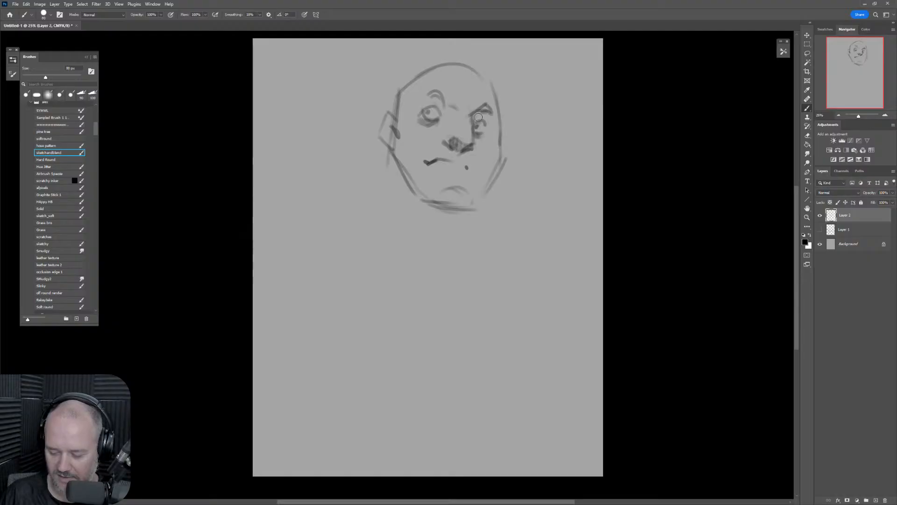
key(bracketright)
key(bracketright)
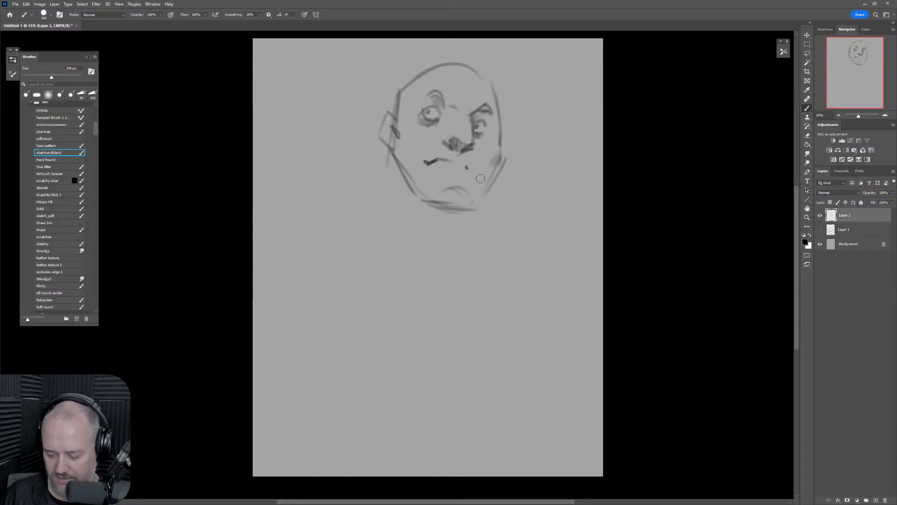
key(ctrl+z)
drag(477, 137, 481, 146)
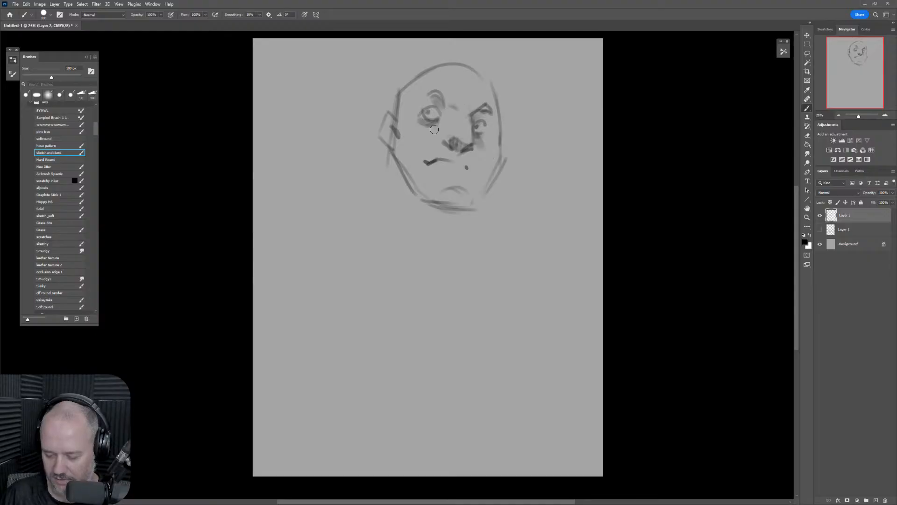
drag(434, 129, 443, 127)
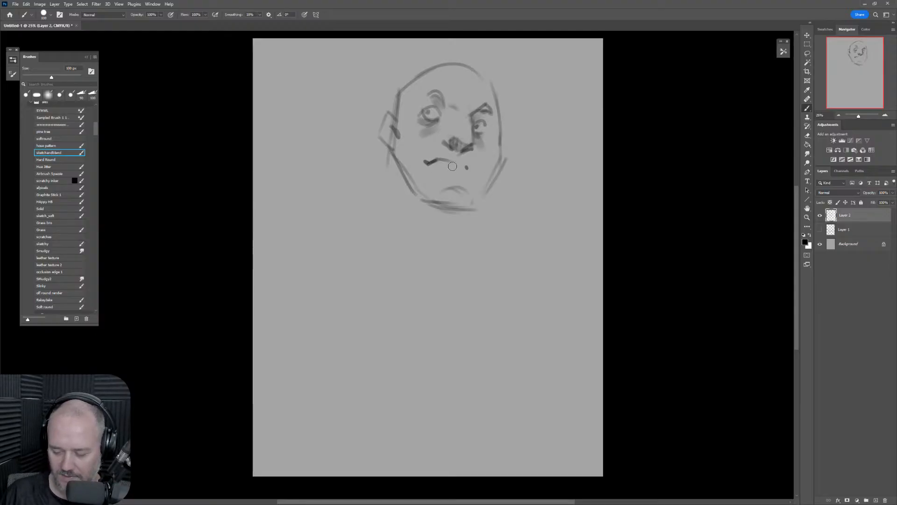
Block in soft gray tone on the forehead, the far cheek and the area below the mouth.
key(bracketright)
mouse_move(441, 174)
mouse_down()
mouse_move(473, 181)
mouse_move(483, 145)
mouse_move(479, 173)
mouse_move(494, 165)
mouse_move(465, 125)
mouse_move(477, 160)
mouse_move(472, 154)
mouse_move(469, 118)
mouse_move(462, 129)
mouse_move(473, 87)
mouse_move(453, 100)
mouse_move(452, 88)
mouse_move(484, 96)
mouse_up()
alt+click(481, 146)
key(bracketright)
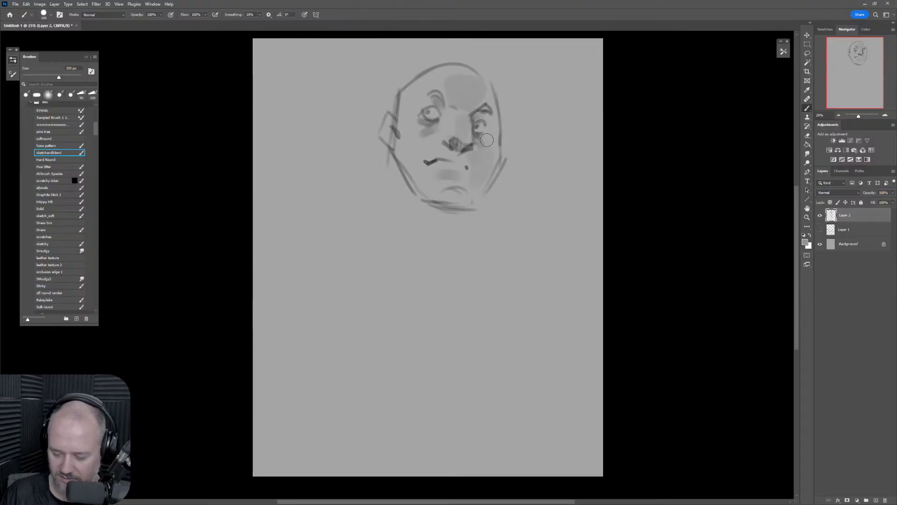
Shade the ear, the near side of the jaw and the chin with sampled grays at a 125 px brush size.
key(bracketleft)
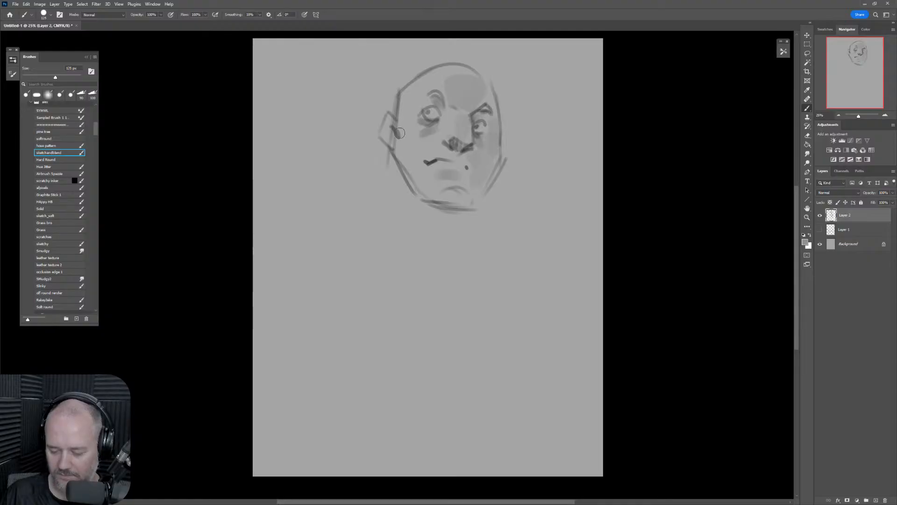
mouse_move(397, 125)
mouse_down()
mouse_move(410, 144)
mouse_move(389, 130)
mouse_move(427, 174)
mouse_move(407, 151)
mouse_move(423, 184)
mouse_up()
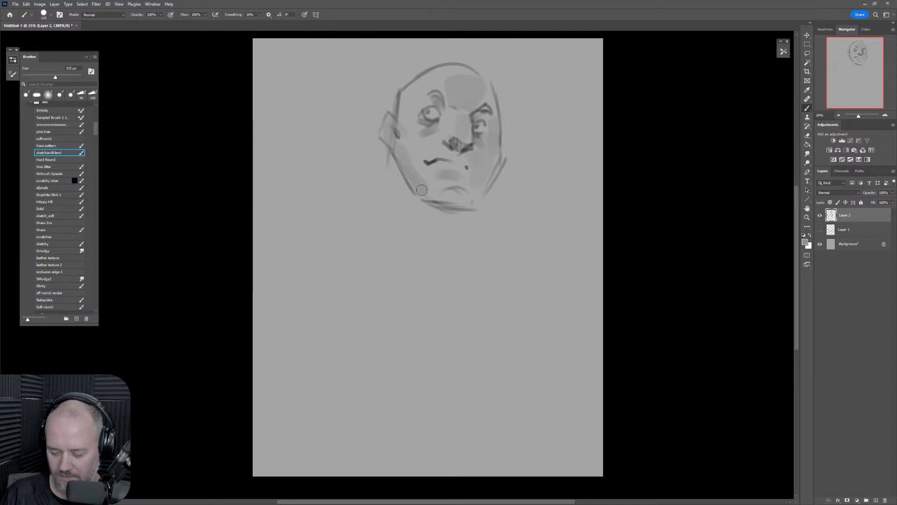
alt+click(408, 150)
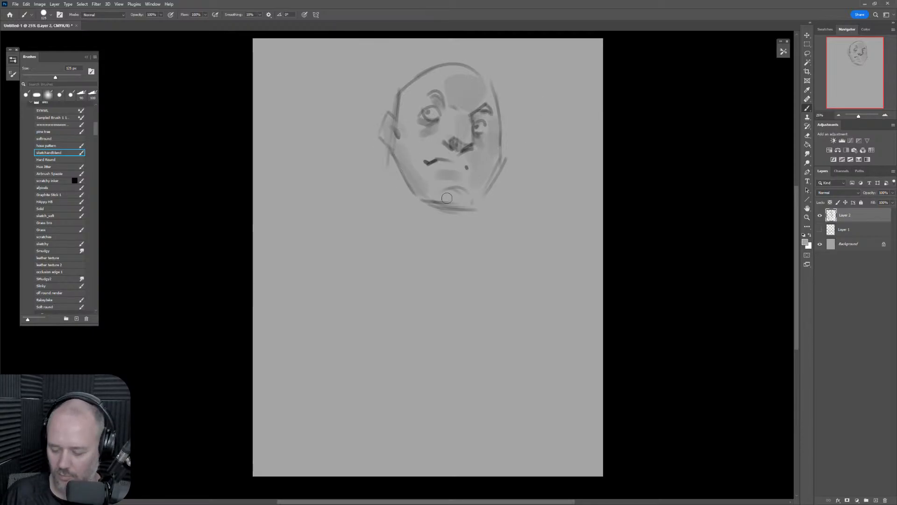
alt+click(451, 195)
drag(428, 199, 480, 204)
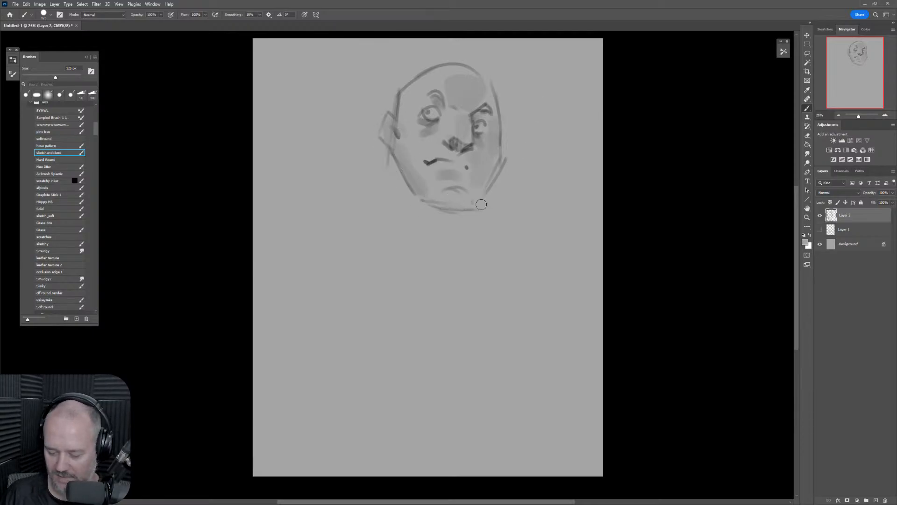
Fill the nose tip with a sampled dark tone and shade the side of the bridge beside the round eye.
alt+click(451, 144)
drag(451, 144, 467, 151)
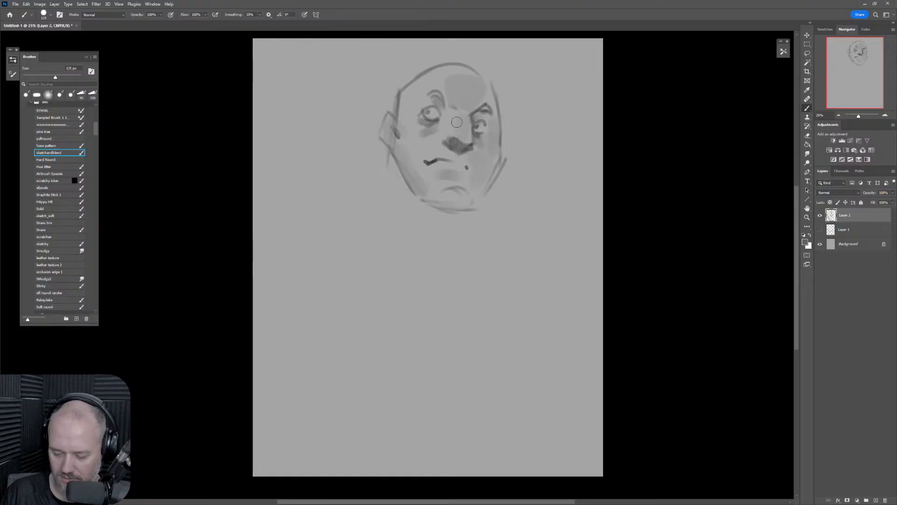
key(bracketright)
drag(444, 110, 443, 125)
key(ctrl+z)
alt+click(462, 84)
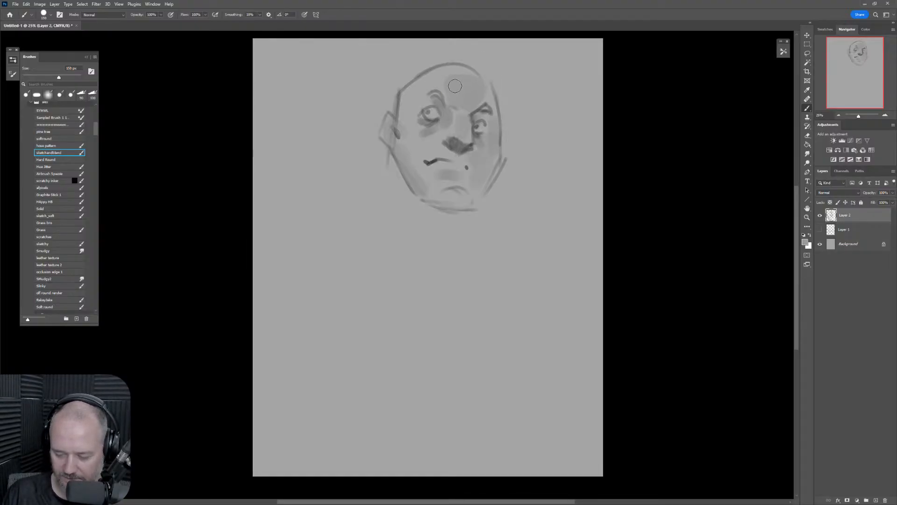
drag(454, 85, 474, 97)
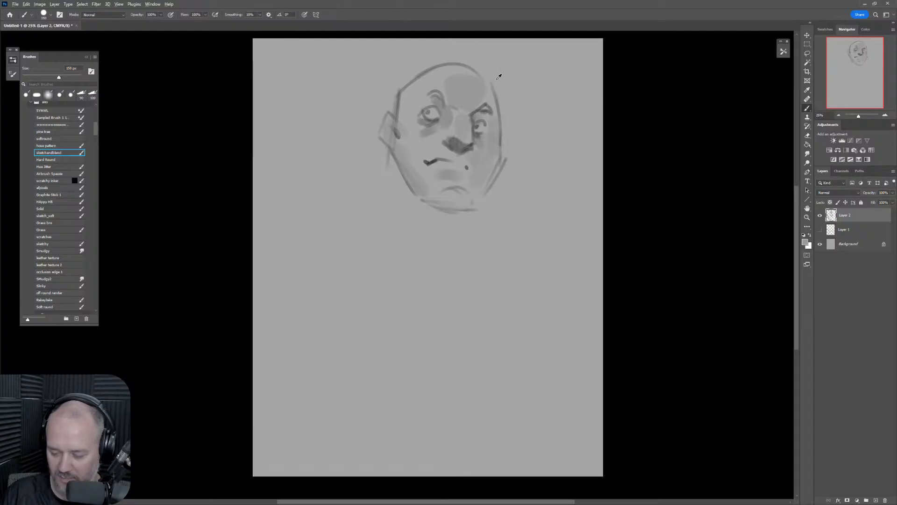
Erase the stray outline strokes beyond the far temple, cheek and chin with an enlarged eraser.
key(e)
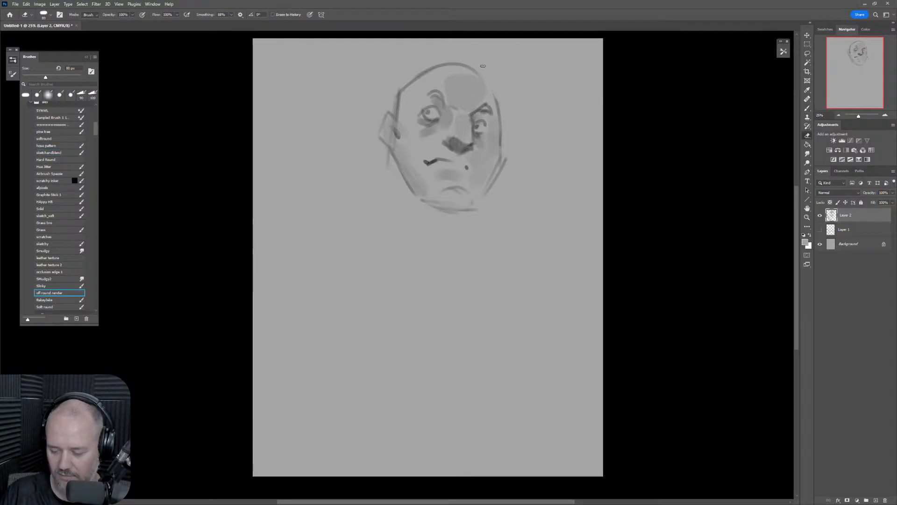
key(bracketright)
key(bracketright)
key(bracketright)
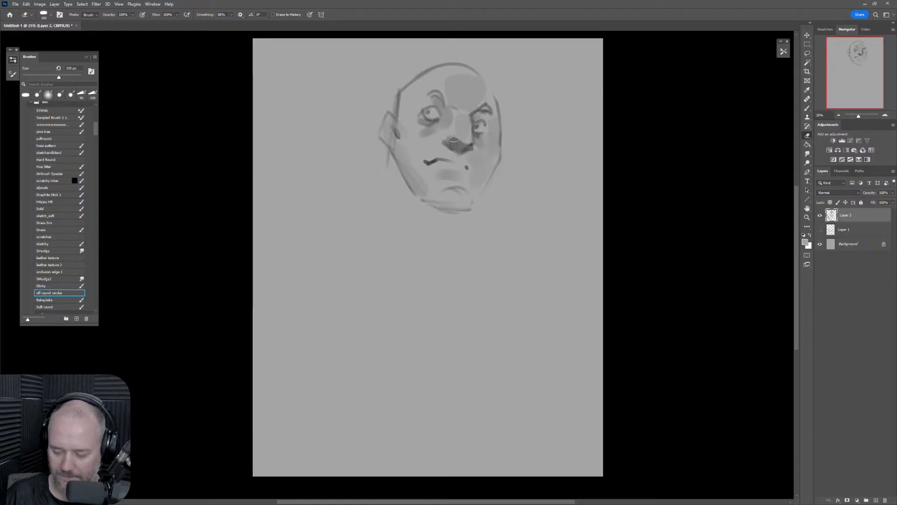
Refine the far cheek and temple contour with a smaller brush, trimming its outer edge with the eraser.
key(b)
key(bracketleft)
key(bracketleft)
key(bracketleft)
key(bracketleft)
key(bracketleft)
key(bracketleft)
key(bracketleft)
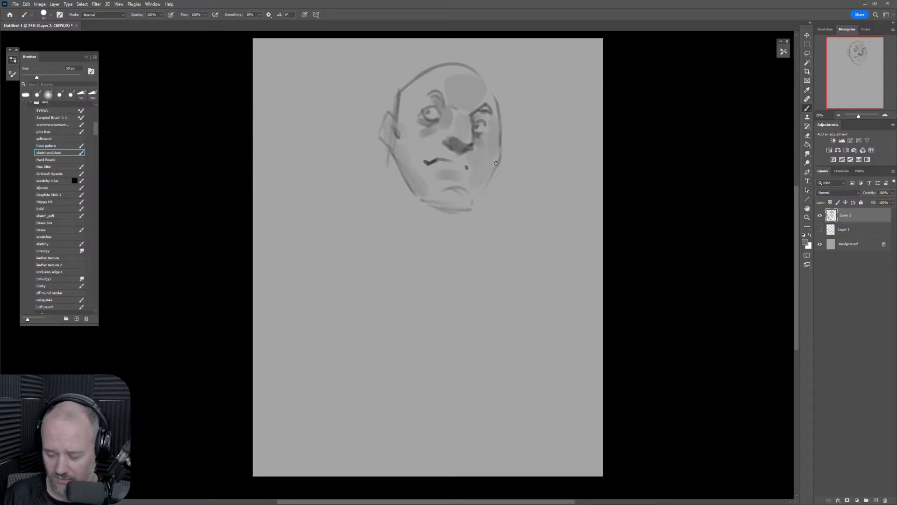
key(bracketright)
key(bracketright)
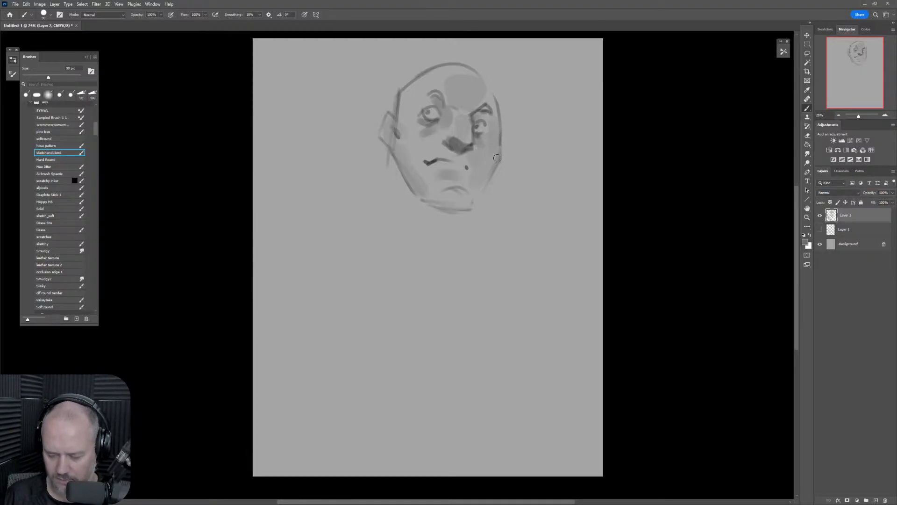
key(bracketleft)
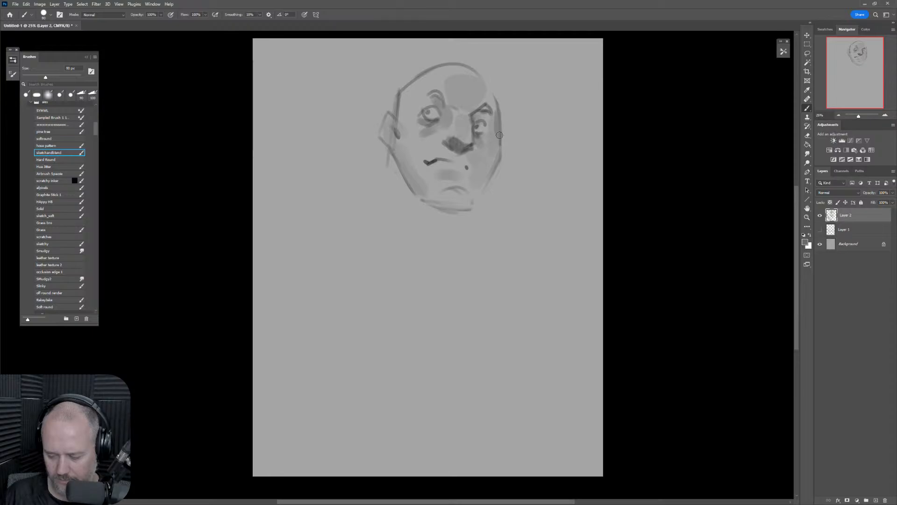
key(e)
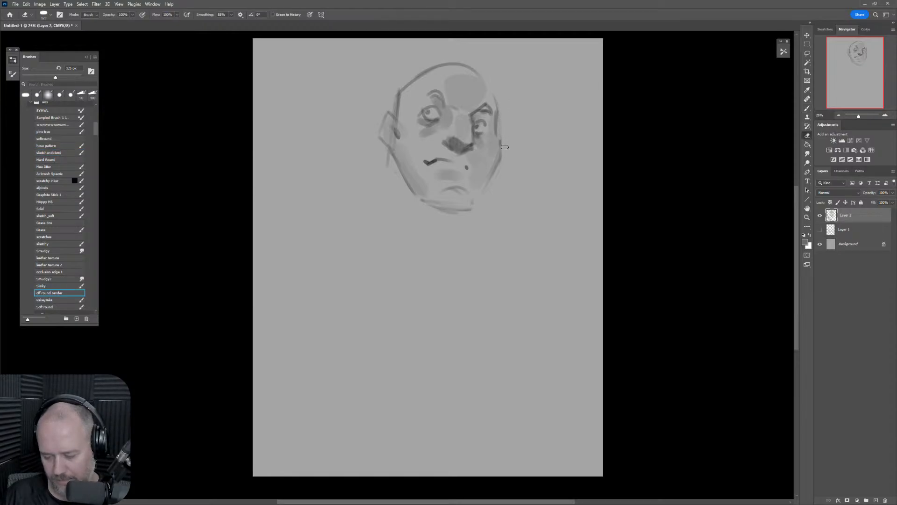
Sketch both sides of the neck, a long sloping shoulder line and short marks for the pit of the neck.
key(b)
drag(393, 149, 373, 192)
key(bracketleft)
key(bracketleft)
key(bracketleft)
key(bracketleft)
key(bracketleft)
key(bracketleft)
mouse_move(392, 155)
mouse_down()
mouse_move(374, 187)
mouse_move(293, 226)
mouse_up()
drag(343, 200, 267, 232)
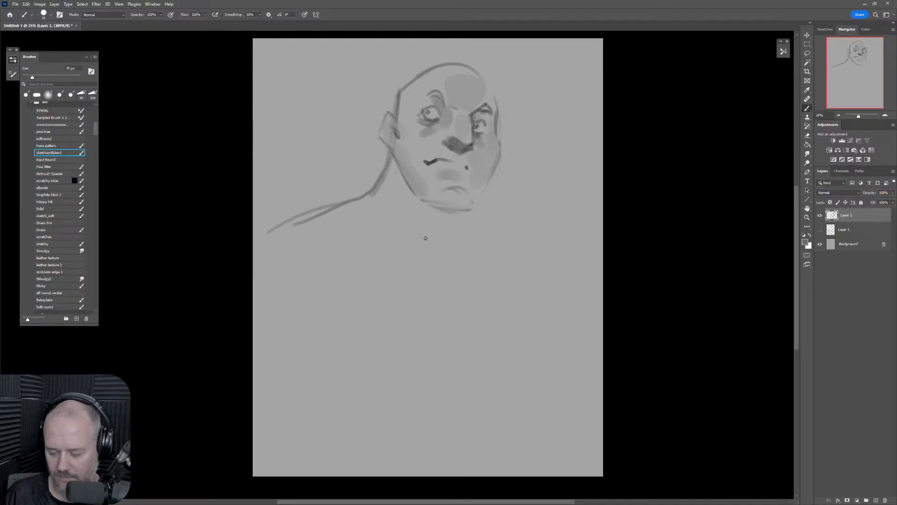
drag(390, 151, 369, 187)
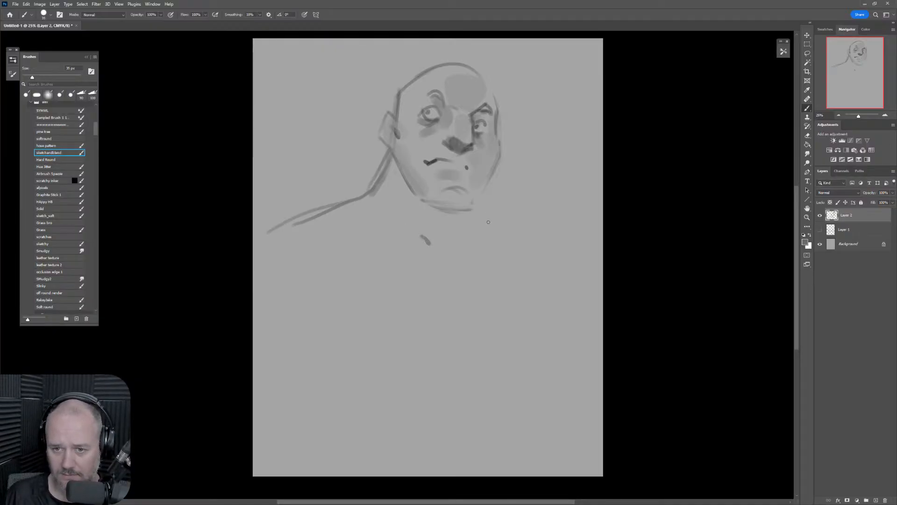
drag(484, 184, 487, 212)
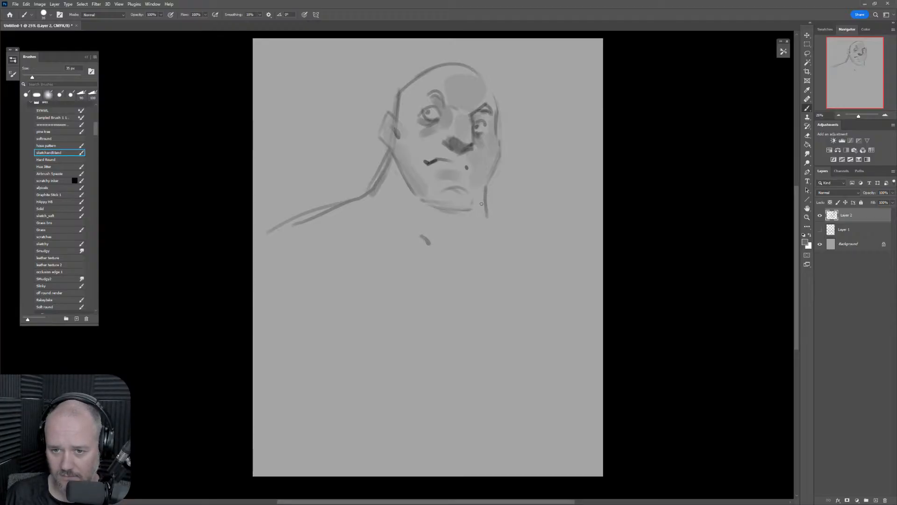
drag(479, 213, 462, 244)
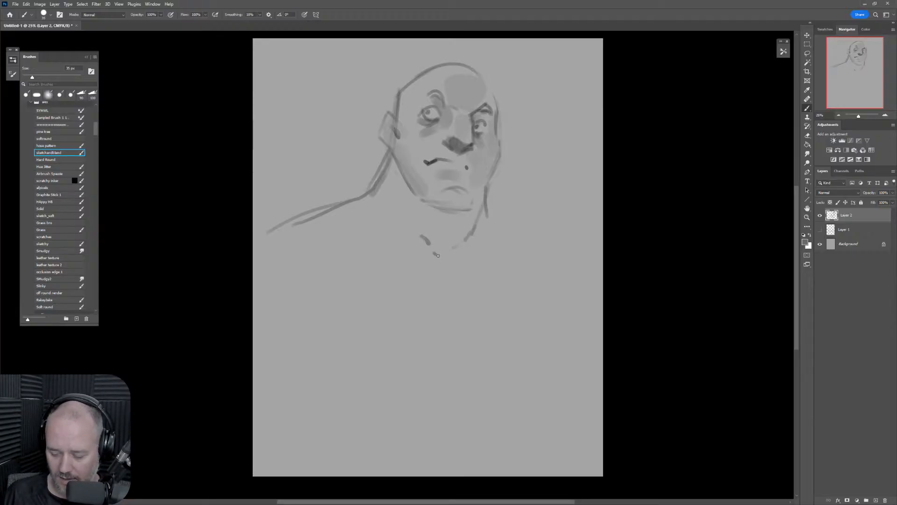
Erase excess strokes along the neck and shoulder to thin the lines, and redraw the far neck line below the jaw.
key(e)
mouse_move(489, 201)
mouse_down()
mouse_move(448, 277)
mouse_move(505, 181)
mouse_move(447, 267)
mouse_up()
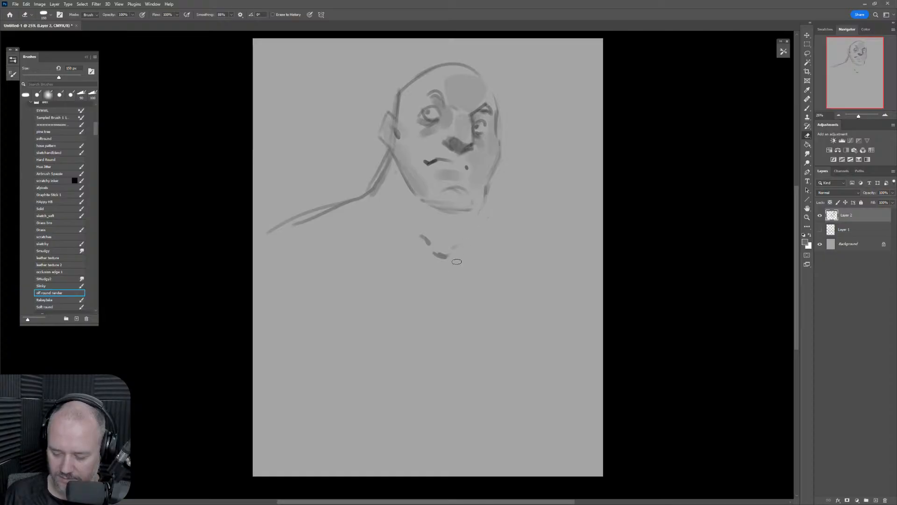
mouse_move(386, 173)
mouse_down()
mouse_move(364, 202)
mouse_move(385, 153)
mouse_move(341, 216)
mouse_move(359, 204)
mouse_move(359, 192)
mouse_move(277, 235)
mouse_up()
key(b)
drag(477, 223, 484, 186)
drag(477, 201, 463, 208)
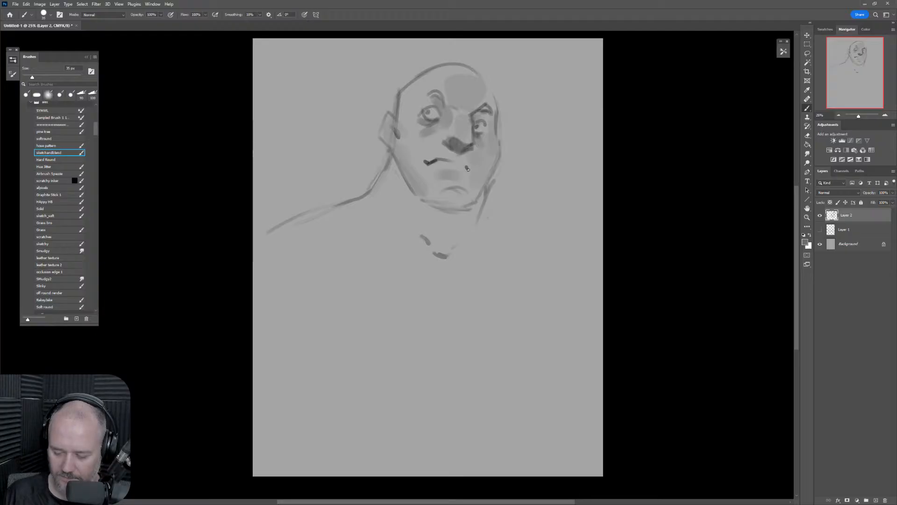
Shade the far side of the nose, the forehead and the cheek around the mouth corner with darker gray.
key(bracketright)
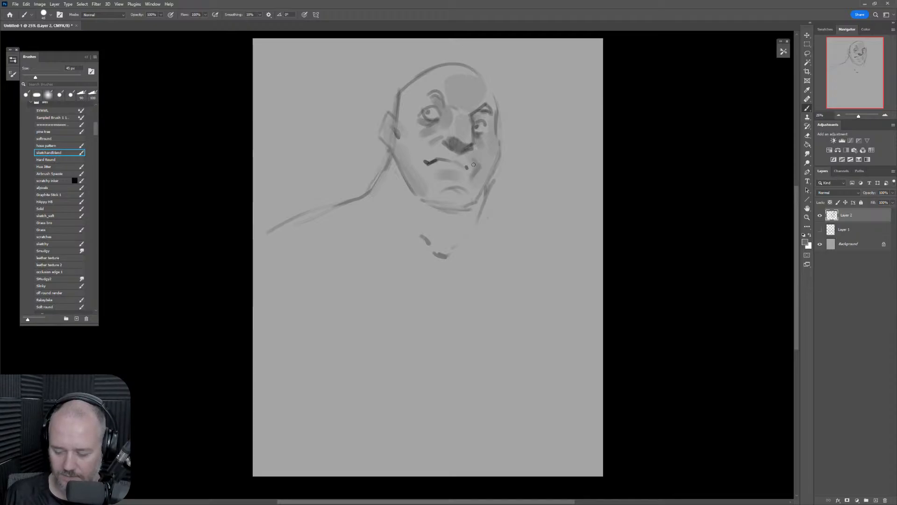
key(bracketright)
mouse_move(469, 128)
mouse_down()
mouse_move(497, 99)
mouse_move(475, 105)
mouse_move(471, 96)
mouse_move(488, 88)
mouse_up()
key(bracketright)
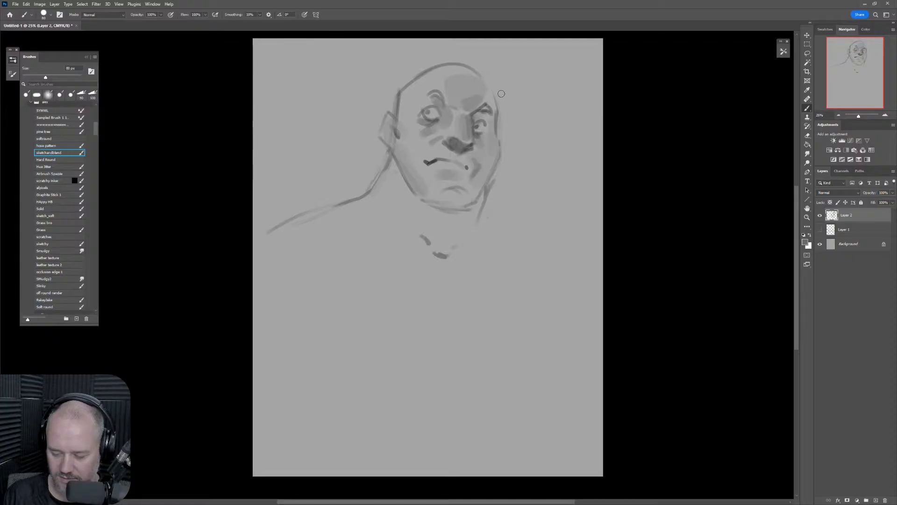
key(ctrl+shift+h)
key(ctrl+shift+h)
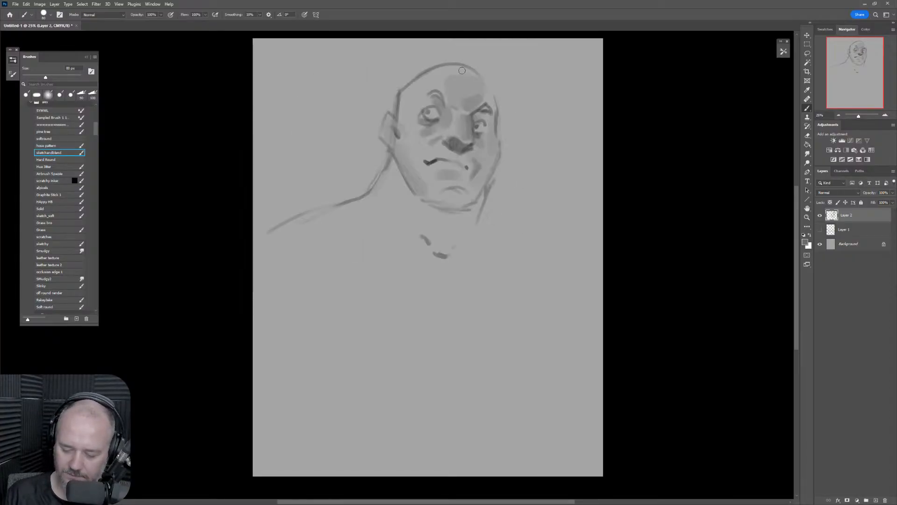
Redraw the temple contour on the far side of the head and shade the far cheek with a larger brush.
key(bracketright)
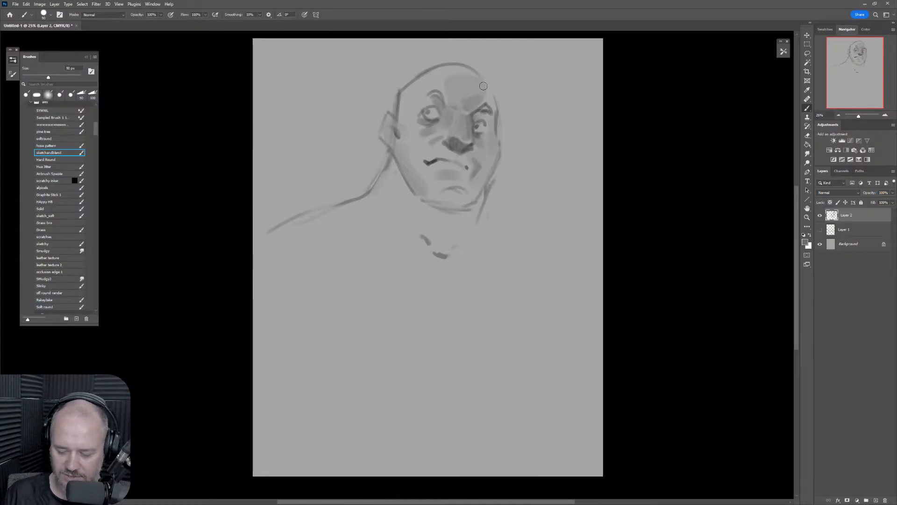
drag(490, 110, 488, 89)
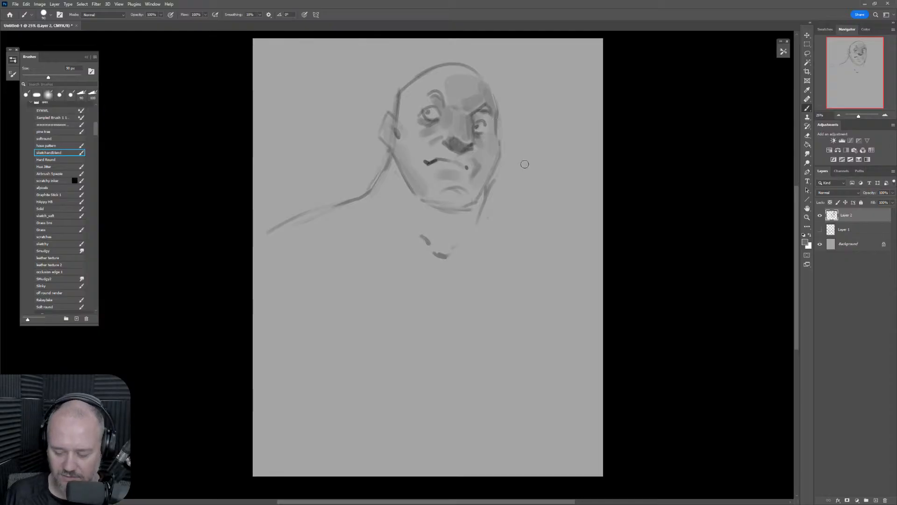
key(bracketright)
key(bracketright)
key(bracketright)
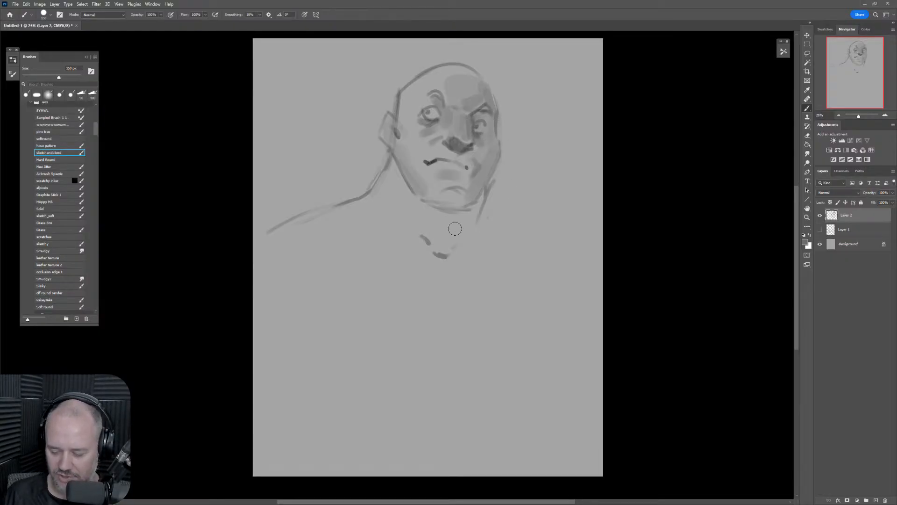
Erase the far neck line and the dark marks at the pit of the neck.
key(e)
drag(477, 224, 491, 186)
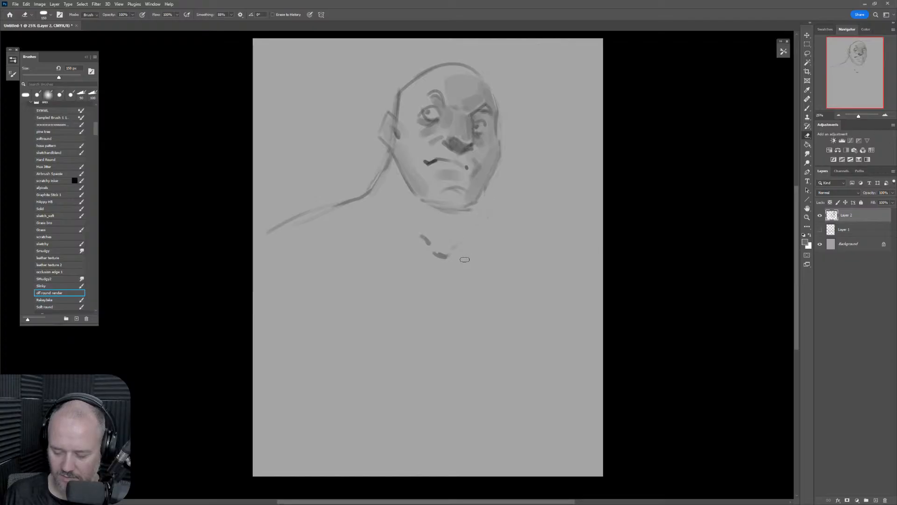
key(b)
key(bracketleft)
key(e)
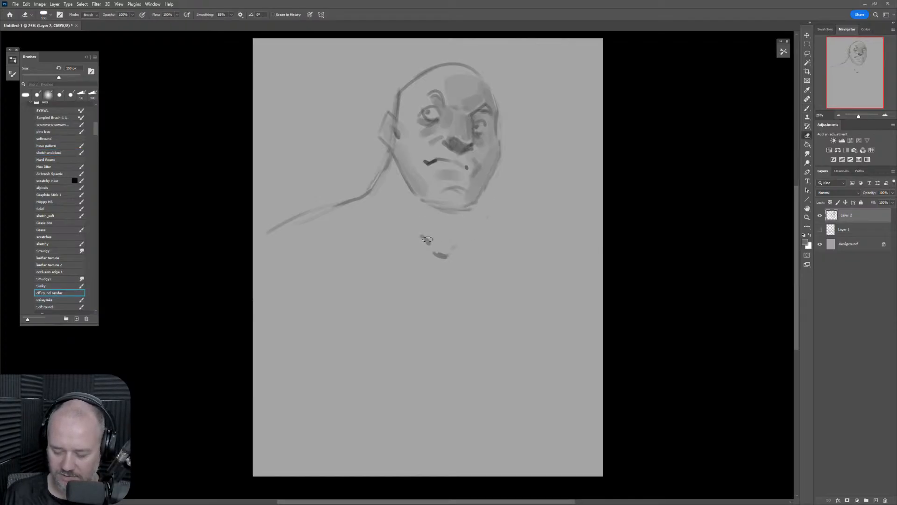
key(bracketright)
drag(418, 229, 449, 263)
Redraw the neck with a smaller brush, adding a far shoulder line, a higher near shoulder line and a short mark on the chest.
key(b)
drag(415, 231, 439, 242)
key(ctrl+z)
key(bracketleft)
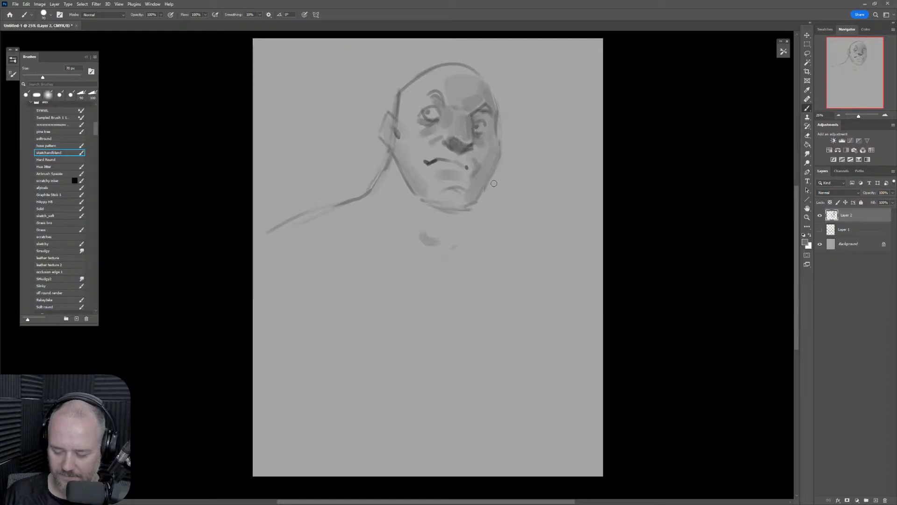
key(bracketleft)
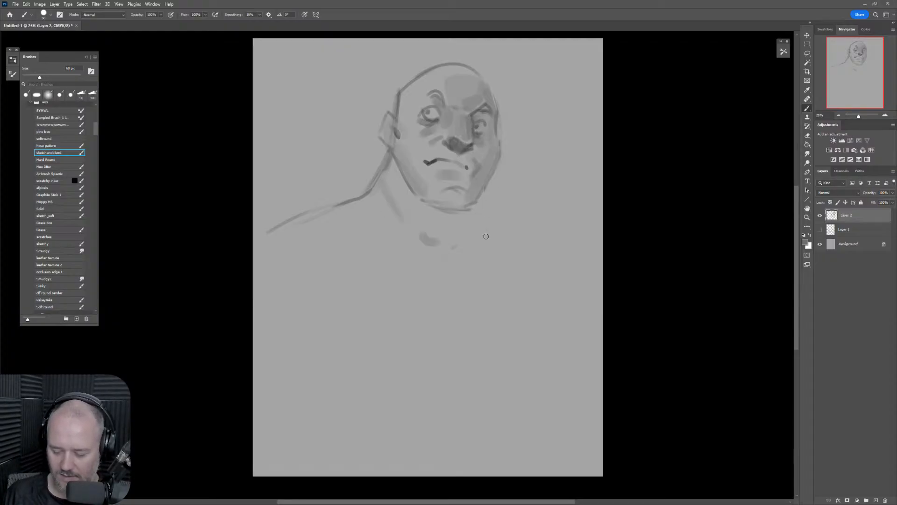
mouse_move(491, 183)
mouse_down()
mouse_move(481, 230)
mouse_move(488, 236)
mouse_move(498, 165)
mouse_move(501, 228)
mouse_move(542, 278)
mouse_up()
drag(374, 185, 289, 206)
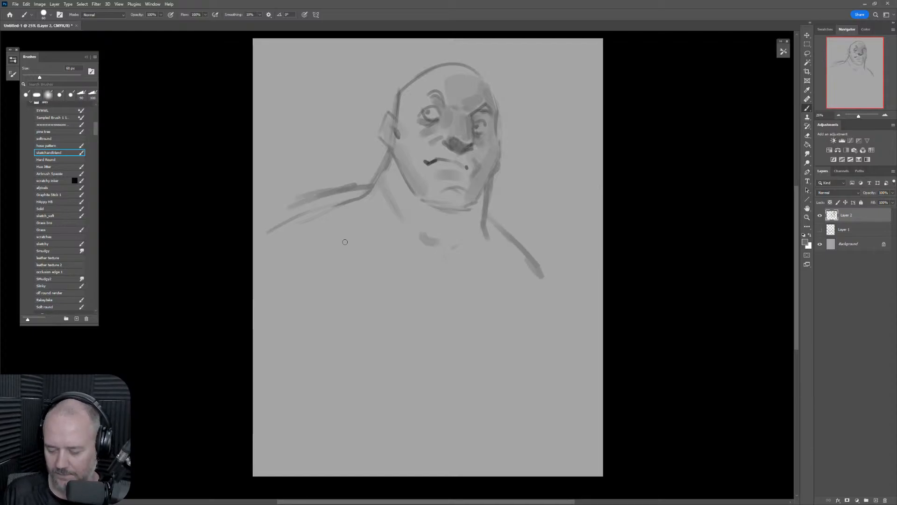
drag(437, 276, 450, 284)
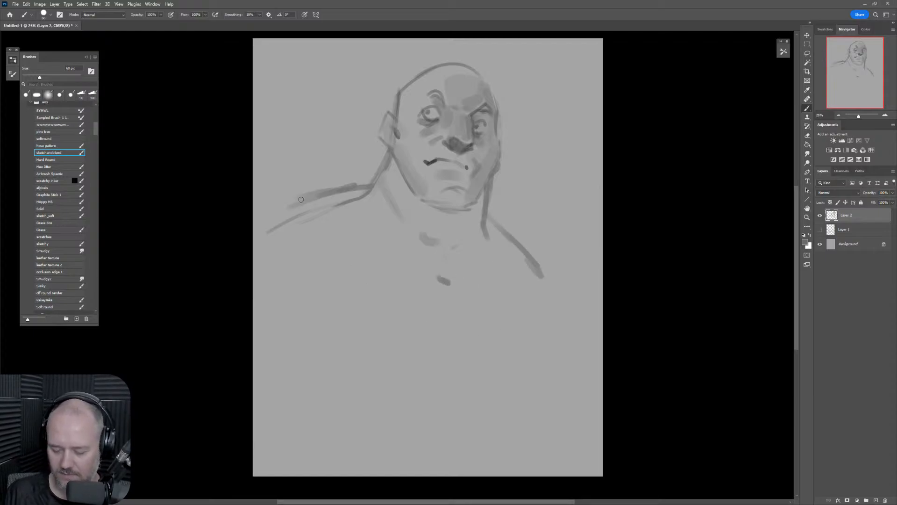
drag(321, 191, 285, 208)
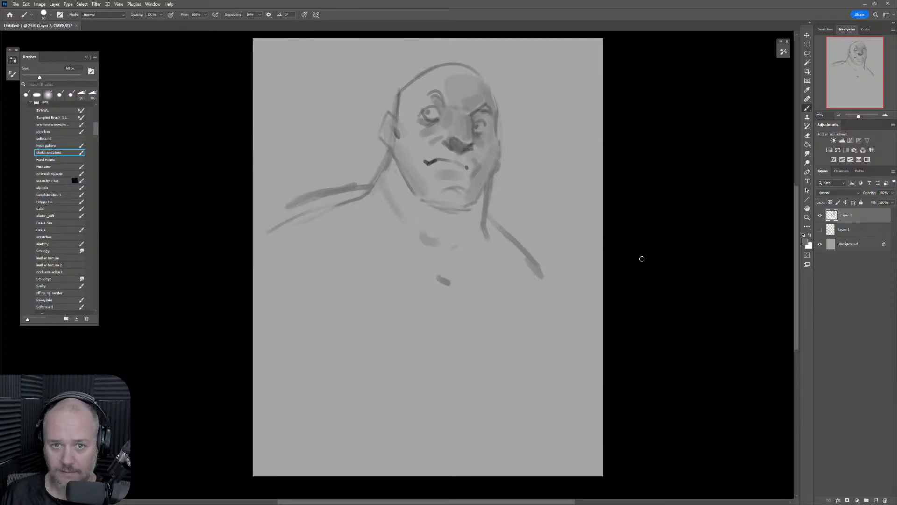
Check the sketch mirrored, and scale the bust down and place it in the upper right of the canvas.
key(ctrl+shift+h)
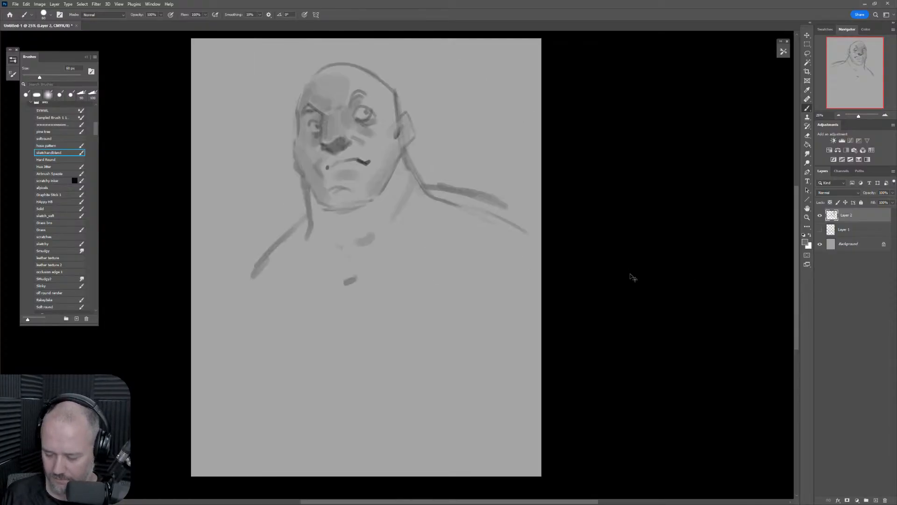
key(ctrl+shift+h)
key(ctrl+t)
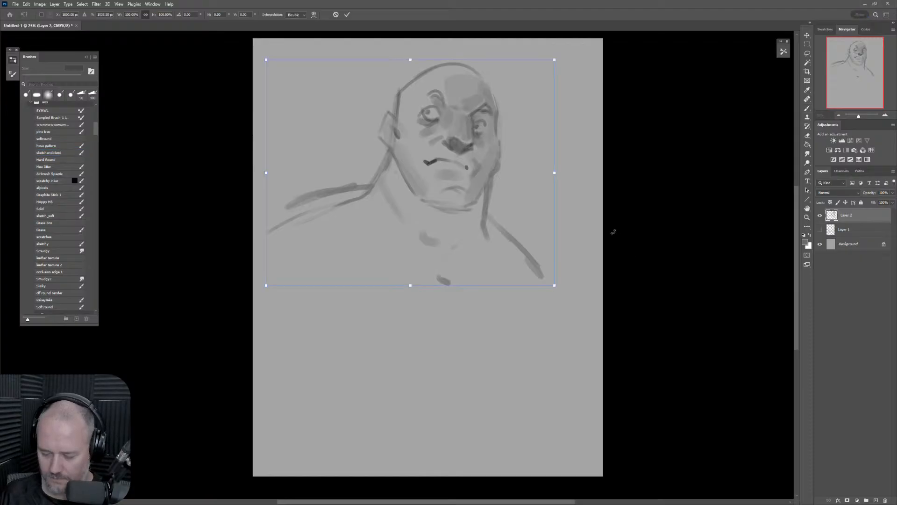
drag(552, 58, 457, 135)
mouse_move(422, 198)
mouse_down()
mouse_move(532, 124)
mouse_move(508, 116)
mouse_up()
drag(590, 173, 594, 188)
key(Return)
key(b)
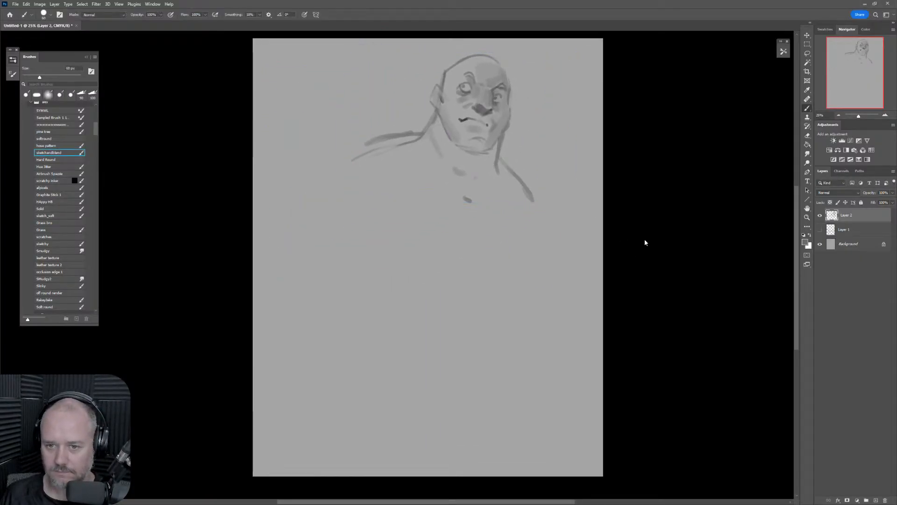
Add a new layer and sketch a second, larger tilted head outline beside the first with a black brush.
click(876, 500)
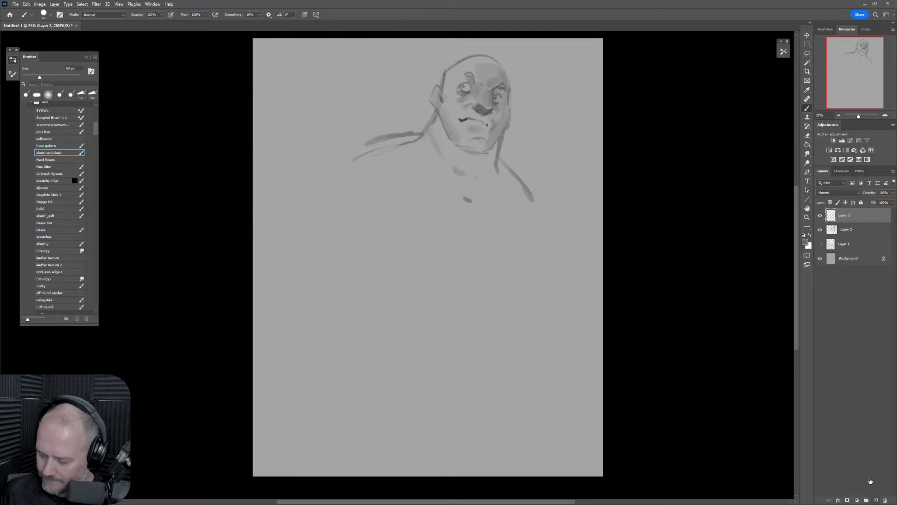
key(bracketleft)
key(bracketleft)
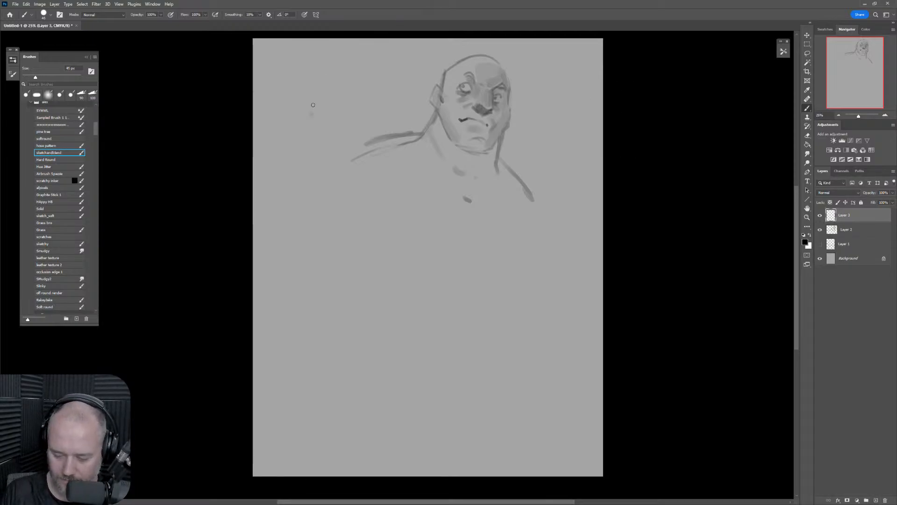
mouse_move(310, 113)
mouse_down()
mouse_move(337, 73)
mouse_move(373, 64)
mouse_move(316, 102)
mouse_up()
drag(313, 89, 308, 145)
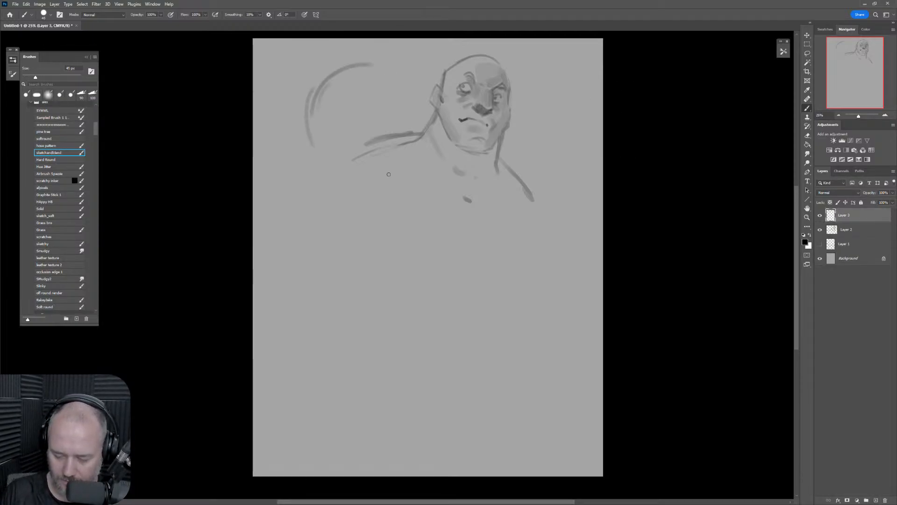
drag(312, 103, 327, 189)
drag(359, 61, 395, 84)
drag(306, 106, 300, 151)
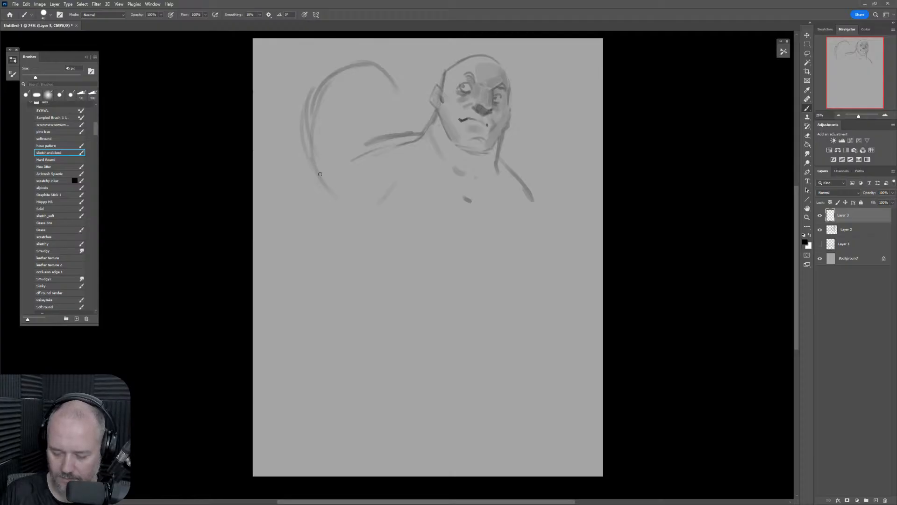
mouse_move(324, 179)
mouse_down()
mouse_move(381, 188)
mouse_move(413, 142)
mouse_up()
drag(397, 80, 417, 137)
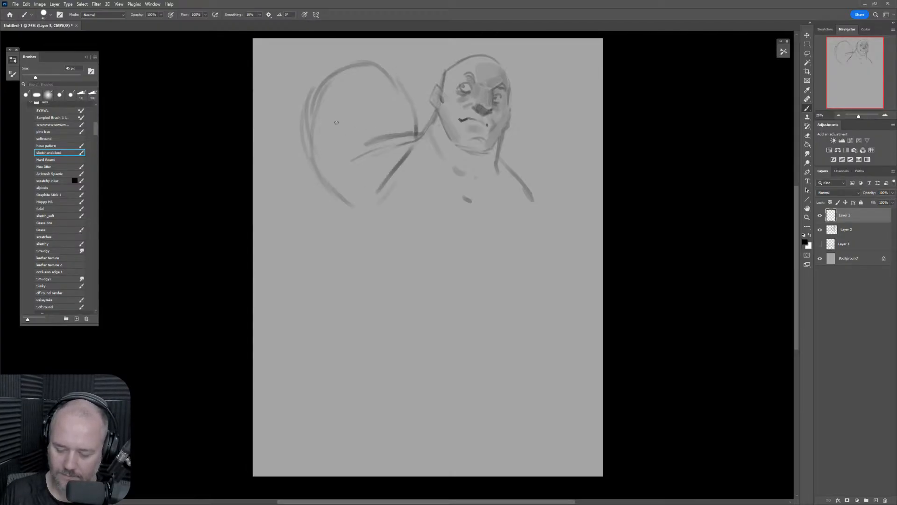
Sketch a slanted guideline across the second head's face and rough in the nose below it.
drag(310, 142, 401, 104)
key(ctrl+z)
mouse_move(293, 159)
mouse_down()
mouse_move(346, 115)
mouse_move(312, 131)
mouse_move(330, 162)
mouse_move(328, 152)
mouse_move(344, 158)
mouse_move(348, 147)
mouse_move(321, 120)
mouse_move(342, 117)
mouse_up()
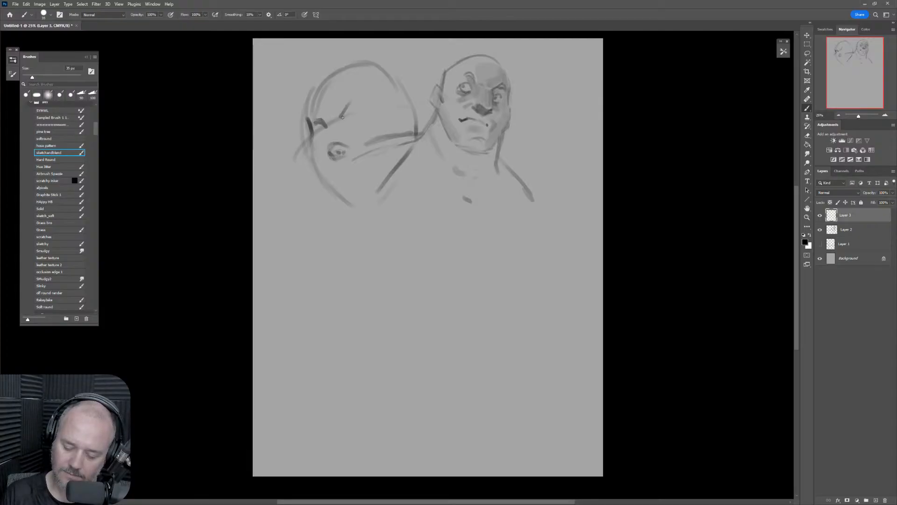
key(ctrl+z)
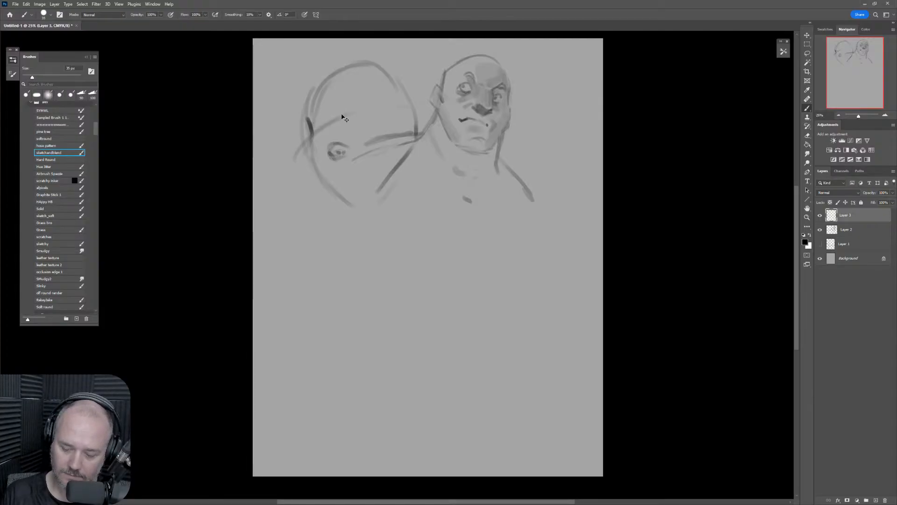
Draw the near eyebrow, upper eyelid and iris on the second head.
drag(347, 104, 343, 116)
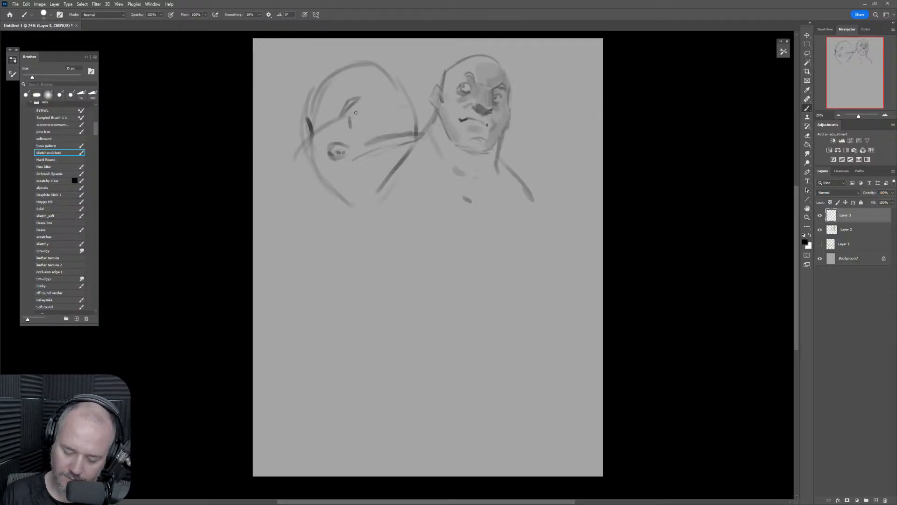
drag(350, 119, 371, 107)
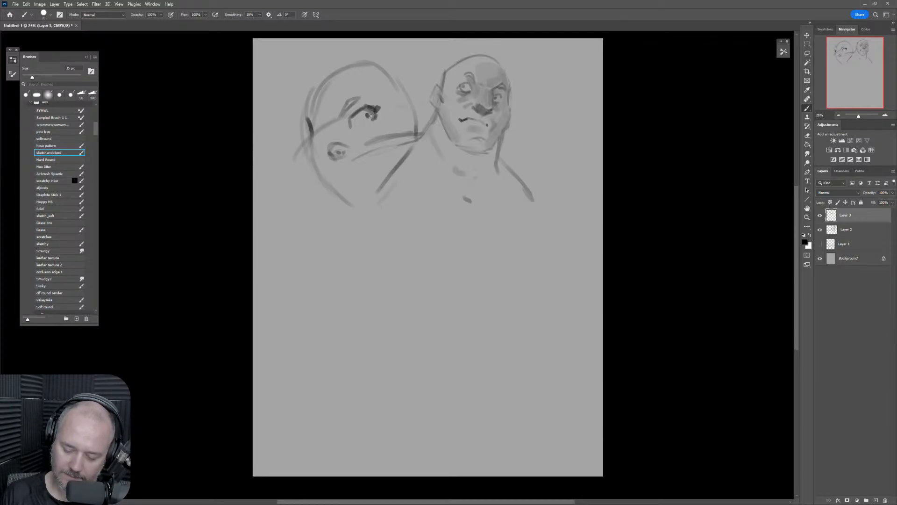
key(bracketright)
key(bracketright)
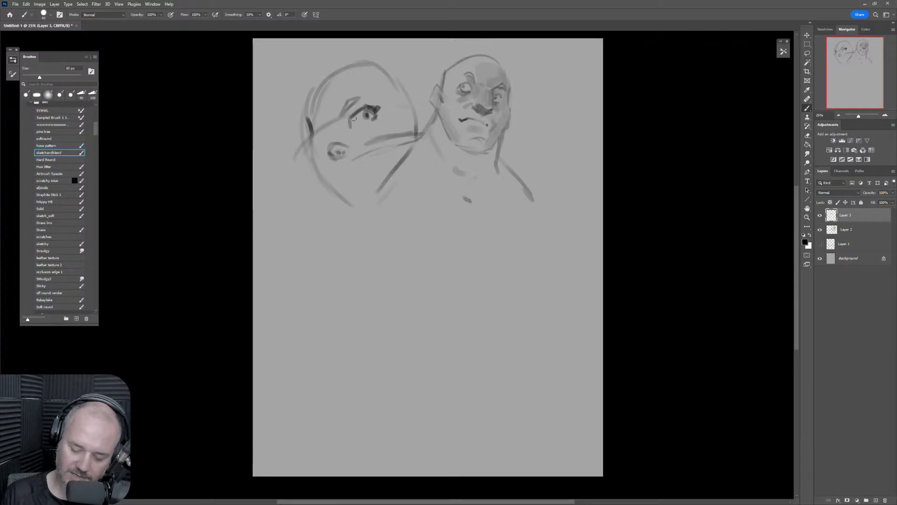
key(e)
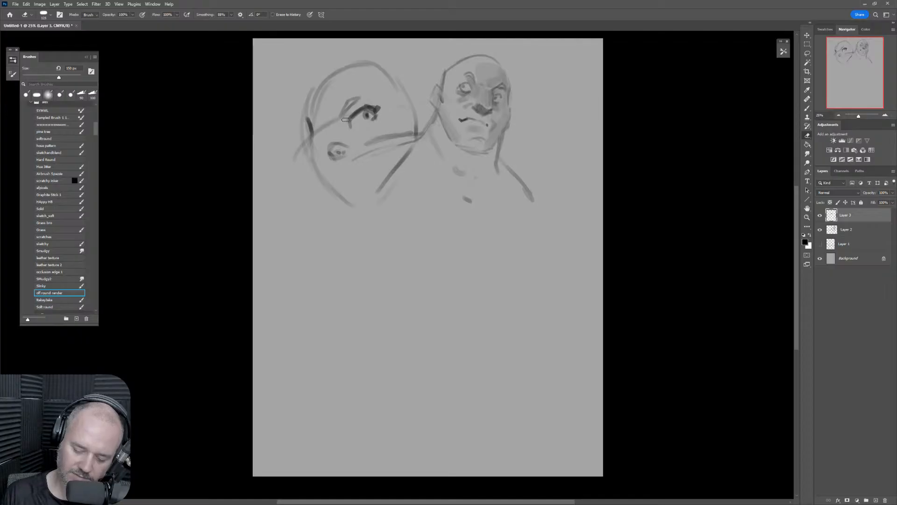
drag(349, 125, 355, 120)
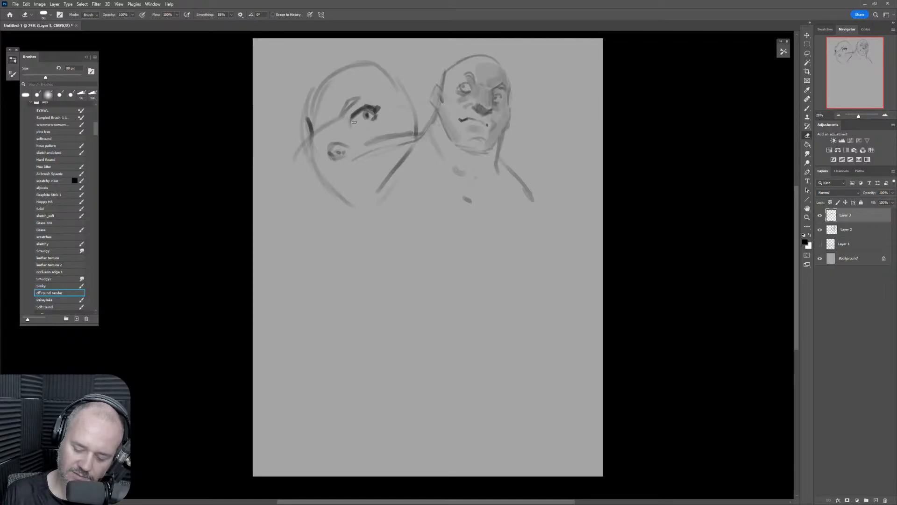
key(b)
key(ctrl+z)
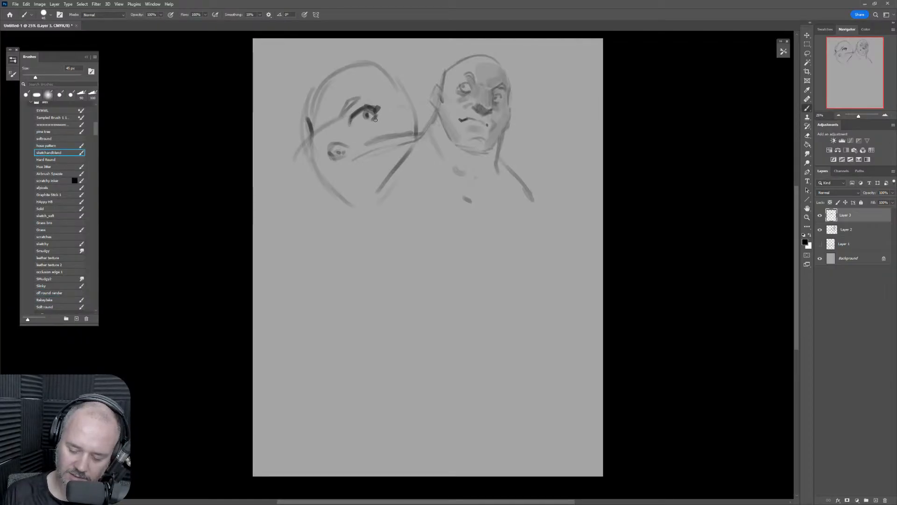
Close the near eye with a lower lid line and lightly shade the area beneath it.
drag(376, 119, 364, 114)
key(e)
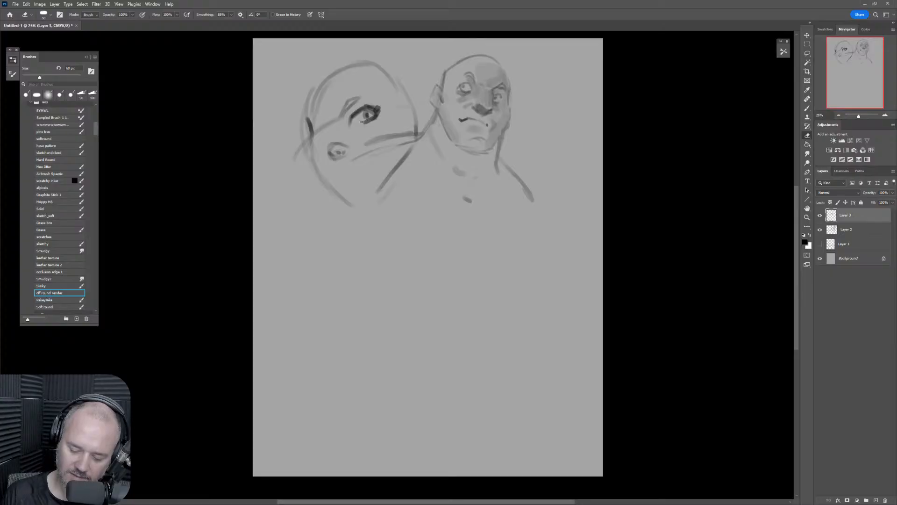
key(bracketleft)
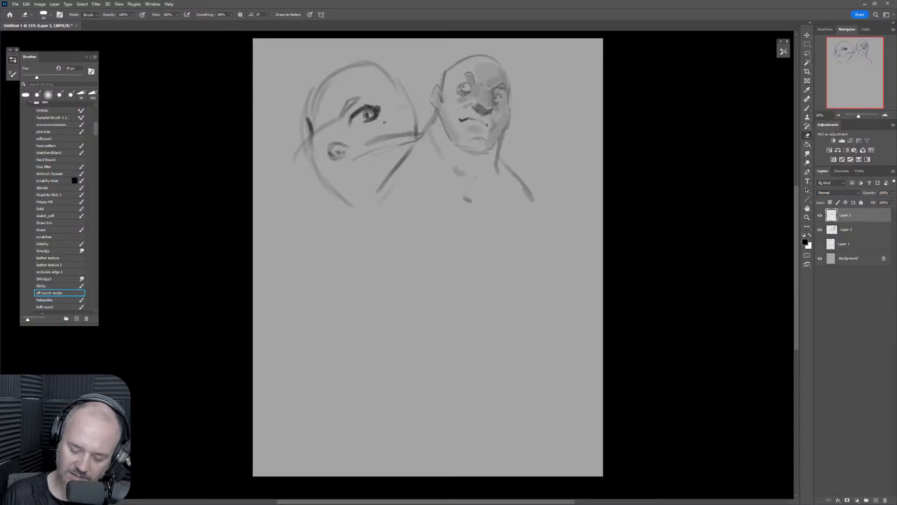
key(p)
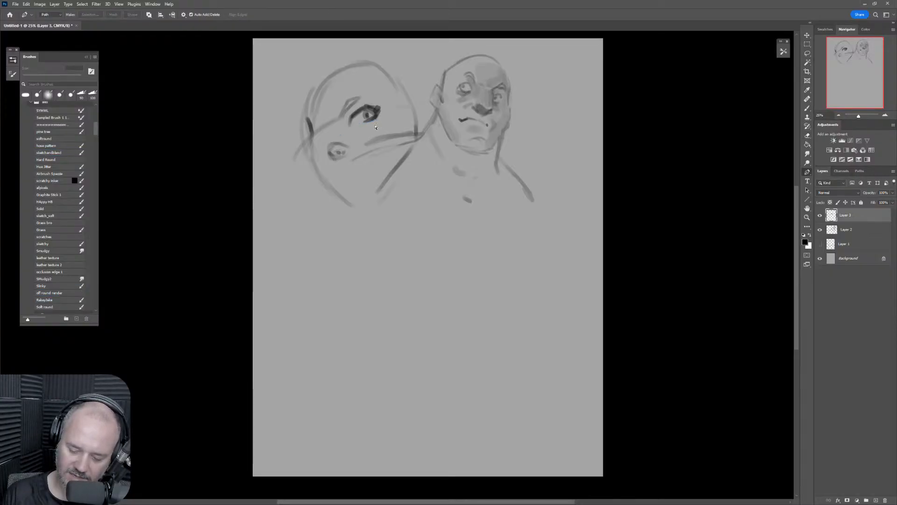
key(b)
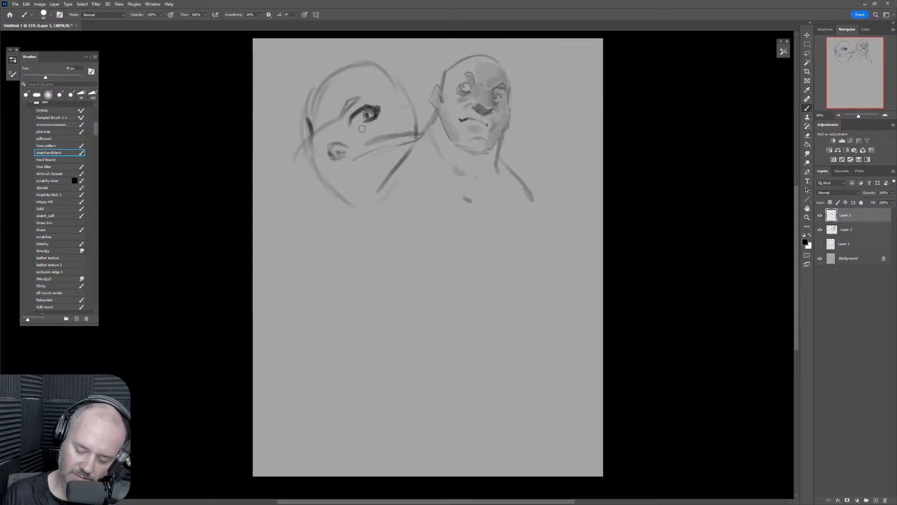
key(bracketright)
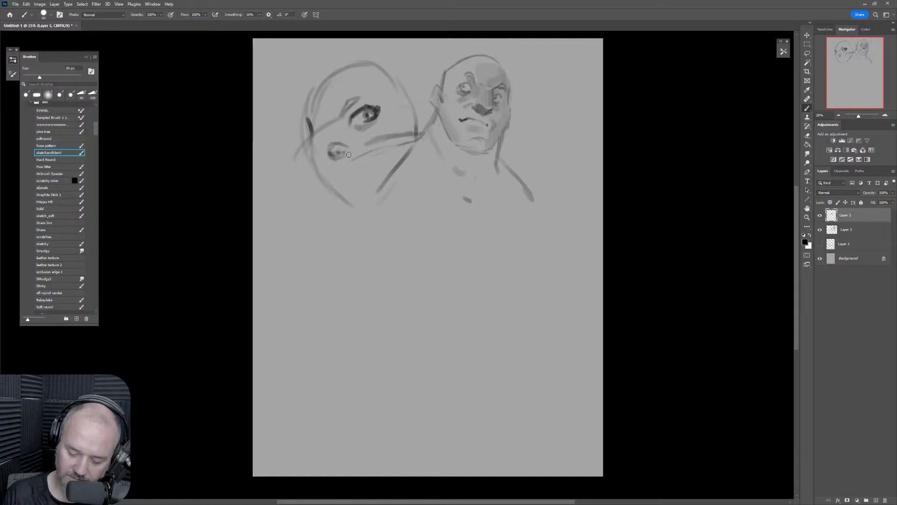
Outline a wide open, slanted mouth below the nose of the second head.
mouse_move(339, 167)
mouse_down()
mouse_move(370, 152)
mouse_move(344, 170)
mouse_move(375, 151)
mouse_move(353, 171)
mouse_move(362, 171)
mouse_move(366, 154)
mouse_move(336, 173)
mouse_move(369, 159)
mouse_move(373, 167)
mouse_move(343, 173)
mouse_move(369, 175)
mouse_up()
key(bracketright)
key(bracketright)
key(bracketright)
key(bracketleft)
key(bracketleft)
key(e)
key(b)
key(bracketleft)
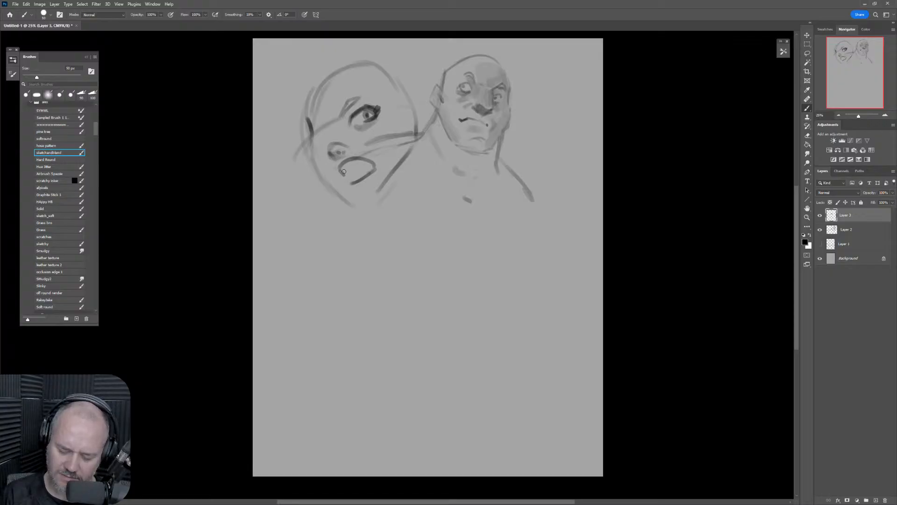
Fill the inside of the open mouth with solid black using a larger brush.
key(bracketright)
mouse_move(343, 172)
mouse_down()
mouse_move(373, 166)
mouse_move(349, 174)
mouse_move(355, 179)
mouse_move(372, 168)
mouse_move(350, 178)
mouse_up()
key(bracketleft)
key(bracketleft)
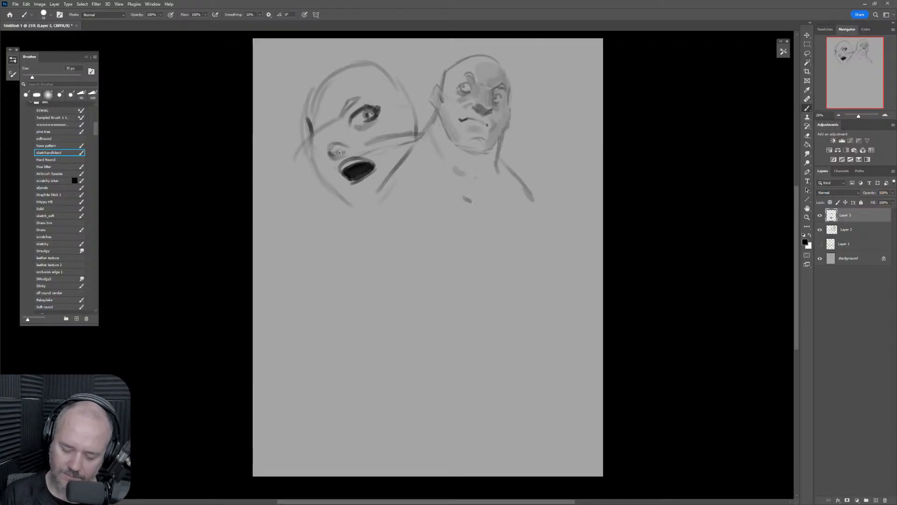
Darken the nose, paint a short far eyebrow and thicken the near eyebrow.
key(bracketright)
click(323, 126)
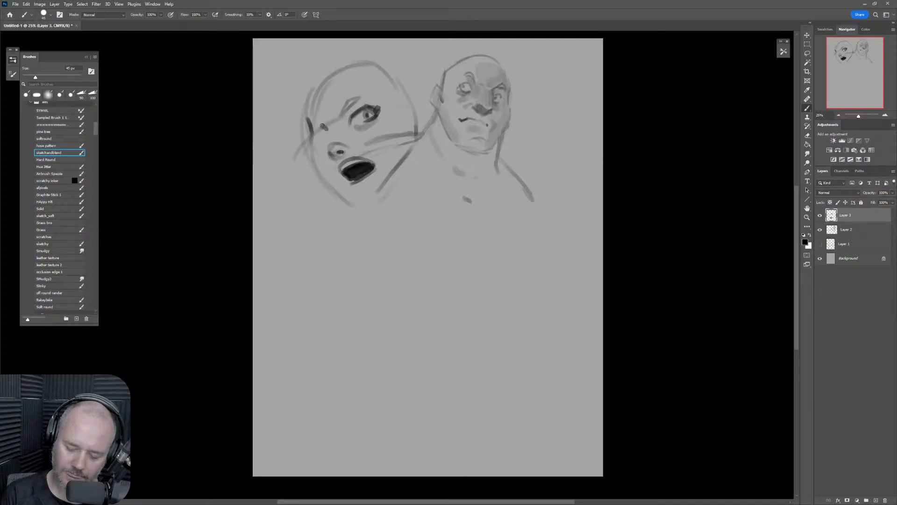
drag(317, 128, 326, 127)
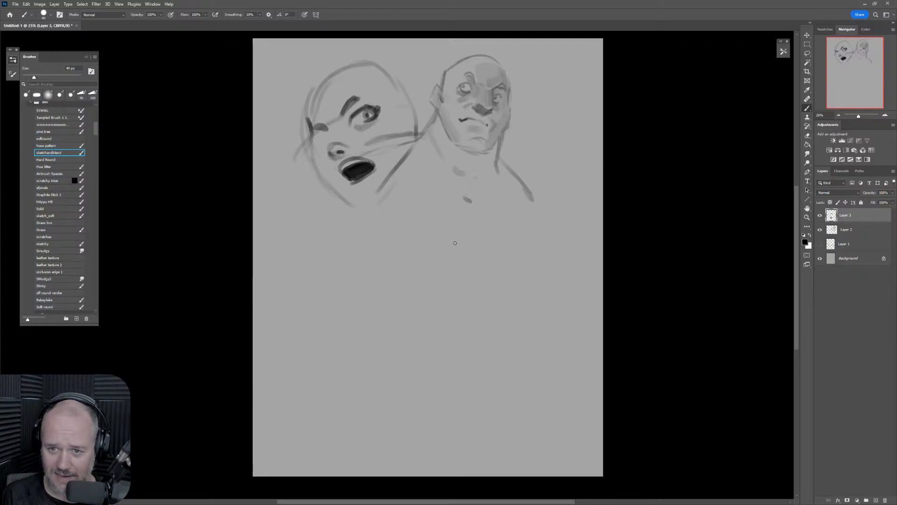
Draw firmer jaw lines on both sides of the open-mouthed head, meeting at a pointed chin, with a smaller brush.
key(bracketleft)
key(bracketleft)
key(bracketleft)
drag(317, 168, 365, 206)
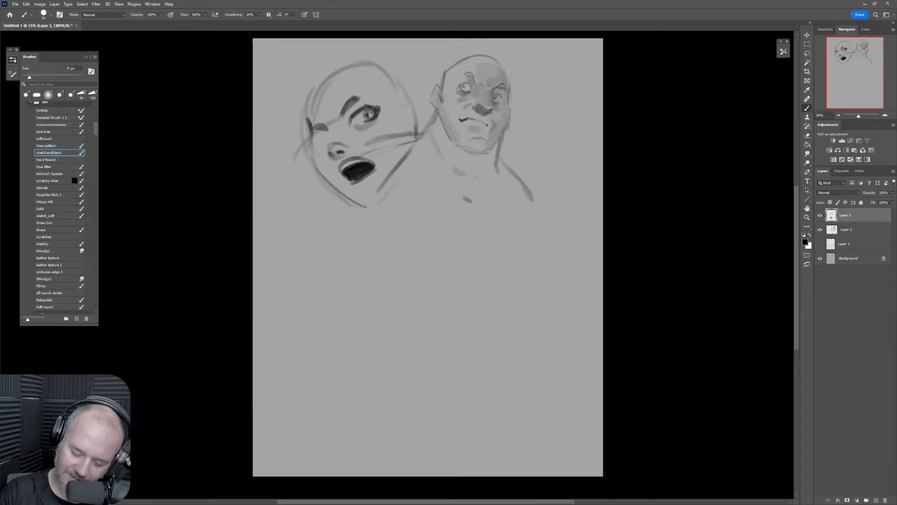
drag(393, 173, 361, 207)
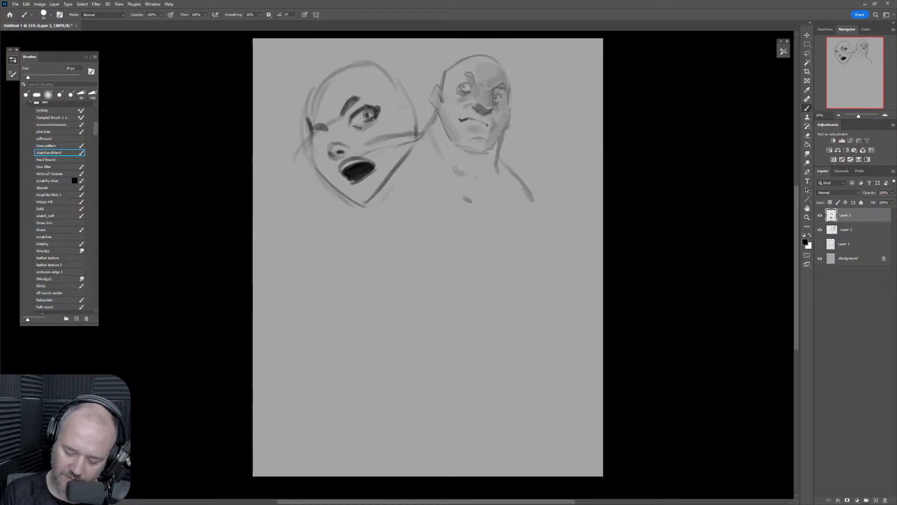
Draw the far eye's upper lid and outline the eyeball beneath the short eyebrow.
drag(321, 132, 330, 137)
key(bracketright)
key(bracketright)
key(bracketright)
key(bracketright)
key(bracketright)
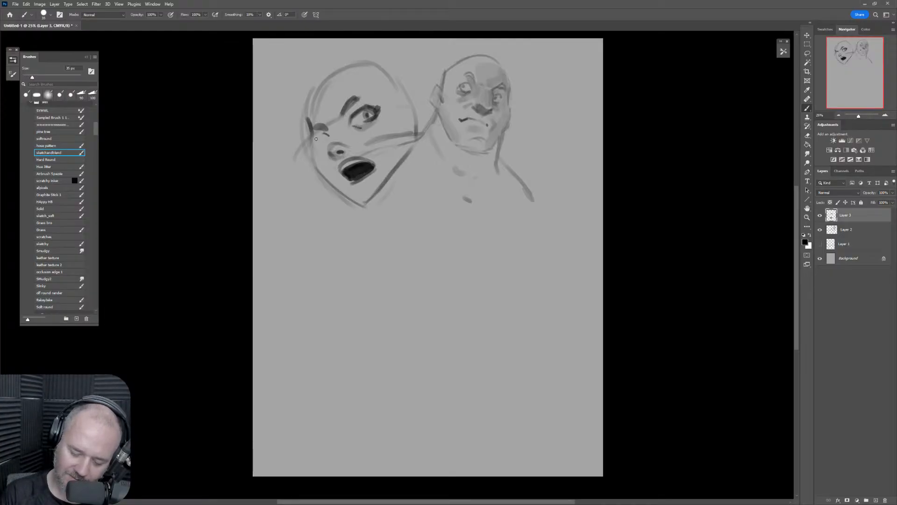
key(bracketleft)
key(bracketleft)
key(bracketleft)
key(bracketleft)
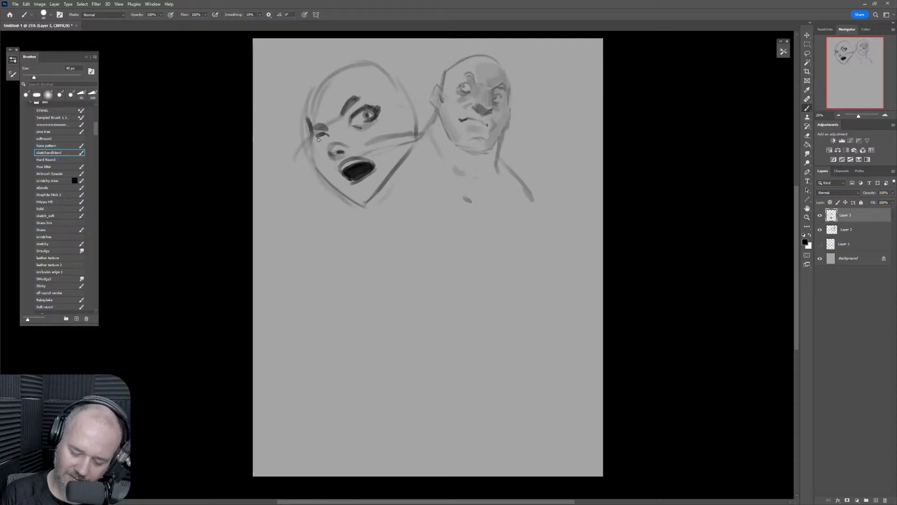
key(bracketleft)
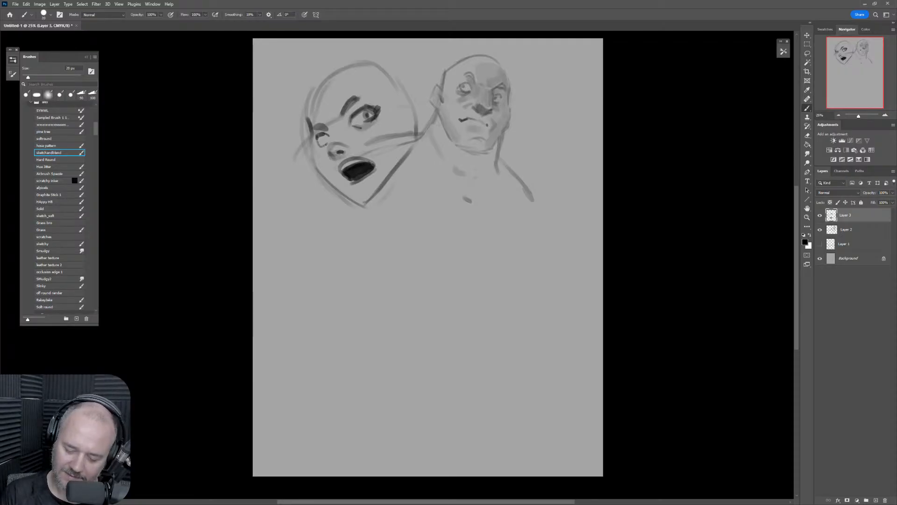
Add a dark iris to the far eye, shade around it and darken the underside of the nose.
key(bracketright)
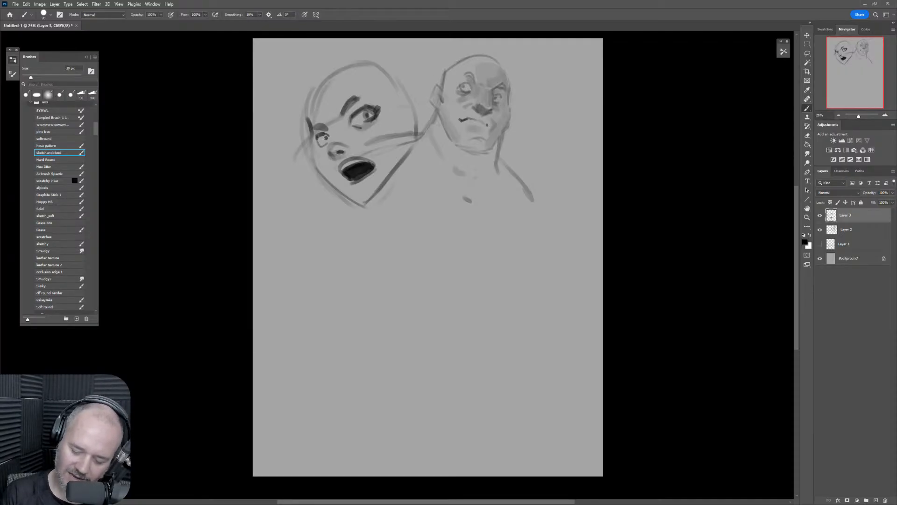
key(bracketright)
key(bracketright)
key(bracketright)
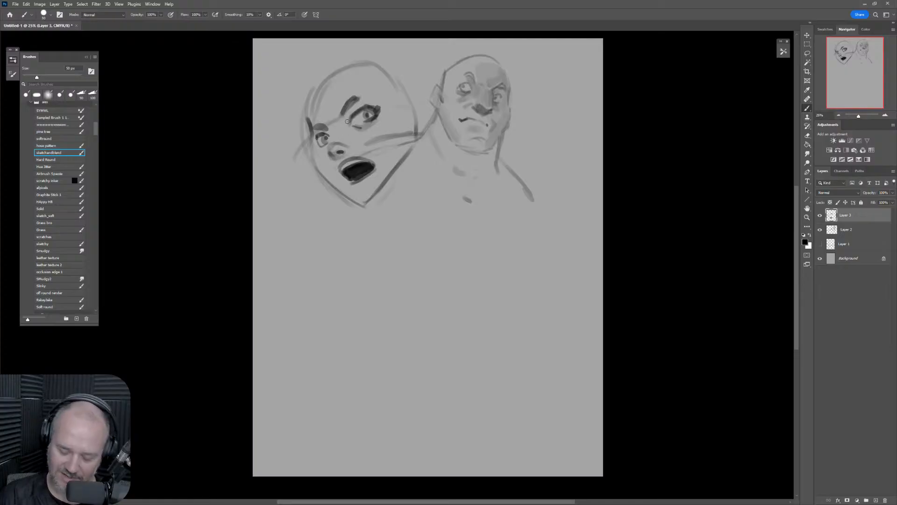
key(bracketleft)
key(bracketleft)
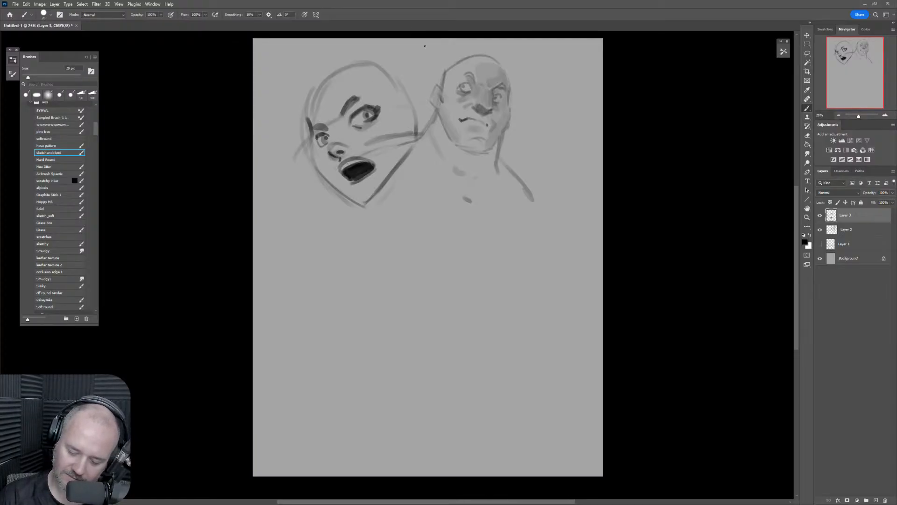
Restate the far jaw line and draw the near side of the face with a pointed, angular ear.
key(bracketright)
drag(312, 159, 372, 210)
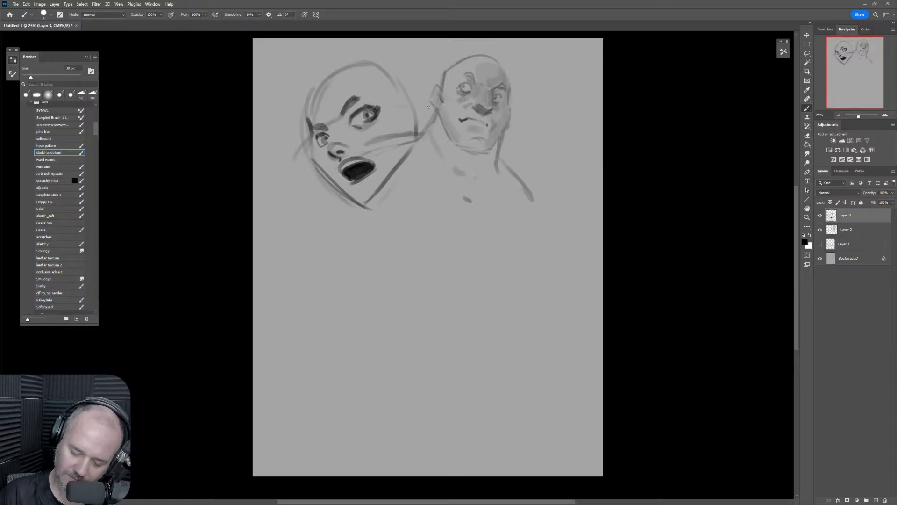
drag(417, 135, 411, 190)
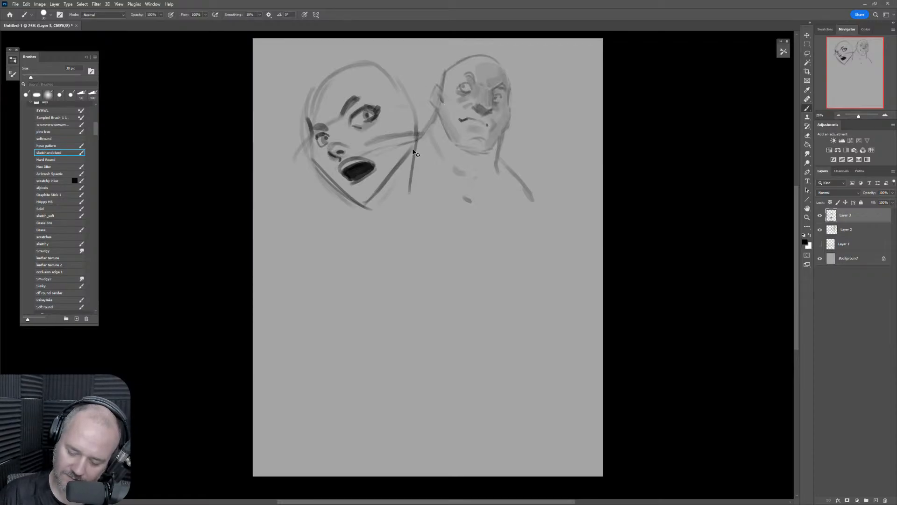
key(ctrl+z)
drag(396, 79, 411, 162)
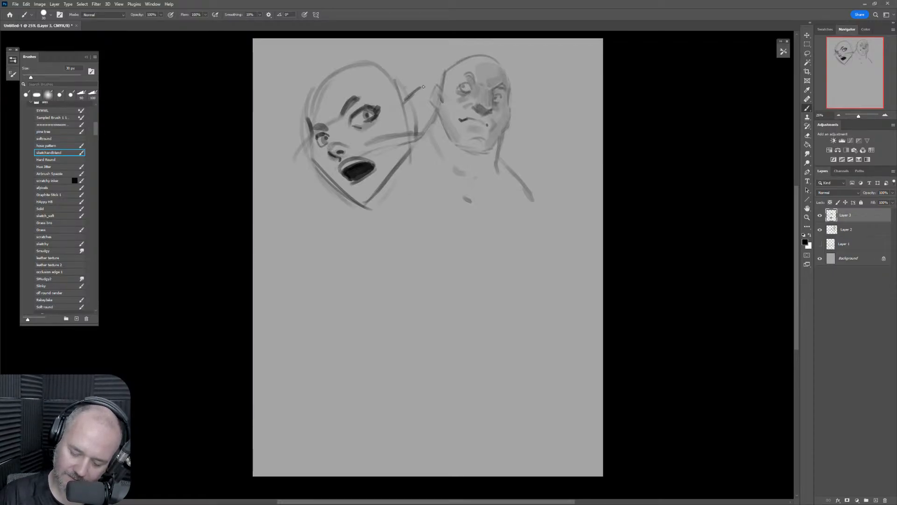
mouse_move(424, 86)
mouse_down()
mouse_move(413, 132)
mouse_move(414, 113)
mouse_up()
key(bracketright)
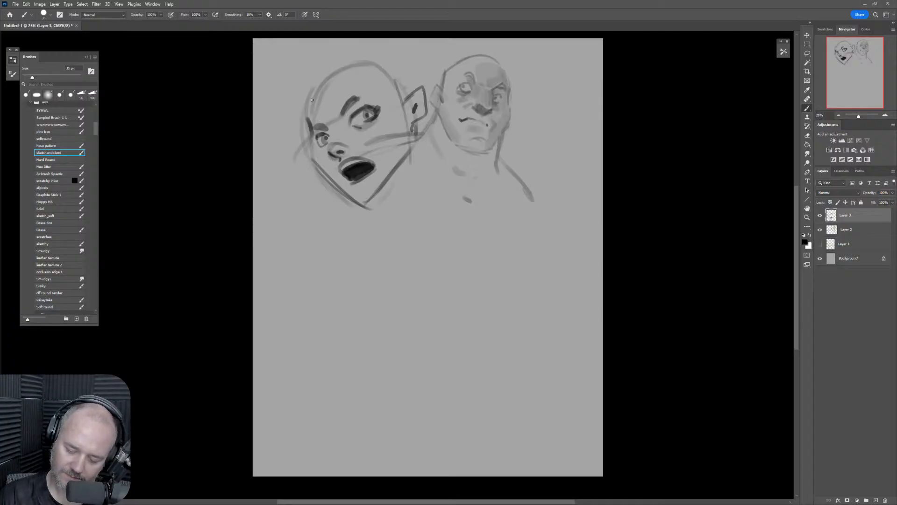
Sketch a side-swept hairline over the forehead and outline a short bob around the crown and far side of the face.
drag(342, 73, 305, 119)
drag(354, 60, 319, 122)
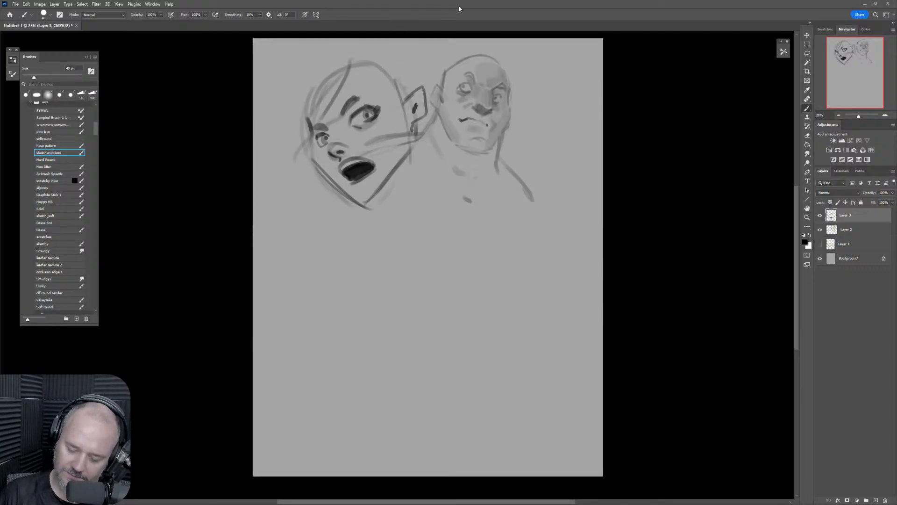
drag(353, 54, 286, 112)
mouse_move(304, 83)
mouse_down()
mouse_move(292, 113)
mouse_move(298, 167)
mouse_move(291, 124)
mouse_up()
drag(291, 122, 296, 189)
mouse_move(346, 58)
mouse_down()
mouse_move(396, 48)
mouse_move(414, 76)
mouse_up()
mouse_move(376, 47)
mouse_down()
mouse_move(318, 64)
mouse_move(283, 131)
mouse_move(286, 121)
mouse_move(321, 200)
mouse_up()
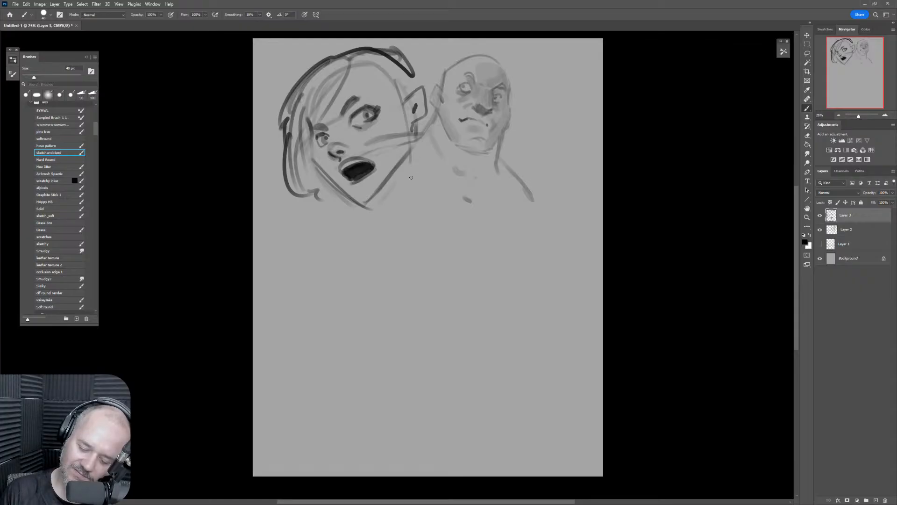
Draw the neck below the jaw and a slanted base line running out to the shoulder.
drag(408, 154, 414, 194)
mouse_move(409, 161)
mouse_down()
mouse_move(414, 194)
mouse_move(378, 209)
mouse_move(365, 245)
mouse_move(428, 202)
mouse_up()
drag(371, 243, 435, 190)
drag(384, 229, 445, 185)
mouse_move(407, 157)
mouse_down()
mouse_move(417, 190)
mouse_move(409, 172)
mouse_up()
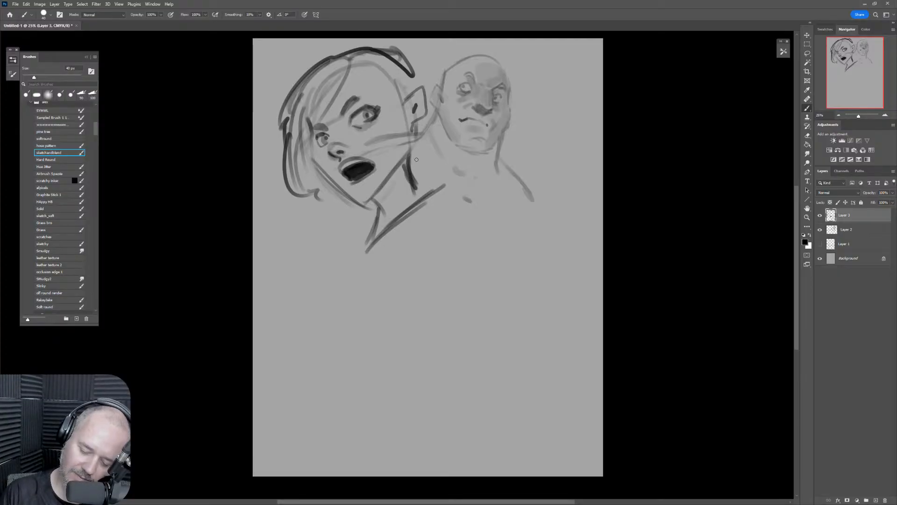
mouse_move(411, 135)
mouse_down()
mouse_move(415, 188)
mouse_move(455, 181)
mouse_up()
drag(455, 181, 444, 188)
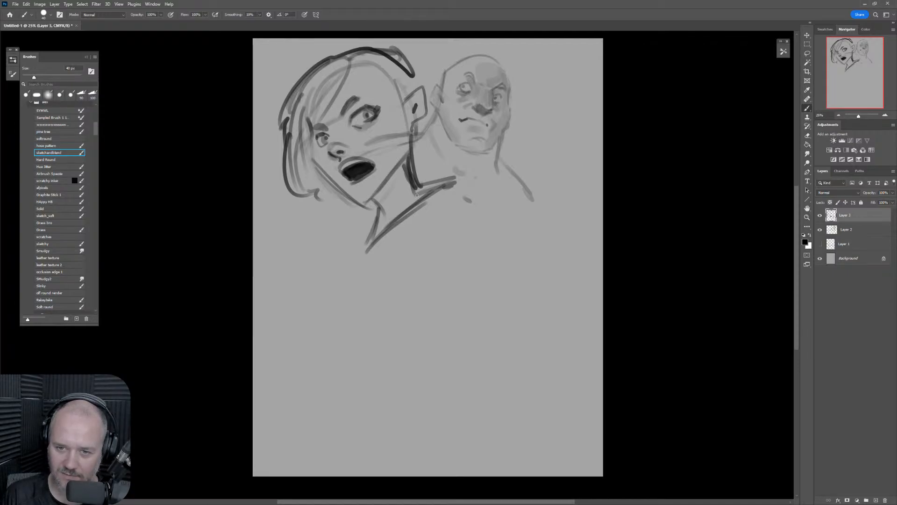
Strengthen the front of the neck and fill the neck with mid-grey shading, using a 70 px brush.
drag(369, 244, 379, 215)
mouse_move(380, 215)
mouse_down()
mouse_move(382, 188)
mouse_move(394, 216)
mouse_move(394, 178)
mouse_move(409, 208)
mouse_move(409, 170)
mouse_move(418, 197)
mouse_move(429, 190)
mouse_move(414, 209)
mouse_up()
key(])
key(])
key(])
key(])
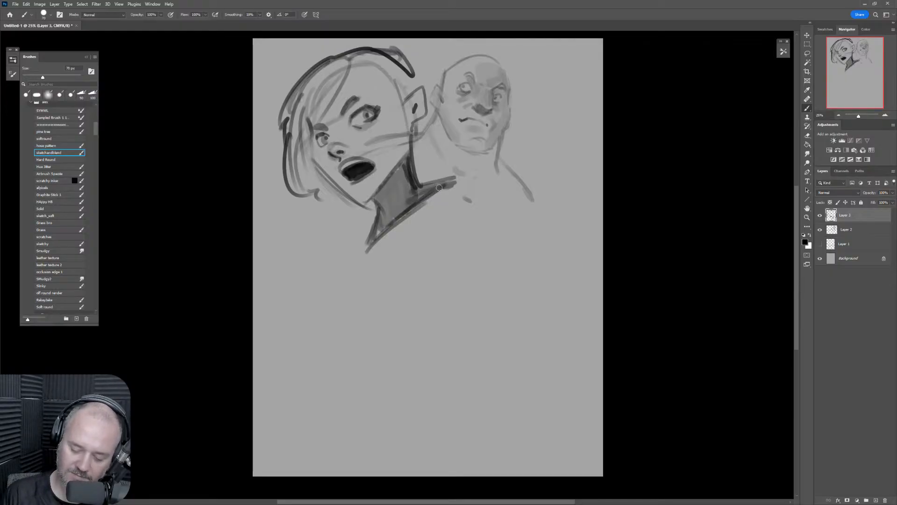
Erase overshooting strokes along the shoulder and back of the neck, and restate the face edge below the ear with a smaller brush.
key(e)
key(bracketleft)
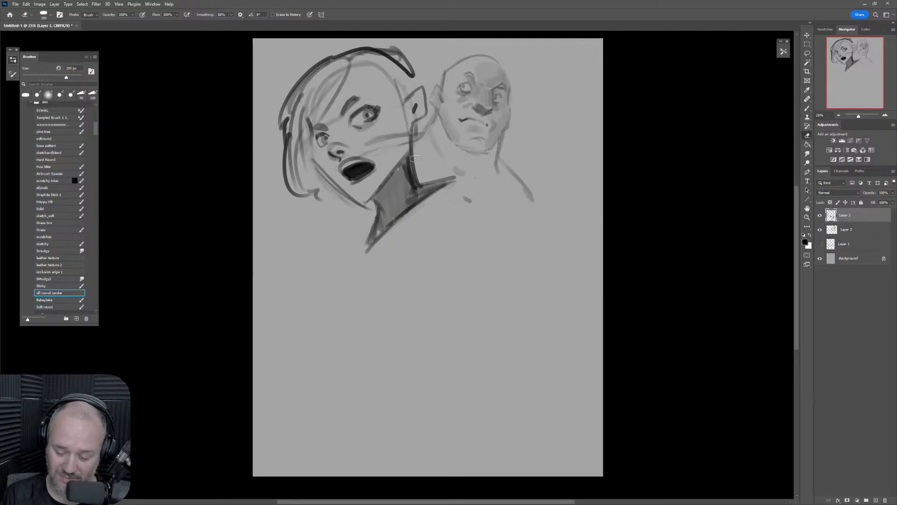
key(b)
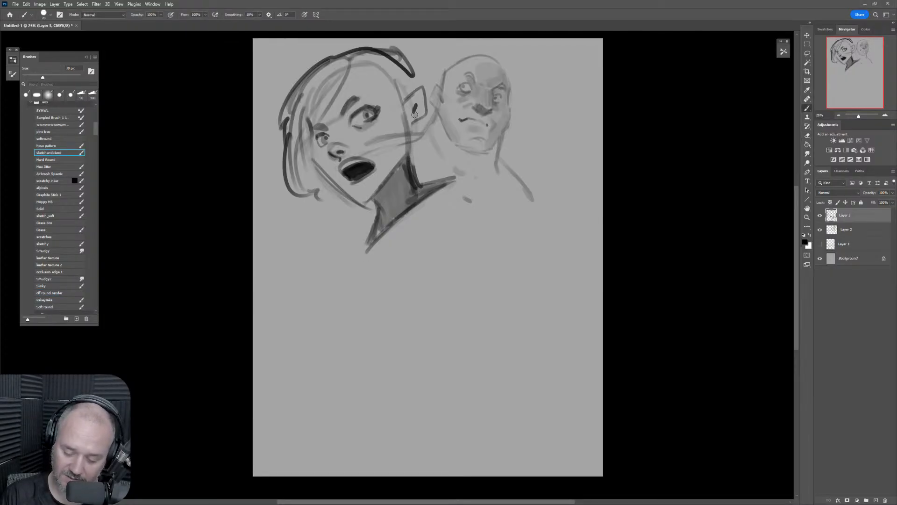
key(bracketleft)
key(bracketleft)
key(bracketleft)
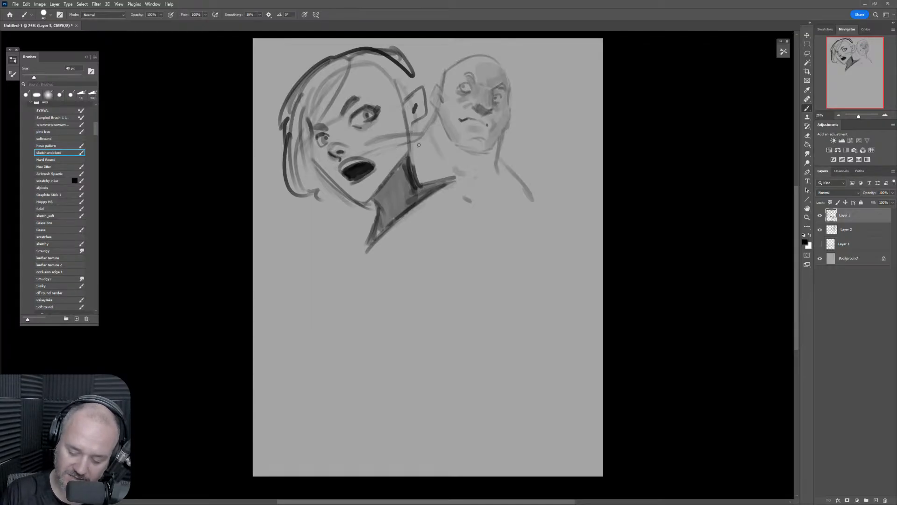
Add hair strands hanging beside the far cheek and a few fringe strokes across the forehead.
key(bracketright)
drag(309, 117, 318, 200)
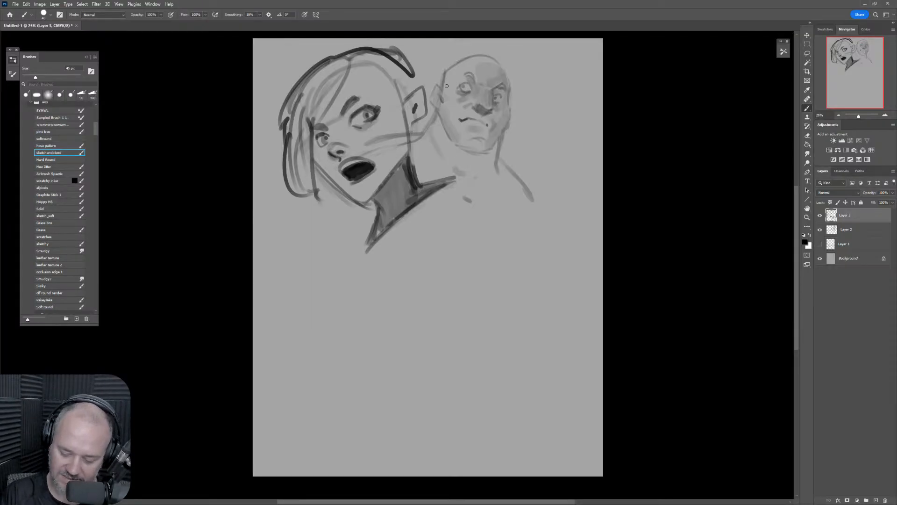
key(ctrl+z)
drag(310, 126, 333, 194)
drag(305, 164, 348, 214)
drag(345, 97, 390, 78)
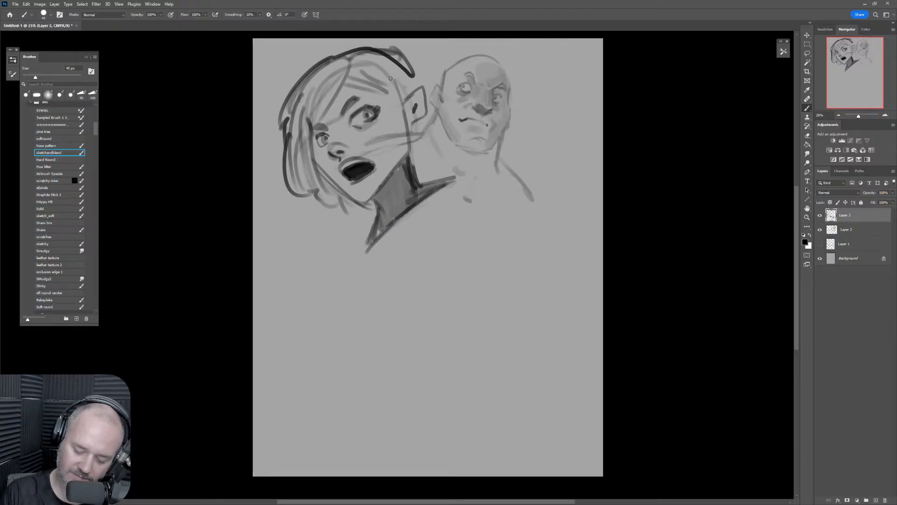
Outline the near side of the bob to a pointed tip behind the neck and sharpen the far-side strand tips.
mouse_move(340, 47)
mouse_down()
mouse_move(427, 80)
mouse_move(434, 136)
mouse_move(412, 163)
mouse_up()
drag(417, 64, 432, 86)
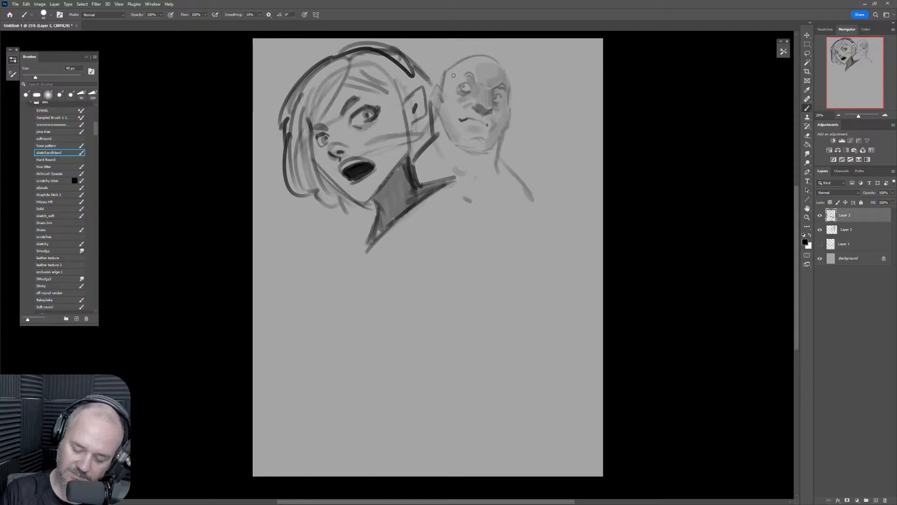
drag(412, 164, 444, 125)
mouse_move(396, 60)
mouse_down()
mouse_move(440, 99)
mouse_move(456, 144)
mouse_move(428, 148)
mouse_move(413, 164)
mouse_up()
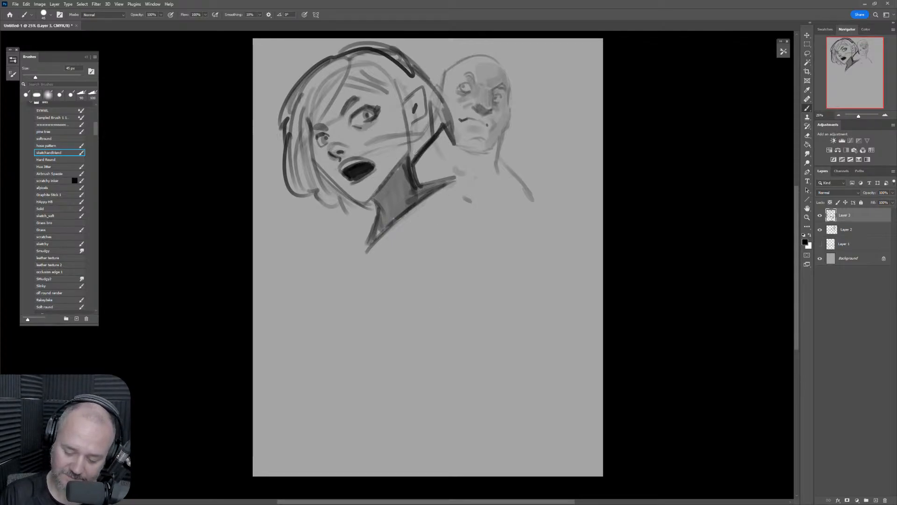
drag(286, 152, 305, 202)
mouse_move(312, 176)
mouse_down()
mouse_move(301, 200)
mouse_move(346, 215)
mouse_move(343, 195)
mouse_move(365, 205)
mouse_up()
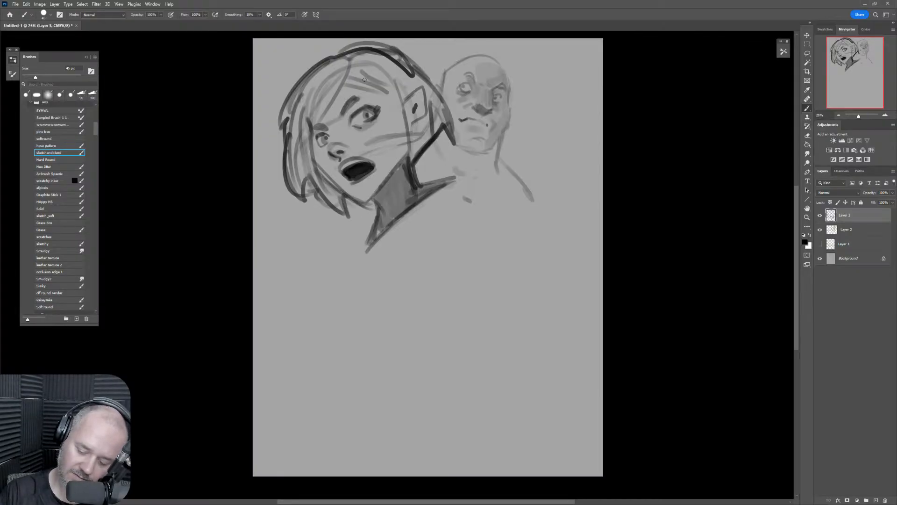
Darken the strands falling from the forehead past the ear and shade the hair around and below the ear.
drag(365, 80, 409, 135)
drag(375, 81, 398, 113)
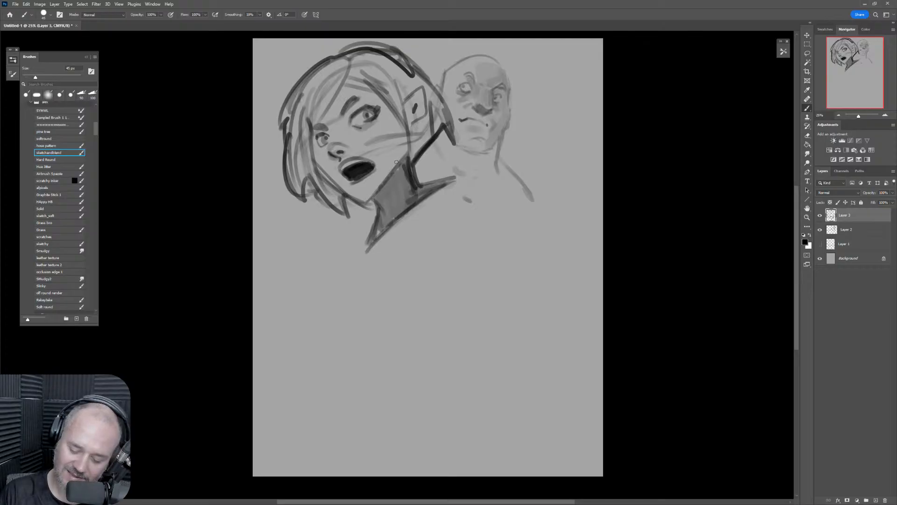
mouse_move(395, 157)
mouse_down()
mouse_move(403, 102)
mouse_move(419, 87)
mouse_move(413, 127)
mouse_up()
drag(396, 94, 409, 123)
drag(413, 129, 394, 89)
key(bracketright)
mouse_move(409, 137)
mouse_down()
mouse_move(412, 157)
mouse_move(417, 119)
mouse_move(429, 136)
mouse_up()
Shade the far side of the bob with long strokes from the parting down to the tips.
drag(329, 198, 309, 156)
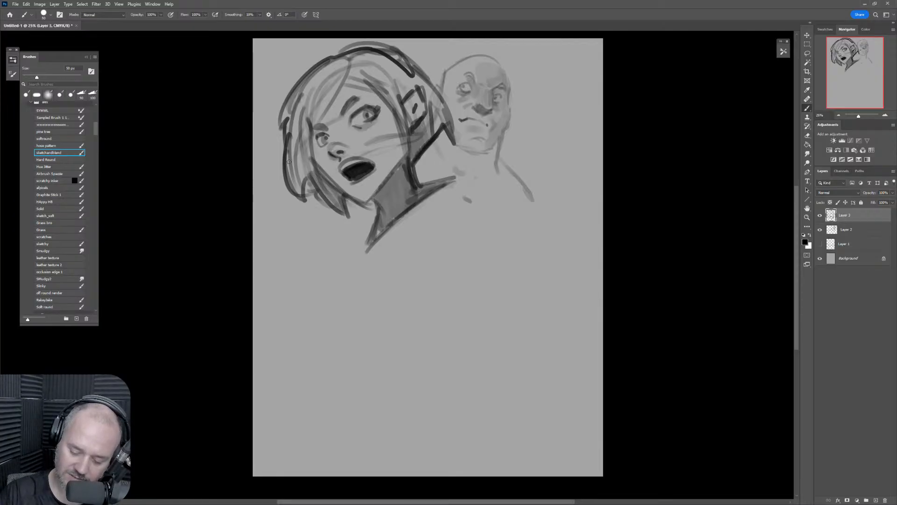
drag(288, 186, 311, 124)
drag(345, 60, 315, 125)
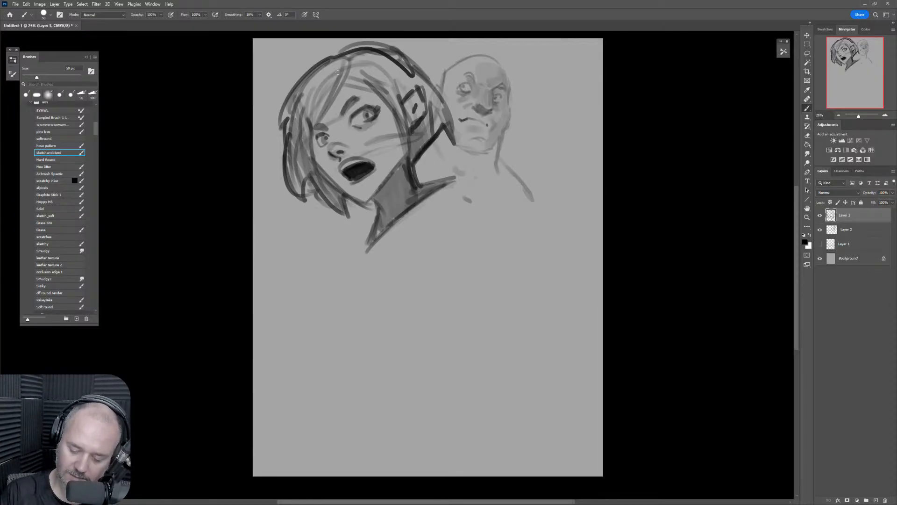
drag(333, 92, 299, 125)
drag(318, 84, 291, 120)
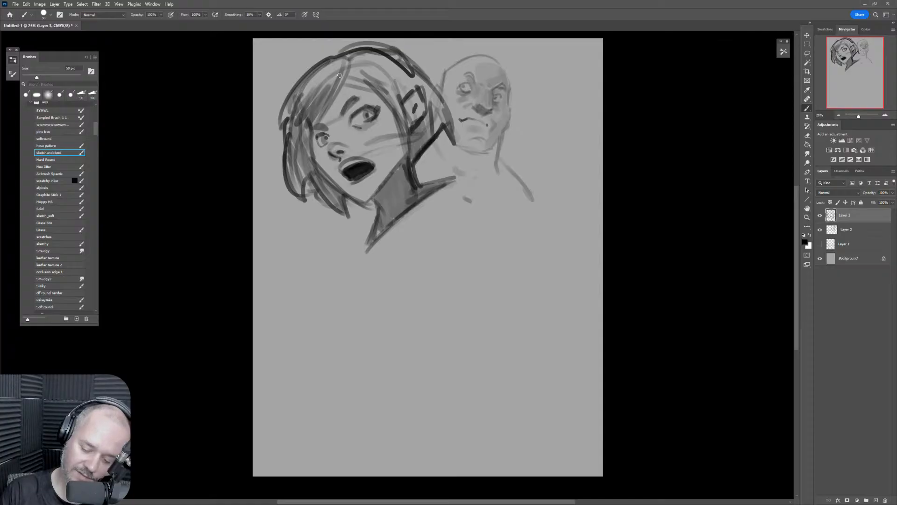
Fill in the hair at the parting and across the near-side fringe with directional strokes.
drag(346, 64, 331, 77)
mouse_move(345, 59)
mouse_down()
mouse_move(316, 78)
mouse_move(377, 81)
mouse_up()
mouse_move(356, 56)
mouse_down()
mouse_move(382, 71)
mouse_move(384, 62)
mouse_move(406, 91)
mouse_up()
drag(394, 70, 411, 87)
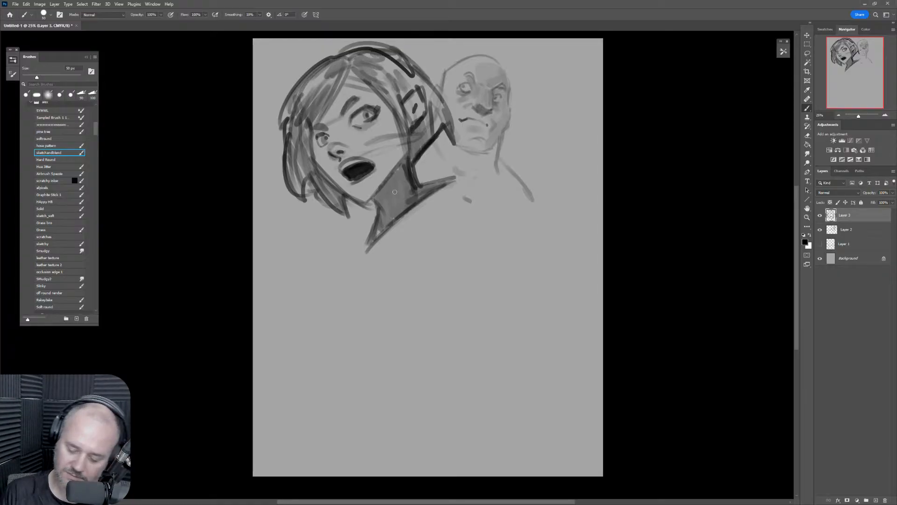
Outline the front of the neck and its slanted base in darker lines with a 35 px brush.
key(bracketleft)
key(bracketleft)
key(bracketleft)
mouse_move(370, 198)
mouse_down()
mouse_move(386, 219)
mouse_move(369, 247)
mouse_up()
mouse_move(371, 251)
mouse_down()
mouse_move(452, 181)
mouse_move(441, 179)
mouse_up()
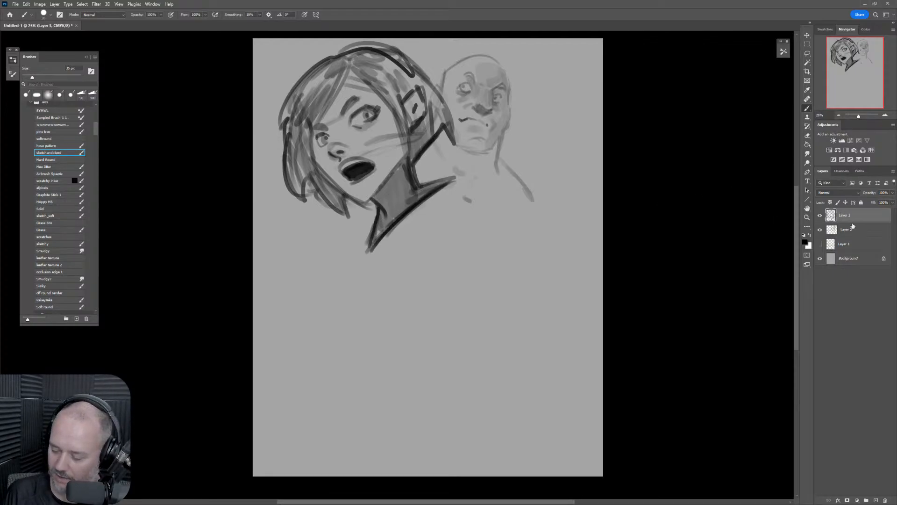
Scale the bob-haired head on Layer 3 to about three quarters and move it closer to the bald bust.
key(ctrl+t)
drag(456, 41, 410, 98)
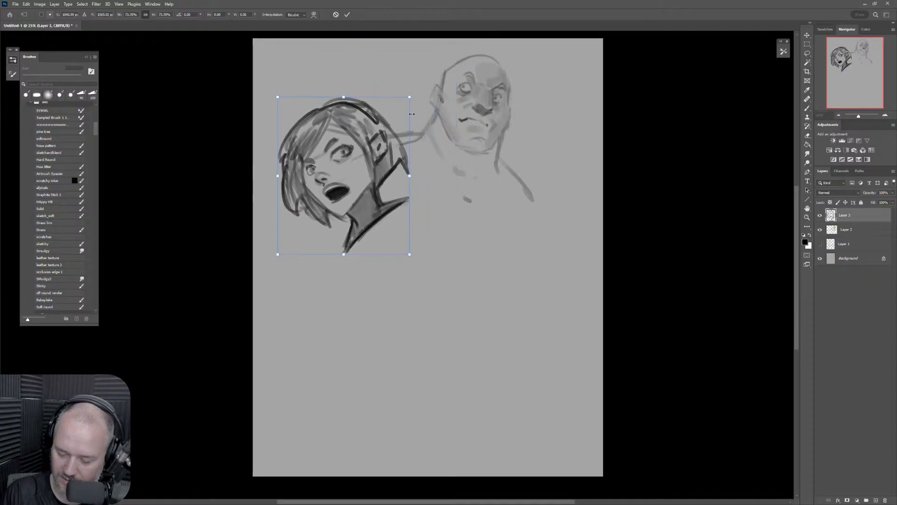
drag(403, 155, 440, 163)
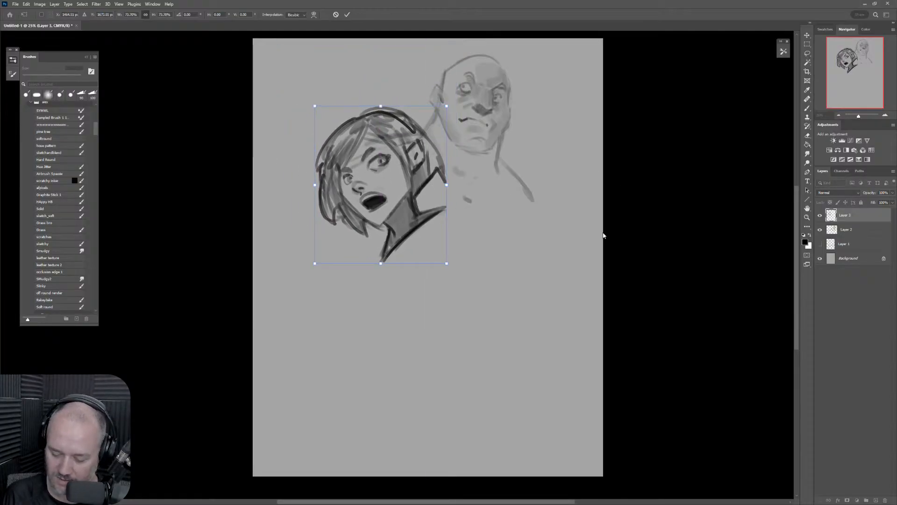
key(Return)
key(b)
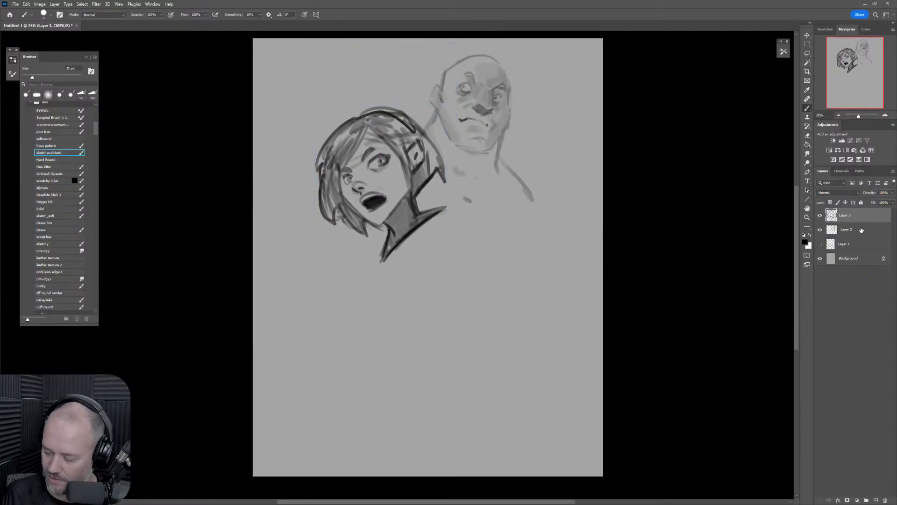
Enlarge the bald bust on Layer 2 to about 123 percent and accept the transformation.
click(861, 229)
key(ctrl+t)
mouse_move(543, 203)
mouse_down()
mouse_move(566, 204)
mouse_move(595, 226)
mouse_move(567, 218)
mouse_up()
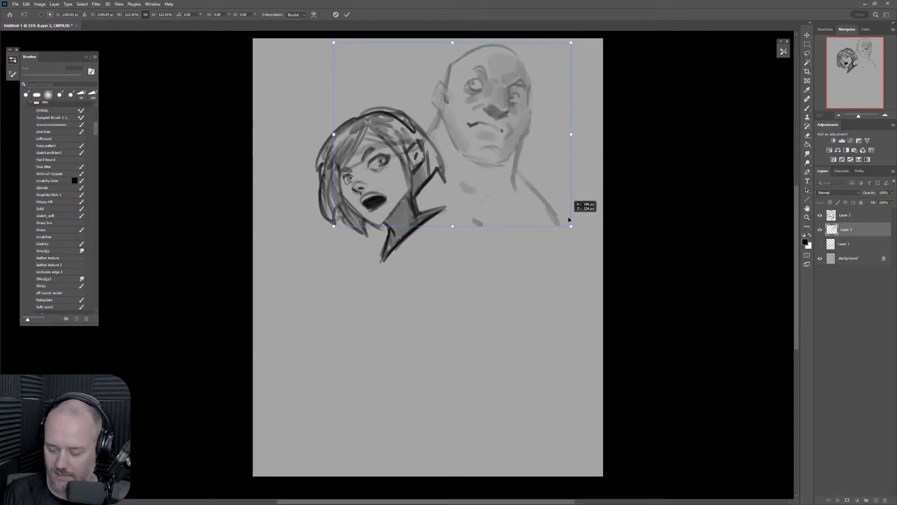
key(Return)
key(b)
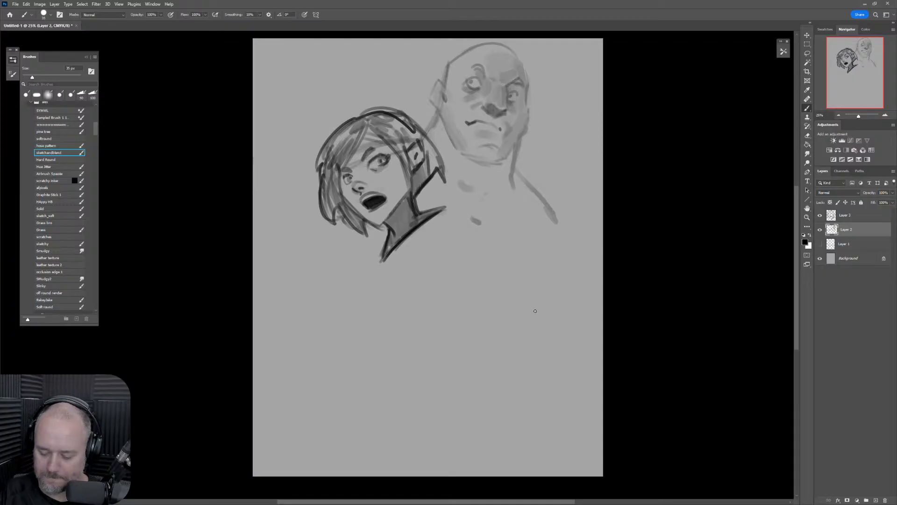
Scale the woman's head and the bald bust together to about 81 percent and move them near the canvas's upper edge.
key(e)
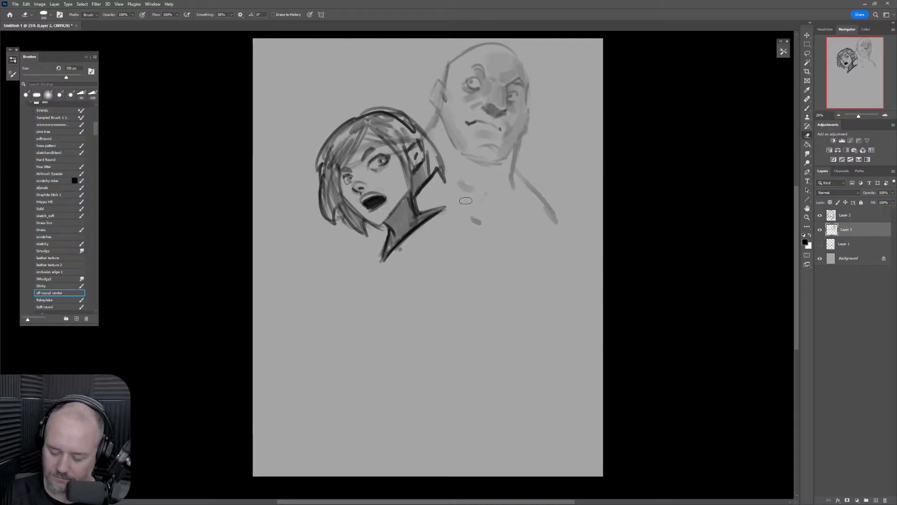
scroll(460, 292, down, 1)
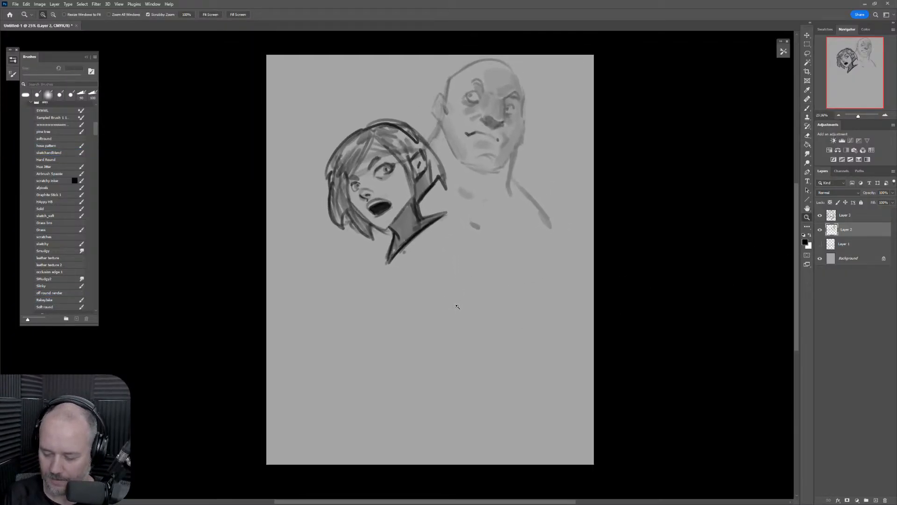
shift+click(859, 221)
key(ctrl+t)
drag(514, 226, 481, 232)
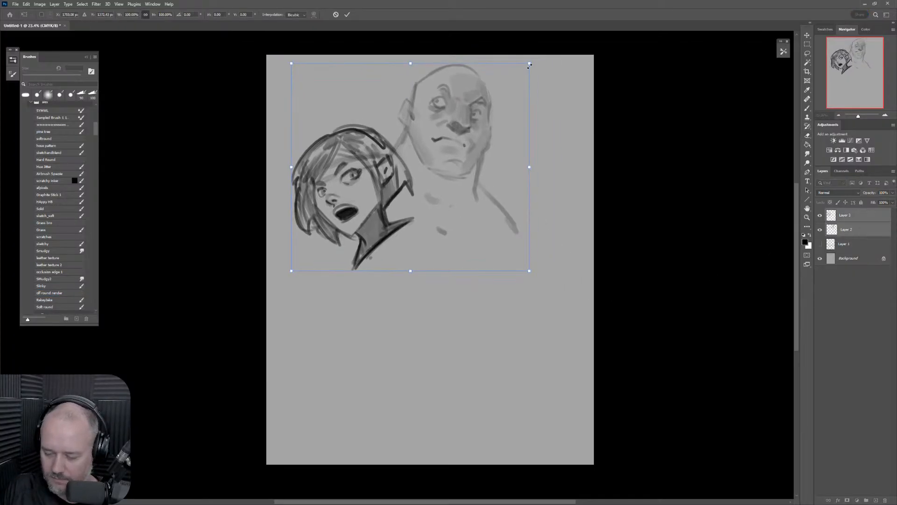
drag(529, 66, 483, 105)
drag(468, 158, 505, 116)
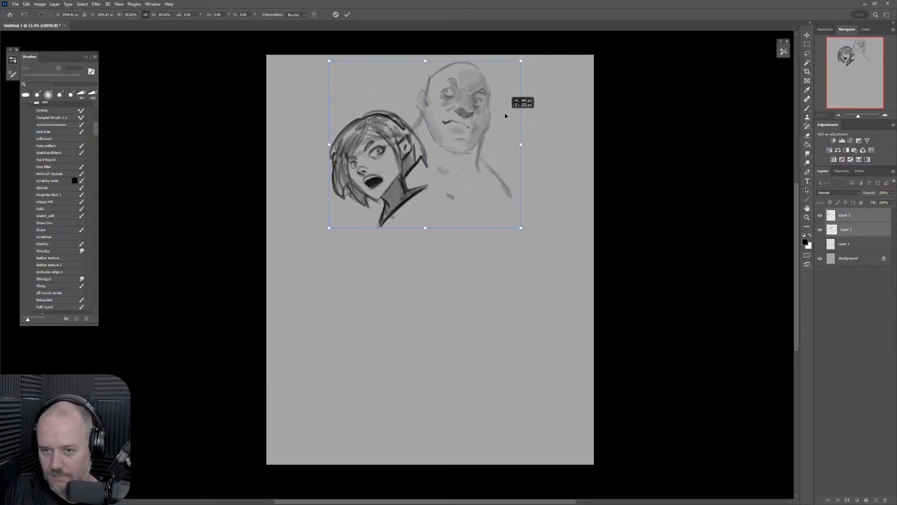
key(Return)
key(e)
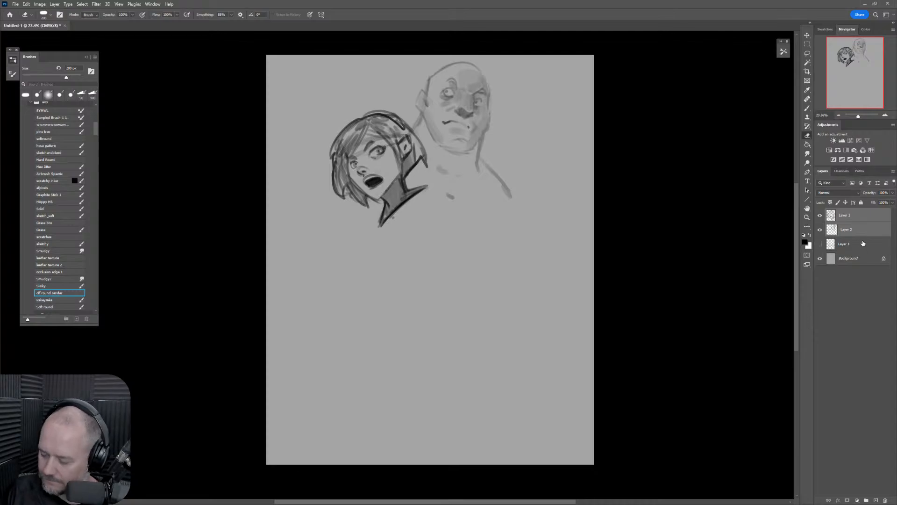
Add a new layer directly above Layer 1 and switch to the sketching brush.
click(863, 243)
click(876, 500)
key(b)
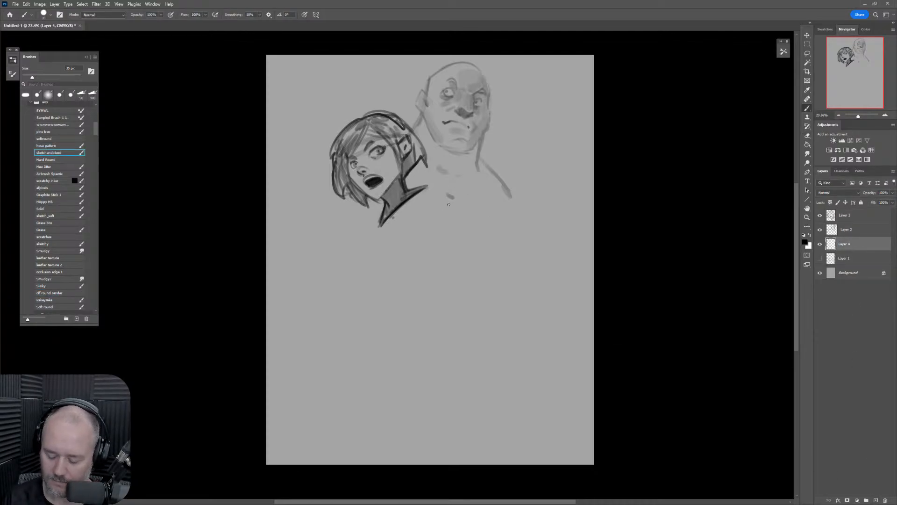
Sketch a broad head below the bald bust with a 35 px brush, adding a jawline, rough facial marks and darker outer contours.
mouse_move(432, 223)
mouse_down()
mouse_move(452, 190)
mouse_move(471, 180)
mouse_move(517, 216)
mouse_move(512, 255)
mouse_up()
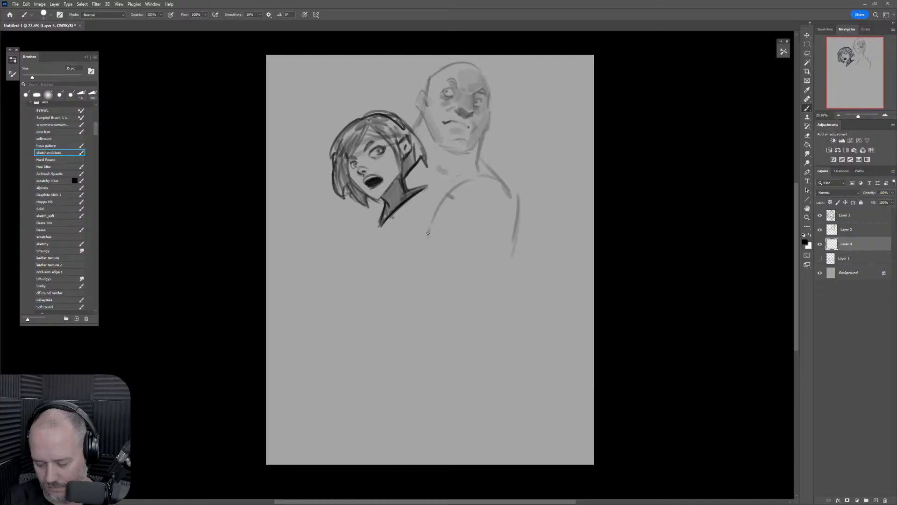
mouse_move(428, 233)
mouse_down()
mouse_move(416, 250)
mouse_move(457, 289)
mouse_move(474, 264)
mouse_up()
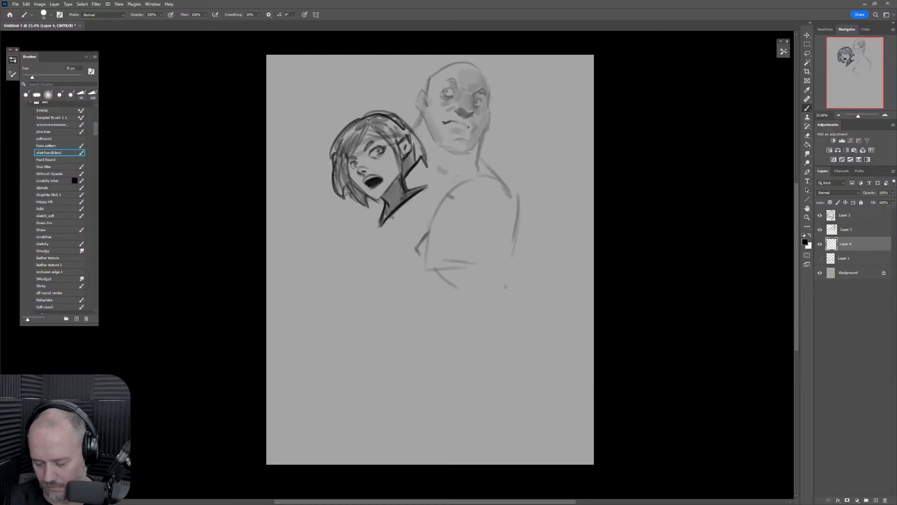
drag(449, 187, 516, 201)
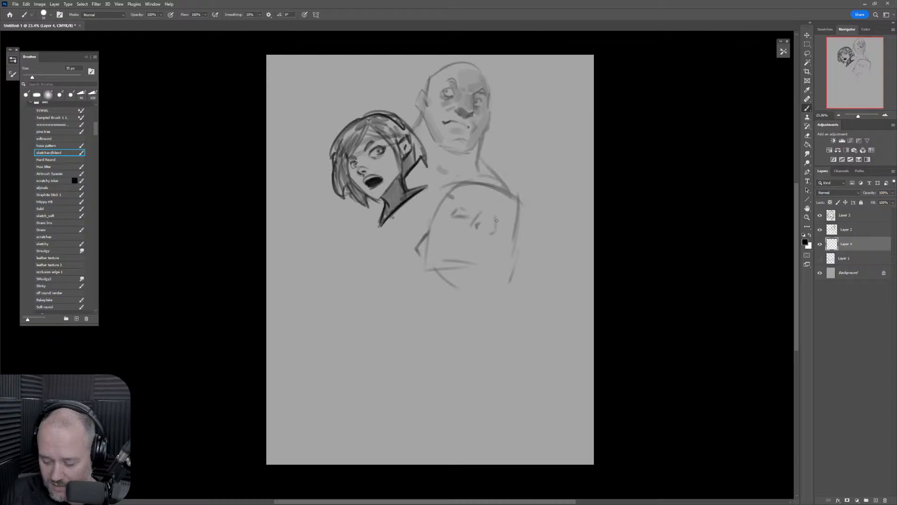
drag(497, 223, 511, 228)
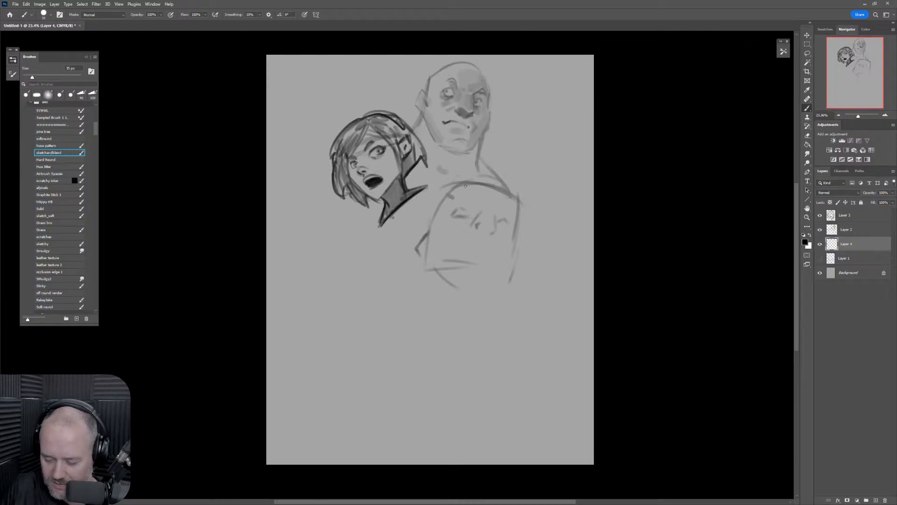
mouse_move(430, 232)
mouse_down()
mouse_move(448, 199)
mouse_move(493, 184)
mouse_move(520, 210)
mouse_up()
mouse_move(482, 186)
mouse_down()
mouse_move(523, 230)
mouse_move(516, 210)
mouse_move(515, 266)
mouse_move(524, 245)
mouse_move(509, 280)
mouse_up()
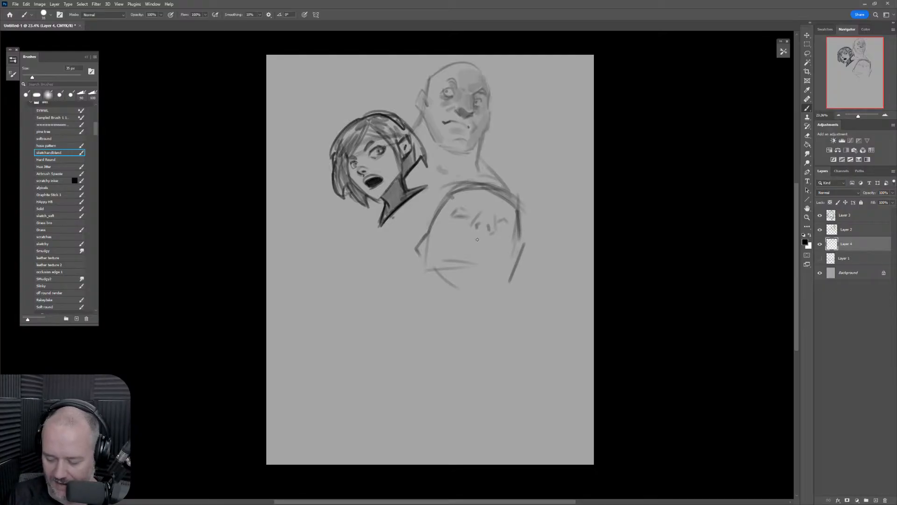
Outline the upper lid and lower edge of the broad head's near eye with a finer brush.
key(bracketleft)
drag(452, 214, 463, 209)
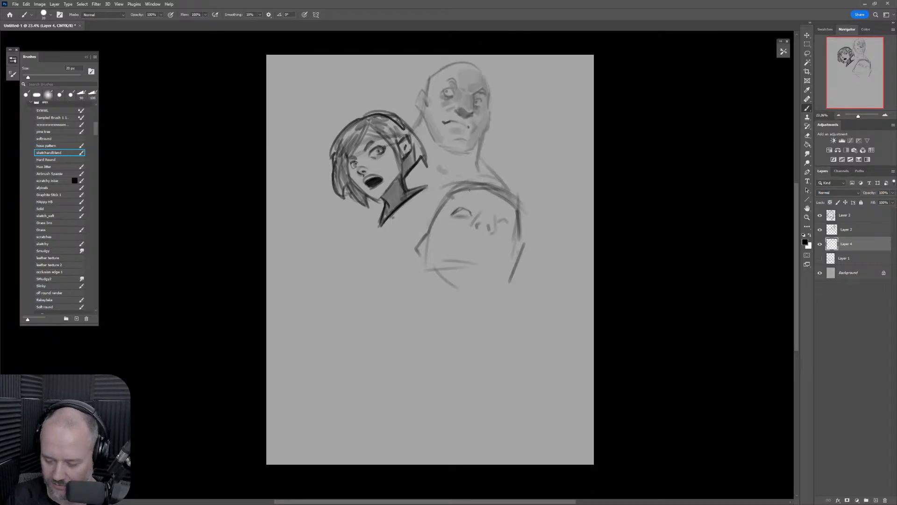
drag(451, 218, 469, 215)
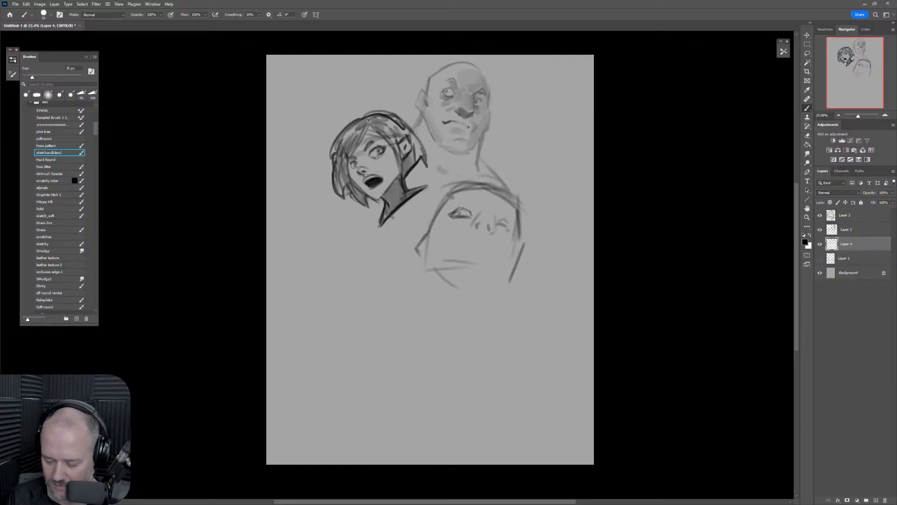
Try detailing the broad head's nose with a 25 px brush and undo several strokes.
key(bracketleft)
key(bracketleft)
key(bracketleft)
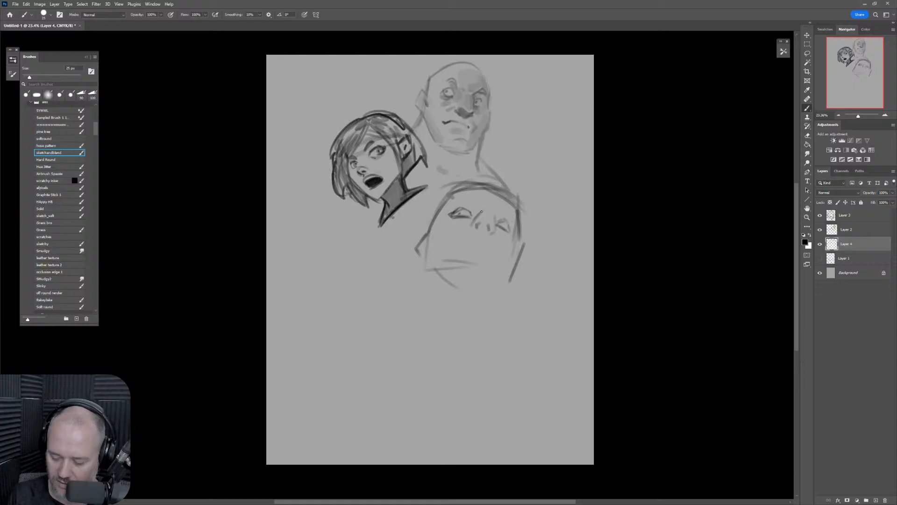
mouse_move(482, 219)
mouse_down()
mouse_move(476, 227)
mouse_move(495, 235)
mouse_move(489, 227)
mouse_up()
key(ctrl+z)
key(ctrl+z)
key(ctrl+z)
key(ctrl+z)
key(ctrl+z)
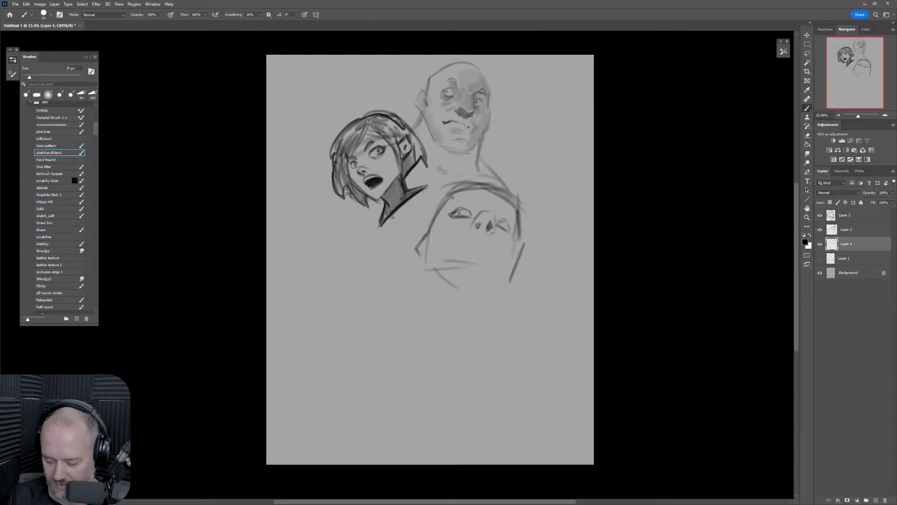
Erase the broad head and try a rounder cranium with a wider jaw in its place.
key(e)
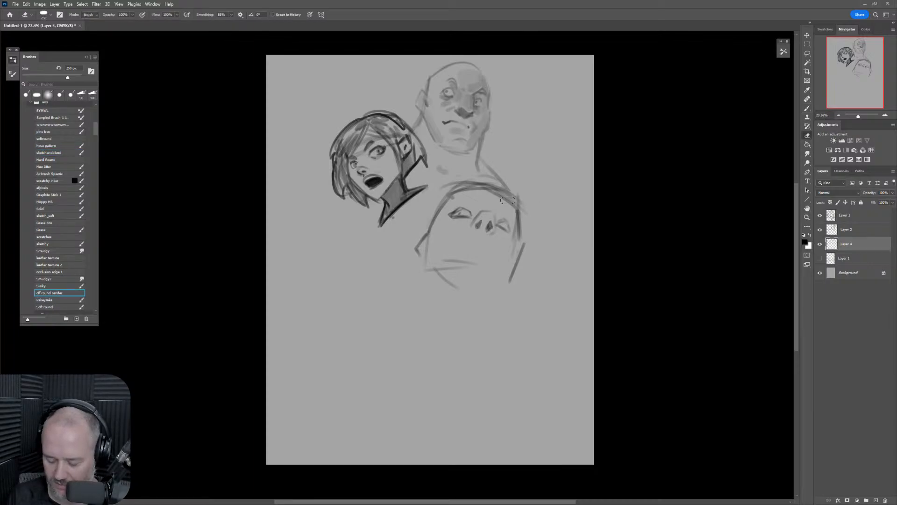
mouse_move(511, 250)
mouse_down()
mouse_move(449, 296)
mouse_move(490, 197)
mouse_move(481, 189)
mouse_move(428, 279)
mouse_move(422, 321)
mouse_move(460, 323)
mouse_move(511, 283)
mouse_move(503, 197)
mouse_move(515, 217)
mouse_move(463, 270)
mouse_move(468, 181)
mouse_move(521, 249)
mouse_move(463, 270)
mouse_up()
key(b)
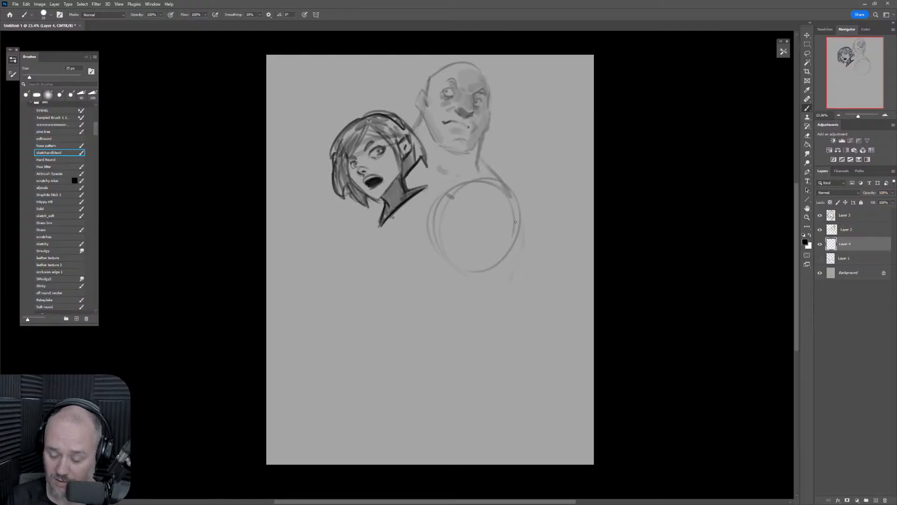
key(ctrl+z)
mouse_move(510, 250)
mouse_down()
mouse_move(502, 185)
mouse_move(451, 181)
mouse_move(414, 268)
mouse_move(430, 276)
mouse_up()
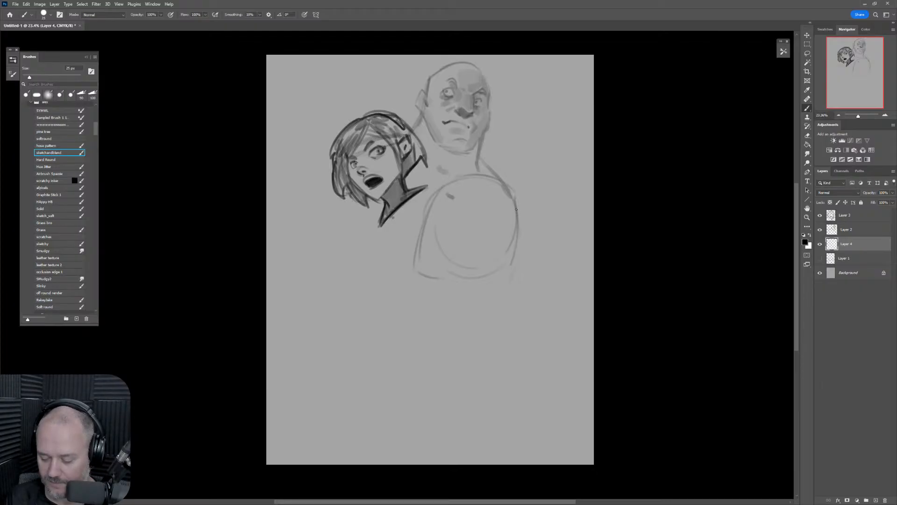
Erase the rounded head sketch and its leftover side line on Layer 4 with a large eraser.
key(e)
mouse_move(496, 213)
mouse_down()
mouse_move(467, 247)
mouse_move(477, 180)
mouse_up()
drag(439, 252, 432, 278)
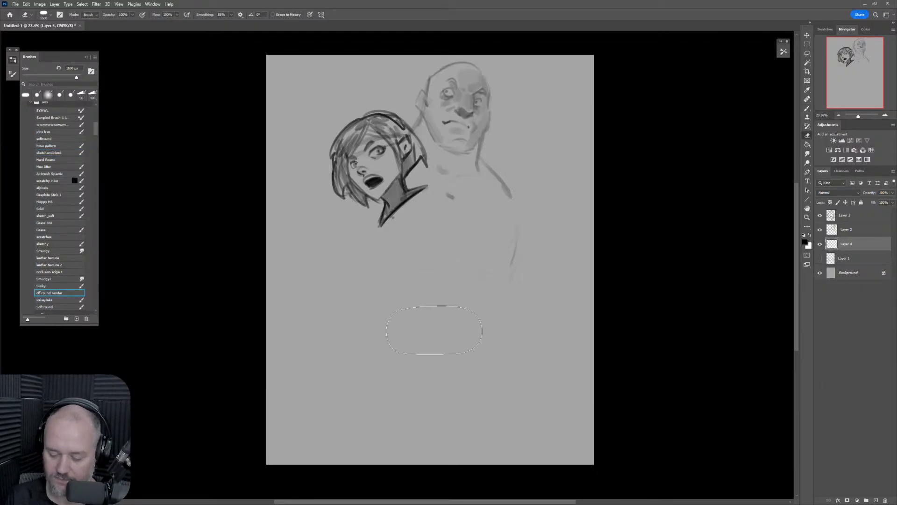
drag(528, 226, 514, 257)
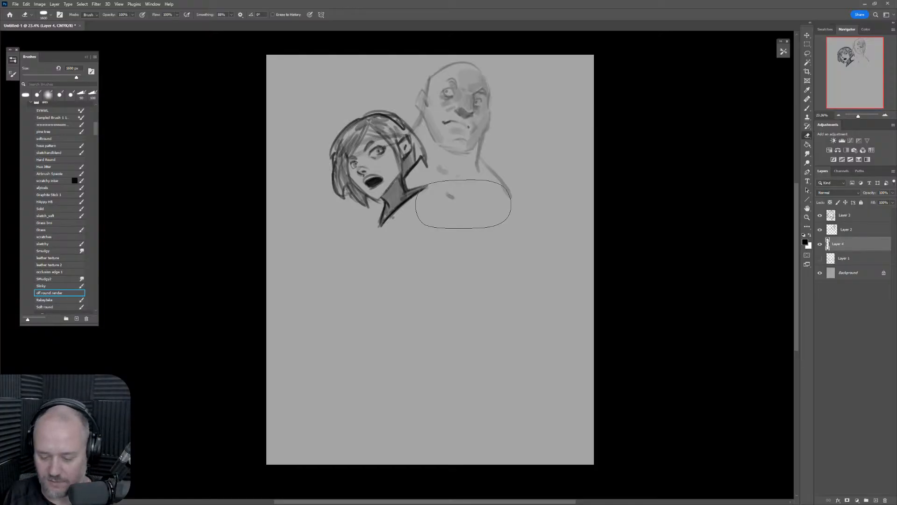
Try a circular head construction with a short inner curve below the bald bust's shoulder, and undo the strokes.
key(b)
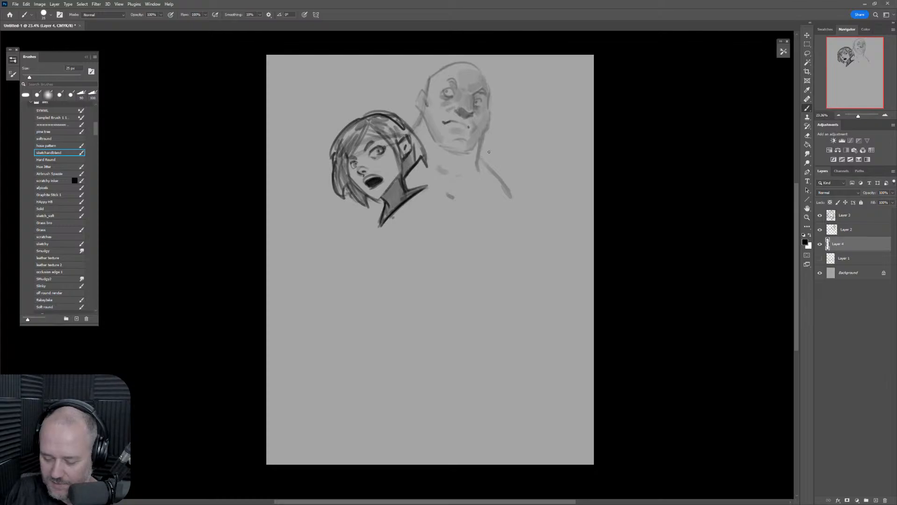
mouse_move(456, 199)
mouse_down()
mouse_move(532, 241)
mouse_move(450, 224)
mouse_move(549, 237)
mouse_move(450, 239)
mouse_move(540, 213)
mouse_move(472, 273)
mouse_up()
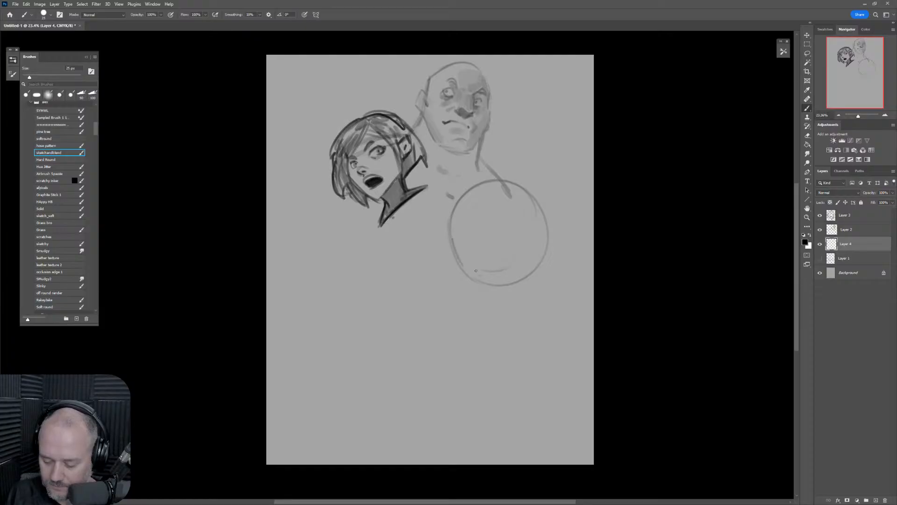
drag(490, 270, 510, 266)
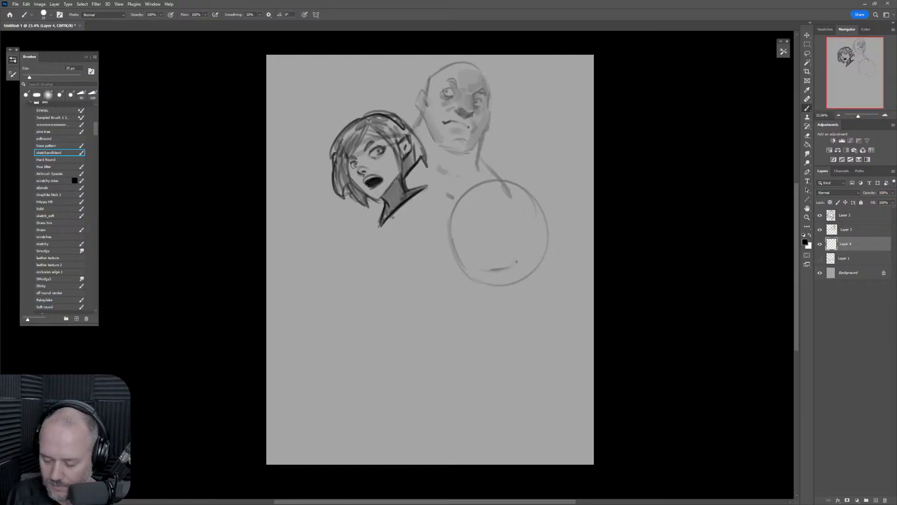
key(ctrl+z)
key(ctrl+z)
key(ctrl+z)
key(ctrl+z)
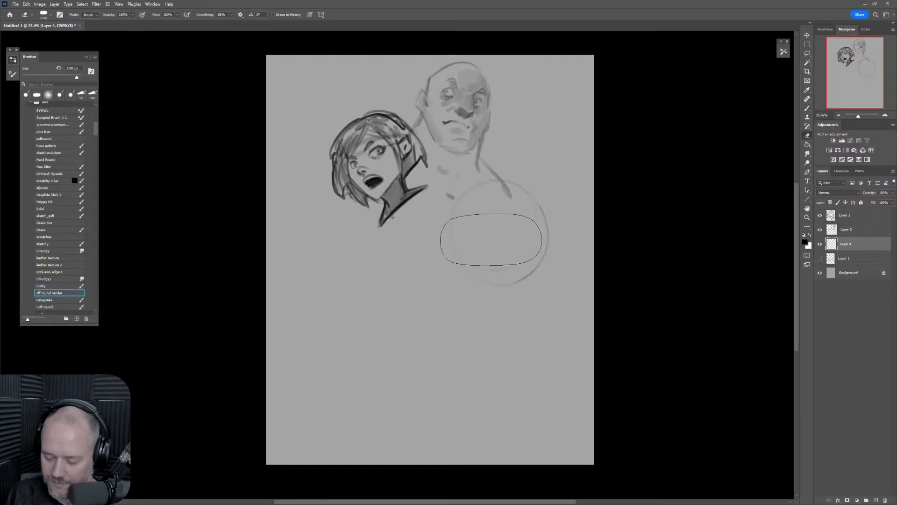
Sketch an oval head on Layer 4 below the bald bust's shoulder and curve a crown line across its upper part.
mouse_move(444, 240)
mouse_down()
mouse_move(462, 205)
mouse_move(522, 203)
mouse_move(531, 255)
mouse_up()
mouse_move(444, 252)
mouse_down()
mouse_move(486, 246)
mouse_move(498, 205)
mouse_up()
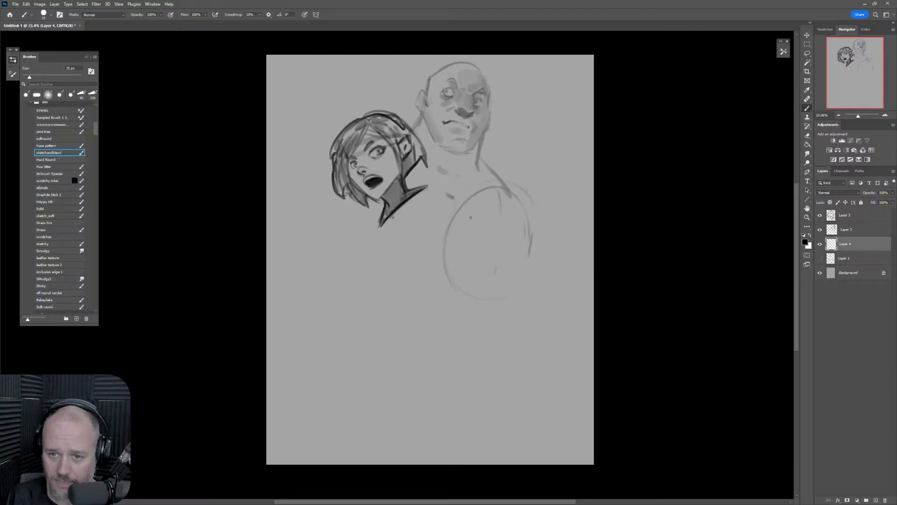
mouse_move(447, 237)
mouse_down()
mouse_move(471, 212)
mouse_move(506, 213)
mouse_move(528, 228)
mouse_move(531, 256)
mouse_up()
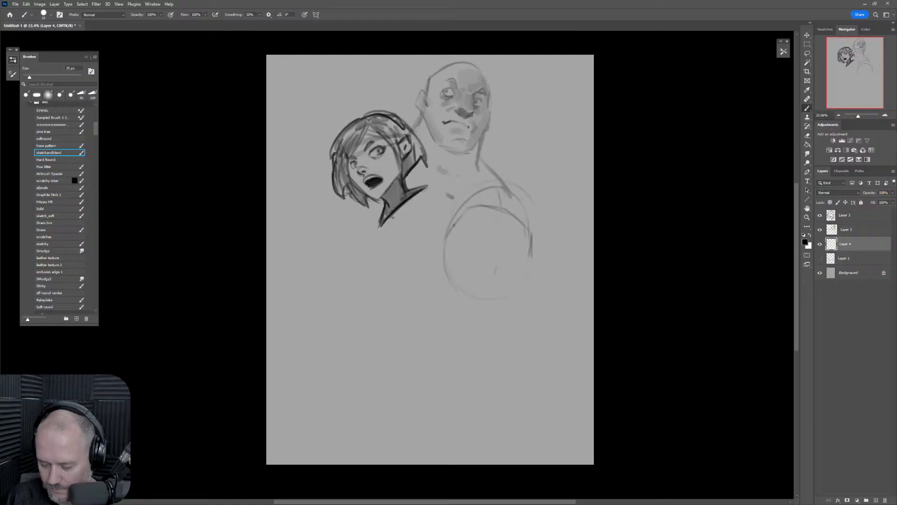
mouse_move(467, 225)
mouse_down()
mouse_move(513, 224)
mouse_move(519, 237)
mouse_move(494, 225)
mouse_move(504, 224)
mouse_move(441, 253)
mouse_up()
Sketch the oval face's brow line, round nose with nostrils and downturned mouth, and reinforce the crown and far cheek.
mouse_move(534, 241)
mouse_down()
mouse_move(531, 257)
mouse_move(496, 247)
mouse_up()
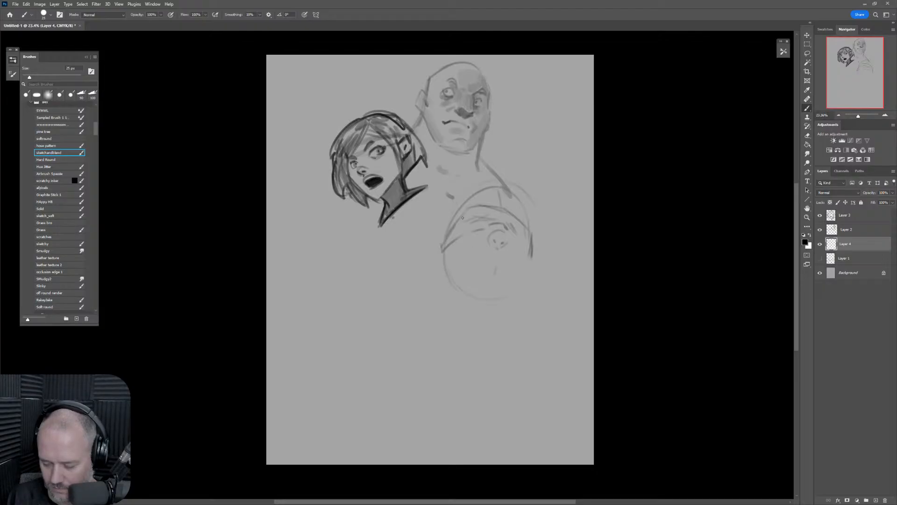
drag(449, 230, 504, 196)
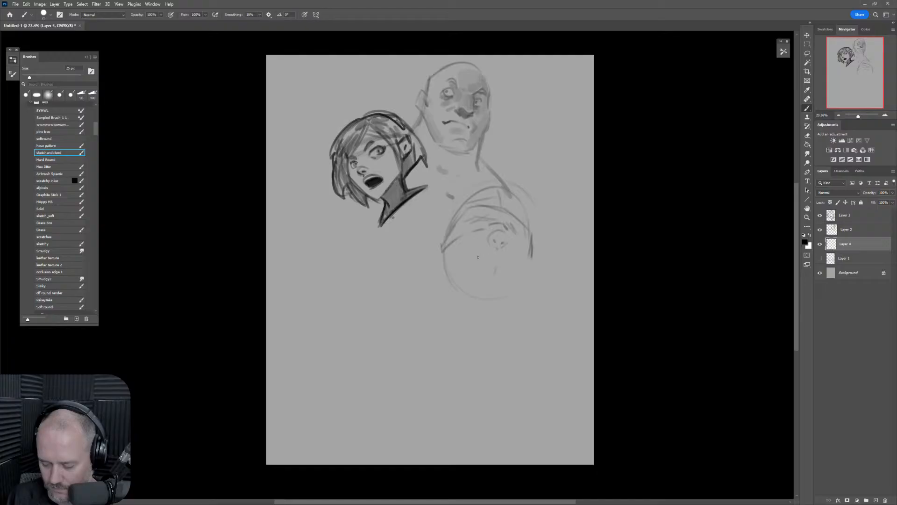
mouse_move(478, 257)
mouse_down()
mouse_move(498, 252)
mouse_move(499, 262)
mouse_up()
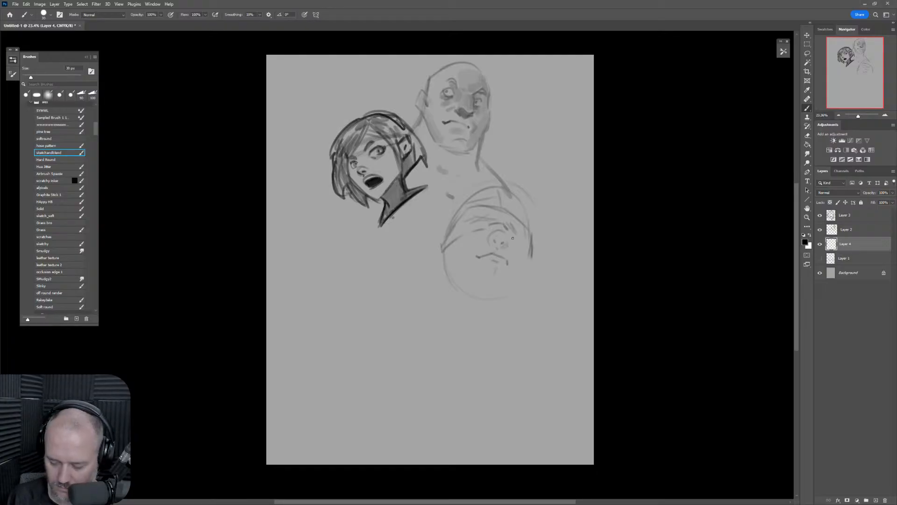
drag(462, 235, 487, 231)
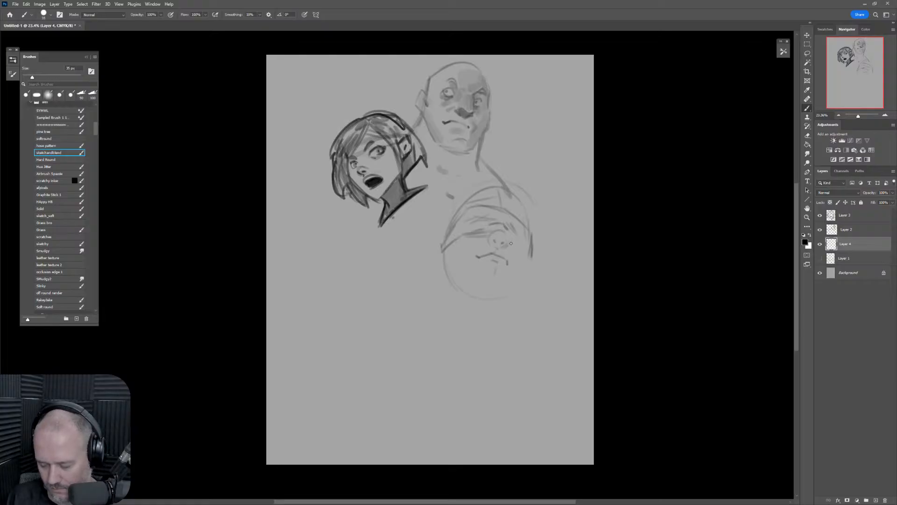
drag(527, 256, 513, 245)
Erase the stray arcs above the oval head, darken its crown contour and mark the chin with a short stroke.
key(e)
mouse_move(467, 212)
mouse_down()
mouse_move(539, 188)
mouse_move(555, 203)
mouse_move(526, 191)
mouse_up()
key(b)
mouse_move(449, 227)
mouse_down()
mouse_move(486, 211)
mouse_move(445, 219)
mouse_move(499, 212)
mouse_move(484, 208)
mouse_move(525, 223)
mouse_move(507, 216)
mouse_move(530, 230)
mouse_move(532, 258)
mouse_move(497, 214)
mouse_move(457, 219)
mouse_move(486, 202)
mouse_move(523, 215)
mouse_move(531, 244)
mouse_up()
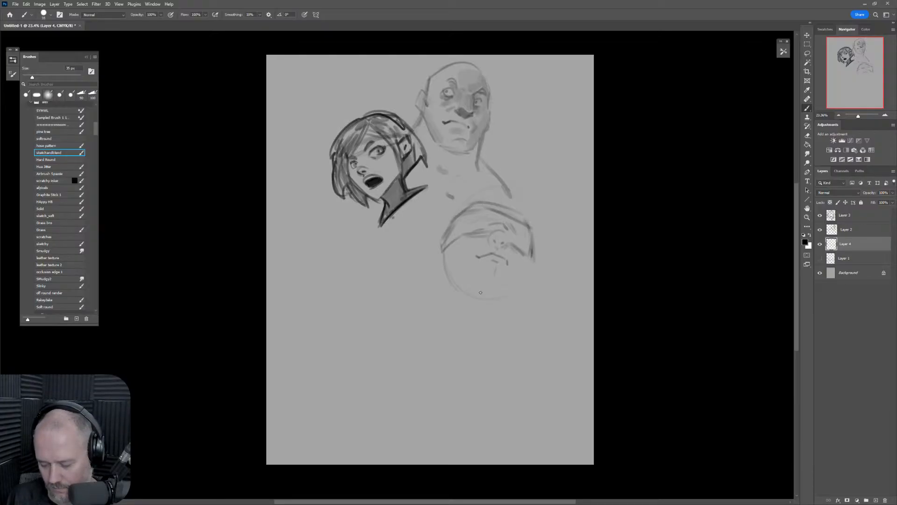
drag(476, 293, 491, 299)
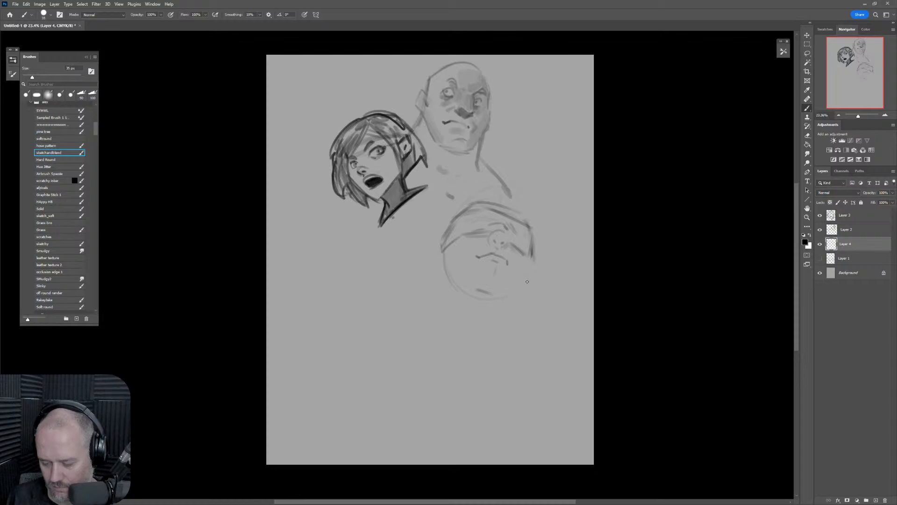
key(bracketleft)
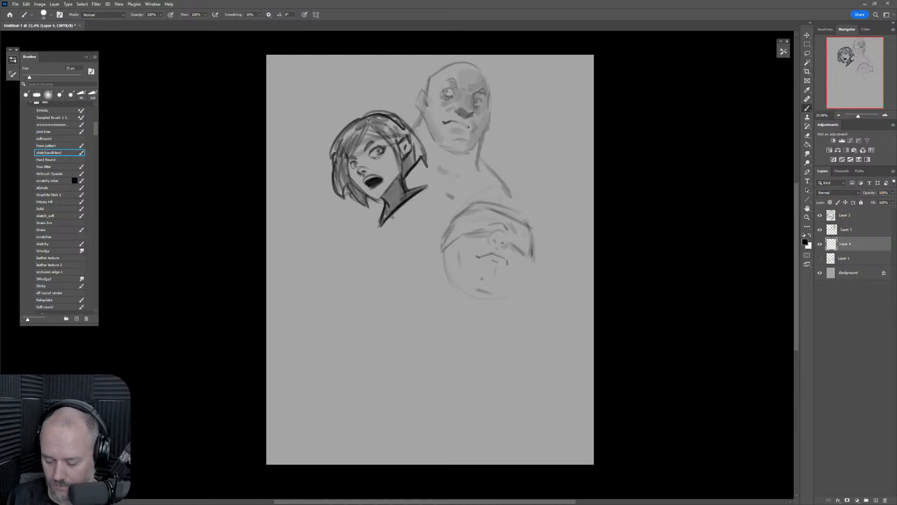
Sketch the oval head's near ear, the far ear and jaw corner, and both sides of its neck.
mouse_move(440, 249)
mouse_down()
mouse_move(442, 233)
mouse_move(439, 268)
mouse_up()
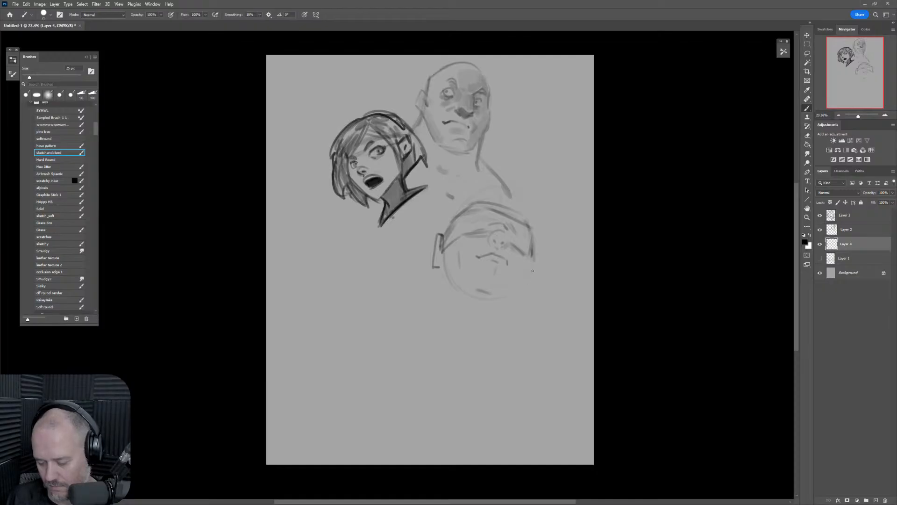
mouse_move(528, 255)
mouse_down()
mouse_move(532, 267)
mouse_move(518, 290)
mouse_move(526, 284)
mouse_up()
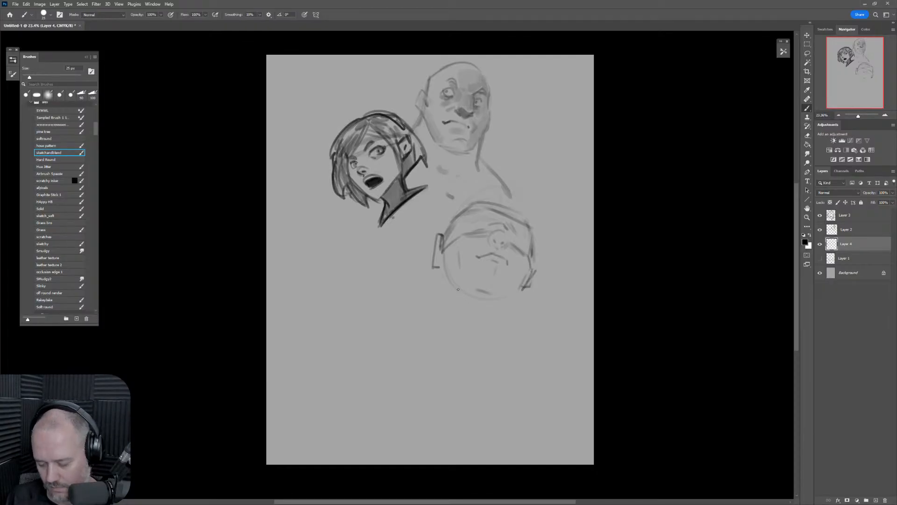
drag(448, 268, 429, 303)
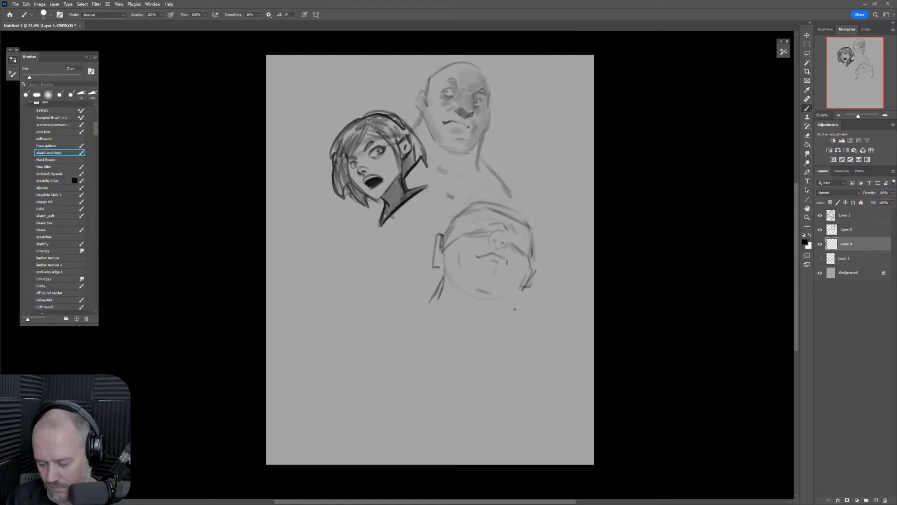
drag(515, 307, 510, 329)
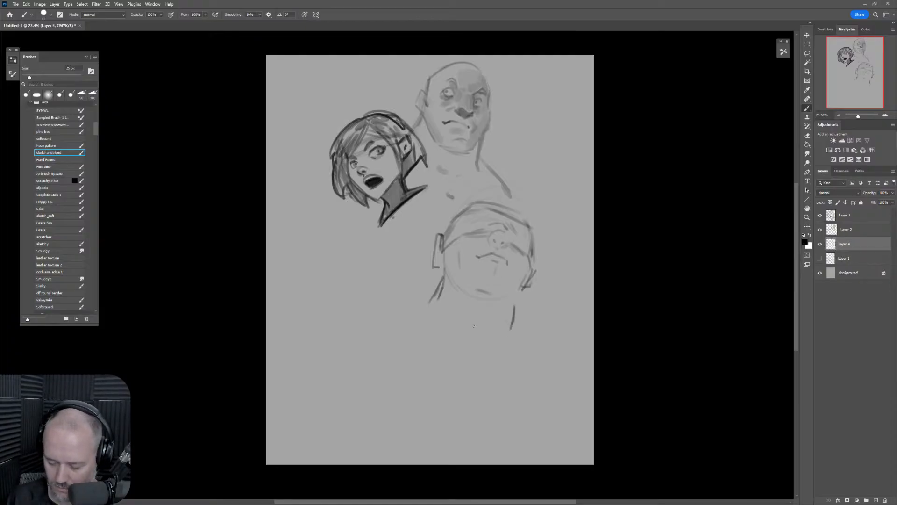
Sketch the collarbone marks and both sloping shoulder lines under the oval head, and undo the stray stroke above its crown.
mouse_move(443, 272)
mouse_down()
mouse_move(514, 303)
mouse_move(461, 311)
mouse_move(478, 329)
mouse_up()
drag(433, 291, 379, 305)
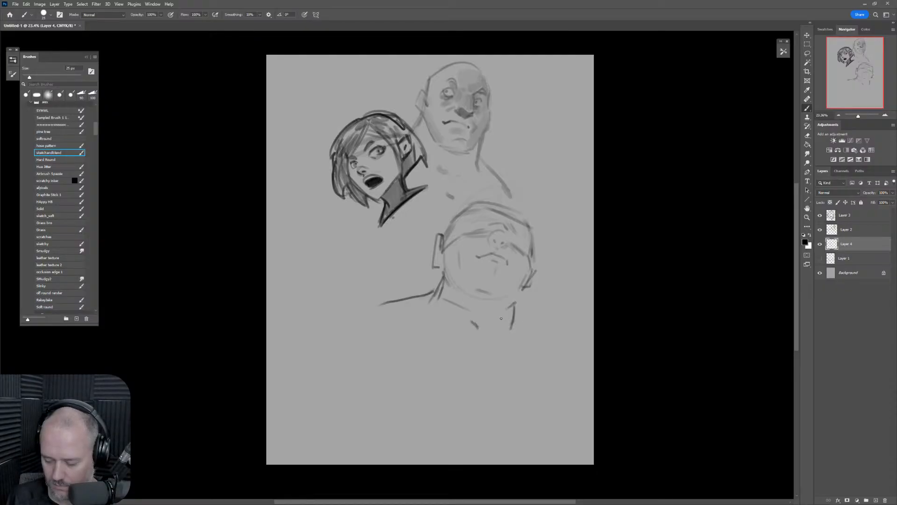
drag(515, 312, 545, 350)
drag(387, 298, 353, 303)
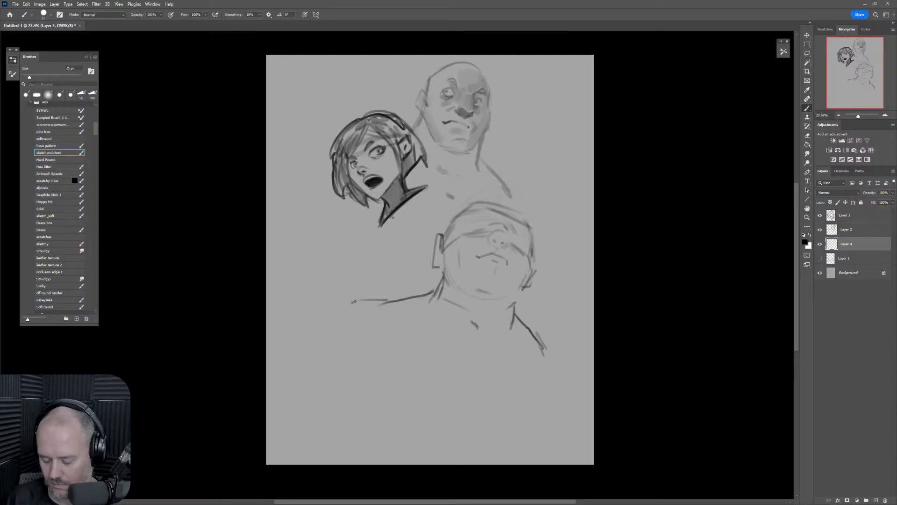
mouse_move(449, 233)
mouse_down()
mouse_move(446, 214)
mouse_move(458, 207)
mouse_up()
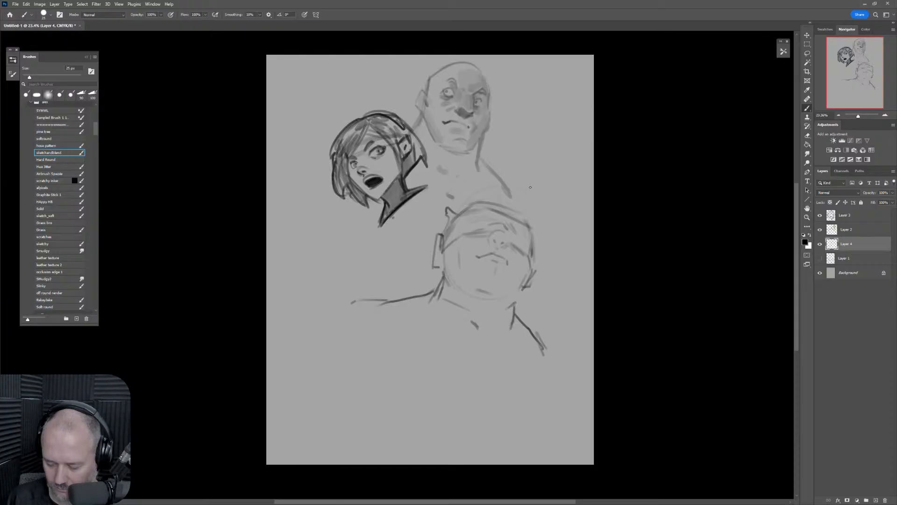
key(ctrl+z)
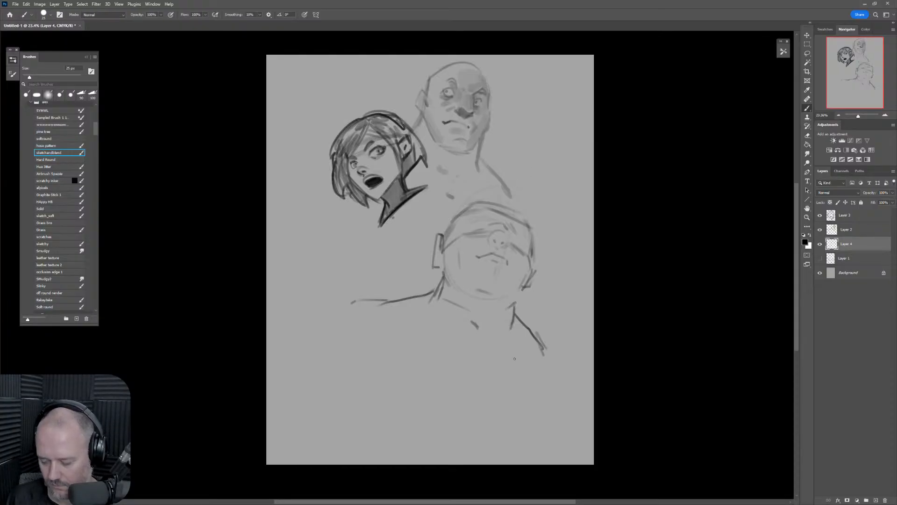
Erase the outer end of the oval head's long shoulder line and redraw the neck and shoulders with darker strokes.
key(e)
drag(392, 301, 326, 333)
key(b)
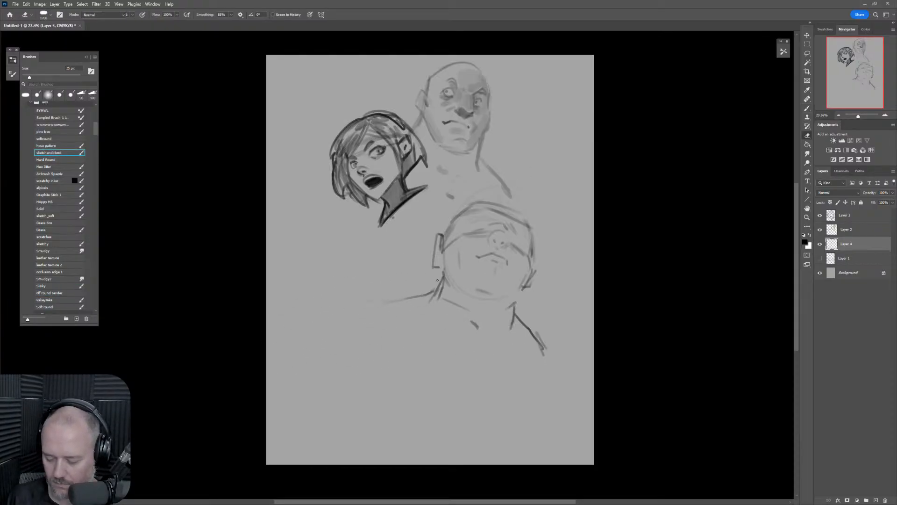
drag(444, 276, 426, 306)
drag(360, 315, 432, 296)
mouse_move(518, 309)
mouse_down()
mouse_move(510, 333)
mouse_move(512, 326)
mouse_up()
drag(516, 330, 536, 351)
Transform Layer 4: rotate the oval-headed bust about 14.6° clockwise, scale it to about 65% and place it against the bald bust's shoulder.
key(ctrl+t)
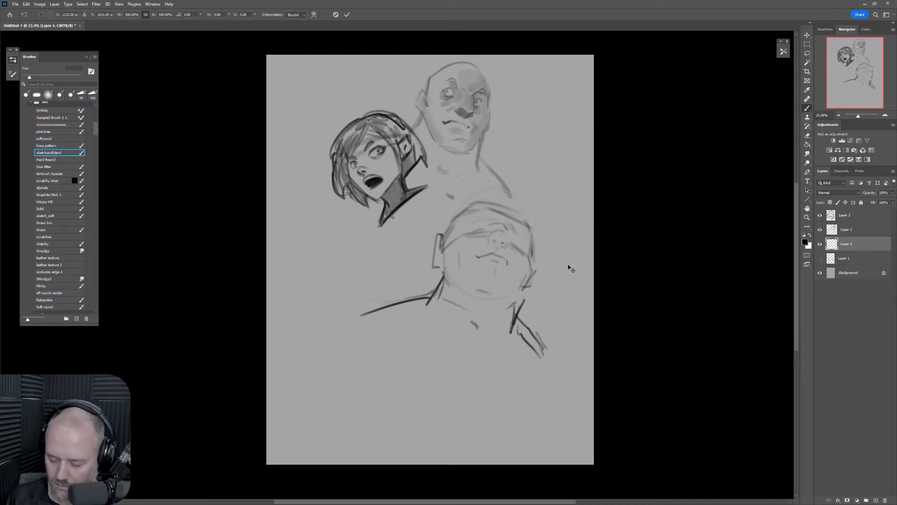
drag(550, 180, 494, 230)
drag(477, 266, 556, 203)
drag(522, 216, 460, 201)
drag(497, 216, 484, 109)
drag(462, 168, 408, 120)
drag(425, 154, 446, 182)
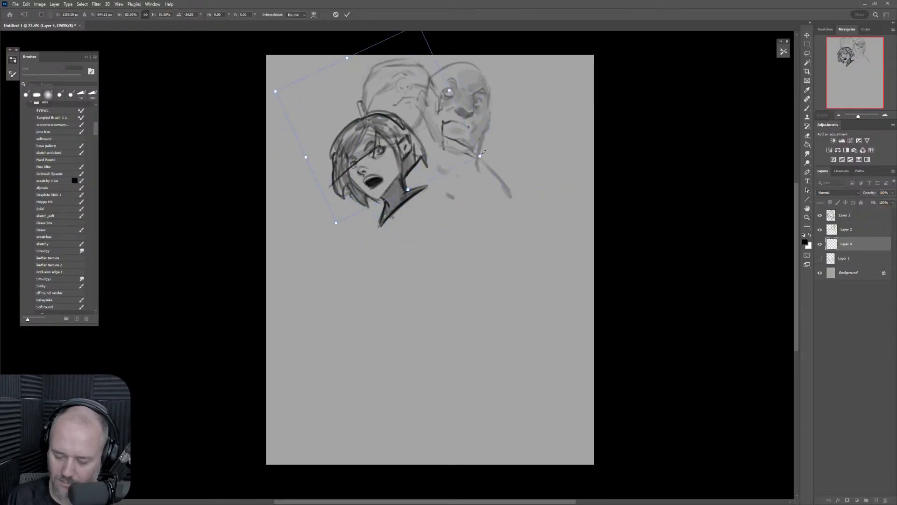
drag(444, 141, 561, 215)
drag(601, 220, 582, 266)
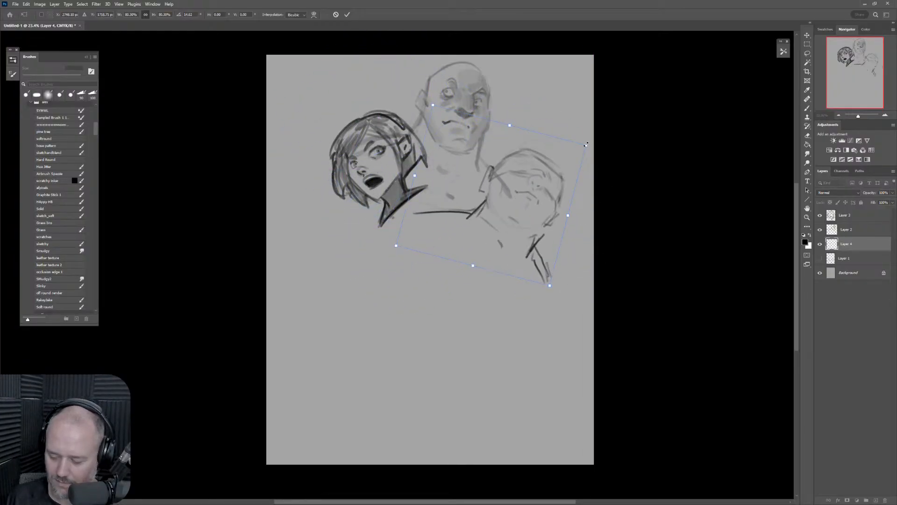
drag(586, 146, 630, 122)
drag(547, 219, 515, 235)
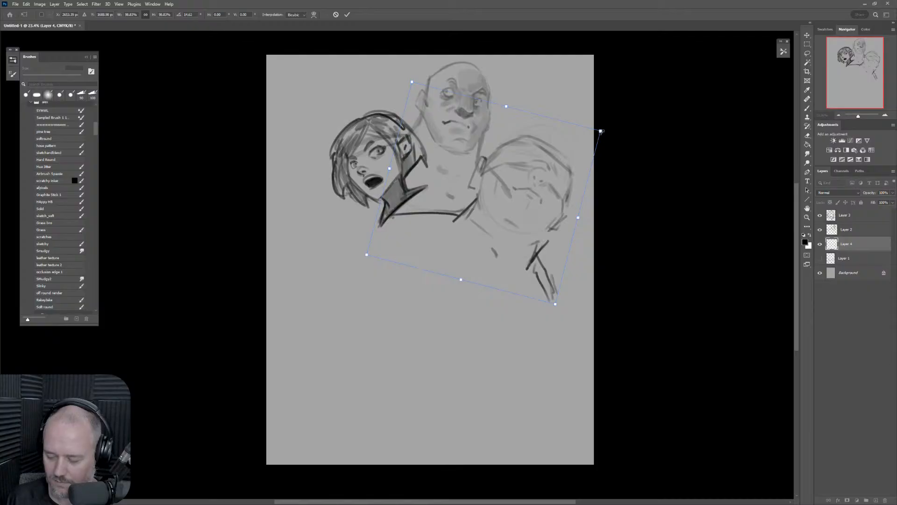
drag(601, 131, 526, 170)
drag(481, 212, 541, 192)
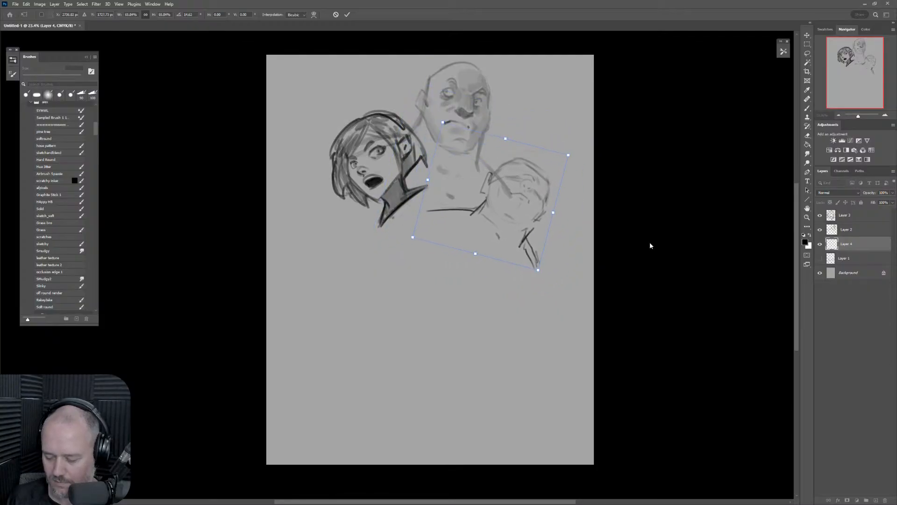
key(Return)
key(b)
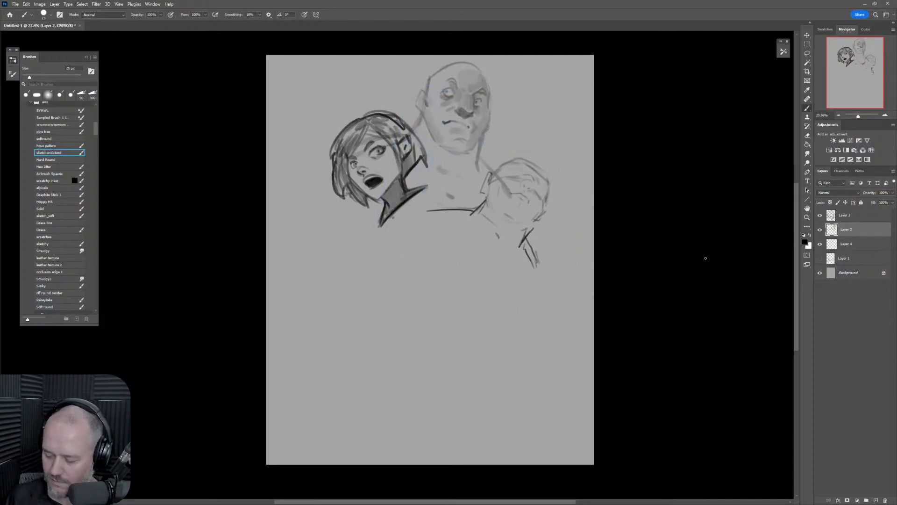
Erase the end of the bald bust's shoulder line where it overlaps the third head, checking it with Layer 4 hidden.
click(846, 215)
key(e)
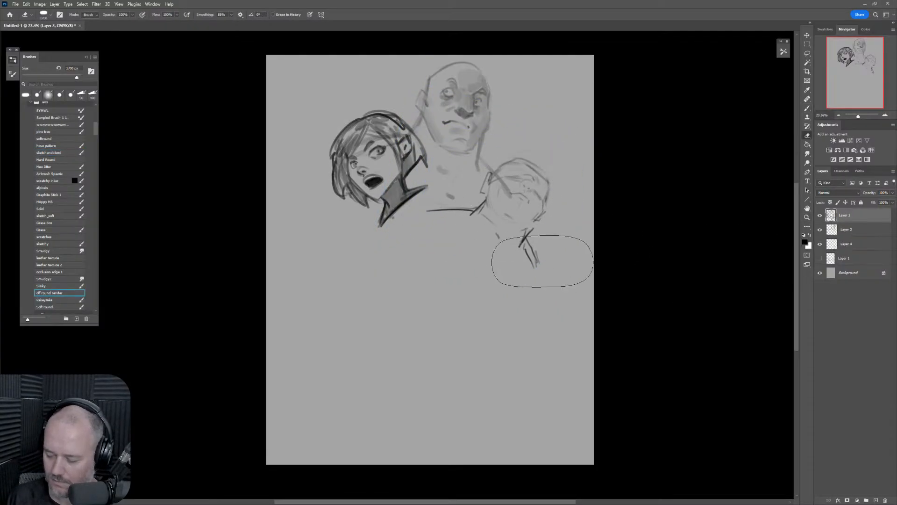
click(845, 229)
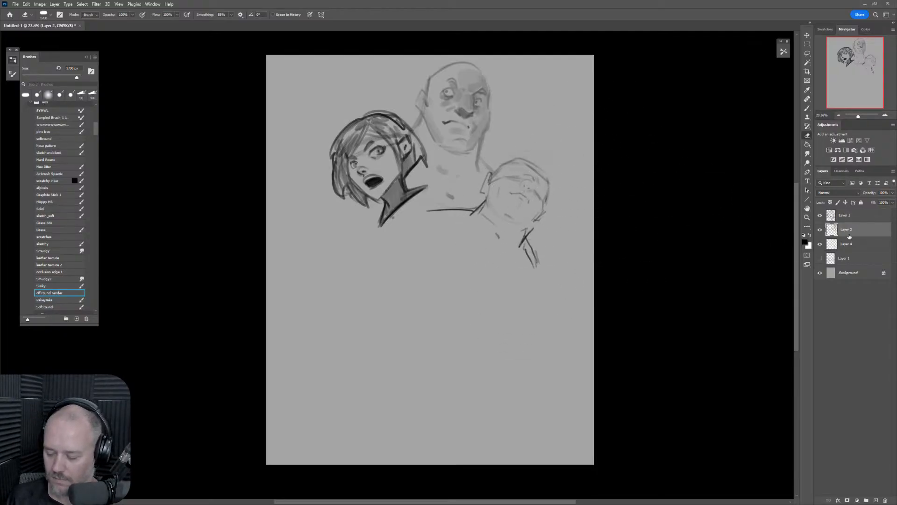
click(820, 238)
click(820, 244)
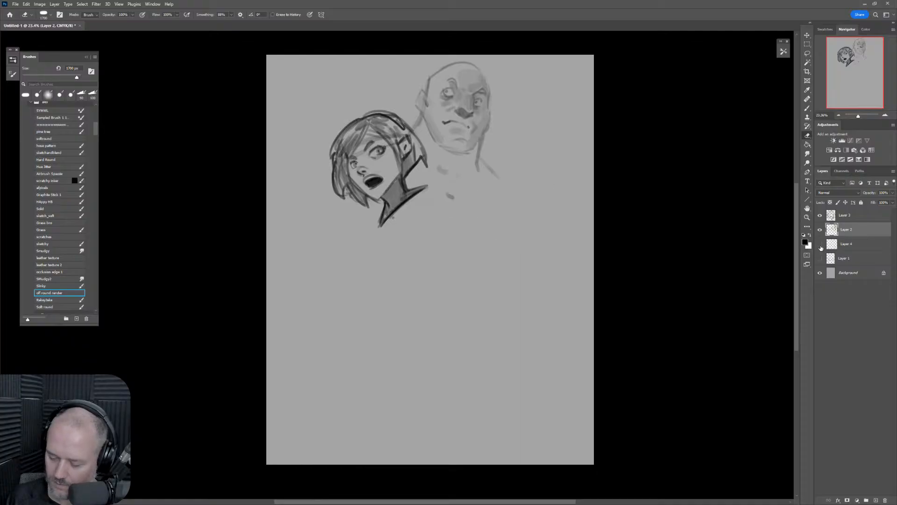
click(820, 245)
Make Layer 4 the active layer and reduce the eraser size.
click(858, 246)
key(bracketleft)
key(bracketleft)
key(bracketleft)
key(bracketleft)
key(bracketleft)
key(bracketleft)
key(bracketleft)
key(bracketleft)
key(bracketleft)
key(bracketleft)
key(bracketleft)
key(bracketleft)
key(bracketleft)
key(bracketleft)
key(bracketleft)
key(bracketleft)
key(bracketleft)
key(bracketleft)
key(bracketleft)
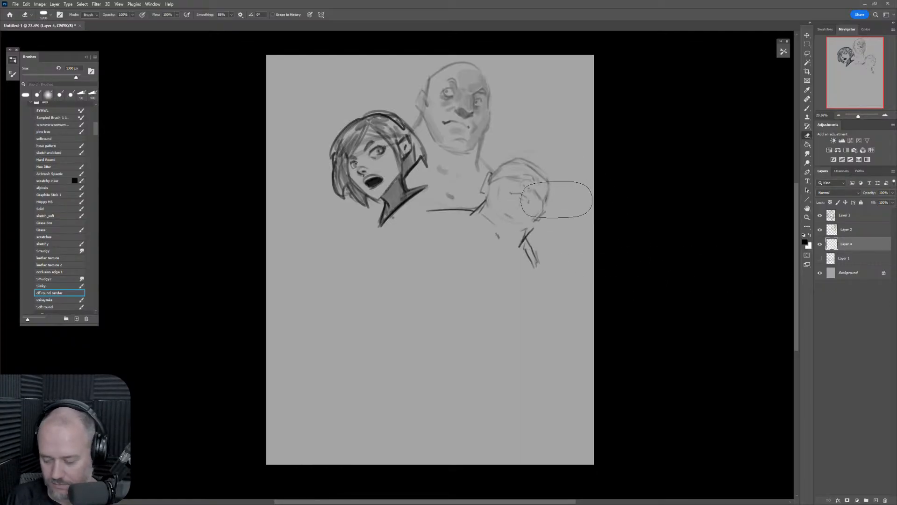
Sketch a large egg-shaped head outline below the woman's neck and mark the contour along its lower edge.
key(b)
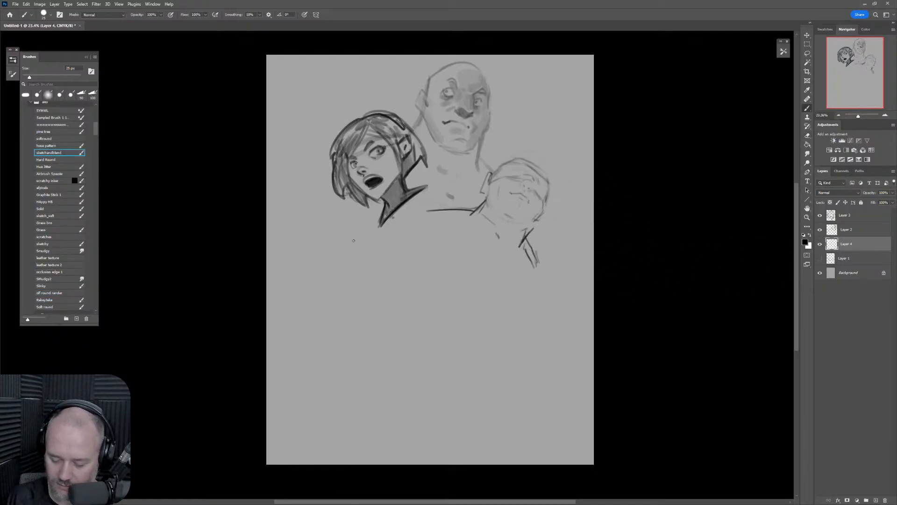
mouse_move(379, 221)
mouse_down()
mouse_move(351, 322)
mouse_move(416, 307)
mouse_up()
mouse_move(372, 220)
mouse_down()
mouse_move(388, 332)
mouse_move(395, 229)
mouse_up()
drag(334, 289, 347, 306)
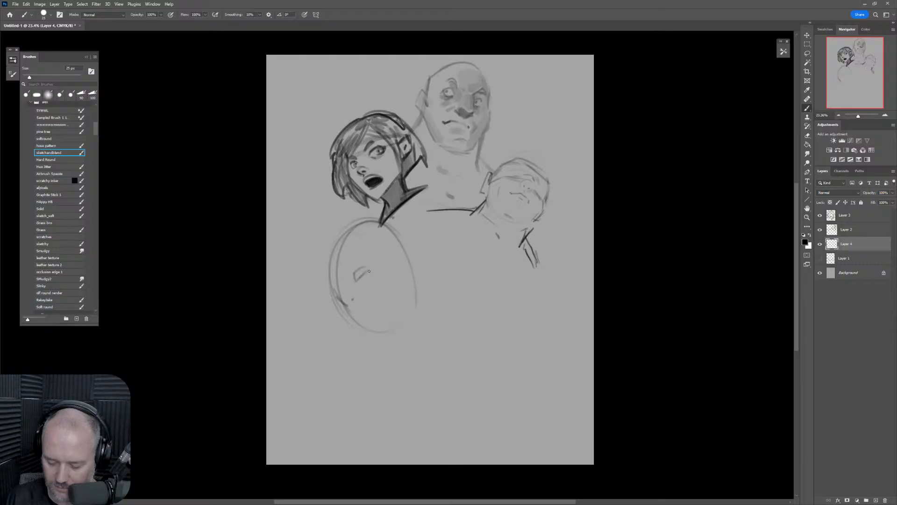
Sketch and softly shade the egg-shaped head's eye socket with a larger brush, and mark the small shape beside it with a finer one.
key(])
mouse_move(357, 269)
mouse_down()
mouse_move(353, 281)
mouse_move(372, 265)
mouse_up()
key(])
key(])
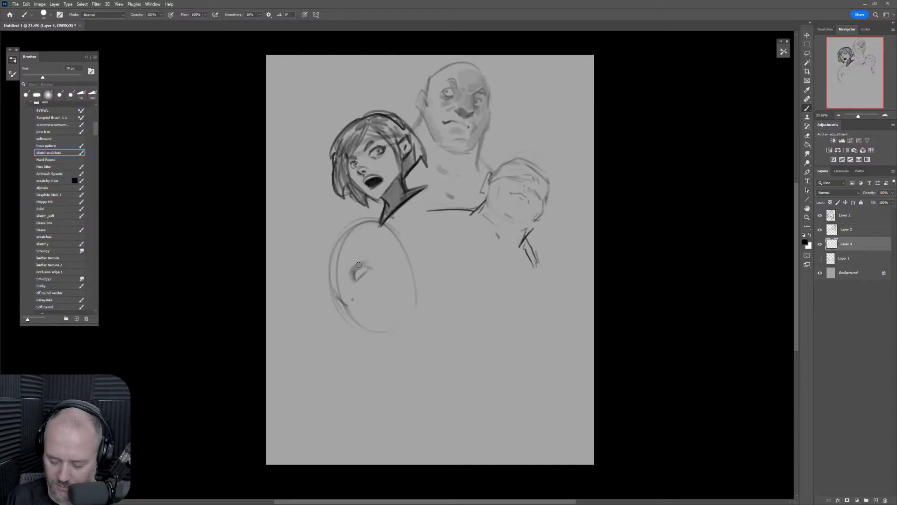
key([)
key([)
key([)
key([)
key([)
key([)
key([)
key([)
key([)
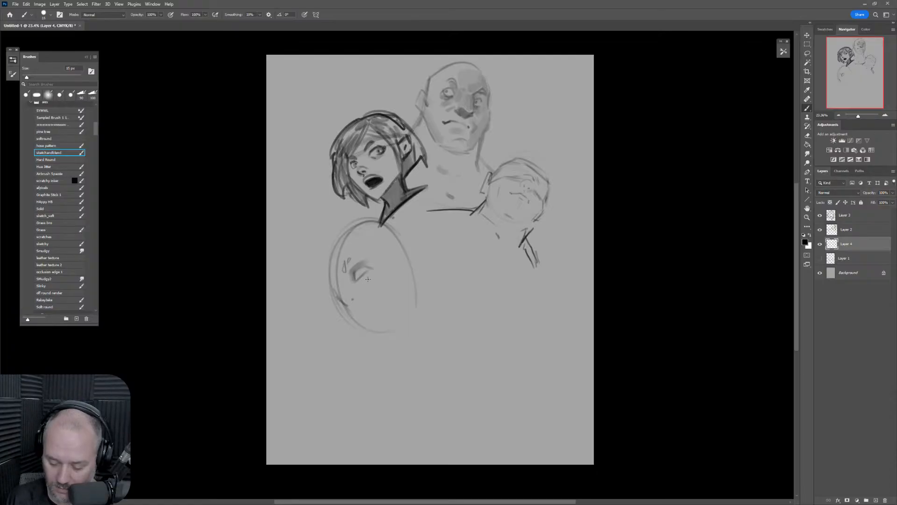
Add jagged tufts along the egg-shaped head's outer edge and curling facial contours beside the shaded eye.
key(])
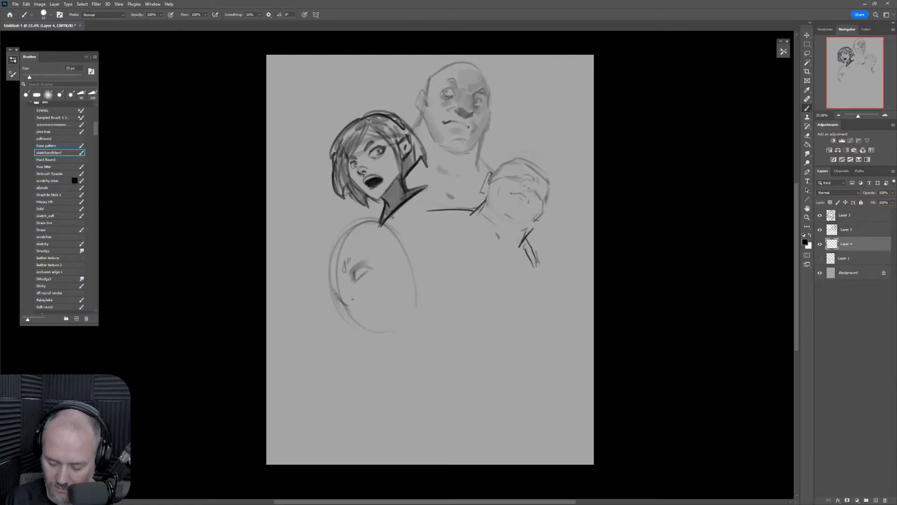
drag(335, 292, 322, 252)
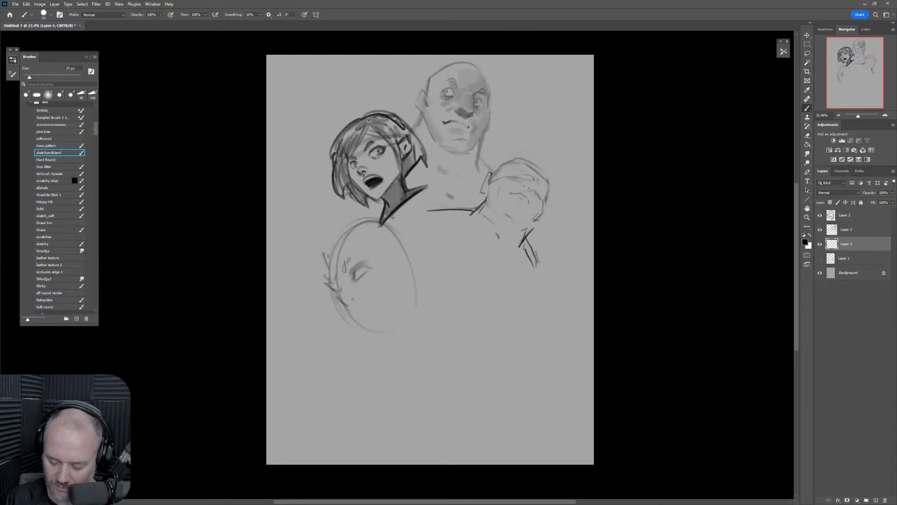
mouse_move(372, 293)
mouse_down()
mouse_move(376, 264)
mouse_move(383, 269)
mouse_move(362, 254)
mouse_move(379, 254)
mouse_move(381, 263)
mouse_move(377, 249)
mouse_move(365, 249)
mouse_move(385, 248)
mouse_move(384, 262)
mouse_move(396, 249)
mouse_move(392, 266)
mouse_move(347, 239)
mouse_move(352, 251)
mouse_move(360, 230)
mouse_up()
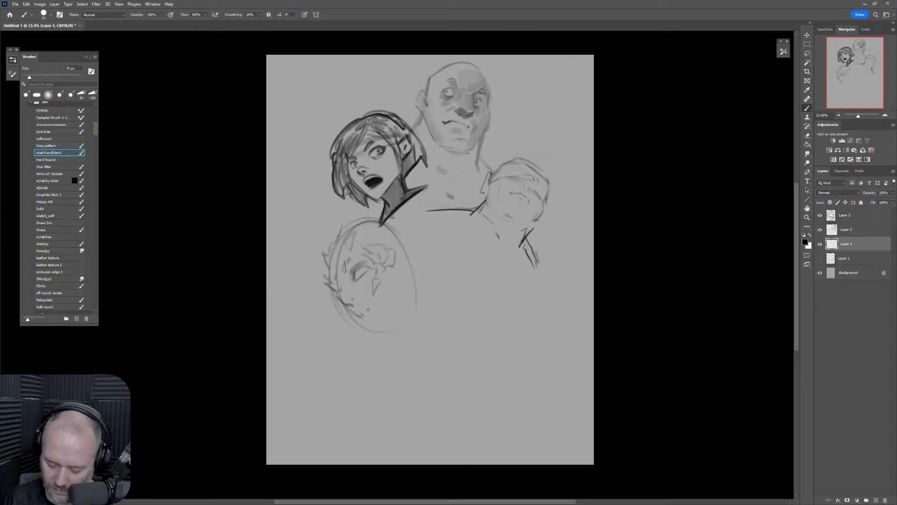
Sketch the egg-shaped head's dark open mouth, chin and jaw, and add a pointed spike above its crown.
drag(378, 287, 380, 298)
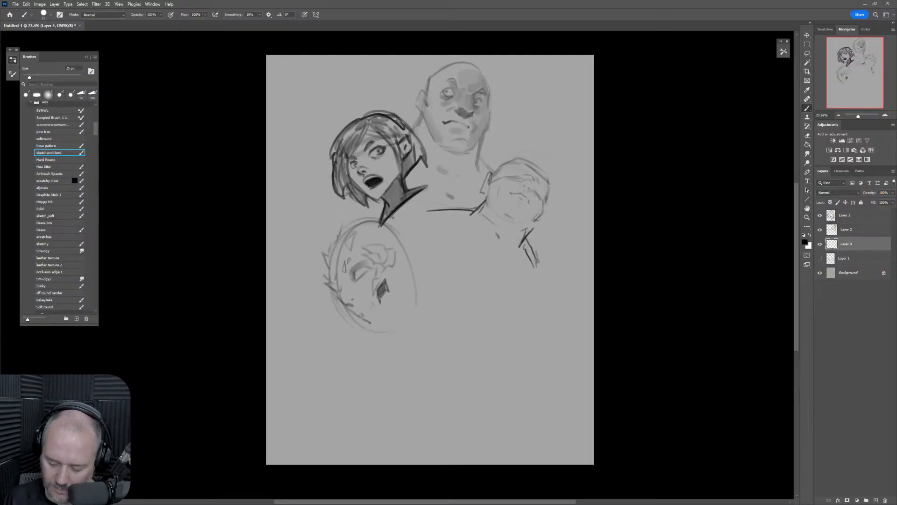
mouse_move(373, 331)
mouse_down()
mouse_move(387, 334)
mouse_move(410, 281)
mouse_up()
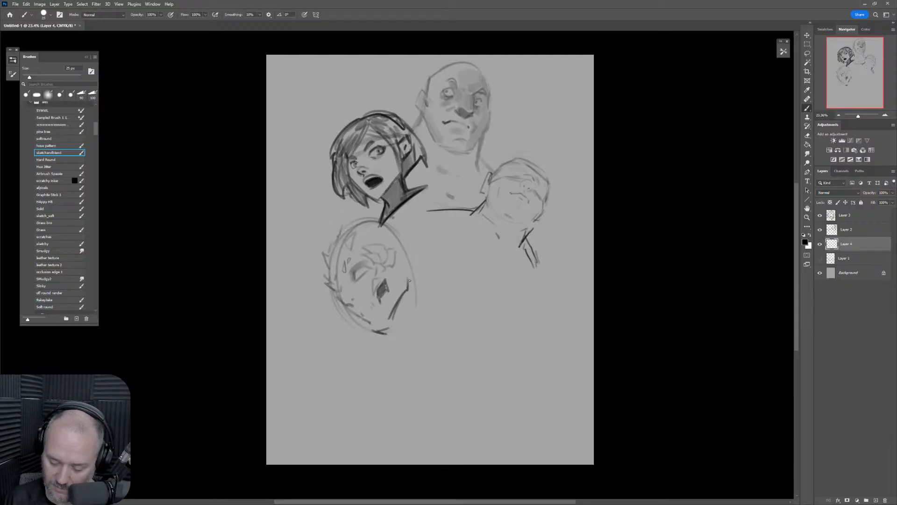
mouse_move(335, 243)
mouse_down()
mouse_move(348, 202)
mouse_move(354, 227)
mouse_move(362, 222)
mouse_up()
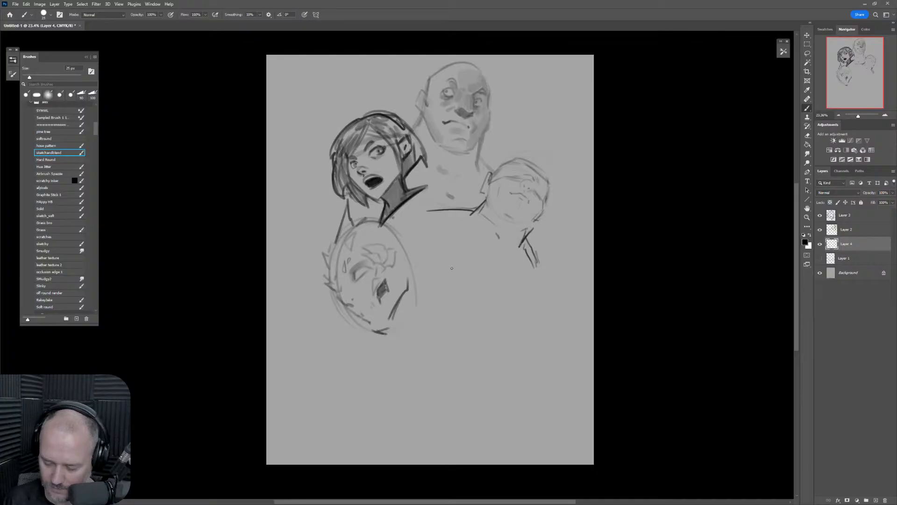
Lasso the egg-shaped head and cut it from Layer 4 onto its own layer.
key(l)
mouse_move(341, 175)
mouse_down()
mouse_move(449, 318)
mouse_move(299, 215)
mouse_up()
right_click(387, 295)
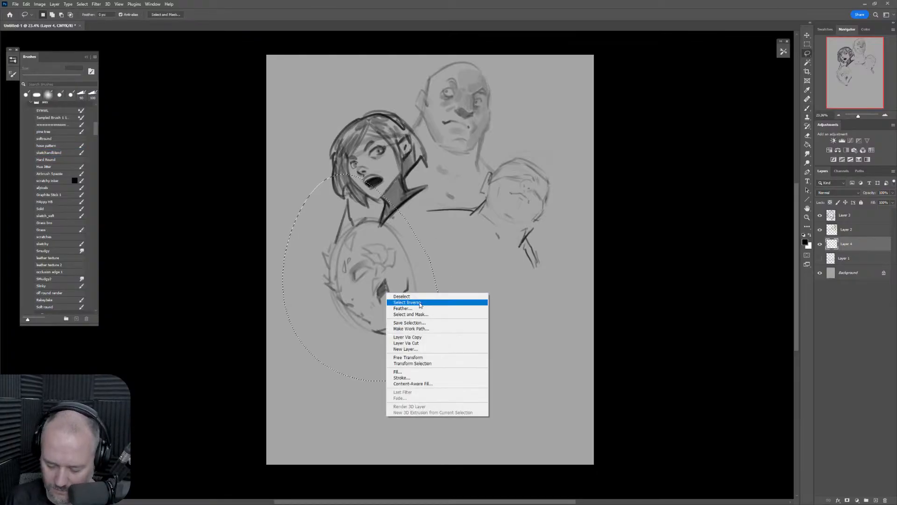
click(429, 342)
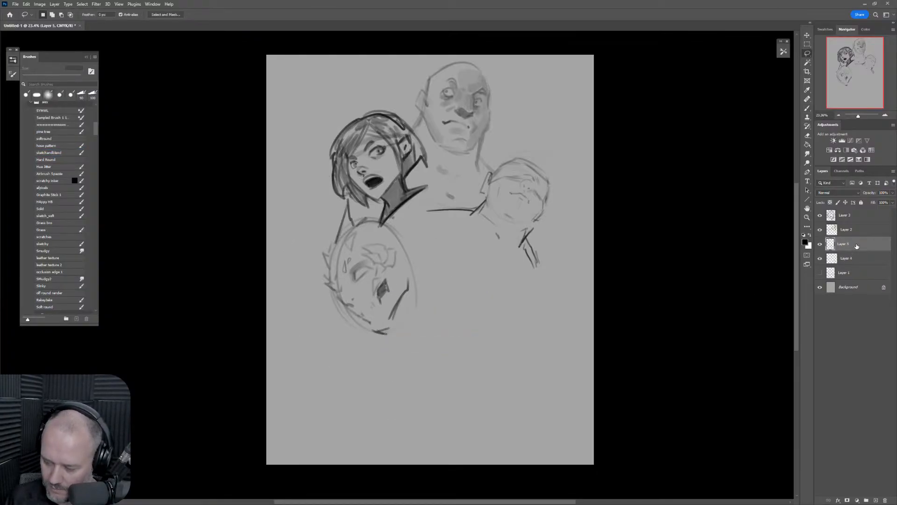
Tilt the egg-shaped head slightly clockwise, scale it down and place it below and to the left of the woman.
key(ctrl+t)
drag(416, 308, 393, 330)
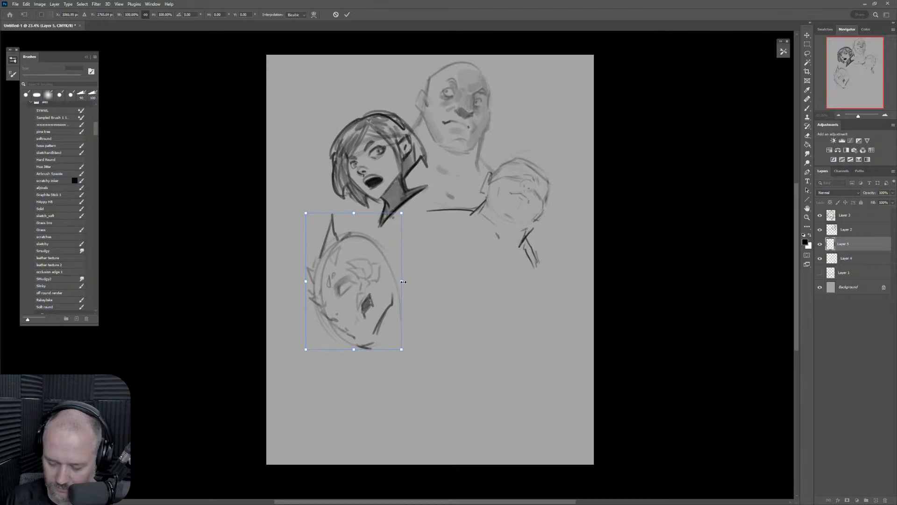
drag(400, 283, 493, 277)
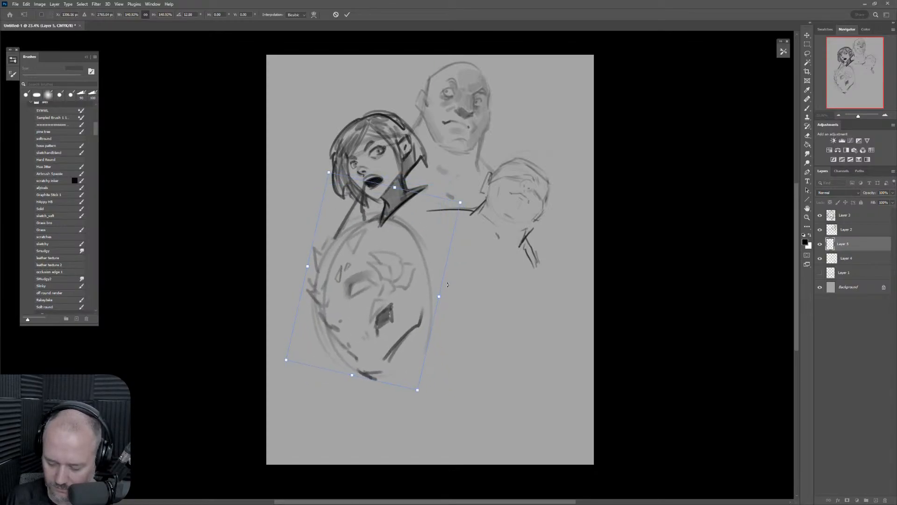
mouse_move(439, 297)
mouse_down()
mouse_move(364, 298)
mouse_move(341, 275)
mouse_move(378, 256)
mouse_up()
key(Return)
key(l)
key(b)
Strengthen the back contour of the spiky egg-shaped head and start its neck with short strokes, using a smaller brush.
scroll(355, 272, up, 3)
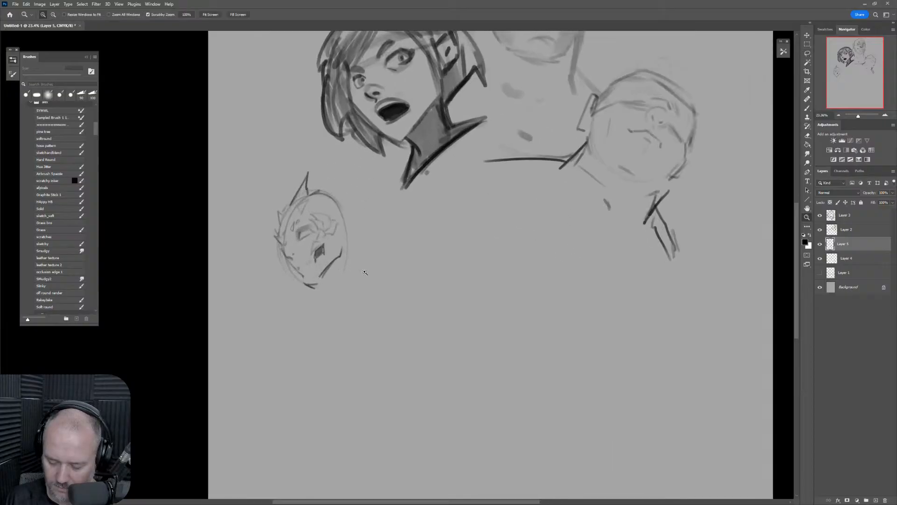
drag(318, 192, 346, 206)
drag(349, 224, 355, 229)
drag(322, 189, 342, 215)
drag(349, 228, 346, 245)
mouse_move(332, 198)
mouse_down()
mouse_move(348, 242)
mouse_move(335, 201)
mouse_move(340, 259)
mouse_move(354, 274)
mouse_up()
key(bracketleft)
key(bracketleft)
key(bracketleft)
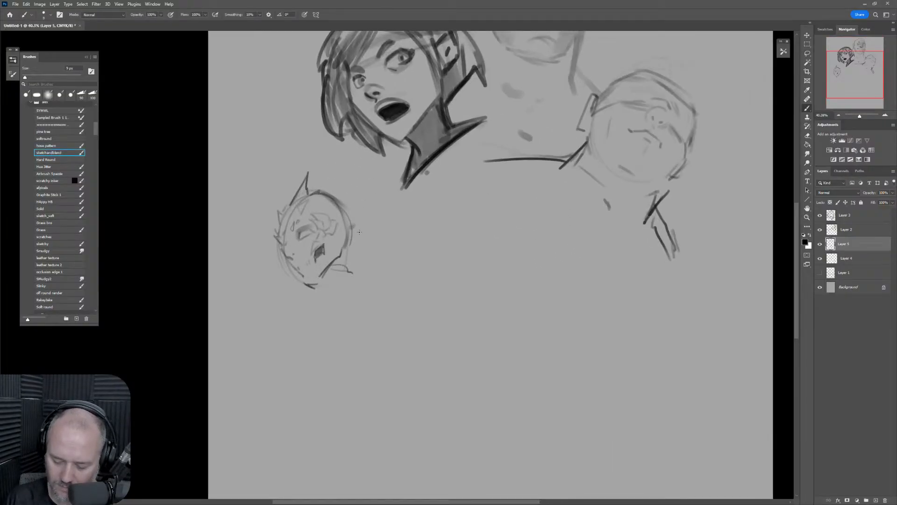
Sketch the spiky character's neck, the shoulder line reaching back to the far shoulder, and the chest lines below the jaw.
drag(349, 229, 371, 242)
drag(347, 271, 358, 280)
mouse_move(360, 233)
mouse_down()
mouse_move(406, 216)
mouse_move(422, 232)
mouse_up()
mouse_move(361, 231)
mouse_down()
mouse_move(429, 210)
mouse_move(440, 233)
mouse_up()
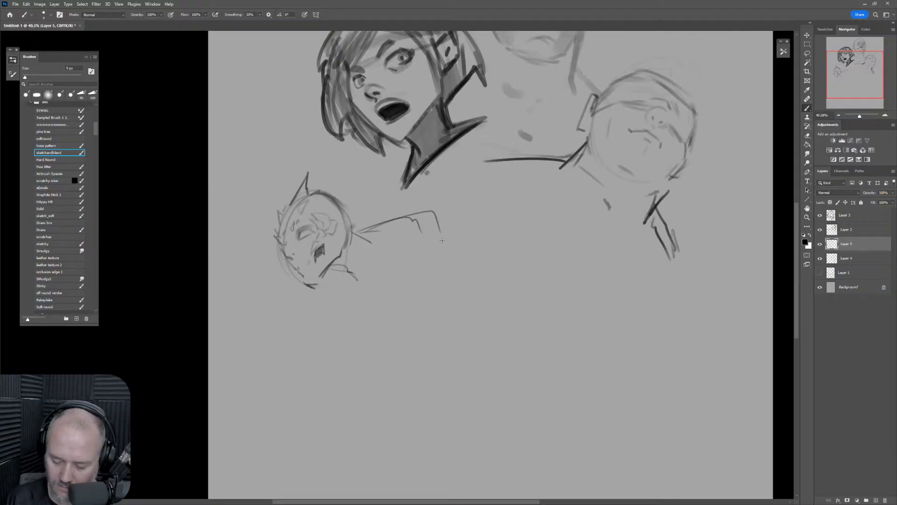
mouse_move(365, 239)
mouse_down()
mouse_move(387, 273)
mouse_move(337, 305)
mouse_move(349, 324)
mouse_up()
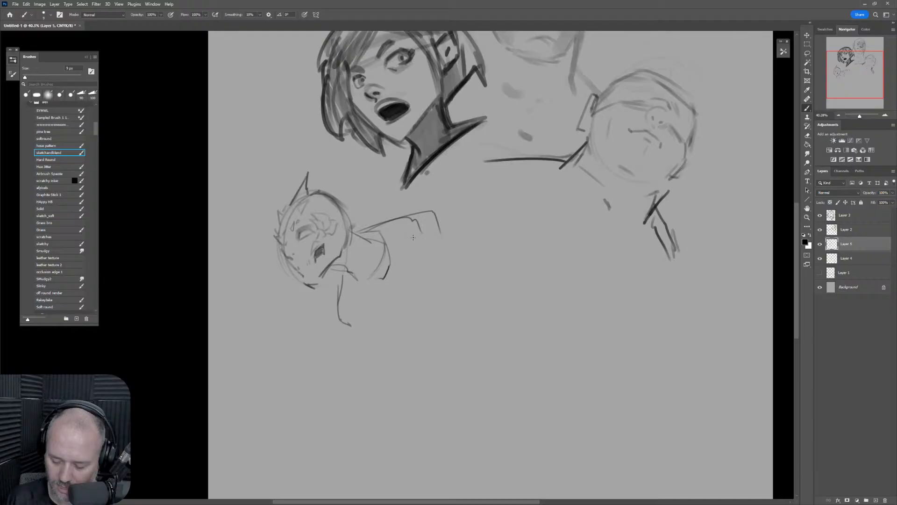
Add pointed spikes and a curved cap at the shoulders and sketch the rounded lower contour of the torso.
mouse_move(419, 214)
mouse_down()
mouse_move(431, 196)
mouse_move(449, 209)
mouse_up()
key(bracketleft)
key(bracketleft)
mouse_move(339, 279)
mouse_down()
mouse_move(330, 327)
mouse_move(363, 296)
mouse_up()
drag(409, 236, 401, 264)
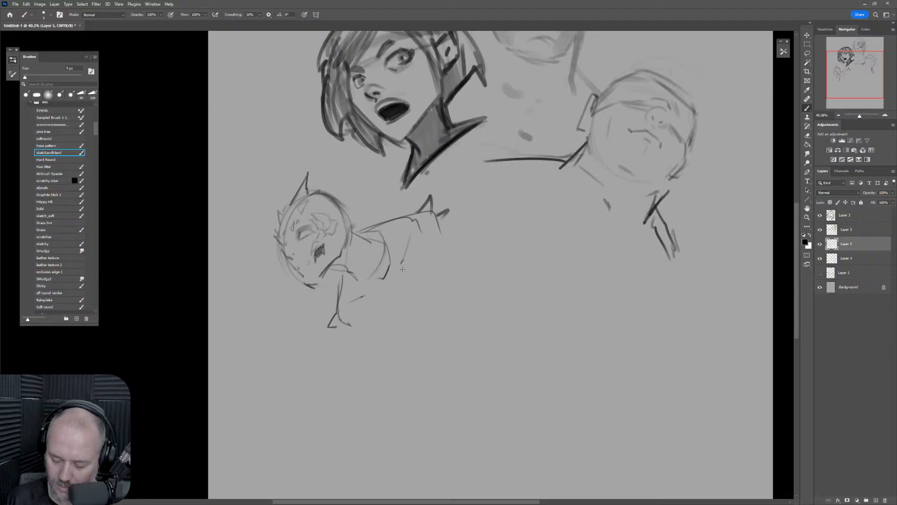
mouse_move(345, 325)
mouse_down()
mouse_move(367, 331)
mouse_move(367, 314)
mouse_move(423, 304)
mouse_move(442, 268)
mouse_move(430, 241)
mouse_up()
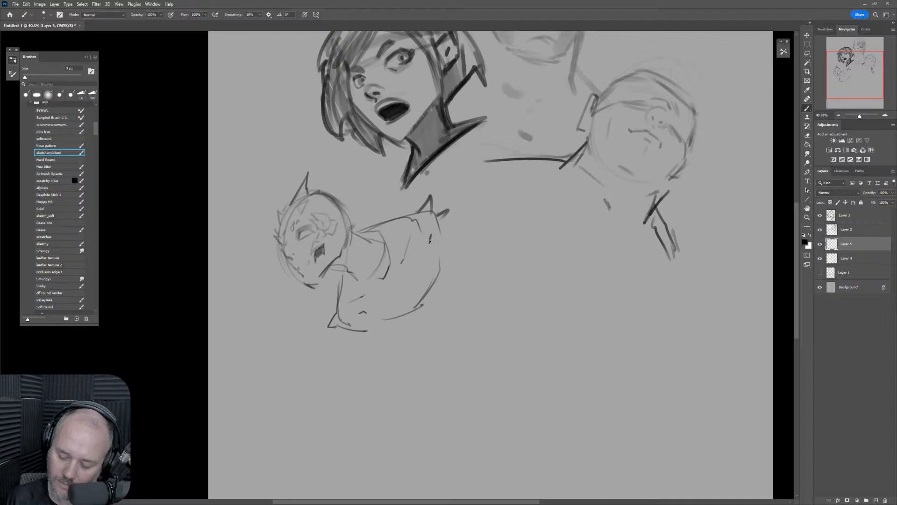
drag(358, 332, 372, 322)
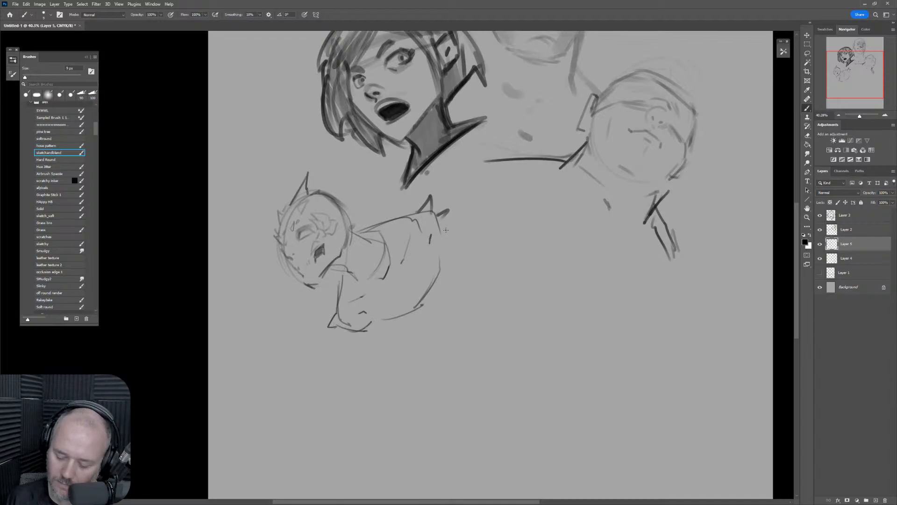
drag(442, 219, 438, 247)
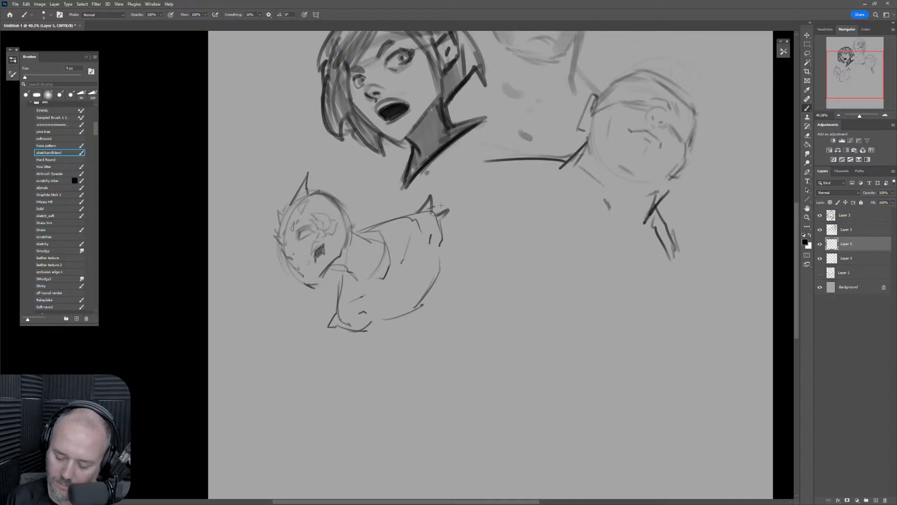
mouse_move(435, 207)
mouse_down()
mouse_move(455, 234)
mouse_move(460, 210)
mouse_up()
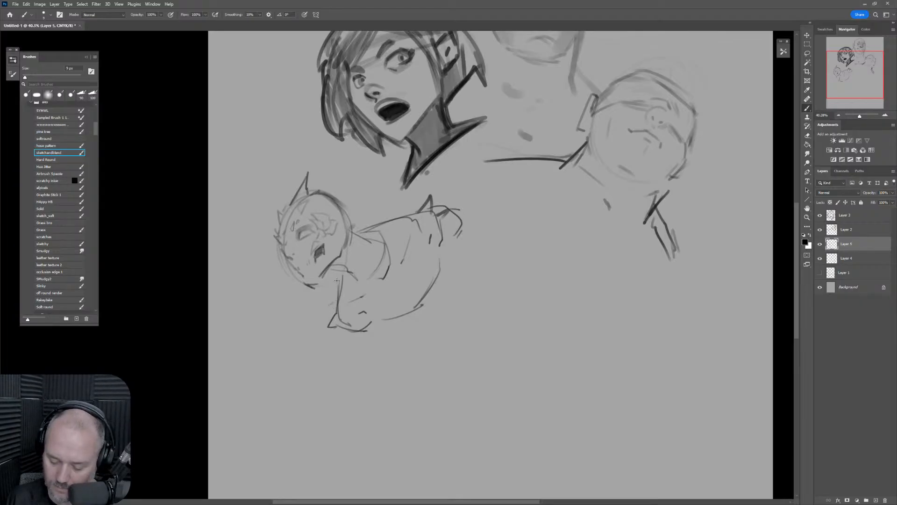
mouse_move(338, 282)
mouse_down()
mouse_move(329, 319)
mouse_move(345, 354)
mouse_move(367, 331)
mouse_move(317, 363)
mouse_move(327, 417)
mouse_move(339, 425)
mouse_move(341, 410)
mouse_up()
key(ctrl+z)
key(e)
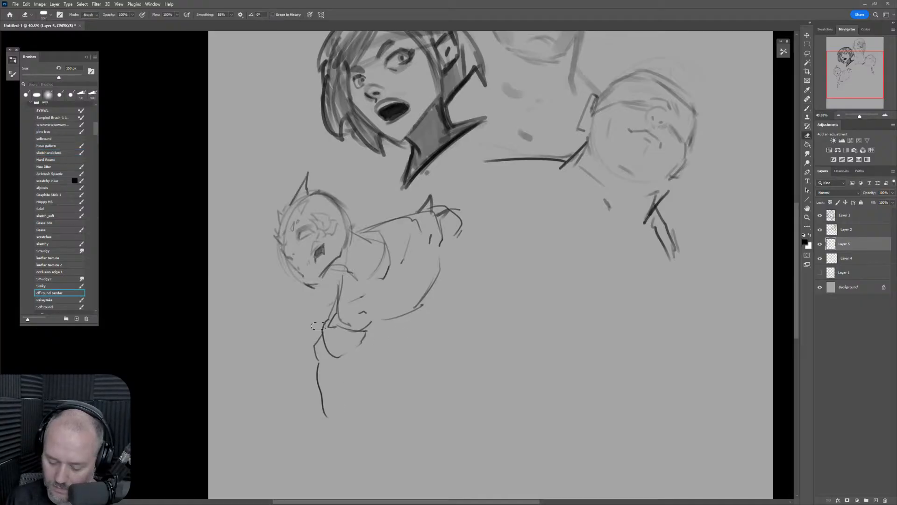
drag(318, 323, 318, 407)
drag(410, 394, 404, 322)
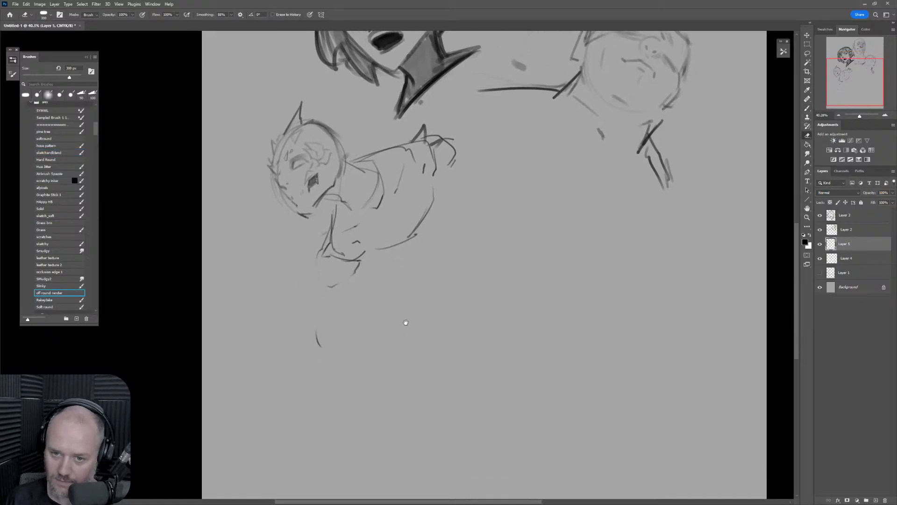
key(b)
drag(310, 270, 326, 409)
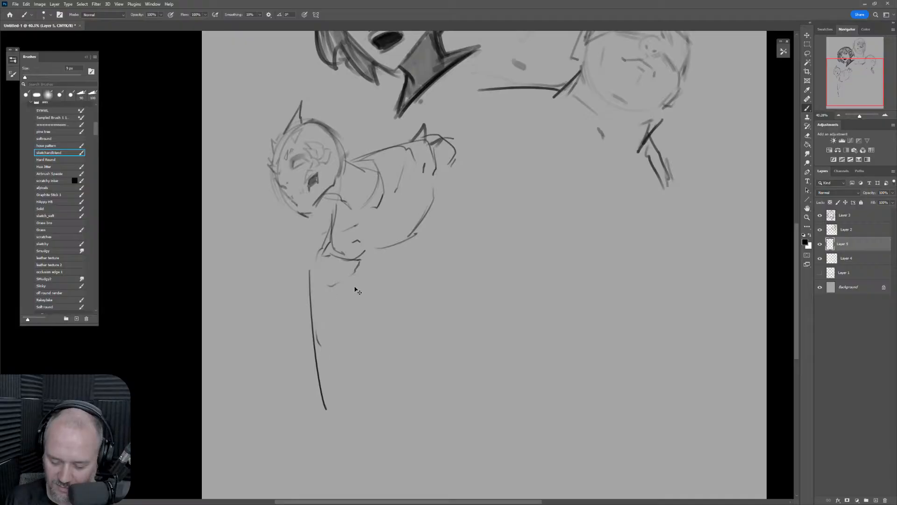
key(e)
mouse_move(356, 270)
mouse_down()
mouse_move(325, 318)
mouse_move(361, 271)
mouse_move(314, 280)
mouse_move(313, 397)
mouse_move(310, 258)
mouse_move(313, 410)
mouse_move(327, 424)
mouse_move(314, 372)
mouse_move(317, 390)
mouse_up()
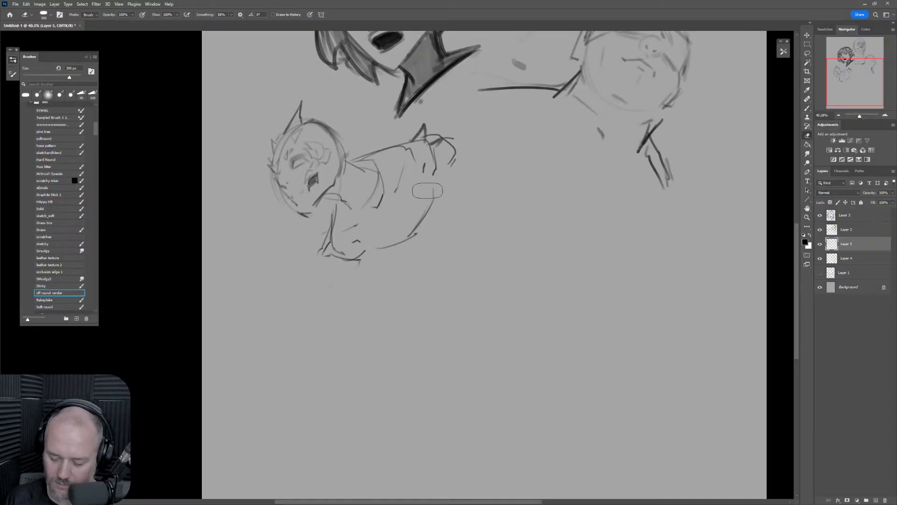
Add small chest marks and draw rounded pads over both of the spiky character's shoulders.
key(b)
drag(386, 211, 400, 208)
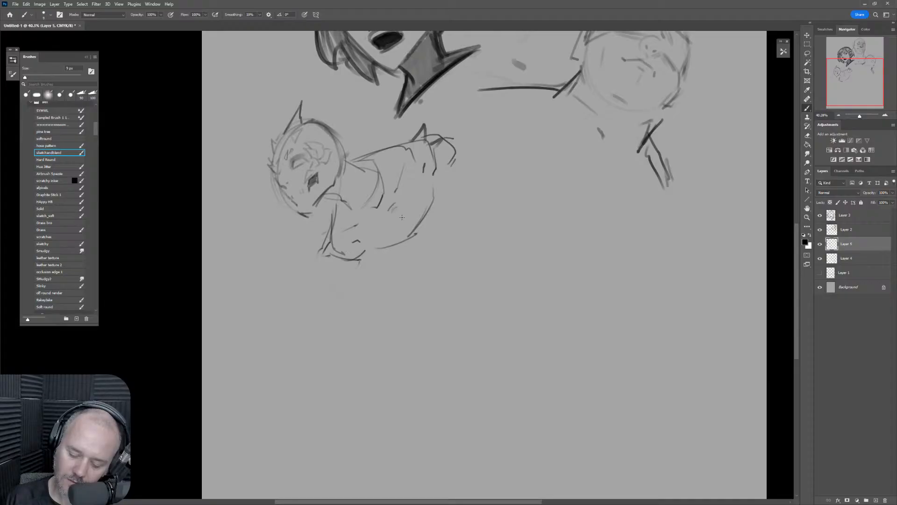
mouse_move(329, 219)
mouse_down()
mouse_move(316, 245)
mouse_move(335, 264)
mouse_up()
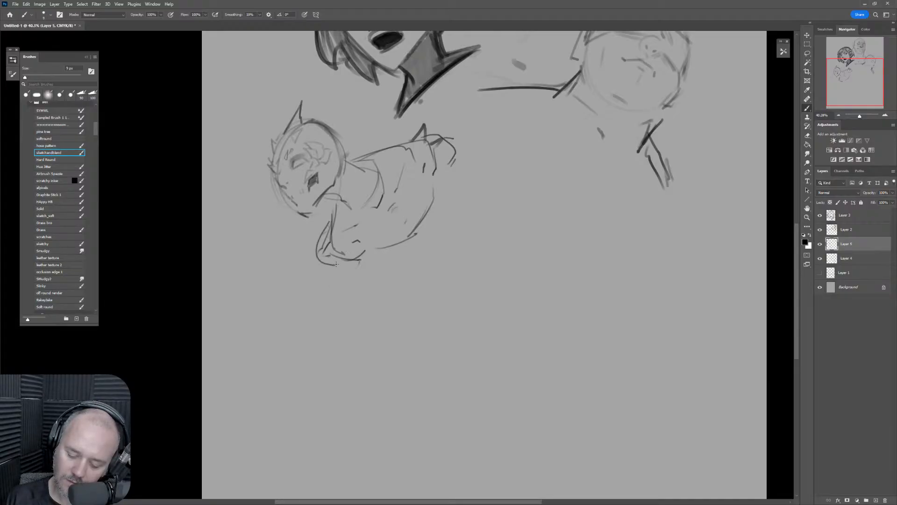
drag(333, 213, 346, 262)
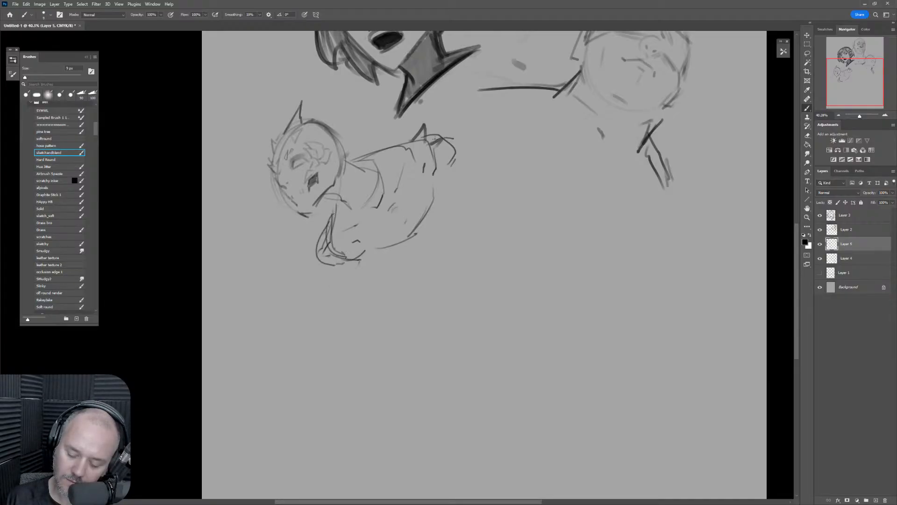
mouse_move(451, 130)
mouse_down()
mouse_move(436, 167)
mouse_move(434, 125)
mouse_move(427, 134)
mouse_move(451, 161)
mouse_up()
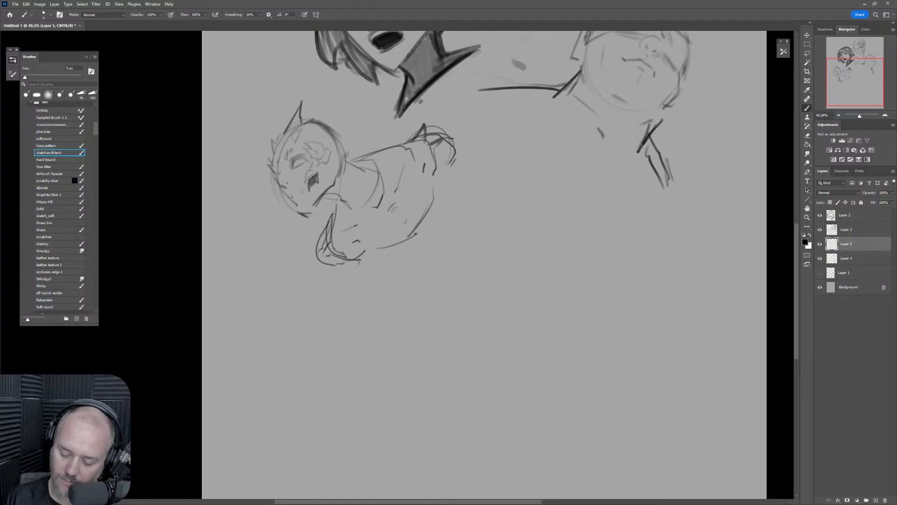
drag(360, 253, 381, 245)
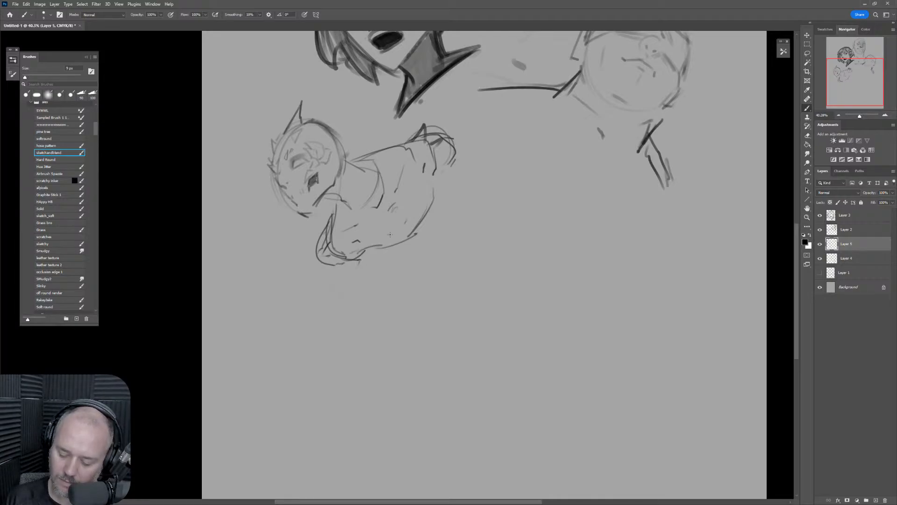
drag(449, 161, 439, 171)
Sketch the spiky character's near arm reaching down to a hand with fingers, and redraw the shoulder joining it to the torso.
mouse_move(317, 240)
mouse_down()
mouse_move(299, 341)
mouse_move(313, 360)
mouse_move(304, 354)
mouse_move(316, 262)
mouse_move(333, 279)
mouse_move(327, 274)
mouse_move(331, 287)
mouse_move(310, 349)
mouse_move(282, 349)
mouse_move(285, 370)
mouse_move(307, 381)
mouse_up()
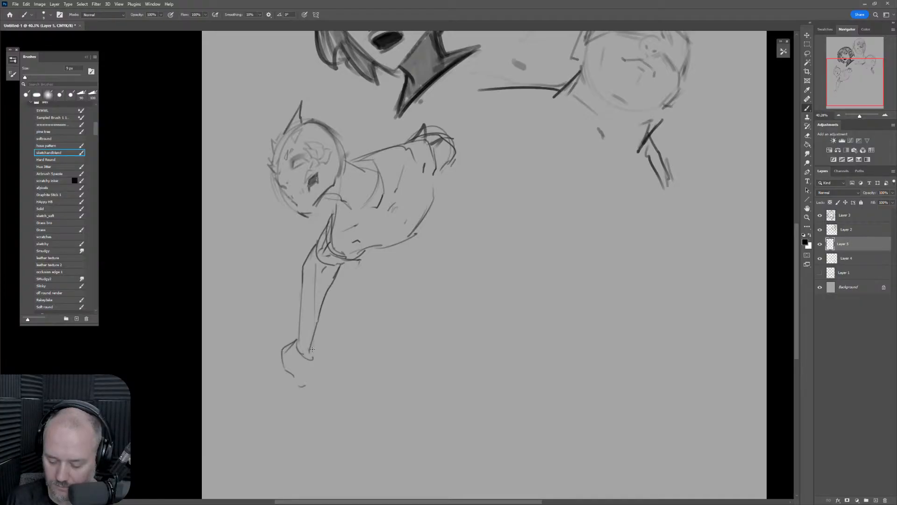
mouse_move(312, 349)
mouse_down()
mouse_move(316, 365)
mouse_move(304, 382)
mouse_move(275, 346)
mouse_move(277, 374)
mouse_move(300, 377)
mouse_move(291, 390)
mouse_move(320, 378)
mouse_move(309, 388)
mouse_move(324, 396)
mouse_move(320, 372)
mouse_move(300, 357)
mouse_up()
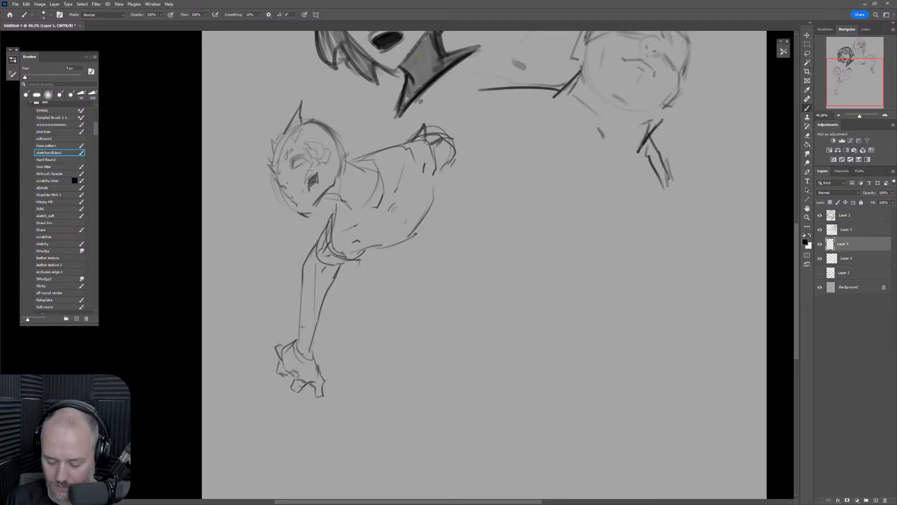
key(e)
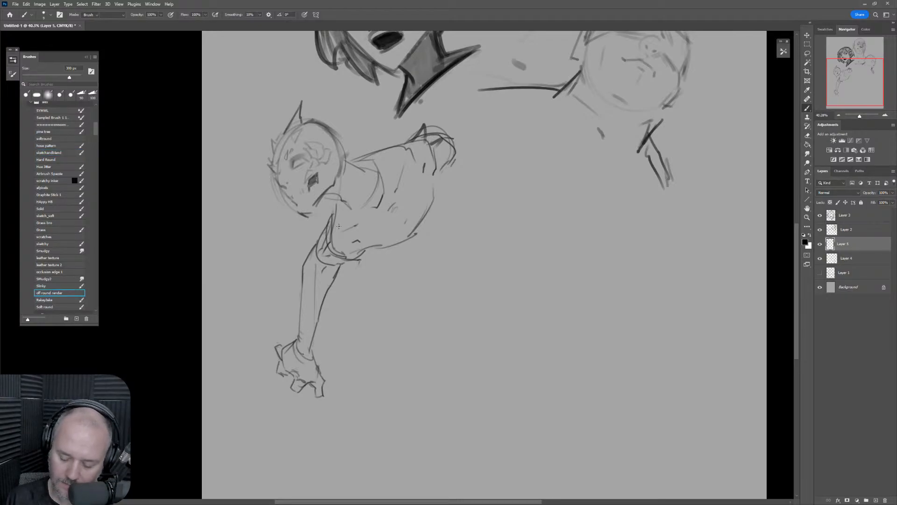
drag(337, 213, 354, 256)
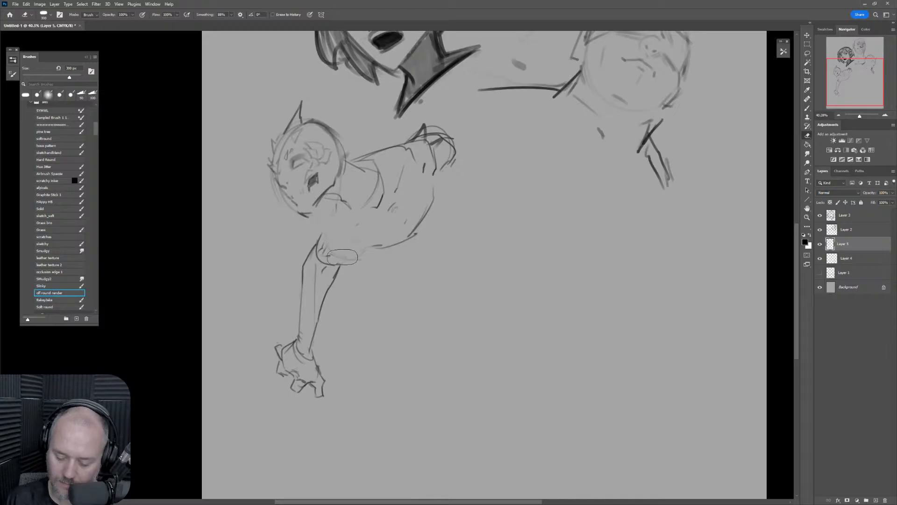
key(b)
mouse_move(333, 200)
mouse_down()
mouse_move(323, 245)
mouse_move(340, 270)
mouse_move(370, 248)
mouse_move(356, 239)
mouse_up()
drag(323, 267, 368, 247)
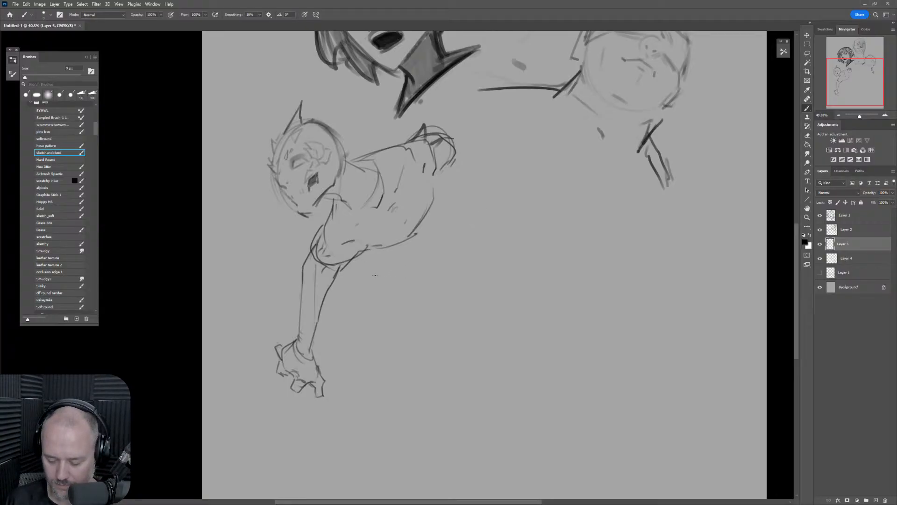
Lasso the lower arm and hand, rotate and shift them so the forearm slants down toward the body, and deselect.
key(l)
mouse_move(348, 267)
mouse_down()
mouse_move(262, 325)
mouse_move(356, 321)
mouse_move(316, 343)
mouse_up()
key(ctrl+t)
drag(387, 299, 367, 265)
mouse_move(321, 338)
mouse_down()
mouse_move(332, 351)
mouse_move(346, 327)
mouse_up()
key(Return)
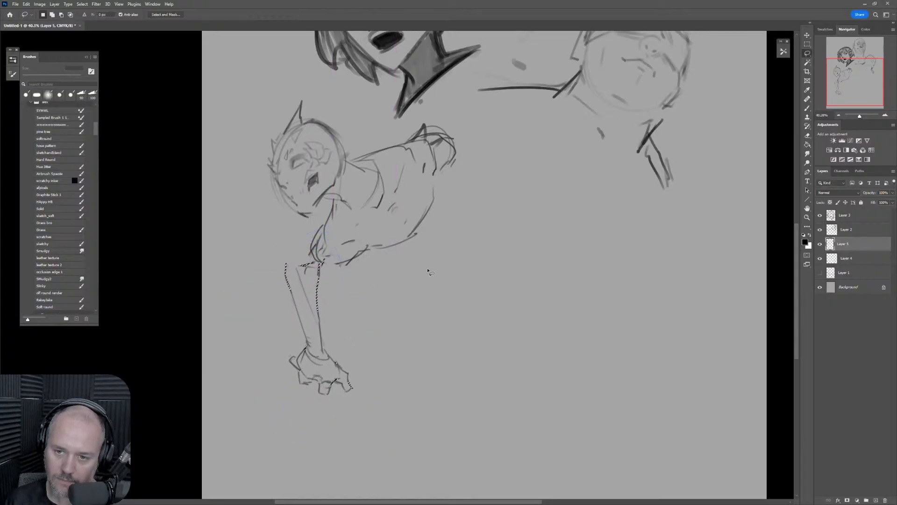
key(Return)
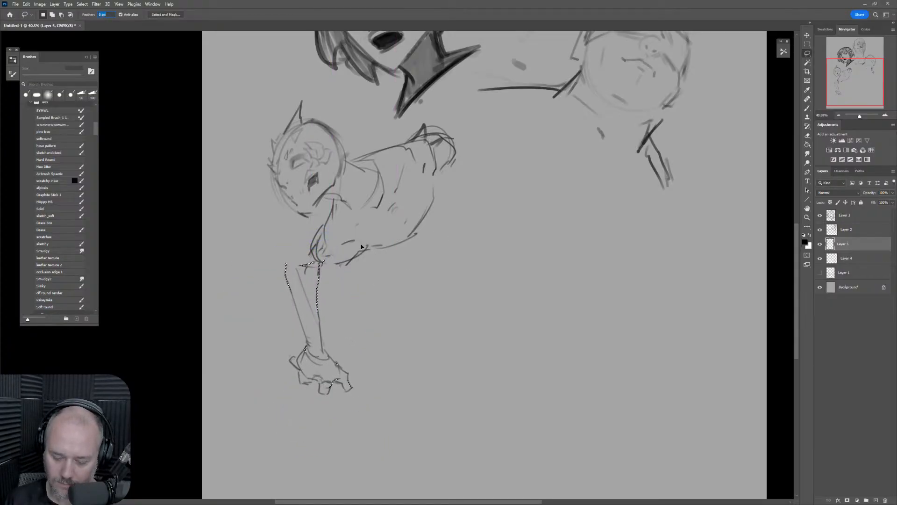
key(ctrl+d)
text(bbbbbbb)
click(287, 267)
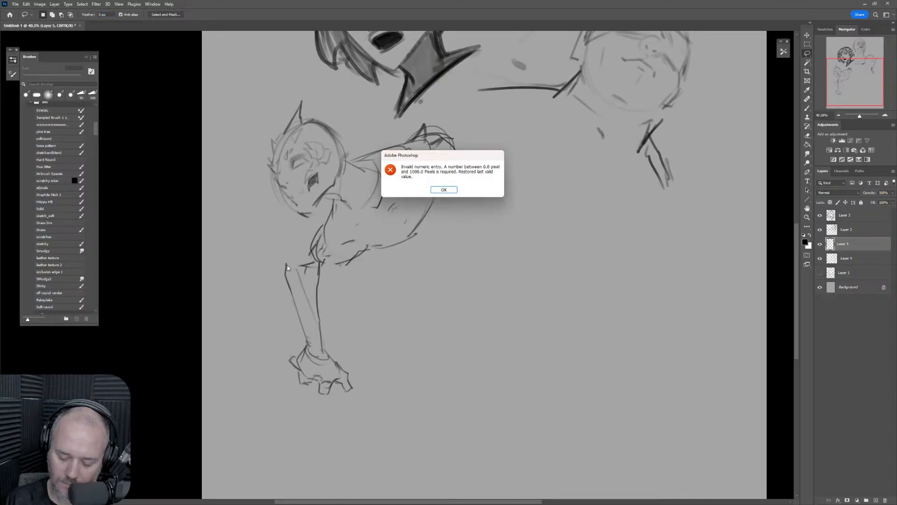
key(Return)
click(291, 264)
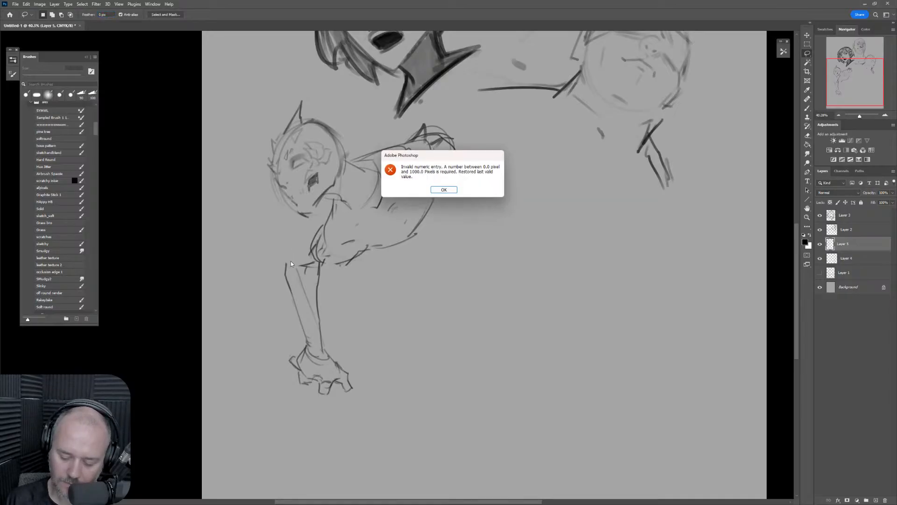
click(451, 191)
text(bbbbppb)
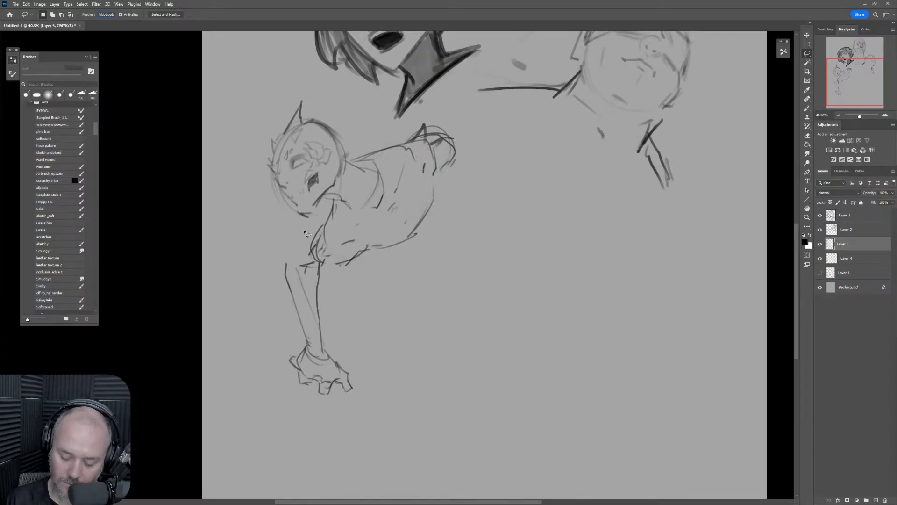
click(356, 263)
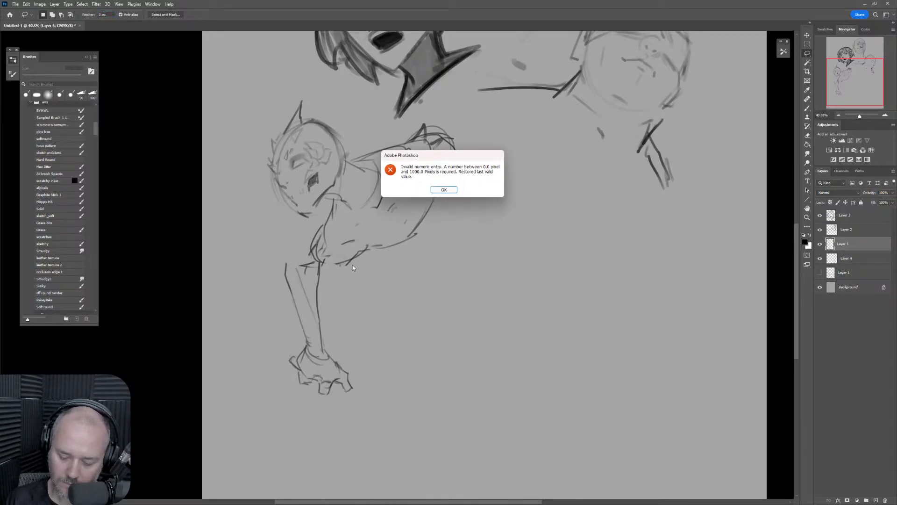
click(443, 190)
Draw a pointed elbow and upper arm linking the moved forearm to the torso, and erase the old shoulder lines.
key(b)
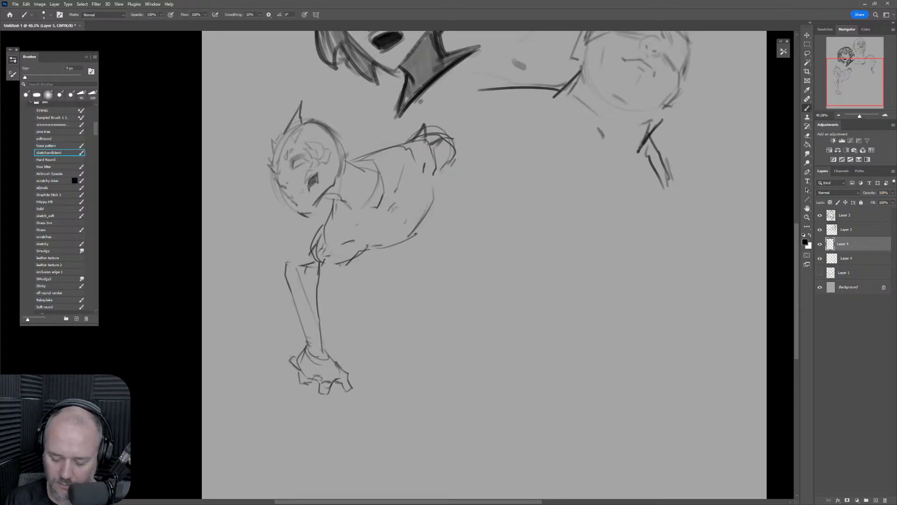
mouse_move(286, 265)
mouse_down()
mouse_move(298, 234)
mouse_move(317, 249)
mouse_move(322, 228)
mouse_up()
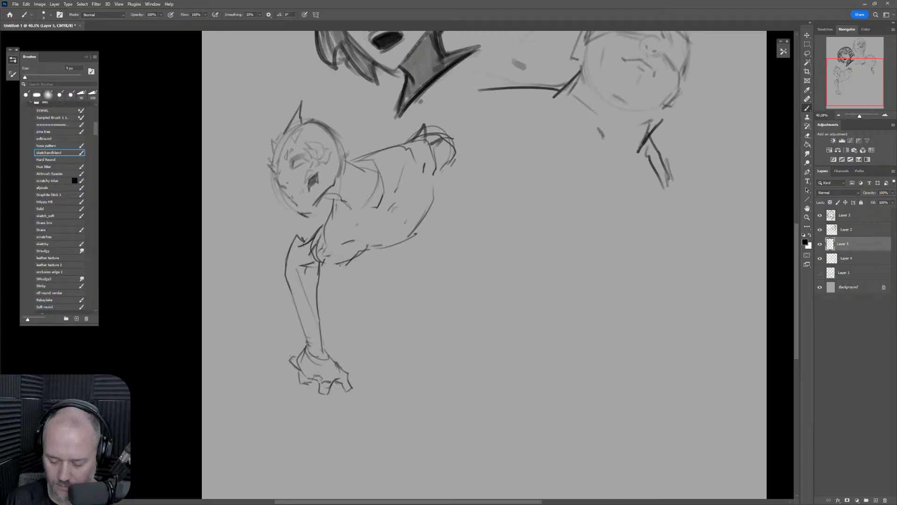
key(e)
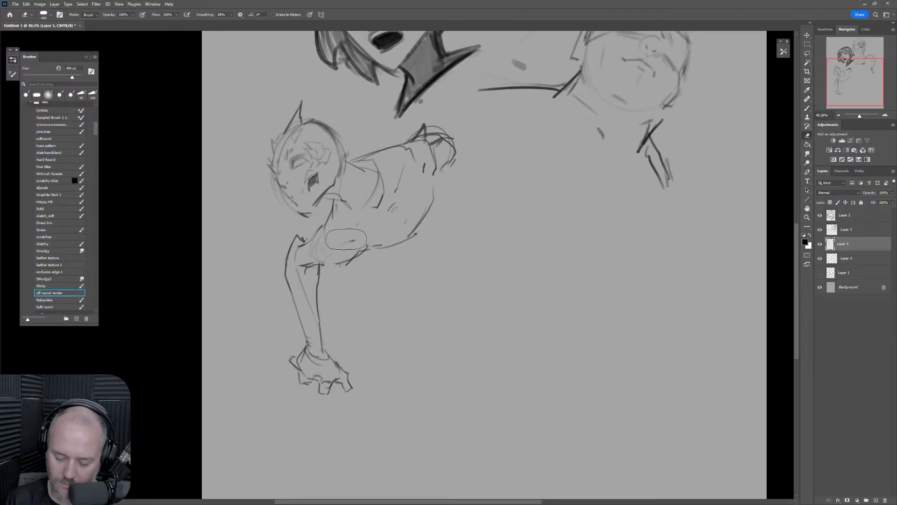
mouse_move(327, 253)
mouse_down()
mouse_move(344, 257)
mouse_move(317, 265)
mouse_move(334, 273)
mouse_move(373, 245)
mouse_up()
Redraw the spiky character's chest and torso underside, and outline the far side of the ribcage down to the waist.
key(b)
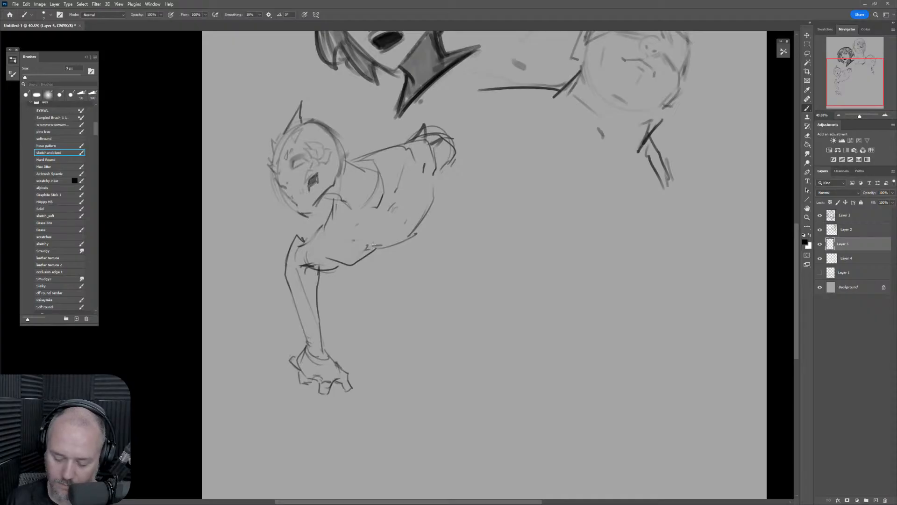
mouse_move(330, 216)
mouse_down()
mouse_move(316, 242)
mouse_move(392, 245)
mouse_up()
drag(449, 188, 410, 237)
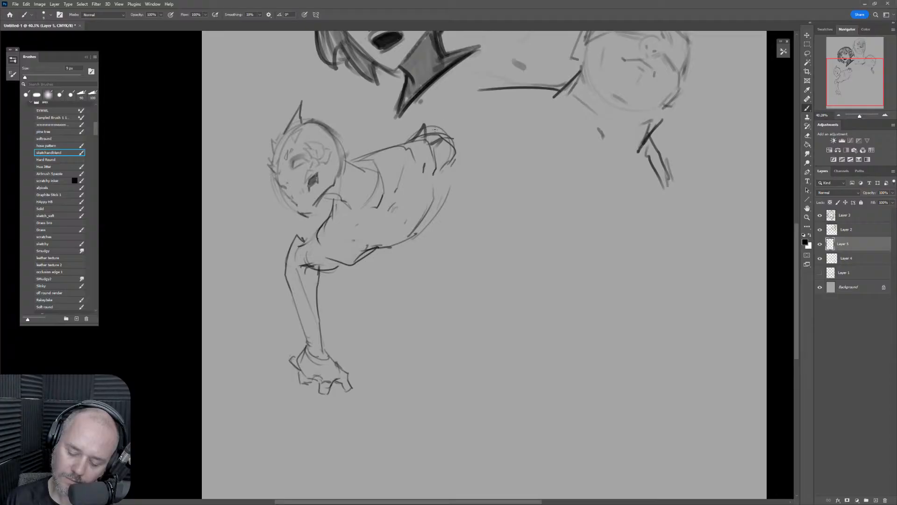
mouse_move(447, 166)
mouse_down()
mouse_move(436, 213)
mouse_move(392, 244)
mouse_up()
drag(451, 169, 455, 206)
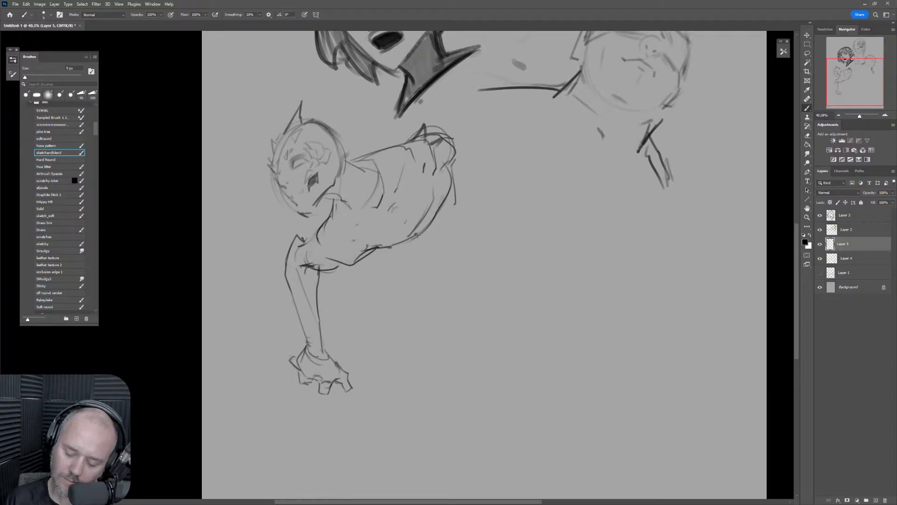
Try sketching the spiky character's waist and rounded hips behind the torso, and reinforce the torso's underside.
drag(410, 242, 443, 234)
mouse_move(452, 185)
mouse_down()
mouse_move(464, 205)
mouse_move(460, 234)
mouse_up()
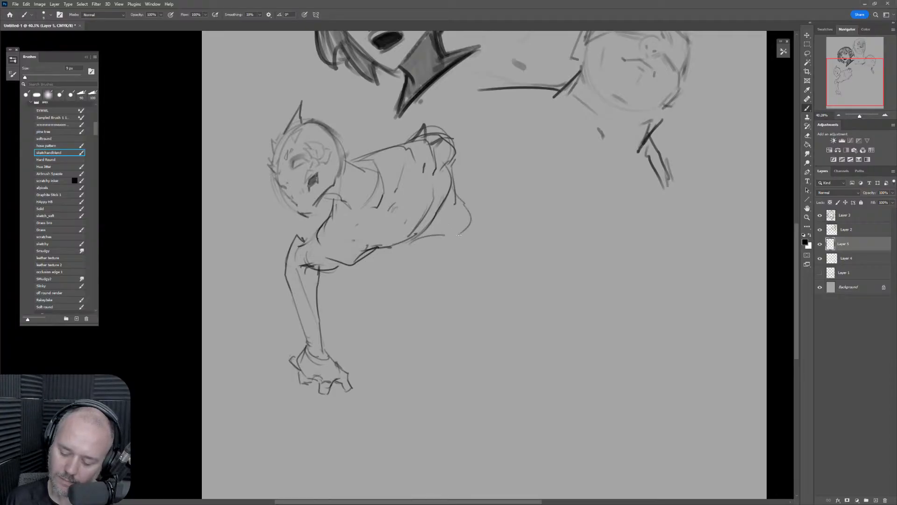
mouse_move(454, 199)
mouse_down()
mouse_move(485, 233)
mouse_move(433, 254)
mouse_up()
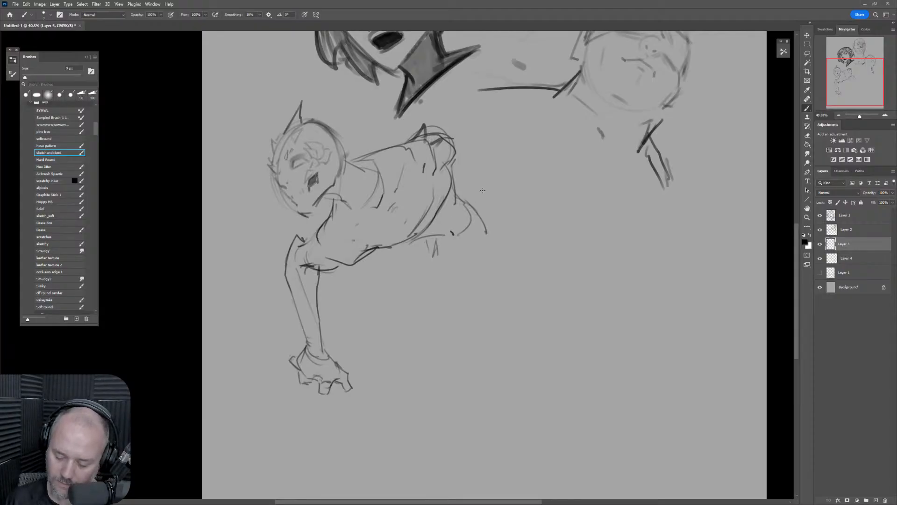
drag(339, 266, 415, 234)
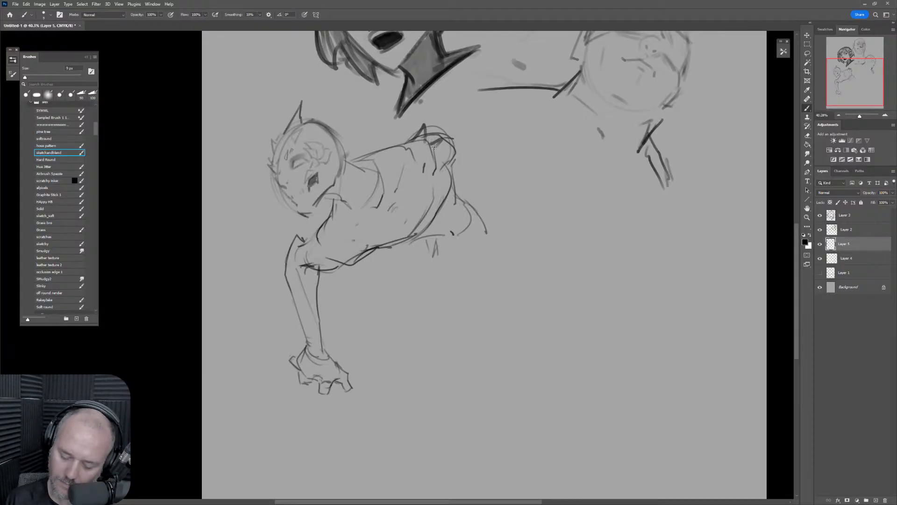
Sketch the far arm stretched out to a hand with clawed fingers, and add short thigh marks below the hips.
drag(426, 128, 489, 129)
mouse_move(455, 154)
mouse_down()
mouse_move(509, 145)
mouse_move(515, 135)
mouse_move(512, 147)
mouse_move(530, 133)
mouse_move(524, 155)
mouse_up()
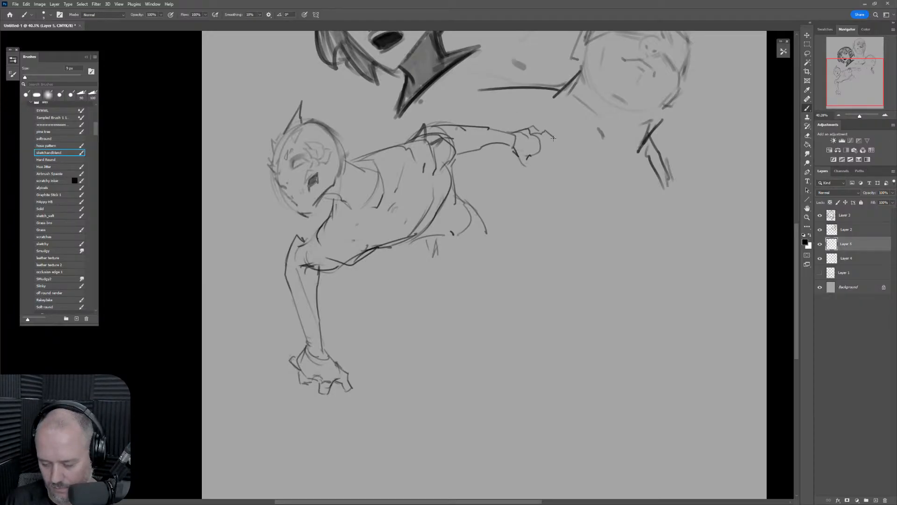
drag(561, 154, 542, 154)
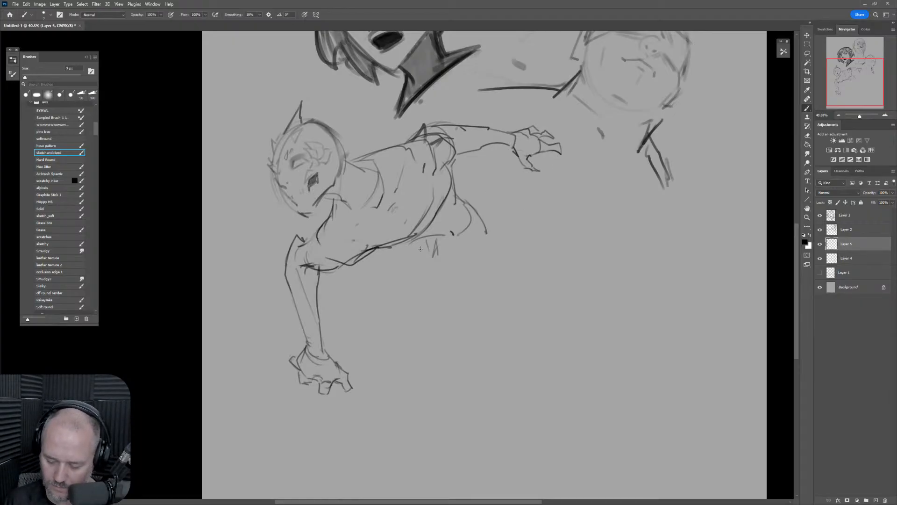
mouse_move(424, 237)
mouse_down()
mouse_move(409, 265)
mouse_move(464, 259)
mouse_up()
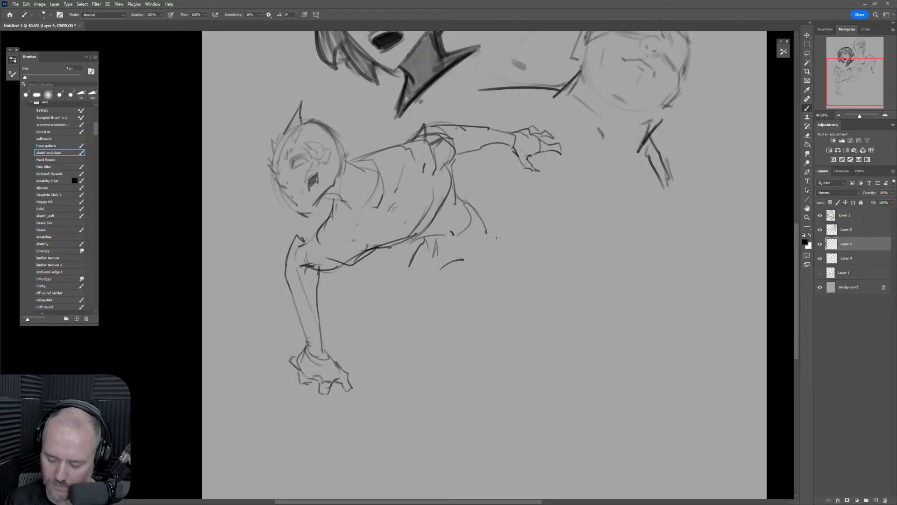
Erase the near shoulder and chest underside, then lasso the lower arm and hand, rotate and shift them down toward the body, and deselect.
key(e)
mouse_move(402, 234)
mouse_down()
mouse_move(367, 265)
mouse_move(349, 257)
mouse_move(335, 277)
mouse_up()
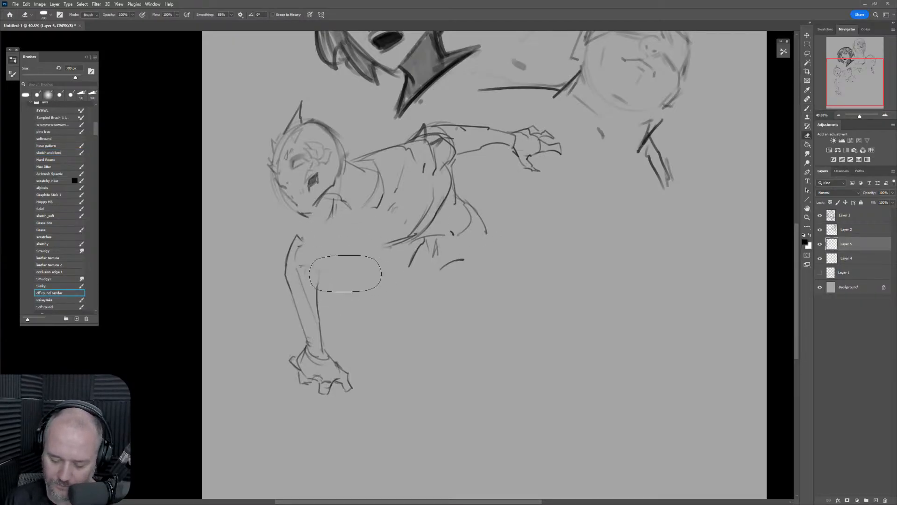
key(l)
mouse_move(327, 239)
mouse_down()
mouse_move(272, 245)
mouse_move(355, 444)
mouse_move(322, 231)
mouse_up()
key(ctrl+t)
mouse_move(351, 354)
mouse_down()
mouse_move(374, 390)
mouse_move(390, 383)
mouse_up()
drag(473, 367, 471, 341)
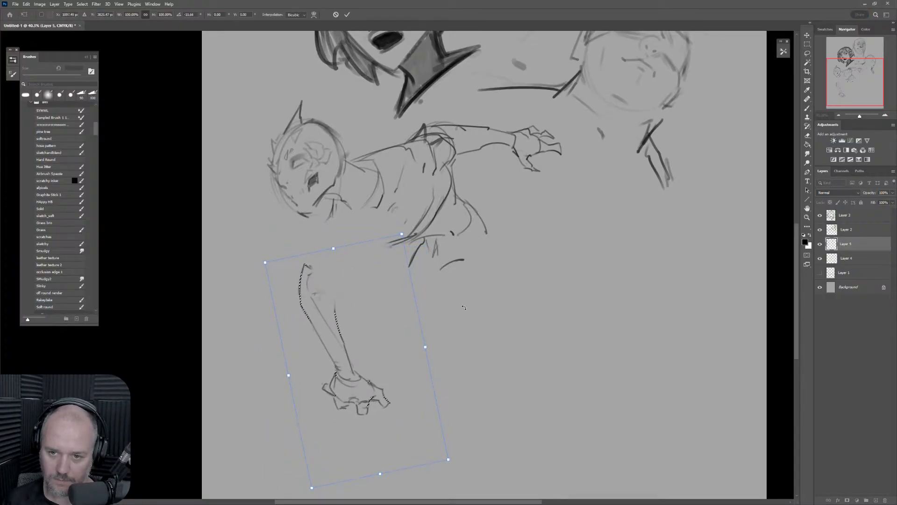
key(Return)
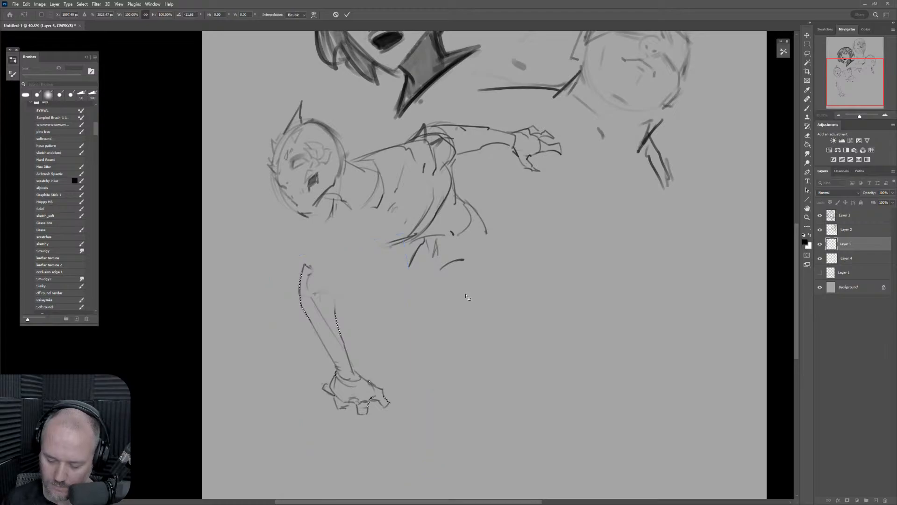
key(ctrl+d)
Draw a round near shoulder and an upper arm joining the moved forearm, and redraw the torso's side and underside.
key(b)
mouse_move(333, 202)
mouse_down()
mouse_move(312, 243)
mouse_move(335, 261)
mouse_move(355, 255)
mouse_move(351, 228)
mouse_move(324, 226)
mouse_move(339, 235)
mouse_move(379, 225)
mouse_up()
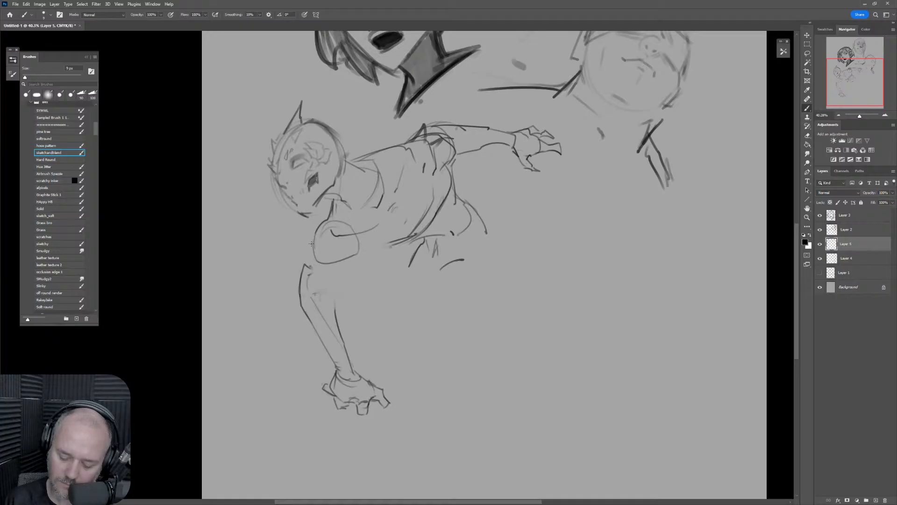
mouse_move(313, 239)
mouse_down()
mouse_move(299, 262)
mouse_move(314, 237)
mouse_move(301, 275)
mouse_move(313, 279)
mouse_move(402, 242)
mouse_move(361, 253)
mouse_move(395, 248)
mouse_move(386, 248)
mouse_move(421, 225)
mouse_move(387, 244)
mouse_move(429, 194)
mouse_move(415, 227)
mouse_up()
key(ctrl+z)
key(e)
key(b)
drag(453, 186, 420, 230)
drag(380, 254, 415, 232)
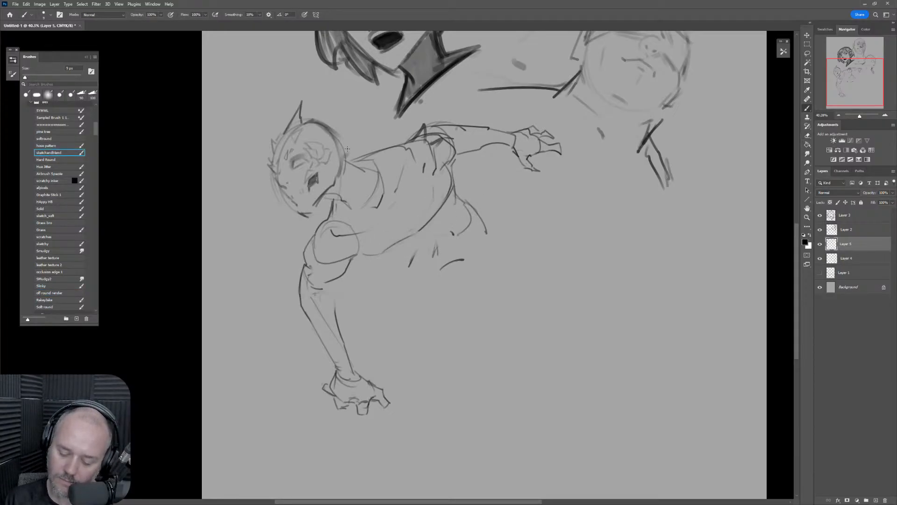
Draw long pointed strands sweeping back from the head, a second collar line, and small spikes on both shoulders.
mouse_move(303, 123)
mouse_down()
mouse_move(362, 99)
mouse_move(346, 114)
mouse_move(356, 129)
mouse_move(397, 96)
mouse_move(453, 82)
mouse_move(460, 99)
mouse_move(413, 99)
mouse_move(363, 135)
mouse_move(340, 141)
mouse_up()
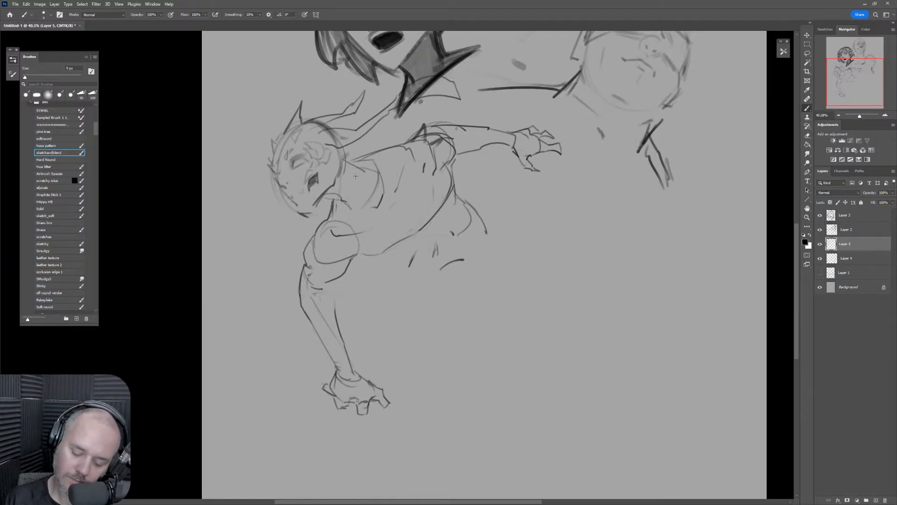
mouse_move(358, 172)
mouse_down()
mouse_move(363, 198)
mouse_move(369, 194)
mouse_up()
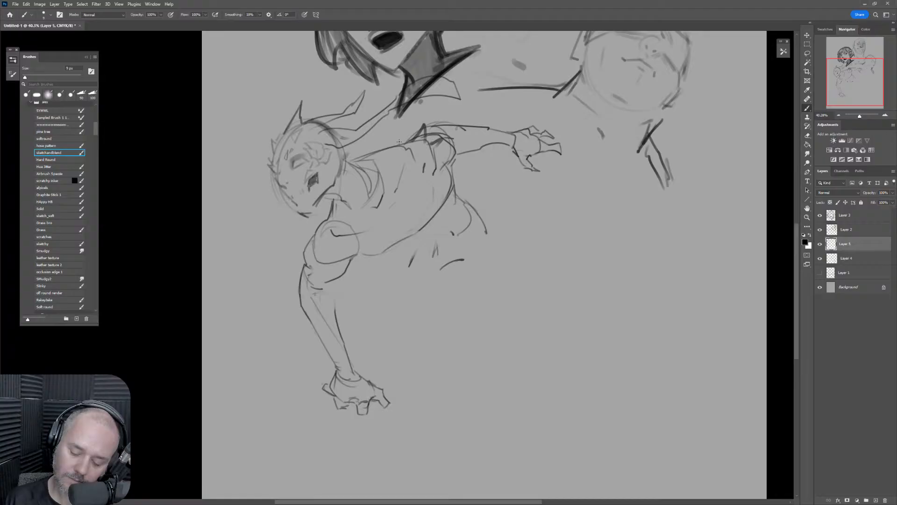
drag(374, 150, 385, 142)
drag(322, 227, 296, 240)
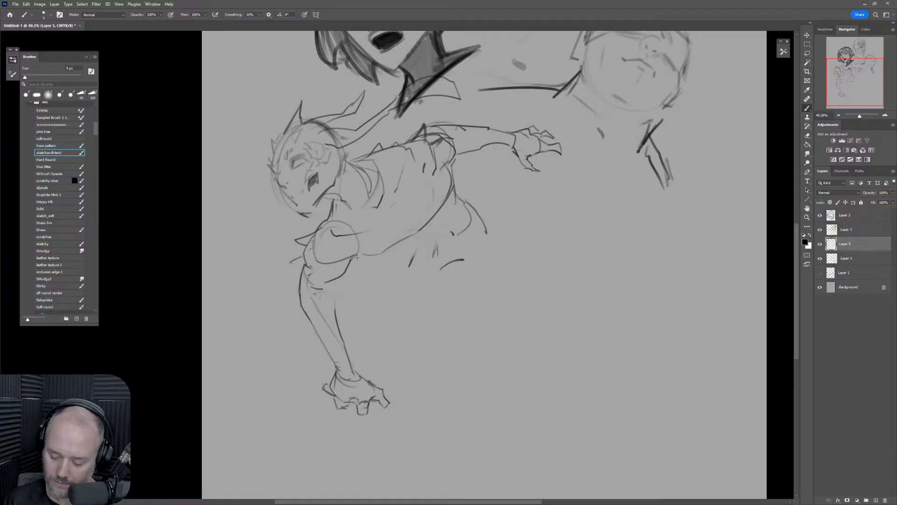
Rework the torso underside with a few strokes, and erase the old waist, hip and thigh lines.
mouse_move(357, 258)
mouse_down()
mouse_move(407, 250)
mouse_move(455, 191)
mouse_up()
mouse_move(393, 216)
mouse_down()
mouse_move(446, 219)
mouse_move(438, 223)
mouse_up()
key(e)
mouse_move(479, 187)
mouse_down()
mouse_move(460, 247)
mouse_move(484, 186)
mouse_move(460, 201)
mouse_up()
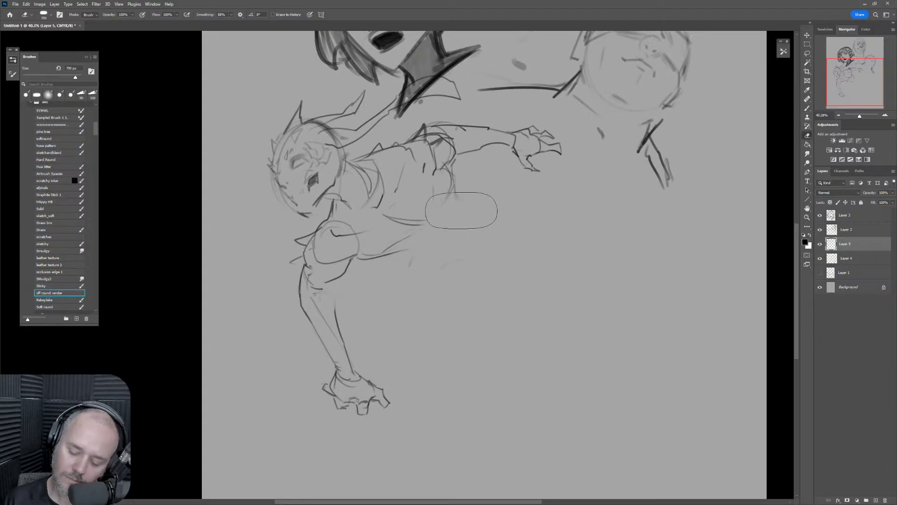
Redraw the lower torso tapering to a lower waist, and add short lines starting the hips and thighs.
key(b)
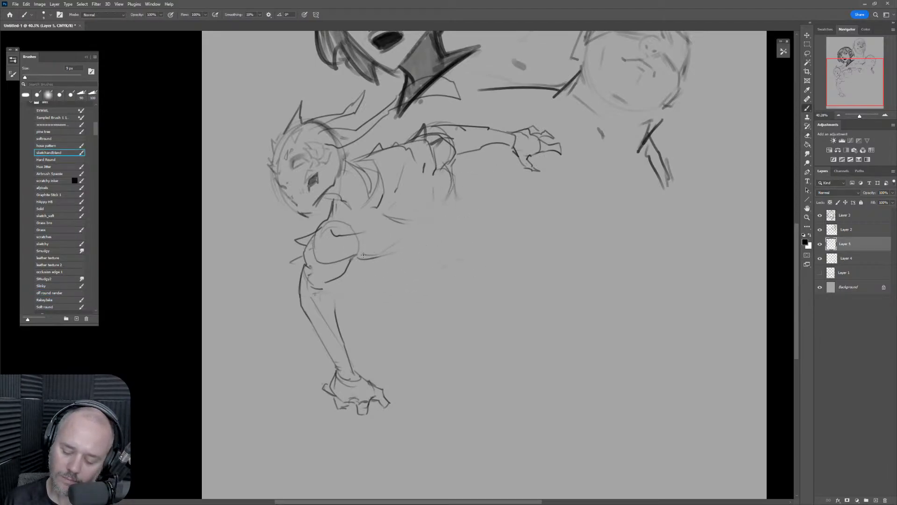
drag(356, 258, 415, 233)
mouse_move(452, 165)
mouse_down()
mouse_move(441, 208)
mouse_move(455, 190)
mouse_up()
drag(452, 165, 462, 217)
drag(409, 247, 472, 207)
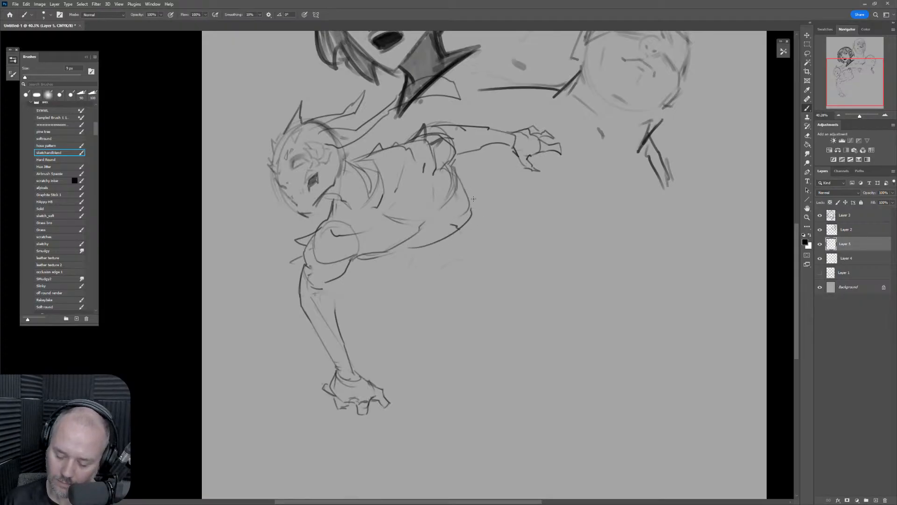
drag(471, 200, 497, 226)
drag(408, 249, 414, 266)
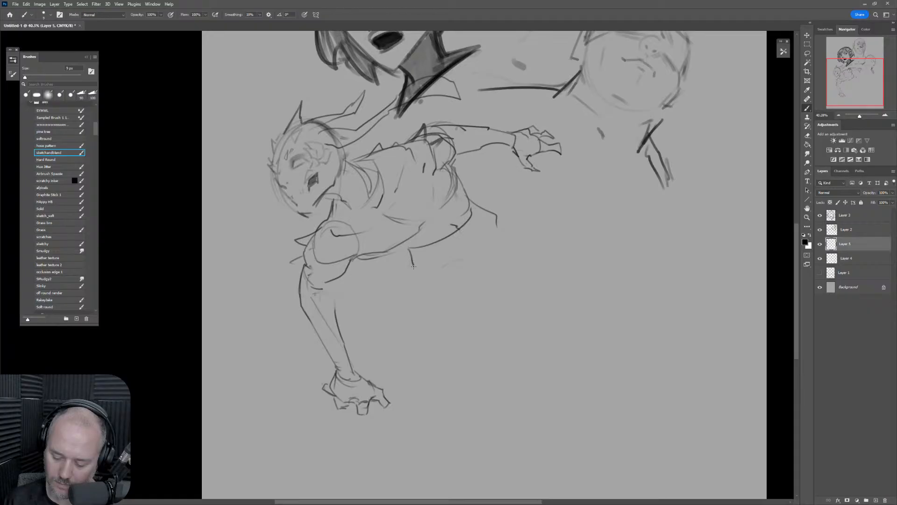
Transform the spiky character to about 52% size, rotated about 7°, and place it just under the woman's head.
key(ctrl+t)
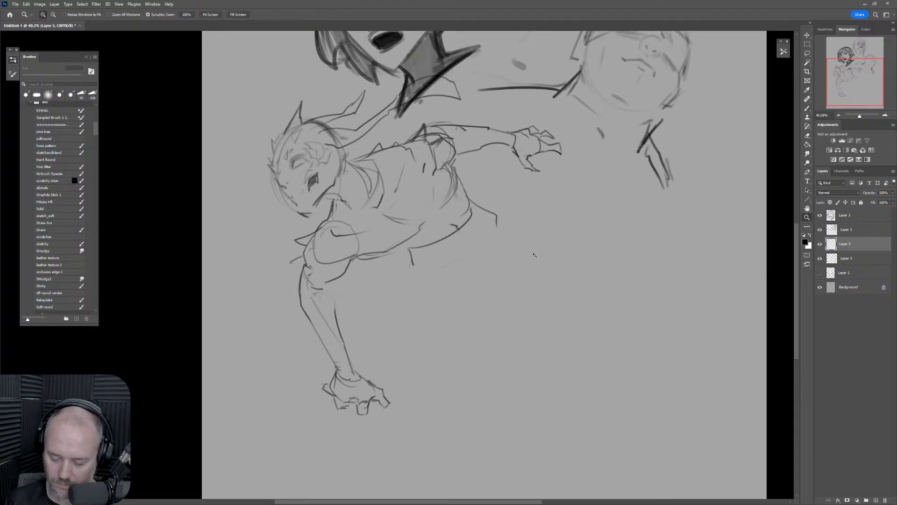
alt+scroll(523, 260, down, 3)
drag(565, 187, 579, 236)
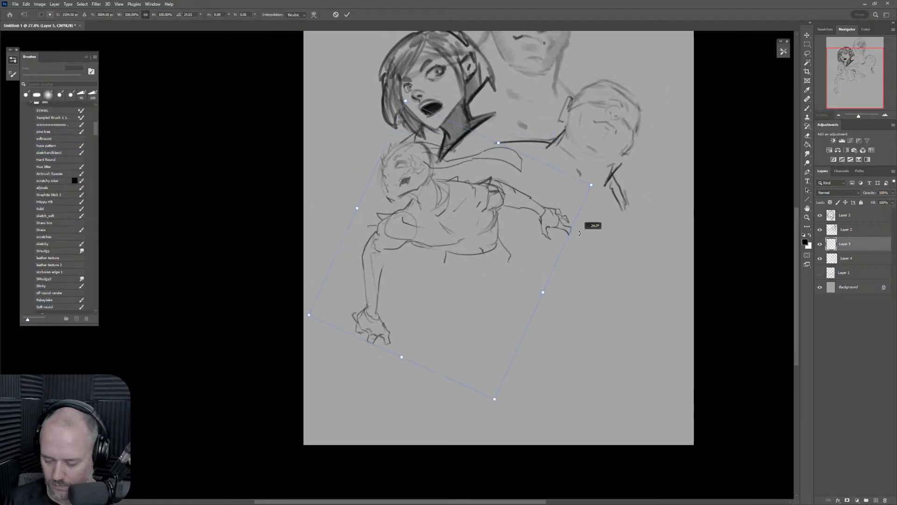
drag(591, 184, 506, 237)
drag(470, 273, 523, 214)
drag(590, 217, 591, 177)
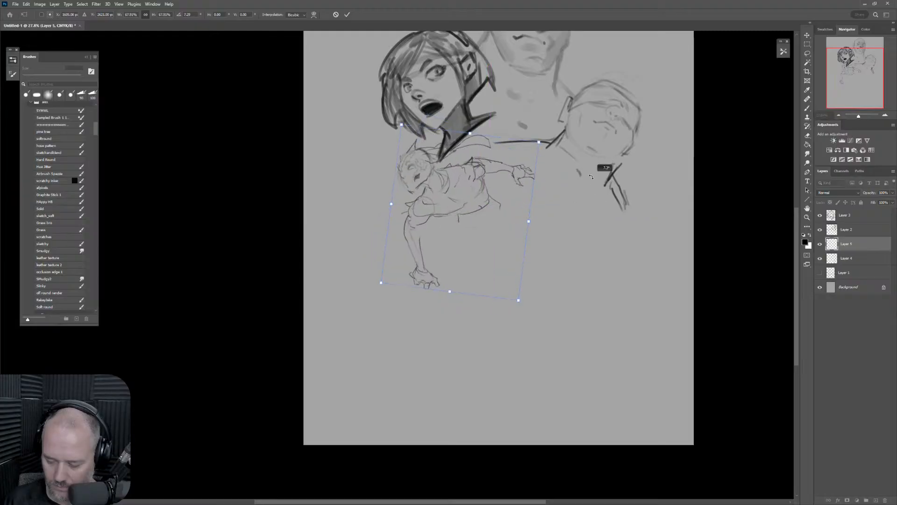
drag(510, 139, 504, 172)
mouse_move(496, 189)
mouse_down()
mouse_move(492, 205)
mouse_move(473, 167)
mouse_up()
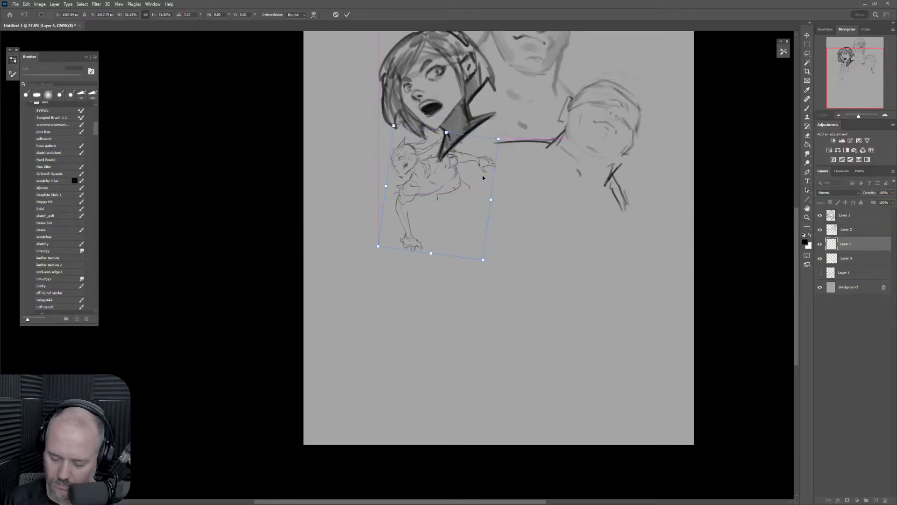
mouse_move(467, 212)
mouse_down()
mouse_move(470, 236)
mouse_move(466, 221)
mouse_up()
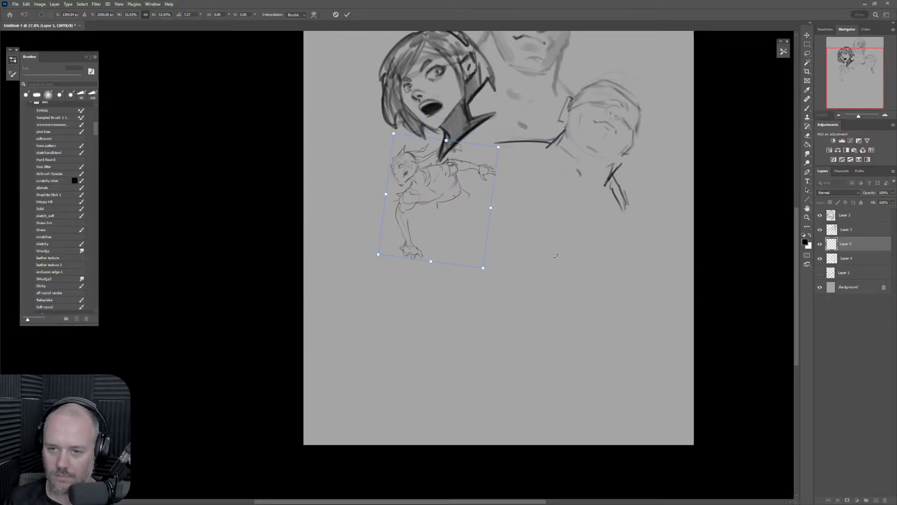
key(Return)
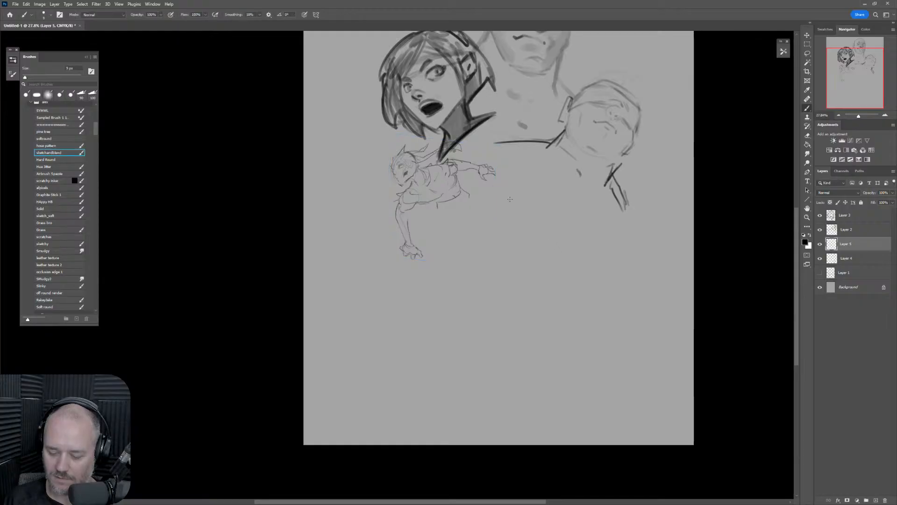
Flip the canvas view horizontally to check the whole group mirrored.
key(ctrl+space)
drag(492, 193, 504, 192)
key(space)
mouse_move(524, 229)
mouse_down()
mouse_move(478, 288)
mouse_move(493, 283)
mouse_move(484, 293)
mouse_move(534, 336)
mouse_up()
key(ctrl+space)
key(ctrl+space)
key(ctrl+shift+h)
key(space)
key(ctrl+space)
mouse_move(520, 300)
mouse_down()
mouse_move(547, 301)
mouse_move(522, 309)
mouse_move(536, 342)
mouse_up()
key(space)
key(ctrl+space)
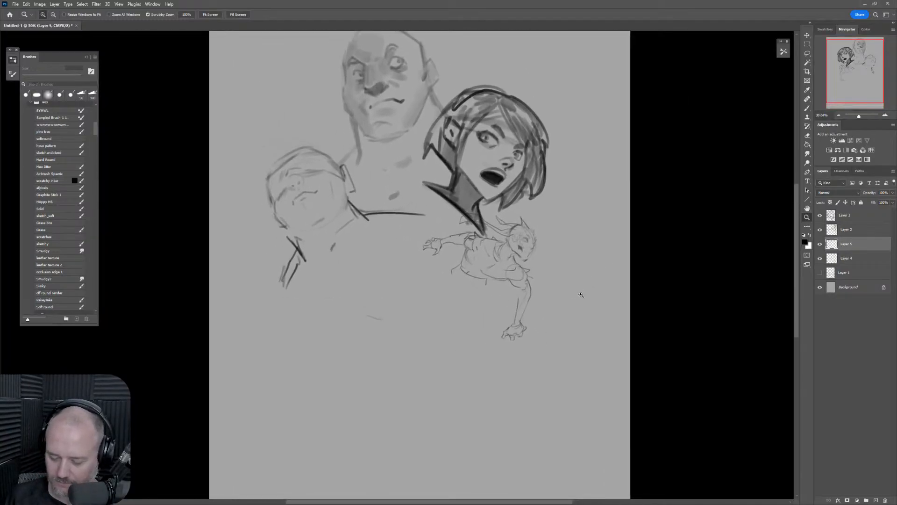
Hide Layer 5 and Layer 4, and add a new layer above them.
click(820, 248)
click(819, 248)
click(820, 246)
click(820, 261)
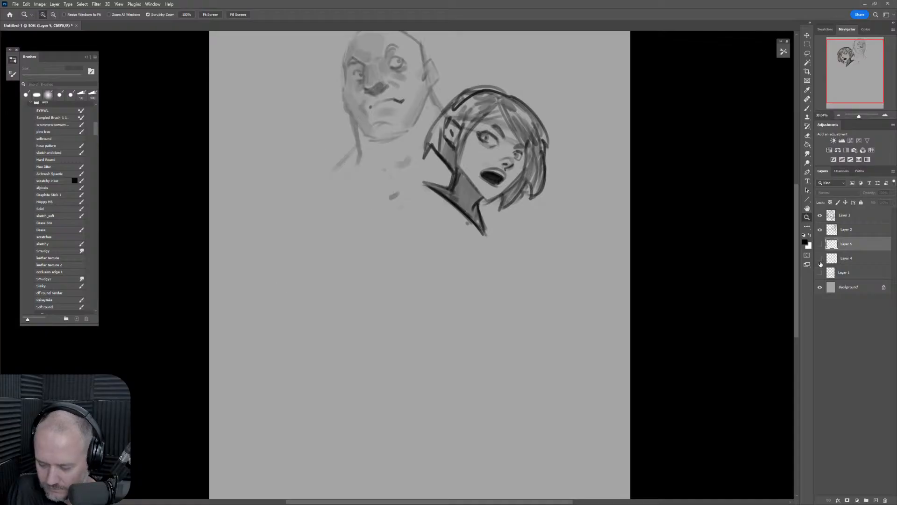
click(876, 500)
Sketch a small round head with first eye marks beside the bald man's shoulder, using a 20 px brush.
drag(457, 276, 521, 264)
key(b)
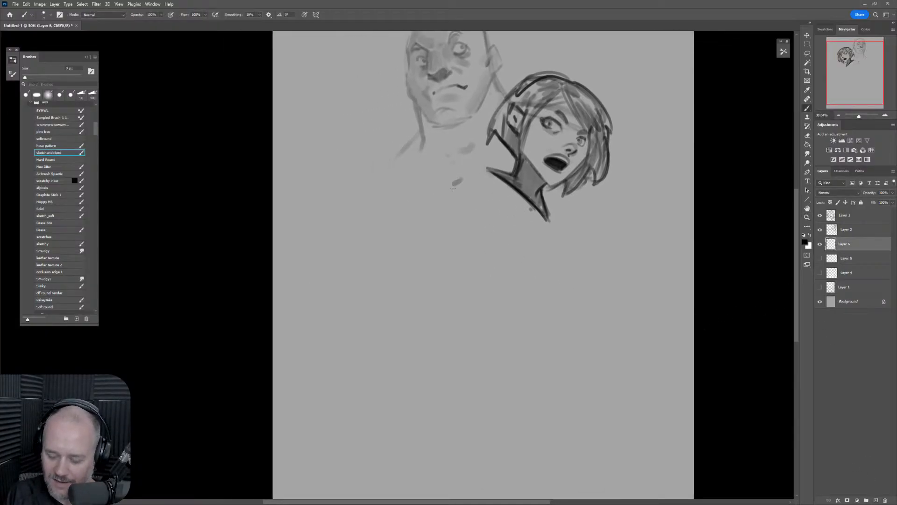
key(bracketright)
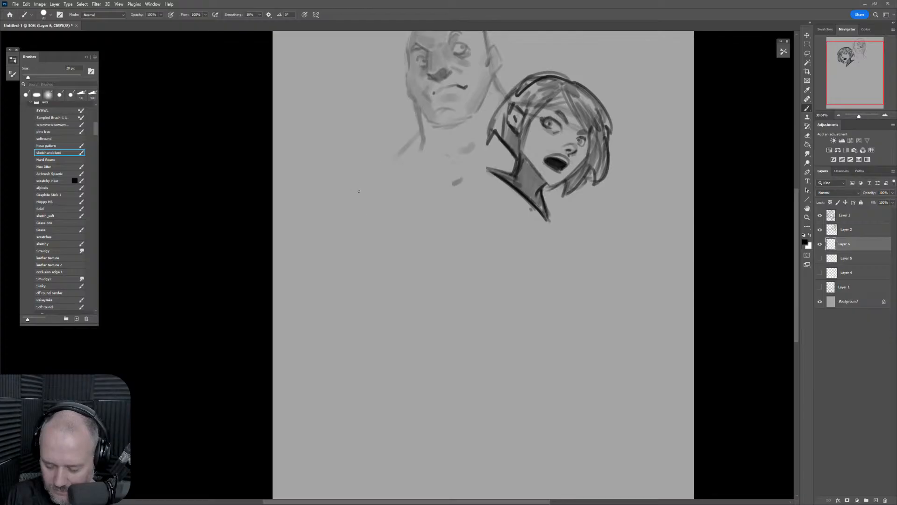
mouse_move(365, 159)
mouse_down()
mouse_move(372, 150)
mouse_move(353, 178)
mouse_move(354, 203)
mouse_move(406, 152)
mouse_move(413, 159)
mouse_move(411, 204)
mouse_move(402, 210)
mouse_up()
mouse_move(381, 170)
mouse_down()
mouse_move(390, 168)
mouse_move(367, 174)
mouse_up()
Reduce the brush size and draw the round head's eyes, brows, nose and mouth line.
key(bracketleft)
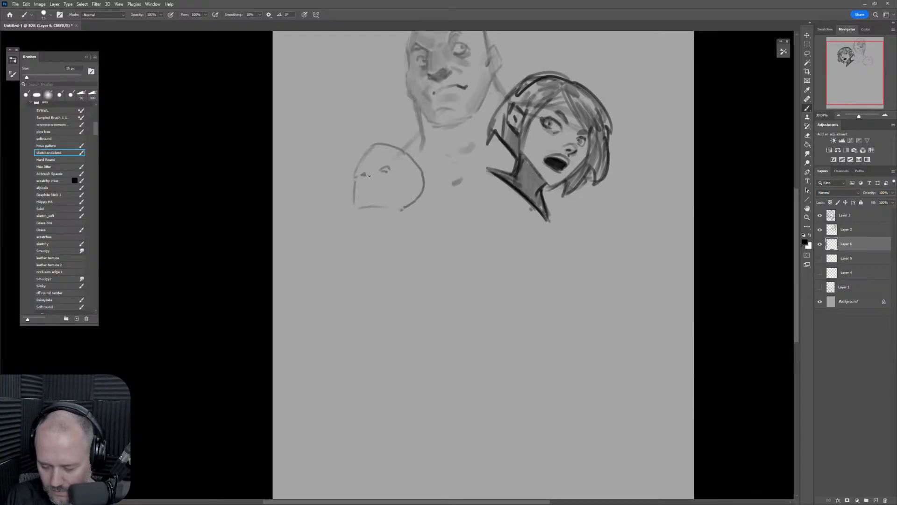
key(bracketleft)
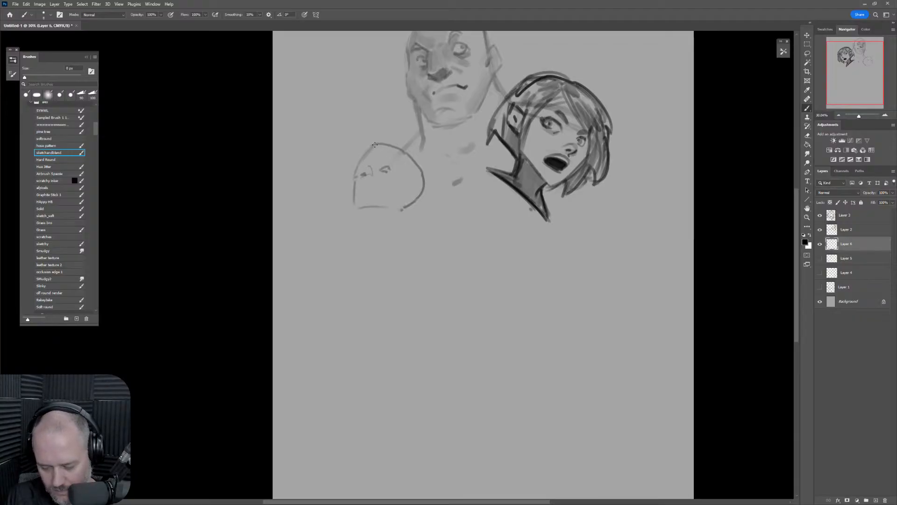
mouse_move(375, 142)
mouse_down()
mouse_move(355, 165)
mouse_move(385, 166)
mouse_move(386, 182)
mouse_move(401, 174)
mouse_up()
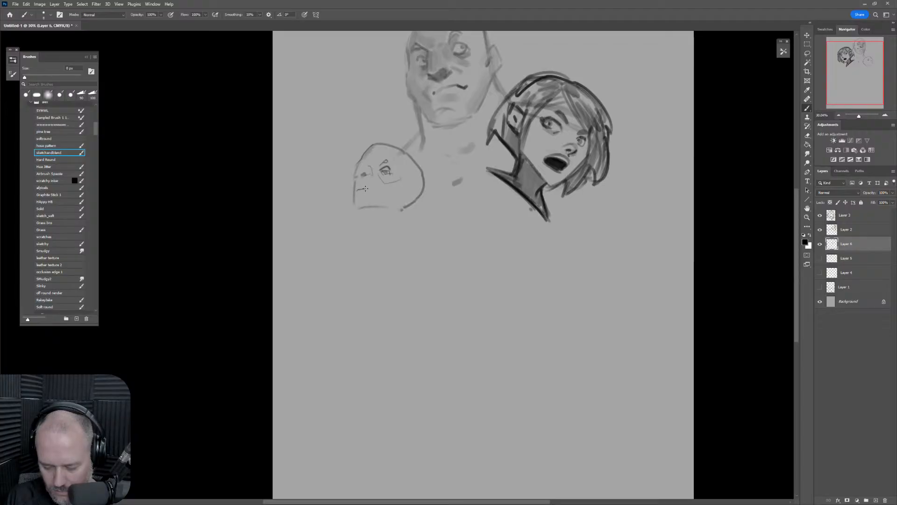
Draw the round head's drooping moustache, a small horn on the crown and a large pointed ear.
mouse_move(359, 181)
mouse_down()
mouse_move(346, 187)
mouse_move(352, 221)
mouse_up()
mouse_move(370, 176)
mouse_down()
mouse_move(391, 193)
mouse_move(397, 223)
mouse_up()
mouse_move(357, 189)
mouse_down()
mouse_move(372, 188)
mouse_move(386, 220)
mouse_up()
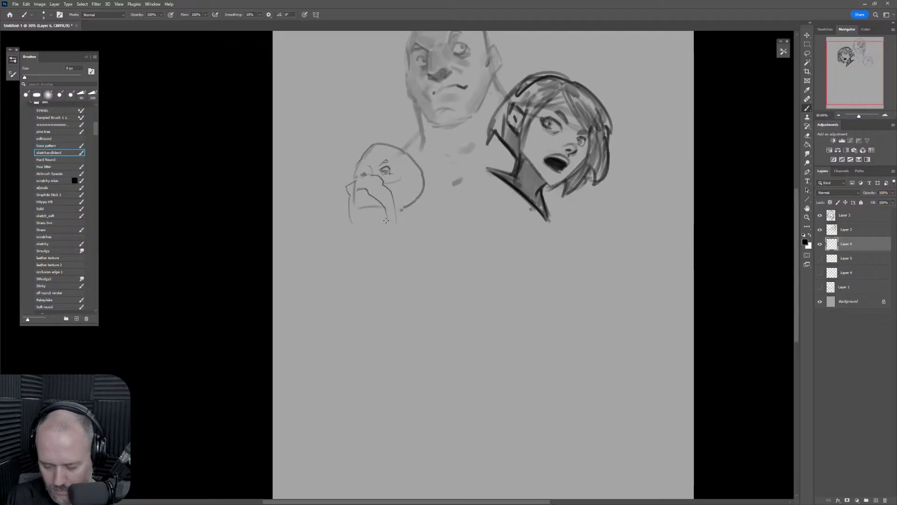
drag(354, 192, 356, 221)
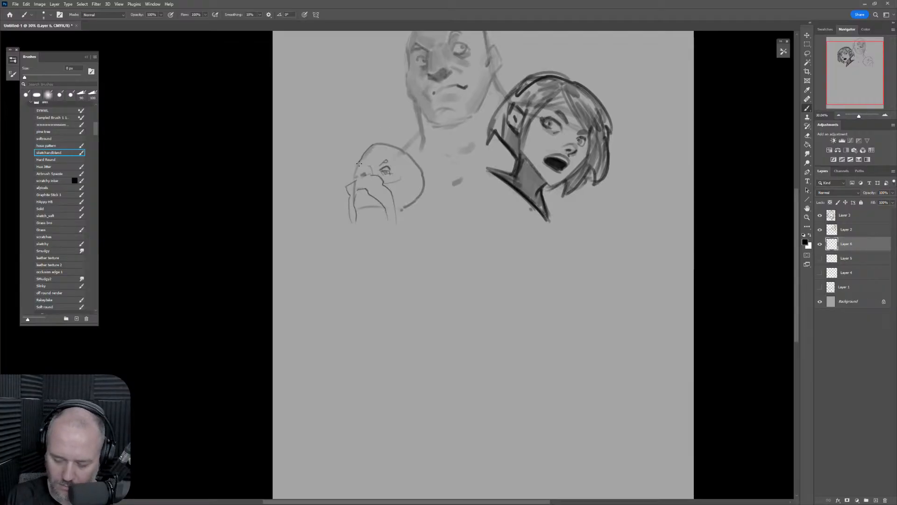
mouse_move(358, 163)
mouse_down()
mouse_move(354, 177)
mouse_move(367, 174)
mouse_up()
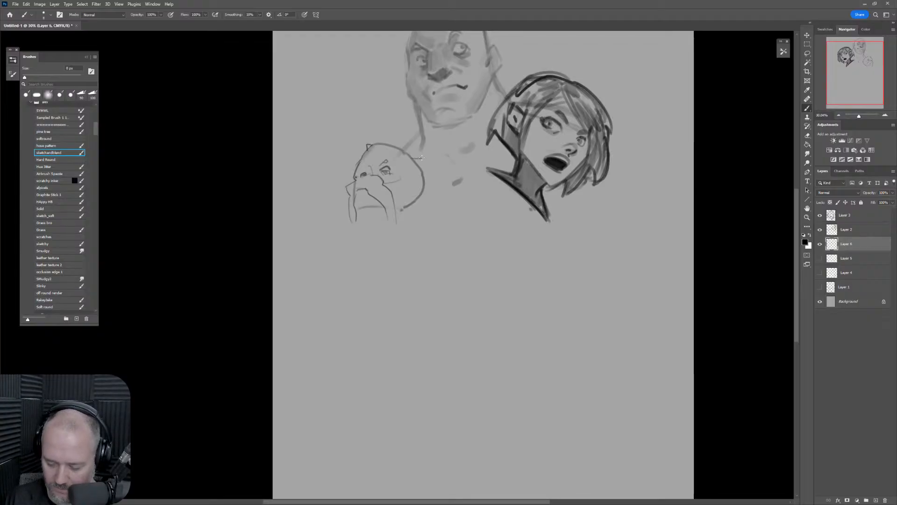
mouse_move(412, 164)
mouse_down()
mouse_move(440, 174)
mouse_move(420, 197)
mouse_move(418, 173)
mouse_move(439, 179)
mouse_move(428, 191)
mouse_up()
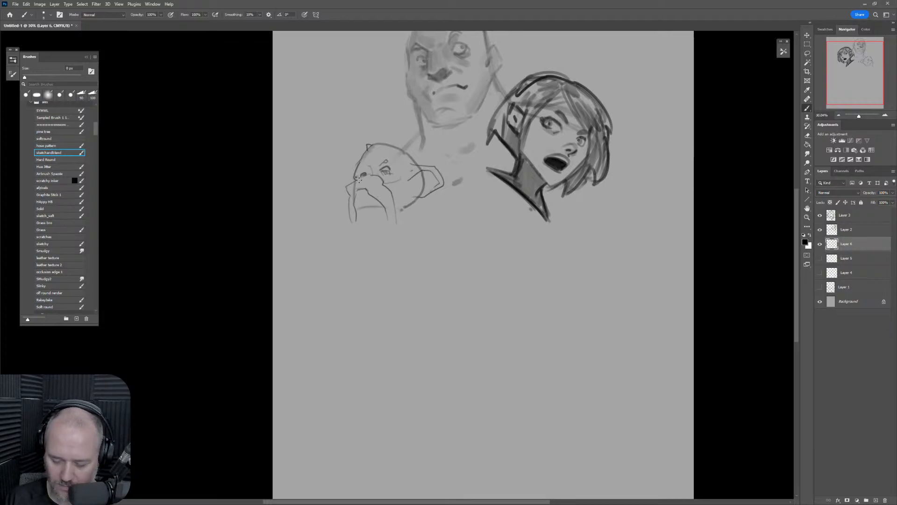
Refine the nose and add the lower mouth line and a narrow pointed beard under the moustache.
drag(365, 177, 358, 184)
mouse_move(358, 210)
mouse_down()
mouse_move(371, 208)
mouse_move(352, 224)
mouse_move(361, 246)
mouse_move(373, 211)
mouse_up()
drag(364, 244, 366, 212)
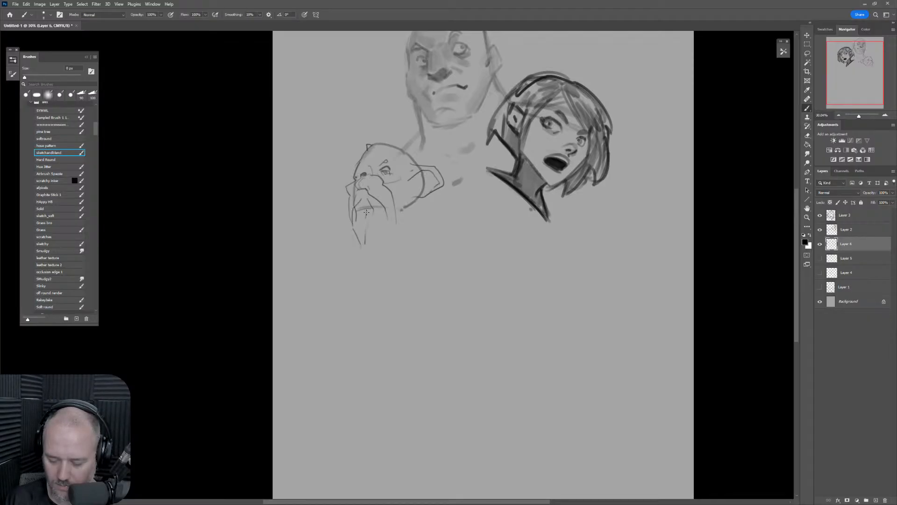
Sketch the first collar and shoulder lines, and finish both moustache strands with beads and pointed tips.
mouse_move(411, 176)
mouse_down()
mouse_move(423, 210)
mouse_move(475, 247)
mouse_up()
key(z)
key(b)
drag(368, 224, 353, 247)
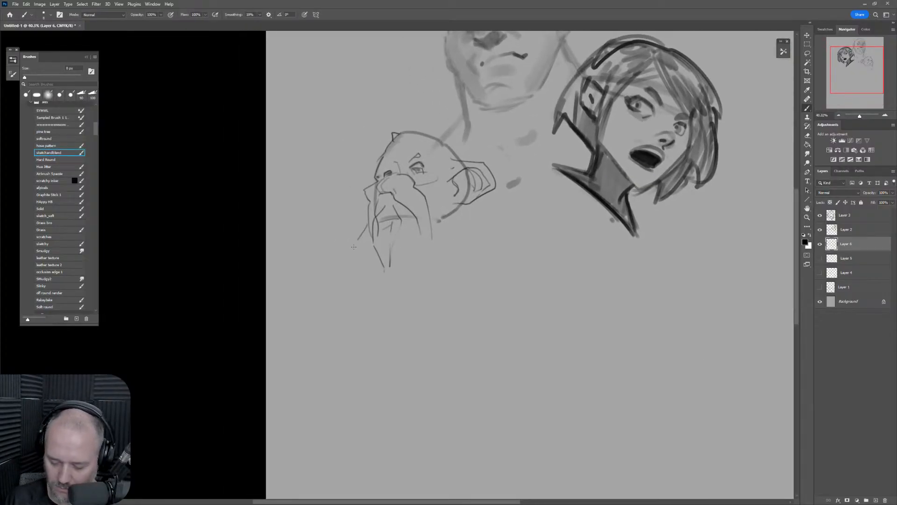
mouse_move(459, 201)
mouse_down()
mouse_move(493, 213)
mouse_move(436, 225)
mouse_move(423, 251)
mouse_up()
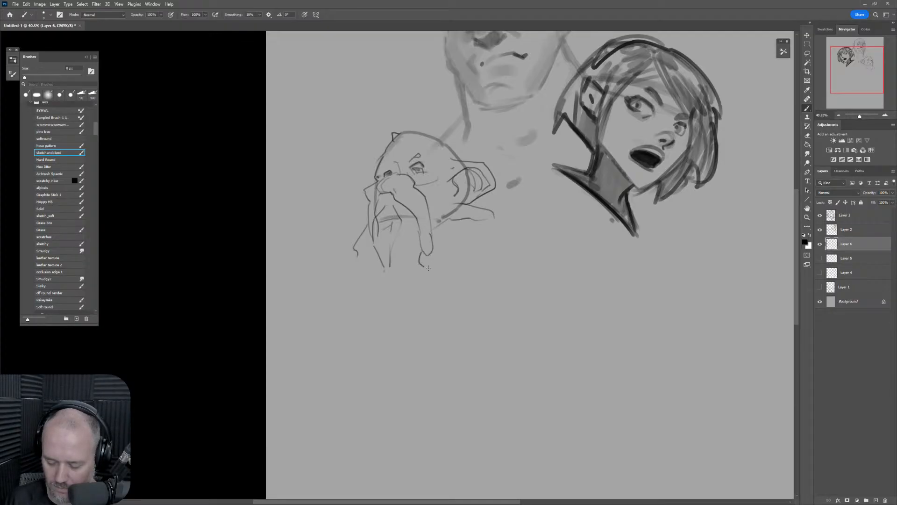
drag(428, 268, 425, 251)
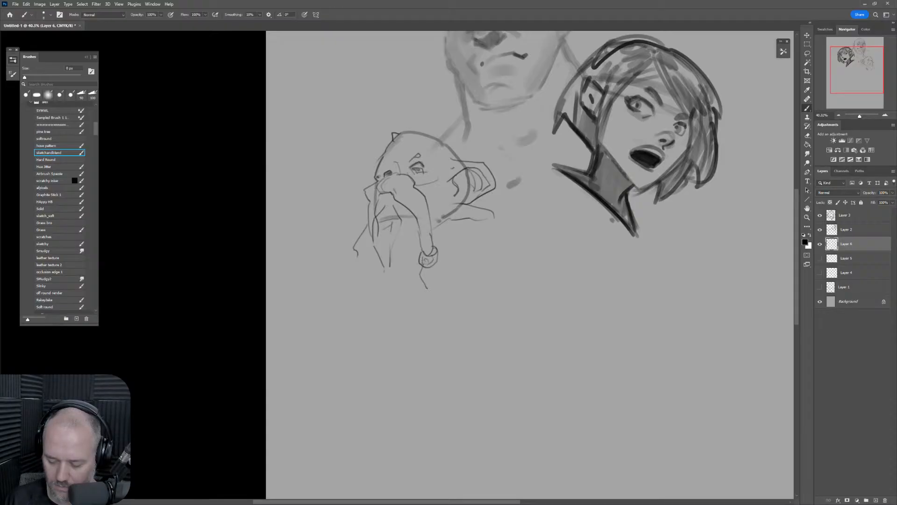
mouse_move(369, 239)
mouse_down()
mouse_move(371, 272)
mouse_move(378, 268)
mouse_up()
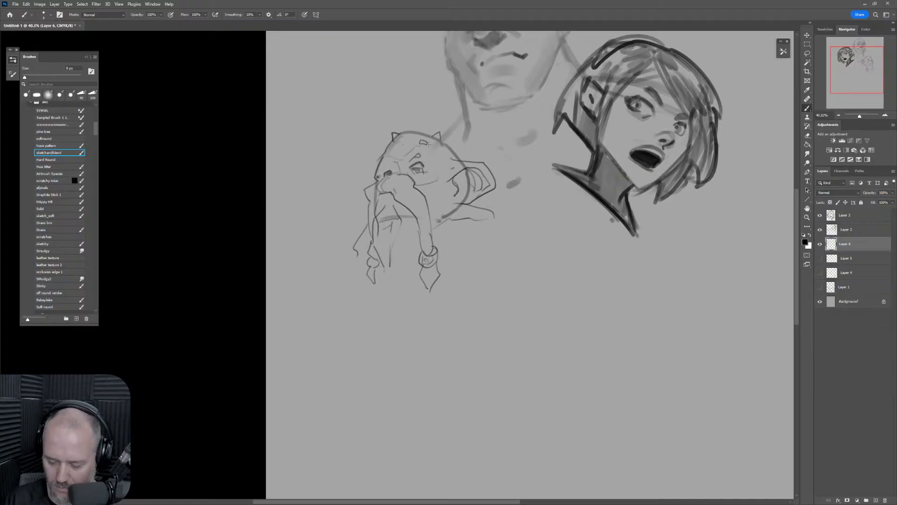
Erase the stray skull line where the horned head meets the ear, using a slightly larger eraser.
key(e)
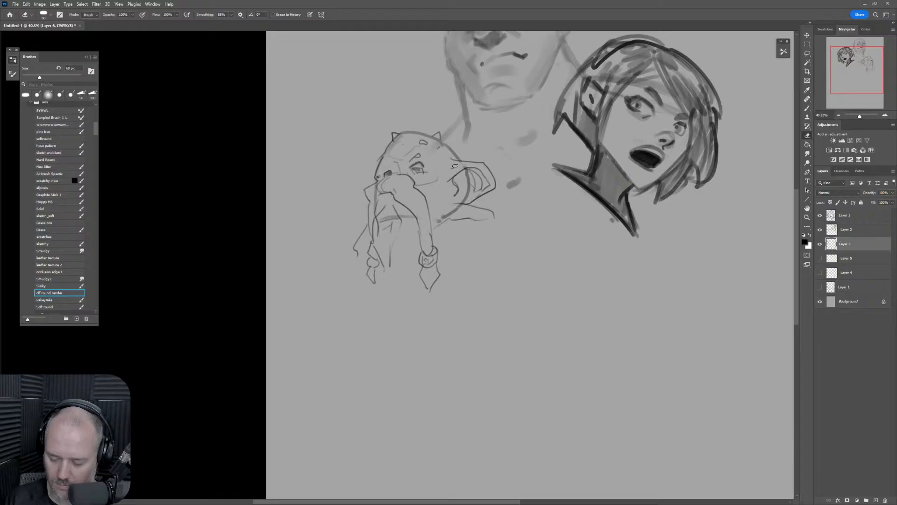
key(])
drag(468, 189, 465, 197)
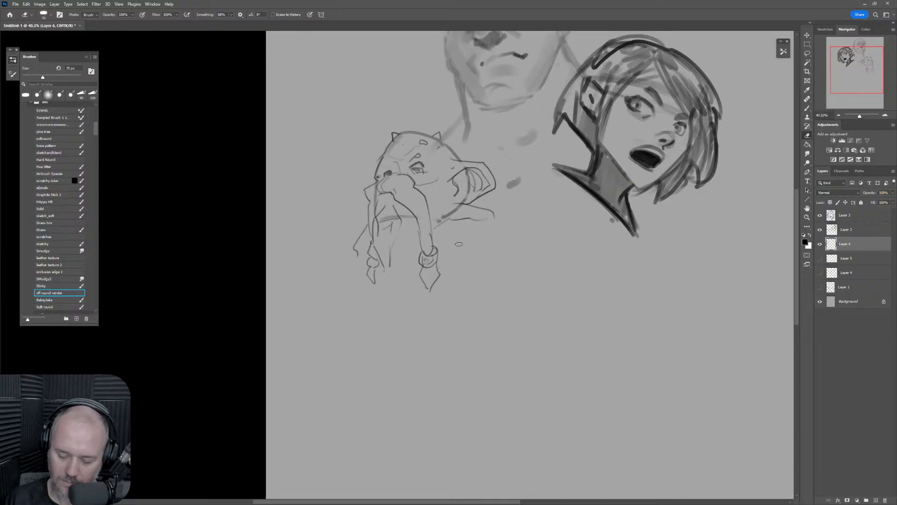
Draw the horned figure's sloping shoulders, beard lines and the edges of a wrapped collar.
key(b)
drag(392, 239, 417, 236)
drag(356, 254, 341, 286)
drag(497, 225, 525, 275)
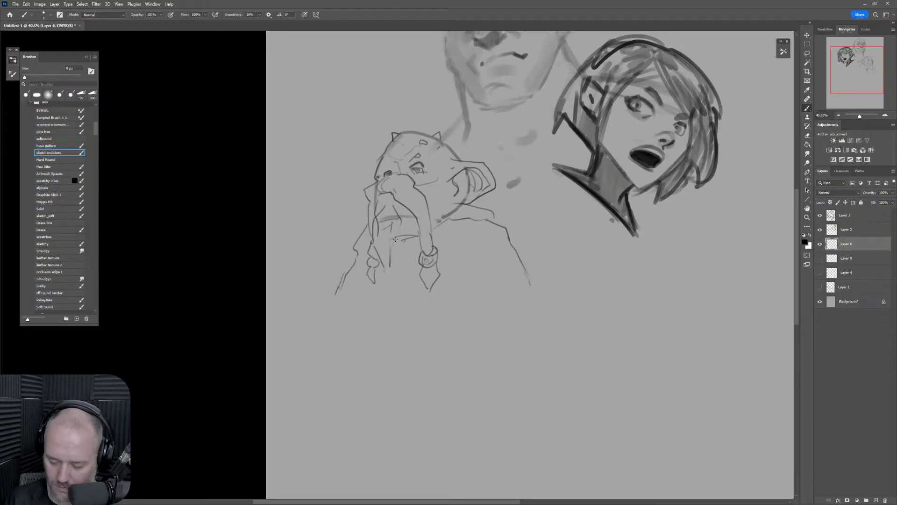
mouse_move(469, 221)
mouse_down()
mouse_move(436, 233)
mouse_move(446, 235)
mouse_up()
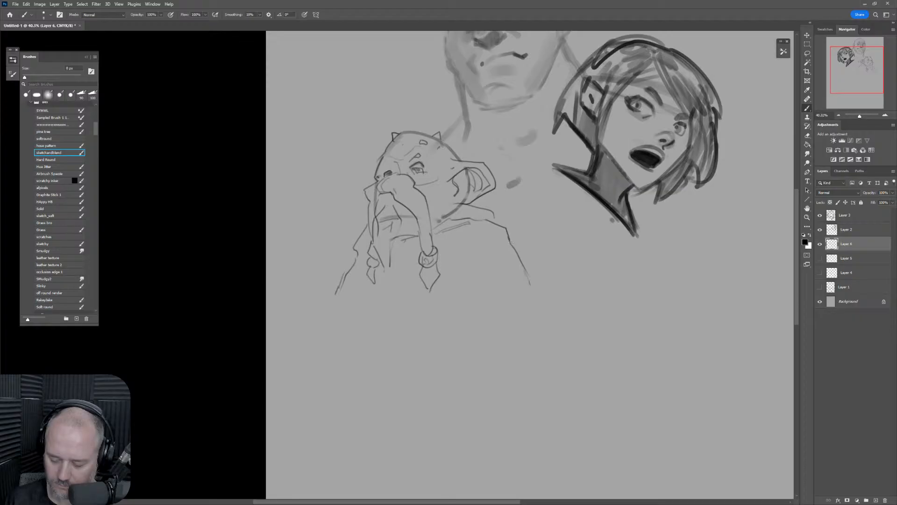
drag(506, 222, 460, 238)
drag(442, 274, 499, 238)
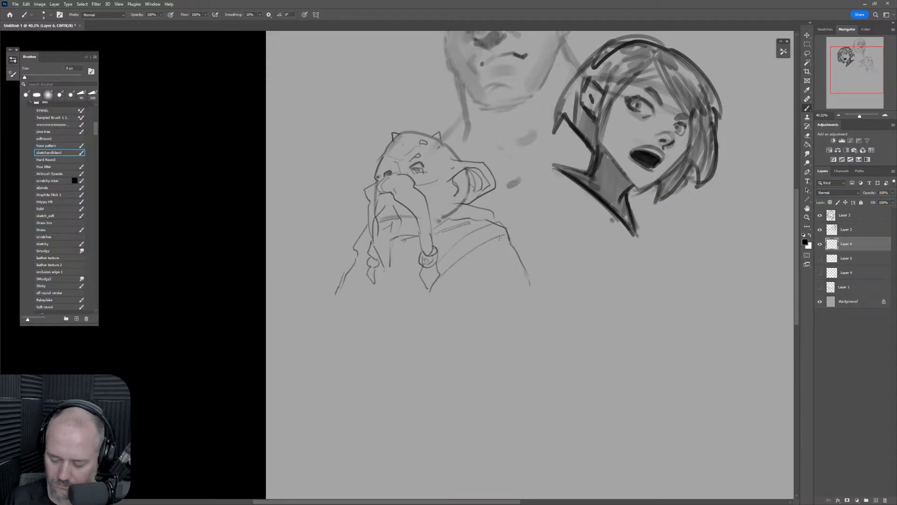
Extend the collar into a V on the chest and decorate its trim with small scroll marks.
drag(424, 271, 394, 293)
drag(369, 248, 387, 307)
mouse_move(355, 274)
mouse_down()
mouse_move(383, 328)
mouse_move(417, 300)
mouse_up()
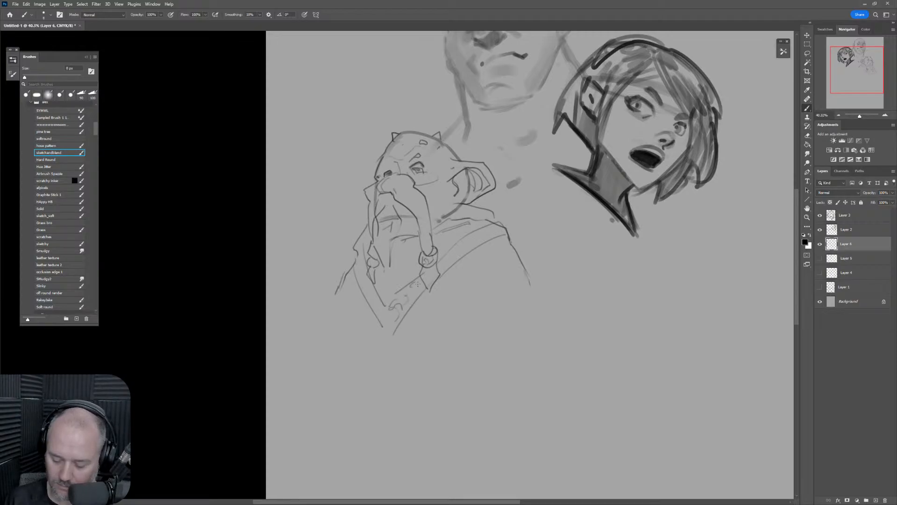
drag(451, 263, 466, 244)
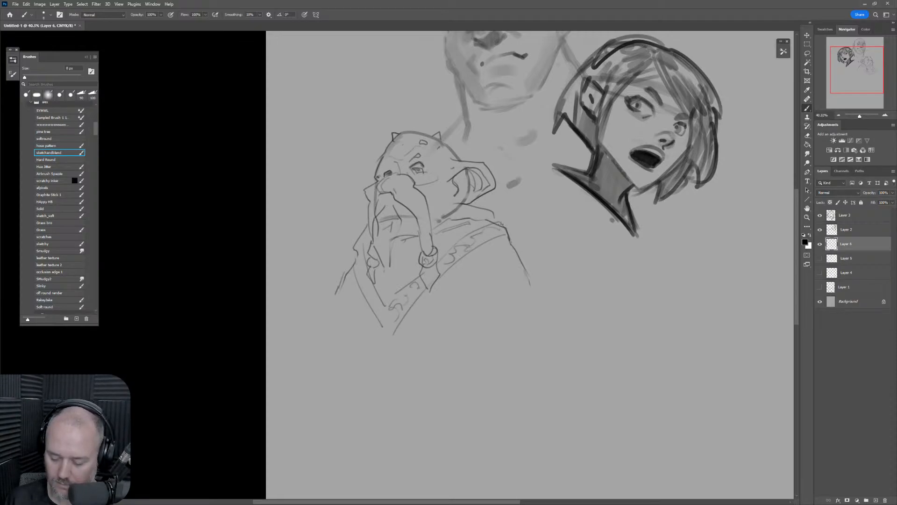
drag(380, 316, 369, 296)
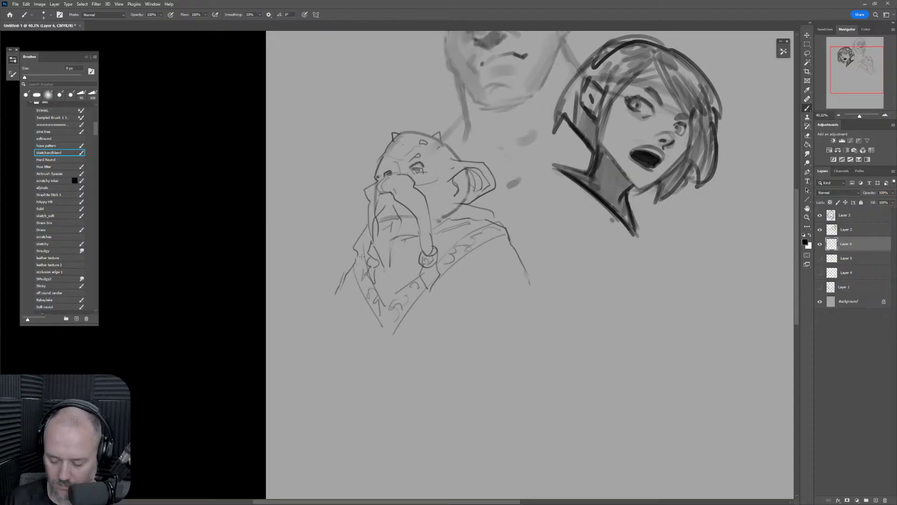
Add jagged shoulder edges, cloth folds and rounded sleeve lines to the horned figure's robe.
drag(361, 232, 345, 254)
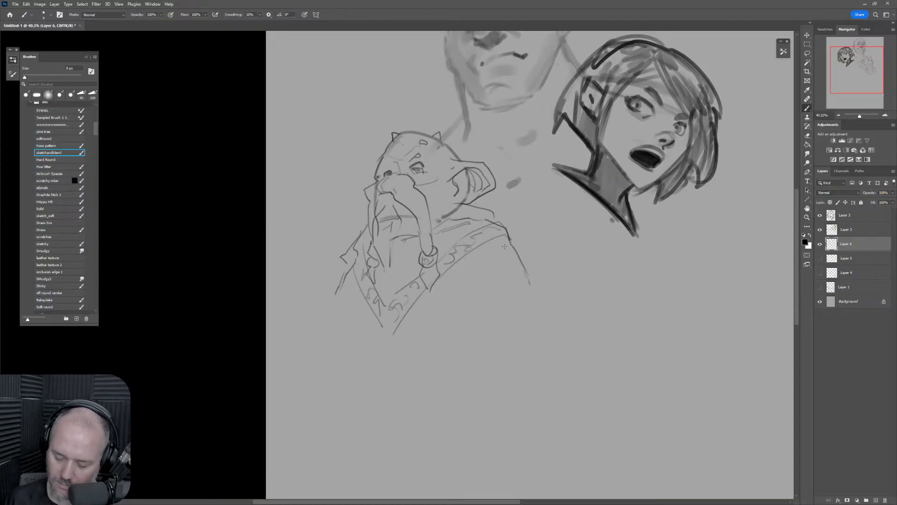
drag(504, 247, 516, 263)
mouse_move(335, 273)
mouse_down()
mouse_move(321, 302)
mouse_move(364, 318)
mouse_up()
mouse_move(451, 313)
mouse_down()
mouse_move(489, 281)
mouse_move(481, 282)
mouse_move(540, 288)
mouse_up()
mouse_move(453, 319)
mouse_down()
mouse_move(433, 323)
mouse_move(505, 284)
mouse_up()
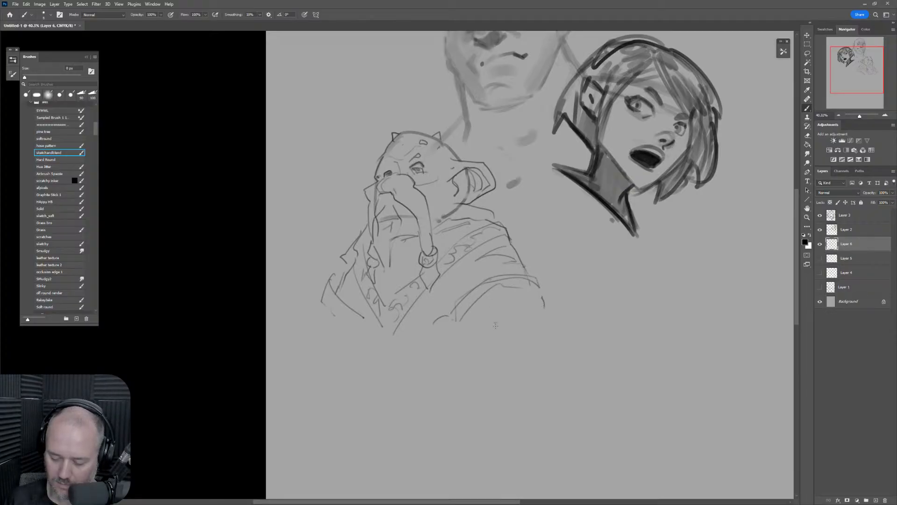
drag(317, 302, 333, 327)
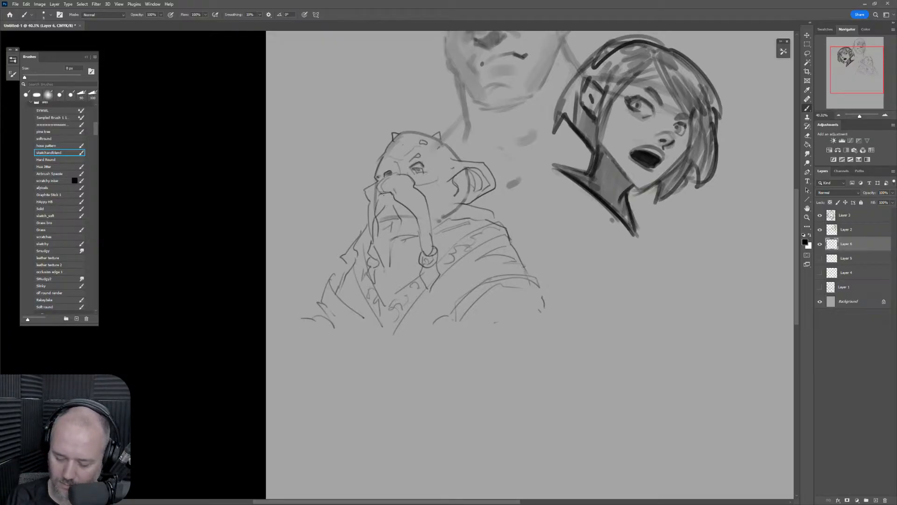
Trace a thick dark outline around the horned figure's head, ear and shoulders with a 20 px brush.
mouse_move(383, 153)
mouse_down()
mouse_move(362, 191)
mouse_move(369, 223)
mouse_move(299, 322)
mouse_up()
key(ctrl+z)
key(bracketleft)
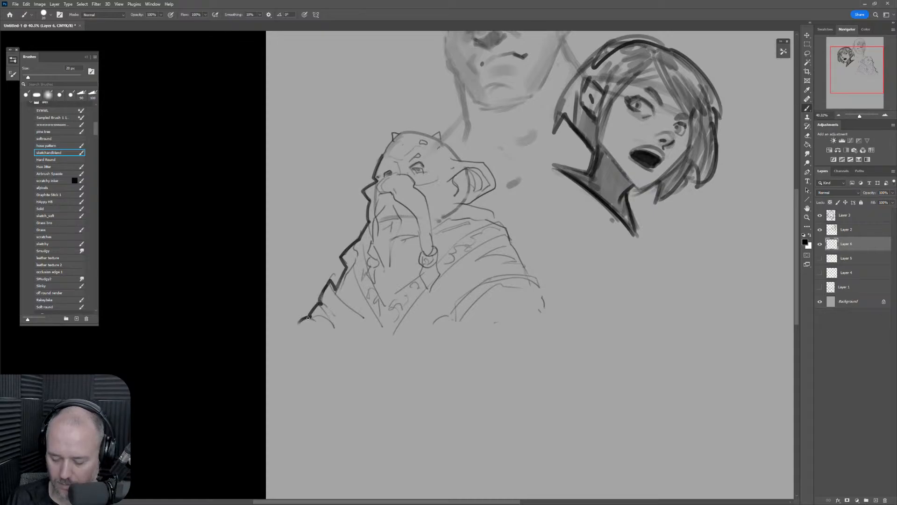
drag(379, 162, 388, 149)
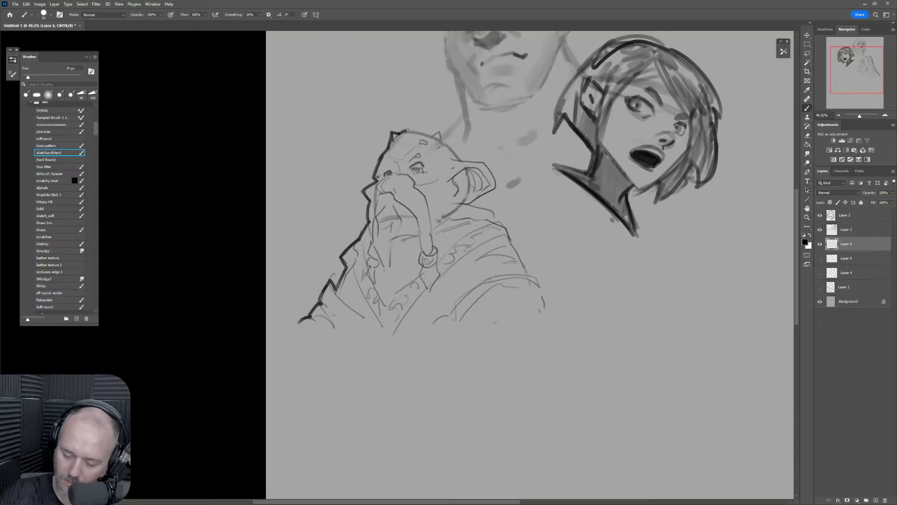
mouse_move(401, 131)
mouse_down()
mouse_move(439, 131)
mouse_move(462, 160)
mouse_move(487, 167)
mouse_move(497, 187)
mouse_move(467, 206)
mouse_move(492, 212)
mouse_move(510, 232)
mouse_move(544, 285)
mouse_move(544, 319)
mouse_up()
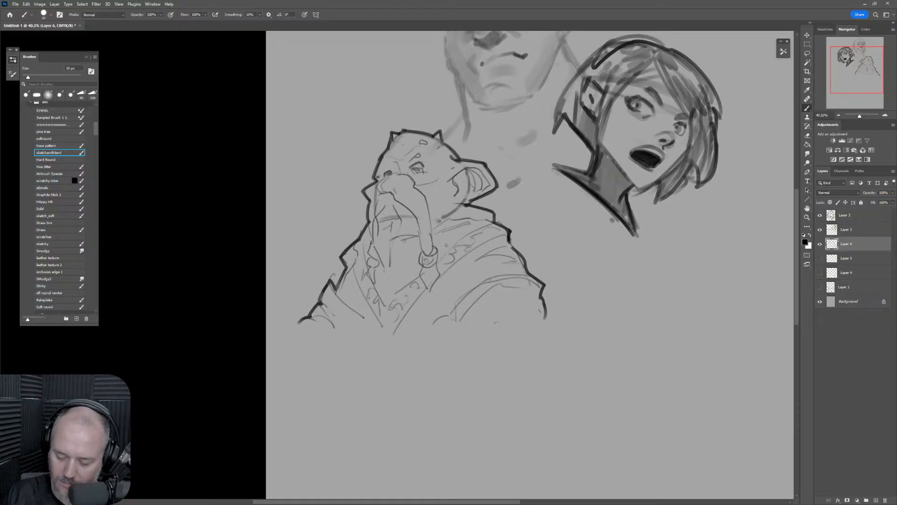
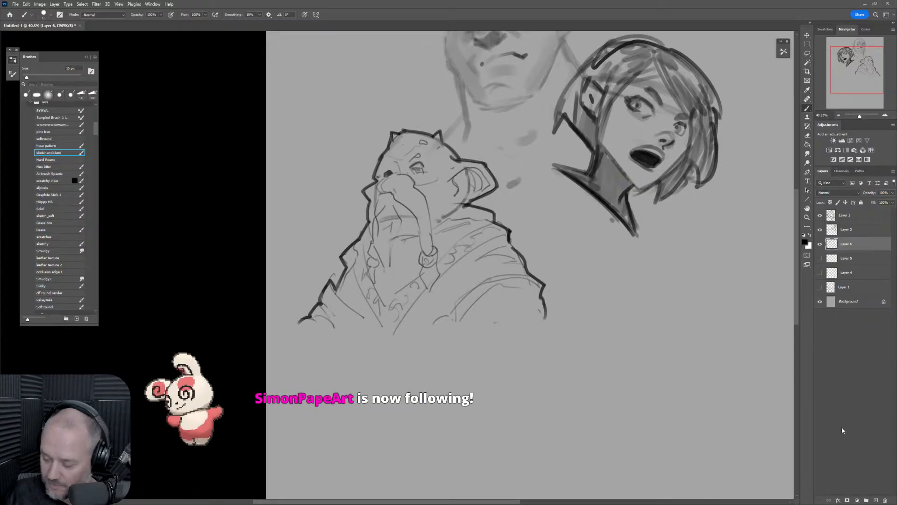
Add a layer beneath the horned figure's line art and start blocking in its silhouette with grey using a much larger brush.
click(863, 260)
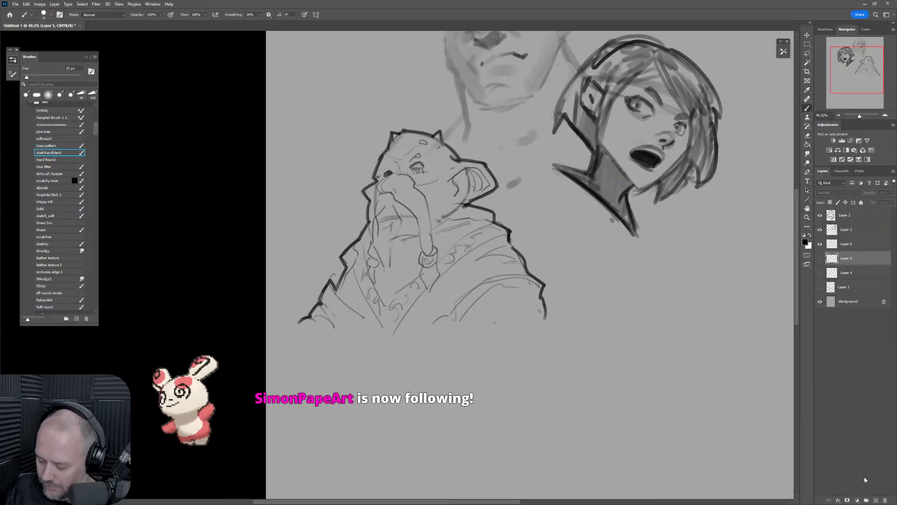
click(875, 500)
key(bracketright)
key(bracketright)
key(bracketright)
key(bracketright)
key(bracketright)
key(bracketright)
key(bracketright)
key(bracketright)
key(bracketright)
key(bracketright)
key(bracketright)
key(bracketright)
key(bracketright)
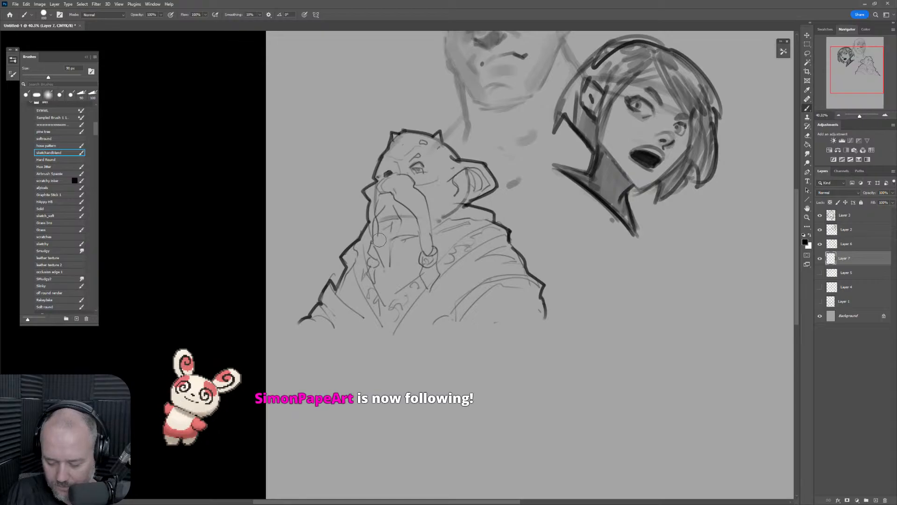
mouse_move(386, 225)
mouse_down()
mouse_move(402, 281)
mouse_move(421, 293)
mouse_up()
alt+click(406, 251)
mouse_move(386, 242)
mouse_down()
mouse_move(394, 279)
mouse_move(371, 299)
mouse_move(355, 294)
mouse_move(320, 317)
mouse_move(331, 294)
mouse_move(345, 299)
mouse_move(351, 256)
mouse_move(387, 211)
mouse_move(382, 229)
mouse_move(373, 195)
mouse_move(405, 138)
mouse_move(434, 143)
mouse_move(438, 169)
mouse_move(451, 172)
mouse_move(444, 157)
mouse_move(469, 183)
mouse_move(464, 170)
mouse_move(483, 179)
mouse_move(468, 166)
mouse_move(486, 184)
mouse_move(454, 203)
mouse_move(465, 218)
mouse_move(487, 219)
mouse_move(488, 242)
mouse_move(488, 234)
mouse_move(503, 239)
mouse_move(536, 316)
mouse_up()
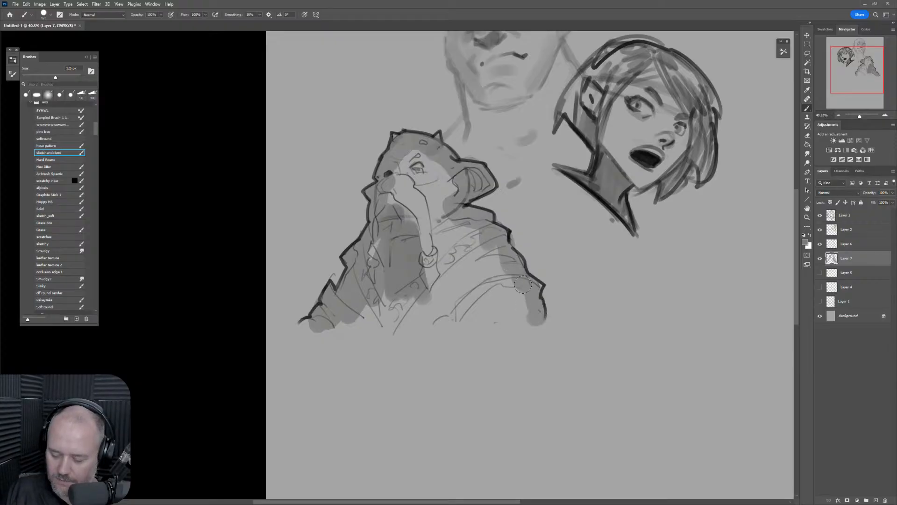
Enlarge the brush up to 200 px and fill the rest of the horned figure's silhouette with flat grey.
key(bracketright)
key(bracketright)
drag(342, 319, 475, 307)
mouse_move(366, 301)
mouse_down()
mouse_move(402, 185)
mouse_move(413, 228)
mouse_move(435, 195)
mouse_move(440, 309)
mouse_move(447, 223)
mouse_move(479, 319)
mouse_move(489, 257)
mouse_move(527, 314)
mouse_up()
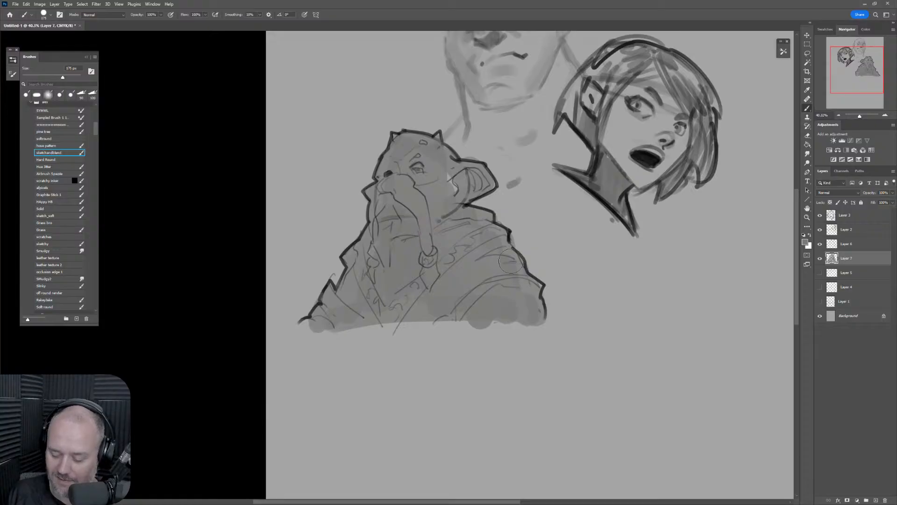
key(bracketright)
drag(348, 321, 525, 315)
Select the three line-art layers above the grey fill and set their blend mode to Multiply.
mouse_move(449, 184)
mouse_down()
mouse_move(442, 204)
mouse_move(481, 286)
mouse_up()
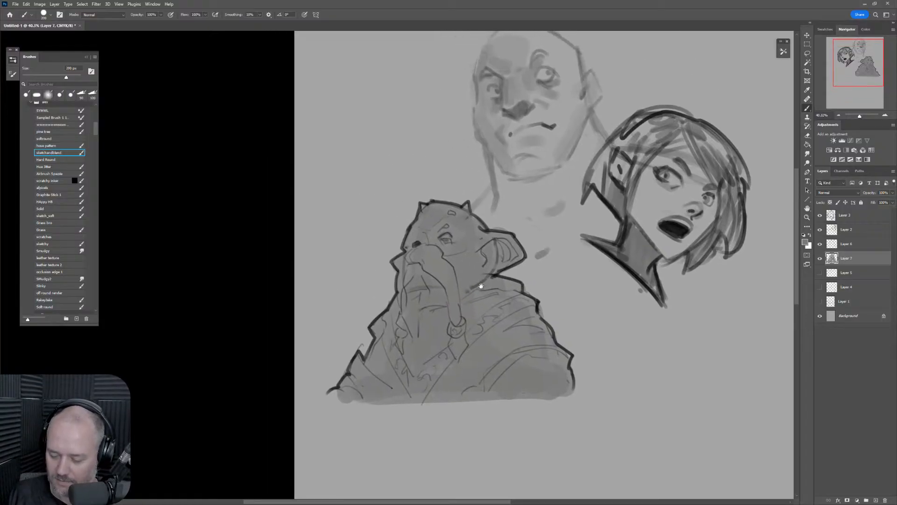
click(853, 273)
click(862, 243)
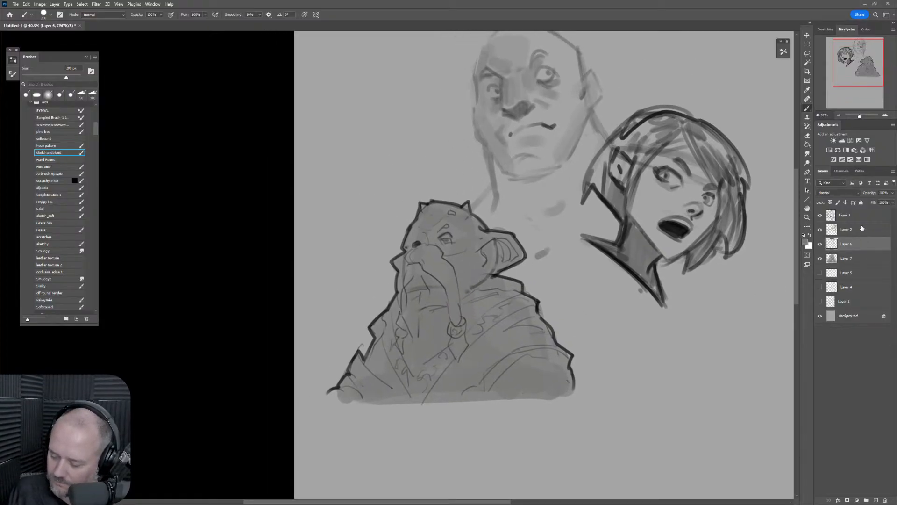
shift+click(857, 216)
click(838, 193)
click(836, 218)
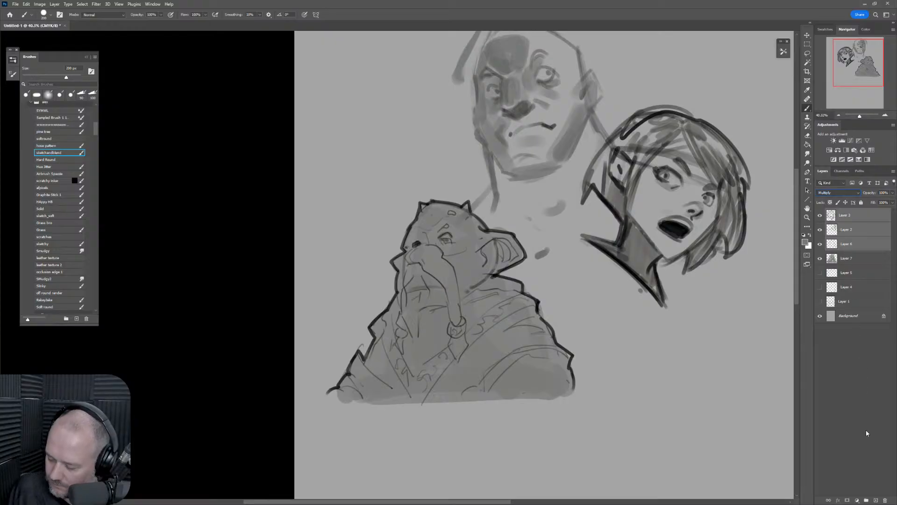
Add a new layer above Layer 7 and fill the bald man's head, neck and chest with grey at 200 px.
click(864, 259)
click(875, 499)
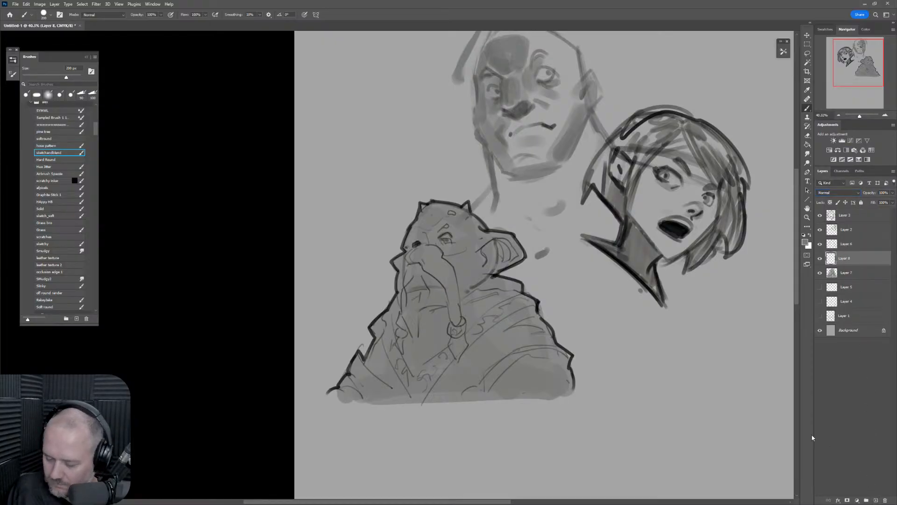
drag(565, 299, 508, 321)
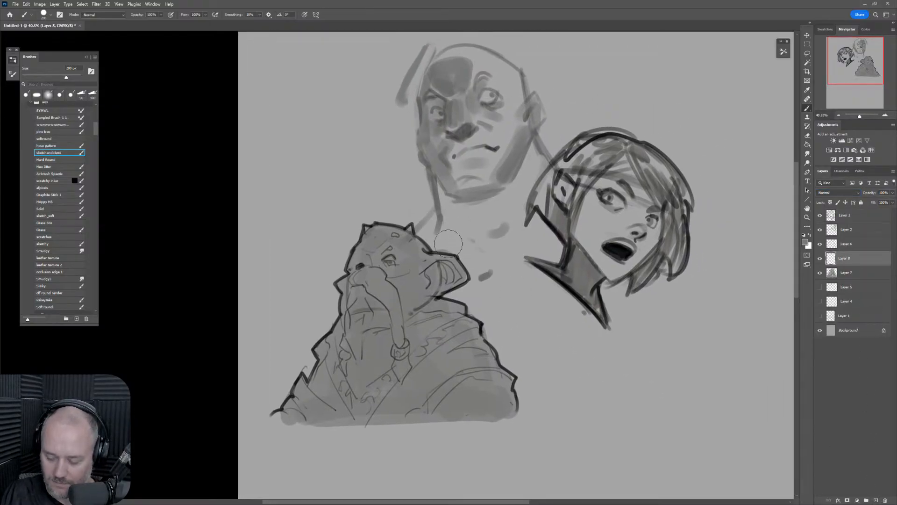
mouse_move(441, 238)
mouse_down()
mouse_move(435, 255)
mouse_move(460, 196)
mouse_move(450, 149)
mouse_move(426, 154)
mouse_move(432, 98)
mouse_move(446, 59)
mouse_move(471, 60)
mouse_move(503, 78)
mouse_move(530, 135)
mouse_move(534, 102)
mouse_move(503, 80)
mouse_move(472, 208)
mouse_move(514, 196)
mouse_move(542, 224)
mouse_move(509, 164)
mouse_move(516, 206)
mouse_move(560, 238)
mouse_move(493, 207)
mouse_move(460, 303)
mouse_move(456, 353)
mouse_up()
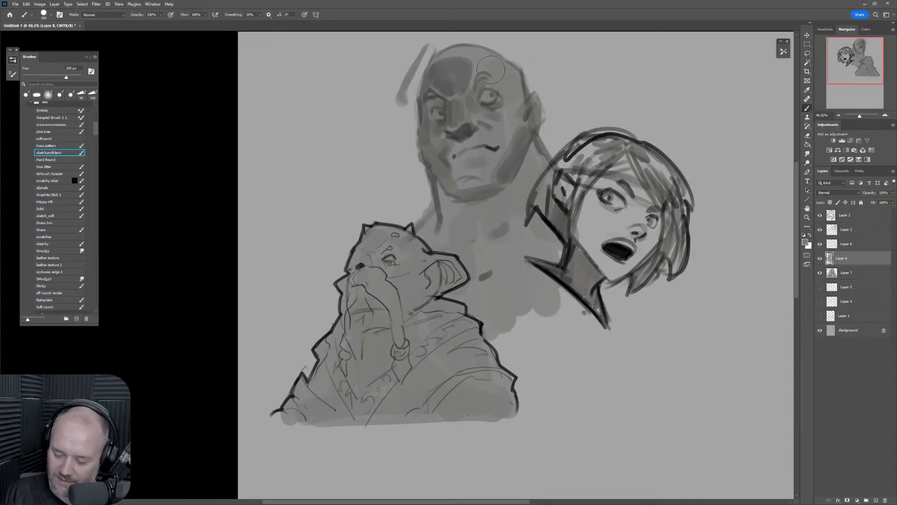
Fill the bob-haired woman's head with grey and extend the bald man's torso fill down beneath her neck.
mouse_move(591, 154)
mouse_down()
mouse_move(645, 166)
mouse_move(672, 246)
mouse_move(678, 204)
mouse_move(665, 211)
mouse_move(676, 262)
mouse_up()
key(bracketleft)
key(bracketleft)
mouse_move(673, 204)
mouse_down()
mouse_move(646, 264)
mouse_move(630, 264)
mouse_move(642, 230)
mouse_move(586, 285)
mouse_move(597, 310)
mouse_move(586, 307)
mouse_move(543, 260)
mouse_move(572, 245)
mouse_move(577, 276)
mouse_move(648, 191)
mouse_move(611, 261)
mouse_move(591, 205)
mouse_move(589, 163)
mouse_move(527, 229)
mouse_move(586, 148)
mouse_move(604, 165)
mouse_up()
key(bracketright)
mouse_move(489, 318)
mouse_down()
mouse_move(509, 375)
mouse_move(576, 251)
mouse_move(575, 327)
mouse_up()
key(bracketright)
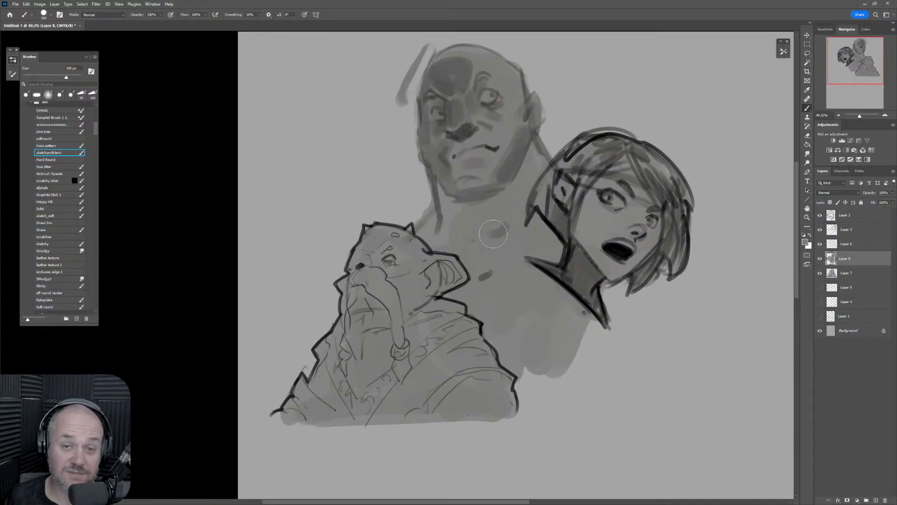
Identify the bald man's line-art layer, select Layer 2 and erase the stray stroke beside his head.
click(819, 217)
click(819, 216)
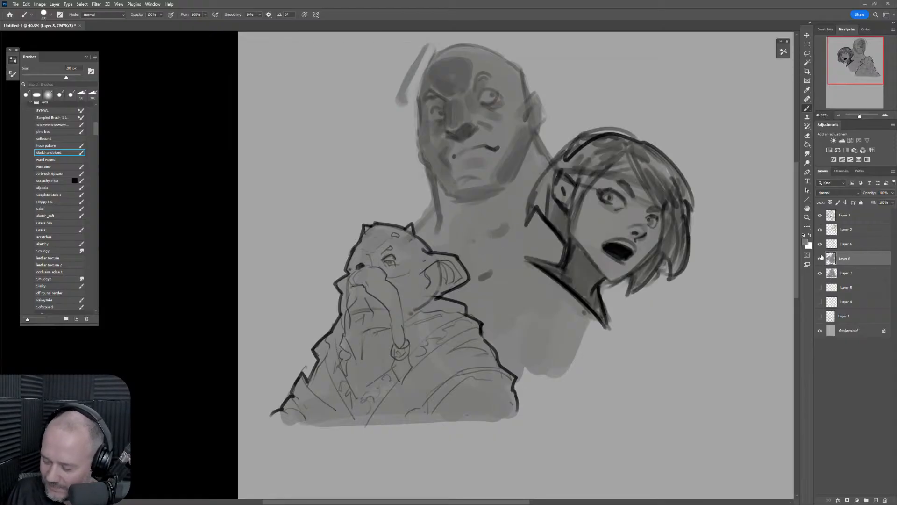
click(819, 230)
click(819, 230)
click(861, 231)
key(e)
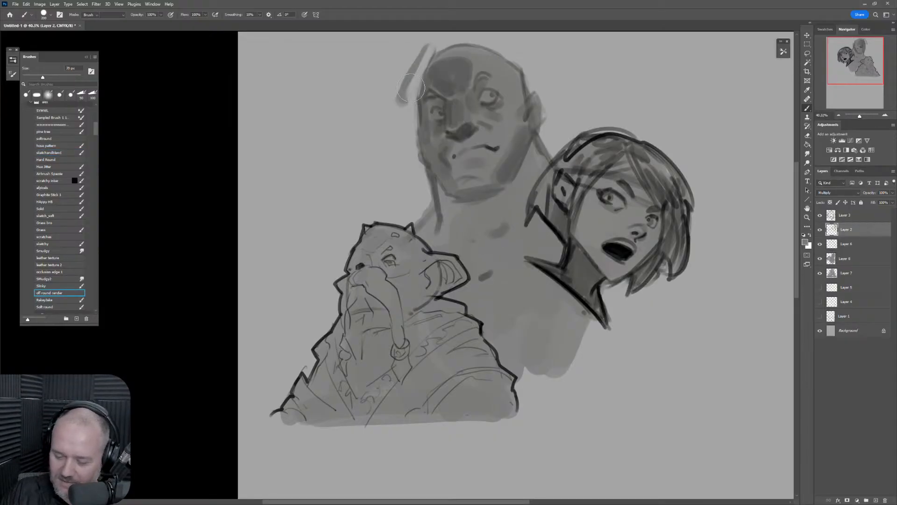
key(bracketright)
drag(394, 115, 430, 45)
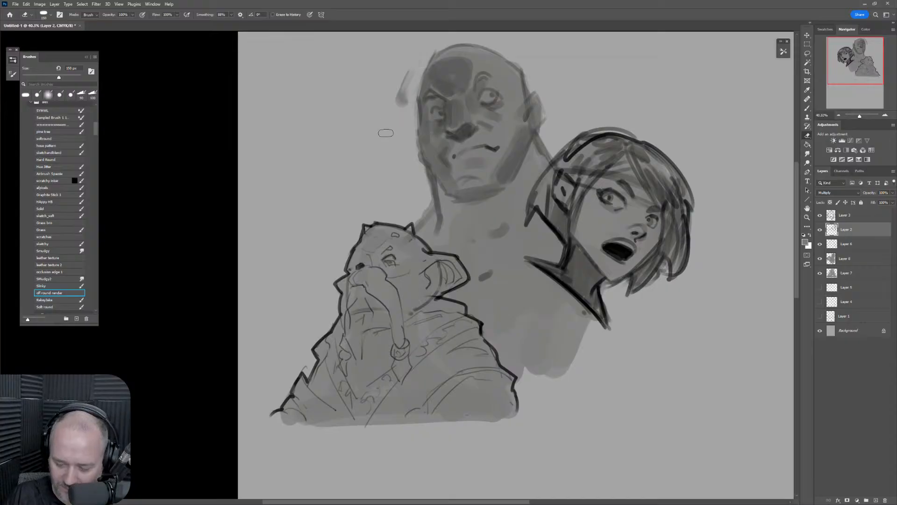
key(bracketright)
drag(386, 132, 419, 51)
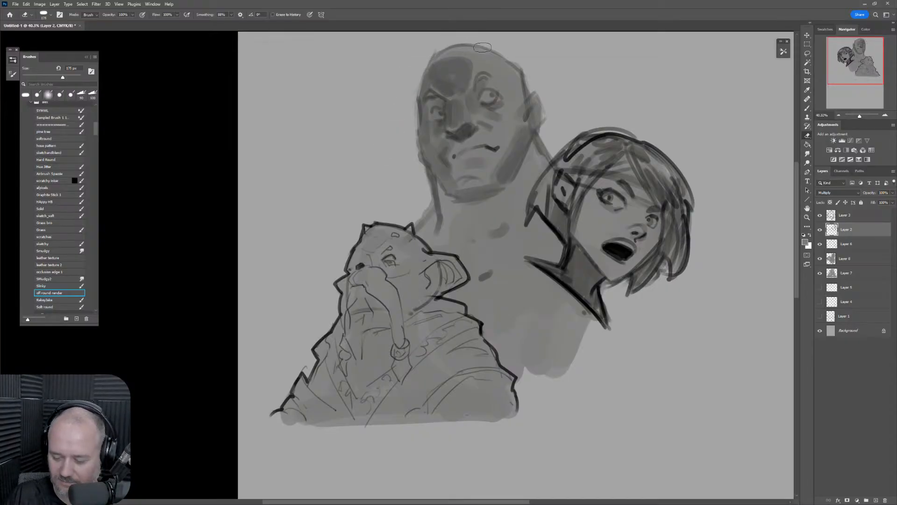
Greatly enlarge the eraser and fade back the bald man's line art on Layer 2.
key(bracketright)
key(bracketright)
key(bracketright)
key(bracketright)
key(bracketright)
key(bracketright)
key(bracketright)
key(bracketright)
drag(486, 246, 517, 246)
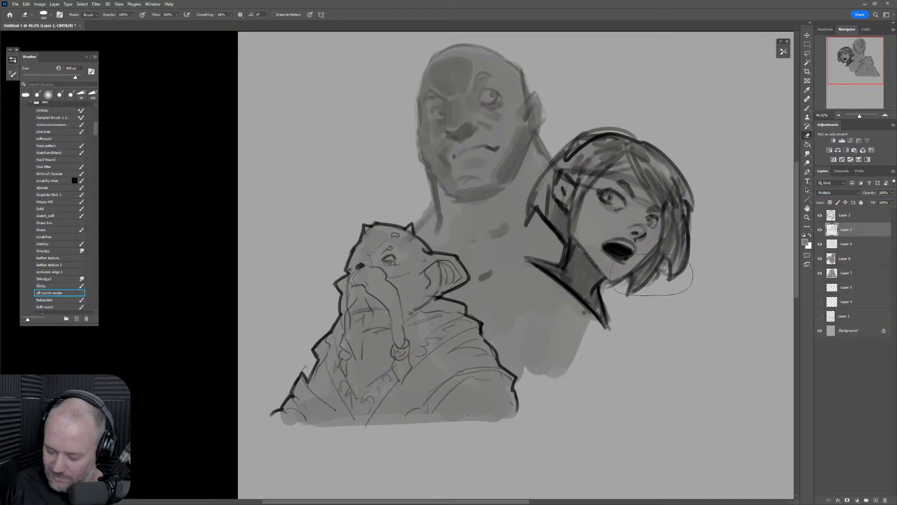
Add a new layer above Layer 8 and make white the foreground colour.
click(867, 263)
click(875, 499)
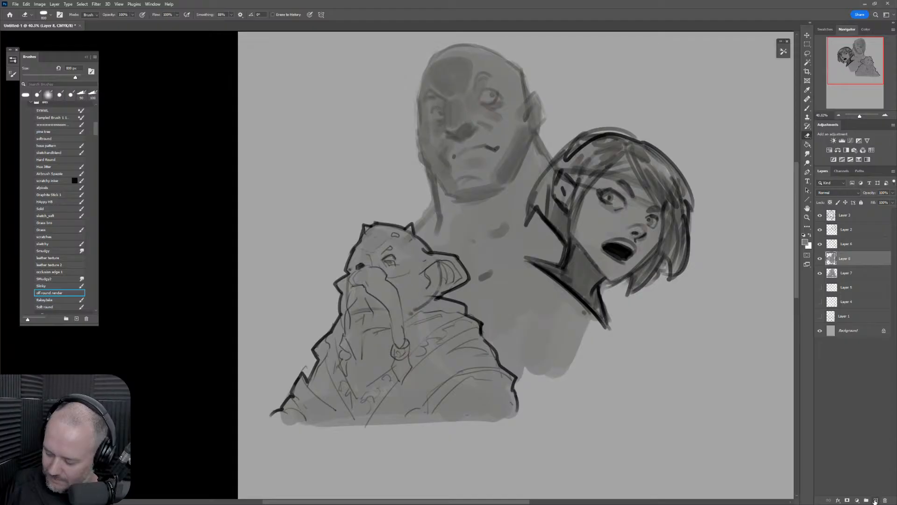
click(809, 236)
Reduce the brush to about 40 px and paint a white highlight over the bald man's forehead and temple, around his eye.
key(z)
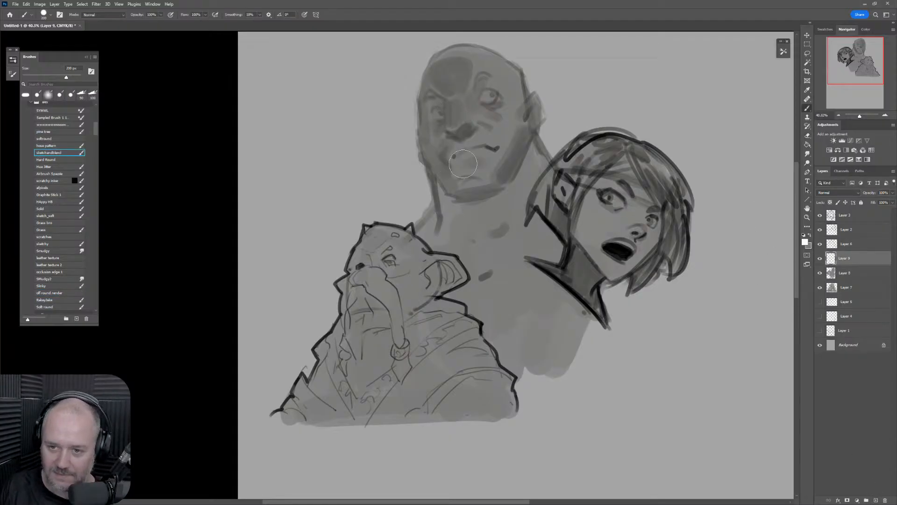
click(457, 229)
mouse_move(480, 270)
mouse_down()
mouse_move(535, 218)
mouse_move(594, 191)
mouse_up()
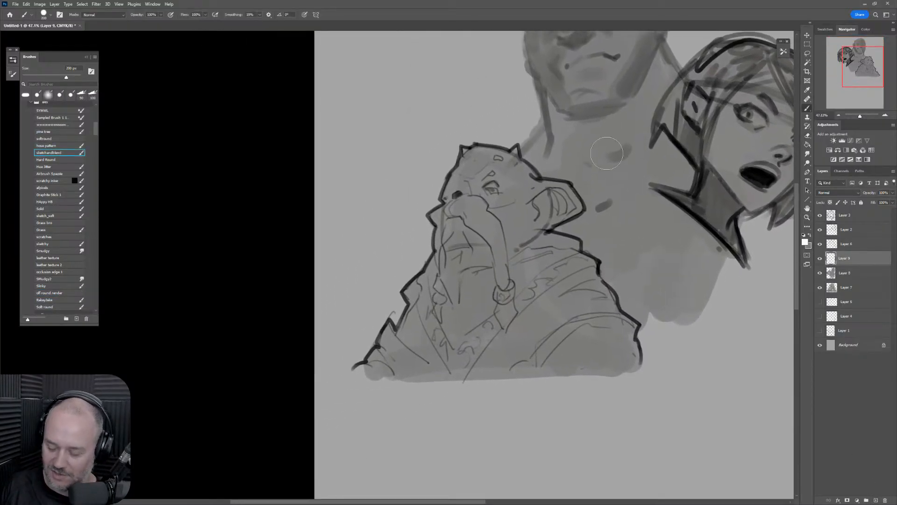
drag(619, 70, 587, 200)
key(bracketleft)
key(bracketleft)
key(bracketleft)
key(bracketleft)
key(bracketleft)
key(bracketleft)
key(bracketleft)
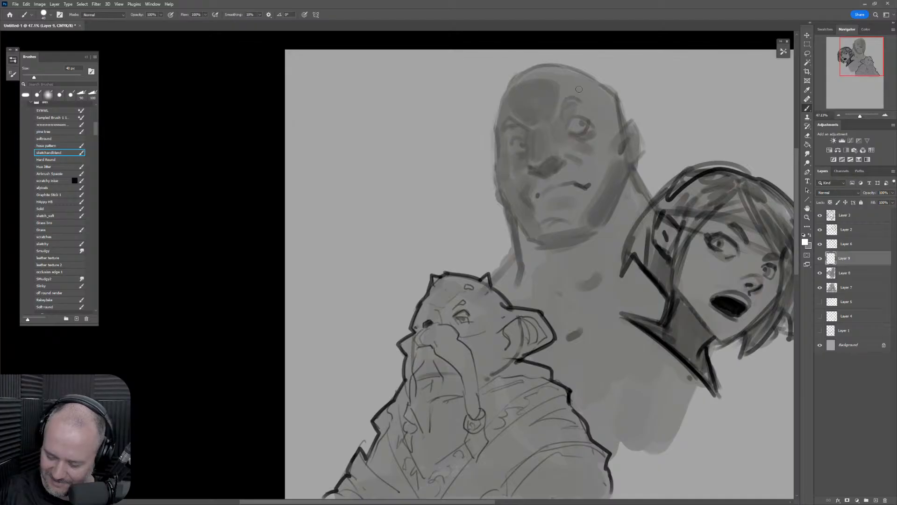
mouse_move(576, 76)
mouse_down()
mouse_move(572, 98)
mouse_move(604, 117)
mouse_move(605, 137)
mouse_move(590, 141)
mouse_move(603, 152)
mouse_move(619, 125)
mouse_up()
key(bracketright)
mouse_move(583, 93)
mouse_down()
mouse_move(606, 131)
mouse_move(598, 147)
mouse_move(596, 104)
mouse_move(610, 121)
mouse_move(581, 80)
mouse_move(609, 101)
mouse_move(602, 95)
mouse_move(601, 112)
mouse_move(598, 98)
mouse_move(610, 121)
mouse_move(591, 97)
mouse_move(606, 131)
mouse_move(585, 95)
mouse_move(605, 128)
mouse_move(599, 134)
mouse_move(608, 128)
mouse_move(601, 133)
mouse_move(589, 105)
mouse_move(601, 129)
mouse_move(584, 145)
mouse_move(594, 150)
mouse_move(613, 137)
mouse_move(606, 145)
mouse_move(612, 140)
mouse_up()
Shrink the eraser and trim the white highlight around the bald man's eye, brow and cheekbone.
key(bracketleft)
key(bracketleft)
key(bracketleft)
key(e)
key(bracketleft)
key(bracketleft)
key(bracketleft)
key(bracketleft)
key(bracketleft)
key(bracketleft)
key(bracketleft)
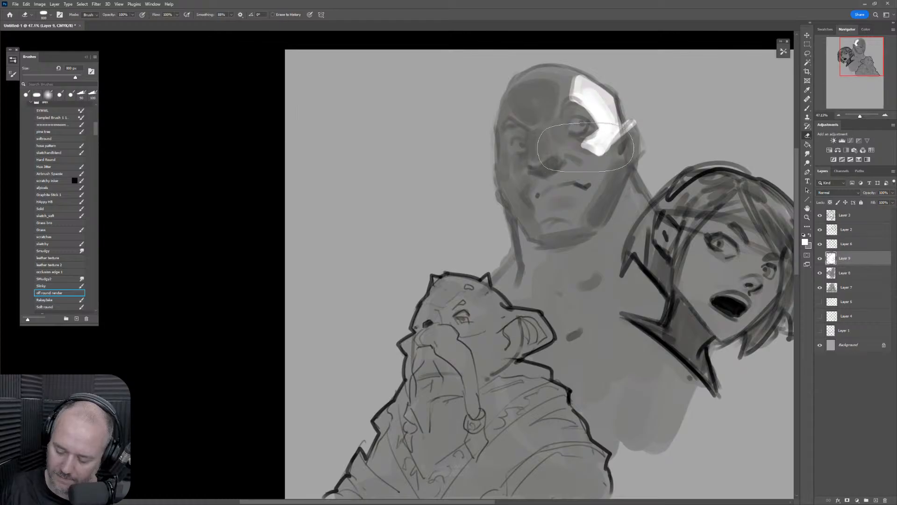
drag(602, 163, 584, 151)
drag(581, 108, 570, 102)
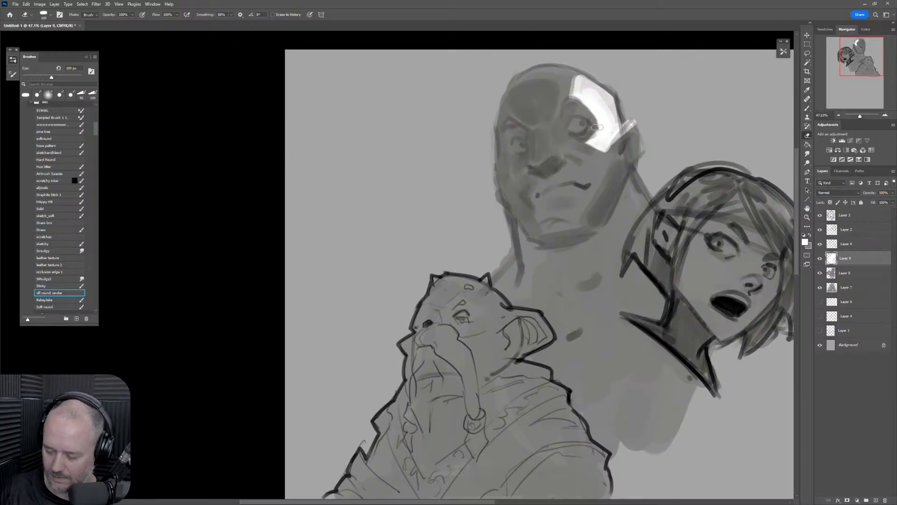
Paint a thin white rim along the edge of the bald man's ear with a 25 px brush.
key(b)
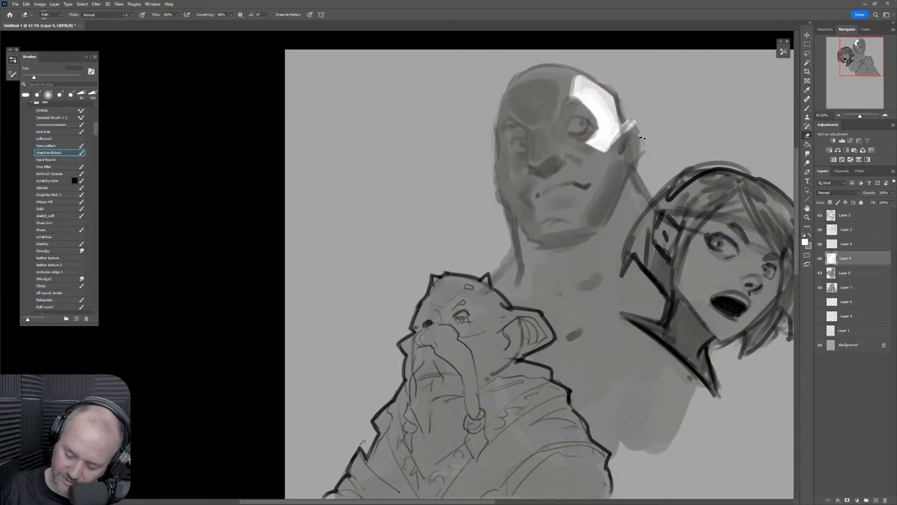
mouse_move(626, 125)
mouse_down()
mouse_move(634, 119)
mouse_move(641, 154)
mouse_up()
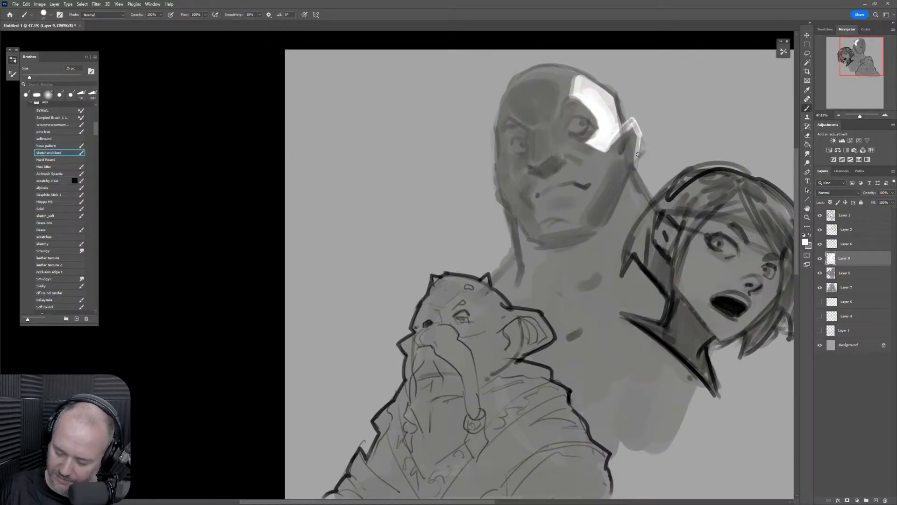
Enlarge the eraser to 250 px and soften the white highlight on the bald man's forehead and temple.
key(e)
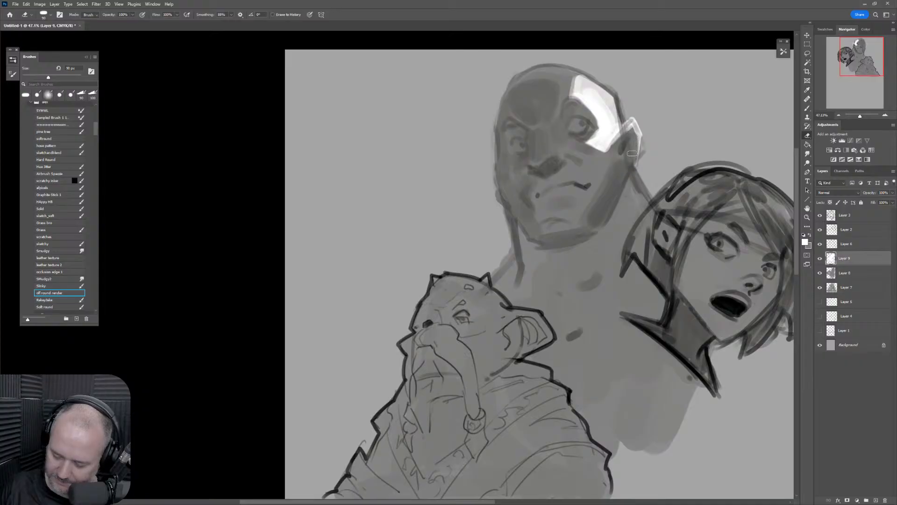
key(bracketright)
key(bracketright)
key(bracketright)
key(bracketright)
key(bracketright)
key(bracketright)
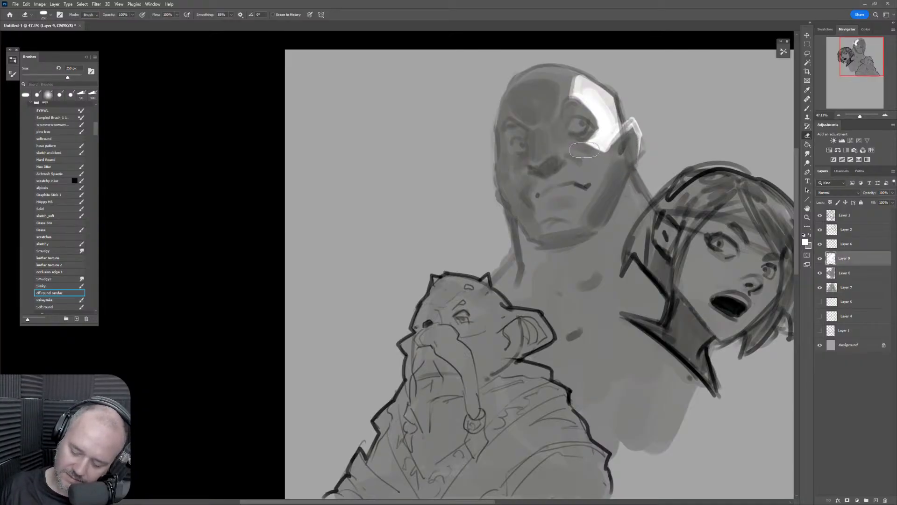
drag(581, 77, 614, 135)
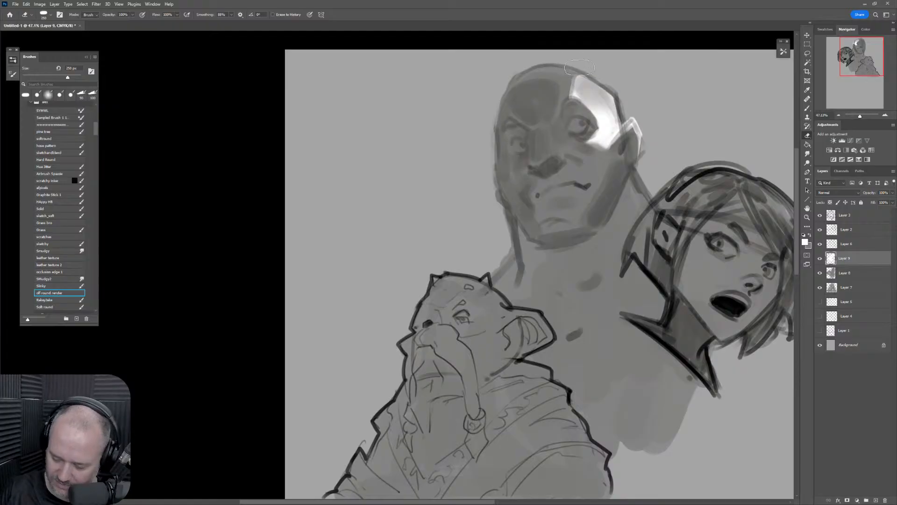
Sharpen the upper edge of the forehead highlight with a white 25 px brush stroke.
key(bracketleft)
key(bracketleft)
key(bracketleft)
key(bracketleft)
key(bracketleft)
key(bracketleft)
key(bracketleft)
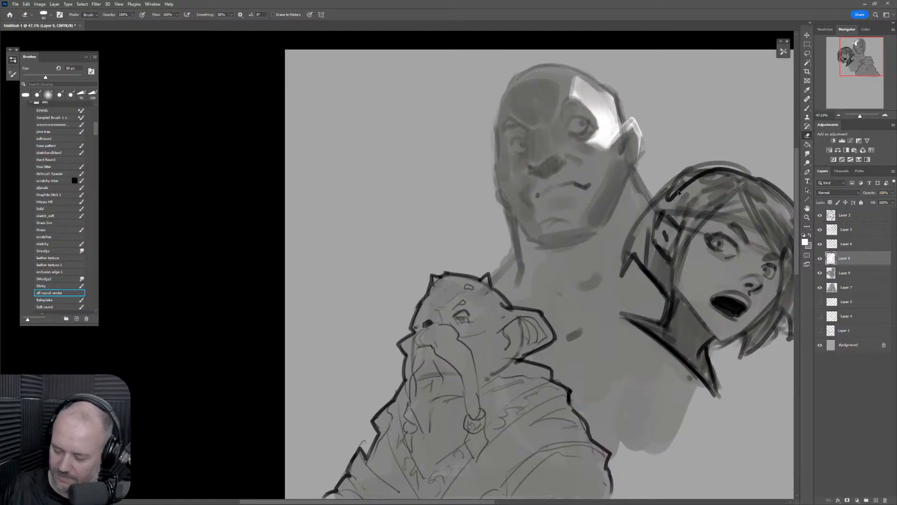
key(b)
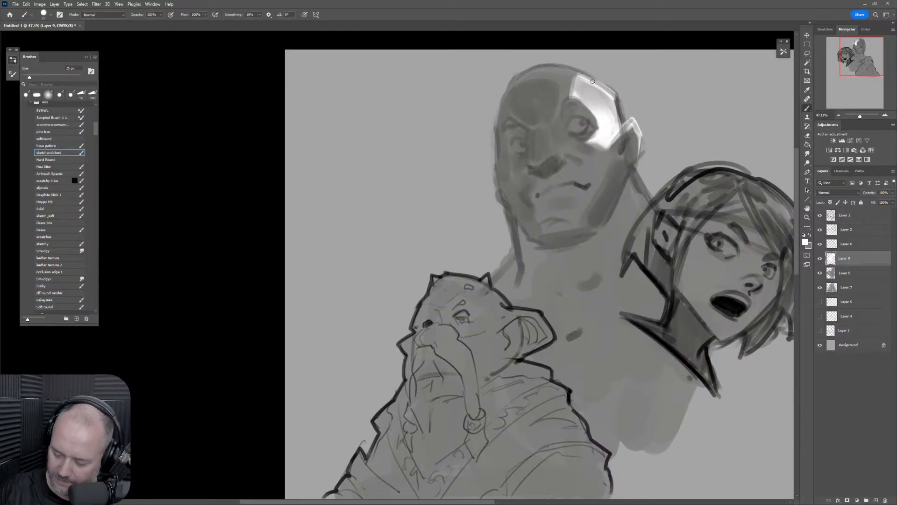
mouse_move(593, 81)
mouse_down()
mouse_move(623, 125)
mouse_move(602, 88)
mouse_move(620, 124)
mouse_move(577, 92)
mouse_up()
Paint a white rim light along the bald man's skull and brow on the side opposite the ear, using about 25 px.
key(z)
mouse_move(673, 241)
mouse_down()
mouse_move(622, 293)
mouse_move(666, 279)
mouse_move(623, 243)
mouse_up()
key(b)
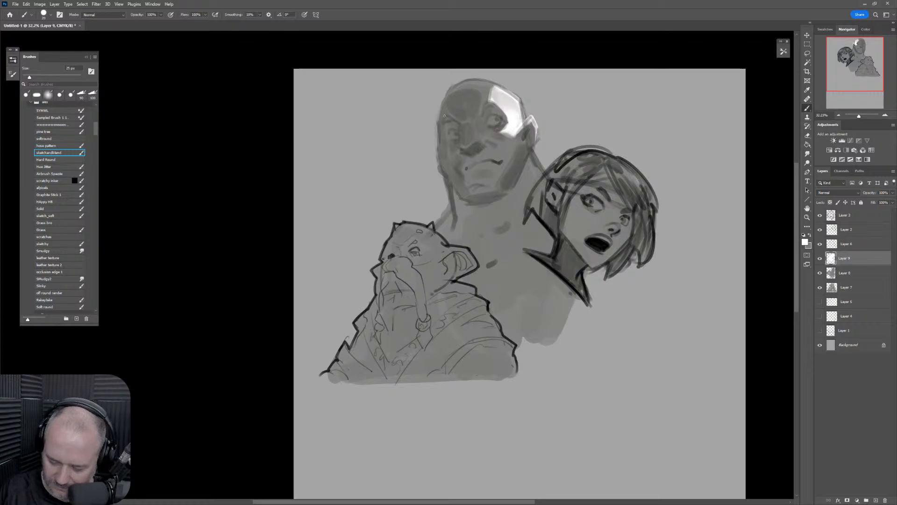
key(bracketright)
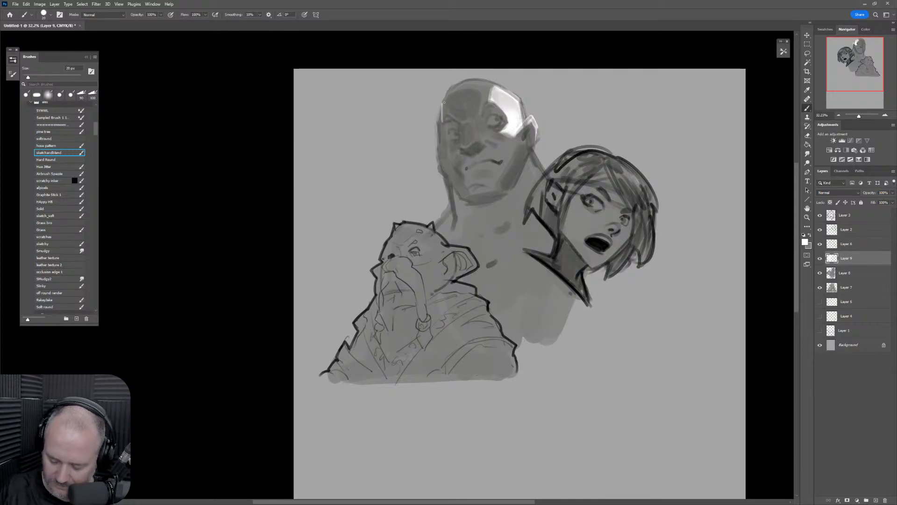
key(bracketright)
mouse_move(441, 121)
mouse_down()
mouse_move(444, 101)
mouse_move(442, 137)
mouse_up()
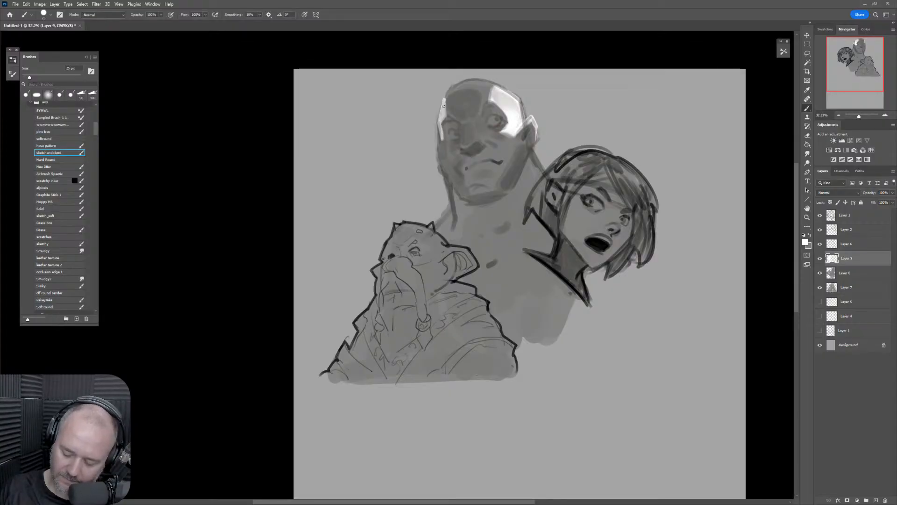
drag(445, 98, 451, 88)
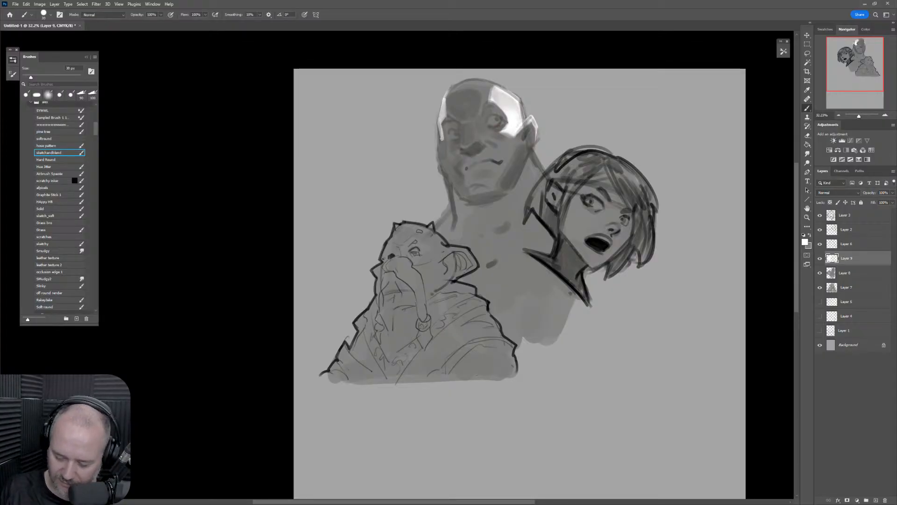
drag(441, 139, 439, 149)
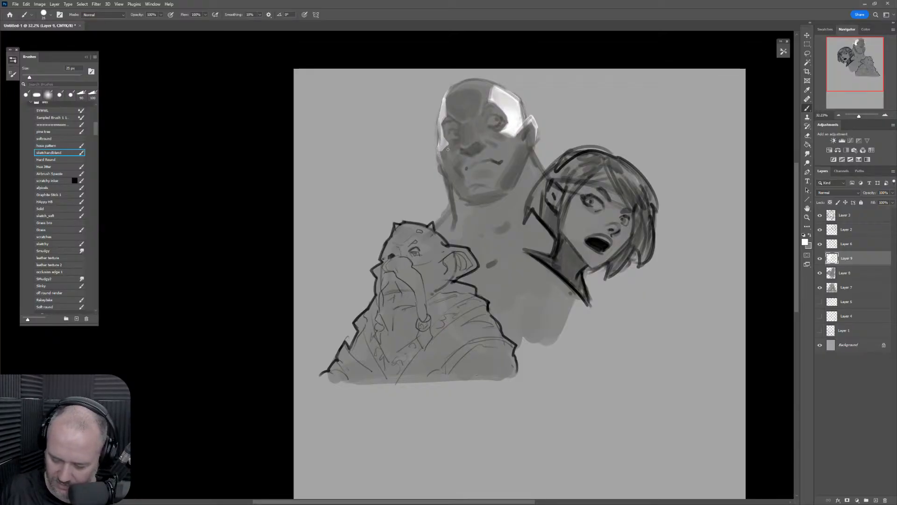
key(e)
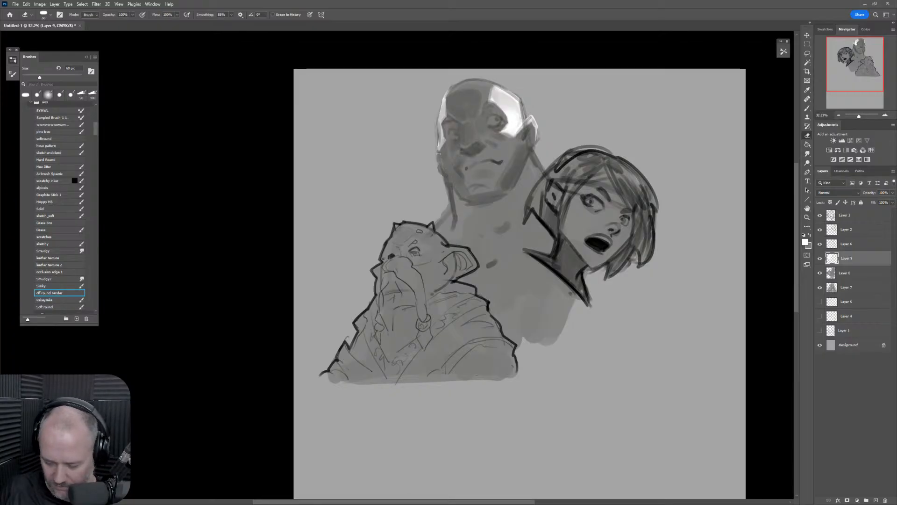
key(b)
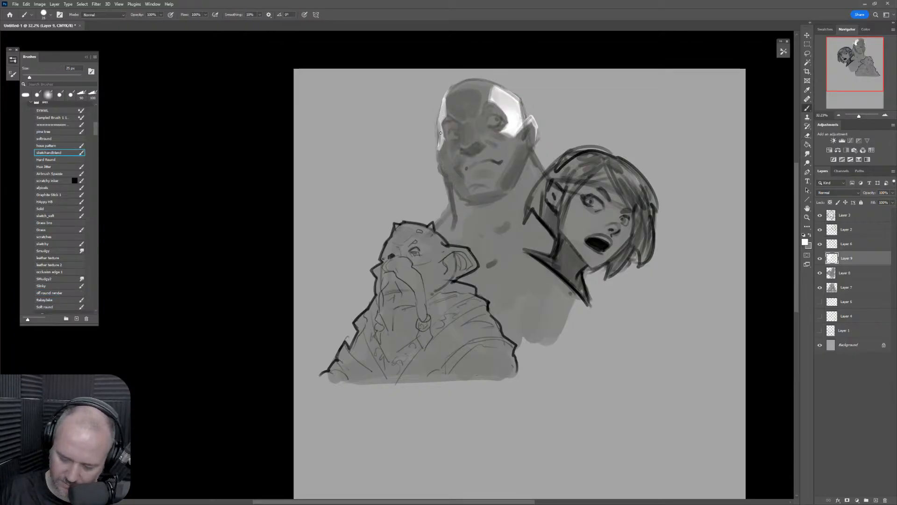
mouse_move(439, 124)
mouse_down()
mouse_move(439, 148)
mouse_move(447, 91)
mouse_up()
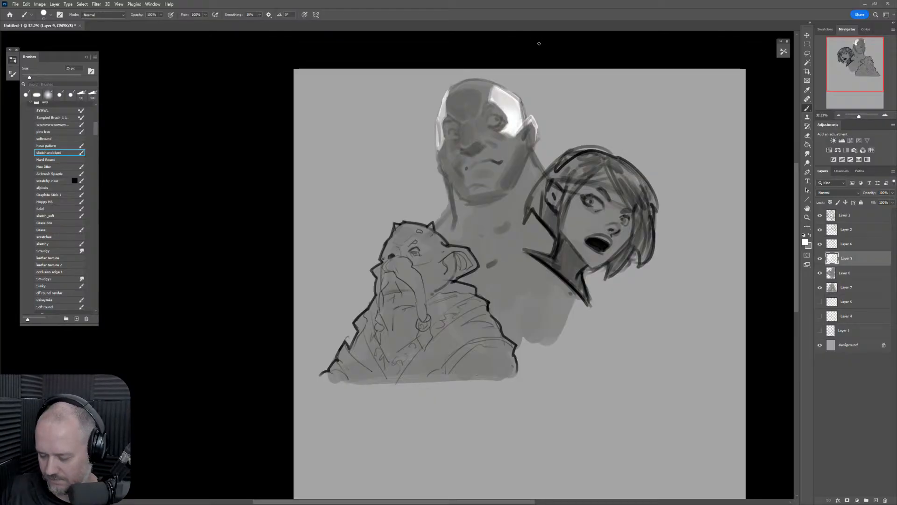
Paint white highlights down the bald man's cheek and jaw, along the edge of his neck and beside his nose.
drag(438, 151, 465, 201)
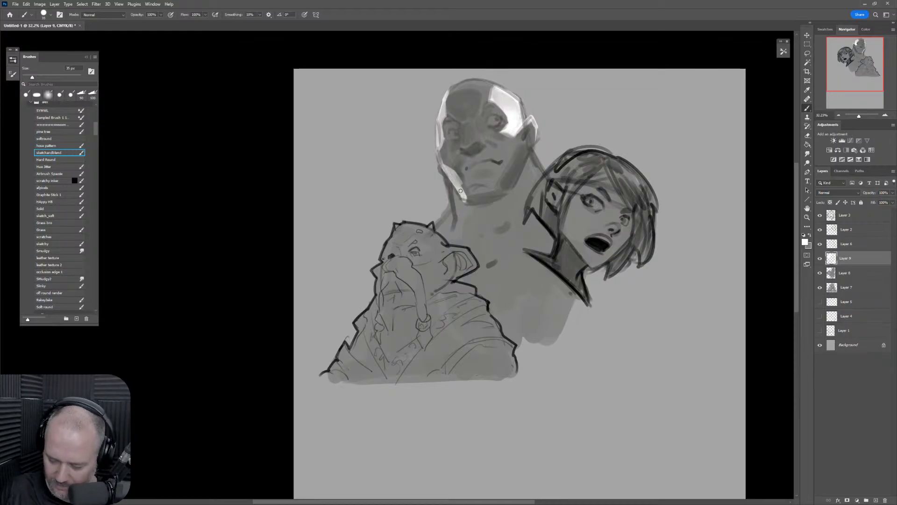
drag(438, 153, 457, 208)
drag(447, 178, 452, 196)
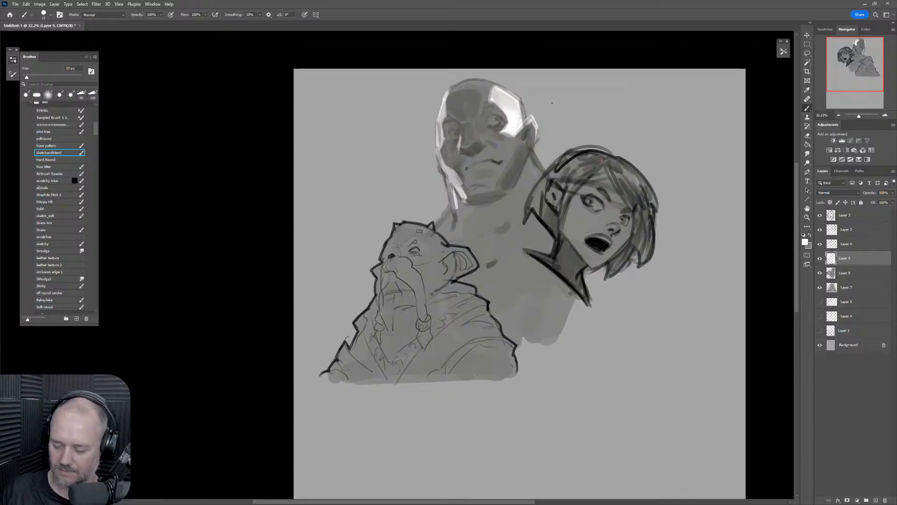
Flip the canvas view horizontally to check the overall lighting, and flip it back.
scroll(551, 102, down, 2)
key(h)
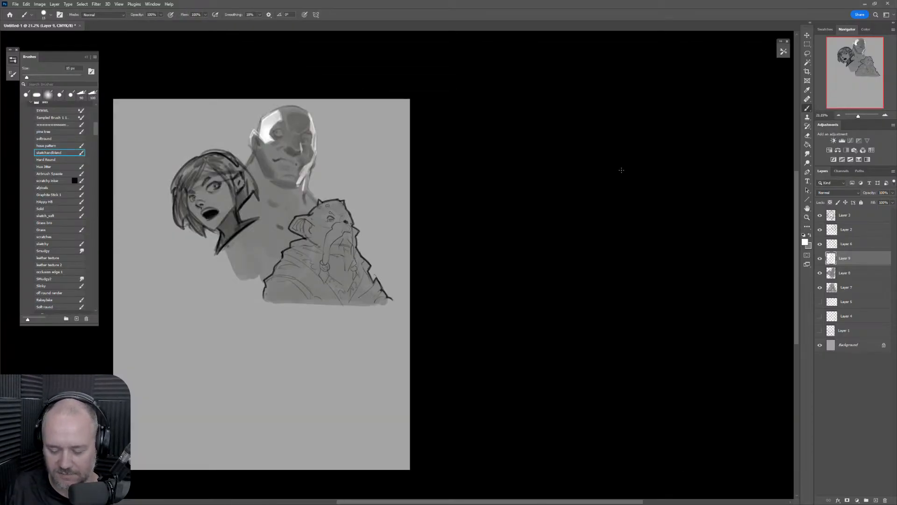
key(h)
scroll(445, 177, up, 3)
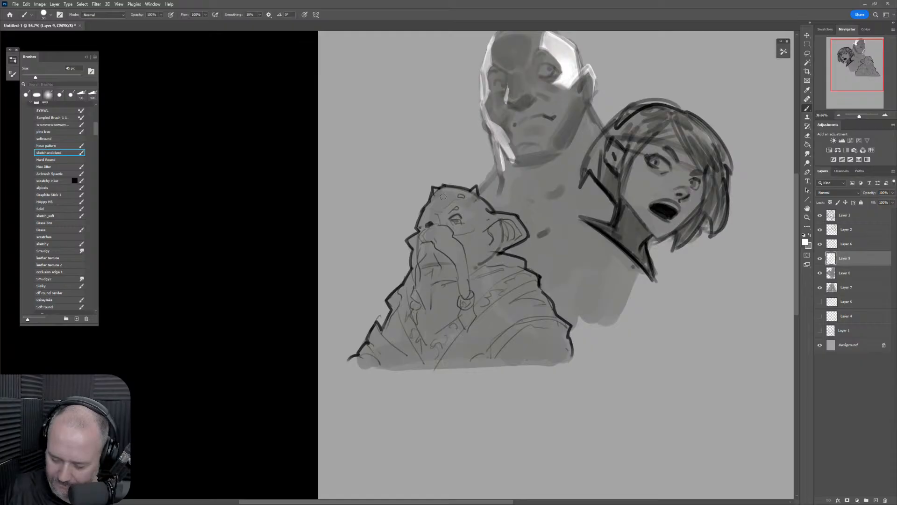
Paint white highlights along the bearded dwarf's forehead and on the tip of his nose with a brush of about 40 px.
key(bracketright)
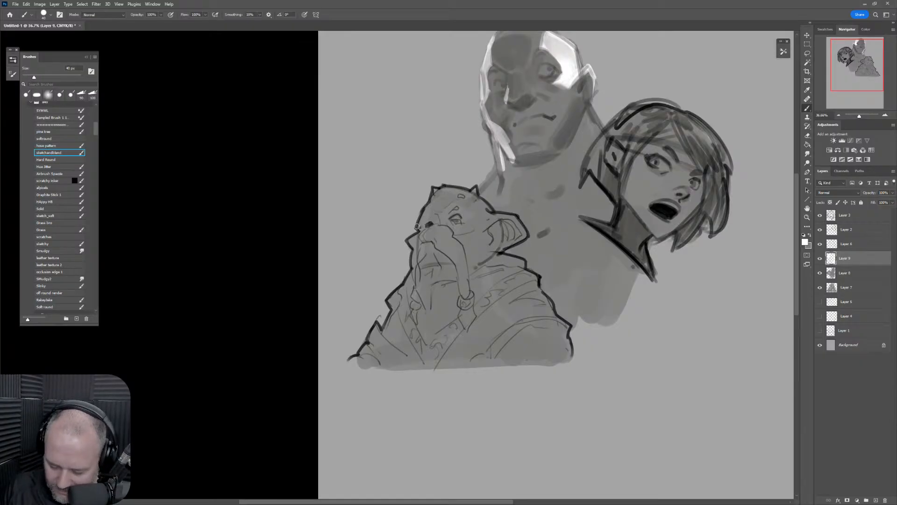
key(bracketleft)
mouse_move(417, 226)
mouse_down()
mouse_move(454, 187)
mouse_move(426, 210)
mouse_move(446, 187)
mouse_move(432, 203)
mouse_move(436, 190)
mouse_move(474, 198)
mouse_up()
key(bracketright)
key(bracketright)
key(bracketright)
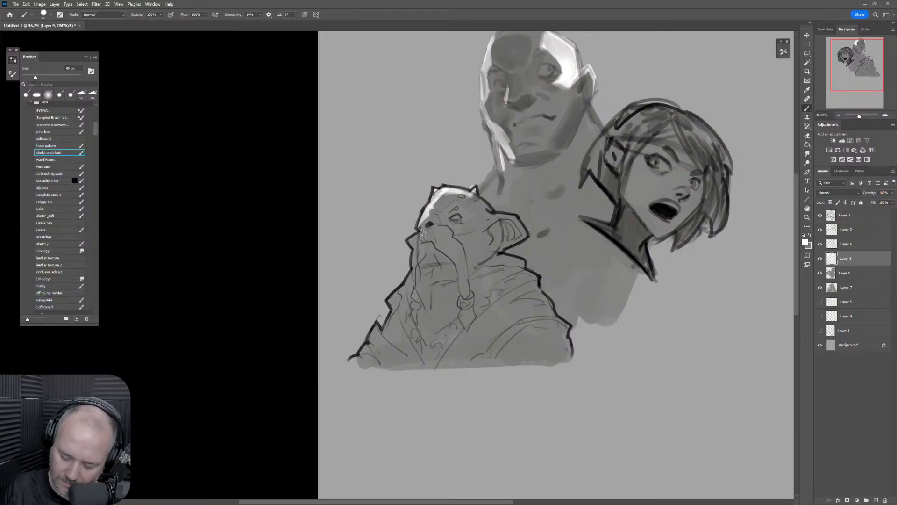
drag(426, 230, 414, 239)
key(e)
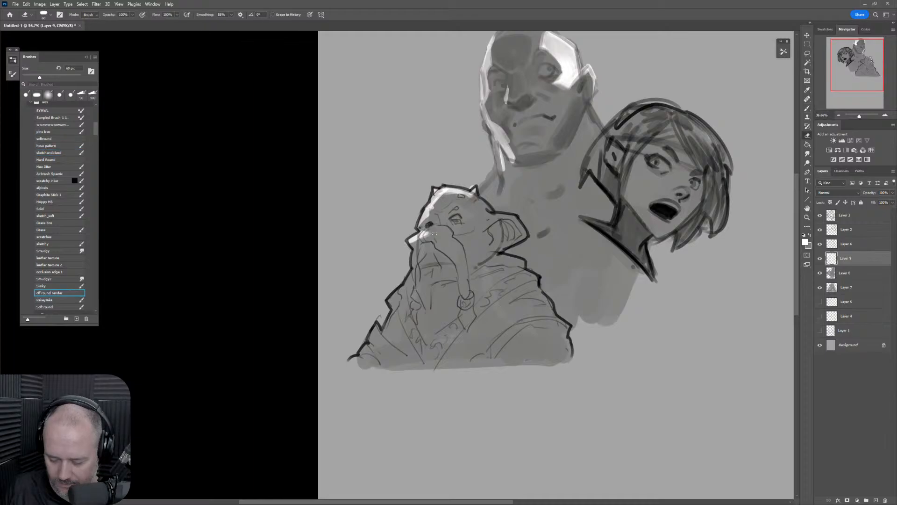
key(b)
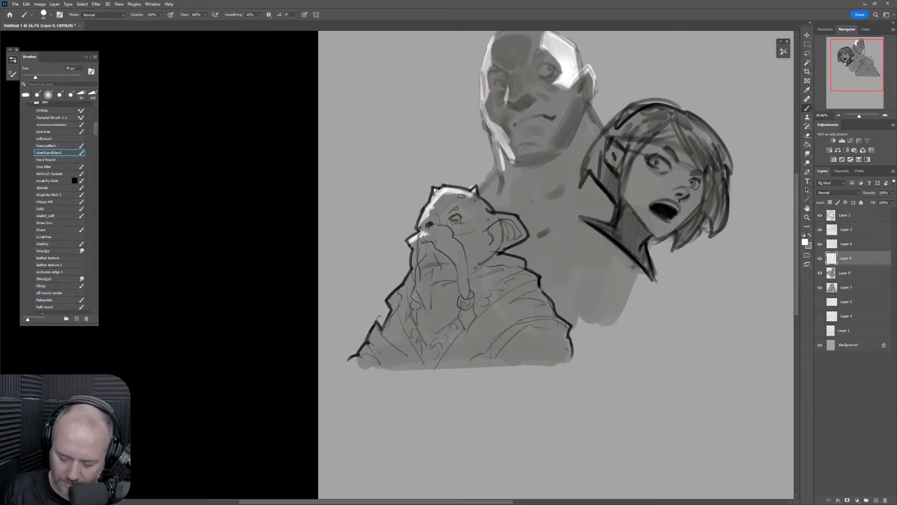
Add a white rim light down the dwarf's beard and front shoulder, softening its inner edge with a large eraser.
mouse_move(414, 252)
mouse_down()
mouse_move(401, 292)
mouse_move(412, 285)
mouse_move(411, 275)
mouse_move(389, 304)
mouse_move(398, 306)
mouse_move(400, 291)
mouse_move(404, 317)
mouse_move(411, 296)
mouse_move(400, 320)
mouse_move(393, 307)
mouse_move(395, 335)
mouse_move(430, 283)
mouse_up()
key(bracketright)
key(bracketright)
key(bracketright)
key(e)
key(bracketright)
key(bracketright)
key(bracketright)
key(bracketright)
key(bracketright)
key(bracketright)
key(bracketright)
key(bracketright)
key(bracketright)
key(bracketright)
mouse_move(396, 323)
mouse_down()
mouse_move(438, 278)
mouse_move(428, 292)
mouse_move(449, 283)
mouse_move(431, 249)
mouse_move(413, 305)
mouse_move(421, 283)
mouse_up()
key(bracketleft)
key(bracketleft)
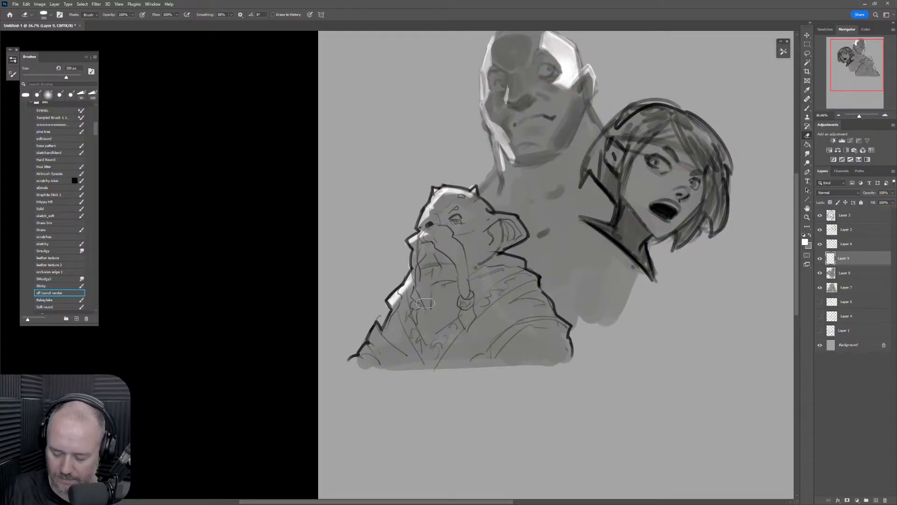
Brush soft light tones over the dwarf's brow and moustache.
key(b)
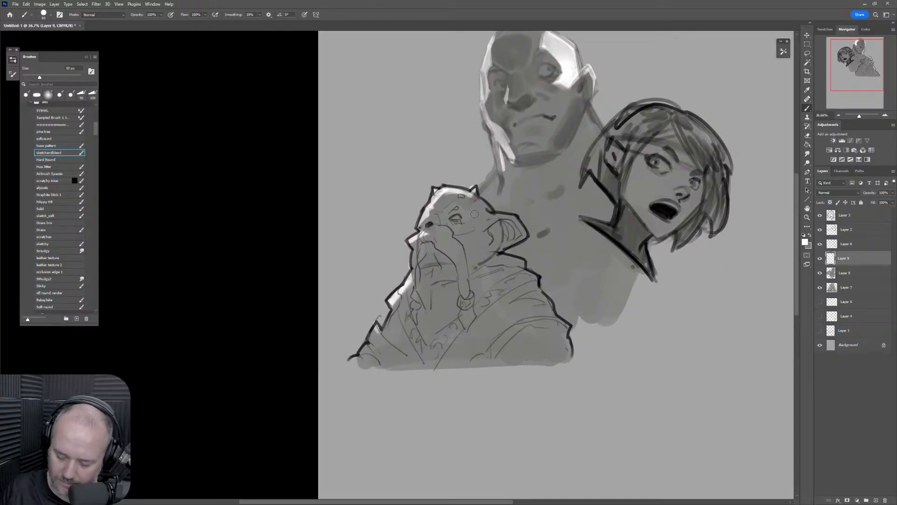
key(bracketright)
key(bracketright)
key(bracketright)
drag(443, 216, 464, 201)
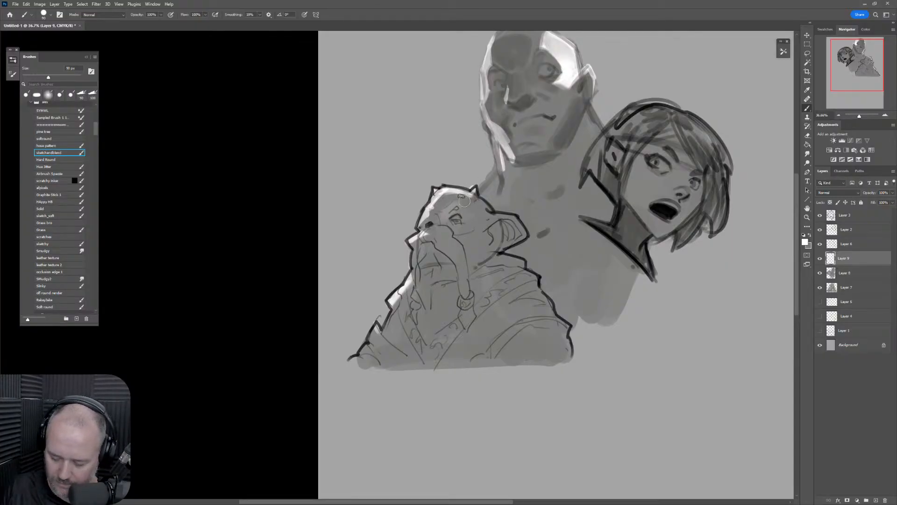
key(bracketleft)
key(bracketleft)
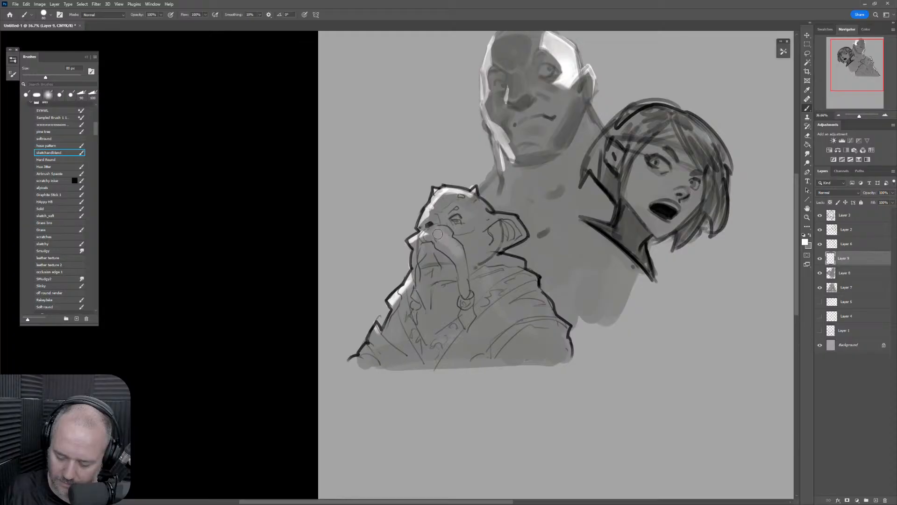
key(bracketleft)
mouse_move(447, 214)
mouse_down()
mouse_move(473, 205)
mouse_move(473, 213)
mouse_up()
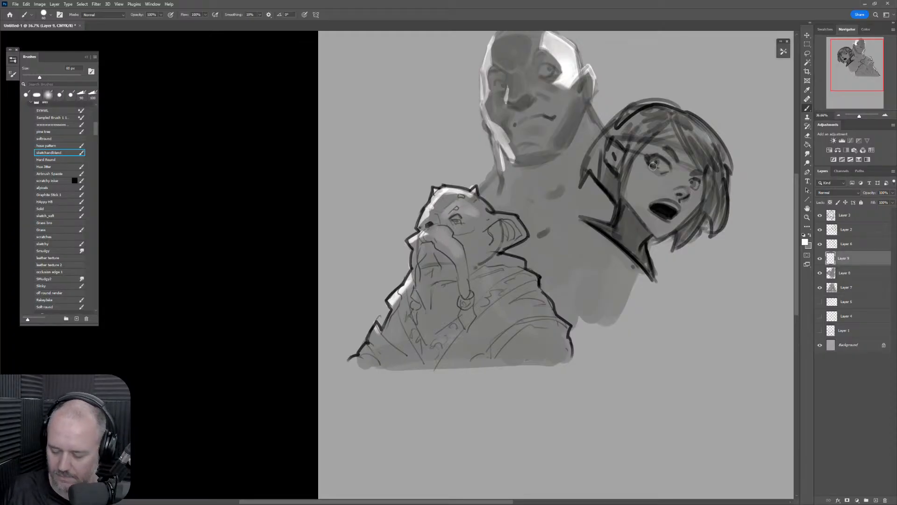
Paint the whites of the bald man's eyes and add small black pupils.
drag(658, 174, 612, 192)
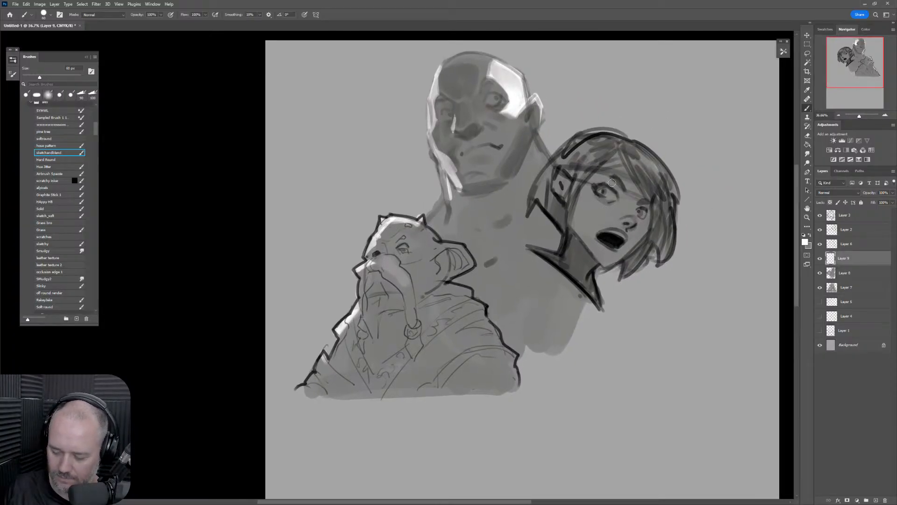
key(bracketright)
key(bracketright)
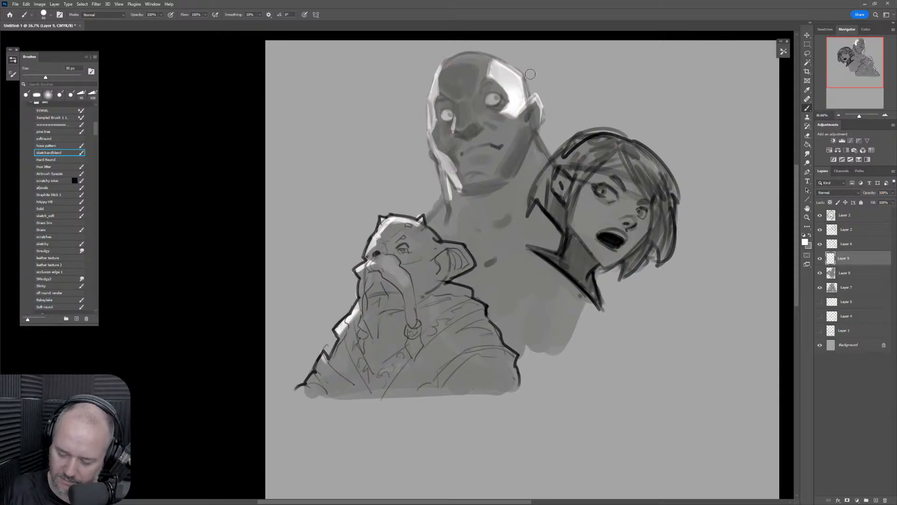
key(x)
key(bracketleft)
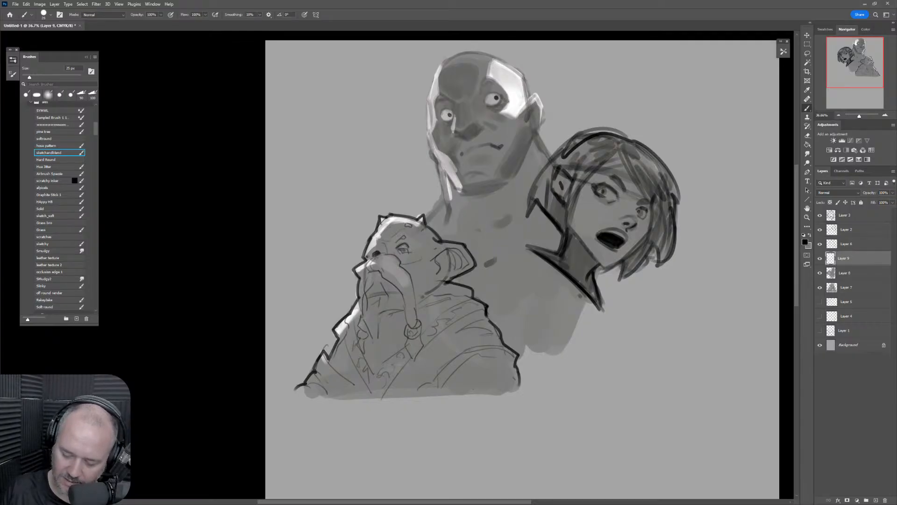
key(bracketleft)
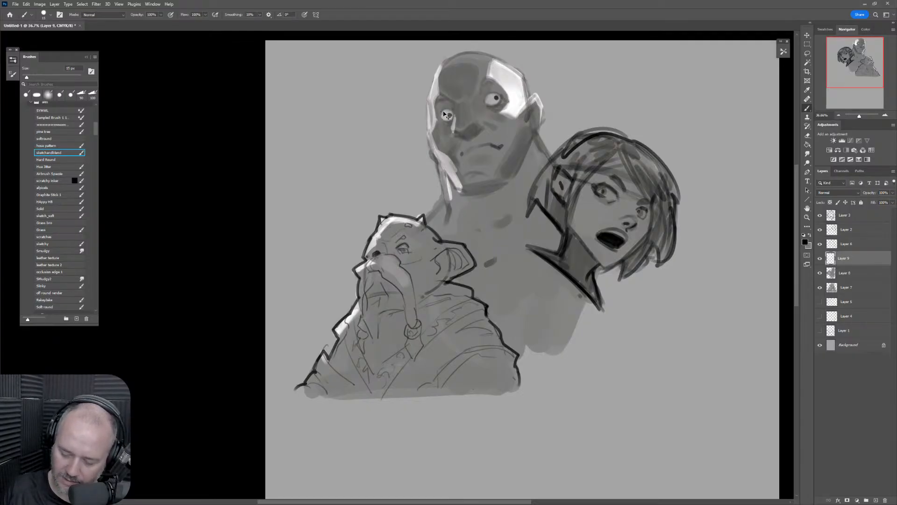
Define the bald man's eyelids and draw raised dark eyebrows with a brush of about 20 px.
key(bracketright)
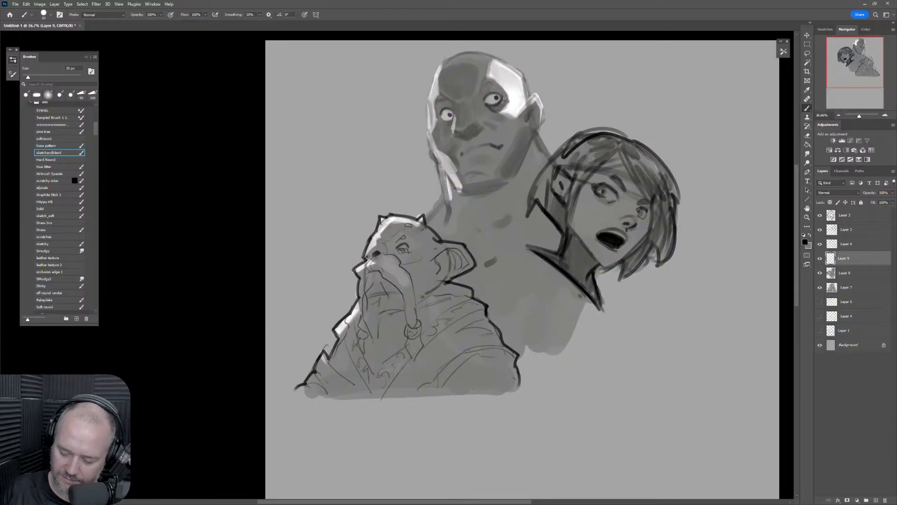
key([)
drag(481, 90, 500, 81)
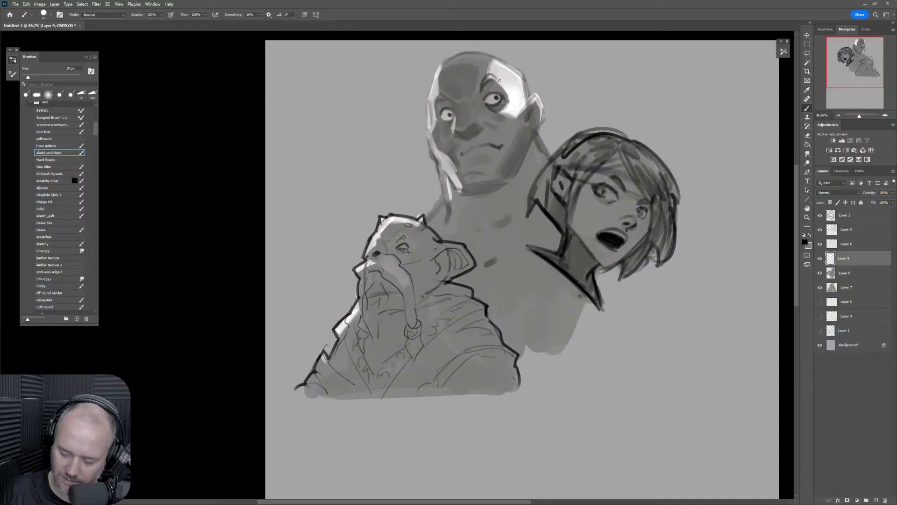
drag(438, 97, 453, 101)
drag(440, 95, 435, 103)
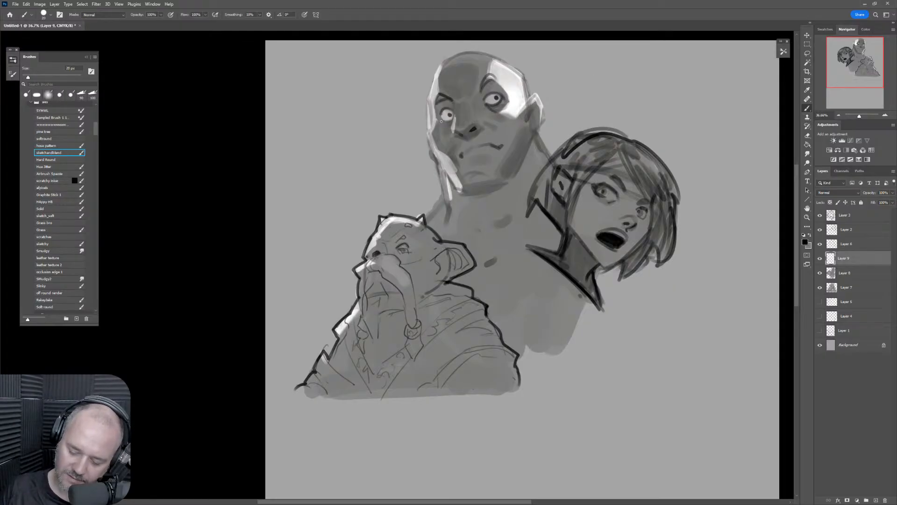
Darken the bald man's nose and brow crease and draw a downturned mouth line.
key(bracketright)
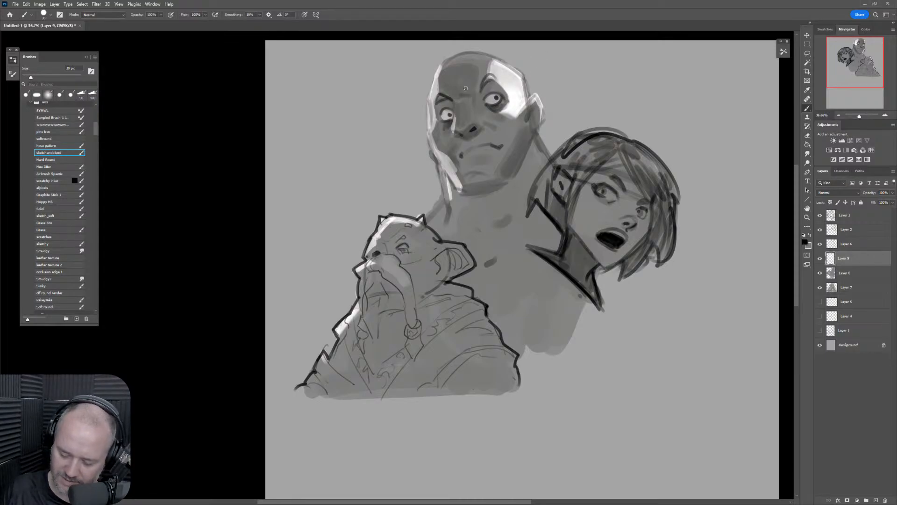
key(bracketright)
drag(468, 150, 495, 147)
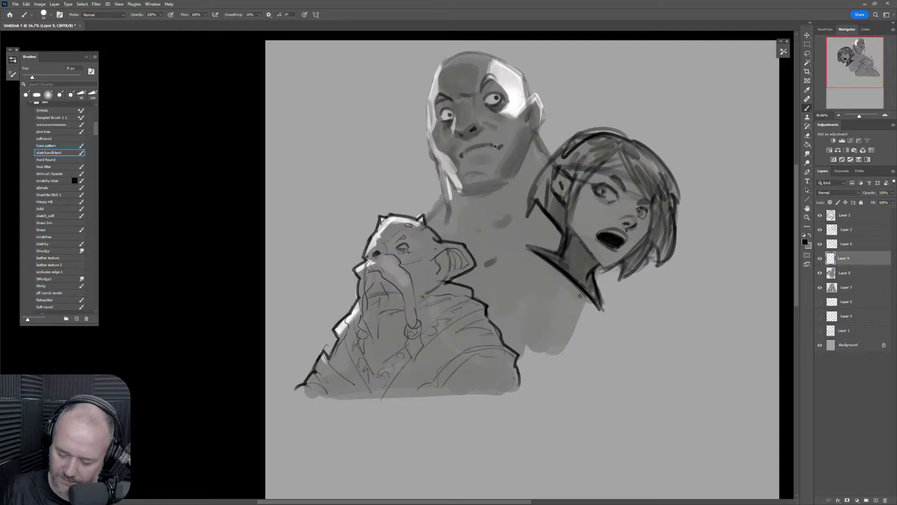
key(bracketleft)
key(bracketleft)
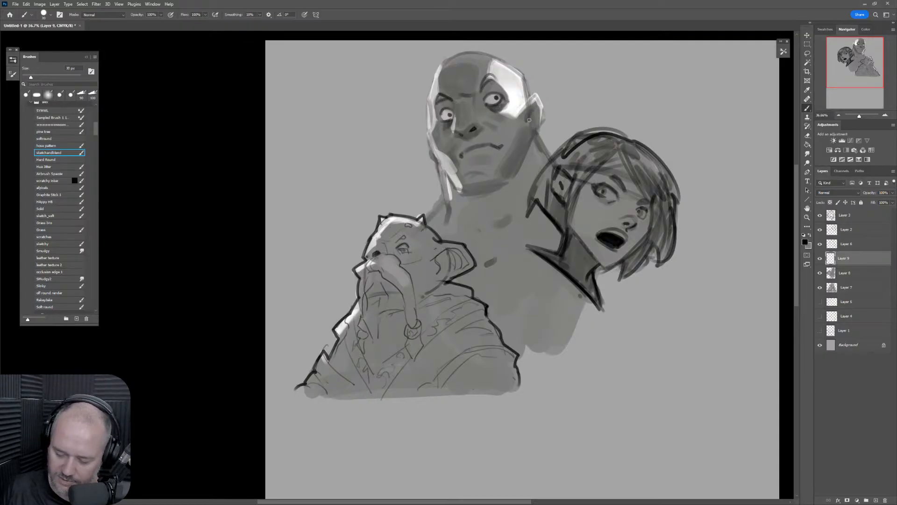
Darken the bald man's inner ear and reinforce the lines of his jaw and neck.
drag(525, 120, 533, 110)
key(ctrl+z)
key(bracketleft)
drag(439, 163, 448, 181)
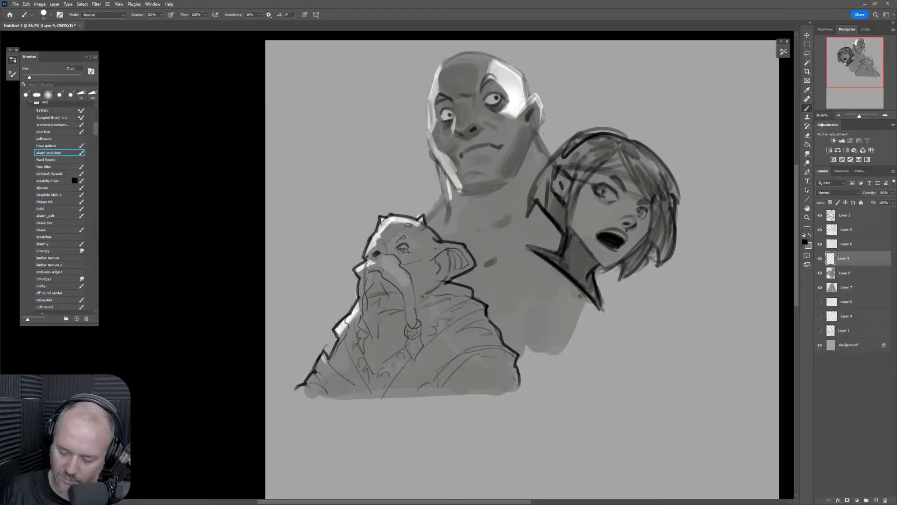
drag(534, 134, 540, 146)
Try a broad dark shading stroke of about 100 px along the side of the bald man's jaw.
key(z)
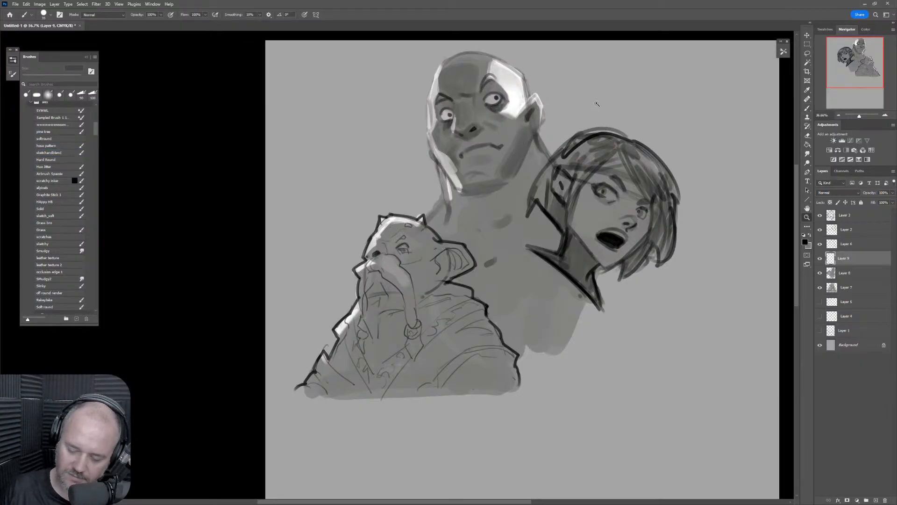
mouse_move(597, 106)
mouse_down()
mouse_move(537, 112)
mouse_move(594, 122)
mouse_up()
key(b)
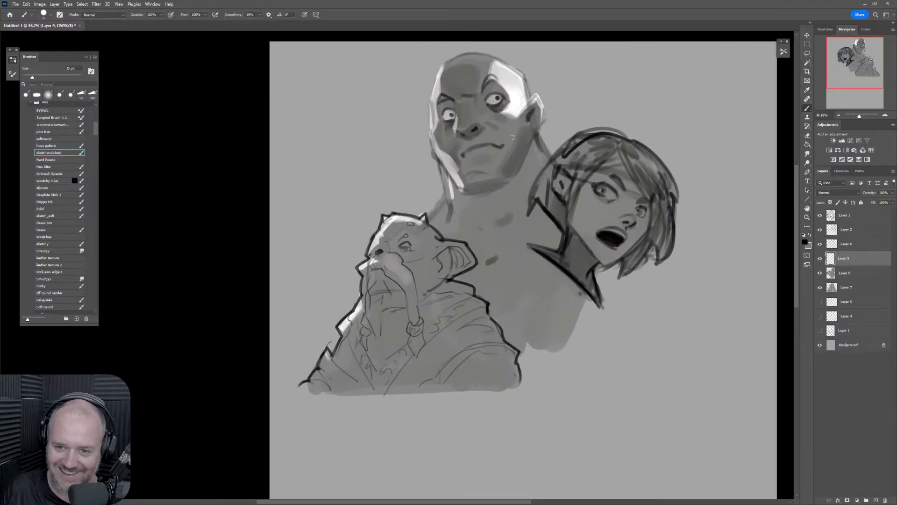
key(bracketright)
key(bracketright)
key(bracketright)
key(bracketright)
key(bracketright)
key(bracketright)
key(bracketright)
drag(502, 169, 519, 138)
key(ctrl+z)
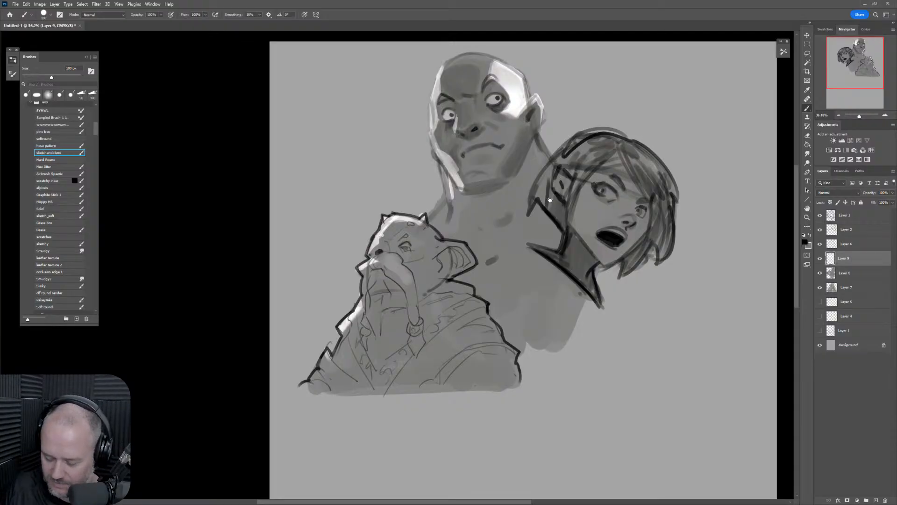
Dab a single test spot on the empty background above the woman's head with an 80 px brush.
drag(550, 199, 620, 186)
key(bracketleft)
key(bracketleft)
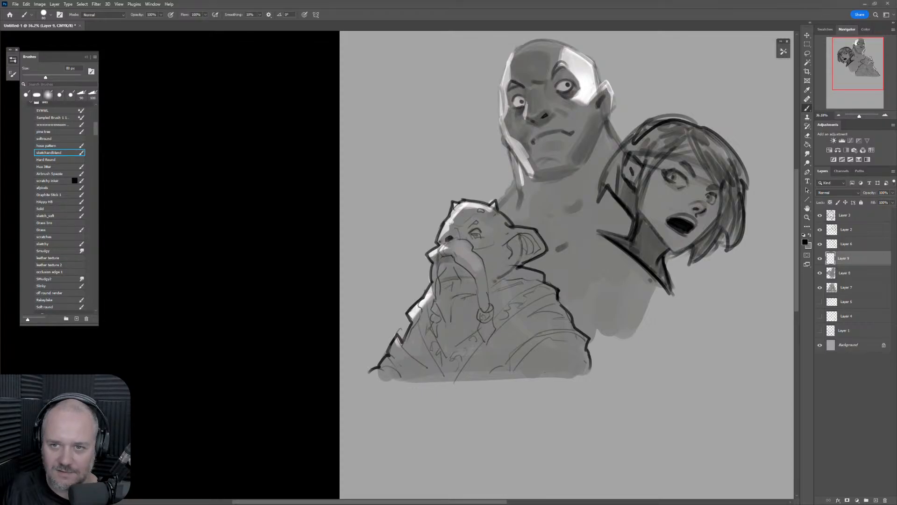
click(694, 90)
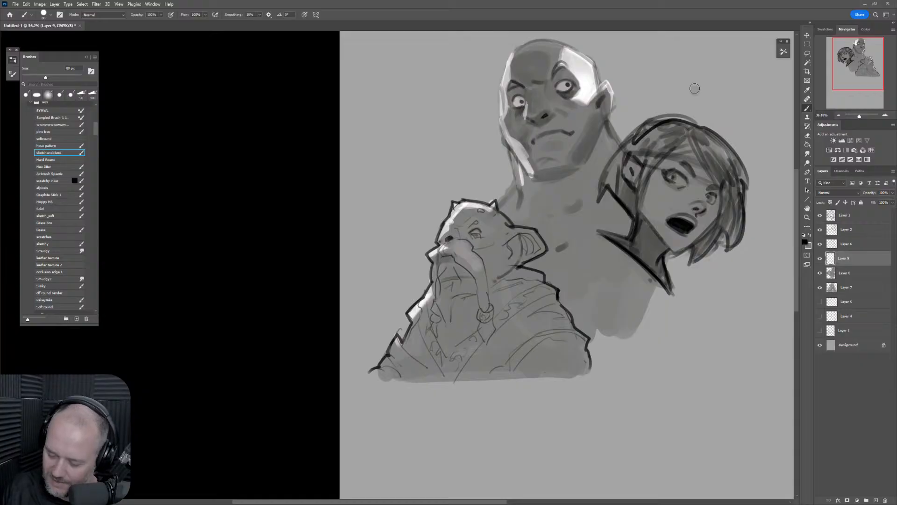
Paint a white rim light along the woman's cheek and jaw with a small brush, using white sampled from the bald man's highlights.
drag(673, 324, 594, 350)
alt+click(513, 103)
key([)
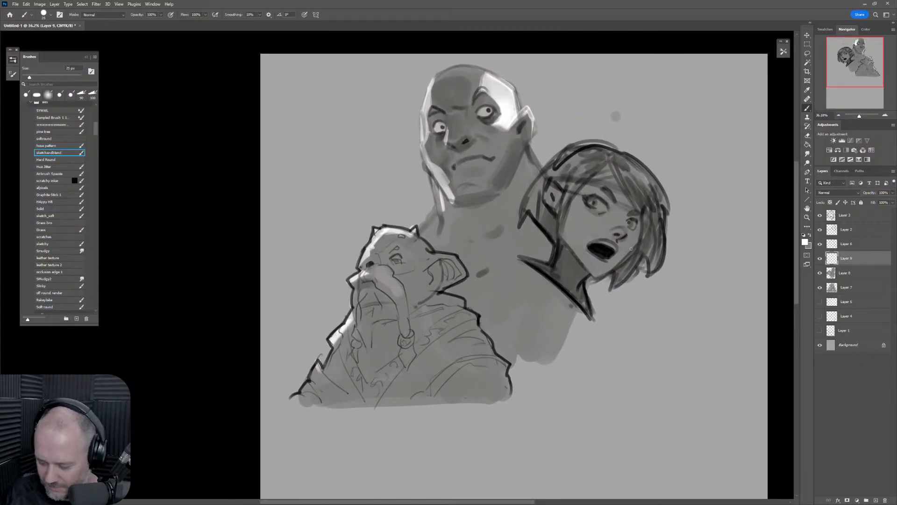
drag(637, 241, 595, 278)
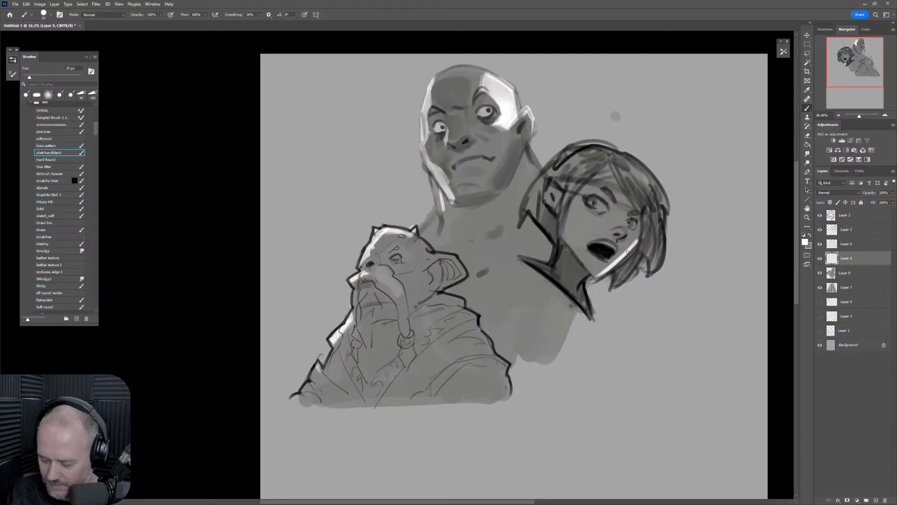
mouse_move(638, 241)
mouse_down()
mouse_move(603, 270)
mouse_move(641, 253)
mouse_up()
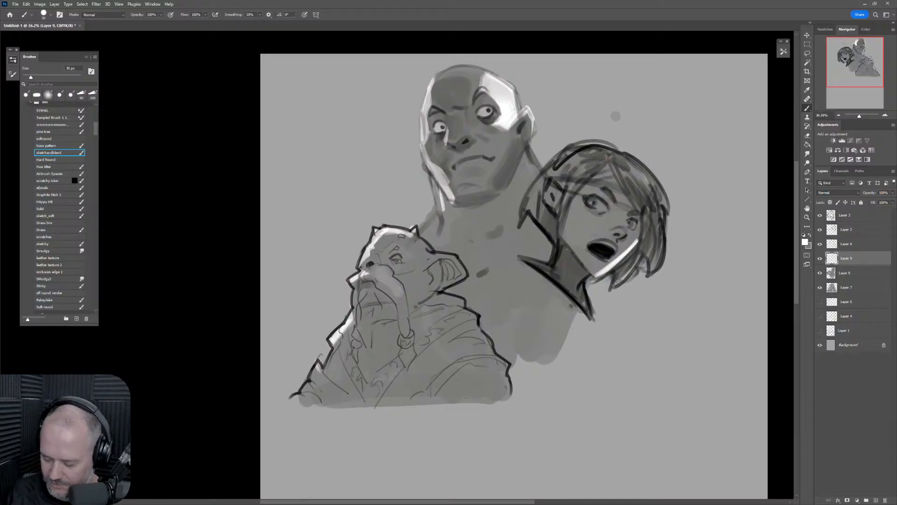
drag(614, 284, 642, 253)
mouse_move(634, 261)
mouse_down()
mouse_move(615, 278)
mouse_move(654, 266)
mouse_move(646, 257)
mouse_move(650, 272)
mouse_move(660, 229)
mouse_move(602, 271)
mouse_up()
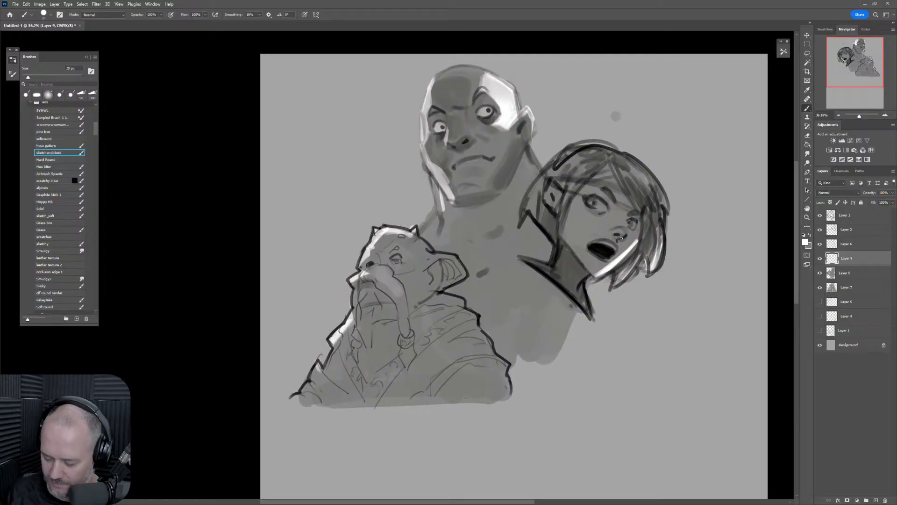
Add small white highlights on the woman's nose, hair strands and the front of her neck.
key(bracketleft)
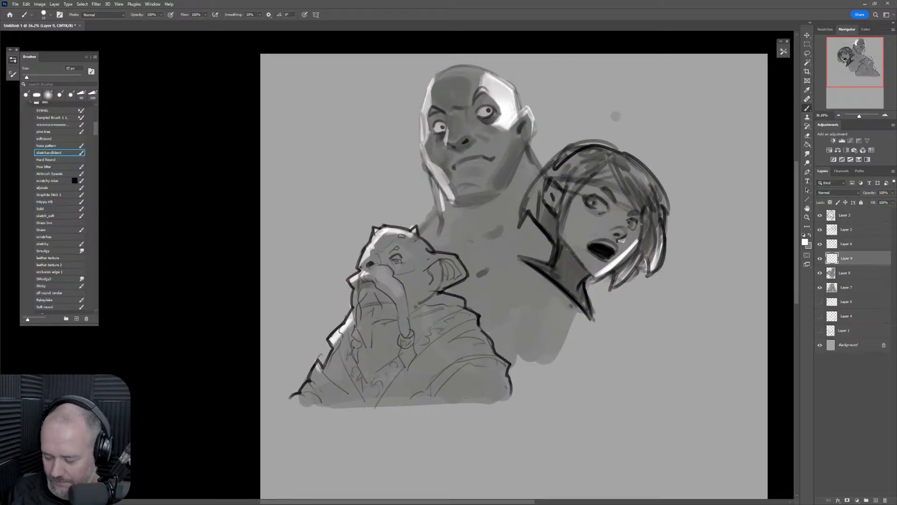
key(bracketright)
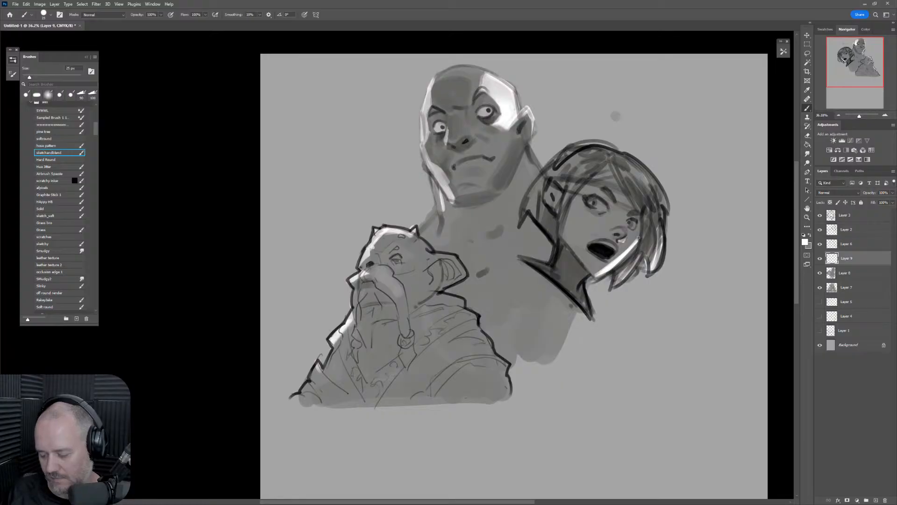
key(e)
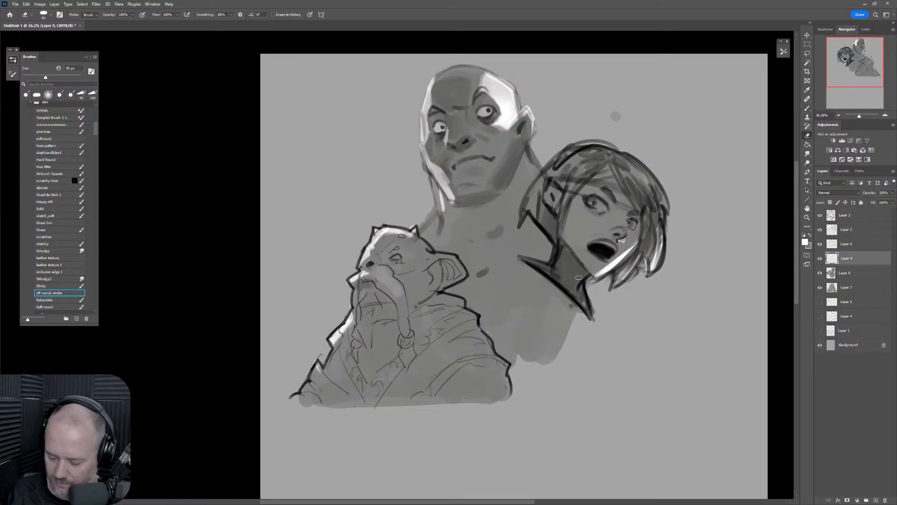
key(b)
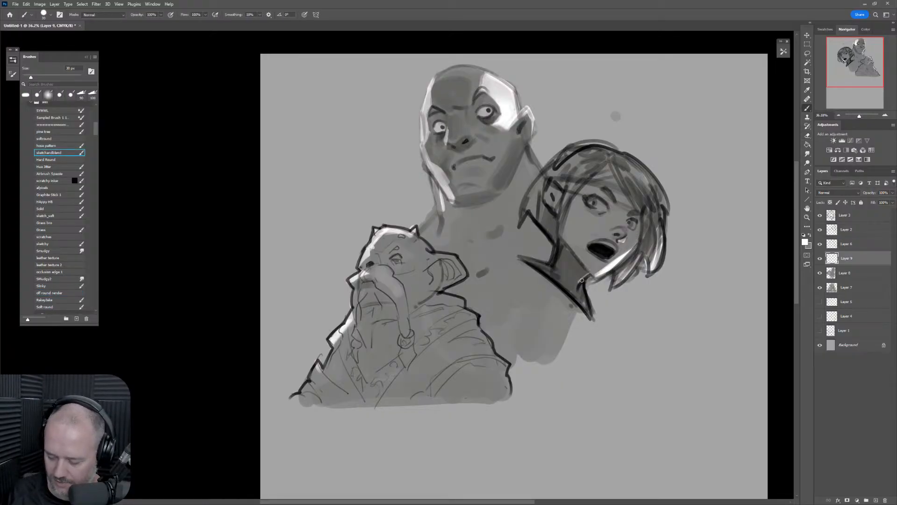
key(bracketright)
drag(573, 285, 592, 318)
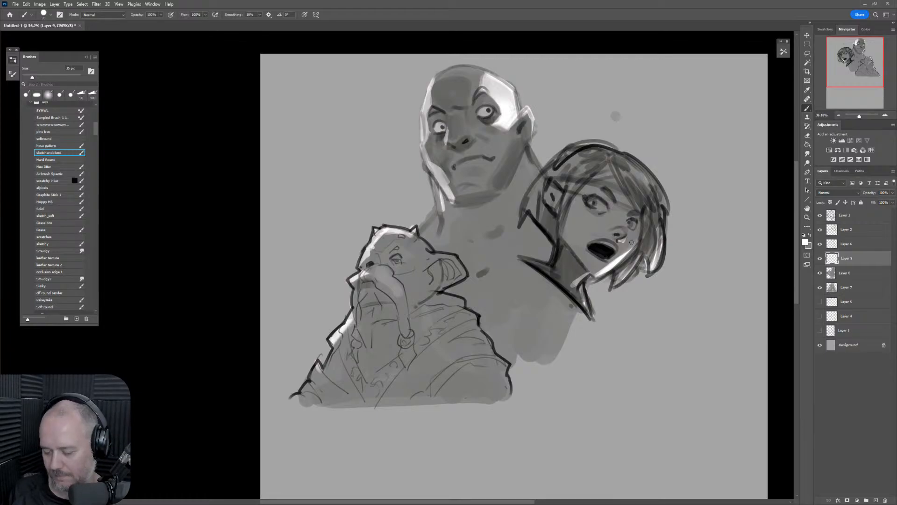
Enlarge the sketching brush to 250 px over the woman's face.
key(bracketright)
key(bracketright)
key(bracketright)
key(bracketright)
key(bracketright)
key(bracketright)
key(bracketright)
key(bracketright)
key(bracketright)
key(bracketright)
key(bracketright)
key(bracketright)
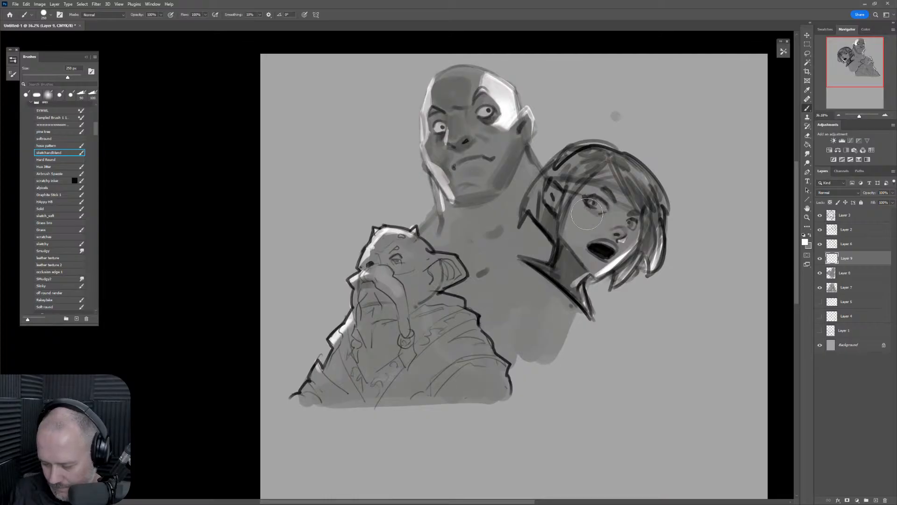
Set the Eraser to 100 px for touching up the highlights around the woman's nose.
key(e)
key(bracketright)
key(bracketright)
key(bracketright)
key(bracketright)
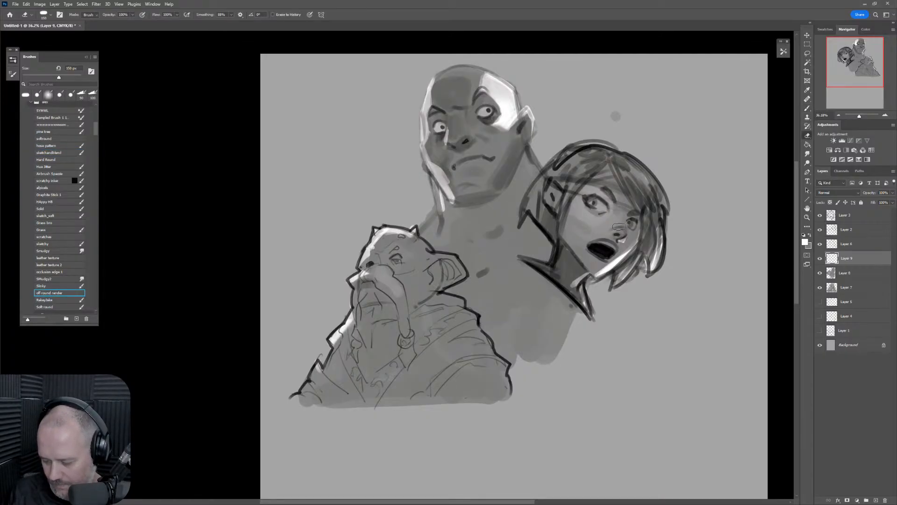
key(bracketleft)
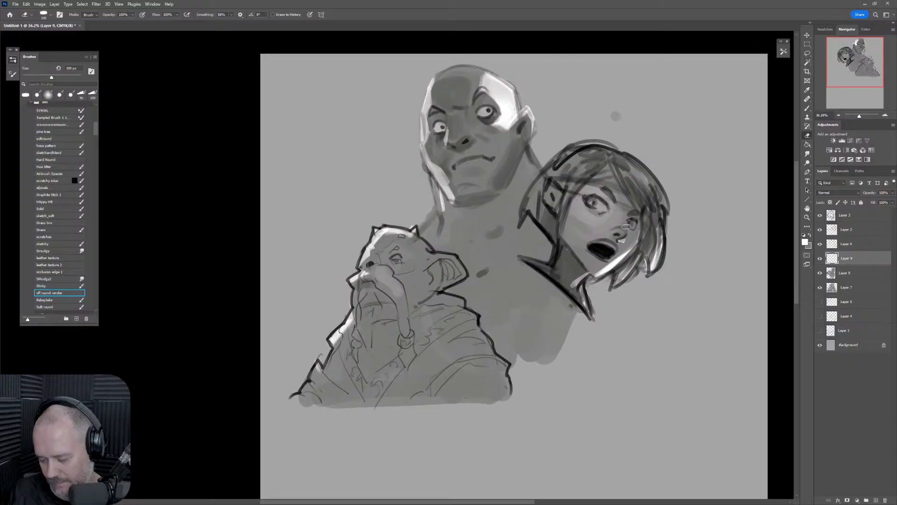
key(bracketleft)
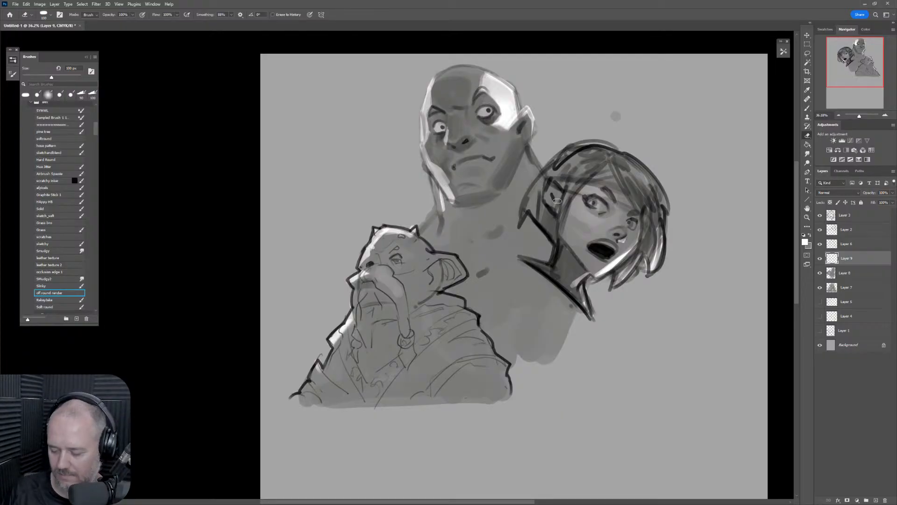
key(ctrl+shift+h)
key(ctrl+shift+h)
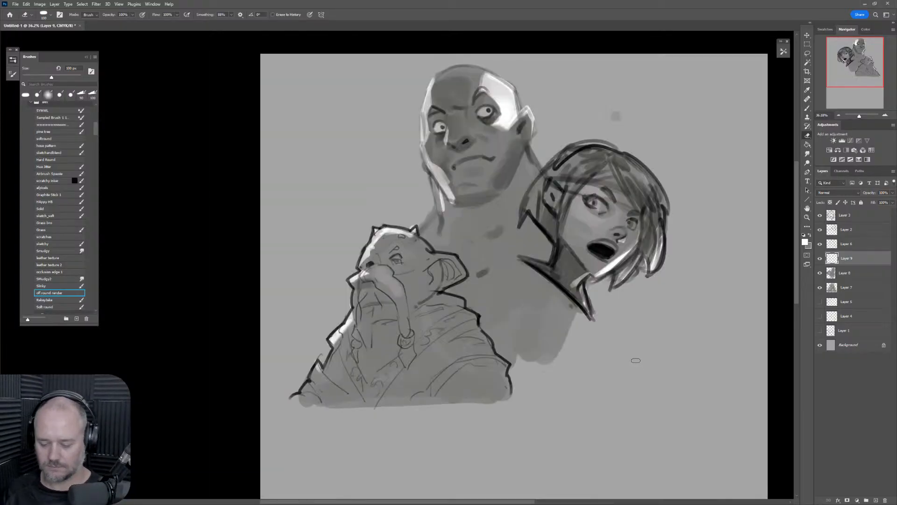
Create a new empty layer at the top of the stack, above the line-art layer.
key(z)
mouse_move(628, 349)
mouse_down()
mouse_move(589, 363)
mouse_move(633, 377)
mouse_move(539, 268)
mouse_up()
key(e)
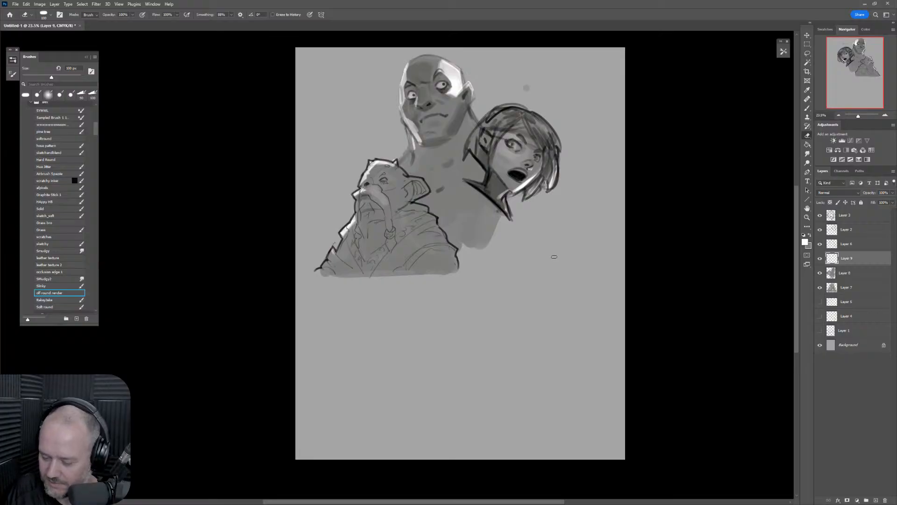
click(857, 217)
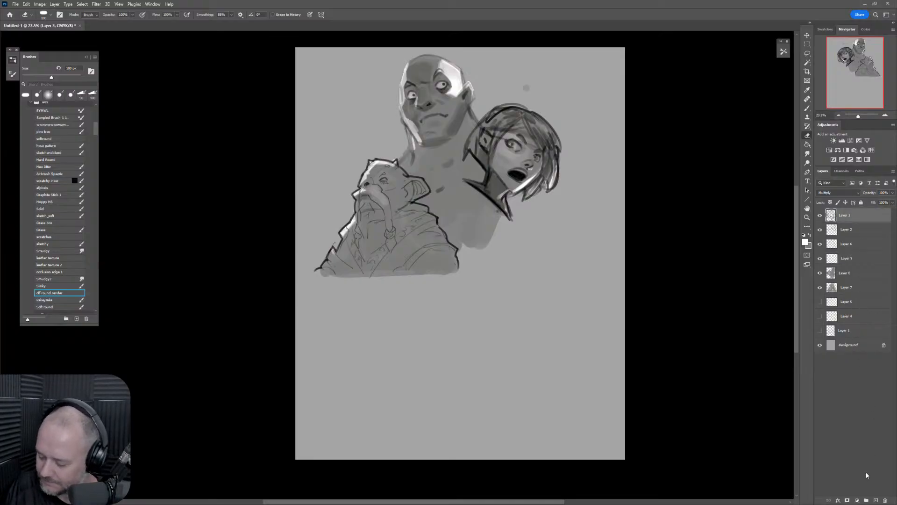
click(875, 500)
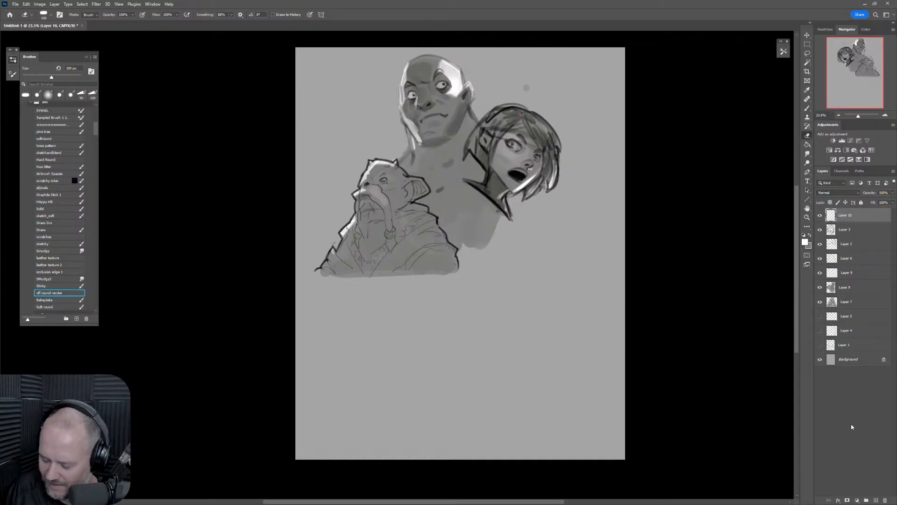
drag(510, 280, 528, 267)
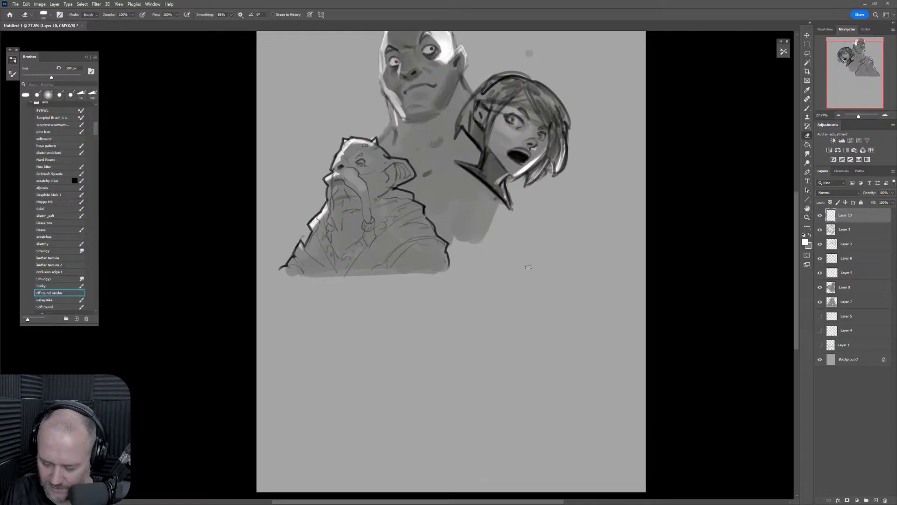
Set up the sketching brush with black at 30 px for drawing on the empty canvas below the group.
key(b)
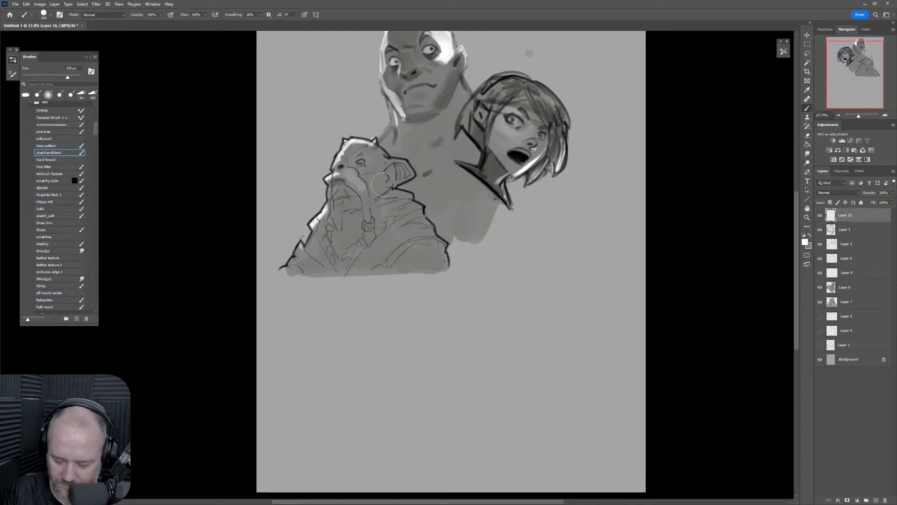
key(x)
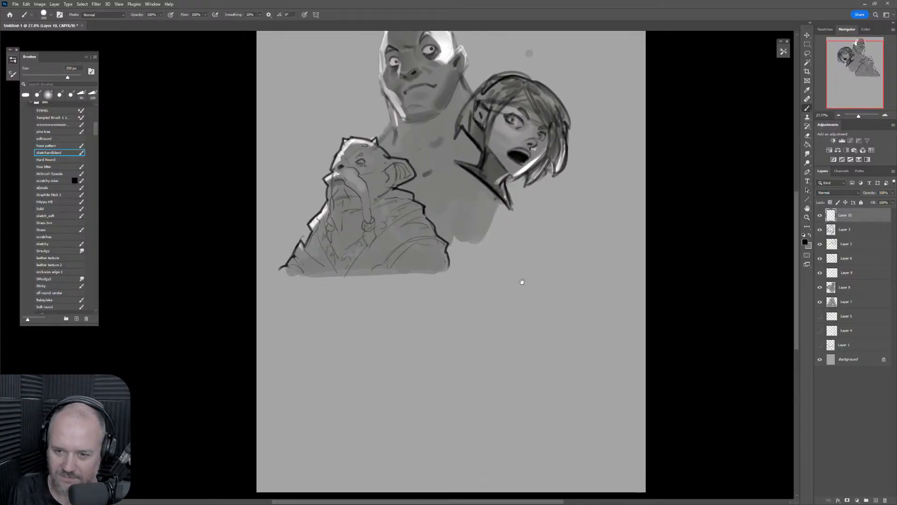
drag(521, 281, 512, 260)
key(bracketleft)
key(bracketleft)
key(bracketleft)
key(bracketleft)
key(bracketleft)
key(bracketleft)
key(bracketleft)
key(bracketleft)
key(bracketleft)
key(bracketleft)
key(bracketleft)
key(bracketleft)
key(bracketleft)
key(bracketleft)
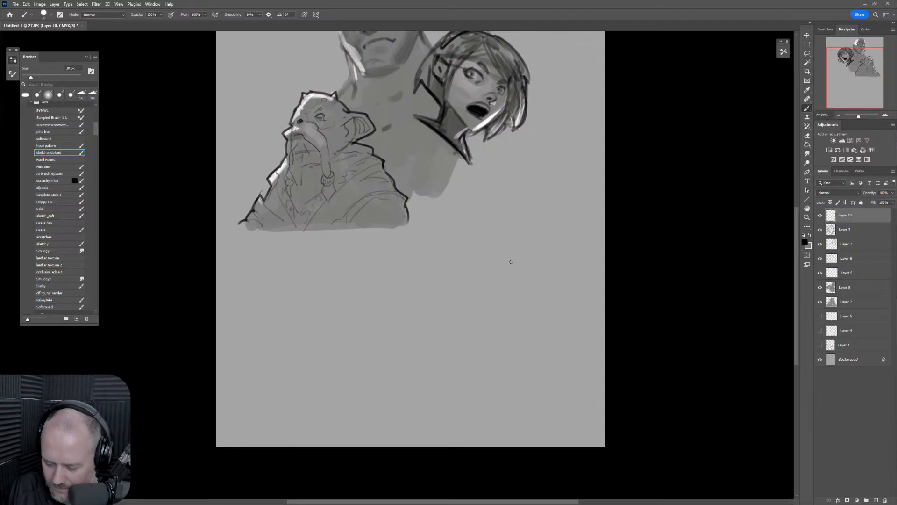
Try a large rounded head outline on the empty canvas below the woman.
mouse_move(465, 286)
mouse_down()
mouse_move(514, 203)
mouse_move(522, 274)
mouse_up()
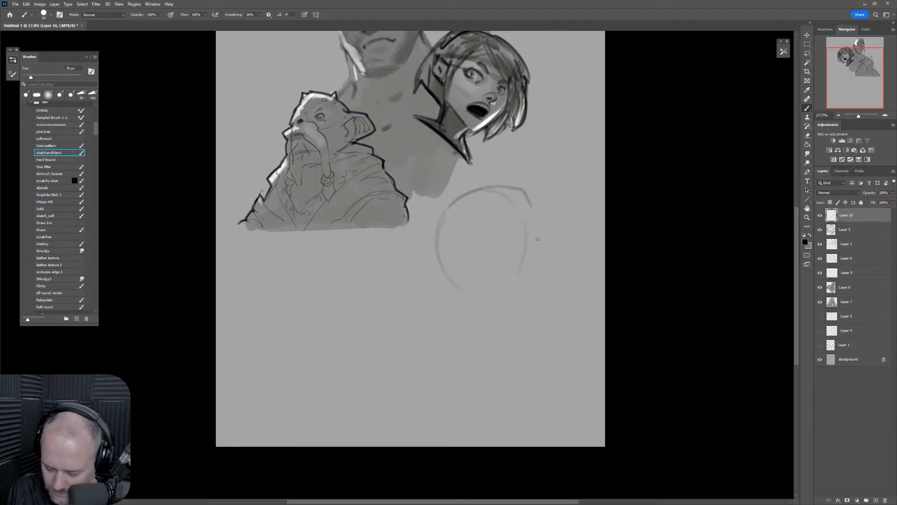
key(ctrl+z)
key(ctrl+z)
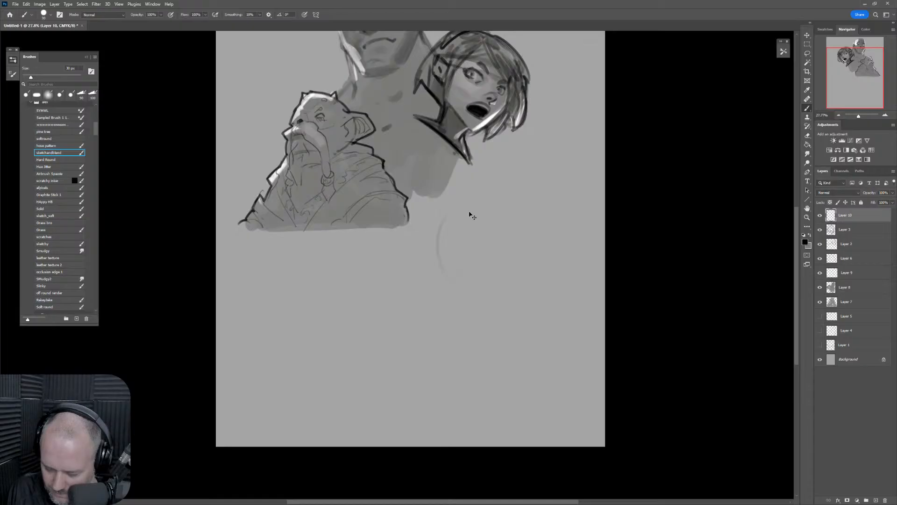
key(ctrl+z)
Sketch a tall oval head outline with a pointed jaw below the woman, using a 15 px brush.
key(bracketleft)
key(bracketleft)
key(bracketleft)
mouse_move(440, 271)
mouse_down()
mouse_move(493, 282)
mouse_move(503, 221)
mouse_move(444, 231)
mouse_move(474, 264)
mouse_up()
key(ctrl+z)
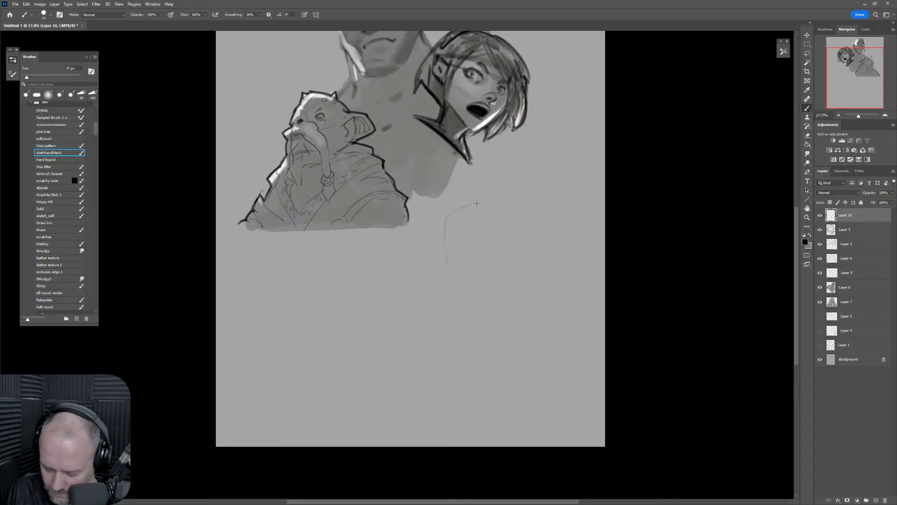
mouse_move(476, 203)
mouse_down()
mouse_move(504, 219)
mouse_move(509, 245)
mouse_move(501, 292)
mouse_move(472, 306)
mouse_up()
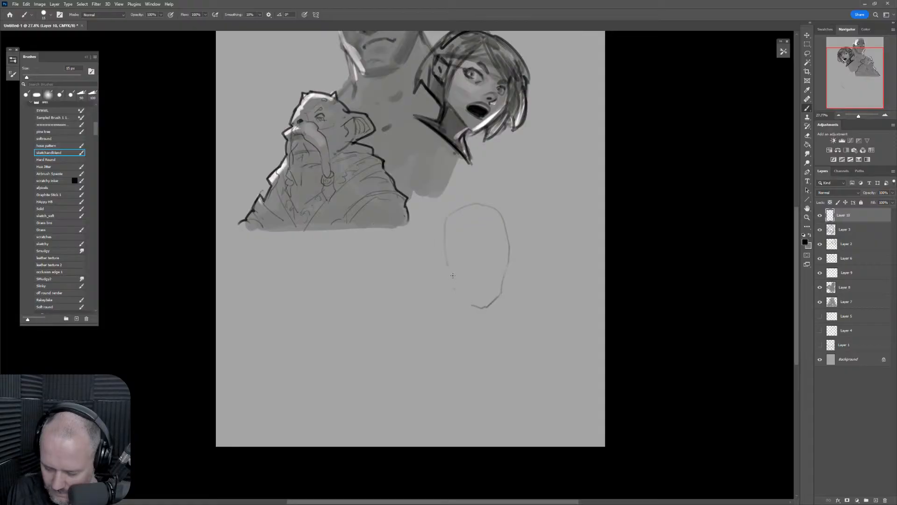
drag(447, 266, 467, 304)
Sketch skull-like brows, eyes, nose cavity and teeth inside the oval head, and add short neck lines on both sides.
mouse_move(485, 263)
mouse_down()
mouse_move(460, 269)
mouse_move(478, 270)
mouse_move(471, 259)
mouse_move(472, 296)
mouse_move(489, 293)
mouse_move(502, 271)
mouse_move(498, 243)
mouse_move(453, 268)
mouse_move(458, 286)
mouse_move(468, 241)
mouse_up()
drag(468, 241, 483, 241)
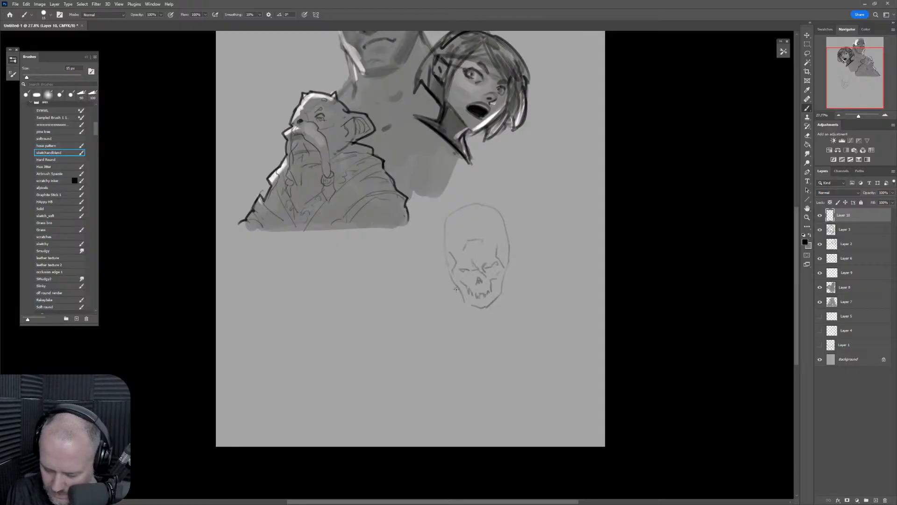
drag(459, 288, 457, 318)
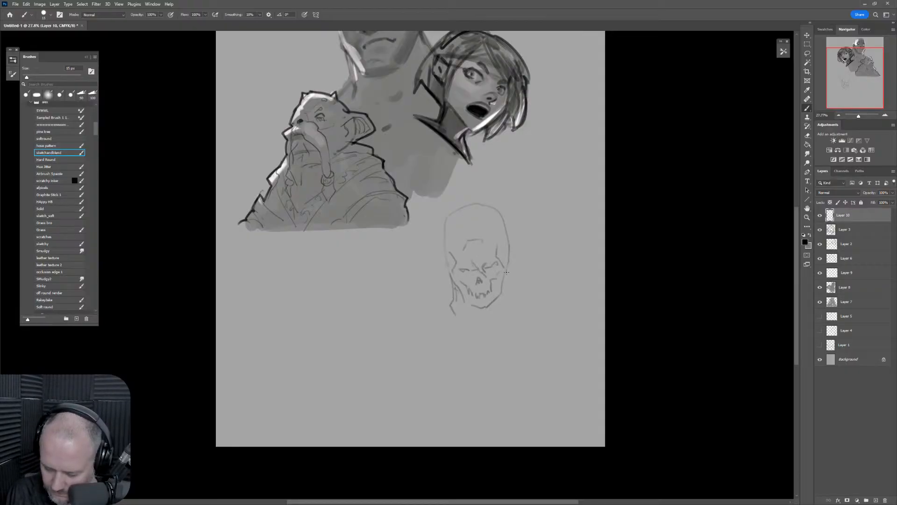
drag(507, 270, 514, 302)
Sketch broad, hunched shoulders sloping out from the skull figure's neck, with a rounded outer contour on each side.
drag(452, 290, 426, 310)
drag(425, 314, 386, 356)
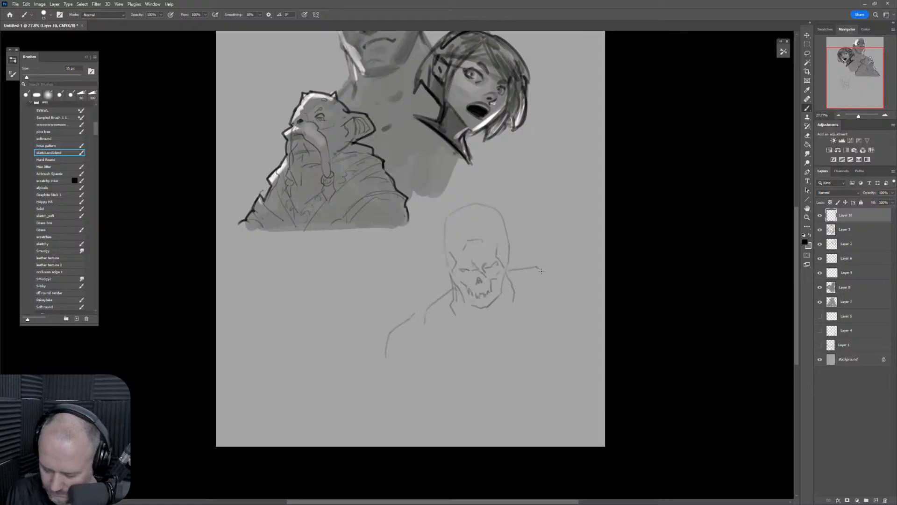
drag(510, 269, 556, 268)
mouse_move(553, 257)
mouse_down()
mouse_move(587, 262)
mouse_move(576, 257)
mouse_move(597, 293)
mouse_move(579, 314)
mouse_up()
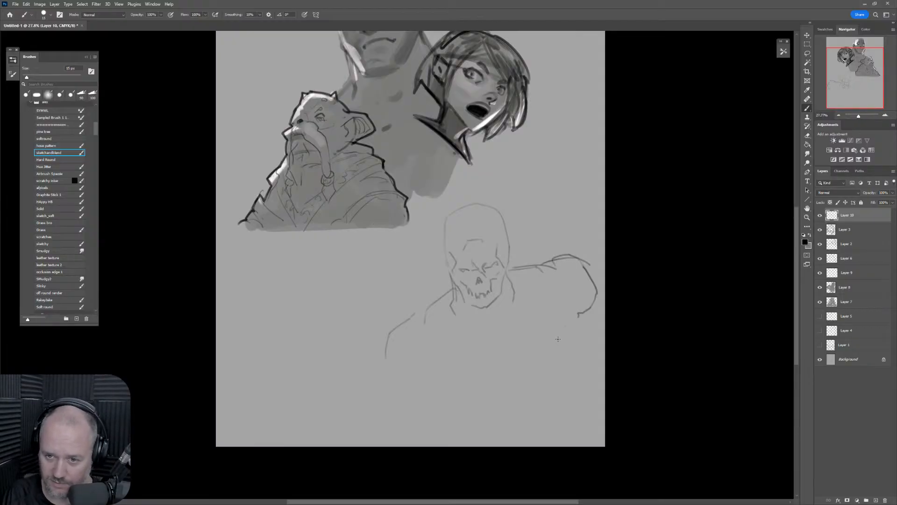
drag(407, 316, 449, 279)
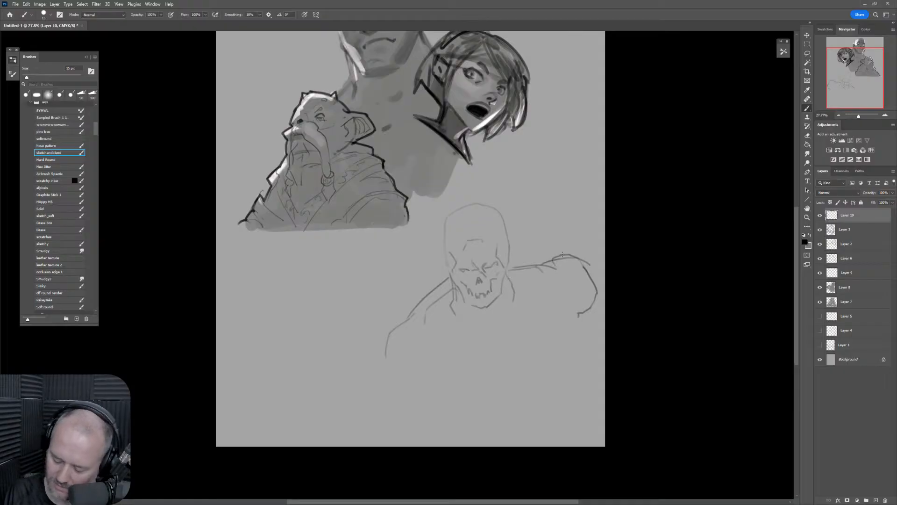
Erase back the skull figure's shoulder line on the side below the woman and redraw it higher.
key(e)
mouse_move(513, 254)
mouse_down()
mouse_move(566, 258)
mouse_move(551, 252)
mouse_move(529, 272)
mouse_move(547, 267)
mouse_move(571, 314)
mouse_up()
key(b)
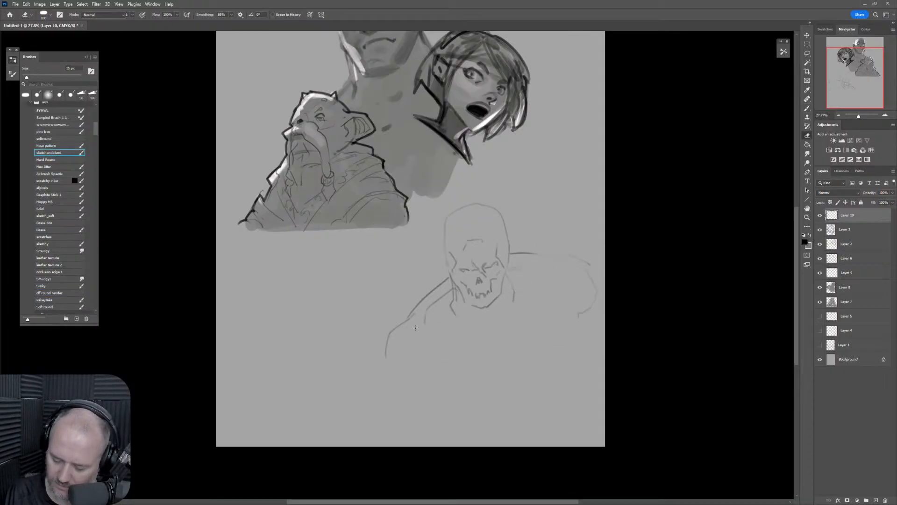
Scale the skull figure sketch down to about 73% and move it up closer to the group.
key(ctrl+t)
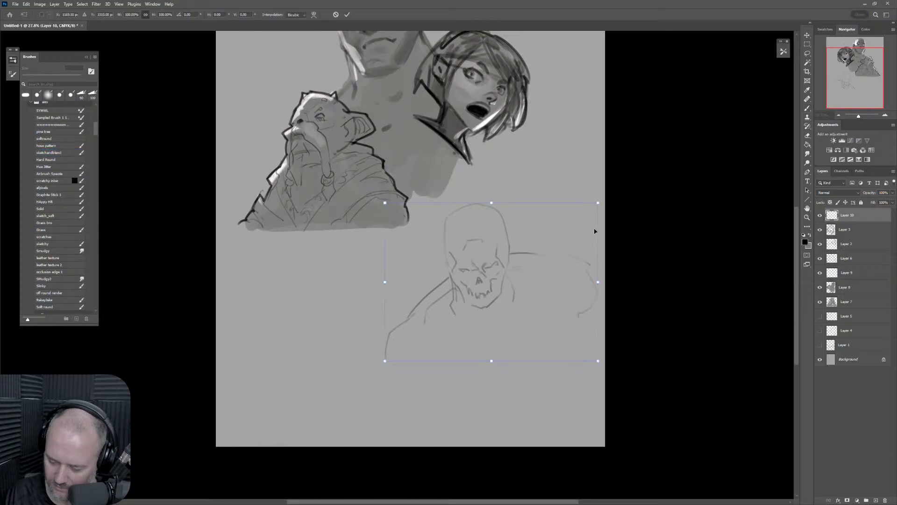
drag(600, 206, 543, 251)
drag(519, 296, 534, 235)
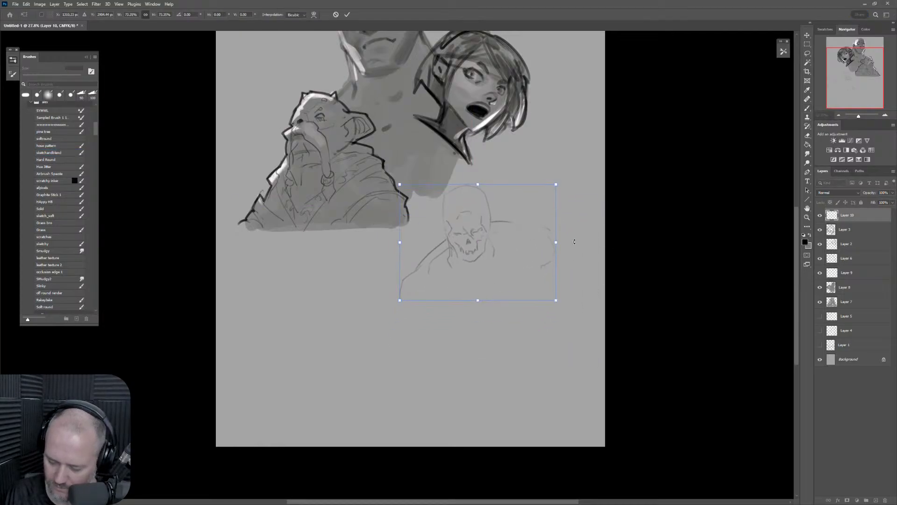
key(Return)
Sketch the skull figure's massive torso with rounded shoulder masses, a curved chest underside, a side contour and the waist.
mouse_move(400, 292)
mouse_down()
mouse_move(420, 322)
mouse_move(447, 306)
mouse_move(500, 312)
mouse_move(537, 287)
mouse_move(553, 252)
mouse_move(532, 215)
mouse_up()
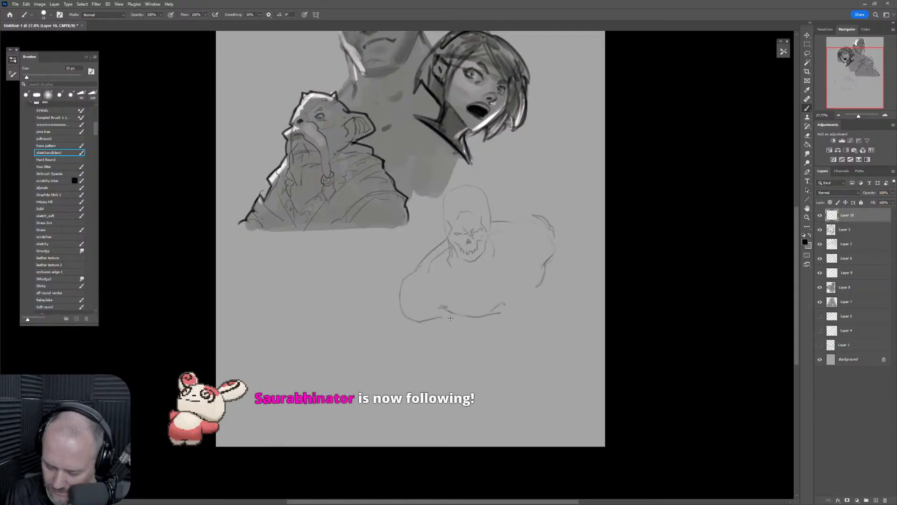
drag(448, 325, 472, 335)
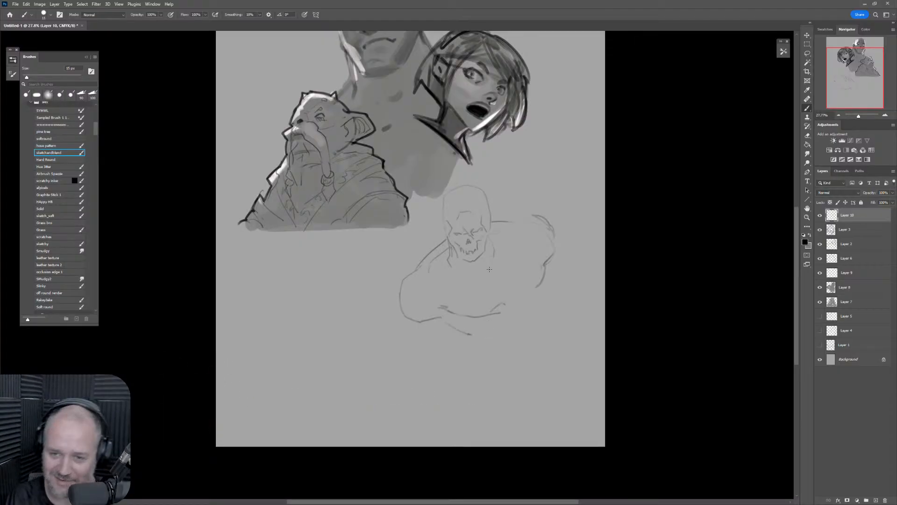
drag(506, 318, 518, 316)
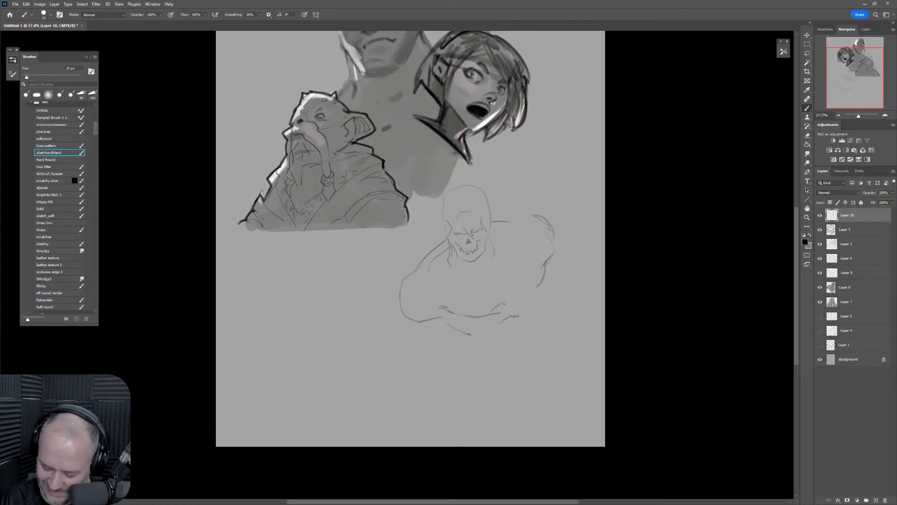
mouse_move(546, 262)
mouse_down()
mouse_move(536, 307)
mouse_move(515, 323)
mouse_move(459, 333)
mouse_move(477, 347)
mouse_move(503, 344)
mouse_up()
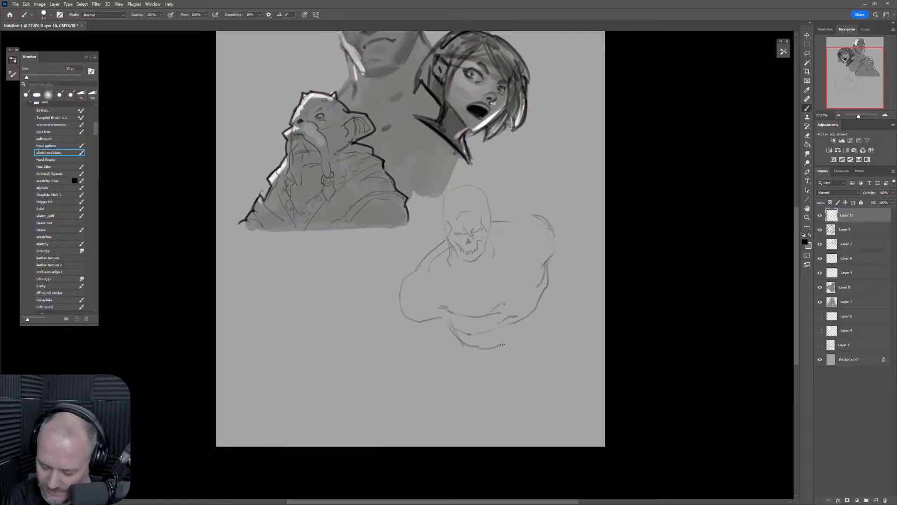
Sketch the skull figure's hanging arm on the side nearest the dwarf, with a bulky forearm, wrist band and blocky fist.
mouse_move(400, 287)
mouse_down()
mouse_move(390, 317)
mouse_move(400, 334)
mouse_up()
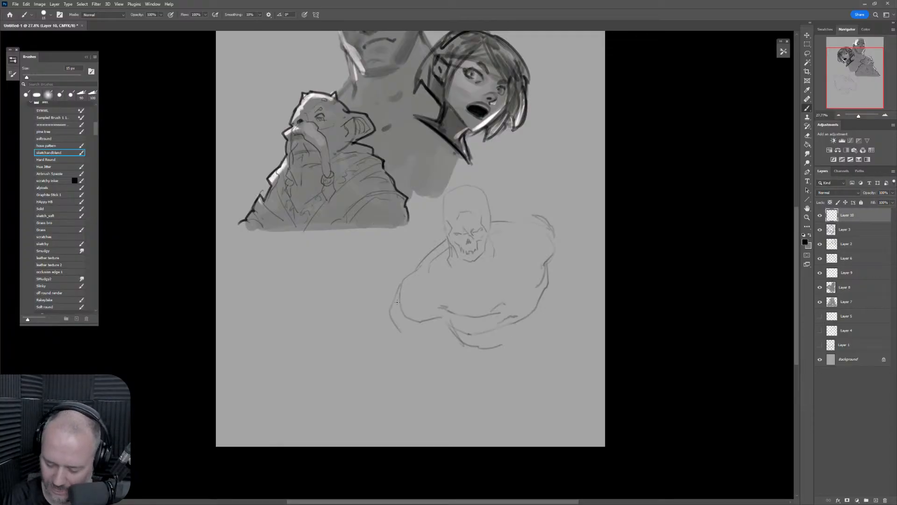
key(ctrl+z)
mouse_move(400, 285)
mouse_down()
mouse_move(388, 302)
mouse_move(397, 337)
mouse_move(430, 324)
mouse_move(377, 338)
mouse_move(381, 362)
mouse_up()
click(392, 381)
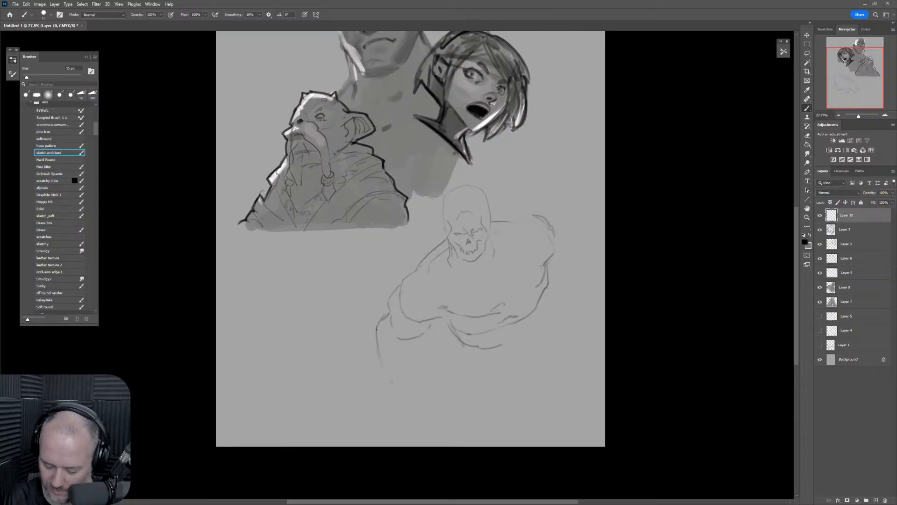
drag(381, 312, 376, 321)
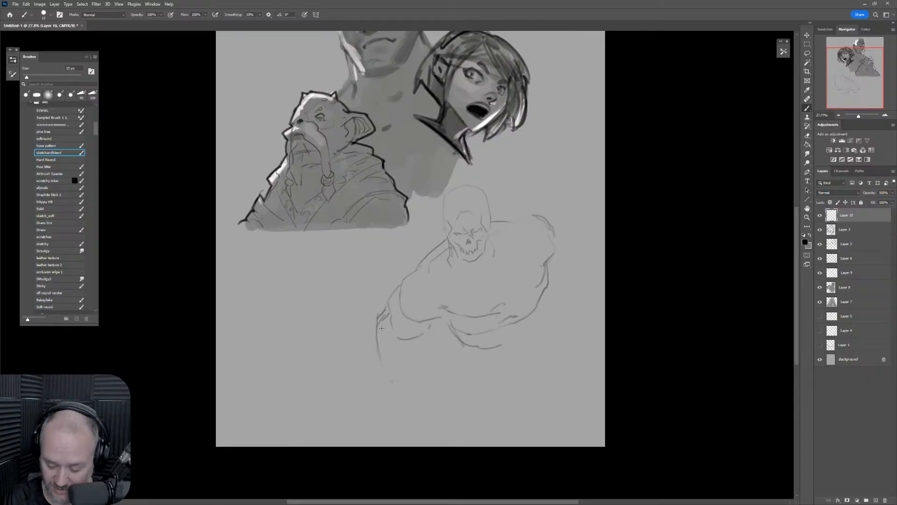
drag(377, 350, 398, 381)
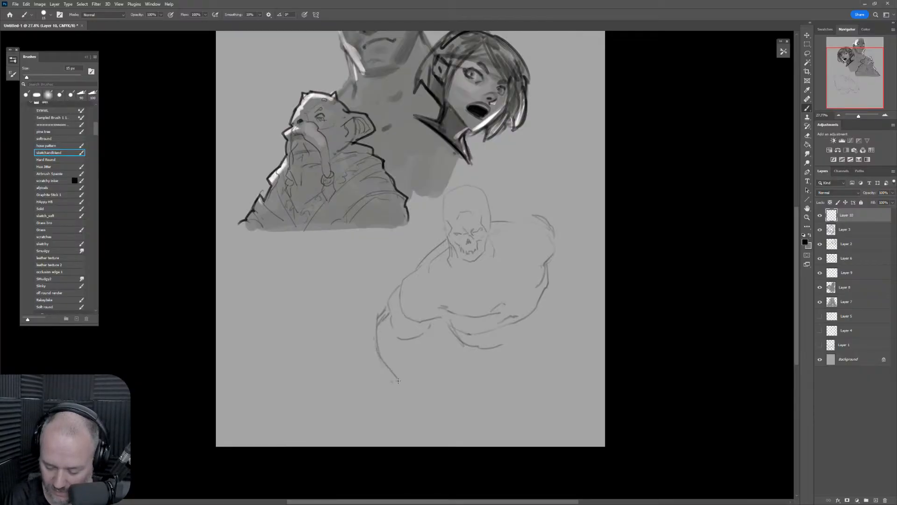
mouse_move(421, 340)
mouse_down()
mouse_move(420, 399)
mouse_move(402, 392)
mouse_move(413, 406)
mouse_move(429, 393)
mouse_move(425, 384)
mouse_move(395, 397)
mouse_move(395, 413)
mouse_move(433, 418)
mouse_move(428, 393)
mouse_up()
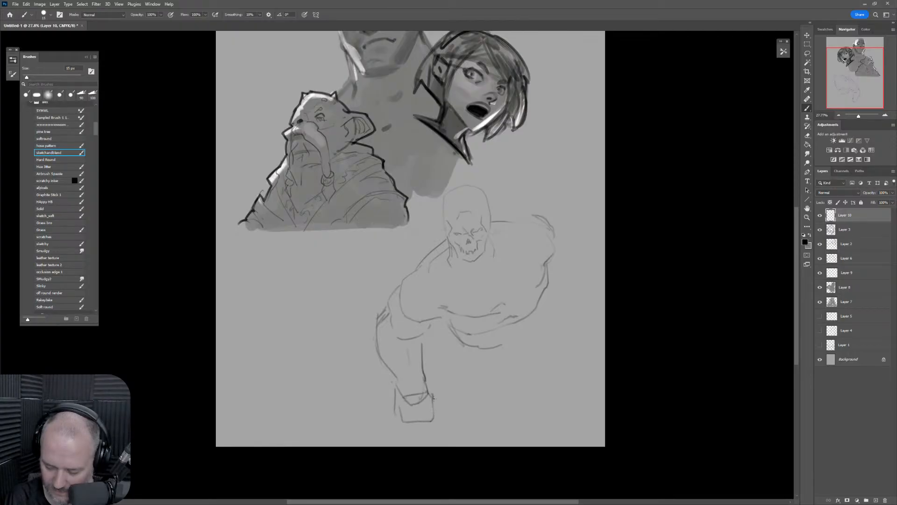
Try a raised, rounded shoulder and angular upper-arm contour on the skull figure's side below the woman.
mouse_move(491, 218)
mouse_down()
mouse_move(524, 206)
mouse_move(549, 212)
mouse_move(560, 225)
mouse_move(533, 251)
mouse_up()
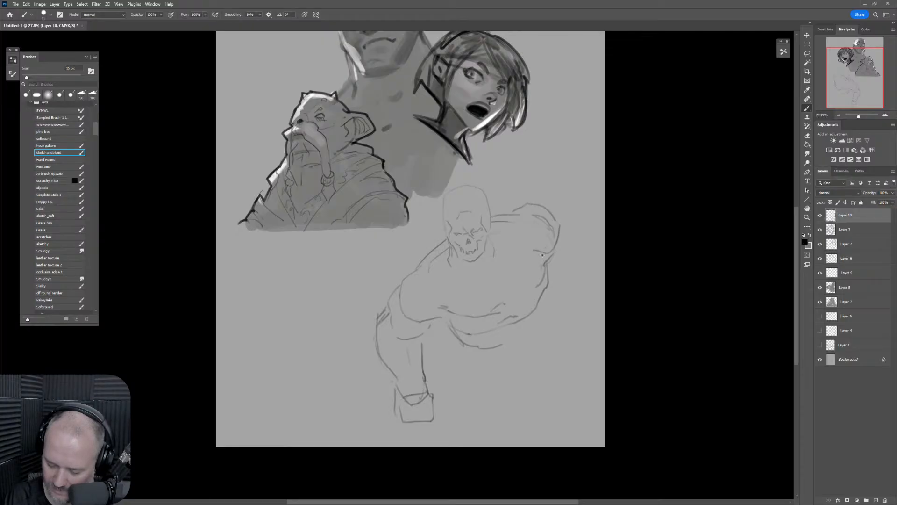
mouse_move(514, 206)
mouse_down()
mouse_move(547, 192)
mouse_move(560, 204)
mouse_move(528, 193)
mouse_move(551, 189)
mouse_move(584, 206)
mouse_move(554, 249)
mouse_up()
mouse_move(554, 249)
mouse_down()
mouse_move(539, 262)
mouse_move(546, 275)
mouse_move(531, 190)
mouse_move(537, 200)
mouse_move(498, 209)
mouse_move(529, 216)
mouse_move(529, 246)
mouse_up()
key(e)
key(b)
mouse_move(514, 208)
mouse_down()
mouse_move(525, 193)
mouse_move(559, 206)
mouse_move(565, 215)
mouse_move(549, 239)
mouse_up()
drag(537, 184, 554, 183)
drag(553, 241, 544, 263)
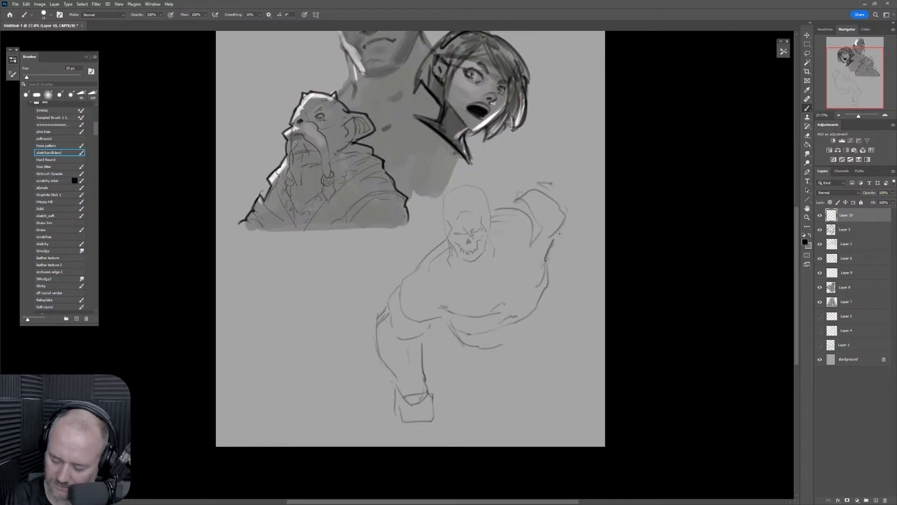
Erase the skull figure's far shoulder, torso outline and hanging arm, keeping the head and the near shoulder slope.
key(e)
drag(542, 229, 561, 166)
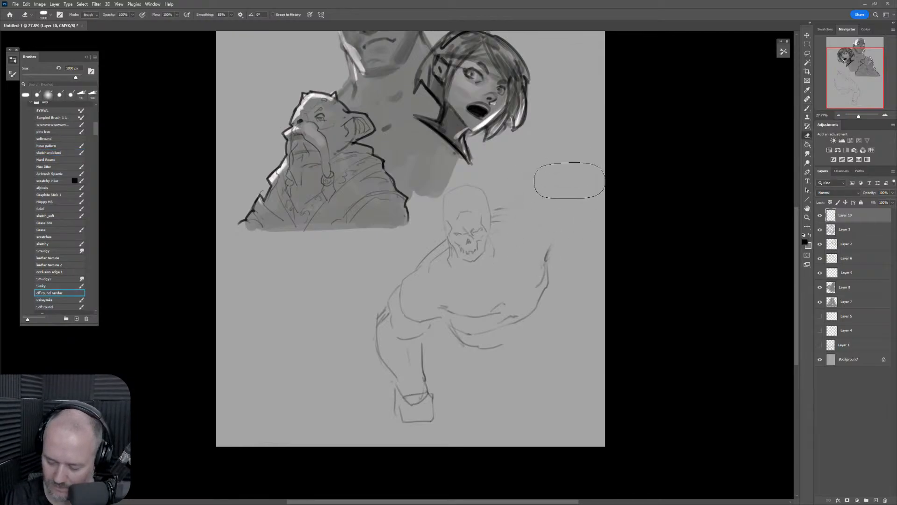
mouse_move(505, 336)
mouse_down()
mouse_move(455, 358)
mouse_move(455, 348)
mouse_move(413, 403)
mouse_move(379, 296)
mouse_move(374, 388)
mouse_move(397, 436)
mouse_move(393, 346)
mouse_move(413, 425)
mouse_move(381, 344)
mouse_move(423, 335)
mouse_move(427, 320)
mouse_move(419, 379)
mouse_move(401, 357)
mouse_move(415, 390)
mouse_move(407, 357)
mouse_move(416, 336)
mouse_move(438, 324)
mouse_move(406, 332)
mouse_move(432, 422)
mouse_up()
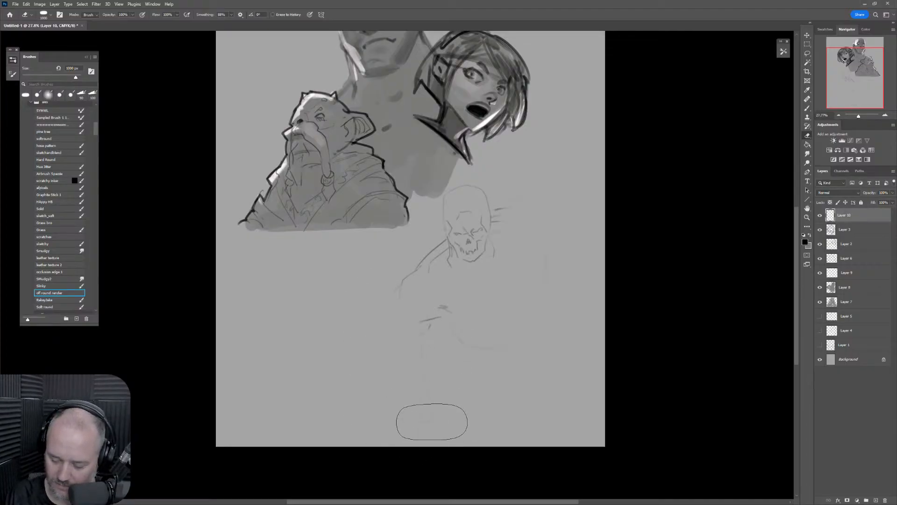
Redraw the skull figure's torso with a rounded near shoulder, curved chest underside, broad far shoulder contour and short chest marks.
key(b)
mouse_move(404, 278)
mouse_down()
mouse_move(401, 318)
mouse_move(444, 322)
mouse_move(447, 310)
mouse_move(456, 312)
mouse_up()
drag(516, 297, 458, 319)
mouse_move(496, 217)
mouse_down()
mouse_move(529, 218)
mouse_move(534, 204)
mouse_move(551, 231)
mouse_move(534, 275)
mouse_move(496, 311)
mouse_up()
drag(538, 259, 488, 321)
mouse_move(498, 279)
mouse_down()
mouse_move(503, 300)
mouse_move(493, 266)
mouse_up()
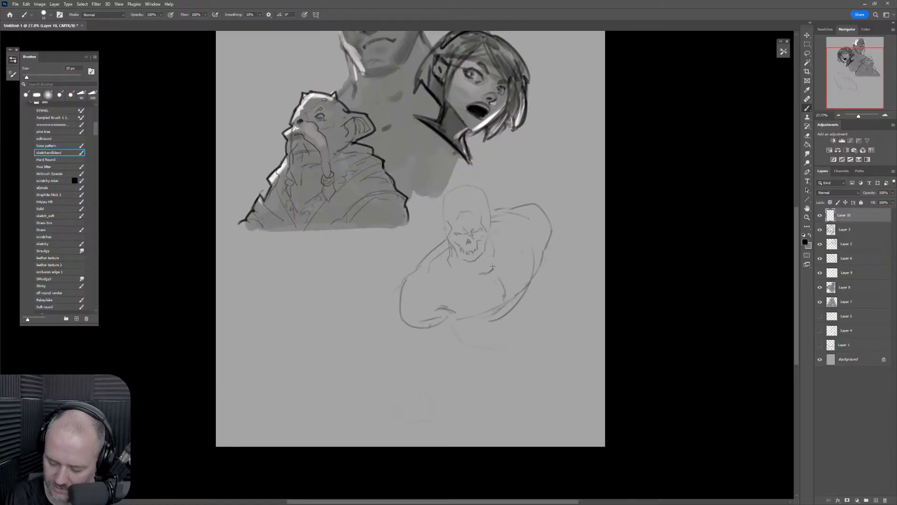
mouse_move(401, 277)
mouse_down()
mouse_move(396, 342)
mouse_move(415, 377)
mouse_move(424, 374)
mouse_up()
drag(431, 339, 429, 363)
key(ctrl+z)
key(ctrl+z)
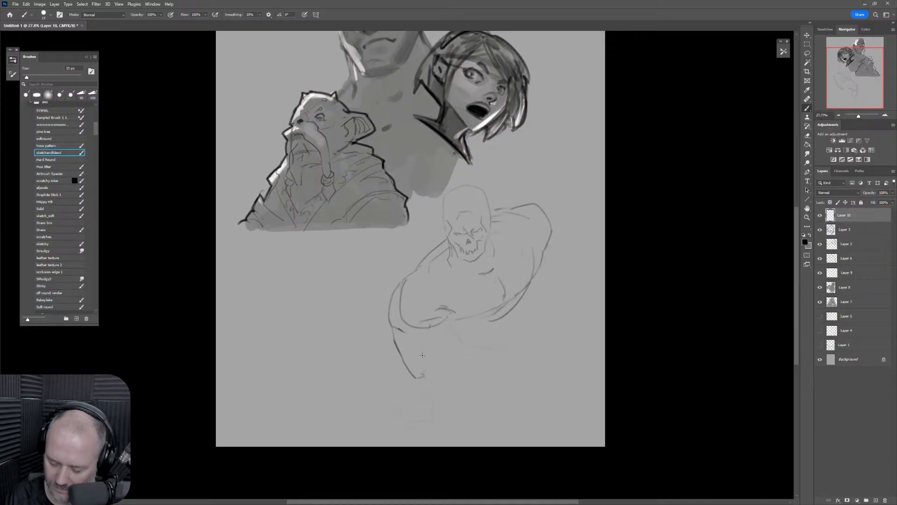
key(ctrl+z)
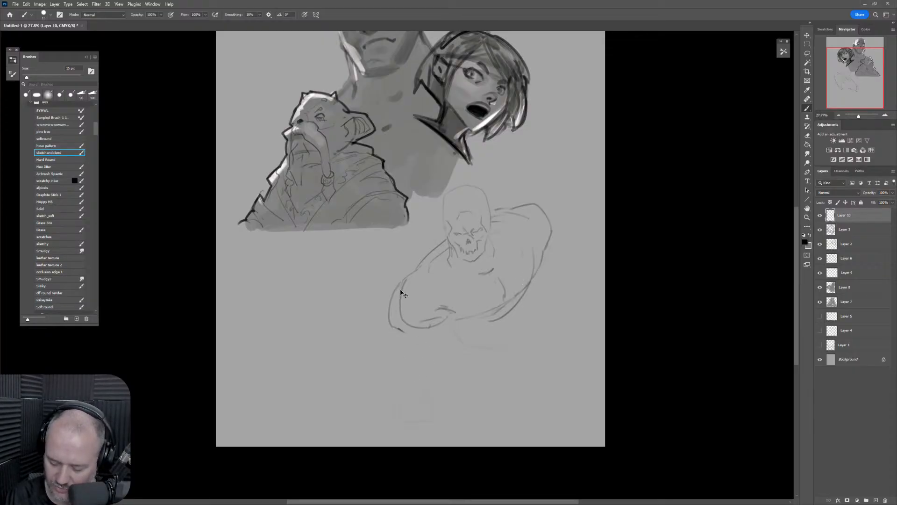
key(ctrl+z)
Sketch the hanging arm on the side nearest the dwarf with a rounded upper arm, tapering forearm, wrist band and clawed hand.
mouse_move(402, 287)
mouse_down()
mouse_move(391, 337)
mouse_move(404, 348)
mouse_move(418, 352)
mouse_move(438, 330)
mouse_move(405, 351)
mouse_up()
key(ctrl+z)
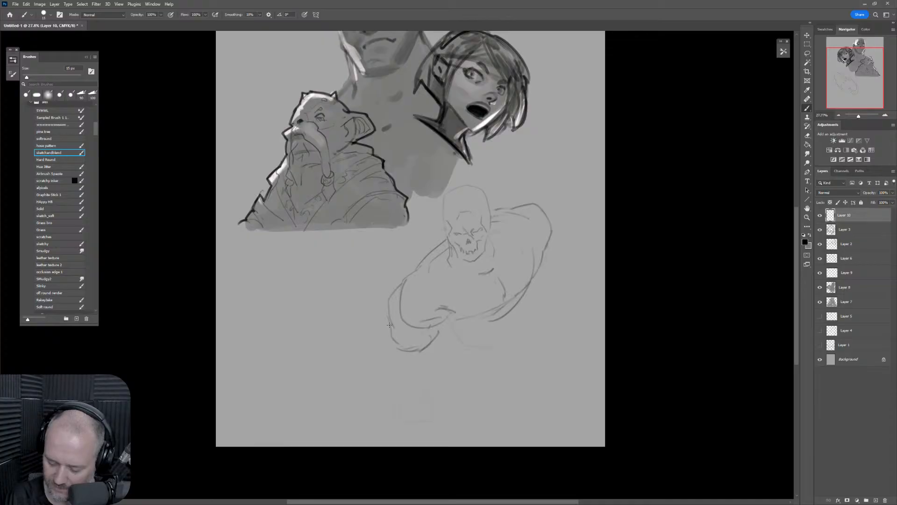
mouse_move(393, 322)
mouse_down()
mouse_move(386, 362)
mouse_move(403, 398)
mouse_move(420, 410)
mouse_up()
mouse_move(429, 354)
mouse_down()
mouse_move(426, 420)
mouse_move(405, 420)
mouse_move(418, 409)
mouse_move(406, 404)
mouse_move(450, 355)
mouse_move(425, 401)
mouse_move(437, 416)
mouse_move(420, 440)
mouse_move(393, 439)
mouse_move(401, 419)
mouse_move(419, 432)
mouse_move(410, 444)
mouse_move(422, 426)
mouse_move(405, 438)
mouse_move(440, 420)
mouse_up()
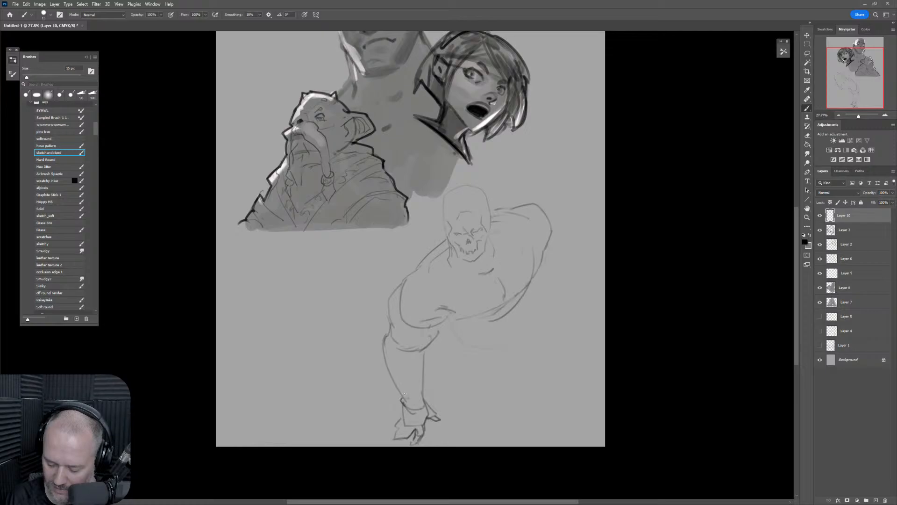
drag(397, 389, 408, 404)
Restate the upper arm and torso underside of the skull figure, and erase its forearm and hand.
mouse_move(390, 324)
mouse_down()
mouse_move(384, 348)
mouse_move(420, 350)
mouse_up()
mouse_move(395, 319)
mouse_down()
mouse_move(389, 330)
mouse_move(397, 335)
mouse_move(435, 345)
mouse_move(415, 351)
mouse_move(407, 346)
mouse_move(456, 320)
mouse_up()
key(e)
key(b)
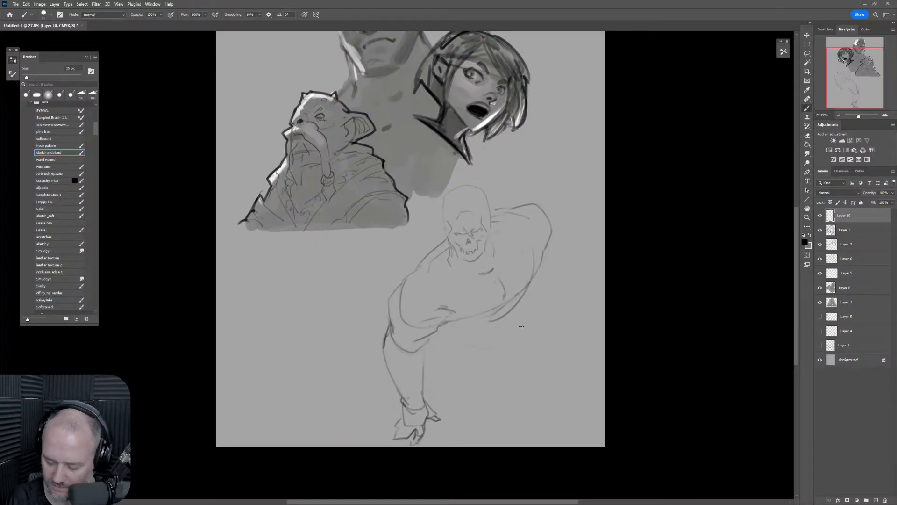
drag(516, 303, 448, 332)
key(e)
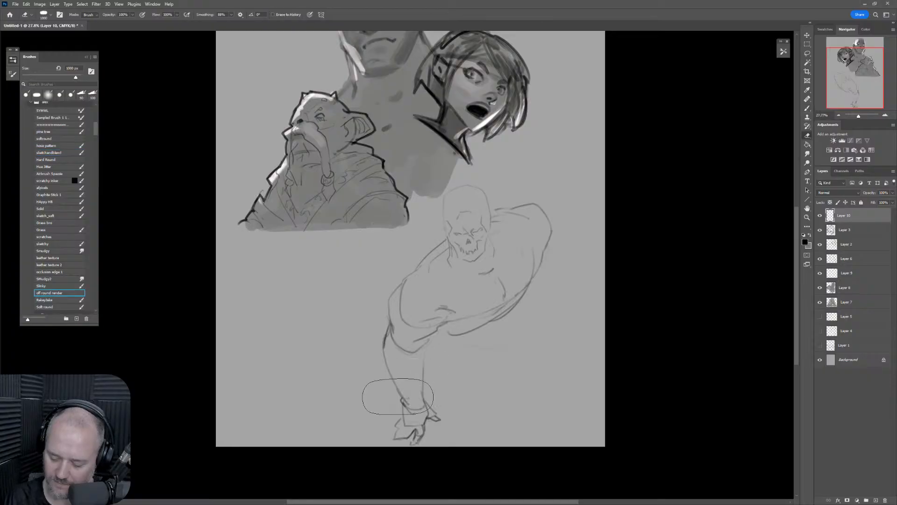
drag(402, 421, 411, 395)
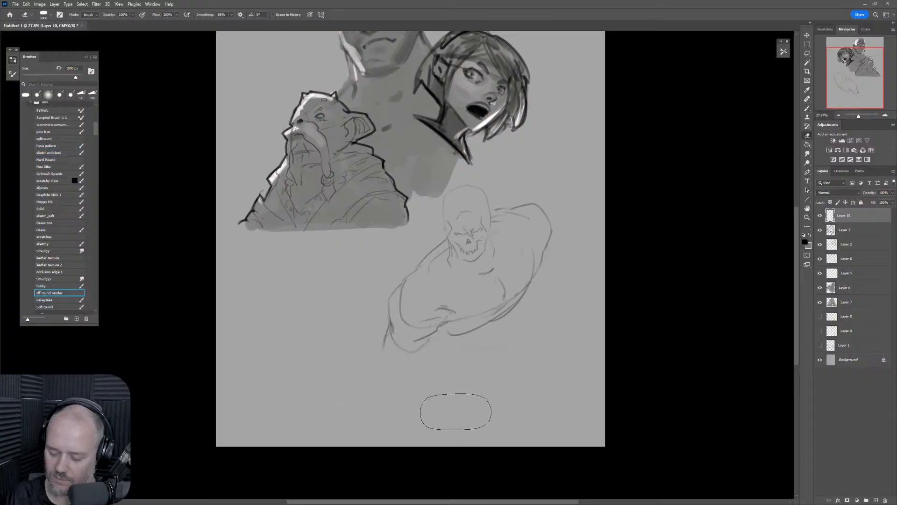
Scale the skull figure sketch down to about 80% and move it up closer to the woman.
key(l)
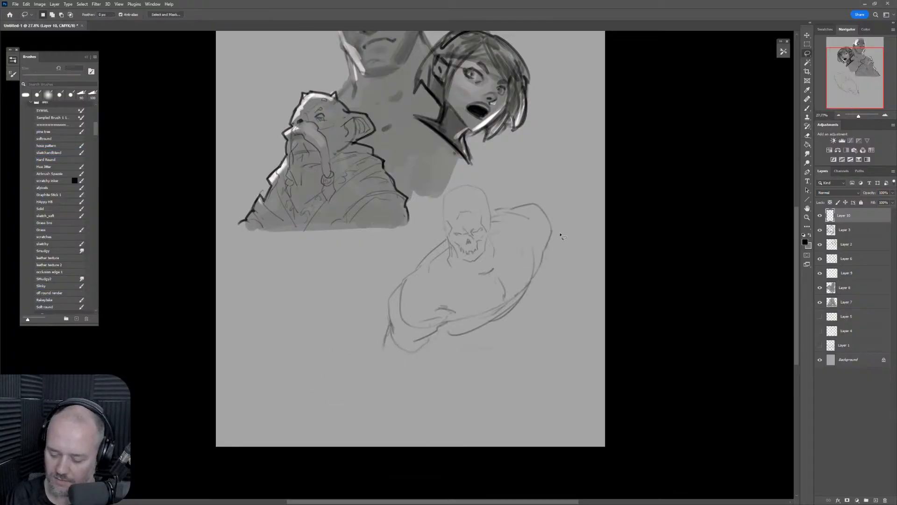
key(z)
click(526, 278)
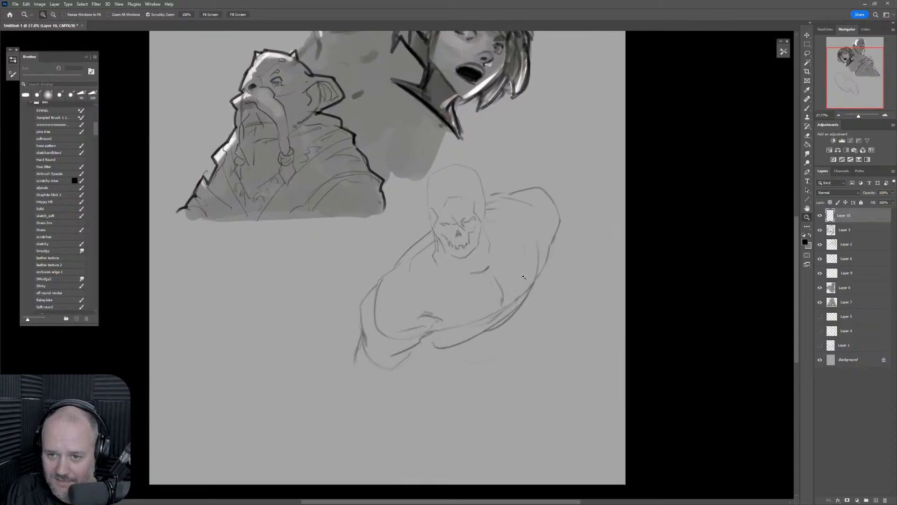
drag(523, 276, 528, 240)
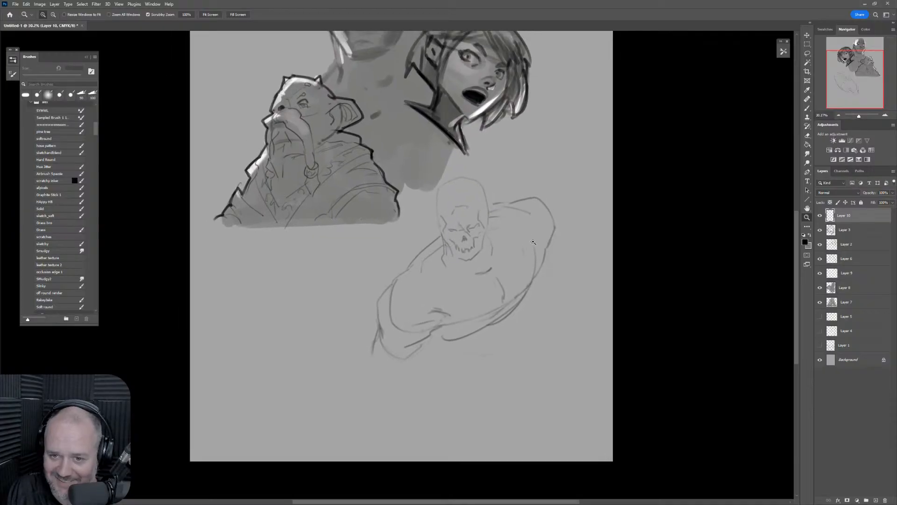
key(ctrl+t)
mouse_move(542, 247)
mouse_down()
mouse_move(489, 272)
mouse_move(394, 263)
mouse_move(407, 236)
mouse_up()
mouse_move(383, 270)
mouse_down()
mouse_move(571, 221)
mouse_move(569, 208)
mouse_up()
drag(600, 93, 564, 148)
Try the skull figure flipped horizontally under the woman's hair, and flip it back.
right_click(517, 206)
click(542, 334)
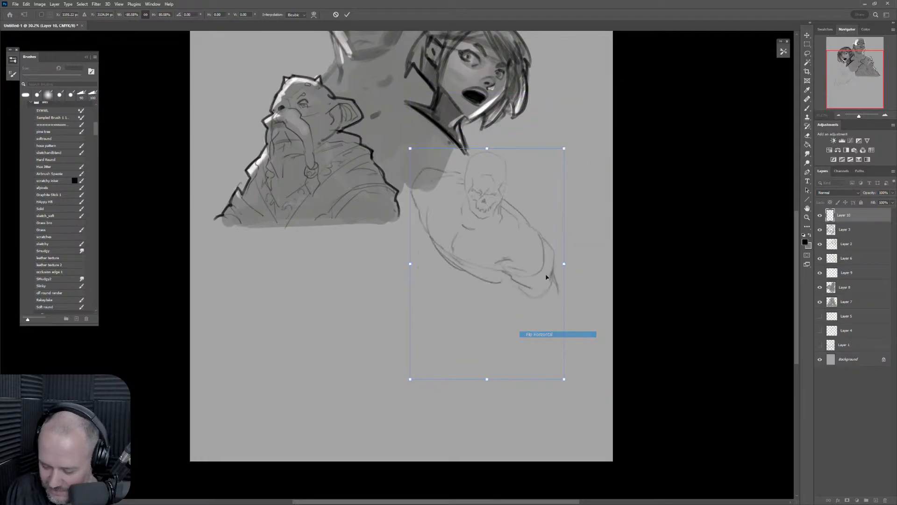
drag(554, 261, 586, 219)
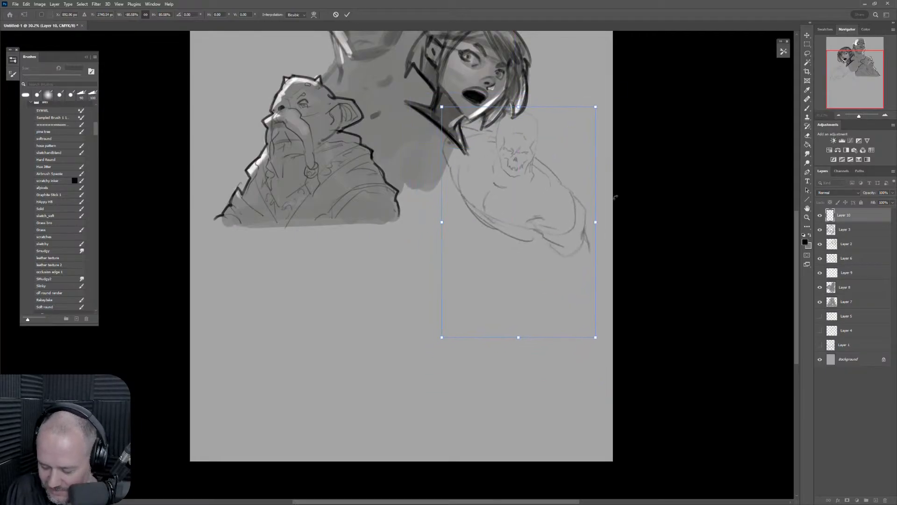
right_click(556, 158)
click(595, 283)
Rotate the skull figure about 16.7° clockwise and place it just below the woman's head.
drag(567, 180, 550, 182)
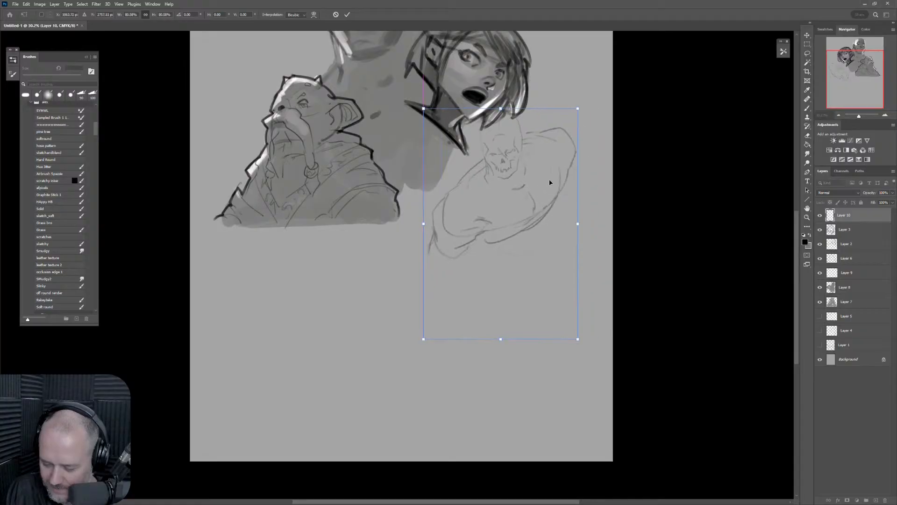
drag(586, 150, 595, 184)
drag(557, 214, 551, 198)
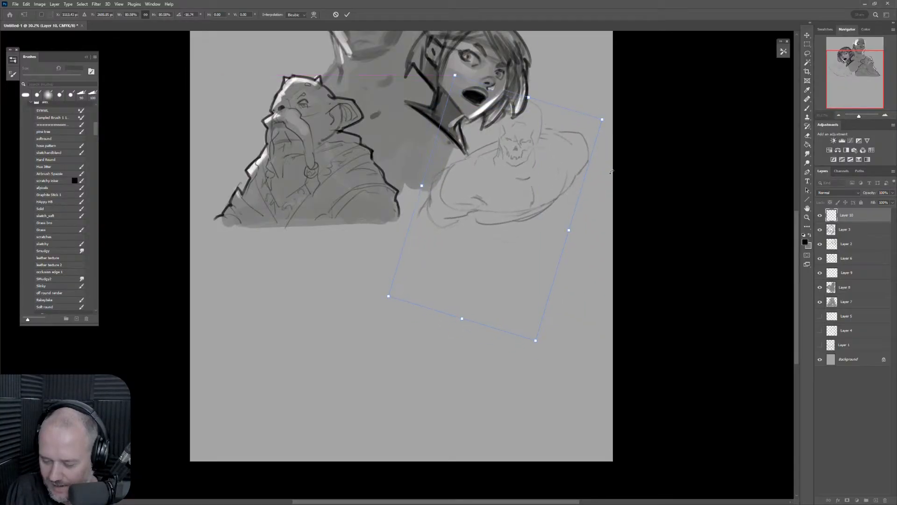
key(Return)
Erase the leftover upper arm and sketch the skull figure's rib line, tapering waist, abdomen marks and belt curve.
key(e)
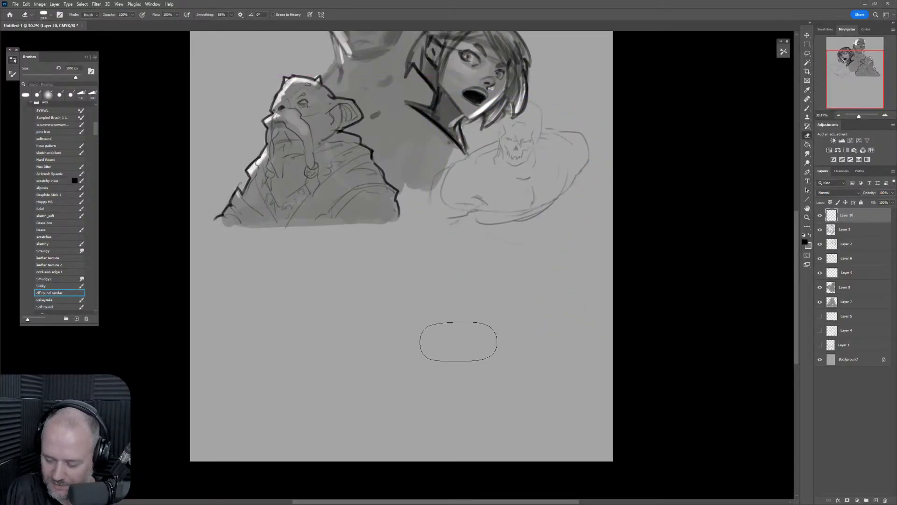
key(b)
mouse_move(565, 184)
mouse_down()
mouse_move(476, 224)
mouse_move(487, 236)
mouse_up()
mouse_move(466, 199)
mouse_down()
mouse_move(513, 236)
mouse_move(473, 252)
mouse_move(471, 241)
mouse_move(471, 264)
mouse_move(507, 279)
mouse_up()
mouse_move(563, 200)
mouse_down()
mouse_move(545, 236)
mouse_move(548, 253)
mouse_up()
drag(497, 265, 531, 259)
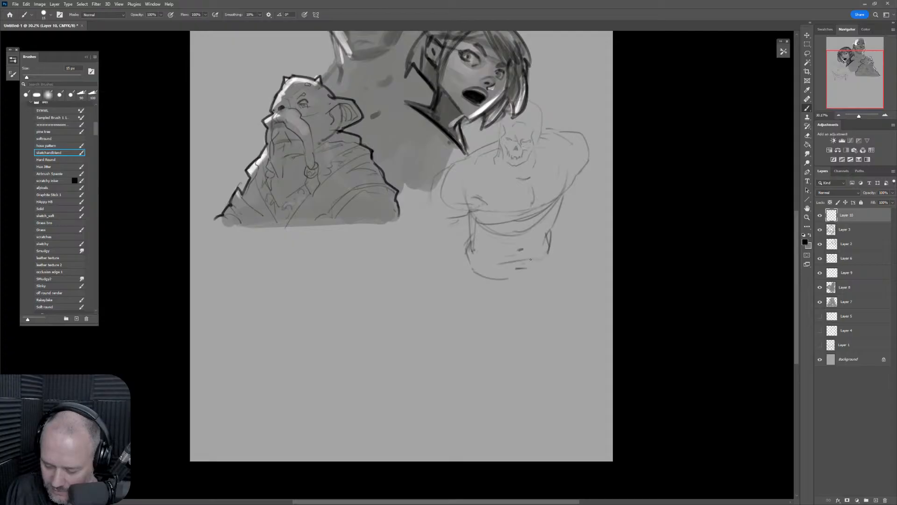
Sketch the skull figure's hips, the long front thigh down to the knee, and the foreshortened thigh of the other leg.
drag(461, 250, 491, 268)
mouse_move(468, 233)
mouse_down()
mouse_move(454, 320)
mouse_move(471, 341)
mouse_move(462, 366)
mouse_up()
mouse_move(467, 372)
mouse_down()
mouse_move(489, 380)
mouse_move(509, 300)
mouse_move(537, 271)
mouse_up()
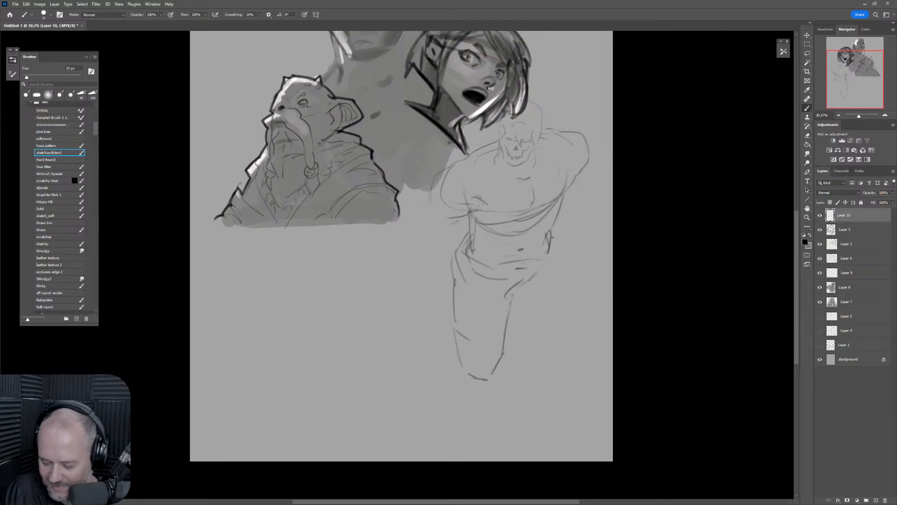
mouse_move(552, 238)
mouse_down()
mouse_move(537, 291)
mouse_move(517, 294)
mouse_move(535, 305)
mouse_move(544, 295)
mouse_up()
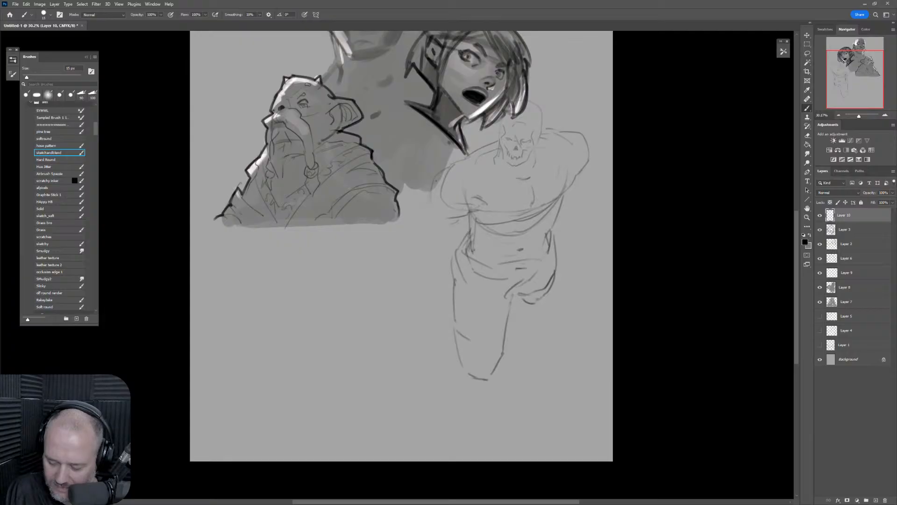
Sketch the arm nearest the dwarf hanging down to a blocky fist, and mark the inner edge of the opposite shoulder.
mouse_move(424, 214)
mouse_down()
mouse_move(423, 270)
mouse_move(435, 284)
mouse_move(446, 255)
mouse_up()
drag(456, 216, 446, 241)
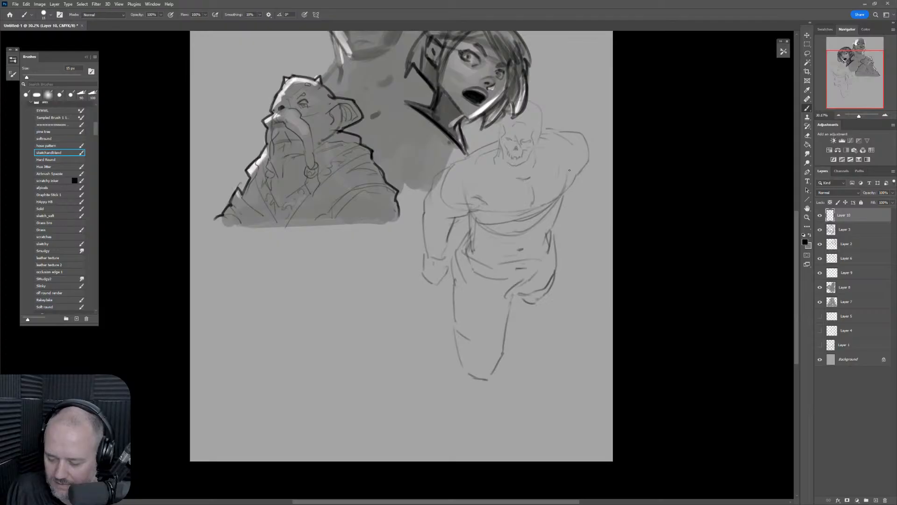
mouse_move(574, 168)
mouse_down()
mouse_move(564, 185)
mouse_move(569, 175)
mouse_up()
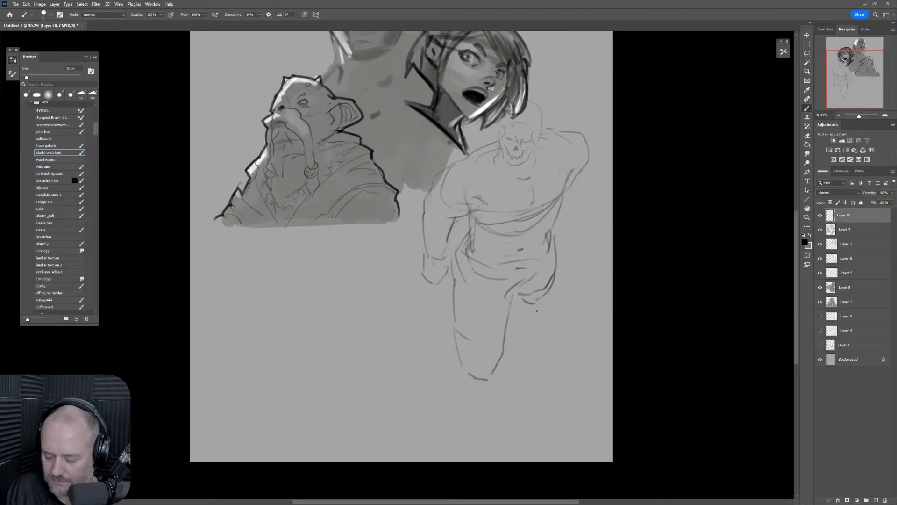
Sketch the front leg's knee, calf and foot, and try a contour below the bent leg's thigh before undoing it.
drag(460, 370, 479, 389)
mouse_move(500, 354)
mouse_down()
mouse_move(459, 404)
mouse_move(469, 452)
mouse_move(498, 433)
mouse_move(498, 371)
mouse_up()
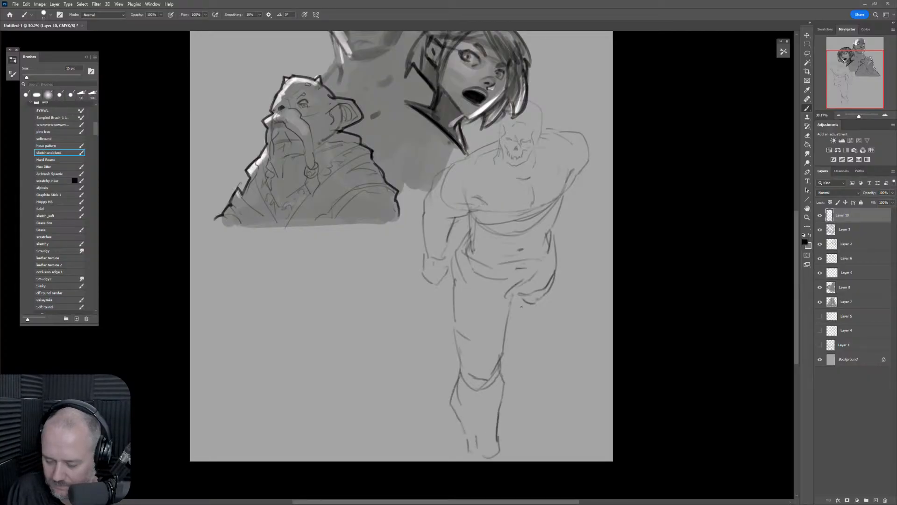
mouse_move(552, 282)
mouse_down()
mouse_move(553, 308)
mouse_move(530, 322)
mouse_up()
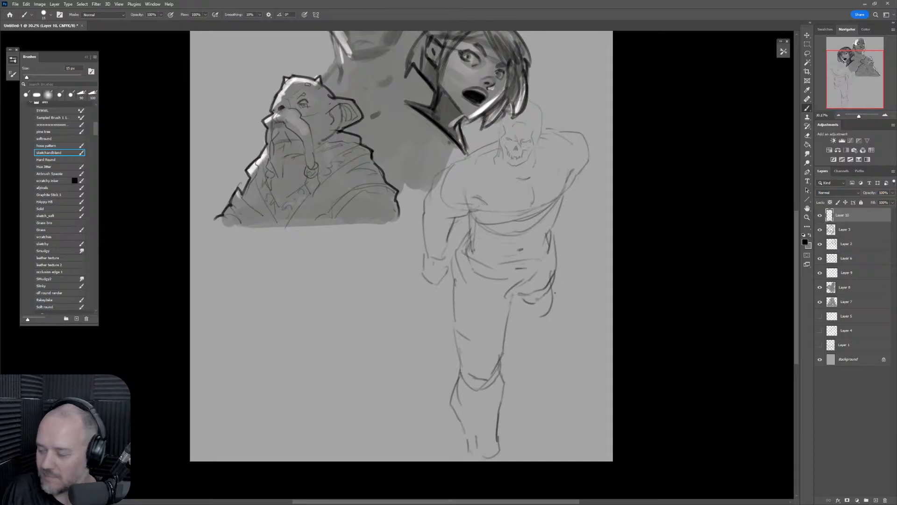
key(ctrl+z)
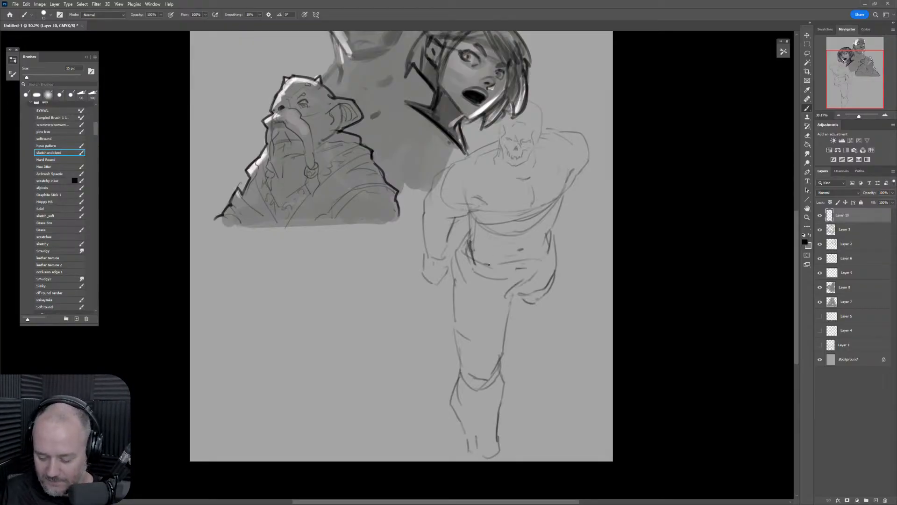
Strengthen the skull figure's belt line, abdomen marks and the torso contour on the side away from the dwarf.
drag(529, 268, 546, 253)
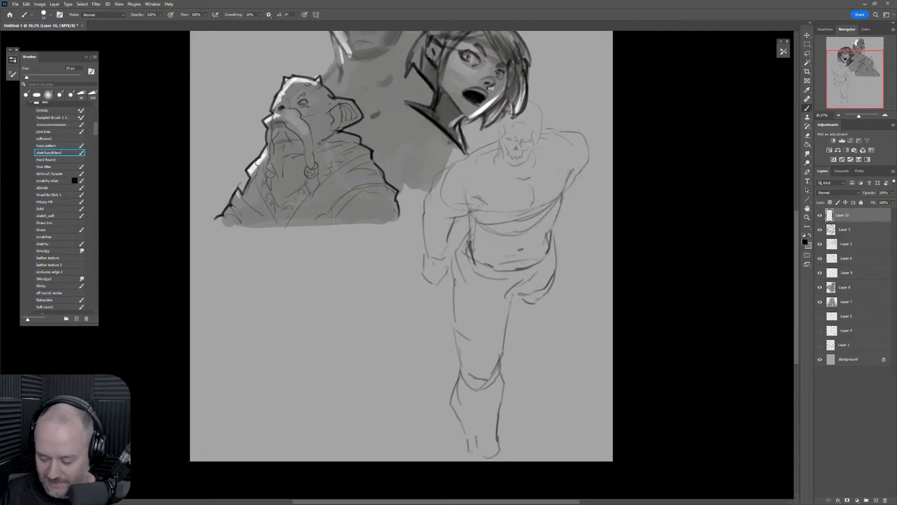
drag(558, 200, 543, 229)
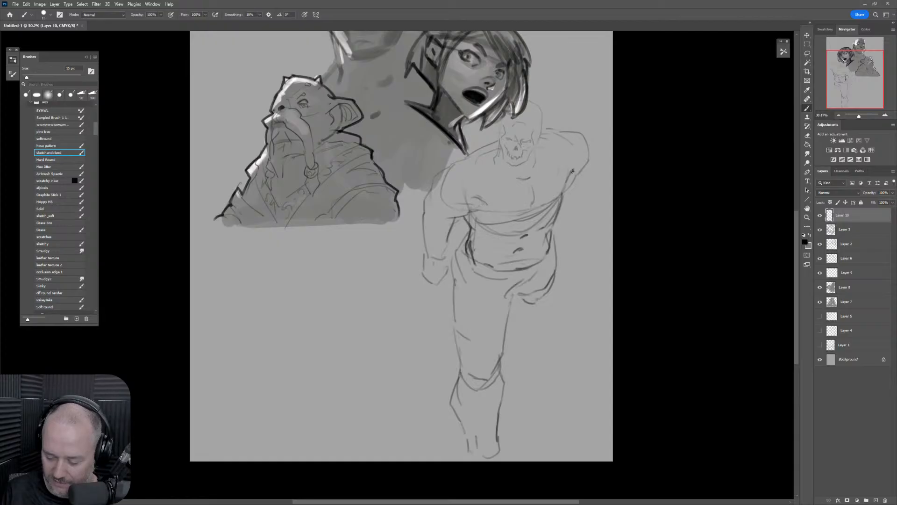
drag(563, 196, 566, 188)
key(ctrl+z)
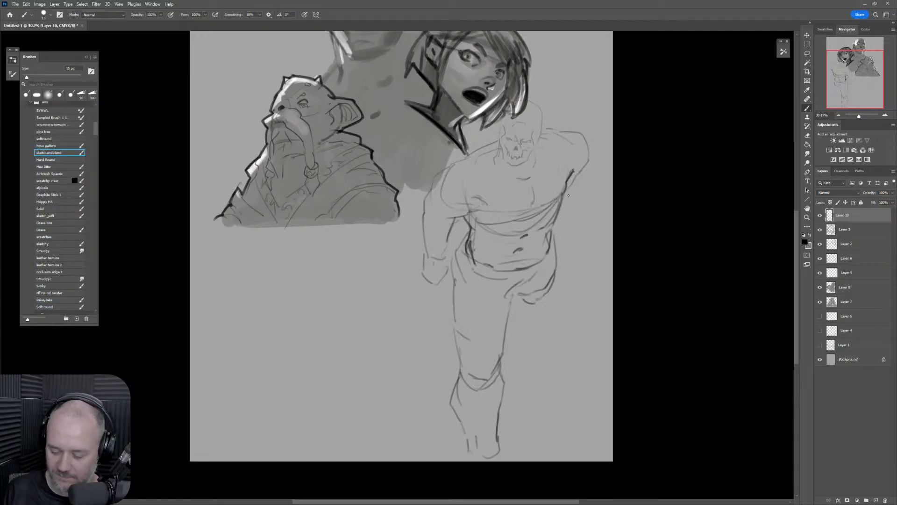
key(ctrl+z)
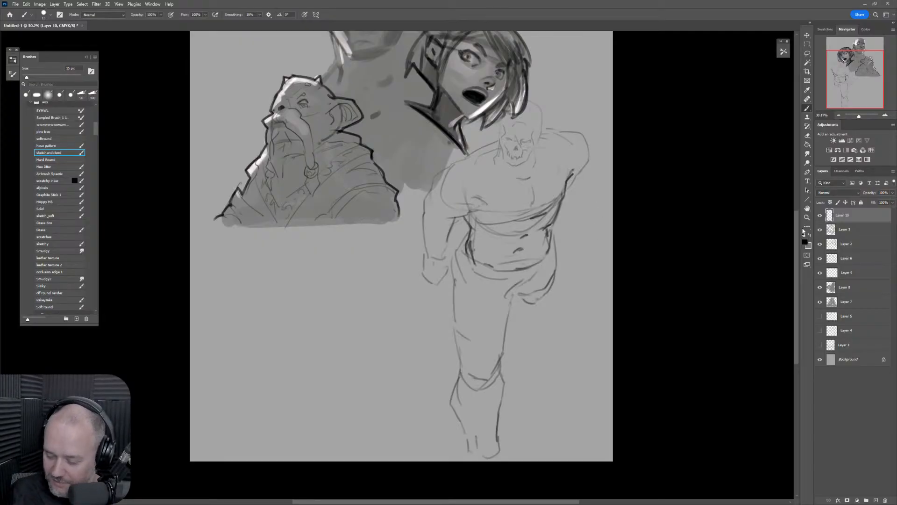
Scale the skull figure to about 66%, rotate it 20° counterclockwise and move it beneath the dwarf.
key(ctrl+t)
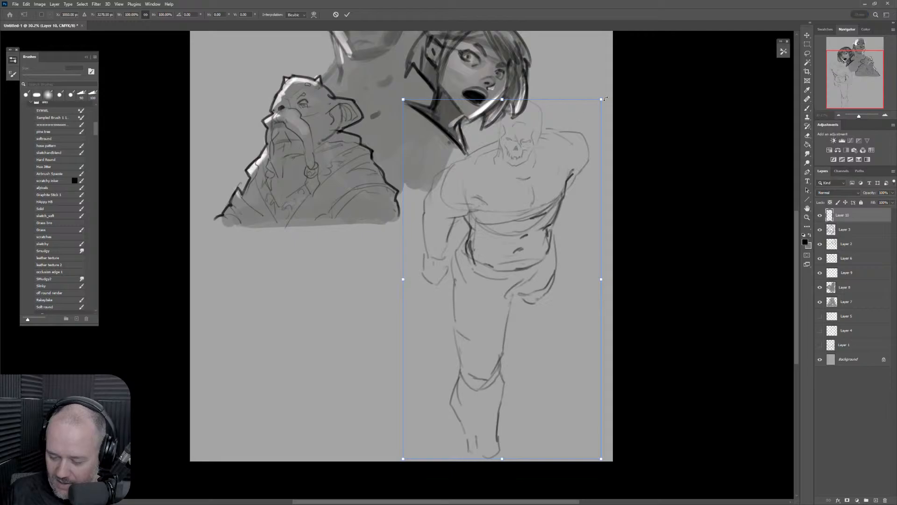
drag(609, 94, 535, 219)
drag(497, 311, 516, 236)
drag(605, 280, 608, 193)
drag(559, 259, 458, 293)
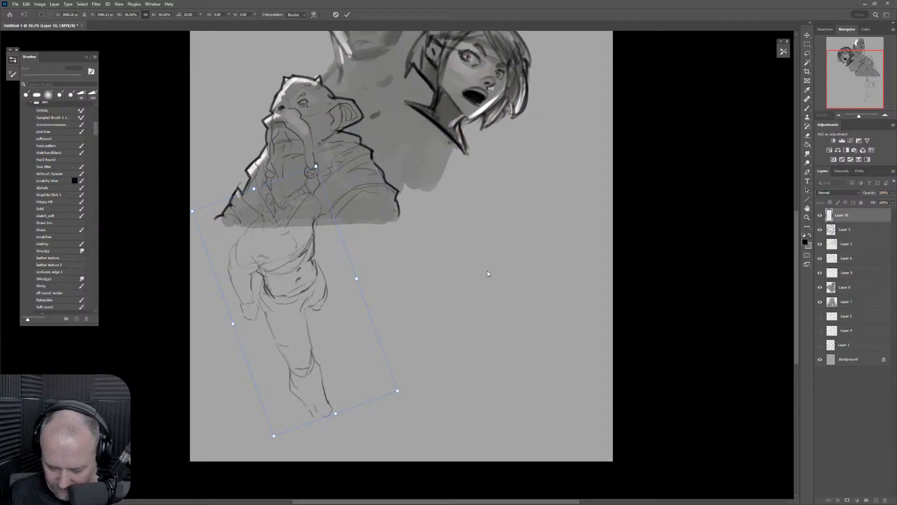
key(Return)
key(z)
mouse_move(284, 228)
mouse_down()
mouse_move(305, 214)
mouse_move(337, 211)
mouse_up()
key(b)
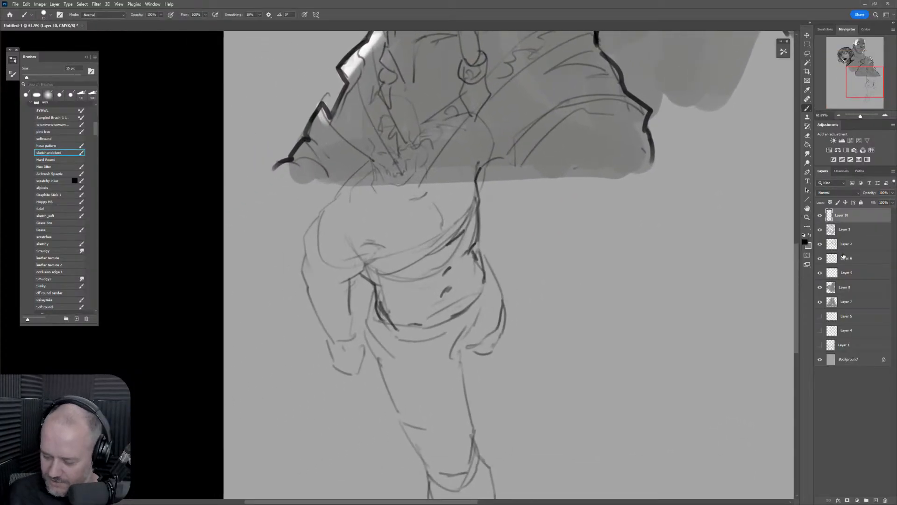
Set the skull figure's line layer to Multiply and add a new empty layer directly beneath it.
click(837, 193)
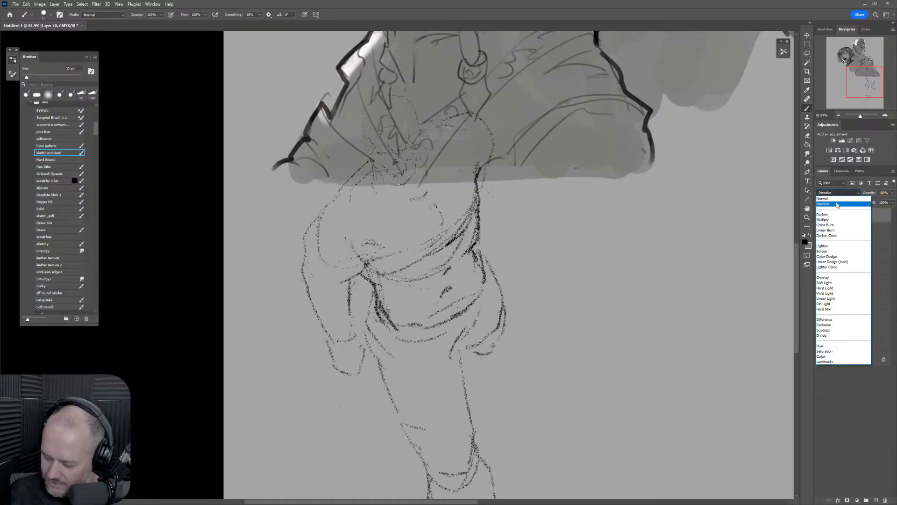
click(833, 222)
click(856, 230)
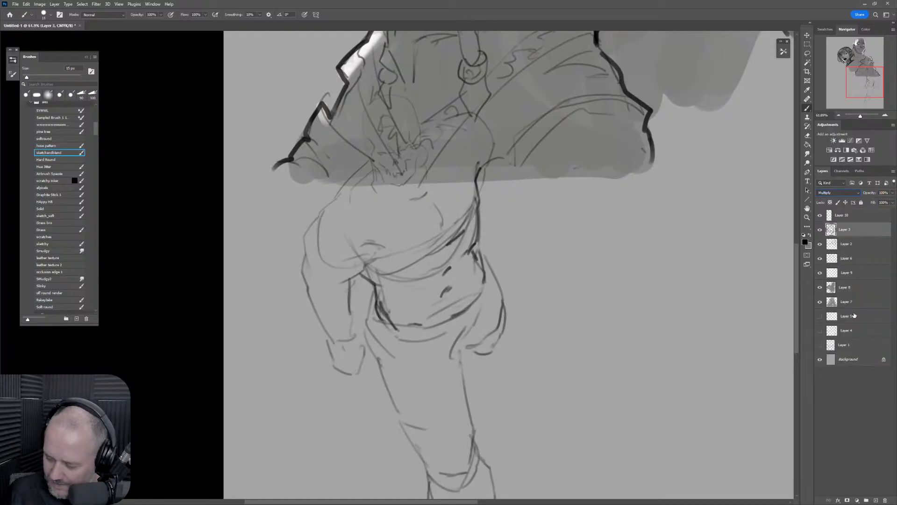
click(875, 499)
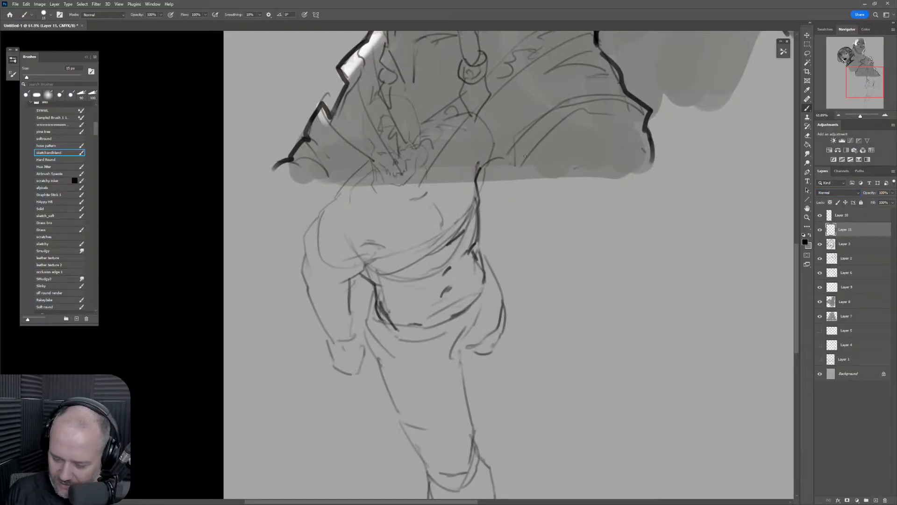
Block in the skull figure's head, lowered shoulder and upper chest with flat dark grey using an 80 px brush.
drag(691, 79, 556, 252)
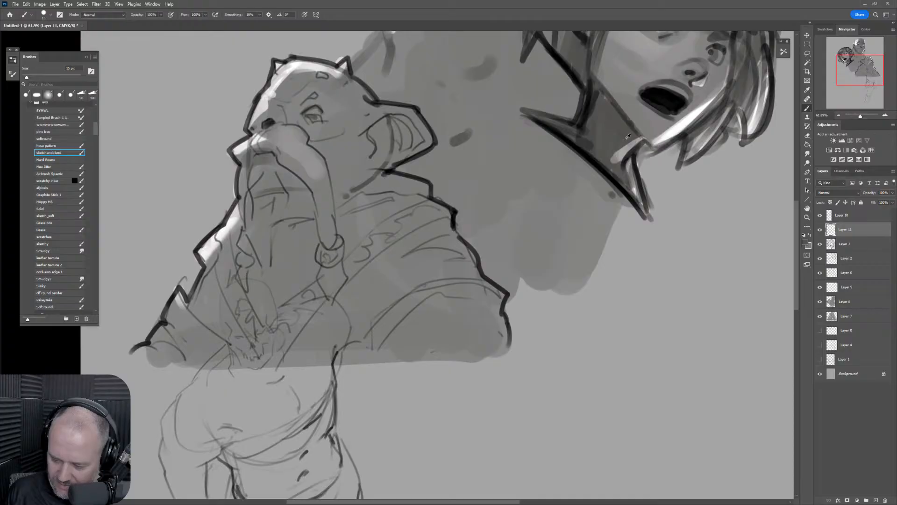
drag(444, 315, 510, 207)
key(bracketright)
key(bracketright)
key(bracketright)
key(bracketright)
key(bracketright)
key(bracketright)
key(bracketright)
key(bracketright)
key(bracketright)
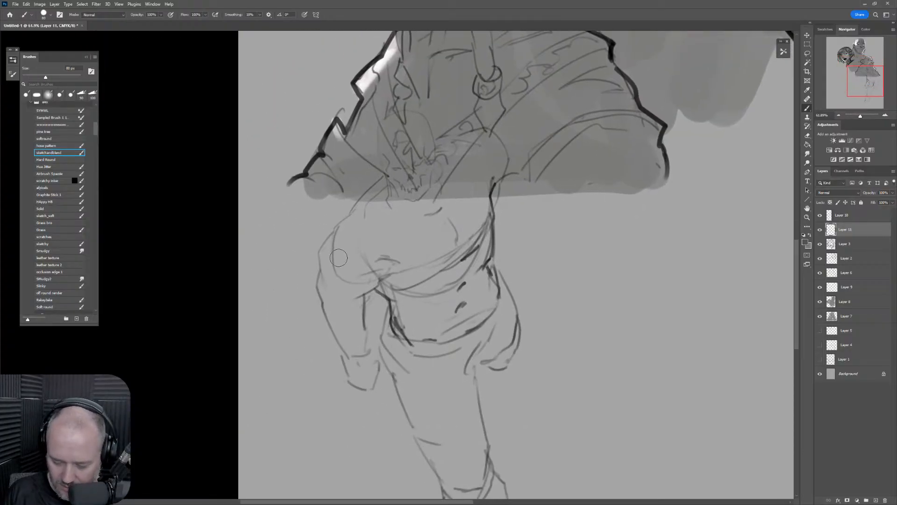
mouse_move(338, 259)
mouse_down()
mouse_move(343, 230)
mouse_move(394, 197)
mouse_move(340, 225)
mouse_move(337, 270)
mouse_move(348, 232)
mouse_move(352, 267)
mouse_move(370, 240)
mouse_move(365, 226)
mouse_move(338, 263)
mouse_move(344, 230)
mouse_move(371, 214)
mouse_move(356, 220)
mouse_move(405, 162)
mouse_move(388, 144)
mouse_move(394, 175)
mouse_move(387, 140)
mouse_move(405, 117)
mouse_move(422, 130)
mouse_move(416, 187)
mouse_move(406, 189)
mouse_move(394, 142)
mouse_move(405, 211)
mouse_move(407, 178)
mouse_move(376, 232)
mouse_move(412, 169)
mouse_move(402, 142)
mouse_move(409, 206)
mouse_move(396, 171)
mouse_move(394, 144)
mouse_move(422, 239)
mouse_move(425, 198)
mouse_move(337, 252)
mouse_move(341, 237)
mouse_move(329, 253)
mouse_move(333, 278)
mouse_move(328, 256)
mouse_move(336, 299)
mouse_move(368, 234)
mouse_move(346, 285)
mouse_move(369, 290)
mouse_move(412, 243)
mouse_move(412, 219)
mouse_up()
alt+click(343, 259)
alt+click(338, 227)
alt+click(364, 228)
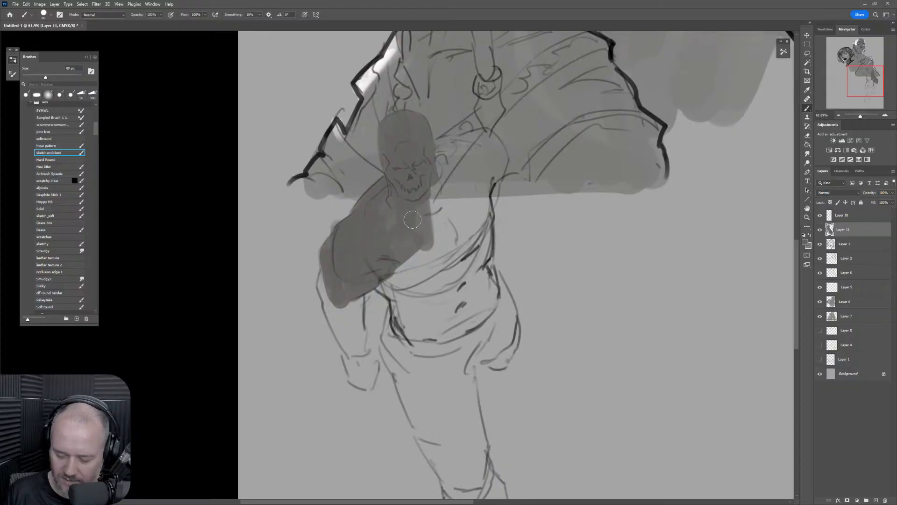
Extend the dark grey fill over the rest of the torso, both arms and the hips, reducing the brush to 70 px.
mouse_move(423, 184)
mouse_down()
mouse_move(428, 157)
mouse_move(488, 138)
mouse_move(478, 139)
mouse_move(507, 166)
mouse_move(477, 199)
mouse_move(481, 248)
mouse_move(479, 161)
mouse_move(439, 187)
mouse_move(423, 249)
mouse_move(327, 282)
mouse_move(357, 383)
mouse_move(369, 376)
mouse_move(367, 359)
mouse_move(350, 318)
mouse_move(355, 362)
mouse_move(352, 299)
mouse_move(334, 278)
mouse_move(389, 279)
mouse_move(379, 289)
mouse_move(397, 304)
mouse_move(395, 351)
mouse_move(411, 397)
mouse_up()
key(bracketleft)
mouse_move(402, 266)
mouse_down()
mouse_move(413, 332)
mouse_move(416, 244)
mouse_move(437, 352)
mouse_move(444, 209)
mouse_move(457, 315)
mouse_move(471, 226)
mouse_move(453, 226)
mouse_move(430, 321)
mouse_move(401, 238)
mouse_move(405, 315)
mouse_move(392, 283)
mouse_move(414, 303)
mouse_move(430, 366)
mouse_move(457, 277)
mouse_move(457, 364)
mouse_move(489, 288)
mouse_move(481, 248)
mouse_move(490, 290)
mouse_move(485, 275)
mouse_move(512, 320)
mouse_move(499, 364)
mouse_move(514, 329)
mouse_move(498, 353)
mouse_move(468, 343)
mouse_move(467, 353)
mouse_move(474, 359)
mouse_move(492, 341)
mouse_move(482, 288)
mouse_move(498, 332)
mouse_move(481, 316)
mouse_move(462, 242)
mouse_move(449, 299)
mouse_move(481, 308)
mouse_move(481, 234)
mouse_up()
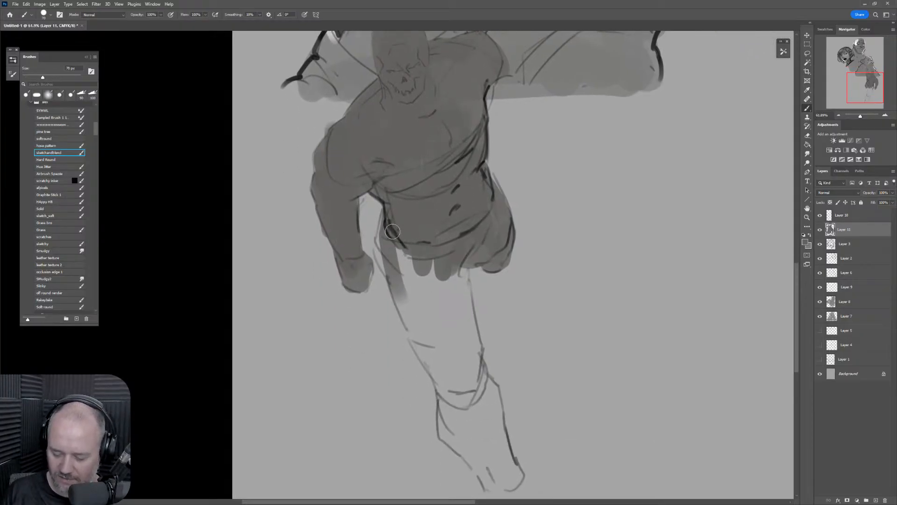
Fill the front leg from thigh down to foot with the same dark grey using a 90 px brush.
key(bracketright)
key(bracketright)
mouse_move(392, 232)
mouse_down()
mouse_move(442, 373)
mouse_move(415, 234)
mouse_move(439, 364)
mouse_move(418, 268)
mouse_move(457, 350)
mouse_move(452, 248)
mouse_move(452, 334)
mouse_move(397, 243)
mouse_move(410, 300)
mouse_up()
drag(492, 339, 466, 219)
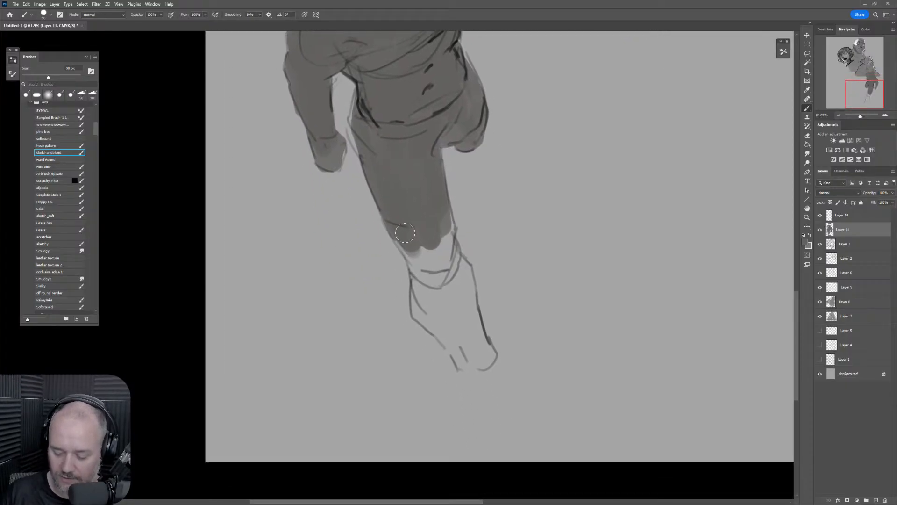
mouse_move(405, 233)
mouse_down()
mouse_move(419, 262)
mouse_move(404, 241)
mouse_move(422, 278)
mouse_move(423, 315)
mouse_move(460, 345)
mouse_move(466, 367)
mouse_move(434, 280)
mouse_move(428, 234)
mouse_move(451, 264)
mouse_move(435, 229)
mouse_move(442, 274)
mouse_up()
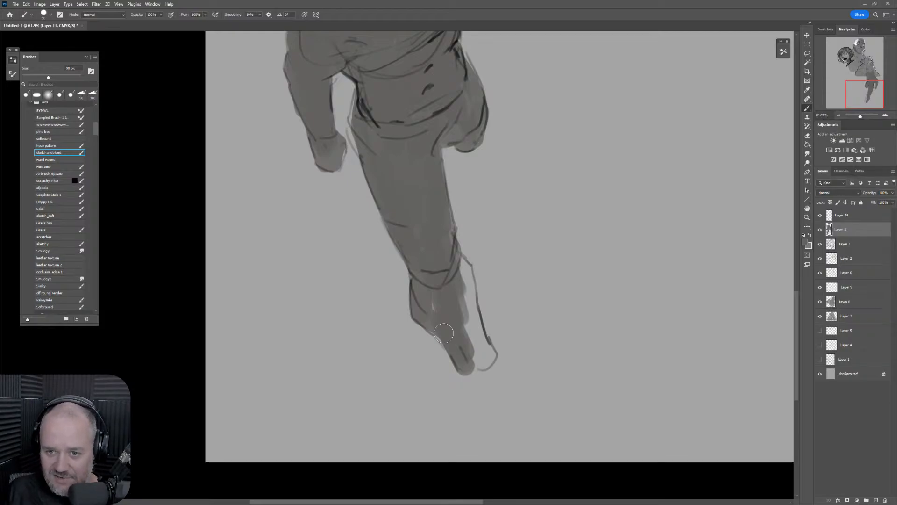
Add soft tonal variation across the skull figure's neck, shoulders and upper chest with an 80 px brush.
scroll(444, 333, up, 5)
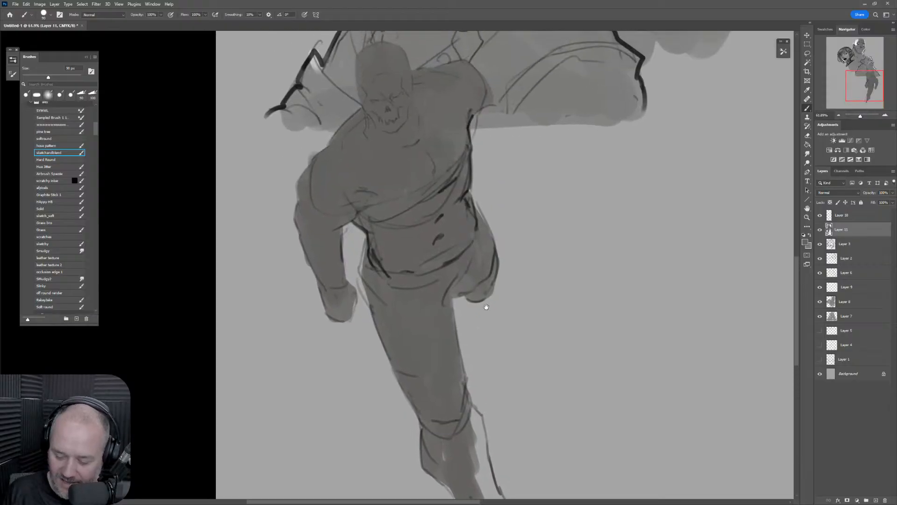
key(bracketleft)
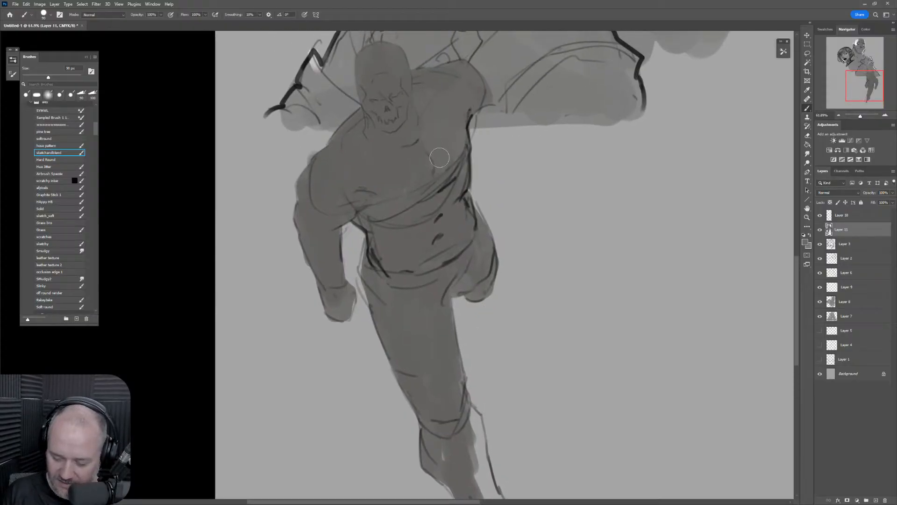
key(bracketright)
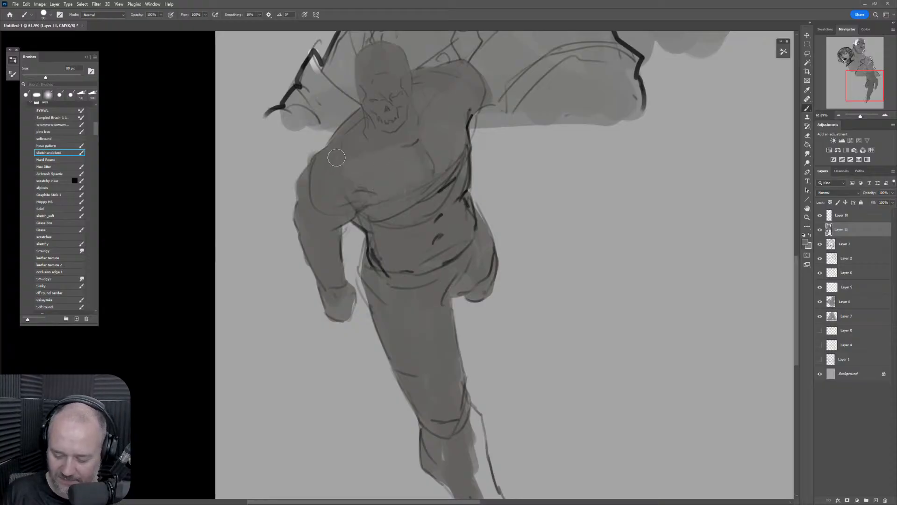
key(bracketleft)
key(bracketleft)
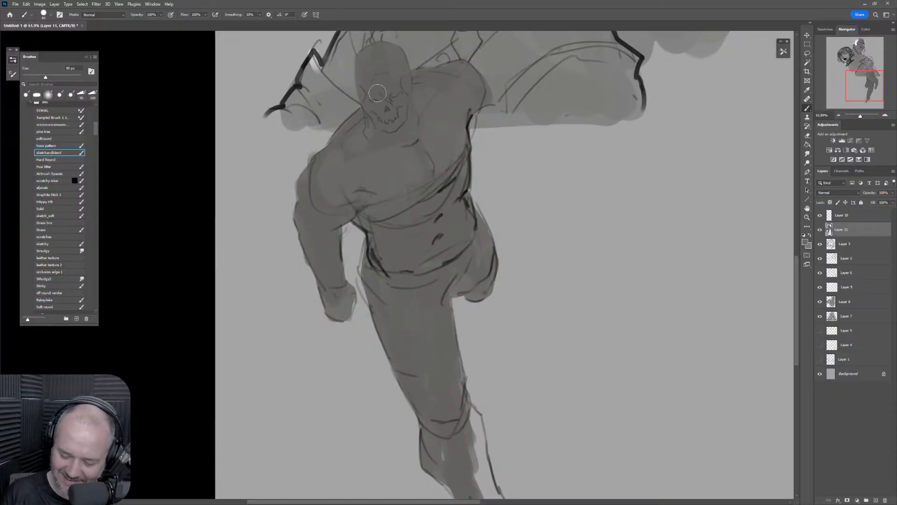
key(bracketright)
drag(437, 117, 454, 164)
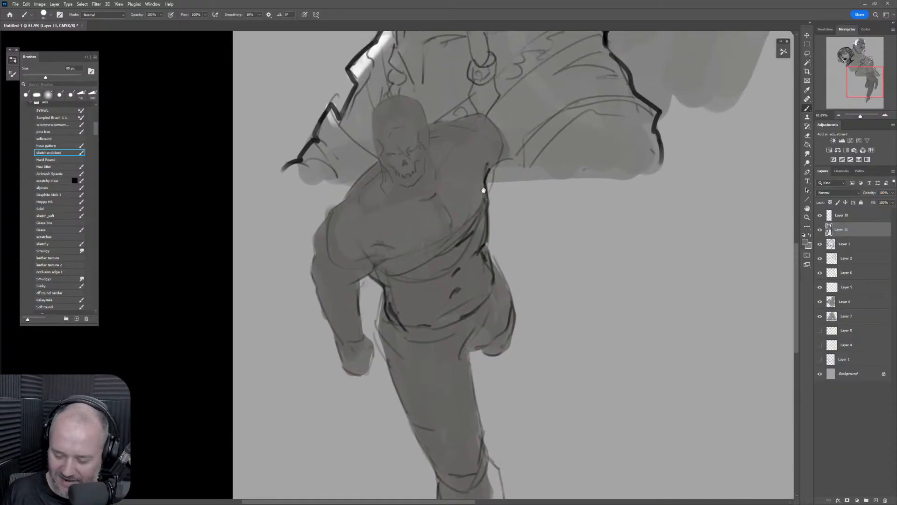
Refine the grey tones over the chest, abdomen and hip, varying the brush between 50 and 90 px.
key(bracketright)
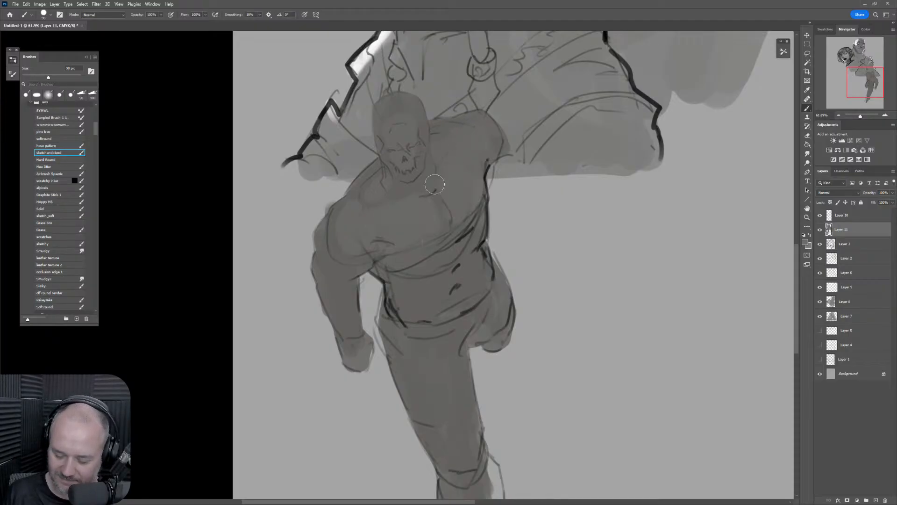
key(bracketleft)
key(bracketleft)
key(bracketleft)
key(bracketleft)
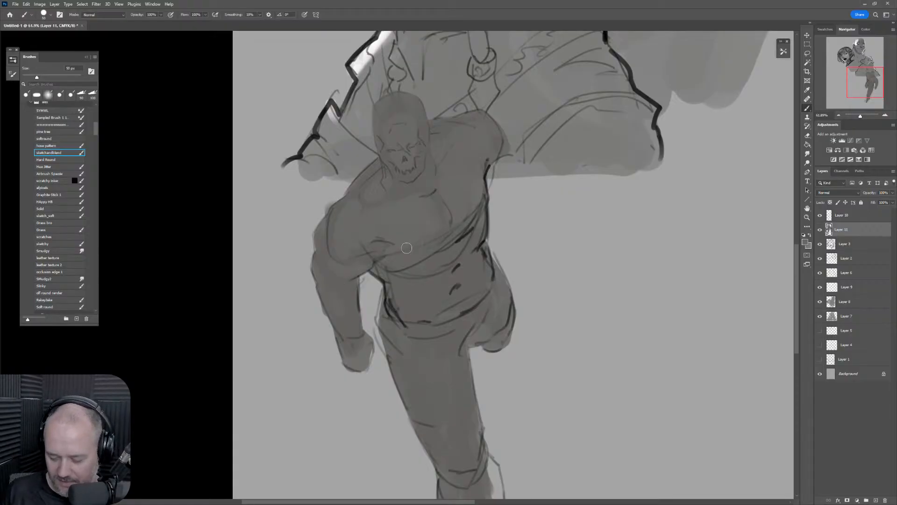
drag(473, 346, 480, 298)
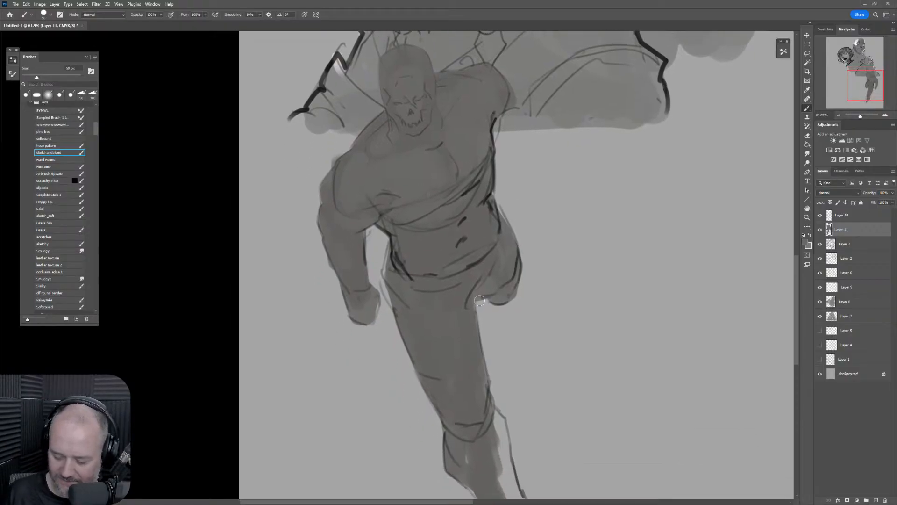
key(bracketright)
key(bracketright)
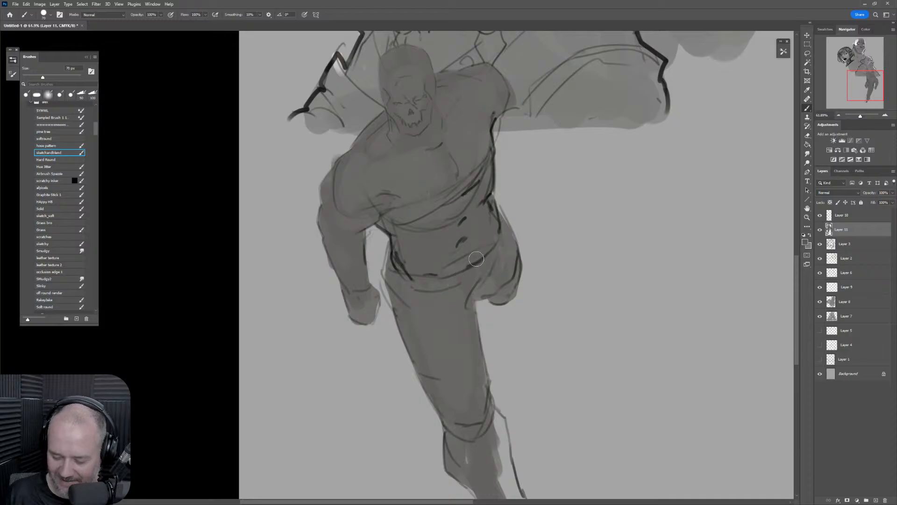
Darken the temples, eye sockets, nose cavity and jaw of the skull face, using brush sizes from 15 to 60 px.
drag(516, 237, 484, 275)
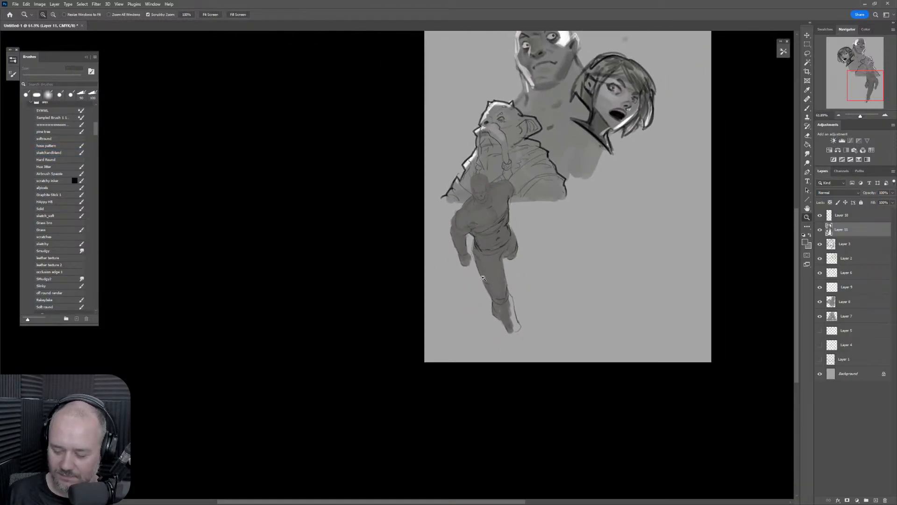
drag(483, 278, 513, 261)
mouse_move(528, 177)
mouse_down()
mouse_move(513, 284)
mouse_move(494, 275)
mouse_up()
key(bracketleft)
key(bracketleft)
key(bracketleft)
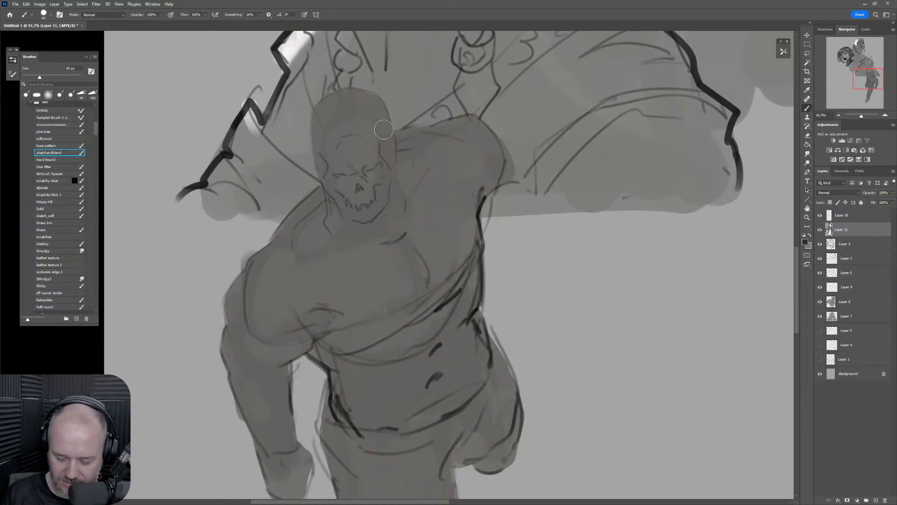
key(bracketleft)
key(bracketleft)
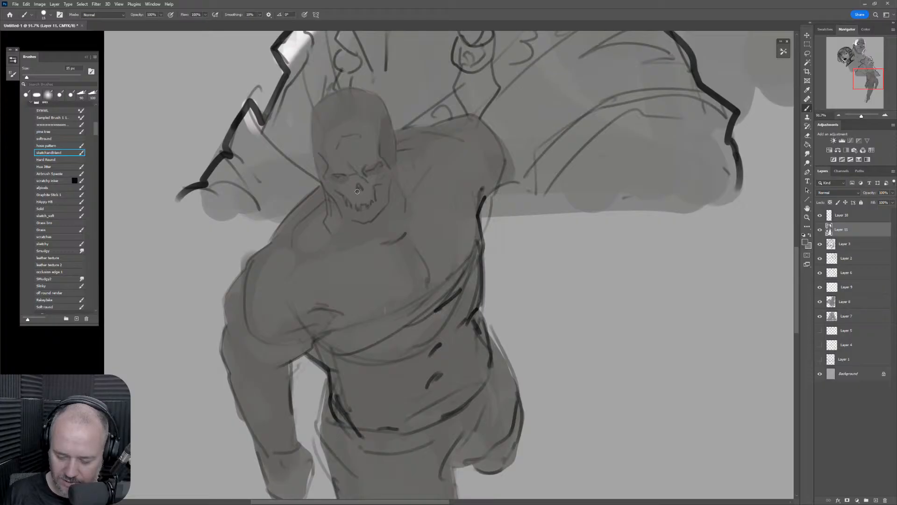
key(bracketright)
key(bracketright)
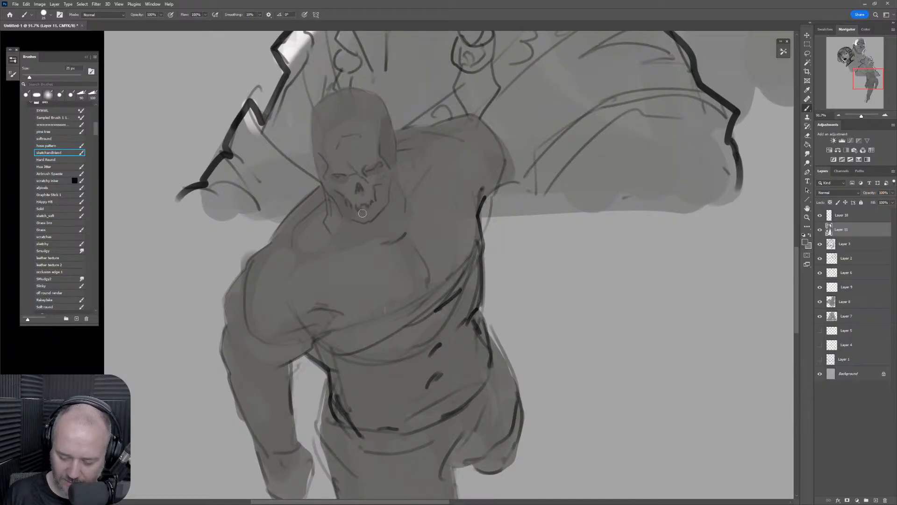
key(bracketright)
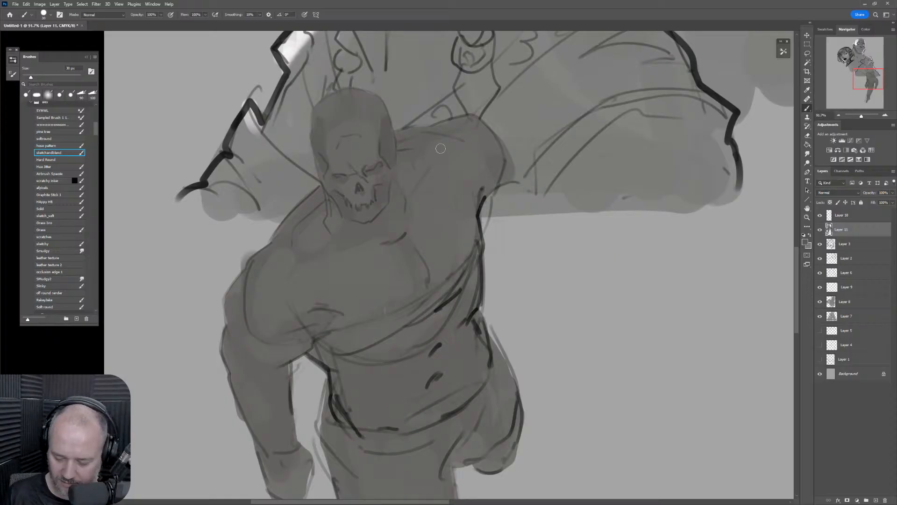
Shade beneath the jaw, across the raised shoulder and along the chest's lower folds with a 40 to 45 px brush.
key(bracketright)
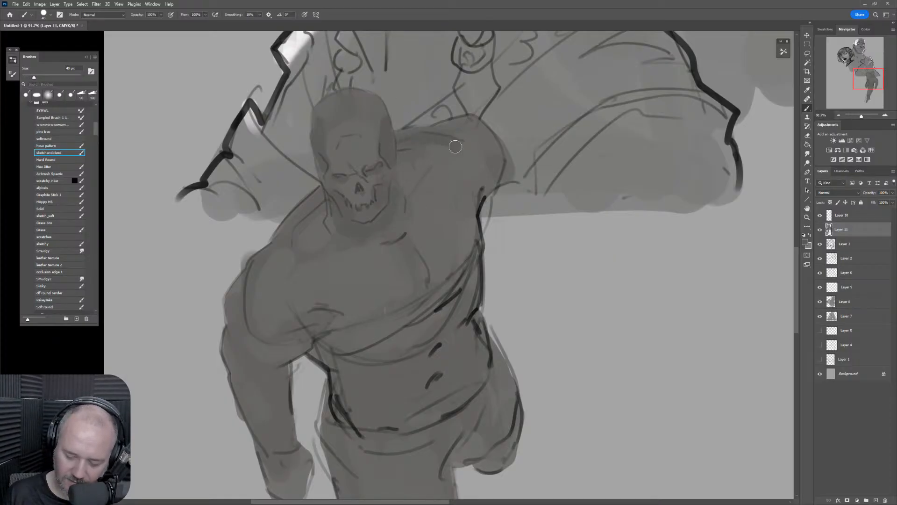
key(bracketright)
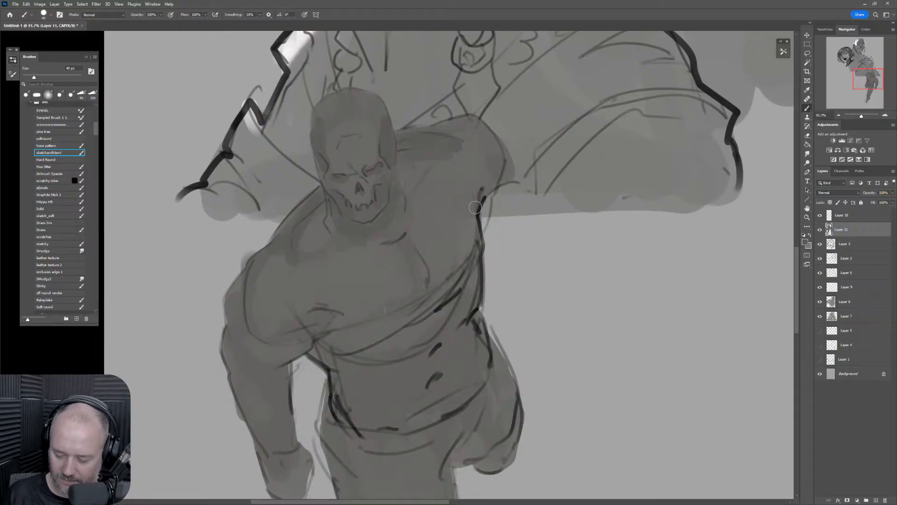
drag(475, 221, 474, 257)
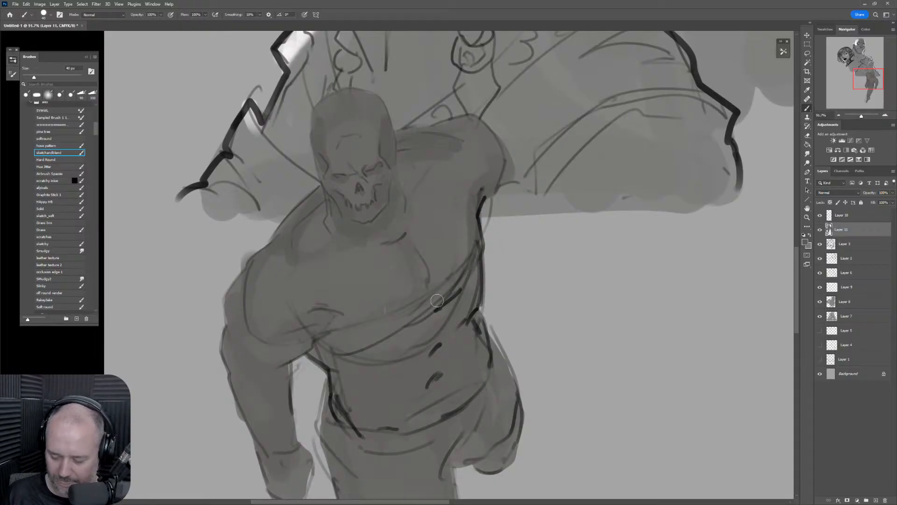
drag(438, 299, 404, 325)
key(bracketright)
drag(310, 354, 326, 373)
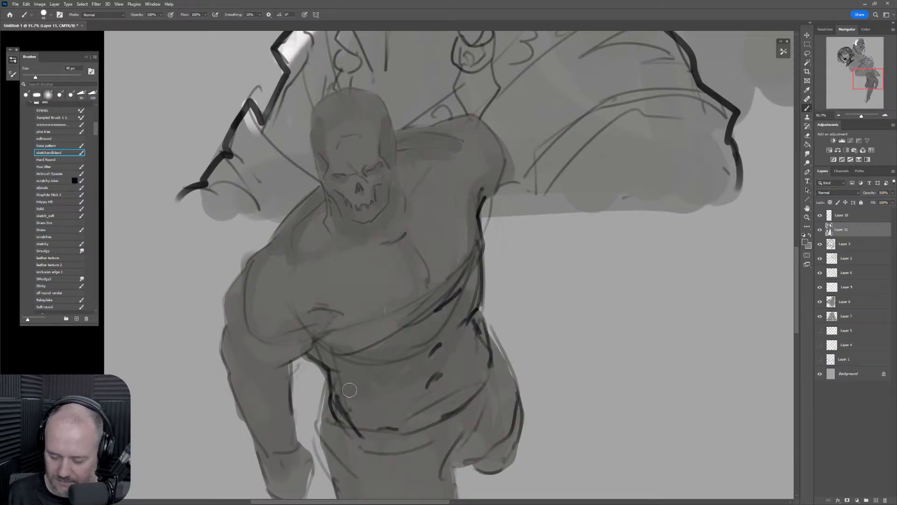
Shade the lowered shoulder's rounded outer edge and the hanging arm with a 40 px brush.
drag(473, 332, 543, 222)
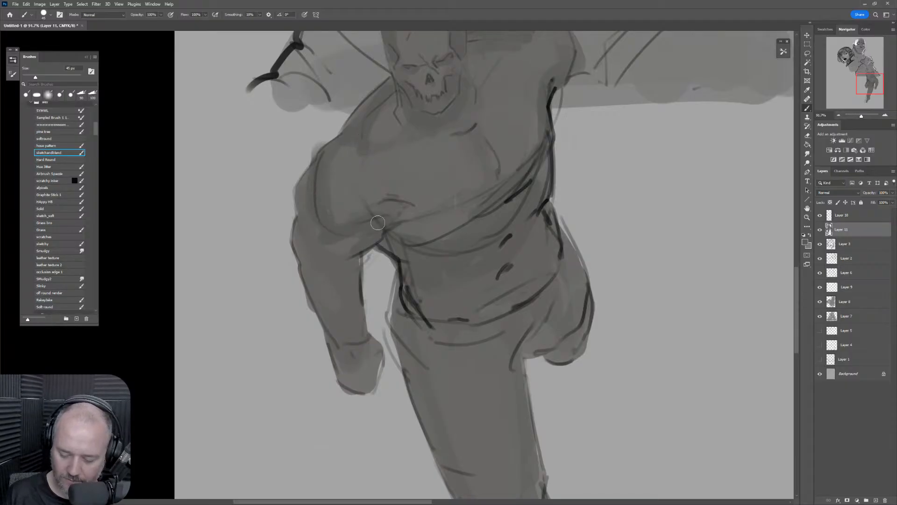
drag(313, 175, 292, 231)
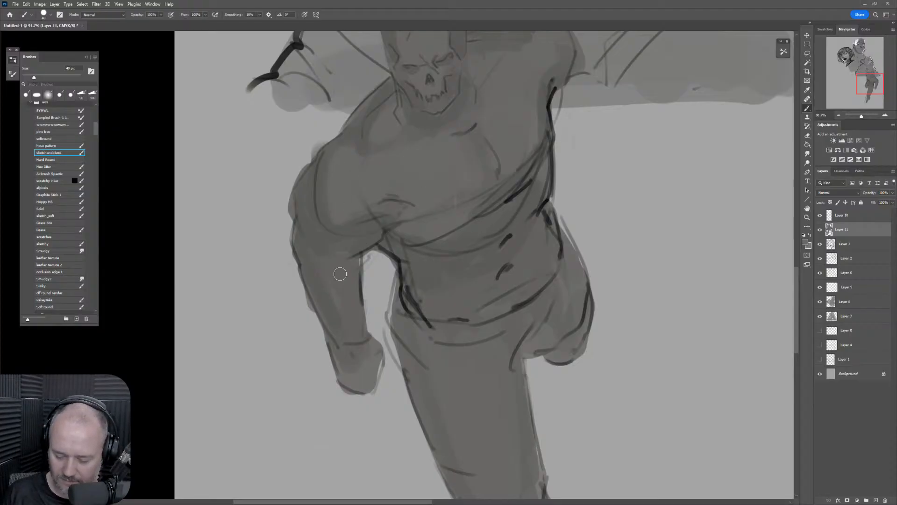
key(bracketleft)
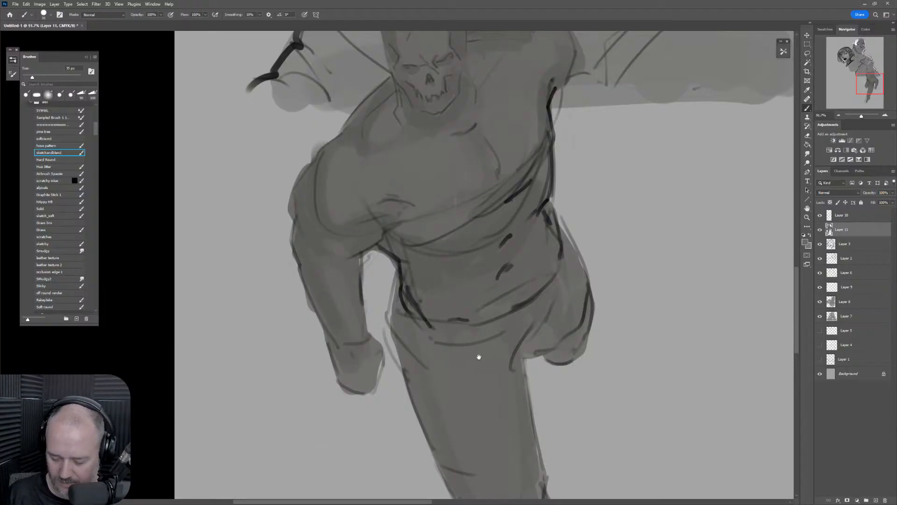
Shade the abdomen and the area above the belt line with a 40 to 50 px brush.
drag(458, 272, 417, 235)
key(bracketright)
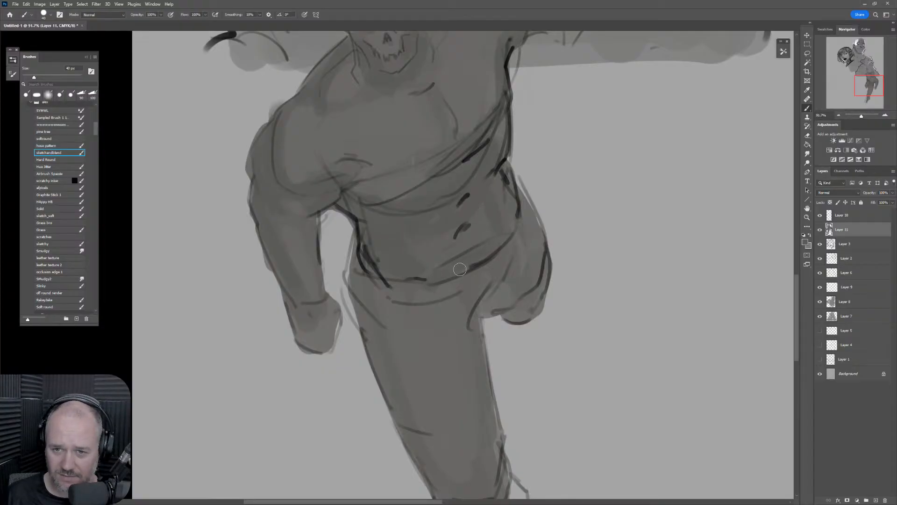
key(bracketright)
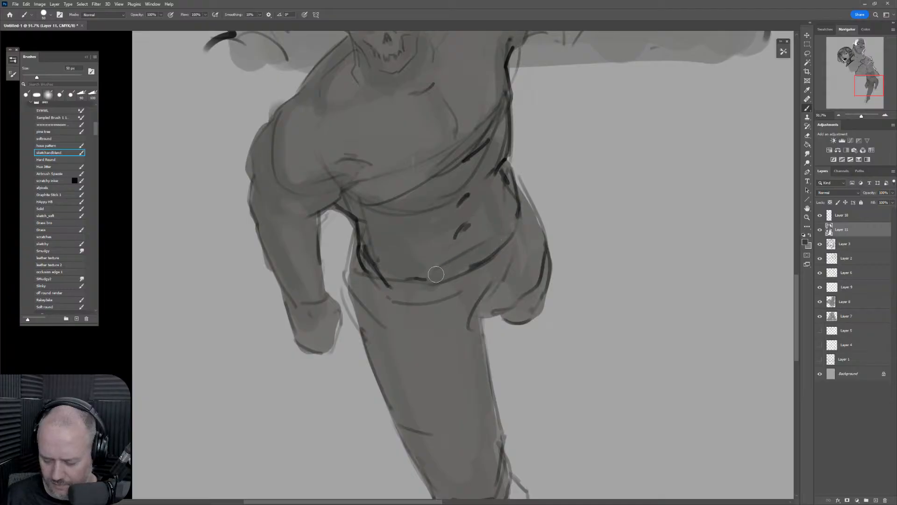
key(bracketleft)
Darken the side of the waist beside the hanging arm and the armpit crease above it.
mouse_move(356, 223)
mouse_down()
mouse_move(369, 287)
mouse_move(356, 299)
mouse_up()
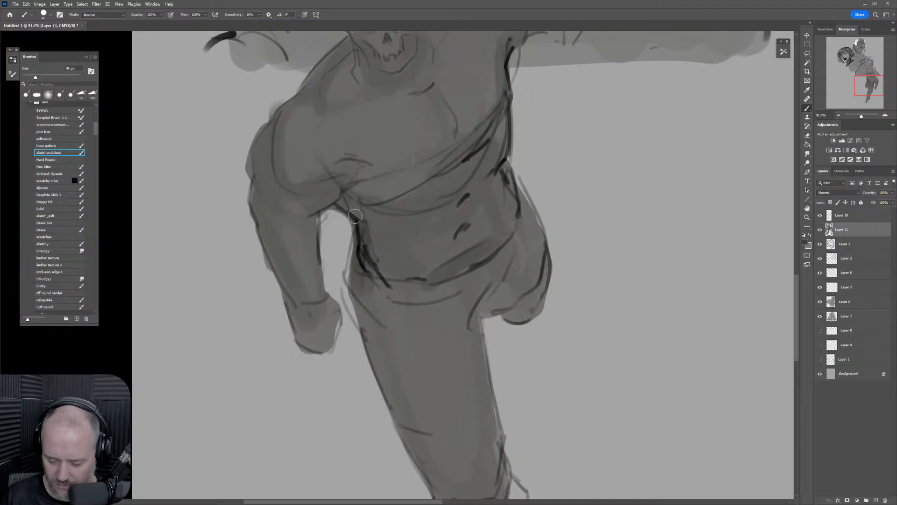
key(bracketleft)
drag(342, 197, 360, 189)
key(bracketleft)
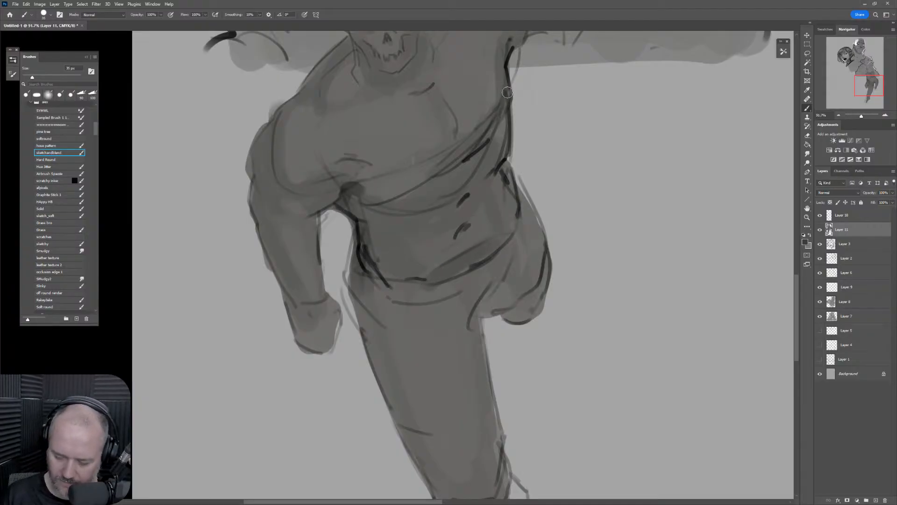
Darken the eye sockets and the cheek hollow of the skull face with a small brush under 10 px.
mouse_move(536, 152)
mouse_down()
mouse_move(508, 185)
mouse_move(538, 136)
mouse_move(596, 238)
mouse_up()
scroll(467, 187, up, 5)
key(bracketleft)
key(bracketleft)
key(bracketleft)
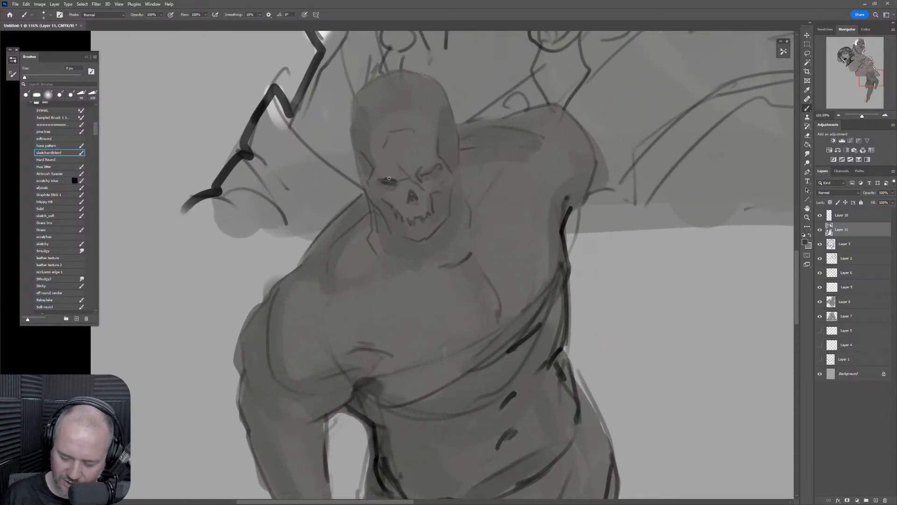
key(bracketright)
key(bracketright)
key(bracketright)
key(bracketright)
key(bracketright)
mouse_move(384, 182)
mouse_down()
mouse_move(437, 174)
mouse_move(426, 180)
mouse_move(442, 167)
mouse_move(400, 191)
mouse_move(419, 190)
mouse_move(391, 212)
mouse_up()
key(bracketleft)
key(bracketleft)
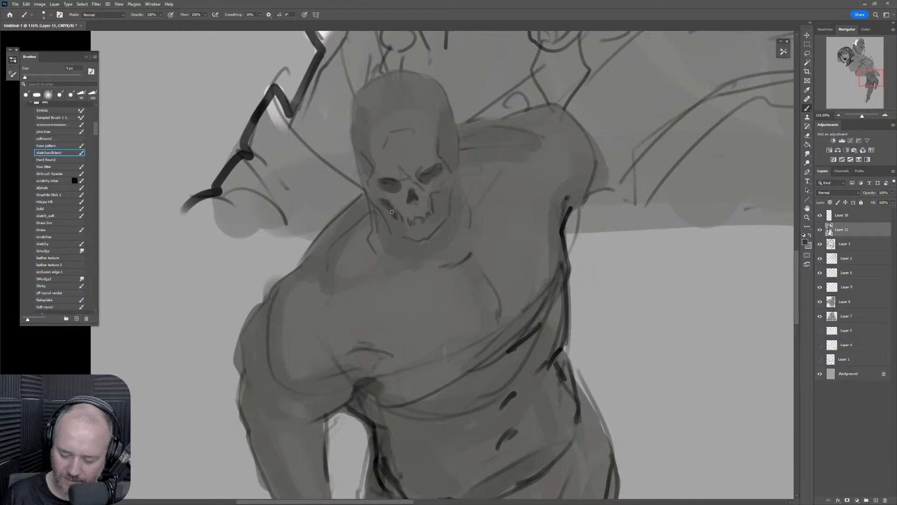
Paint a white rim light from the top of the skull's forehead down its temple with a 25 px brush.
drag(495, 238, 474, 278)
drag(579, 329, 530, 267)
mouse_move(540, 290)
mouse_down()
mouse_move(531, 294)
mouse_move(545, 278)
mouse_up()
mouse_move(461, 144)
mouse_down()
mouse_move(494, 242)
mouse_move(461, 206)
mouse_move(501, 175)
mouse_move(504, 186)
mouse_up()
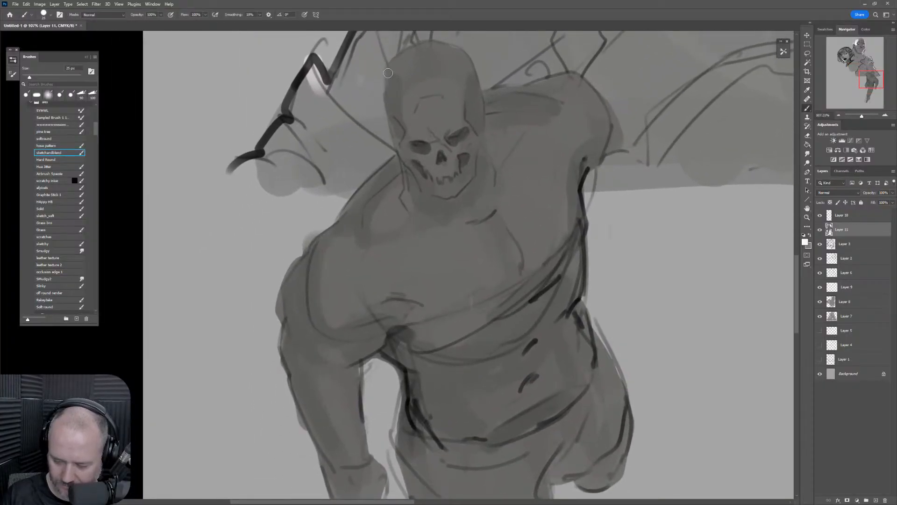
mouse_move(388, 70)
mouse_down()
mouse_move(394, 111)
mouse_move(393, 80)
mouse_move(398, 117)
mouse_move(413, 109)
mouse_move(403, 122)
mouse_move(408, 114)
mouse_move(416, 129)
mouse_move(403, 147)
mouse_move(398, 99)
mouse_move(411, 129)
mouse_up()
key([)
key(bracketright)
key(bracketright)
key(bracketleft)
key(bracketleft)
key(bracketright)
Fill in the temple highlight and trim its inner edge with sampled light and grey tones using a 20 to 30 px brush.
alt+click(399, 131)
alt+click(402, 117)
alt+click(397, 99)
alt+click(415, 112)
alt+click(411, 109)
key(bracketright)
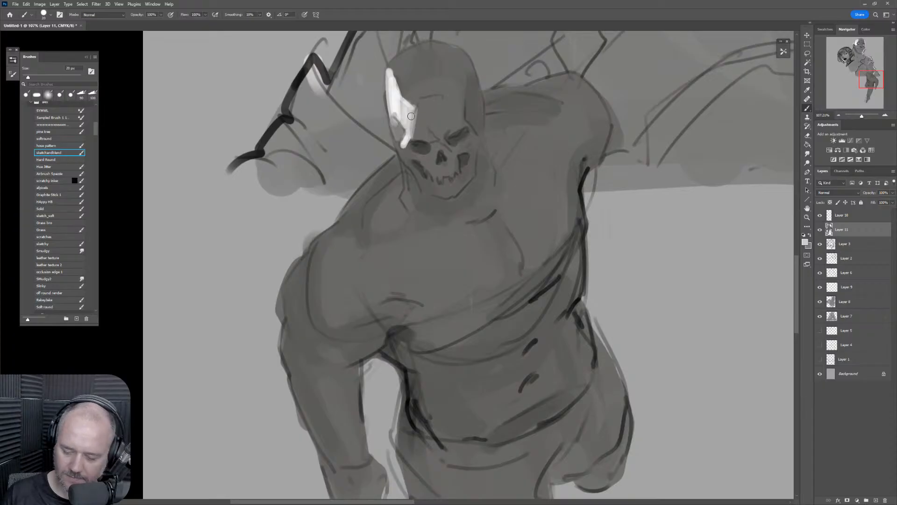
mouse_move(402, 97)
mouse_down()
mouse_move(413, 107)
mouse_move(393, 68)
mouse_up()
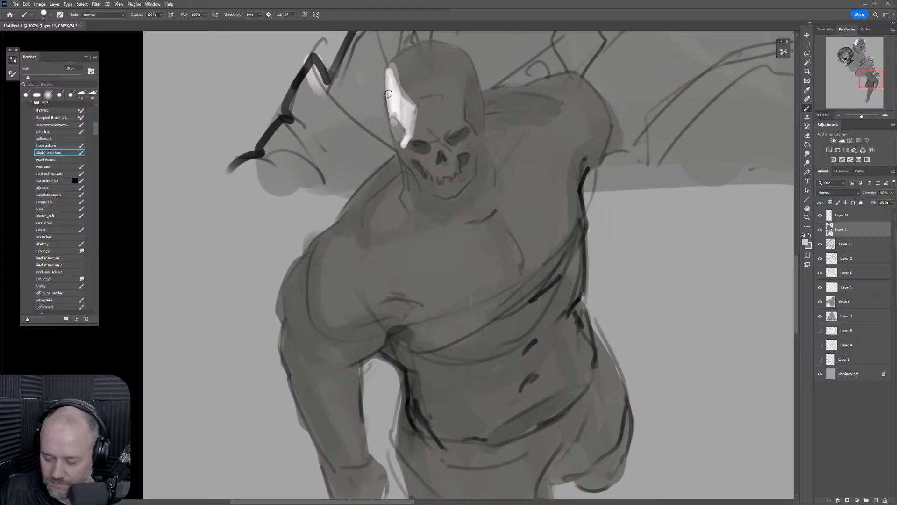
alt+click(401, 101)
key(])
mouse_move(400, 115)
mouse_down()
mouse_move(390, 76)
mouse_move(393, 108)
mouse_move(391, 75)
mouse_move(401, 108)
mouse_move(392, 67)
mouse_move(399, 98)
mouse_move(401, 89)
mouse_move(411, 104)
mouse_move(409, 140)
mouse_move(422, 114)
mouse_up()
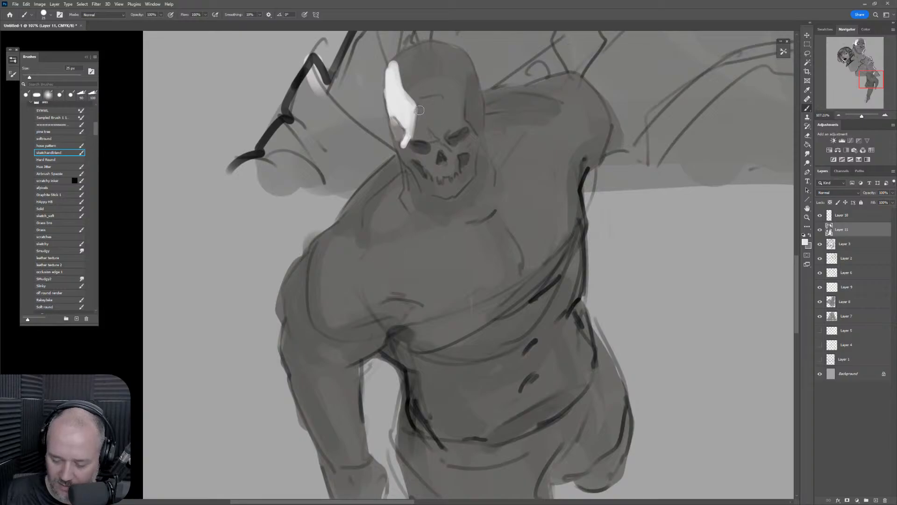
key(])
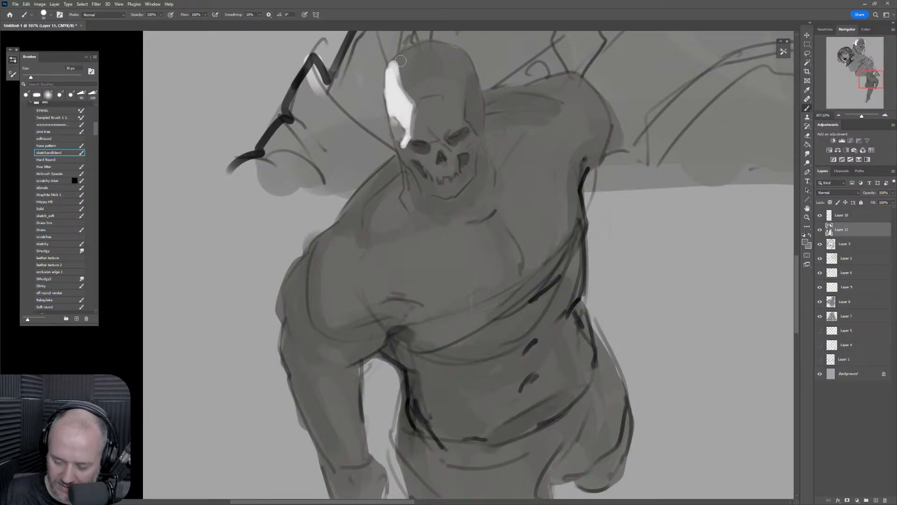
mouse_move(400, 60)
mouse_down()
mouse_move(406, 91)
mouse_move(393, 66)
mouse_move(401, 103)
mouse_move(411, 107)
mouse_move(409, 140)
mouse_move(398, 134)
mouse_move(407, 162)
mouse_move(399, 148)
mouse_up()
Add white highlights along the lit cheekbone and the bridge of the nose with a 10 px brush.
key([)
key([)
key([)
key([)
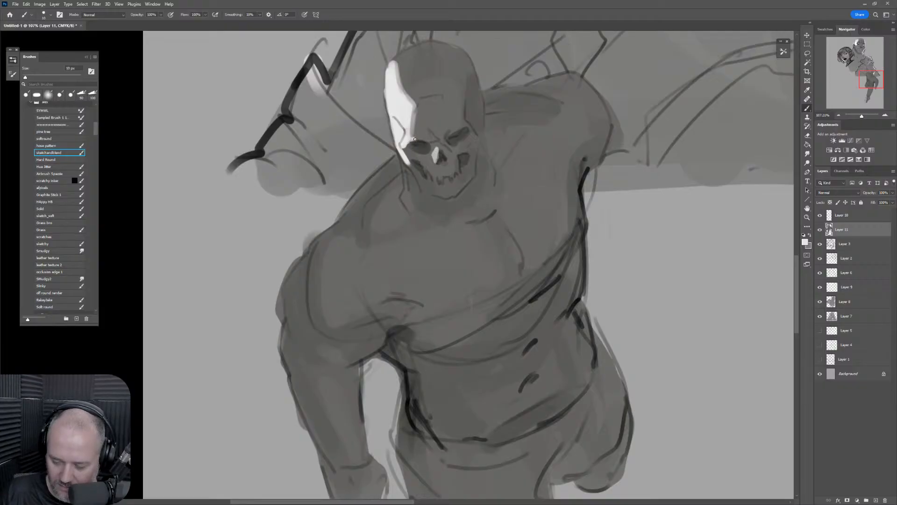
key(bracketright)
key(bracketleft)
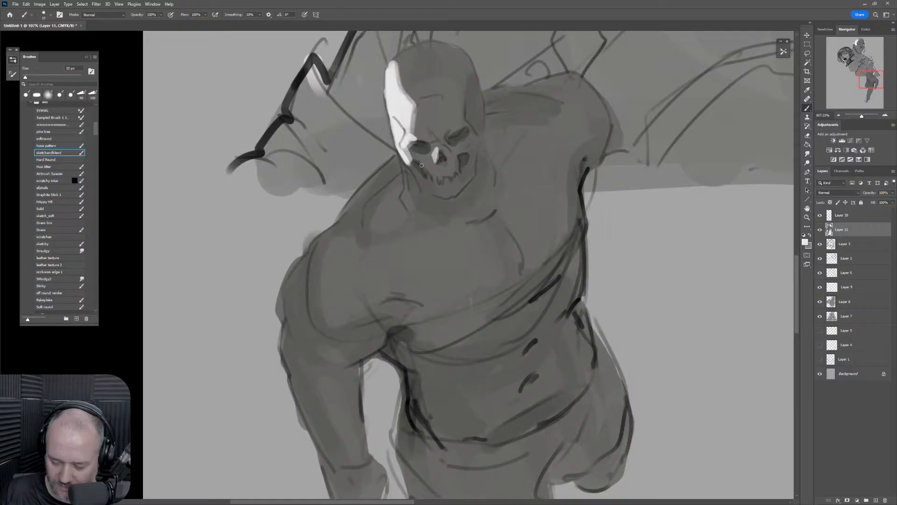
Highlight the skull's teeth, chin and lit jaw edge in white, softening the mouth with sampled greys at 15 px.
mouse_move(430, 177)
mouse_down()
mouse_move(440, 174)
mouse_move(435, 194)
mouse_move(442, 192)
mouse_move(429, 178)
mouse_move(431, 192)
mouse_up()
key(bracketright)
key(bracketleft)
key(bracketleft)
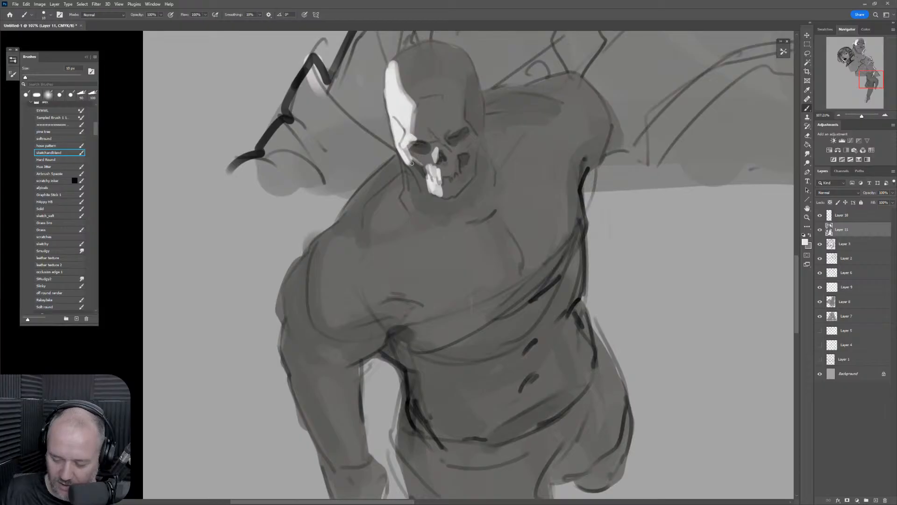
drag(408, 161, 422, 191)
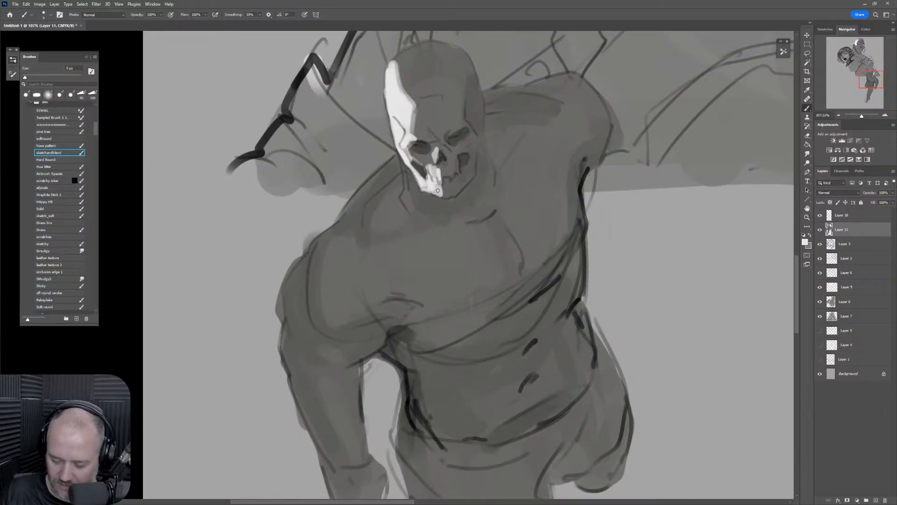
mouse_move(426, 188)
mouse_down()
mouse_move(443, 195)
mouse_move(451, 179)
mouse_up()
key(bracketright)
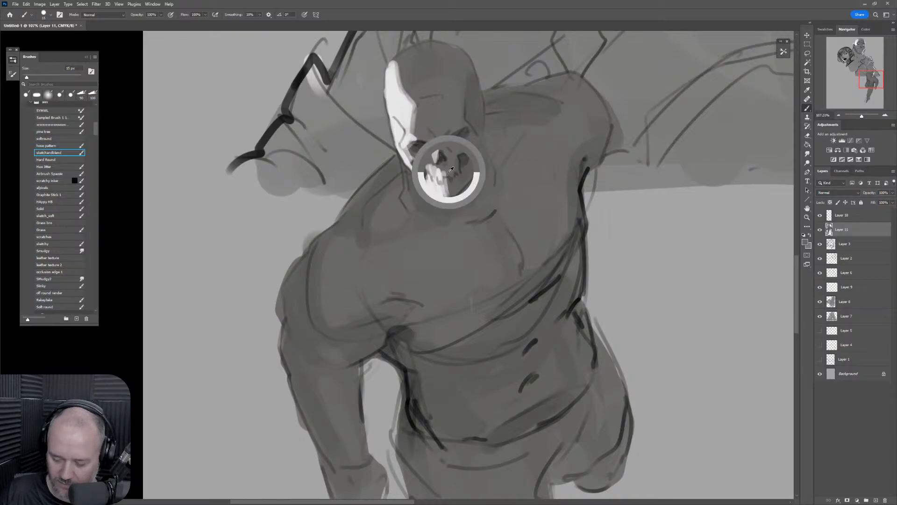
alt+click(443, 174)
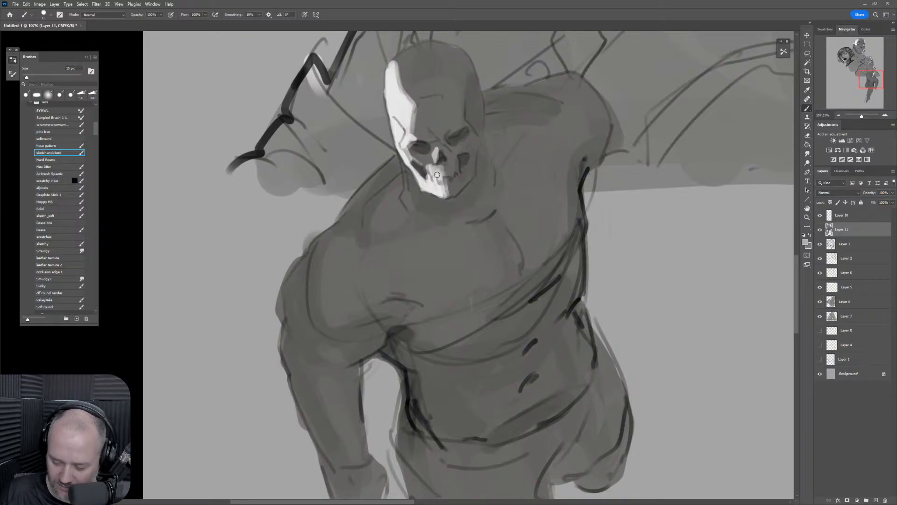
alt+click(427, 156)
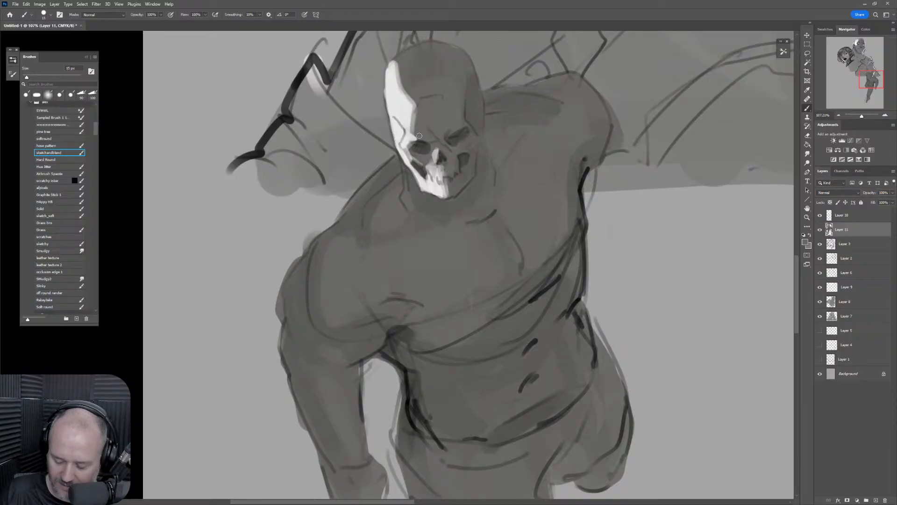
Soften the inner edge of the forehead highlight in mid grey and restore its white outer rim with a 20 px brush.
key(bracketright)
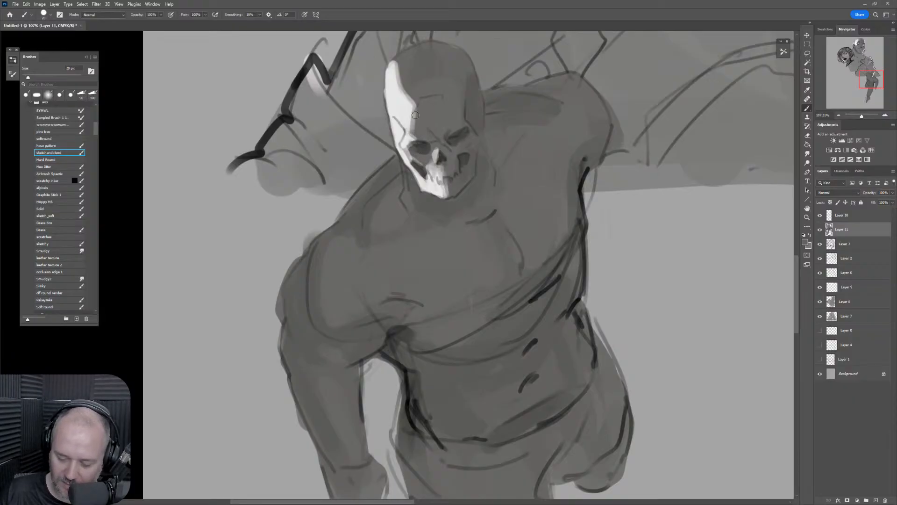
drag(415, 102, 412, 131)
drag(395, 65, 412, 107)
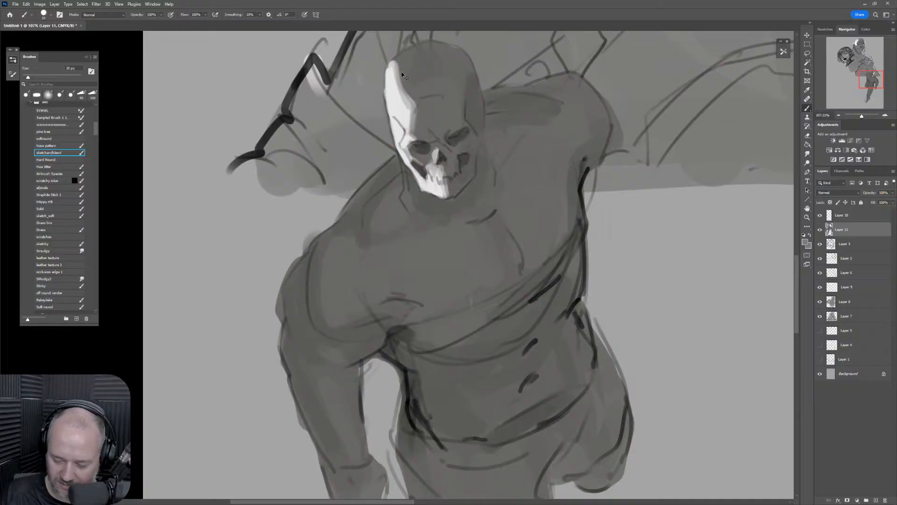
drag(396, 66, 410, 109)
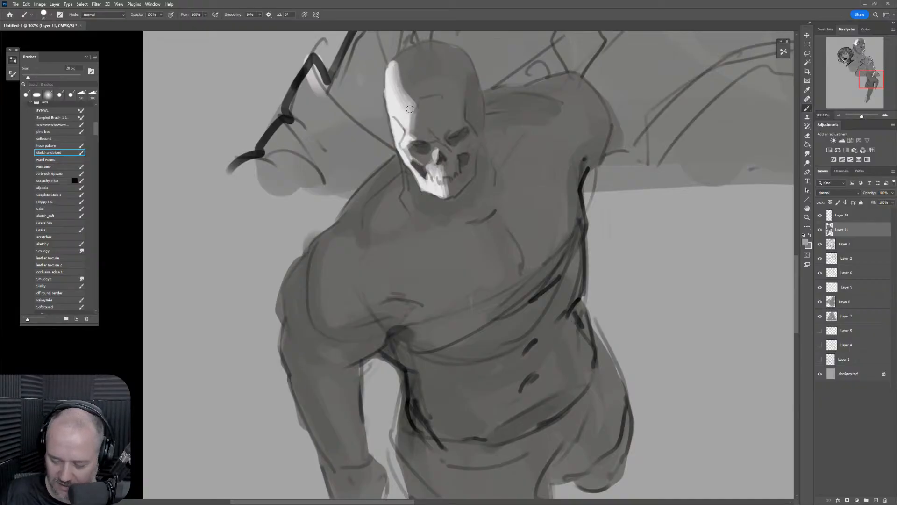
alt+click(389, 77)
drag(389, 68, 390, 101)
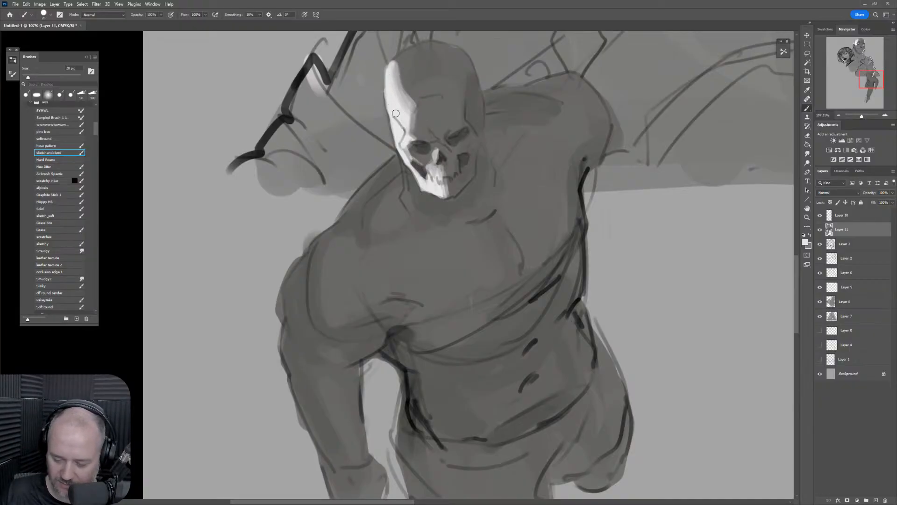
key(bracketleft)
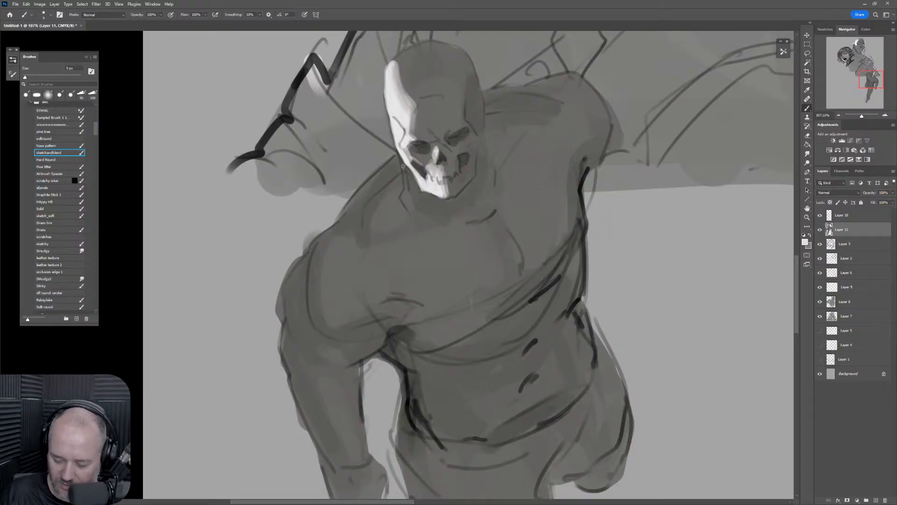
Paint light strokes down the lit side of the neck and along the trapezius slope, enlarging the brush to 25 px.
drag(402, 162, 413, 197)
key(bracketright)
key(bracketright)
key(bracketright)
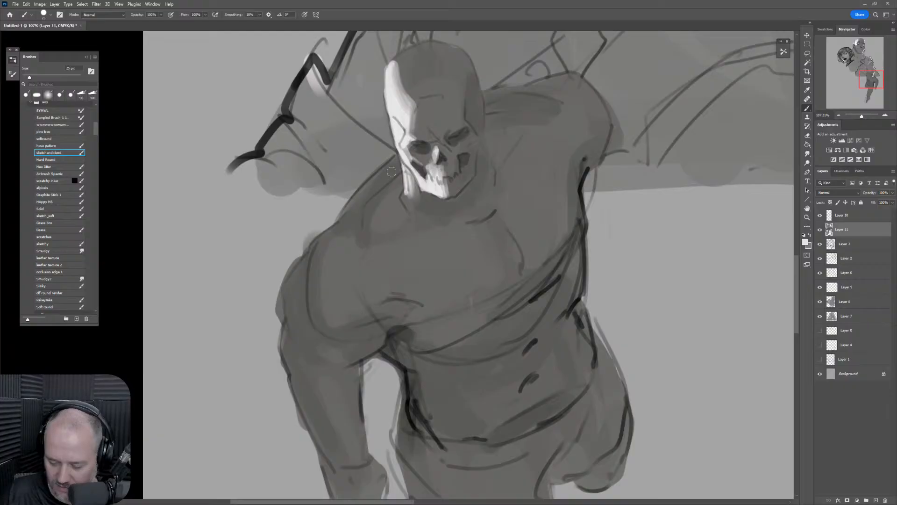
drag(396, 158, 348, 220)
key(ctrl+z)
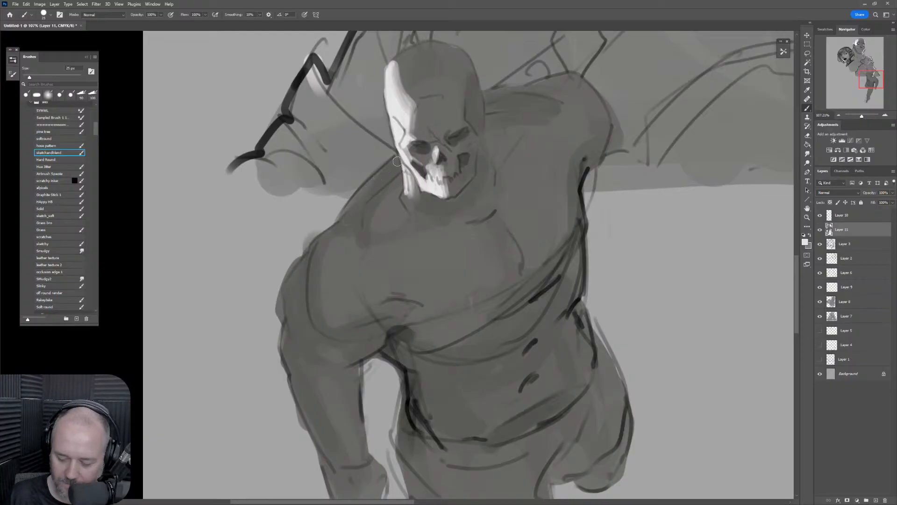
mouse_move(398, 161)
mouse_down()
mouse_move(347, 216)
mouse_move(387, 171)
mouse_move(353, 202)
mouse_move(341, 224)
mouse_move(397, 169)
mouse_move(341, 239)
mouse_move(396, 176)
mouse_move(350, 233)
mouse_up()
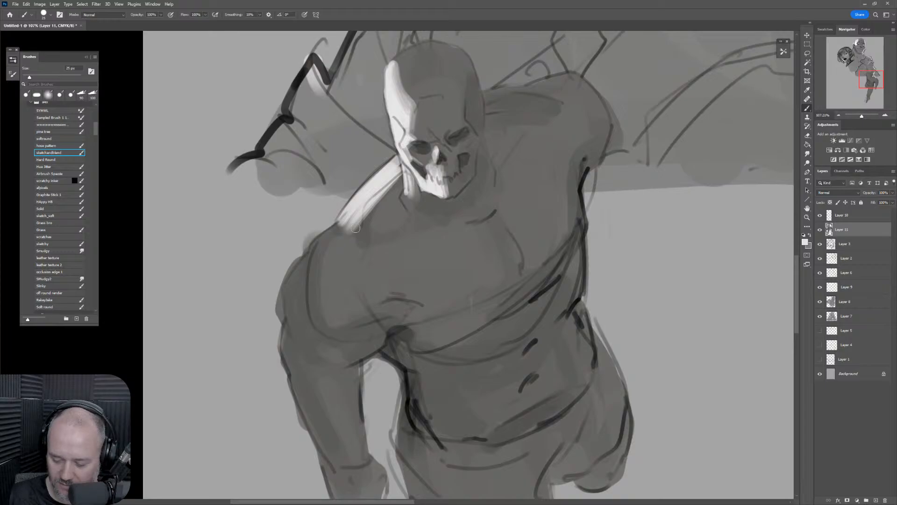
key(e)
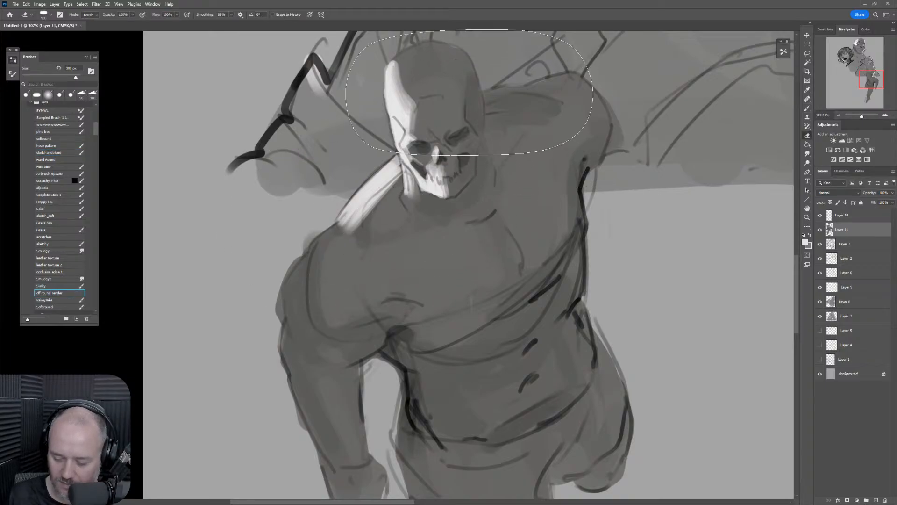
mouse_move(385, 194)
mouse_down()
mouse_move(357, 232)
mouse_move(399, 177)
mouse_up()
key(ctrl+z)
key(b)
Trim the inner edge of the trapezius and neck highlights with sampled body grey using a 30 px brush.
alt+click(377, 215)
mouse_move(355, 229)
mouse_down()
mouse_move(401, 173)
mouse_move(410, 199)
mouse_move(403, 191)
mouse_up()
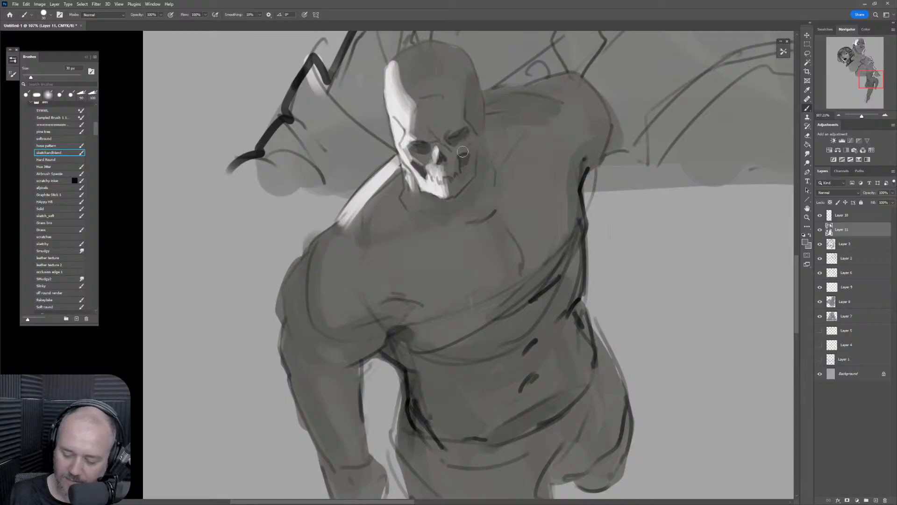
Extend the white rim light along the trapezius, over the shoulder and down the outer edge of the chest muscle.
alt+click(406, 157)
key([)
key([)
key([)
key([)
key([)
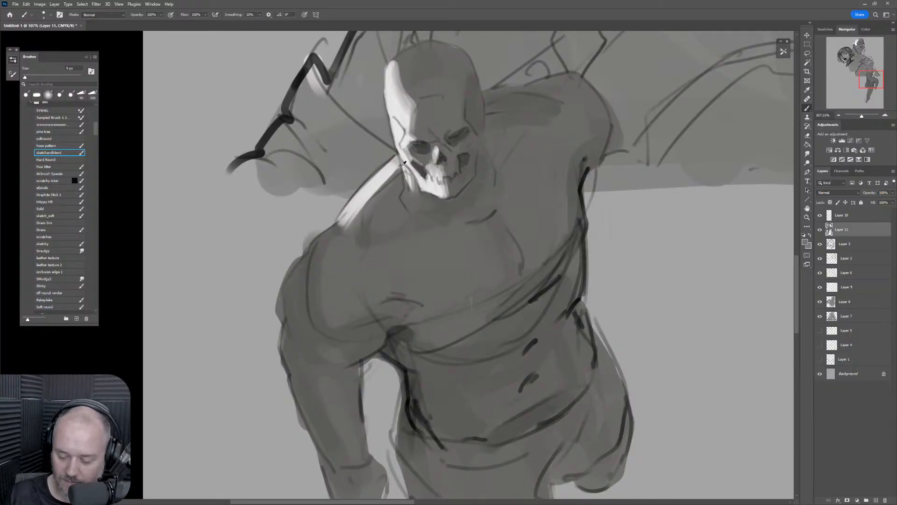
drag(394, 173, 353, 220)
key(])
mouse_move(395, 170)
mouse_down()
mouse_move(345, 228)
mouse_move(367, 198)
mouse_move(349, 223)
mouse_move(327, 225)
mouse_move(337, 228)
mouse_move(311, 264)
mouse_move(308, 307)
mouse_up()
key(])
mouse_move(325, 243)
mouse_down()
mouse_move(313, 314)
mouse_move(321, 280)
mouse_move(340, 266)
mouse_move(312, 324)
mouse_up()
key([)
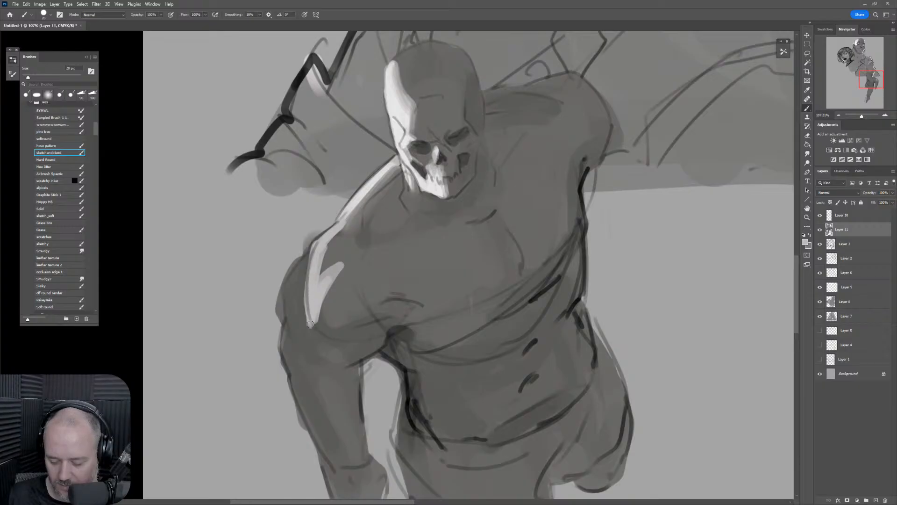
Carve the shoulder highlight into a tapered, pointed shape with sampled tones, ending at a 30 px brush.
alt+click(301, 282)
mouse_move(304, 292)
mouse_down()
mouse_move(318, 344)
mouse_move(338, 278)
mouse_up()
key(])
drag(317, 325, 348, 259)
key(bracketright)
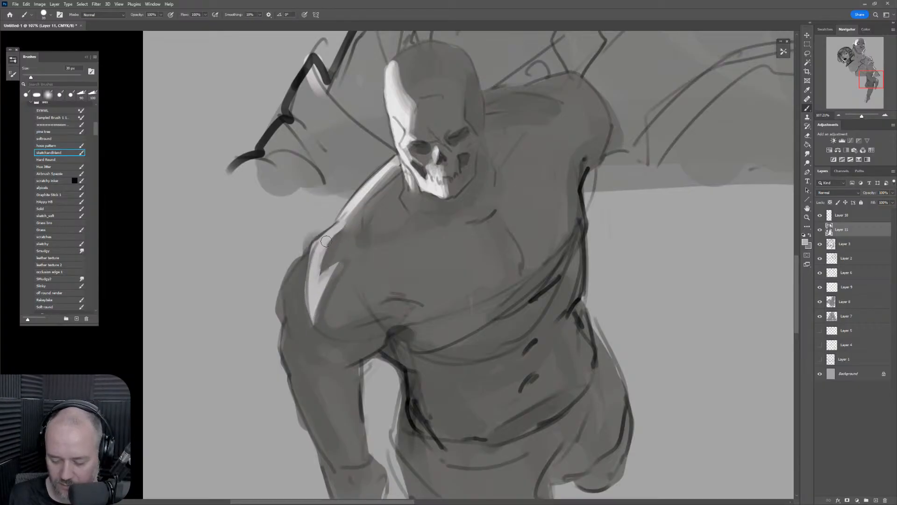
Widen the trapezius highlight toward the collarbone, cut back its inner edge in grey and brighten its outer rim.
drag(355, 208, 345, 231)
drag(365, 193, 343, 239)
drag(365, 197, 348, 241)
alt+click(349, 246)
drag(372, 189, 351, 250)
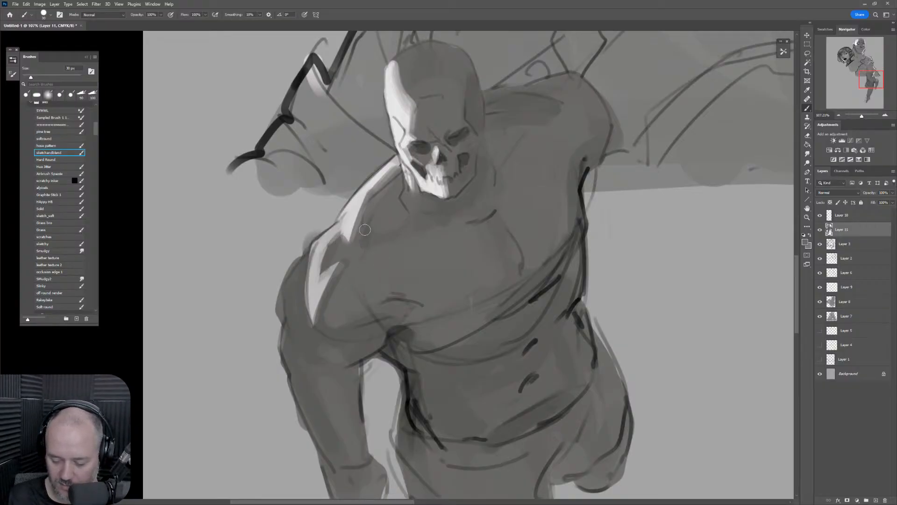
alt+click(379, 175)
key([)
drag(376, 183, 402, 158)
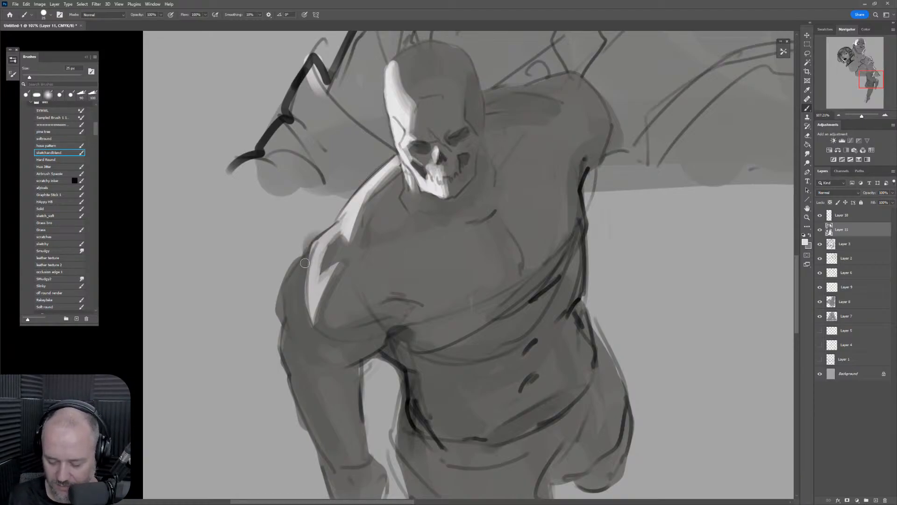
Paint a white rim light down the lowered shoulder and hanging arm to the wrist with a 25 to 30 px brush.
mouse_move(306, 260)
mouse_down()
mouse_move(286, 300)
mouse_move(310, 259)
mouse_move(286, 305)
mouse_move(291, 336)
mouse_move(301, 300)
mouse_move(304, 347)
mouse_move(286, 317)
mouse_move(285, 356)
mouse_move(311, 399)
mouse_move(291, 330)
mouse_move(306, 380)
mouse_up()
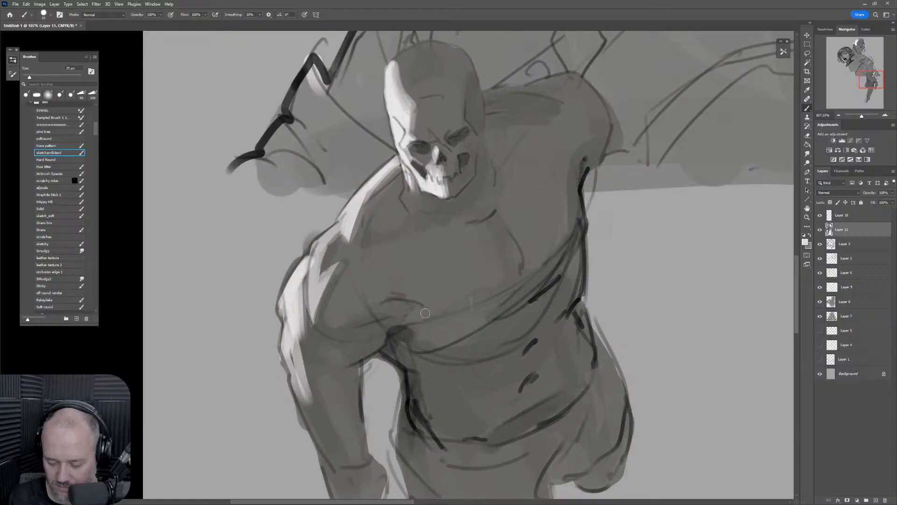
drag(423, 345, 477, 214)
key(bracketright)
mouse_move(350, 229)
mouse_down()
mouse_move(355, 275)
mouse_move(382, 317)
mouse_move(349, 243)
mouse_move(383, 317)
mouse_move(356, 252)
mouse_move(363, 238)
mouse_move(397, 327)
mouse_up()
alt+click(375, 262)
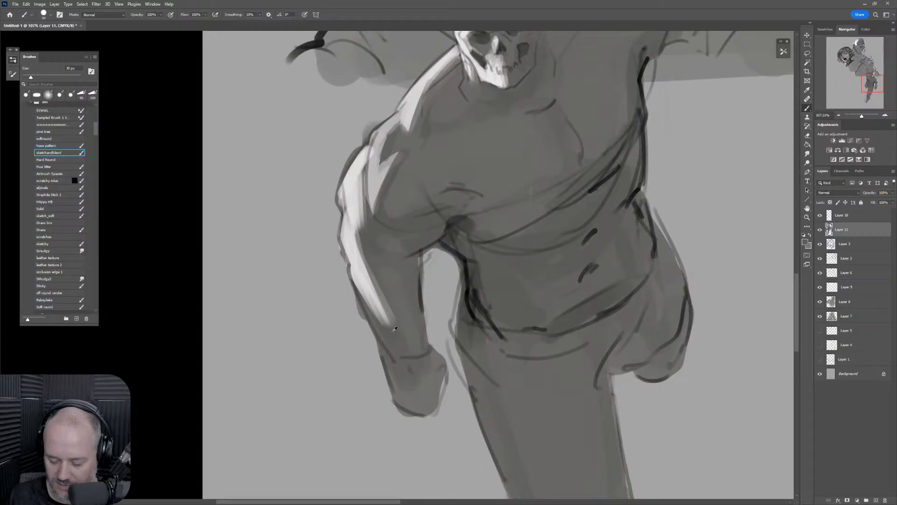
drag(357, 266, 388, 323)
alt+click(353, 240)
drag(351, 271, 395, 357)
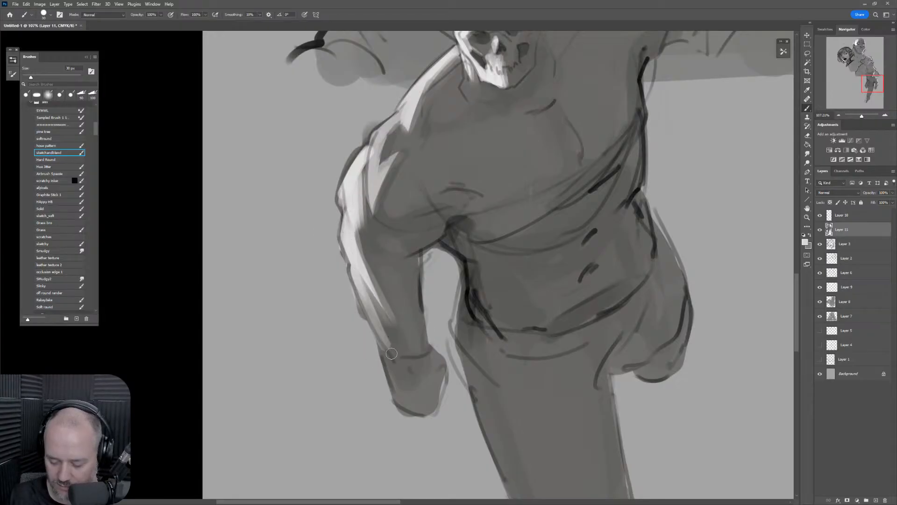
drag(362, 290, 398, 362)
Rework the trapezius highlight, narrowing its inner side with sampled body grey using a 25 to 30 px brush.
mouse_move(356, 157)
mouse_down()
mouse_move(347, 215)
mouse_move(356, 157)
mouse_move(434, 89)
mouse_move(415, 123)
mouse_move(430, 87)
mouse_up()
key(bracketleft)
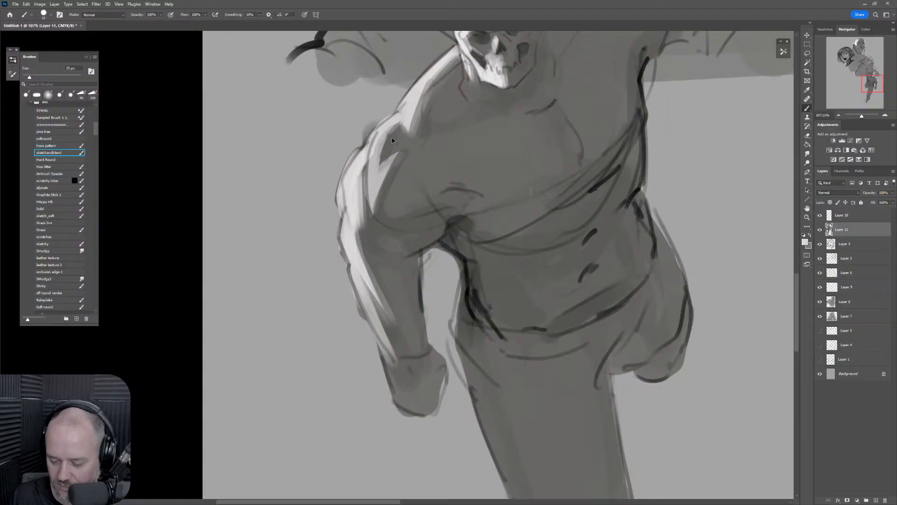
key(ctrl+z)
alt+click(429, 107)
drag(409, 135, 437, 90)
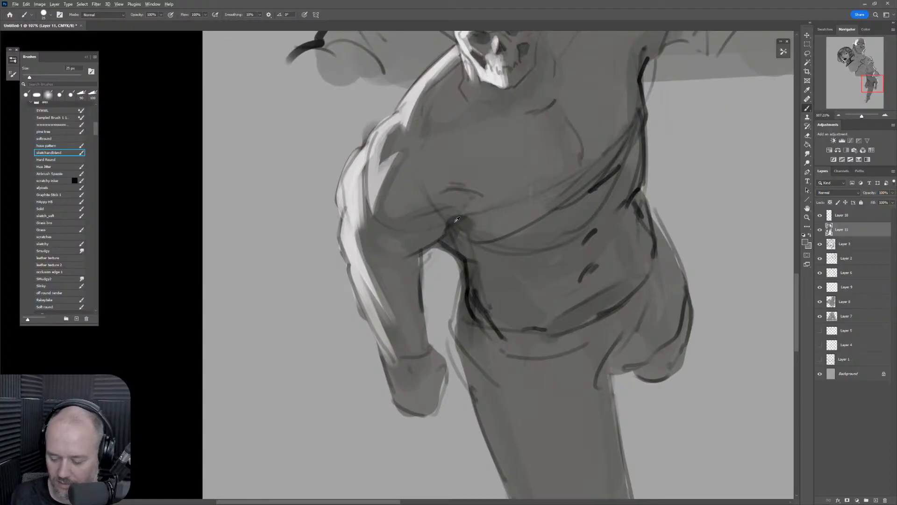
key(bracketright)
mouse_move(413, 128)
mouse_down()
mouse_move(442, 81)
mouse_move(418, 129)
mouse_move(452, 86)
mouse_move(419, 131)
mouse_move(458, 76)
mouse_up()
alt+click(426, 128)
alt+click(415, 115)
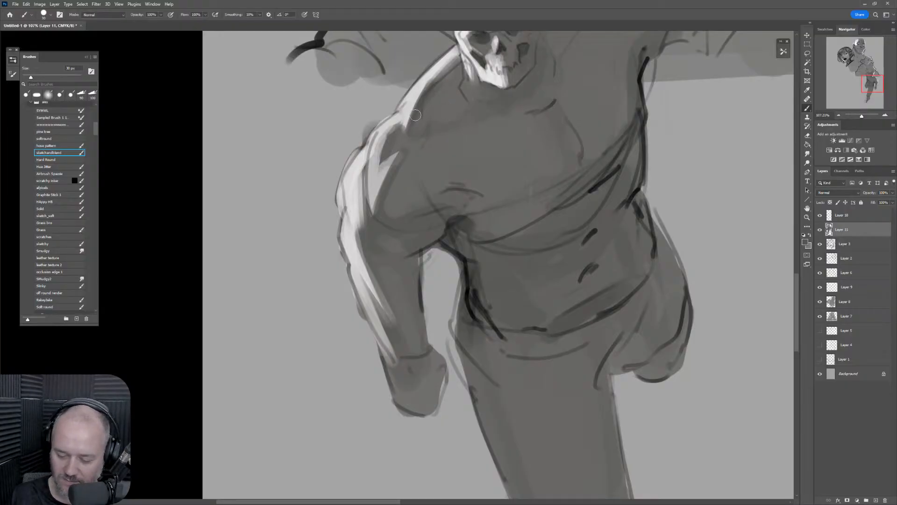
Touch up the trapezius highlight's inner edge and shade the side of the neck in darker grey with a 25 px brush.
drag(415, 116, 452, 59)
alt+click(406, 115)
drag(467, 119, 477, 245)
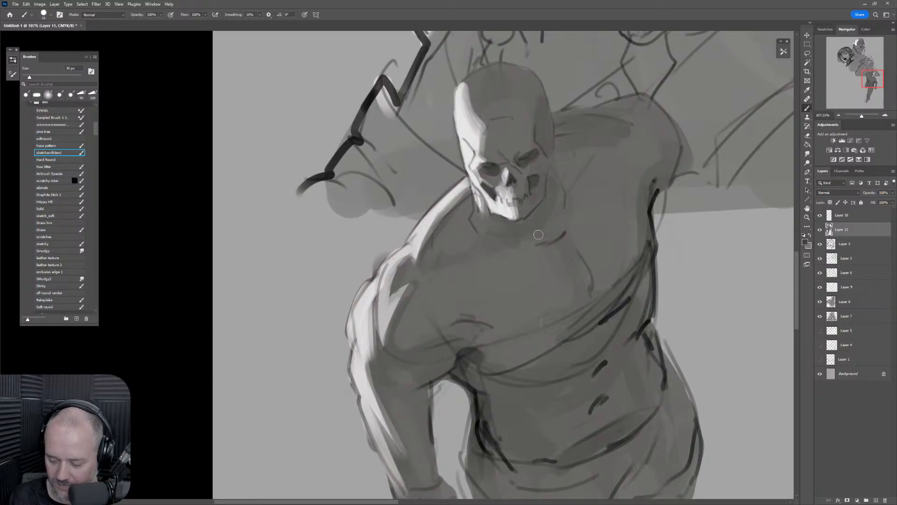
mouse_move(538, 234)
mouse_down()
mouse_move(557, 214)
mouse_move(541, 210)
mouse_move(547, 231)
mouse_move(553, 173)
mouse_move(594, 107)
mouse_move(563, 211)
mouse_move(581, 176)
mouse_up()
alt+click(550, 222)
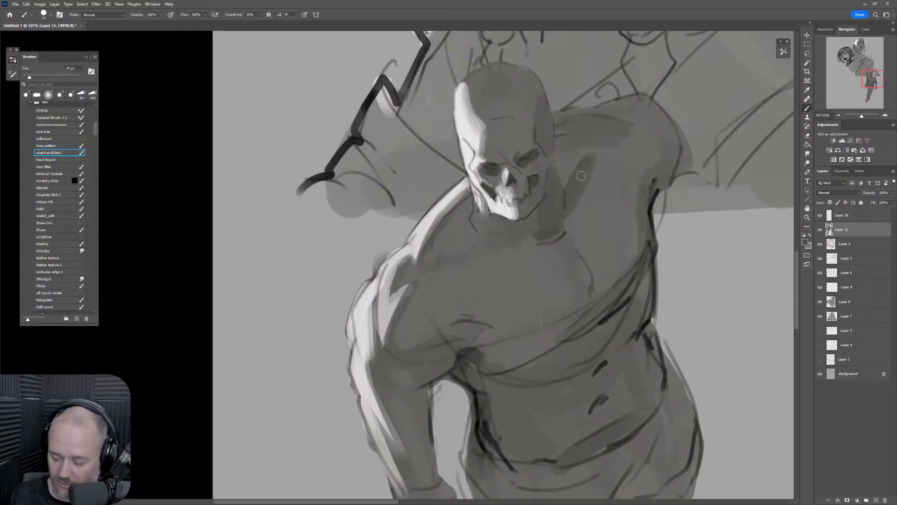
Darken the top and outer edge of the raised shoulder in grey with a 35 px brush.
key(bracketright)
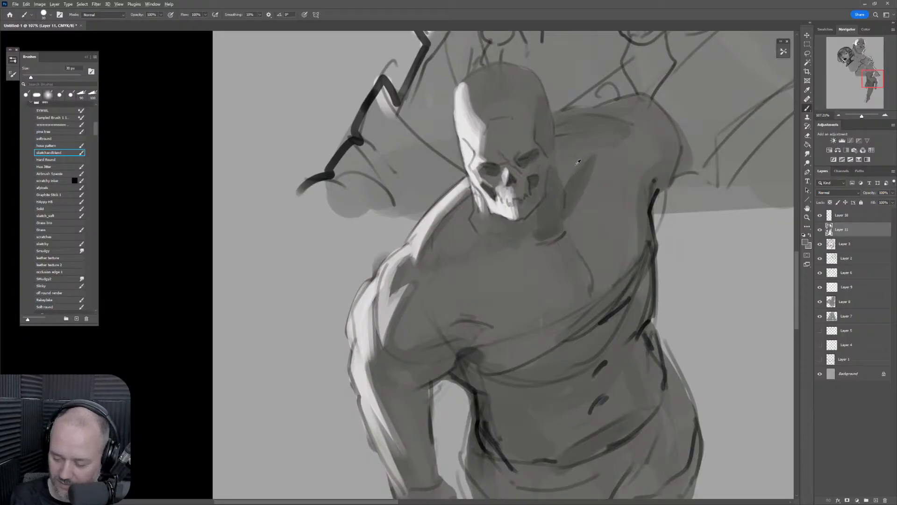
key(bracketright)
drag(559, 140, 619, 123)
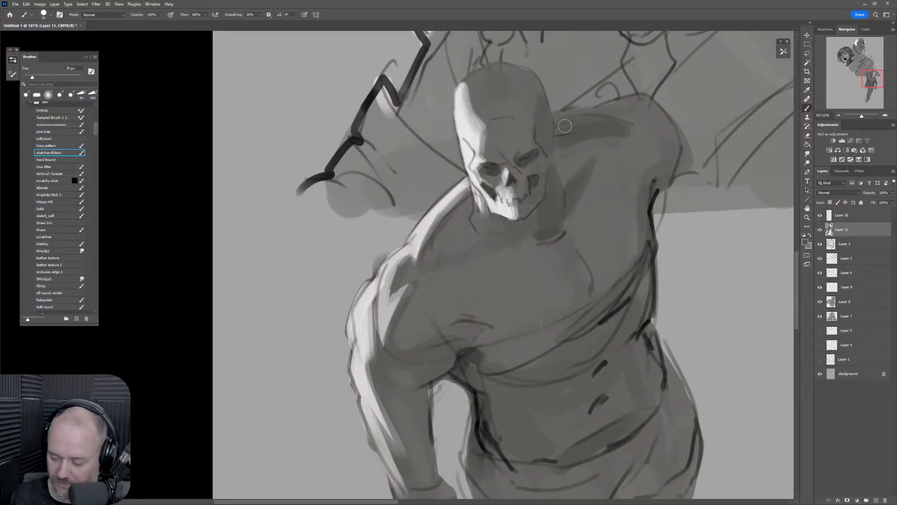
mouse_move(565, 126)
mouse_down()
mouse_move(625, 118)
mouse_move(615, 106)
mouse_move(638, 99)
mouse_move(670, 144)
mouse_up()
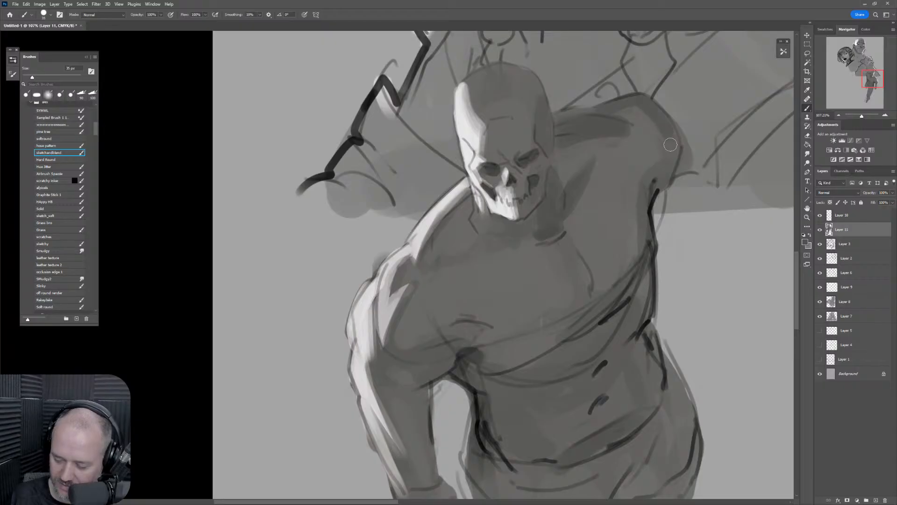
Shade the torso side below the raised shoulder and the nearby pectoral edge with a 40 px brush.
key(bracketright)
mouse_move(659, 179)
mouse_down()
mouse_move(669, 156)
mouse_move(641, 166)
mouse_move(657, 155)
mouse_move(657, 129)
mouse_move(665, 150)
mouse_move(632, 159)
mouse_move(646, 210)
mouse_move(637, 176)
mouse_move(638, 250)
mouse_up()
drag(631, 177, 630, 265)
mouse_move(567, 257)
mouse_down()
mouse_move(579, 290)
mouse_move(571, 317)
mouse_up()
drag(584, 285, 588, 300)
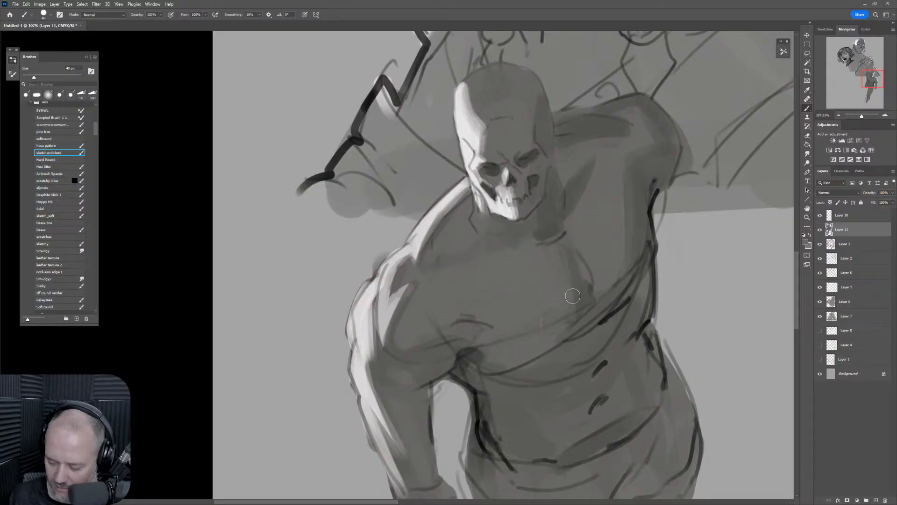
Paint a dark shadow around the lowered arm's armpit and under the pectoral with a 40 px brush.
mouse_move(481, 345)
mouse_down()
mouse_move(457, 350)
mouse_move(450, 379)
mouse_move(460, 360)
mouse_move(413, 358)
mouse_move(461, 353)
mouse_move(426, 355)
mouse_move(471, 332)
mouse_move(414, 351)
mouse_move(459, 318)
mouse_move(497, 344)
mouse_move(546, 336)
mouse_up()
key(ctrl+z)
mouse_move(471, 343)
mouse_down()
mouse_move(508, 346)
mouse_move(463, 366)
mouse_move(488, 351)
mouse_move(480, 377)
mouse_move(485, 367)
mouse_move(511, 378)
mouse_move(487, 390)
mouse_up()
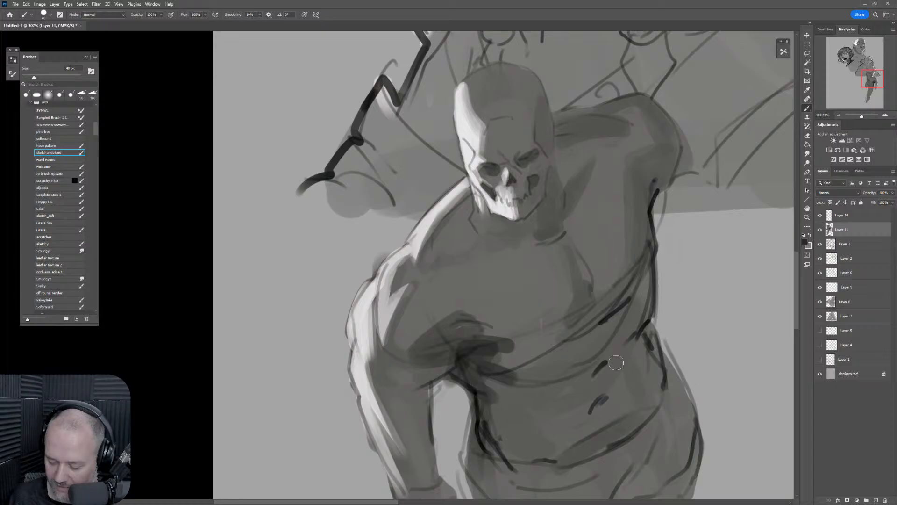
Paint a sampled white rim light from the lowered arm's armpit down the waist to the hip with a 20 px brush.
key(z)
alt+click(656, 322)
drag(651, 333, 658, 335)
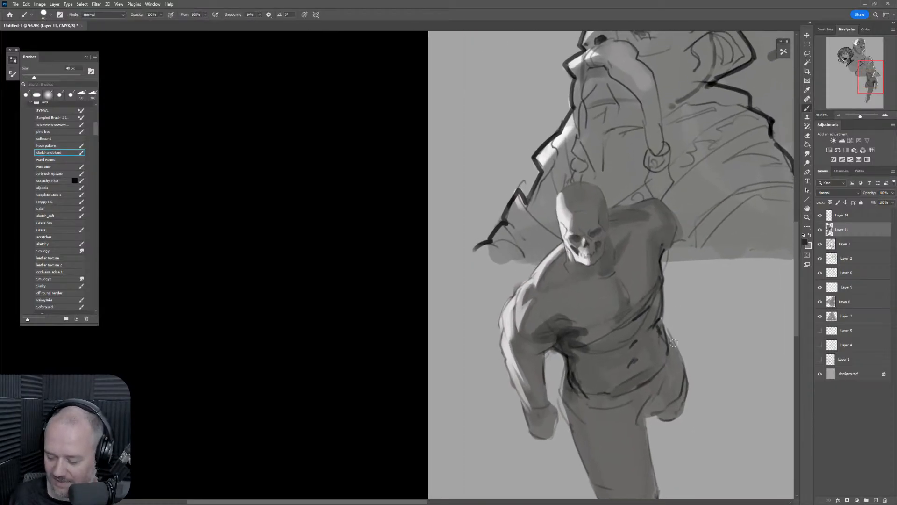
drag(670, 366, 553, 294)
drag(447, 257, 479, 254)
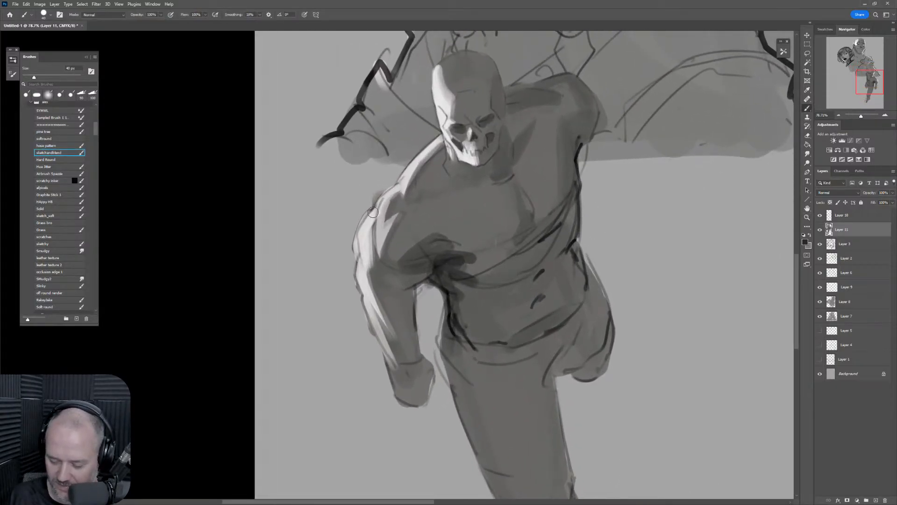
alt+click(442, 112)
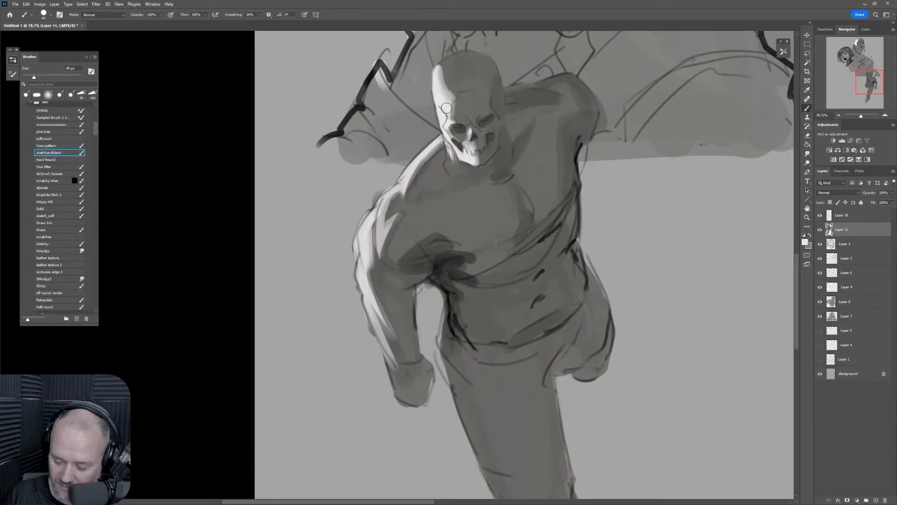
key(bracketleft)
key(bracketleft)
key(bracketleft)
mouse_move(431, 278)
mouse_down()
mouse_move(449, 292)
mouse_move(449, 324)
mouse_move(445, 315)
mouse_up()
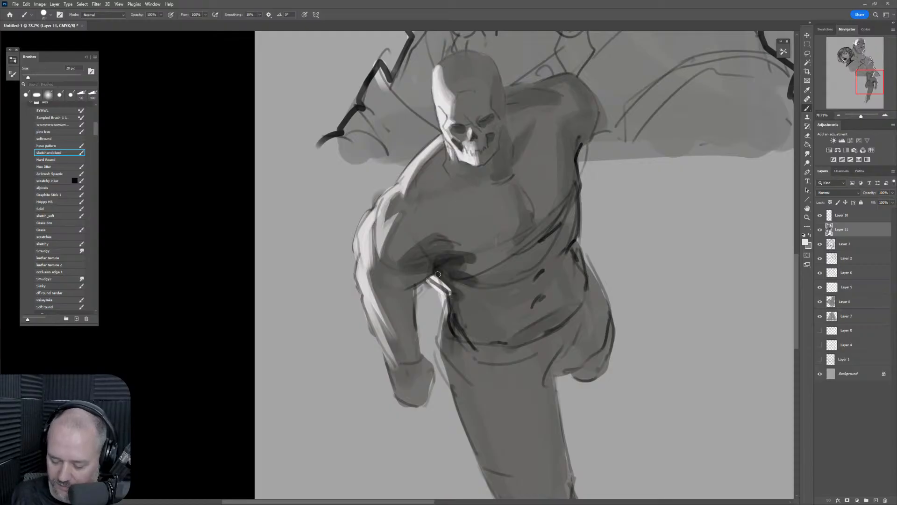
mouse_move(441, 285)
mouse_down()
mouse_move(455, 297)
mouse_move(442, 349)
mouse_move(452, 373)
mouse_up()
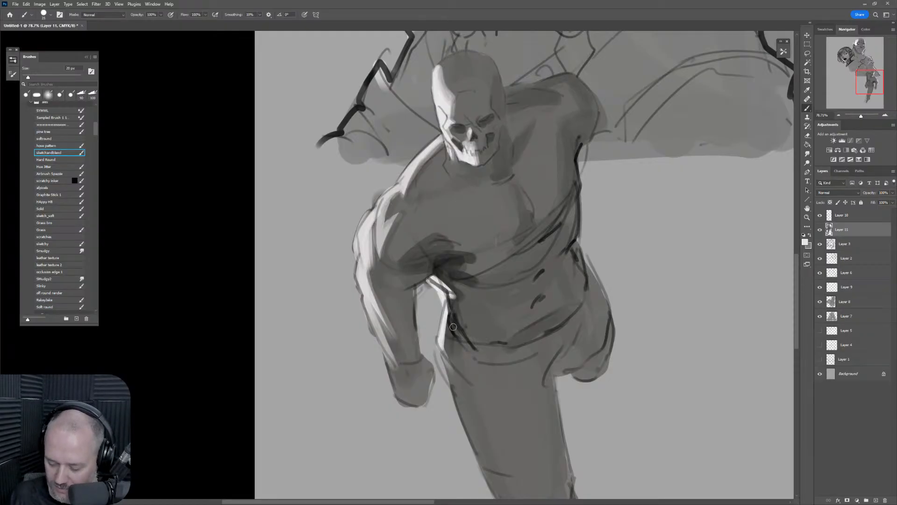
Cover the lower part of the forearm's rim light with sampled body grey, ending at a 30 px brush.
mouse_move(391, 357)
mouse_down()
mouse_move(398, 387)
mouse_move(377, 306)
mouse_move(387, 312)
mouse_move(375, 316)
mouse_move(382, 292)
mouse_move(398, 337)
mouse_up()
key(ctrl+z)
alt+click(397, 355)
key(bracketright)
key(bracketright)
key(bracketright)
alt+click(416, 311)
key(bracketleft)
key(bracketleft)
key(bracketleft)
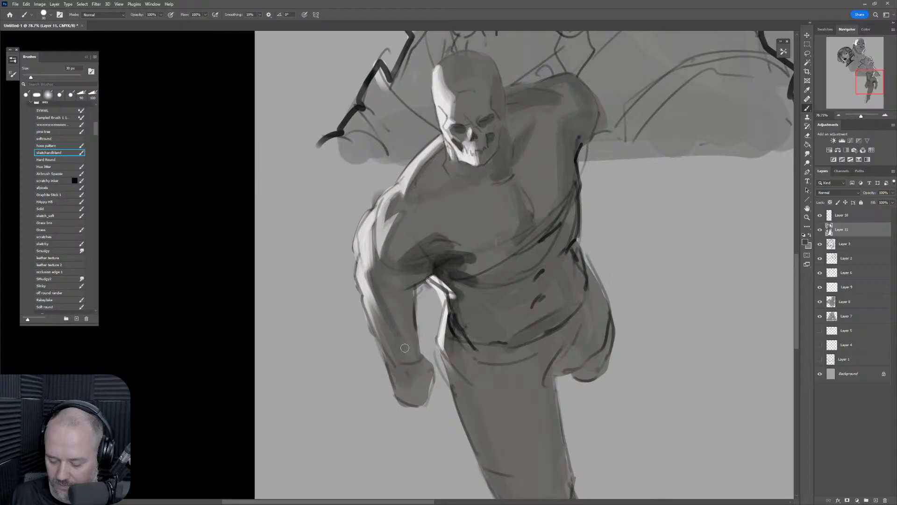
Blend the end of the forearm highlight into the grey with sampled tones and a 30 px brush.
alt+click(366, 264)
mouse_move(366, 265)
mouse_down()
mouse_move(376, 307)
mouse_move(394, 333)
mouse_up()
alt+click(379, 281)
alt+click(412, 305)
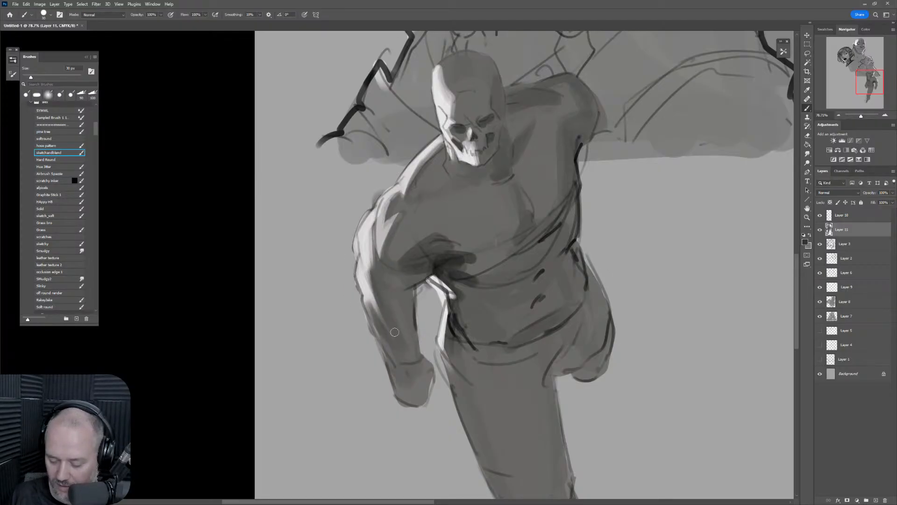
Shade the lowered arm's inner elbow and bicep and soften the chest tones with sampled greys, using a 35 to 45 px brush.
key(bracketright)
mouse_move(378, 268)
mouse_down()
mouse_move(418, 266)
mouse_move(392, 285)
mouse_move(415, 280)
mouse_up()
key(bracketright)
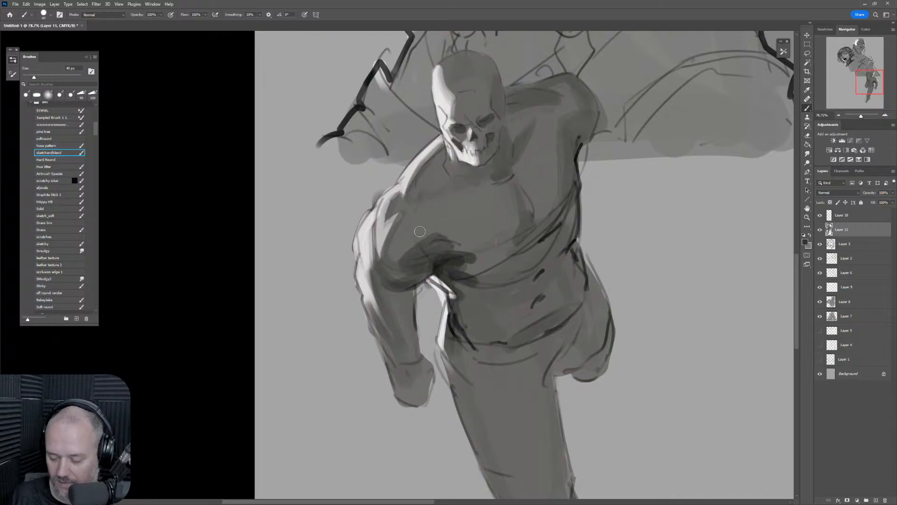
alt+click(419, 231)
mouse_move(427, 234)
mouse_down()
mouse_move(417, 248)
mouse_move(436, 240)
mouse_up()
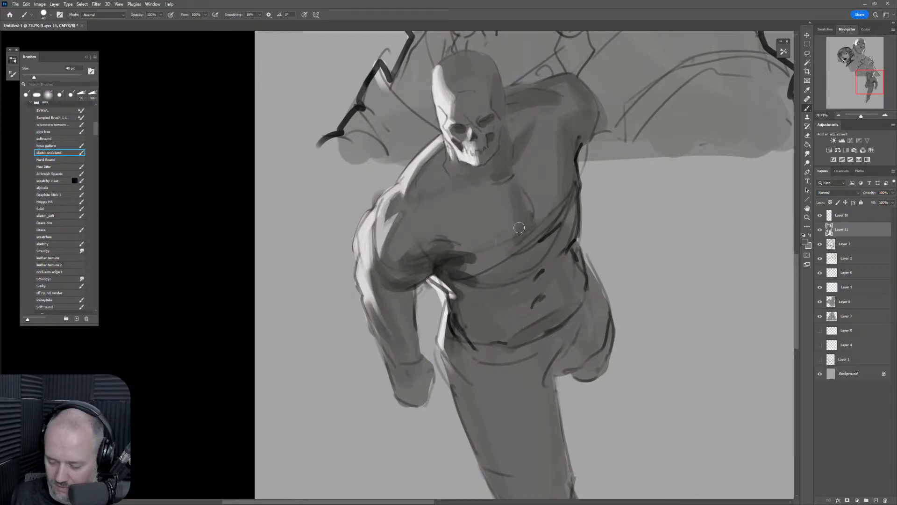
key(bracketright)
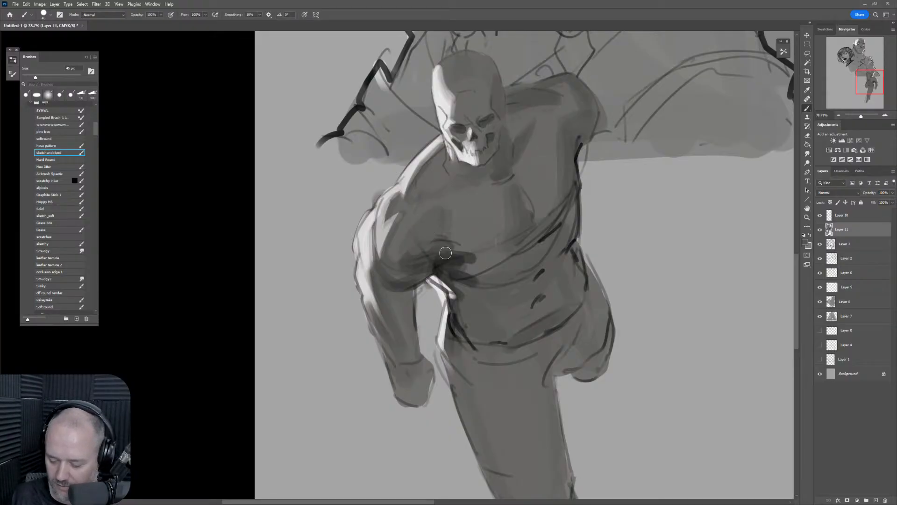
Try darkening the skull-faced figure's layer with Hue/Saturation at saturation -100 and lightness -40.
drag(565, 266, 540, 276)
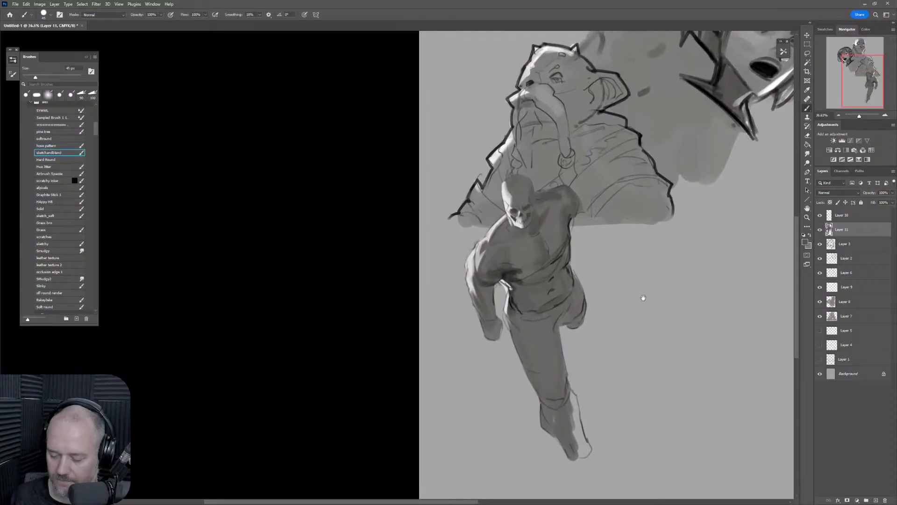
drag(642, 297, 562, 328)
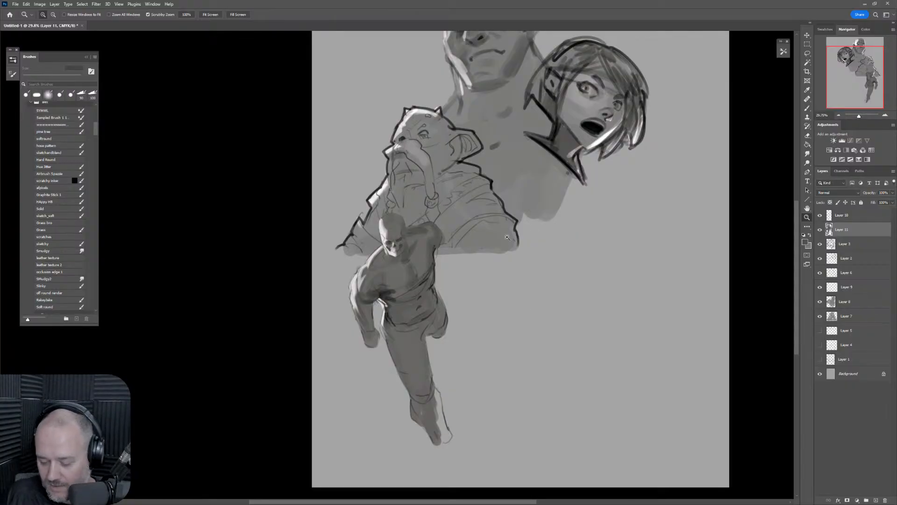
drag(516, 290, 522, 292)
mouse_move(557, 305)
mouse_down()
mouse_move(542, 312)
mouse_move(554, 315)
mouse_up()
drag(576, 346, 526, 333)
key(ctrl+u)
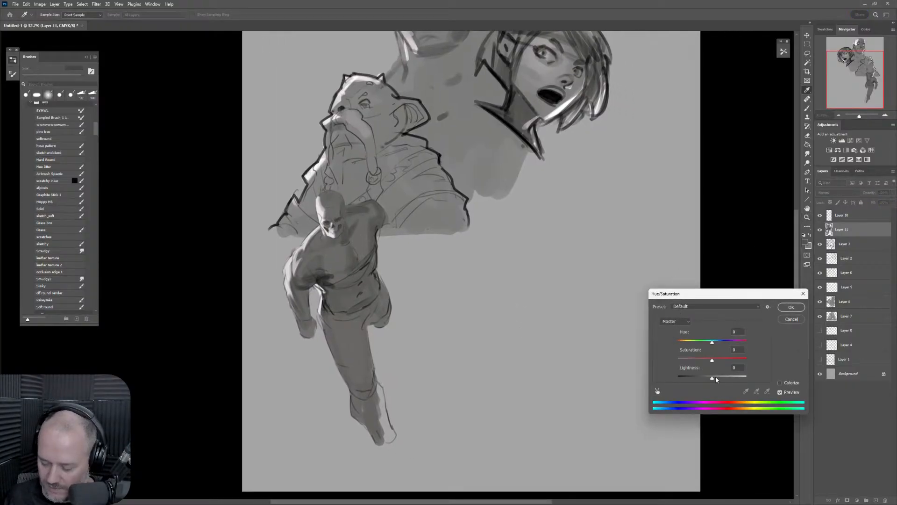
drag(715, 378, 699, 382)
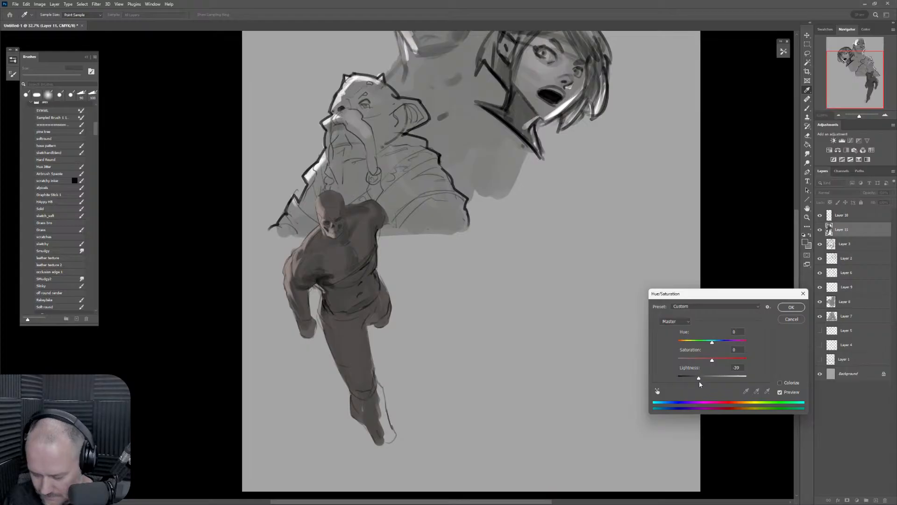
drag(699, 382, 676, 366)
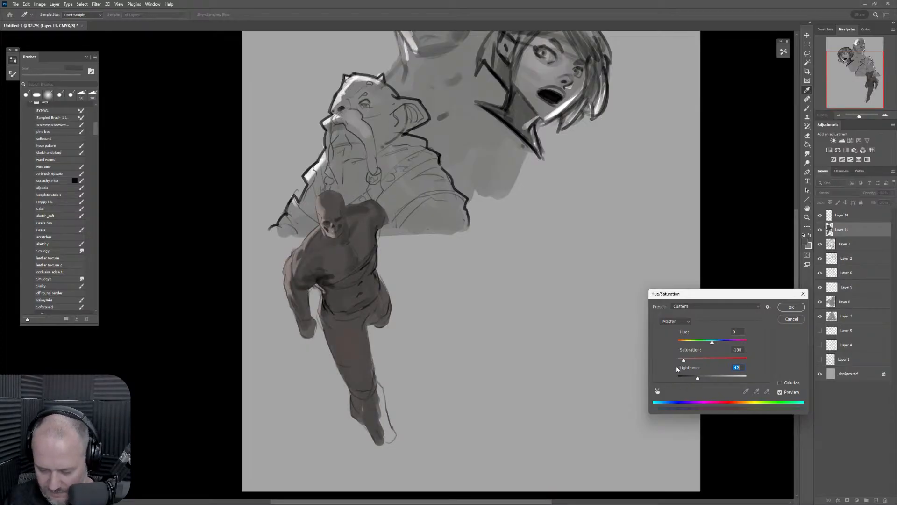
key(shift+Tab)
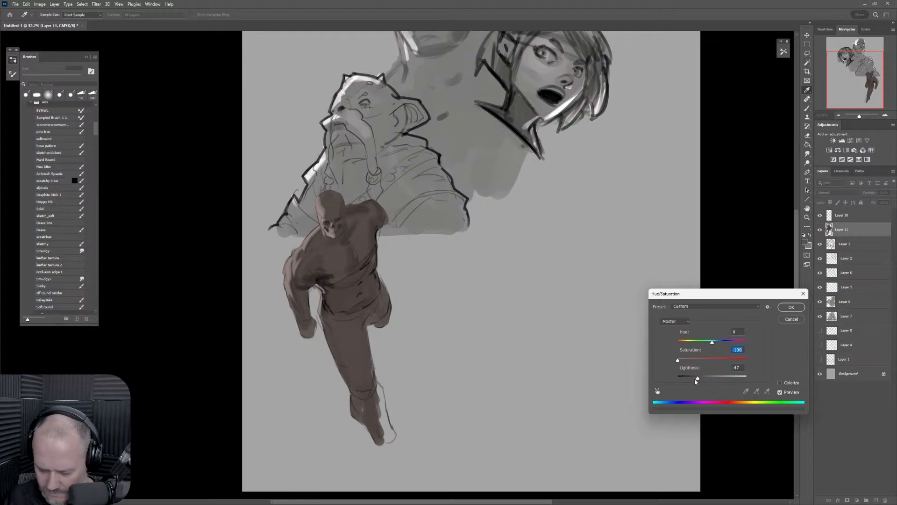
drag(696, 382, 700, 384)
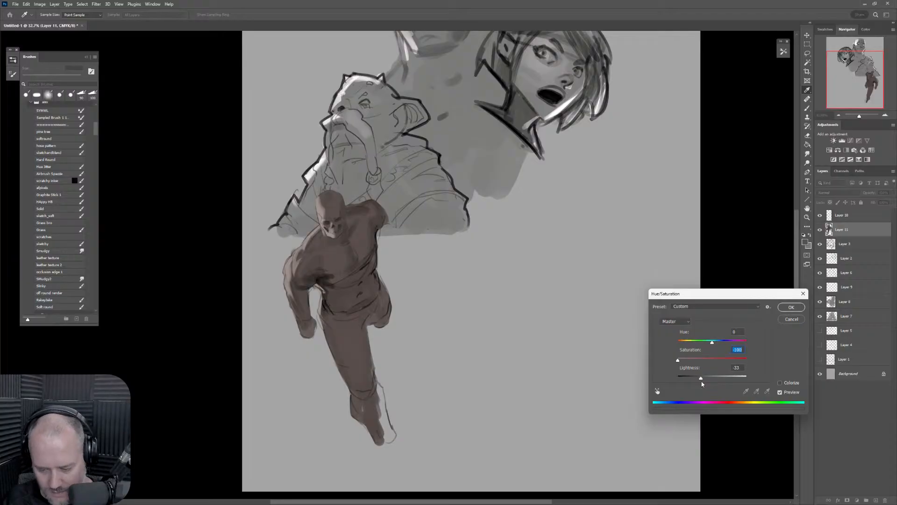
drag(702, 384, 700, 384)
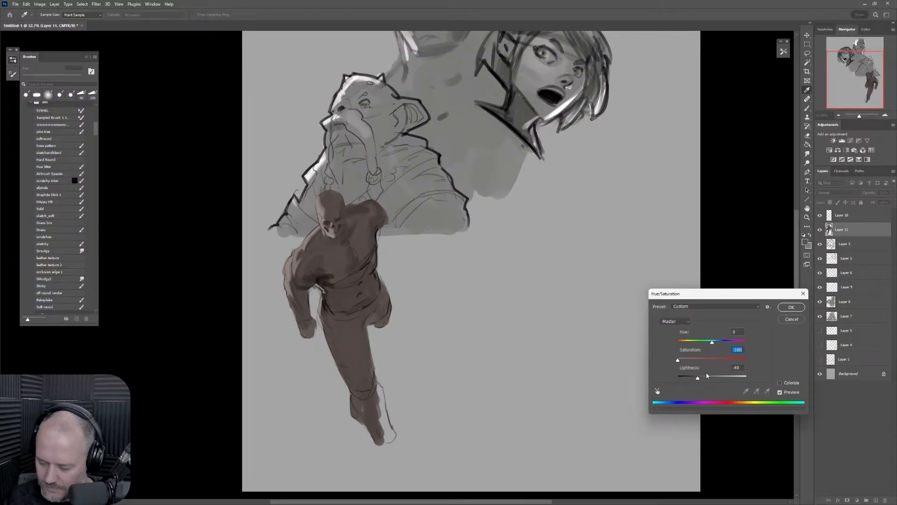
key(Tab)
key(Return)
Add a new empty layer above Layer 10 at the top of the layer stack.
key(z)
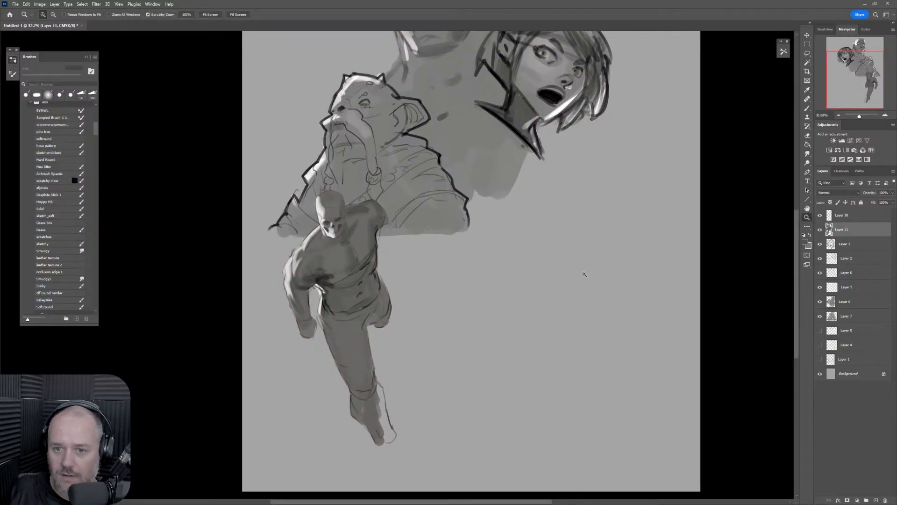
mouse_move(584, 296)
mouse_down()
mouse_move(566, 318)
mouse_move(583, 300)
mouse_up()
drag(610, 269, 526, 322)
drag(540, 282, 522, 309)
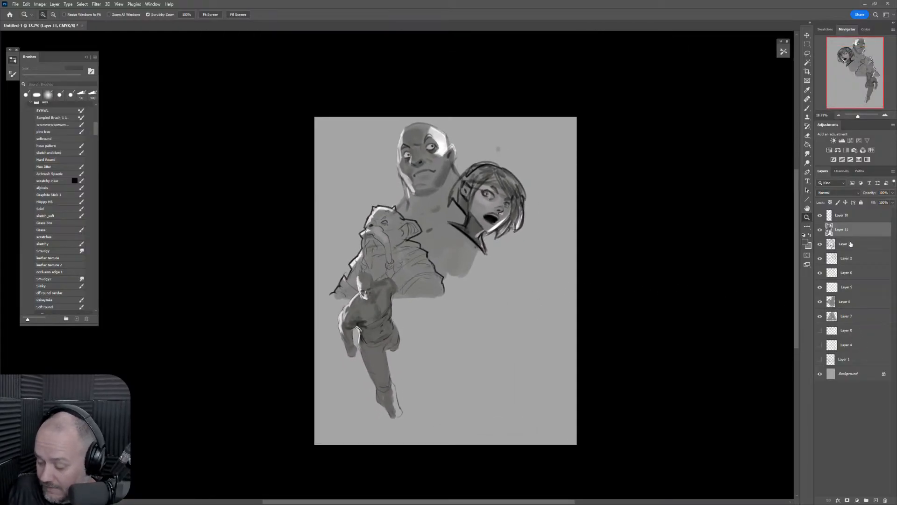
click(863, 215)
click(876, 498)
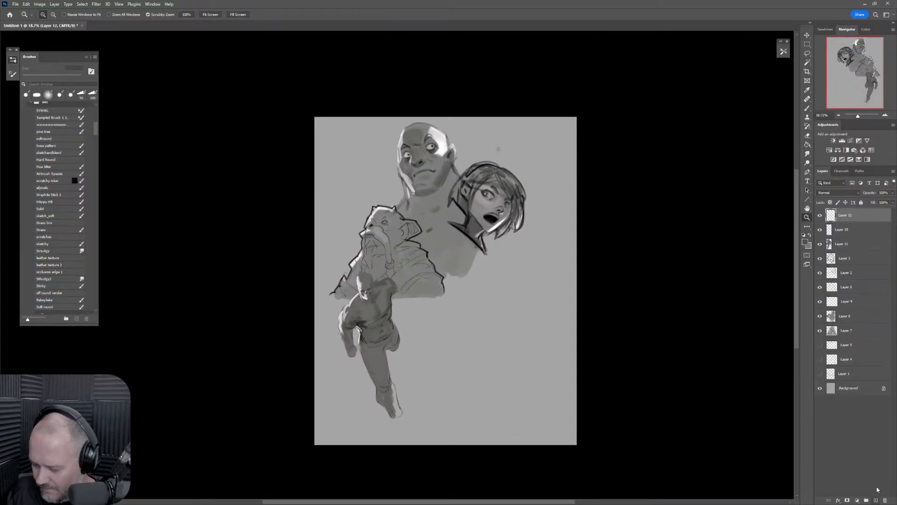
Try sketching a new face with a domed head outline, brows, eyes and nose below the woman's head, in black with a 15 px brush.
mouse_move(489, 240)
mouse_down()
mouse_move(525, 261)
mouse_move(532, 299)
mouse_move(523, 278)
mouse_up()
key(d)
key(bracketleft)
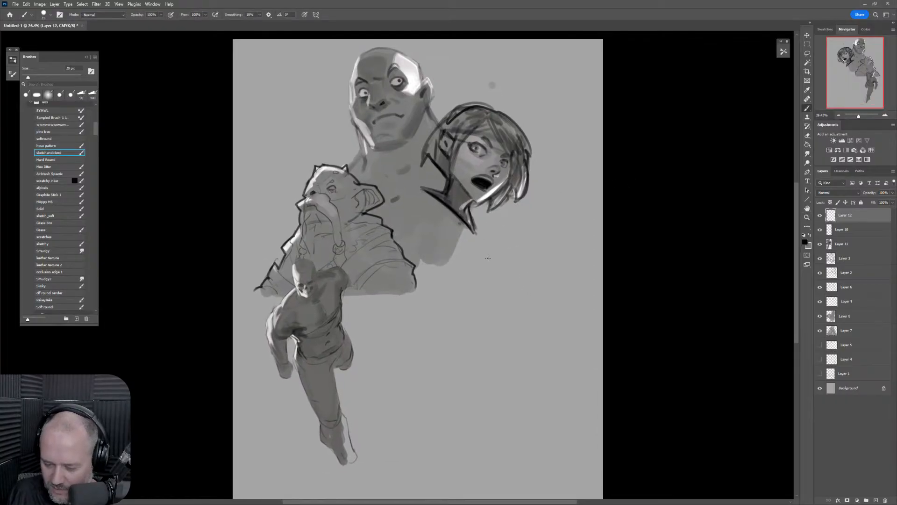
drag(434, 295, 517, 240)
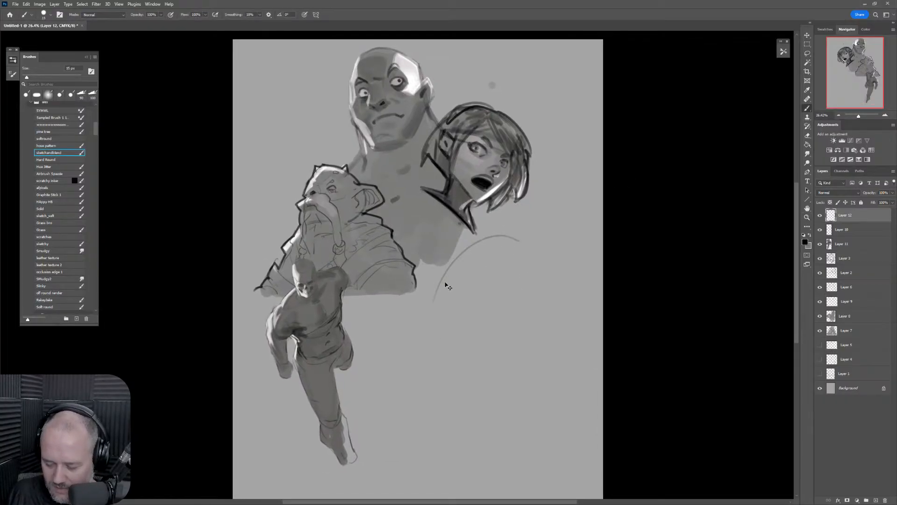
key(ctrl+z)
mouse_move(431, 302)
mouse_down()
mouse_move(496, 237)
mouse_move(522, 255)
mouse_move(532, 312)
mouse_up()
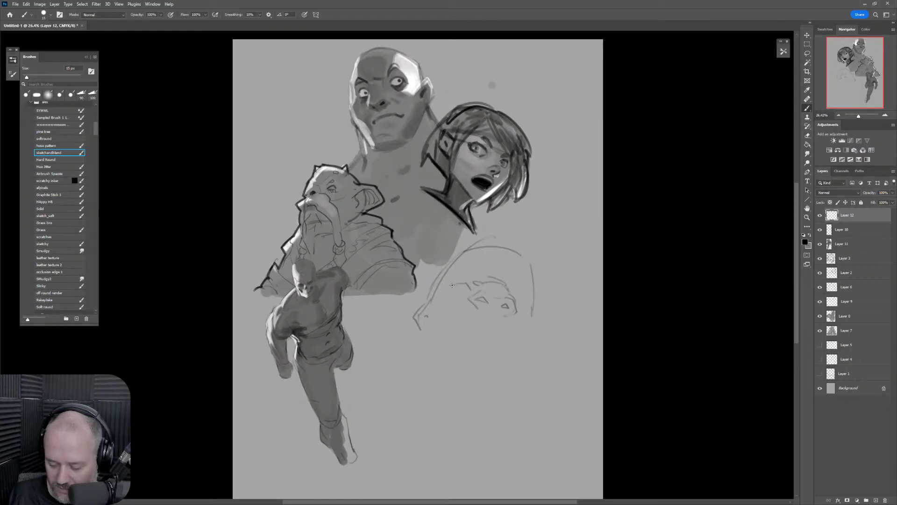
mouse_move(443, 297)
mouse_down()
mouse_move(467, 290)
mouse_move(475, 279)
mouse_move(464, 273)
mouse_up()
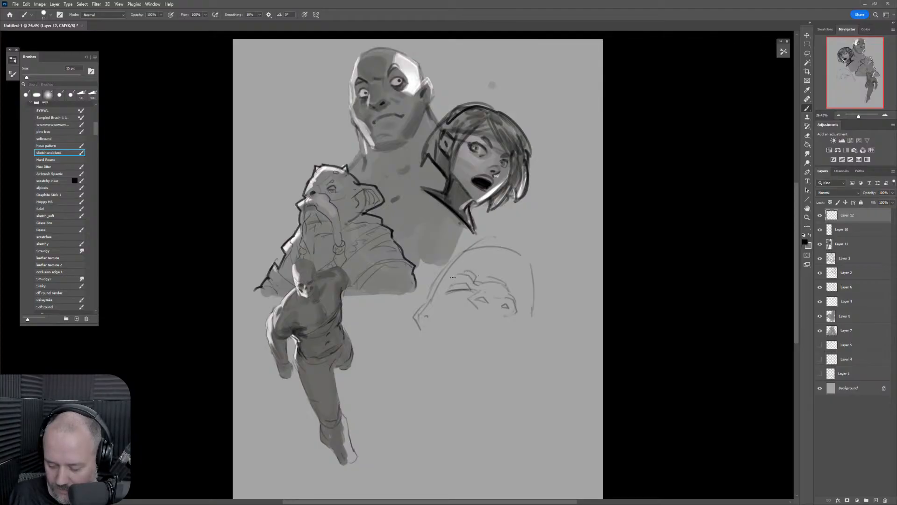
drag(510, 290, 515, 294)
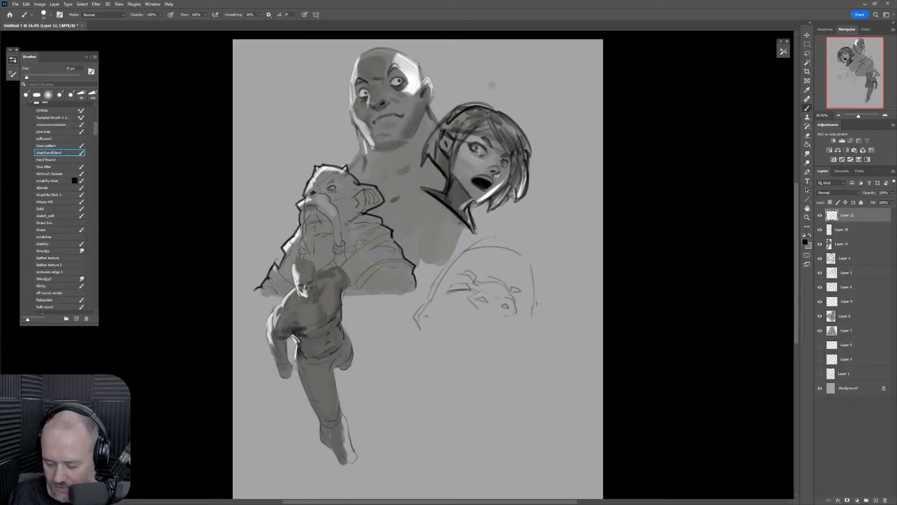
Erase the entire new face sketch with a much larger eraser and return to the sketching brush.
key(e)
key(bracketright)
key(bracketright)
key(bracketright)
key(bracketright)
key(bracketright)
key(bracketright)
key(bracketright)
key(bracketright)
key(bracketright)
key(bracketright)
key(bracketright)
key(bracketright)
key(bracketright)
key(bracketright)
key(bracketright)
key(bracketright)
key(bracketright)
key(bracketright)
key(bracketright)
key(bracketright)
mouse_move(512, 264)
mouse_down()
mouse_move(486, 280)
mouse_move(429, 379)
mouse_up()
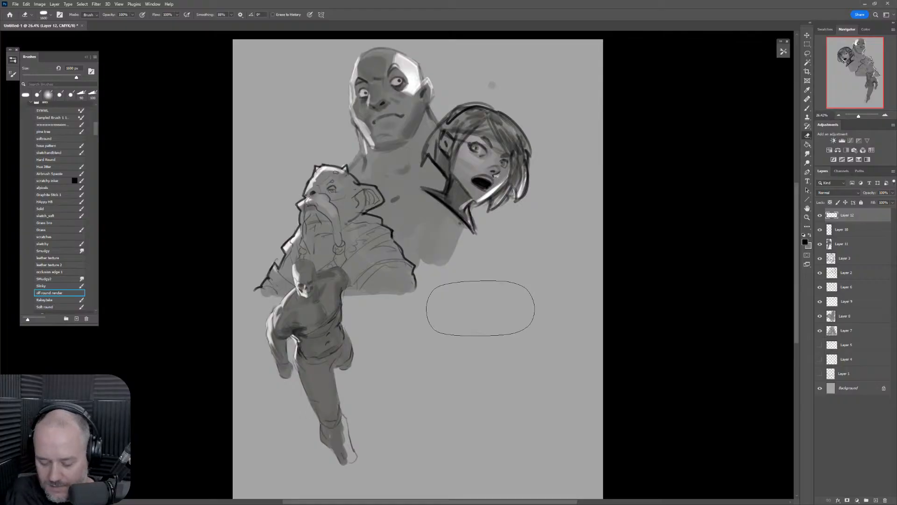
key(b)
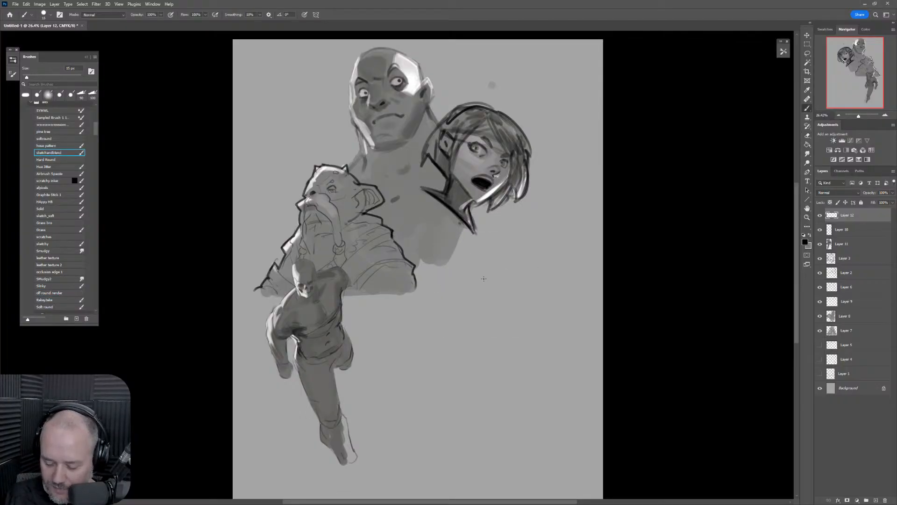
Try sketching a rounded head outline in the empty area below the woman's head with a 20 px brush.
key(bracketright)
mouse_move(479, 255)
mouse_down()
mouse_move(454, 308)
mouse_move(455, 350)
mouse_up()
key(ctrl+z)
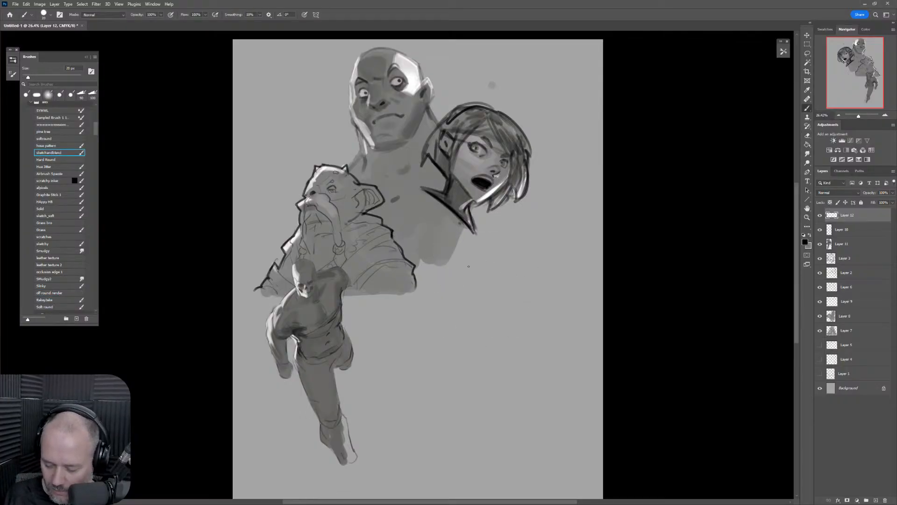
mouse_move(473, 249)
mouse_down()
mouse_move(457, 287)
mouse_move(461, 314)
mouse_move(490, 354)
mouse_move(540, 324)
mouse_move(471, 252)
mouse_up()
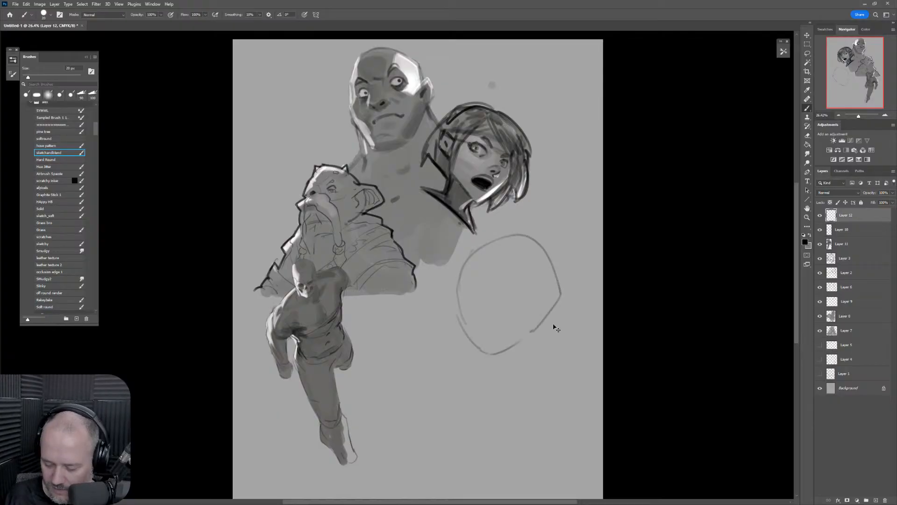
key(ctrl+z)
mouse_move(423, 386)
mouse_down()
mouse_move(432, 302)
mouse_move(563, 355)
mouse_move(502, 384)
mouse_up()
key(ctrl+z)
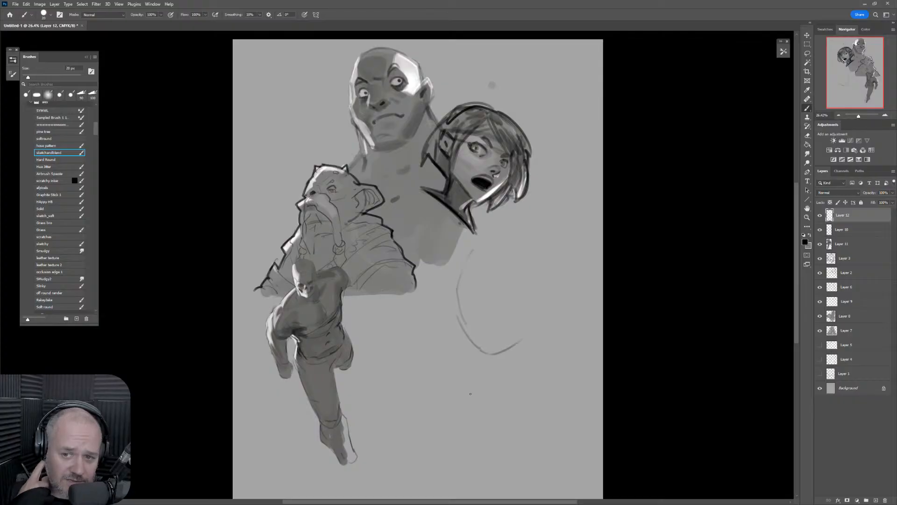
key(ctrl+z)
key(ctrl+z)
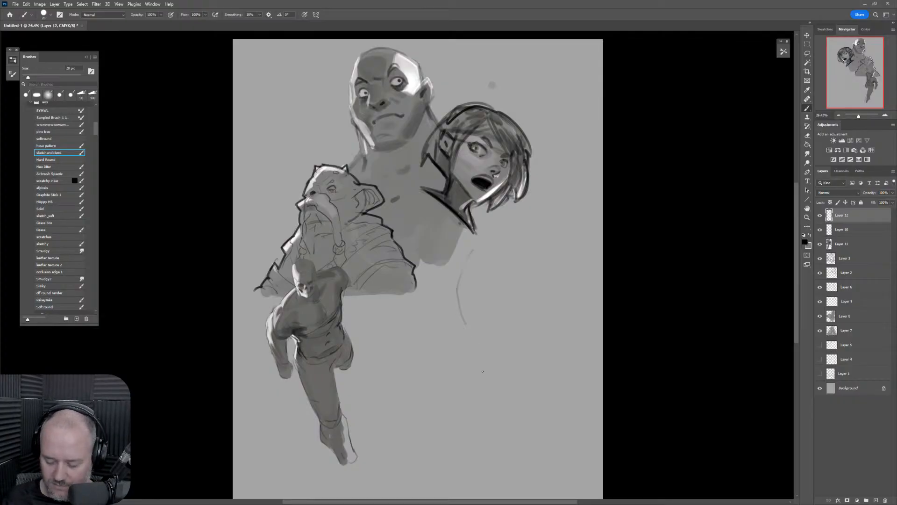
key(ctrl+z)
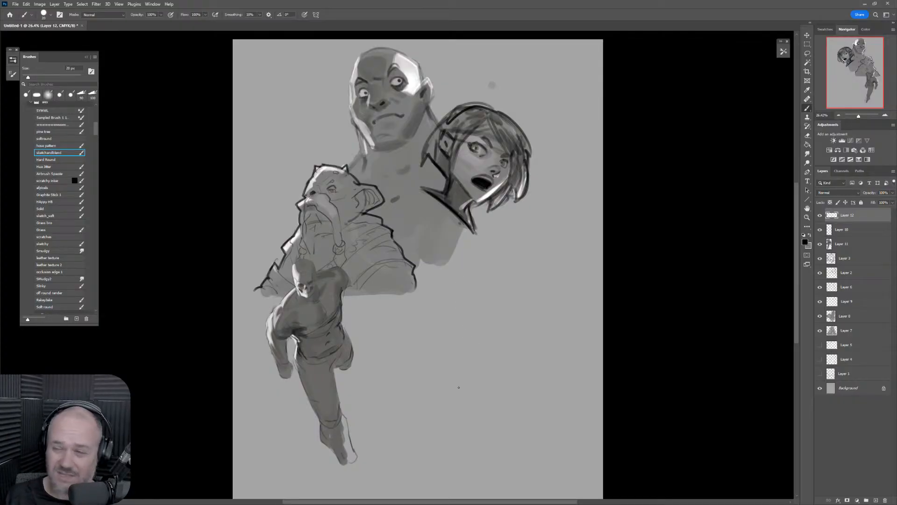
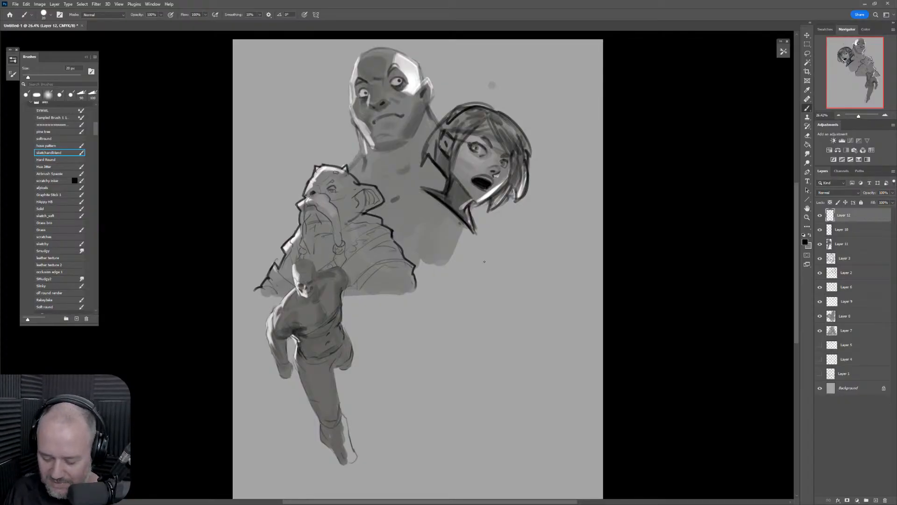
Try sketching an oval head tapering to the chin, with a curved guideline across the face, below the woman's head.
drag(460, 266, 456, 286)
key(ctrl+z)
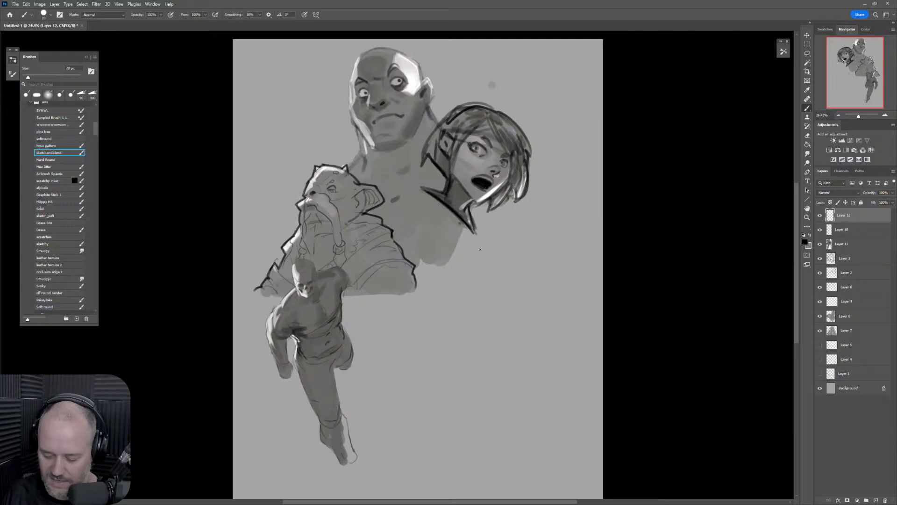
mouse_move(478, 249)
mouse_down()
mouse_move(452, 295)
mouse_move(467, 321)
mouse_up()
key(ctrl+z)
mouse_move(484, 249)
mouse_down()
mouse_move(459, 294)
mouse_move(493, 322)
mouse_up()
mouse_move(485, 244)
mouse_down()
mouse_move(533, 243)
mouse_move(553, 270)
mouse_move(555, 294)
mouse_move(523, 345)
mouse_up()
mouse_move(458, 300)
mouse_down()
mouse_move(467, 348)
mouse_move(500, 368)
mouse_up()
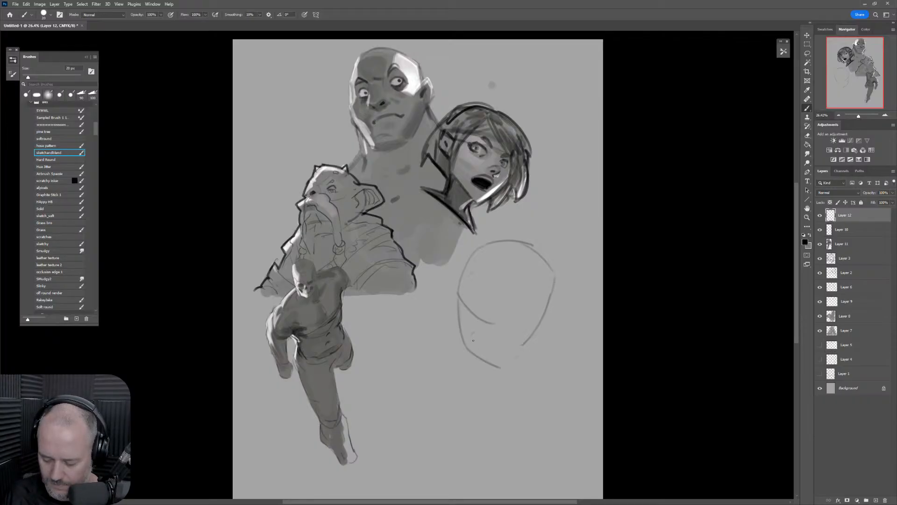
Try roughing in a muzzle-like shape on the lower face and small ear shapes on both sides of the oval head.
mouse_move(471, 342)
mouse_down()
mouse_move(496, 349)
mouse_move(501, 332)
mouse_move(474, 328)
mouse_move(513, 334)
mouse_up()
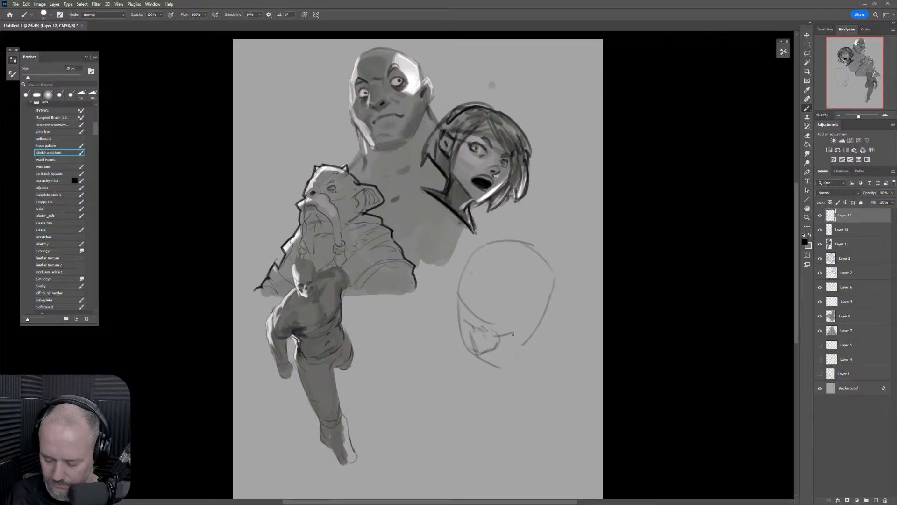
mouse_move(458, 288)
mouse_down()
mouse_move(463, 261)
mouse_move(459, 281)
mouse_up()
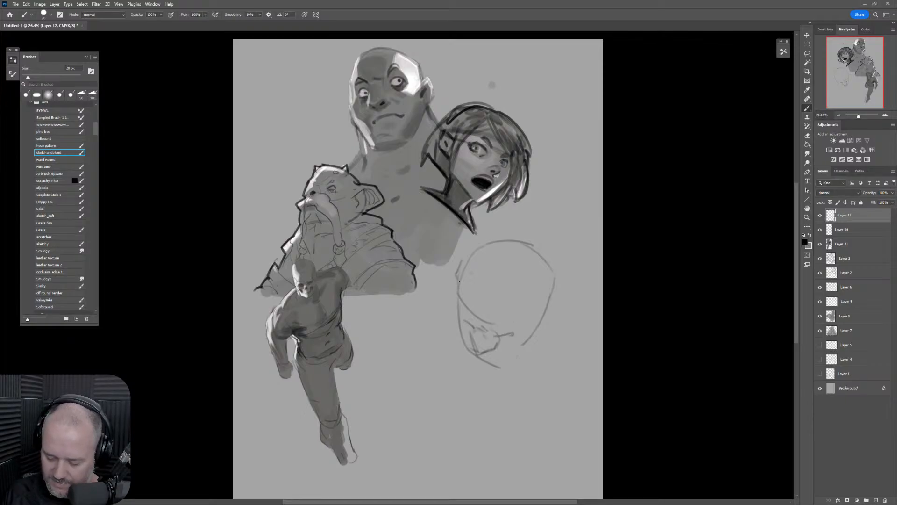
mouse_move(540, 307)
mouse_down()
mouse_move(543, 319)
mouse_move(534, 317)
mouse_move(554, 297)
mouse_up()
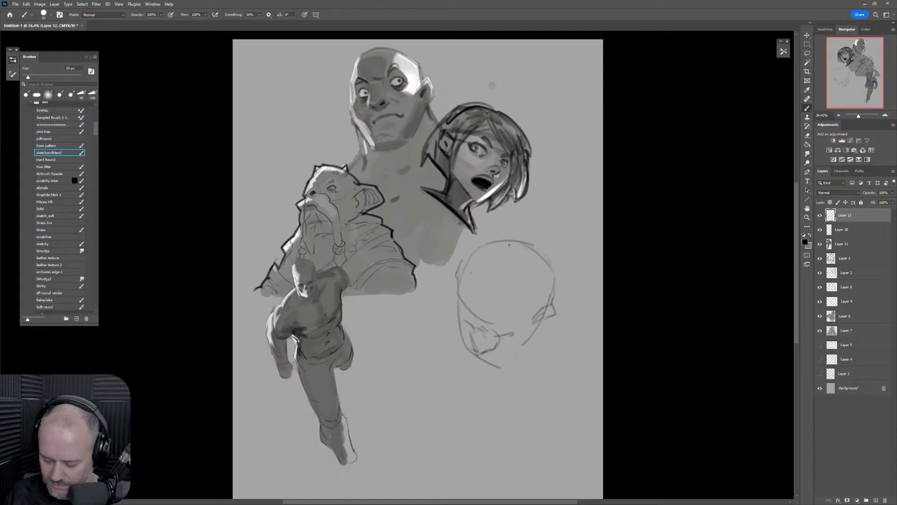
drag(497, 343, 537, 343)
drag(471, 319, 455, 281)
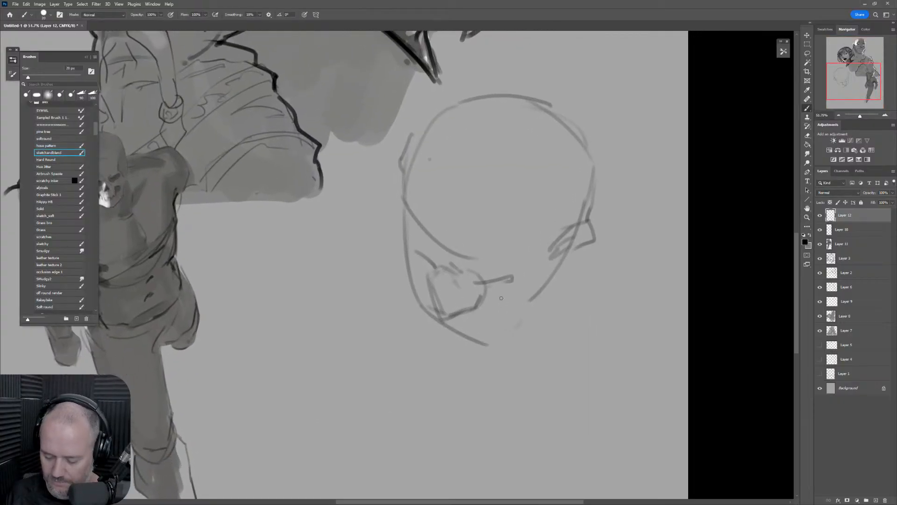
Erase the oval head sketch with a very large eraser and return to the sketching brush.
key(e)
mouse_move(476, 173)
mouse_down()
mouse_move(496, 238)
mouse_move(520, 110)
mouse_up()
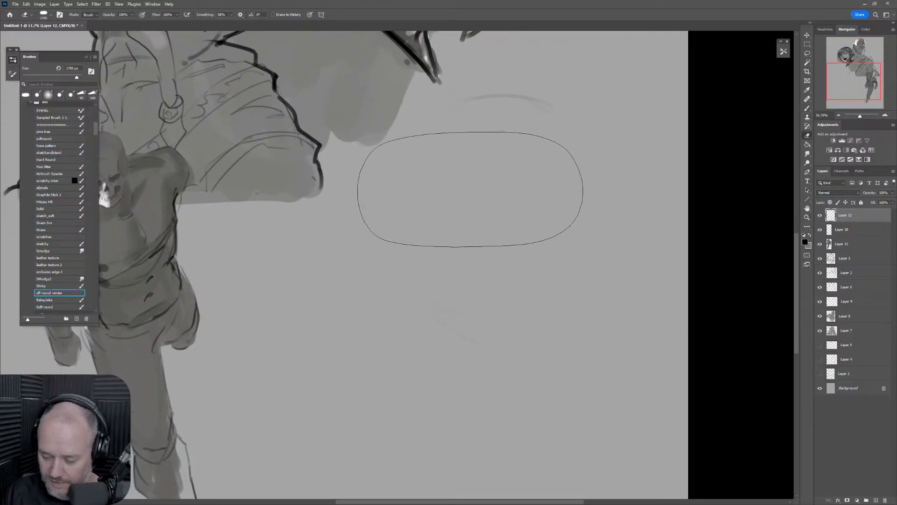
key(b)
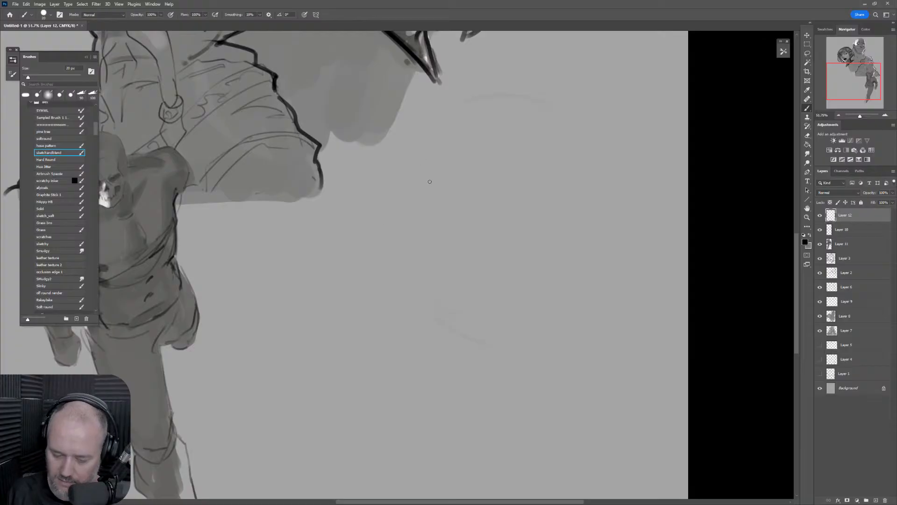
Try sketching a broader head with a peaked skull, one ear, an angular jaw, eyes and frowning brows.
drag(442, 182, 476, 389)
mouse_move(528, 301)
mouse_down()
mouse_move(507, 314)
mouse_move(522, 308)
mouse_move(531, 194)
mouse_up()
mouse_move(442, 206)
mouse_down()
mouse_move(500, 154)
mouse_move(535, 164)
mouse_up()
drag(573, 196, 558, 263)
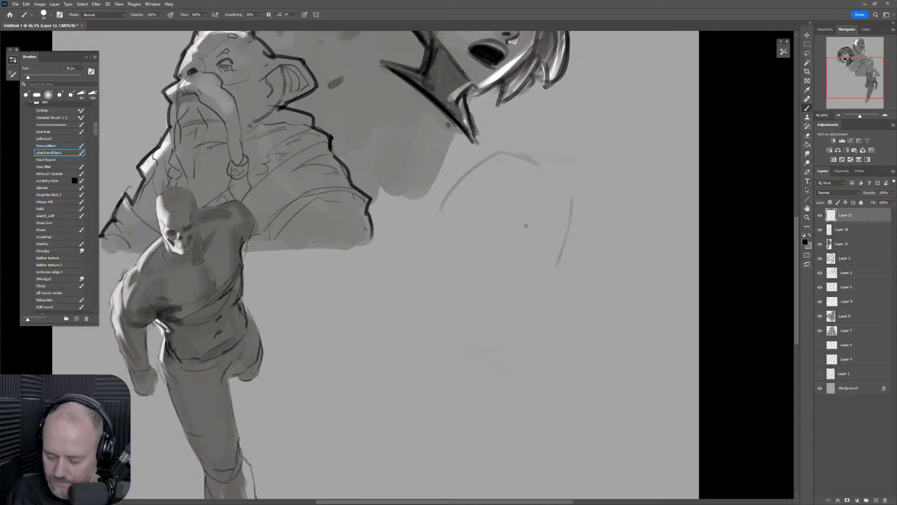
mouse_move(442, 205)
mouse_down()
mouse_move(435, 251)
mouse_move(421, 242)
mouse_move(423, 262)
mouse_move(433, 245)
mouse_up()
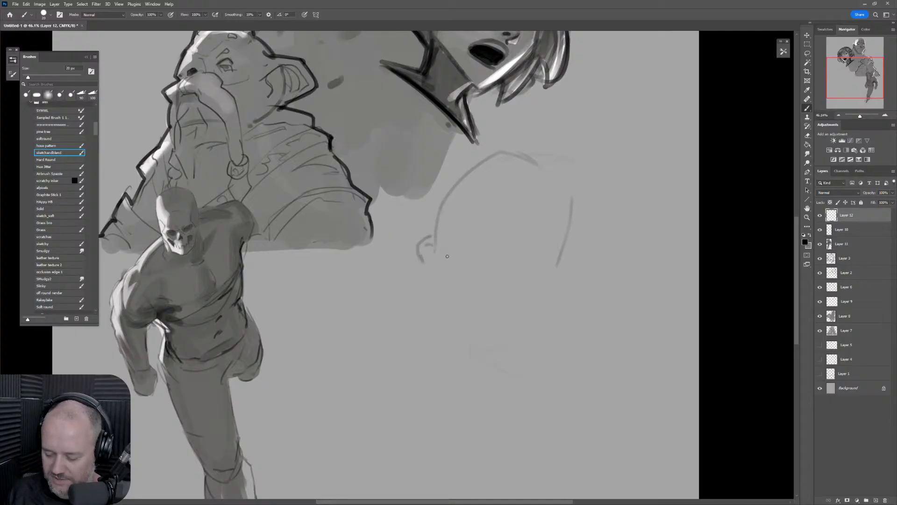
mouse_move(524, 159)
mouse_down()
mouse_move(577, 240)
mouse_move(562, 301)
mouse_up()
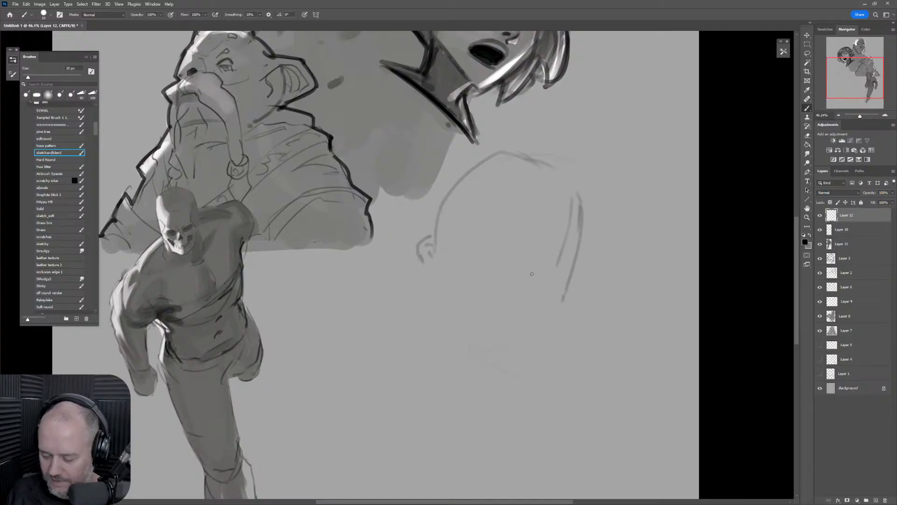
mouse_move(439, 204)
mouse_down()
mouse_move(424, 287)
mouse_move(448, 321)
mouse_move(460, 322)
mouse_up()
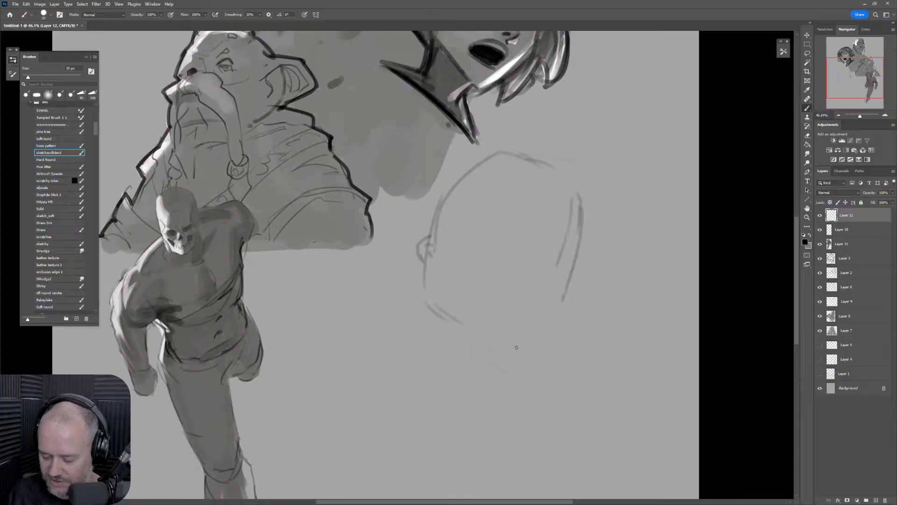
drag(512, 349, 571, 347)
drag(581, 267, 564, 345)
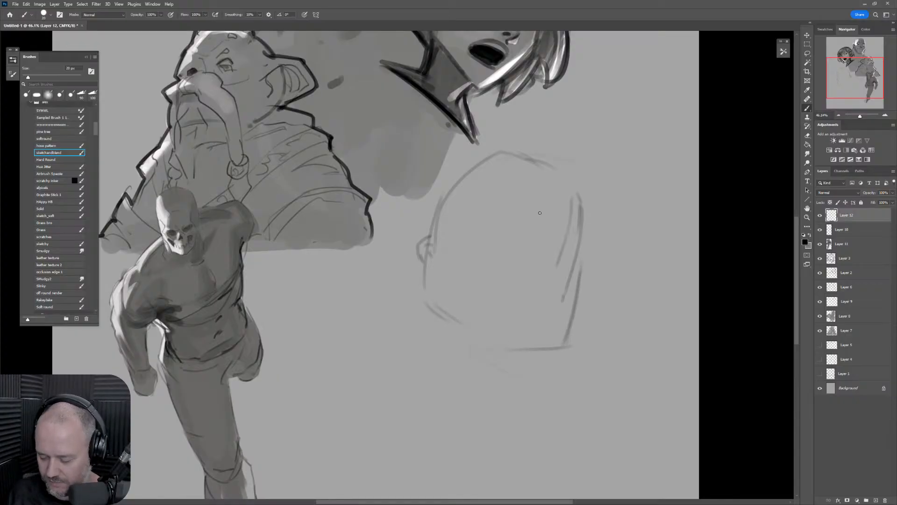
drag(512, 238, 549, 252)
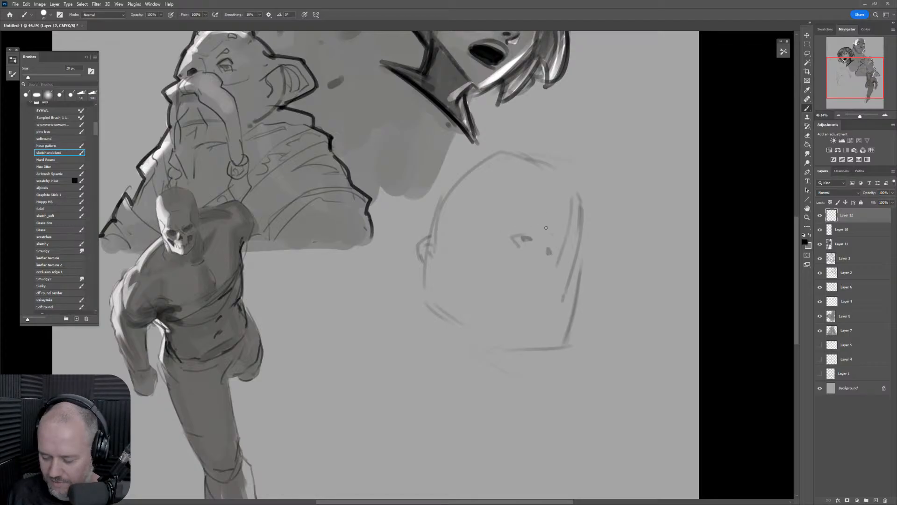
mouse_move(545, 230)
mouse_down()
mouse_move(528, 221)
mouse_move(538, 226)
mouse_move(541, 209)
mouse_move(549, 221)
mouse_move(480, 218)
mouse_up()
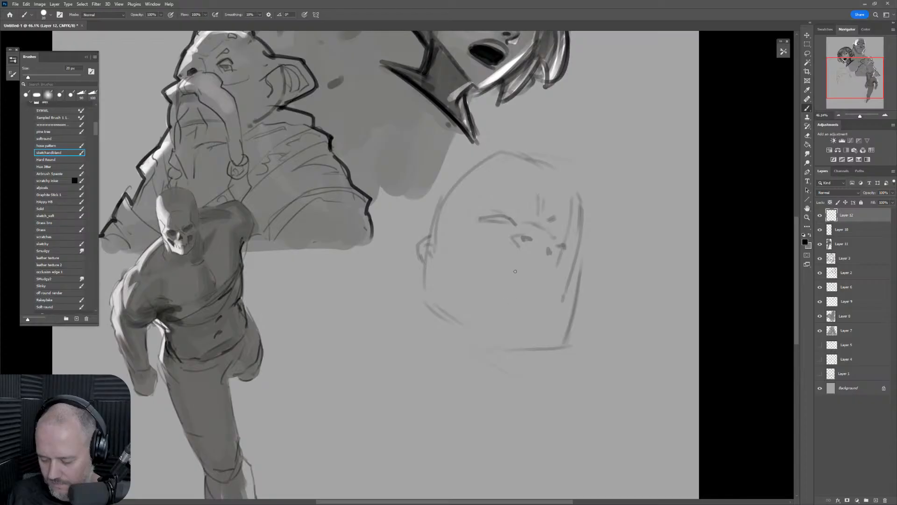
Erase the broad angular head sketch with the large eraser and switch back to the sketching brush.
key(e)
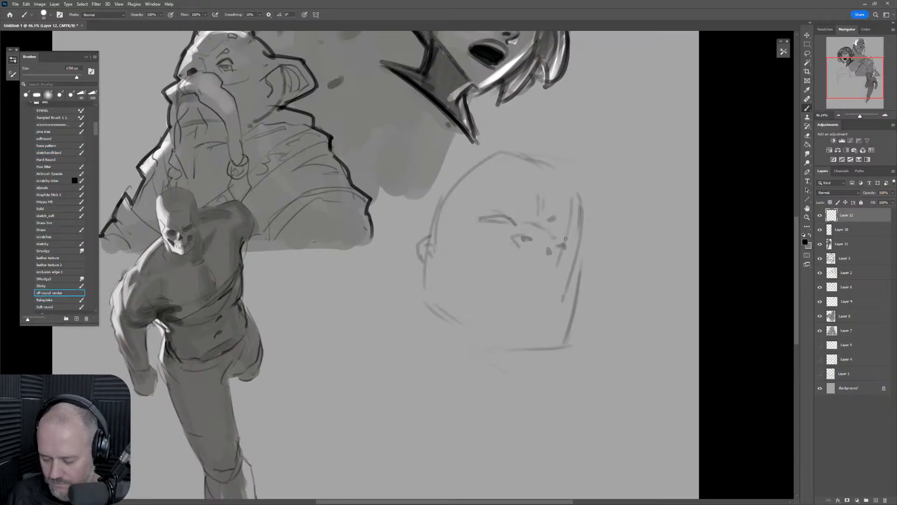
mouse_move(531, 244)
mouse_down()
mouse_move(541, 190)
mouse_move(470, 326)
mouse_up()
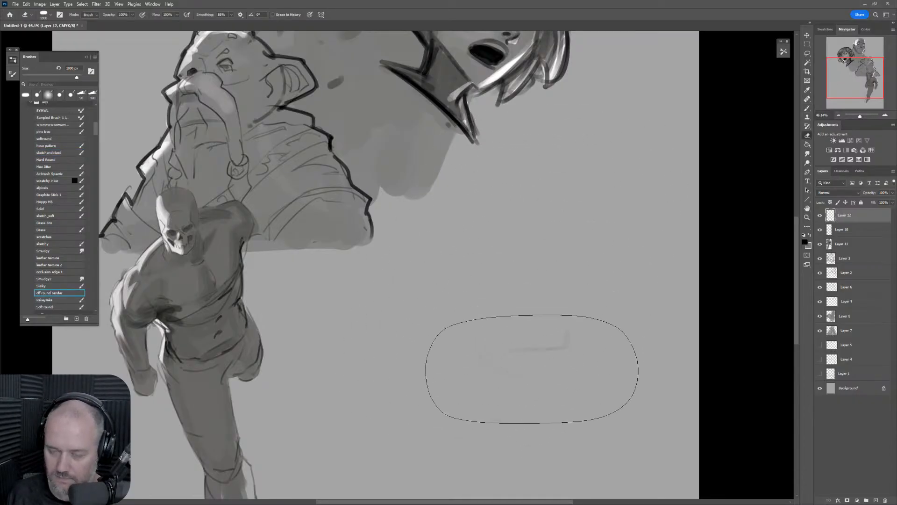
key(b)
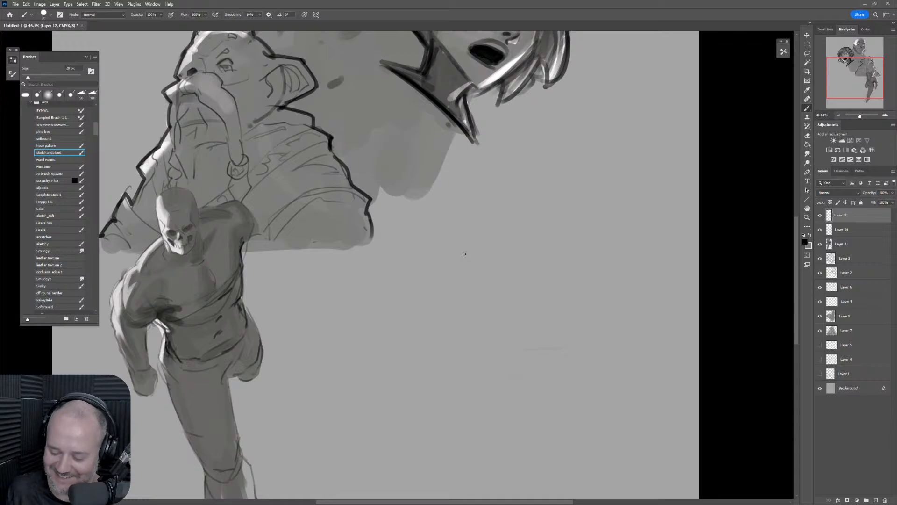
Sketch a large round construction circle for the new character's head below the woman's head.
mouse_move(480, 178)
mouse_down()
mouse_move(509, 310)
mouse_move(463, 178)
mouse_up()
mouse_move(447, 205)
mouse_down()
mouse_move(509, 311)
mouse_move(426, 270)
mouse_up()
key(ctrl+z)
mouse_move(484, 159)
mouse_down()
mouse_move(580, 224)
mouse_move(576, 284)
mouse_move(420, 224)
mouse_up()
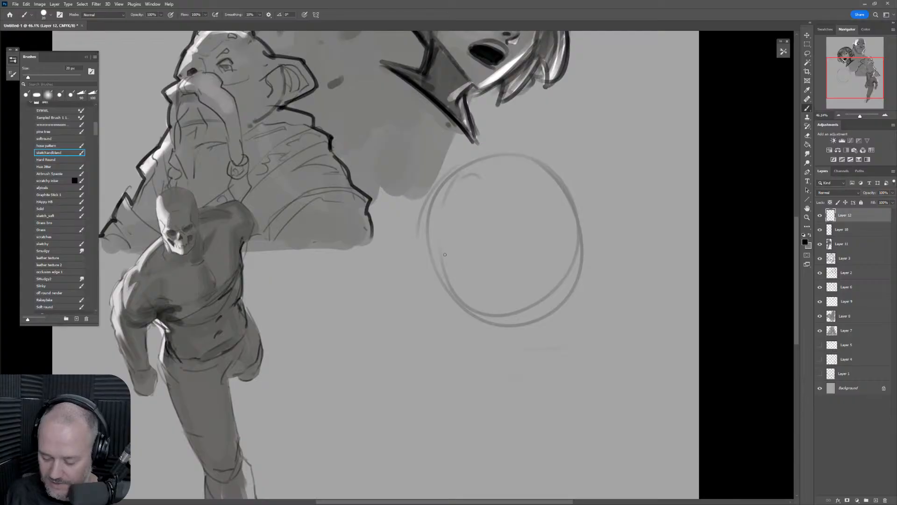
Draw two round eyes with pupils, lashes and brows low inside the head circle, using a finer brush for the details.
drag(448, 271, 463, 273)
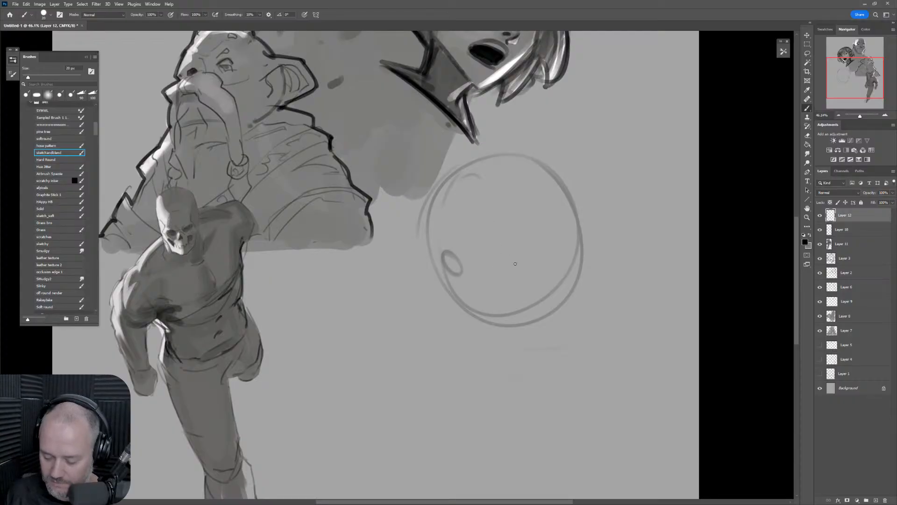
mouse_move(513, 247)
mouse_down()
mouse_move(520, 269)
mouse_move(502, 269)
mouse_move(522, 259)
mouse_move(517, 247)
mouse_move(497, 258)
mouse_move(519, 257)
mouse_move(508, 244)
mouse_move(515, 253)
mouse_move(518, 242)
mouse_move(504, 247)
mouse_move(523, 258)
mouse_move(519, 249)
mouse_move(497, 249)
mouse_move(526, 261)
mouse_move(508, 238)
mouse_move(496, 246)
mouse_move(496, 228)
mouse_move(514, 232)
mouse_move(517, 254)
mouse_up()
key(bracketleft)
key(bracketleft)
key(ctrl+z)
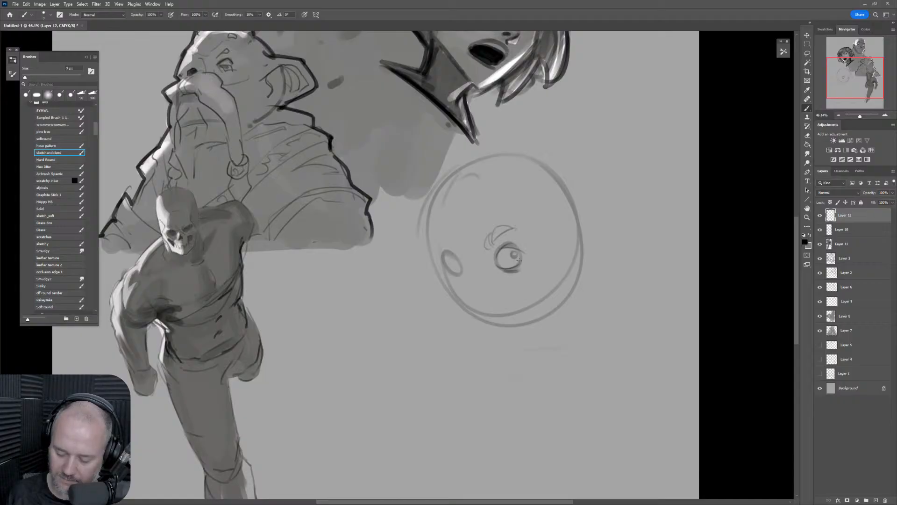
drag(456, 260, 443, 240)
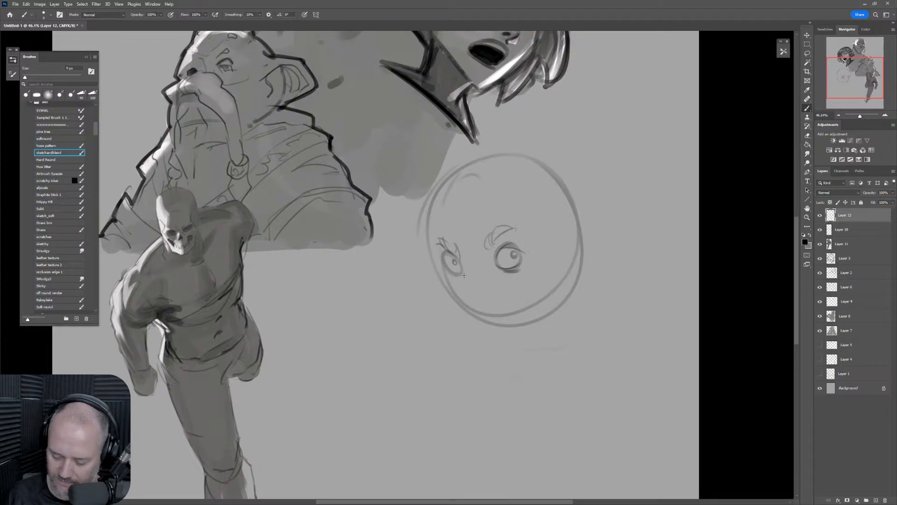
Sketch the nose between and below the eyes, with its bridge, tip and nostril lines.
drag(462, 246, 484, 260)
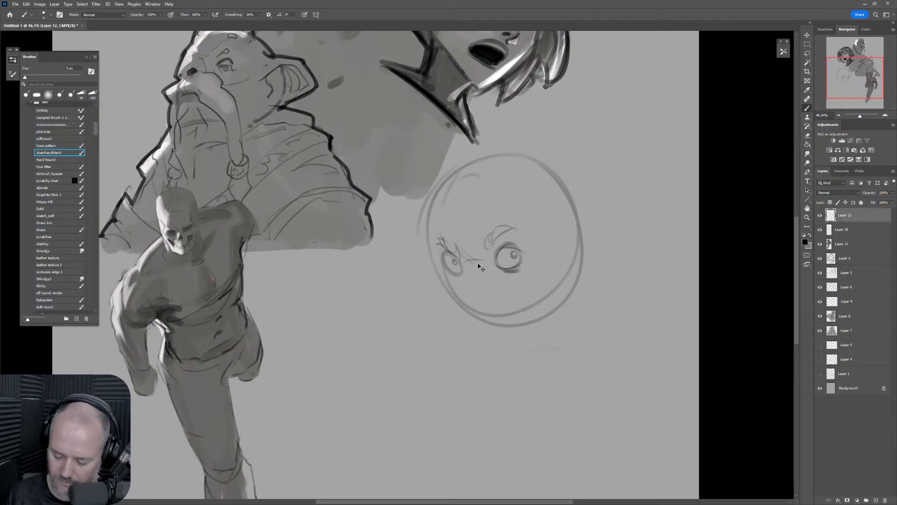
key(ctrl+z)
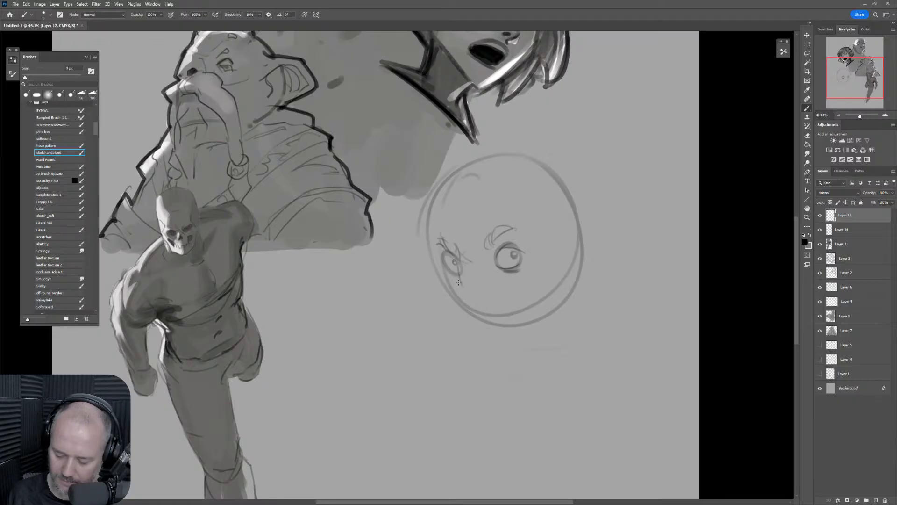
mouse_move(456, 284)
mouse_down()
mouse_move(479, 302)
mouse_move(494, 285)
mouse_up()
drag(476, 251, 491, 262)
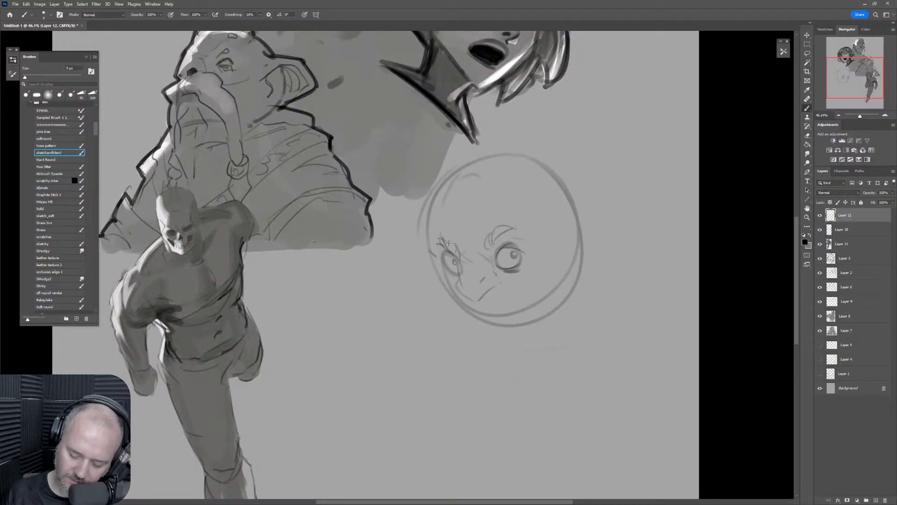
Add the face's side contour, an arched line beside the nose, and small angular shapes along the circle's lower edge.
mouse_move(440, 279)
mouse_down()
mouse_move(460, 305)
mouse_move(472, 295)
mouse_move(468, 309)
mouse_move(457, 304)
mouse_move(473, 312)
mouse_move(455, 300)
mouse_move(473, 317)
mouse_move(464, 296)
mouse_move(479, 315)
mouse_move(472, 305)
mouse_move(496, 289)
mouse_move(495, 316)
mouse_move(507, 286)
mouse_move(537, 294)
mouse_up()
mouse_move(455, 296)
mouse_down()
mouse_move(461, 318)
mouse_move(453, 327)
mouse_move(465, 327)
mouse_up()
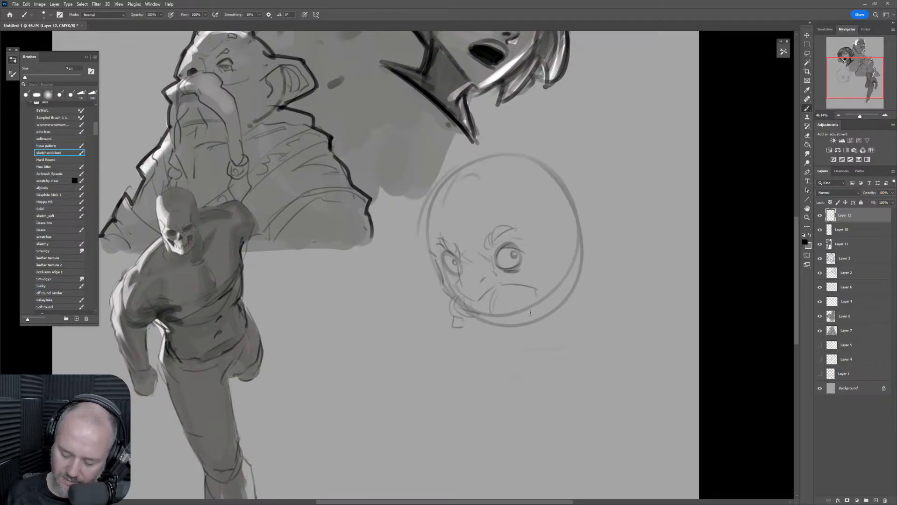
mouse_move(527, 319)
mouse_down()
mouse_move(542, 327)
mouse_move(570, 314)
mouse_up()
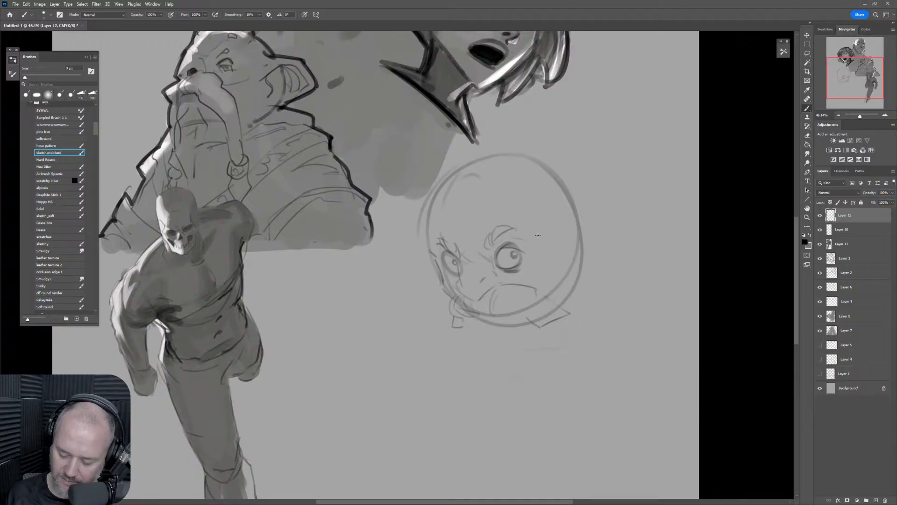
Sketch a temple line, a higher crown contour and jagged hair tufts along the back of the new character's head.
drag(546, 216, 540, 237)
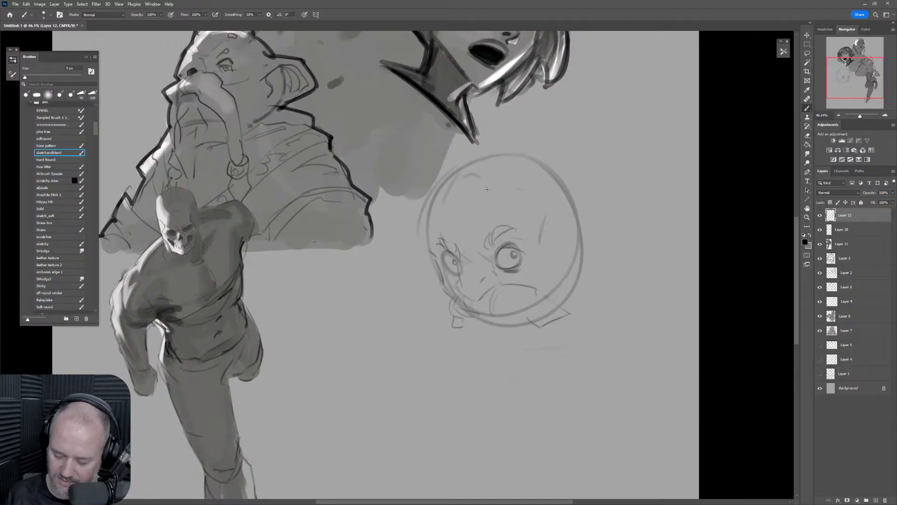
mouse_move(432, 249)
mouse_down()
mouse_move(427, 201)
mouse_move(462, 159)
mouse_move(499, 140)
mouse_move(570, 165)
mouse_move(582, 208)
mouse_up()
drag(566, 232, 556, 243)
mouse_move(573, 174)
mouse_down()
mouse_move(585, 163)
mouse_move(602, 182)
mouse_move(582, 194)
mouse_move(614, 257)
mouse_up()
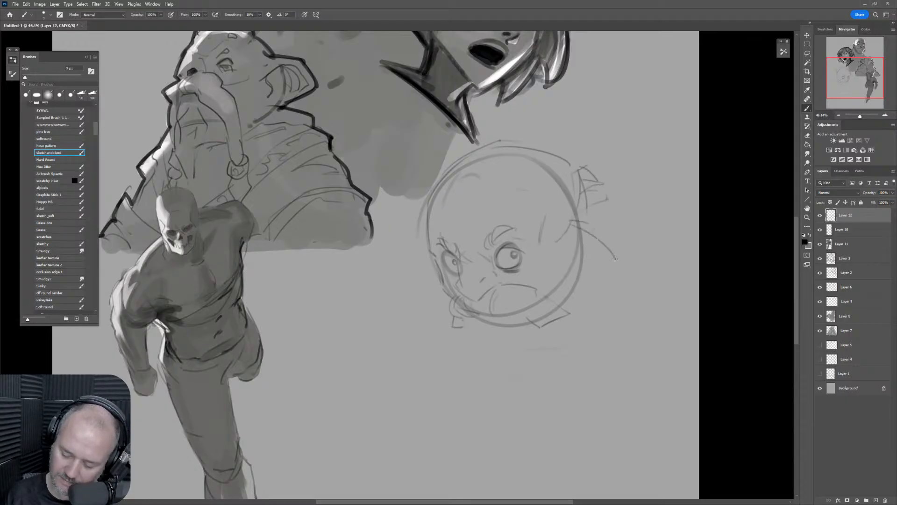
drag(568, 234, 579, 250)
mouse_move(586, 269)
mouse_down()
mouse_move(585, 253)
mouse_move(593, 269)
mouse_up()
drag(603, 189, 609, 227)
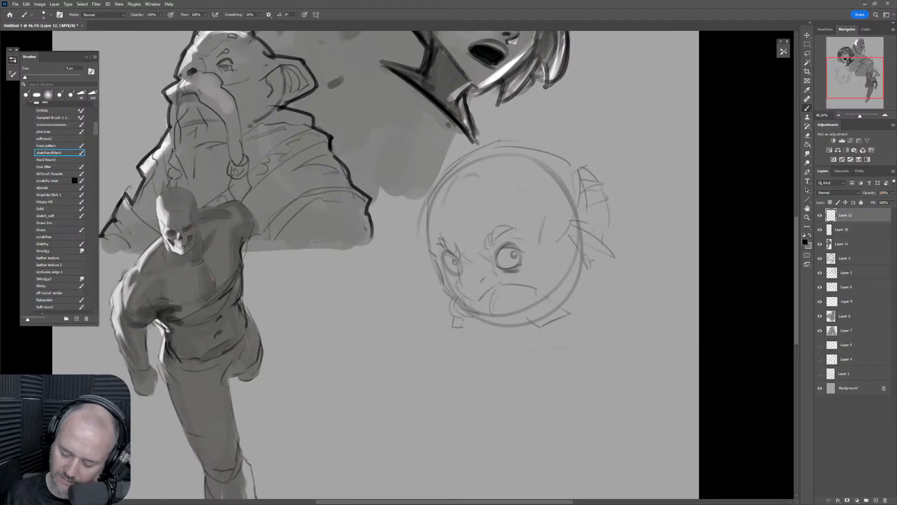
Darken the mouth, chin and nose-side lines of the new head, enlarging the brush for heavier strokes.
mouse_move(480, 326)
mouse_down()
mouse_move(510, 325)
mouse_move(471, 319)
mouse_move(477, 309)
mouse_move(528, 308)
mouse_up()
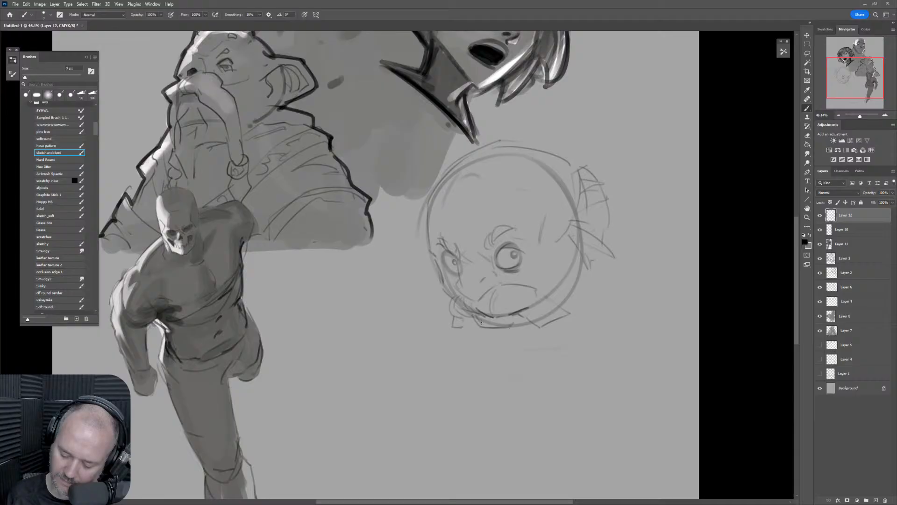
key(bracketright)
mouse_move(472, 315)
mouse_down()
mouse_move(486, 329)
mouse_move(518, 324)
mouse_up()
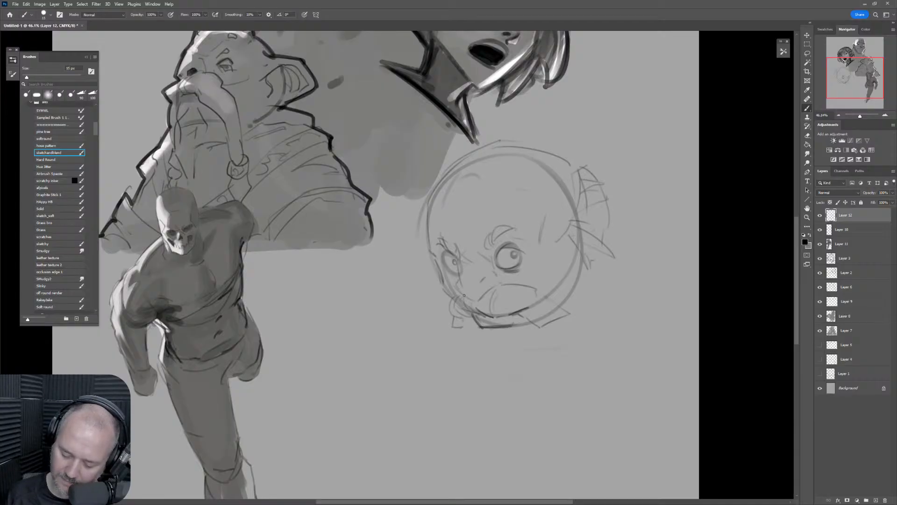
mouse_move(464, 295)
mouse_down()
mouse_move(481, 302)
mouse_move(502, 282)
mouse_move(488, 299)
mouse_up()
key(bracketright)
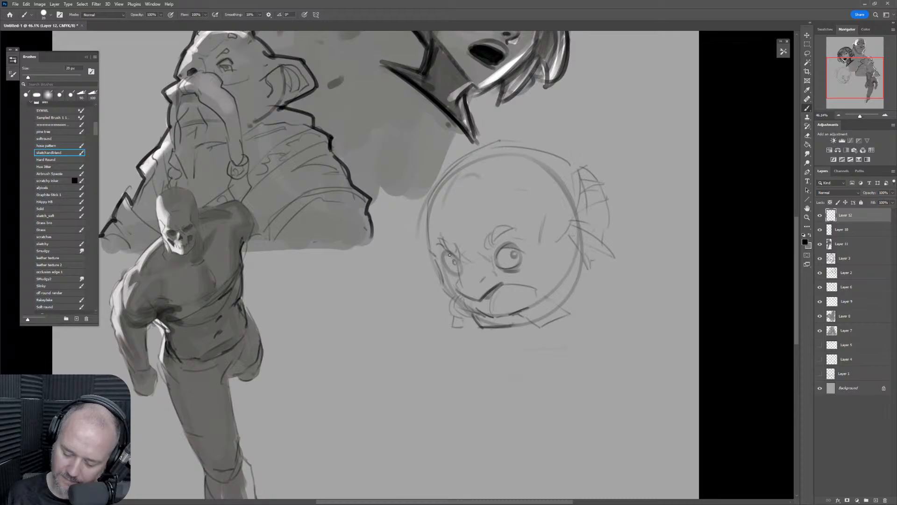
Darken the lid, pupil and inner contour of the far eye, undoing the last stray stroke.
key(bracketleft)
mouse_move(444, 251)
mouse_down()
mouse_move(457, 275)
mouse_move(449, 266)
mouse_move(520, 270)
mouse_up()
key(bracketleft)
key(bracketleft)
key(bracketright)
key(bracketright)
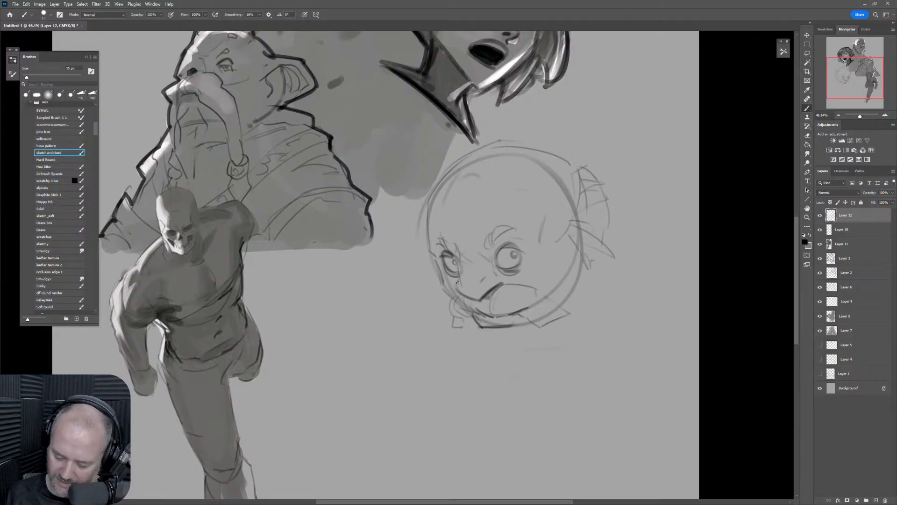
mouse_move(456, 261)
mouse_down()
mouse_move(459, 281)
mouse_move(452, 256)
mouse_up()
key(ctrl+z)
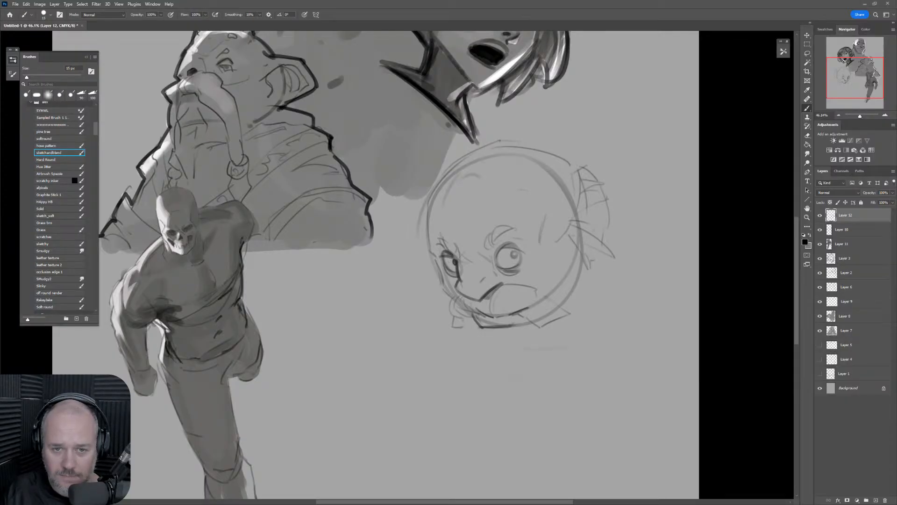
Switch to the browser, look through the artworks in the ArtStation portfolio, and return to the Photoshop canvas.
drag(391, 0, 391, 155)
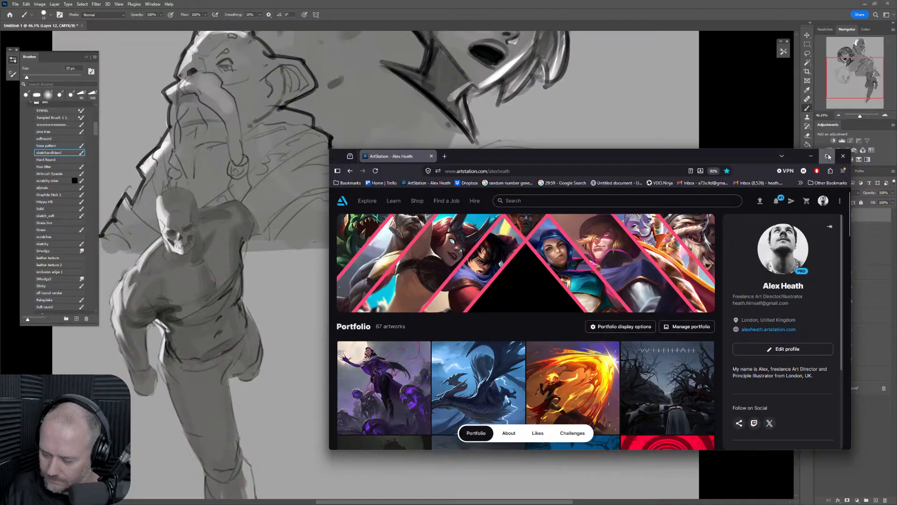
click(827, 156)
scroll(408, 279, down, 2)
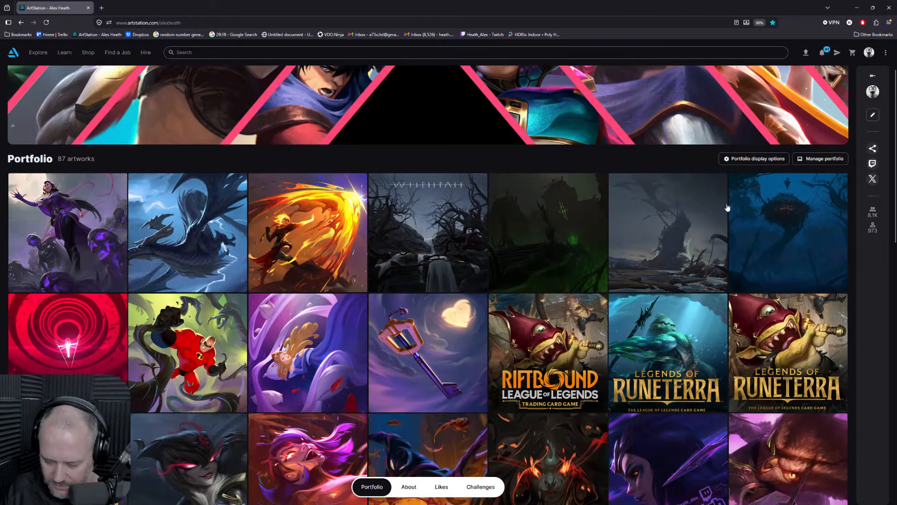
scroll(64, 236, down, 1)
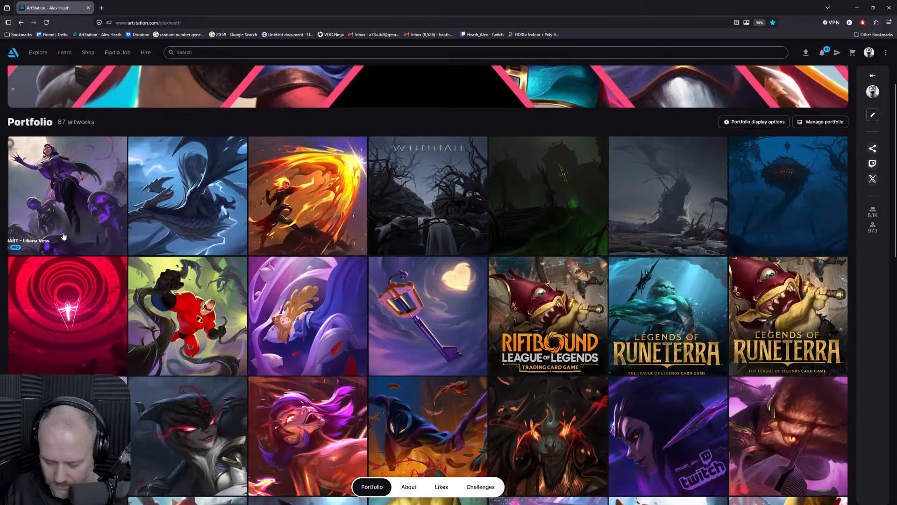
scroll(64, 235, down, 5)
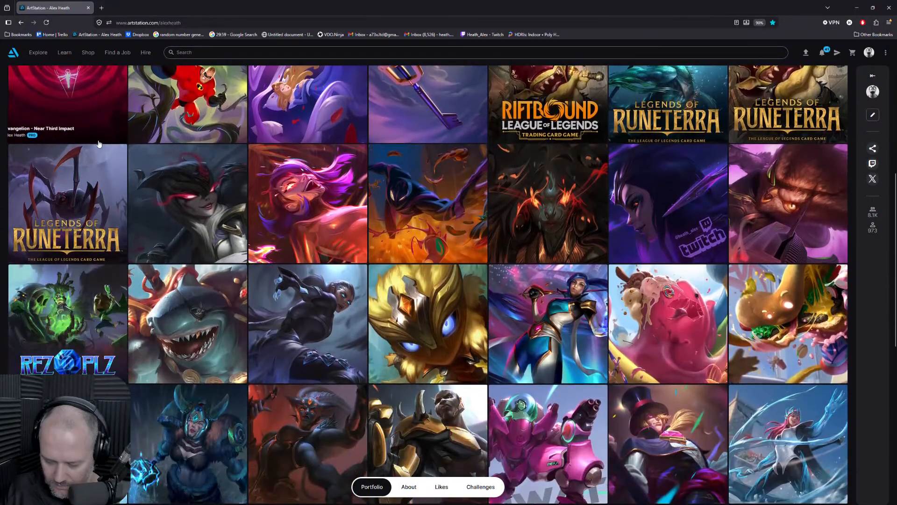
scroll(99, 144, down, 2)
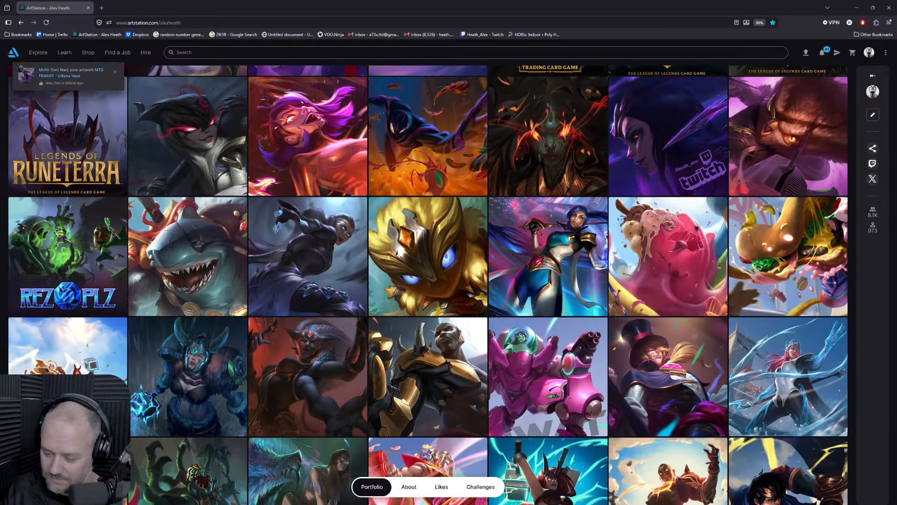
scroll(552, 287, down, 1)
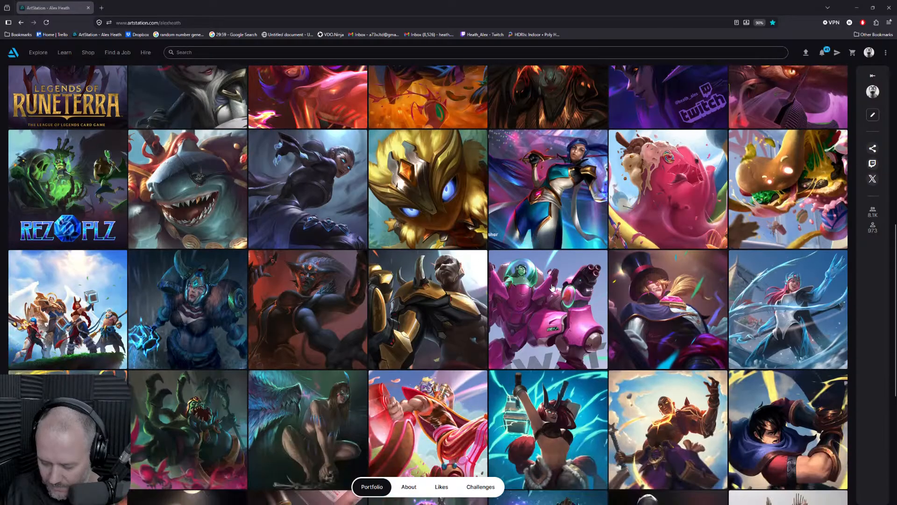
scroll(552, 287, down, 1)
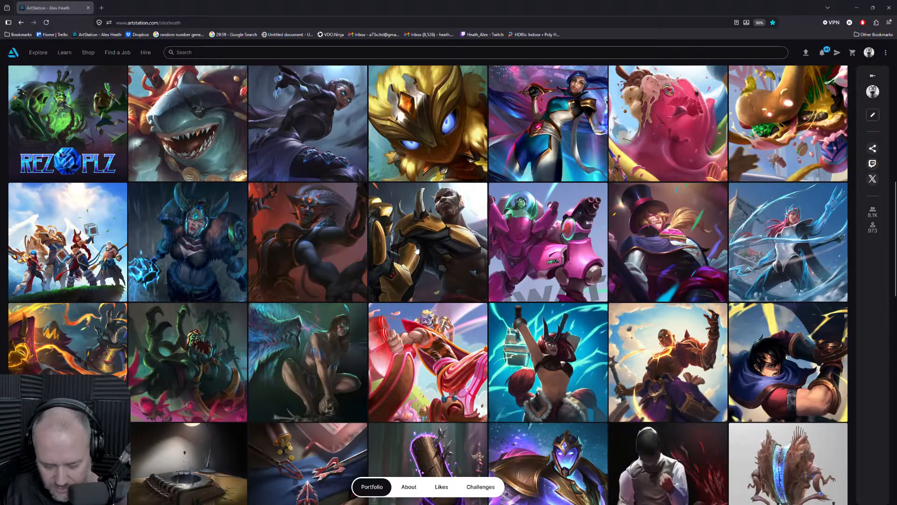
scroll(582, 251, down, 1)
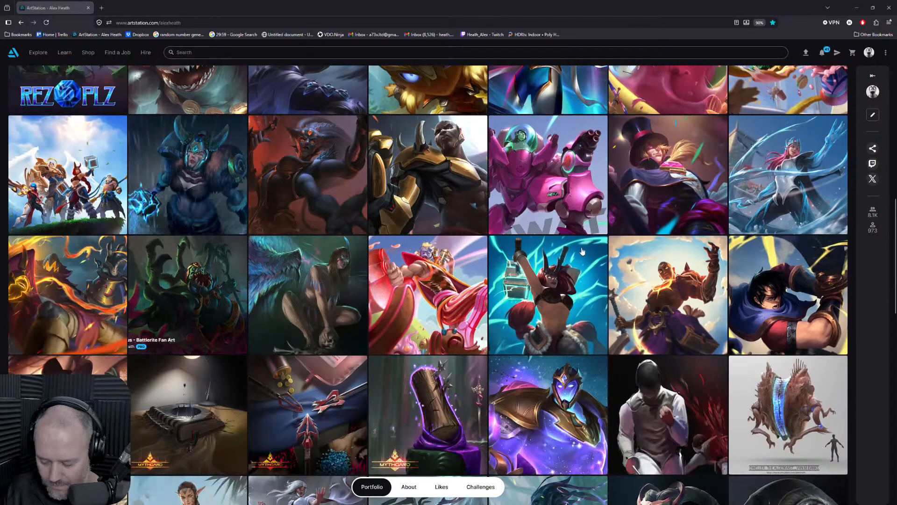
click(857, 8)
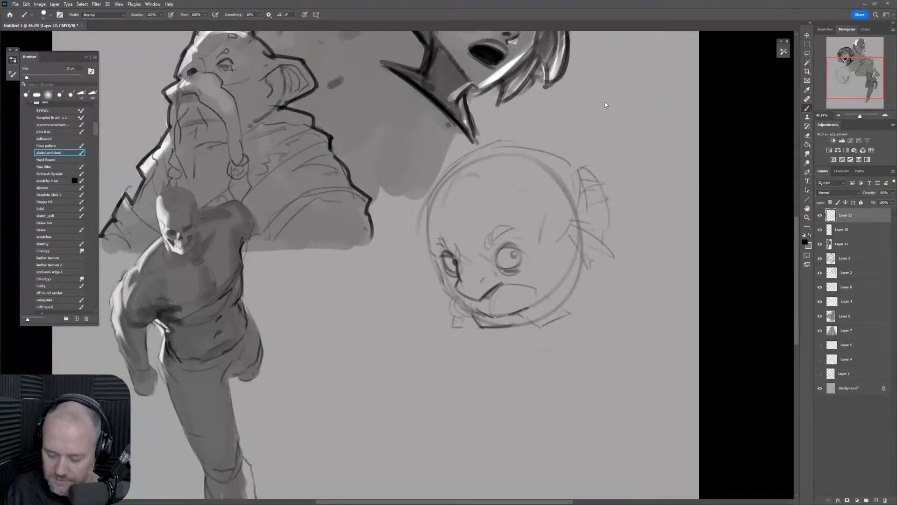
Outline the forehead, crown and first hair tuft with a bold brush up to 25 px, redoing the crown stroke.
drag(428, 252, 442, 277)
key(bracketright)
key(bracketright)
drag(428, 204, 429, 253)
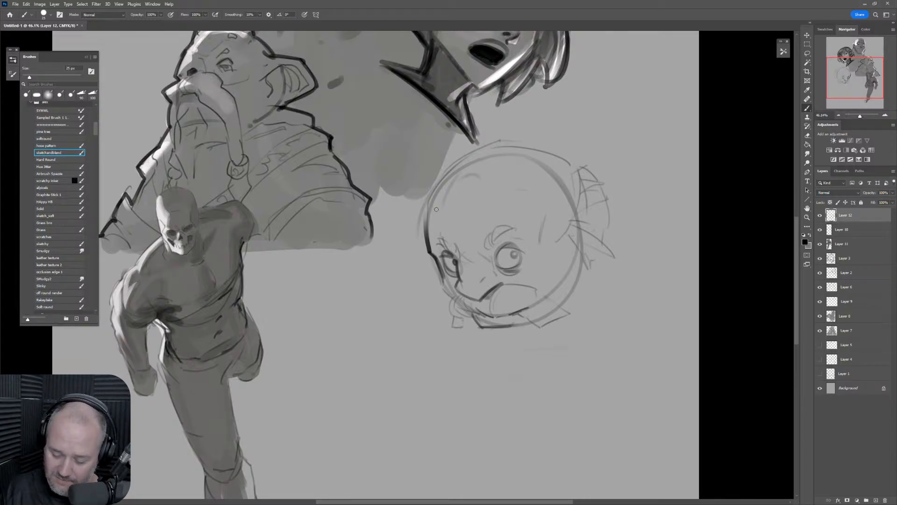
mouse_move(519, 143)
mouse_down()
mouse_move(592, 163)
mouse_move(603, 180)
mouse_up()
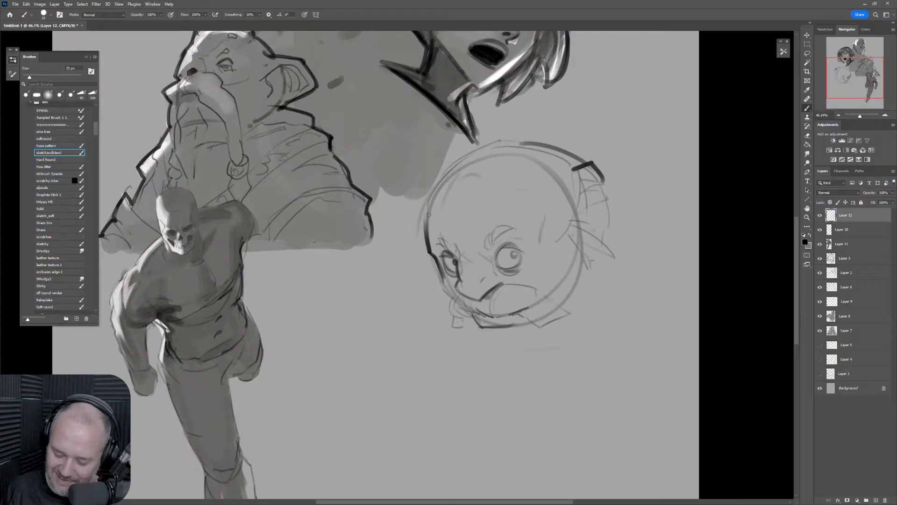
mouse_move(425, 232)
mouse_down()
mouse_move(429, 203)
mouse_move(501, 138)
mouse_up()
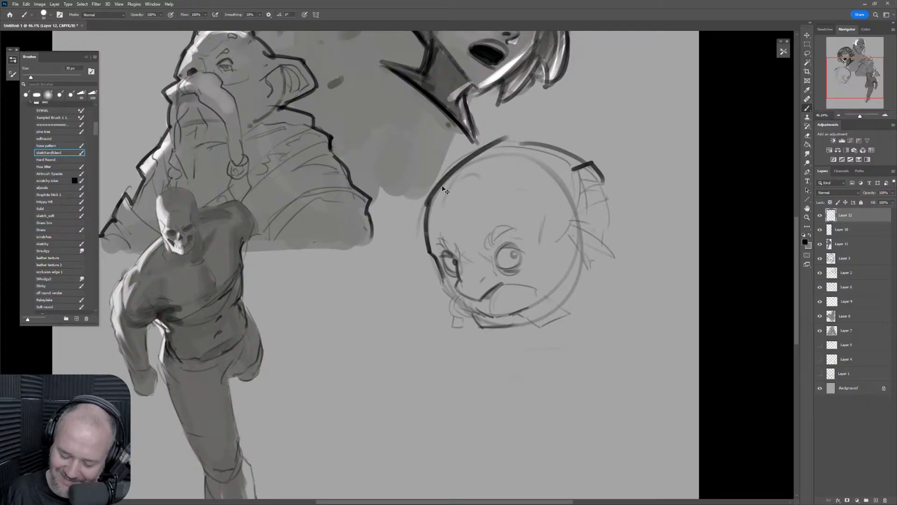
key(ctrl+z)
mouse_move(428, 205)
mouse_down()
mouse_move(479, 148)
mouse_move(506, 141)
mouse_move(548, 149)
mouse_up()
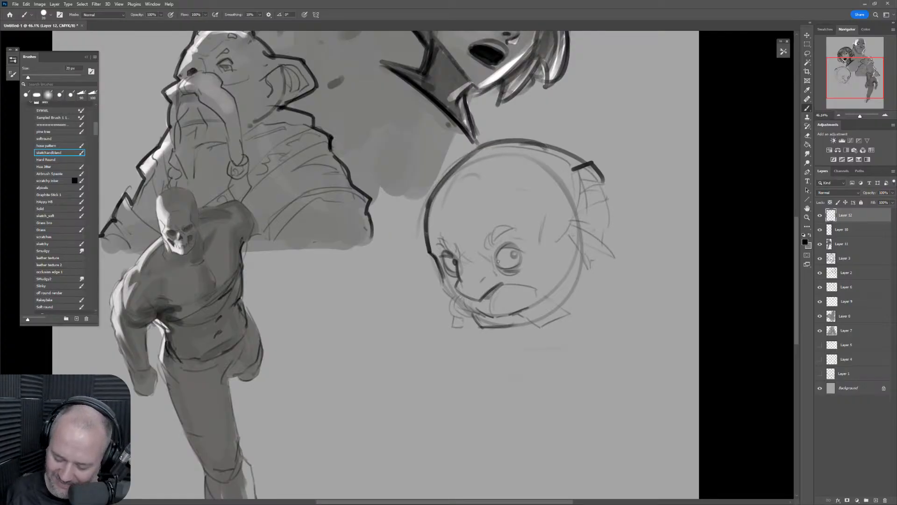
Darken the near eye's upper lid, pupil and brow line with a smaller brush.
key(bracketleft)
mouse_move(499, 252)
mouse_down()
mouse_move(524, 249)
mouse_move(490, 249)
mouse_move(498, 229)
mouse_up()
key(bracketleft)
key(bracketleft)
key(bracketright)
key(bracketright)
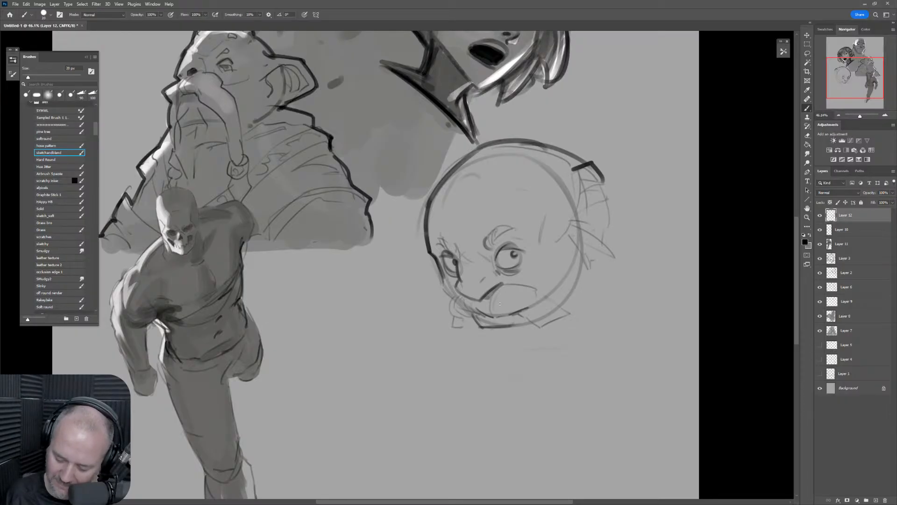
Outline the far cheek and moustache tip with heavy strokes, adding darker lines under the mouth and a chin mark.
mouse_move(460, 296)
mouse_down()
mouse_move(453, 328)
mouse_move(468, 324)
mouse_move(468, 313)
mouse_move(522, 311)
mouse_move(478, 306)
mouse_move(529, 320)
mouse_move(496, 332)
mouse_up()
key(])
key(])
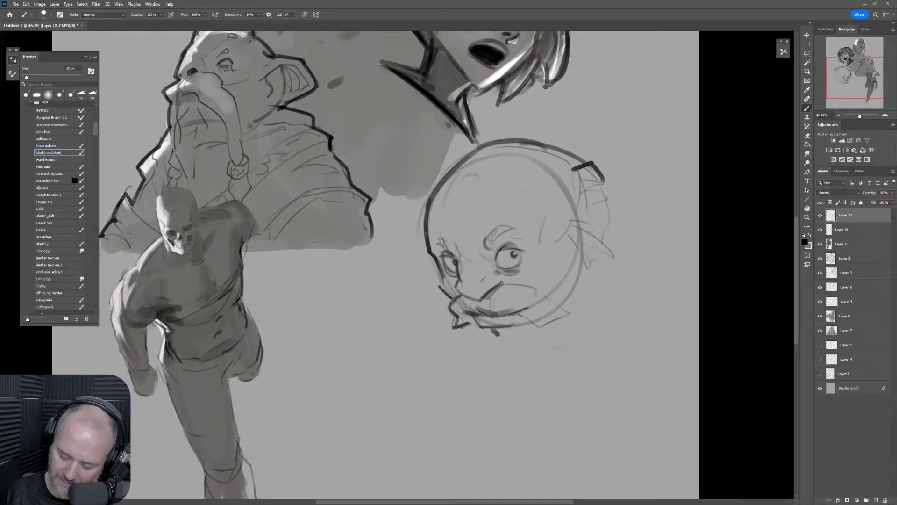
Thicken the near eyebrow, add a small forehead spot, and draw fine wrinkle lines above and between the brows.
key([)
mouse_move(492, 240)
mouse_down()
mouse_move(511, 226)
mouse_move(471, 214)
mouse_up()
key([)
key([)
key([)
key([)
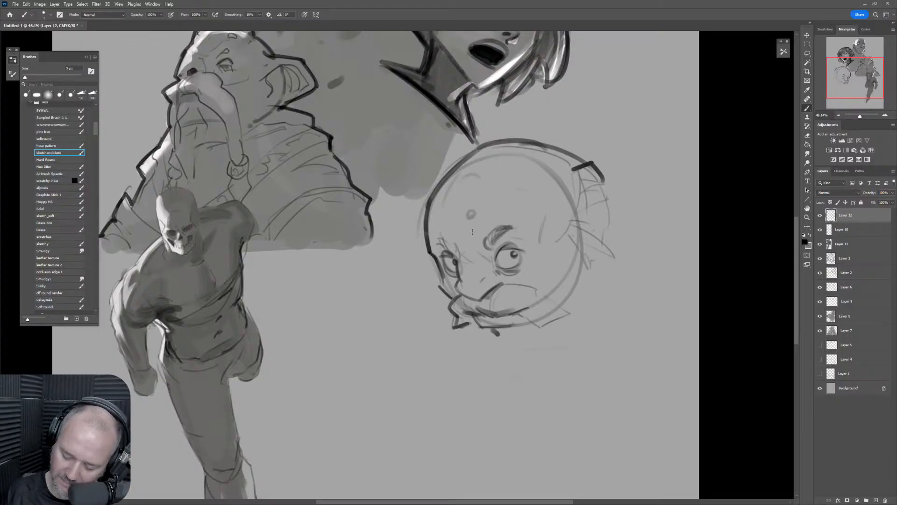
mouse_move(472, 249)
mouse_down()
mouse_move(486, 202)
mouse_move(514, 208)
mouse_move(514, 227)
mouse_up()
drag(459, 240, 467, 252)
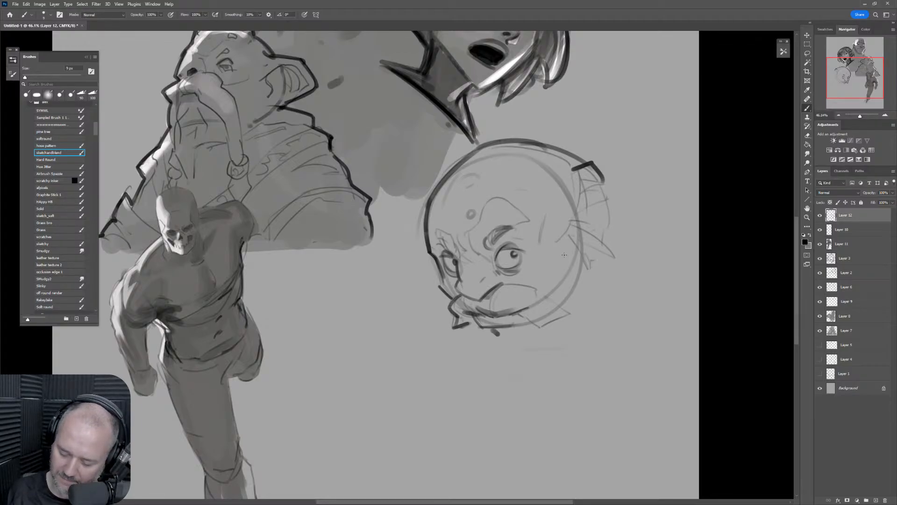
Define the ear-side hair tufts with darker pointed outlines and inner strand lines, using a larger brush.
mouse_move(569, 233)
mouse_down()
mouse_move(581, 254)
mouse_move(603, 256)
mouse_move(610, 242)
mouse_move(577, 224)
mouse_move(616, 217)
mouse_move(579, 178)
mouse_up()
key(])
key(])
key(])
key(])
key(])
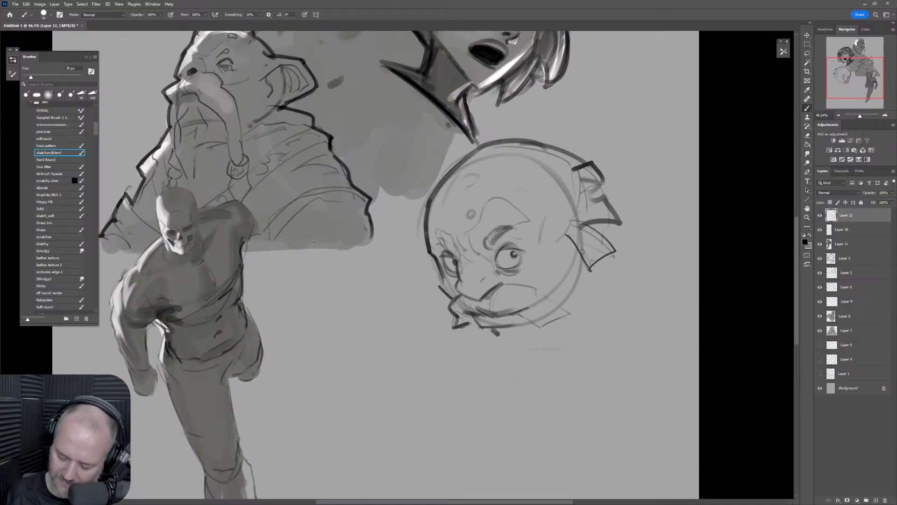
Add a jagged cheek line beside the near eye, a short stroke under the chin and a bold rear jaw edge.
key(bracketleft)
drag(561, 241, 542, 283)
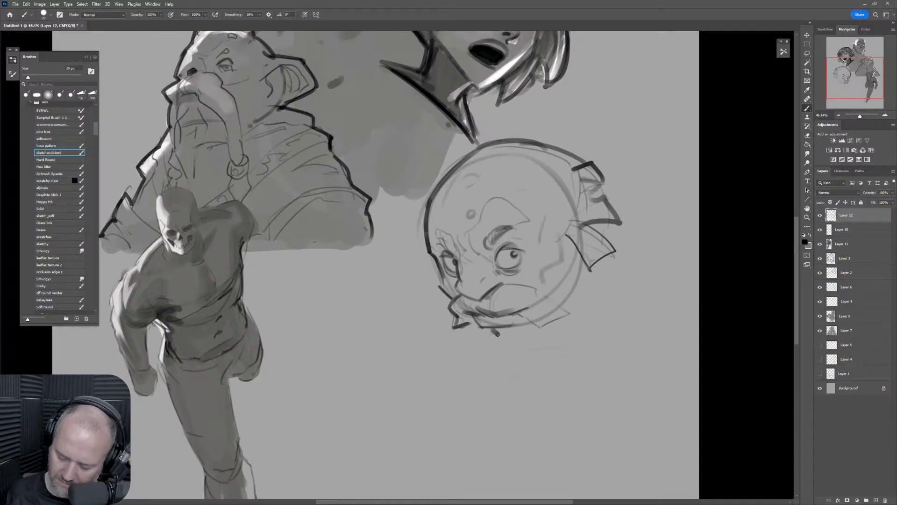
drag(498, 333, 521, 334)
drag(582, 276, 568, 297)
key(bracketleft)
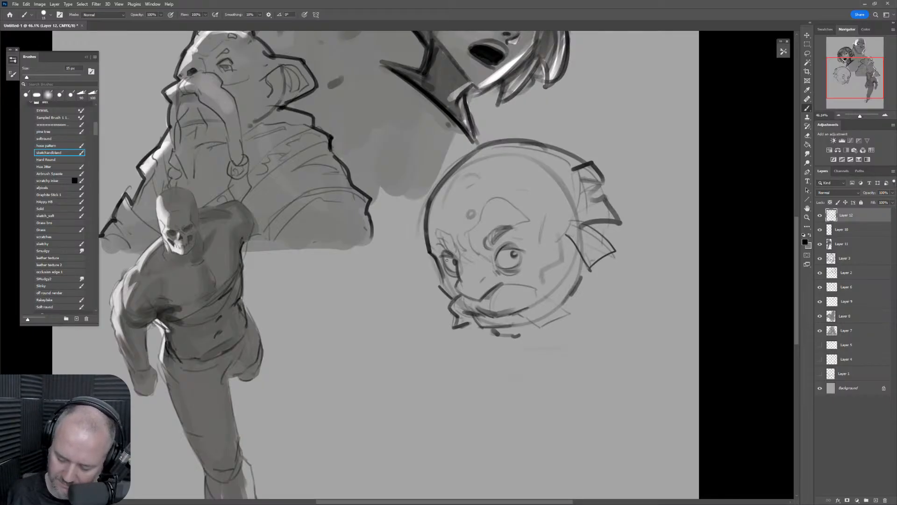
Draw spectacles on the face with two lenses, a nose bridge and a temple arm hooking over the ear.
drag(438, 281, 421, 261)
mouse_move(420, 262)
mouse_down()
mouse_move(458, 293)
mouse_move(440, 275)
mouse_move(489, 279)
mouse_up()
mouse_move(488, 240)
mouse_down()
mouse_move(512, 292)
mouse_move(519, 260)
mouse_up()
mouse_move(480, 256)
mouse_down()
mouse_move(524, 283)
mouse_move(509, 246)
mouse_up()
key(ctrl+z)
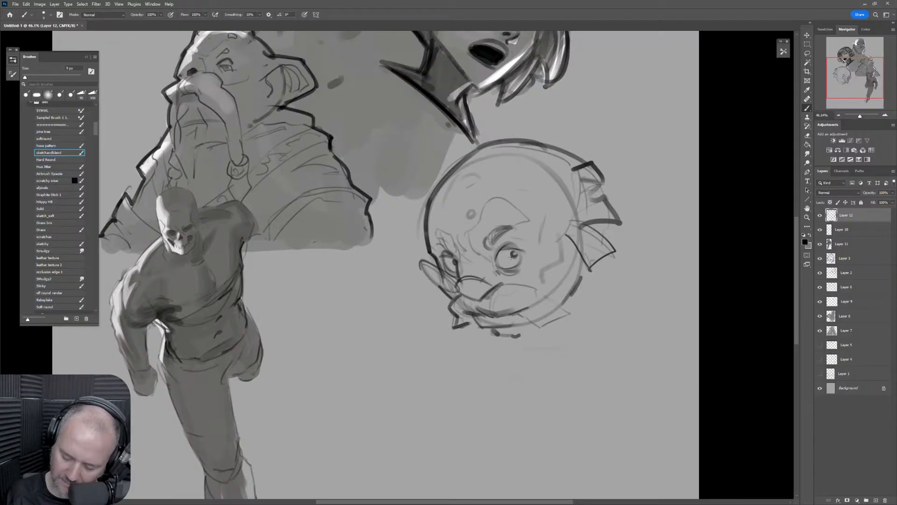
mouse_move(518, 255)
mouse_down()
mouse_move(530, 264)
mouse_move(513, 267)
mouse_up()
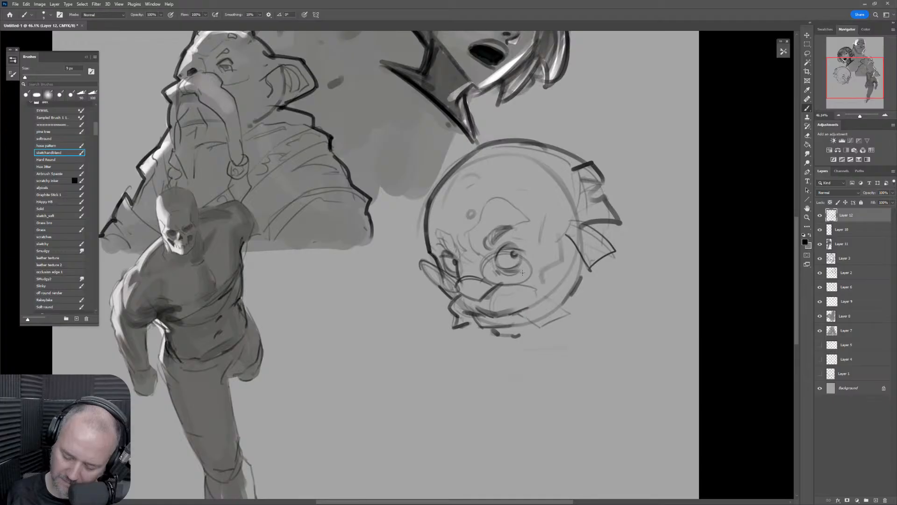
mouse_move(482, 271)
mouse_down()
mouse_move(523, 279)
mouse_move(511, 273)
mouse_move(574, 228)
mouse_up()
key(ctrl+z)
mouse_move(529, 269)
mouse_down()
mouse_move(581, 208)
mouse_move(589, 225)
mouse_up()
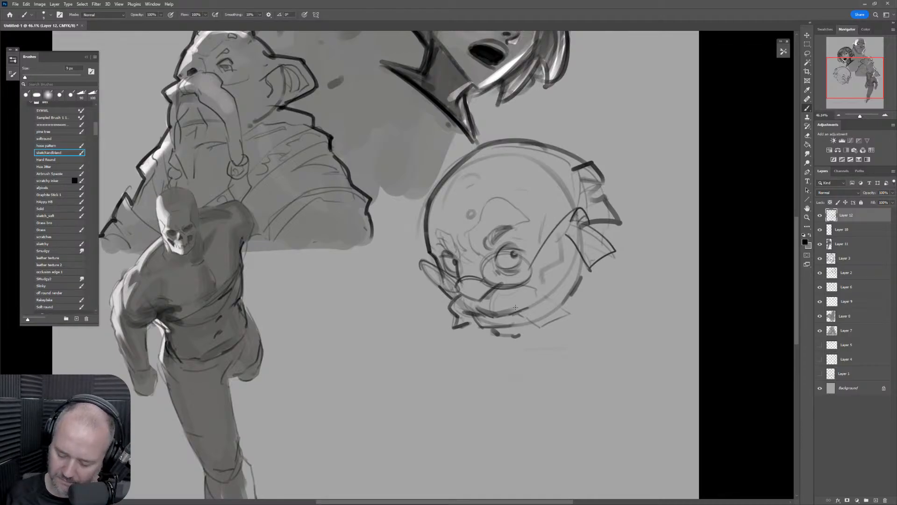
Add moustache and beard strokes below the glasses, sweeping into a pointed tuft at the jaw.
key(bracketright)
mouse_move(520, 314)
mouse_down()
mouse_move(561, 323)
mouse_move(584, 306)
mouse_up()
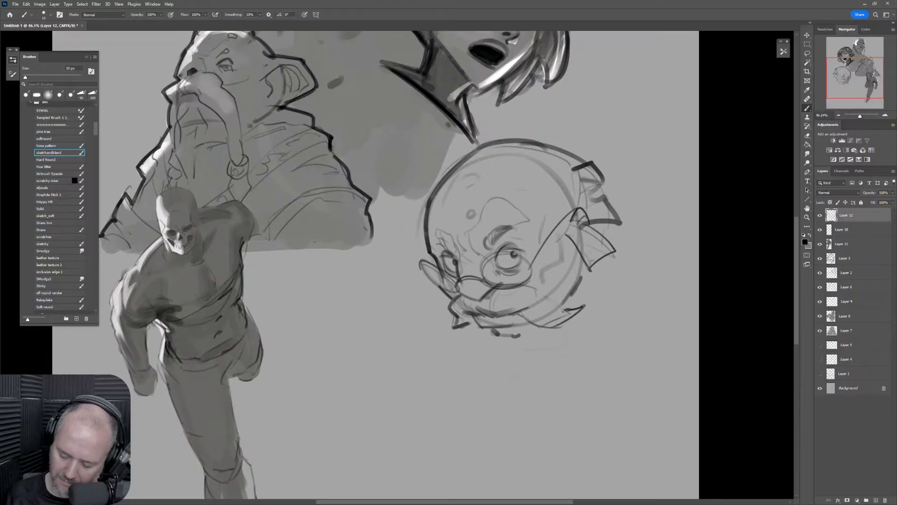
mouse_move(515, 288)
mouse_down()
mouse_move(494, 316)
mouse_move(532, 292)
mouse_up()
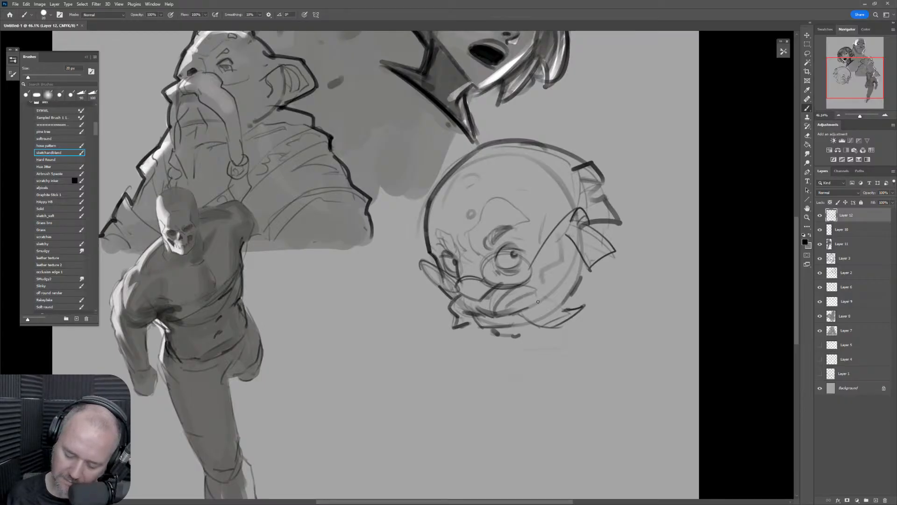
mouse_move(588, 326)
mouse_down()
mouse_move(550, 349)
mouse_move(581, 345)
mouse_move(574, 346)
mouse_up()
key(b)
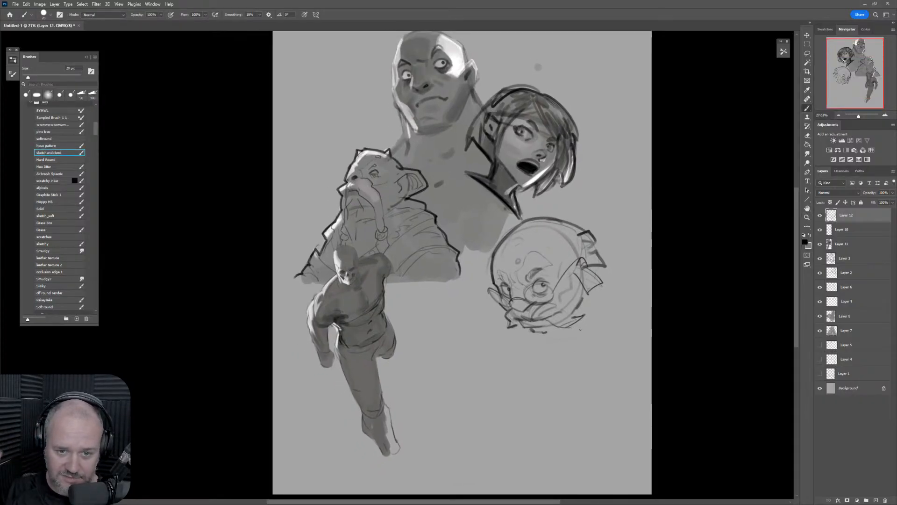
key(z)
mouse_move(580, 329)
mouse_down()
mouse_move(576, 380)
mouse_move(563, 355)
mouse_up()
key(b)
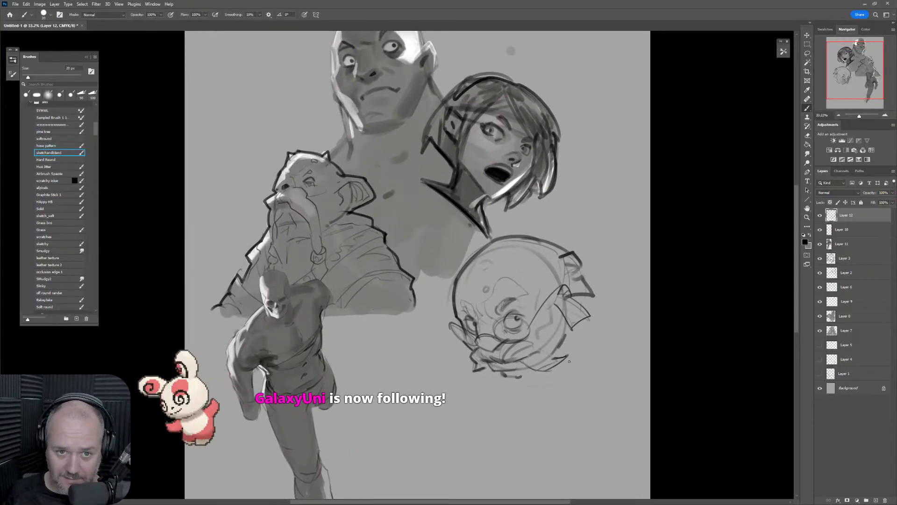
Flip the balding man's head horizontally, move it up beneath the woman's head, and deselect.
key(l)
mouse_move(549, 401)
mouse_down()
mouse_move(580, 380)
mouse_move(544, 229)
mouse_move(488, 241)
mouse_move(550, 401)
mouse_up()
key(ctrl+t)
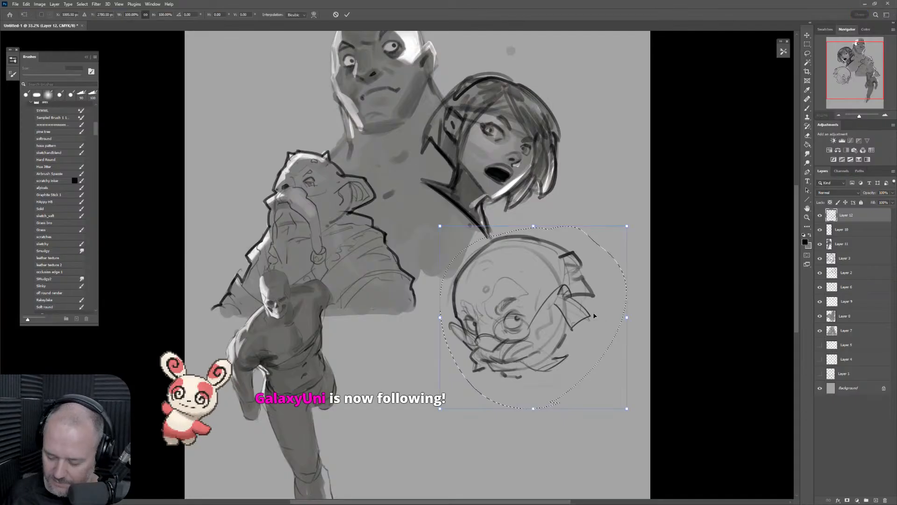
right_click(581, 309)
click(592, 440)
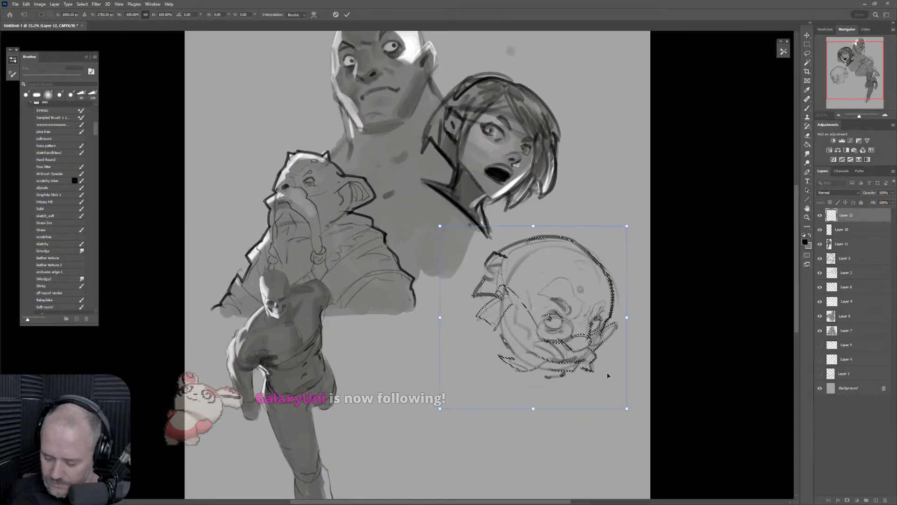
drag(589, 335, 649, 290)
drag(633, 307, 602, 320)
key(Return)
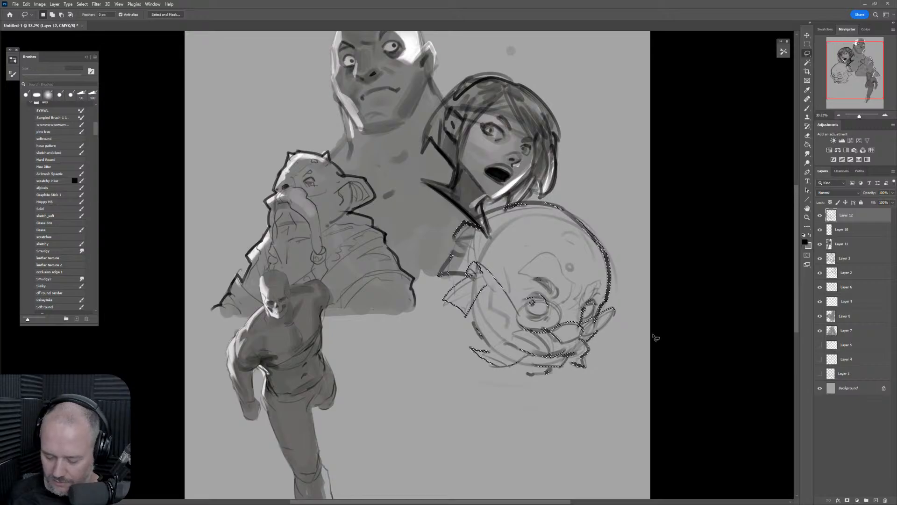
key(ctrl+d)
drag(650, 343, 637, 366)
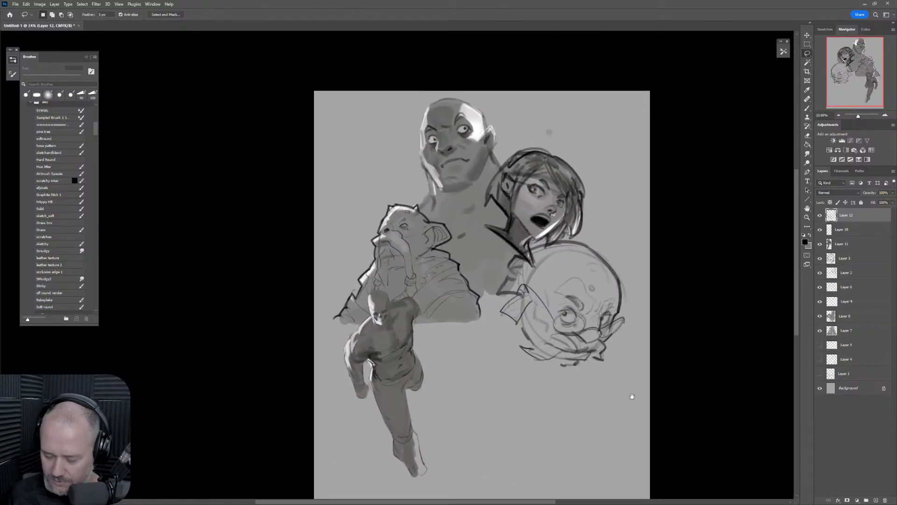
drag(631, 398, 581, 362)
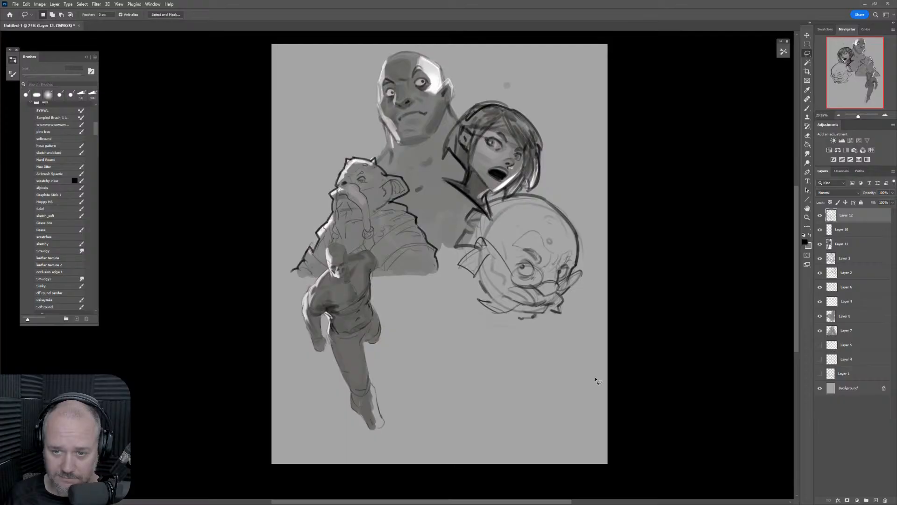
Create a layer beneath the balding head's line art and block grey tone over the back of the head with a 250 px brush.
key(b)
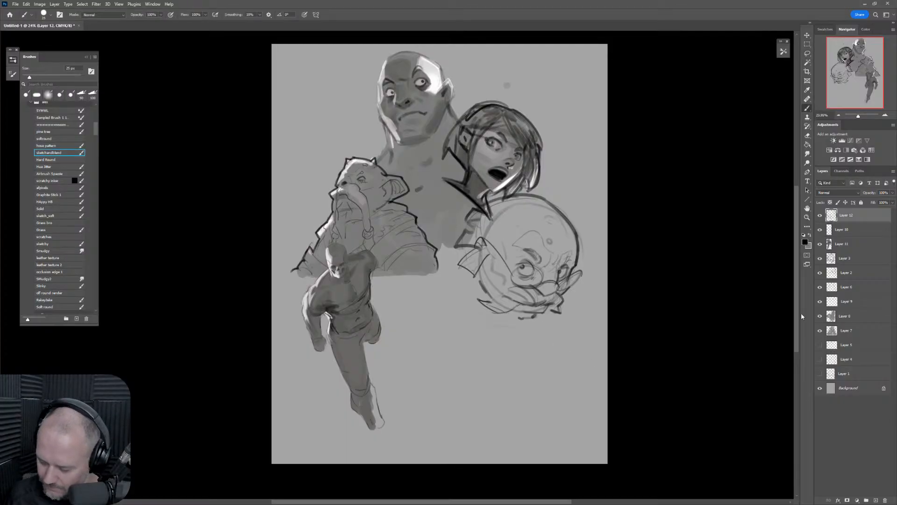
click(859, 234)
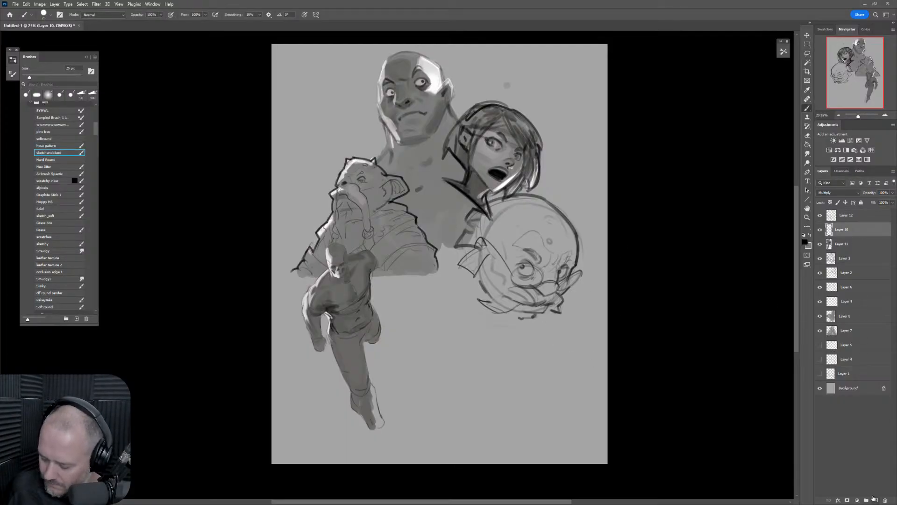
click(874, 499)
key(bracketright)
key(bracketright)
key(bracketright)
key(bracketright)
key(bracketright)
key(bracketright)
key(bracketright)
key(bracketright)
key(bracketright)
key(bracketright)
key(bracketright)
key(bracketright)
key(bracketright)
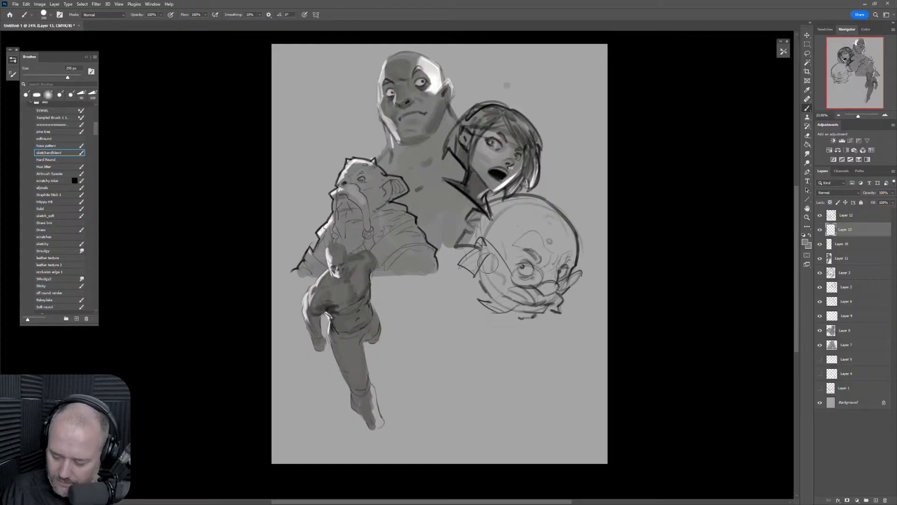
mouse_move(488, 263)
mouse_down()
mouse_move(486, 219)
mouse_move(510, 289)
mouse_up()
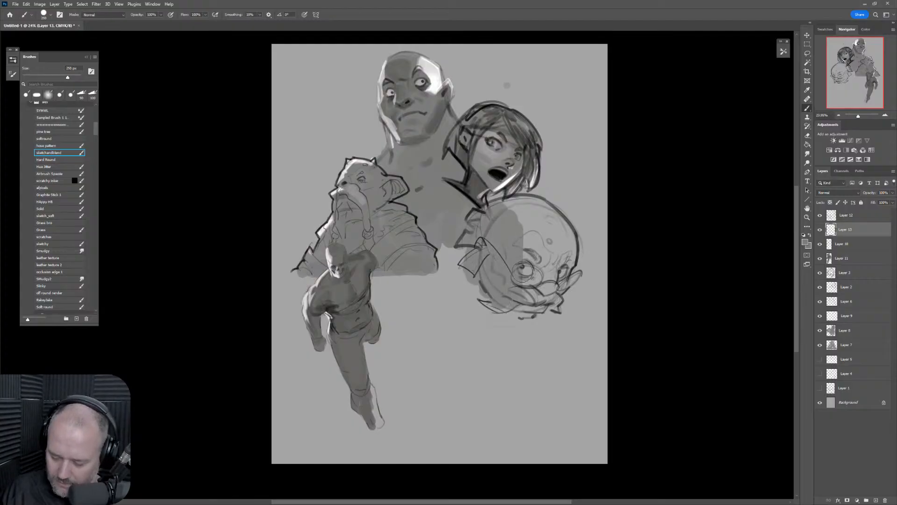
Set Layer 12, the balding head's line art, to Multiply blending.
click(841, 216)
click(836, 193)
click(837, 217)
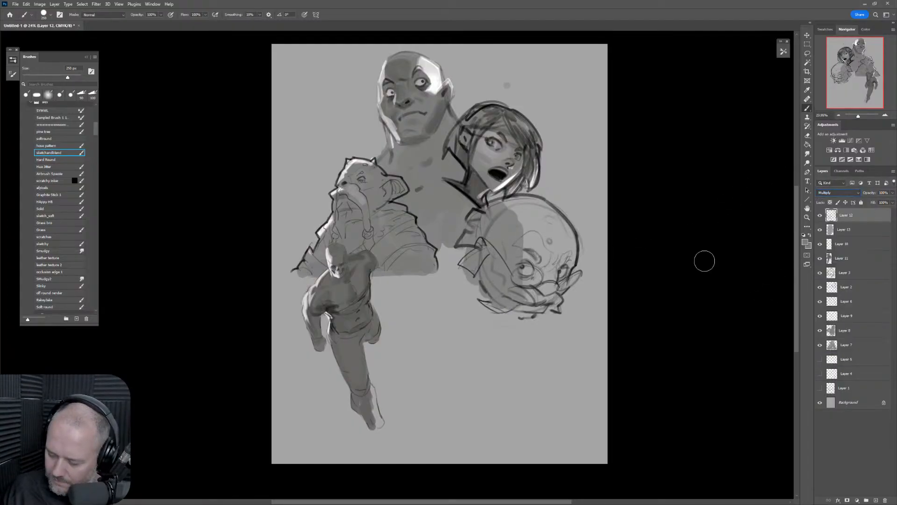
Fill the balding head and the area below and behind it with mid-grey tone on Layer 13, resizing the brush as needed.
click(831, 230)
mouse_move(518, 248)
mouse_down()
mouse_move(531, 289)
mouse_move(545, 265)
mouse_move(552, 274)
mouse_move(548, 300)
mouse_move(566, 238)
mouse_move(537, 209)
mouse_move(494, 211)
mouse_move(502, 247)
mouse_move(543, 219)
mouse_move(525, 297)
mouse_move(559, 247)
mouse_move(531, 304)
mouse_move(504, 307)
mouse_move(472, 267)
mouse_move(474, 293)
mouse_move(487, 220)
mouse_move(471, 281)
mouse_move(503, 221)
mouse_move(538, 260)
mouse_move(476, 230)
mouse_move(502, 319)
mouse_move(456, 298)
mouse_move(442, 270)
mouse_move(506, 322)
mouse_move(439, 258)
mouse_move(493, 288)
mouse_move(489, 325)
mouse_up()
key(bracketleft)
key(bracketleft)
key(bracketleft)
key(bracketleft)
key(bracketleft)
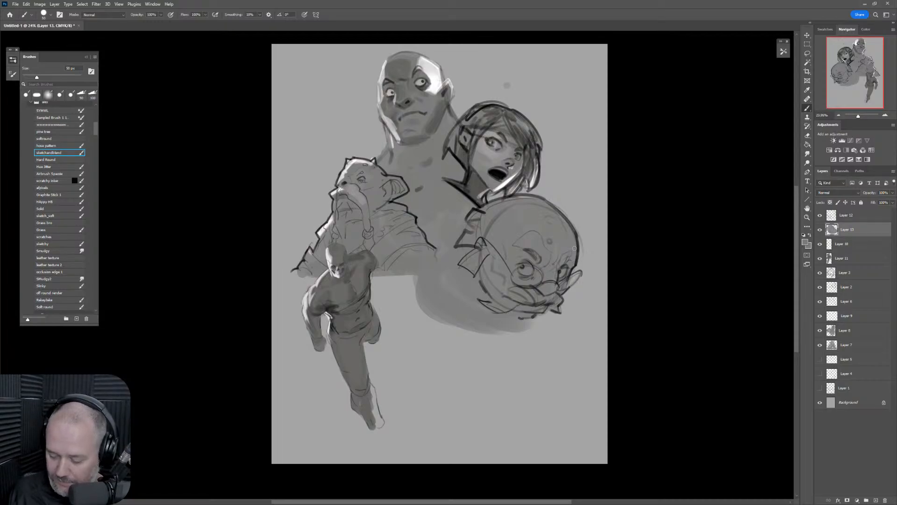
key(bracketright)
key(bracketright)
key(bracketright)
key(bracketright)
key(bracketright)
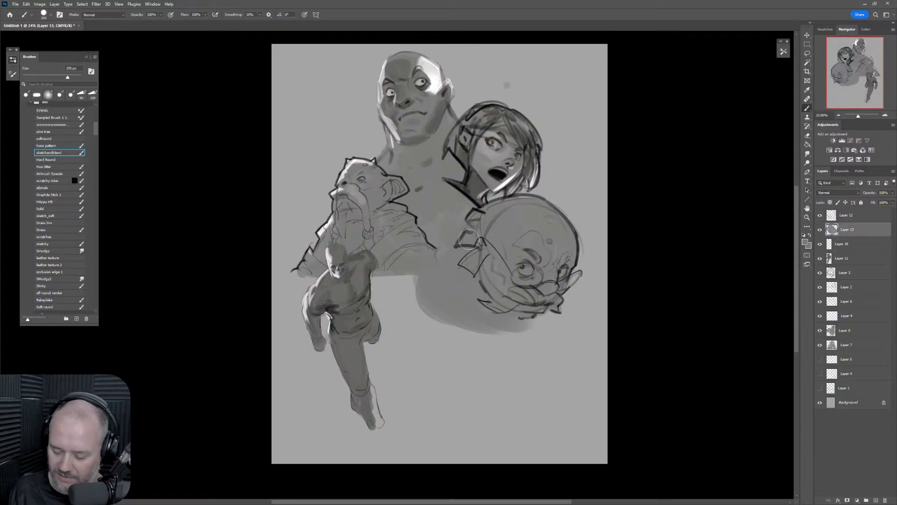
mouse_move(469, 239)
mouse_down()
mouse_move(513, 311)
mouse_move(440, 250)
mouse_move(511, 319)
mouse_move(445, 308)
mouse_up()
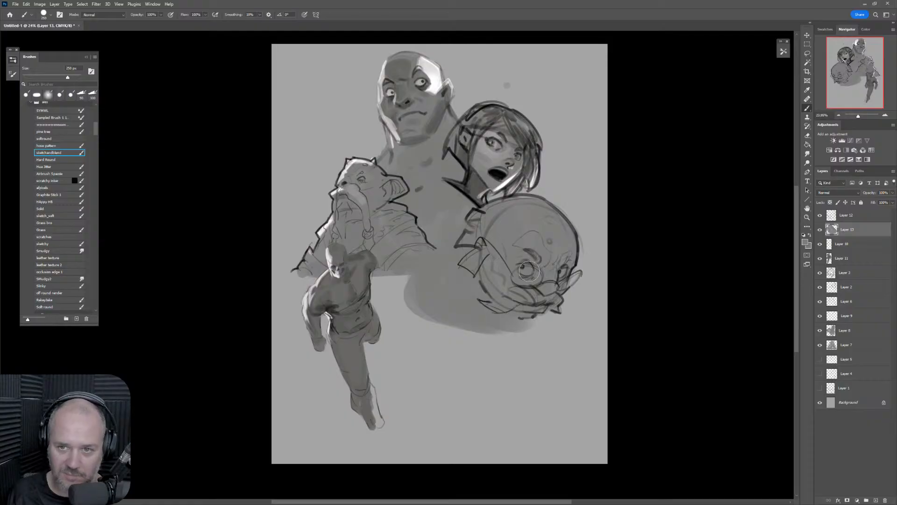
Paint a white rim light along the front edge of the balding man's forehead with a much smaller brush.
key(z)
click(548, 307)
key(b)
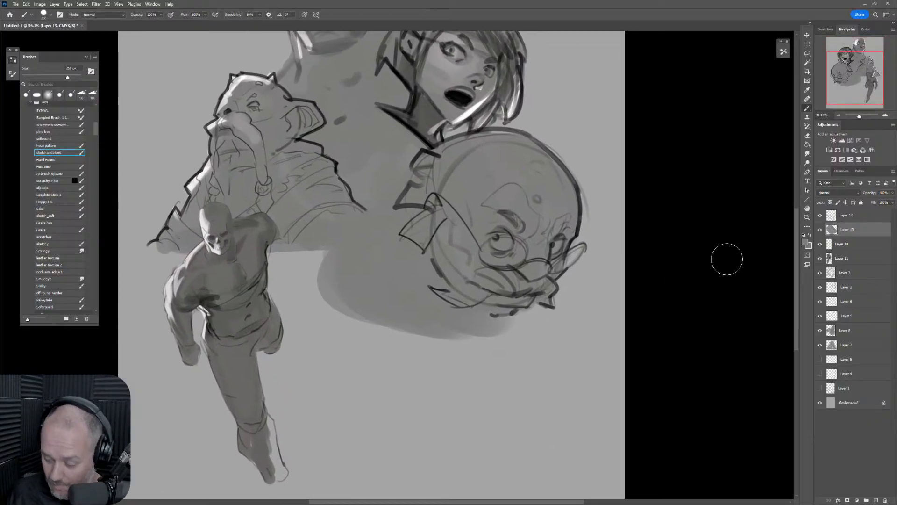
click(810, 237)
key(bracketleft)
key(bracketleft)
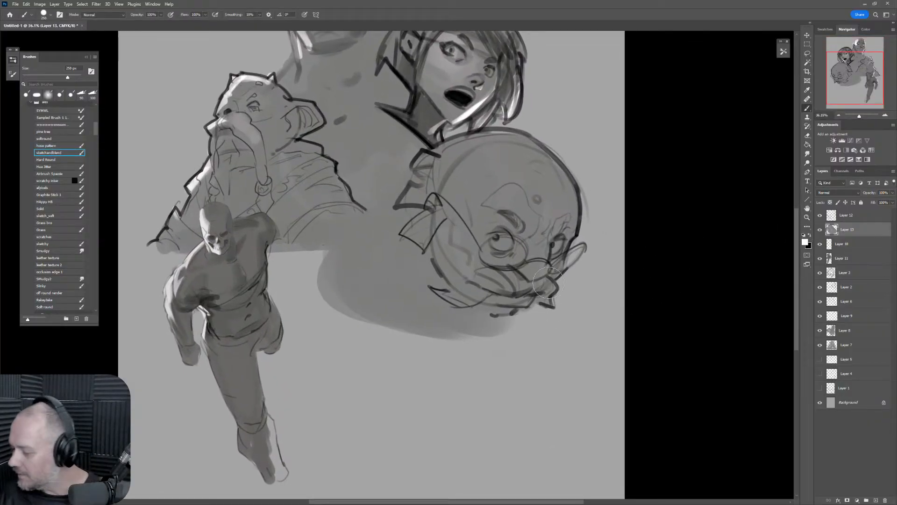
key(bracketleft)
key(bracketleft)
key(bracketleft)
key(bracketleft)
key(bracketleft)
key(bracketleft)
key(bracketleft)
key(bracketleft)
key(bracketleft)
key(bracketleft)
mouse_move(563, 174)
mouse_down()
mouse_move(576, 220)
mouse_move(570, 184)
mouse_move(572, 232)
mouse_move(562, 243)
mouse_move(573, 218)
mouse_move(558, 164)
mouse_move(571, 228)
mouse_up()
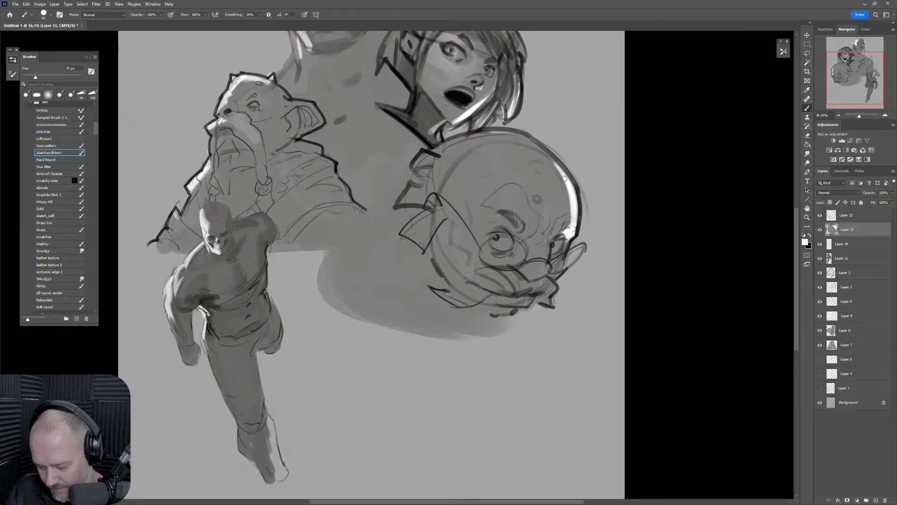
drag(564, 179, 571, 223)
Add white highlights to the front end of the moustache and the far spectacle lens.
key(bracketright)
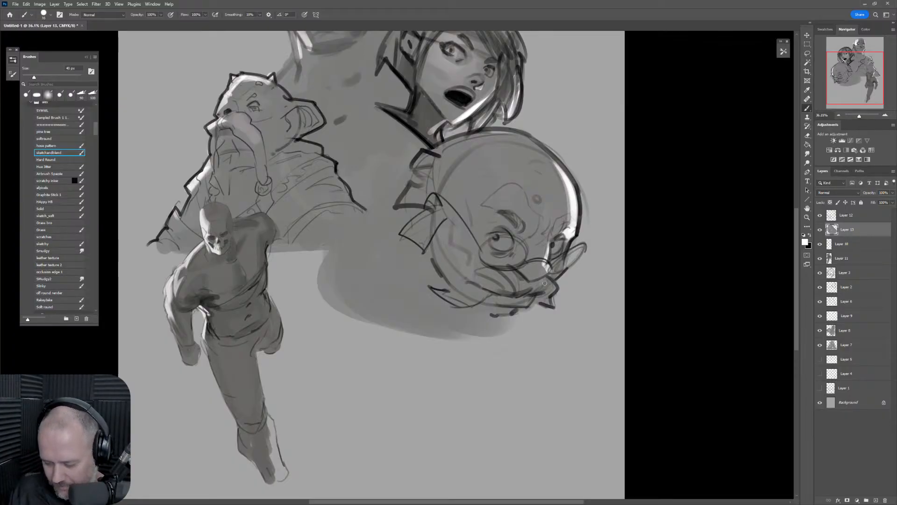
drag(542, 281, 552, 296)
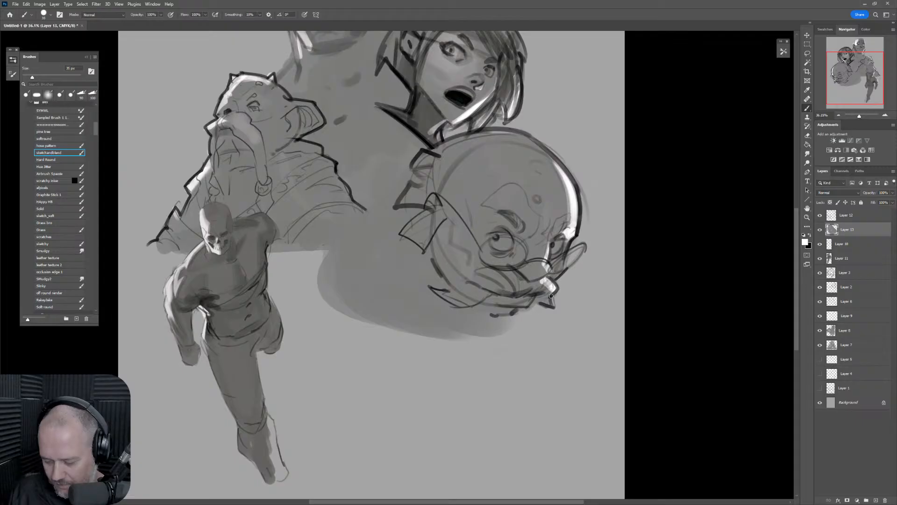
drag(569, 235, 560, 271)
key(bracketright)
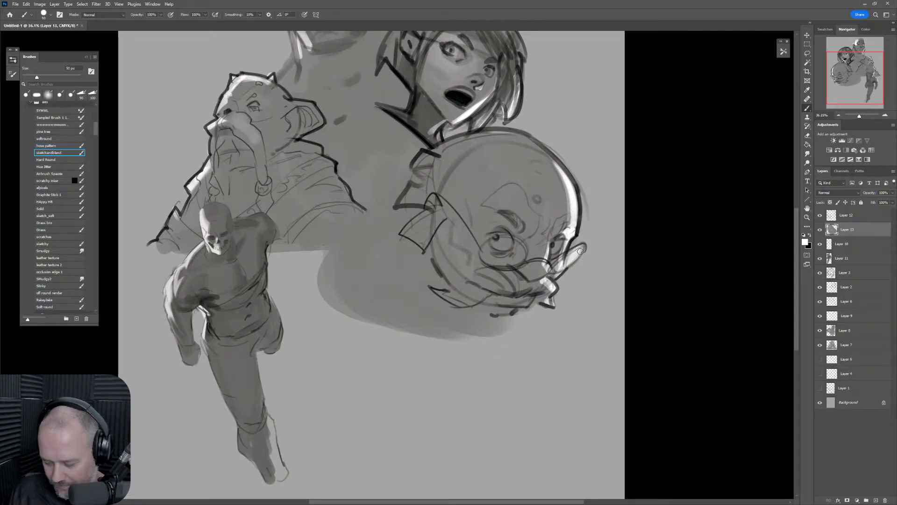
Brush a light reflection along the inner side of the near spectacle lens using a smaller brush.
key(bracketleft)
key(bracketleft)
key(bracketleft)
drag(515, 236, 527, 258)
drag(517, 239, 526, 260)
key(bracketright)
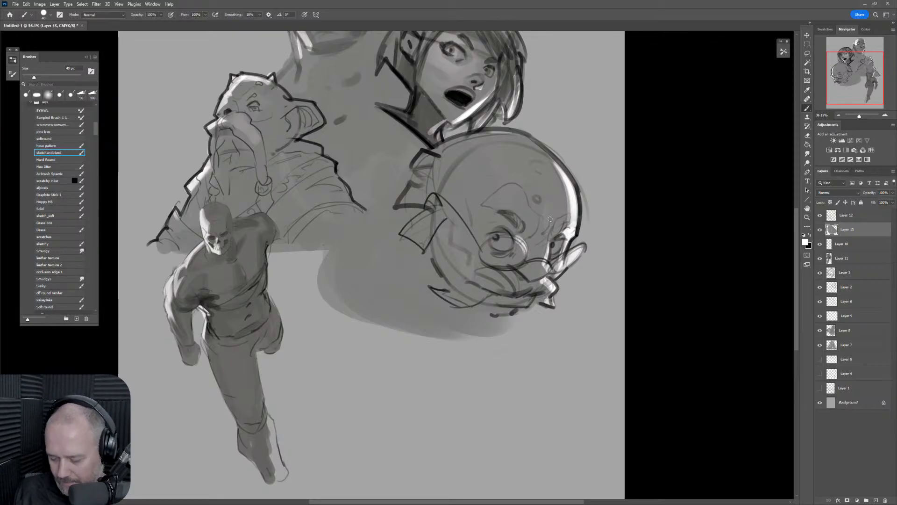
Add a white highlight on the brow between the eyes and extend the rim light up over the crown.
drag(549, 223, 545, 213)
mouse_move(534, 142)
mouse_down()
mouse_move(565, 198)
mouse_move(562, 177)
mouse_move(569, 203)
mouse_up()
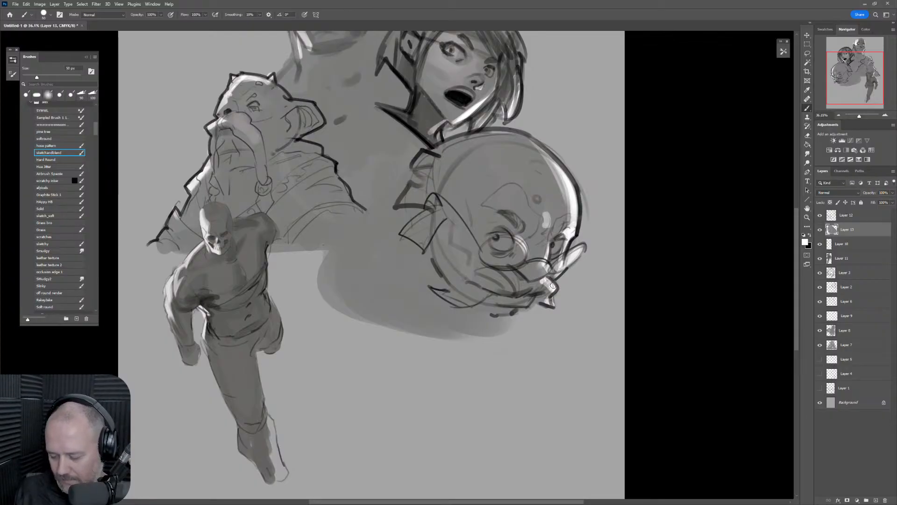
key(bracketleft)
key(bracketleft)
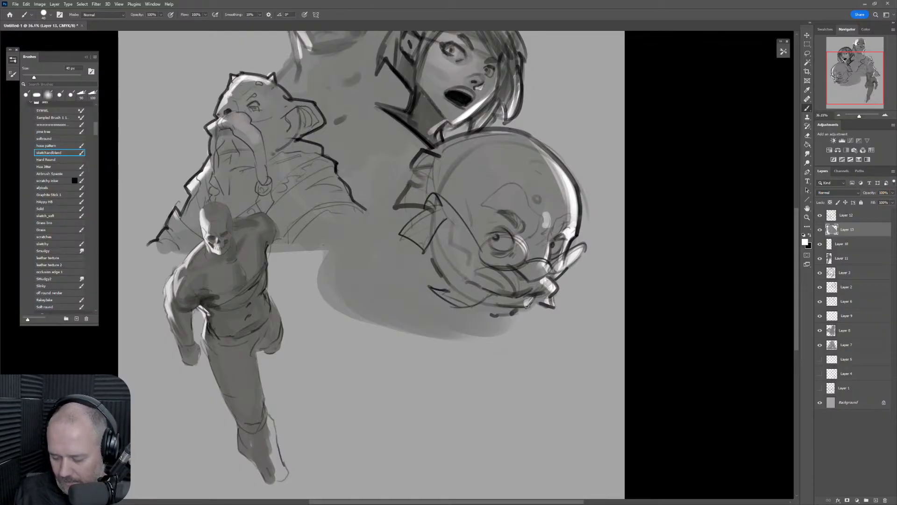
Shade the moustache and eyebrows with a darker grey sampled from the drawing.
alt+click(465, 278)
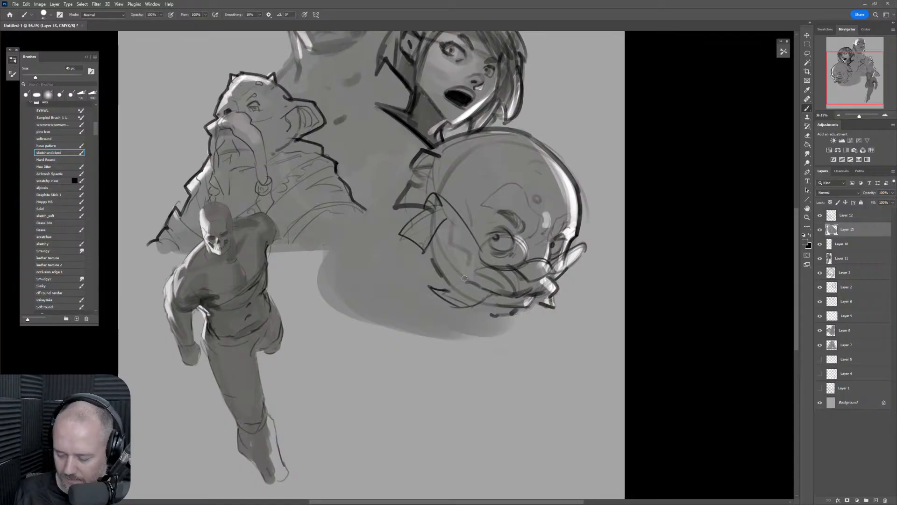
key(bracketright)
key(bracketright)
mouse_move(440, 292)
mouse_down()
mouse_move(463, 304)
mouse_move(469, 289)
mouse_move(443, 297)
mouse_move(459, 298)
mouse_move(457, 287)
mouse_move(484, 296)
mouse_move(490, 277)
mouse_move(514, 294)
mouse_move(517, 282)
mouse_move(556, 285)
mouse_move(530, 283)
mouse_move(549, 304)
mouse_up()
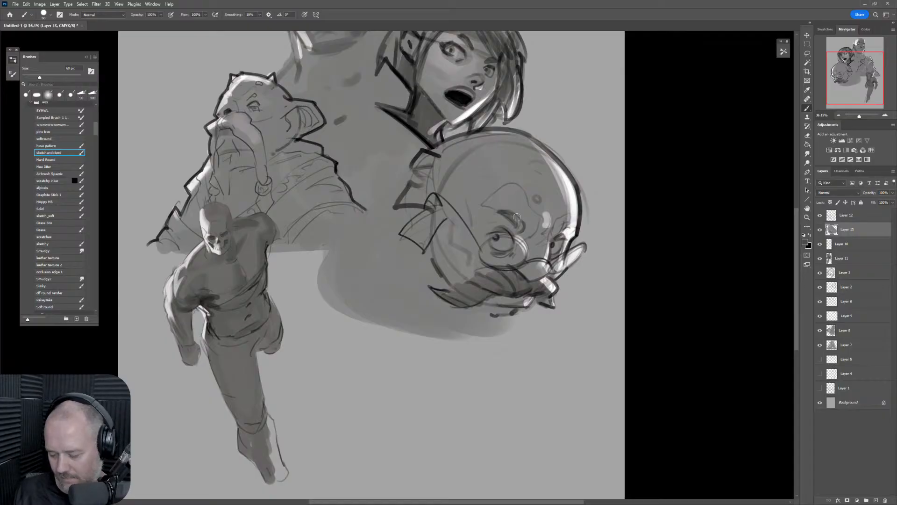
mouse_move(510, 216)
mouse_down()
mouse_move(519, 228)
mouse_move(566, 228)
mouse_up()
Fill the pointed hair tufts behind the ear with dark grey using a larger brush.
key(bracketleft)
key(bracketright)
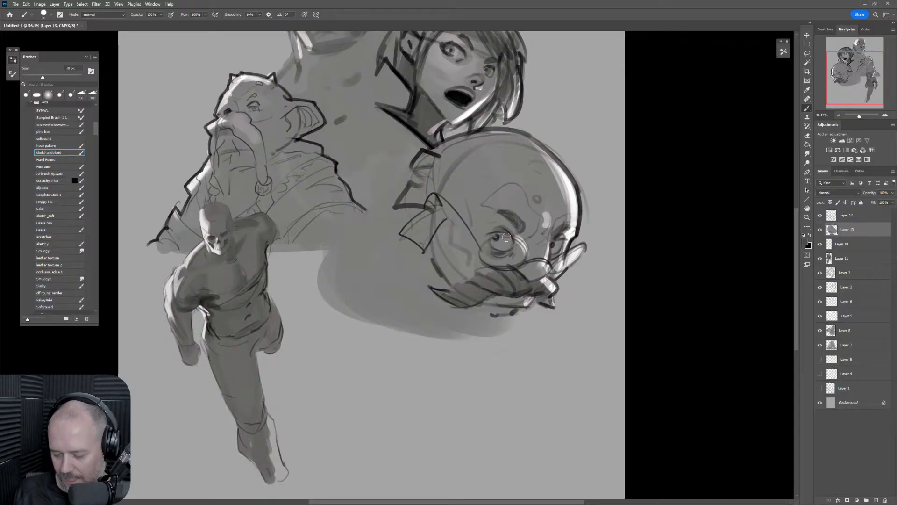
key(bracketright)
mouse_move(428, 236)
mouse_down()
mouse_move(443, 213)
mouse_move(413, 223)
mouse_move(408, 198)
mouse_move(427, 190)
mouse_move(415, 175)
mouse_move(439, 144)
mouse_up()
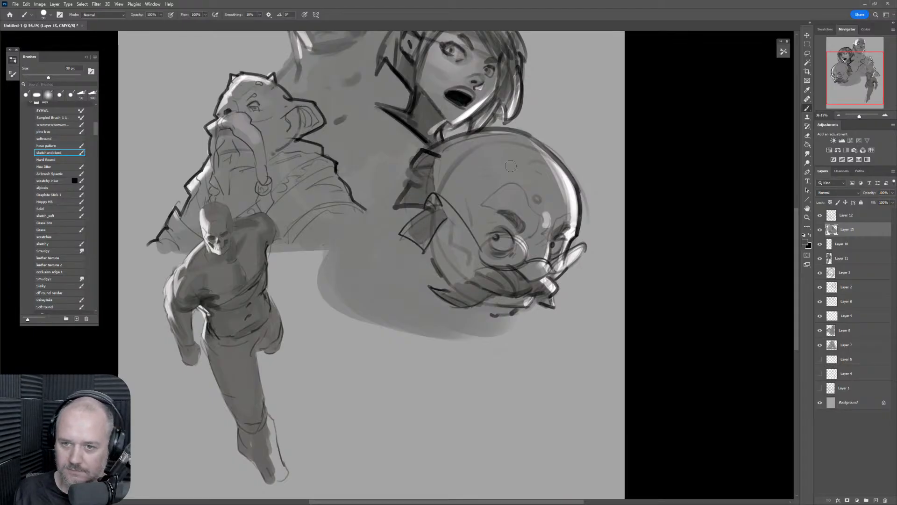
key(bracketright)
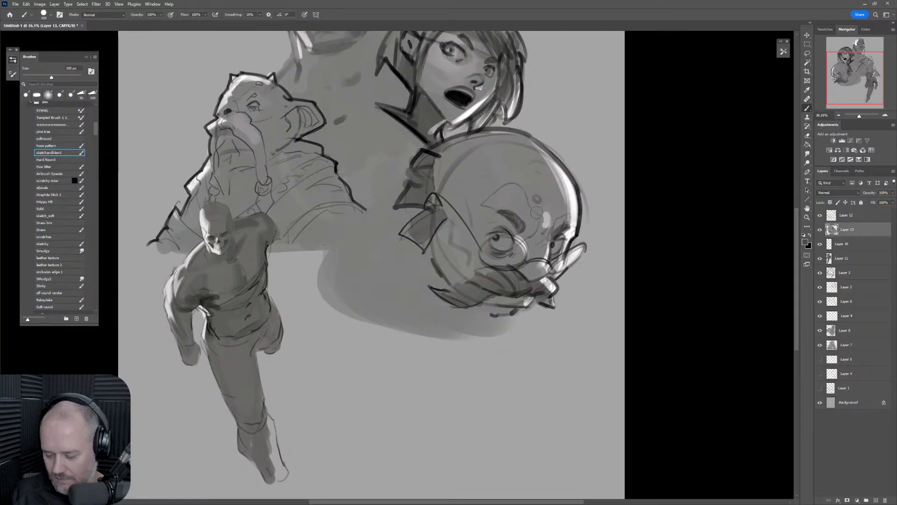
Paint the whites of the near eye with the light colour, then reduce the brush size.
key(x)
drag(496, 243, 511, 242)
key(bracketleft)
key(bracketleft)
key(bracketleft)
key(bracketleft)
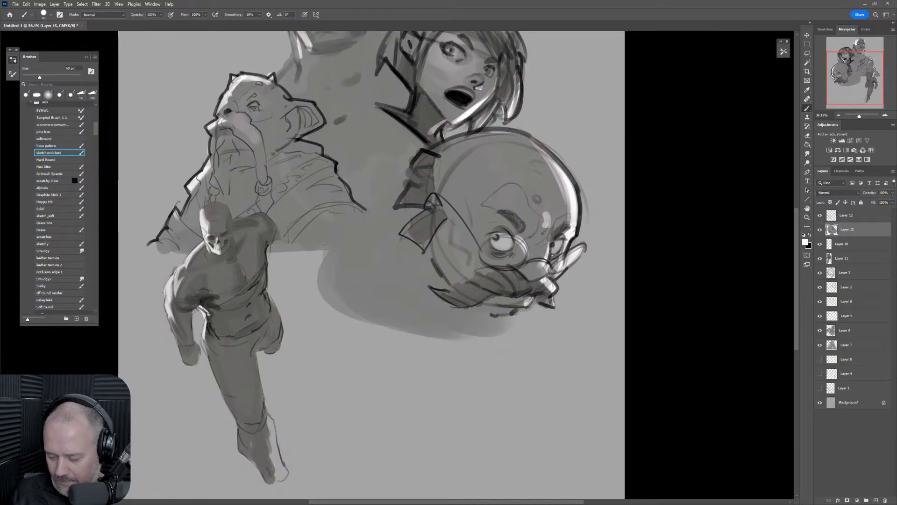
Mirror the canvas view and darken the moustache beneath the near eye with a sampled grey.
drag(585, 284, 575, 314)
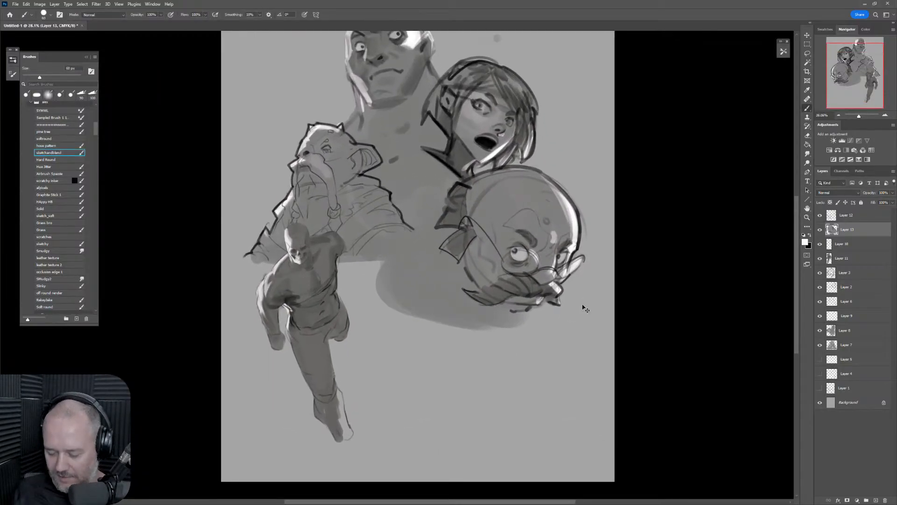
key(ctrl+shift+h)
drag(334, 312, 511, 290)
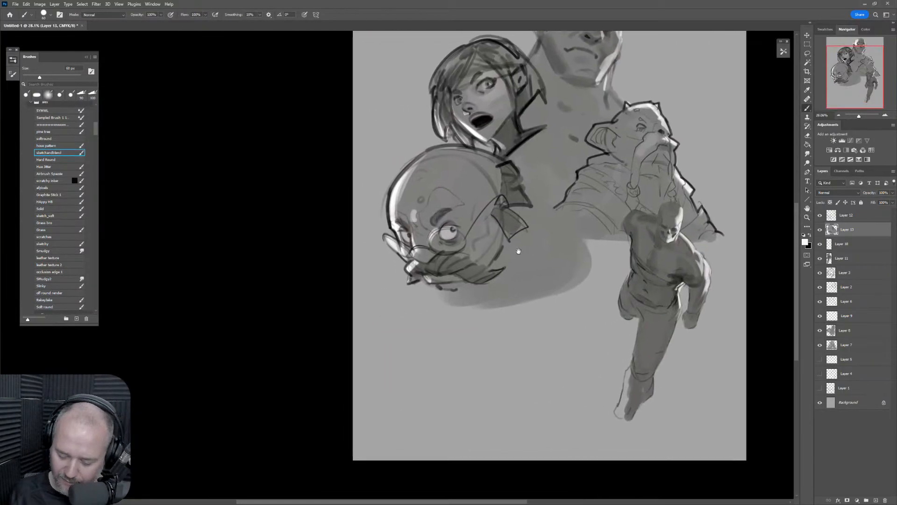
alt+click(456, 257)
key(bracketright)
drag(465, 256, 435, 263)
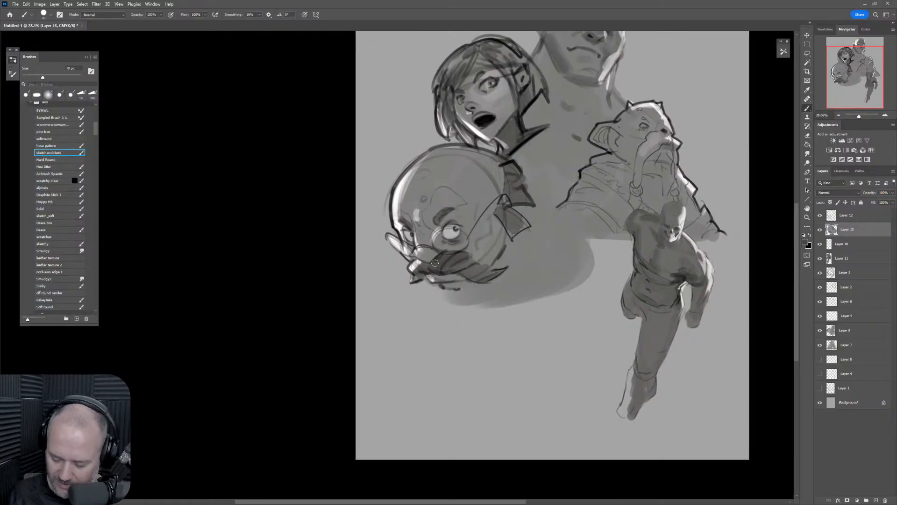
Shade the cheek and the area around the near eye with sampled darker greys, undoing the unwanted brow stroke.
key(bracketleft)
drag(439, 227, 452, 212)
key(ctrl+z)
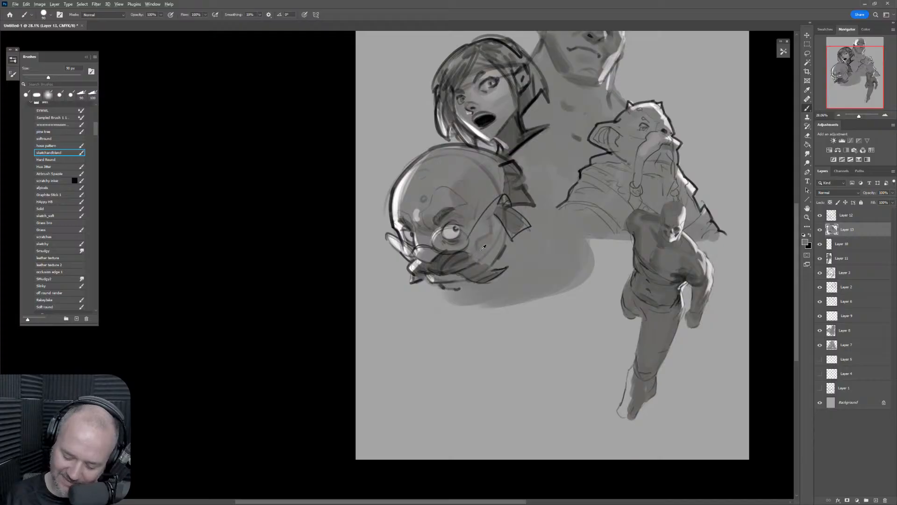
alt+click(467, 265)
alt+click(458, 262)
mouse_move(460, 257)
mouse_down()
mouse_move(476, 274)
mouse_move(487, 260)
mouse_move(478, 250)
mouse_move(486, 263)
mouse_move(504, 233)
mouse_move(484, 282)
mouse_move(502, 214)
mouse_move(494, 236)
mouse_move(486, 214)
mouse_move(476, 241)
mouse_up()
alt+click(489, 241)
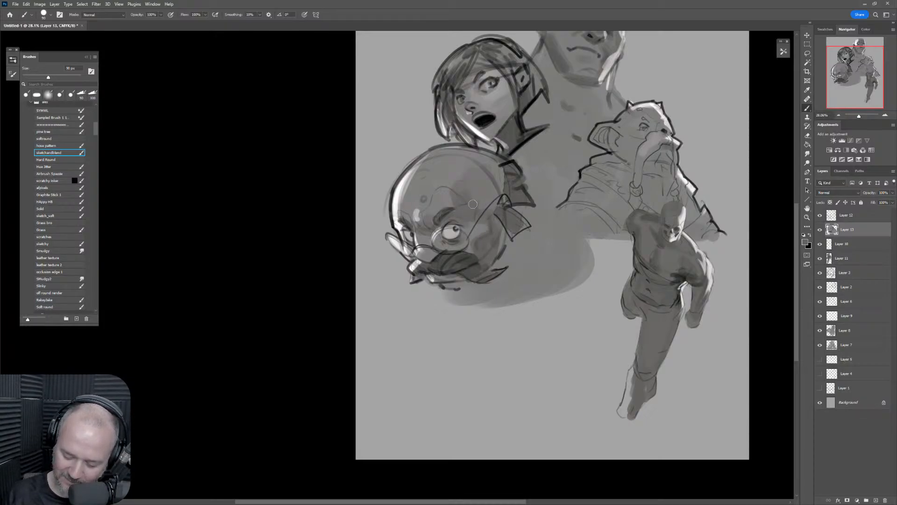
Shade the forehead and temple of the bald head with the current grey, then enlarge the brush.
mouse_move(457, 209)
mouse_down()
mouse_move(483, 176)
mouse_move(464, 196)
mouse_move(491, 194)
mouse_move(500, 176)
mouse_up()
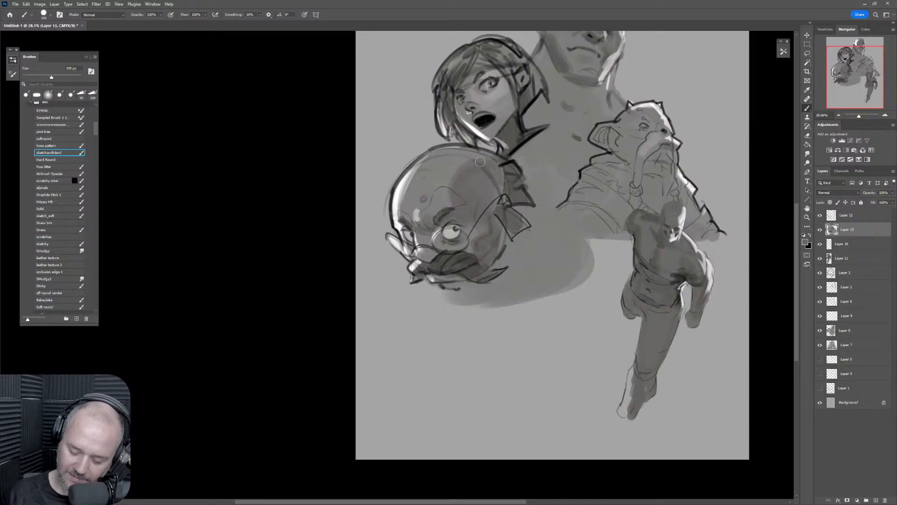
key(bracketright)
key(bracketright)
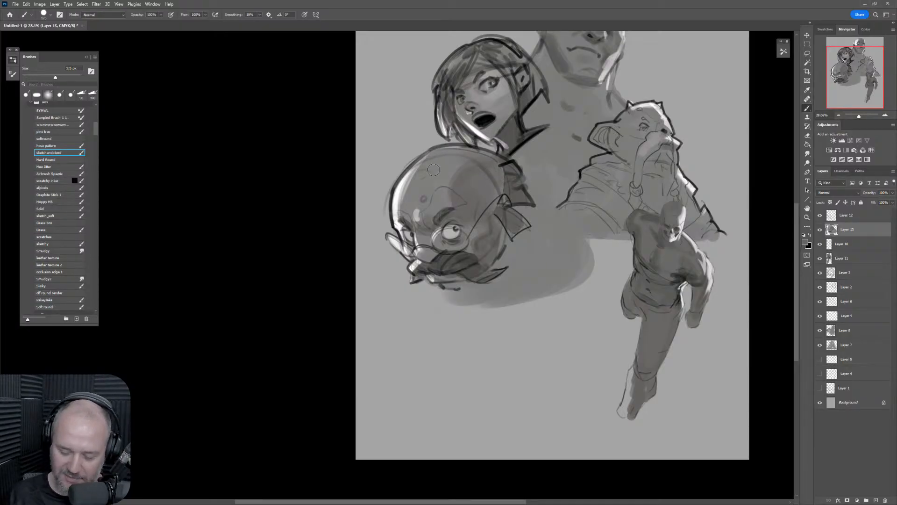
Paint white highlights along the crown of the bald head using a smaller brush.
key(x)
key(bracketleft)
key(bracketleft)
drag(407, 163, 476, 147)
key(bracketleft)
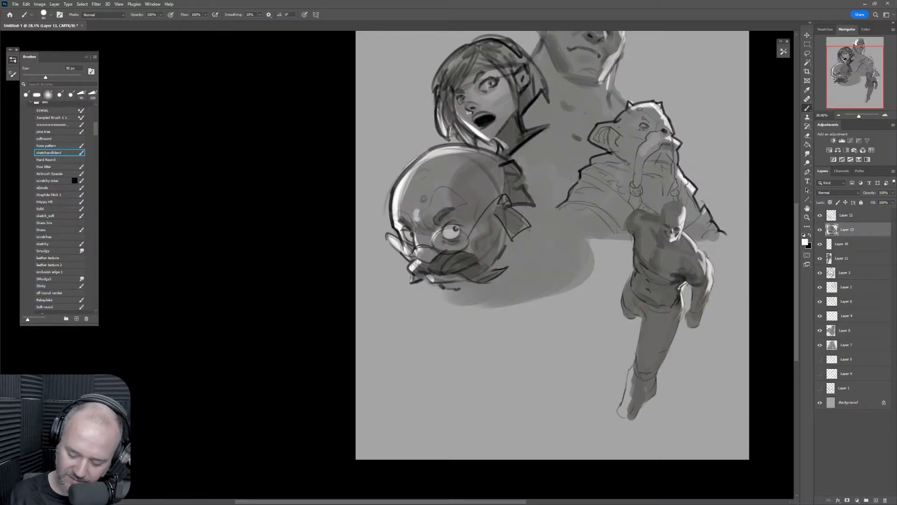
drag(422, 165, 469, 150)
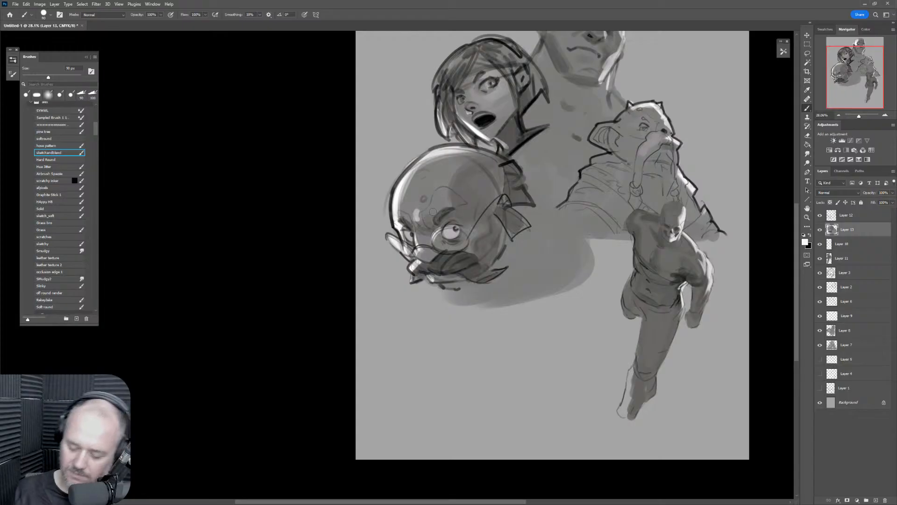
key(bracketleft)
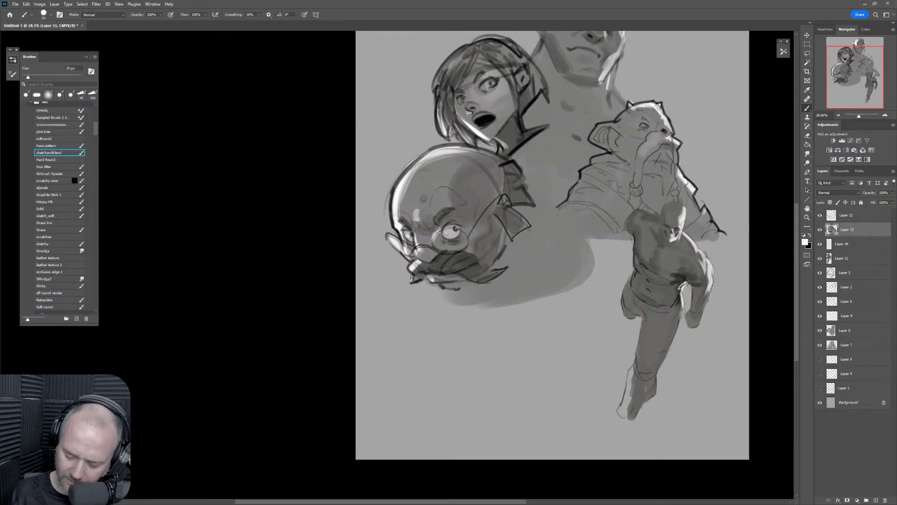
Examine the composition of the whole group sketch, close up and at full-page view.
scroll(556, 270, up, 2)
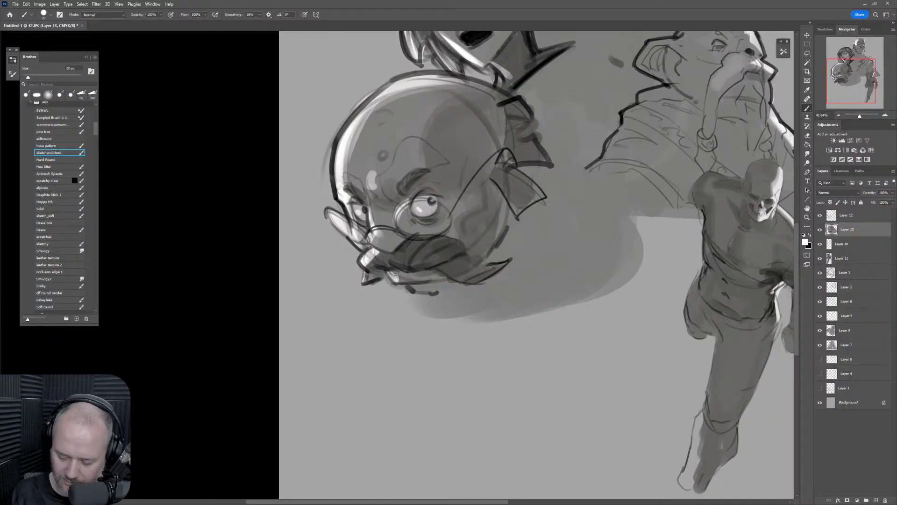
key(e)
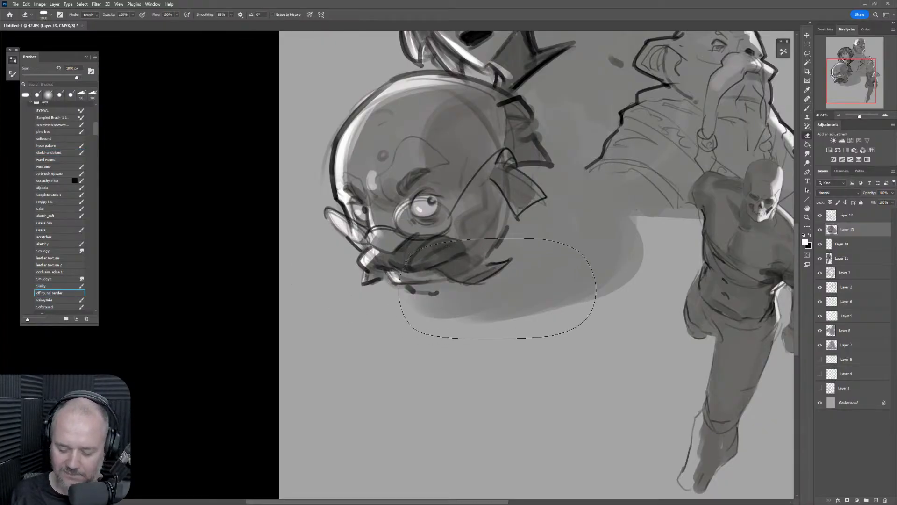
key(ctrl+space)
drag(530, 292, 496, 318)
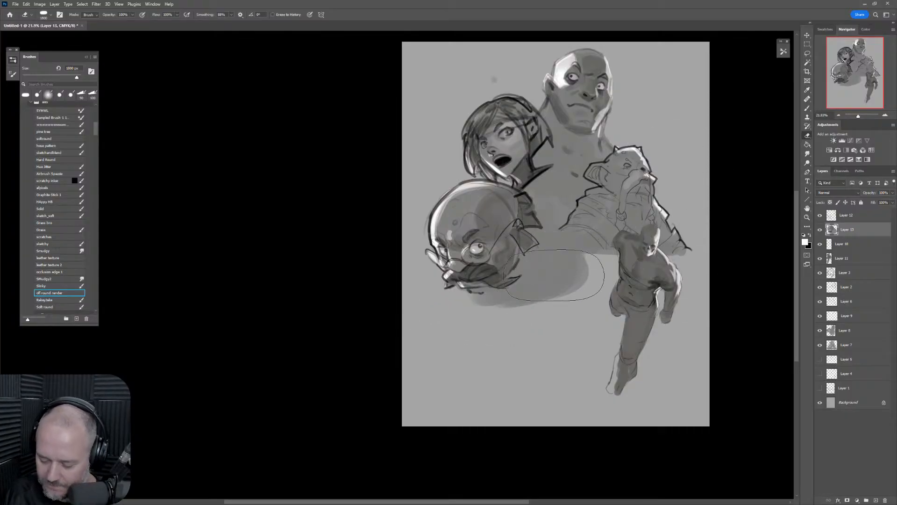
key(z)
click(566, 284)
drag(568, 285, 566, 282)
drag(668, 298, 540, 303)
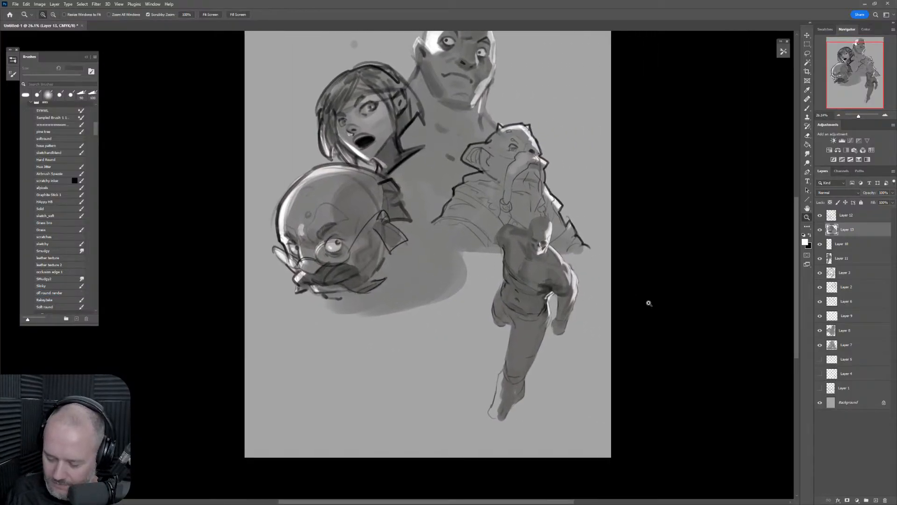
mouse_move(537, 342)
mouse_down()
mouse_move(526, 357)
mouse_move(537, 356)
mouse_up()
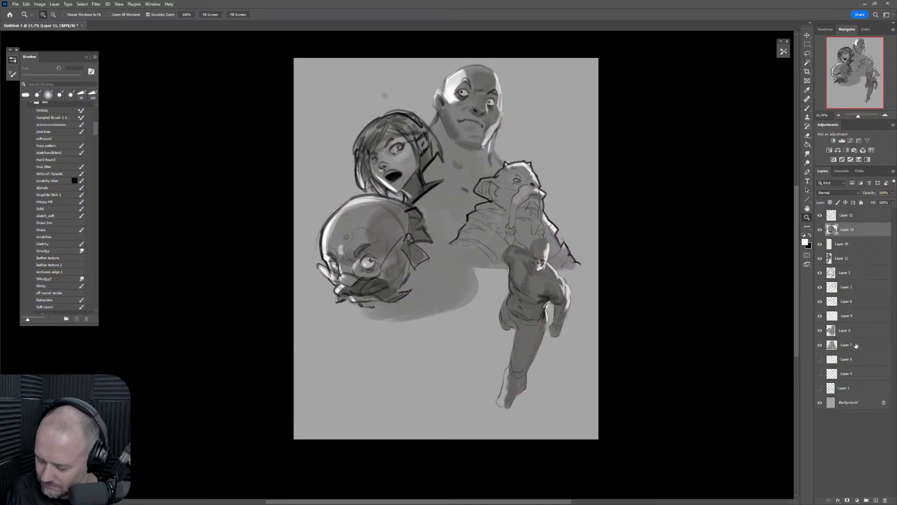
Hide every sketch layer except the background and add a new layer above Layer 12.
drag(821, 346, 820, 215)
drag(532, 250, 526, 246)
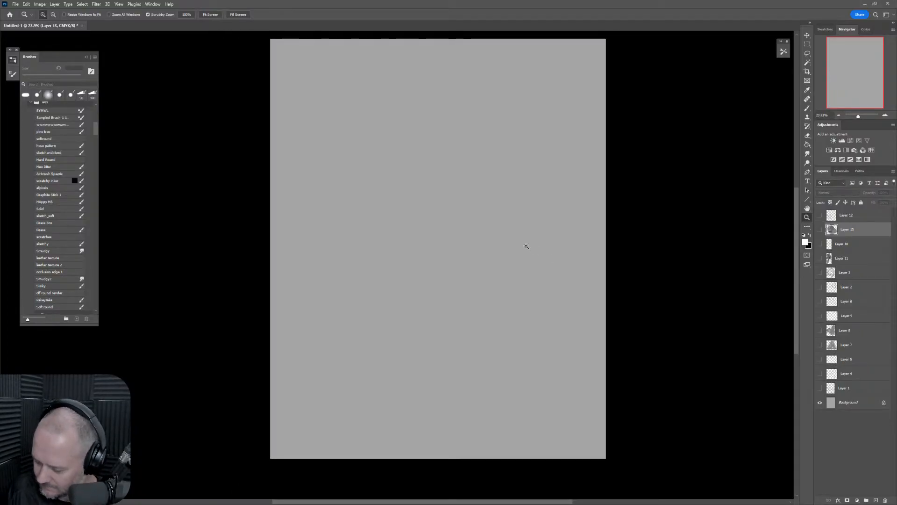
click(857, 219)
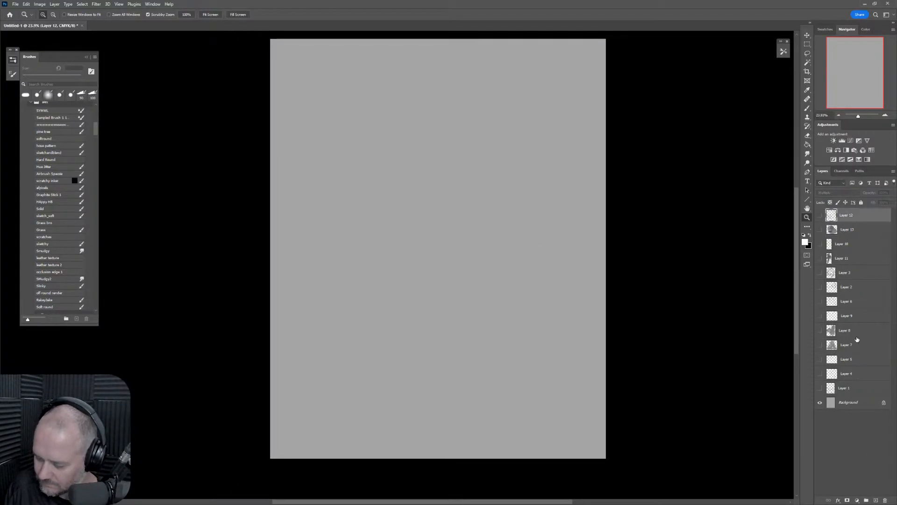
click(875, 499)
Set the sketching brush to black at 10 px near the top of the blank page.
drag(469, 183, 517, 251)
key(b)
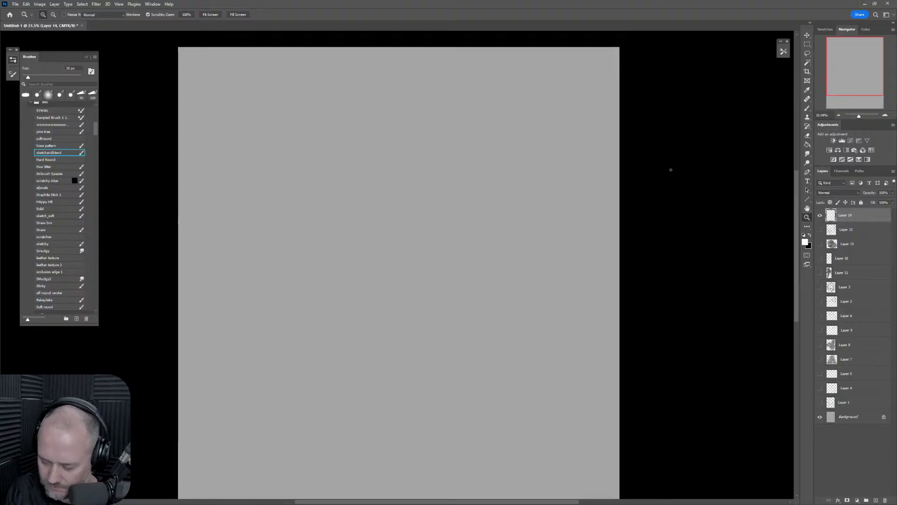
key(x)
key(bracketleft)
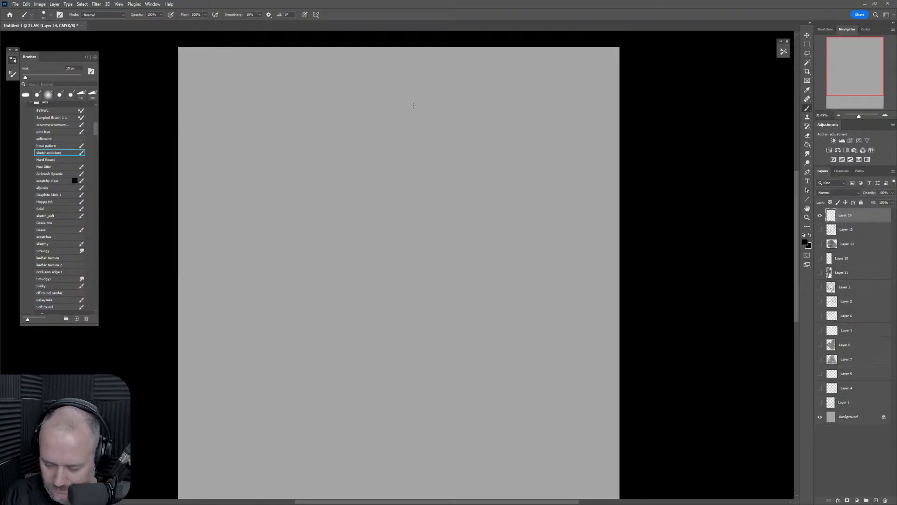
Rough in a small standing figure near the page's upper edge, with head, shoulders, waist, thighs and knees.
mouse_move(413, 100)
mouse_down()
mouse_move(431, 83)
mouse_move(430, 96)
mouse_move(418, 99)
mouse_move(441, 120)
mouse_move(403, 122)
mouse_move(440, 134)
mouse_move(415, 122)
mouse_move(437, 134)
mouse_move(410, 126)
mouse_move(413, 134)
mouse_move(436, 131)
mouse_move(432, 145)
mouse_move(442, 114)
mouse_move(439, 135)
mouse_up()
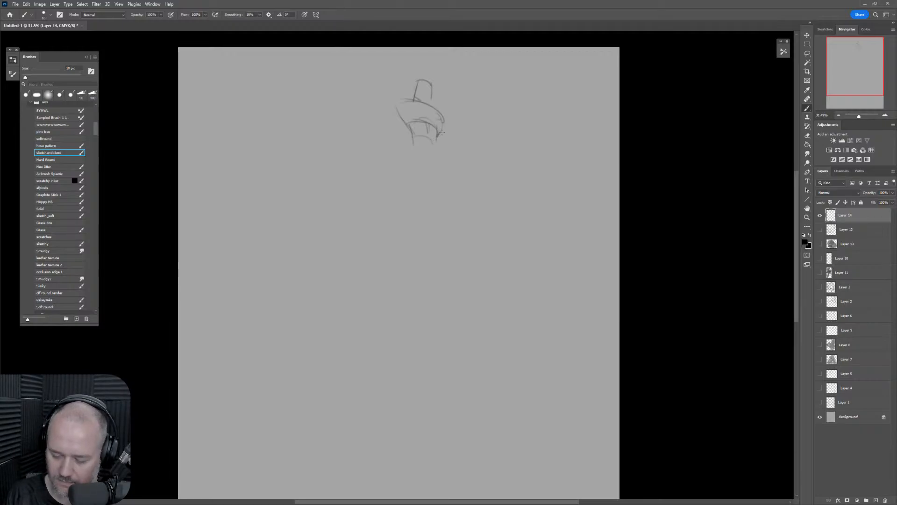
mouse_move(407, 100)
mouse_down()
mouse_move(390, 107)
mouse_move(407, 153)
mouse_move(428, 154)
mouse_up()
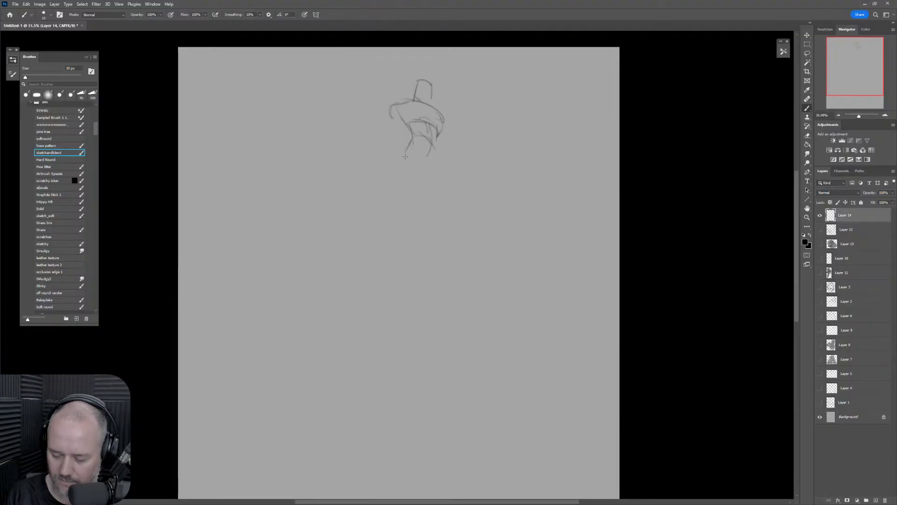
mouse_move(414, 149)
mouse_down()
mouse_move(439, 154)
mouse_move(410, 193)
mouse_up()
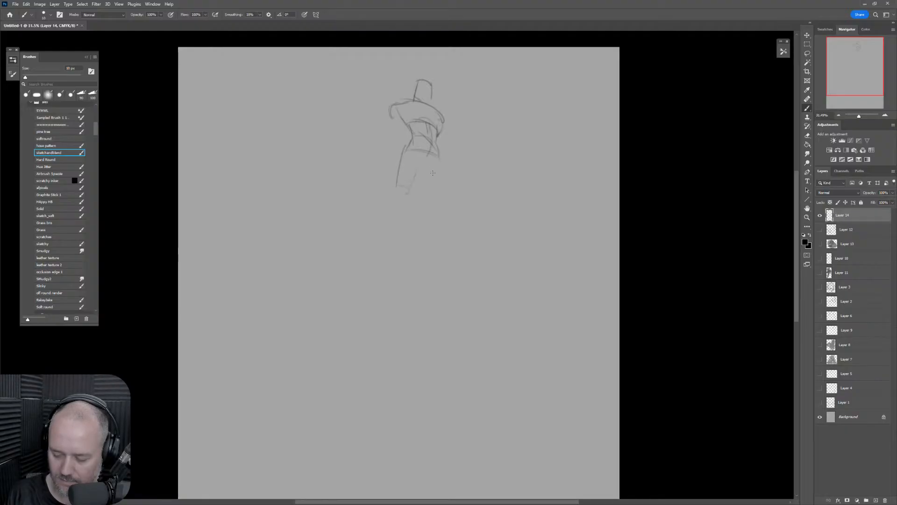
drag(438, 149, 449, 185)
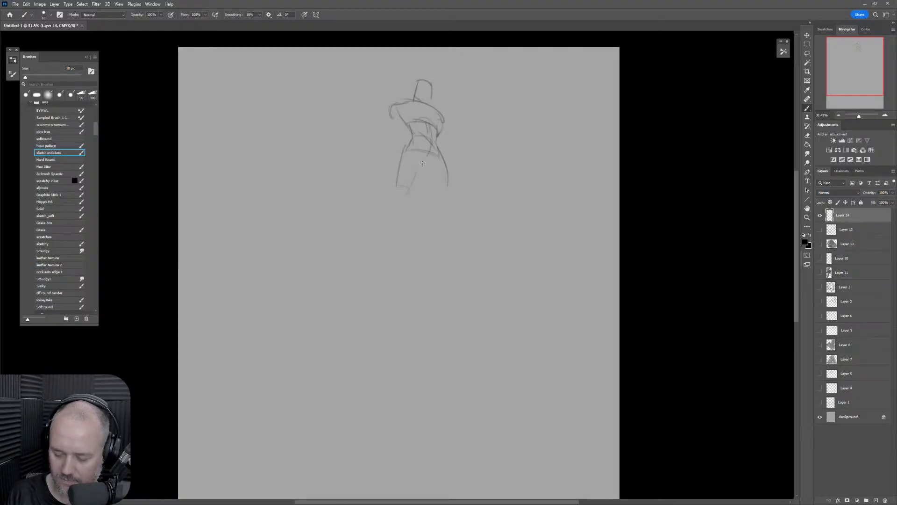
mouse_move(424, 164)
mouse_down()
mouse_move(433, 185)
mouse_move(406, 187)
mouse_move(386, 208)
mouse_up()
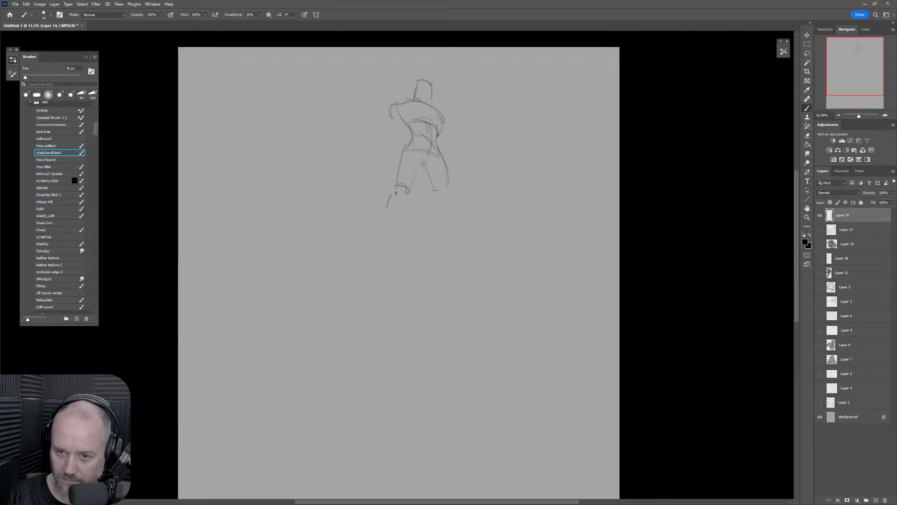
mouse_move(433, 190)
mouse_down()
mouse_move(444, 194)
mouse_move(427, 205)
mouse_move(442, 220)
mouse_up()
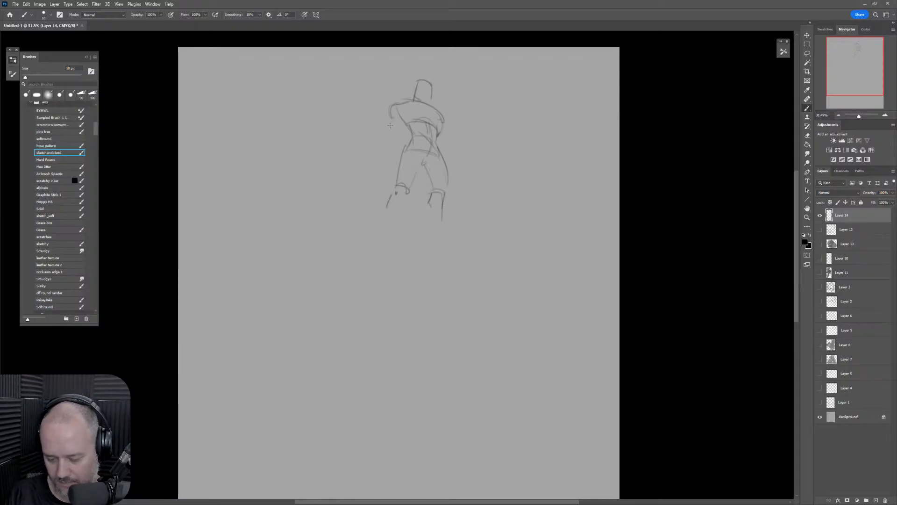
Clear the small standing figure from the new layer and return to the brush.
mouse_move(395, 116)
mouse_down()
mouse_move(384, 130)
mouse_move(379, 160)
mouse_move(392, 132)
mouse_move(377, 160)
mouse_move(386, 165)
mouse_move(366, 192)
mouse_move(420, 111)
mouse_move(413, 106)
mouse_move(423, 132)
mouse_move(434, 66)
mouse_move(409, 110)
mouse_move(425, 108)
mouse_move(476, 225)
mouse_move(533, 219)
mouse_up()
key(e)
key(b)
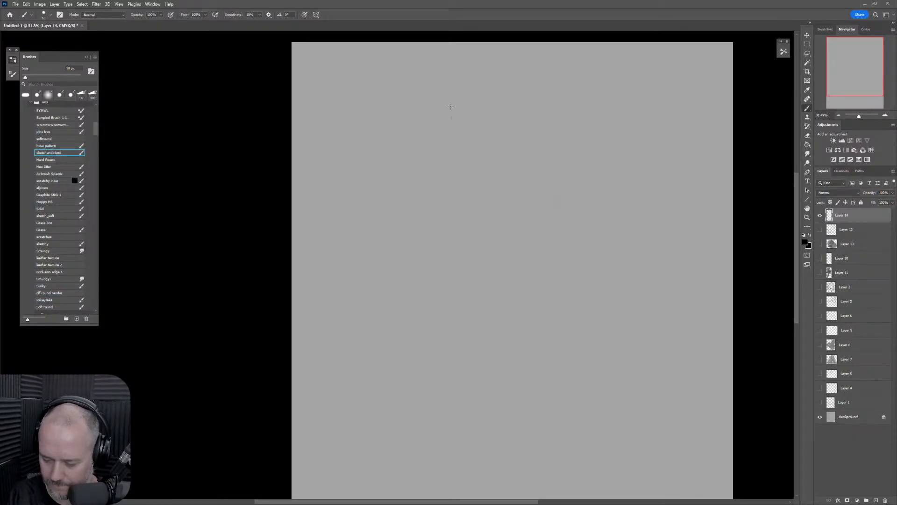
Sketch a larger figure's head and neckline, with a long curved line for the shoulders and back.
drag(446, 104, 457, 132)
drag(457, 79, 442, 96)
mouse_move(470, 73)
mouse_down()
mouse_move(485, 95)
mouse_move(449, 104)
mouse_move(449, 156)
mouse_up()
drag(486, 114, 475, 118)
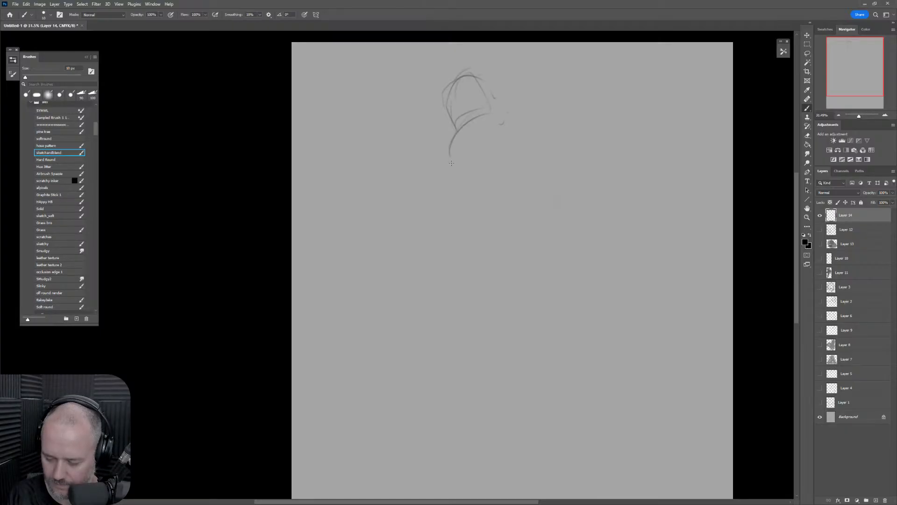
mouse_move(452, 158)
mouse_down()
mouse_move(484, 123)
mouse_move(557, 171)
mouse_up()
drag(519, 127, 582, 202)
drag(570, 172, 575, 201)
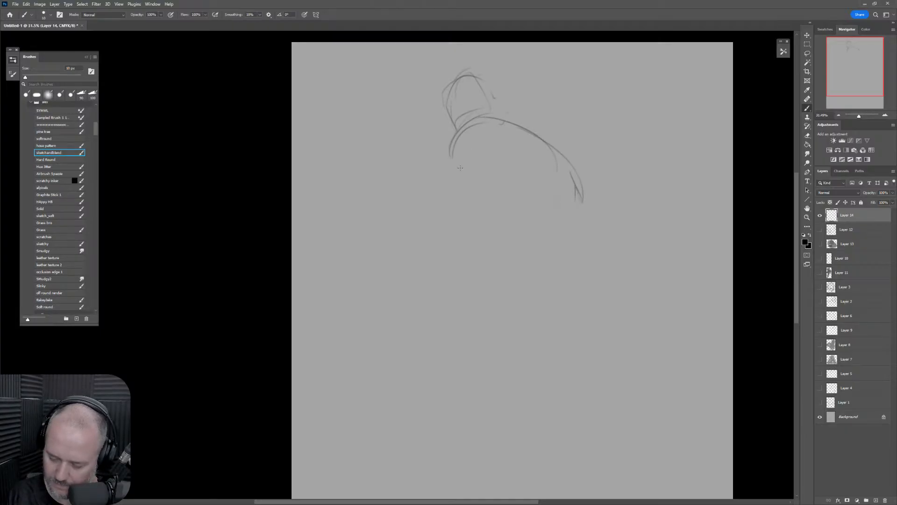
Sketch the figure's rounded near shoulder with the upper arm and large forearm hanging down to the wrist.
mouse_move(464, 133)
mouse_down()
mouse_move(451, 184)
mouse_move(476, 141)
mouse_move(491, 144)
mouse_move(489, 203)
mouse_up()
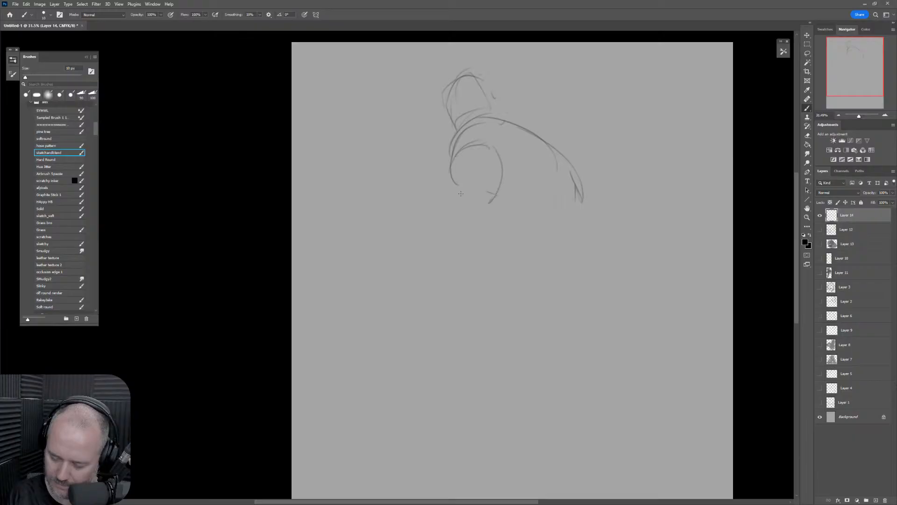
mouse_move(448, 172)
mouse_down()
mouse_move(446, 198)
mouse_move(420, 238)
mouse_move(413, 271)
mouse_move(431, 310)
mouse_move(471, 260)
mouse_move(475, 171)
mouse_move(486, 177)
mouse_move(503, 229)
mouse_up()
drag(465, 207, 500, 226)
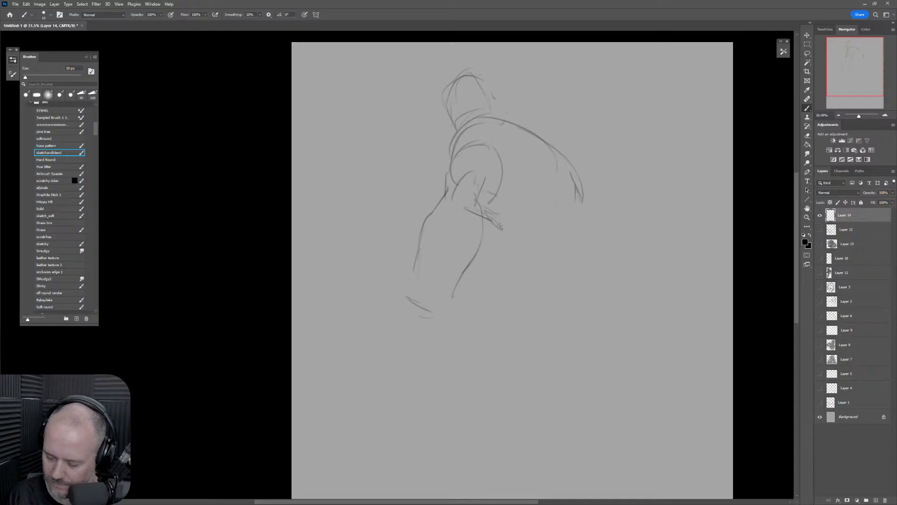
Outline the figure's torso with chest contours, both sides of the body and a curved lower waist line.
mouse_move(517, 178)
mouse_down()
mouse_move(564, 191)
mouse_move(563, 177)
mouse_move(564, 227)
mouse_up()
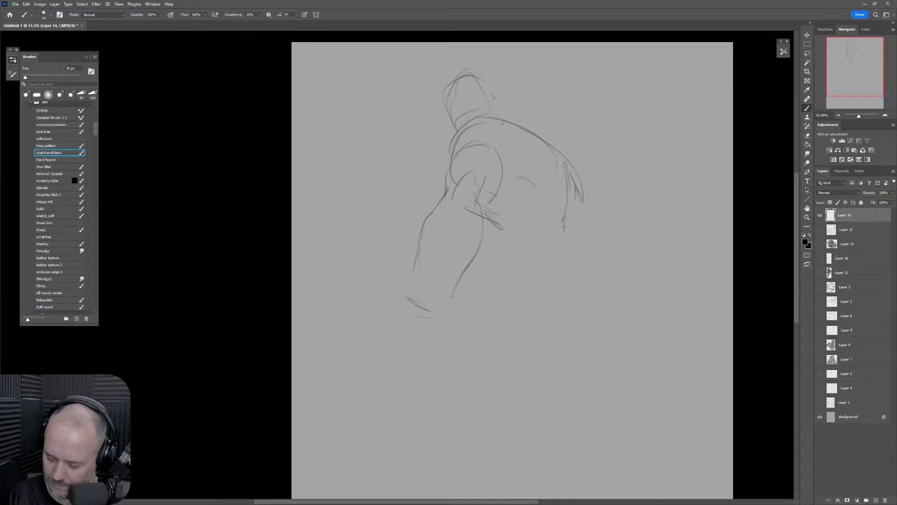
mouse_move(508, 202)
mouse_down()
mouse_move(579, 207)
mouse_move(576, 244)
mouse_up()
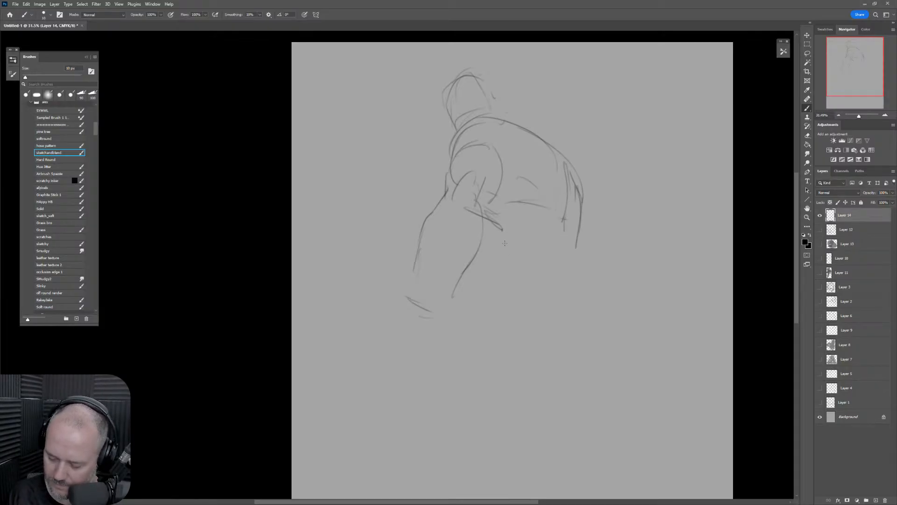
drag(502, 229, 491, 289)
mouse_move(508, 245)
mouse_down()
mouse_move(555, 247)
mouse_move(568, 266)
mouse_up()
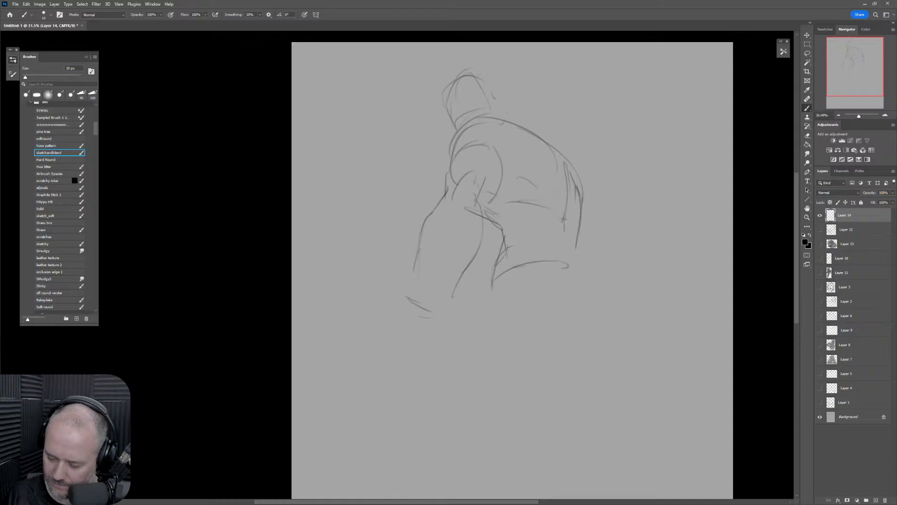
Add the curved waistband around the figure's lower torso and strengthen the line from neck to far shoulder.
drag(496, 251, 540, 245)
mouse_move(582, 223)
mouse_down()
mouse_move(585, 261)
mouse_move(579, 298)
mouse_up()
drag(506, 247, 589, 290)
drag(528, 256, 556, 267)
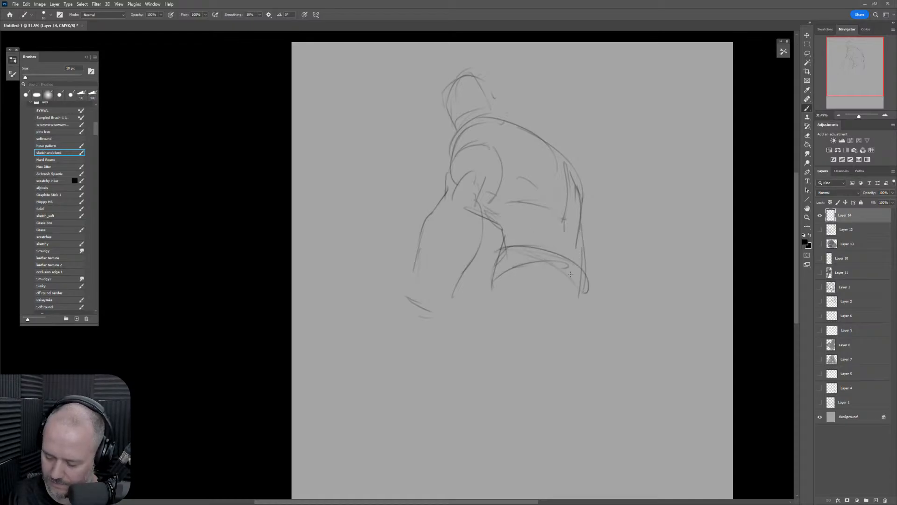
mouse_move(491, 95)
mouse_down()
mouse_move(501, 120)
mouse_move(530, 132)
mouse_up()
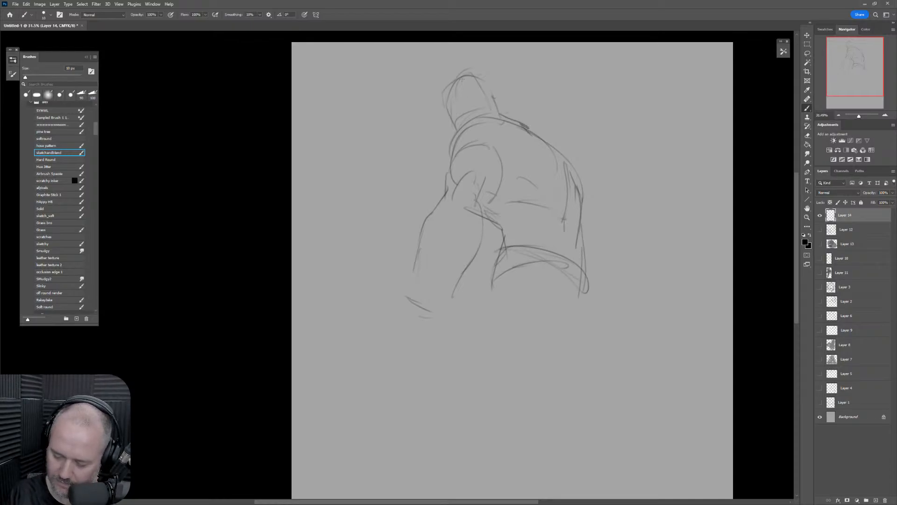
Sketch the hood curve behind the figure's head and redefine the collar, near shoulder and upper arm.
mouse_move(447, 90)
mouse_down()
mouse_move(462, 67)
mouse_move(544, 63)
mouse_move(553, 83)
mouse_up()
drag(516, 72, 514, 106)
mouse_move(479, 68)
mouse_down()
mouse_move(509, 115)
mouse_move(522, 105)
mouse_move(536, 127)
mouse_move(468, 123)
mouse_move(446, 148)
mouse_move(453, 162)
mouse_move(467, 143)
mouse_move(448, 173)
mouse_up()
mouse_move(465, 144)
mouse_down()
mouse_move(498, 152)
mouse_move(502, 182)
mouse_up()
mouse_move(496, 151)
mouse_down()
mouse_move(494, 194)
mouse_move(481, 219)
mouse_move(459, 225)
mouse_up()
Sketch the near arm's lowered forearm, wrist cuff and closed fist.
mouse_move(414, 264)
mouse_down()
mouse_move(397, 308)
mouse_move(409, 301)
mouse_move(411, 312)
mouse_move(417, 283)
mouse_move(389, 311)
mouse_up()
drag(391, 310, 389, 321)
mouse_move(402, 287)
mouse_down()
mouse_move(411, 331)
mouse_move(431, 325)
mouse_up()
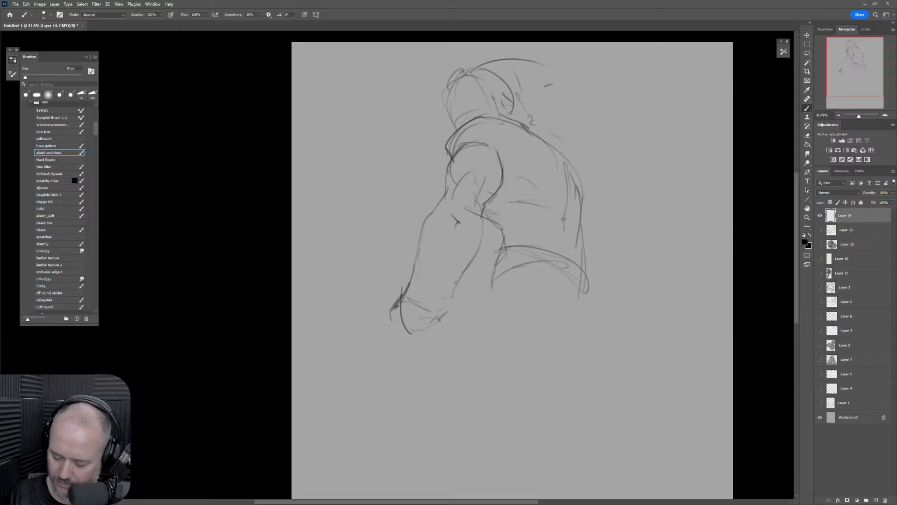
drag(460, 285, 430, 319)
mouse_move(414, 287)
mouse_down()
mouse_move(384, 327)
mouse_move(402, 351)
mouse_move(444, 322)
mouse_up()
Sketch the garment's flared hem below the waist and the far arm bent beside the torso.
mouse_move(498, 247)
mouse_down()
mouse_move(468, 296)
mouse_move(482, 280)
mouse_up()
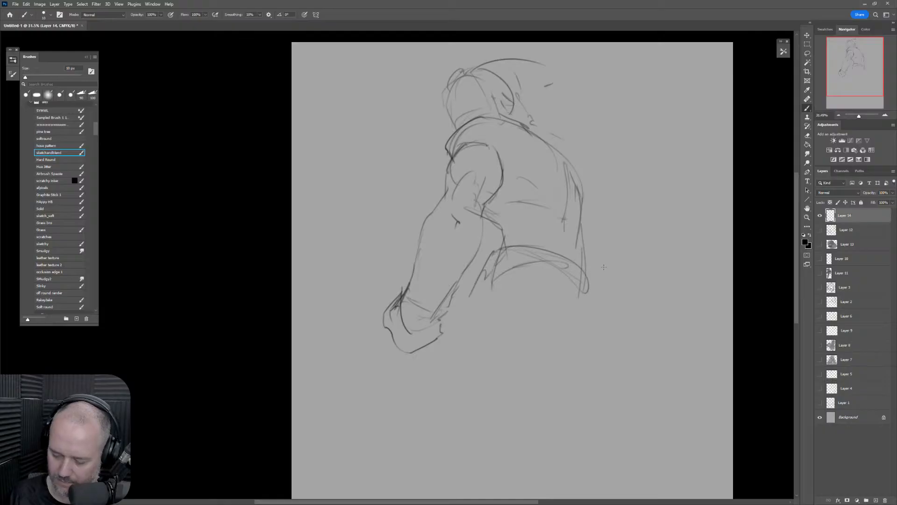
drag(584, 273, 601, 305)
mouse_move(444, 312)
mouse_down()
mouse_move(585, 318)
mouse_move(617, 334)
mouse_up()
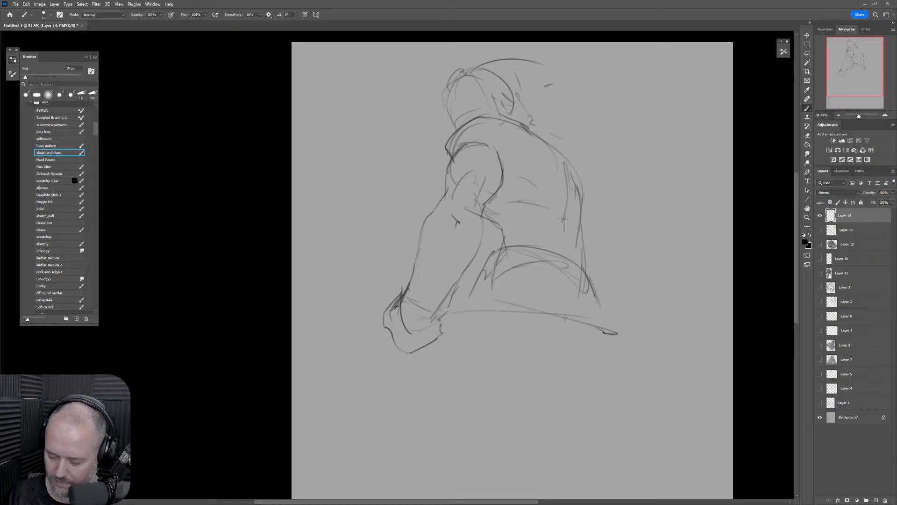
mouse_move(565, 159)
mouse_down()
mouse_move(595, 179)
mouse_move(584, 200)
mouse_move(609, 233)
mouse_move(592, 250)
mouse_move(608, 242)
mouse_move(627, 256)
mouse_move(610, 301)
mouse_move(630, 282)
mouse_move(625, 260)
mouse_up()
Sketch a skull face on the head with dark eye sockets, nose cavity and a row of long teeth.
mouse_move(471, 73)
mouse_down()
mouse_move(495, 86)
mouse_move(507, 108)
mouse_up()
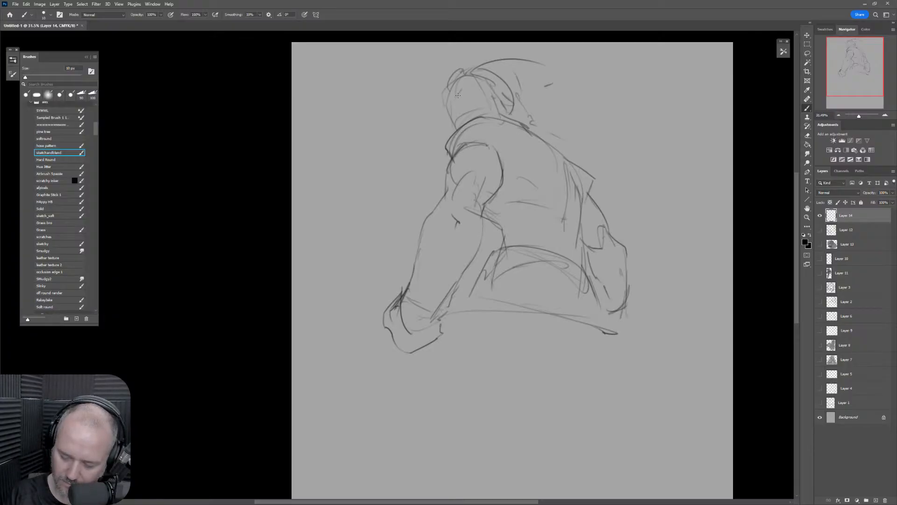
drag(461, 98, 469, 95)
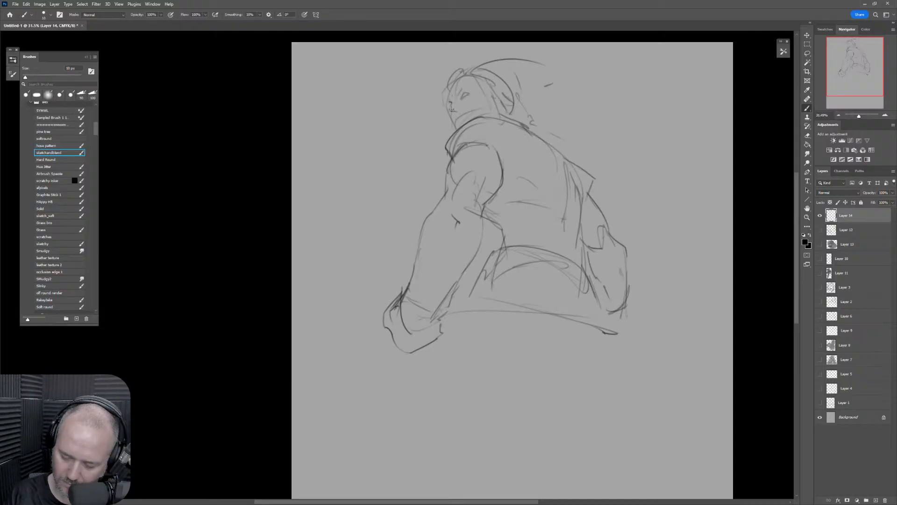
drag(449, 111, 456, 107)
mouse_move(449, 117)
mouse_down()
mouse_move(488, 114)
mouse_move(449, 119)
mouse_move(453, 129)
mouse_up()
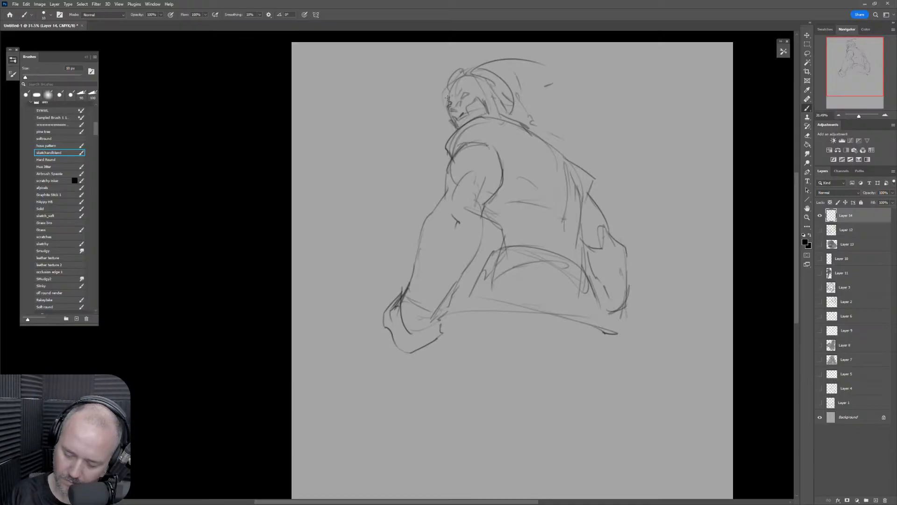
mouse_move(453, 110)
mouse_down()
mouse_move(461, 102)
mouse_move(458, 126)
mouse_move(486, 114)
mouse_up()
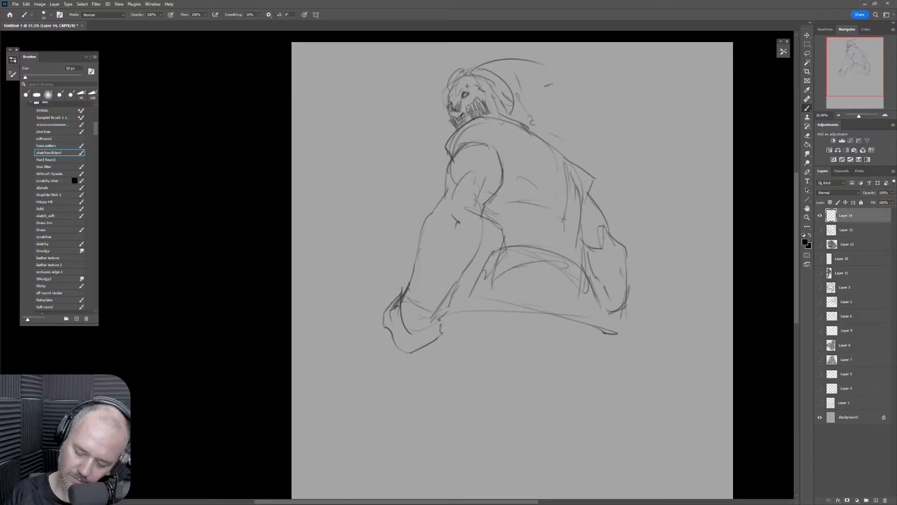
drag(452, 87, 449, 113)
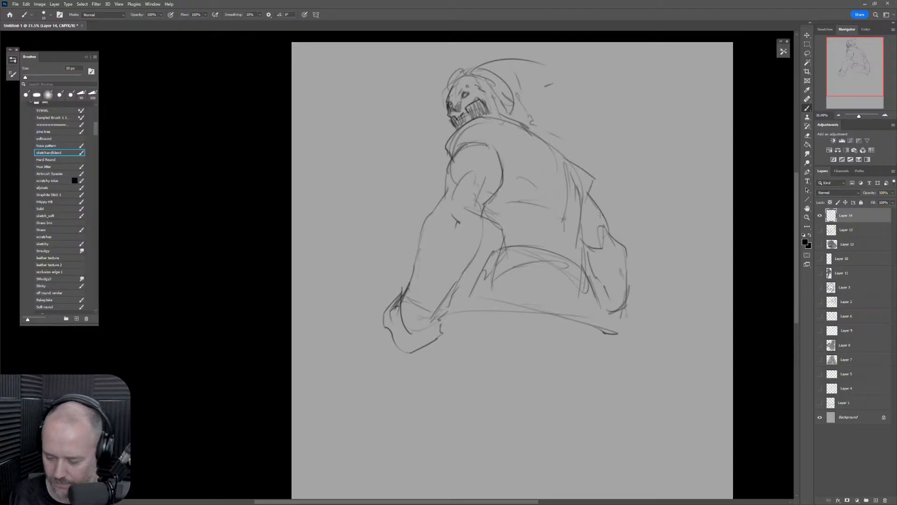
key(ctrl+shift+h)
key(ctrl+shift+h)
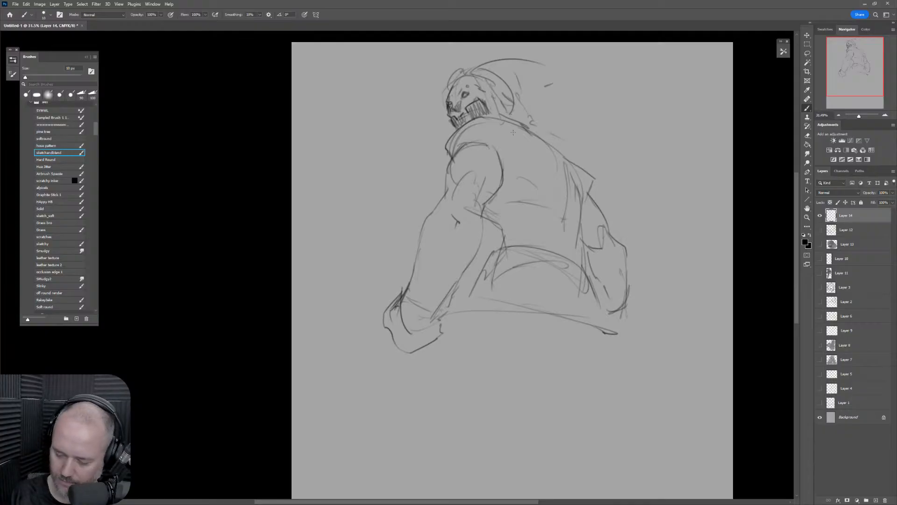
Sketch two rectangular weapon handles sticking out from behind the figure's upper back and far shoulder.
mouse_move(523, 130)
mouse_down()
mouse_move(505, 140)
mouse_move(546, 83)
mouse_move(563, 94)
mouse_up()
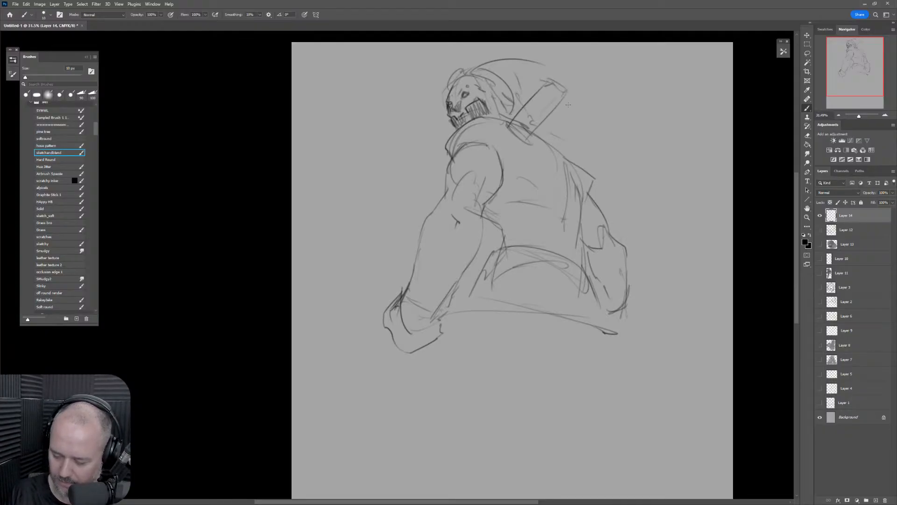
mouse_move(571, 156)
mouse_down()
mouse_move(623, 133)
mouse_move(610, 157)
mouse_up()
drag(577, 171, 613, 159)
drag(577, 172, 603, 162)
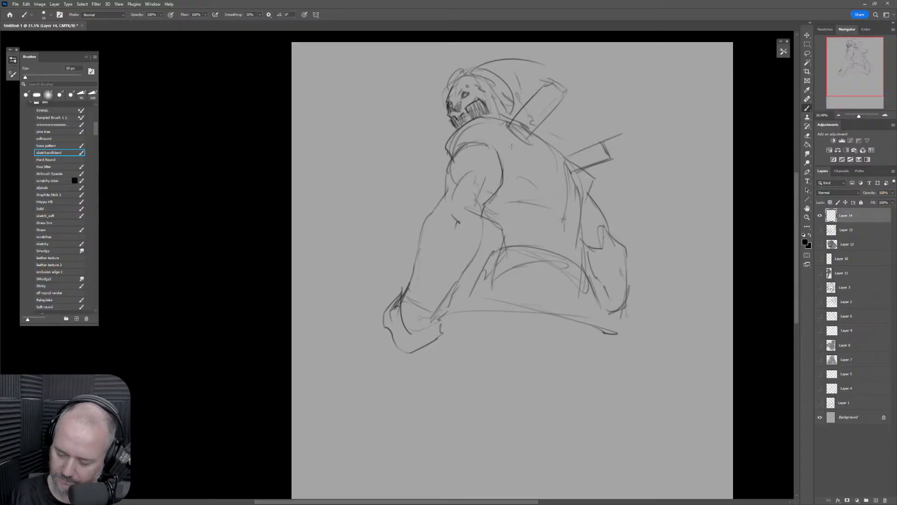
Redraw the near arm with a foreshortened forearm and a raised fist in front of the body.
mouse_move(435, 202)
mouse_down()
mouse_move(444, 190)
mouse_move(419, 209)
mouse_move(435, 250)
mouse_move(478, 214)
mouse_up()
mouse_move(476, 191)
mouse_down()
mouse_move(421, 210)
mouse_move(424, 237)
mouse_move(422, 190)
mouse_move(400, 203)
mouse_move(418, 229)
mouse_up()
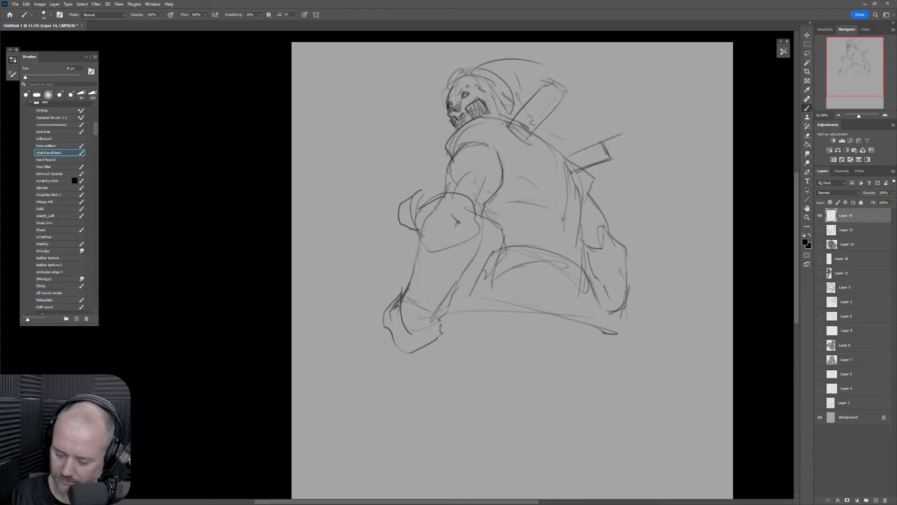
drag(421, 192, 460, 225)
Fade out the old lowered forearm and fist with a smaller eraser brush.
key(e)
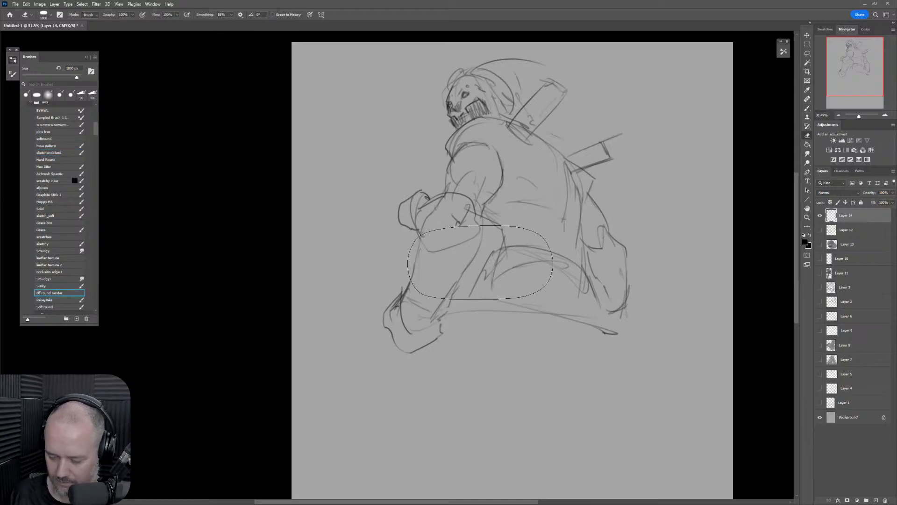
key(bracketleft)
key(bracketleft)
mouse_move(464, 274)
mouse_down()
mouse_move(434, 288)
mouse_move(424, 283)
mouse_move(432, 258)
mouse_up()
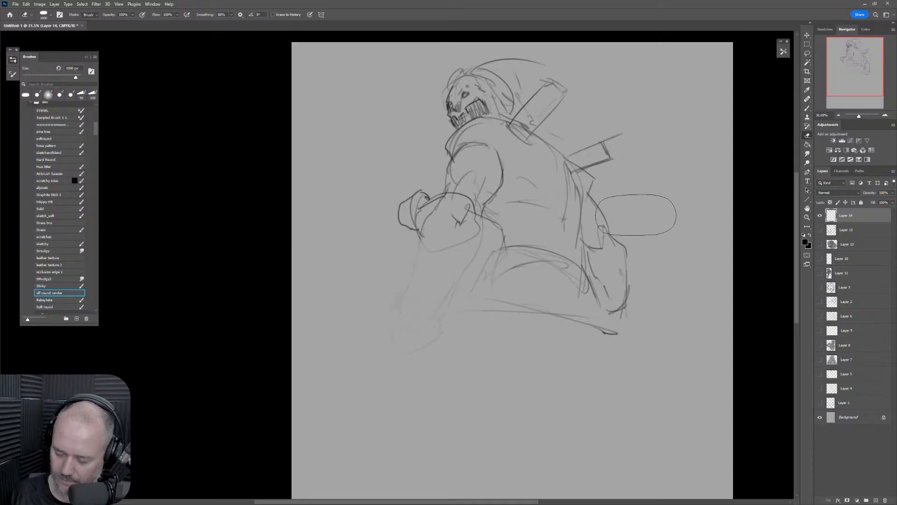
Sketch the near leg stretched out diagonally below the waist, with loose lines for the hem and the other thigh.
key(b)
mouse_move(501, 250)
mouse_down()
mouse_move(469, 295)
mouse_move(520, 317)
mouse_move(559, 314)
mouse_up()
mouse_move(472, 285)
mouse_down()
mouse_move(382, 411)
mouse_move(438, 400)
mouse_move(427, 407)
mouse_up()
drag(510, 363, 566, 336)
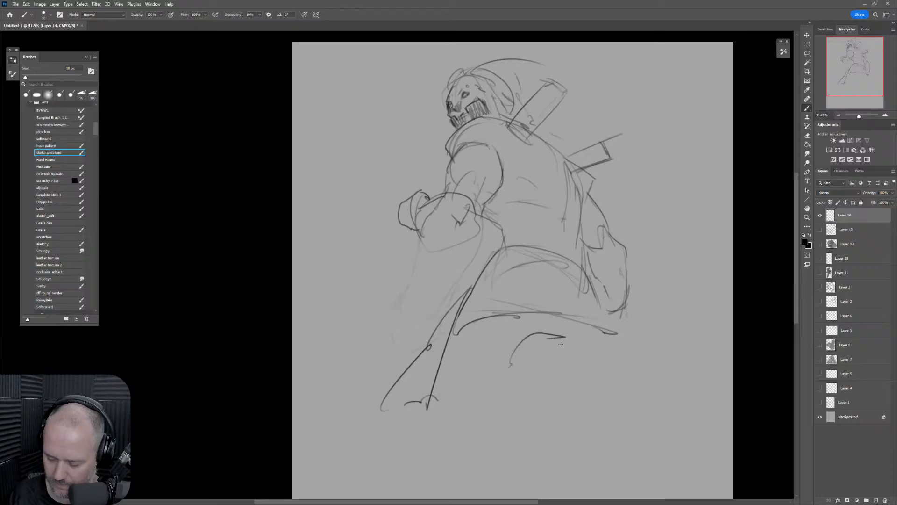
drag(417, 413, 480, 381)
drag(425, 382, 508, 327)
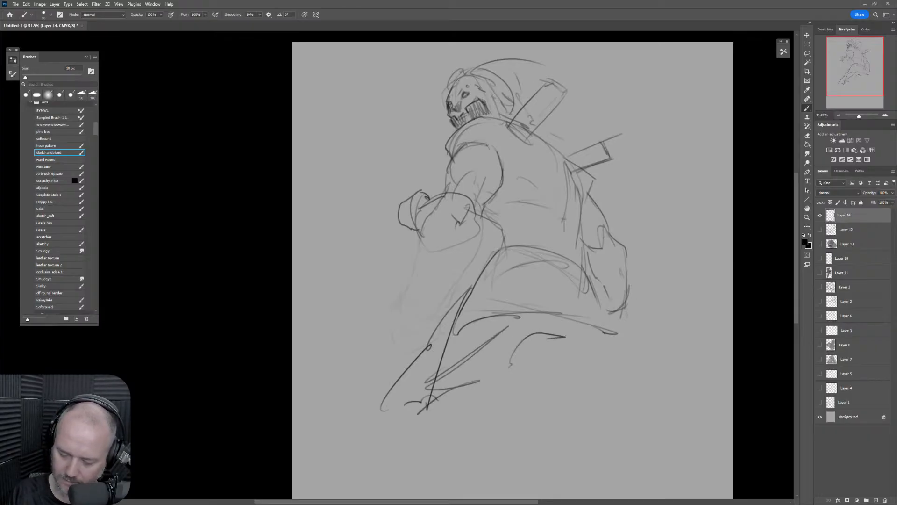
Try adding block-shaped horns on both sides of the skull head.
mouse_move(448, 90)
mouse_down()
mouse_move(481, 73)
mouse_move(495, 85)
mouse_move(492, 77)
mouse_move(519, 75)
mouse_up()
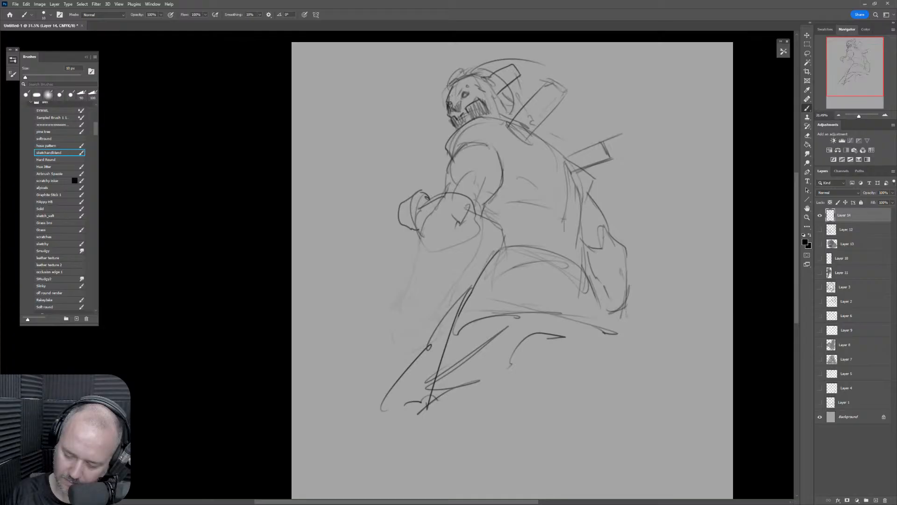
mouse_move(453, 85)
mouse_down()
mouse_move(443, 70)
mouse_move(466, 72)
mouse_move(470, 82)
mouse_move(443, 100)
mouse_up()
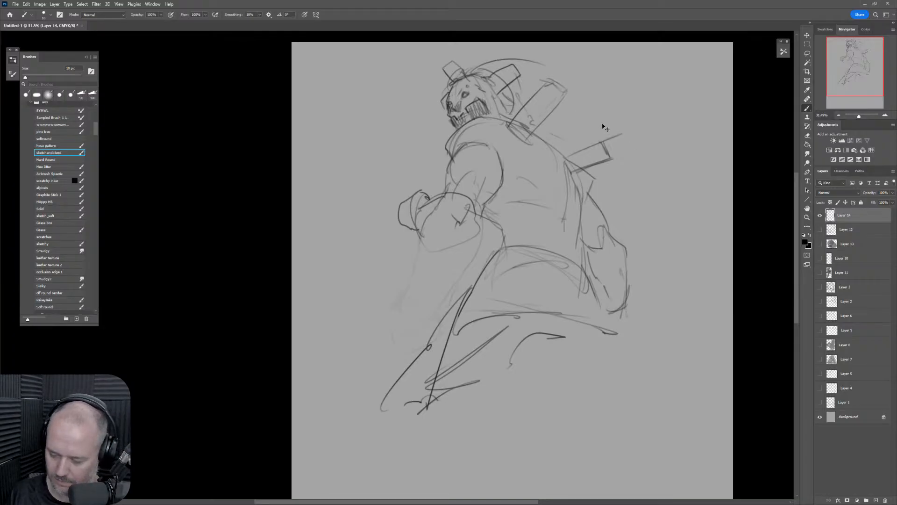
key(ctrl+z)
key(ctrl+z)
key(ctrl+z)
key(ctrl+z)
key(ctrl+z)
key(ctrl+z)
key(ctrl+z)
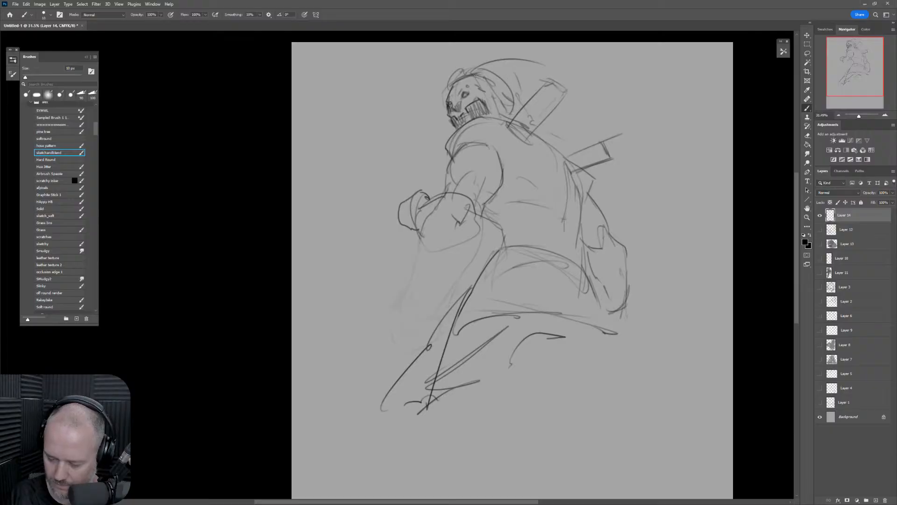
Sketch two narrow spikes projecting from the back of the head and check the drawing mirrored.
mouse_move(487, 83)
mouse_down()
mouse_move(533, 73)
mouse_move(495, 99)
mouse_move(485, 91)
mouse_move(488, 99)
mouse_move(477, 75)
mouse_move(508, 71)
mouse_up()
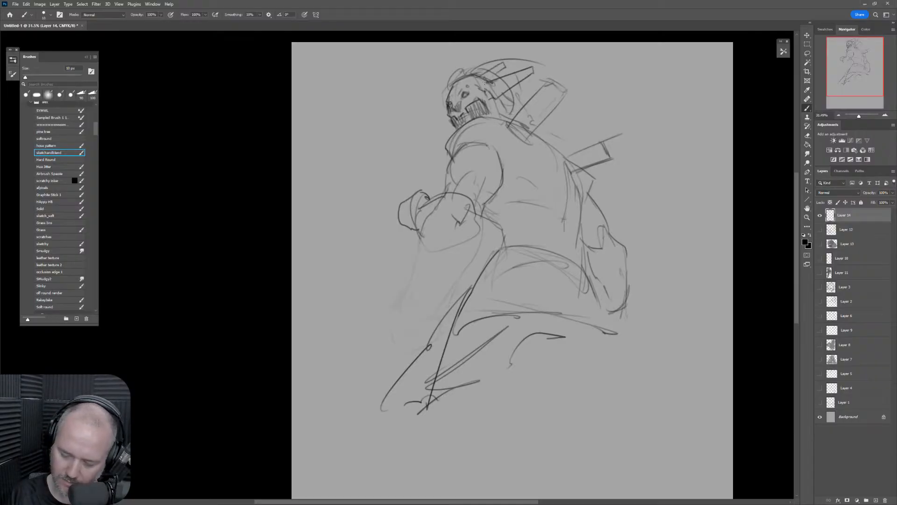
key(h)
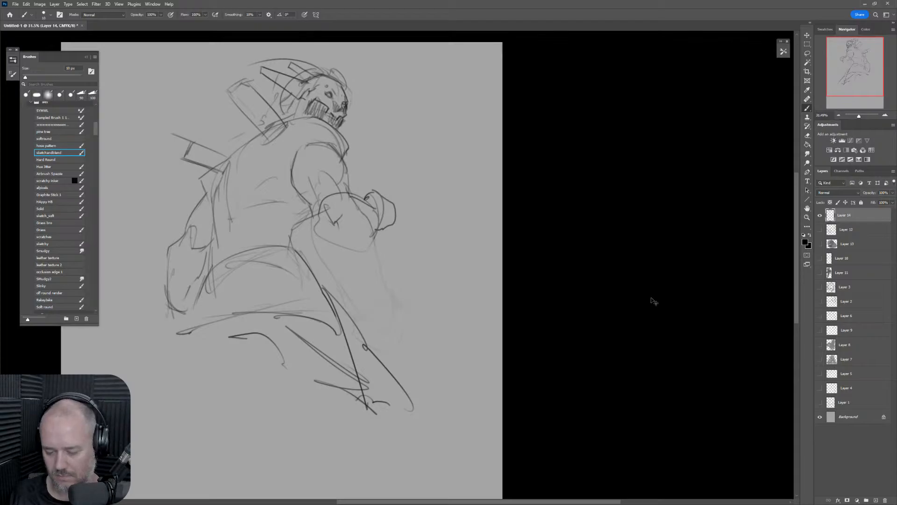
key(h)
Scale the figure sketch down to about 36% and place it in the upper-left corner of the canvas.
key(ctrl+t)
mouse_move(633, 234)
mouse_down()
mouse_move(473, 281)
mouse_move(413, 196)
mouse_move(376, 164)
mouse_up()
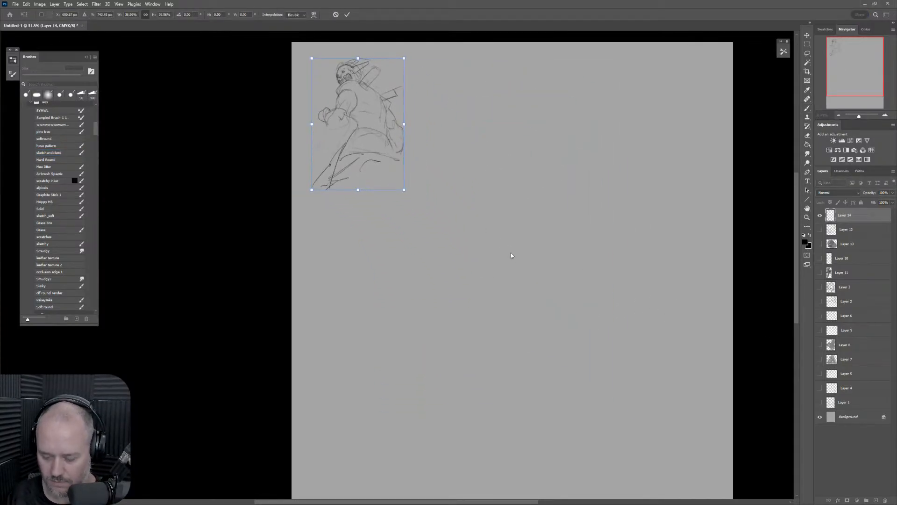
key(Return)
Start a second figure on the empty canvas with an oval head, an arched torso and waist contours.
scroll(498, 241, up, 1)
drag(509, 237, 459, 263)
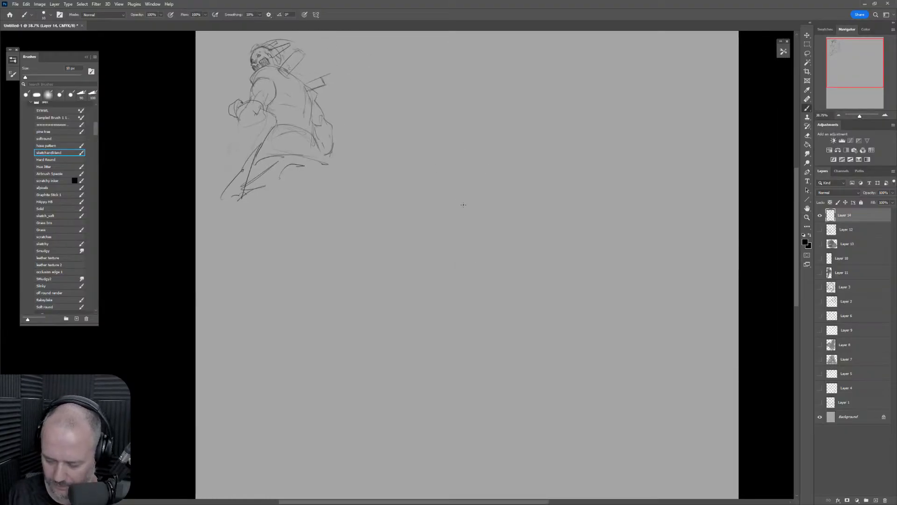
drag(463, 200, 448, 196)
drag(441, 150, 462, 137)
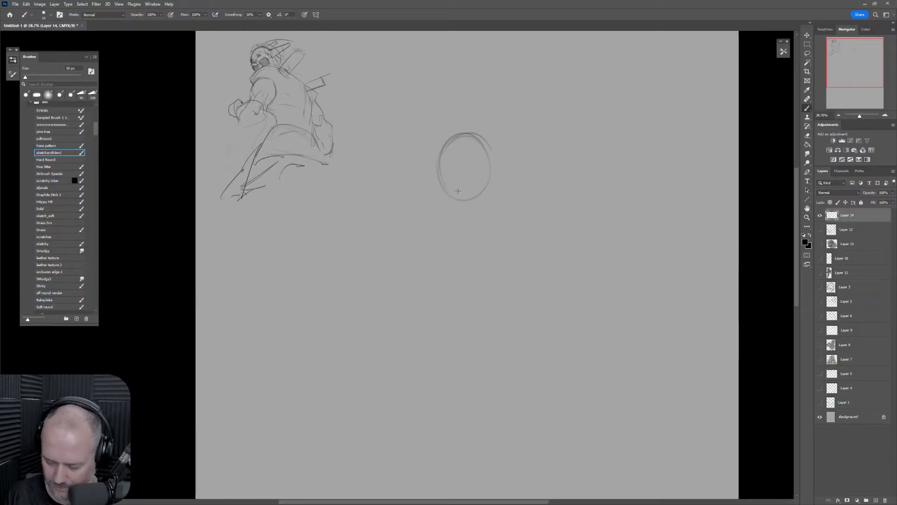
mouse_move(476, 172)
mouse_down()
mouse_move(460, 276)
mouse_move(521, 253)
mouse_up()
mouse_move(442, 233)
mouse_down()
mouse_move(425, 271)
mouse_move(435, 298)
mouse_move(484, 295)
mouse_up()
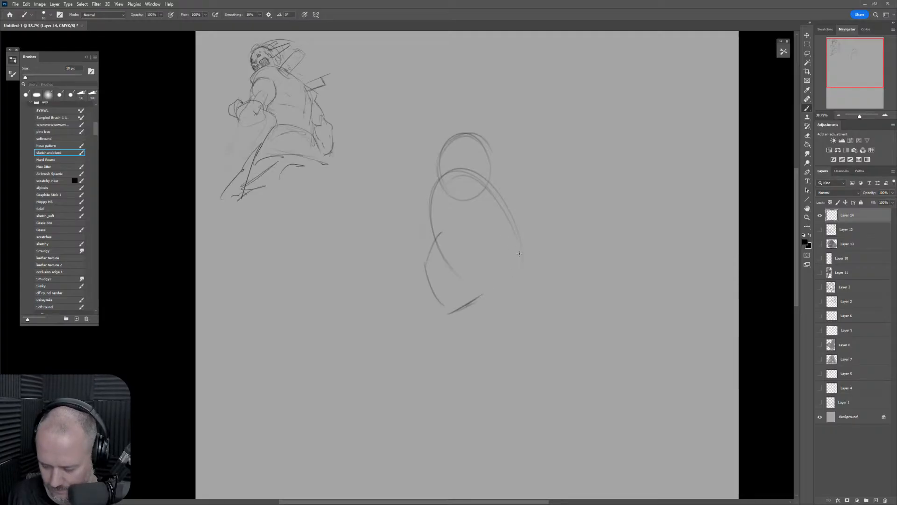
Add a circular joint at the torso's outer edge, a small curve beside the head and the torso's lower contour.
drag(522, 246, 516, 230)
drag(434, 165, 435, 194)
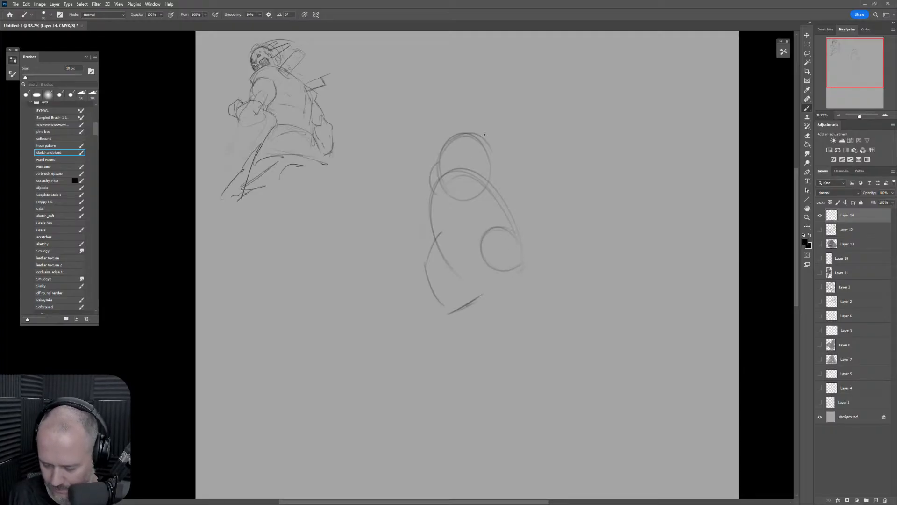
drag(511, 270, 495, 284)
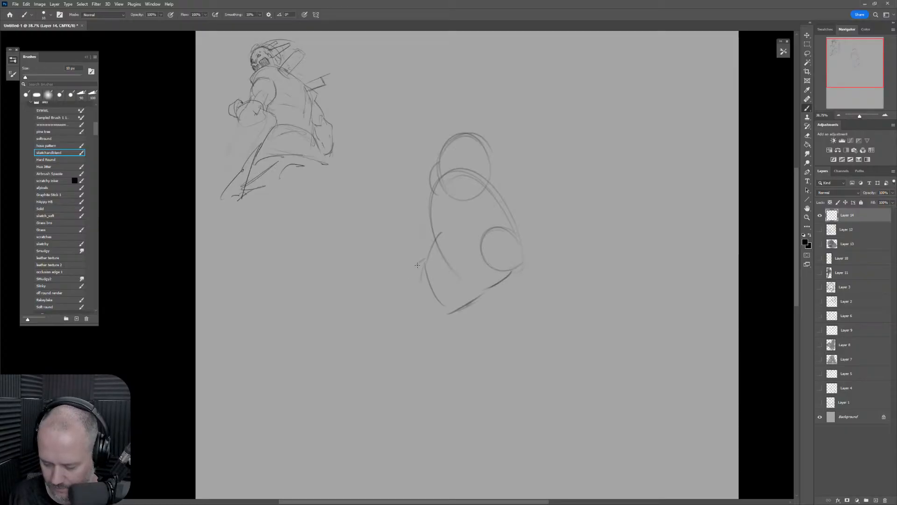
Sketch the second figure's pelvis and a thigh extending horizontally outward to the knee.
mouse_move(424, 260)
mouse_down()
mouse_move(397, 265)
mouse_move(404, 268)
mouse_move(394, 312)
mouse_up()
mouse_move(396, 309)
mouse_down()
mouse_move(450, 317)
mouse_move(409, 303)
mouse_up()
mouse_move(423, 260)
mouse_down()
mouse_move(339, 244)
mouse_move(300, 273)
mouse_move(283, 253)
mouse_move(286, 275)
mouse_move(369, 294)
mouse_up()
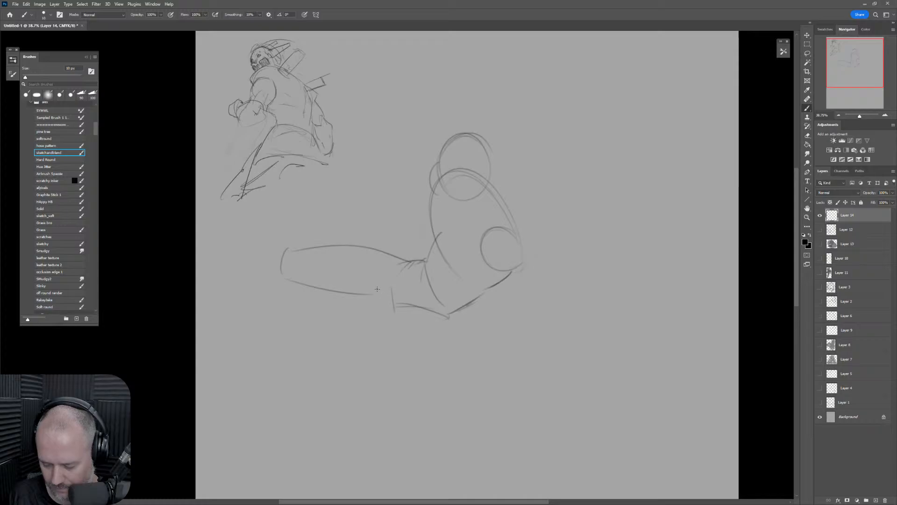
mouse_move(367, 287)
mouse_down()
mouse_move(391, 303)
mouse_move(386, 283)
mouse_up()
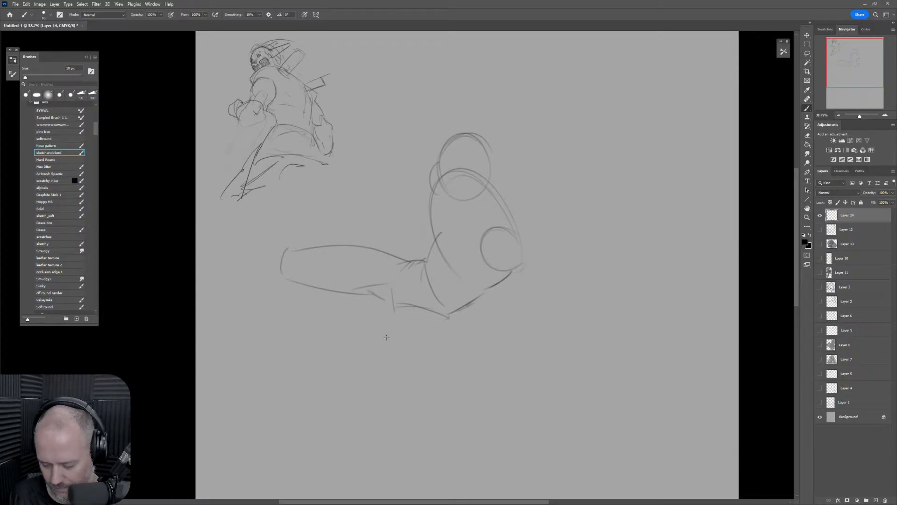
Sketch the second leg angled diagonally downward from the pelvis and reinforce both knees and the hip contour.
mouse_move(386, 336)
mouse_down()
mouse_move(410, 322)
mouse_move(381, 347)
mouse_up()
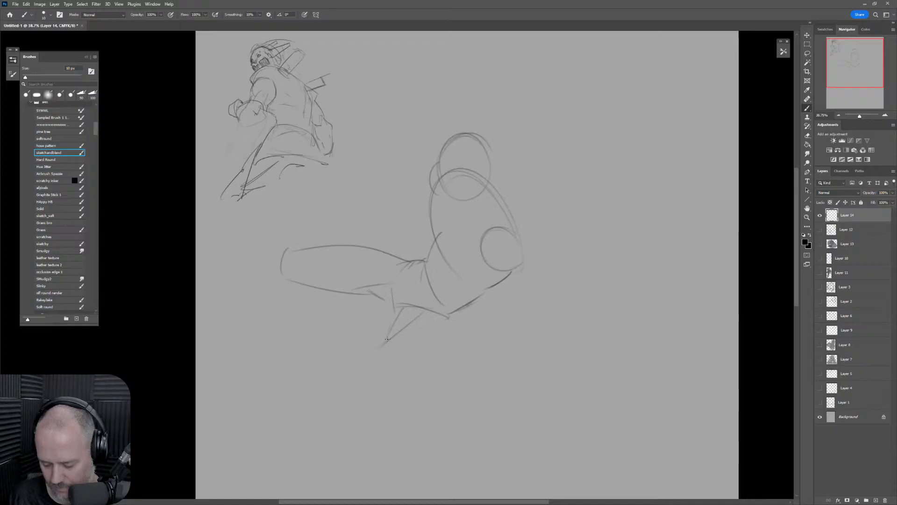
mouse_move(423, 312)
mouse_down()
mouse_move(341, 378)
mouse_move(328, 395)
mouse_move(338, 414)
mouse_move(382, 393)
mouse_move(440, 324)
mouse_move(364, 371)
mouse_up()
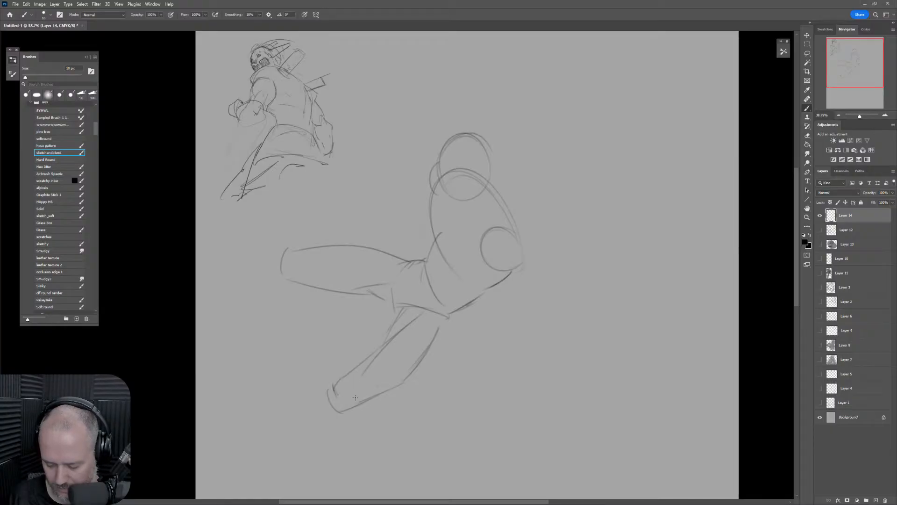
drag(326, 398, 328, 407)
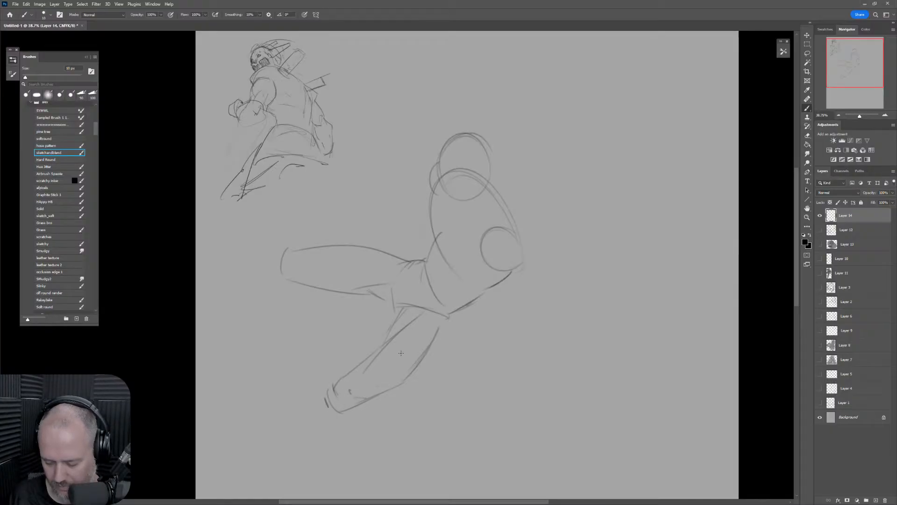
mouse_move(287, 249)
mouse_down()
mouse_move(282, 266)
mouse_move(321, 281)
mouse_move(347, 247)
mouse_up()
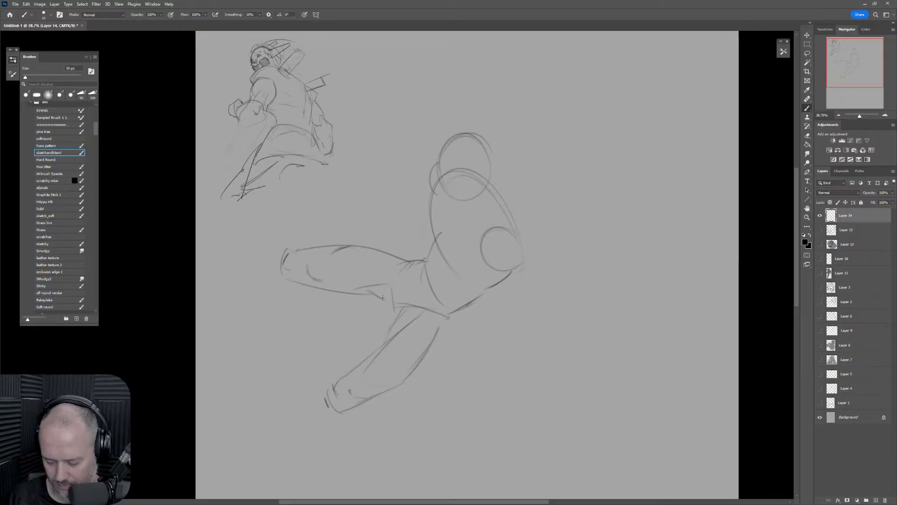
drag(406, 280, 393, 307)
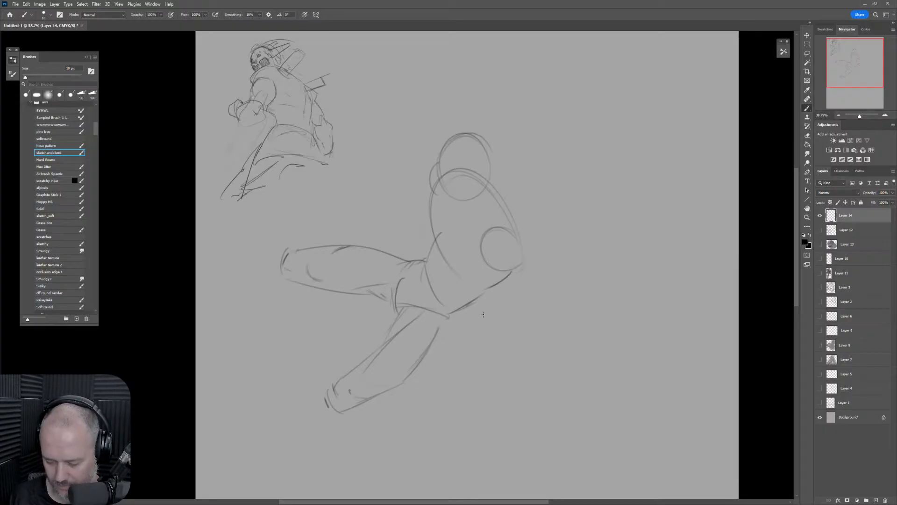
Sketch the bent arm from the circular joint, with the elbow, a hanging forearm and a blocky fist.
drag(506, 282, 537, 286)
mouse_move(518, 235)
mouse_down()
mouse_move(550, 270)
mouse_move(559, 258)
mouse_move(535, 256)
mouse_move(555, 267)
mouse_move(564, 289)
mouse_move(542, 300)
mouse_move(549, 320)
mouse_up()
mouse_move(564, 288)
mouse_down()
mouse_move(550, 324)
mouse_move(521, 329)
mouse_move(536, 342)
mouse_move(552, 331)
mouse_up()
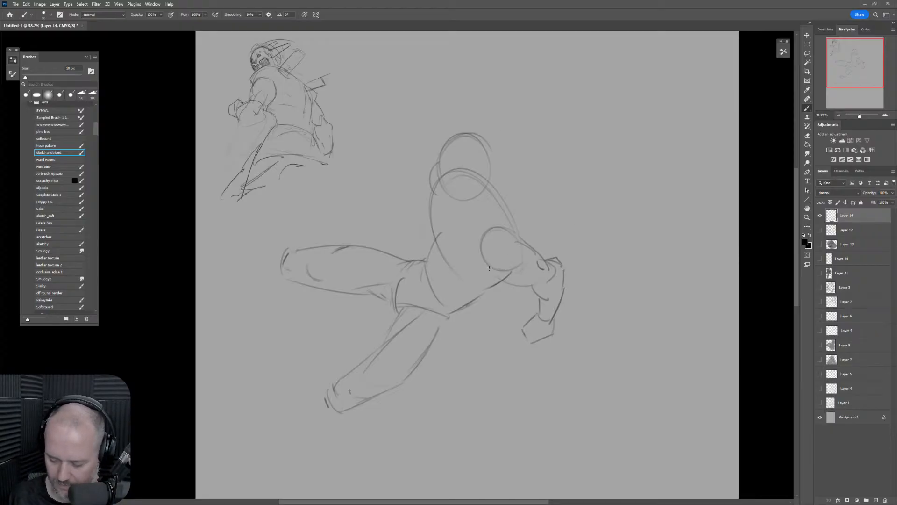
Sketch the second figure's inner torso contours, collar curve, upper arm underside and darker shoulder line down to the circular joint.
drag(467, 267, 465, 265)
drag(494, 187, 514, 225)
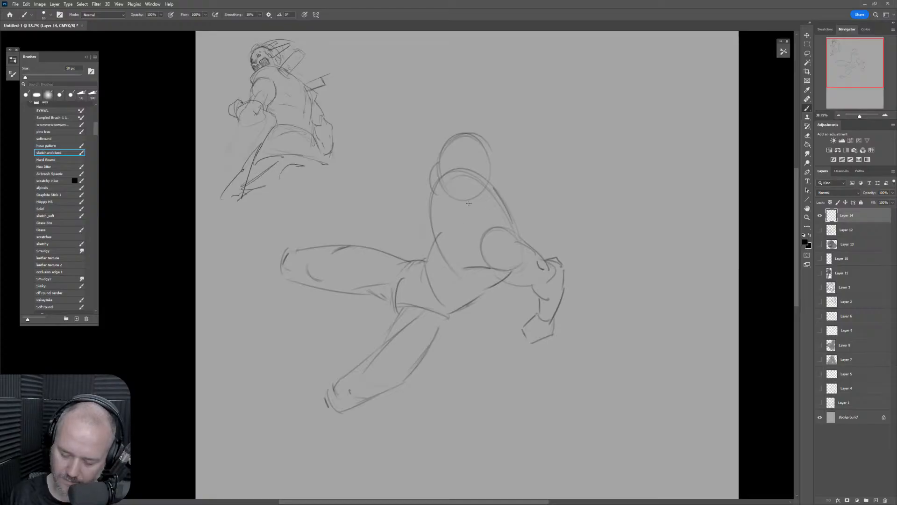
mouse_move(452, 192)
mouse_down()
mouse_move(481, 207)
mouse_move(441, 231)
mouse_move(438, 247)
mouse_up()
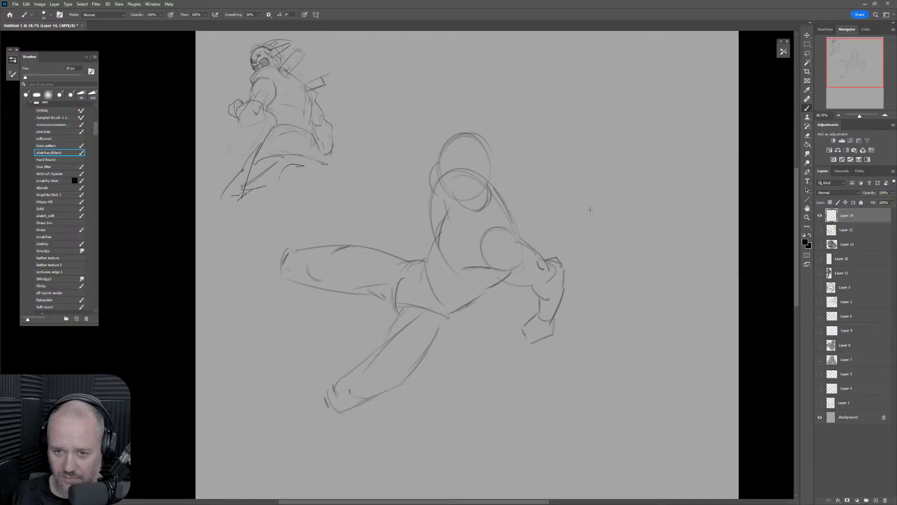
mouse_move(481, 290)
mouse_down()
mouse_move(500, 271)
mouse_move(540, 282)
mouse_up()
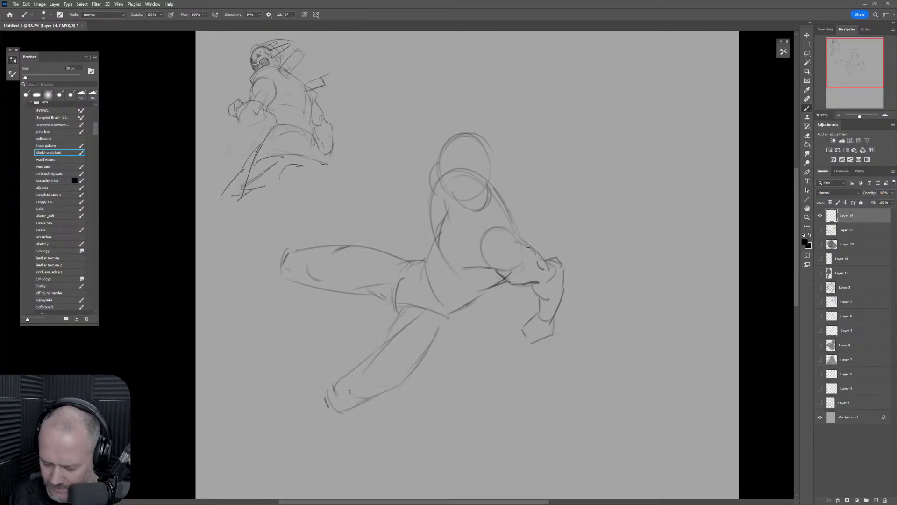
mouse_move(517, 235)
mouse_down()
mouse_move(542, 260)
mouse_move(522, 265)
mouse_move(522, 256)
mouse_up()
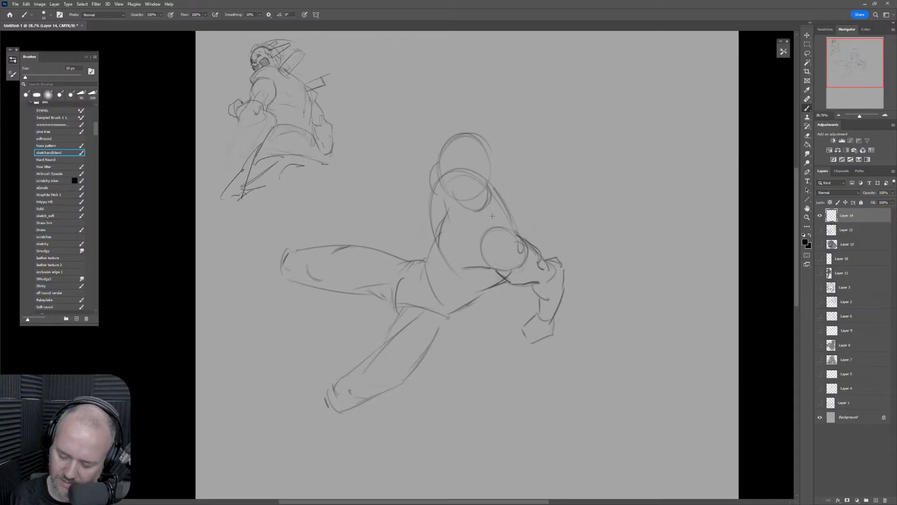
mouse_move(489, 187)
mouse_down()
mouse_move(521, 236)
mouse_move(500, 194)
mouse_up()
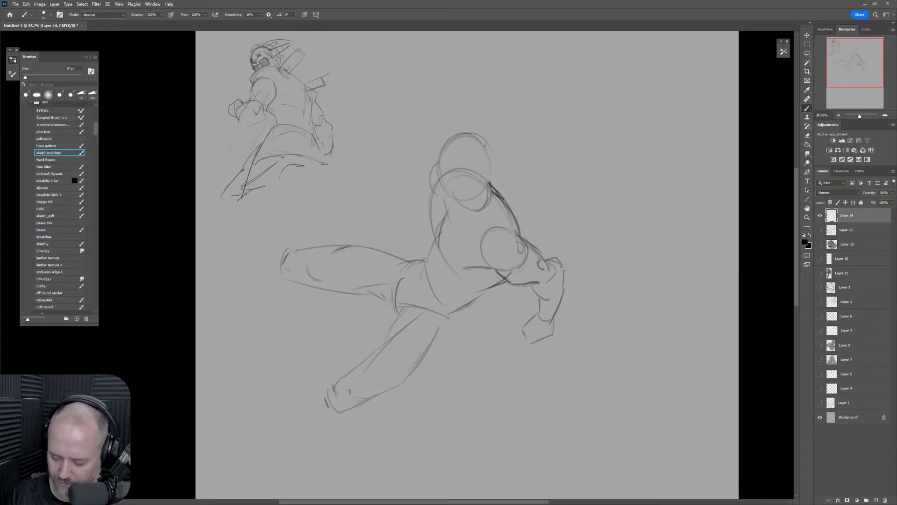
Define the second figure's elongated head with jaw and vertical face centre line, and darken the far shoulder and torso edge.
drag(485, 145, 488, 199)
mouse_move(445, 178)
mouse_down()
mouse_move(463, 214)
mouse_move(469, 209)
mouse_up()
drag(489, 164, 481, 209)
drag(465, 139, 482, 213)
mouse_move(456, 151)
mouse_down()
mouse_move(461, 209)
mouse_move(471, 186)
mouse_up()
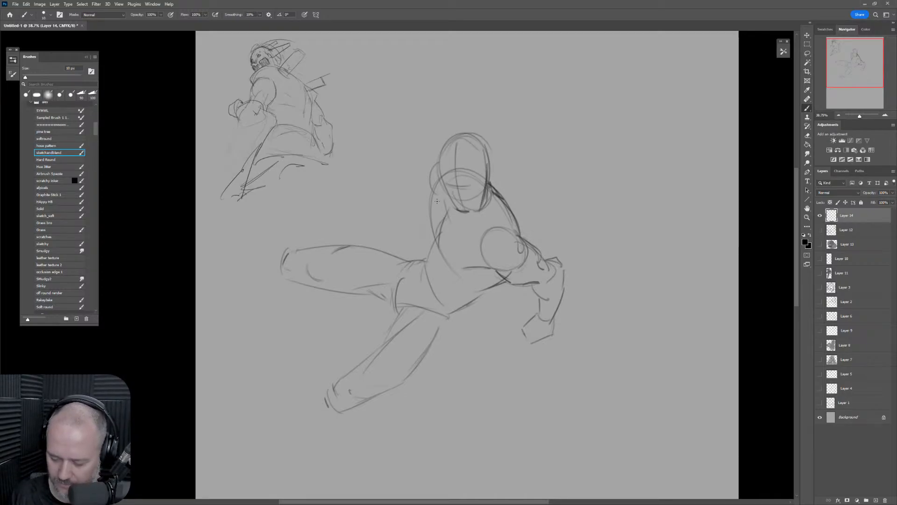
mouse_move(437, 162)
mouse_down()
mouse_move(430, 189)
mouse_move(440, 244)
mouse_up()
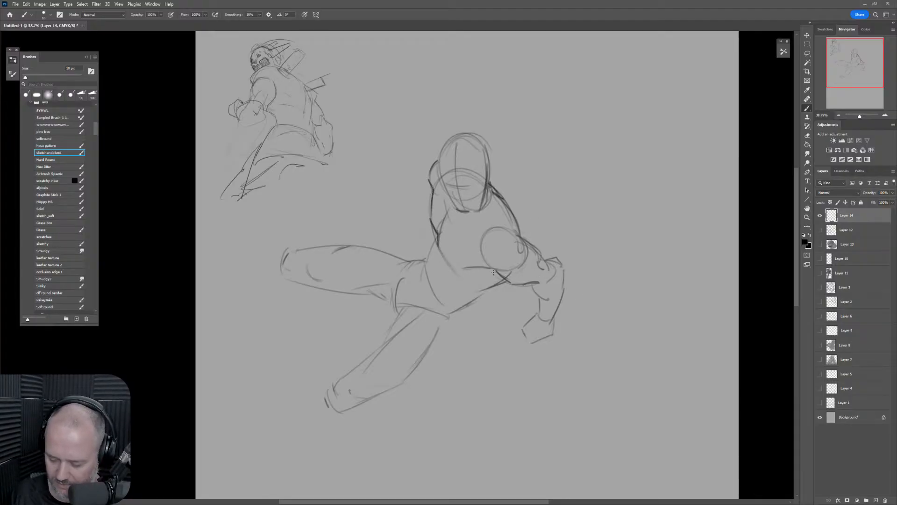
Darken the upper arm's underside and the torso's lower contour, and add a chest line, navel and hip fold.
mouse_move(491, 270)
mouse_down()
mouse_move(514, 282)
mouse_move(542, 275)
mouse_up()
mouse_move(529, 280)
mouse_down()
mouse_move(545, 285)
mouse_move(479, 267)
mouse_up()
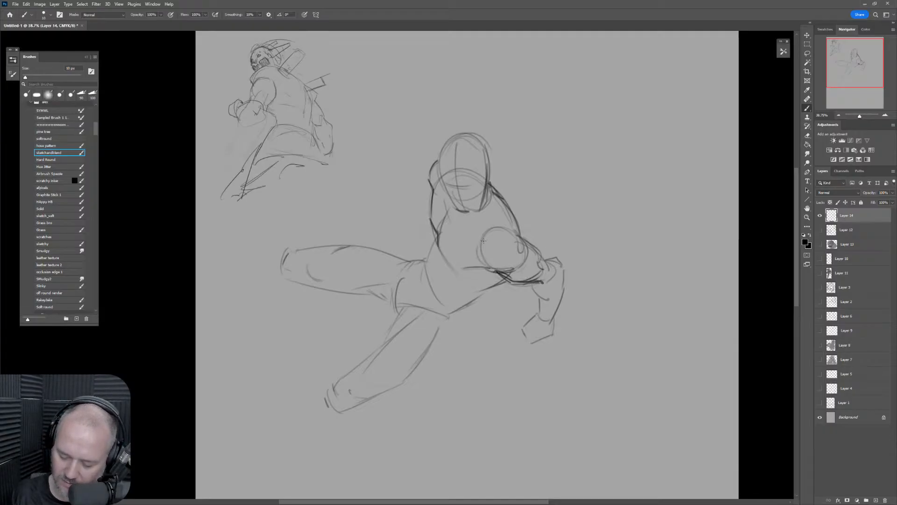
mouse_move(468, 226)
mouse_down()
mouse_move(483, 238)
mouse_move(503, 225)
mouse_up()
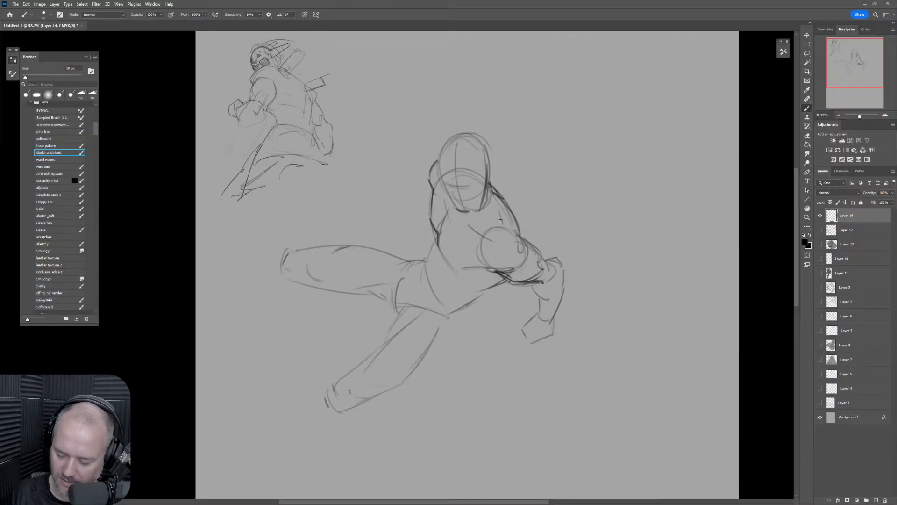
drag(503, 280, 446, 312)
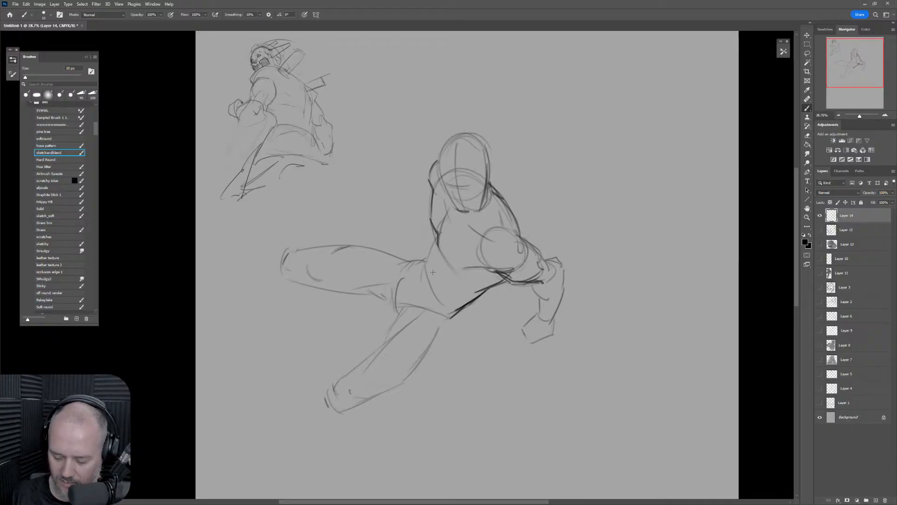
mouse_move(433, 272)
mouse_down()
mouse_move(429, 253)
mouse_move(403, 287)
mouse_up()
drag(425, 248, 410, 260)
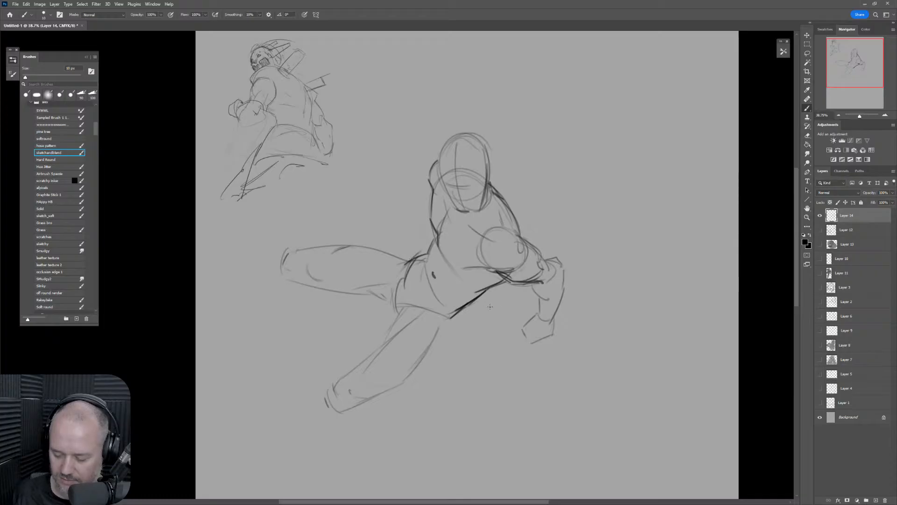
Darken the contours of both thighs, reshaping the horizontal thigh's underside and rounding off the diagonal leg's knee.
drag(448, 317, 405, 380)
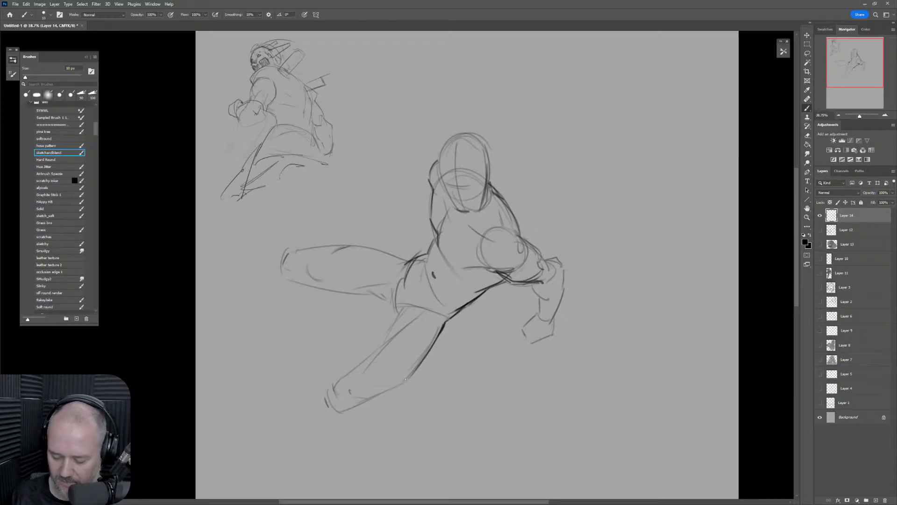
mouse_move(287, 252)
mouse_down()
mouse_move(286, 276)
mouse_move(320, 246)
mouse_move(378, 241)
mouse_up()
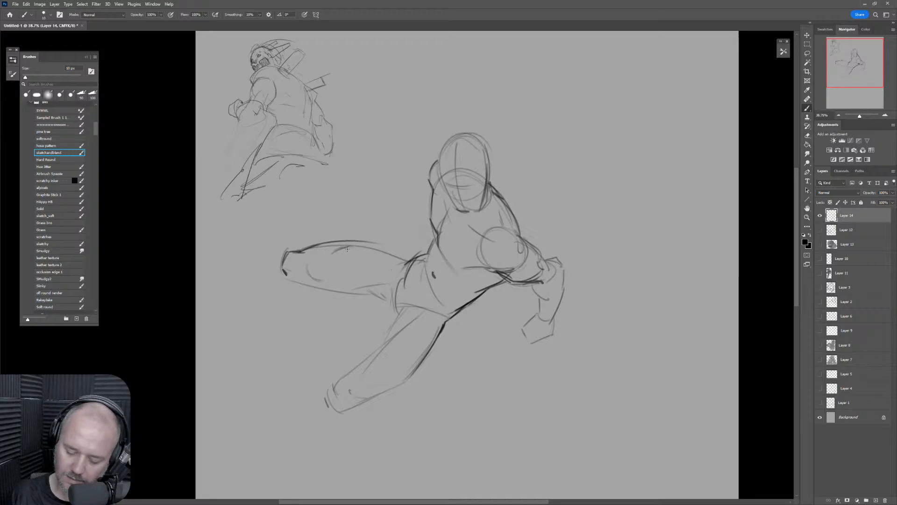
key(ctrl+z)
mouse_move(320, 245)
mouse_down()
mouse_move(360, 242)
mouse_move(408, 261)
mouse_up()
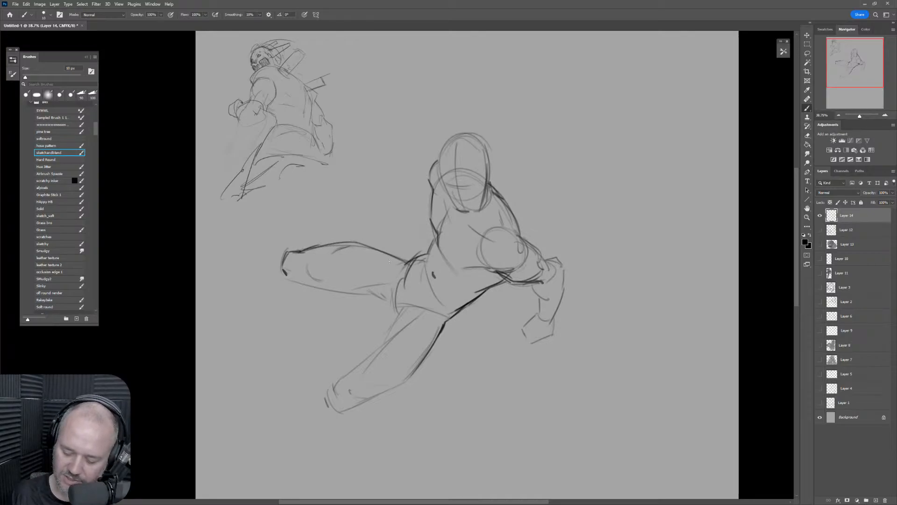
mouse_move(284, 272)
mouse_down()
mouse_move(312, 296)
mouse_move(363, 294)
mouse_up()
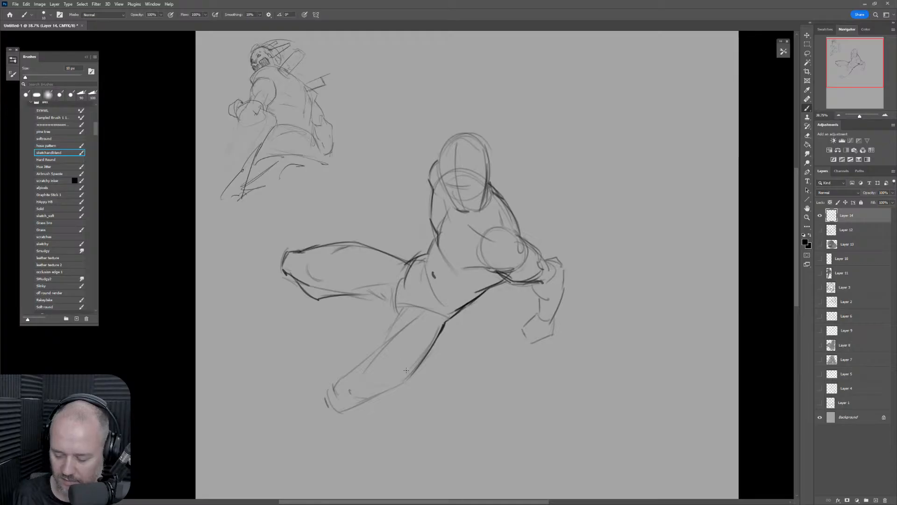
mouse_move(369, 371)
mouse_down()
mouse_move(378, 415)
mouse_move(408, 385)
mouse_up()
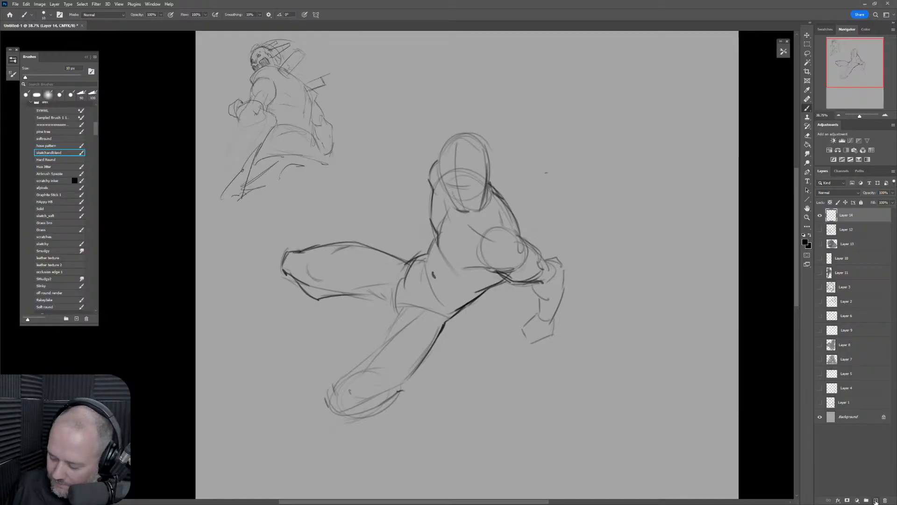
On a new layer, sketch shoulder circles and try an alternative arm reaching outward to a rounded fist.
key(ctrl+shift+alt+n)
mouse_move(491, 226)
mouse_down()
mouse_move(484, 252)
mouse_move(525, 246)
mouse_move(519, 232)
mouse_move(486, 250)
mouse_move(485, 222)
mouse_move(473, 225)
mouse_move(477, 217)
mouse_move(524, 226)
mouse_move(513, 261)
mouse_move(539, 223)
mouse_up()
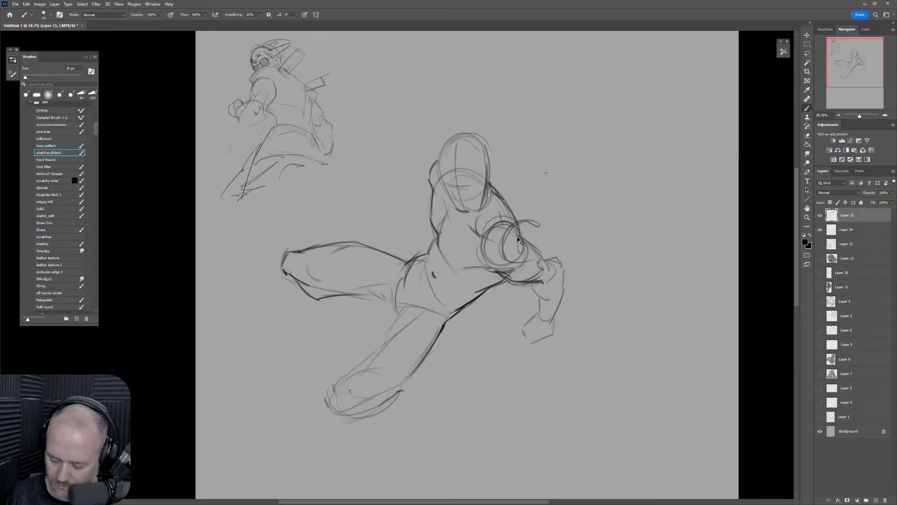
key(ctrl+z)
mouse_move(518, 231)
mouse_down()
mouse_move(520, 260)
mouse_move(504, 259)
mouse_move(533, 231)
mouse_move(537, 257)
mouse_move(548, 227)
mouse_move(565, 223)
mouse_move(600, 237)
mouse_move(545, 262)
mouse_move(523, 267)
mouse_up()
drag(486, 233, 536, 229)
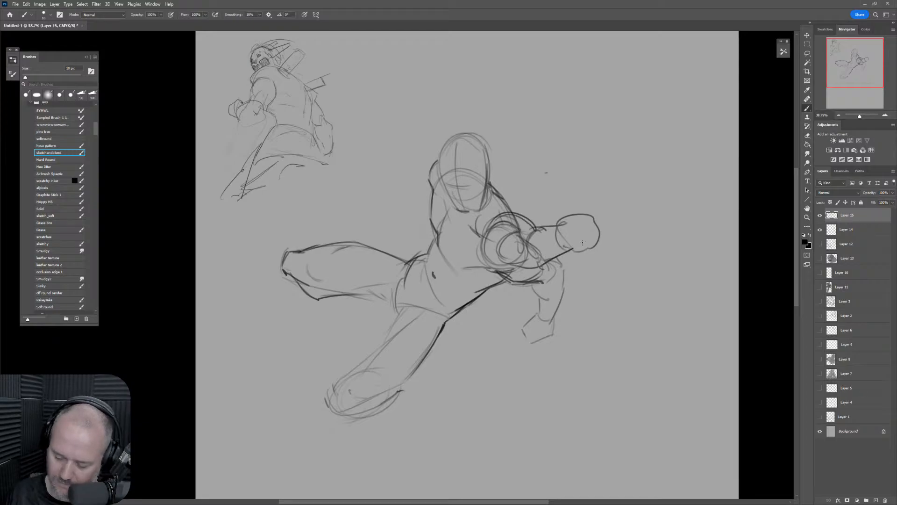
key(ctrl+z)
Merge the alternative-arm layer into the figure layer and try a broad stroke over the arm with a much larger brush.
key(ctrl+e)
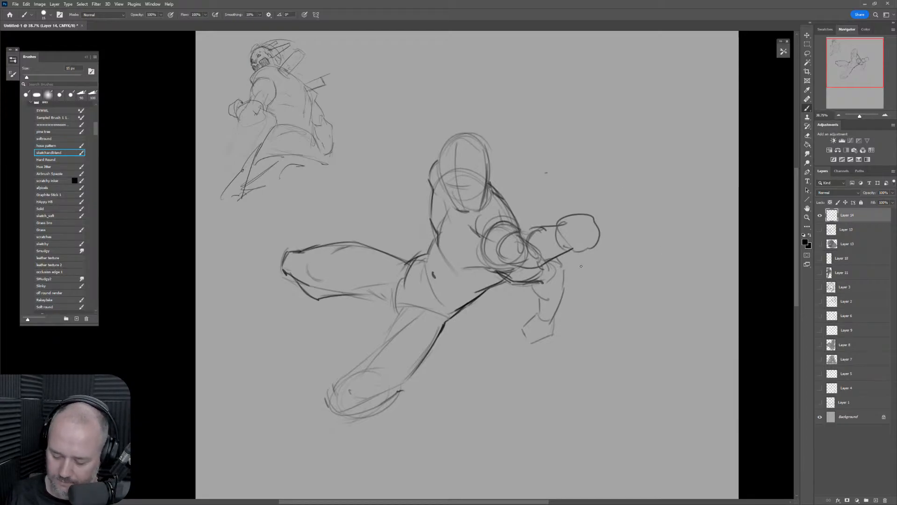
key(bracketright)
key(bracketright)
key(bracketright)
key(bracketright)
key(bracketright)
key(bracketright)
key(bracketright)
key(bracketright)
key(bracketright)
key(bracketright)
key(bracketright)
key(bracketright)
key(bracketright)
key(bracketright)
key(bracketright)
key(bracketright)
key(bracketright)
key(bracketright)
key(bracketright)
key(bracketright)
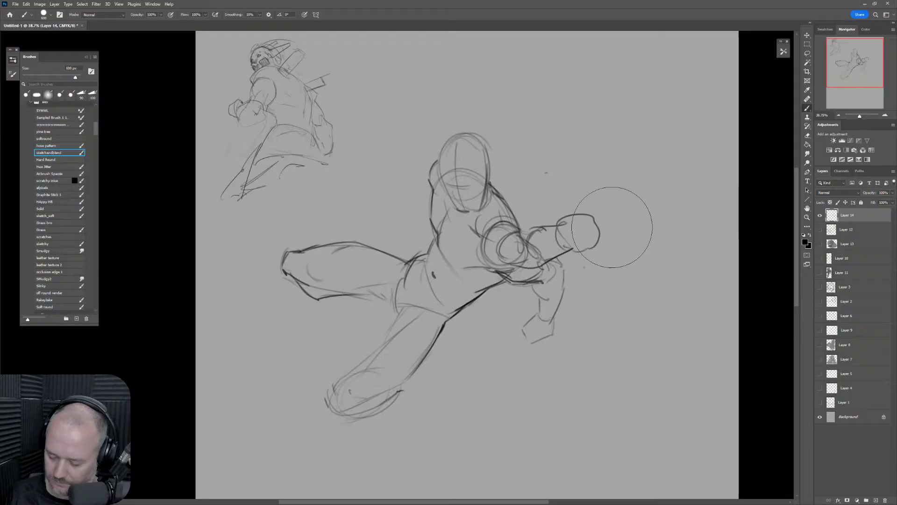
drag(609, 227, 529, 276)
key(ctrl+z)
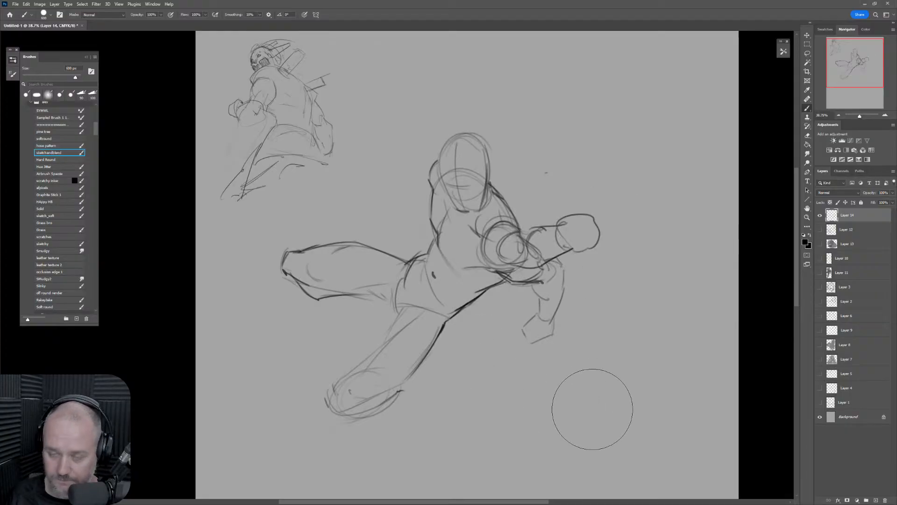
Undo the layer merge and the outstretched arm strokes back to the shoulder circle.
key(ctrl+shift+alt+n)
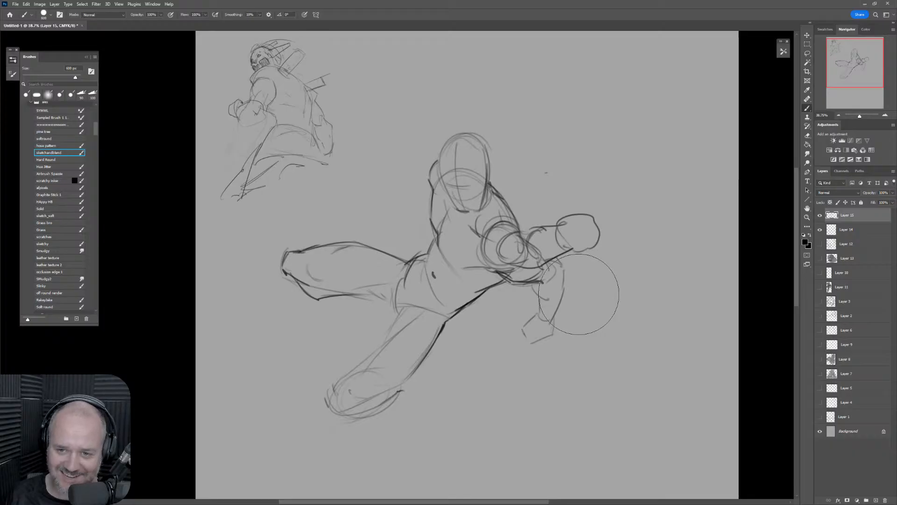
key(ctrl+z)
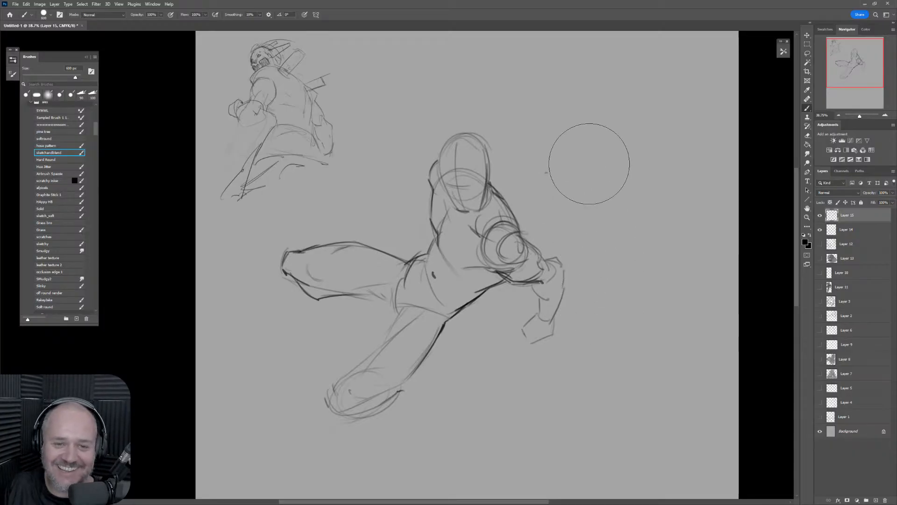
key(ctrl+z)
key(ctrl+z)
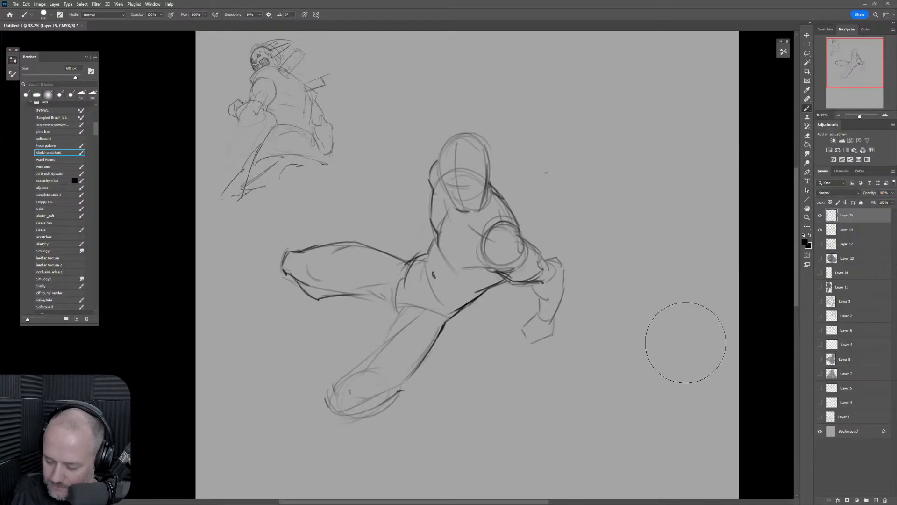
drag(533, 349, 564, 242)
key(ctrl+z)
Hide Layer 15 with the leftover shoulder circle and make the figure sketch on Layer 14 active.
key(e)
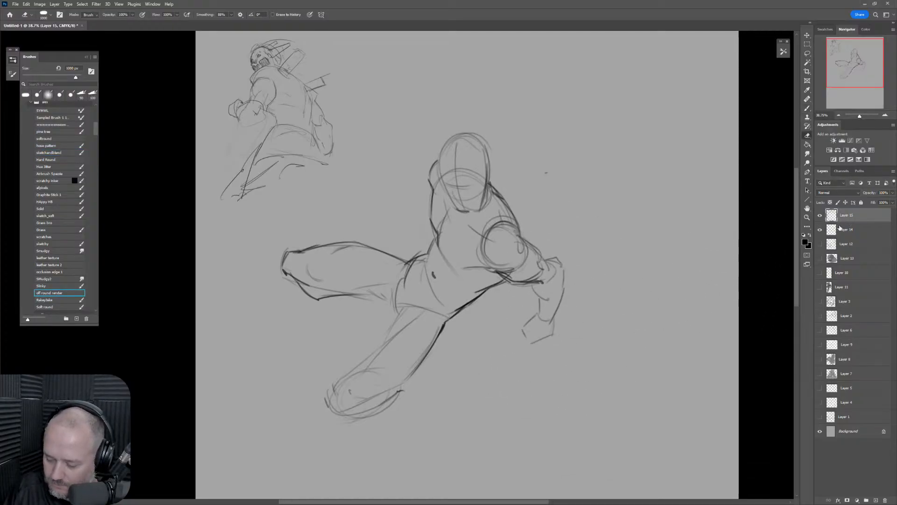
key(ctrl+t)
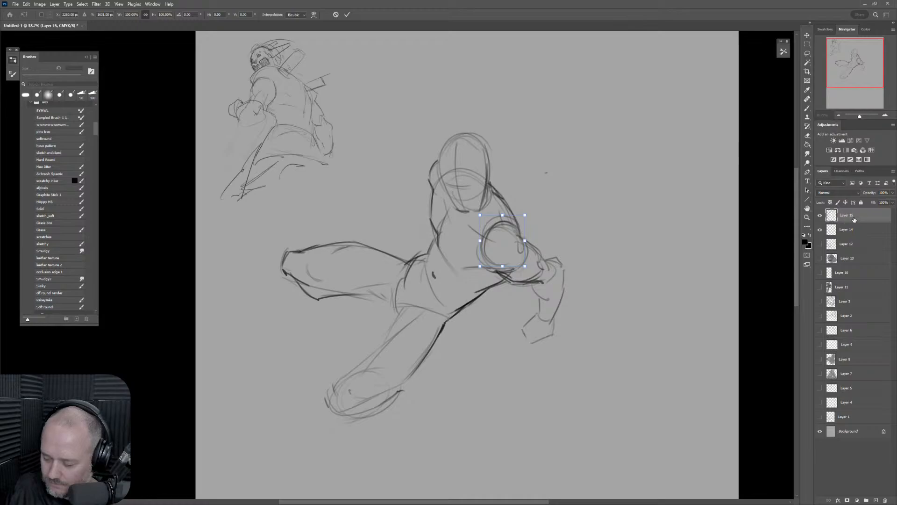
click(819, 215)
click(846, 230)
key(ctrl+t)
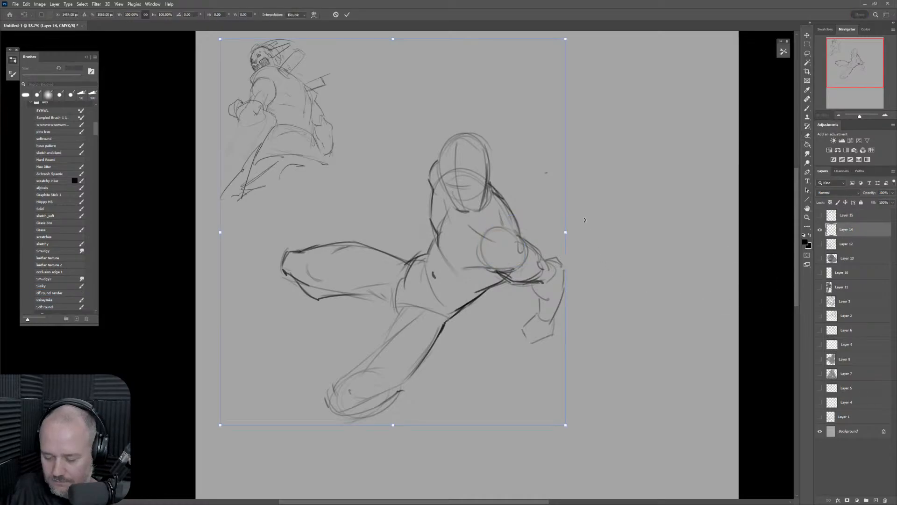
key(Return)
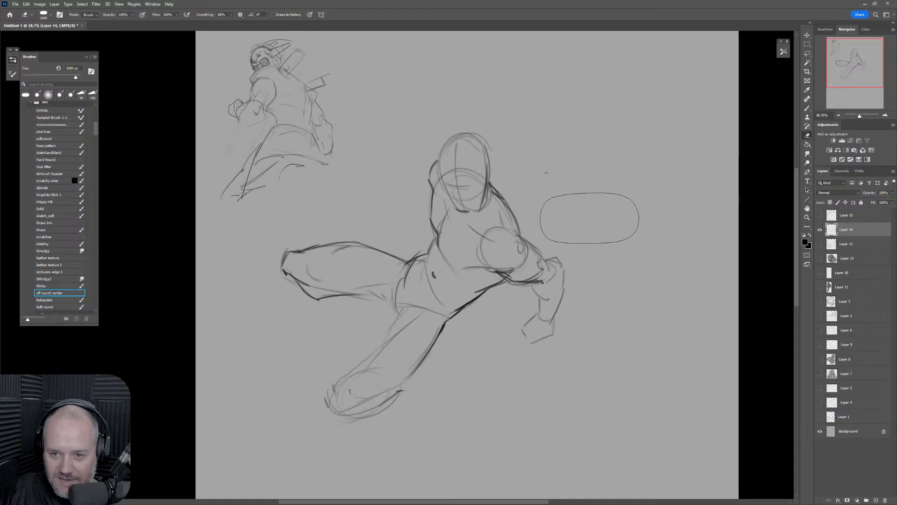
key(l)
mouse_move(583, 252)
mouse_down()
mouse_move(254, 277)
mouse_move(465, 427)
mouse_move(590, 261)
mouse_up()
key(ctrl+d)
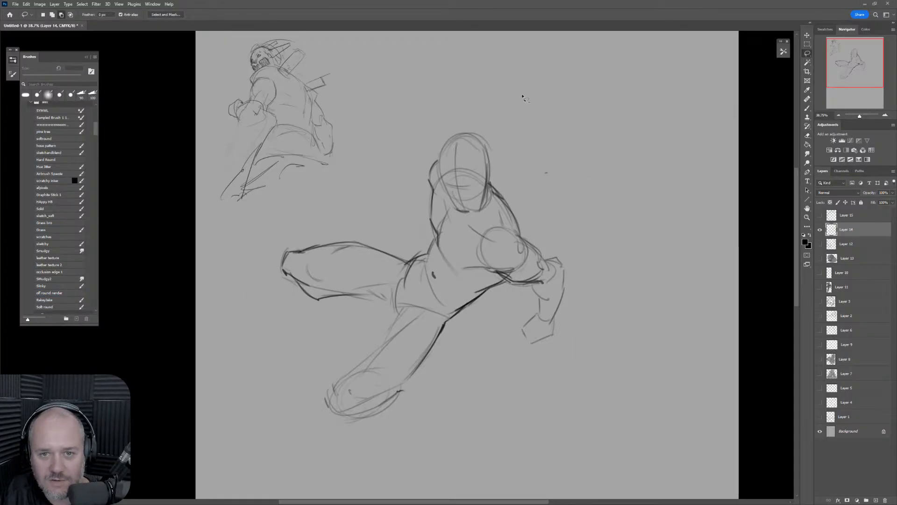
Switch to the browser to look through the ArtStation portfolio gallery, and return to Photoshop.
key(alt+Tab)
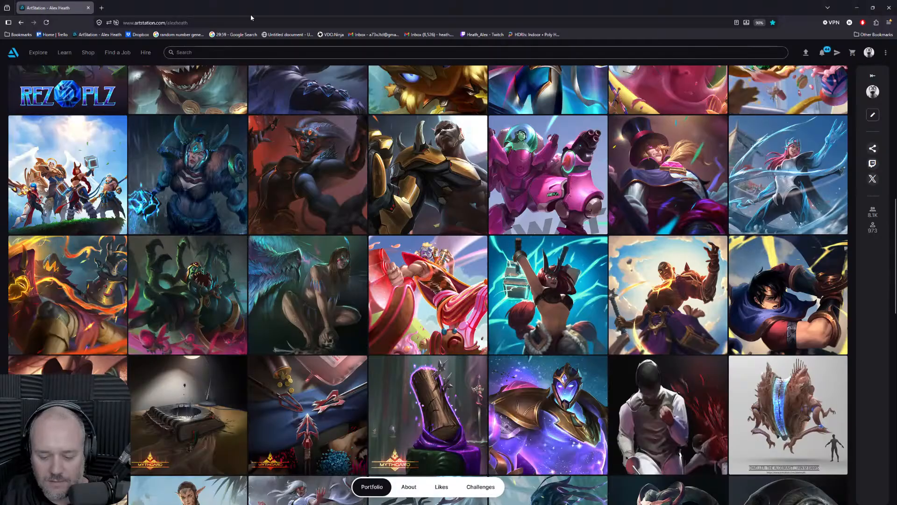
key(alt+Tab)
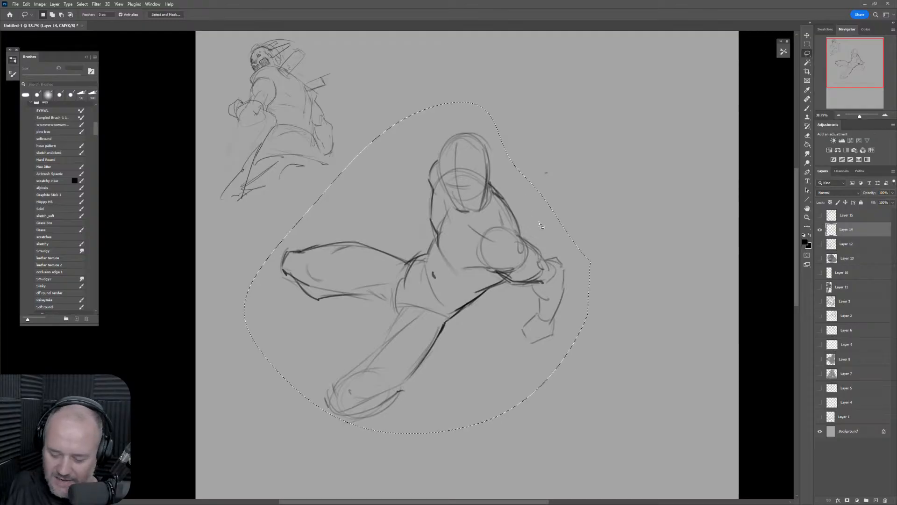
Scale the lassoed second figure to about half size, place it beside the skull-faced thumbnail, and return to the Brush tool.
key(ctrl+t)
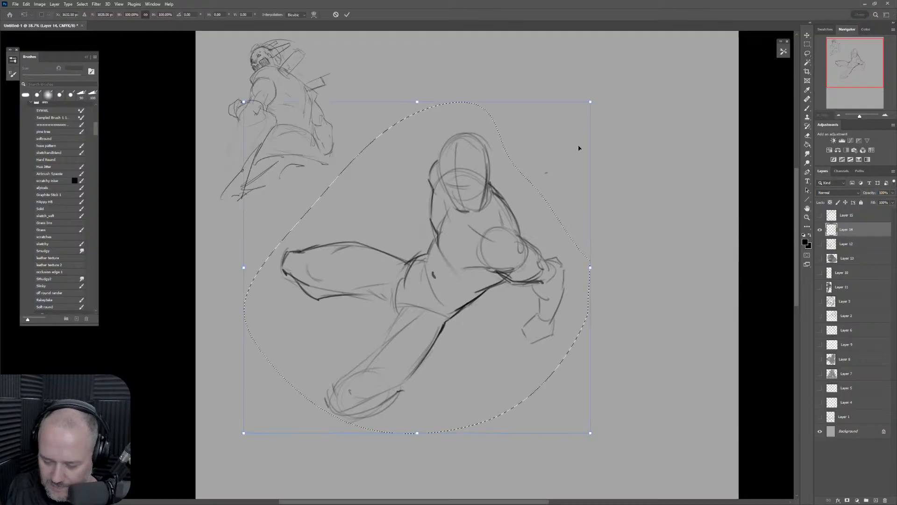
mouse_move(590, 100)
mouse_down()
mouse_move(411, 260)
mouse_move(416, 268)
mouse_up()
drag(365, 365, 429, 127)
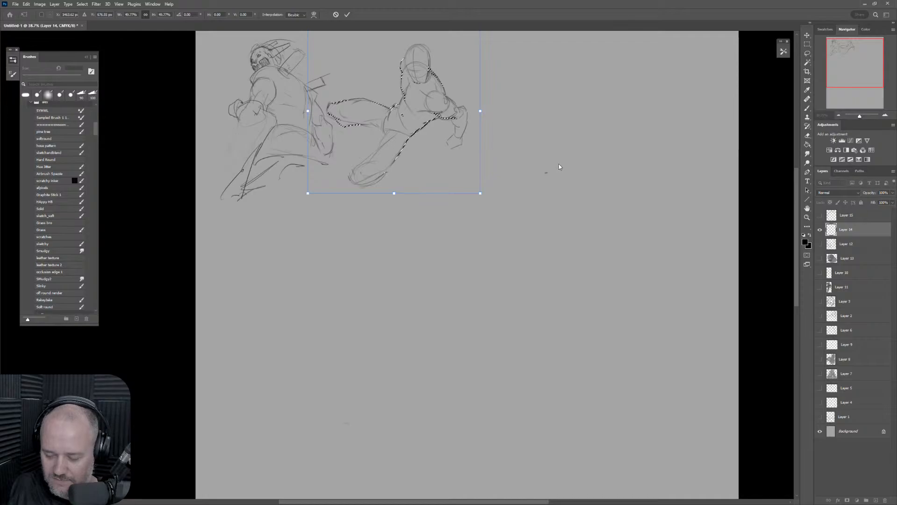
key(Return)
key(ctrl+d)
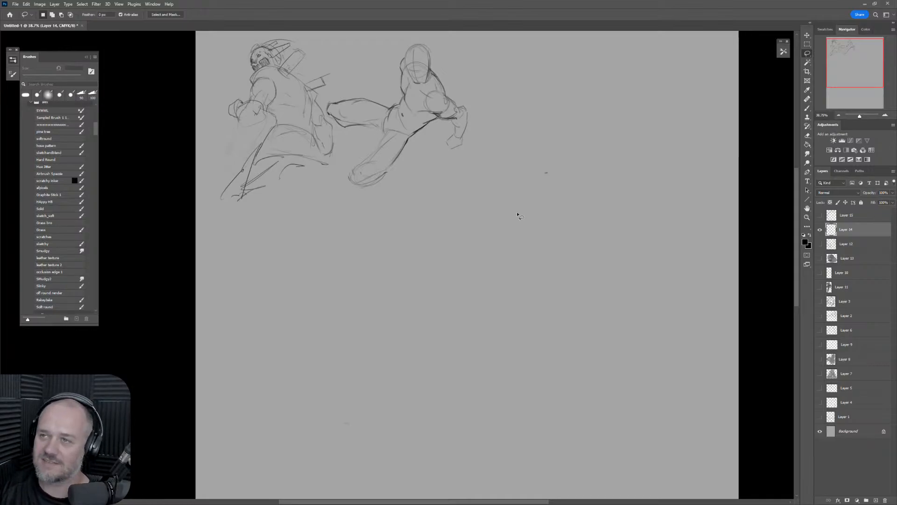
key(b)
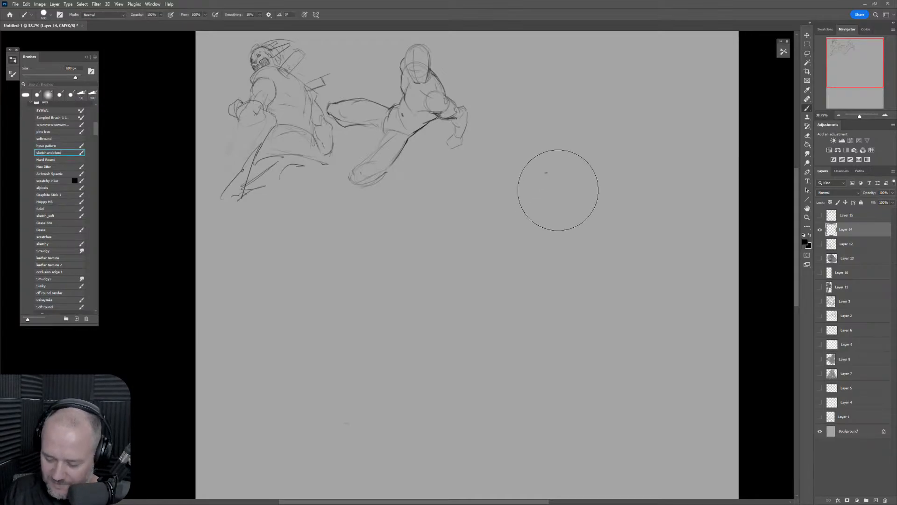
Reduce the sketching brush to about 8 px, undoing the oversized test stroke made along the way.
key(bracketleft)
key(bracketleft)
key(bracketleft)
key(bracketleft)
key(bracketleft)
key(bracketleft)
key(bracketleft)
key(bracketleft)
key(bracketleft)
key(bracketleft)
key(bracketleft)
key(bracketleft)
key(bracketleft)
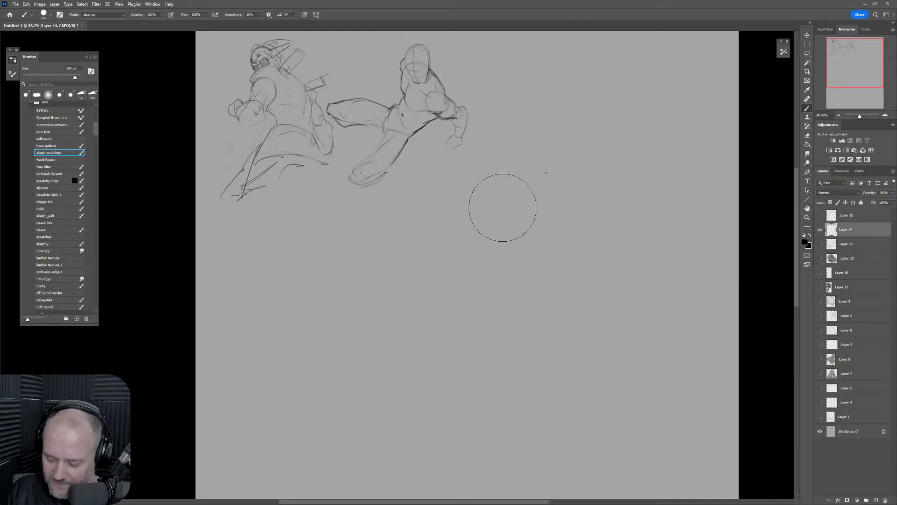
drag(481, 217, 516, 255)
key(ctrl+z)
key(bracketleft)
key(bracketleft)
key(bracketleft)
key(bracketleft)
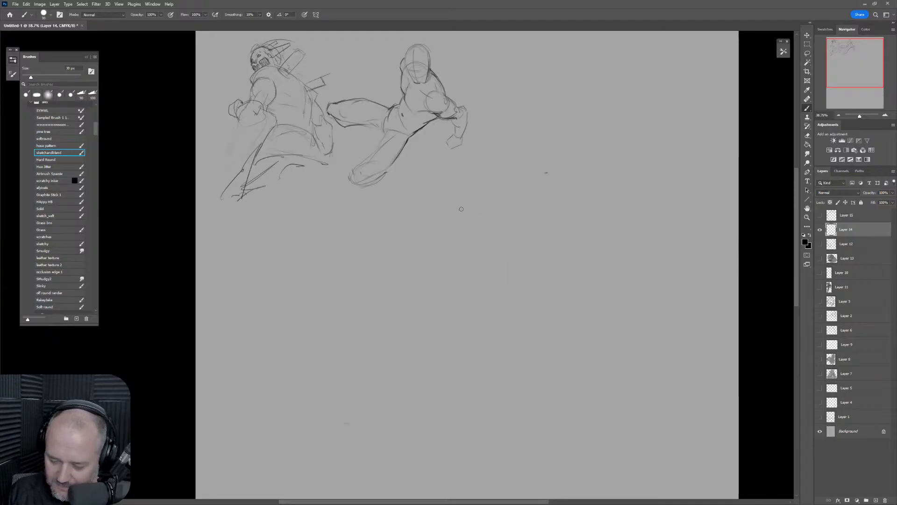
key(bracketleft)
key(bracketleft)
key(bracketleft)
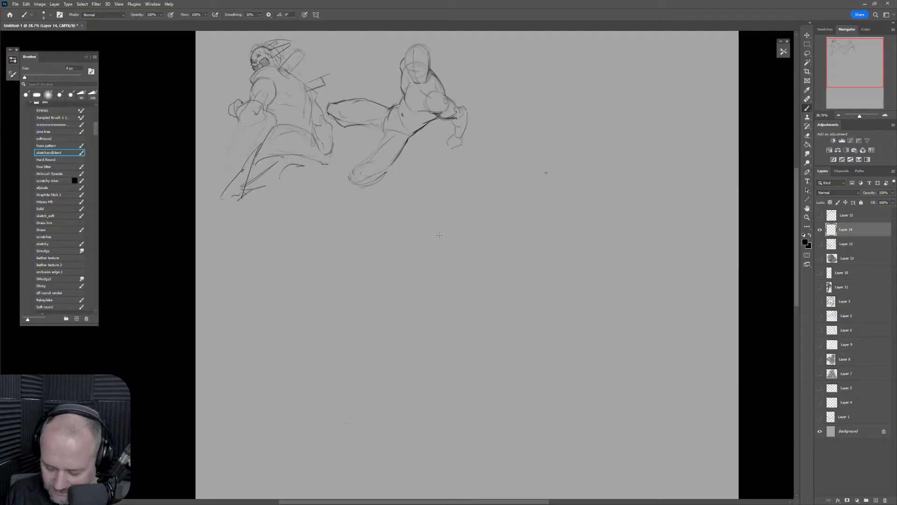
Sketch a third figure below the second one, starting with its lowered head, broad hunched shoulders and torso outline.
mouse_move(439, 215)
mouse_down()
mouse_move(465, 207)
mouse_move(478, 240)
mouse_up()
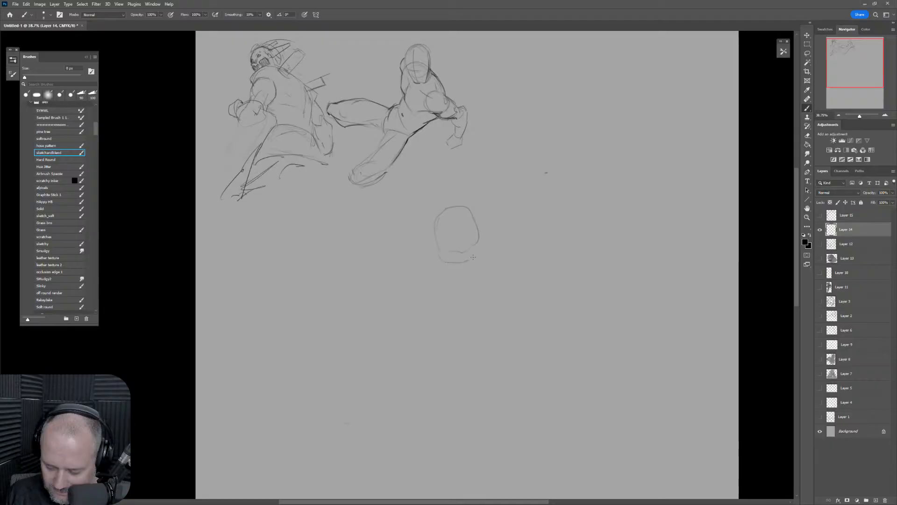
mouse_move(408, 243)
mouse_down()
mouse_move(442, 202)
mouse_move(498, 210)
mouse_move(532, 257)
mouse_move(543, 244)
mouse_move(568, 278)
mouse_up()
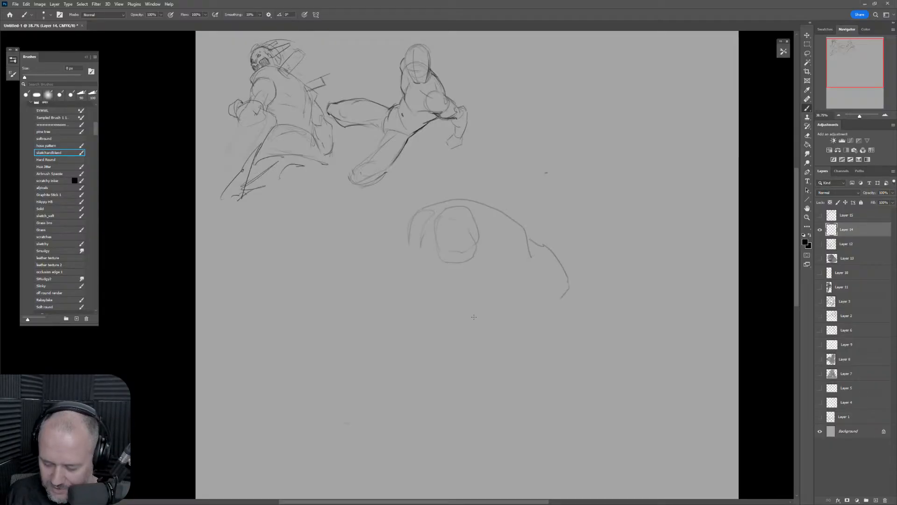
drag(413, 206, 405, 265)
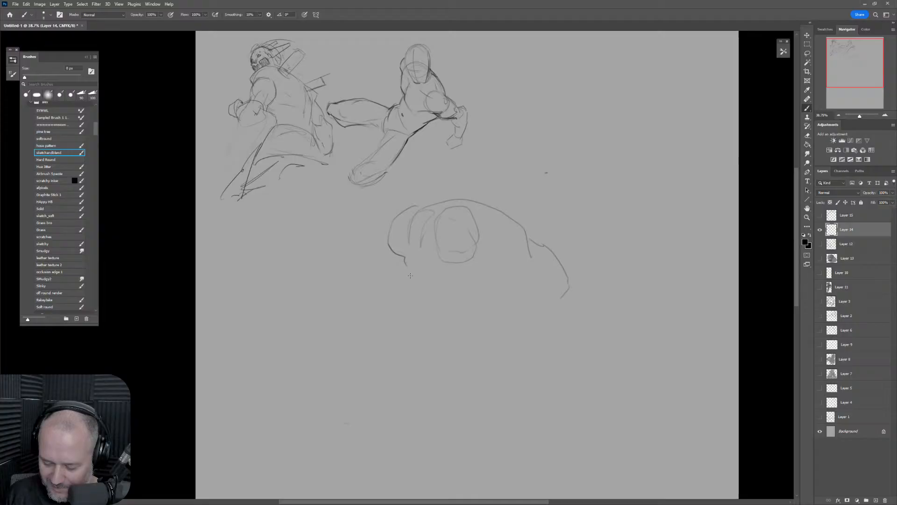
drag(443, 303, 517, 319)
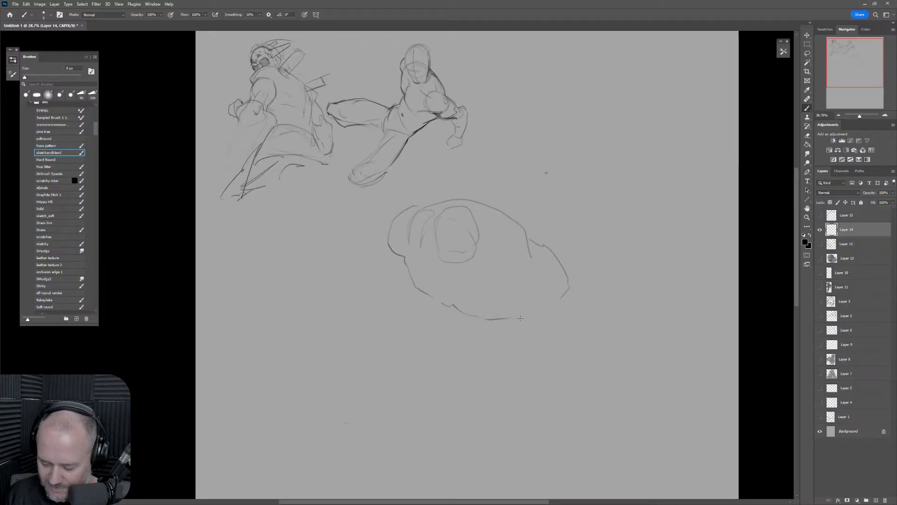
Sketch both bulky arms of the hunched figure, spread away from the torso and ending in blocky fists.
mouse_move(539, 239)
mouse_down()
mouse_move(571, 239)
mouse_move(586, 278)
mouse_move(579, 296)
mouse_up()
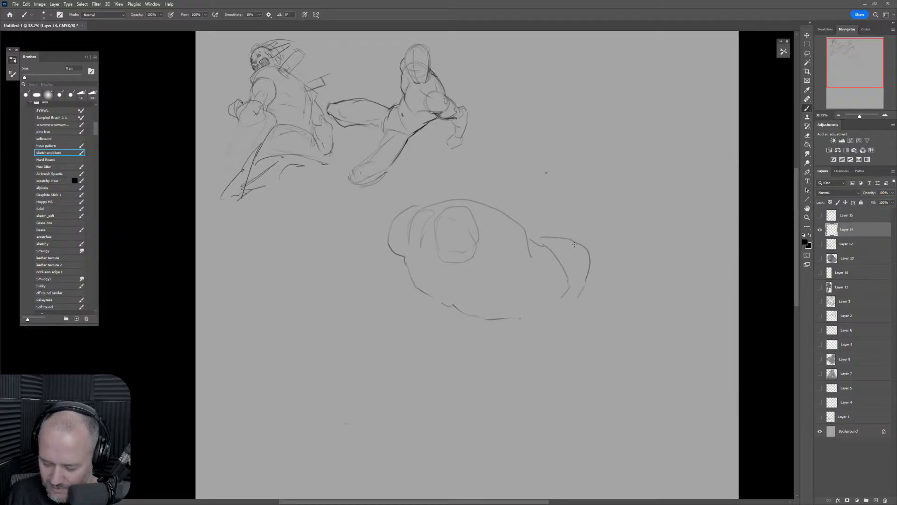
mouse_move(587, 247)
mouse_down()
mouse_move(615, 278)
mouse_move(600, 322)
mouse_move(621, 297)
mouse_move(625, 305)
mouse_move(593, 340)
mouse_move(612, 347)
mouse_move(635, 302)
mouse_up()
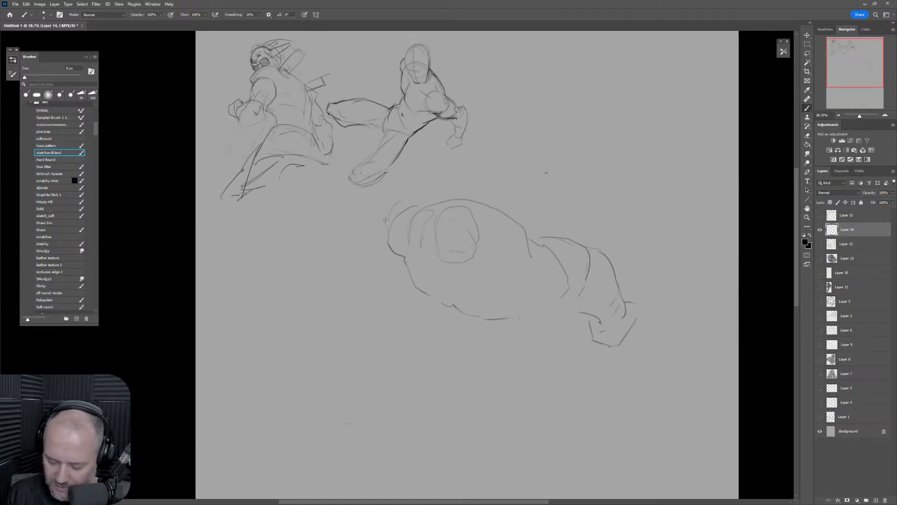
drag(385, 220, 409, 199)
drag(384, 221, 390, 252)
mouse_move(380, 219)
mouse_down()
mouse_move(352, 264)
mouse_move(363, 283)
mouse_move(396, 257)
mouse_up()
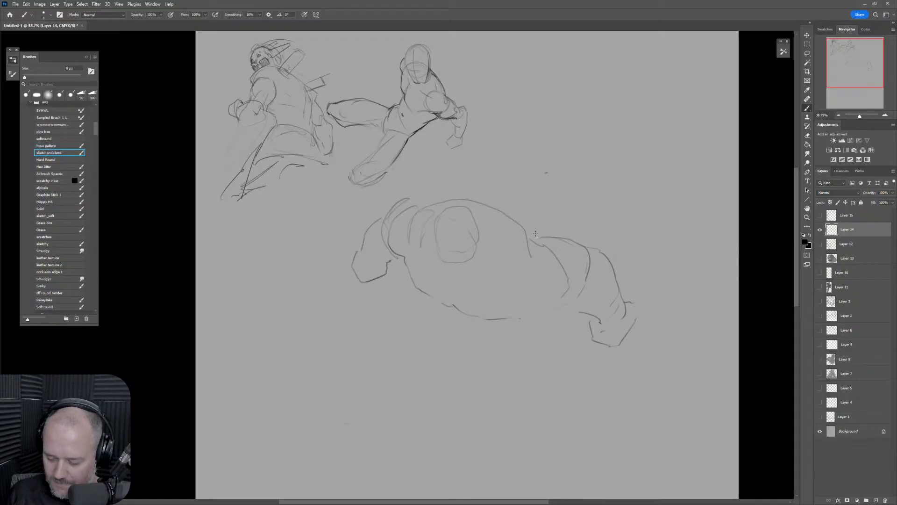
Add contour strokes along the hunched figure's lower chest and waist, undo the stray one, and start the thigh line.
drag(541, 307, 518, 308)
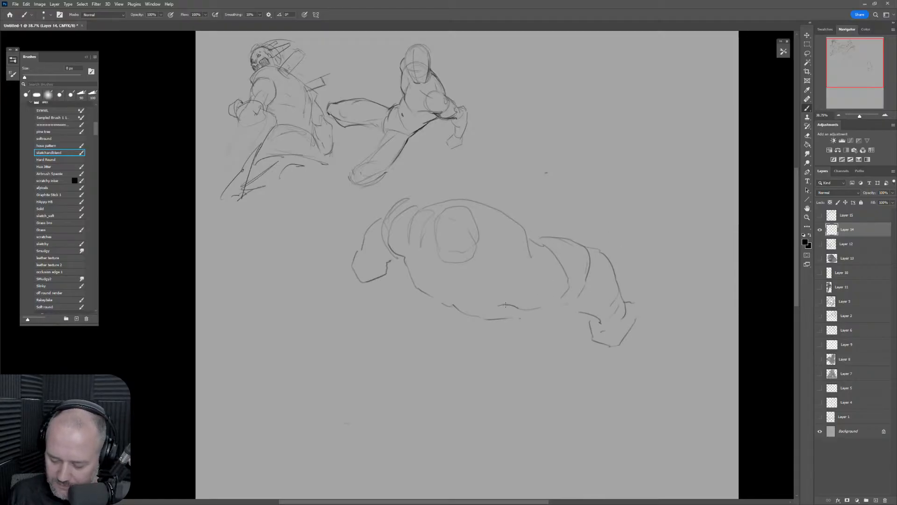
drag(408, 278, 450, 319)
mouse_move(571, 286)
mouse_down()
mouse_move(529, 324)
mouse_move(549, 307)
mouse_up()
key(ctrl+z)
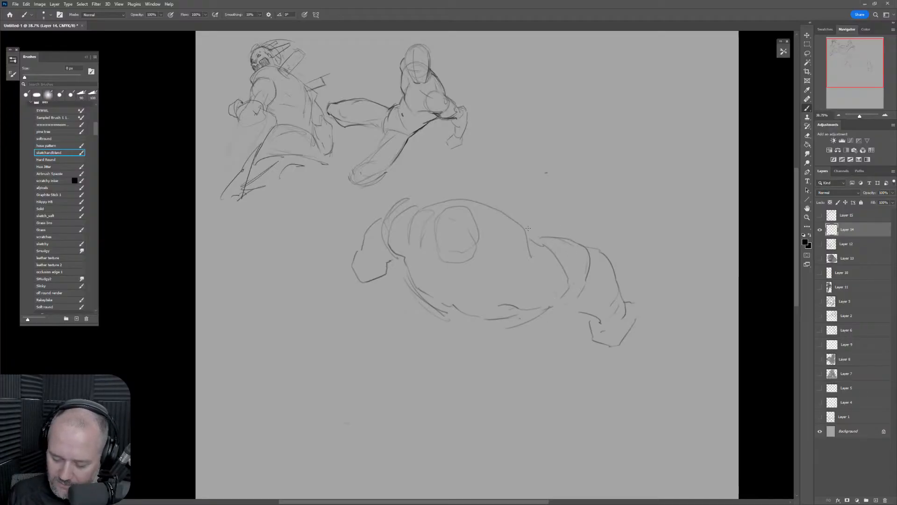
mouse_move(424, 309)
mouse_down()
mouse_move(483, 328)
mouse_move(449, 319)
mouse_move(472, 330)
mouse_move(430, 322)
mouse_move(410, 337)
mouse_up()
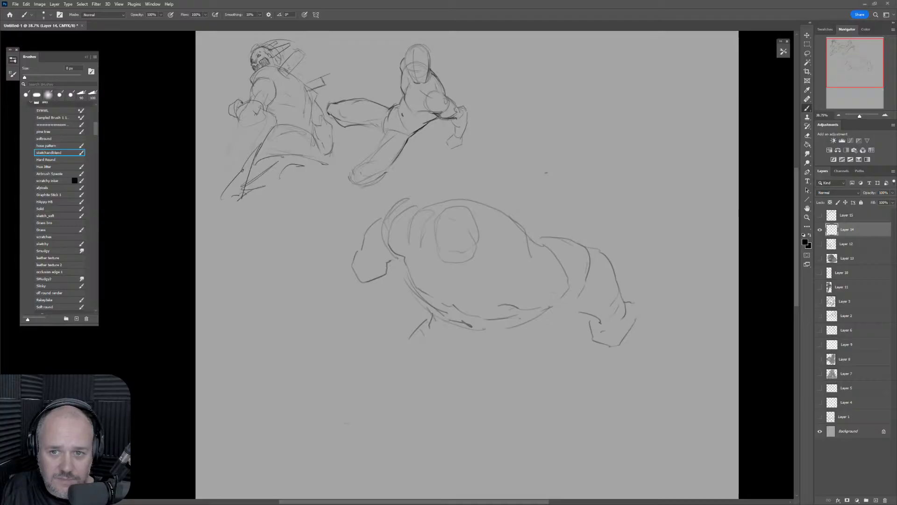
Switch to the browser to examine poses in the Silk comic cover image results, enlarging the Jay Anacleto variant, and return to Photoshop.
key(alt+Tab)
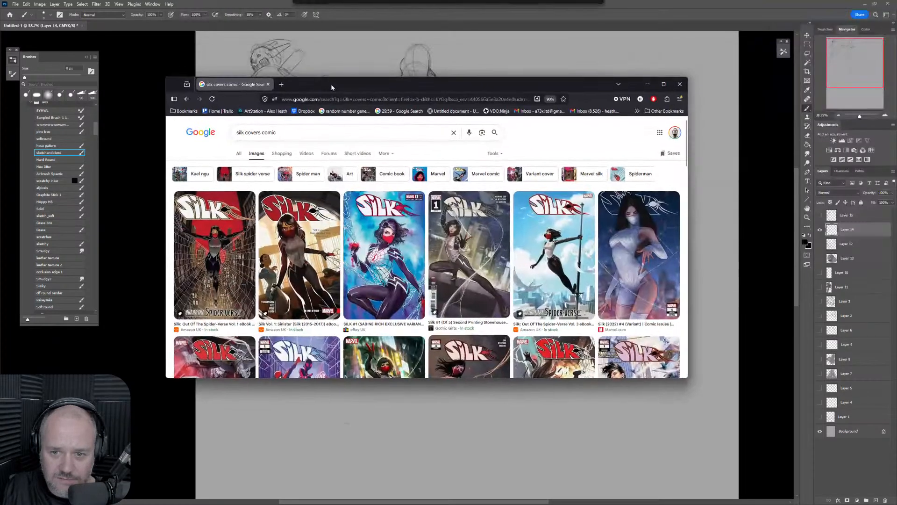
drag(331, 83, 330, 104)
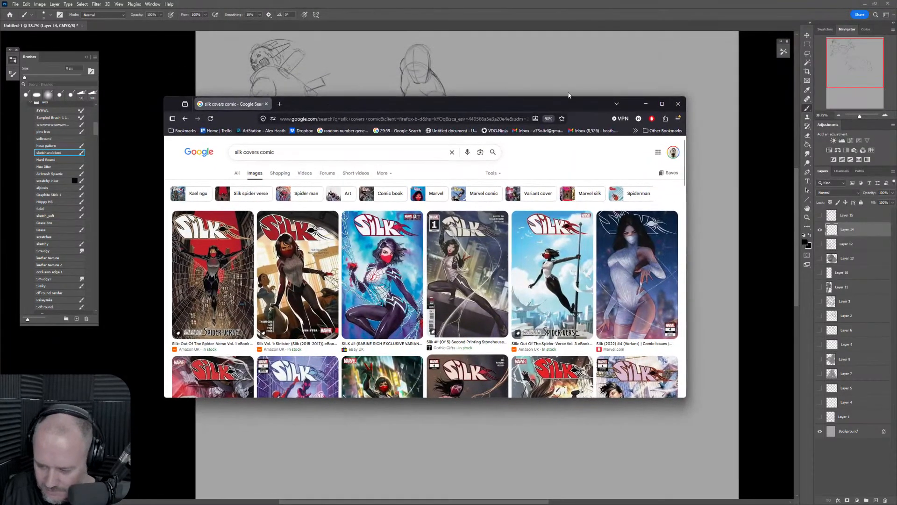
click(664, 106)
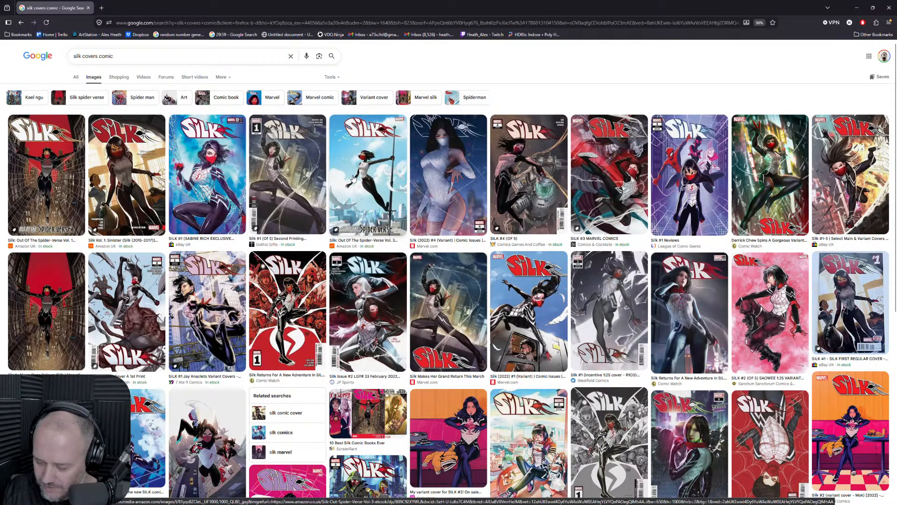
scroll(353, 178, down, 2)
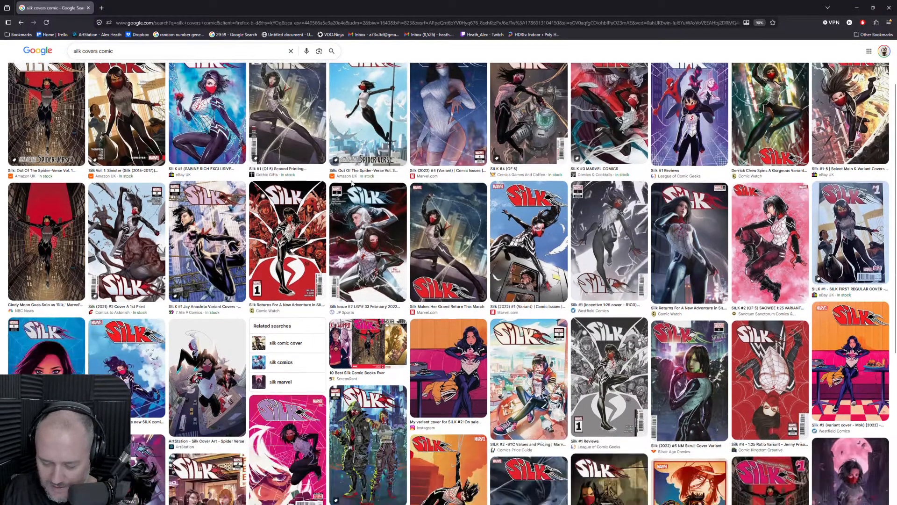
click(204, 251)
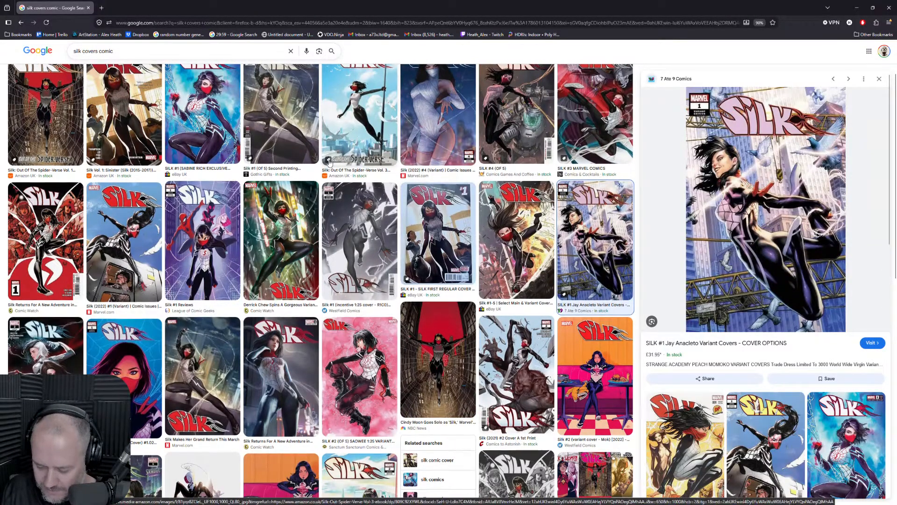
scroll(319, 162, down, 6)
scroll(319, 162, down, 1)
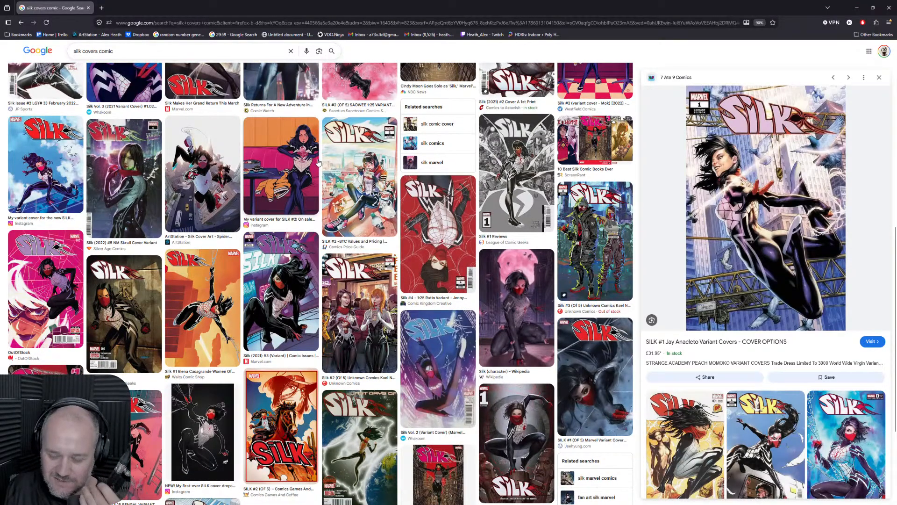
scroll(319, 163, down, 2)
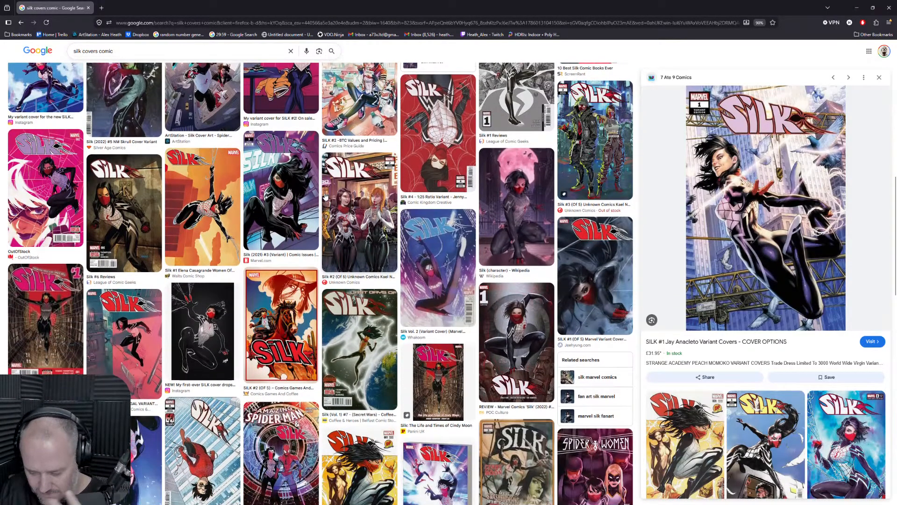
scroll(327, 193, down, 2)
scroll(327, 194, down, 4)
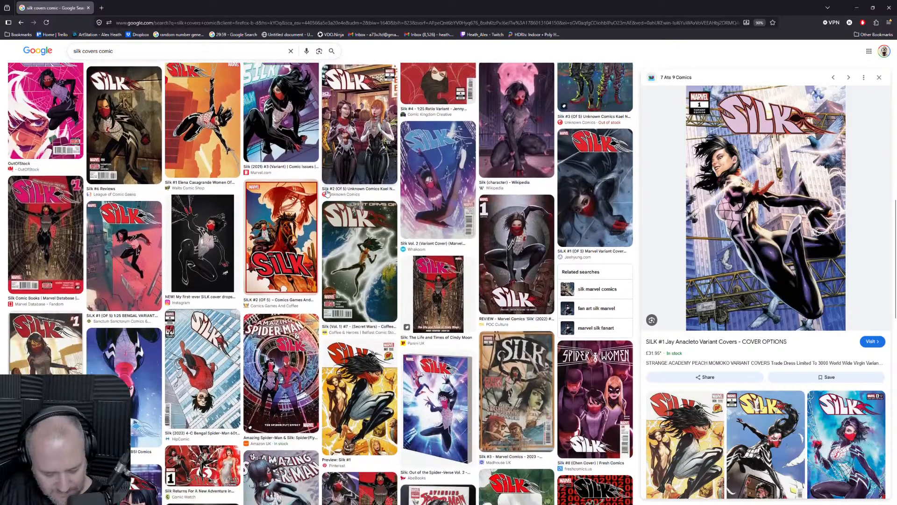
scroll(328, 192, down, 5)
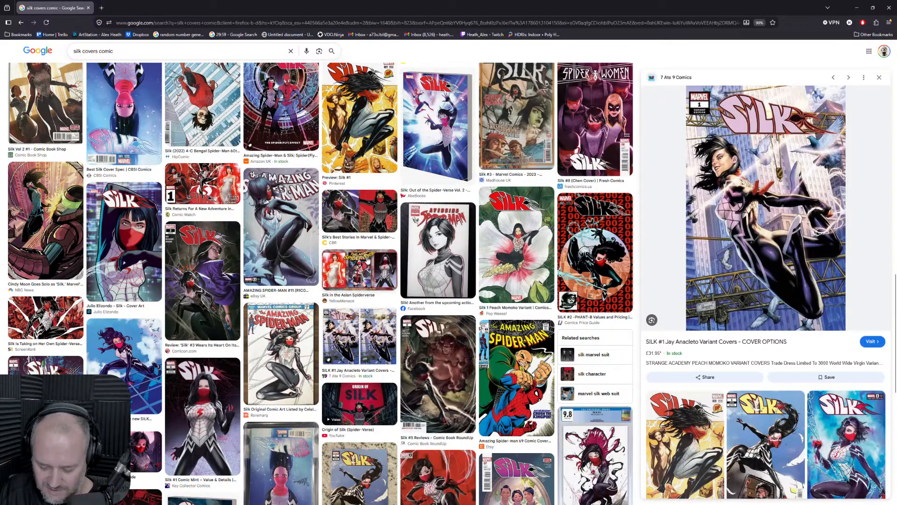
scroll(367, 259, down, 5)
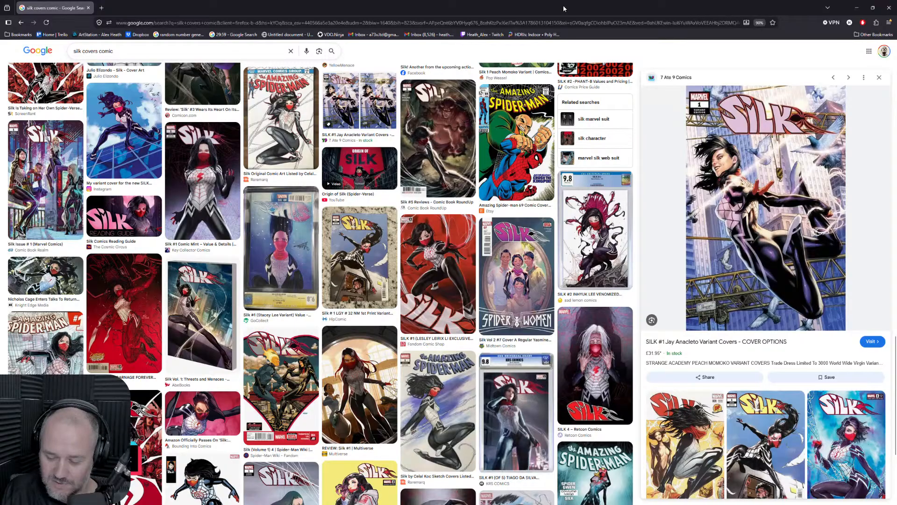
mouse_move(564, 9)
mouse_down()
mouse_move(563, 1)
mouse_move(584, 0)
mouse_up()
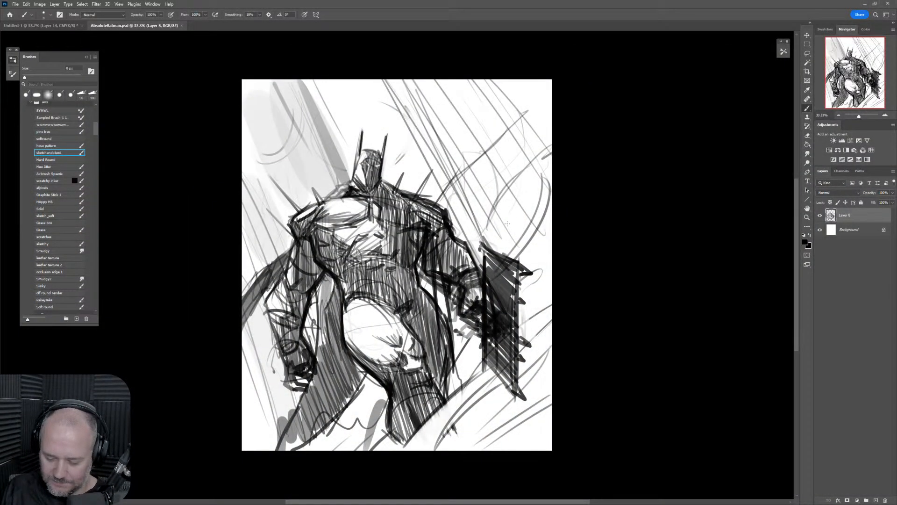
Examine the AbsoluteBatman.psd sketch up close and return to the Untitled-1 document.
scroll(507, 224, up, 1)
drag(494, 236, 504, 212)
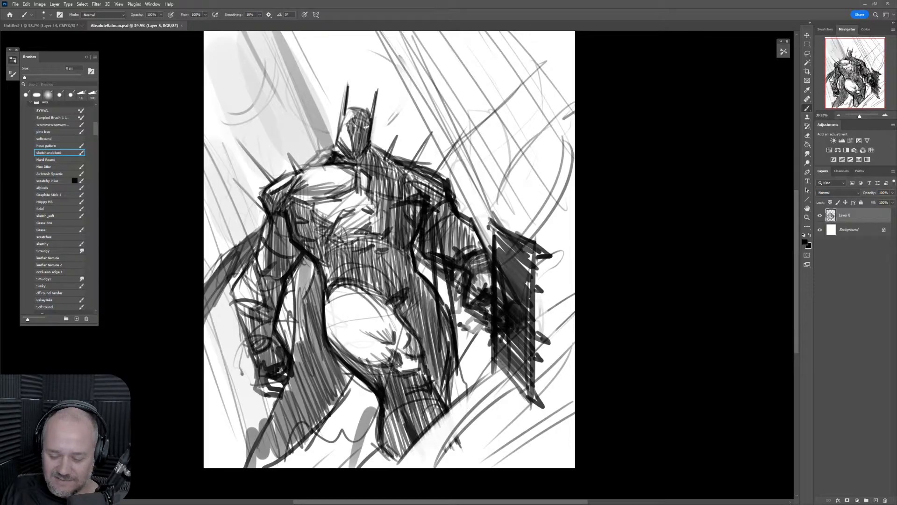
click(42, 25)
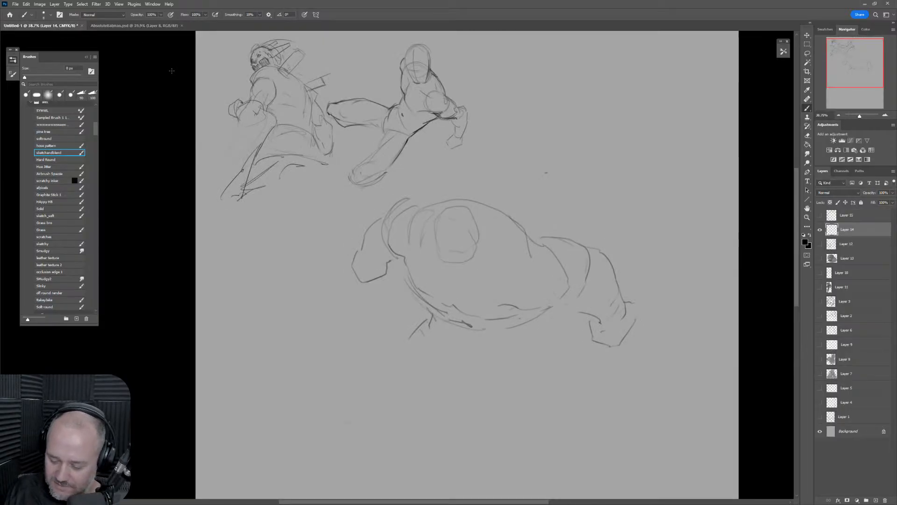
Sketch the hunched figure's pelvis, forward thigh and foreshortened rear thigh, undoing one misplaced thigh stroke.
mouse_move(439, 333)
mouse_down()
mouse_move(471, 349)
mouse_move(525, 324)
mouse_up()
drag(432, 318, 416, 372)
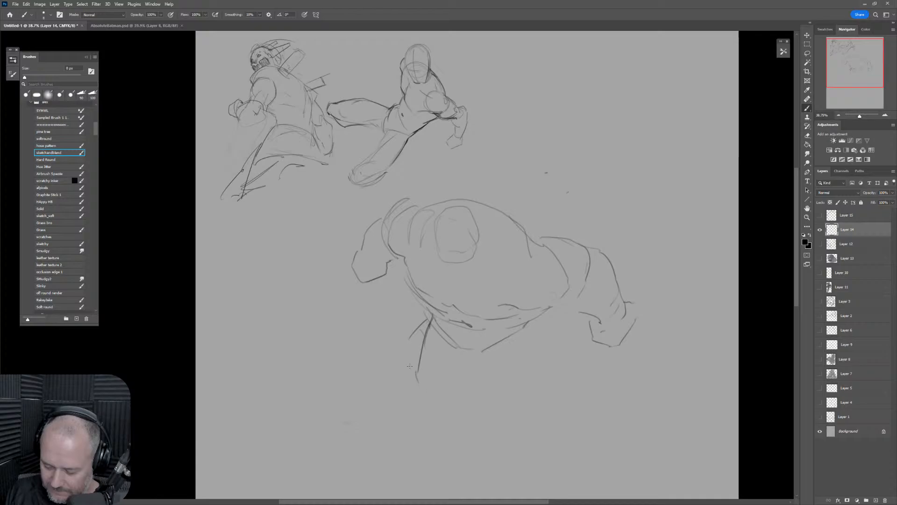
drag(431, 318, 401, 398)
key(ctrl+z)
mouse_move(430, 317)
mouse_down()
mouse_move(401, 405)
mouse_move(457, 360)
mouse_move(416, 417)
mouse_move(466, 356)
mouse_move(490, 361)
mouse_up()
mouse_move(524, 325)
mouse_down()
mouse_move(520, 365)
mouse_move(475, 361)
mouse_move(495, 380)
mouse_up()
drag(475, 360, 496, 380)
Draw the forward leg's knee, shin and foot below the thigh, and reinforce the shin and foot contours.
mouse_move(395, 396)
mouse_down()
mouse_move(441, 380)
mouse_move(402, 420)
mouse_move(405, 450)
mouse_move(437, 443)
mouse_up()
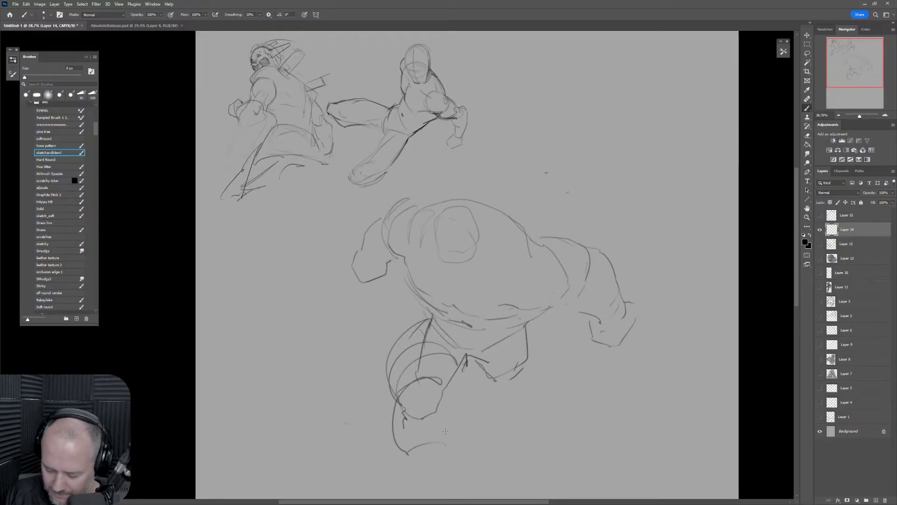
mouse_move(442, 389)
mouse_down()
mouse_move(458, 437)
mouse_move(402, 468)
mouse_move(425, 490)
mouse_move(454, 434)
mouse_move(462, 455)
mouse_move(421, 482)
mouse_move(442, 490)
mouse_up()
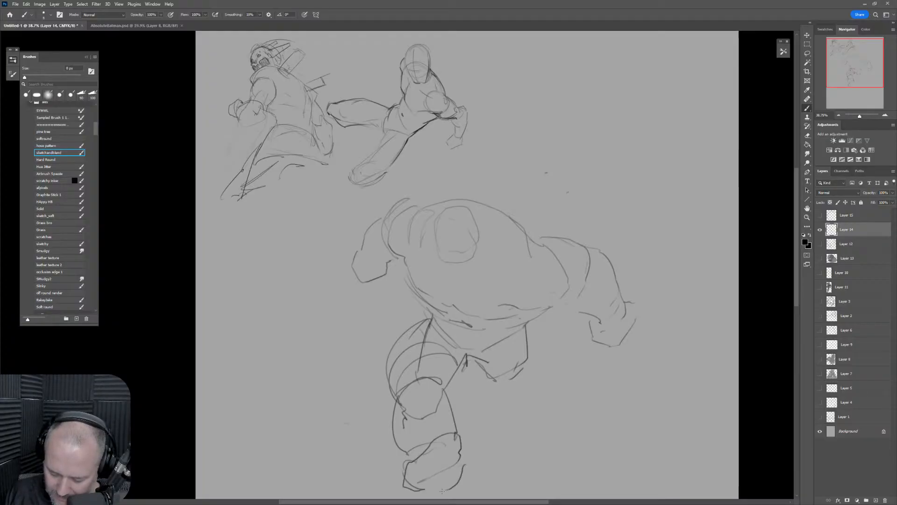
drag(505, 444, 501, 340)
drag(415, 382, 452, 369)
drag(400, 322, 404, 337)
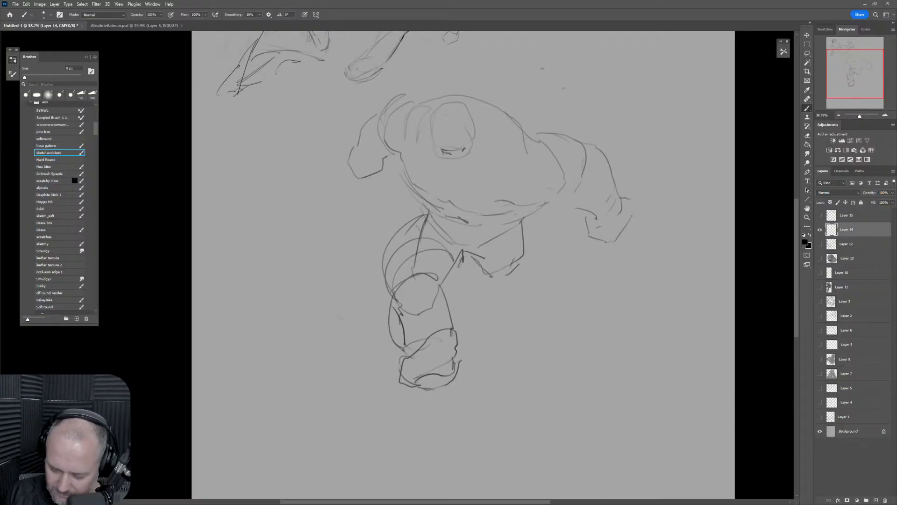
Undo the last stroke, then add chest lines under the hunched figure's head and darken both shoulder contours.
key(ctrl+z)
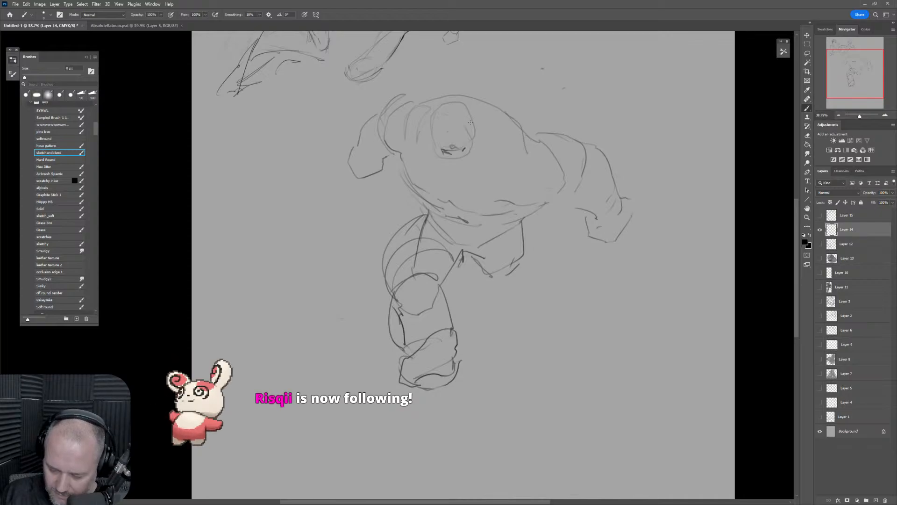
drag(456, 164, 518, 151)
drag(504, 112, 526, 129)
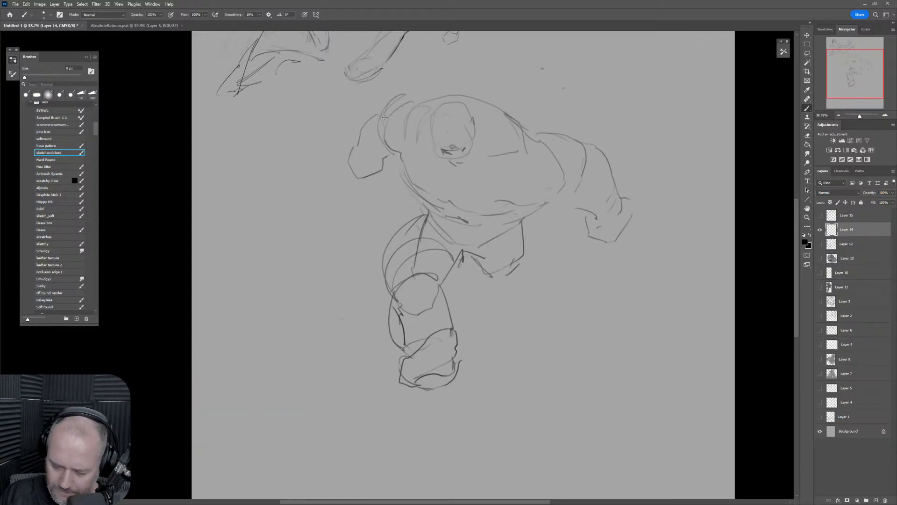
drag(384, 118, 435, 100)
Lasso the hunched figure, scale it to about half size, and place it beneath the skull-faced thumbnail.
scroll(583, 307, down, 4)
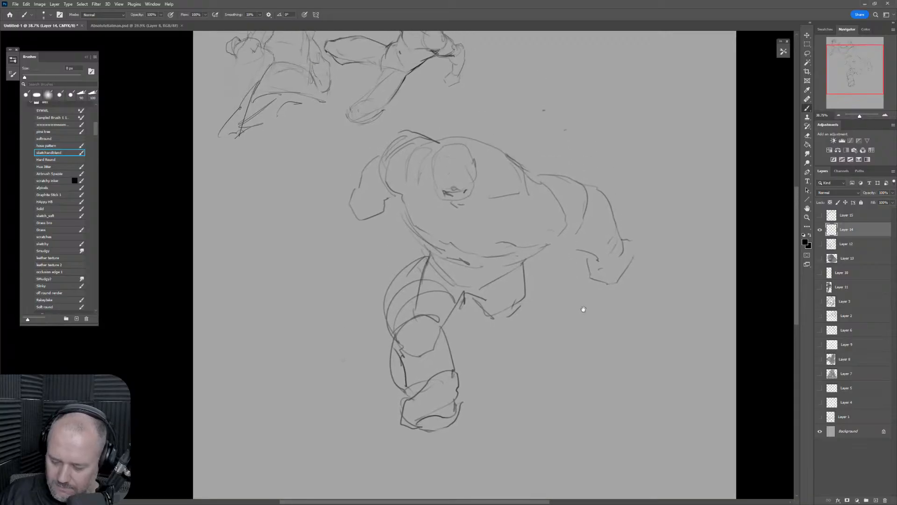
key(l)
mouse_move(653, 288)
mouse_down()
mouse_move(446, 151)
mouse_move(366, 258)
mouse_move(519, 459)
mouse_move(648, 348)
mouse_up()
key(ctrl+t)
drag(652, 148, 405, 180)
key(Return)
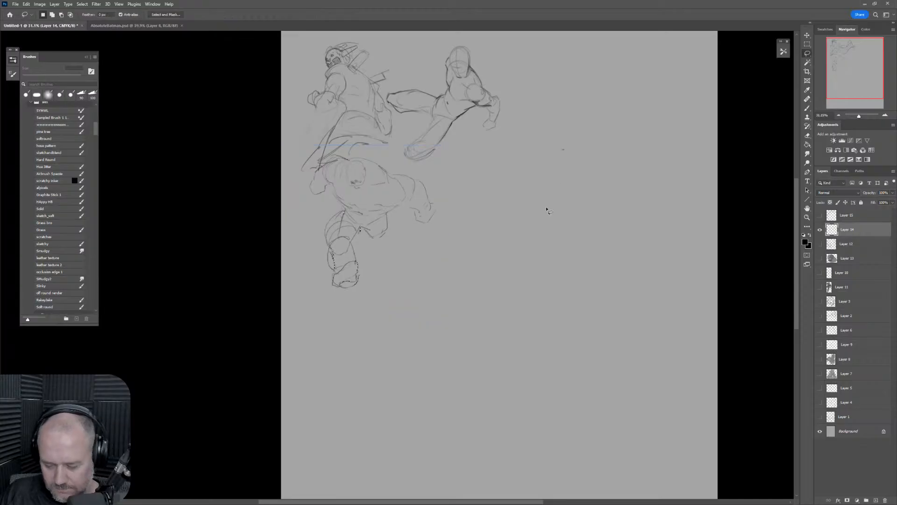
scroll(539, 216, up, 3)
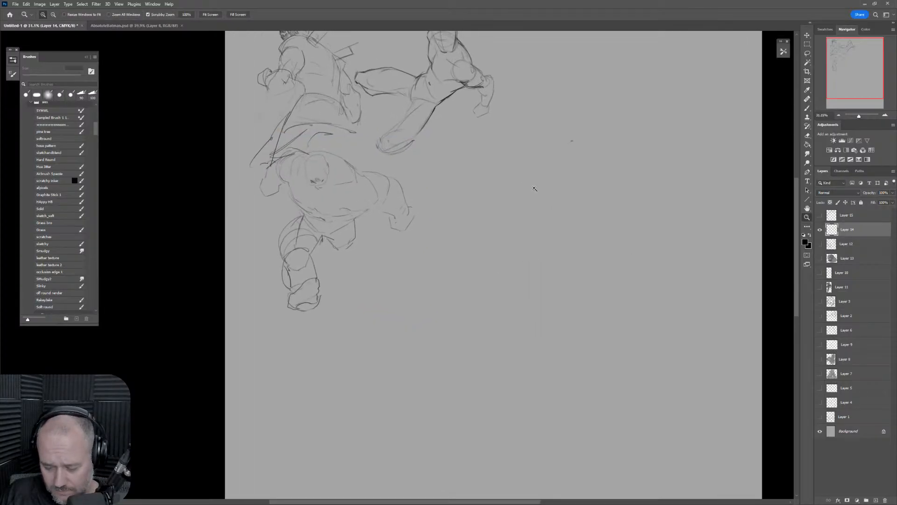
drag(529, 216, 491, 231)
key(b)
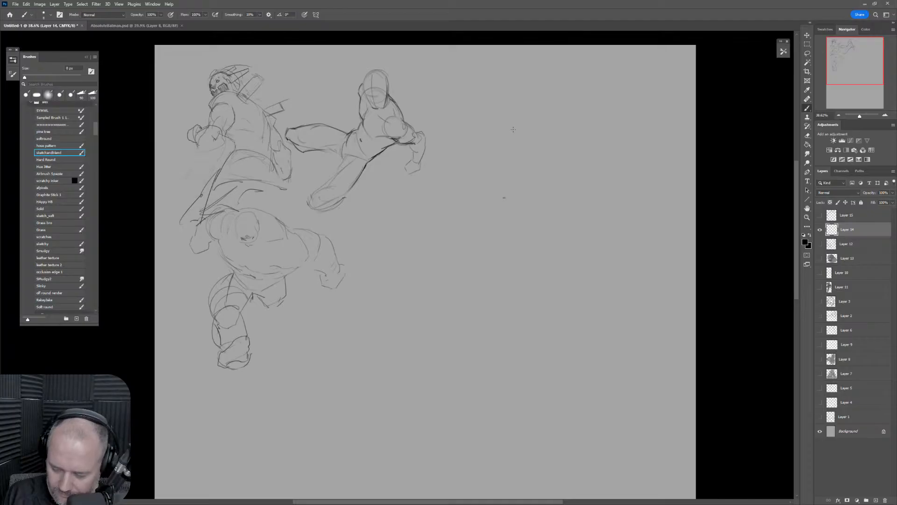
mouse_move(515, 107)
mouse_down()
mouse_move(516, 119)
mouse_move(535, 125)
mouse_up()
drag(505, 147, 548, 120)
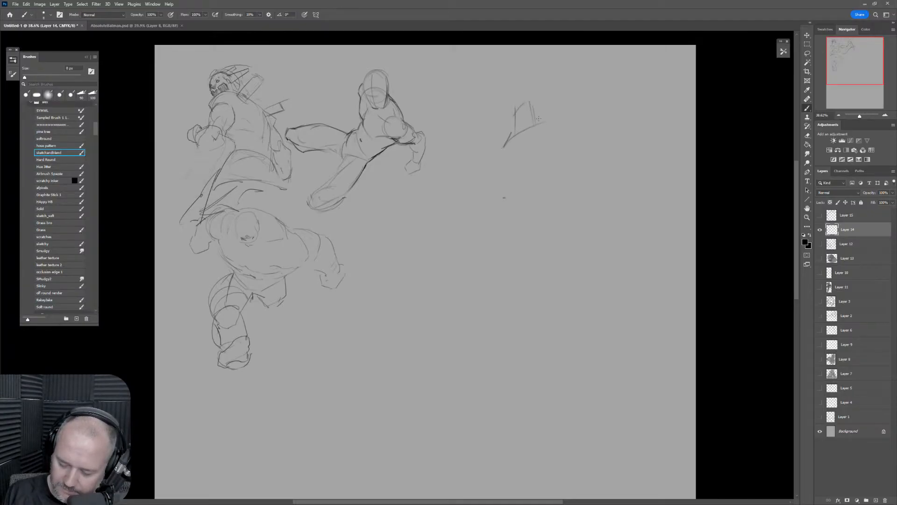
drag(498, 152, 557, 120)
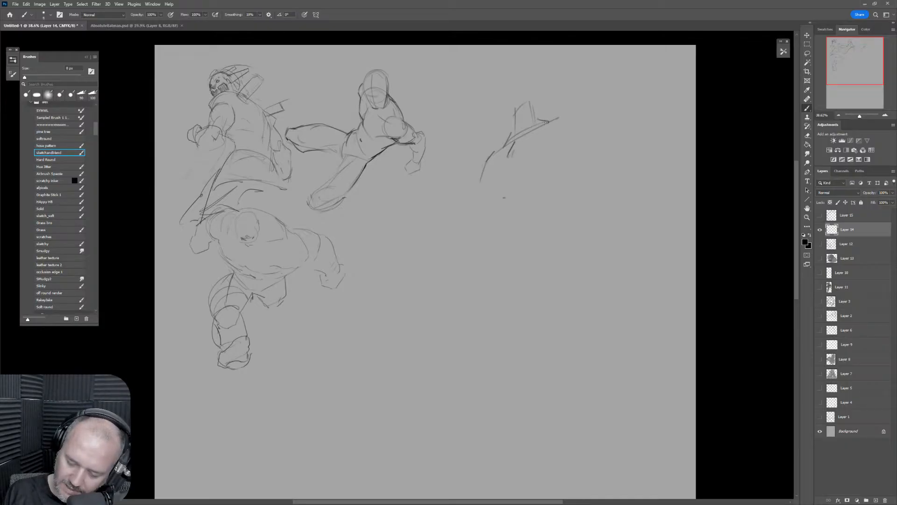
mouse_move(545, 122)
mouse_down()
mouse_move(580, 108)
mouse_move(598, 120)
mouse_up()
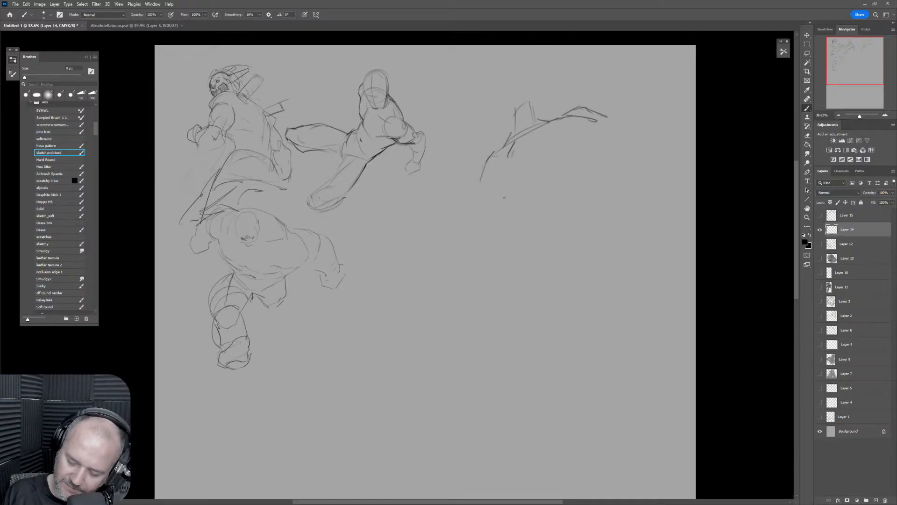
drag(502, 147, 477, 162)
key(e)
mouse_move(590, 110)
mouse_down()
mouse_move(458, 226)
mouse_move(519, 160)
mouse_up()
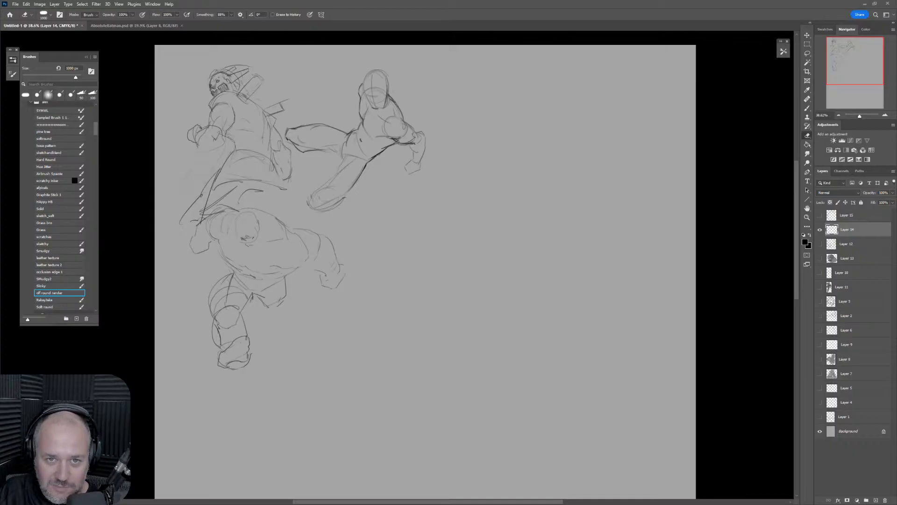
Switch to the browser's "absolute superman" image results, maximize the window, and examine the red #1 fourth-printing variant and other covers.
drag(491, 0, 519, 109)
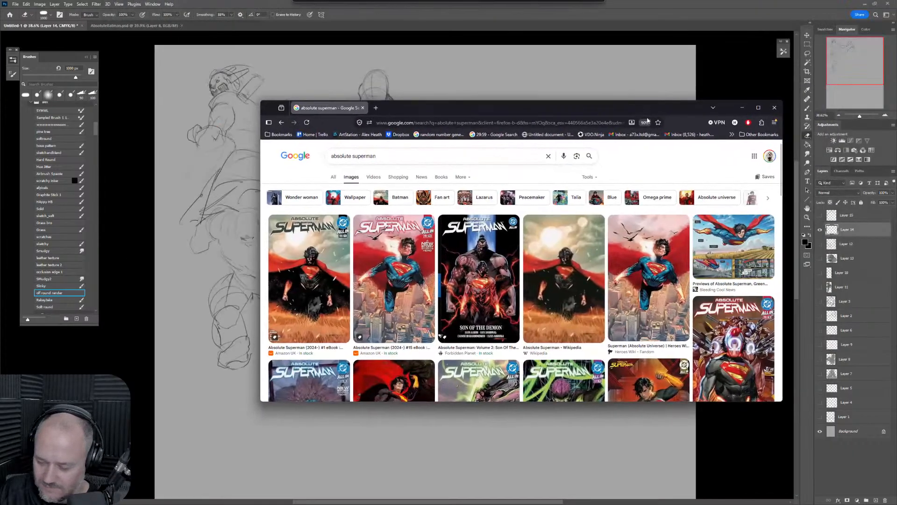
click(759, 108)
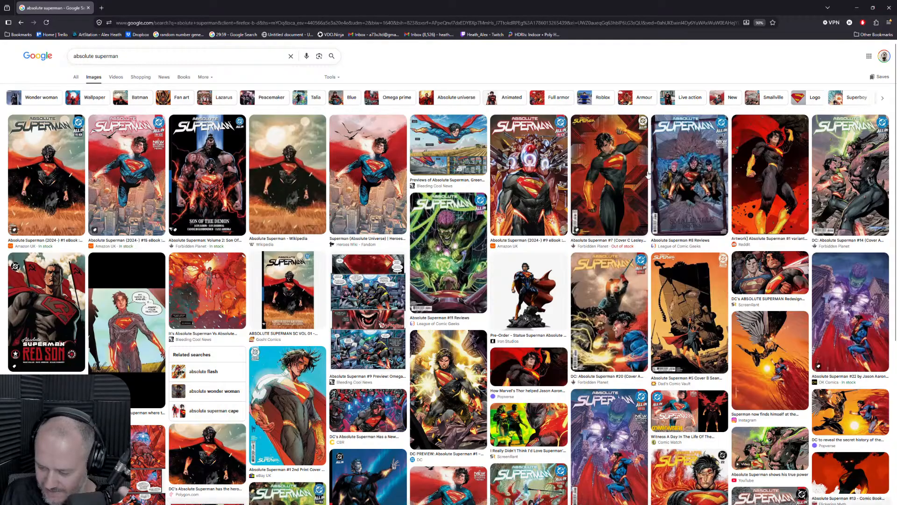
click(778, 176)
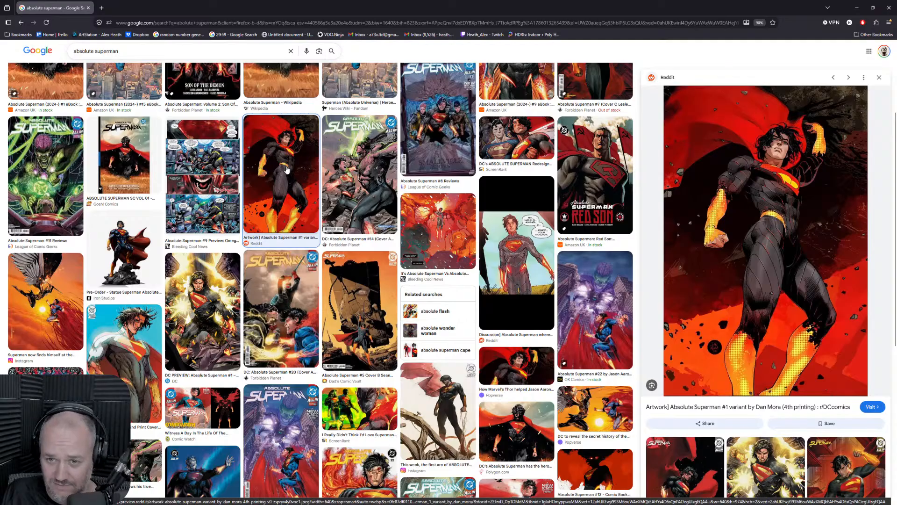
scroll(286, 169, down, 5)
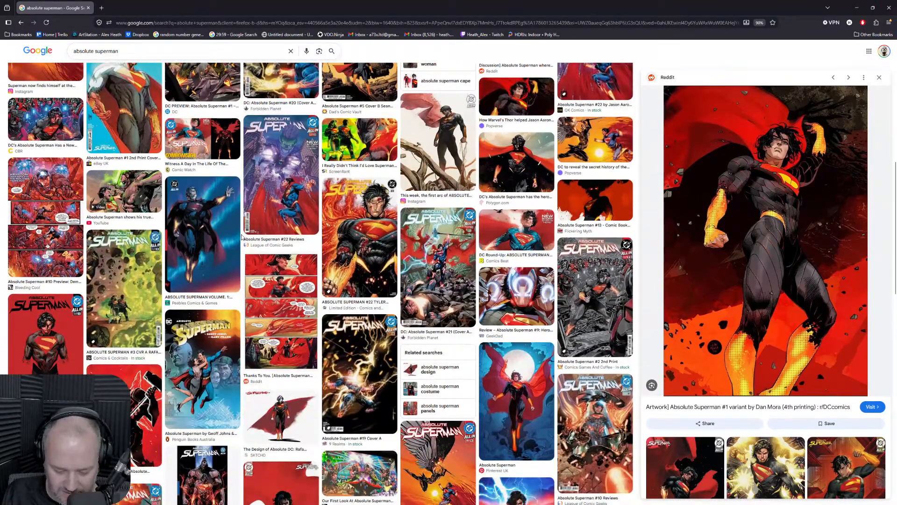
scroll(236, 238, up, 2)
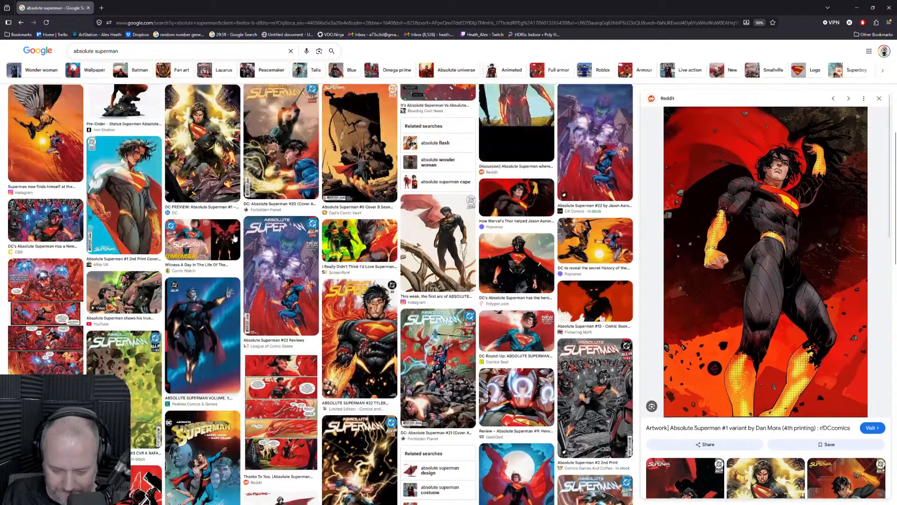
scroll(236, 238, up, 2)
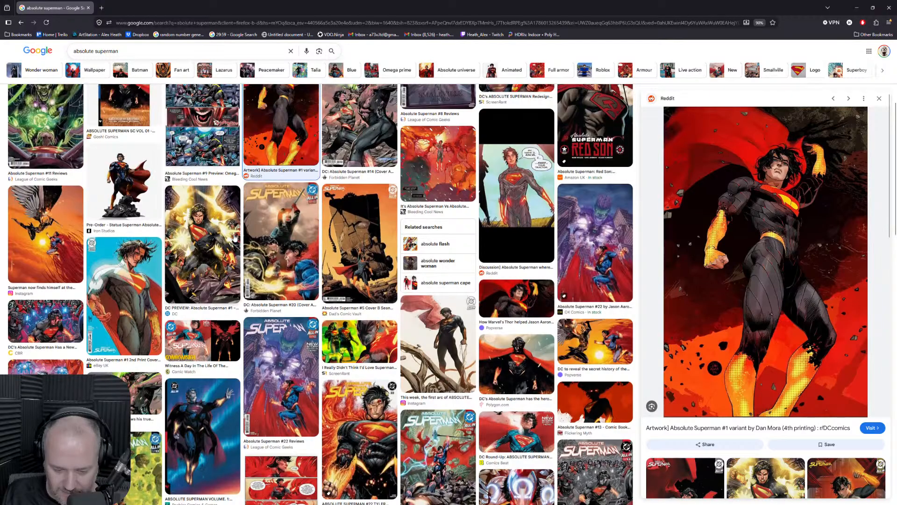
scroll(235, 237, up, 2)
scroll(278, 199, up, 2)
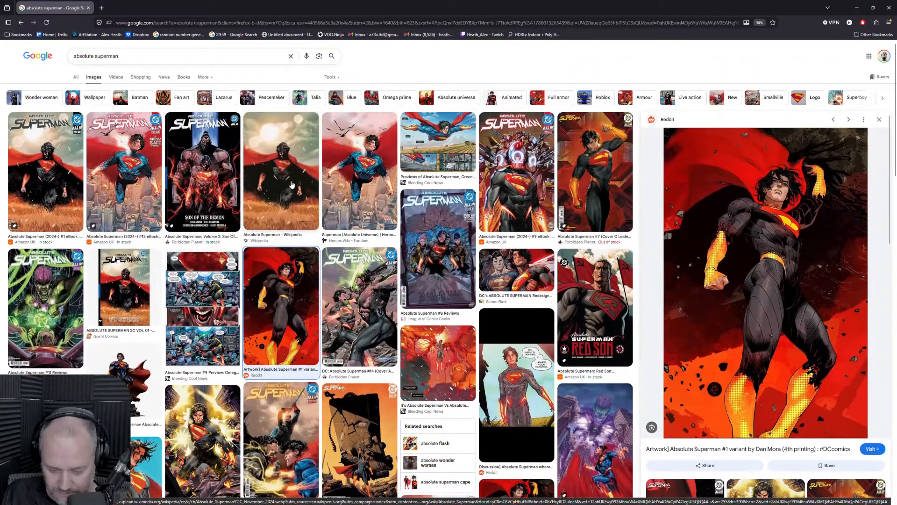
Preview the Absolute Superman #1, #7 Cover C and #15 artworks to study the costume.
click(64, 183)
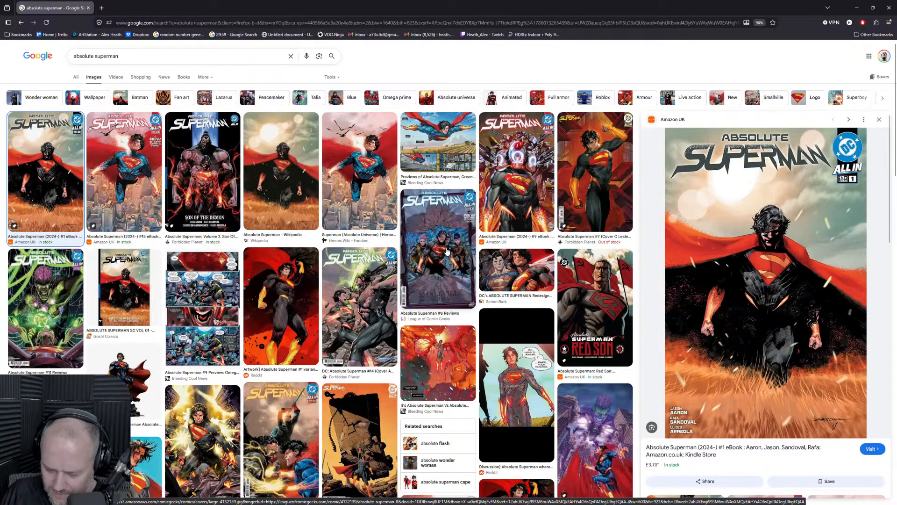
click(604, 159)
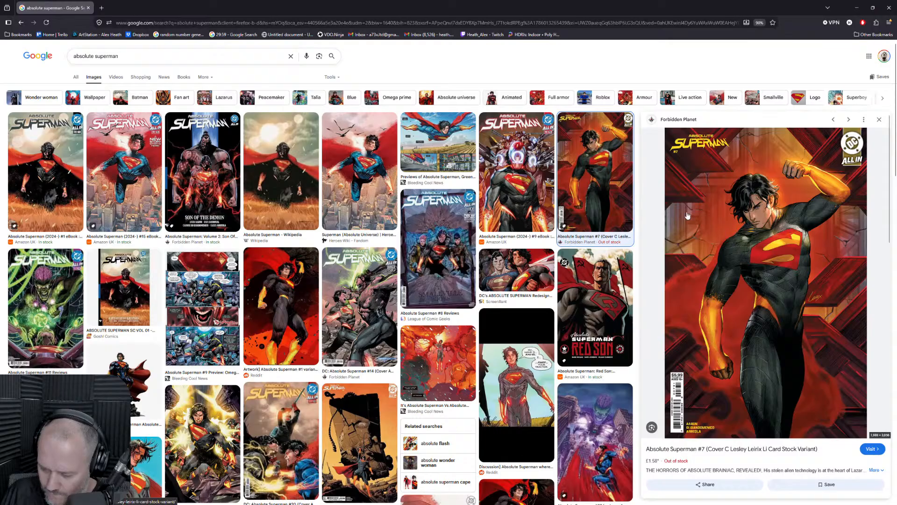
scroll(539, 208, down, 7)
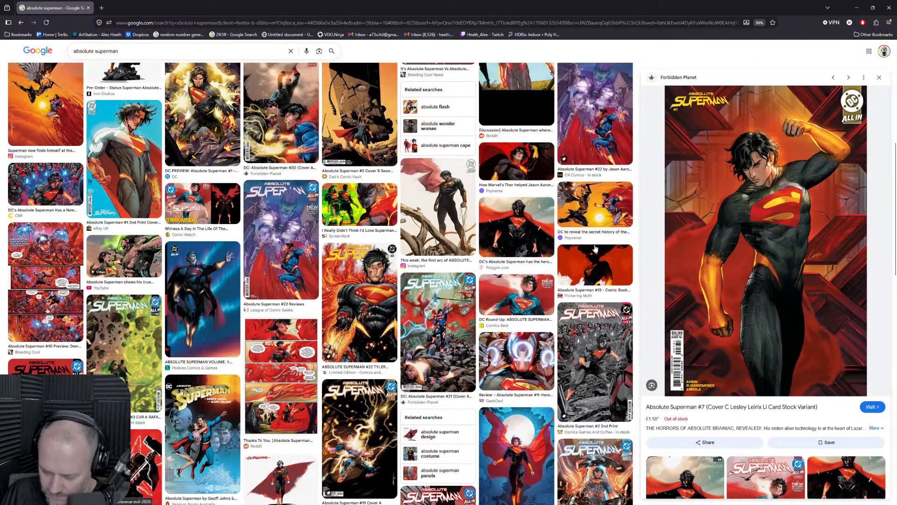
click(498, 282)
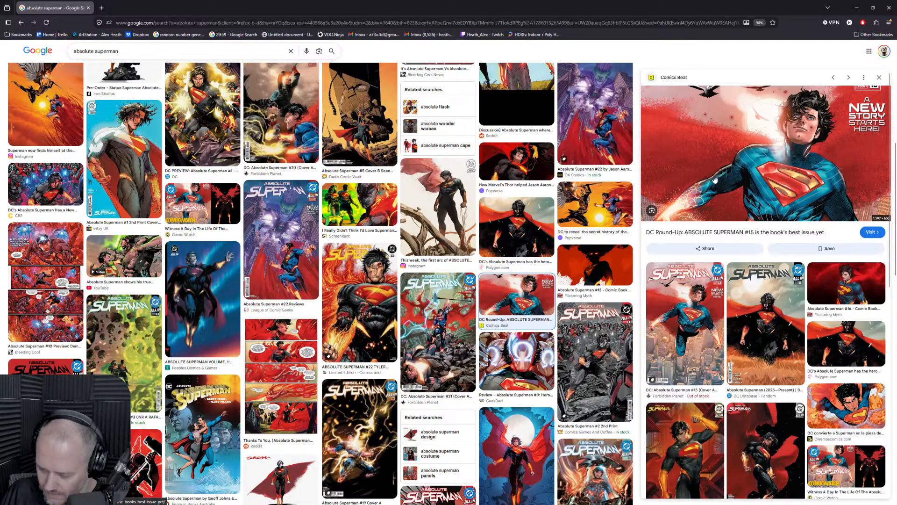
Browse further Absolute Superman images, previewing the #5 variant and #21 Cover B for pose and costume reference.
scroll(501, 196, down, 6)
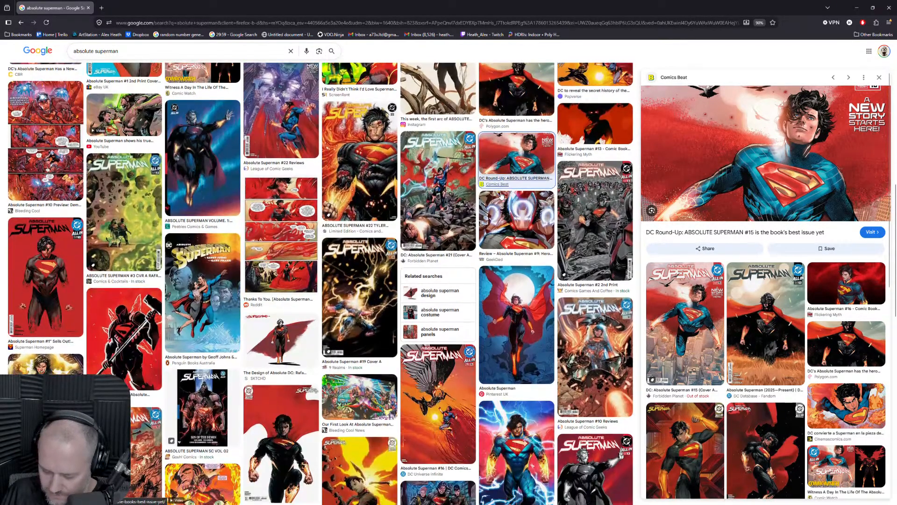
scroll(501, 193, down, 6)
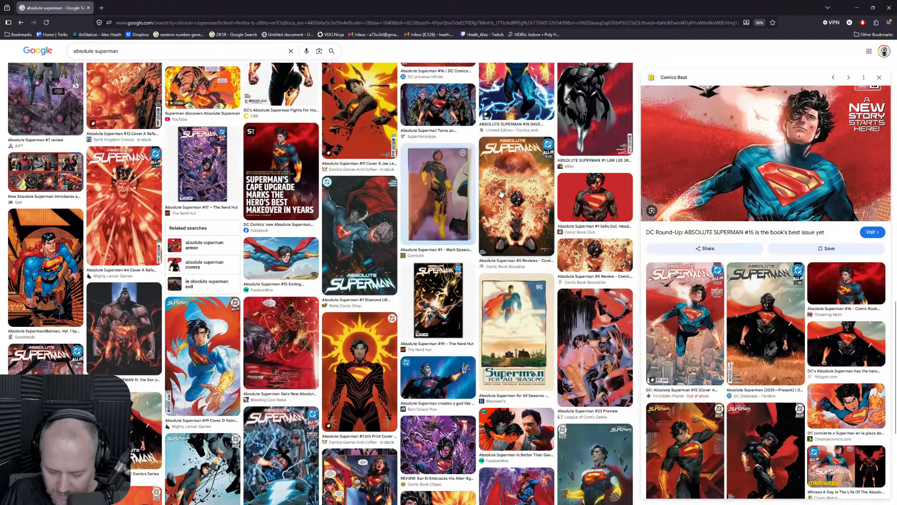
scroll(502, 272, down, 3)
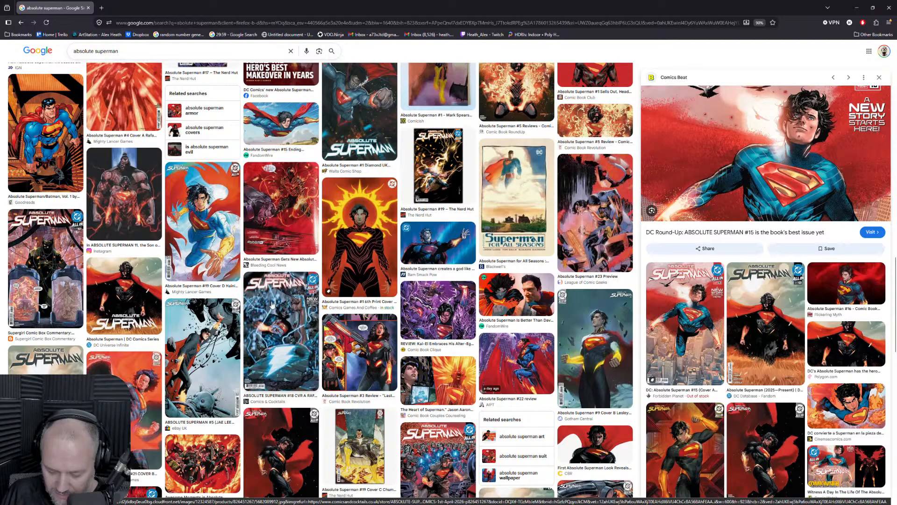
click(203, 362)
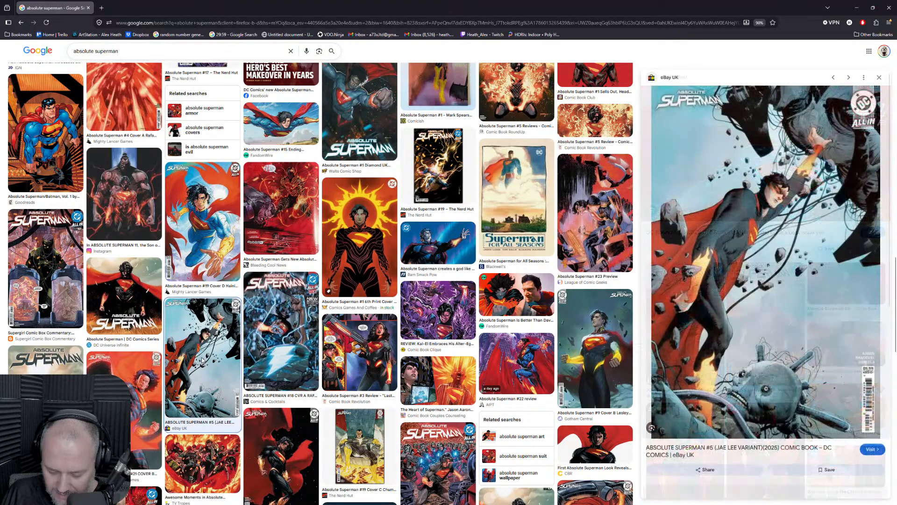
click(139, 401)
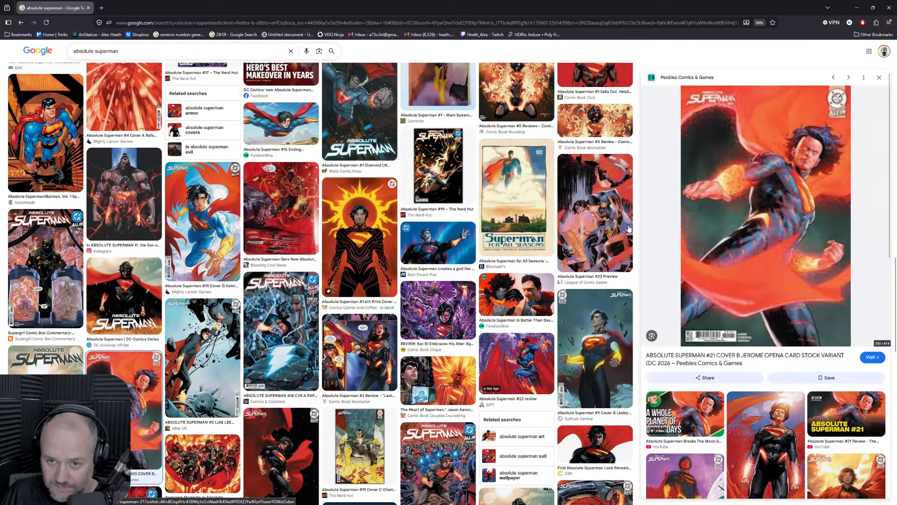
scroll(440, 193, down, 3)
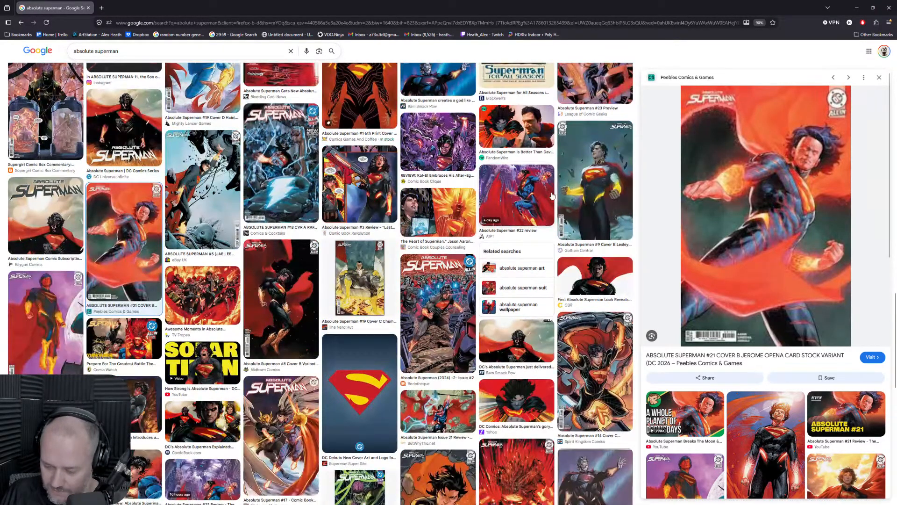
scroll(584, 187, up, 6)
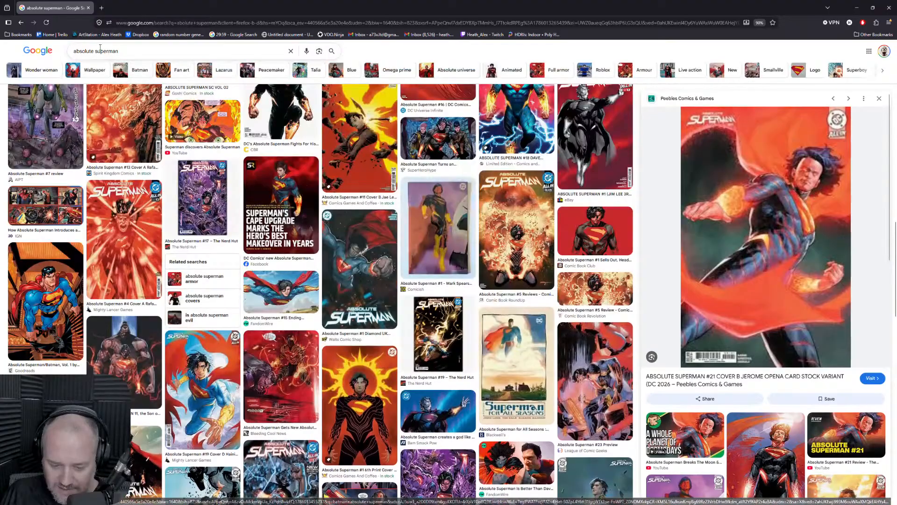
Change the image search from "absolute superman" to "absolute wonderwomen" and run it.
drag(94, 51, 178, 64)
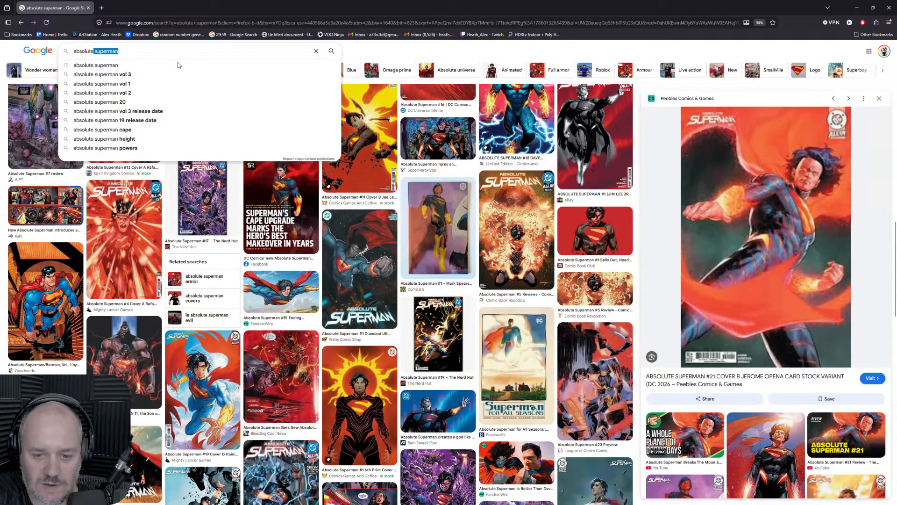
text(wond)
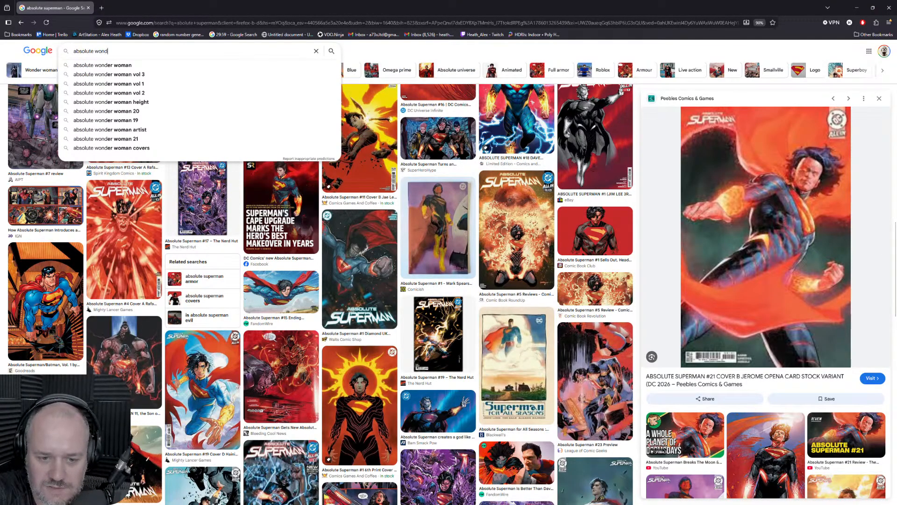
text(erwomn)
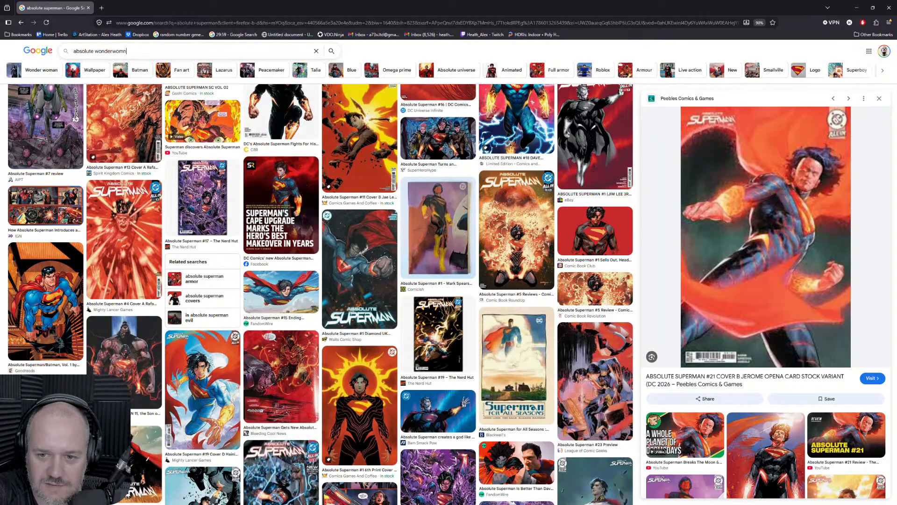
key(BackSpace)
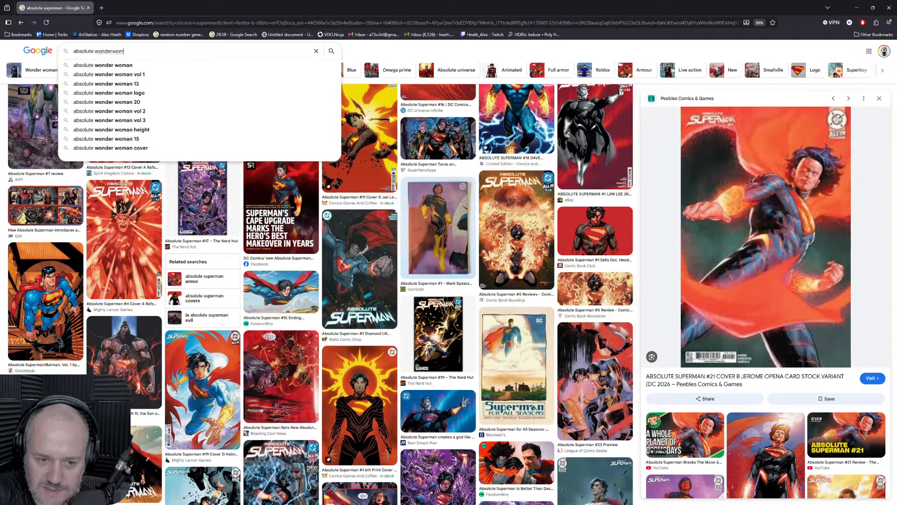
text(en)
key(Return)
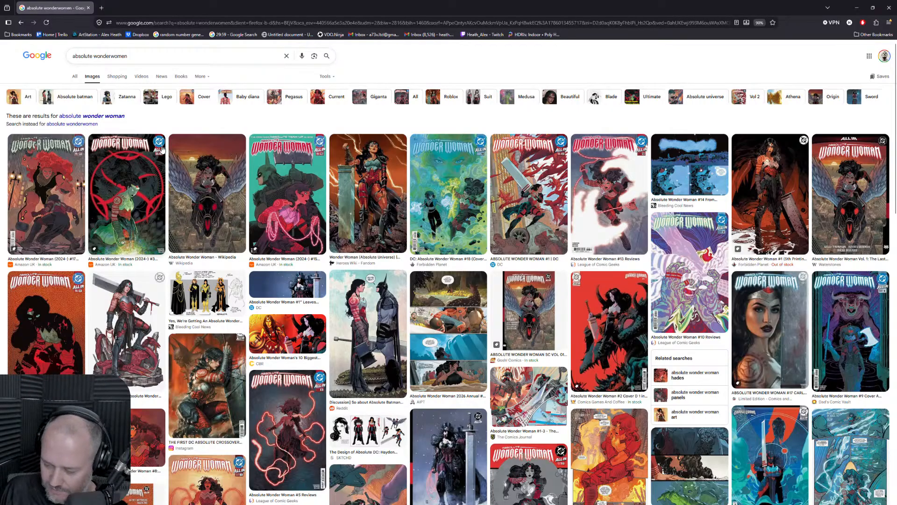
Preview the Absolute Wonder Woman #1 fifth-printing variant and the Heroes Wiki artwork with the giant sword, and scan the other covers.
click(781, 191)
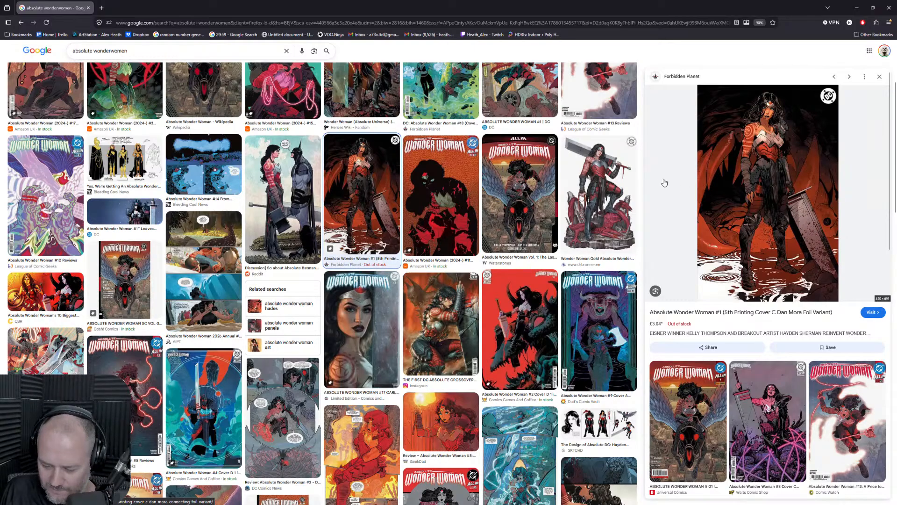
scroll(353, 158, up, 3)
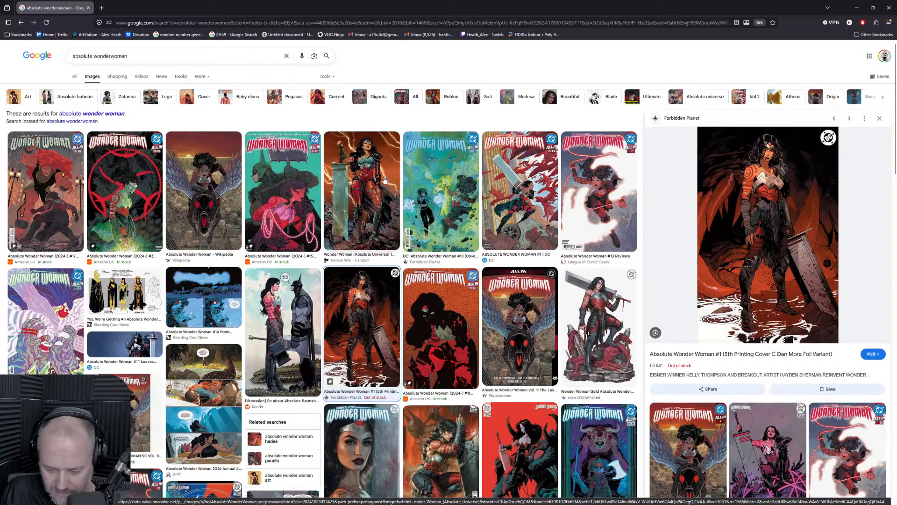
click(327, 171)
scroll(320, 169, down, 4)
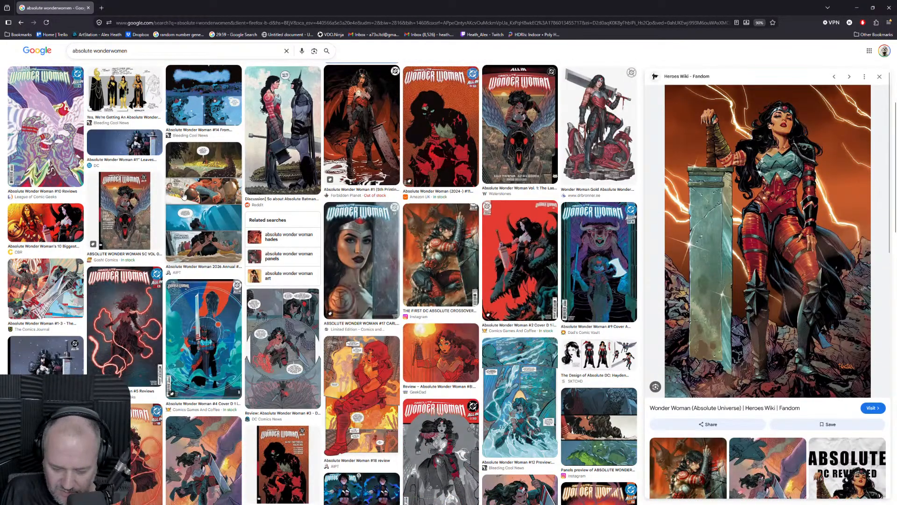
scroll(143, 216, down, 1)
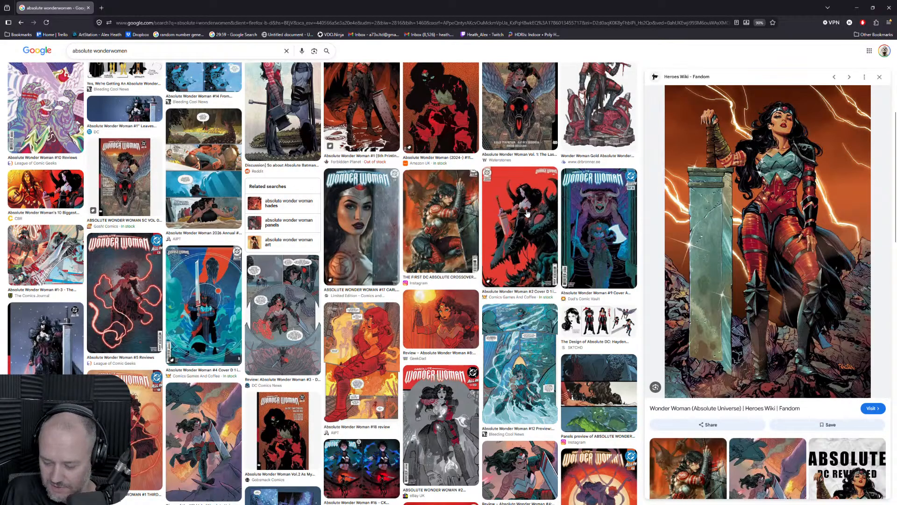
scroll(539, 212, up, 5)
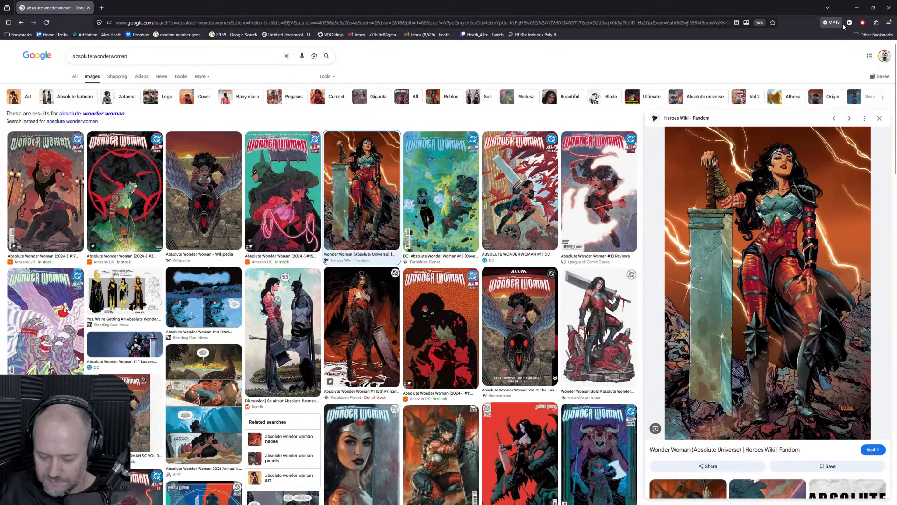
Return to Photoshop and sketch an oval head and sweeping torso curve for a new flying figure in the empty area beside the existing poses.
click(889, 8)
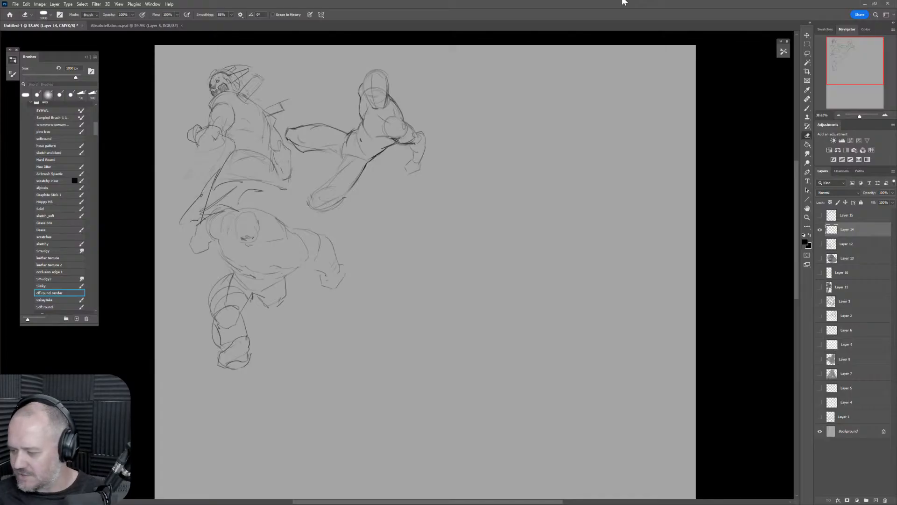
key(b)
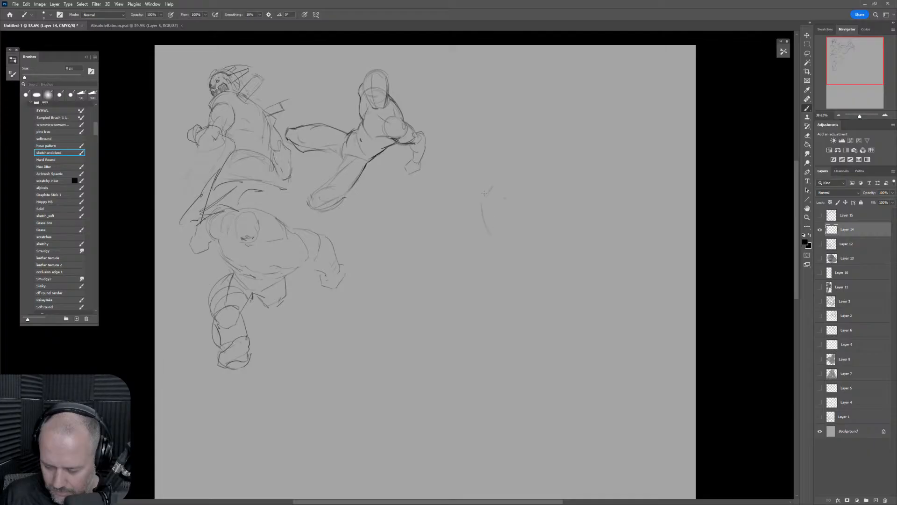
mouse_move(484, 193)
mouse_down()
mouse_move(519, 186)
mouse_move(519, 221)
mouse_move(482, 223)
mouse_up()
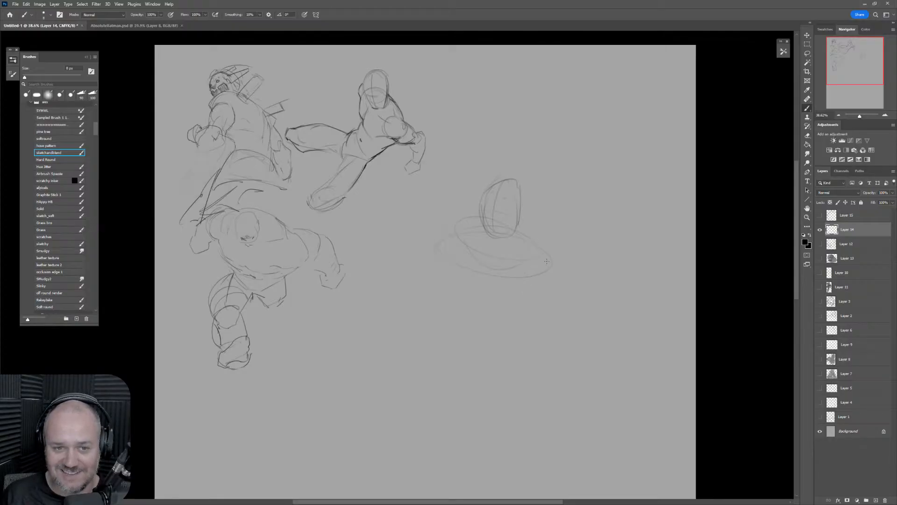
drag(472, 274, 492, 291)
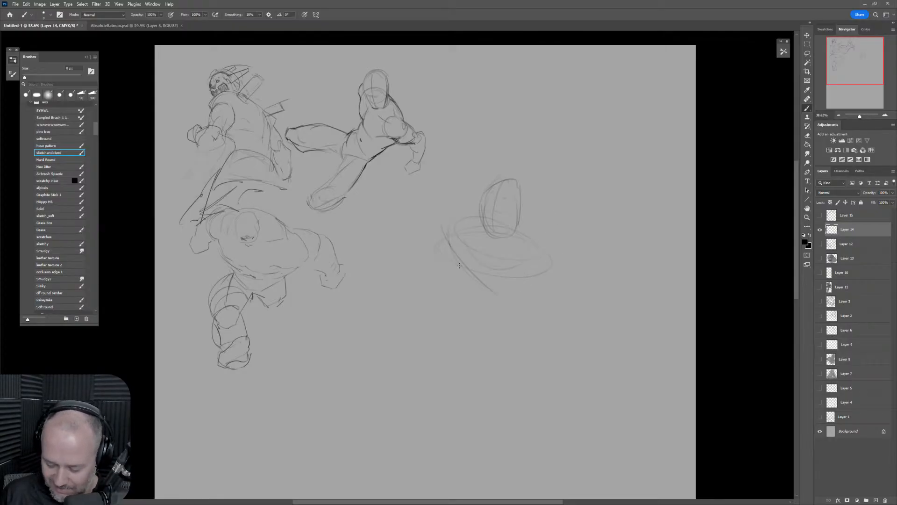
drag(450, 248, 487, 293)
mouse_move(442, 233)
mouse_down()
mouse_move(472, 281)
mouse_move(506, 291)
mouse_move(494, 287)
mouse_move(588, 271)
mouse_up()
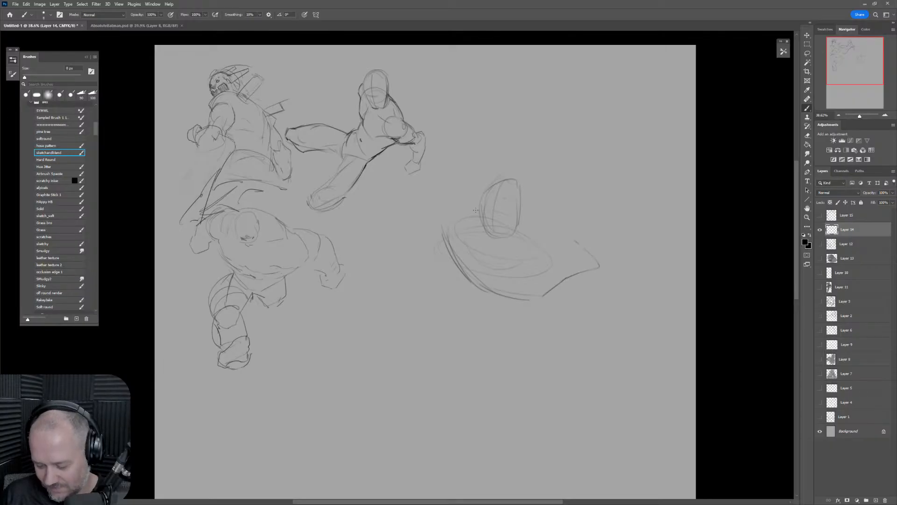
Sketch the new figure's two outstretched arms, shoulders and chest contours on either side of the head.
mouse_move(475, 210)
mouse_down()
mouse_move(423, 208)
mouse_move(420, 233)
mouse_up()
mouse_move(444, 206)
mouse_down()
mouse_move(413, 225)
mouse_move(422, 235)
mouse_move(421, 211)
mouse_move(377, 229)
mouse_move(383, 237)
mouse_move(426, 231)
mouse_move(416, 226)
mouse_move(443, 234)
mouse_move(440, 214)
mouse_move(414, 222)
mouse_move(431, 235)
mouse_up()
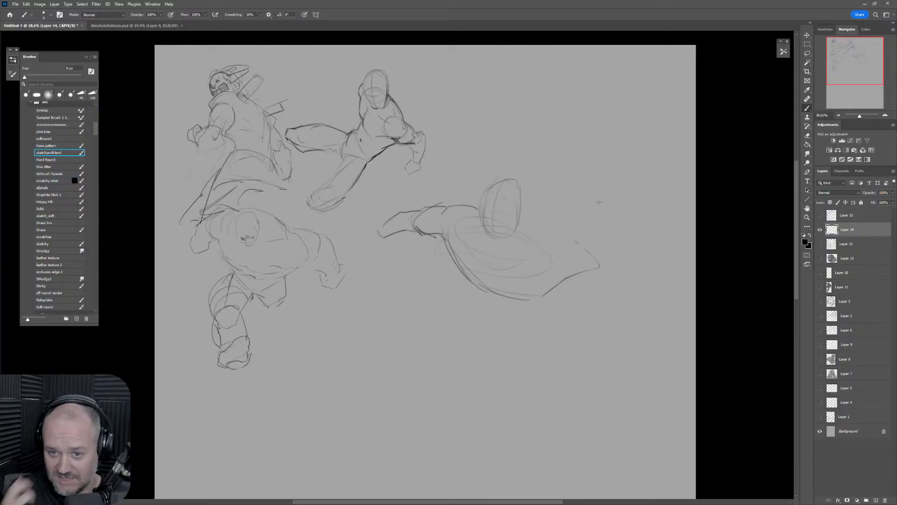
mouse_move(519, 214)
mouse_down()
mouse_move(588, 243)
mouse_move(594, 273)
mouse_up()
mouse_move(476, 202)
mouse_down()
mouse_move(440, 229)
mouse_move(470, 245)
mouse_up()
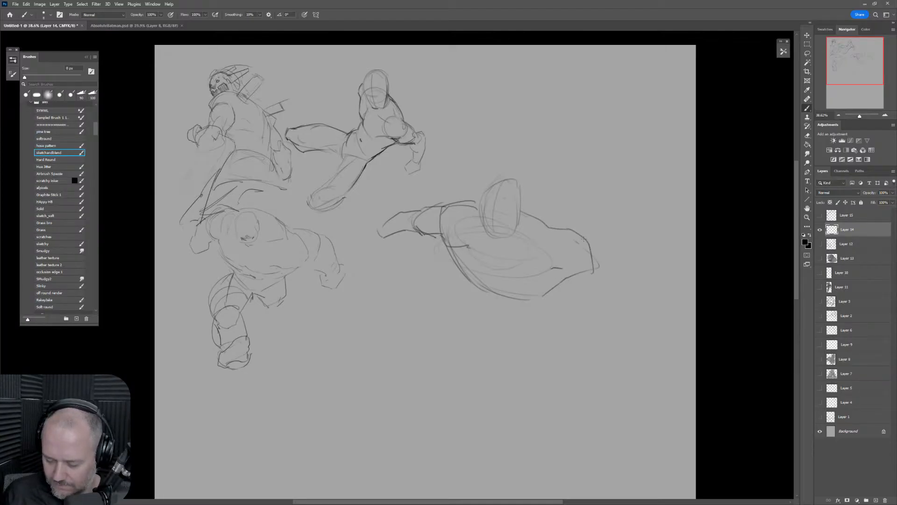
mouse_move(584, 232)
mouse_down()
mouse_move(612, 242)
mouse_move(605, 265)
mouse_move(623, 248)
mouse_move(633, 282)
mouse_up()
drag(564, 270, 475, 288)
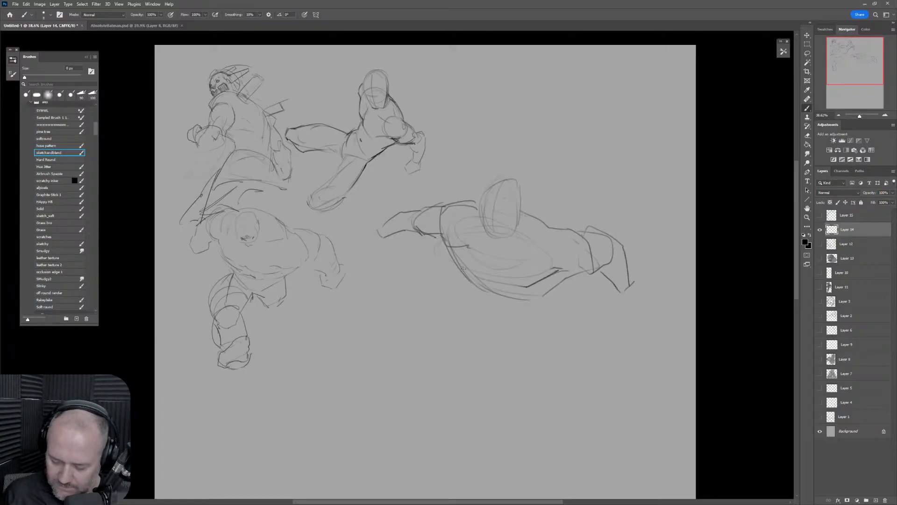
Draw the figure's tapering ribcage, waist and hip contours, and round out the shoulder of the arm nearer the canvas edge.
mouse_move(444, 243)
mouse_down()
mouse_move(467, 281)
mouse_move(520, 300)
mouse_move(558, 278)
mouse_up()
drag(558, 278, 518, 301)
mouse_move(473, 288)
mouse_down()
mouse_move(487, 309)
mouse_move(473, 292)
mouse_move(486, 310)
mouse_move(505, 305)
mouse_up()
mouse_move(551, 286)
mouse_down()
mouse_move(536, 306)
mouse_move(508, 316)
mouse_move(517, 319)
mouse_up()
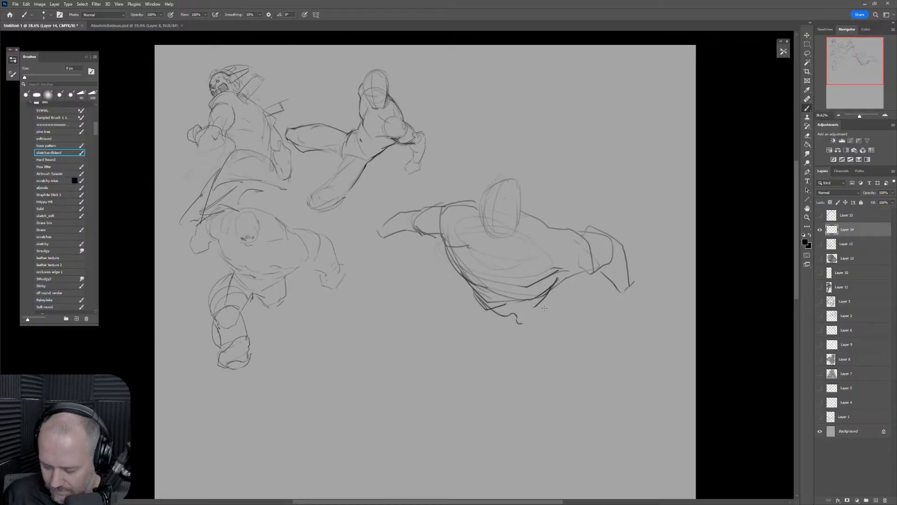
mouse_move(552, 292)
mouse_down()
mouse_move(525, 325)
mouse_move(541, 309)
mouse_up()
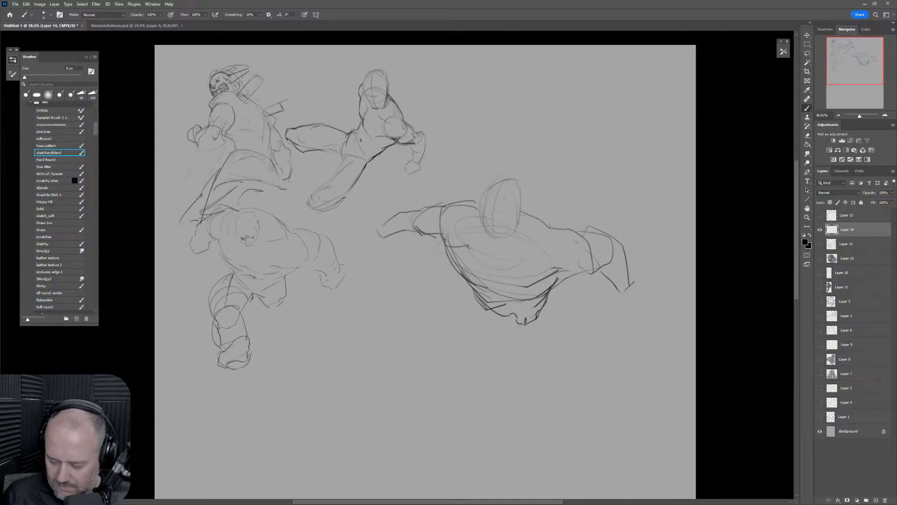
mouse_move(540, 247)
mouse_down()
mouse_move(544, 223)
mouse_move(566, 223)
mouse_move(589, 248)
mouse_up()
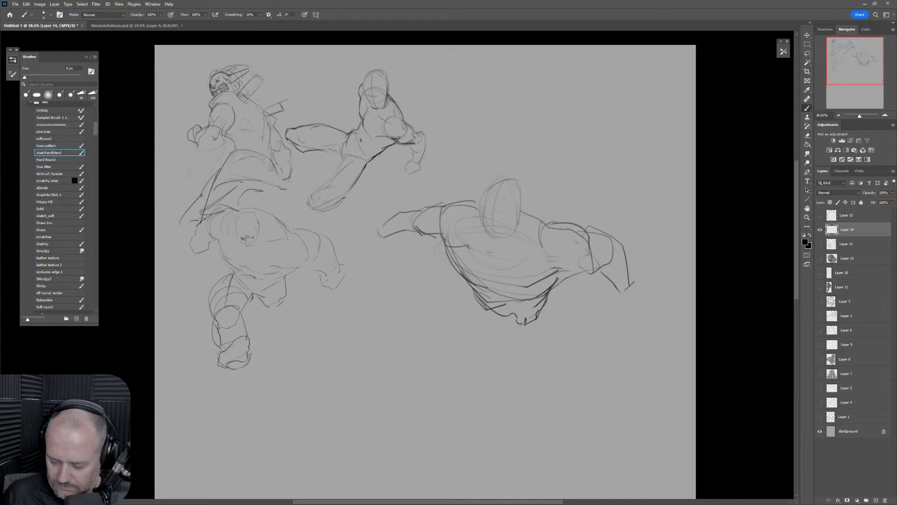
Erase the figure's extended arm and shoulder on the side facing the other poses, using an enlarged eraser.
mouse_move(455, 214)
mouse_down()
mouse_move(471, 249)
mouse_move(465, 209)
mouse_move(466, 257)
mouse_move(441, 260)
mouse_move(423, 230)
mouse_move(403, 234)
mouse_move(467, 279)
mouse_up()
key(e)
key(])
key(])
key(])
key(])
key(])
key(])
key(])
key(])
key(b)
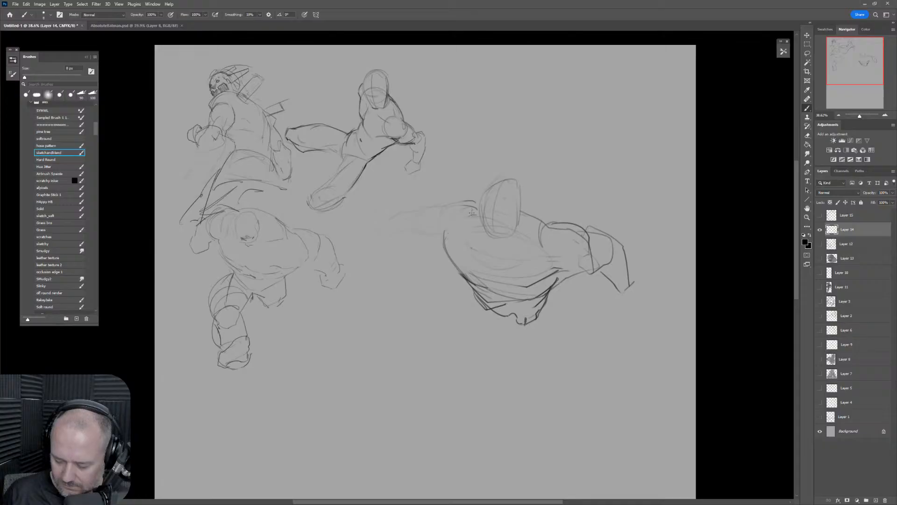
Block in a foreshortened replacement arm with overlapping circles for the shoulder and forearm, and undo the last stray stroke.
mouse_move(471, 206)
mouse_down()
mouse_move(452, 202)
mouse_move(444, 255)
mouse_up()
drag(441, 224, 423, 248)
mouse_move(449, 202)
mouse_down()
mouse_move(391, 240)
mouse_move(432, 259)
mouse_move(409, 209)
mouse_move(396, 214)
mouse_up()
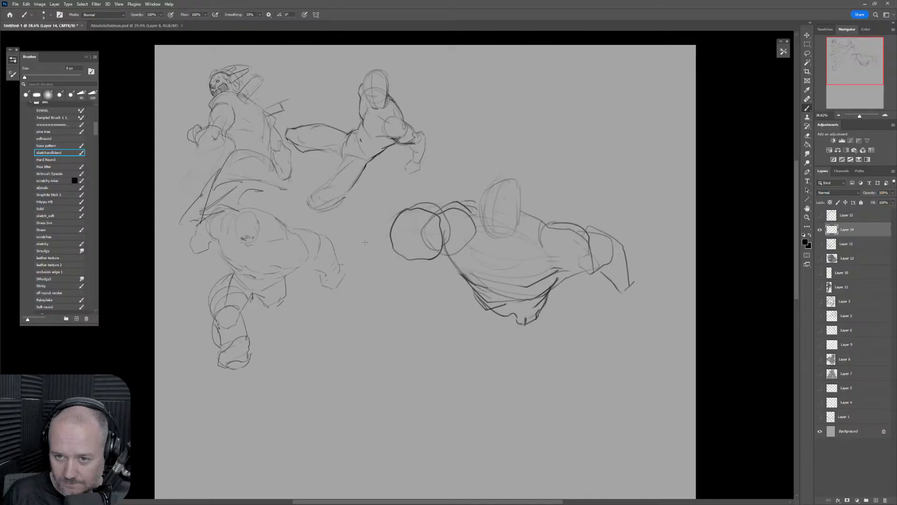
drag(360, 239, 388, 242)
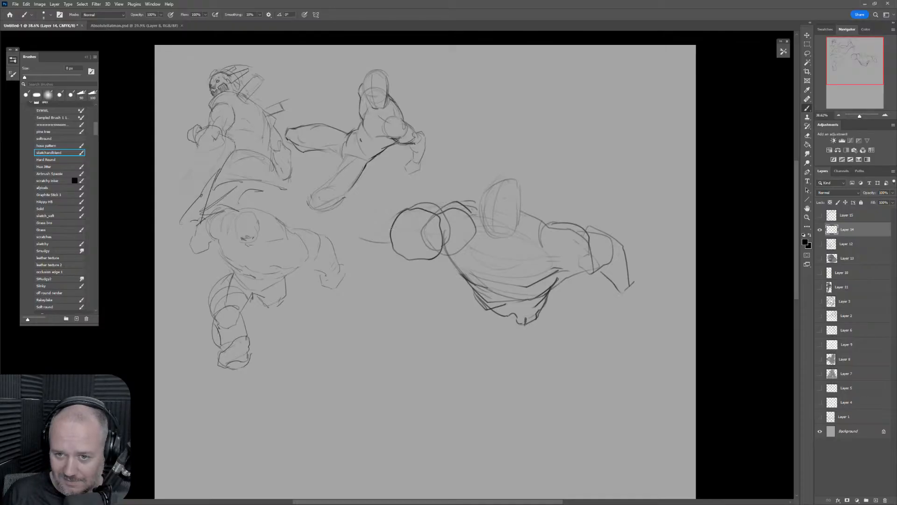
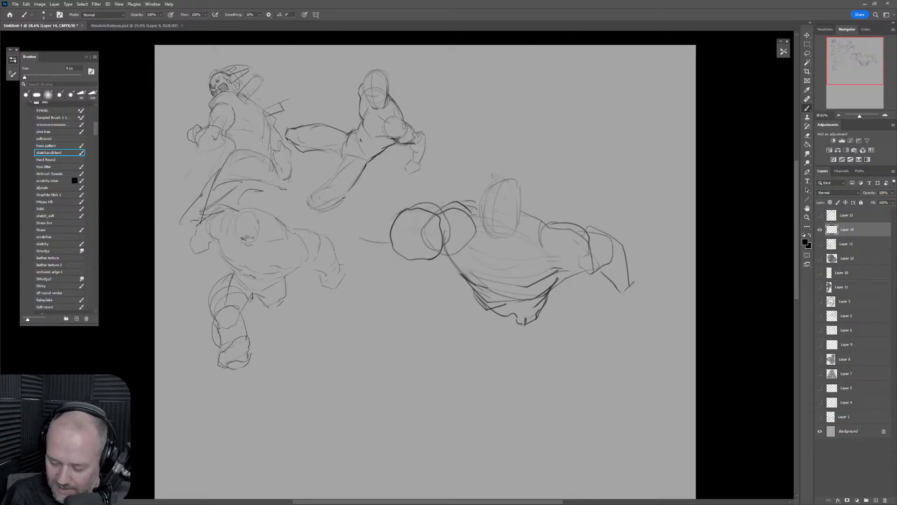
drag(449, 202, 484, 205)
key(ctrl+z)
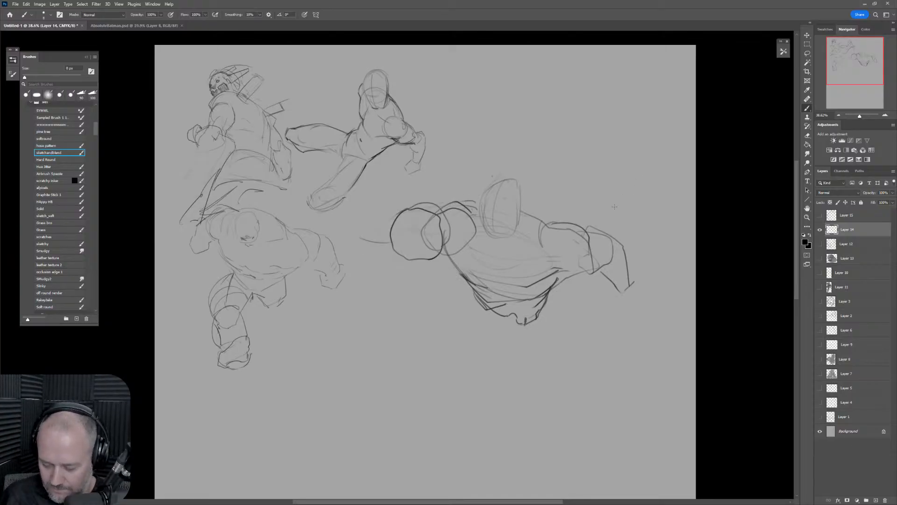
Reinforce the figure's waist and draw the foreshortened forearm over the circles, ending in a large open hand with spread fingers.
drag(575, 356, 559, 366)
drag(589, 384, 556, 275)
drag(524, 151, 549, 151)
key(b)
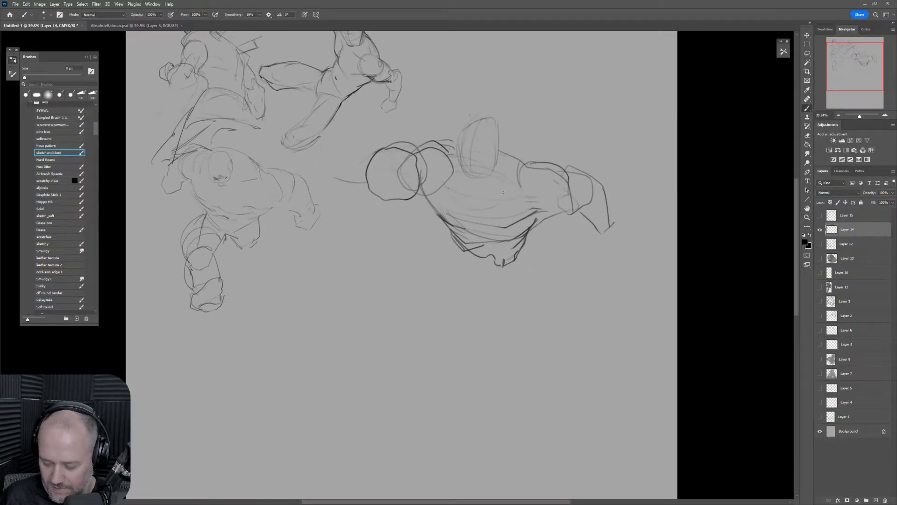
mouse_move(444, 218)
mouse_down()
mouse_move(467, 250)
mouse_move(492, 256)
mouse_up()
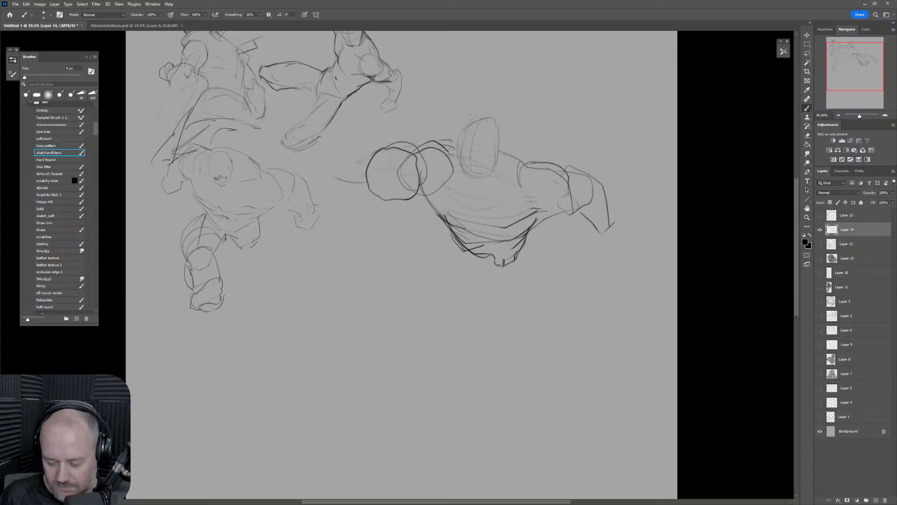
mouse_move(345, 150)
mouse_down()
mouse_move(370, 178)
mouse_move(343, 141)
mouse_move(373, 121)
mouse_move(414, 161)
mouse_move(437, 166)
mouse_move(424, 170)
mouse_move(441, 158)
mouse_move(439, 166)
mouse_move(411, 164)
mouse_move(387, 146)
mouse_move(356, 158)
mouse_move(354, 172)
mouse_move(400, 170)
mouse_move(377, 185)
mouse_move(409, 182)
mouse_move(369, 183)
mouse_up()
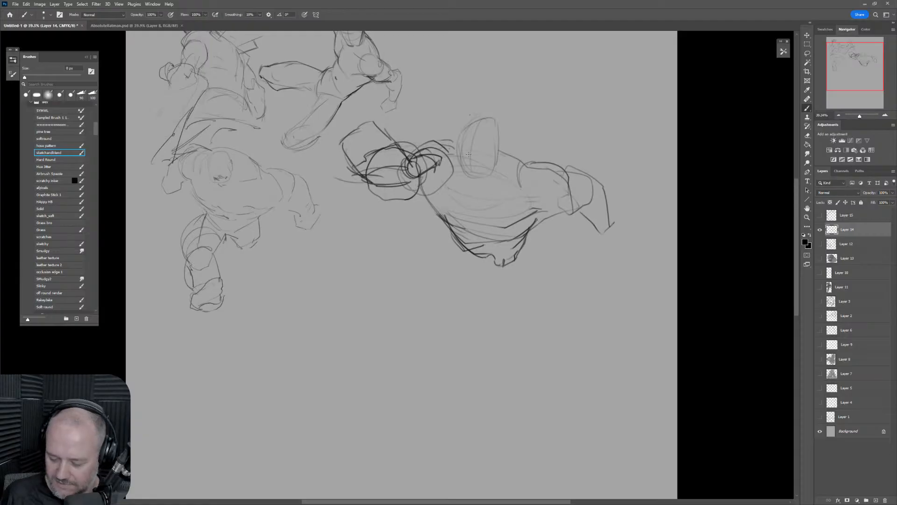
mouse_move(404, 154)
mouse_down()
mouse_move(369, 94)
mouse_move(358, 104)
mouse_move(379, 140)
mouse_move(362, 112)
mouse_move(369, 139)
mouse_move(352, 124)
mouse_move(350, 145)
mouse_move(327, 136)
mouse_move(352, 153)
mouse_move(350, 162)
mouse_move(315, 158)
mouse_move(360, 172)
mouse_up()
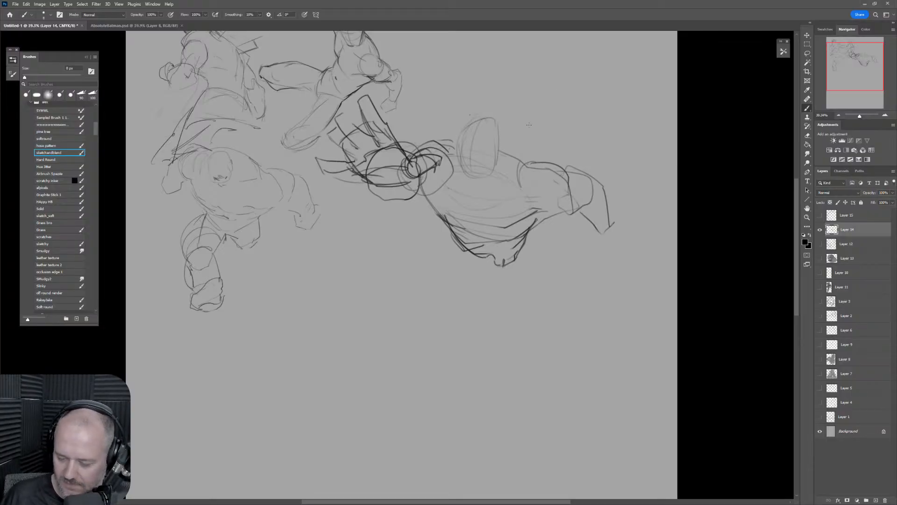
drag(399, 145, 418, 154)
mouse_move(371, 184)
mouse_down()
mouse_move(411, 192)
mouse_move(431, 176)
mouse_up()
Erase the leftover circle below the reaching forearm, then redraw its underside and the shoulder line into the chest.
key(e)
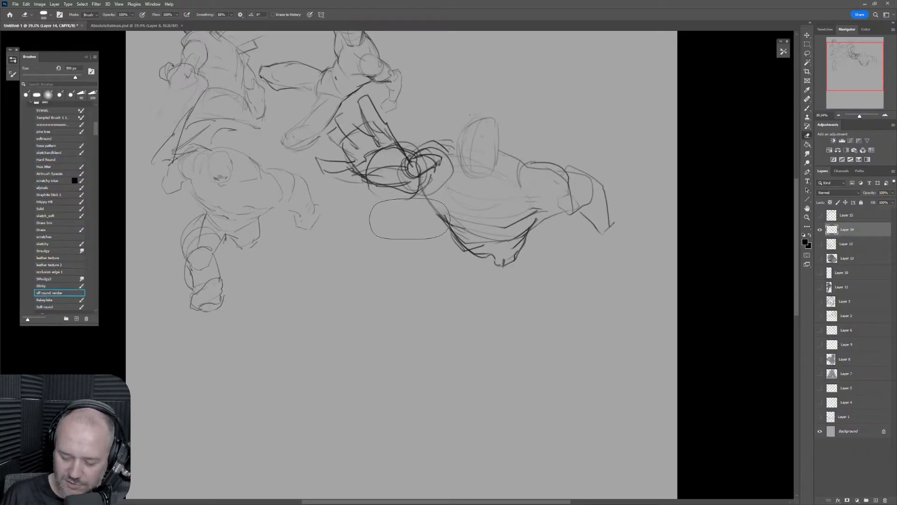
key(b)
mouse_move(370, 183)
mouse_down()
mouse_move(416, 195)
mouse_move(422, 185)
mouse_up()
mouse_move(397, 150)
mouse_down()
mouse_move(433, 145)
mouse_move(475, 190)
mouse_up()
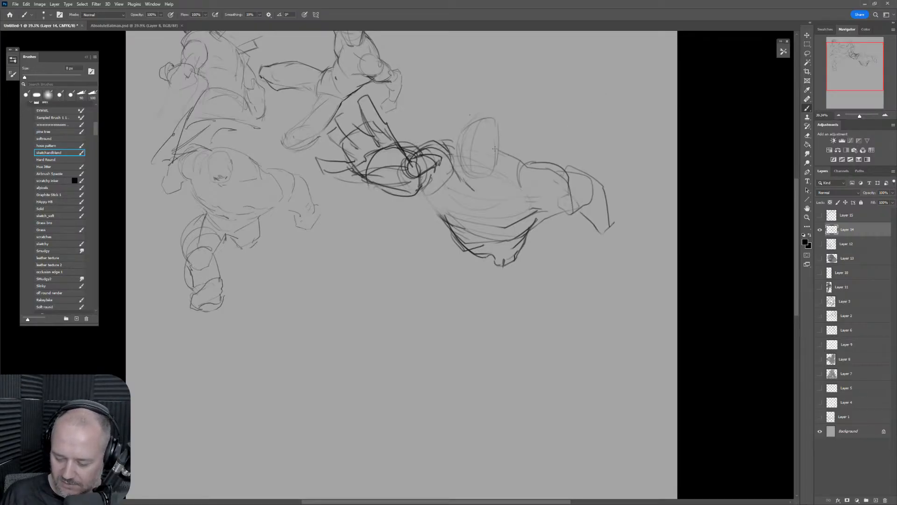
Strengthen the neck-to-shoulder line, sketch the opposite arm hanging lower, and erase its earlier outstretched version.
mouse_move(423, 147)
mouse_down()
mouse_move(448, 137)
mouse_move(525, 169)
mouse_move(564, 208)
mouse_move(541, 219)
mouse_up()
mouse_move(540, 219)
mouse_down()
mouse_move(566, 188)
mouse_move(560, 180)
mouse_move(578, 221)
mouse_move(574, 255)
mouse_move(583, 229)
mouse_up()
key(e)
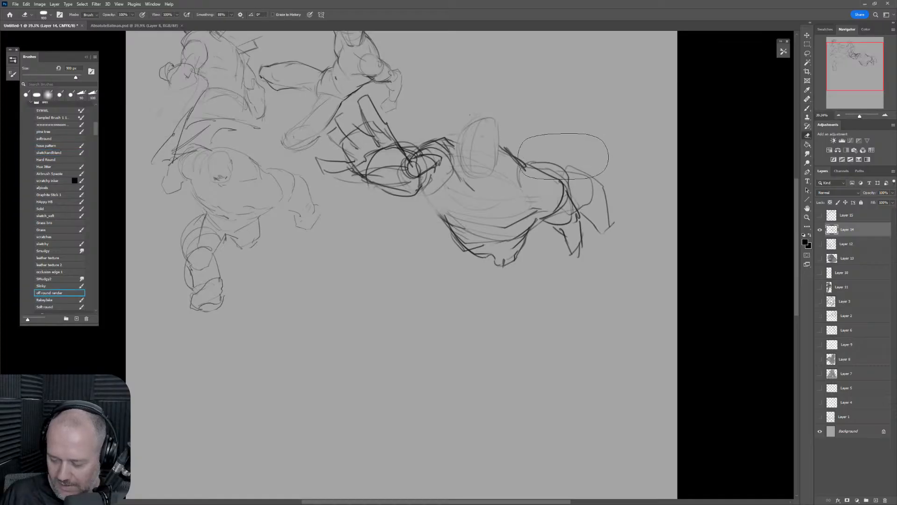
drag(564, 157, 616, 177)
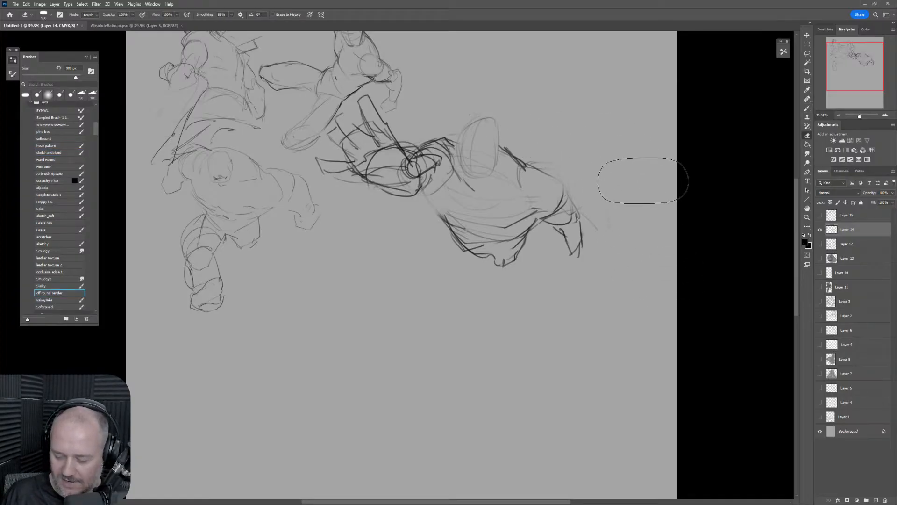
key(b)
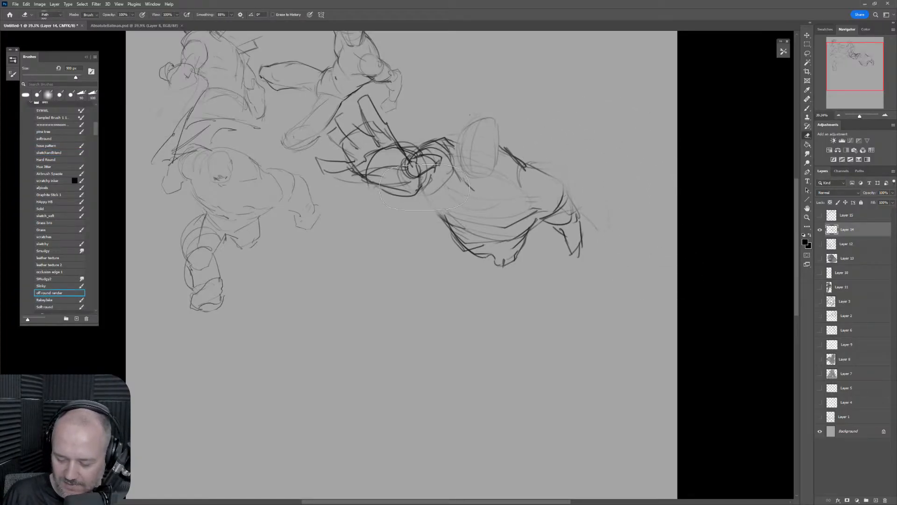
Darken the contours of the torso, chest and lowered arm, and check the pose in a mirrored canvas view.
mouse_move(438, 180)
mouse_down()
mouse_move(440, 216)
mouse_move(513, 229)
mouse_move(565, 216)
mouse_up()
mouse_move(525, 165)
mouse_down()
mouse_move(558, 236)
mouse_move(532, 234)
mouse_move(546, 210)
mouse_move(578, 250)
mouse_up()
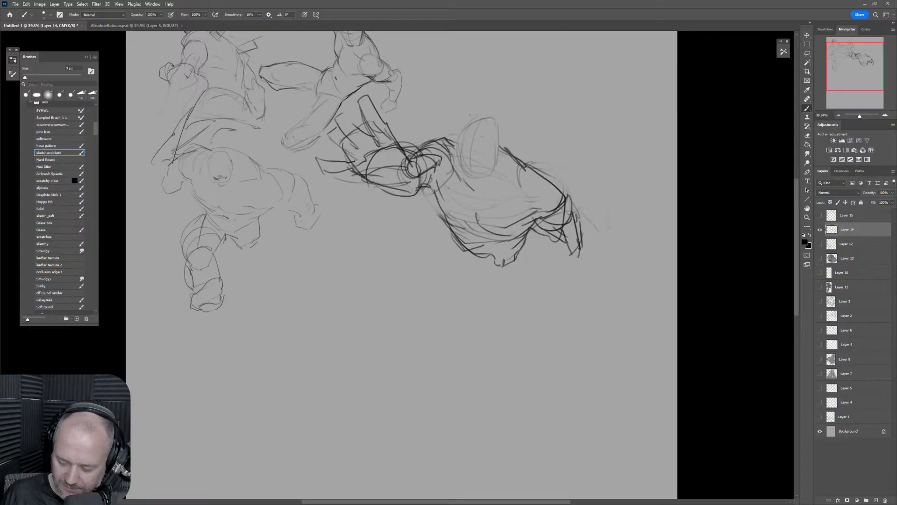
drag(577, 220, 579, 264)
key(ctrl+shift+h)
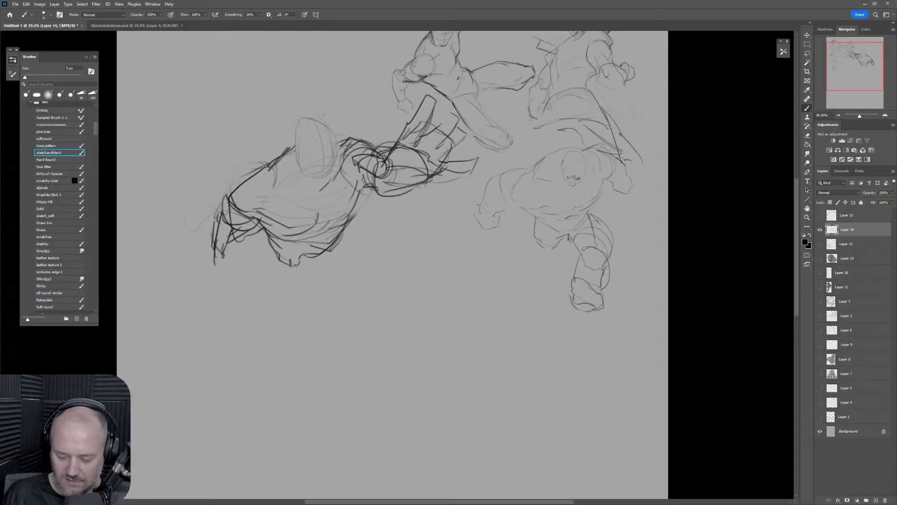
key(ctrl+shift+h)
Erase the lowered arm and redraw it swept outward with a rounded shoulder, bent forearm and hand, reinforcing the torso sides.
key(e)
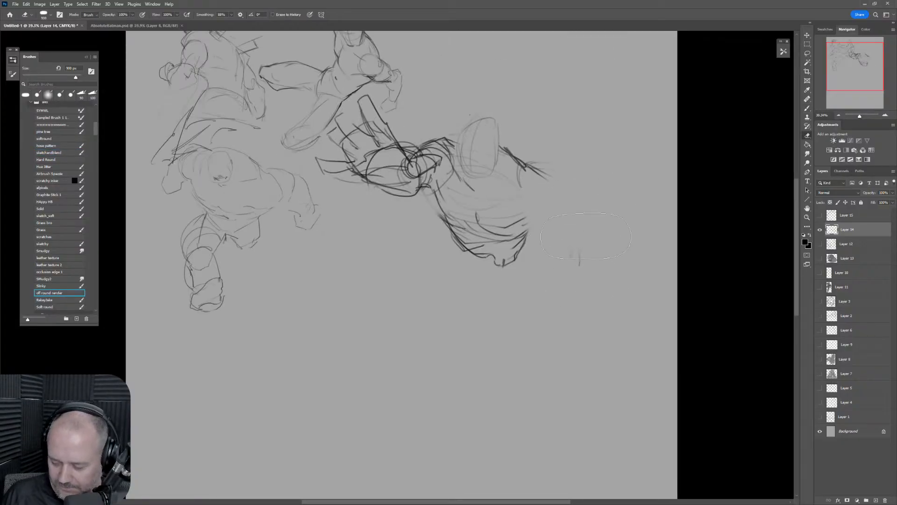
key(b)
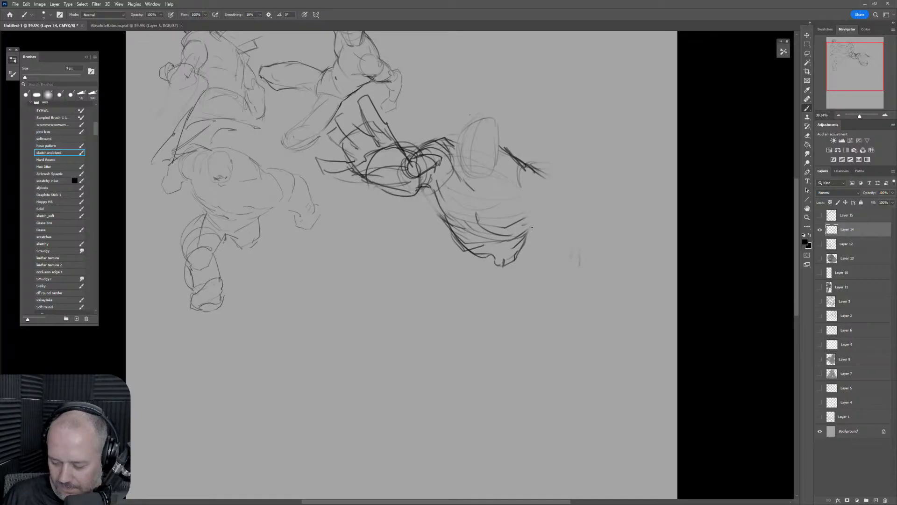
mouse_move(434, 189)
mouse_down()
mouse_move(447, 217)
mouse_move(441, 211)
mouse_move(474, 227)
mouse_move(457, 250)
mouse_move(445, 206)
mouse_move(487, 239)
mouse_up()
mouse_move(544, 209)
mouse_down()
mouse_move(525, 227)
mouse_move(471, 237)
mouse_move(509, 260)
mouse_up()
mouse_move(526, 164)
mouse_down()
mouse_move(558, 158)
mouse_move(566, 201)
mouse_move(544, 209)
mouse_up()
mouse_move(548, 154)
mouse_down()
mouse_move(509, 151)
mouse_move(577, 185)
mouse_move(556, 163)
mouse_move(578, 187)
mouse_move(575, 210)
mouse_up()
mouse_move(585, 174)
mouse_down()
mouse_move(581, 222)
mouse_move(591, 221)
mouse_move(592, 204)
mouse_move(583, 224)
mouse_up()
drag(585, 223, 588, 214)
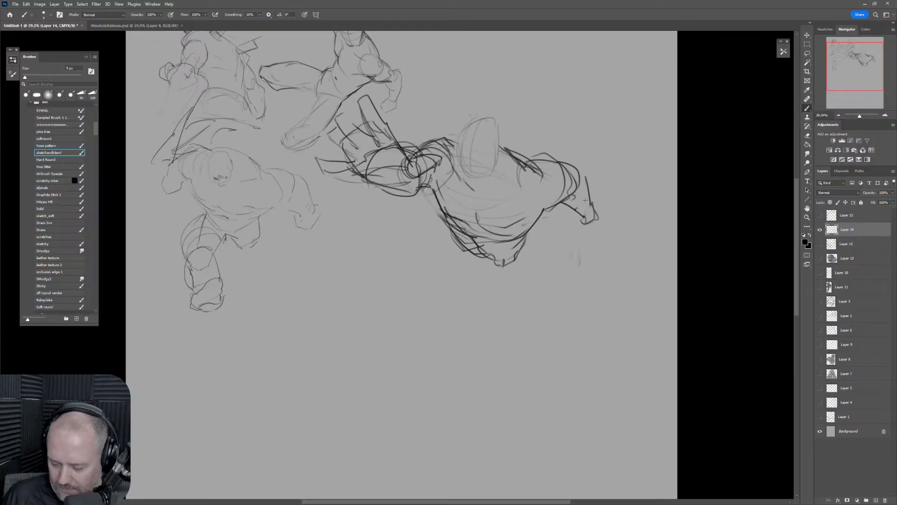
Define the flying figure's head outline, then erase the first facial marks with a smaller eraser and redraw the facial features higher.
mouse_move(452, 138)
mouse_down()
mouse_move(467, 174)
mouse_move(492, 175)
mouse_move(489, 182)
mouse_move(501, 129)
mouse_move(476, 117)
mouse_move(485, 116)
mouse_move(462, 129)
mouse_move(475, 152)
mouse_up()
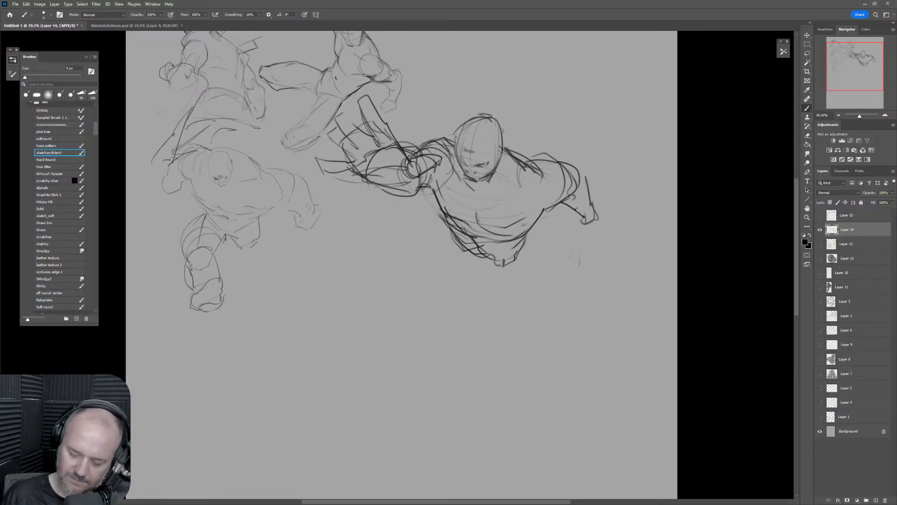
key(e)
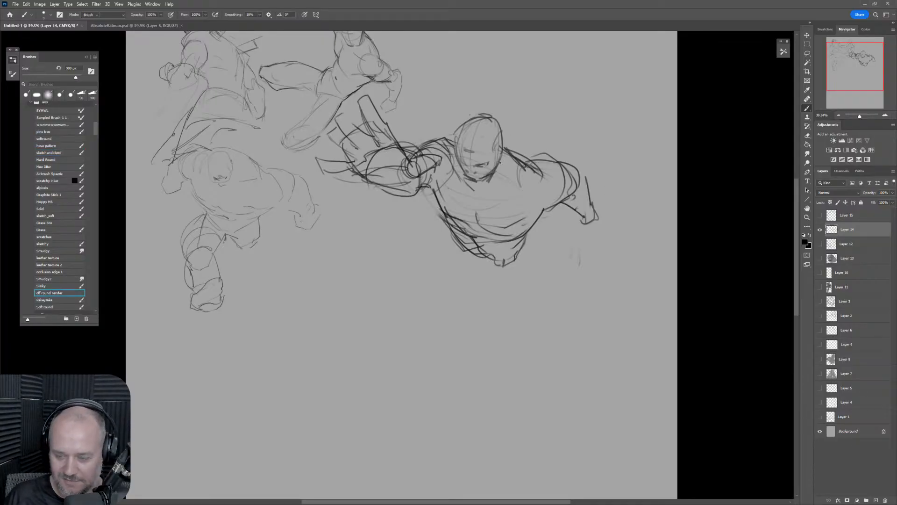
key(bracketleft)
key(bracketleft)
key(bracketleft)
key(bracketleft)
key(bracketleft)
key(bracketleft)
key(bracketleft)
key(bracketleft)
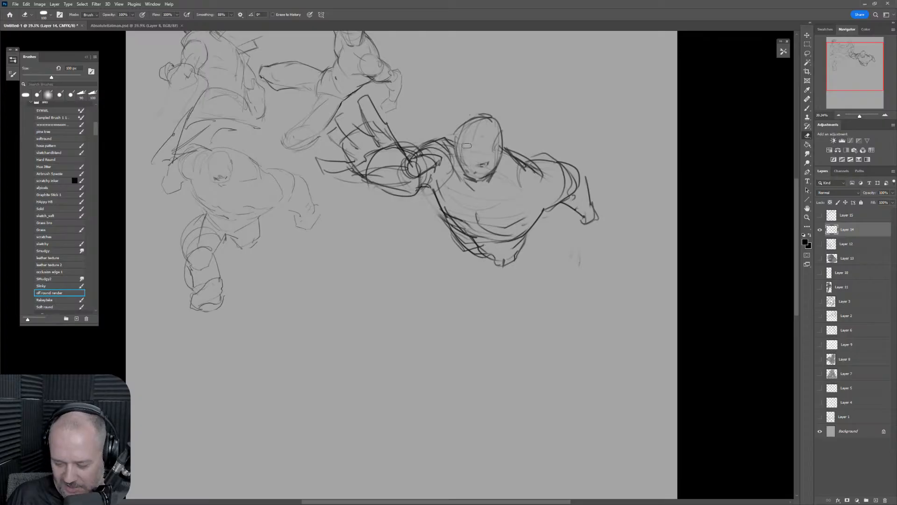
key(b)
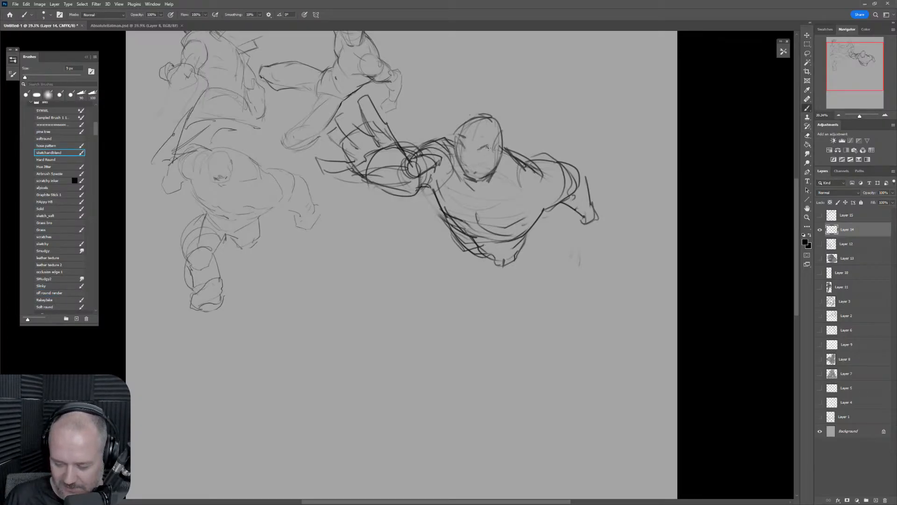
mouse_move(478, 151)
mouse_down()
mouse_move(485, 149)
mouse_move(473, 173)
mouse_up()
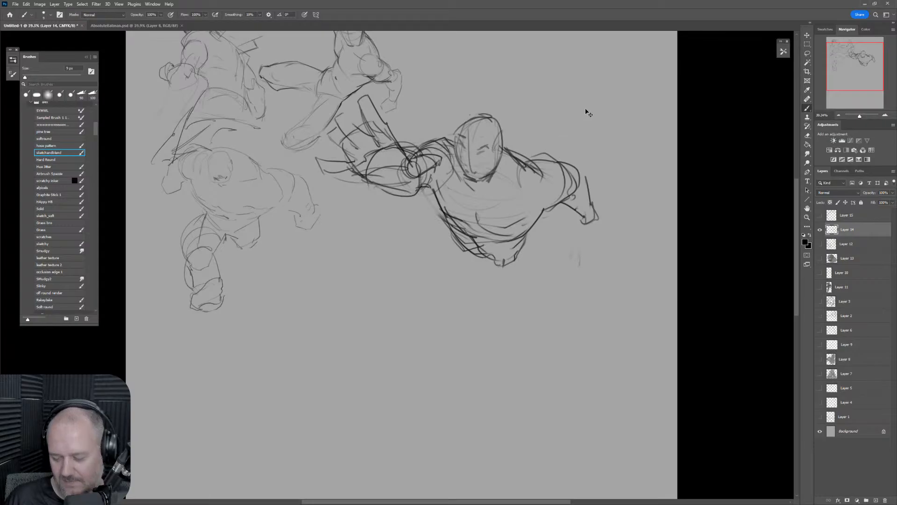
Redraw the flying figure's head with a darker, flatter-sided outline, and undo a trial softening of it with a large eraser.
key(ctrl+z)
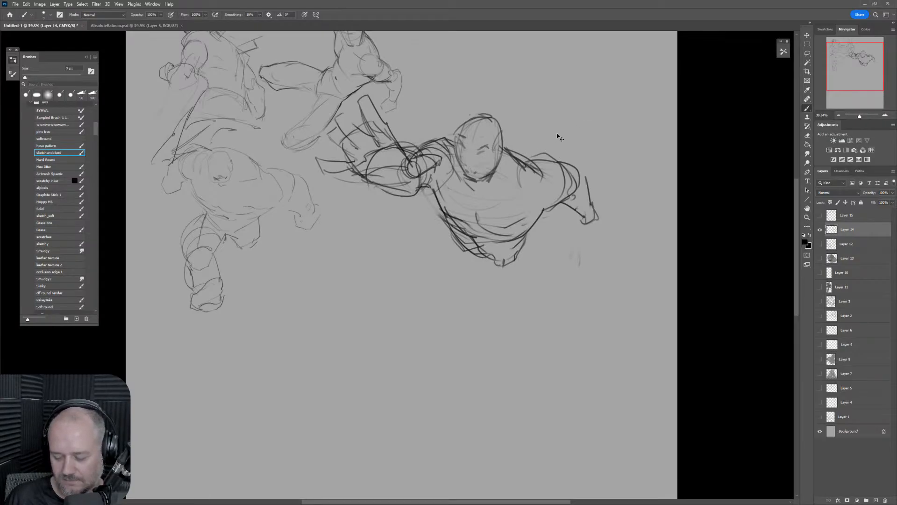
mouse_move(480, 117)
mouse_down()
mouse_move(455, 121)
mouse_move(452, 166)
mouse_move(460, 180)
mouse_move(488, 158)
mouse_move(472, 126)
mouse_move(492, 146)
mouse_move(454, 153)
mouse_move(452, 182)
mouse_up()
key(e)
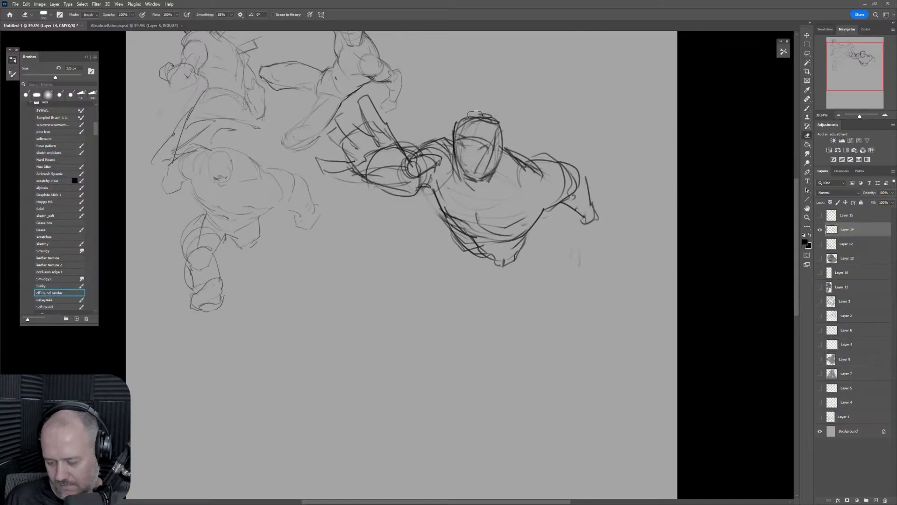
mouse_move(471, 130)
mouse_down()
mouse_move(481, 155)
mouse_move(481, 136)
mouse_up()
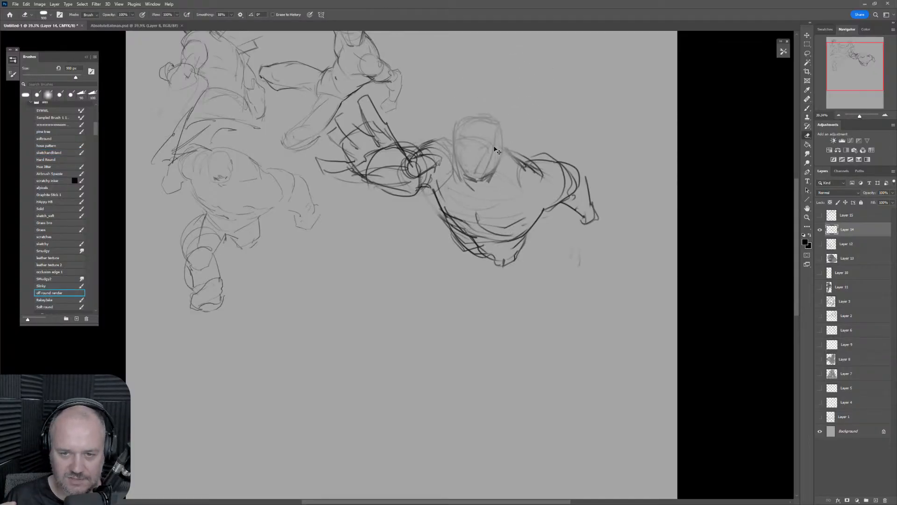
key(ctrl+z)
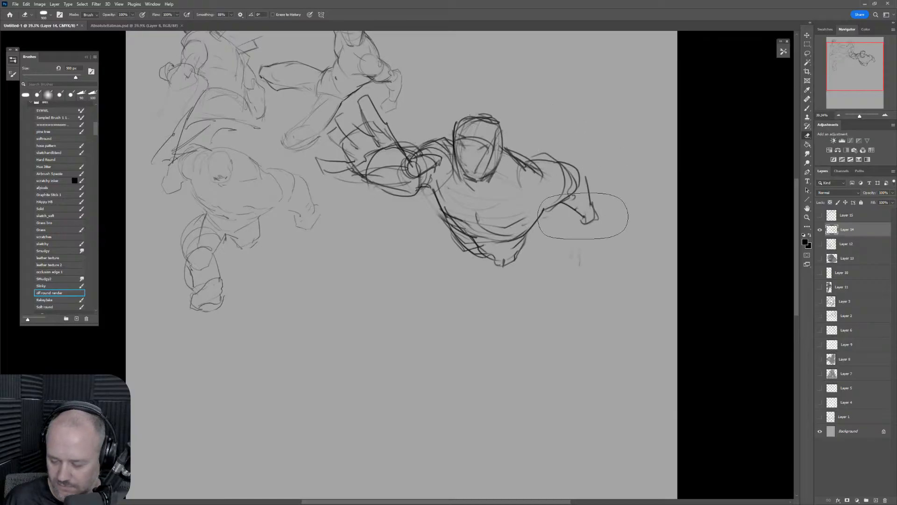
Select the flying figure with a freehand lasso, move it down clear of the other poses, and deselect.
key(ctrl+t)
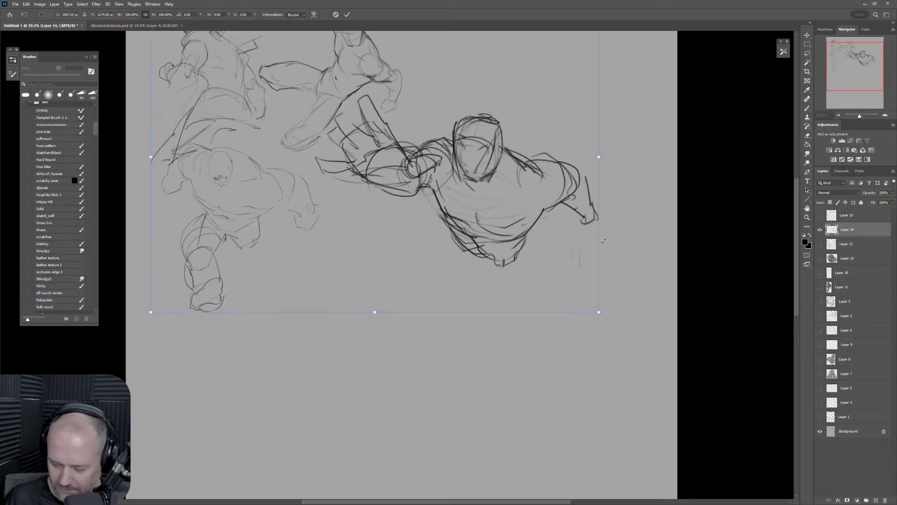
key(Return)
key(l)
mouse_move(607, 236)
mouse_down()
mouse_move(610, 201)
mouse_move(441, 103)
mouse_move(382, 114)
mouse_move(366, 92)
mouse_move(313, 156)
mouse_move(567, 315)
mouse_move(601, 280)
mouse_up()
key(ctrl+t)
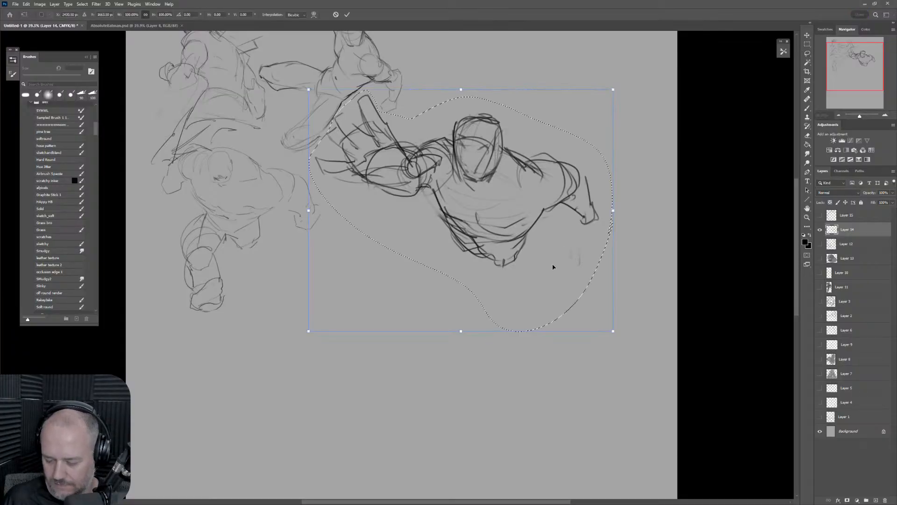
drag(610, 198, 614, 265)
key(Return)
key(ctrl+d)
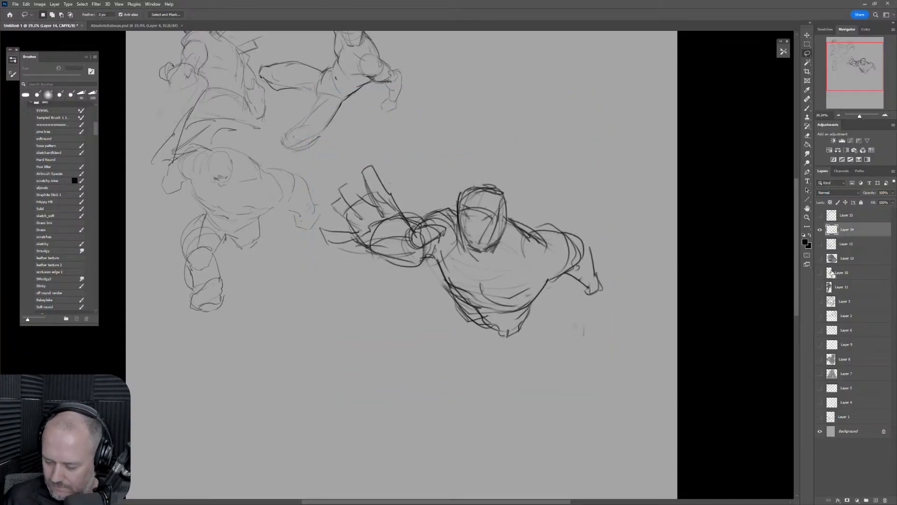
Lower the sketch layer's fill to a faint underdrawing and add a new layer above it.
click(893, 203)
drag(892, 210, 860, 215)
drag(550, 299, 554, 298)
drag(576, 340, 562, 296)
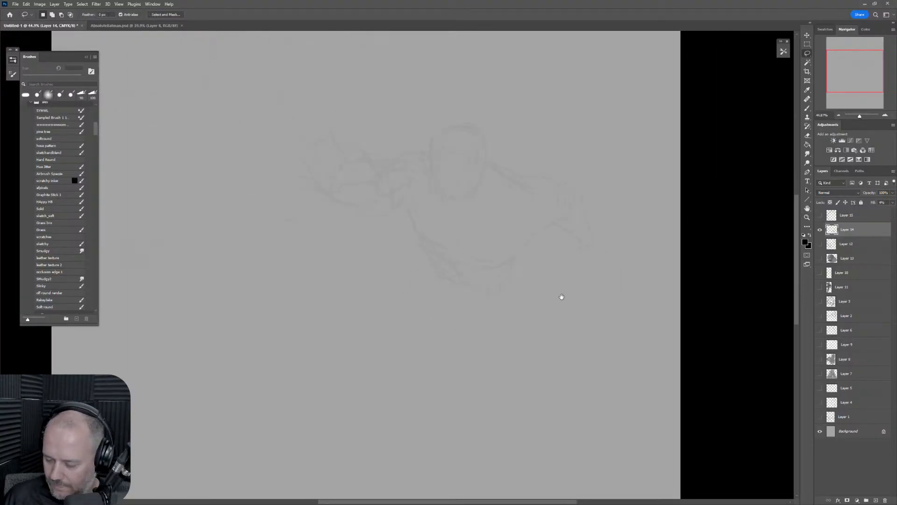
click(877, 500)
Sketch the fanned finger lines of the reaching hand with a 20 to 25 px brush, redrawing the uppermost one.
key(b)
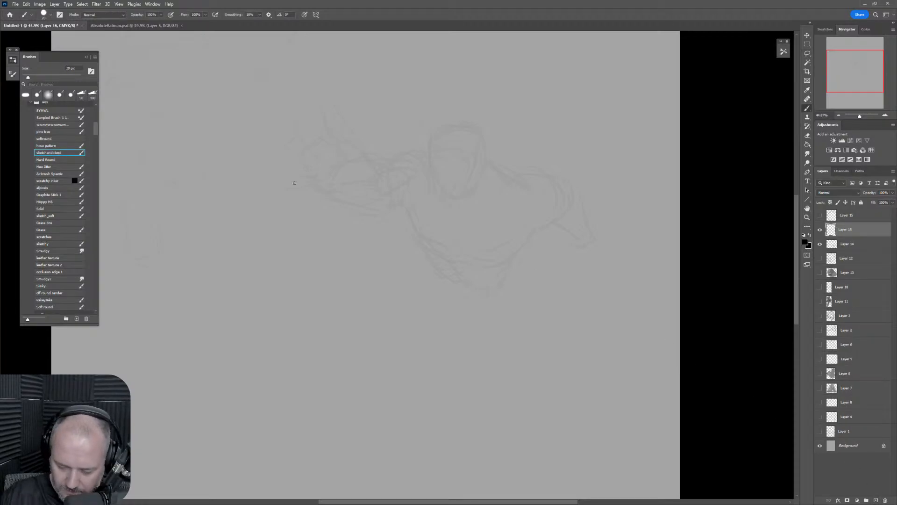
drag(264, 170, 318, 187)
drag(273, 134, 322, 171)
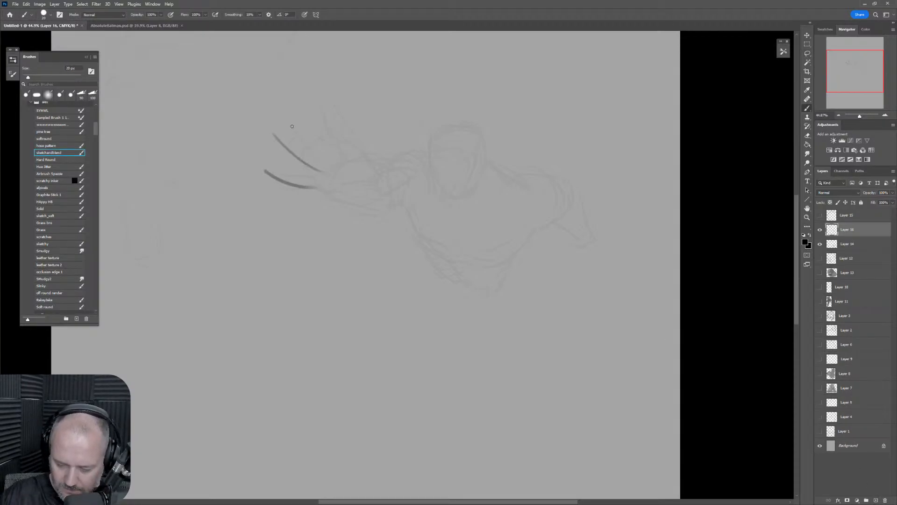
drag(292, 126, 321, 163)
key(bracketright)
drag(317, 90, 353, 161)
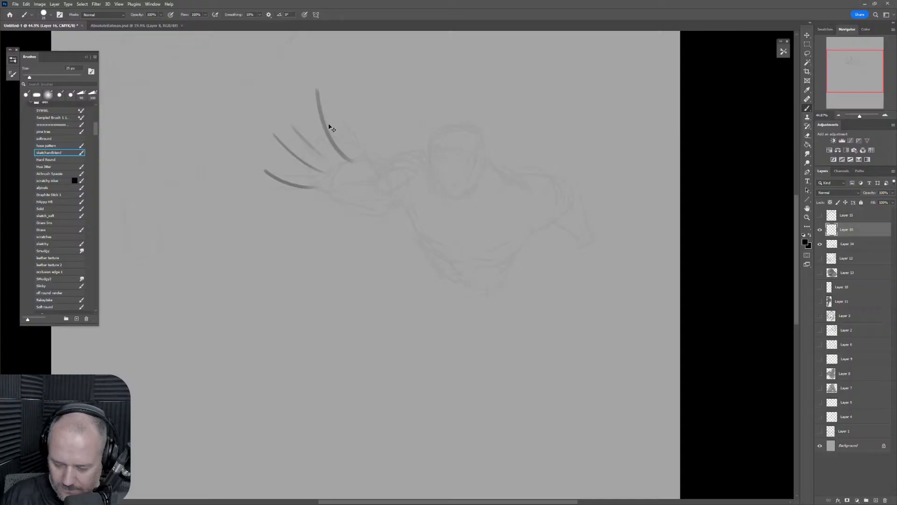
key(ctrl+z)
drag(314, 92, 350, 162)
Reduce the brush to 10 px and sketch the reaching hand's palm, thumb base, knuckles and lower edge.
mouse_move(327, 192)
mouse_down()
mouse_move(371, 181)
mouse_move(330, 199)
mouse_move(364, 214)
mouse_move(400, 202)
mouse_move(391, 190)
mouse_move(416, 175)
mouse_move(389, 193)
mouse_move(379, 176)
mouse_move(389, 199)
mouse_up()
key(bracketleft)
key(ctrl+z)
key(ctrl+z)
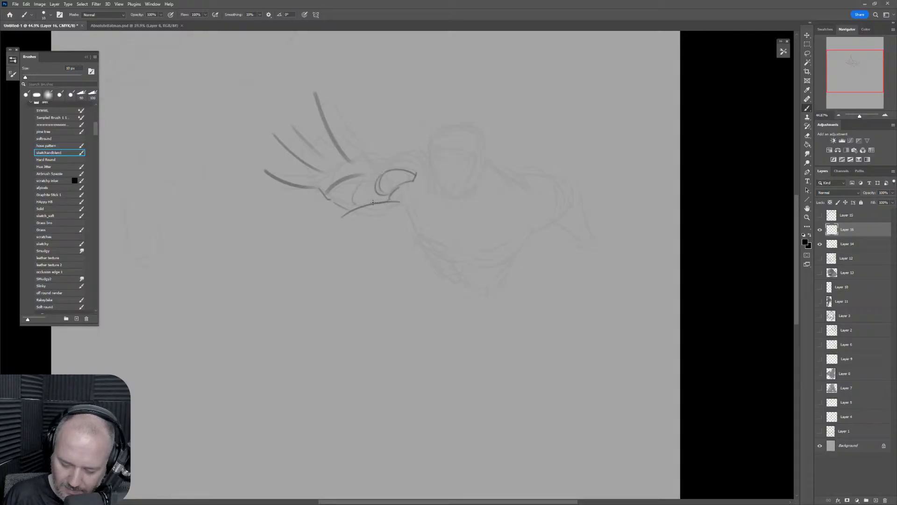
drag(328, 197, 348, 213)
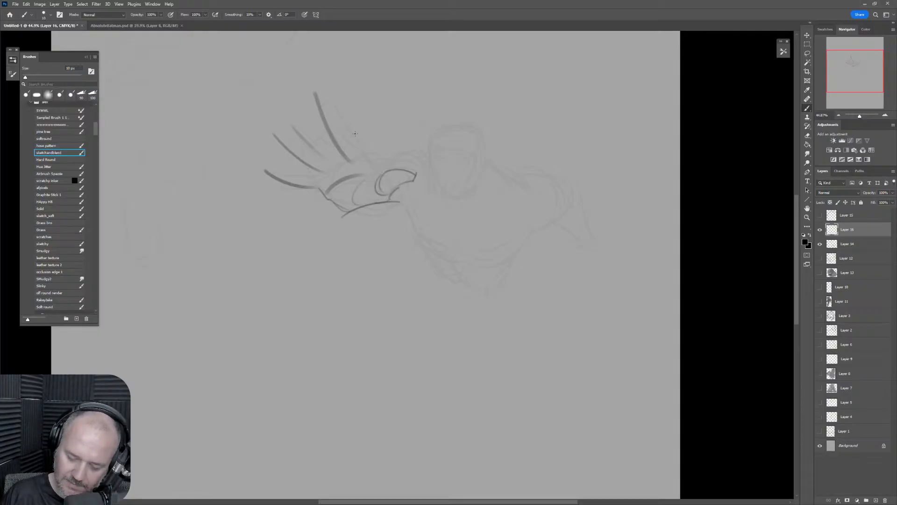
mouse_move(345, 161)
mouse_down()
mouse_move(360, 160)
mouse_move(338, 163)
mouse_move(390, 155)
mouse_move(407, 164)
mouse_up()
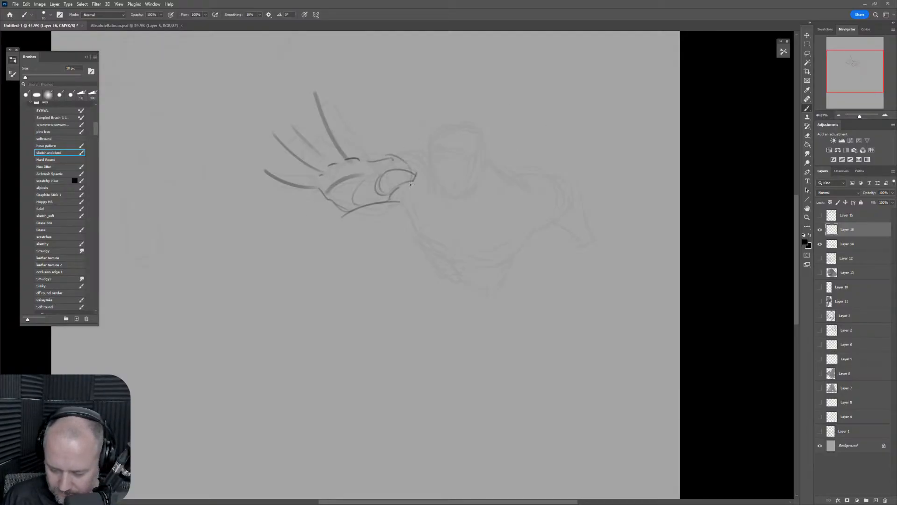
key(ctrl+z)
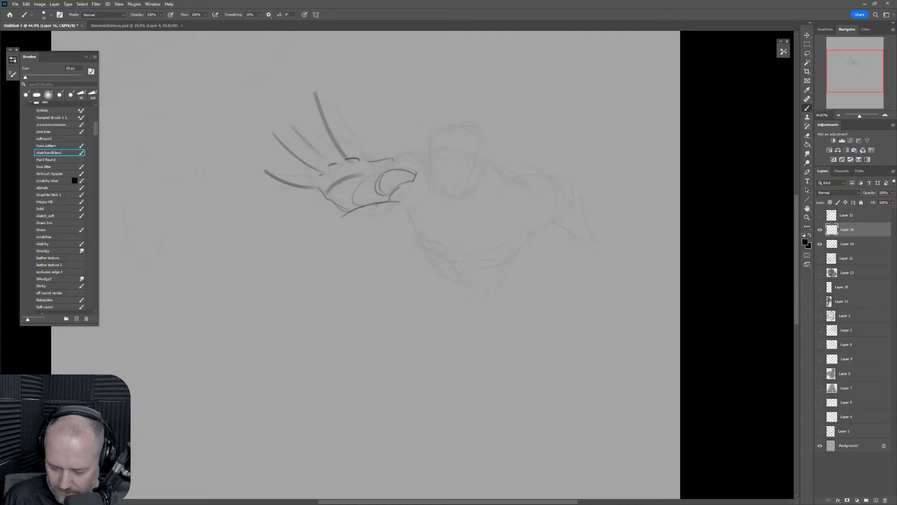
drag(365, 208, 395, 205)
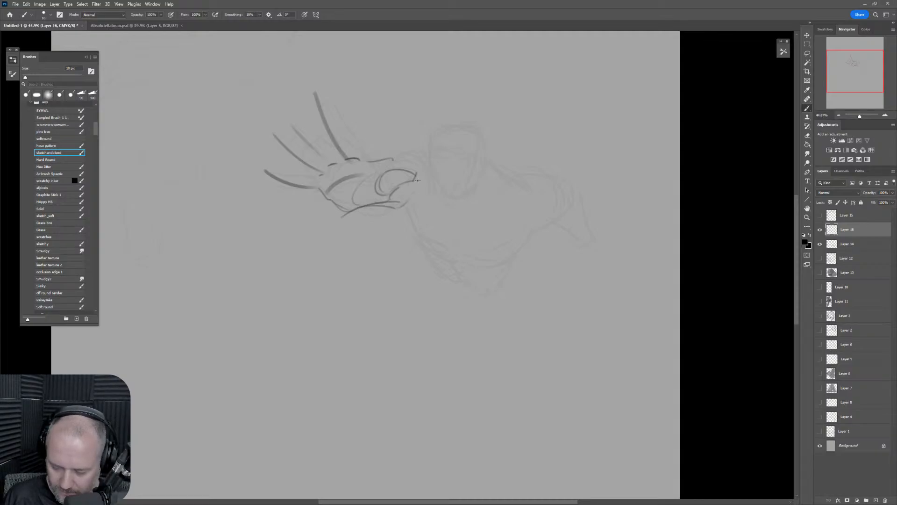
Sketch short contour lines linking the reaching hand's wrist to the foreshortened arm and near shoulder.
mouse_move(393, 162)
mouse_down()
mouse_move(413, 165)
mouse_move(421, 152)
mouse_up()
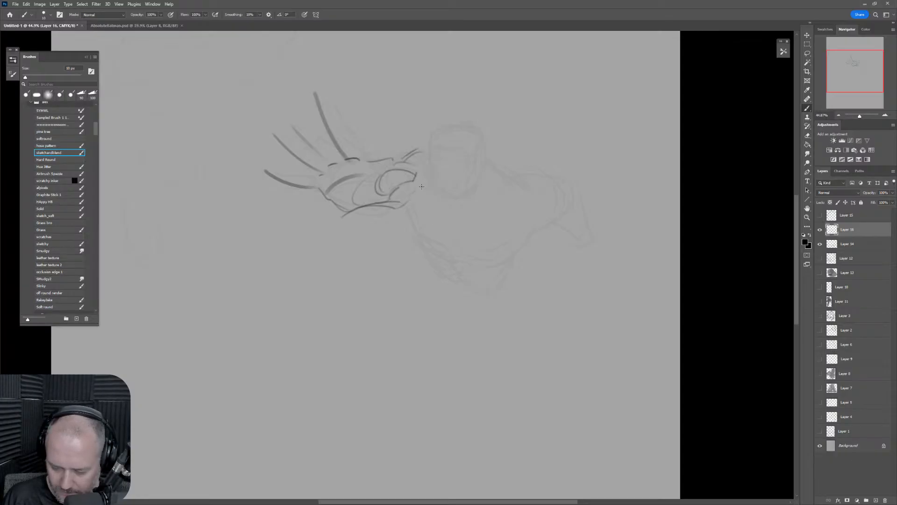
drag(426, 190, 437, 196)
drag(417, 152, 438, 151)
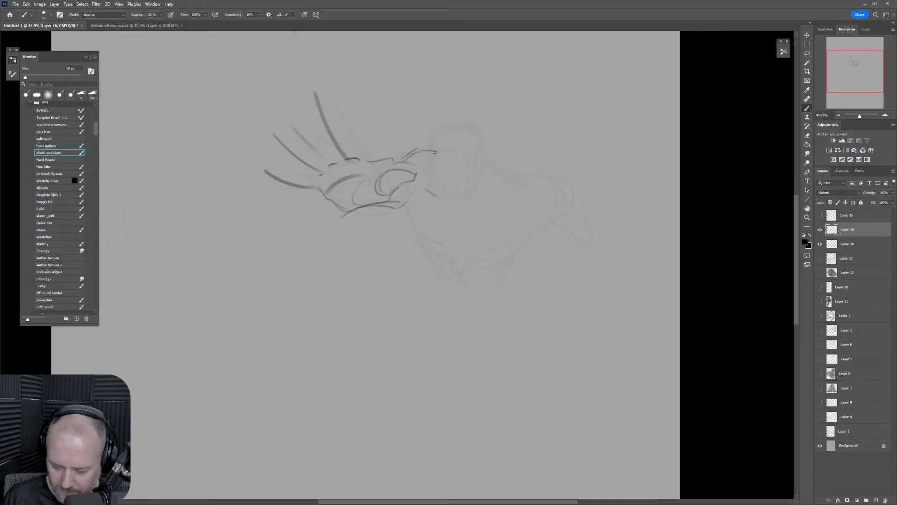
Sketch the head as an upright oval beside the near shoulder, undoing the first version and redrawing it slightly smaller.
mouse_move(439, 154)
mouse_down()
mouse_move(462, 153)
mouse_move(456, 196)
mouse_up()
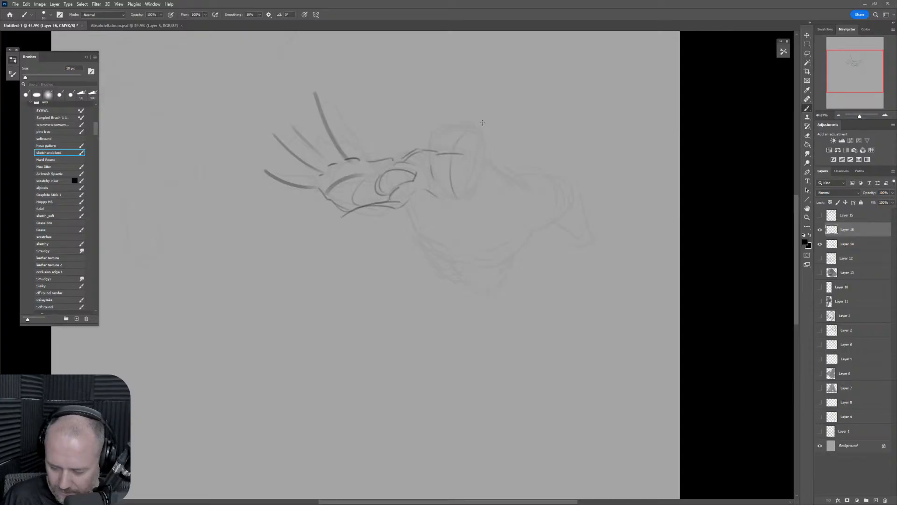
mouse_move(482, 122)
mouse_down()
mouse_move(514, 175)
mouse_move(465, 207)
mouse_up()
drag(488, 124, 483, 204)
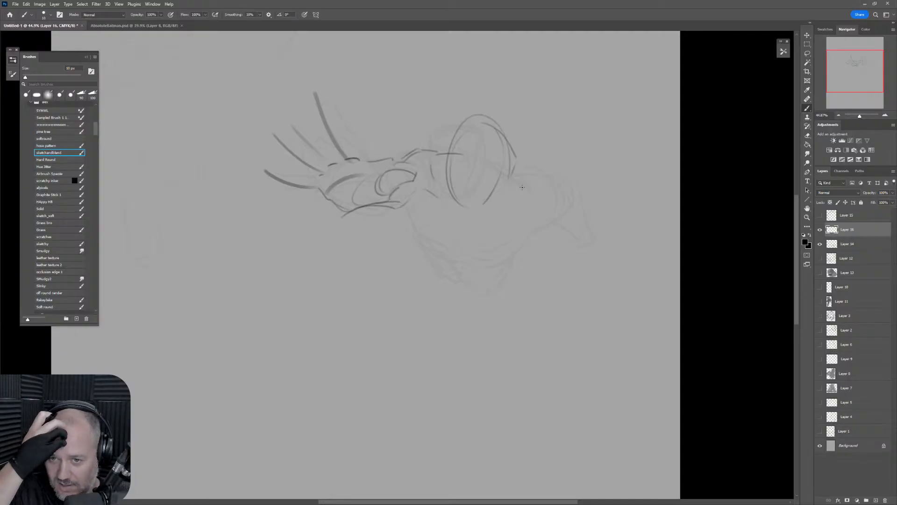
key(ctrl+z)
key(ctrl+z)
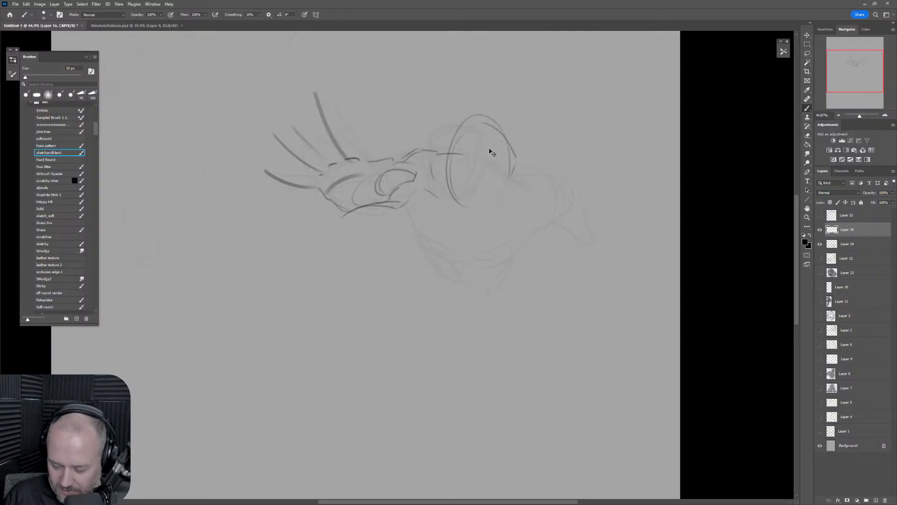
mouse_move(502, 137)
mouse_down()
mouse_move(490, 201)
mouse_move(456, 149)
mouse_move(453, 172)
mouse_up()
Sketch the chest and torso sides, the far shoulder line and the bent far arm over the underdrawing.
mouse_move(413, 194)
mouse_down()
mouse_move(443, 244)
mouse_move(469, 243)
mouse_up()
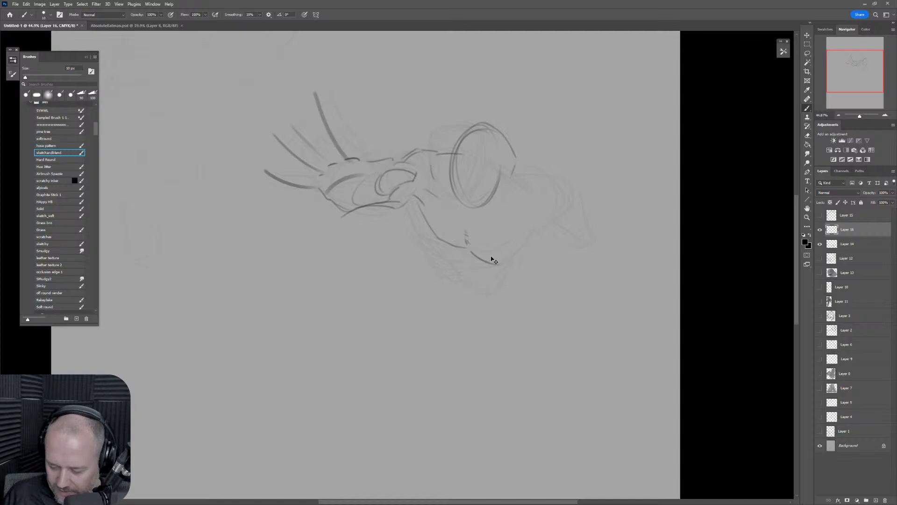
mouse_move(511, 244)
mouse_down()
mouse_move(539, 232)
mouse_move(543, 218)
mouse_move(532, 196)
mouse_up()
mouse_move(511, 166)
mouse_down()
mouse_move(530, 174)
mouse_move(498, 200)
mouse_move(504, 155)
mouse_move(531, 177)
mouse_move(526, 168)
mouse_move(547, 169)
mouse_move(563, 191)
mouse_move(547, 218)
mouse_up()
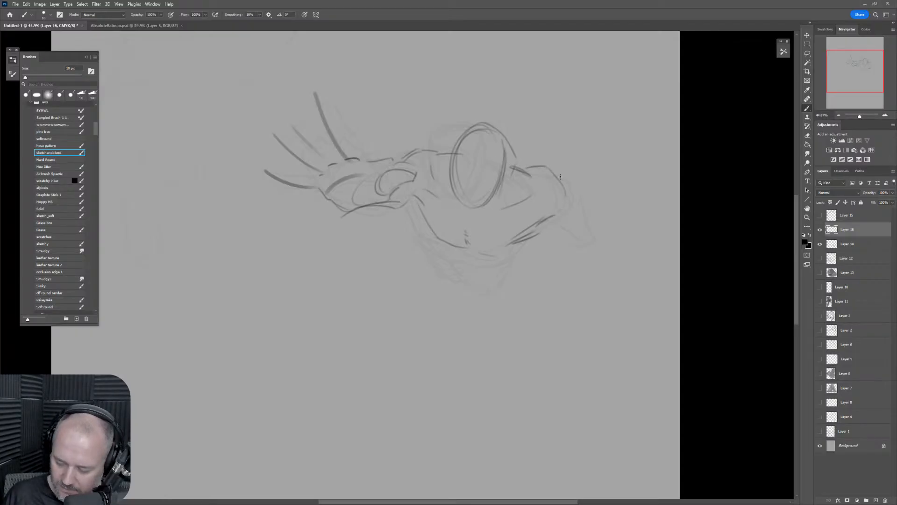
drag(554, 174, 571, 188)
mouse_move(547, 221)
mouse_down()
mouse_move(580, 197)
mouse_move(572, 227)
mouse_move(584, 229)
mouse_up()
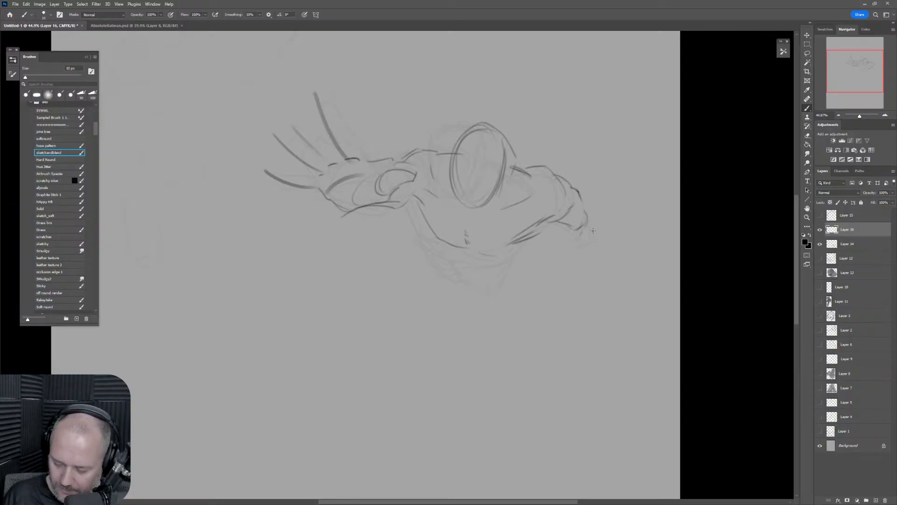
Clean up the doubled torso strokes and redraw the torso's sides converging toward the lower chest.
key(e)
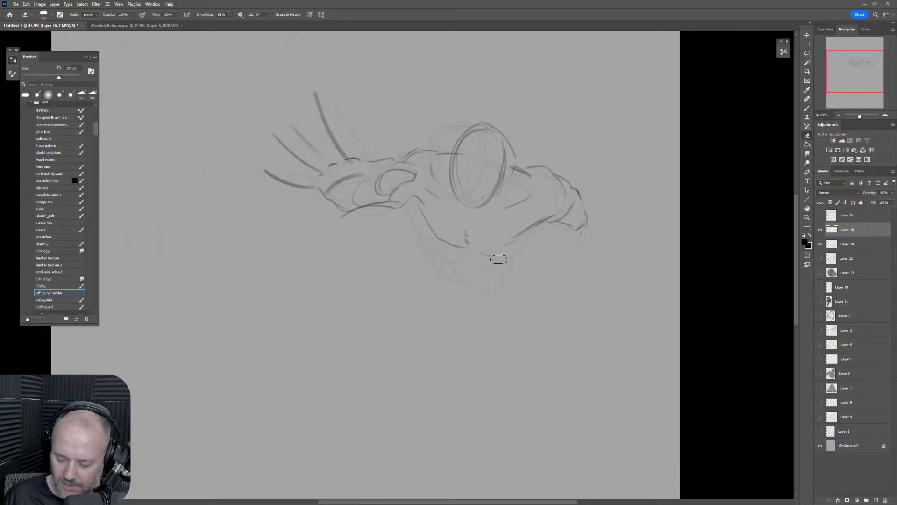
key(b)
drag(538, 220, 509, 260)
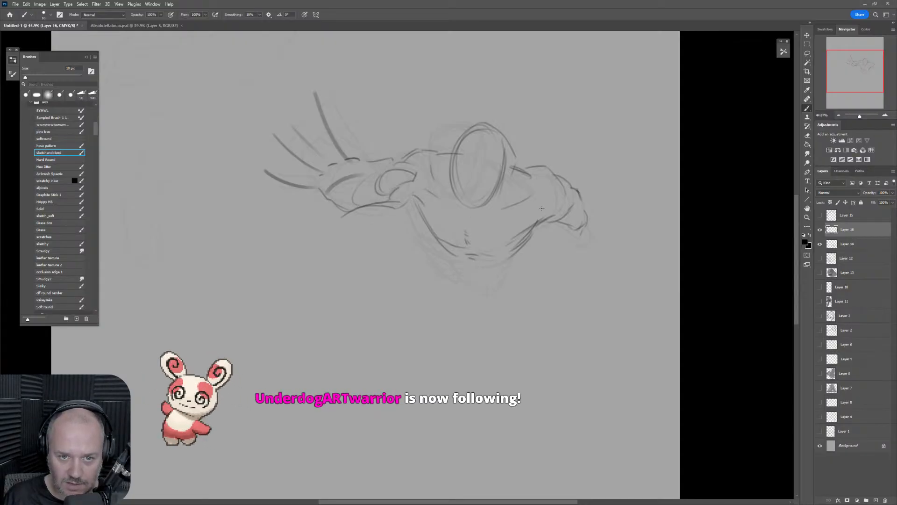
Select the reaching arm and hand with a freehand lasso, enlarge them to about 118%, and reposition them against the shoulder.
key(l)
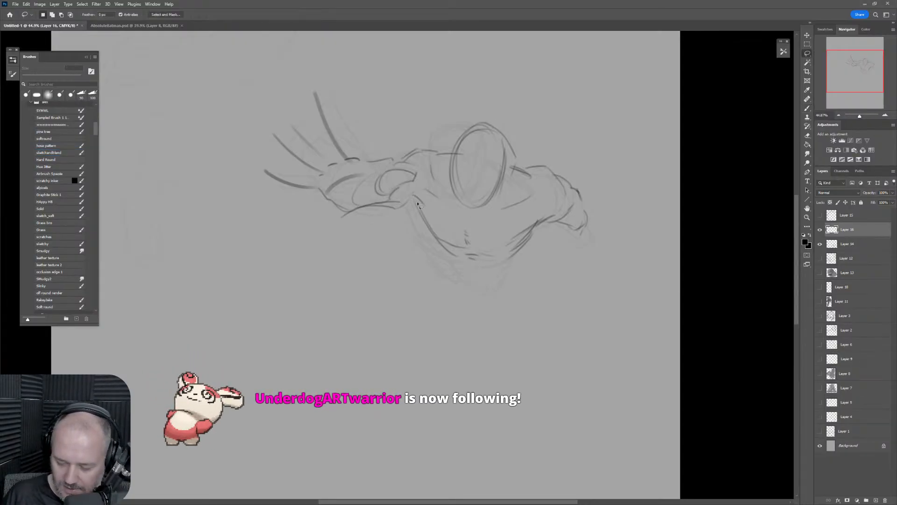
mouse_move(413, 205)
mouse_down()
mouse_move(435, 214)
mouse_move(443, 150)
mouse_move(374, 91)
mouse_move(286, 249)
mouse_move(411, 207)
mouse_up()
key(ctrl+t)
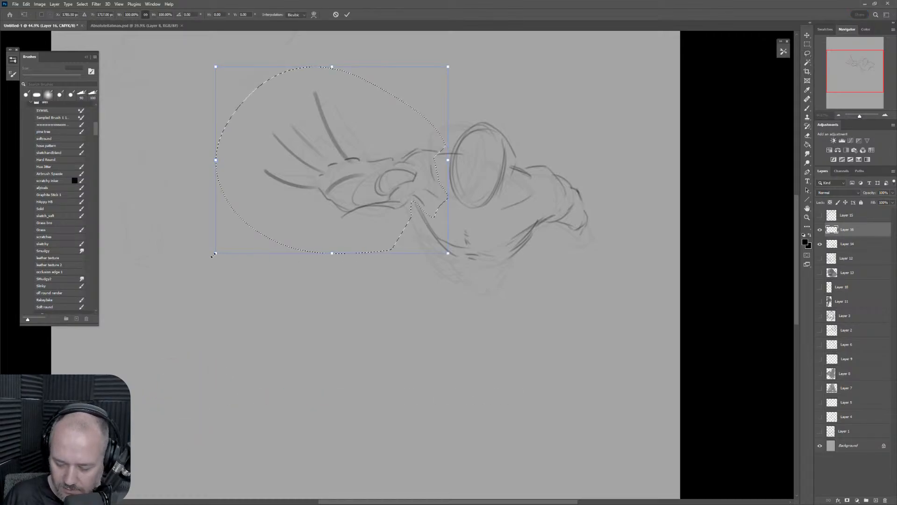
drag(214, 252, 172, 282)
drag(422, 263, 425, 257)
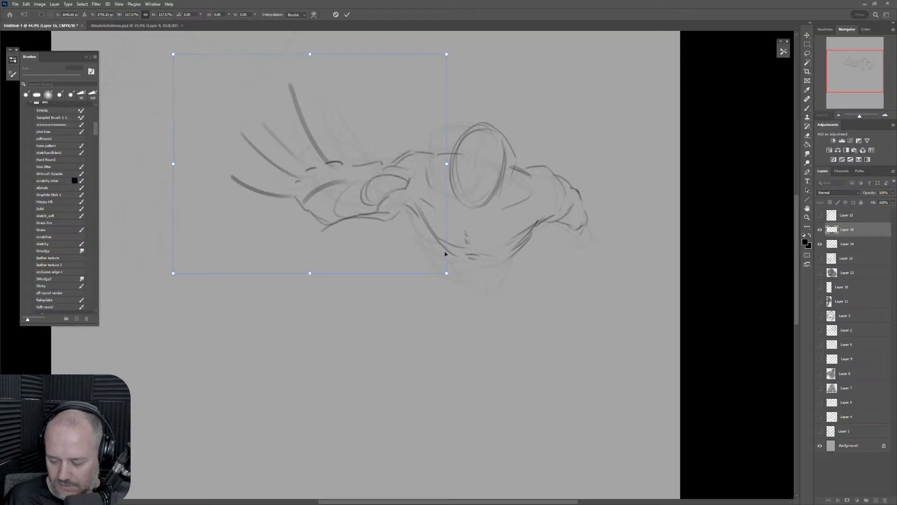
key(Return)
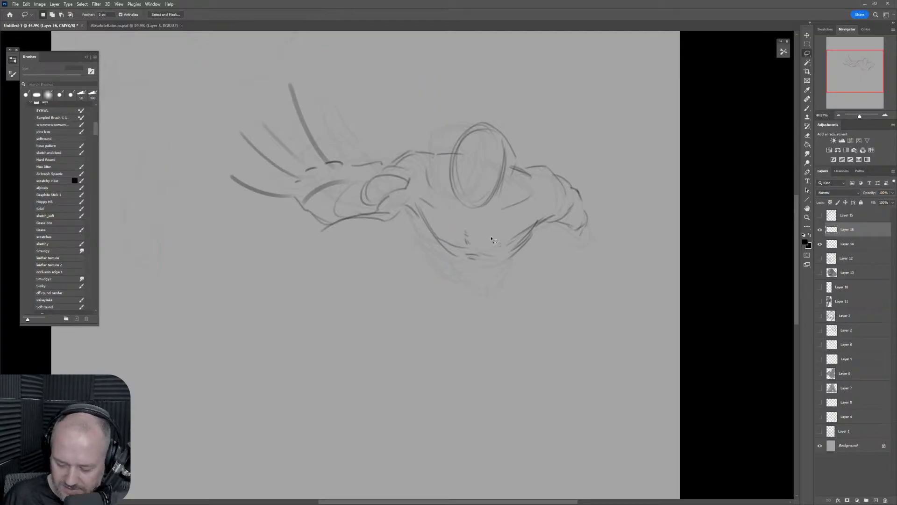
Darken the lower chest contour and add a curve separating the far shoulder from the chest.
key(b)
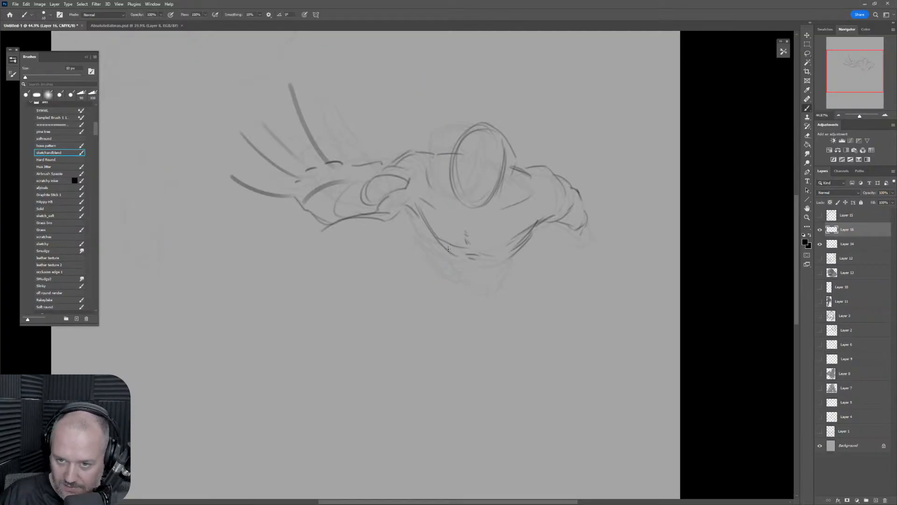
mouse_move(440, 241)
mouse_down()
mouse_move(462, 256)
mouse_move(520, 245)
mouse_up()
mouse_move(543, 217)
mouse_down()
mouse_move(530, 224)
mouse_move(553, 214)
mouse_up()
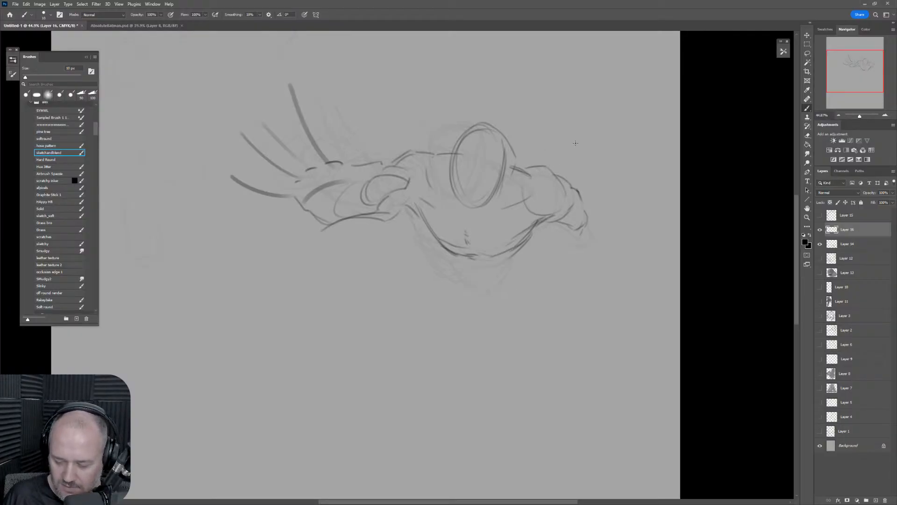
Draw second edges and tips along the finger lines to give the reaching hand's four fingers thickness.
mouse_move(288, 84)
mouse_down()
mouse_move(300, 79)
mouse_move(343, 150)
mouse_up()
key(ctrl+z)
drag(305, 80, 366, 182)
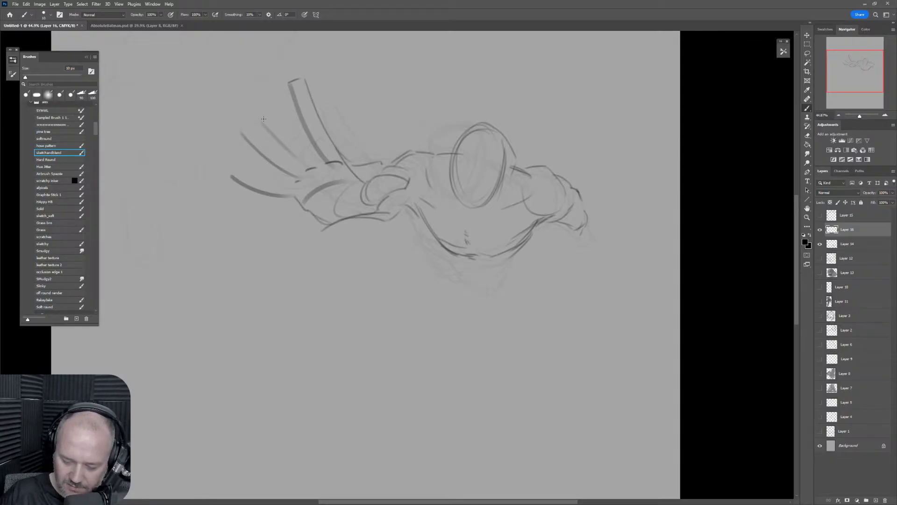
drag(264, 113, 313, 152)
drag(242, 132, 308, 162)
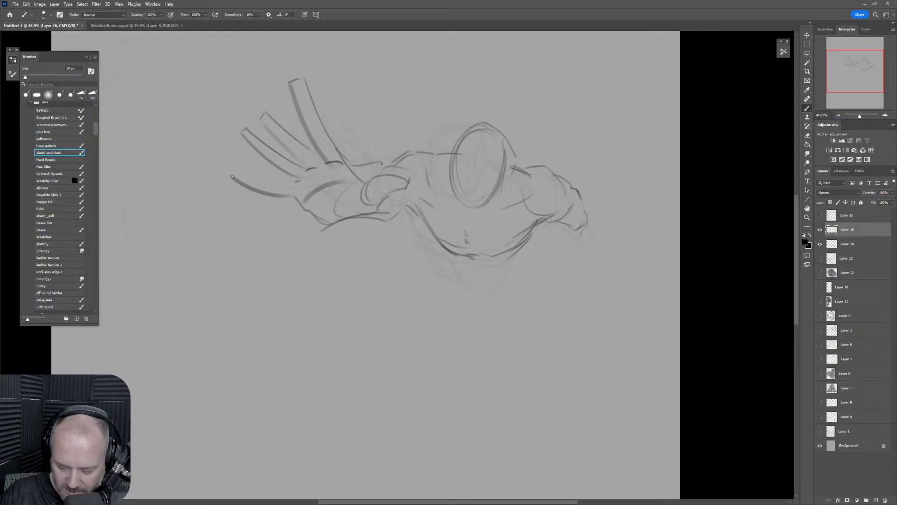
mouse_move(233, 171)
mouse_down()
mouse_move(290, 176)
mouse_move(296, 186)
mouse_up()
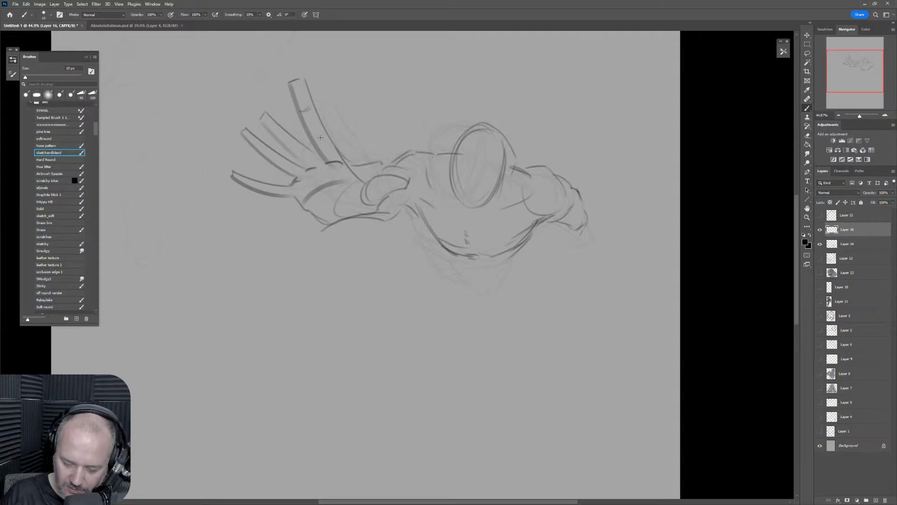
Add joint lines across the reaching hand's fingers and darken the finger contours where they meet the palm.
mouse_move(306, 149)
mouse_down()
mouse_move(294, 154)
mouse_move(264, 108)
mouse_move(301, 142)
mouse_up()
drag(257, 117, 301, 157)
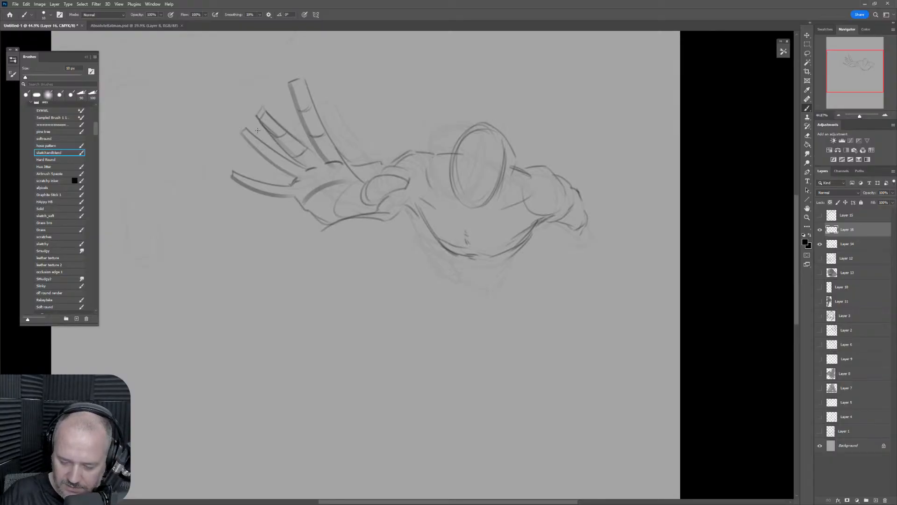
mouse_move(248, 125)
mouse_down()
mouse_move(297, 164)
mouse_move(257, 146)
mouse_up()
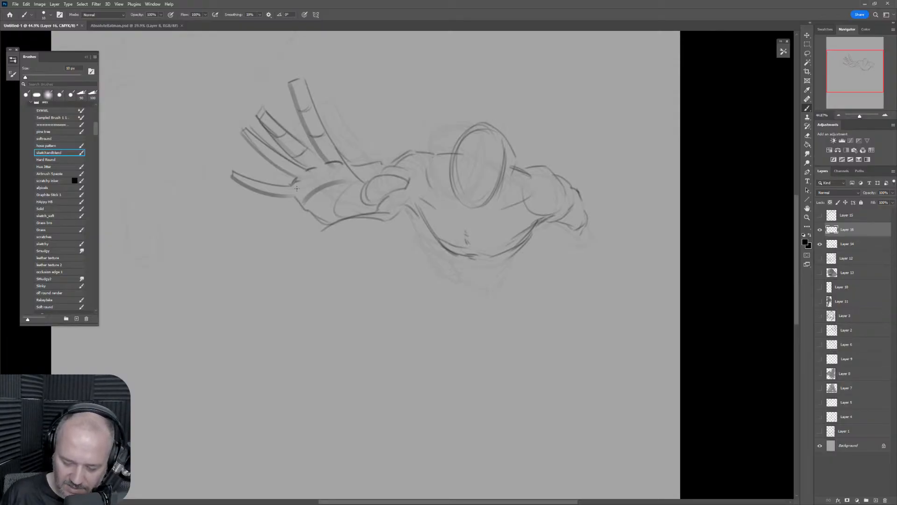
drag(298, 183, 327, 166)
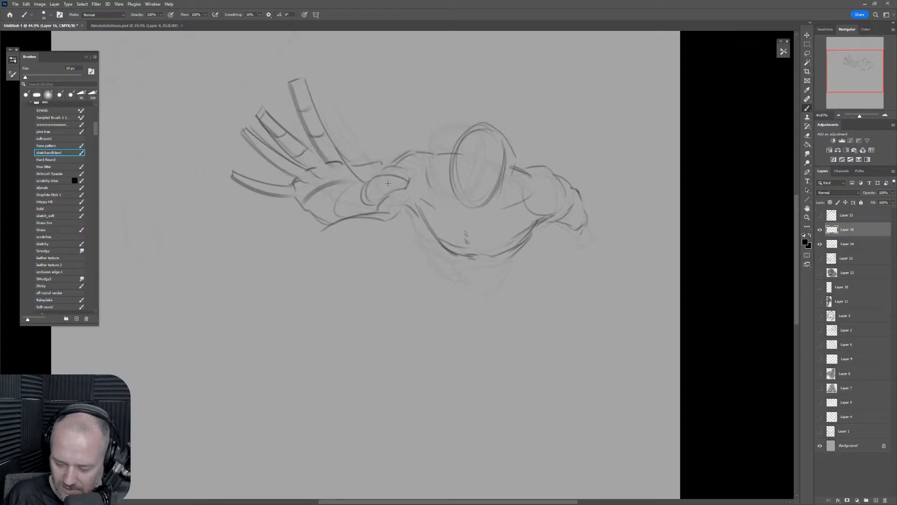
Draw the reaching arm's upper contour from the index finger's base to the wrist and its lower contour from the palm toward the armpit.
key(e)
key(e)
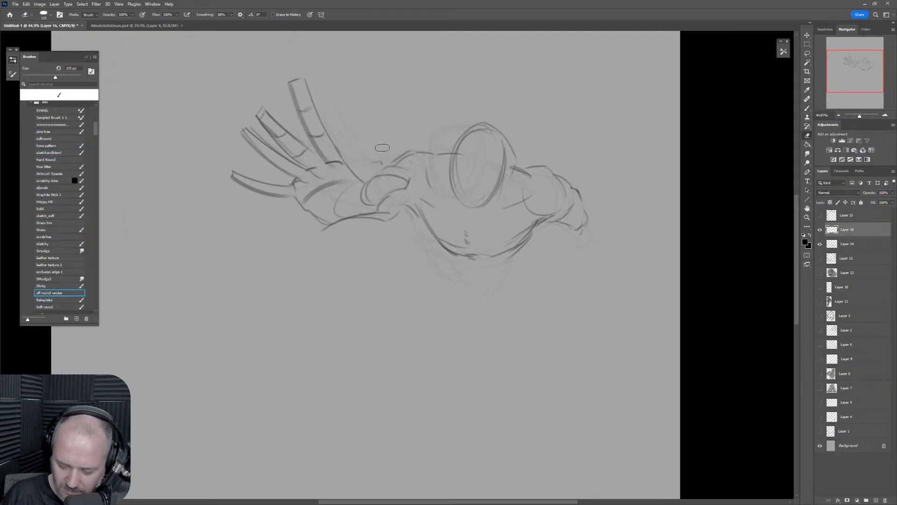
key(b)
drag(350, 171, 388, 161)
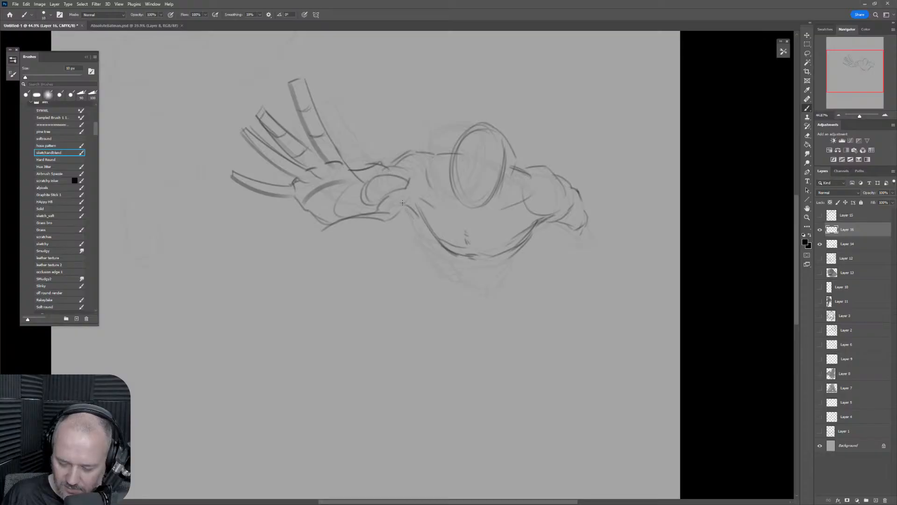
mouse_move(350, 222)
mouse_down()
mouse_move(389, 219)
mouse_move(418, 193)
mouse_move(426, 200)
mouse_up()
key(bracketright)
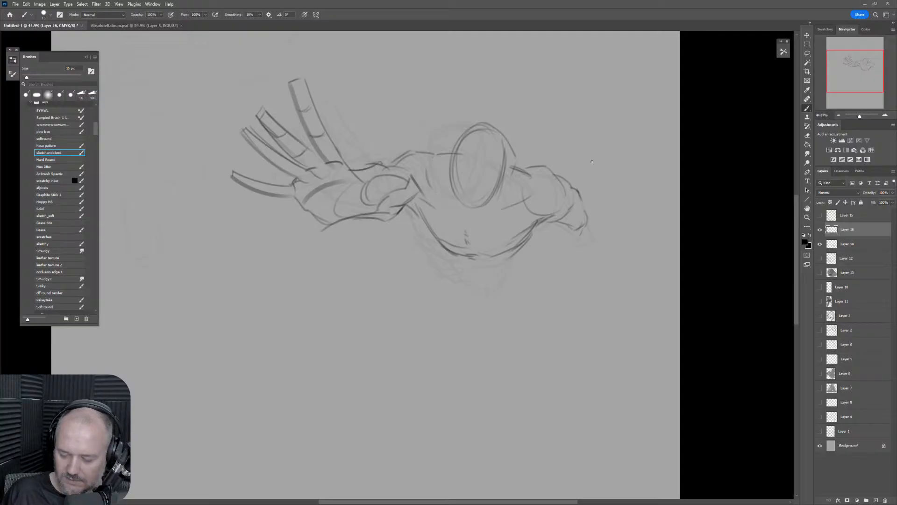
With a finer brush, draw the line from the near shoulder into the chest and darken the torso's side below the armpit.
key(bracketleft)
key(bracketleft)
drag(425, 160, 438, 182)
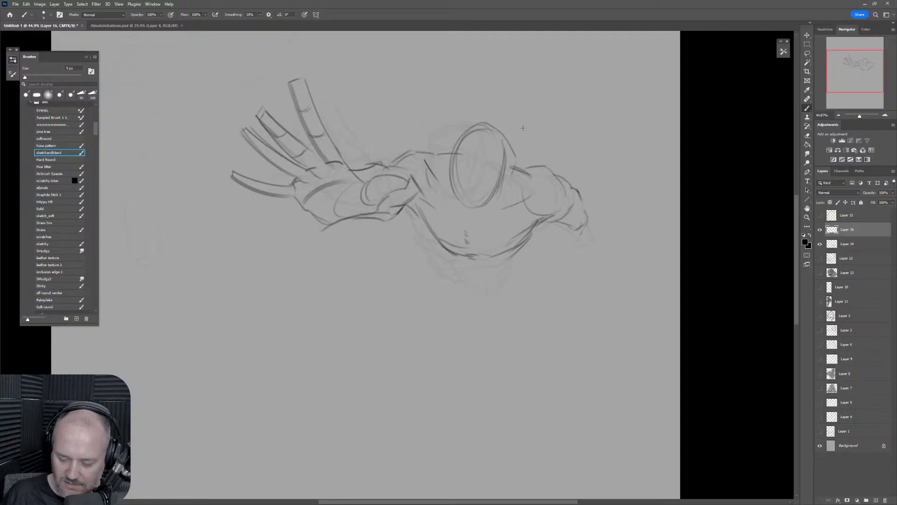
key(e)
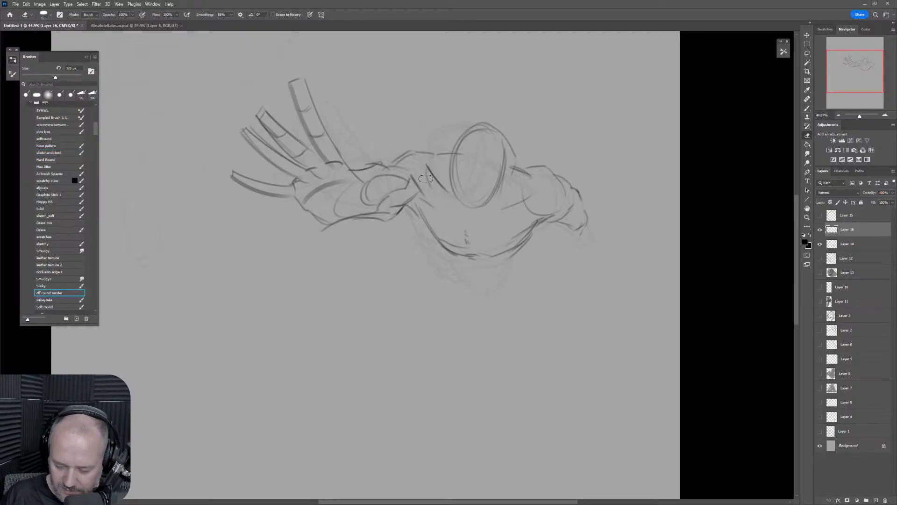
key(b)
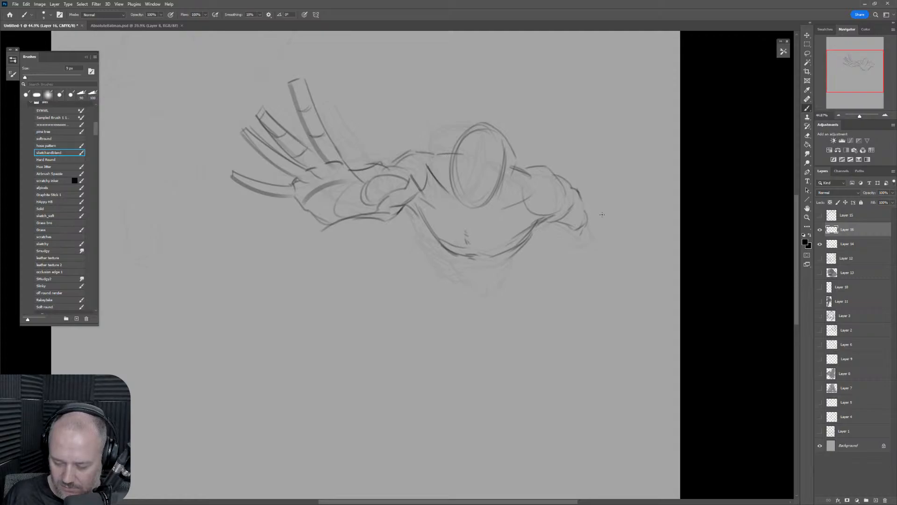
drag(412, 200, 435, 240)
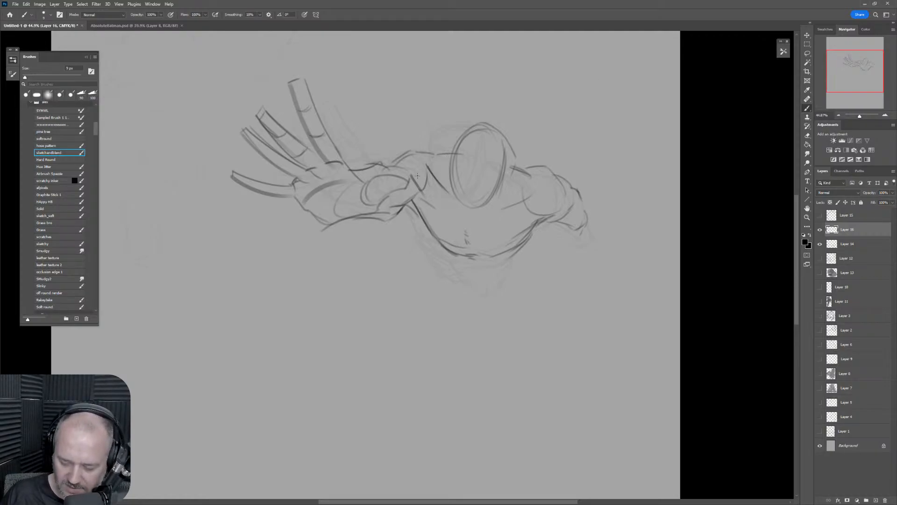
Define the far shoulder's round form and underside, and add a side-plane ellipse and brow line to the head.
key(e)
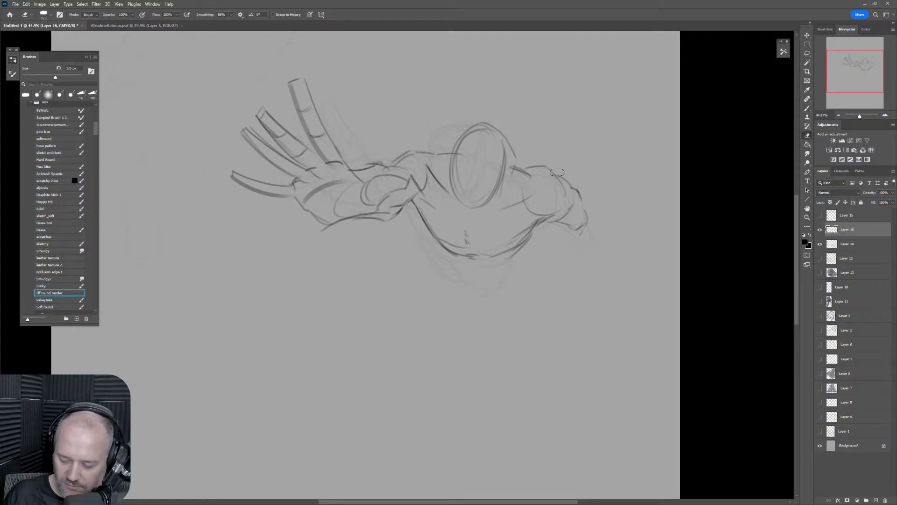
key(b)
mouse_move(532, 225)
mouse_down()
mouse_move(560, 212)
mouse_move(549, 215)
mouse_up()
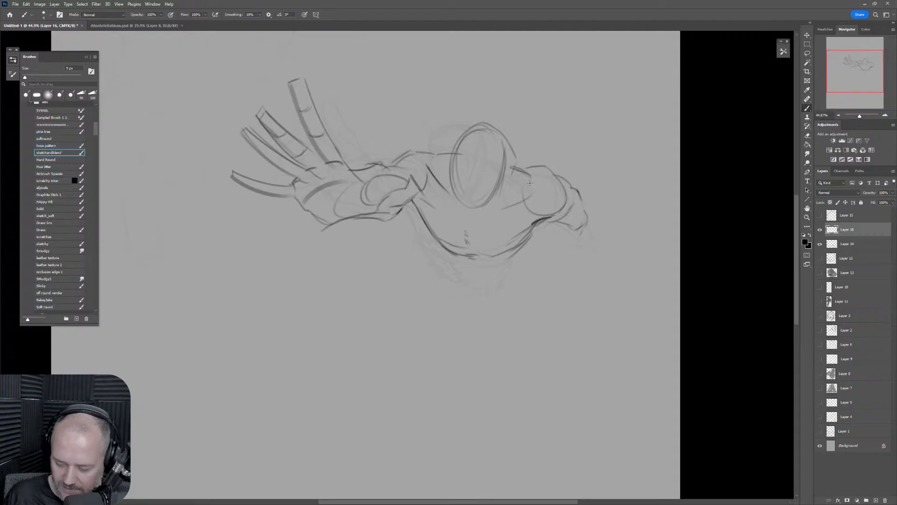
mouse_move(538, 184)
mouse_down()
mouse_move(565, 199)
mouse_move(548, 166)
mouse_move(532, 174)
mouse_move(496, 157)
mouse_move(488, 190)
mouse_up()
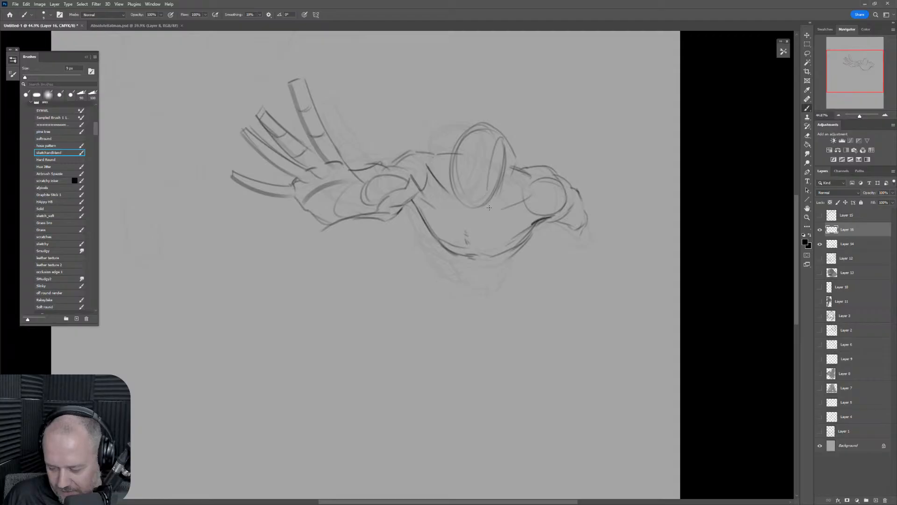
mouse_move(459, 158)
mouse_down()
mouse_move(489, 178)
mouse_move(451, 160)
mouse_move(502, 168)
mouse_move(468, 177)
mouse_move(465, 136)
mouse_move(451, 154)
mouse_move(464, 131)
mouse_move(499, 135)
mouse_move(509, 158)
mouse_up()
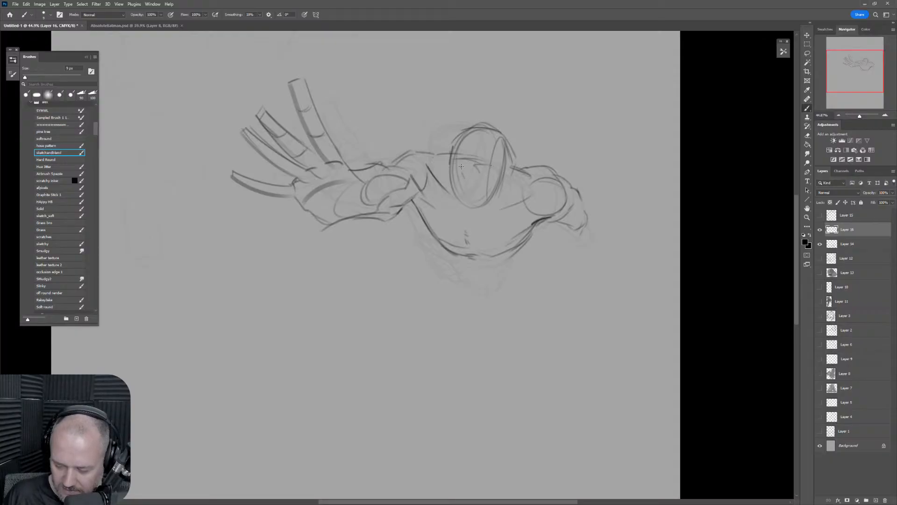
Draw the curve closing the lower torso and sketch the small foreshortened hips and legs beneath it.
drag(458, 258, 503, 260)
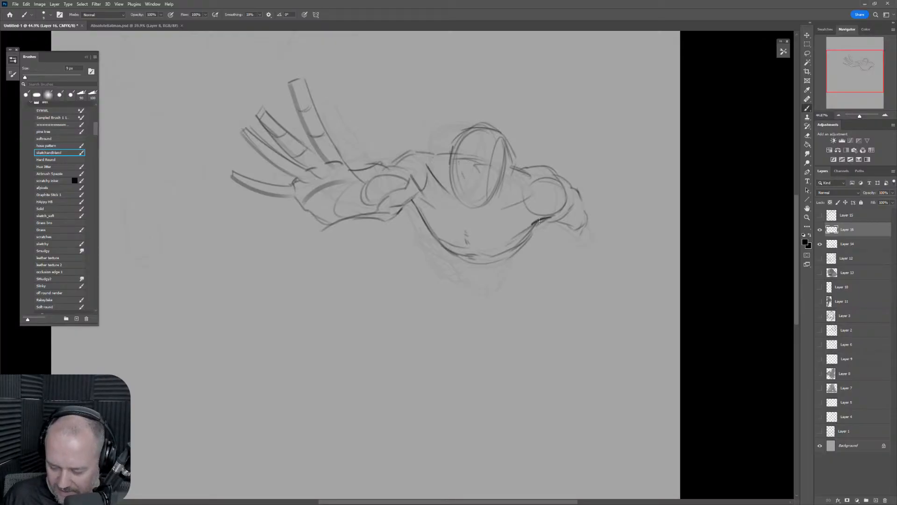
mouse_move(542, 219)
mouse_down()
mouse_move(516, 253)
mouse_move(458, 268)
mouse_move(481, 274)
mouse_up()
key(ctrl+z)
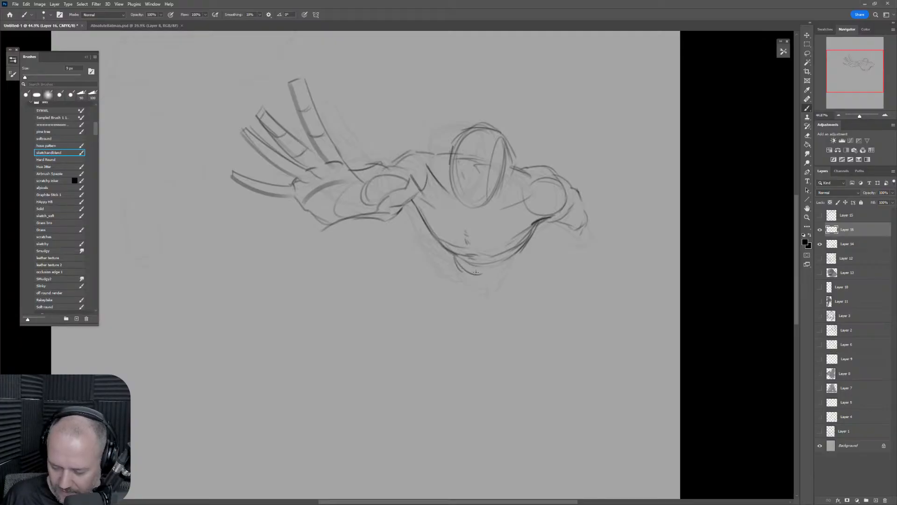
mouse_move(530, 237)
mouse_down()
mouse_move(511, 269)
mouse_move(481, 268)
mouse_move(506, 276)
mouse_up()
mouse_move(504, 273)
mouse_down()
mouse_move(523, 263)
mouse_move(523, 250)
mouse_up()
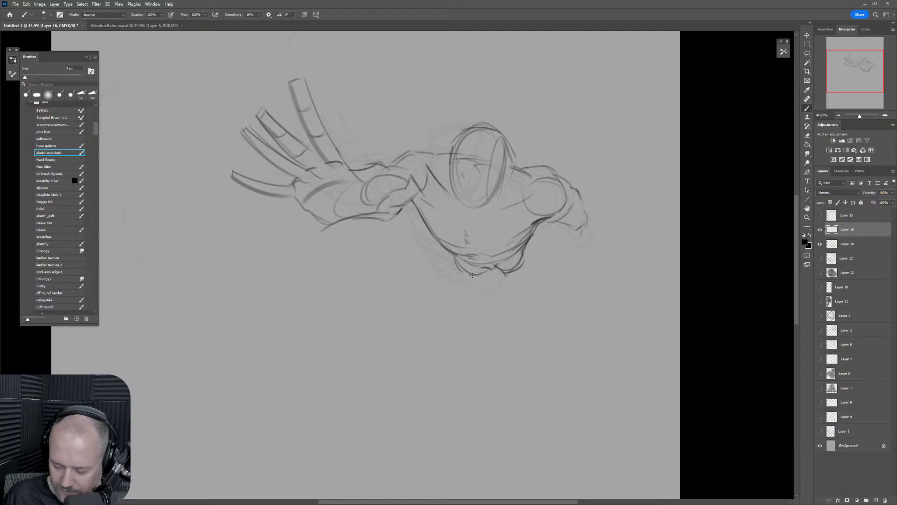
drag(472, 276, 504, 274)
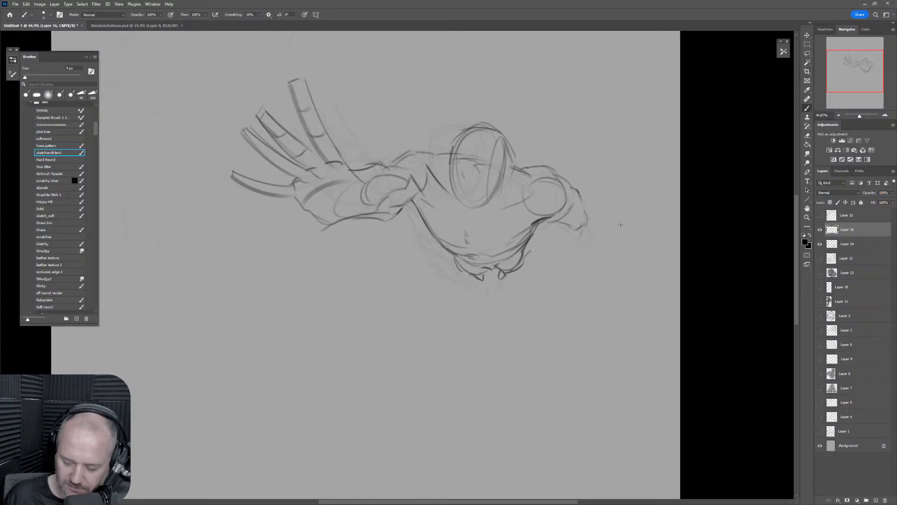
Define the far arm's forearm and fist, and redraw the raised contour of the near shoulder.
drag(556, 220, 572, 226)
mouse_move(581, 202)
mouse_down()
mouse_move(584, 230)
mouse_move(567, 229)
mouse_move(578, 235)
mouse_move(585, 217)
mouse_move(566, 226)
mouse_move(581, 220)
mouse_move(568, 204)
mouse_move(553, 220)
mouse_move(563, 225)
mouse_move(552, 217)
mouse_move(571, 206)
mouse_up()
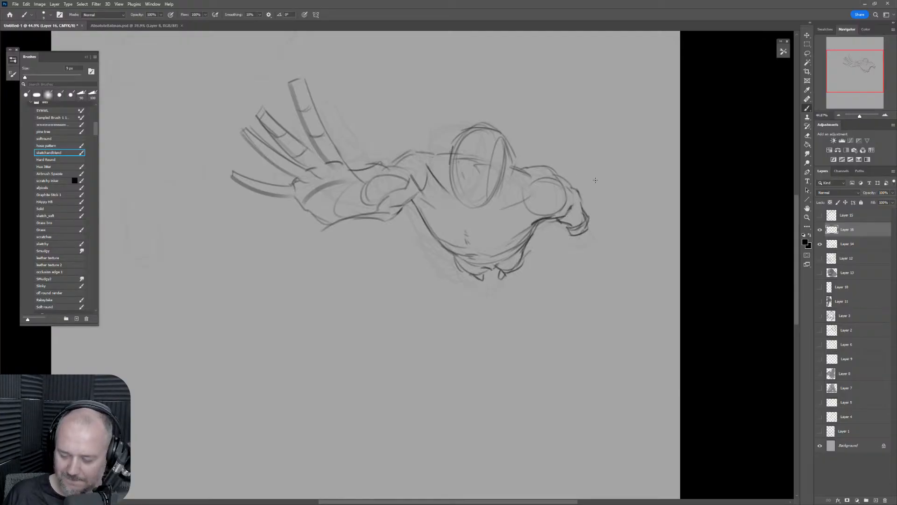
mouse_move(392, 166)
mouse_down()
mouse_move(415, 151)
mouse_move(441, 153)
mouse_move(426, 161)
mouse_up()
key(ctrl+z)
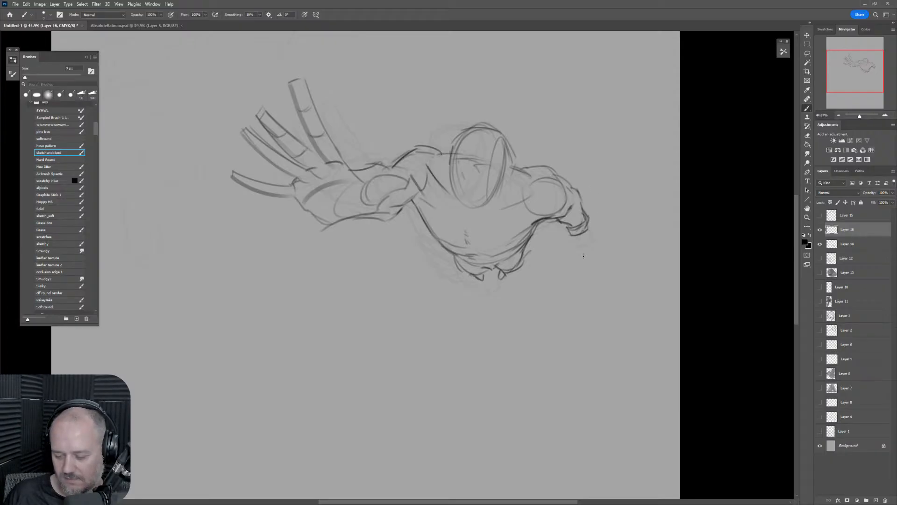
Check the figure's proportions in a mirrored view of the canvas, and restore the original orientation.
drag(584, 256, 570, 274)
key(ctrl+shift+h)
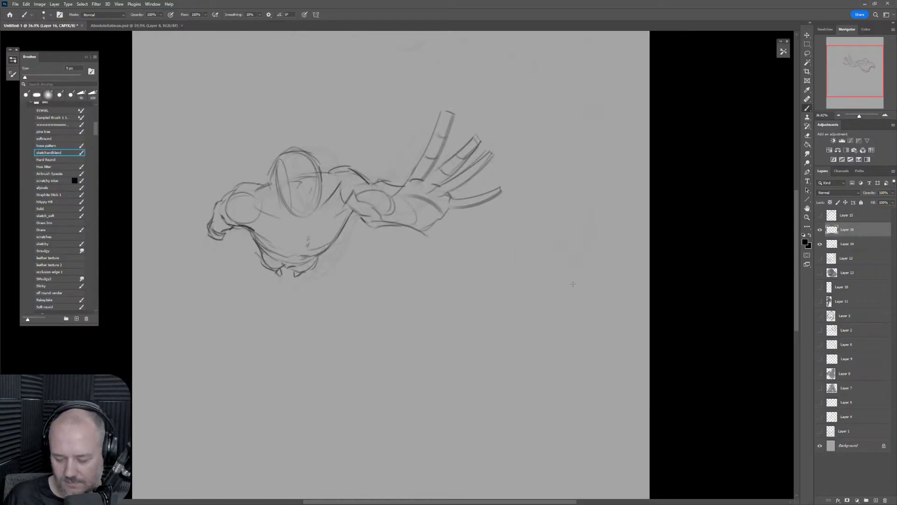
key(ctrl+shift+h)
drag(581, 310, 570, 316)
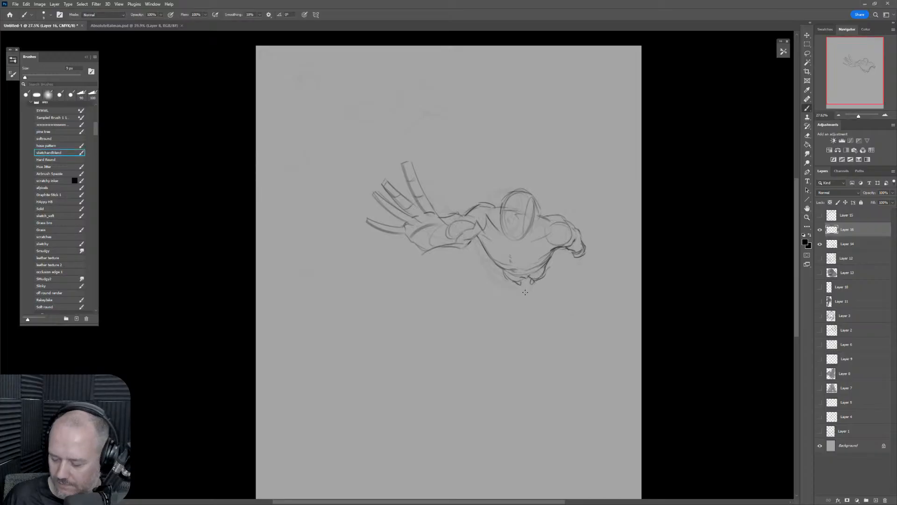
Raise the fill of the faded rough sketch on Layer 14 to 100%.
click(855, 243)
click(892, 202)
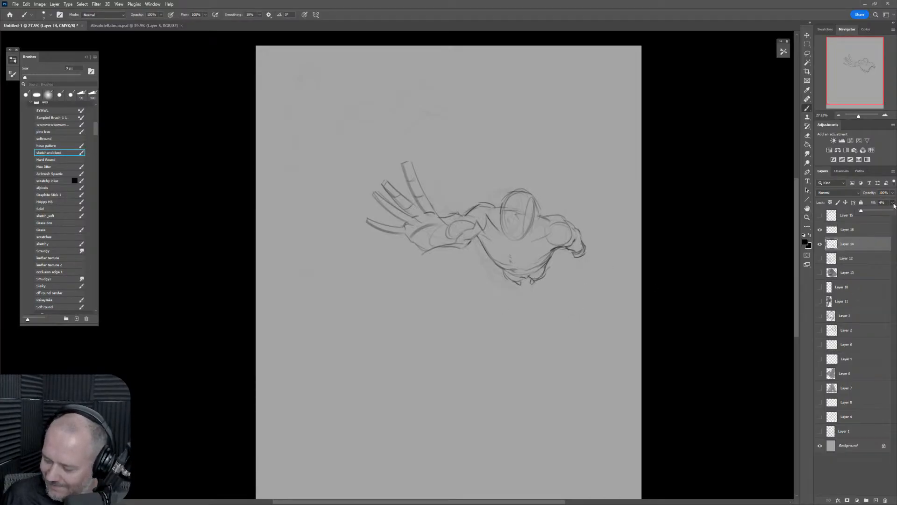
drag(894, 205, 892, 210)
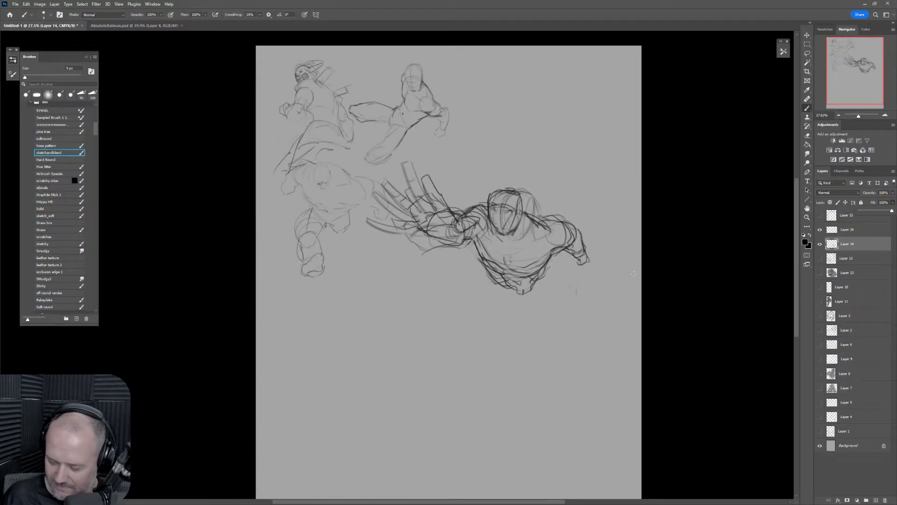
key(l)
mouse_move(587, 307)
mouse_down()
mouse_move(571, 181)
mouse_move(465, 152)
mouse_move(404, 154)
mouse_up()
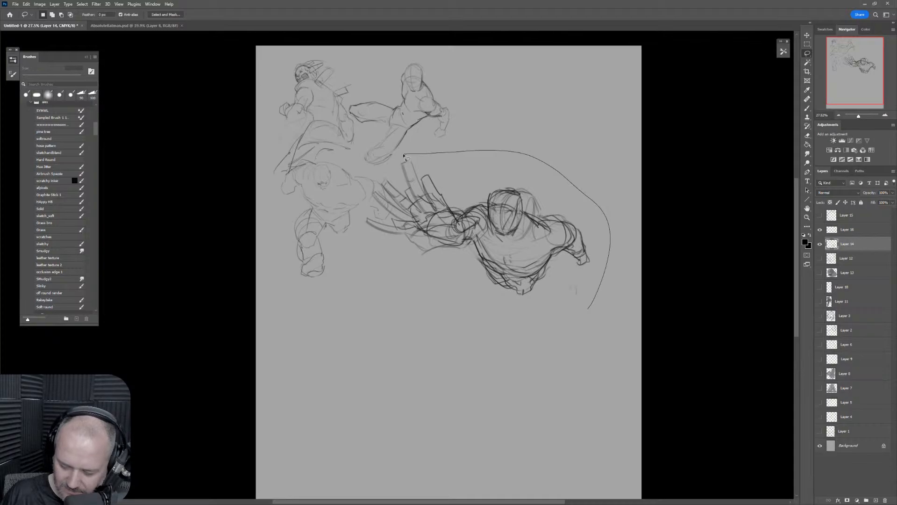
click(673, 216)
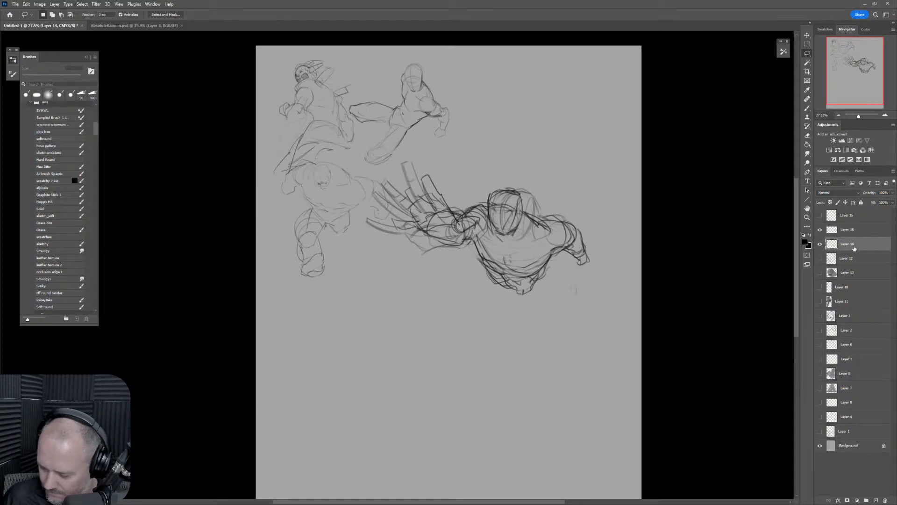
Move all the rough sketches on Layer 14 down to the lower part of the canvas.
key(ctrl+t)
mouse_move(577, 248)
mouse_down()
mouse_move(505, 334)
mouse_move(596, 206)
mouse_move(569, 267)
mouse_move(562, 477)
mouse_up()
key(Return)
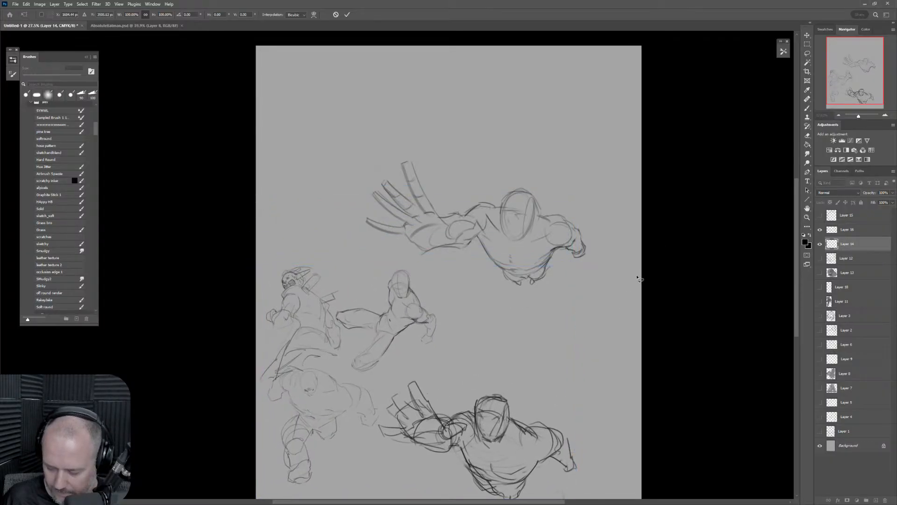
Lasso the redrawn flying figure on Layer 16, move it down beside the rough sketches, and rotate it about 23° clockwise.
click(859, 230)
mouse_move(586, 276)
mouse_down()
mouse_move(575, 191)
mouse_move(390, 139)
mouse_move(348, 228)
mouse_move(519, 323)
mouse_move(578, 288)
mouse_up()
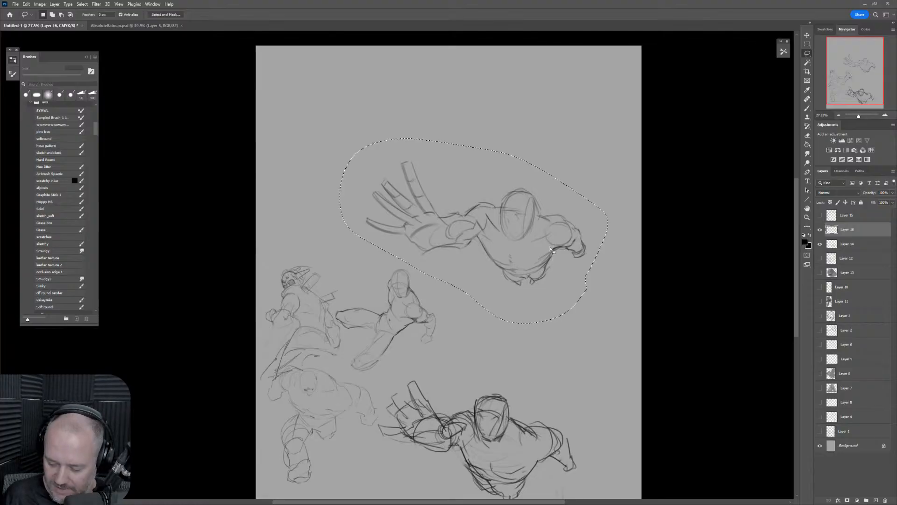
key(ctrl+t)
drag(541, 241, 591, 364)
drag(665, 282, 678, 344)
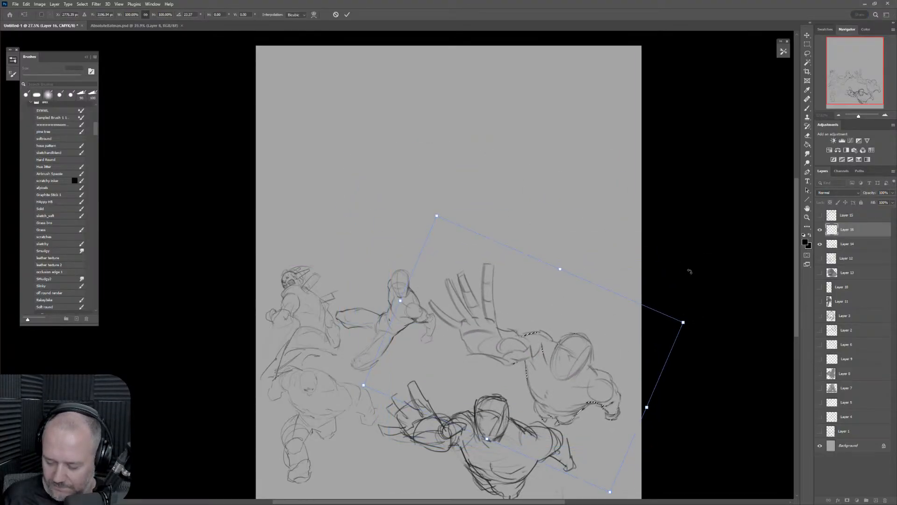
key(Return)
Show the hidden layers from Layer 12 down to Layer 7.
drag(820, 258, 822, 385)
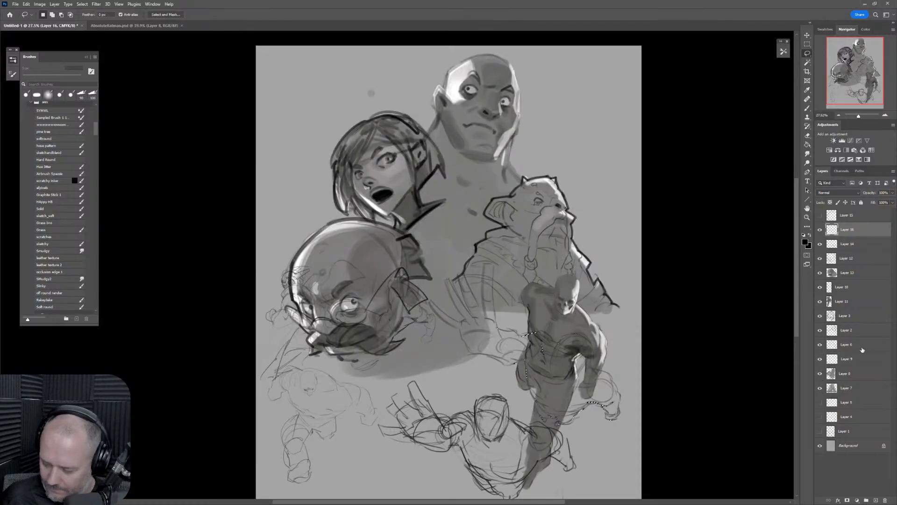
click(872, 387)
shift+click(866, 273)
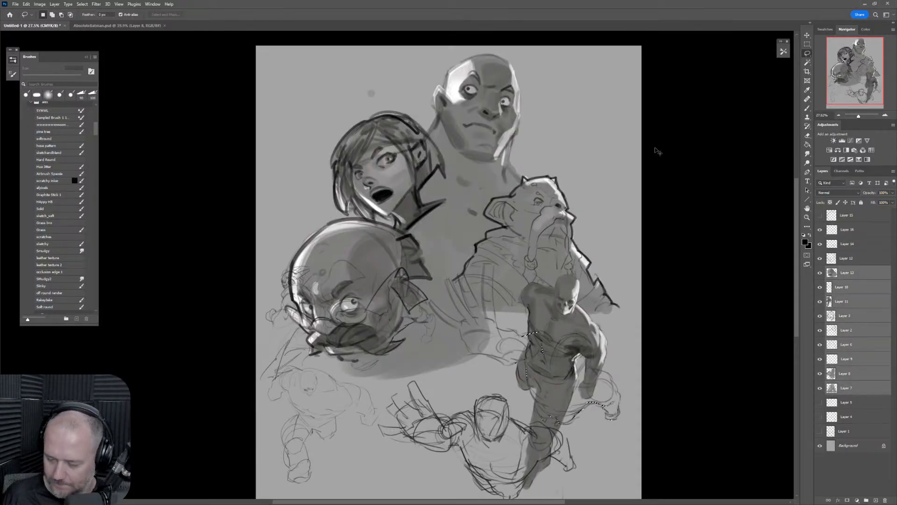
key(ctrl+t)
drag(619, 54, 485, 308)
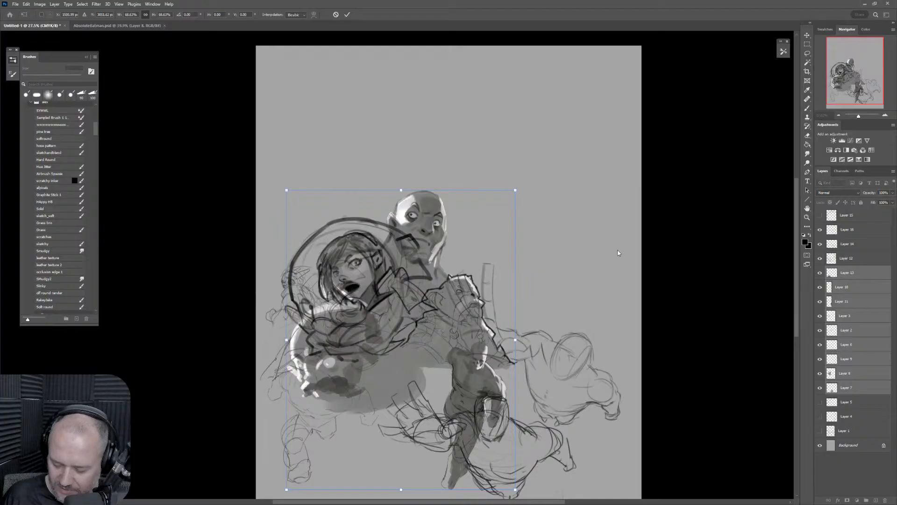
key(Escape)
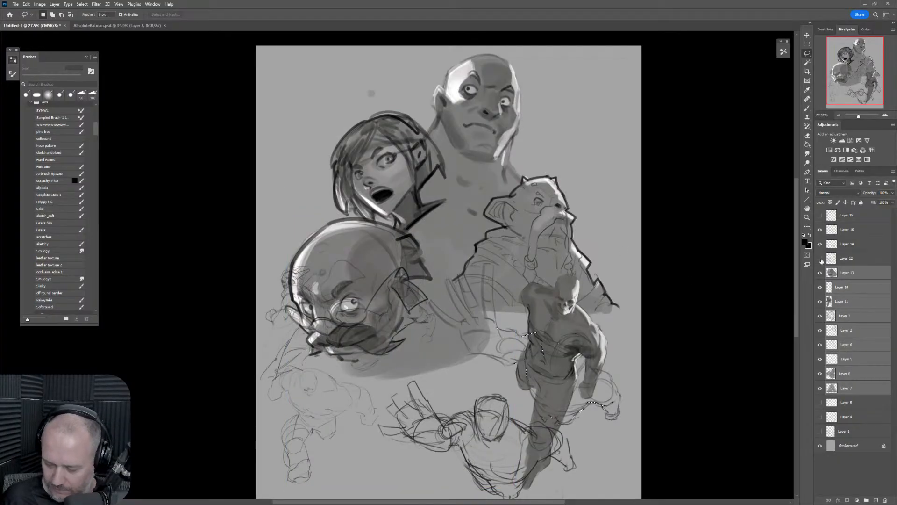
Scale the character paintings on Layers 12 through 7 down to about 65% and move them into the upper-left part of the page.
click(820, 258)
click(850, 260)
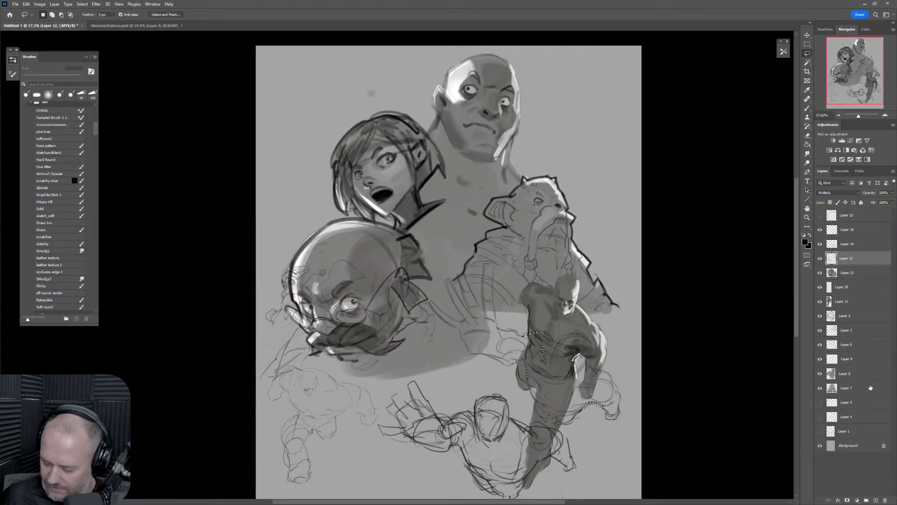
shift+click(870, 387)
key(ctrl+t)
drag(621, 53, 532, 174)
drag(500, 303, 508, 187)
drag(613, 237, 609, 217)
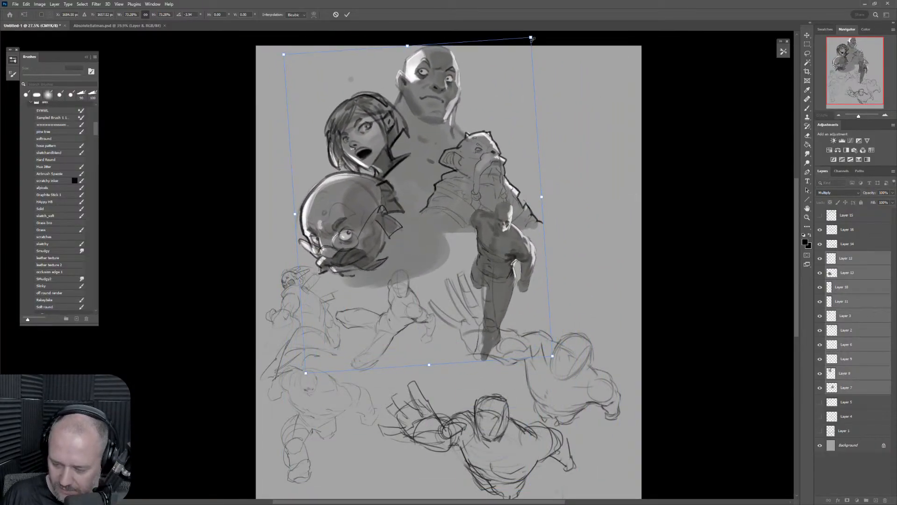
drag(532, 38, 508, 73)
drag(495, 185, 457, 155)
key(Return)
key(l)
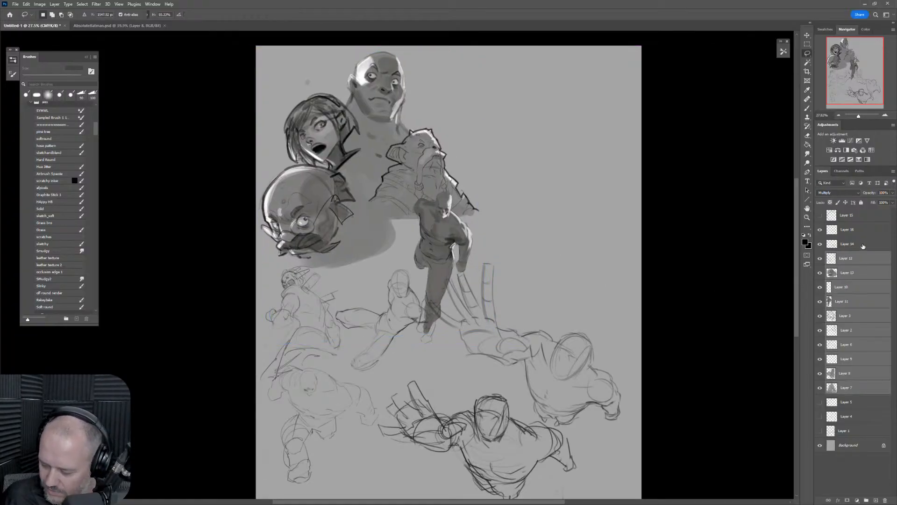
Scale the pose sketches on Layers 14 and 16 to about 55%, tilt them slightly, and place them right of the bald man's head.
click(863, 244)
shift+click(864, 229)
key(ctrl+t)
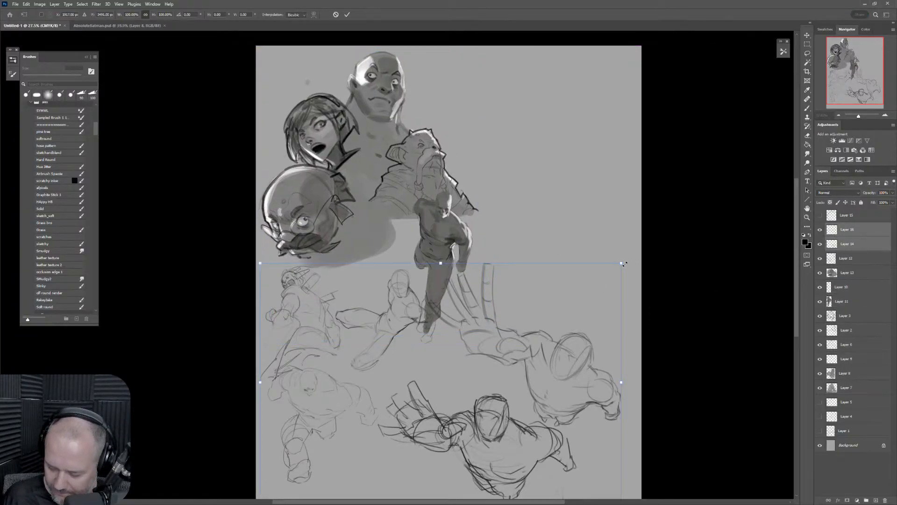
drag(624, 264, 646, 83)
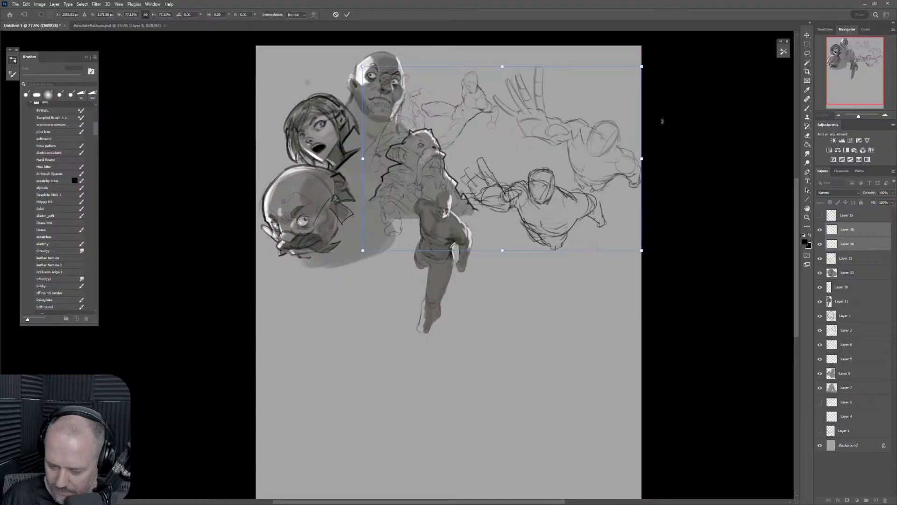
drag(662, 122, 664, 179)
drag(665, 120, 597, 136)
drag(559, 166, 637, 132)
drag(677, 168, 618, 81)
drag(602, 105, 612, 70)
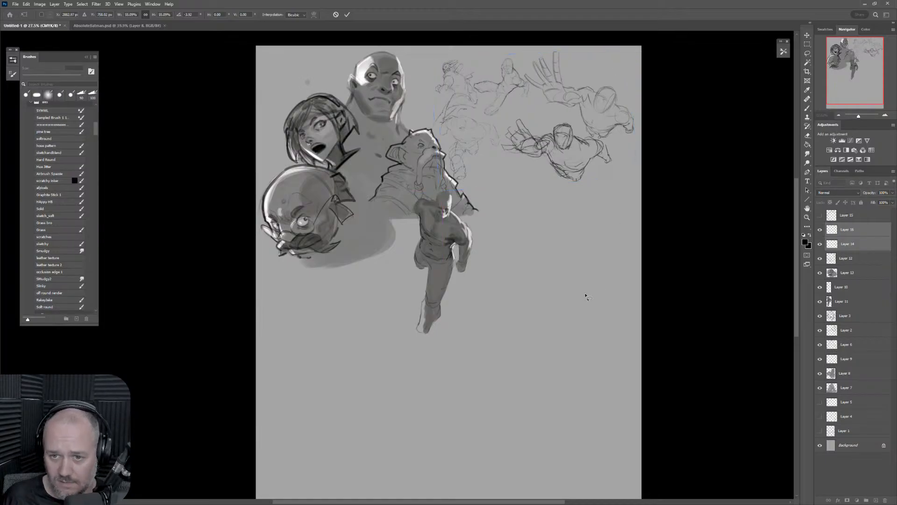
key(Return)
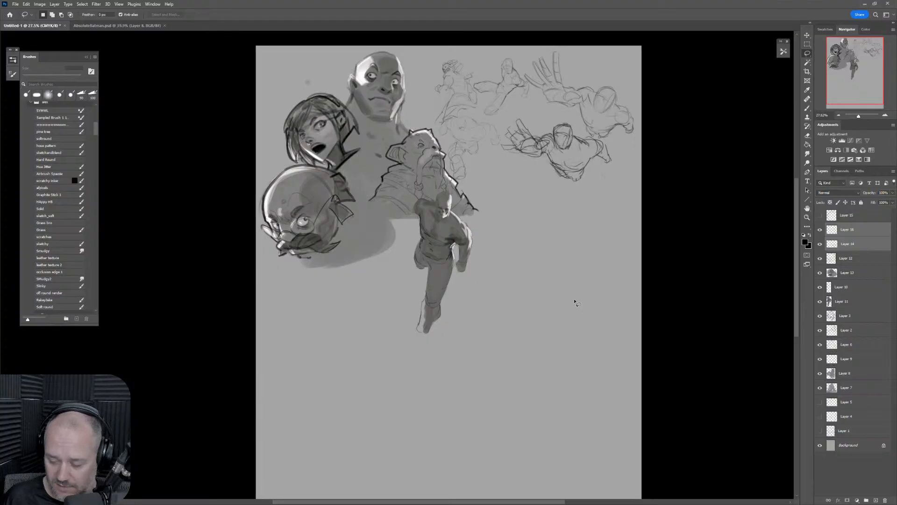
Sketch a large egg-shaped ribcage outline with a curved neckline and small central notch on Layer 16 in the empty lower page area.
key(b)
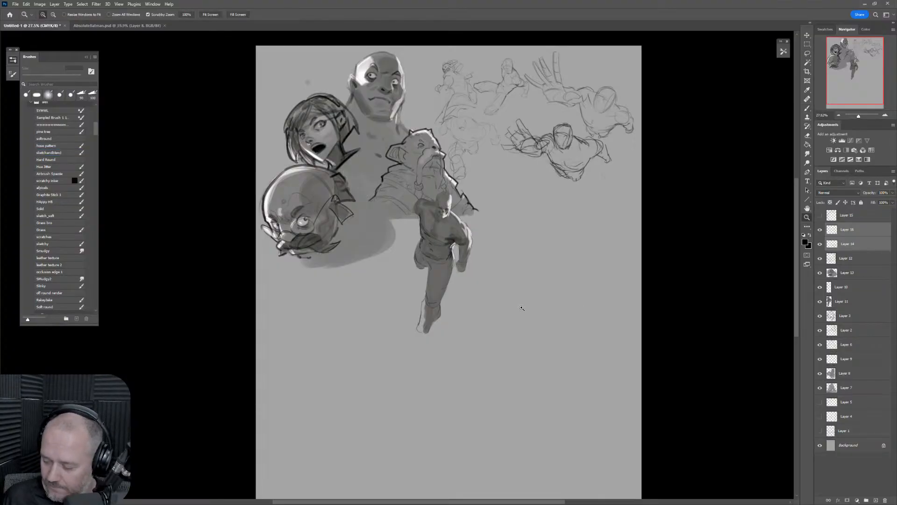
scroll(526, 306, up, 1)
click(839, 232)
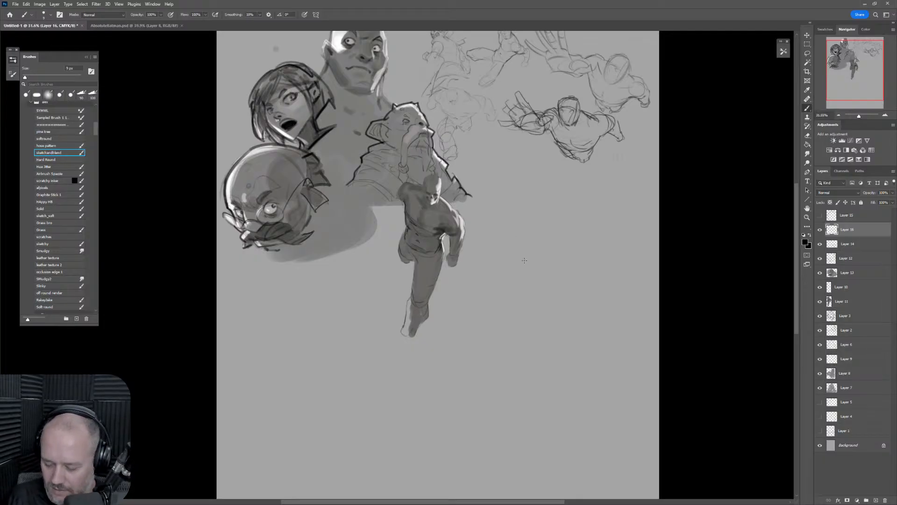
drag(514, 277, 525, 285)
drag(515, 364, 616, 127)
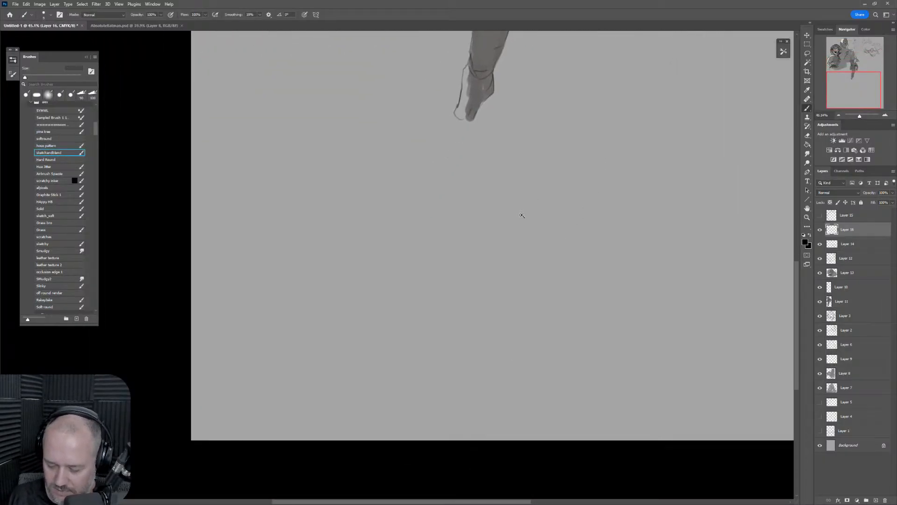
mouse_move(521, 215)
mouse_down()
mouse_move(526, 226)
mouse_move(546, 225)
mouse_up()
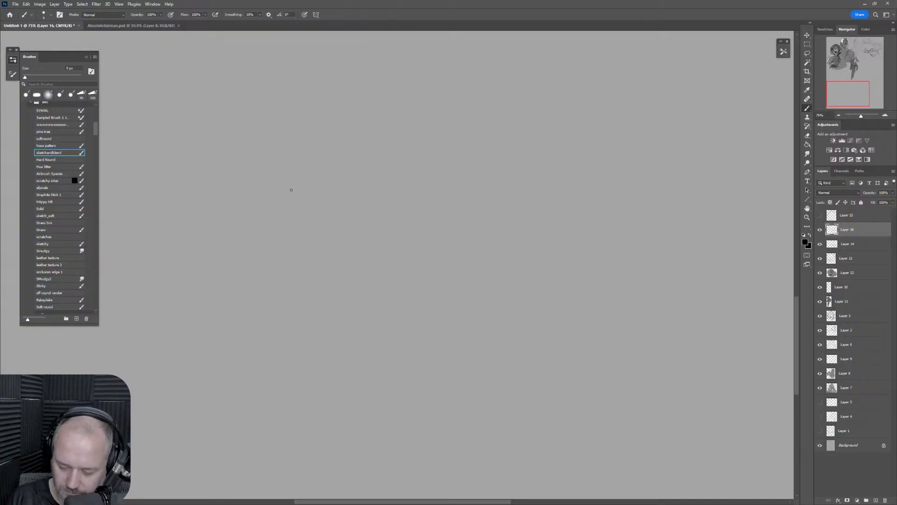
mouse_move(291, 190)
mouse_down()
mouse_move(348, 311)
mouse_move(332, 165)
mouse_move(322, 309)
mouse_move(389, 184)
mouse_move(275, 202)
mouse_move(317, 163)
mouse_move(282, 343)
mouse_move(417, 310)
mouse_move(378, 166)
mouse_up()
key(ctrl+z)
key(ctrl+z)
drag(305, 189, 399, 199)
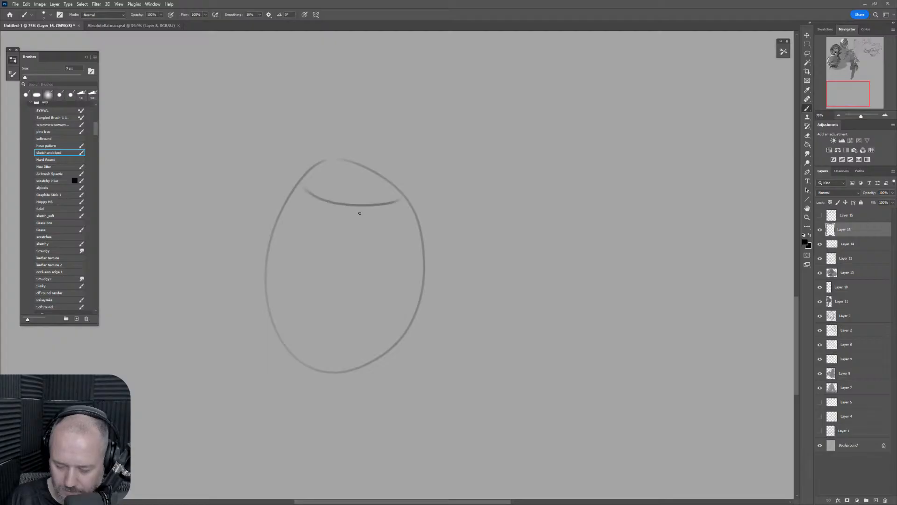
drag(345, 203, 357, 208)
Draw short collarbones flaring out from both ends of the neckline and a long narrow sternum below the notch.
drag(403, 247, 507, 235)
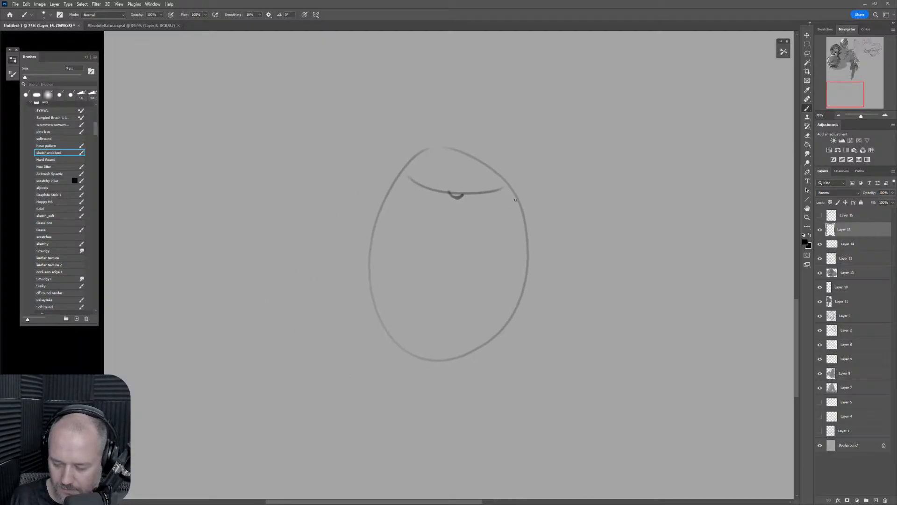
mouse_move(493, 191)
mouse_down()
mouse_move(533, 177)
mouse_move(495, 194)
mouse_up()
mouse_move(411, 179)
mouse_down()
mouse_move(388, 175)
mouse_move(404, 182)
mouse_up()
drag(451, 211, 446, 298)
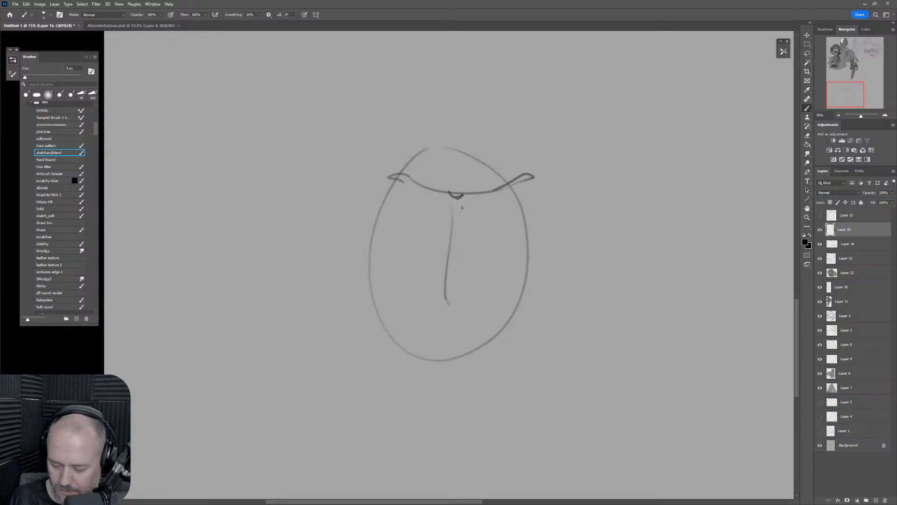
drag(462, 208, 453, 303)
Erase the top of the egg outline with a larger eraser and redraw it as an elliptical neck opening.
key(e)
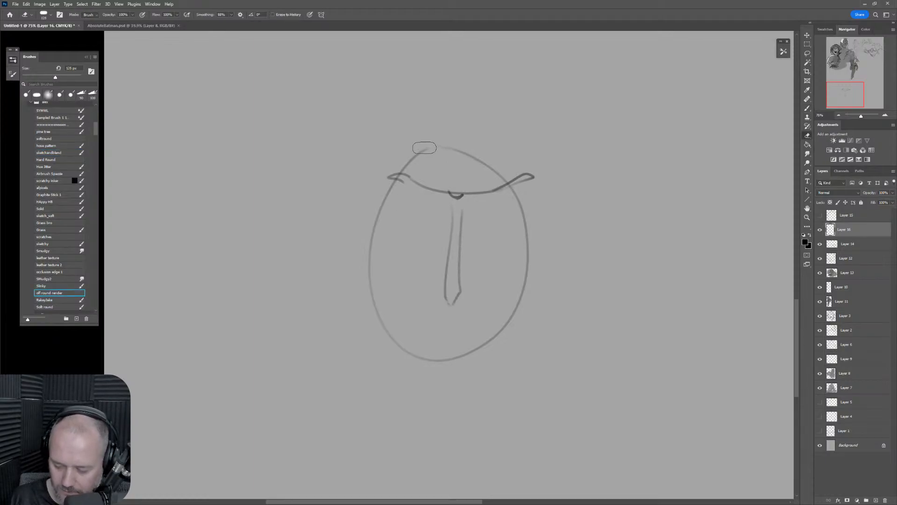
key(bracketright)
key(bracketright)
key(bracketright)
key(bracketright)
mouse_move(419, 156)
mouse_down()
mouse_move(469, 159)
mouse_move(427, 162)
mouse_move(420, 160)
mouse_move(490, 155)
mouse_move(499, 176)
mouse_up()
key(b)
mouse_move(423, 170)
mouse_down()
mouse_move(466, 193)
mouse_move(479, 175)
mouse_move(496, 179)
mouse_up()
Sketch the curved ribs on the viewer's left side, from the collarbone down to the base of the ribcage.
drag(404, 181, 448, 202)
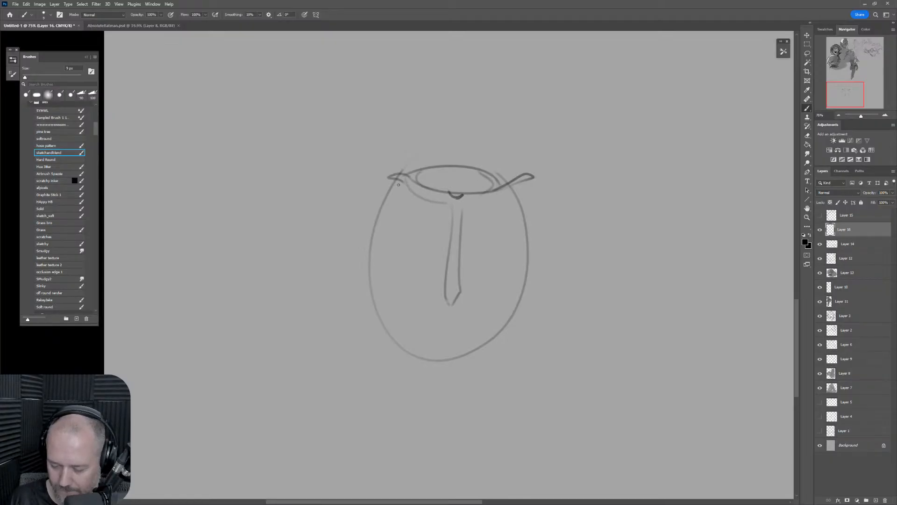
drag(398, 185, 437, 228)
drag(381, 212, 438, 233)
drag(371, 245, 451, 239)
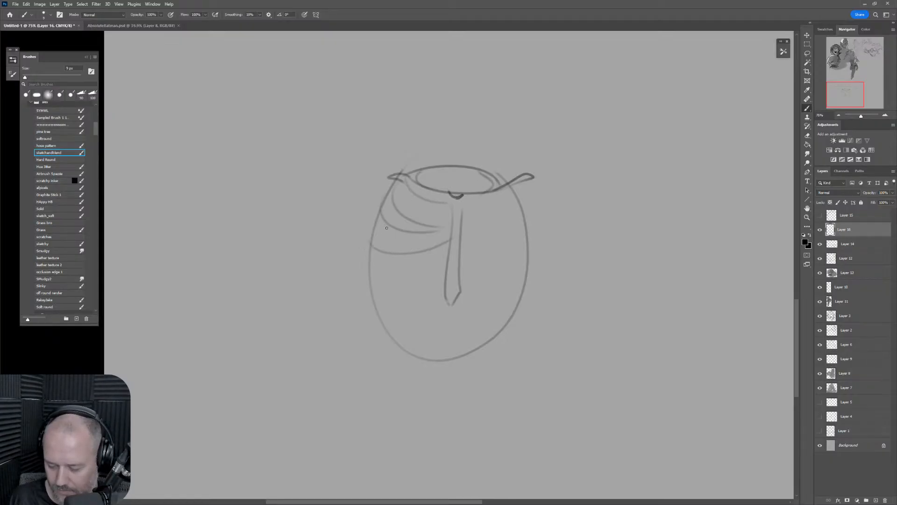
drag(370, 266, 451, 258)
drag(365, 280, 444, 272)
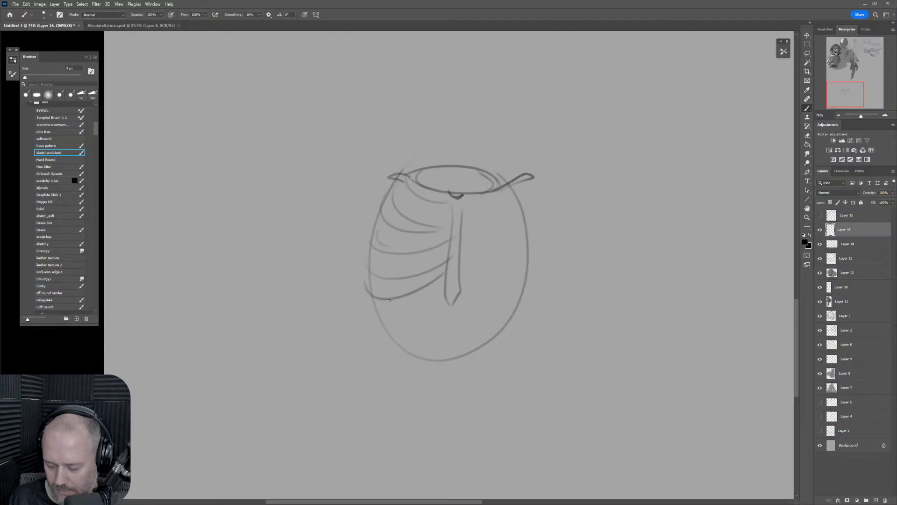
drag(371, 310, 451, 268)
drag(379, 327, 444, 295)
drag(407, 326, 431, 314)
mouse_move(384, 335)
mouse_down()
mouse_move(429, 326)
mouse_move(505, 337)
mouse_move(494, 329)
mouse_up()
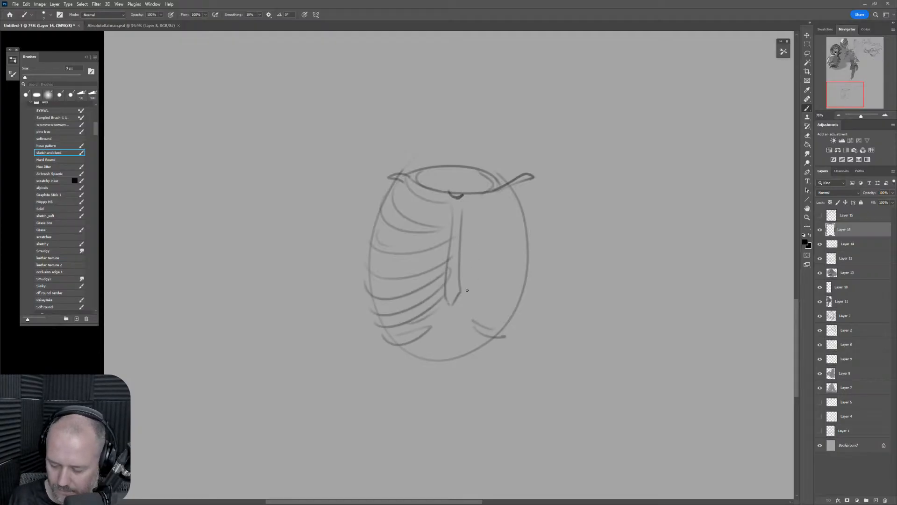
Sketch the matching curved ribs on the viewer's right side of the sternum and strengthen the outer edge.
mouse_move(467, 301)
mouse_down()
mouse_move(516, 327)
mouse_move(510, 305)
mouse_up()
drag(482, 309, 521, 315)
mouse_move(465, 276)
mouse_down()
mouse_move(526, 302)
mouse_move(524, 280)
mouse_up()
mouse_move(464, 241)
mouse_down()
mouse_move(475, 251)
mouse_move(537, 255)
mouse_up()
drag(466, 247, 521, 234)
drag(464, 230, 511, 226)
mouse_move(464, 224)
mouse_down()
mouse_move(504, 215)
mouse_move(506, 200)
mouse_up()
drag(479, 212, 512, 198)
drag(450, 188, 401, 221)
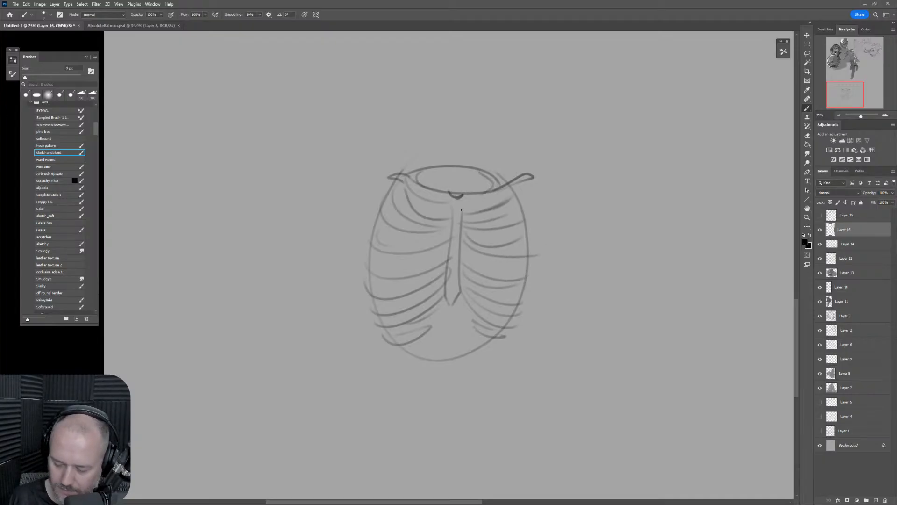
drag(509, 191, 523, 220)
drag(527, 236, 530, 249)
Draw rounded shoulder joints at the collarbone ends and an upper arm bone with a flared elbow end on each side.
drag(483, 144, 475, 204)
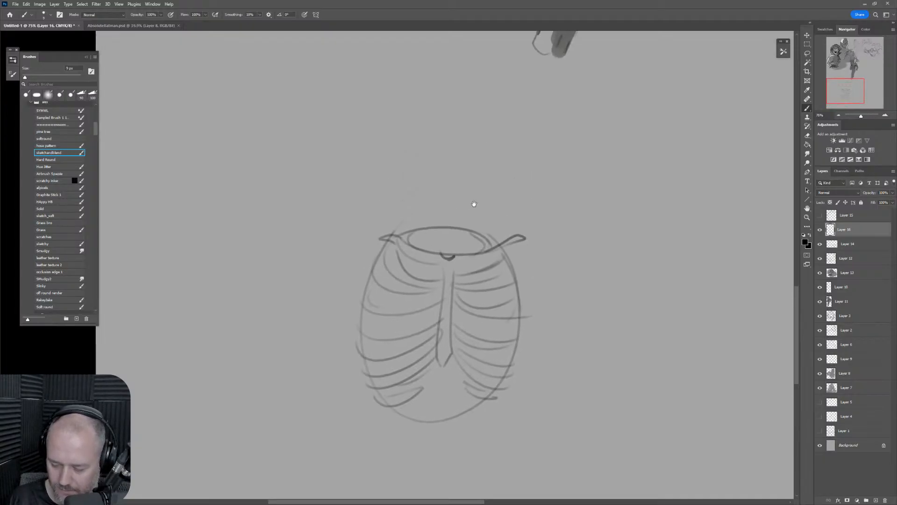
mouse_move(515, 265)
mouse_down()
mouse_move(556, 199)
mouse_move(529, 210)
mouse_up()
mouse_move(375, 192)
mouse_down()
mouse_move(349, 203)
mouse_move(393, 193)
mouse_move(395, 194)
mouse_up()
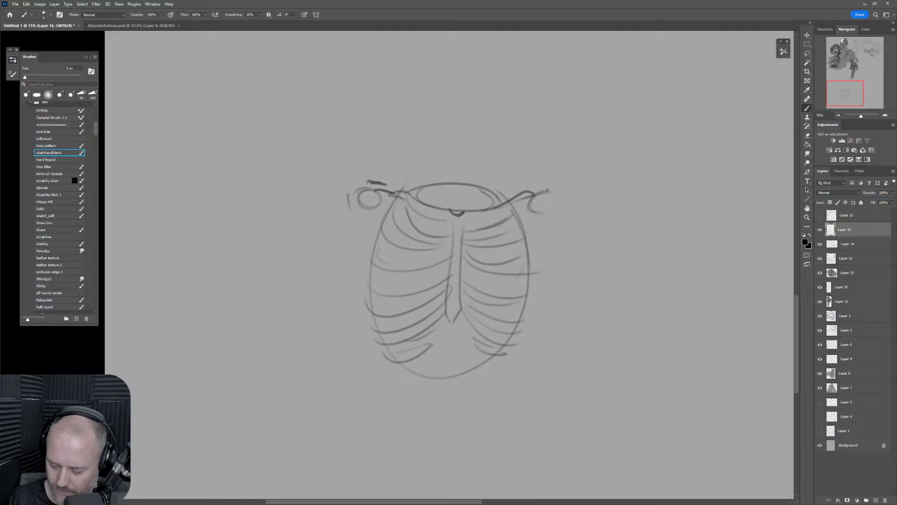
mouse_move(523, 191)
mouse_down()
mouse_move(553, 188)
mouse_move(542, 193)
mouse_move(548, 223)
mouse_move(590, 342)
mouse_up()
drag(550, 190, 612, 370)
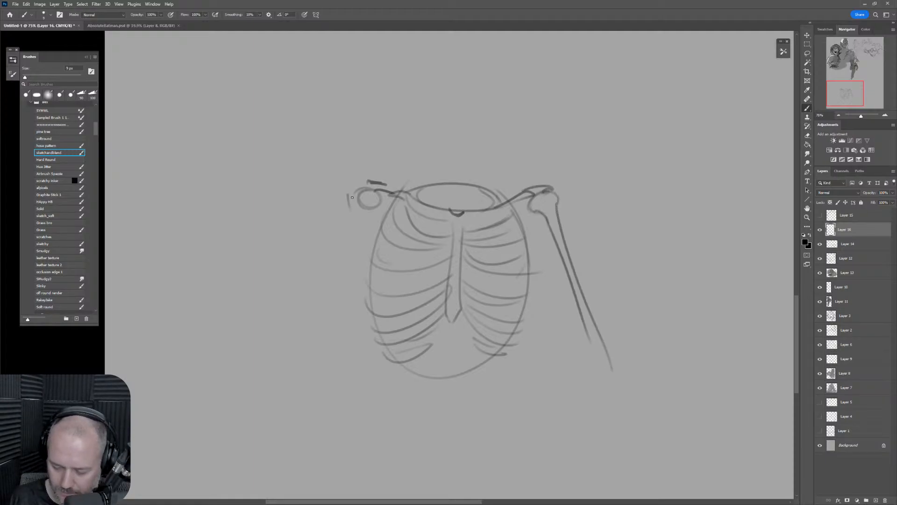
mouse_move(354, 200)
mouse_down()
mouse_move(314, 292)
mouse_move(357, 219)
mouse_move(295, 327)
mouse_up()
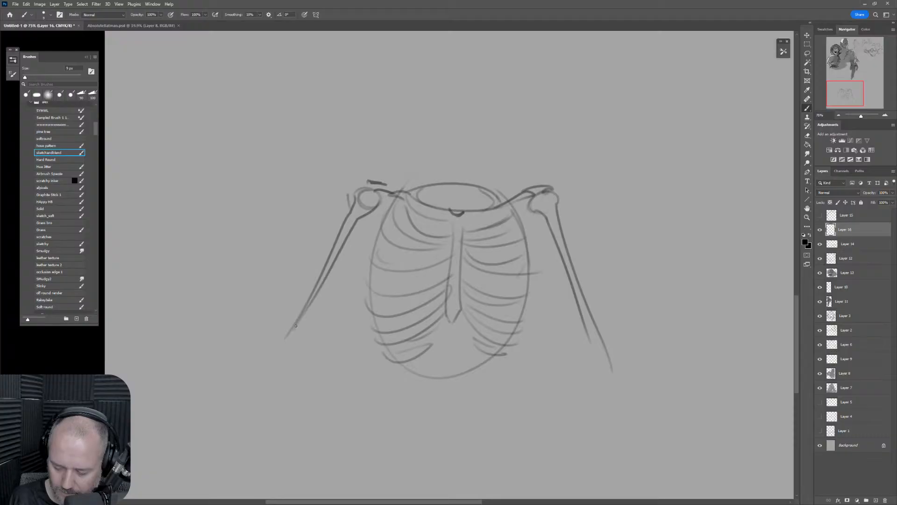
drag(315, 294, 287, 353)
mouse_move(290, 325)
mouse_down()
mouse_move(273, 345)
mouse_move(280, 361)
mouse_move(293, 365)
mouse_move(294, 345)
mouse_up()
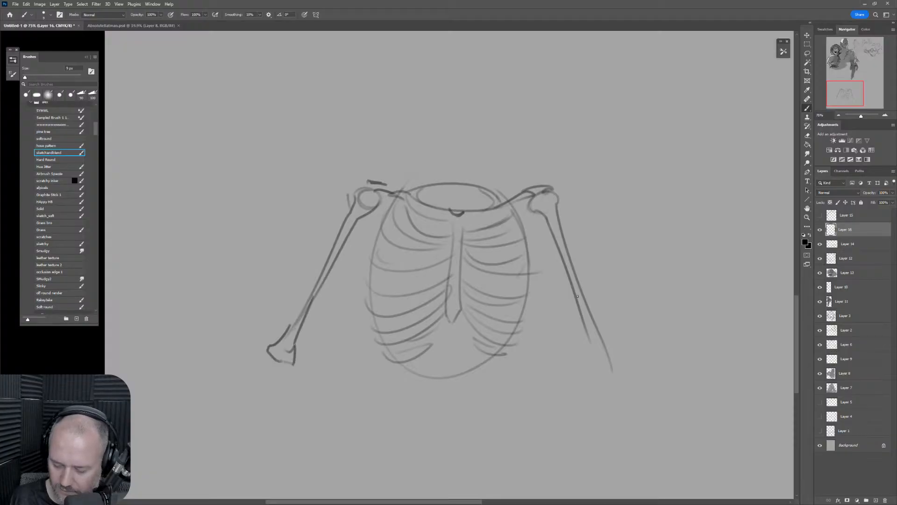
mouse_move(591, 348)
mouse_down()
mouse_move(587, 369)
mouse_move(621, 372)
mouse_up()
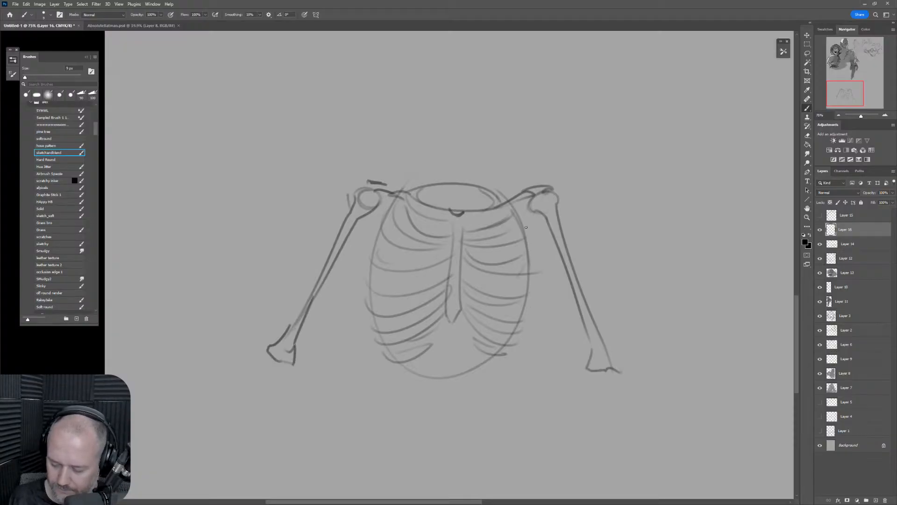
Darken the side contours of the ribcage and sketch an oval head with an inner face circle and a short neck above it.
drag(526, 227, 498, 360)
drag(397, 205, 419, 377)
drag(565, 322, 525, 358)
mouse_move(429, 92)
mouse_down()
mouse_move(394, 140)
mouse_move(392, 93)
mouse_move(444, 117)
mouse_up()
mouse_move(400, 152)
mouse_down()
mouse_move(400, 182)
mouse_move(429, 184)
mouse_move(430, 161)
mouse_move(439, 208)
mouse_move(467, 175)
mouse_up()
Lasso the head and neck sketch and move it down closer to the ribcage.
key(l)
key(ctrl+t)
drag(462, 141, 464, 157)
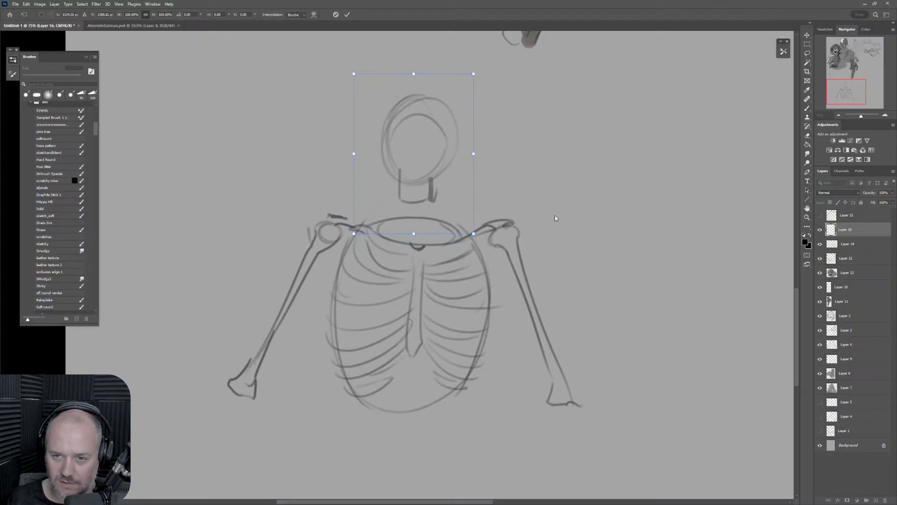
scroll(563, 248, down, 3)
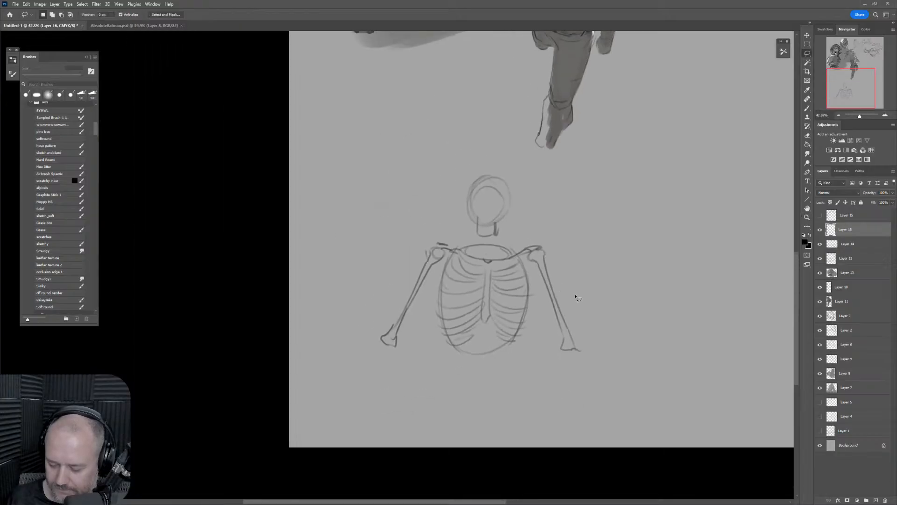
key(Return)
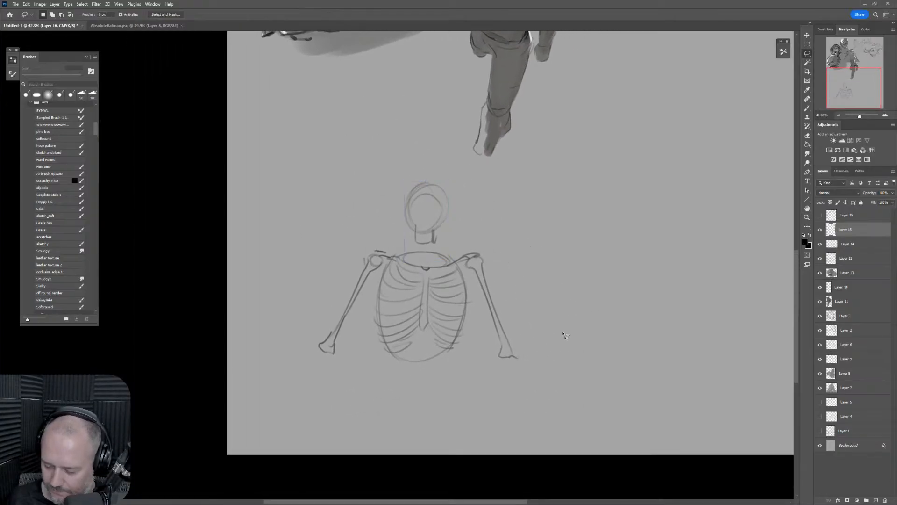
Lasso the whole skeleton sketch, move it toward the page's lower-left corner, and rotate it slightly counterclockwise.
mouse_move(533, 365)
mouse_down()
mouse_move(427, 158)
mouse_move(542, 383)
mouse_move(538, 370)
mouse_move(465, 371)
mouse_move(465, 385)
mouse_move(570, 336)
mouse_move(555, 354)
mouse_up()
key(ctrl+t)
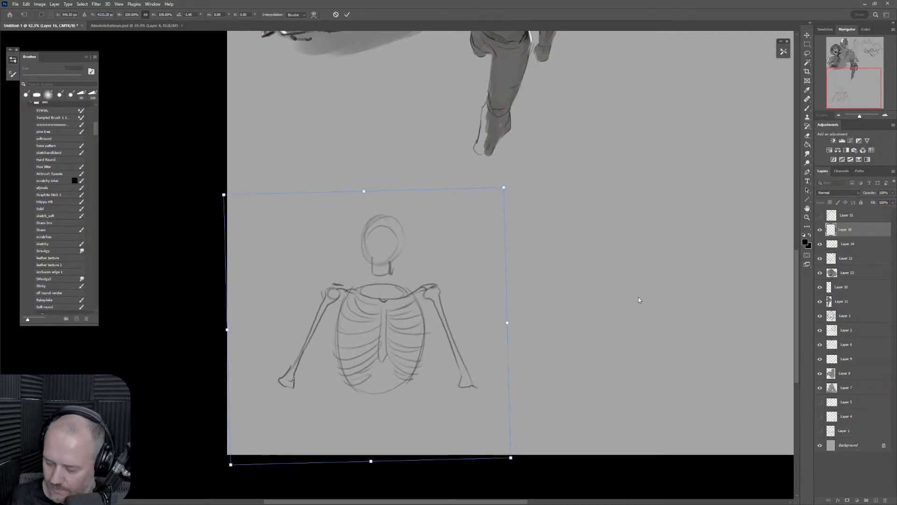
key(Return)
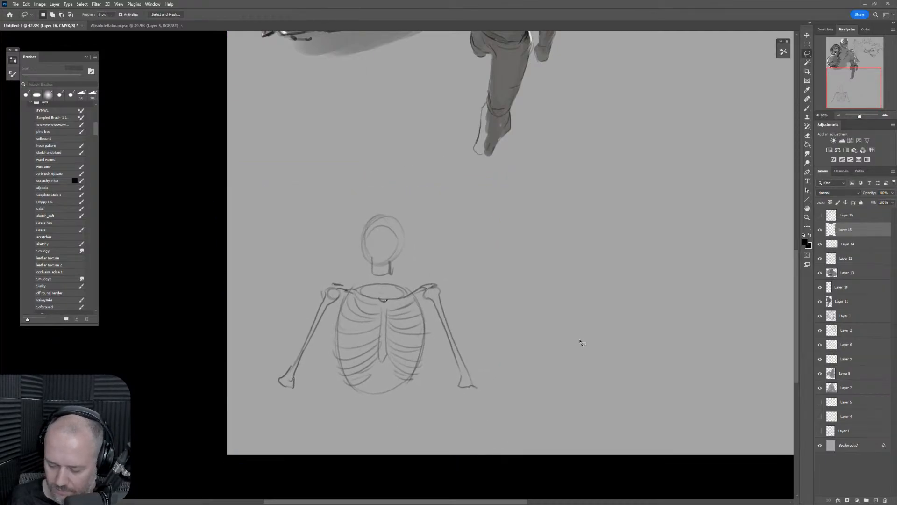
Duplicate Layer 16 under the name Layer 16 copy and place the duplicated skeleton level with the original on its right.
right_click(861, 229)
click(798, 255)
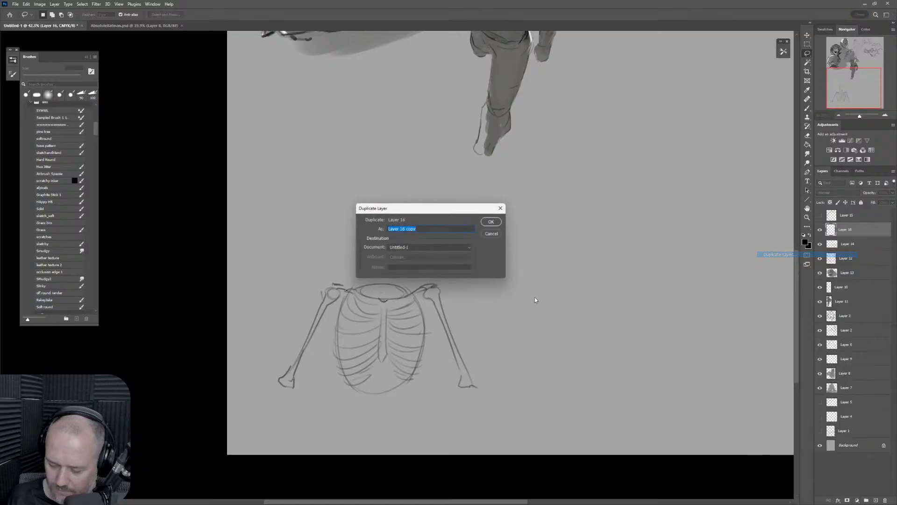
click(494, 222)
key(ctrl+t)
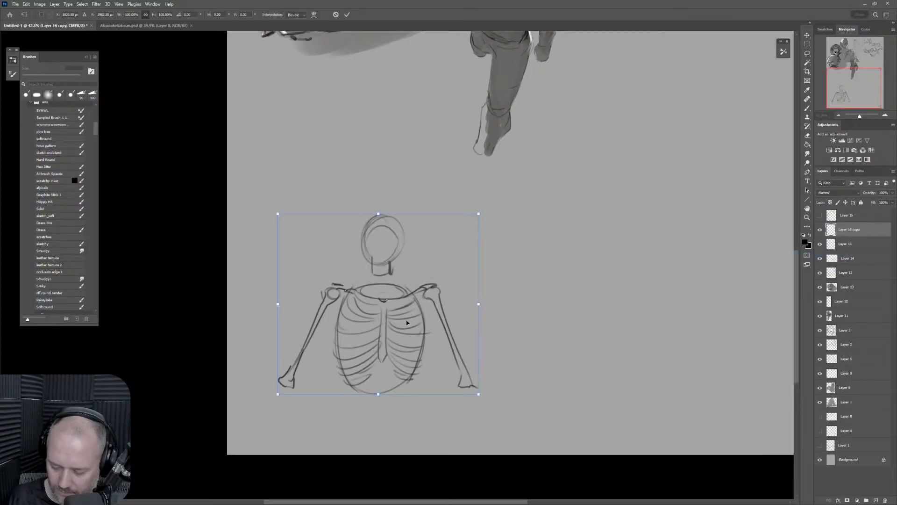
drag(393, 327, 618, 334)
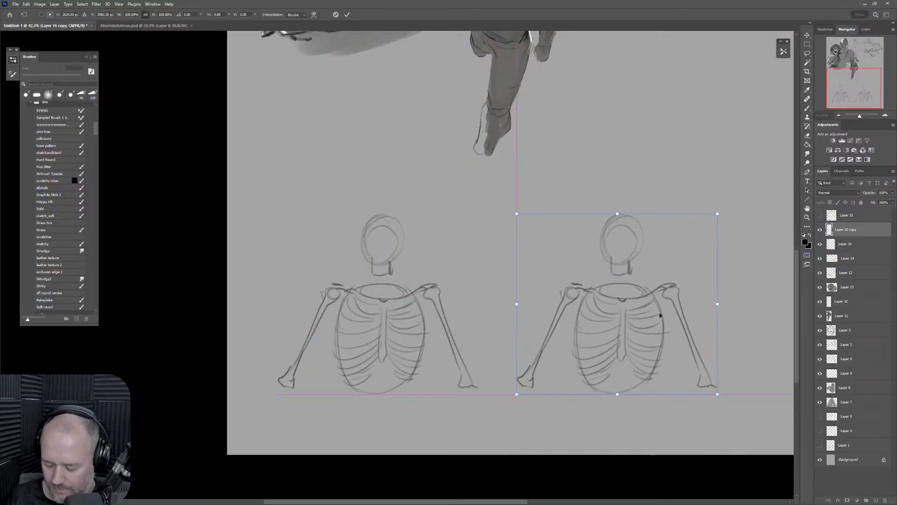
key(Return)
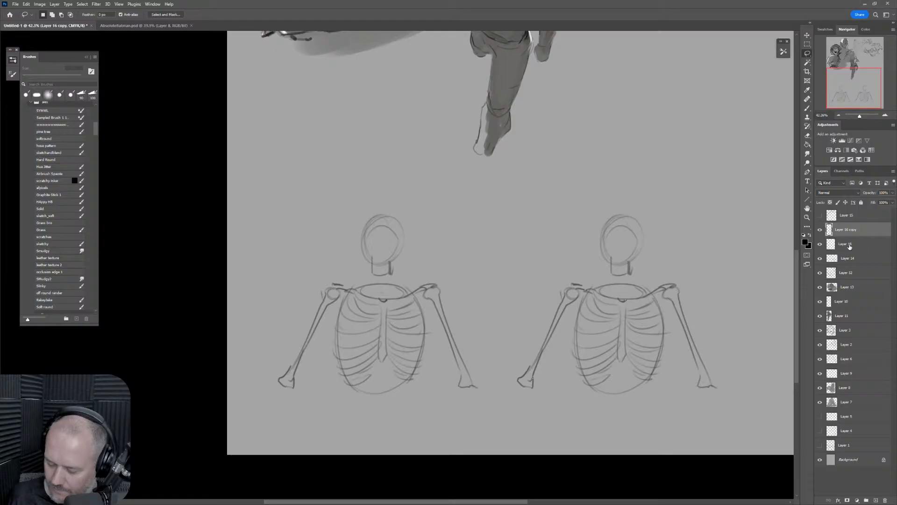
Merge the duplicated skeleton into Layer 16 and lower the layer's fill until both skeletons are faint guides.
key(ctrl+e)
click(892, 203)
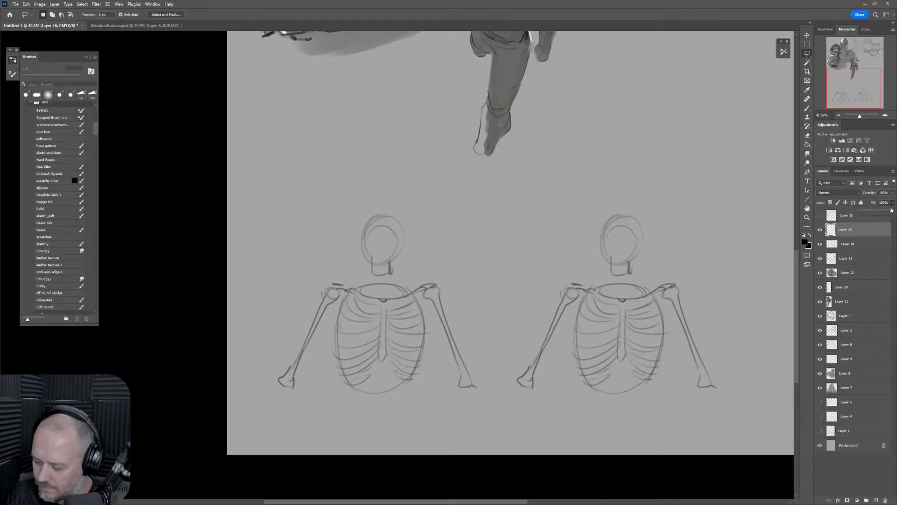
drag(892, 212, 870, 218)
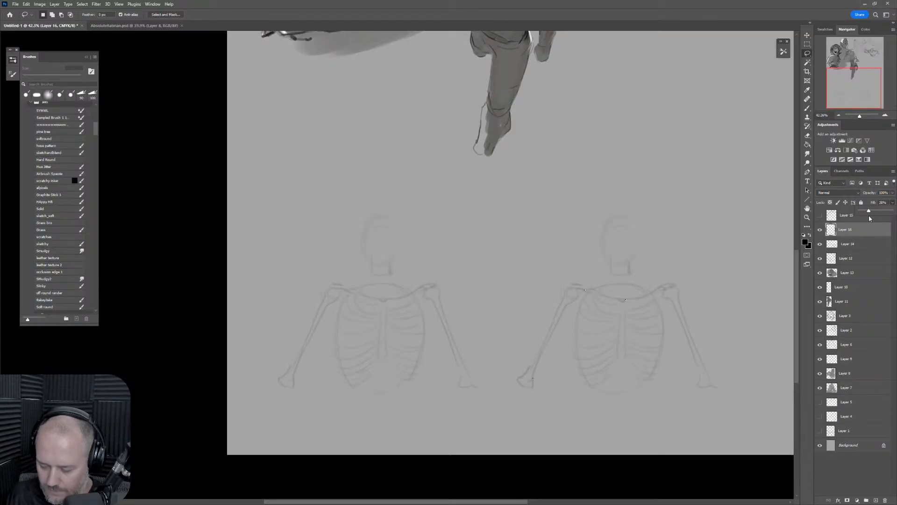
click(687, 342)
key(z)
mouse_move(570, 341)
mouse_down()
mouse_move(582, 366)
mouse_move(581, 309)
mouse_up()
Add a new layer and sketch the neck, trapezius slope, shoulder and upper-arm contours over the left skeleton with the sketch brush.
click(874, 500)
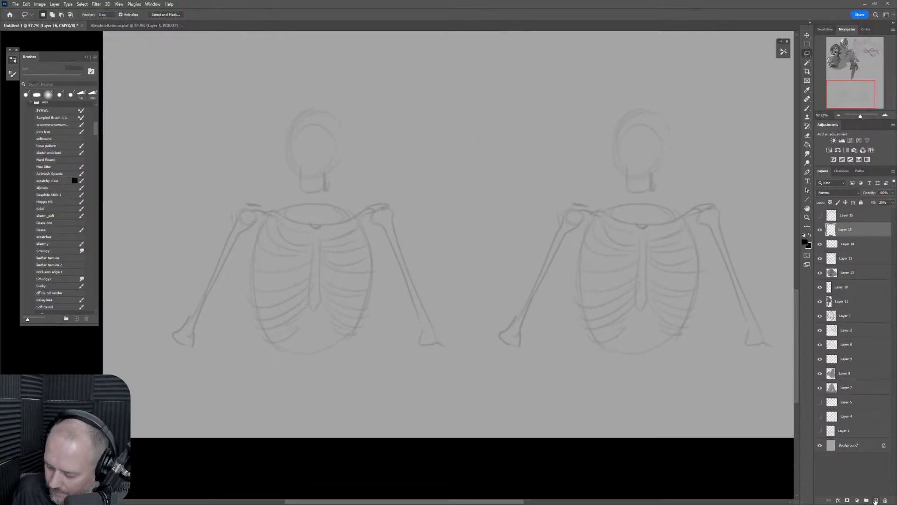
drag(521, 320, 571, 325)
key(b)
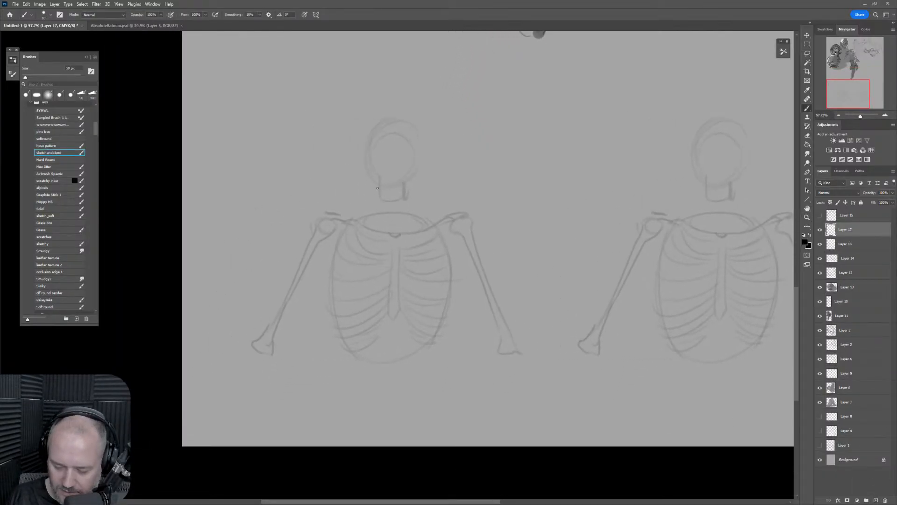
drag(374, 180, 372, 205)
mouse_move(409, 182)
mouse_down()
mouse_move(411, 204)
mouse_move(316, 215)
mouse_move(300, 249)
mouse_move(327, 245)
mouse_move(287, 308)
mouse_up()
mouse_move(298, 248)
mouse_down()
mouse_move(284, 288)
mouse_move(291, 312)
mouse_up()
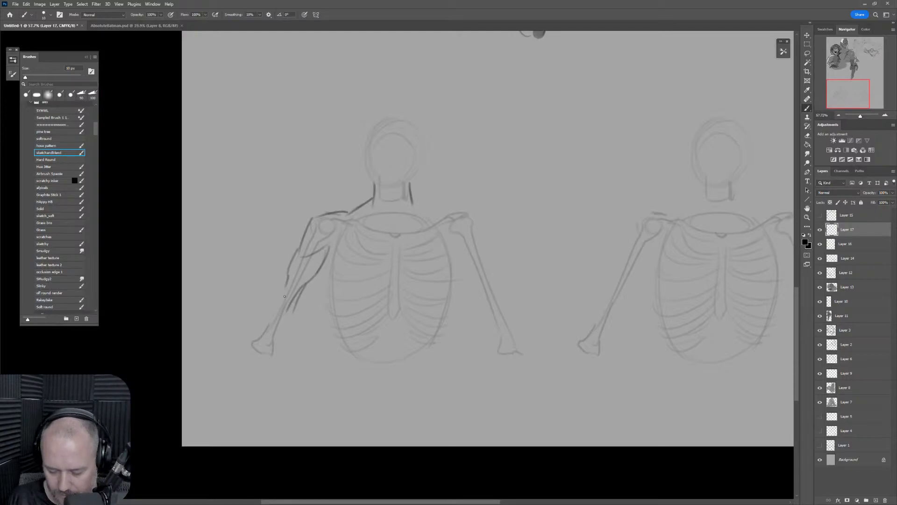
Erase the inner lower-arm stroke and redraw the arm contours past the elbow into the start of the forearm.
drag(328, 248, 277, 328)
key(e)
drag(315, 269, 262, 337)
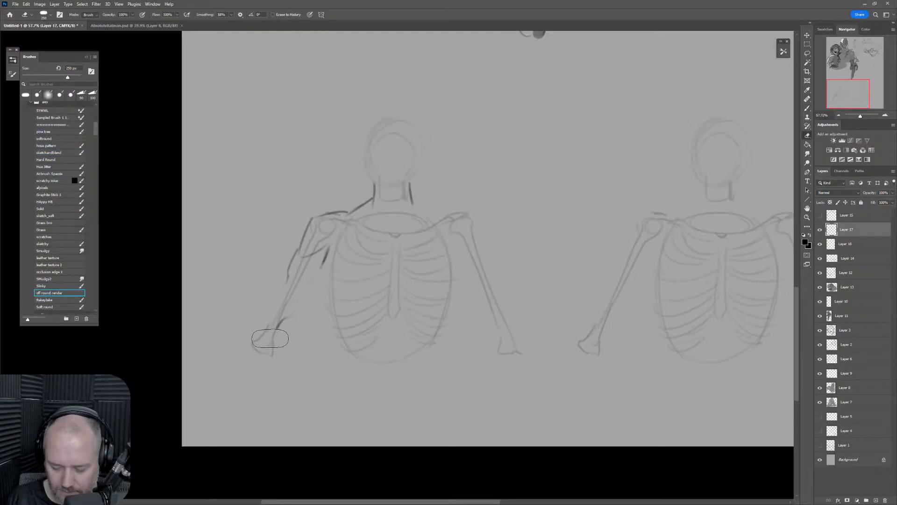
key(b)
mouse_move(328, 248)
mouse_down()
mouse_move(298, 304)
mouse_move(287, 309)
mouse_move(282, 294)
mouse_move(256, 327)
mouse_move(246, 374)
mouse_up()
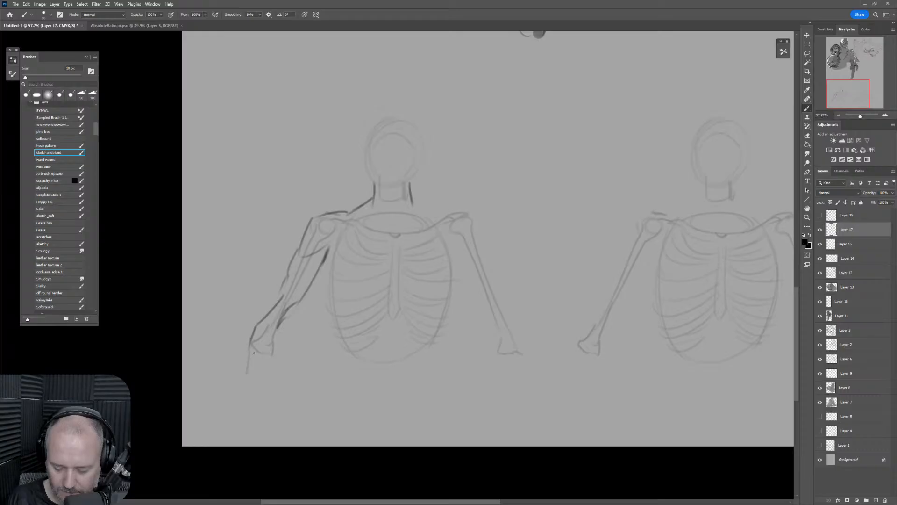
mouse_move(260, 321)
mouse_down()
mouse_move(283, 288)
mouse_move(281, 372)
mouse_up()
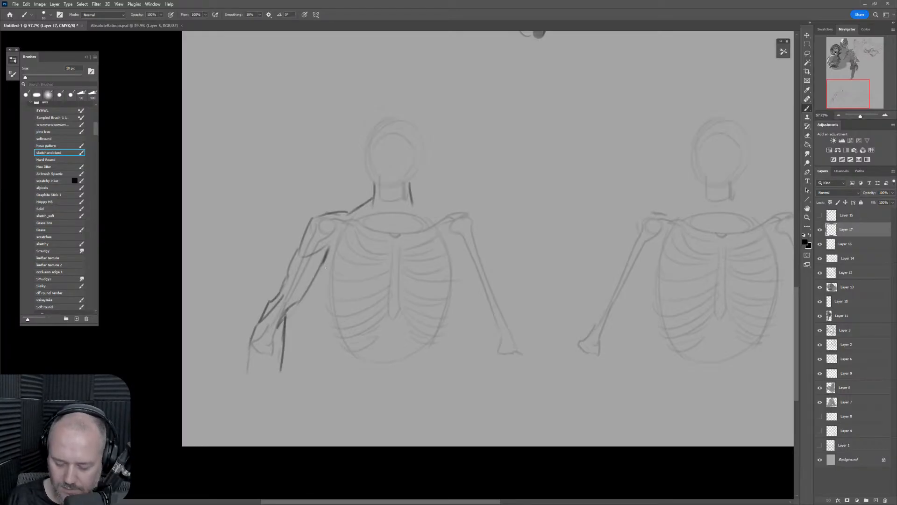
Sketch the chest muscle outline, its edge at the shoulder, the side of the torso and the sternum centre line on the left figure.
mouse_move(327, 254)
mouse_down()
mouse_move(350, 274)
mouse_move(391, 279)
mouse_move(393, 266)
mouse_up()
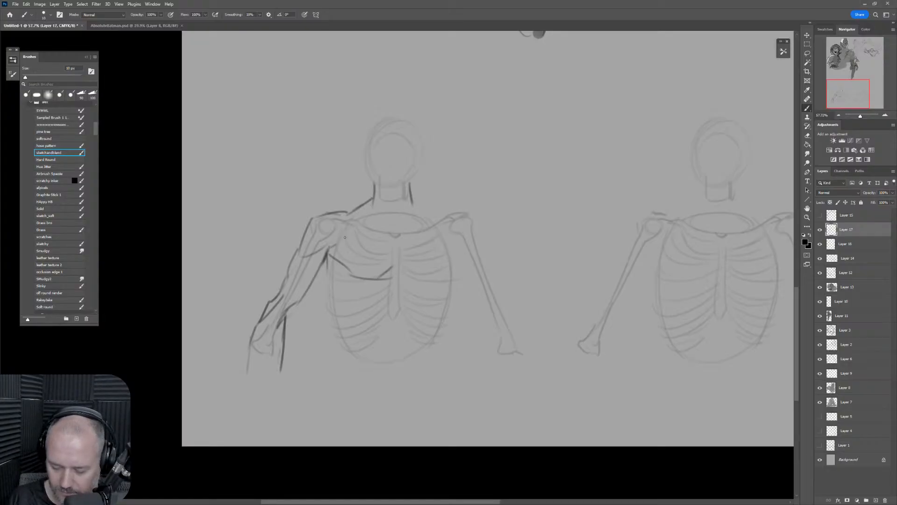
mouse_move(345, 238)
mouse_down()
mouse_move(358, 227)
mouse_move(344, 230)
mouse_move(352, 222)
mouse_up()
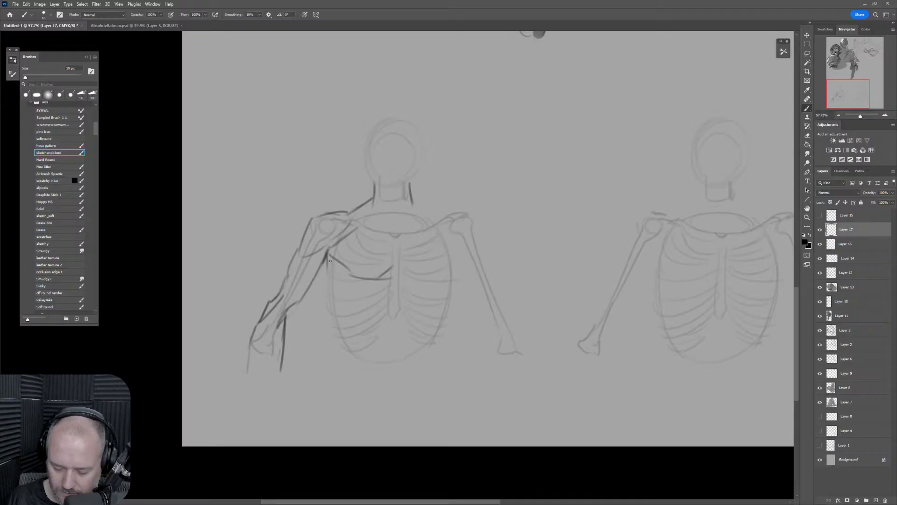
drag(328, 256, 347, 364)
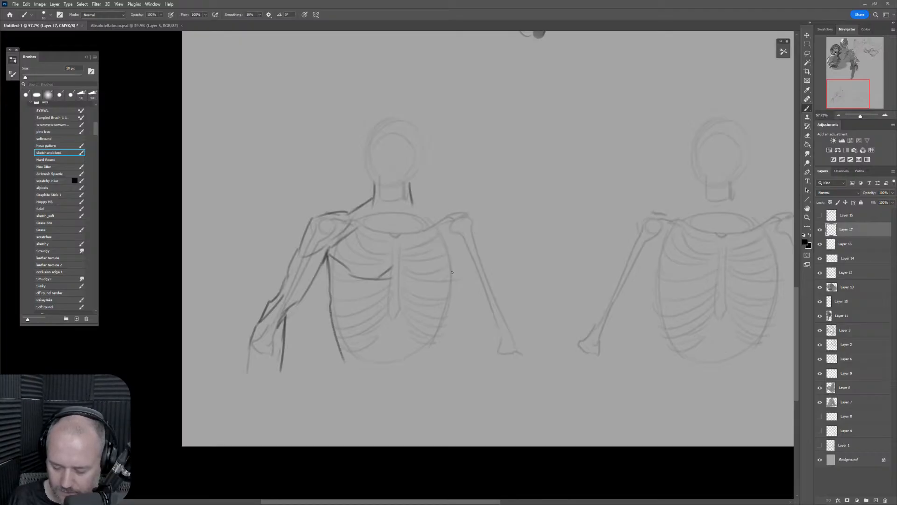
drag(397, 242, 395, 289)
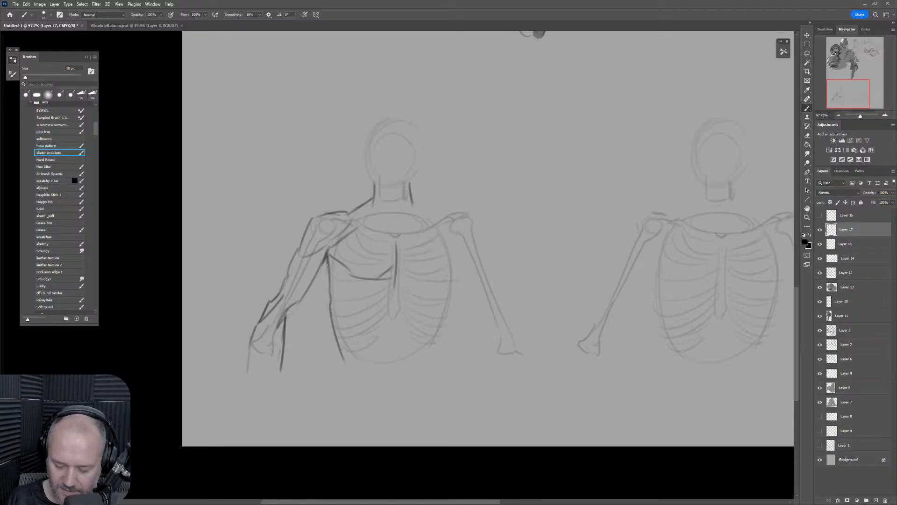
Remove the left figure's elbow and forearm lines and restate the inner upper-arm contour.
drag(326, 261, 328, 269)
key(ctrl+z)
key(ctrl+z)
key(ctrl+z)
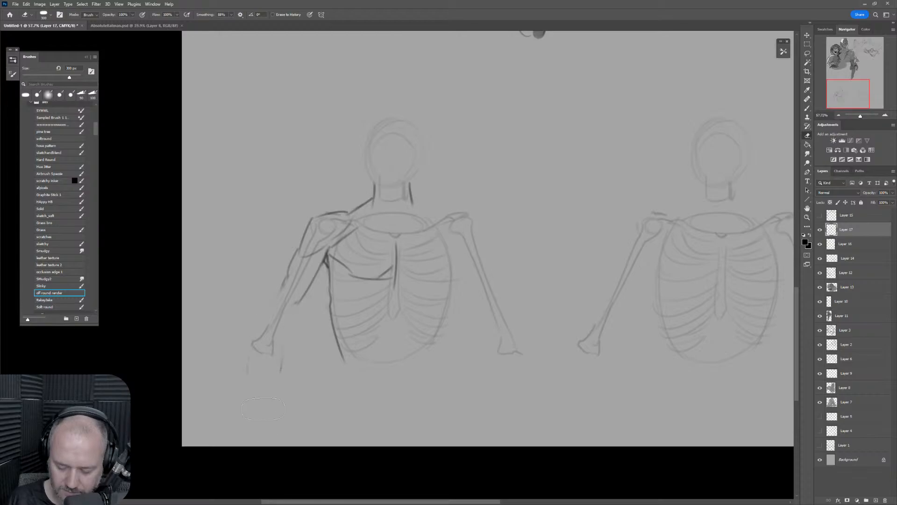
drag(324, 258, 299, 311)
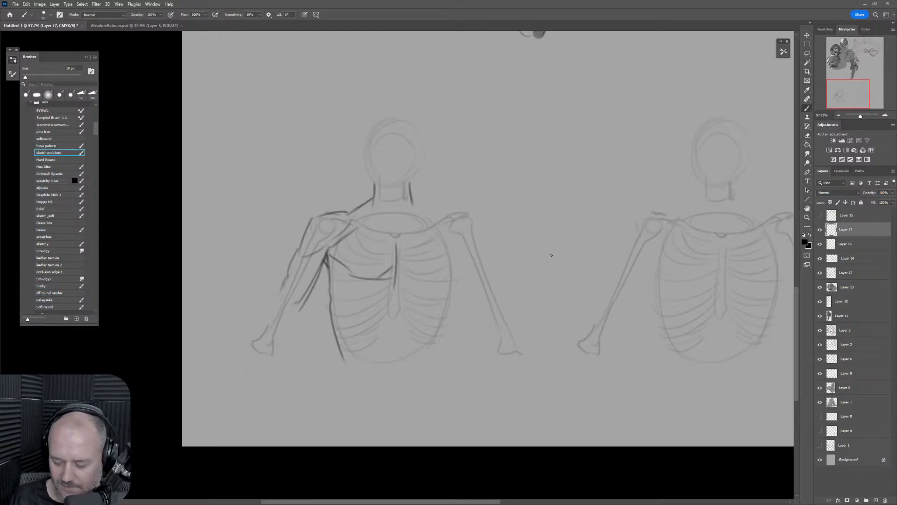
Add the collarbone and front neck muscle lines on the left figure and darken its torso side.
drag(366, 228, 390, 237)
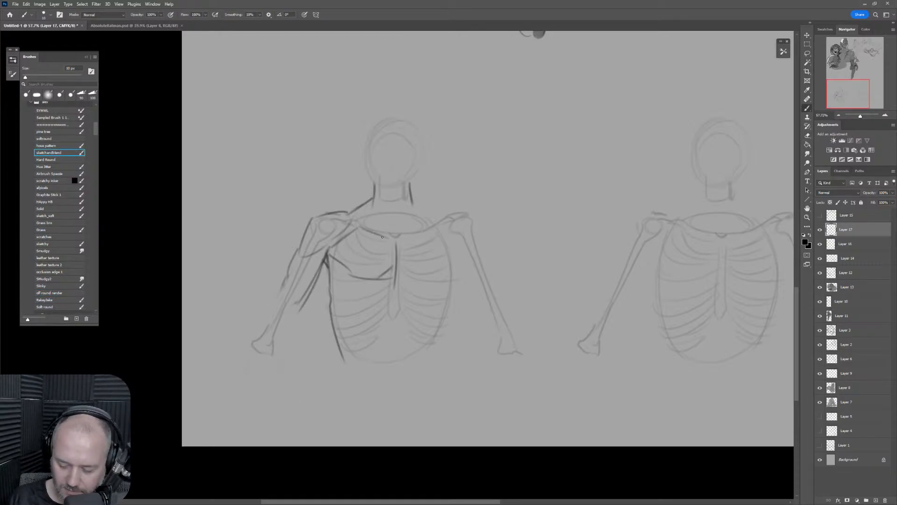
drag(376, 204, 389, 228)
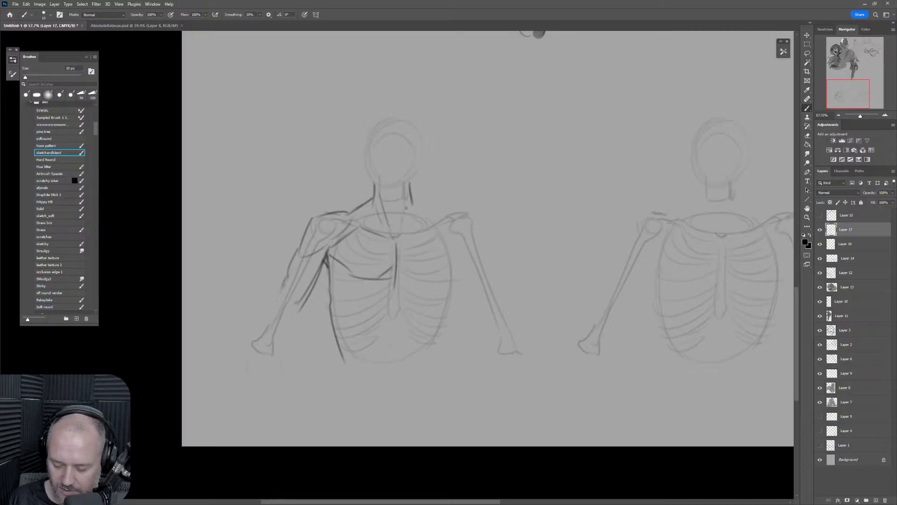
drag(328, 267, 345, 361)
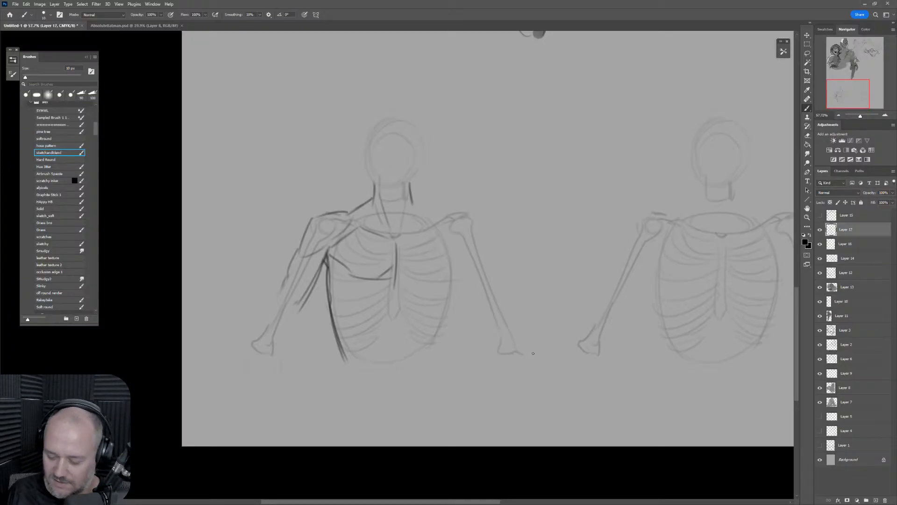
Sketch a bulkier trapezius, rounded deltoid and thick upper arm over the right skeleton.
drag(706, 218, 560, 210)
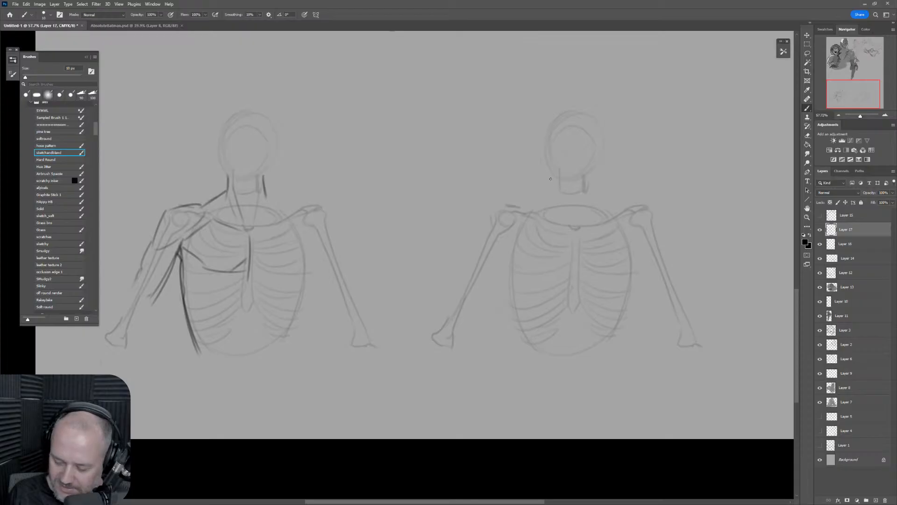
mouse_move(551, 174)
mouse_down()
mouse_move(549, 185)
mouse_move(517, 198)
mouse_move(482, 202)
mouse_move(476, 238)
mouse_up()
drag(476, 215, 472, 250)
mouse_move(479, 206)
mouse_down()
mouse_move(472, 257)
mouse_move(455, 257)
mouse_move(449, 298)
mouse_up()
mouse_move(509, 259)
mouse_down()
mouse_move(504, 286)
mouse_move(463, 326)
mouse_up()
drag(497, 258, 543, 225)
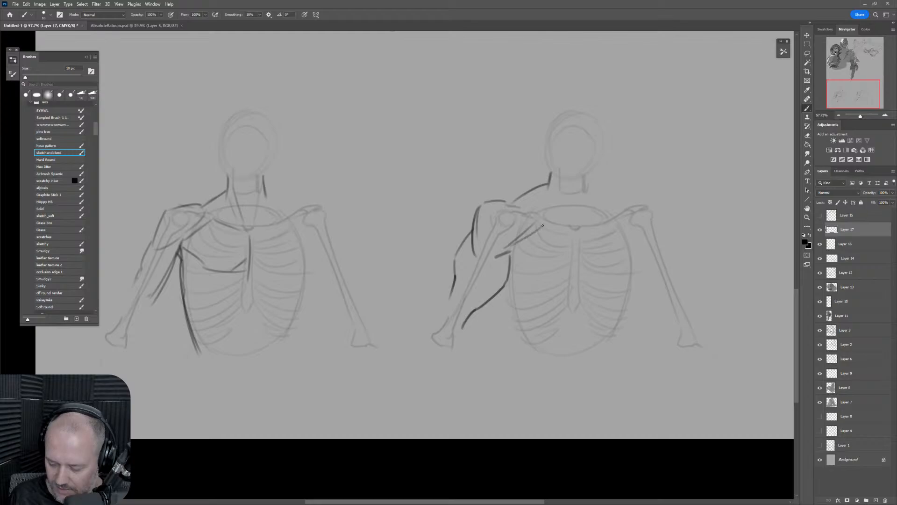
Draw the full chest muscle, collarbone and front neck lines on the right figure and reinforce the top of its shoulder.
mouse_move(512, 267)
mouse_down()
mouse_move(567, 279)
mouse_move(576, 266)
mouse_up()
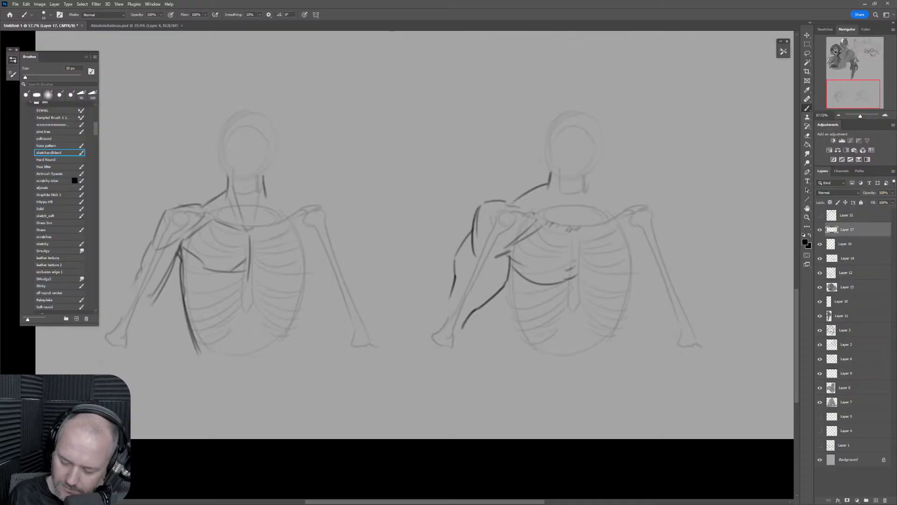
drag(528, 211, 517, 207)
drag(551, 181, 560, 204)
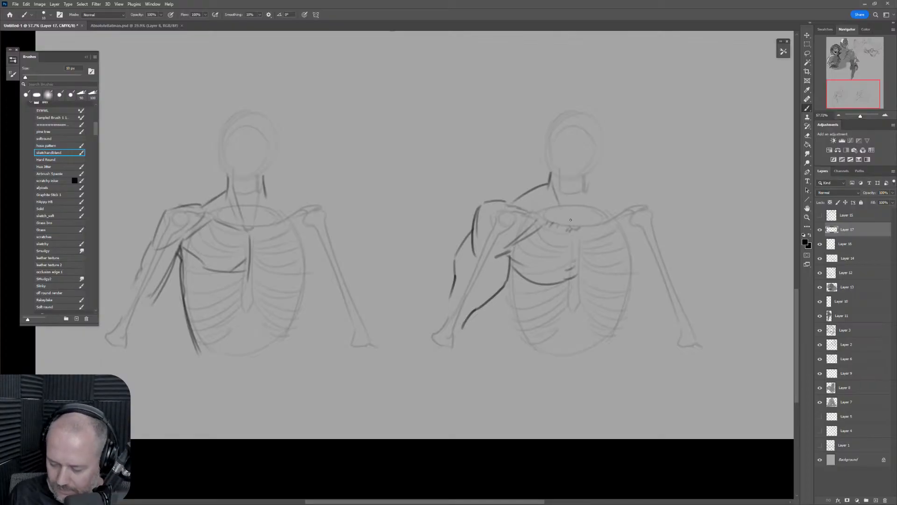
mouse_move(498, 201)
mouse_down()
mouse_move(510, 198)
mouse_move(517, 211)
mouse_up()
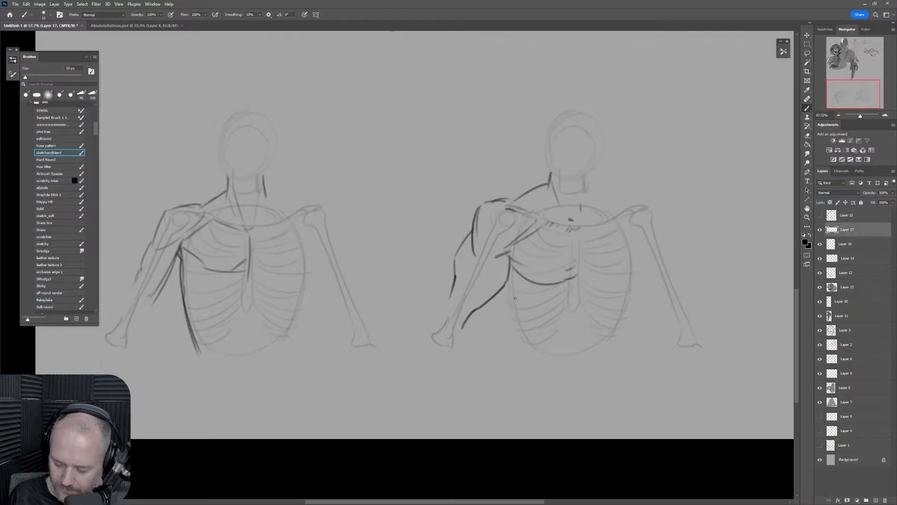
Sketch the back muscle flaring below the armpit and the lower torso side on the right figure.
drag(502, 290, 525, 349)
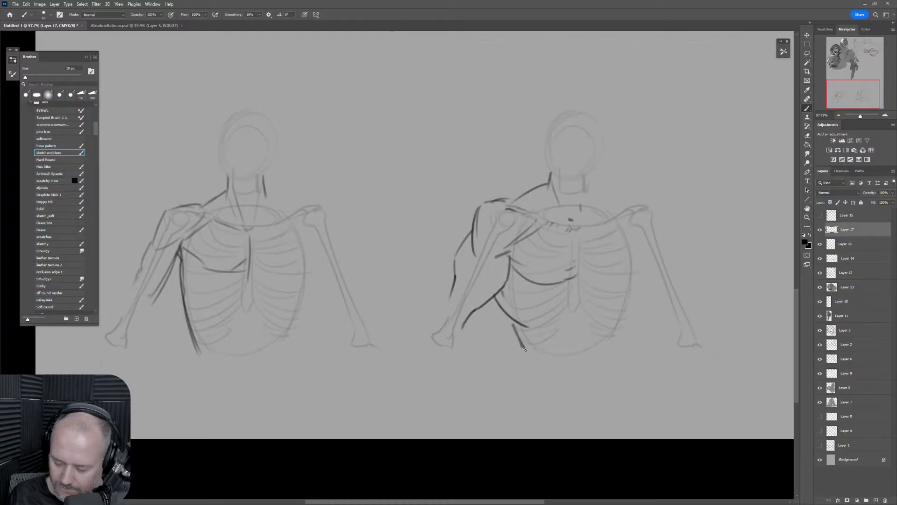
drag(494, 310, 505, 324)
mouse_move(501, 293)
mouse_down()
mouse_move(527, 282)
mouse_move(528, 310)
mouse_up()
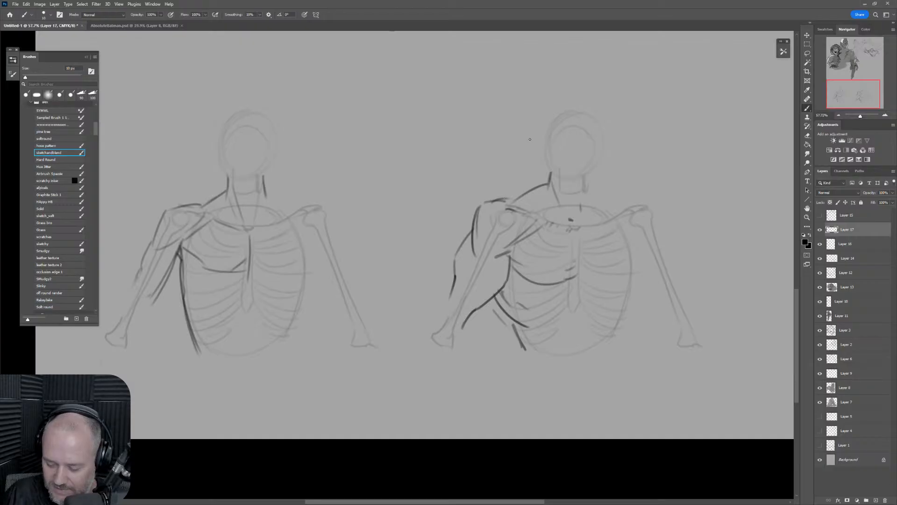
Draw arrows pointing to the top of the right figure's shoulder and to the pit of its neck.
drag(480, 97, 480, 187)
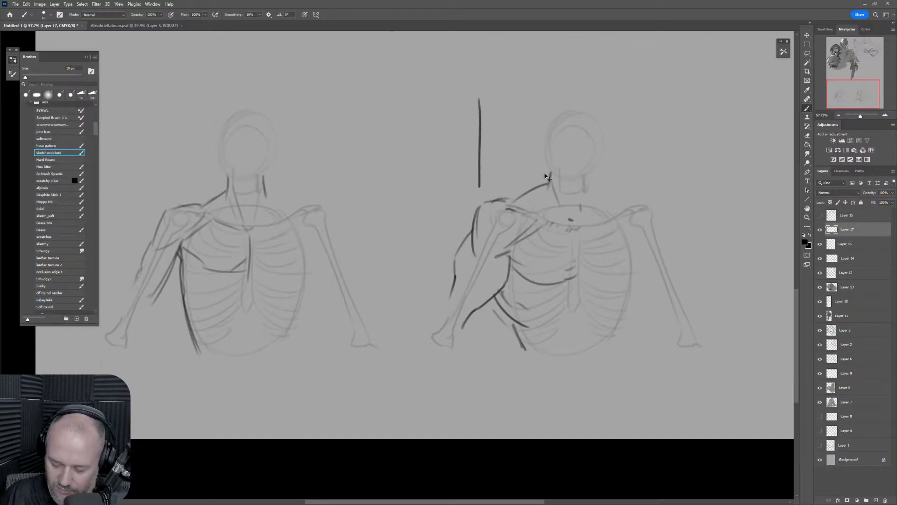
key(ctrl+z)
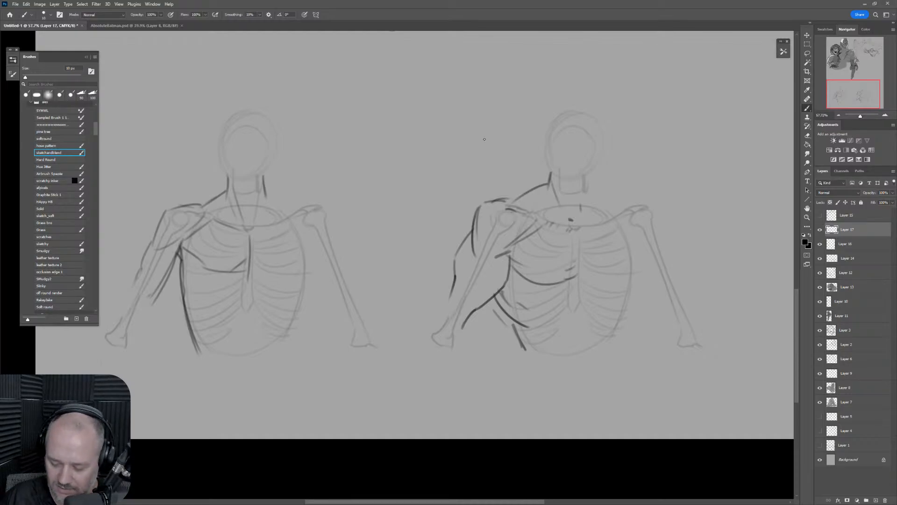
mouse_move(512, 122)
mouse_down()
mouse_move(508, 201)
mouse_move(514, 196)
mouse_up()
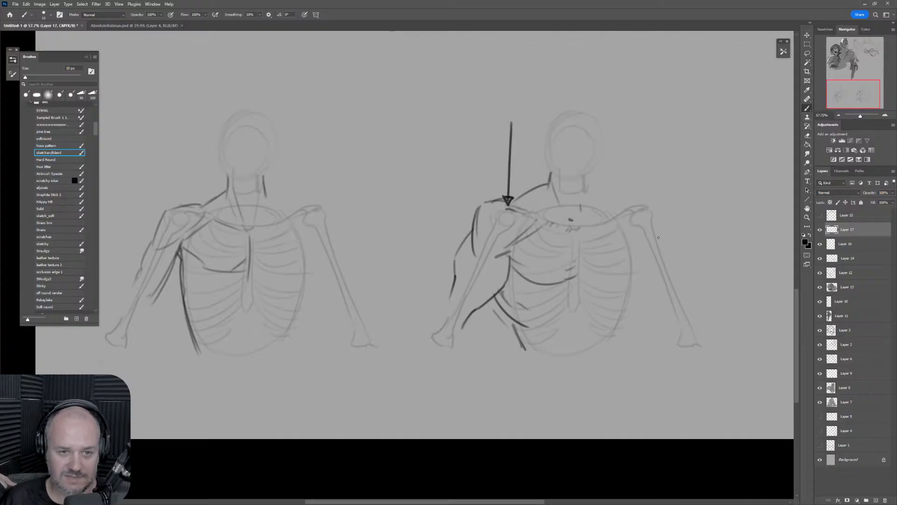
drag(576, 226, 687, 128)
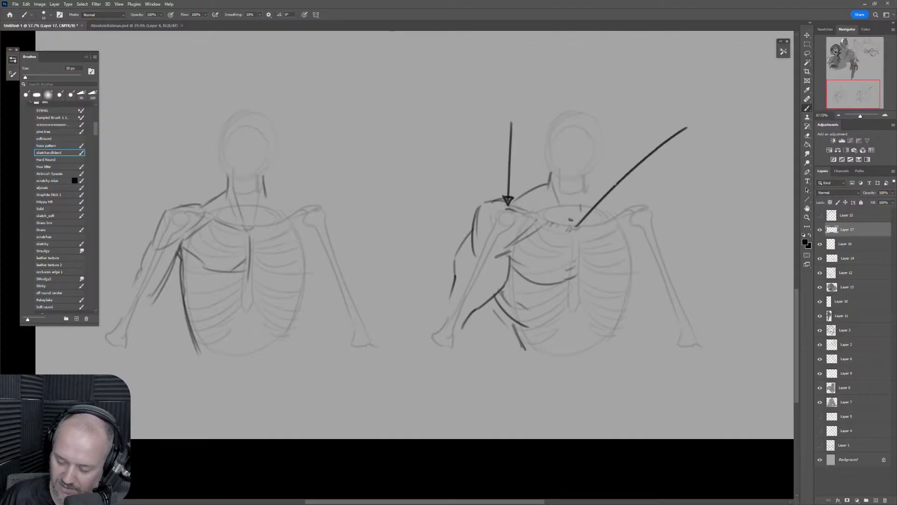
drag(574, 218, 576, 228)
drag(576, 229, 583, 224)
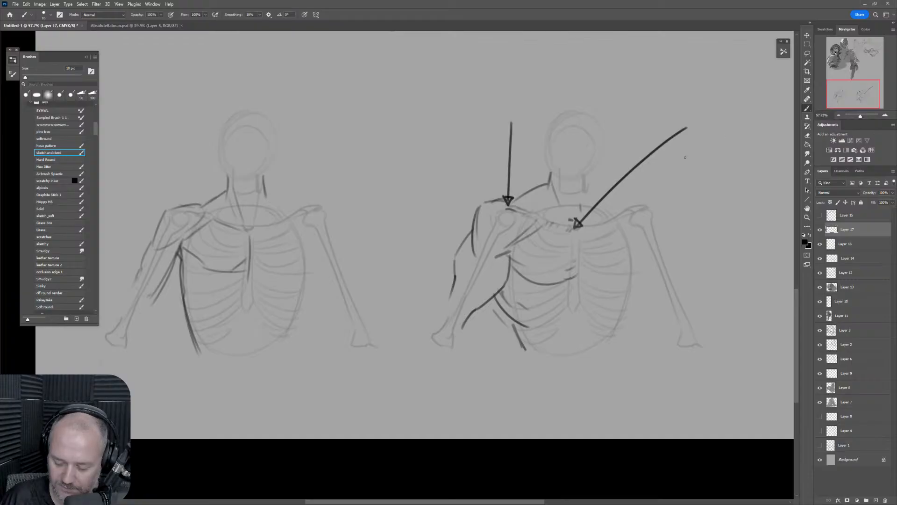
Draw arrows pointing to the right figure's elbow, lower rib edge and lower end of the sternum.
mouse_move(432, 335)
mouse_down()
mouse_move(397, 269)
mouse_move(428, 335)
mouse_up()
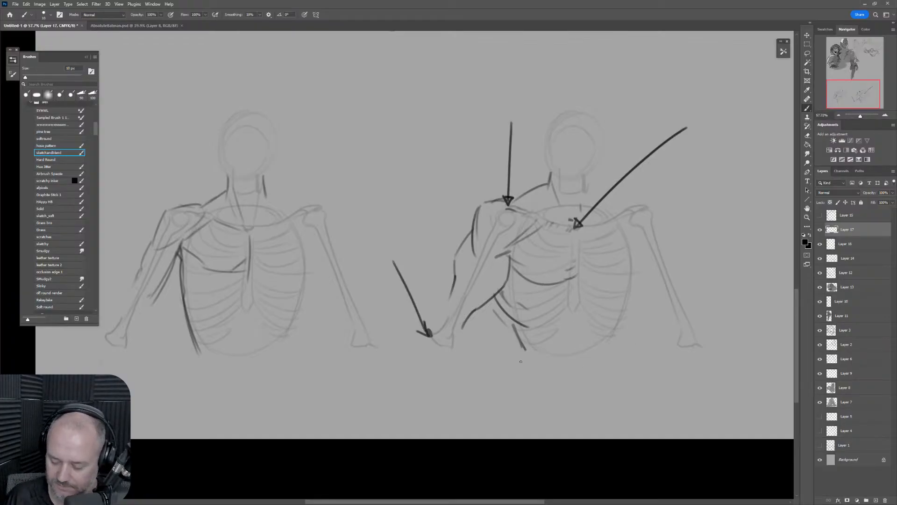
drag(423, 394, 518, 356)
drag(519, 356, 498, 372)
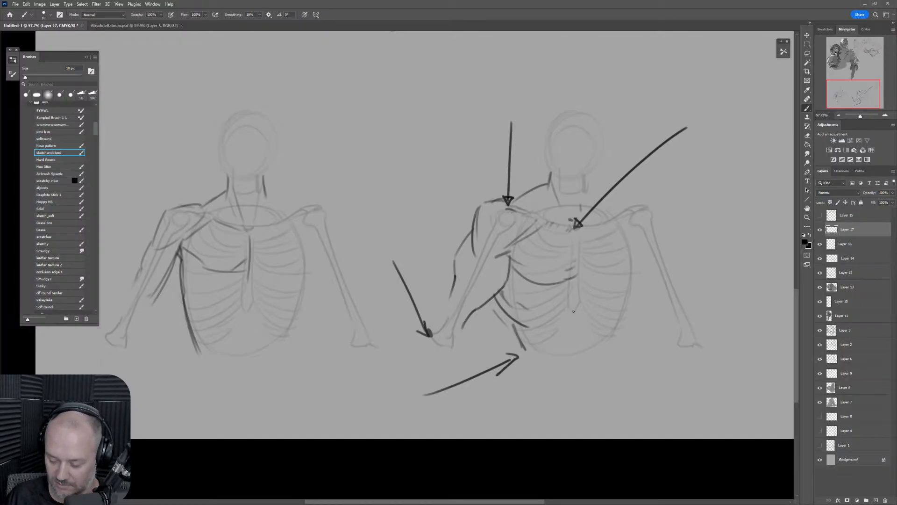
mouse_move(573, 311)
mouse_down()
mouse_move(584, 400)
mouse_move(573, 306)
mouse_up()
drag(573, 307, 578, 317)
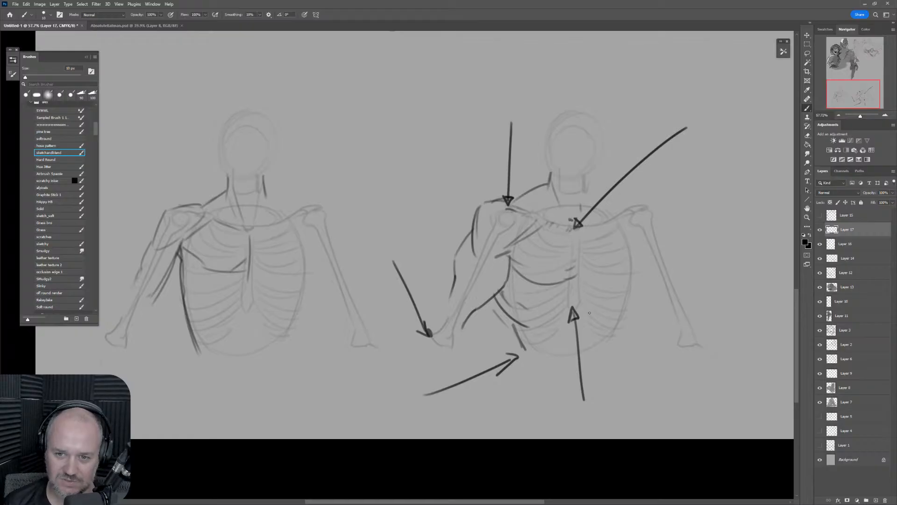
Mark the shoulder tip, neck pit and sternum end with small circles at the arrowheads on the right figure.
drag(508, 201, 509, 203)
drag(573, 224, 575, 226)
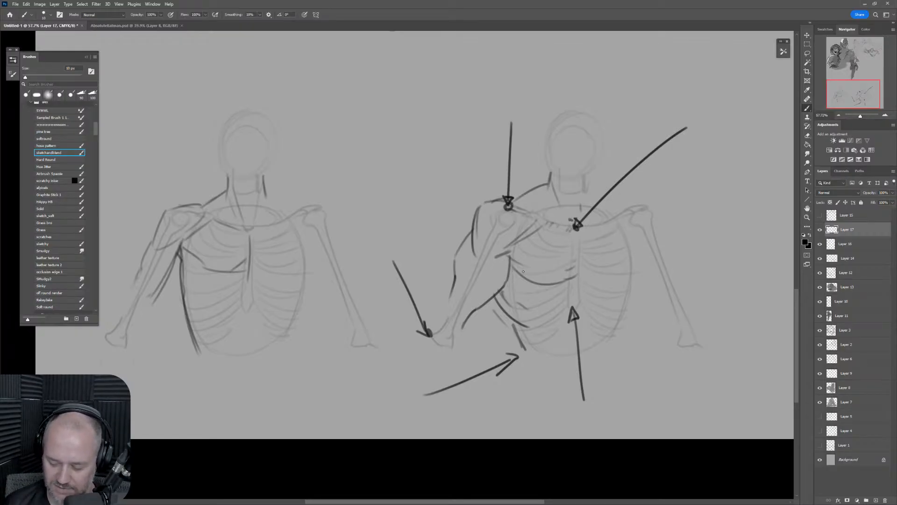
drag(569, 308, 573, 306)
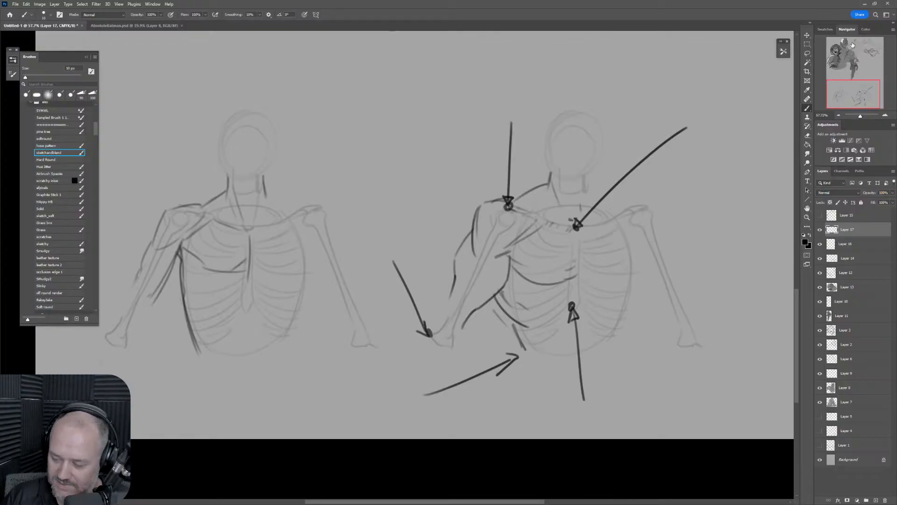
Sketch a three-lobed shoulder-muscle diagram in RGB blue between the two skeleton figures, capped with a small bony knob.
click(825, 29)
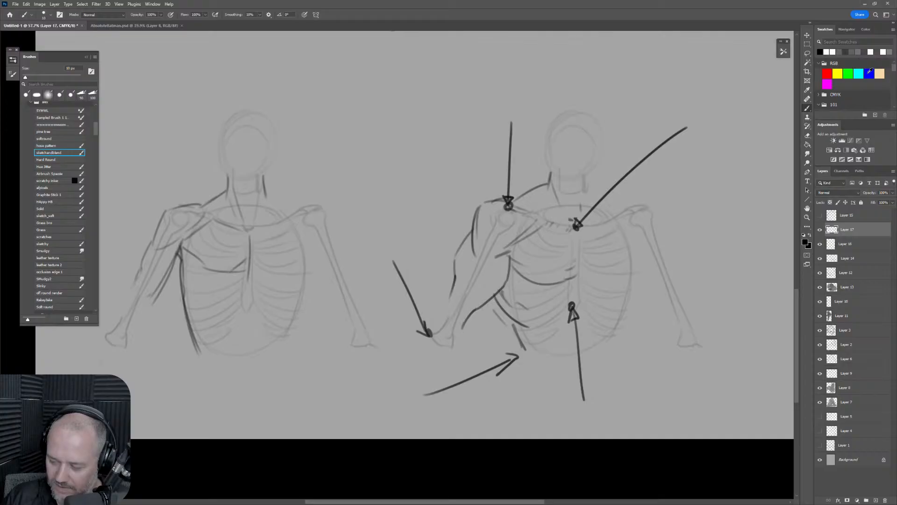
click(868, 73)
mouse_move(486, 203)
mouse_down()
mouse_move(474, 252)
mouse_move(534, 223)
mouse_move(482, 205)
mouse_up()
key(ctrl+z)
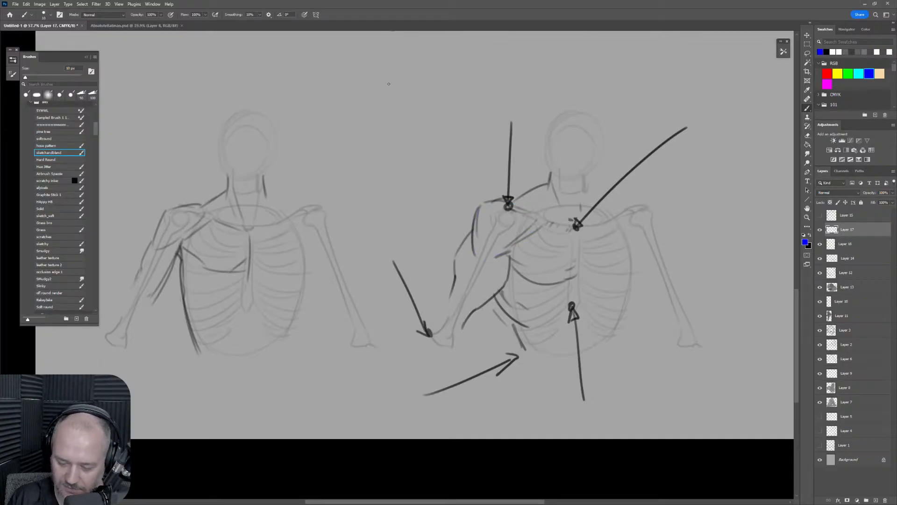
mouse_move(390, 84)
mouse_down()
mouse_move(370, 134)
mouse_move(376, 125)
mouse_move(398, 156)
mouse_move(412, 124)
mouse_up()
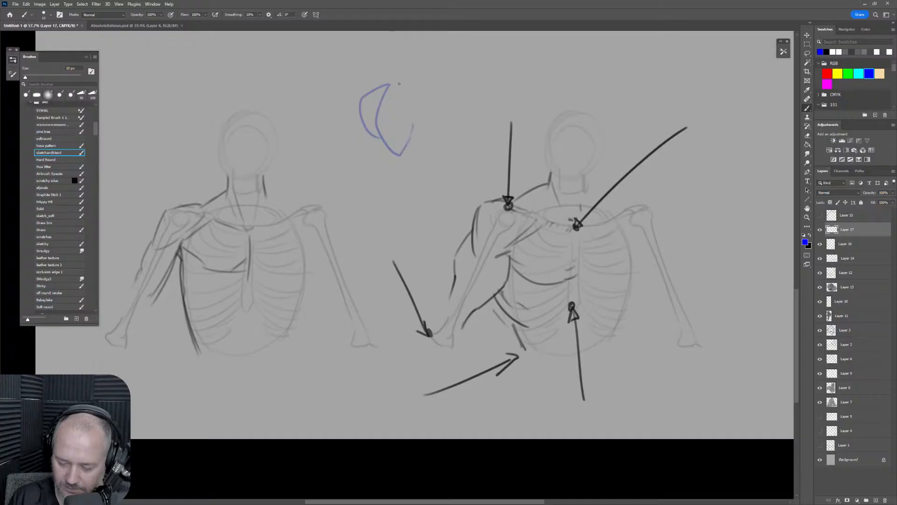
mouse_move(392, 83)
mouse_down()
mouse_move(424, 104)
mouse_move(404, 152)
mouse_move(425, 136)
mouse_move(430, 88)
mouse_move(413, 85)
mouse_move(407, 148)
mouse_up()
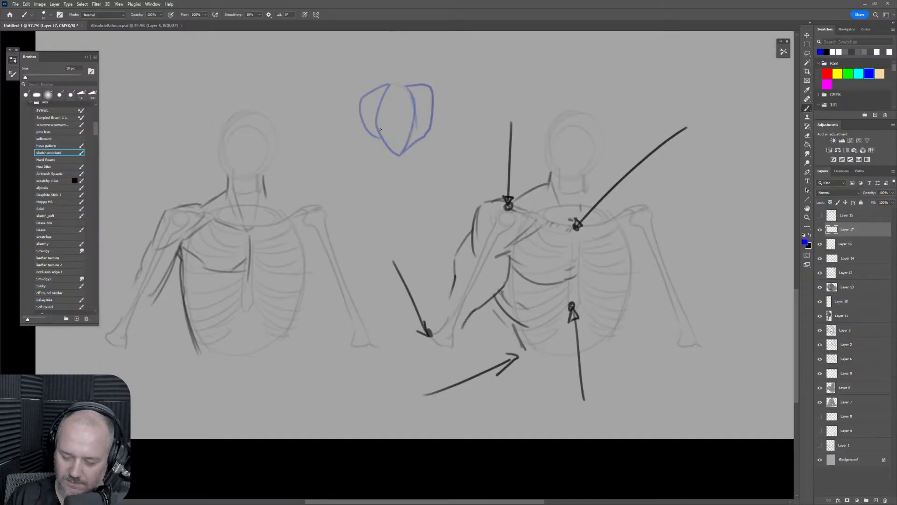
mouse_move(390, 86)
mouse_down()
mouse_move(410, 90)
mouse_move(406, 81)
mouse_up()
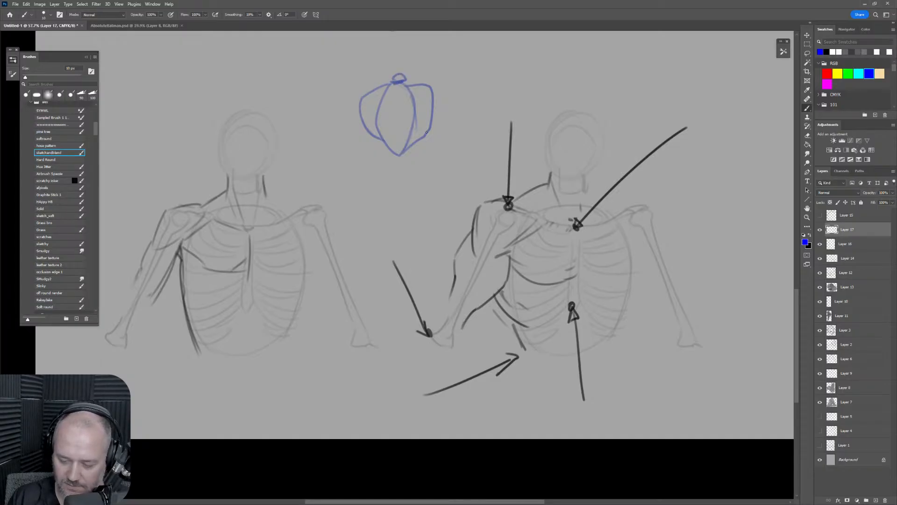
Sketch the upper-arm line and an angular muscle block beneath the blue shoulder diagram, and try hatching the three lobes.
mouse_move(389, 153)
mouse_down()
mouse_move(396, 162)
mouse_move(405, 155)
mouse_move(394, 155)
mouse_move(408, 175)
mouse_move(395, 230)
mouse_up()
mouse_move(421, 144)
mouse_down()
mouse_move(399, 156)
mouse_move(404, 219)
mouse_move(435, 201)
mouse_move(416, 144)
mouse_move(361, 148)
mouse_move(391, 239)
mouse_up()
key(ctrl+z)
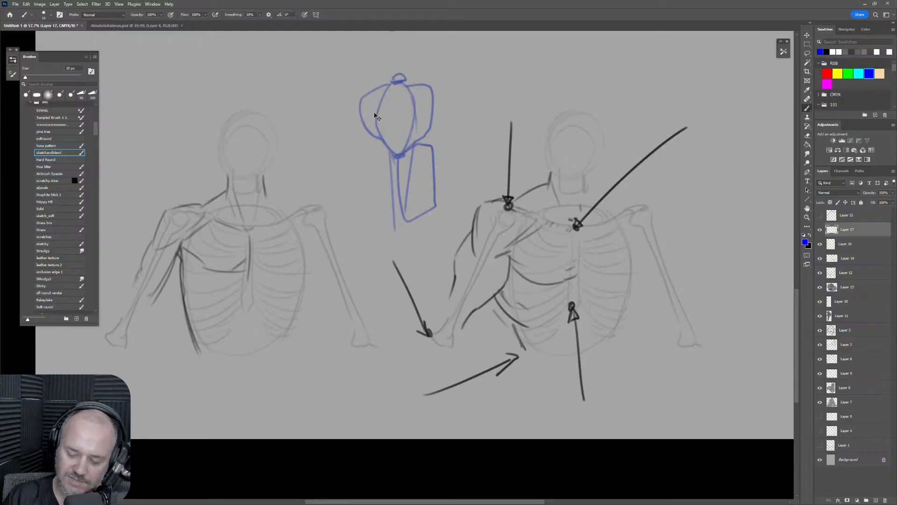
mouse_move(377, 117)
mouse_down()
mouse_move(398, 145)
mouse_move(392, 113)
mouse_move(416, 121)
mouse_move(429, 96)
mouse_up()
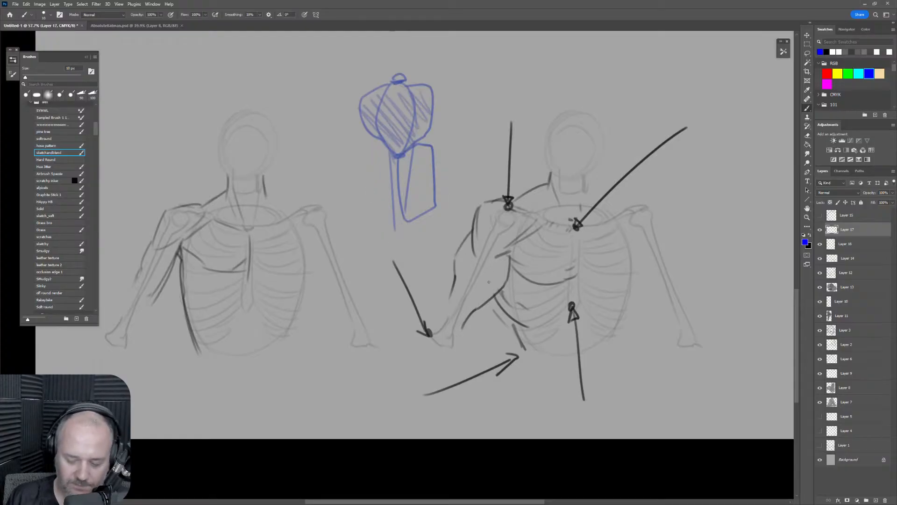
key(ctrl+z)
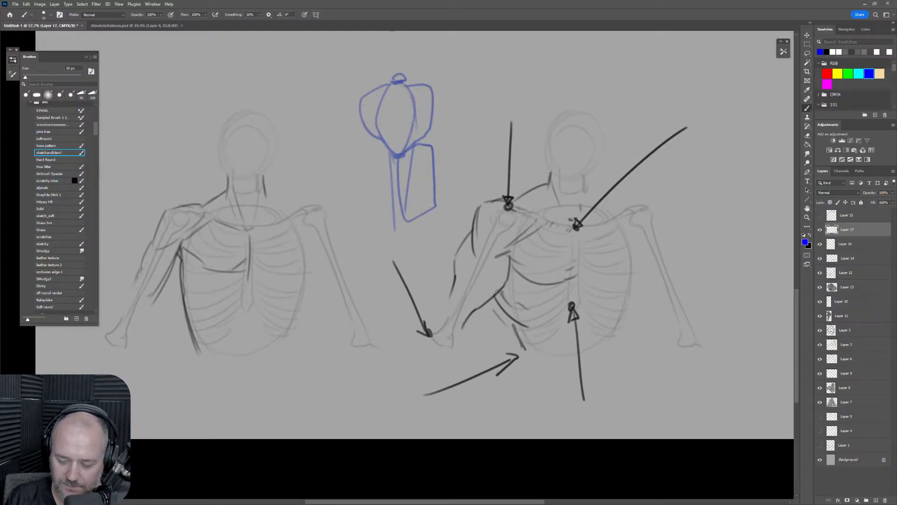
Sketch the V-shaped inner division and both side contours of the thigh in blue on the shaded running figure.
scroll(513, 342, up, 8)
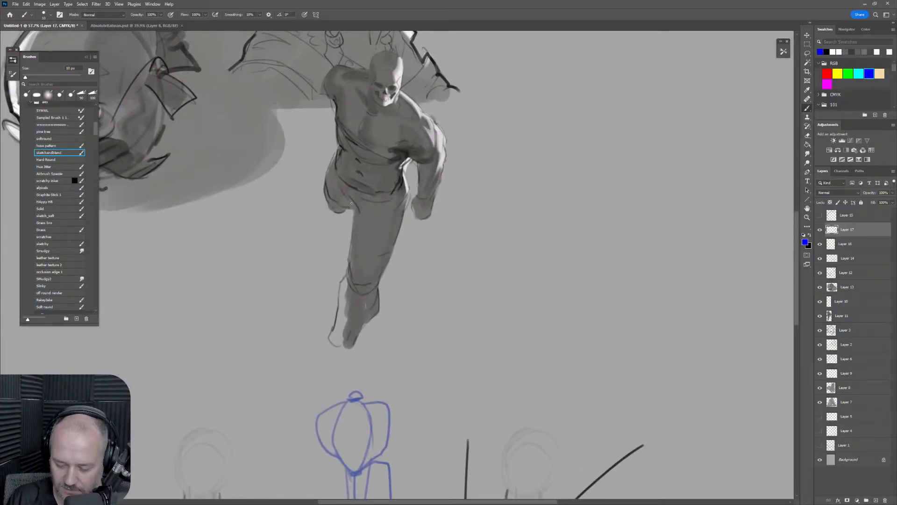
drag(351, 204, 358, 218)
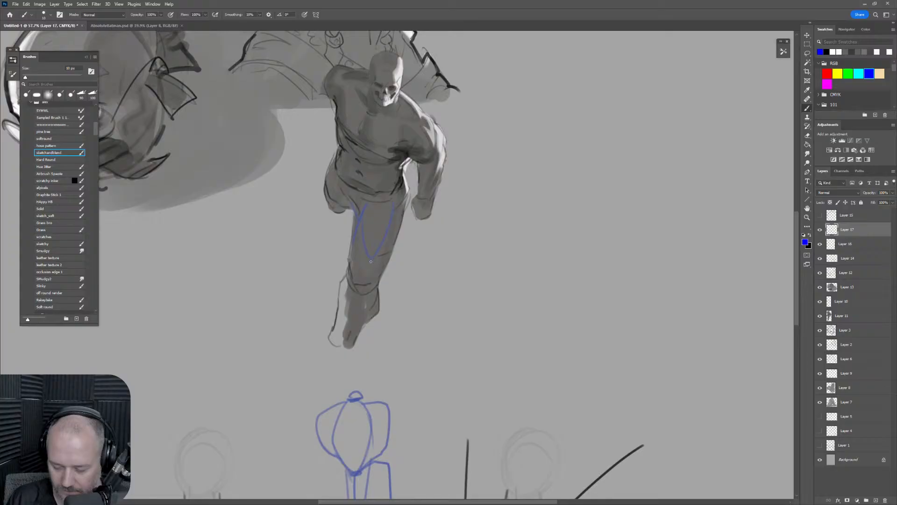
drag(397, 240, 387, 265)
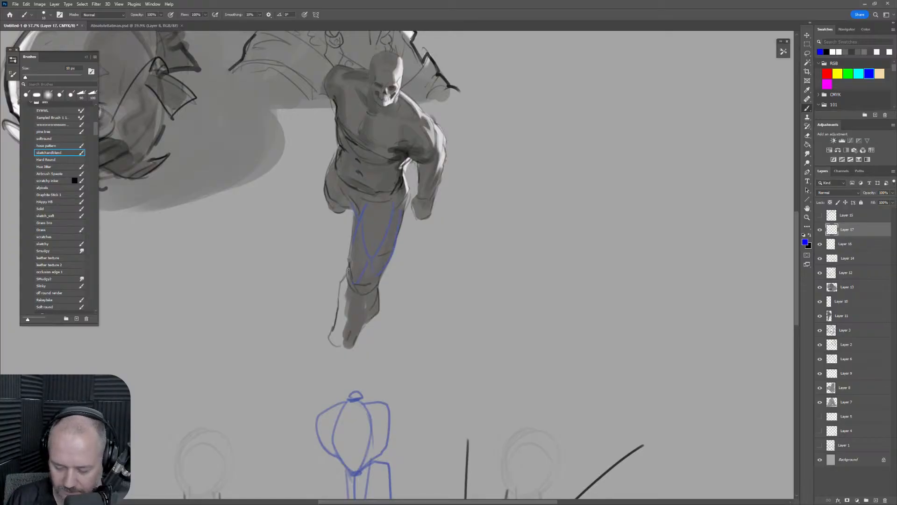
drag(353, 225, 348, 266)
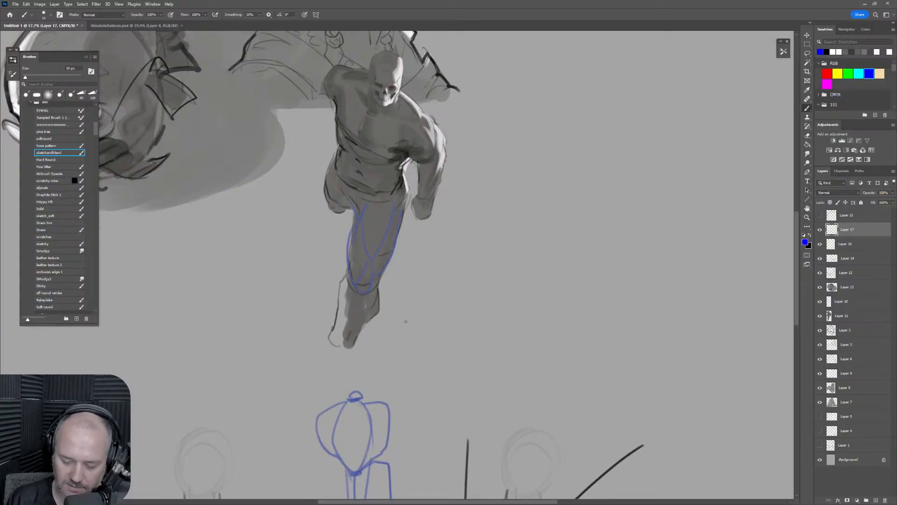
Close the top of the thigh form and add fuller bulging contours along both sides of the running figure's thigh.
drag(365, 204, 394, 203)
drag(354, 223, 345, 289)
drag(399, 232, 380, 291)
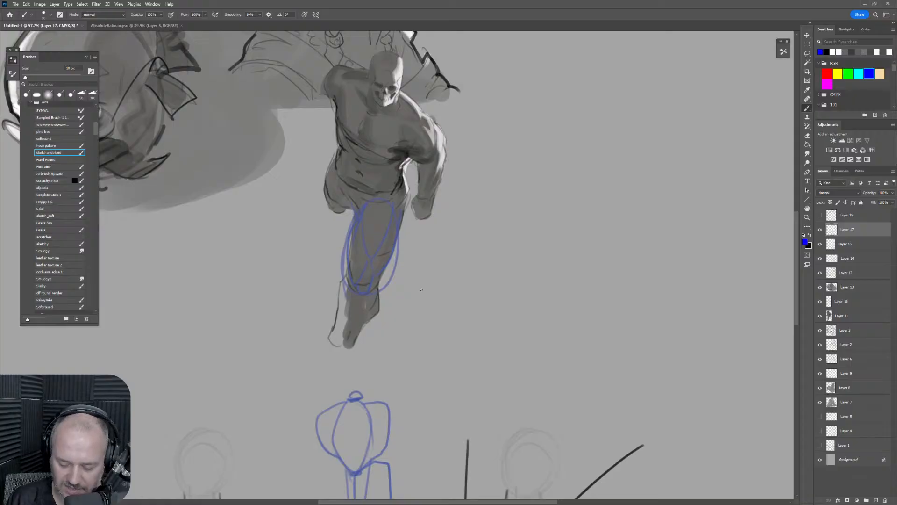
drag(398, 240, 379, 290)
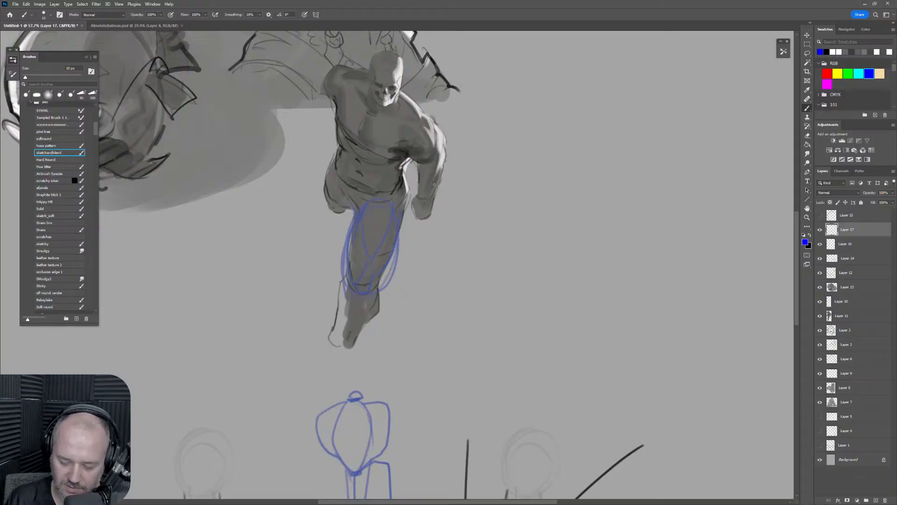
scroll(497, 158, down, 5)
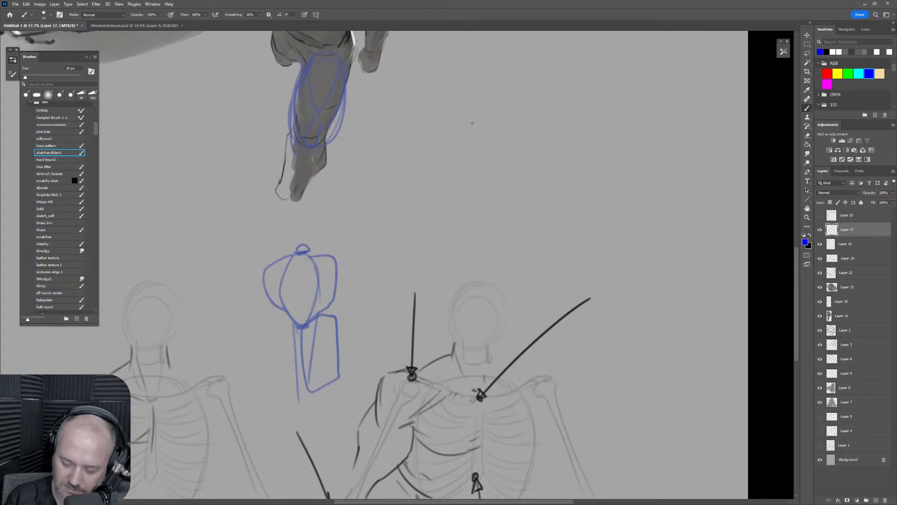
drag(473, 190, 462, 221)
drag(499, 182, 470, 246)
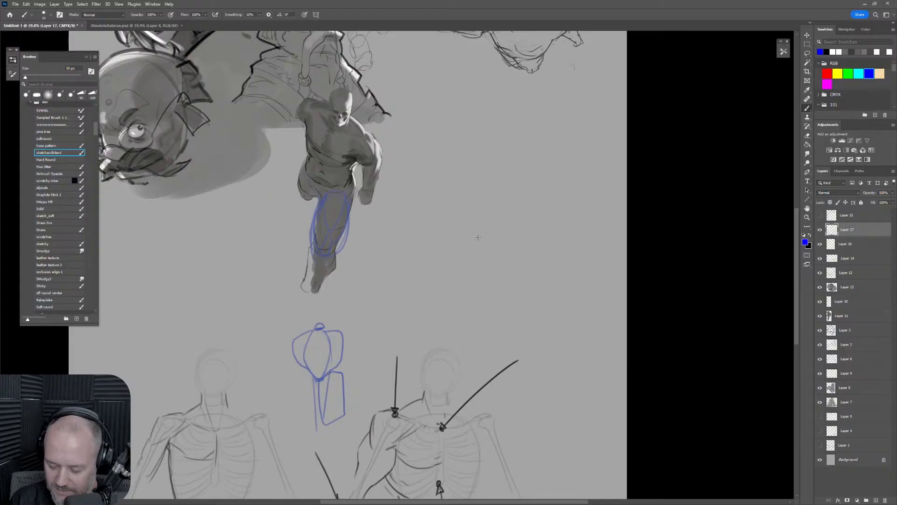
drag(481, 217, 477, 324)
key(ctrl+z)
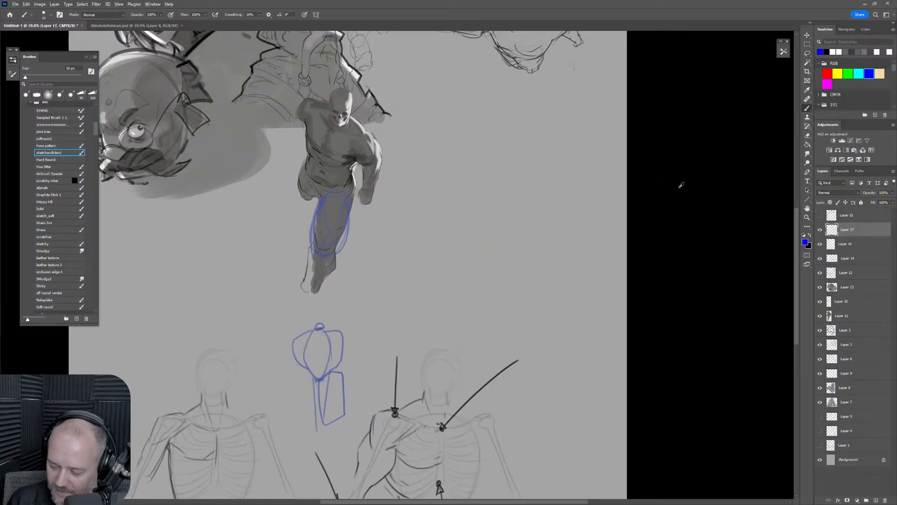
Sketch a front-view lower leg and wedge-shaped foot with toe forms in black with a 15 px brush, beside the running figure.
key(d)
key(bracketright)
drag(461, 203, 456, 319)
mouse_move(496, 202)
mouse_down()
mouse_move(492, 303)
mouse_move(457, 342)
mouse_move(505, 344)
mouse_move(487, 333)
mouse_move(488, 300)
mouse_move(457, 317)
mouse_up()
mouse_move(485, 299)
mouse_down()
mouse_move(490, 314)
mouse_move(499, 228)
mouse_move(525, 225)
mouse_up()
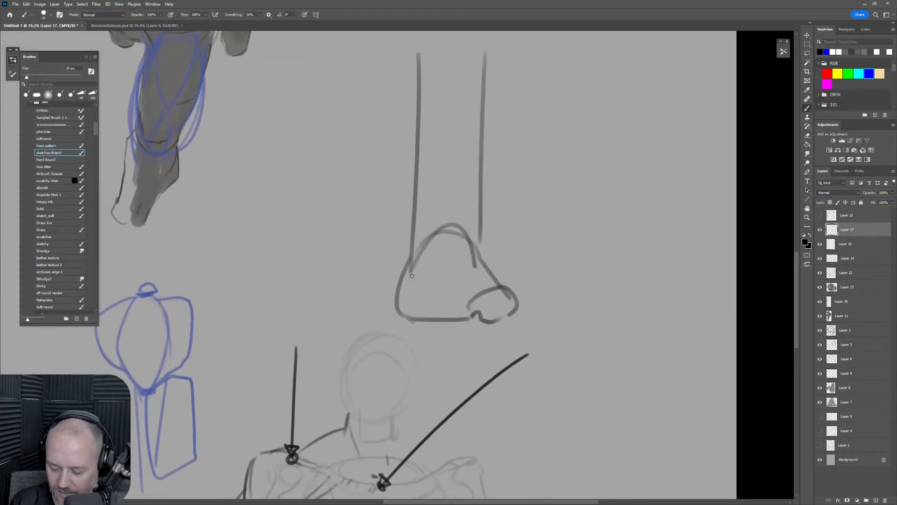
mouse_move(402, 282)
mouse_down()
mouse_move(407, 322)
mouse_move(398, 309)
mouse_move(411, 318)
mouse_move(475, 308)
mouse_up()
drag(415, 319, 468, 315)
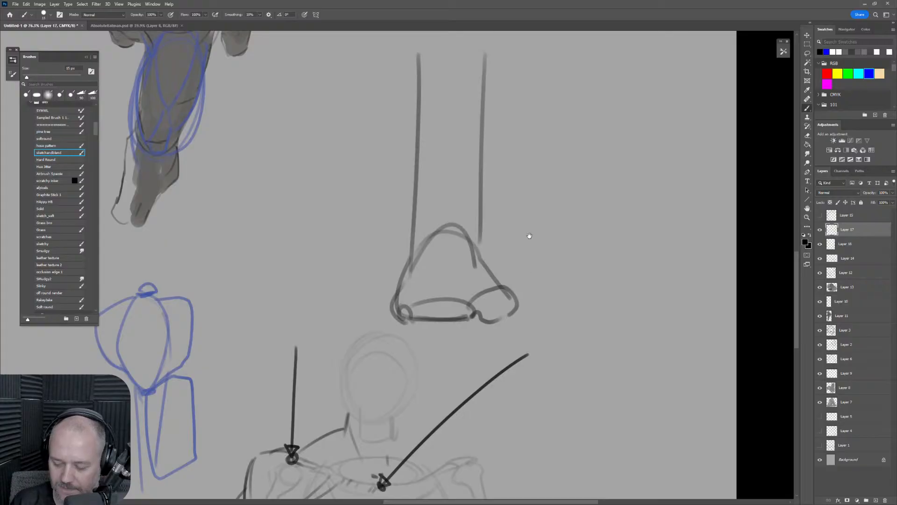
Mark the two ankle bones with dark angular bumps on both sides of the lower leg, the left one lower.
mouse_move(529, 237)
mouse_down()
mouse_move(505, 298)
mouse_move(448, 313)
mouse_up()
drag(464, 276, 453, 247)
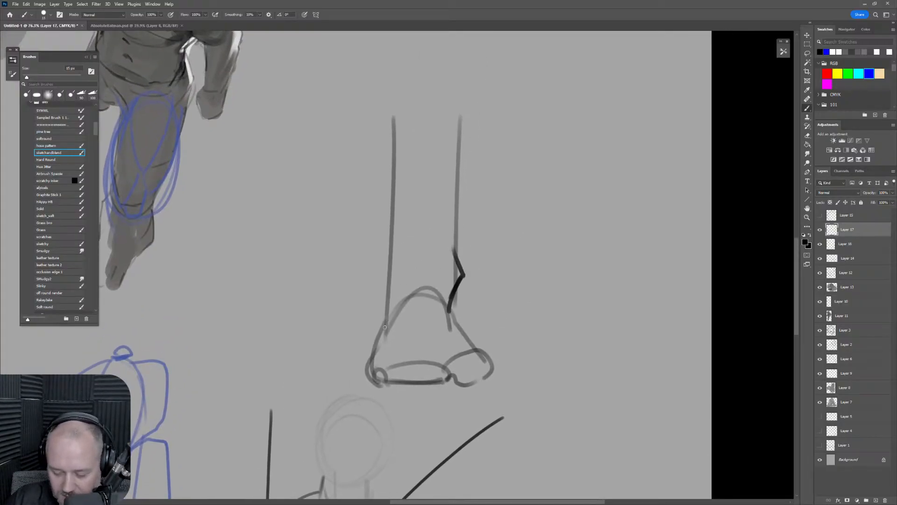
mouse_move(385, 327)
mouse_down()
mouse_move(380, 293)
mouse_move(391, 266)
mouse_up()
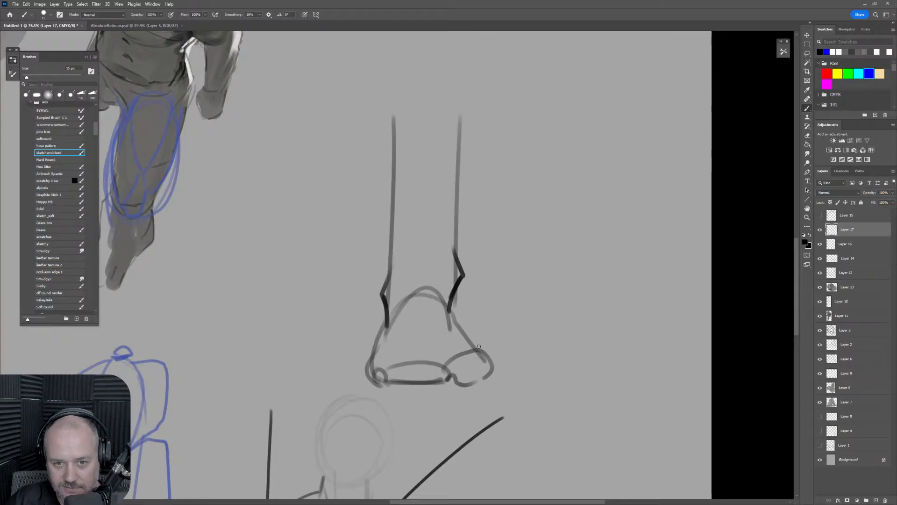
Darken both ankle bumps with a thicker brush and extend the strokes up the sides of the leg.
key(ctrl+space)
mouse_move(493, 261)
mouse_down()
mouse_move(480, 275)
mouse_move(473, 262)
mouse_up()
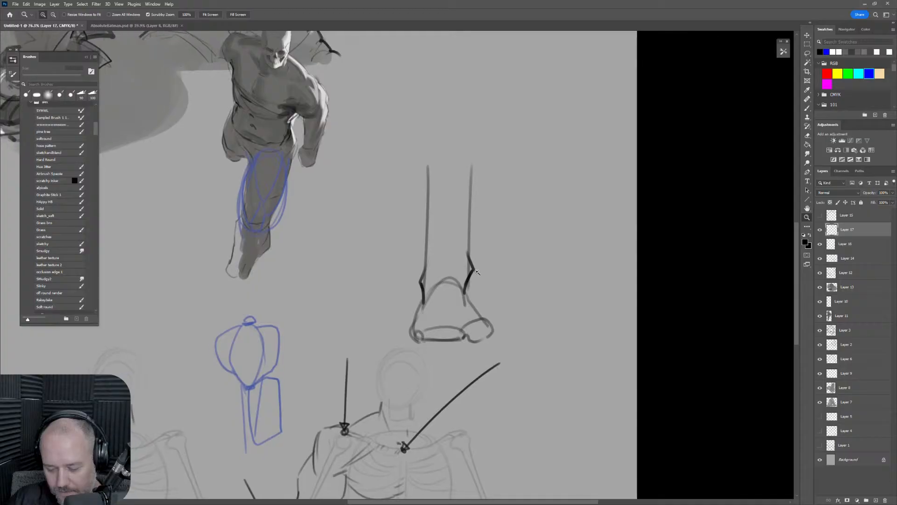
key(bracketright)
mouse_move(464, 293)
mouse_down()
mouse_move(473, 271)
mouse_move(466, 251)
mouse_up()
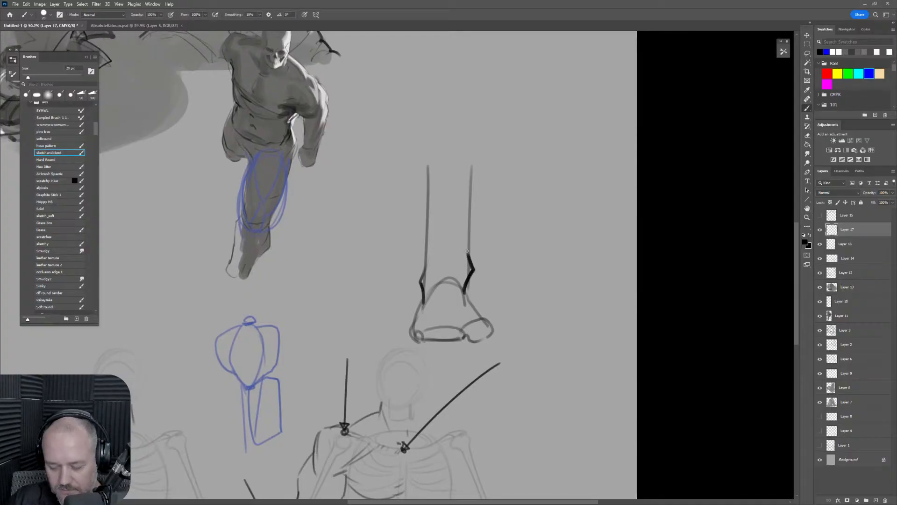
mouse_move(426, 299)
mouse_down()
mouse_move(419, 273)
mouse_move(431, 216)
mouse_up()
drag(469, 252, 466, 241)
key(bracketleft)
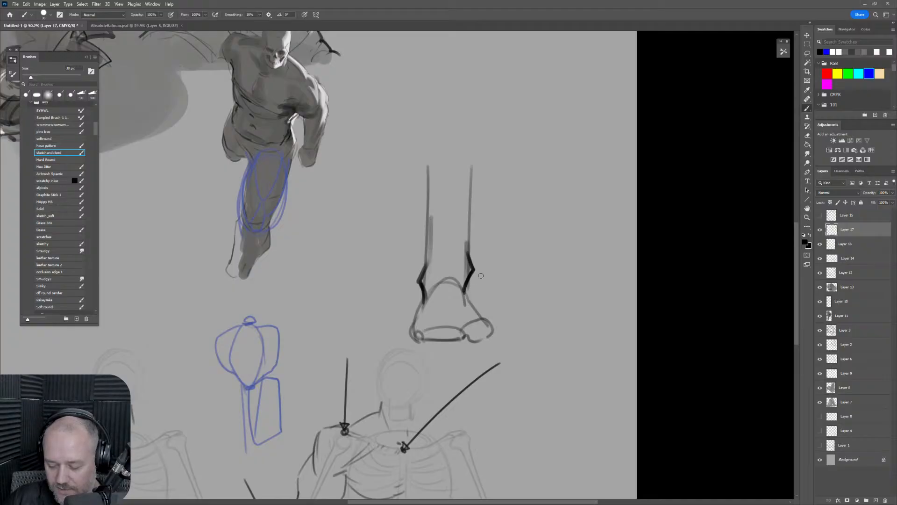
Connect the right ankle down to the big toe and draw tapered leg contours rising from both ankles.
mouse_move(465, 290)
mouse_down()
mouse_move(479, 320)
mouse_move(463, 332)
mouse_move(473, 316)
mouse_up()
drag(471, 252, 484, 167)
drag(428, 264, 424, 155)
drag(514, 288, 469, 252)
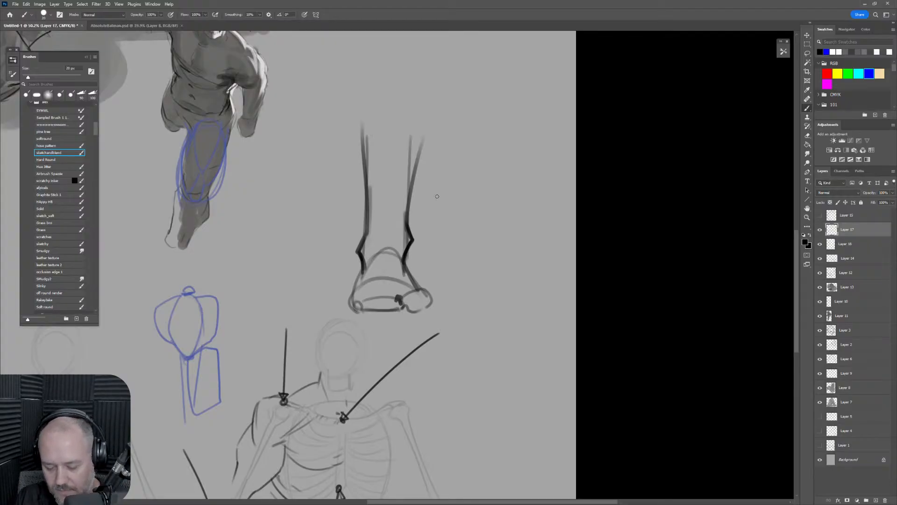
Trace the outer contour of the left lobe of the blue shoulder diagram in black.
drag(480, 281, 604, 255)
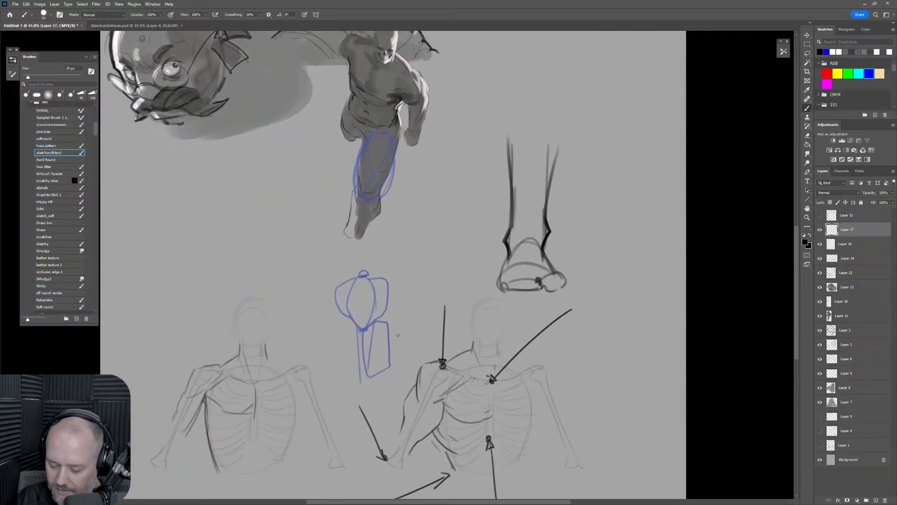
mouse_move(352, 279)
mouse_down()
mouse_move(337, 304)
mouse_move(355, 321)
mouse_up()
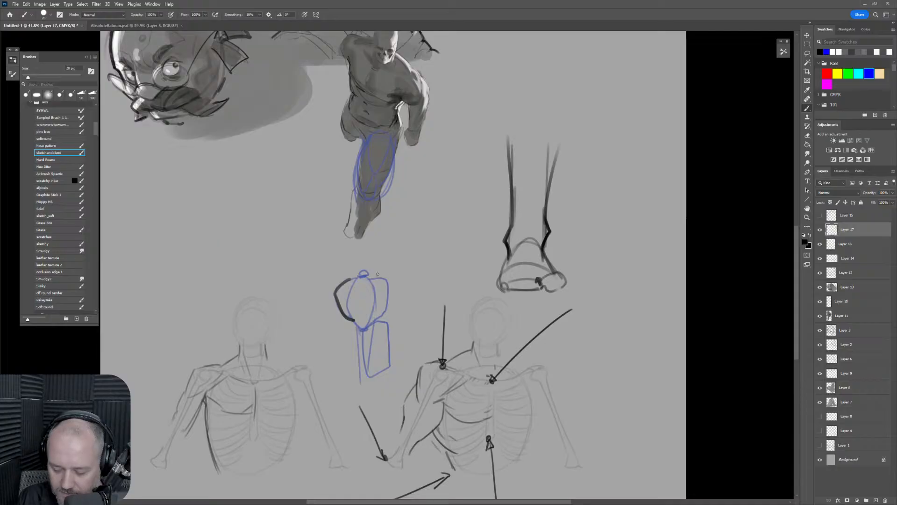
Trace the thigh muscle masses with dark curved strokes on the blue oval diagram and on the running figure's thigh.
key(ctrl+z)
mouse_move(363, 275)
mouse_down()
mouse_move(357, 327)
mouse_move(367, 328)
mouse_move(366, 276)
mouse_move(374, 300)
mouse_move(372, 278)
mouse_move(387, 295)
mouse_move(372, 325)
mouse_up()
drag(350, 282, 359, 328)
mouse_move(603, 251)
mouse_down()
mouse_move(558, 228)
mouse_move(548, 269)
mouse_up()
mouse_move(312, 155)
mouse_down()
mouse_move(319, 191)
mouse_move(331, 160)
mouse_move(305, 213)
mouse_move(315, 206)
mouse_move(305, 210)
mouse_move(310, 155)
mouse_up()
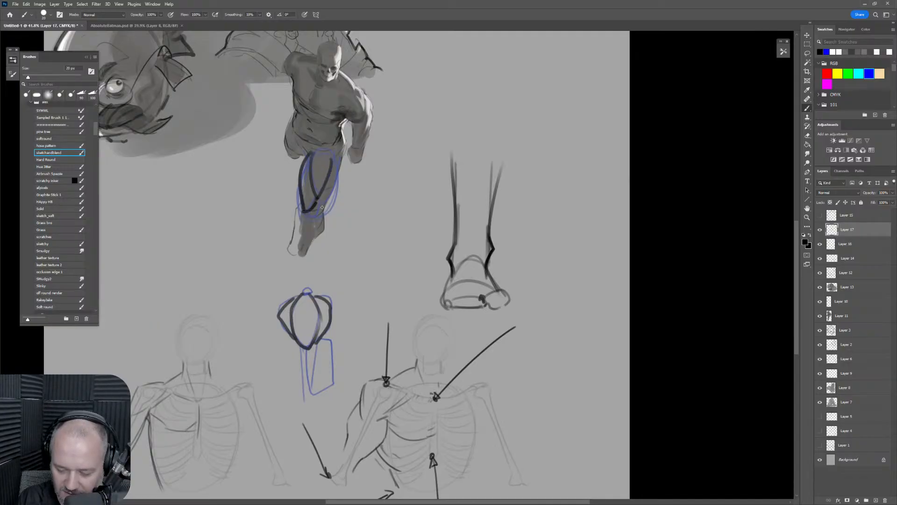
drag(322, 207, 335, 165)
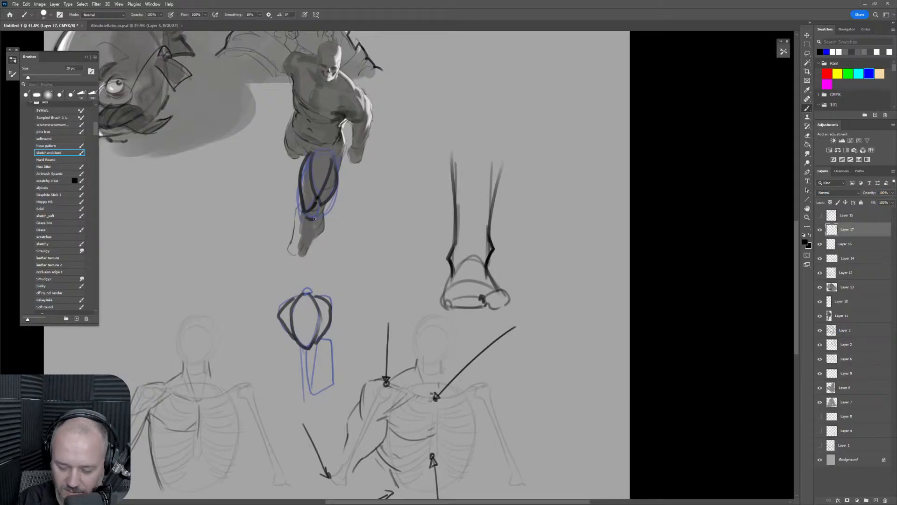
Sketch the light outline of a new front-view leg in the empty area above and beside the foot study.
drag(546, 197, 511, 323)
drag(528, 291, 455, 264)
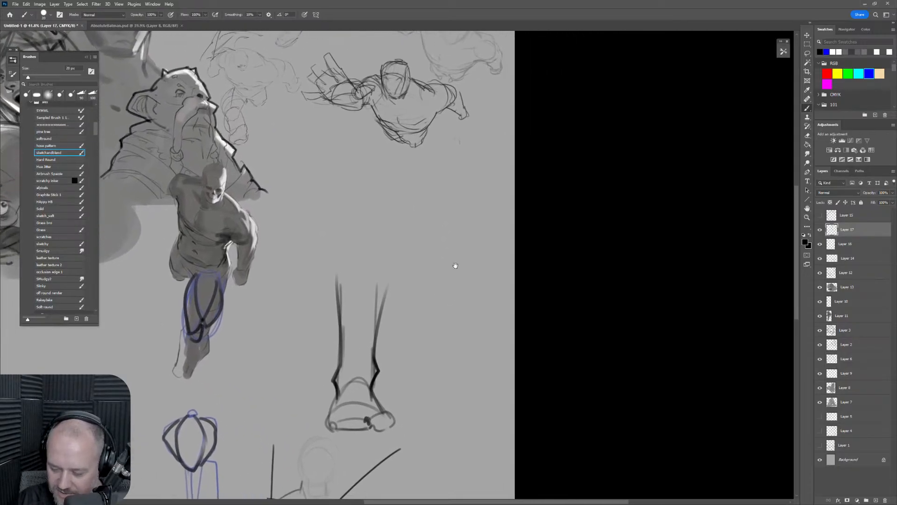
mouse_move(431, 179)
mouse_down()
mouse_move(425, 234)
mouse_move(421, 221)
mouse_move(434, 252)
mouse_up()
mouse_move(467, 191)
mouse_down()
mouse_move(455, 249)
mouse_move(437, 265)
mouse_up()
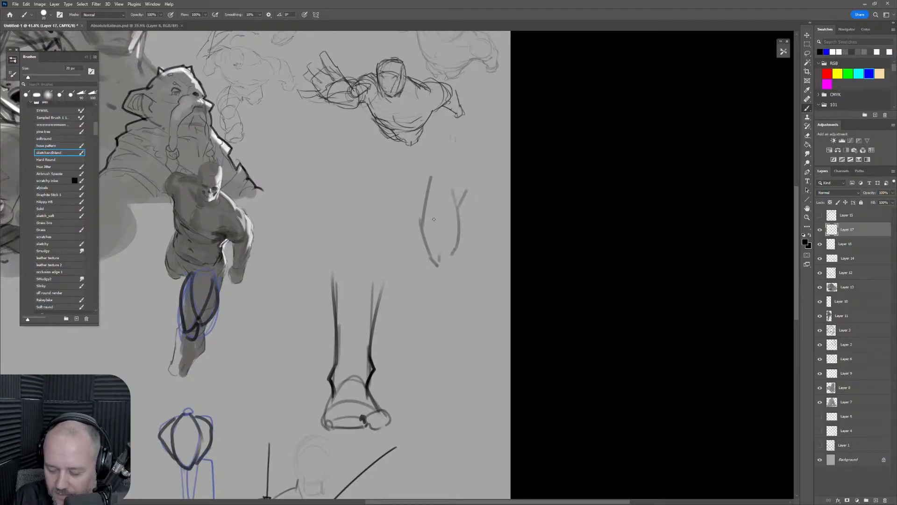
mouse_move(434, 219)
mouse_down()
mouse_move(451, 264)
mouse_move(439, 274)
mouse_move(452, 261)
mouse_move(427, 294)
mouse_move(433, 342)
mouse_move(452, 346)
mouse_move(436, 350)
mouse_move(436, 359)
mouse_move(453, 360)
mouse_move(452, 256)
mouse_up()
key(ctrl+z)
key(ctrl+z)
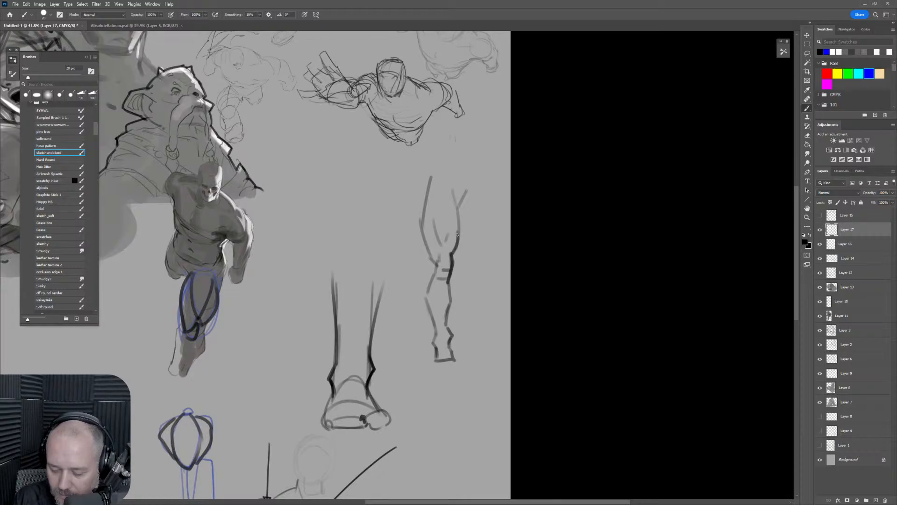
Darken the outer contours of the new leg's thigh, knee and lower leg.
drag(462, 206, 455, 252)
mouse_move(427, 188)
mouse_down()
mouse_move(425, 252)
mouse_move(422, 237)
mouse_move(433, 275)
mouse_move(434, 267)
mouse_move(426, 300)
mouse_move(434, 327)
mouse_up()
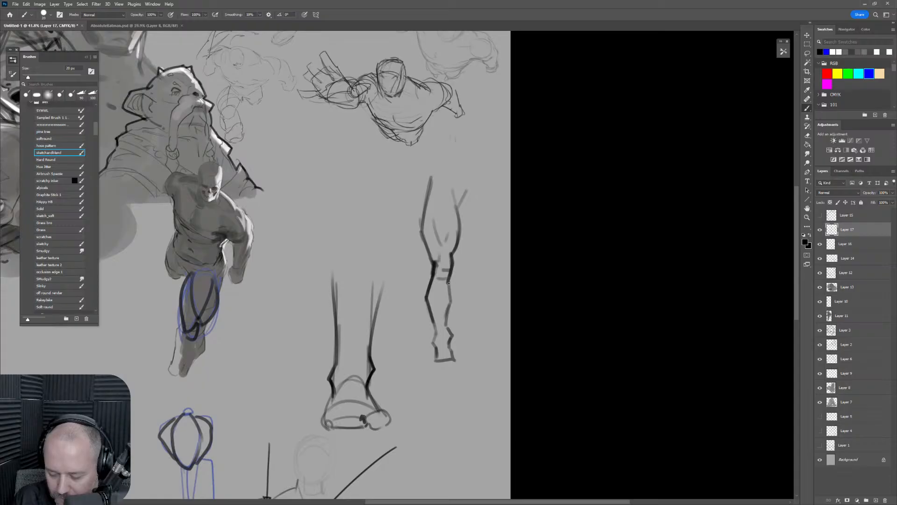
drag(448, 282, 450, 350)
Define the new leg's ankle and small foot, and add thin inner lines below the kneecap along the shin.
key(e)
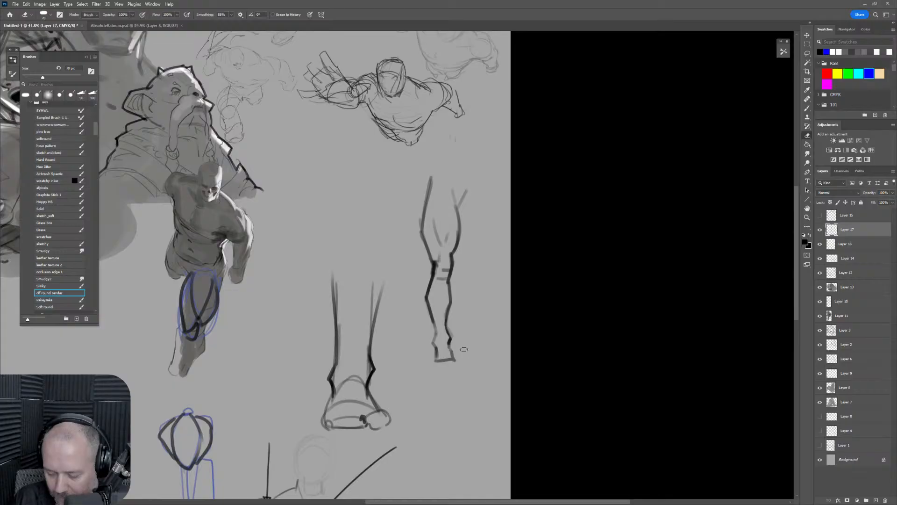
key(b)
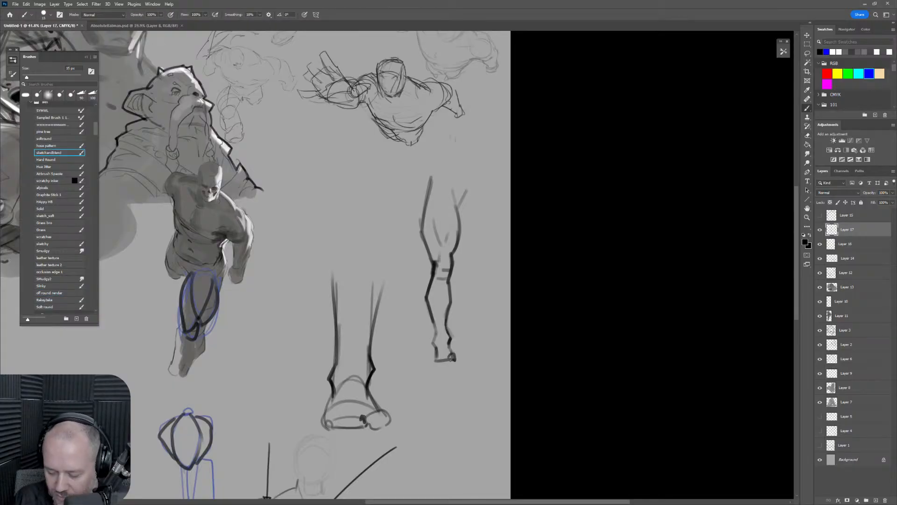
mouse_move(436, 348)
mouse_down()
mouse_move(434, 360)
mouse_move(436, 331)
mouse_up()
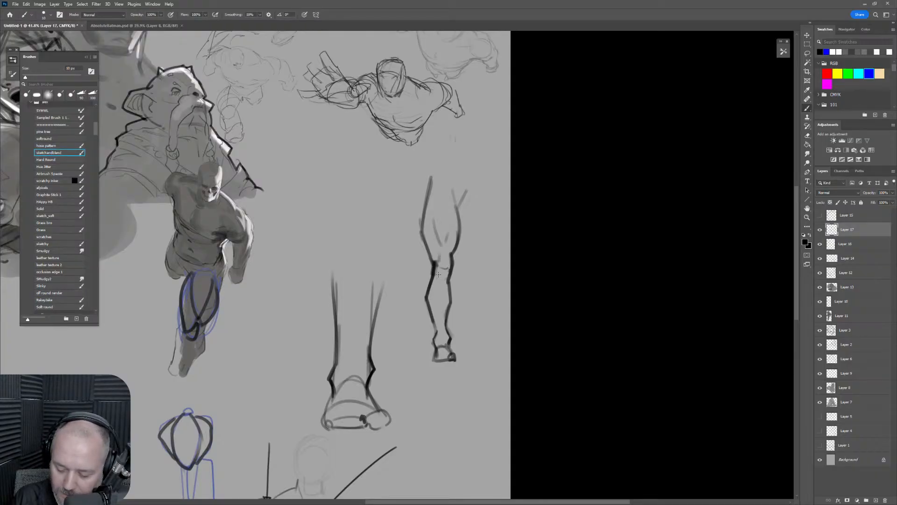
drag(437, 270, 438, 333)
drag(444, 286, 440, 331)
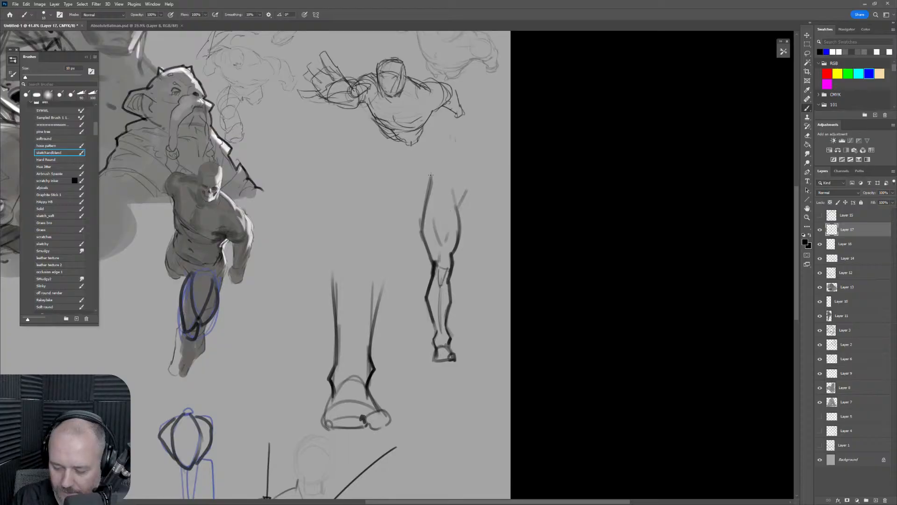
Draw the hip line and short pelvis contour above the new leg's thigh with a 15 px brush.
mouse_move(430, 176)
mouse_down()
mouse_move(427, 198)
mouse_move(457, 209)
mouse_move(468, 195)
mouse_up()
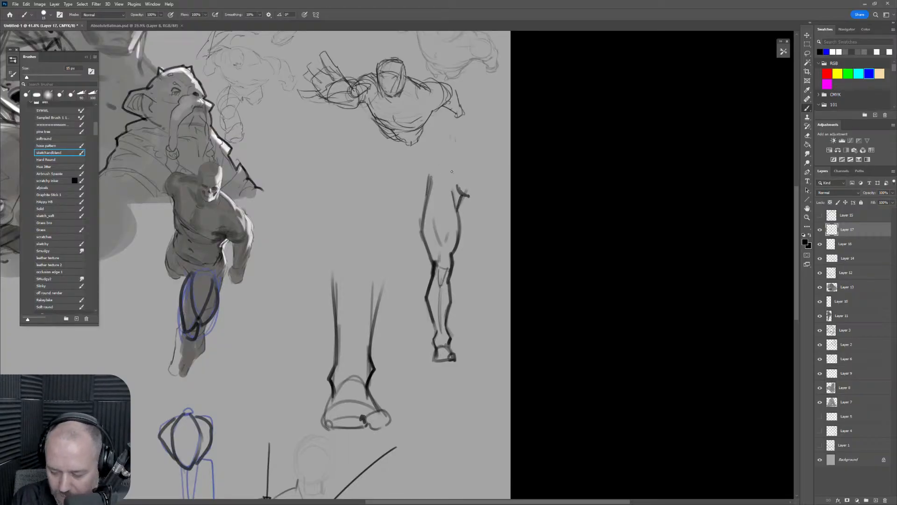
mouse_move(434, 158)
mouse_down()
mouse_move(433, 177)
mouse_move(459, 198)
mouse_up()
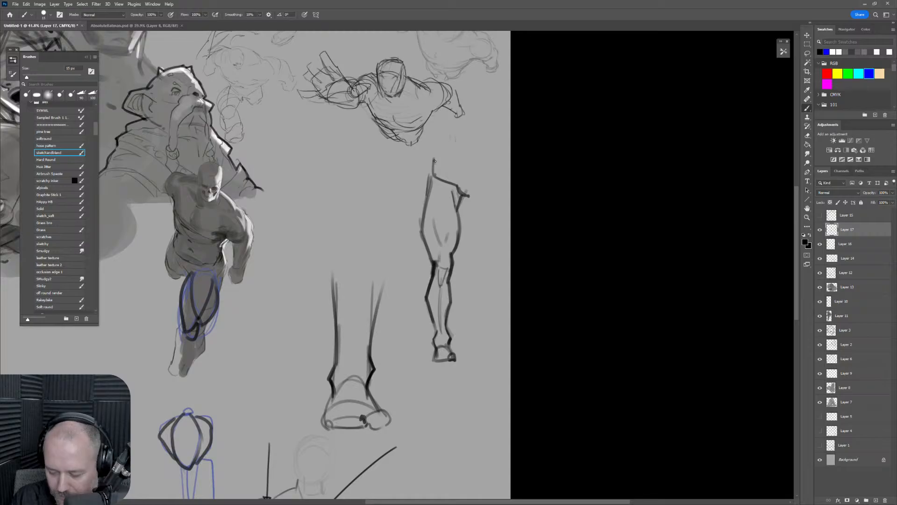
drag(434, 160, 446, 165)
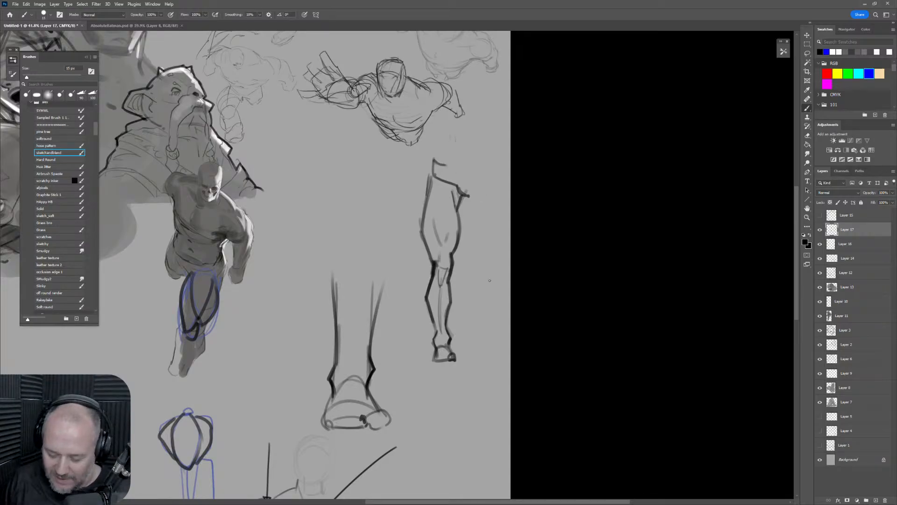
Lasso the large ankle-and-foot study and move it left, closer to the running figure.
key(l)
mouse_move(402, 427)
mouse_down()
mouse_move(393, 304)
mouse_move(383, 452)
mouse_up()
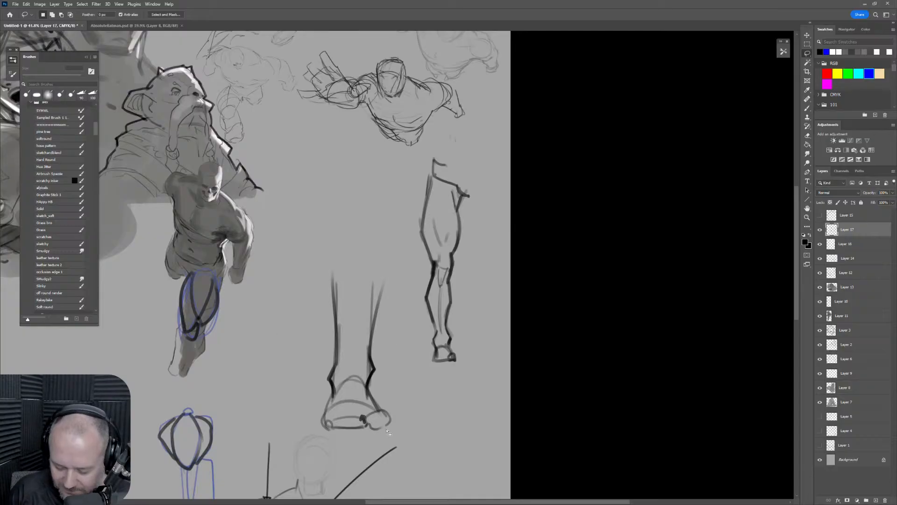
key(ctrl+t)
drag(352, 393, 266, 394)
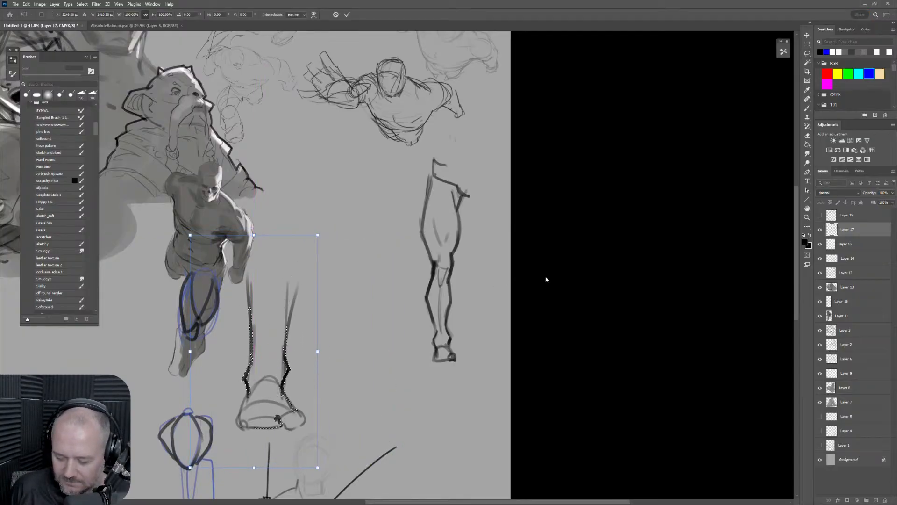
key(Return)
Set the brush colour to red and deselect the moved foot study.
drag(464, 273, 481, 270)
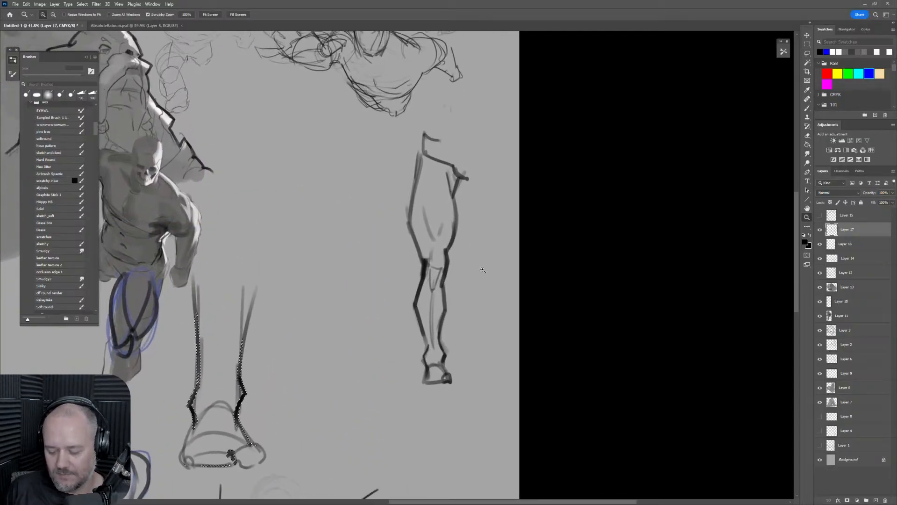
drag(481, 337, 483, 300)
click(830, 72)
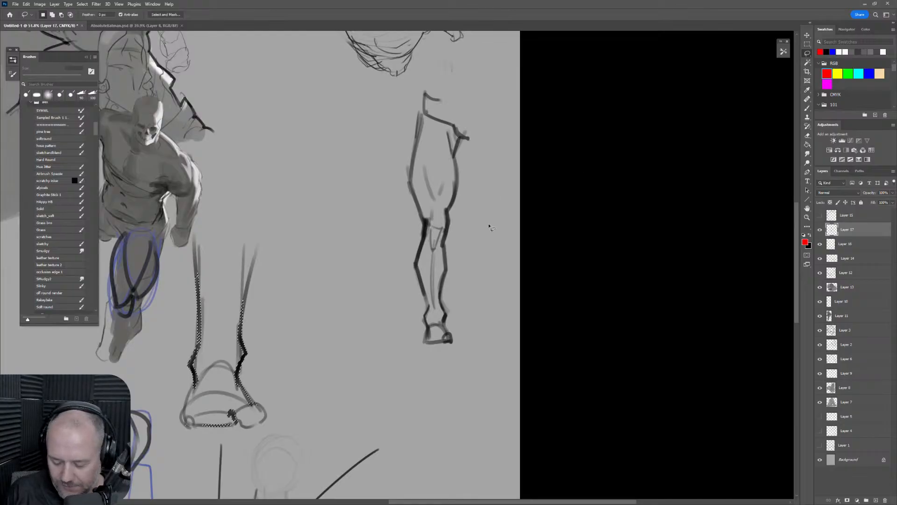
key(b)
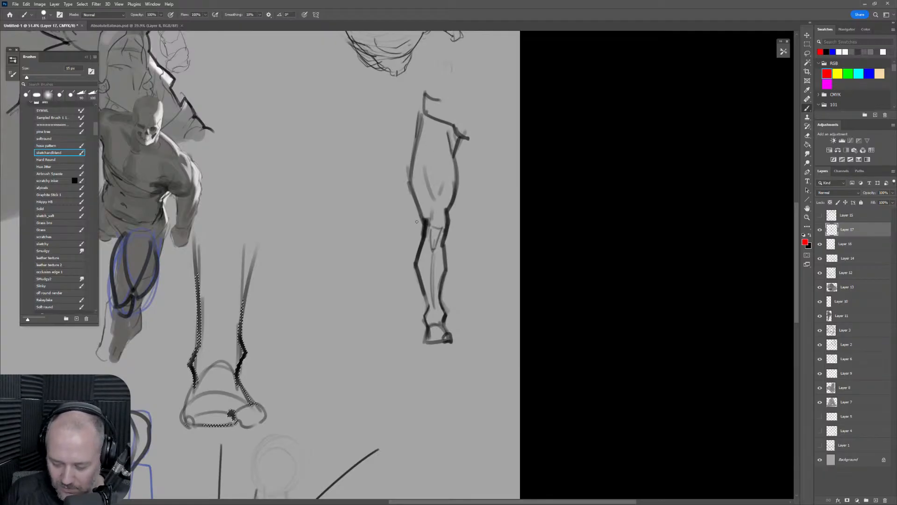
key(ctrl+d)
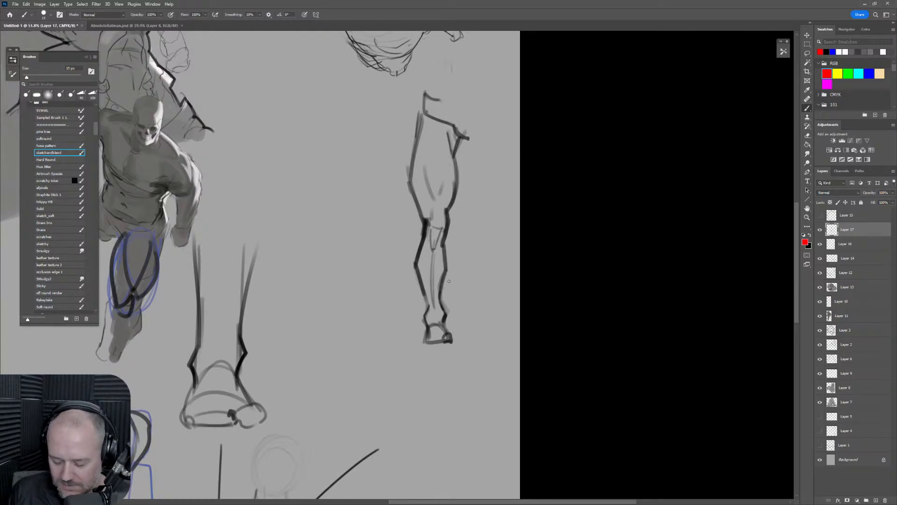
Clean up and thin the new leg's calf and ankle outlines by painting with sampled background grey.
alt+click(448, 318)
key(])
mouse_move(449, 314)
mouse_down()
mouse_move(446, 325)
mouse_move(449, 315)
mouse_move(426, 310)
mouse_move(424, 320)
mouse_move(425, 309)
mouse_move(423, 316)
mouse_move(444, 313)
mouse_up()
alt+click(421, 249)
key([)
key([)
alt+click(427, 302)
key(])
drag(443, 306, 449, 270)
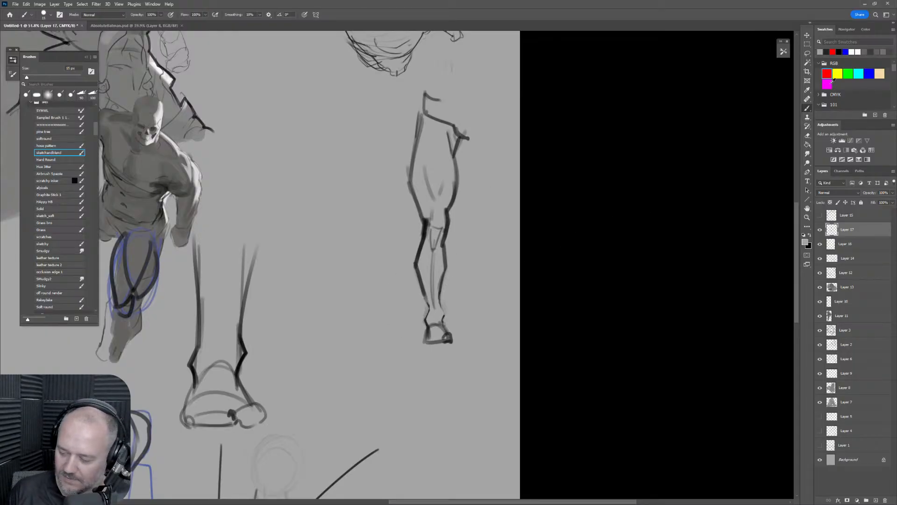
Create a new layer and paint a red hip-joint dot at the top of the new leg with a 25 px brush.
click(827, 74)
click(876, 500)
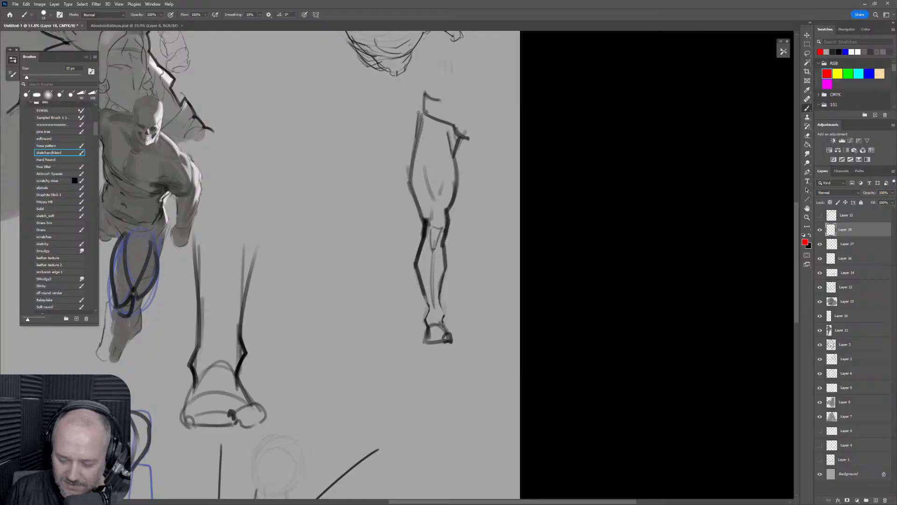
drag(424, 111, 424, 117)
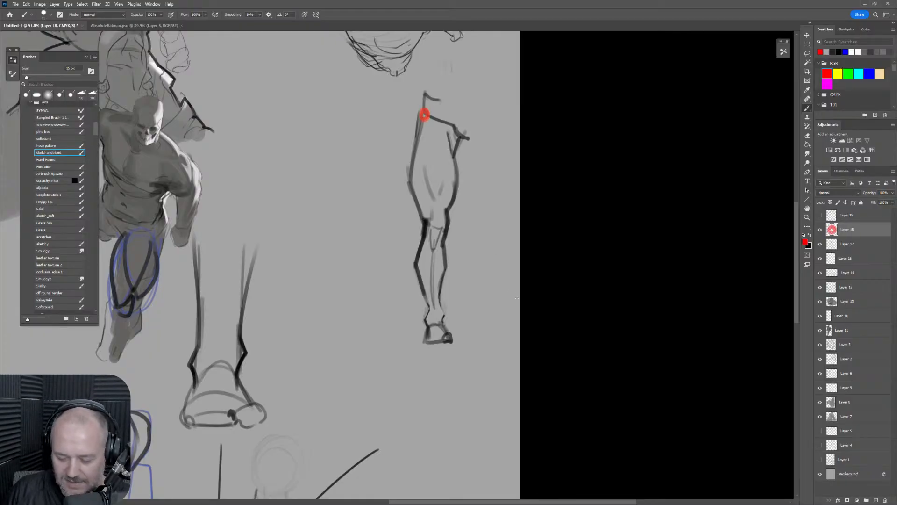
key(ctrl+z)
key(bracketright)
drag(428, 114, 428, 125)
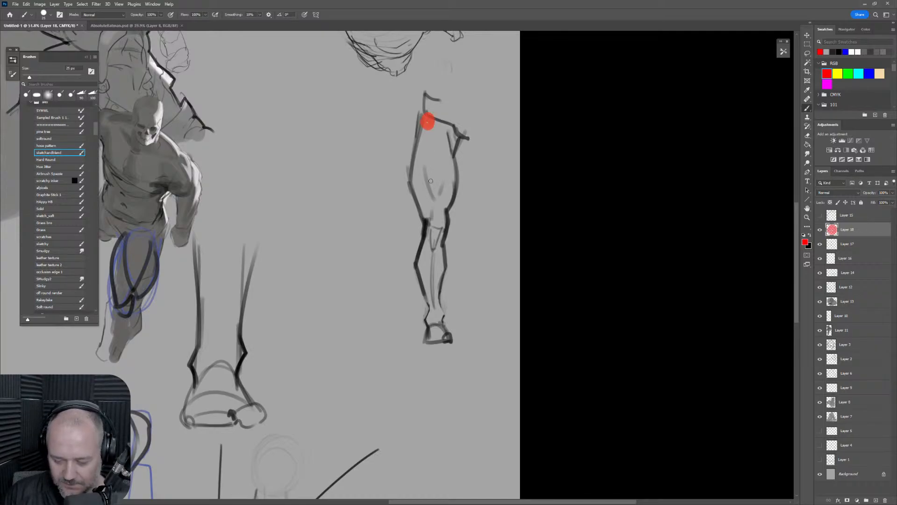
Paint the thigh bone, knee joint, shin bone and forked foot in red inside the new leg.
key(bracketleft)
mouse_move(427, 127)
mouse_down()
mouse_move(440, 215)
mouse_move(431, 210)
mouse_move(438, 231)
mouse_move(443, 225)
mouse_move(436, 211)
mouse_move(432, 222)
mouse_move(442, 224)
mouse_move(437, 214)
mouse_move(429, 226)
mouse_move(437, 234)
mouse_move(438, 204)
mouse_up()
key(bracketright)
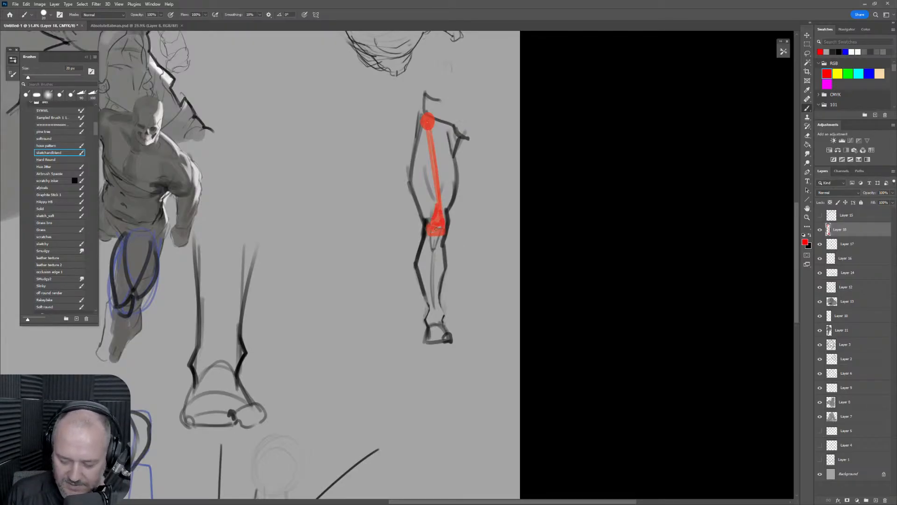
mouse_move(433, 236)
mouse_down()
mouse_move(429, 324)
mouse_move(432, 304)
mouse_move(442, 339)
mouse_up()
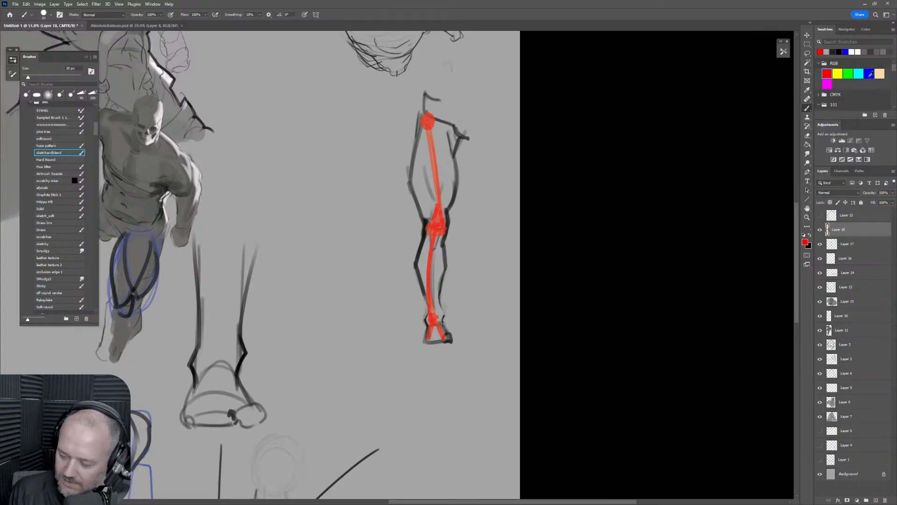
Draw a thin blue rhythm curve from the hip through the knee to the ankle with a 10 px brush.
click(869, 73)
key(bracketleft)
mouse_move(437, 204)
mouse_down()
mouse_move(423, 92)
mouse_move(440, 201)
mouse_move(422, 322)
mouse_up()
Undo the blue curve, all the red bone strokes and the new layer that holds them.
key(ctrl+z)
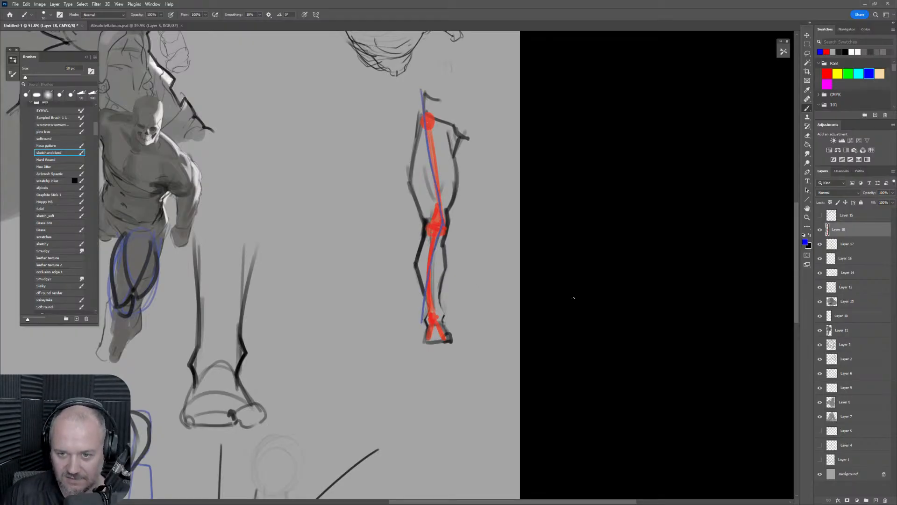
key(ctrl+z)
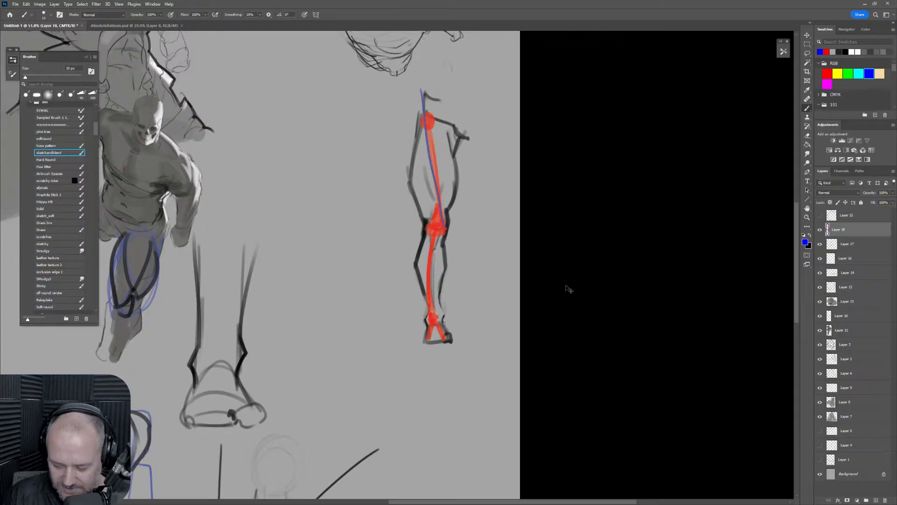
key(ctrl+z)
key(ctrl+z)
key(ctrl+z)
key(ctrl+z)
key(ctrl+z)
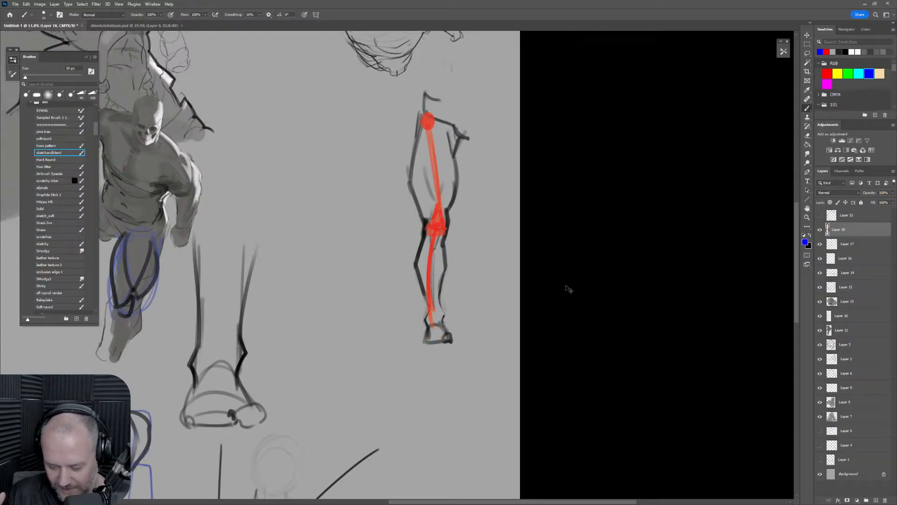
key(ctrl+z)
key(ctrl+z)
key(ctrl+z)
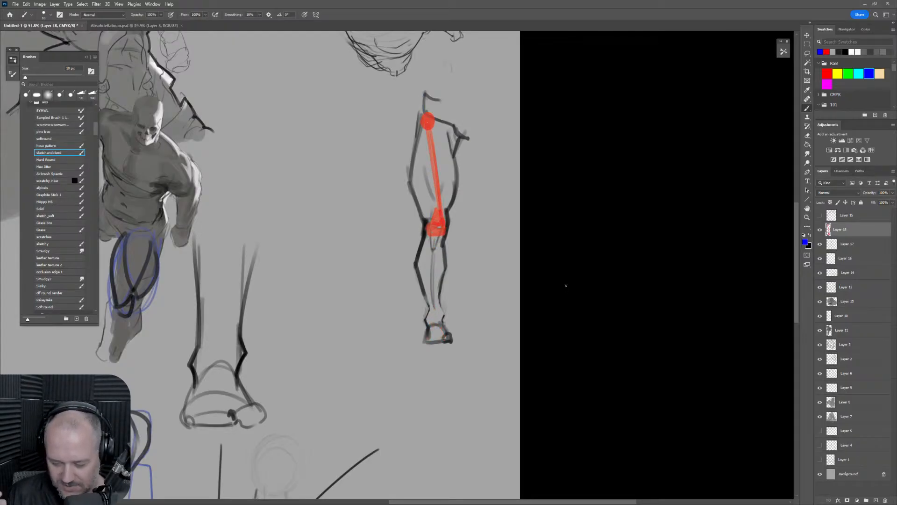
key(ctrl+z)
key(ctrl+z)
key(ctrl+z)
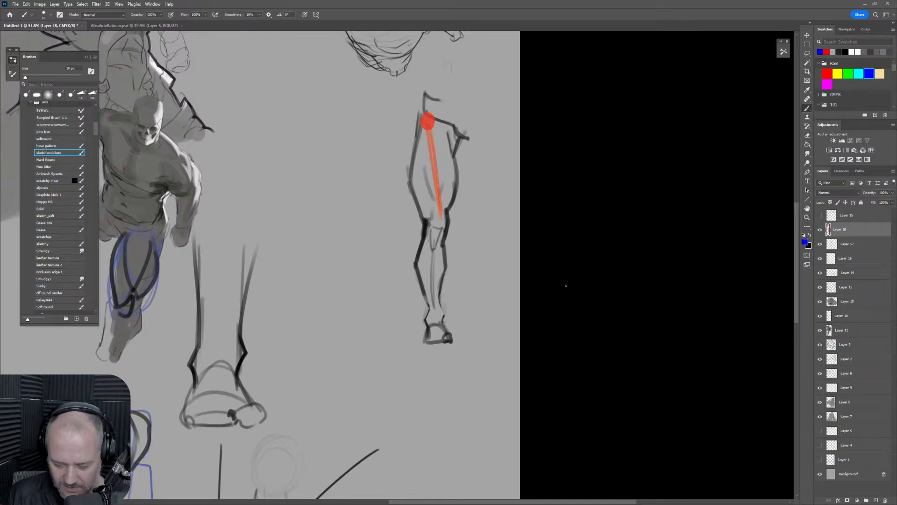
key(ctrl+z)
key(ctrl+z)
key(ctrl+z)
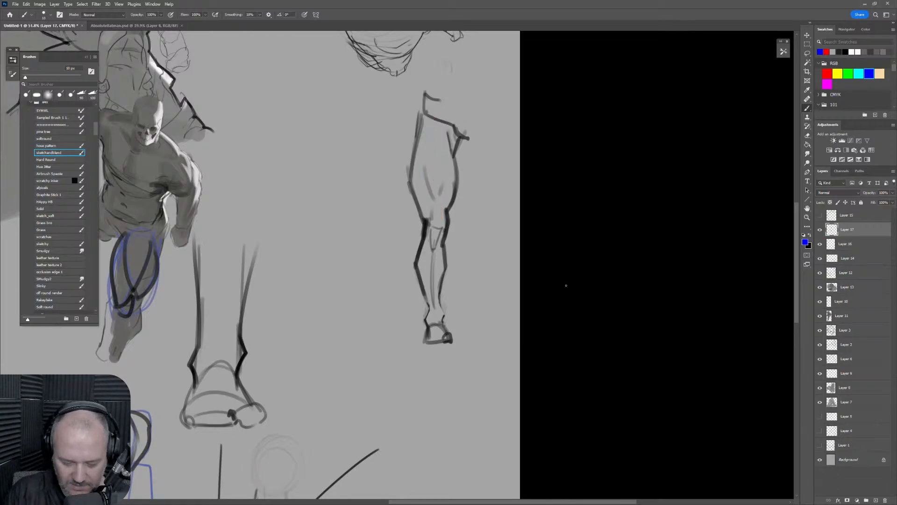
Draw a slanted cyan line across the ankle of the front-view leg using the Solid brush at 15 px.
click(50, 208)
click(858, 73)
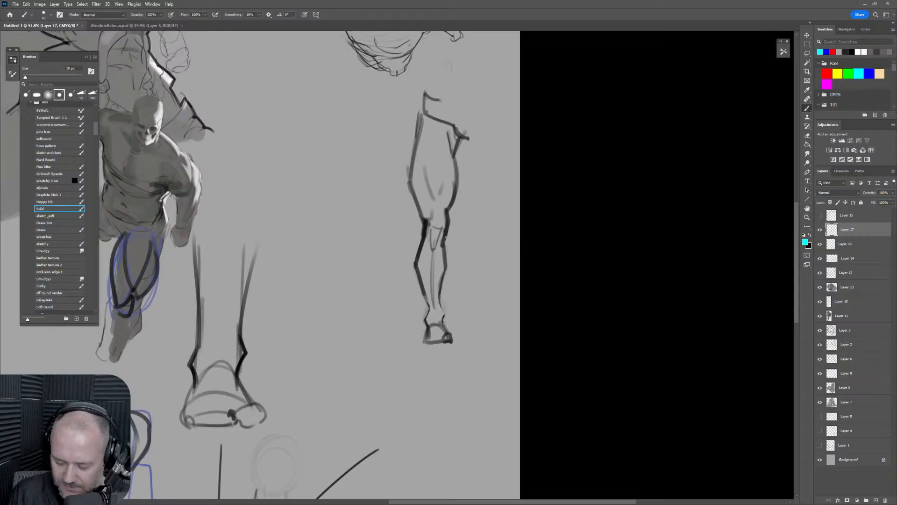
key(bracketright)
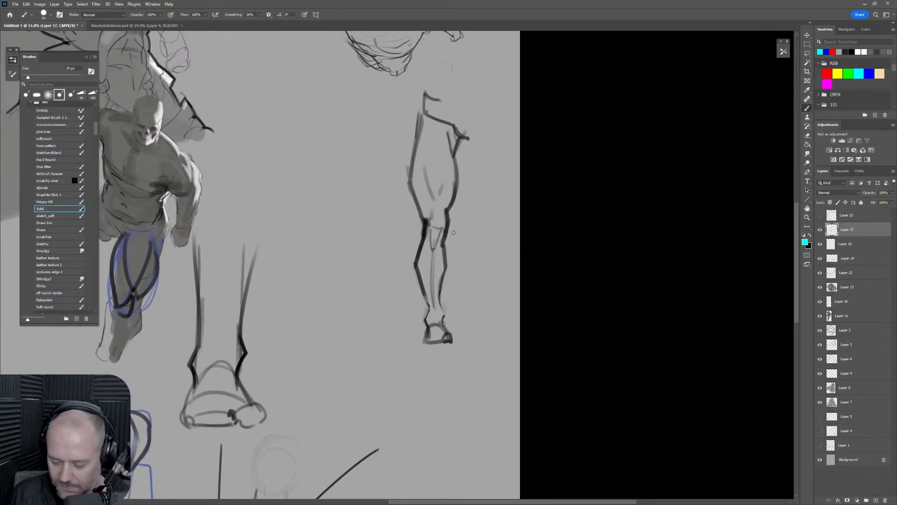
key(bracketleft)
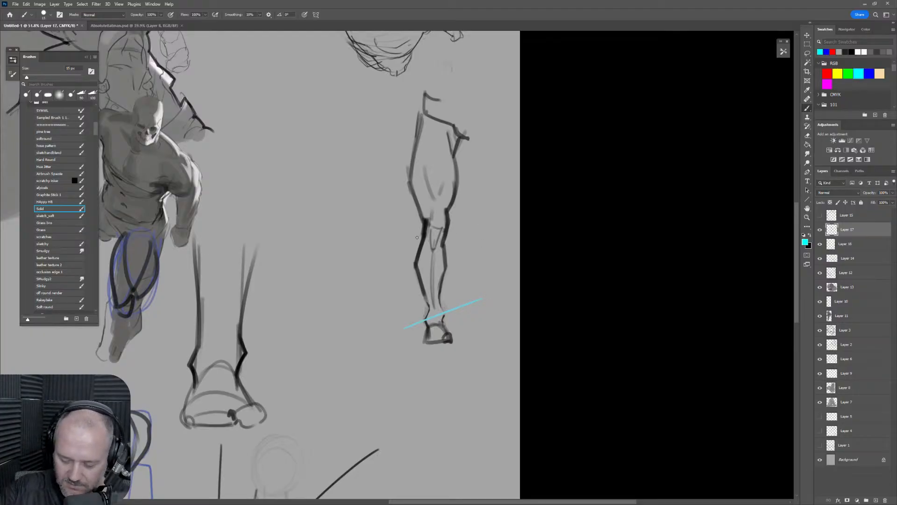
Block in the knee with tilted cyan lines above and below it, add sides and cross-hatching, and reinforce the slanted ankle line.
drag(412, 241, 454, 253)
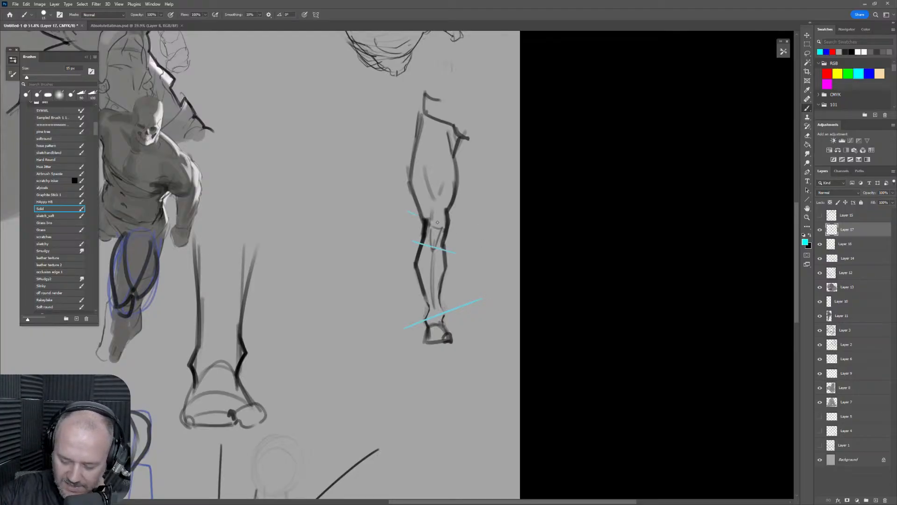
drag(438, 222, 455, 230)
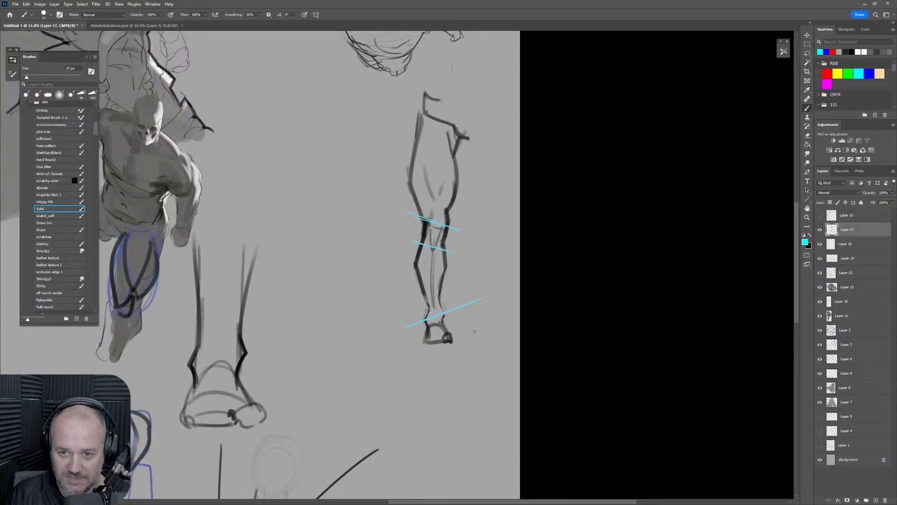
mouse_move(426, 220)
mouse_down()
mouse_move(422, 245)
mouse_move(442, 246)
mouse_up()
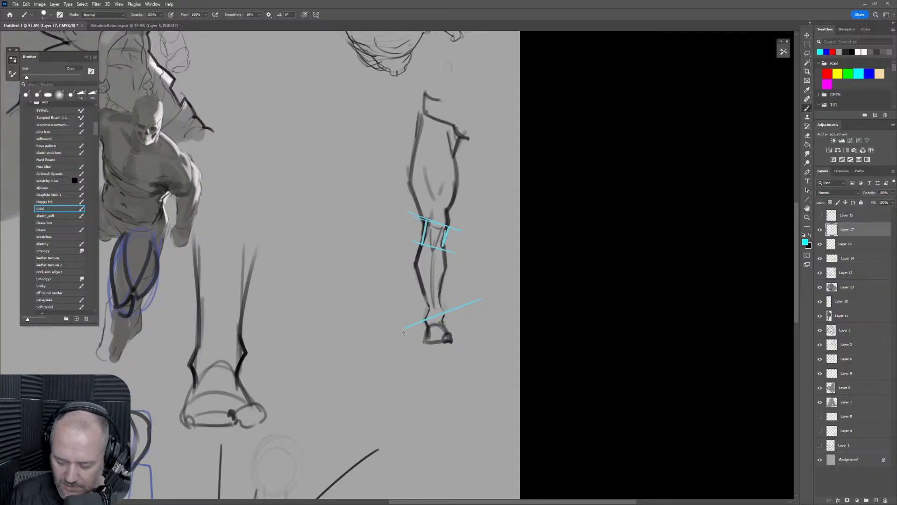
drag(403, 334, 484, 297)
drag(425, 246, 447, 226)
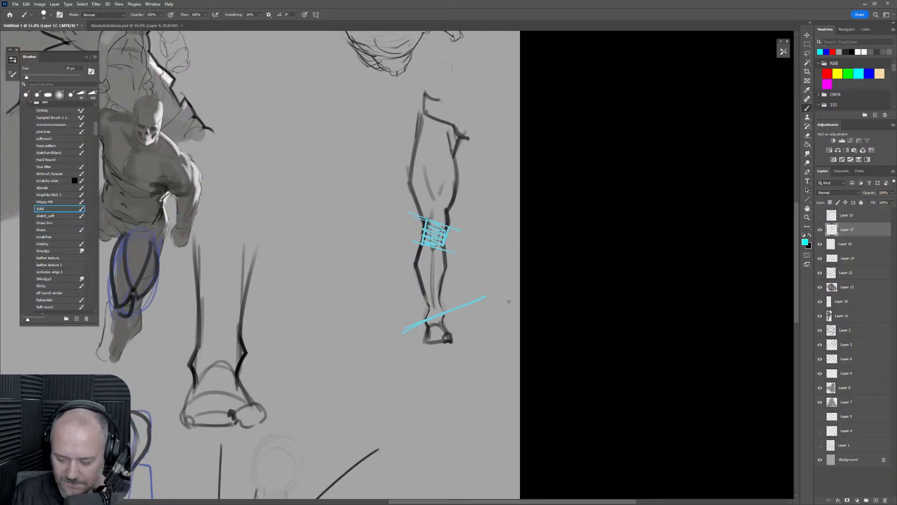
Draw cyan lines along the outer thigh, slanting across the upper thigh and down the thigh's centre, undoing the shin centre line.
mouse_move(423, 215)
mouse_down()
mouse_move(411, 160)
mouse_move(425, 111)
mouse_move(412, 155)
mouse_move(470, 136)
mouse_up()
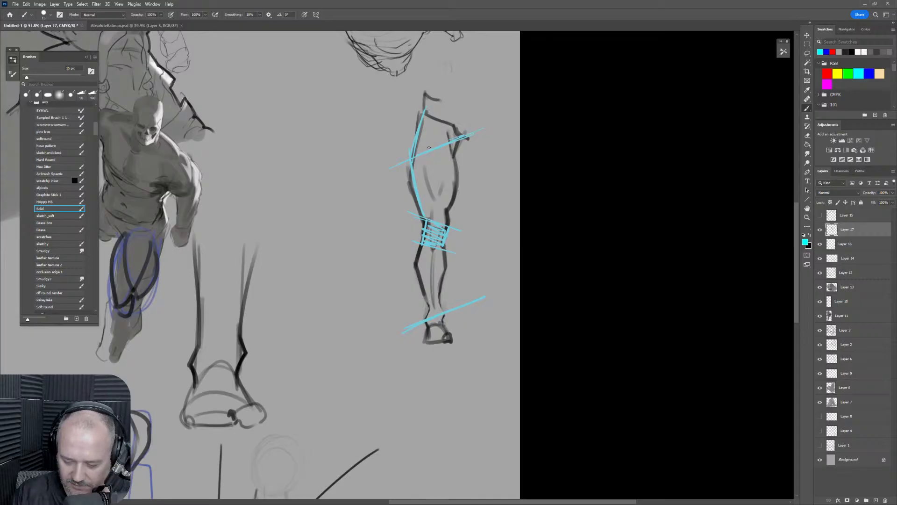
mouse_move(428, 145)
mouse_down()
mouse_move(441, 230)
mouse_move(436, 322)
mouse_up()
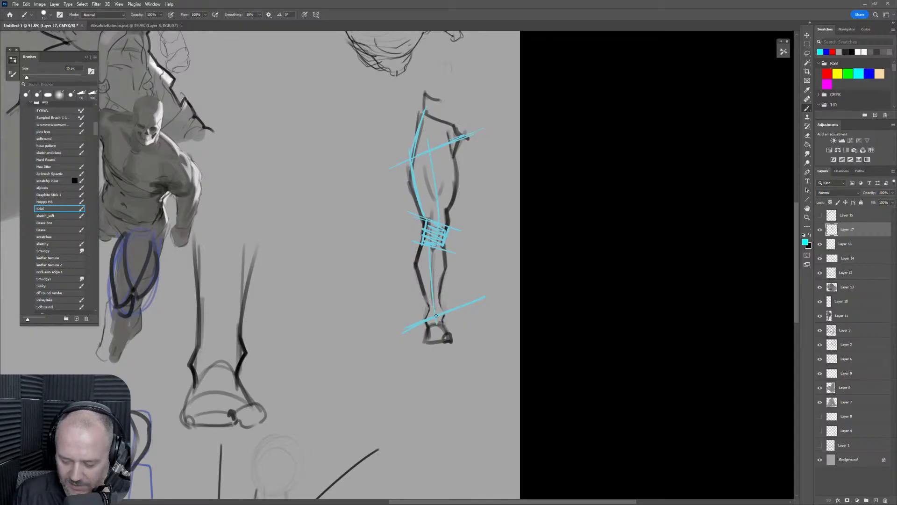
key(ctrl+z)
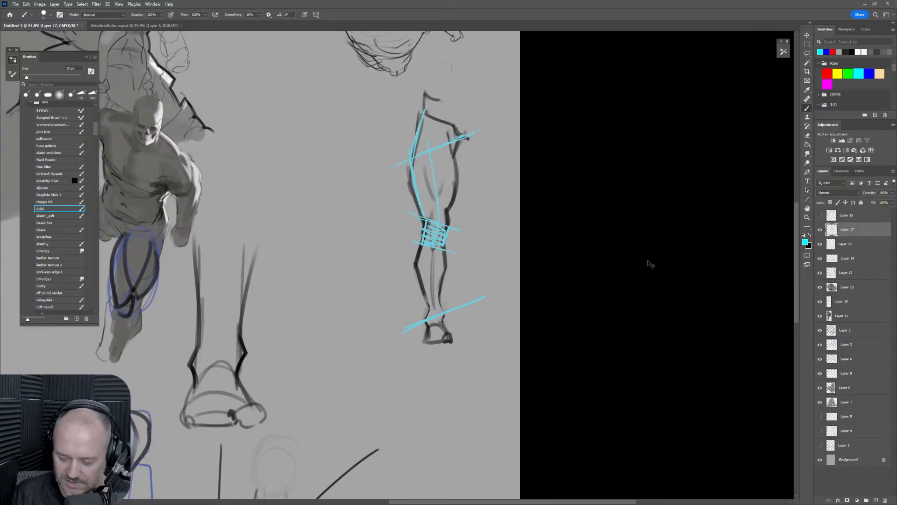
Paint the hip joint, thigh bone, knee, shin bone and slanted ankle bar in blue with the brush enlarged to 30 px.
click(868, 73)
key(bracketright)
key(bracketright)
key(bracketright)
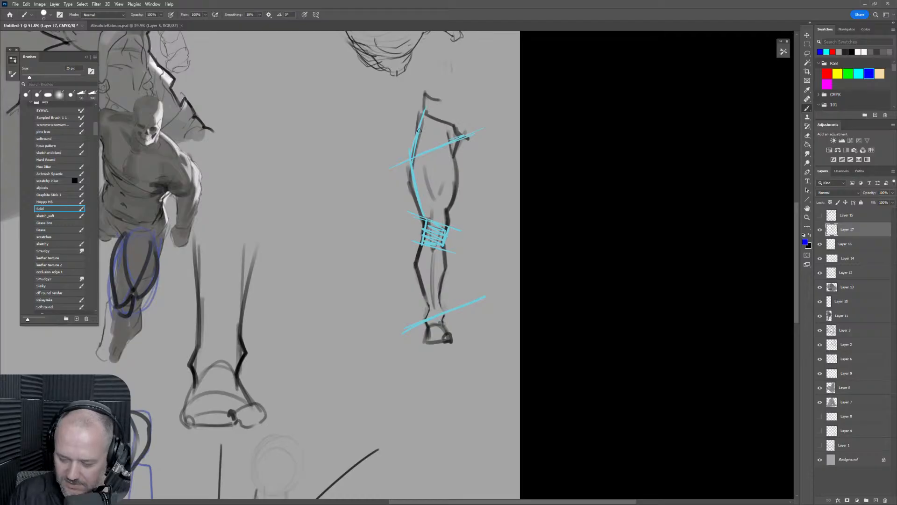
mouse_move(425, 119)
mouse_down()
mouse_move(435, 231)
mouse_move(438, 213)
mouse_move(429, 242)
mouse_move(438, 243)
mouse_move(436, 232)
mouse_move(439, 312)
mouse_up()
drag(430, 246, 435, 292)
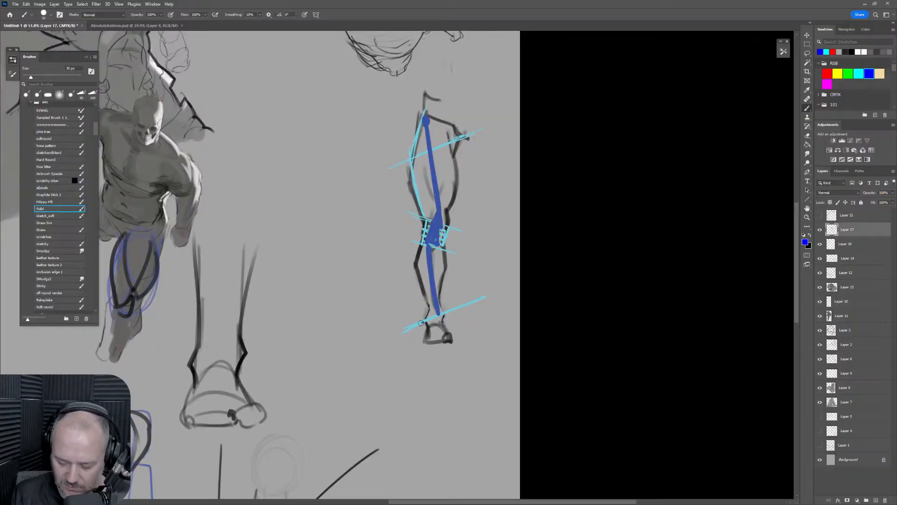
drag(420, 323, 457, 307)
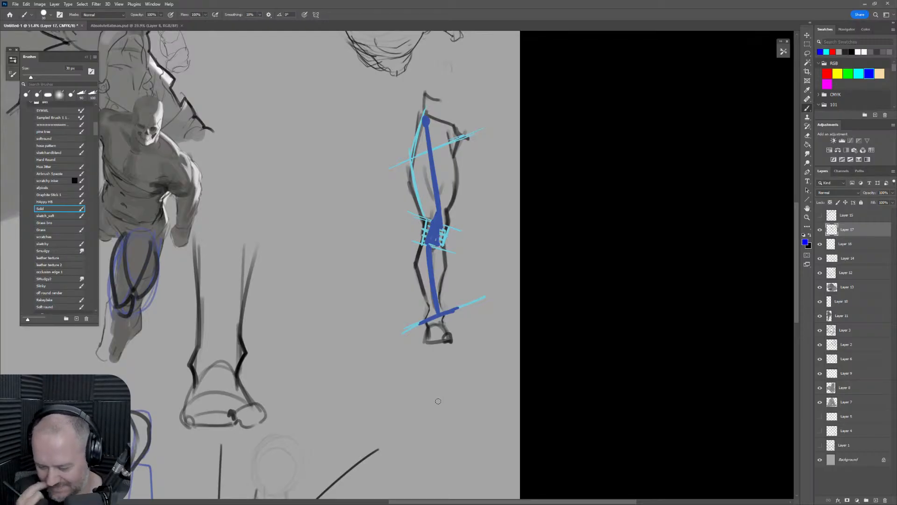
Draw red arrows pointing at the inner ankle and the outer calf with a 10 px brush.
key(bracketleft)
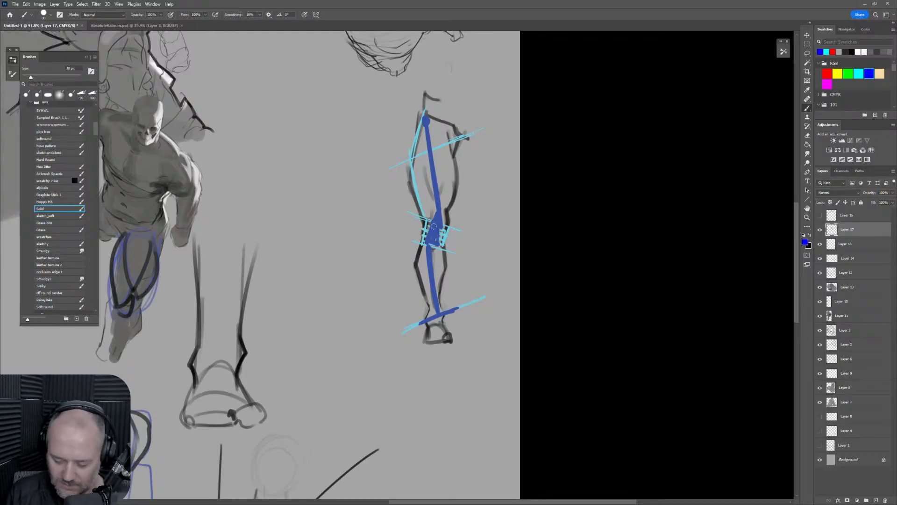
click(827, 73)
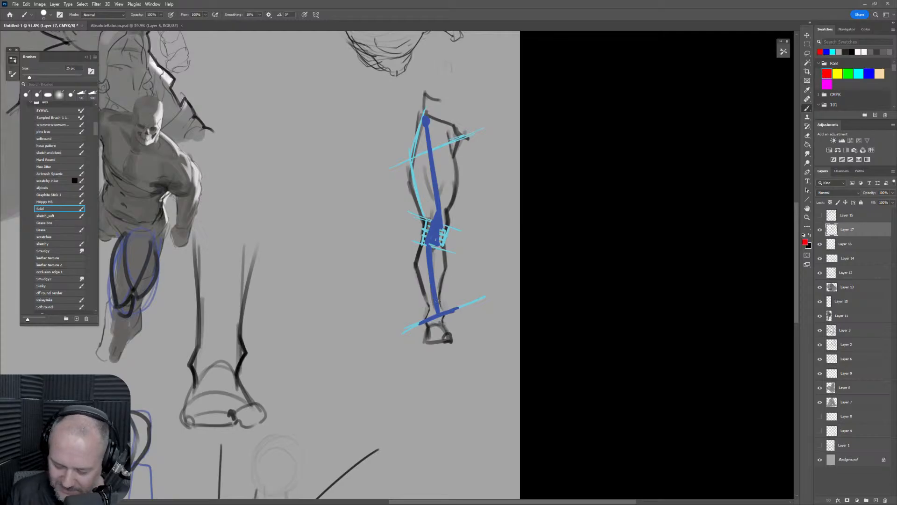
key(bracketleft)
key(bracketleft)
key(bracketleft)
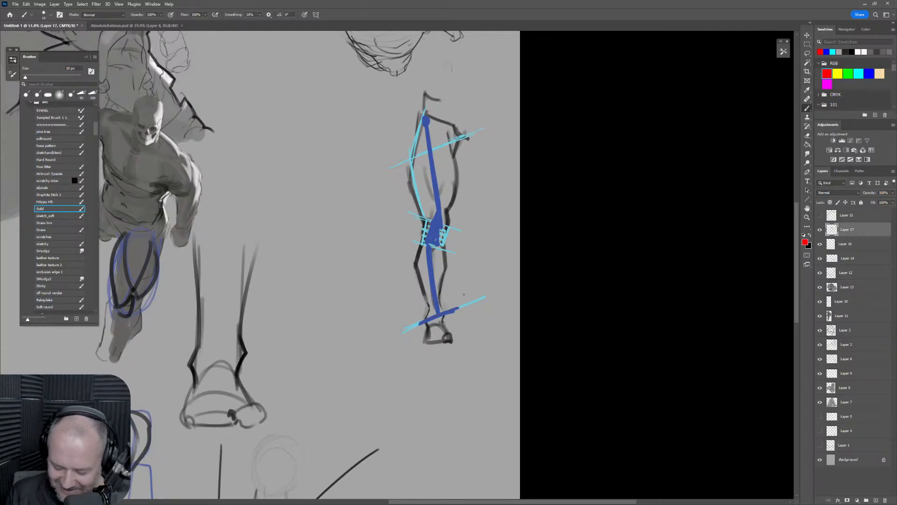
drag(444, 311, 470, 283)
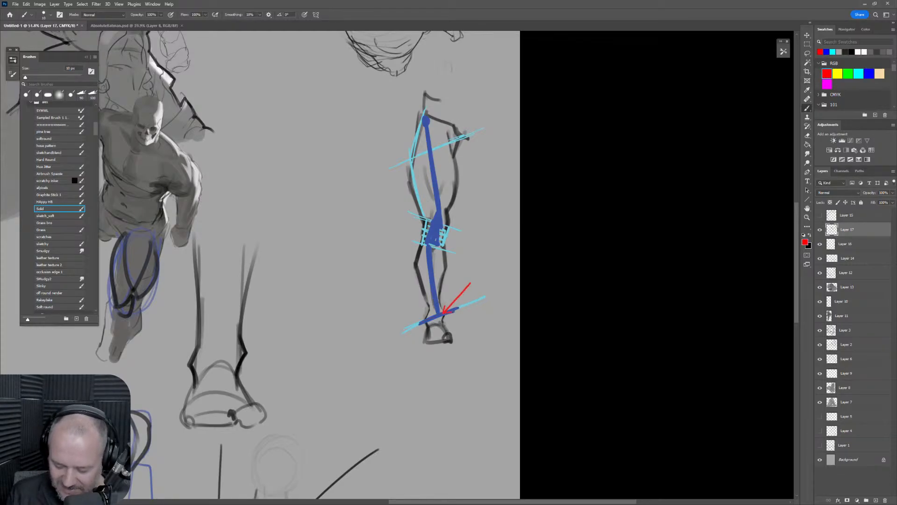
drag(372, 224, 403, 260)
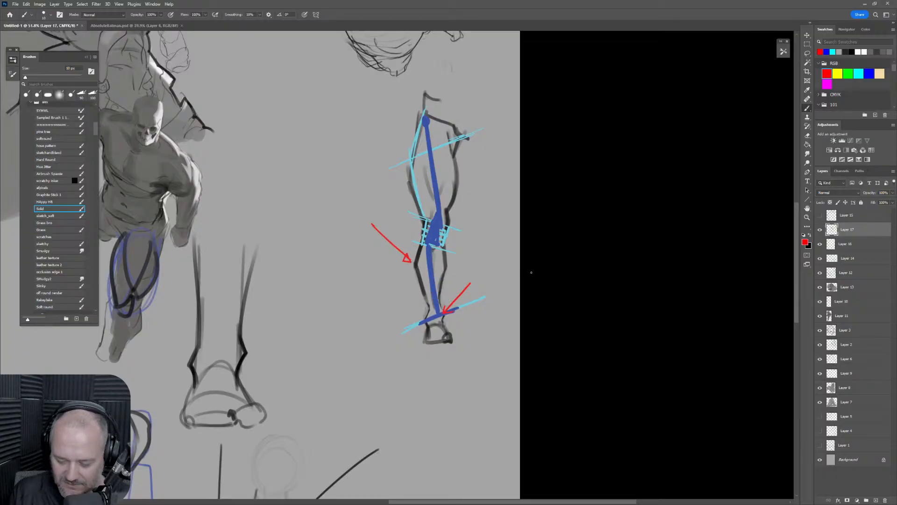
Mark the ankle slant with a red line and the calf's widest points with red dots.
drag(412, 323, 468, 303)
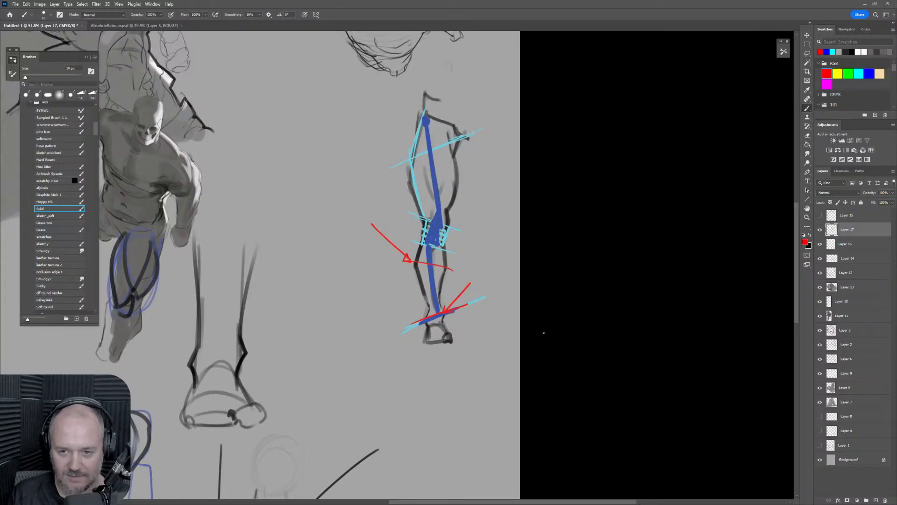
drag(414, 260, 413, 265)
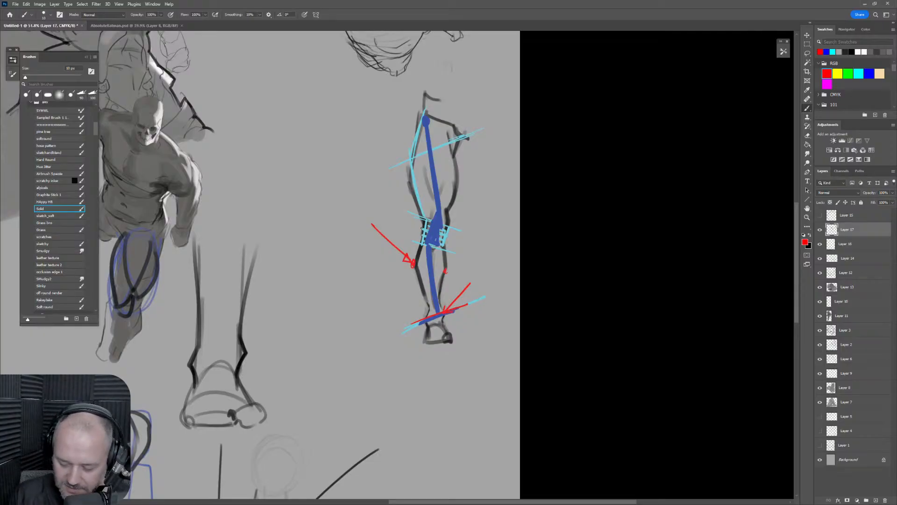
drag(423, 227, 475, 217)
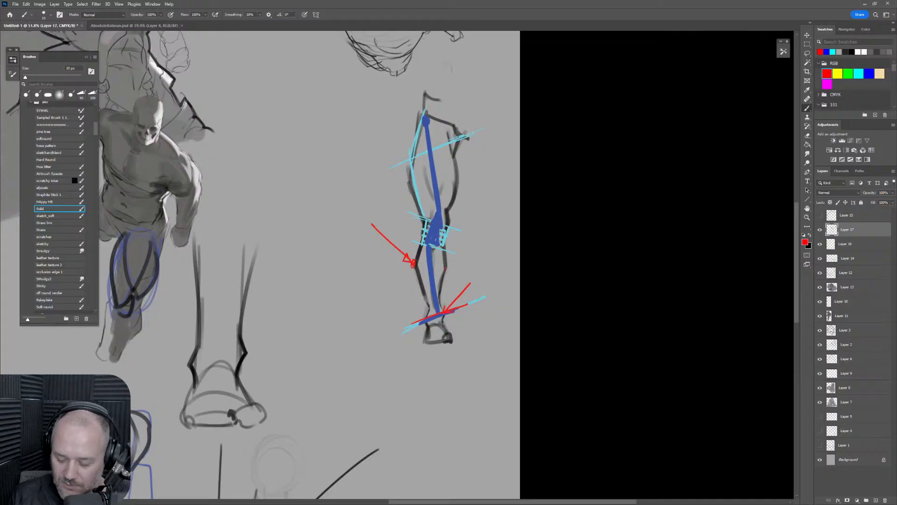
Undo the red arrows, the ankle line and the calf marks on the leg.
key(ctrl+z)
key(ctrl+z)
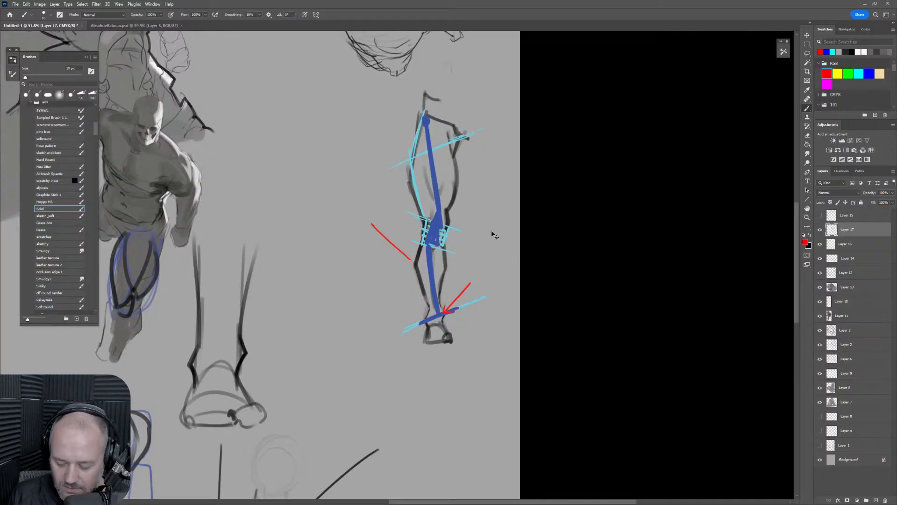
key(ctrl+z)
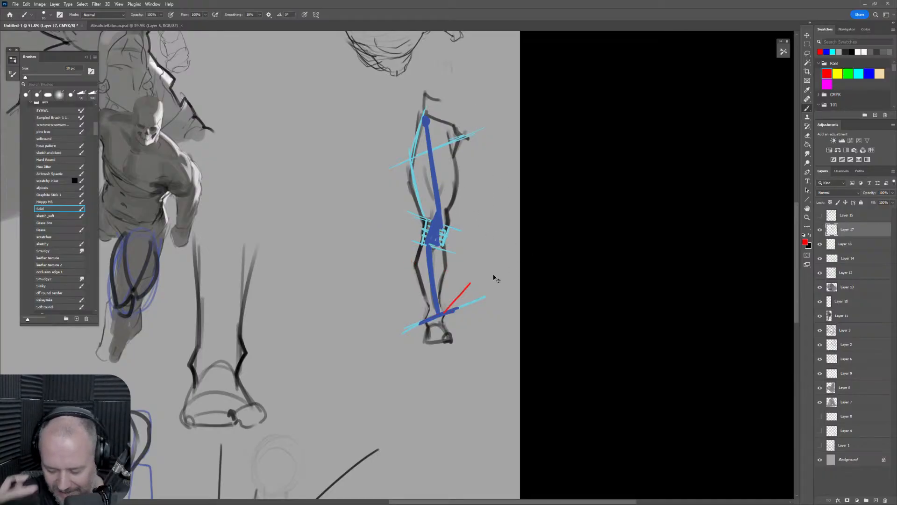
key(ctrl+z)
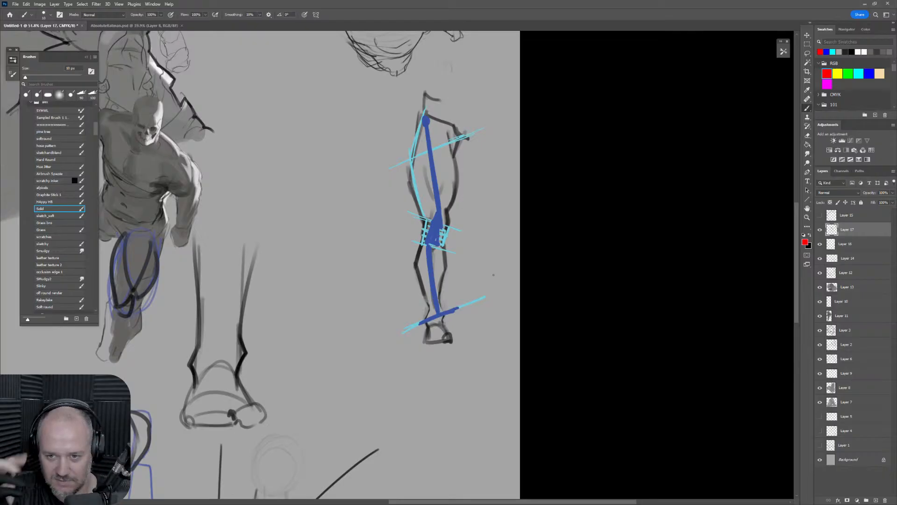
Draw a small black circle in the empty space beside the leg, undo it down to a C-shaped arc, and set the brush to 25 px.
drag(399, 291, 562, 299)
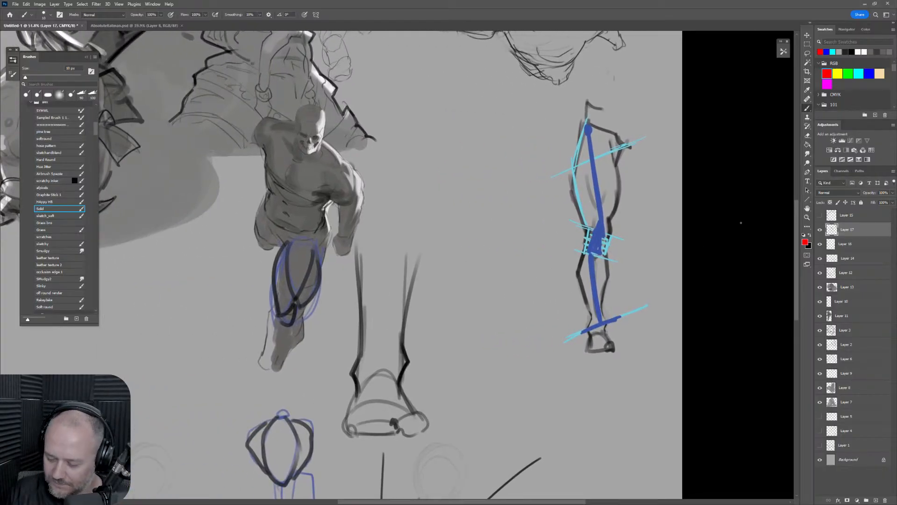
key(x)
key(bracketright)
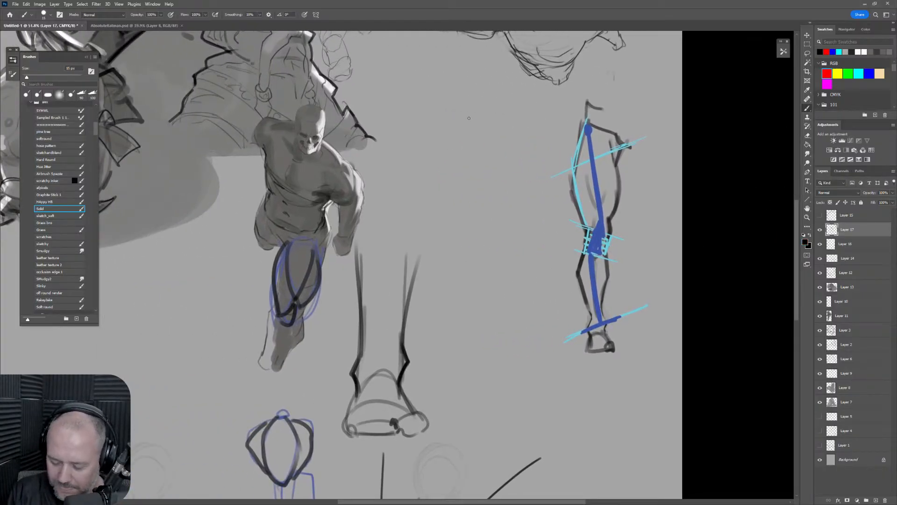
mouse_move(474, 115)
mouse_down()
mouse_move(467, 134)
mouse_move(473, 116)
mouse_move(477, 150)
mouse_up()
key(bracketright)
key(bracketright)
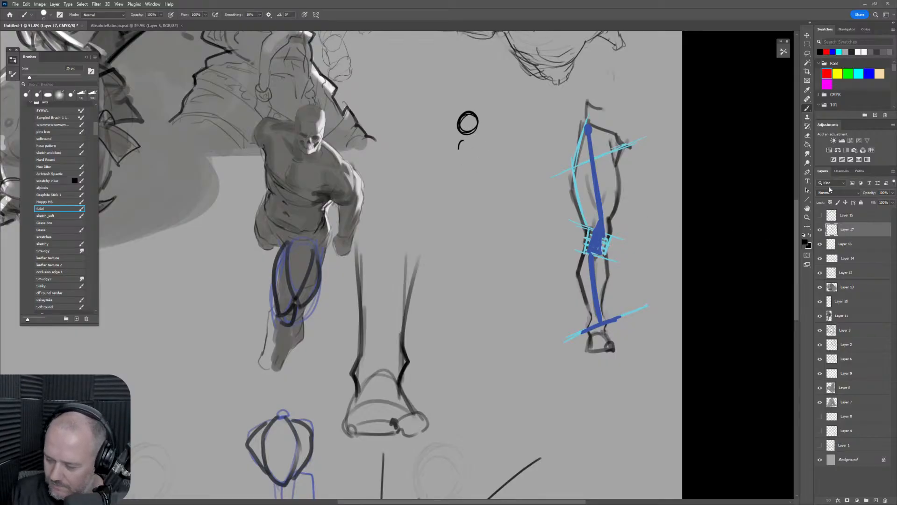
key(ctrl+z)
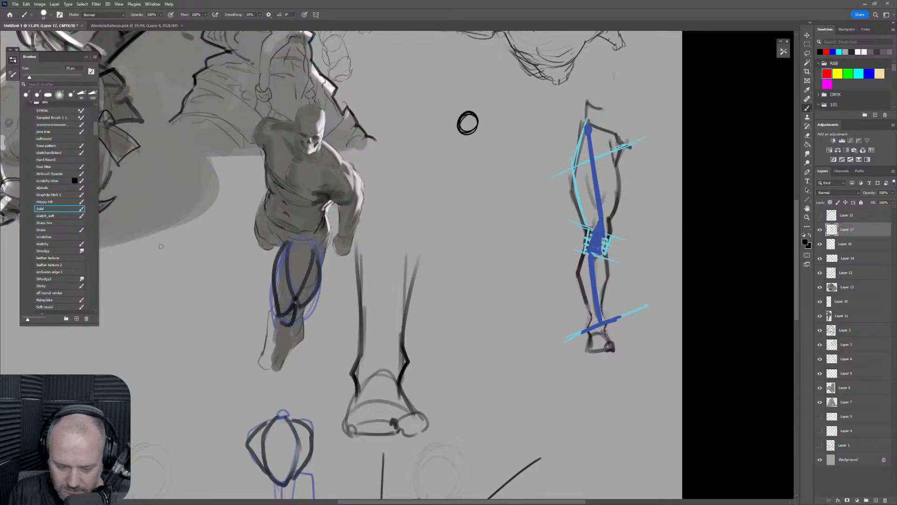
key(ctrl+z)
Sketch a side-view figure's head, neck, oval ribcage, pelvis circle and front thigh line in black below the arc with the sketchy brush.
click(60, 243)
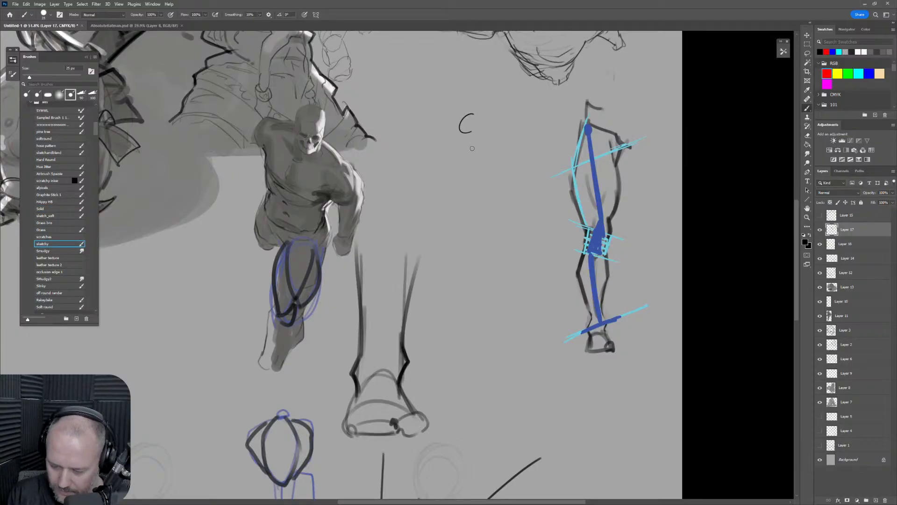
mouse_move(469, 149)
mouse_down()
mouse_move(462, 166)
mouse_move(485, 137)
mouse_move(460, 164)
mouse_move(494, 182)
mouse_up()
key(ctrl+space)
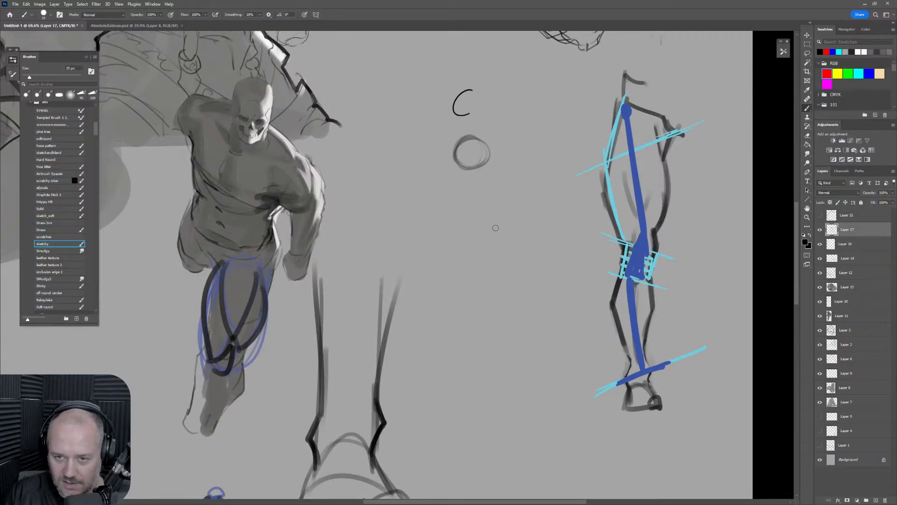
mouse_move(467, 167)
mouse_down()
mouse_move(476, 185)
mouse_move(487, 179)
mouse_move(456, 227)
mouse_move(494, 183)
mouse_move(503, 213)
mouse_up()
mouse_move(462, 239)
mouse_down()
mouse_move(472, 261)
mouse_move(490, 251)
mouse_move(479, 251)
mouse_move(498, 357)
mouse_up()
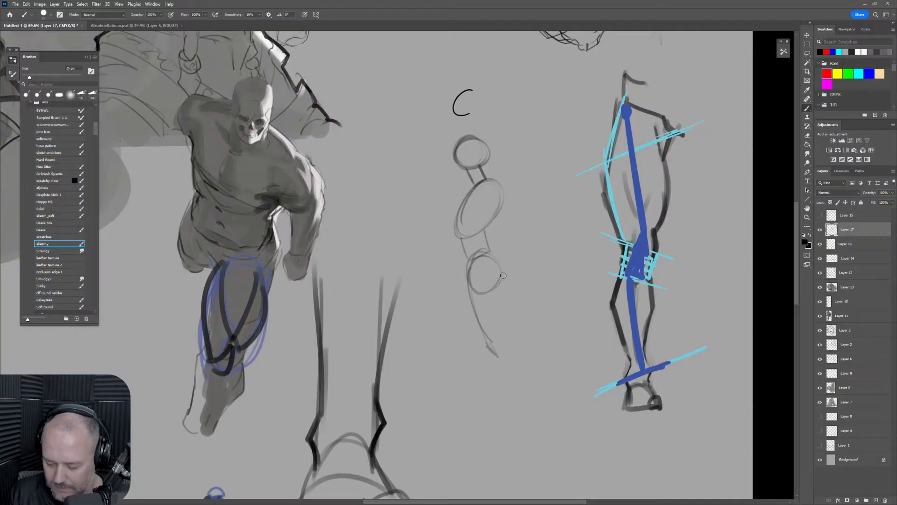
Sketch the back of the thigh, the boxed knee, the lower leg and the foot of the side-view figure.
drag(503, 276, 492, 359)
mouse_move(483, 337)
mouse_down()
mouse_move(502, 354)
mouse_move(491, 359)
mouse_move(509, 368)
mouse_move(496, 426)
mouse_up()
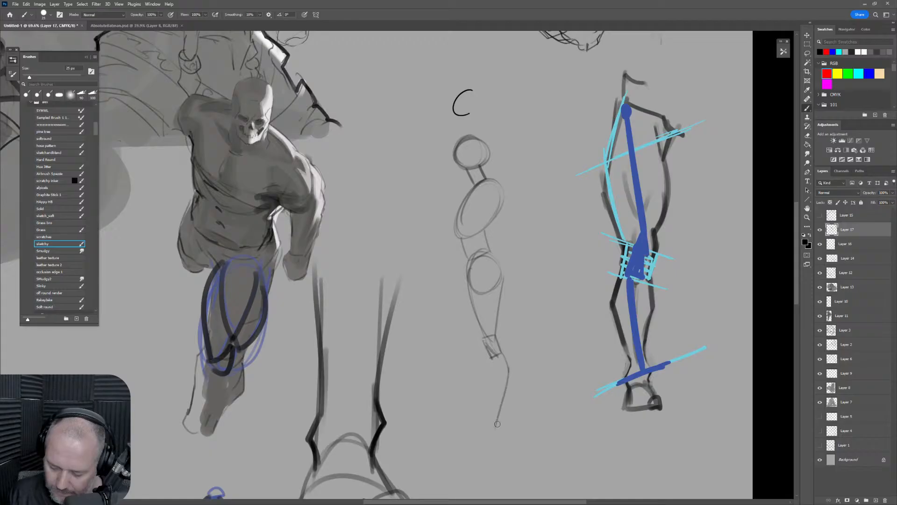
mouse_move(488, 358)
mouse_down()
mouse_move(491, 426)
mouse_move(510, 439)
mouse_move(467, 439)
mouse_move(504, 431)
mouse_up()
Define the jaw and back of the head on the side-view figure and add a small shoulder circle on the ribcage.
mouse_move(455, 147)
mouse_down()
mouse_move(459, 174)
mouse_move(477, 166)
mouse_move(476, 138)
mouse_move(480, 166)
mouse_up()
drag(477, 138, 482, 161)
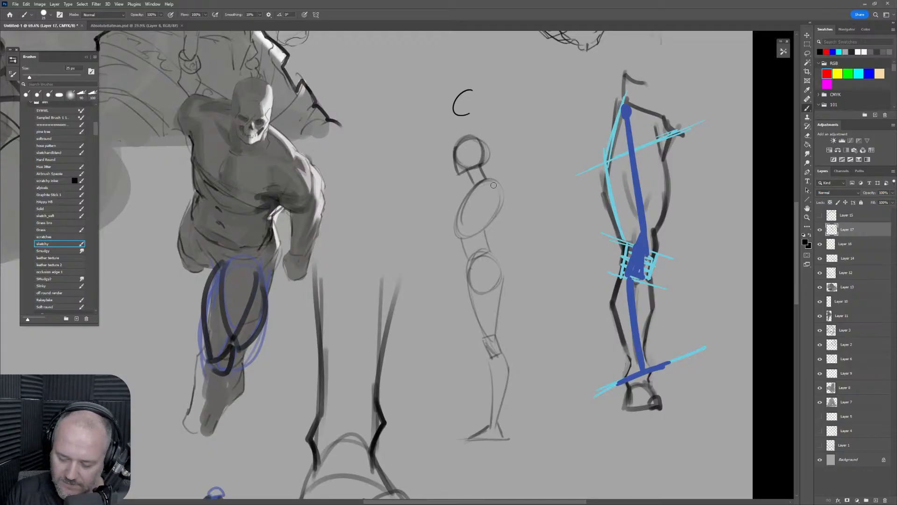
drag(484, 196, 492, 192)
Trace the rhythm of the side-view figure's head, neck, shoulder and ribcage in red, reducing the brush to 10 px.
click(826, 73)
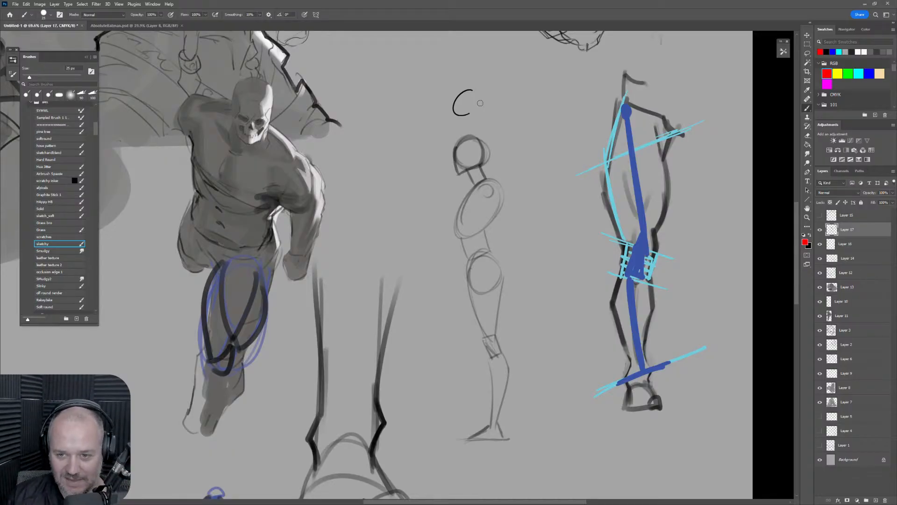
mouse_move(463, 134)
mouse_down()
mouse_move(481, 154)
mouse_move(480, 182)
mouse_up()
key(bracketleft)
key(bracketleft)
key(bracketleft)
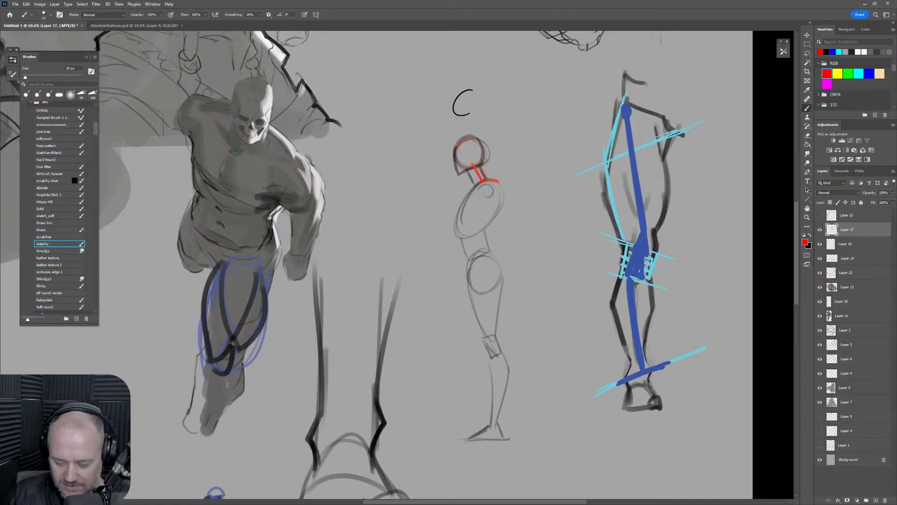
drag(491, 182, 468, 229)
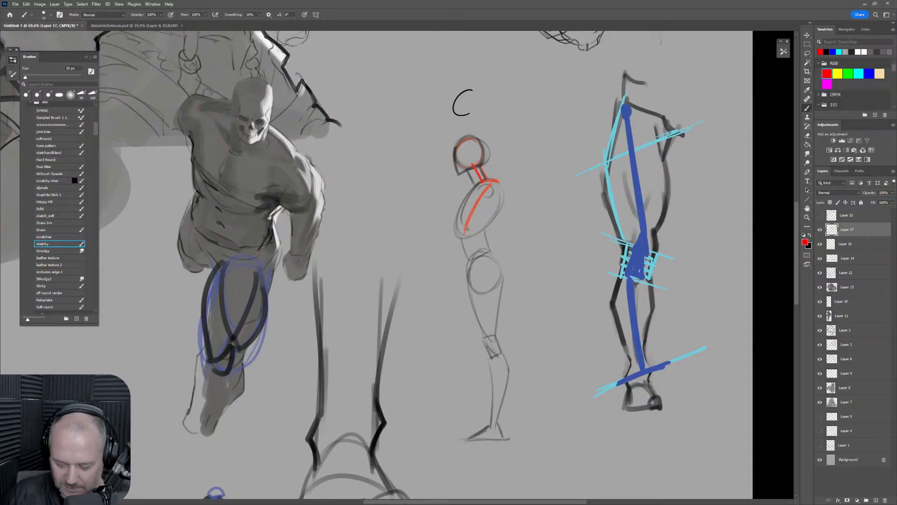
Continue the red rhythm line through the side-view figure's waist, pelvis, thigh, knee and lower leg down to the ankle.
mouse_move(491, 182)
mouse_down()
mouse_move(464, 233)
mouse_move(492, 280)
mouse_up()
drag(466, 239, 494, 279)
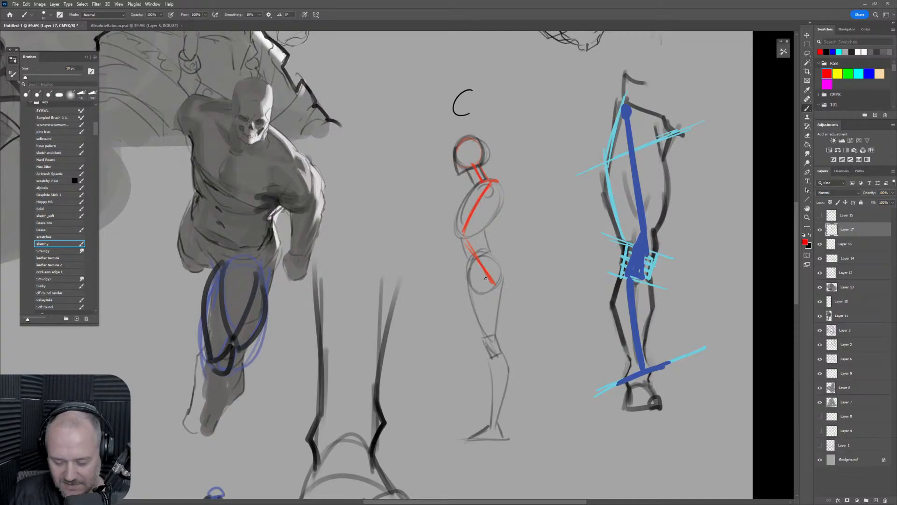
drag(491, 262, 485, 337)
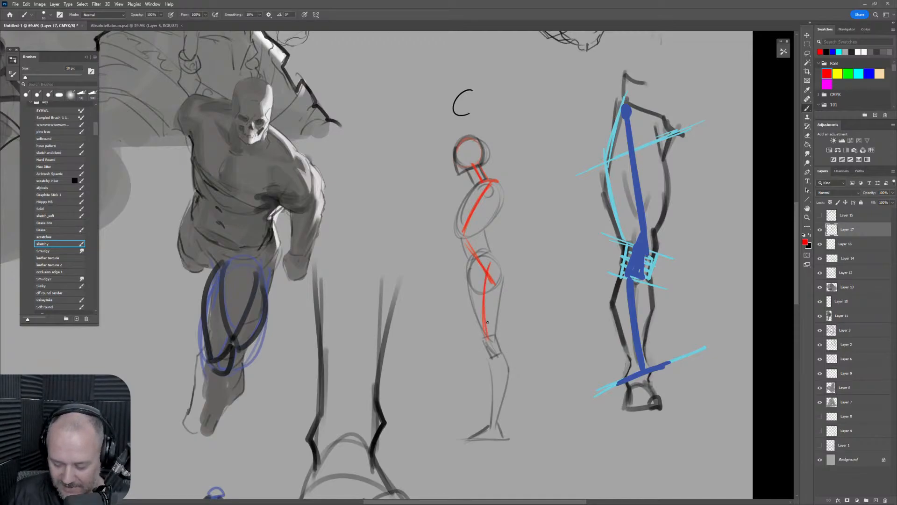
drag(486, 286, 500, 399)
drag(506, 363, 496, 417)
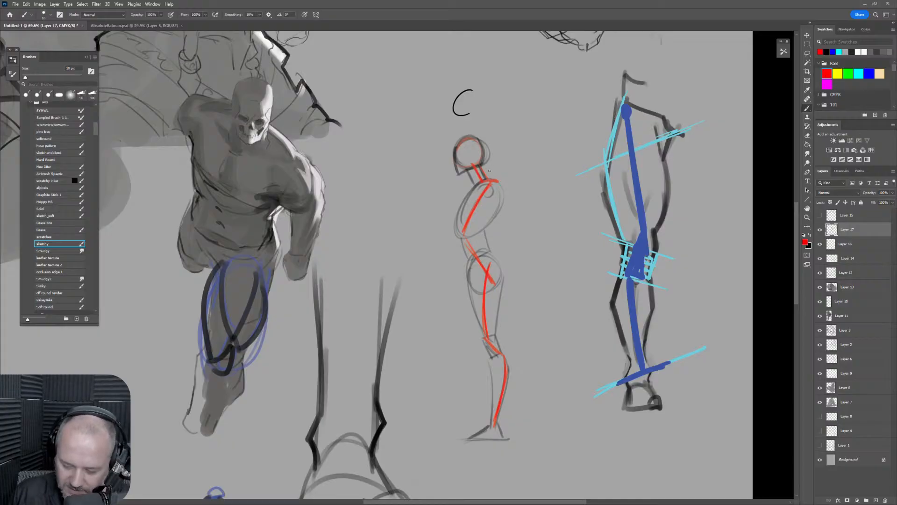
Draw long, slightly tilted red lines across the side-view figure at the shoulders, ribcage base, pelvis top, and above and below the knee.
drag(421, 200, 539, 168)
drag(400, 239, 565, 225)
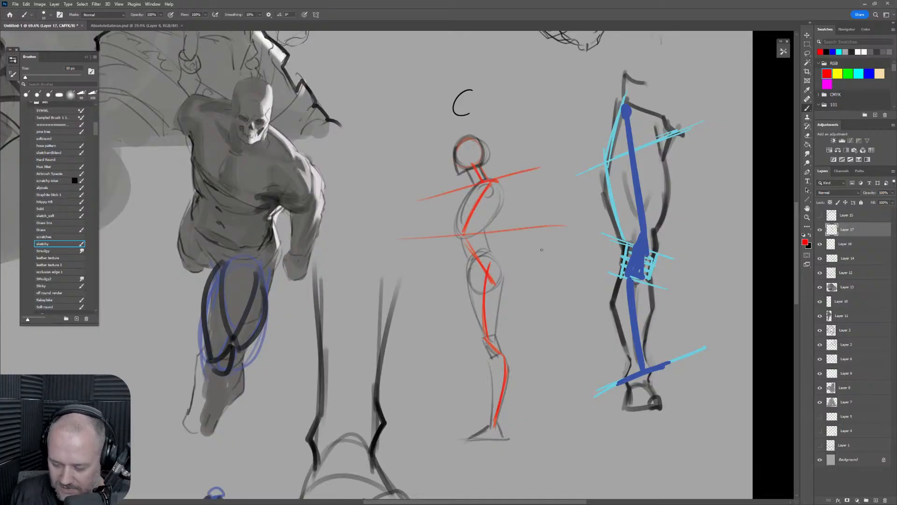
drag(407, 271, 568, 255)
drag(450, 339, 553, 328)
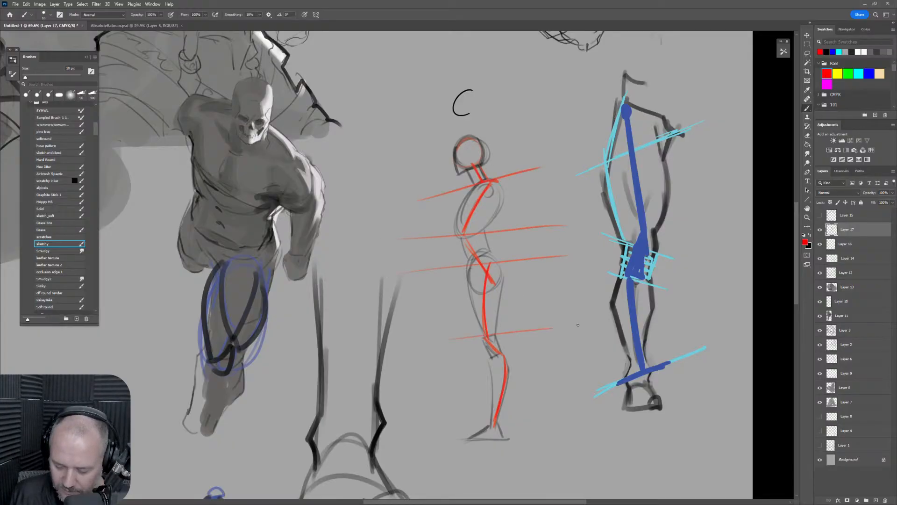
drag(450, 362, 561, 349)
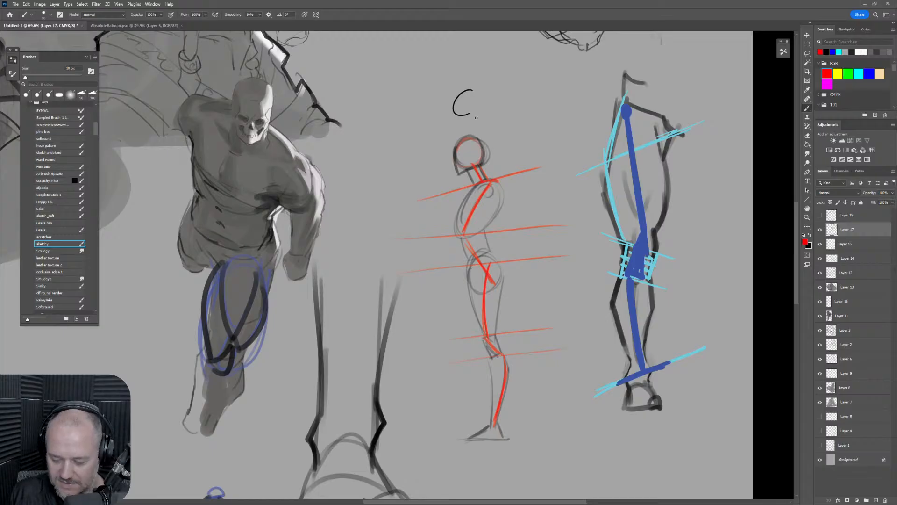
Enclose the side-view figure in a red box with vertical centre lines, and draw a black arrow pointing forward from the head.
mouse_move(485, 123)
mouse_down()
mouse_move(484, 420)
mouse_move(517, 387)
mouse_move(498, 447)
mouse_move(471, 430)
mouse_up()
mouse_move(481, 121)
mouse_down()
mouse_move(432, 395)
mouse_move(496, 447)
mouse_up()
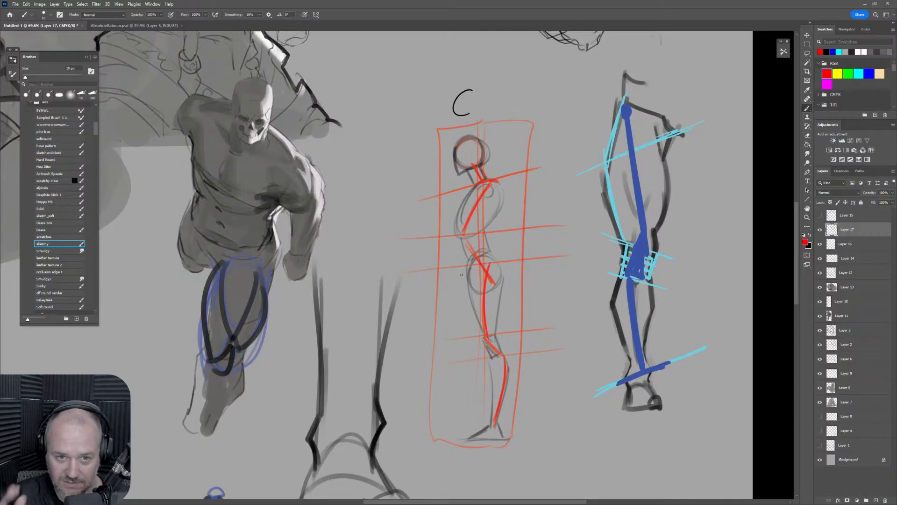
alt+click(773, 228)
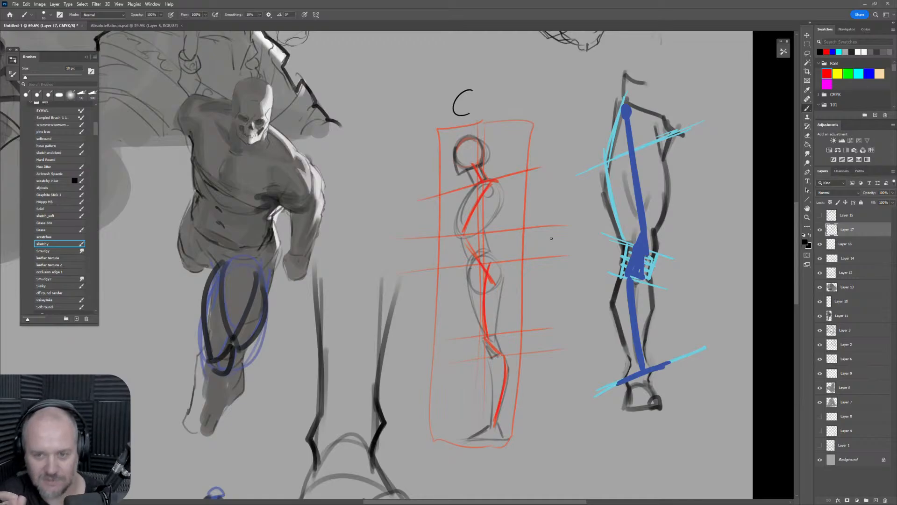
mouse_move(453, 154)
mouse_down()
mouse_move(414, 153)
mouse_move(420, 158)
mouse_up()
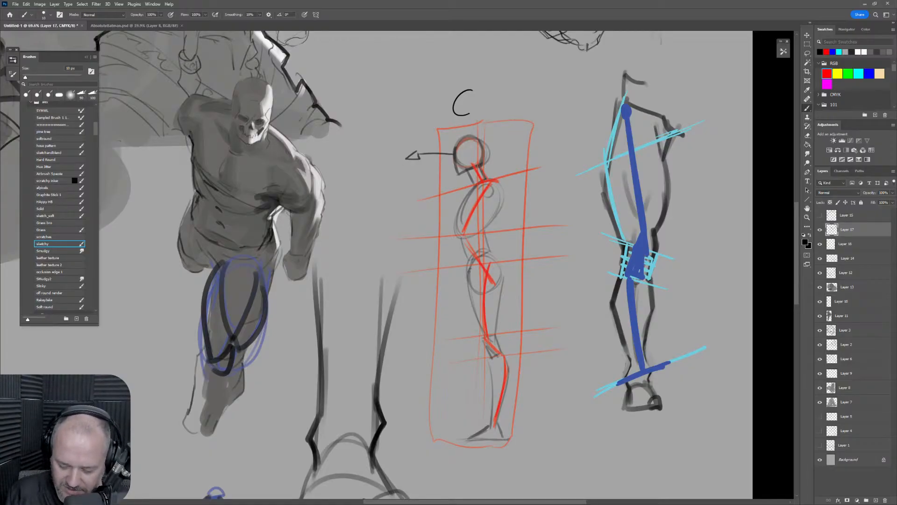
Try to sketch a bent leg stepping forward from the side-view figure's pelvis and a forward-leaning upper body in black.
drag(468, 262, 422, 318)
mouse_move(416, 325)
mouse_down()
mouse_move(445, 318)
mouse_move(412, 353)
mouse_move(416, 397)
mouse_move(400, 430)
mouse_move(379, 437)
mouse_up()
drag(362, 445, 410, 438)
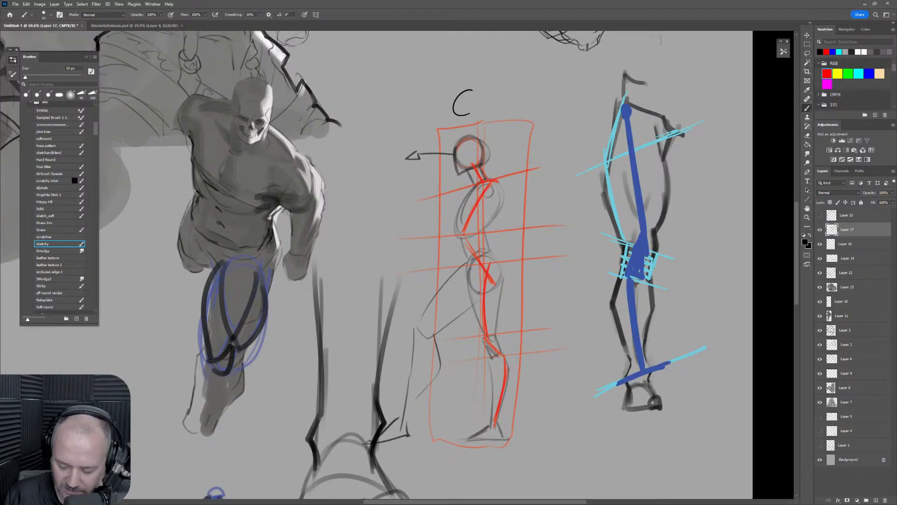
mouse_move(474, 266)
mouse_down()
mouse_move(426, 137)
mouse_move(491, 260)
mouse_up()
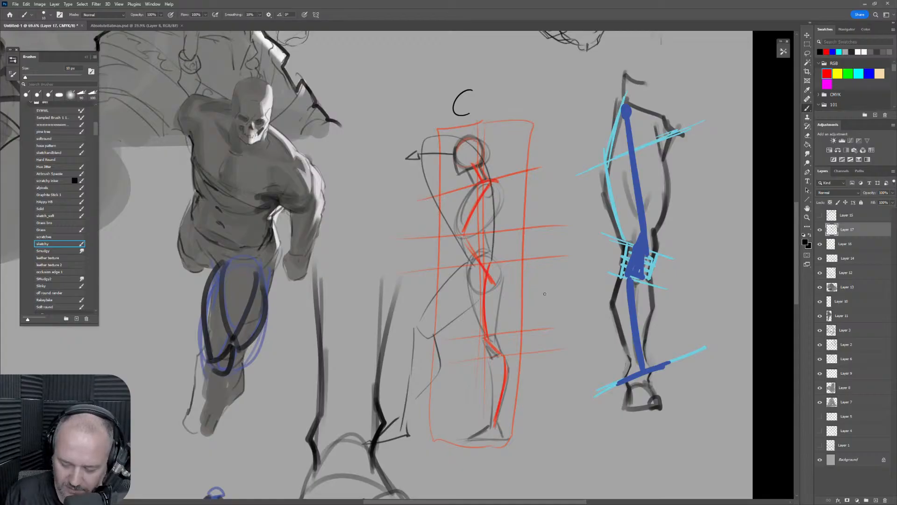
Undo the black strokes of the leaning upper body and the forward-stepping leg.
key(ctrl+z)
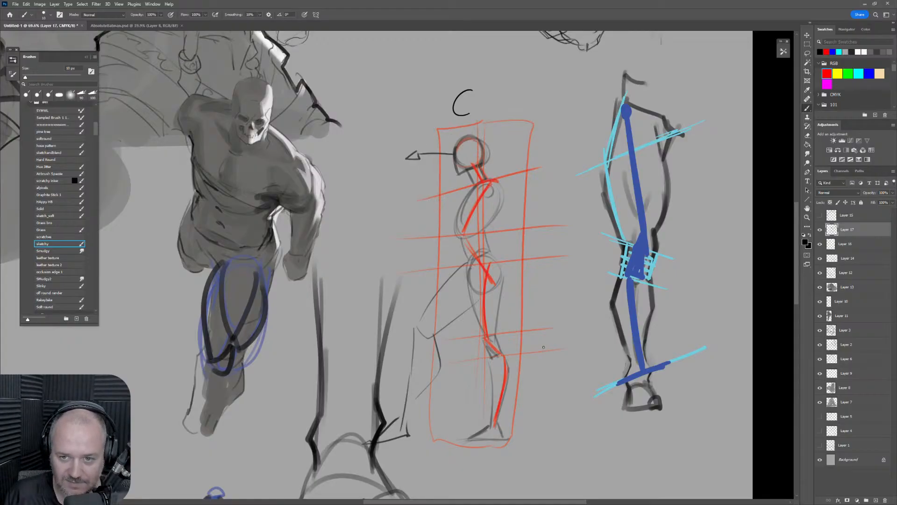
key(ctrl+z)
key(ctrl+z)
key(ctrl+z)
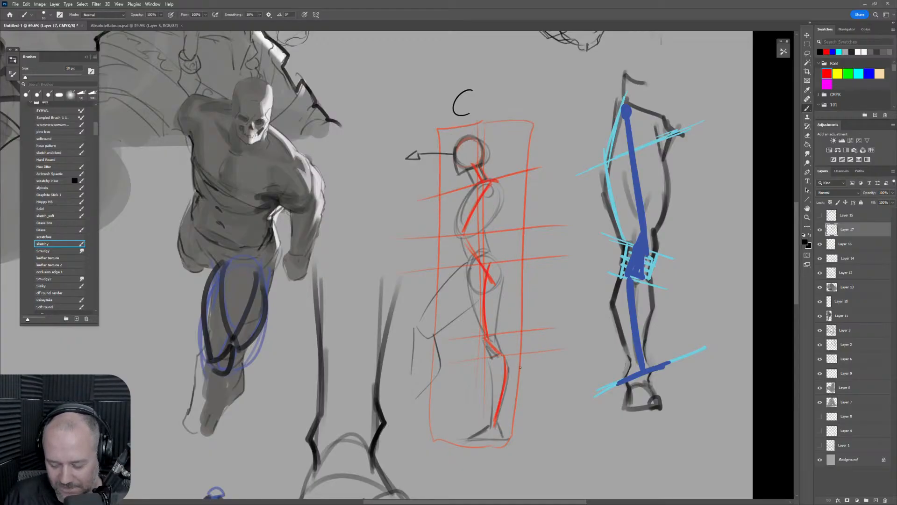
key(ctrl+z)
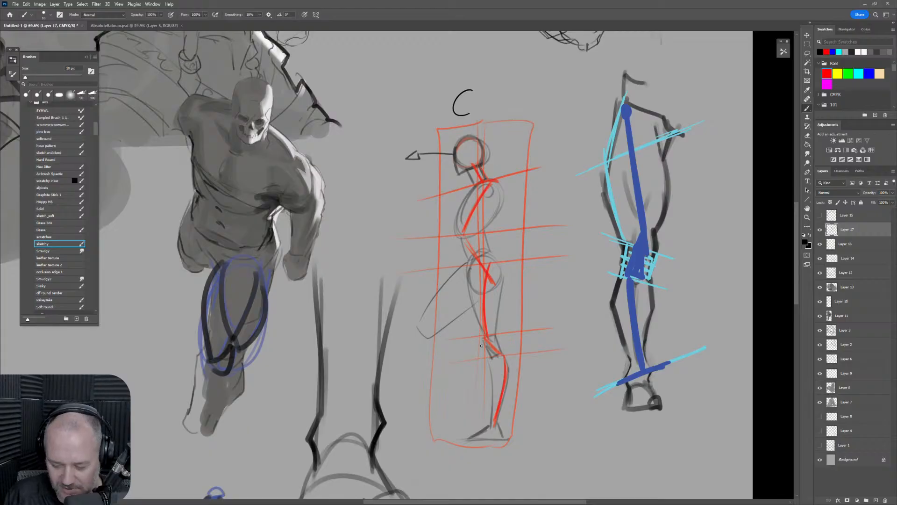
key(ctrl+z)
key(ctrl+z)
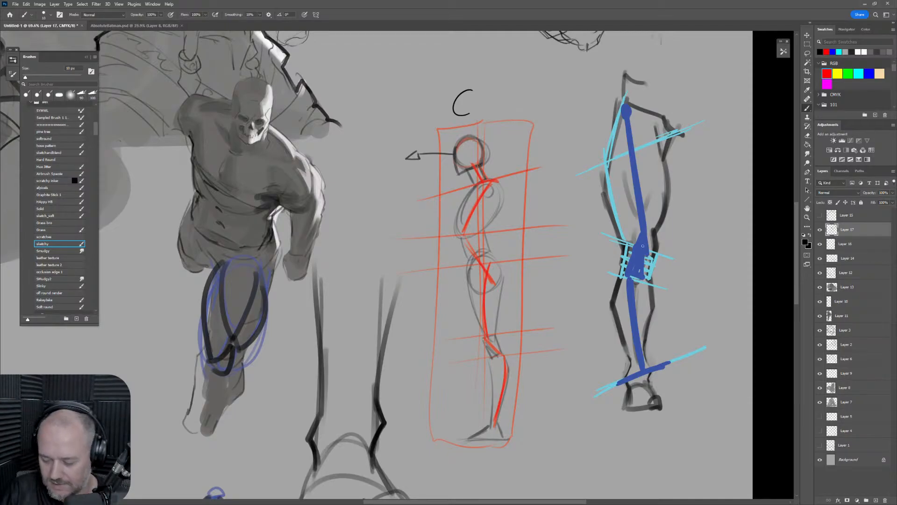
Sketch a small new figure's head, ribcage, hips and front thigh outline in black in the empty space below the moustached head.
drag(657, 269, 651, 250)
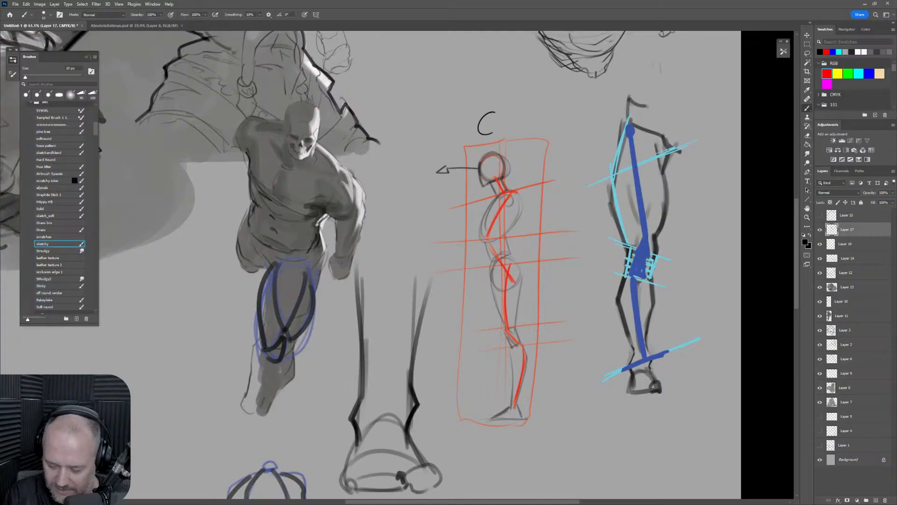
drag(508, 186, 567, 279)
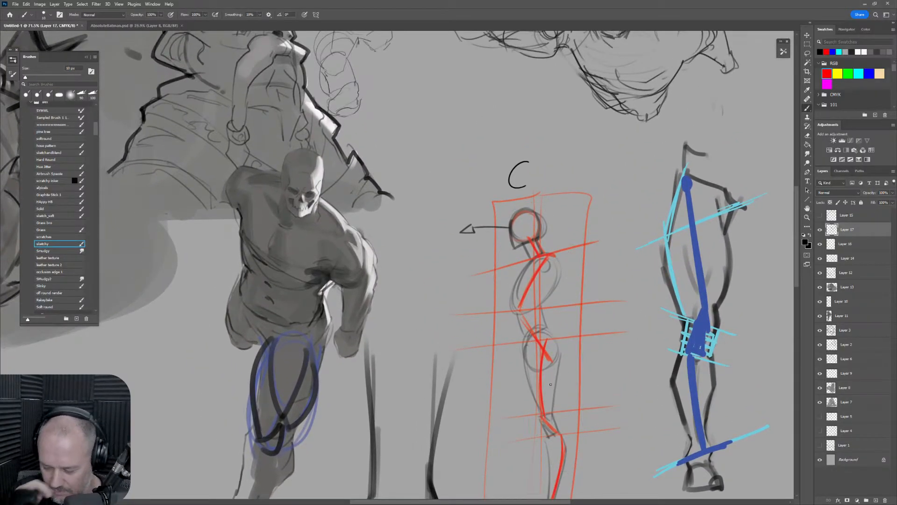
mouse_move(550, 384)
mouse_down()
mouse_move(544, 323)
mouse_move(520, 270)
mouse_up()
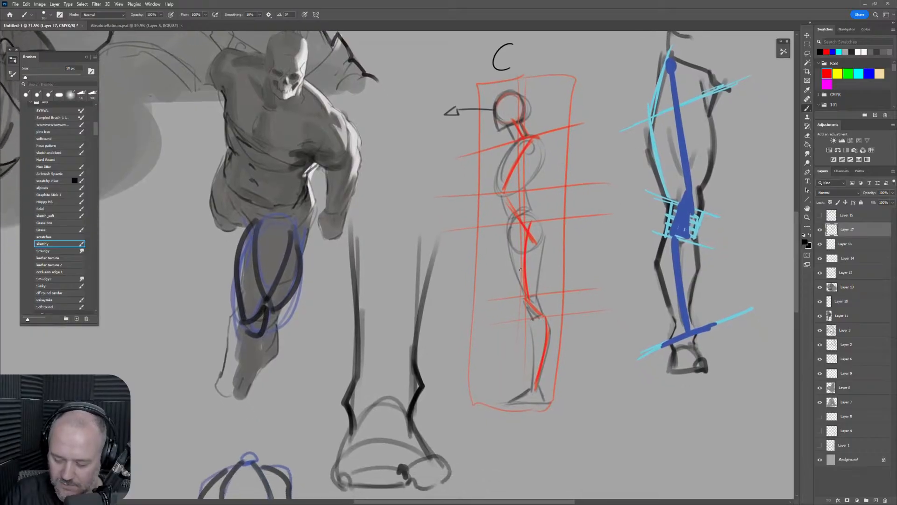
scroll(548, 325, down, 6)
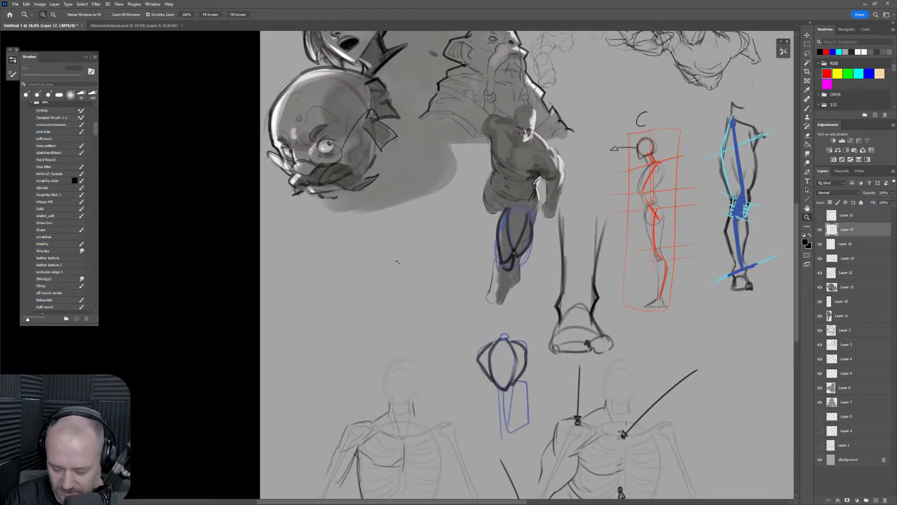
scroll(415, 250, up, 4)
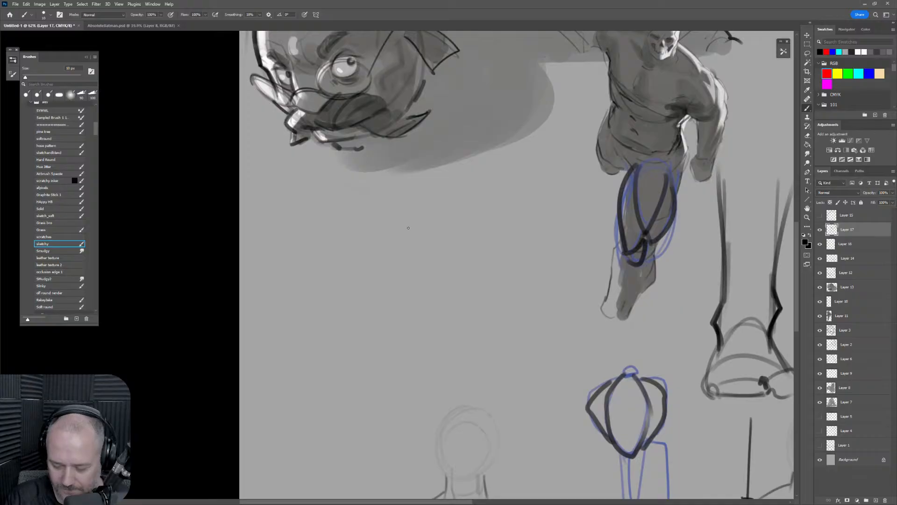
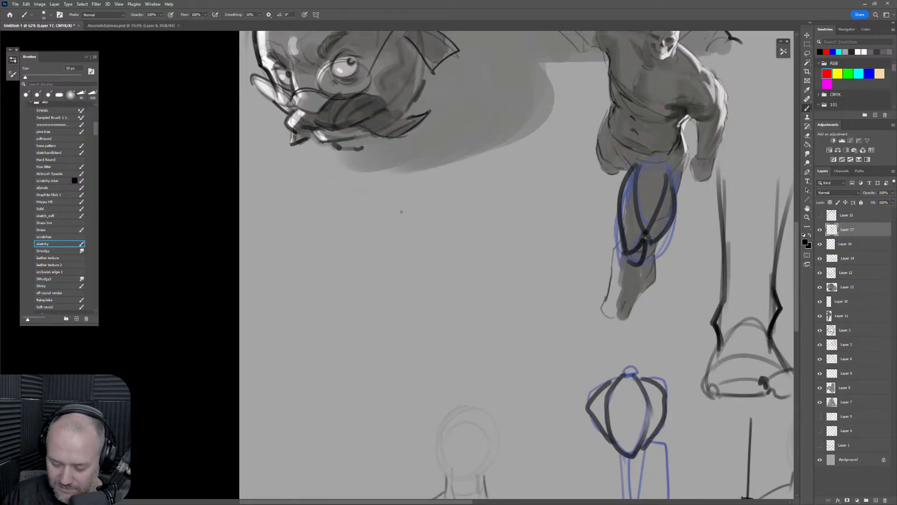
mouse_move(421, 190)
mouse_down()
mouse_move(401, 190)
mouse_move(393, 236)
mouse_move(433, 214)
mouse_move(402, 252)
mouse_up()
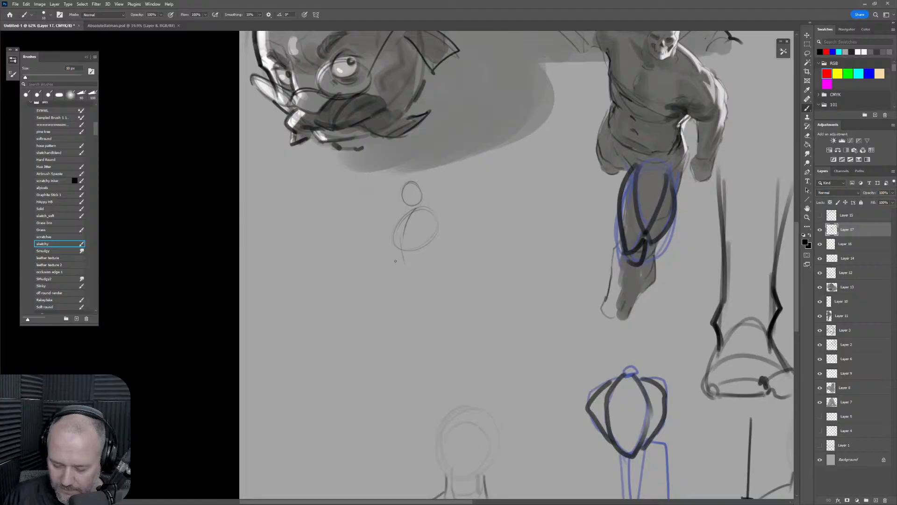
mouse_move(393, 255)
mouse_down()
mouse_move(422, 260)
mouse_move(391, 265)
mouse_move(424, 268)
mouse_move(387, 271)
mouse_move(409, 318)
mouse_up()
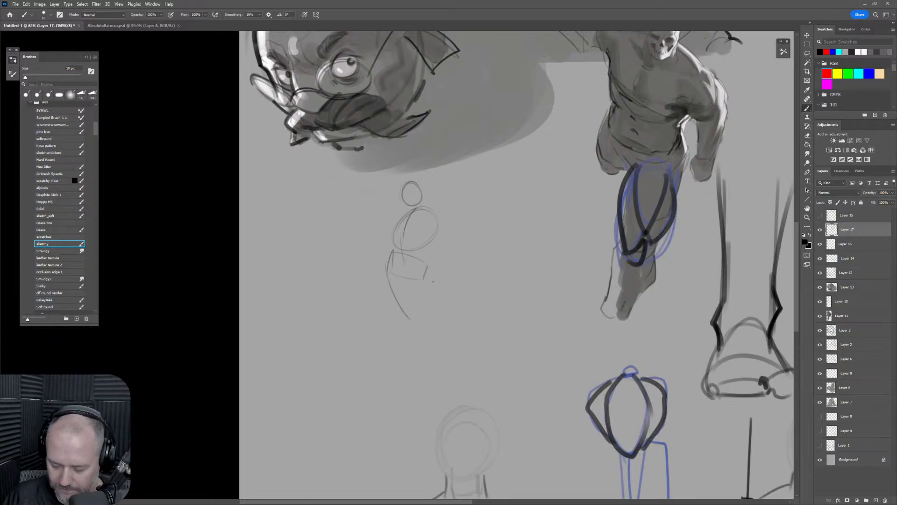
Complete the small figure's thighs, knees, lower legs and both feet with light black lines.
drag(433, 270, 422, 311)
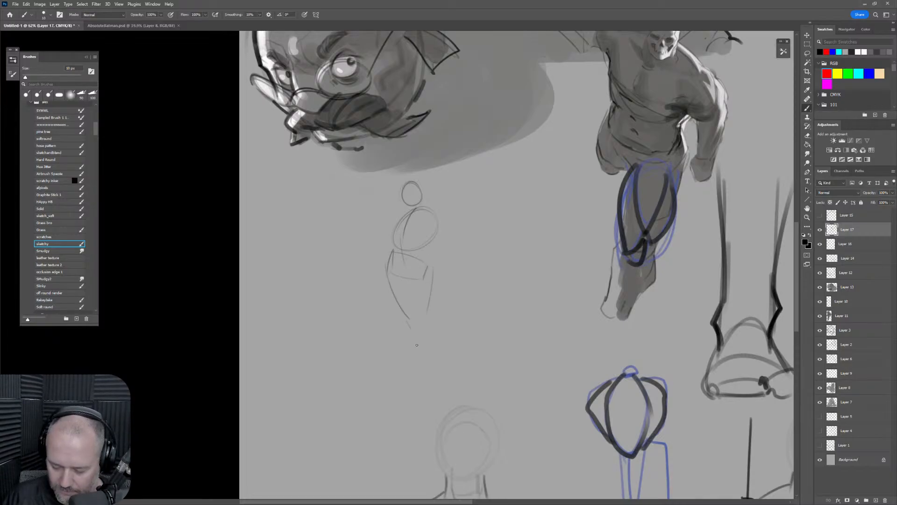
mouse_move(410, 337)
mouse_down()
mouse_move(429, 379)
mouse_move(412, 384)
mouse_move(430, 385)
mouse_up()
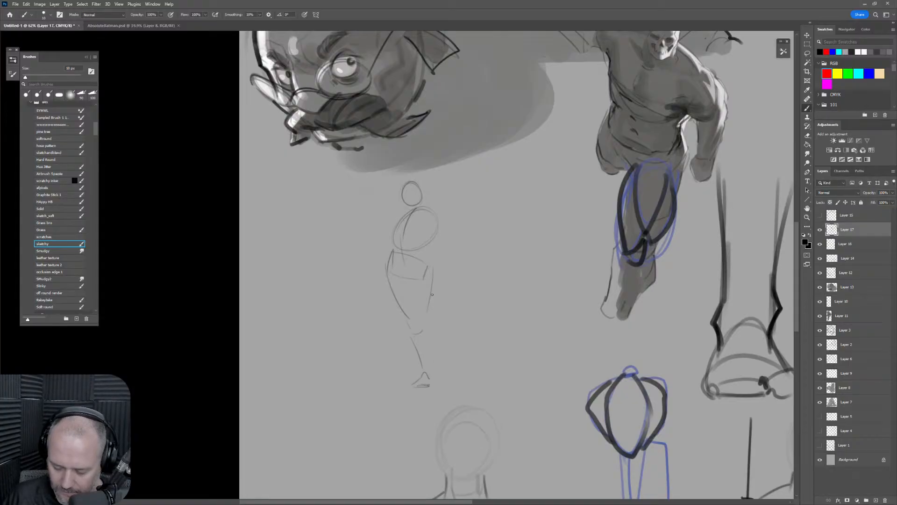
mouse_move(413, 270)
mouse_down()
mouse_move(415, 322)
mouse_move(435, 334)
mouse_move(444, 362)
mouse_move(436, 382)
mouse_move(445, 364)
mouse_move(430, 356)
mouse_up()
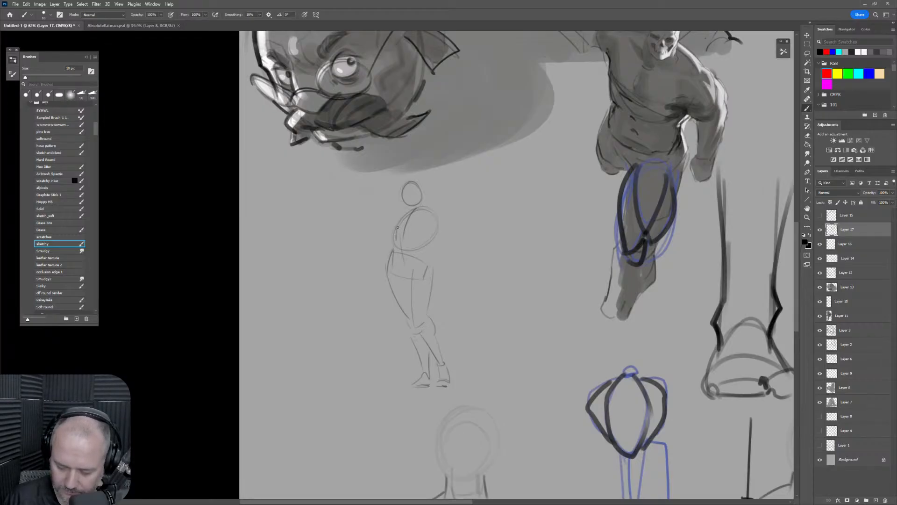
Refine the small figure's shoulder line, back and waist contour, and add details to its head and pelvis.
drag(424, 210, 437, 209)
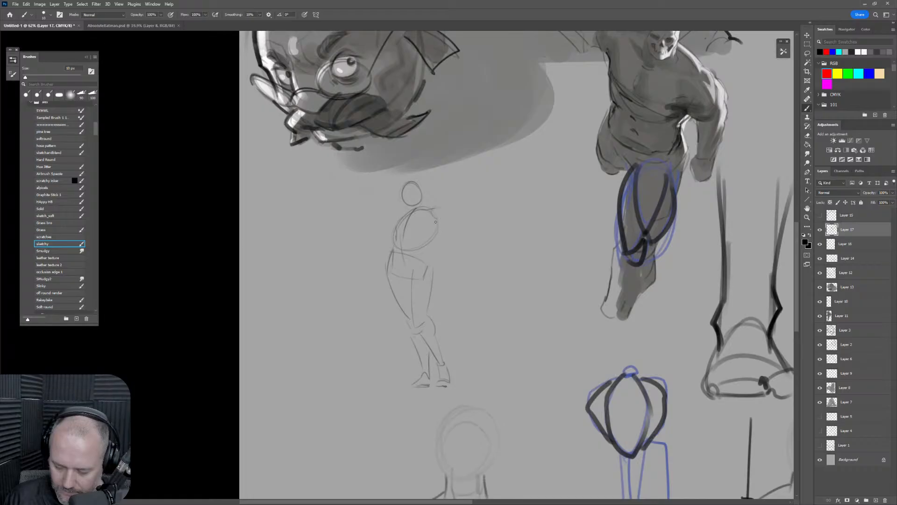
mouse_move(437, 220)
mouse_down()
mouse_move(422, 251)
mouse_move(431, 277)
mouse_up()
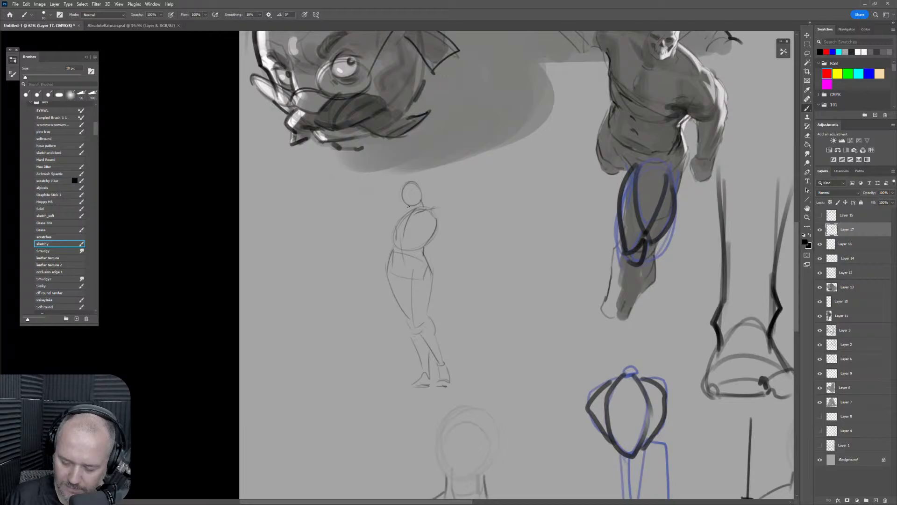
mouse_move(408, 189)
mouse_down()
mouse_move(406, 207)
mouse_move(415, 182)
mouse_up()
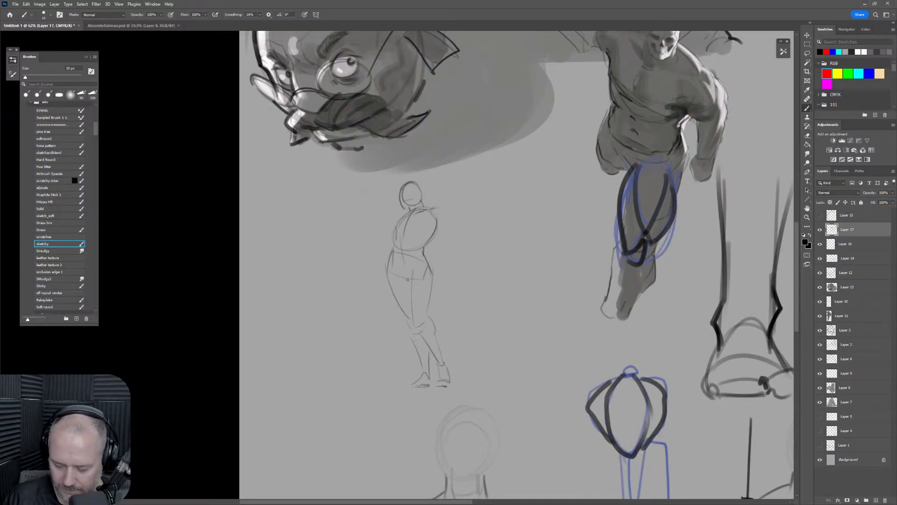
drag(401, 274, 406, 280)
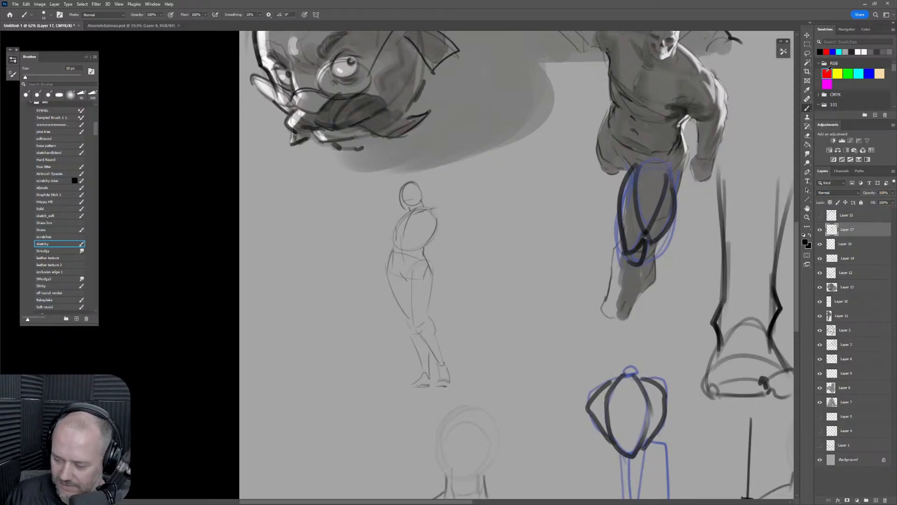
Mark red crosses over the small figure's head and on both sides of its torso, increasing the brush to 15 px.
click(827, 74)
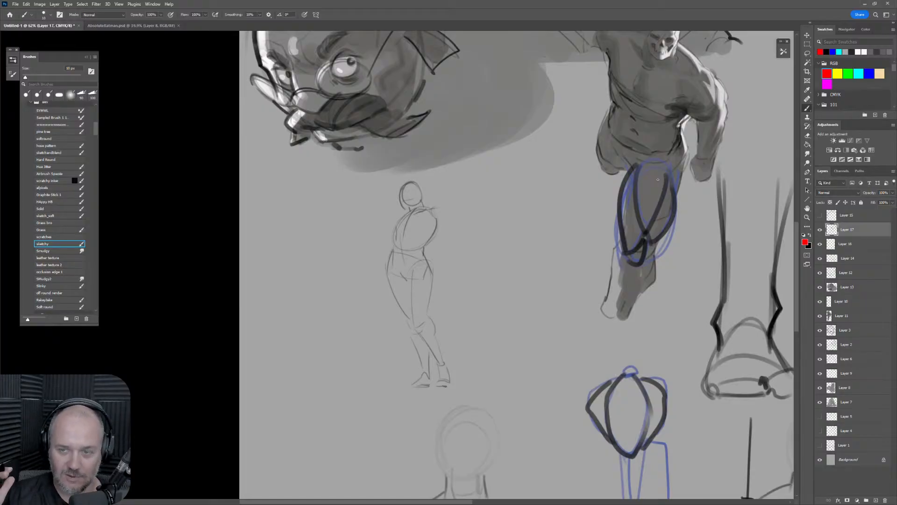
mouse_move(404, 188)
mouse_down()
mouse_move(419, 199)
mouse_move(403, 205)
mouse_move(453, 218)
mouse_move(441, 230)
mouse_move(393, 229)
mouse_up()
key(bracketright)
drag(391, 219, 382, 235)
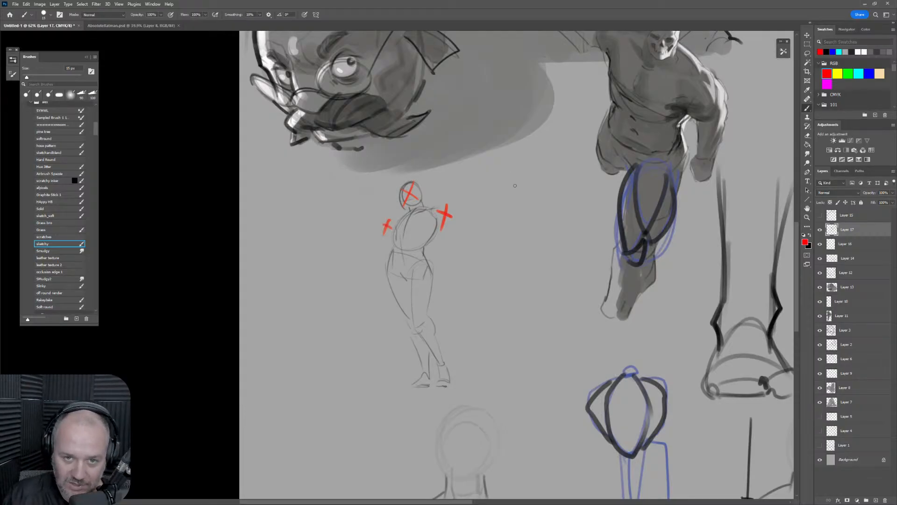
Mark the ground contact with a short red stroke beneath each foot of the small posed figure.
drag(412, 387, 461, 389)
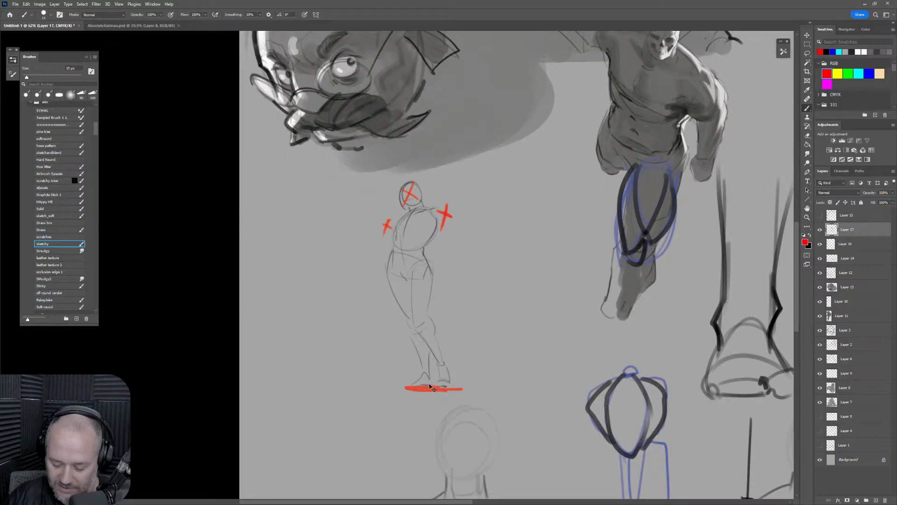
key(ctrl+z)
mouse_move(416, 387)
mouse_down()
mouse_move(451, 382)
mouse_move(423, 370)
mouse_up()
key(ctrl+z)
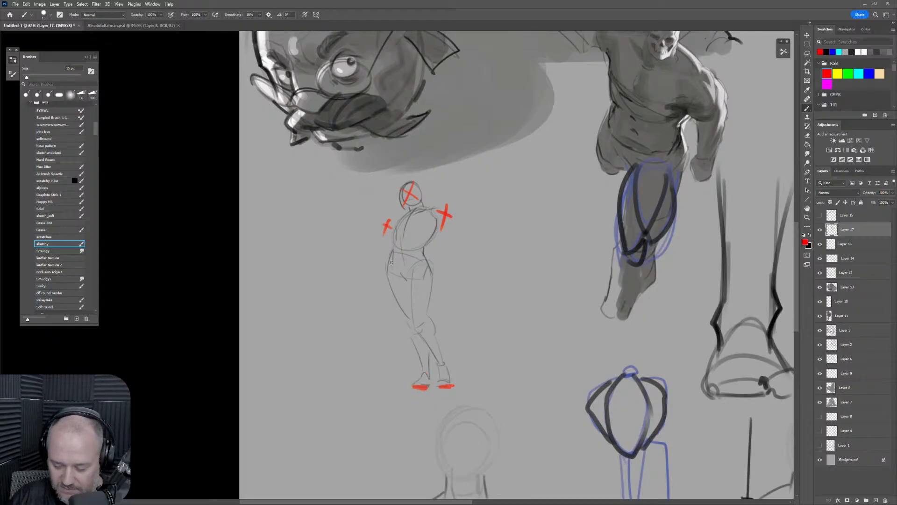
drag(392, 262, 422, 387)
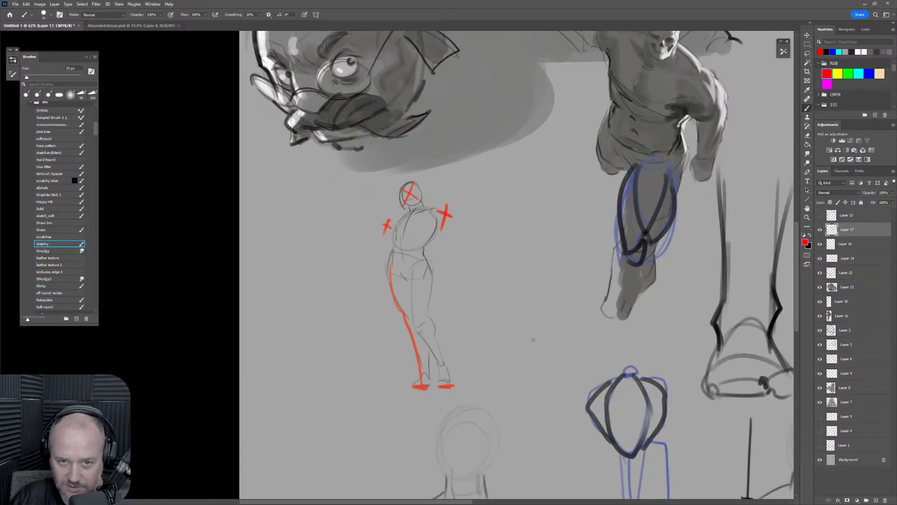
key(ctrl+z)
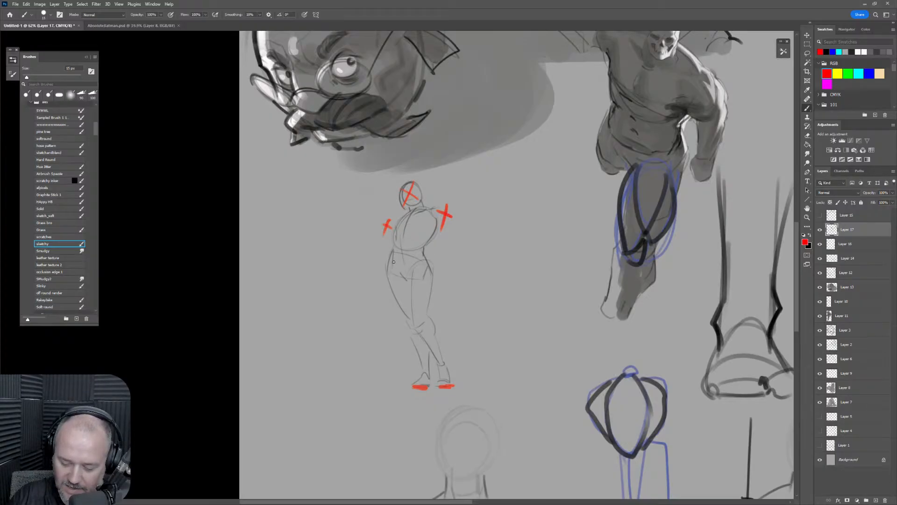
mouse_move(384, 270)
mouse_down()
mouse_move(401, 245)
mouse_move(443, 272)
mouse_up()
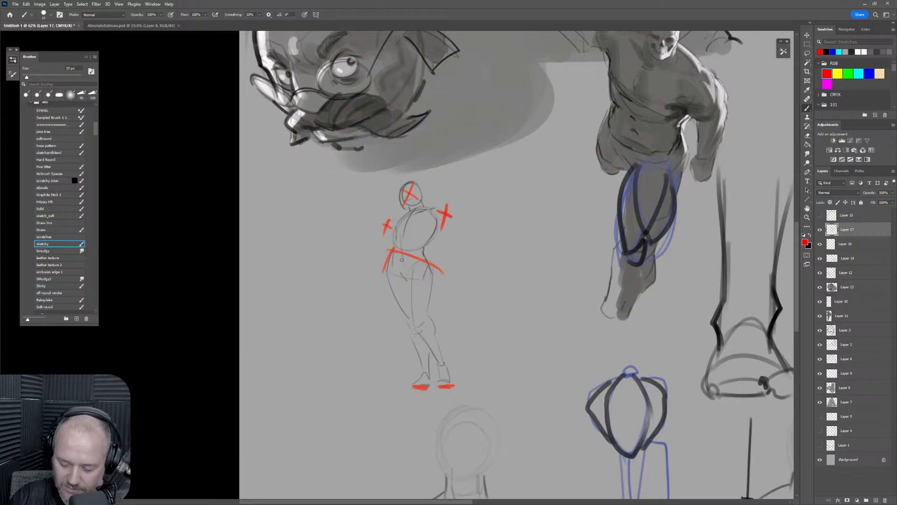
key(ctrl+z)
Draw a tilted red pelvis block, a thick line along the supporting leg to its foot, and a line descending from the head.
mouse_move(393, 250)
mouse_down()
mouse_move(385, 271)
mouse_move(422, 279)
mouse_up()
mouse_move(394, 250)
mouse_down()
mouse_move(428, 261)
mouse_move(381, 257)
mouse_move(419, 381)
mouse_up()
drag(395, 270, 418, 375)
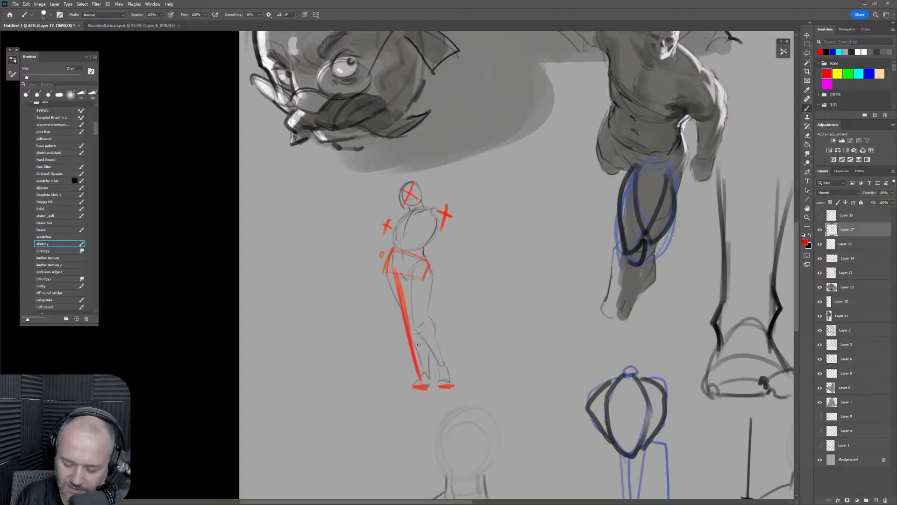
drag(407, 183, 414, 339)
key(ctrl+z)
drag(409, 196, 414, 344)
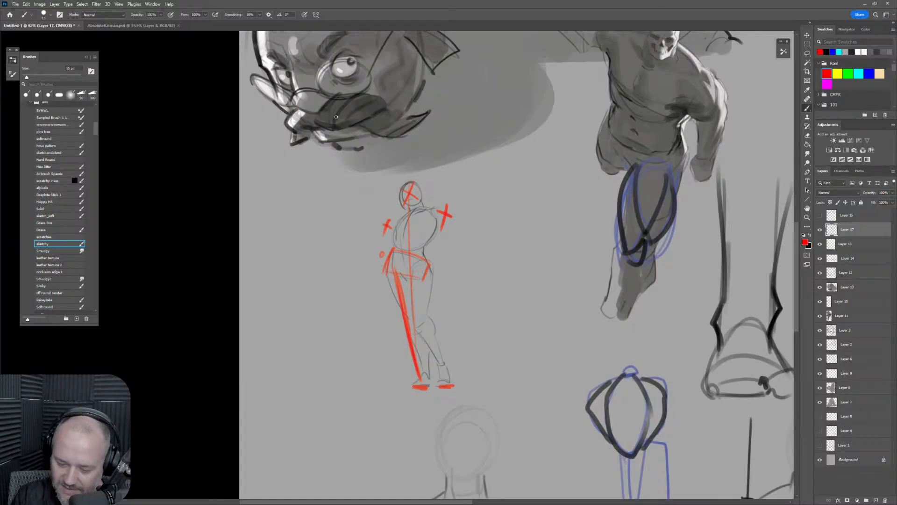
Sketch a black front-view block figure beside the posed one with a 25 px brush, including head, ribcage, pelvis, spread legs and arms.
key(x)
key(bracketright)
key(bracketright)
mouse_move(514, 206)
mouse_down()
mouse_move(508, 248)
mouse_move(540, 255)
mouse_up()
mouse_move(538, 255)
mouse_down()
mouse_move(538, 276)
mouse_move(504, 278)
mouse_move(497, 374)
mouse_move(523, 279)
mouse_move(542, 373)
mouse_up()
drag(538, 273, 551, 373)
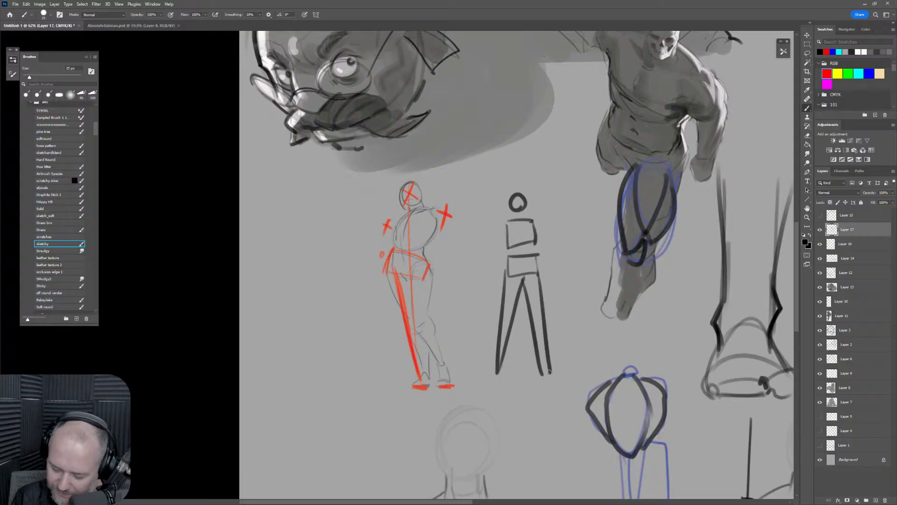
mouse_move(505, 223)
mouse_down()
mouse_move(496, 233)
mouse_move(497, 297)
mouse_up()
drag(534, 219, 549, 294)
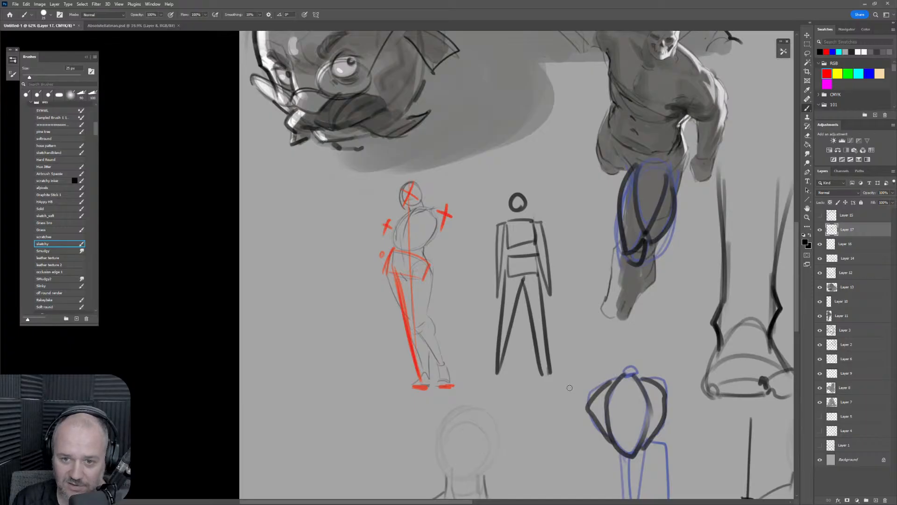
Erase the block figure's spread legs and redraw them converging on feet placed together under the body's centre.
mouse_move(514, 177)
mouse_down()
mouse_move(479, 185)
mouse_move(489, 379)
mouse_move(558, 206)
mouse_up()
key(ctrl+z)
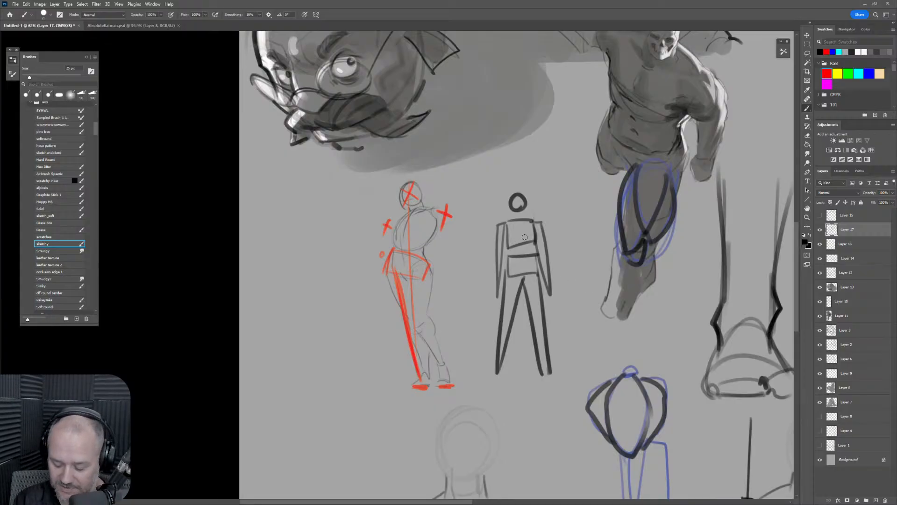
key(e)
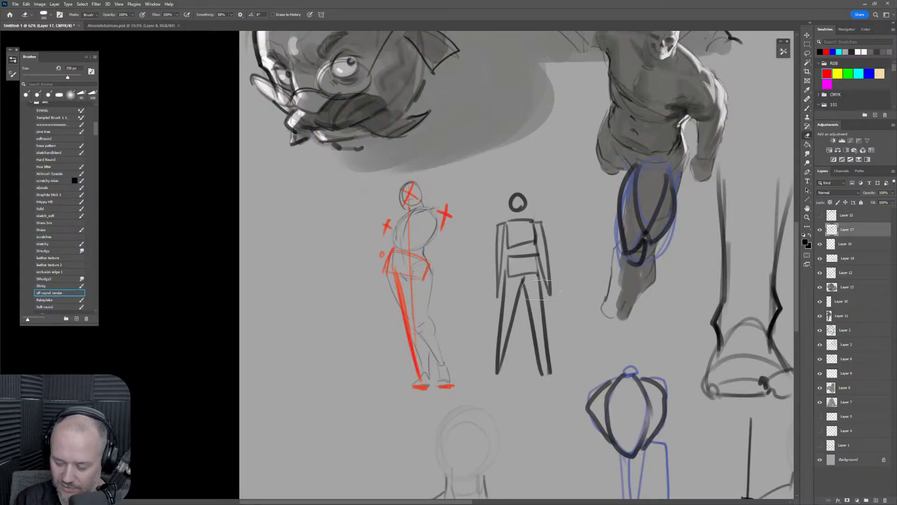
mouse_move(539, 280)
mouse_down()
mouse_move(544, 371)
mouse_move(529, 312)
mouse_move(538, 335)
mouse_move(537, 277)
mouse_move(520, 287)
mouse_move(517, 313)
mouse_move(519, 293)
mouse_move(512, 297)
mouse_move(525, 373)
mouse_move(538, 279)
mouse_move(536, 372)
mouse_up()
key(b)
key(ctrl+z)
key(e)
key(b)
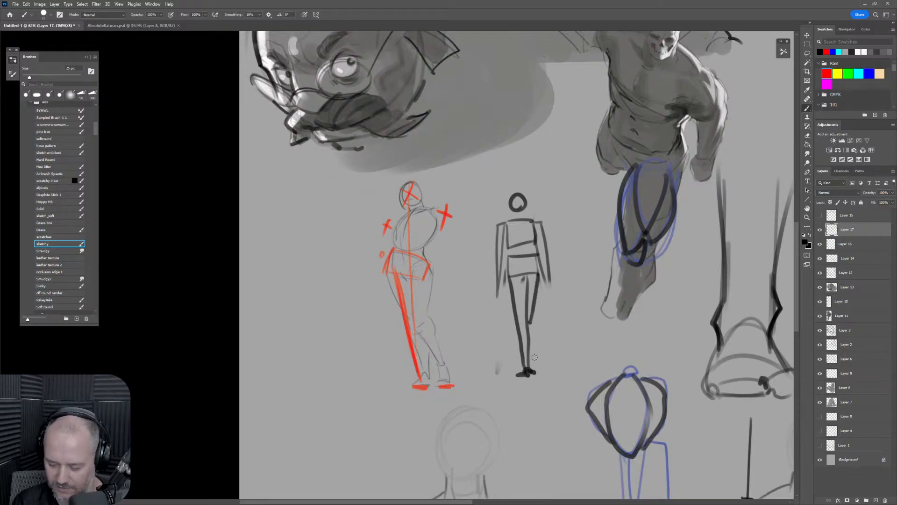
drag(517, 191, 535, 395)
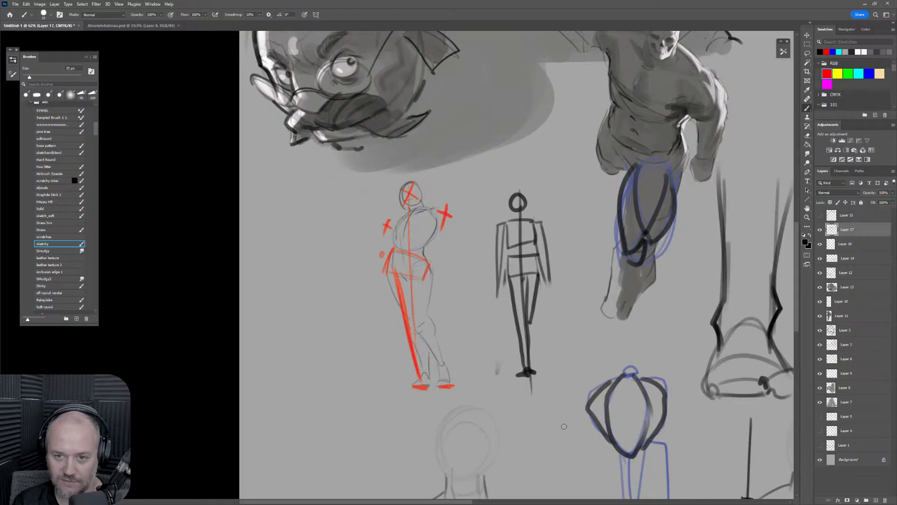
key(ctrl+z)
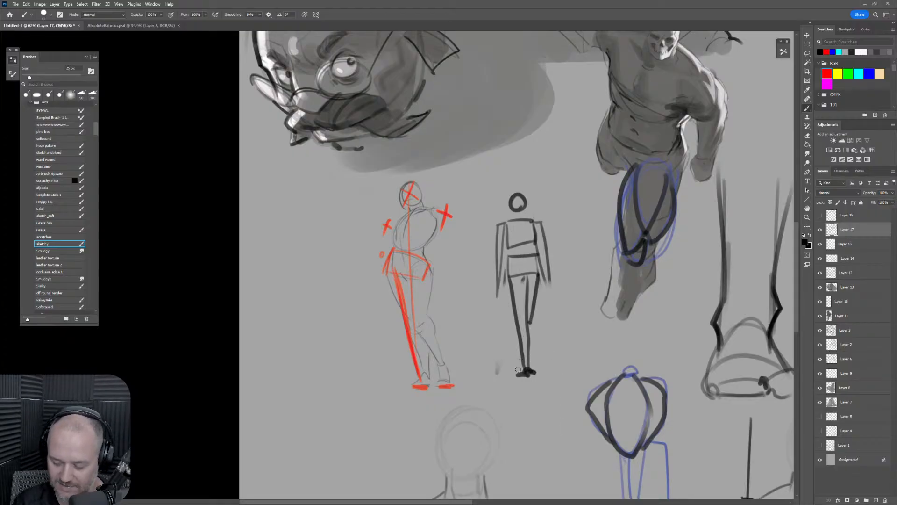
mouse_move(496, 372)
mouse_down()
mouse_move(506, 370)
mouse_move(511, 277)
mouse_move(498, 364)
mouse_up()
key(ctrl+z)
drag(561, 371, 561, 372)
drag(510, 279, 557, 361)
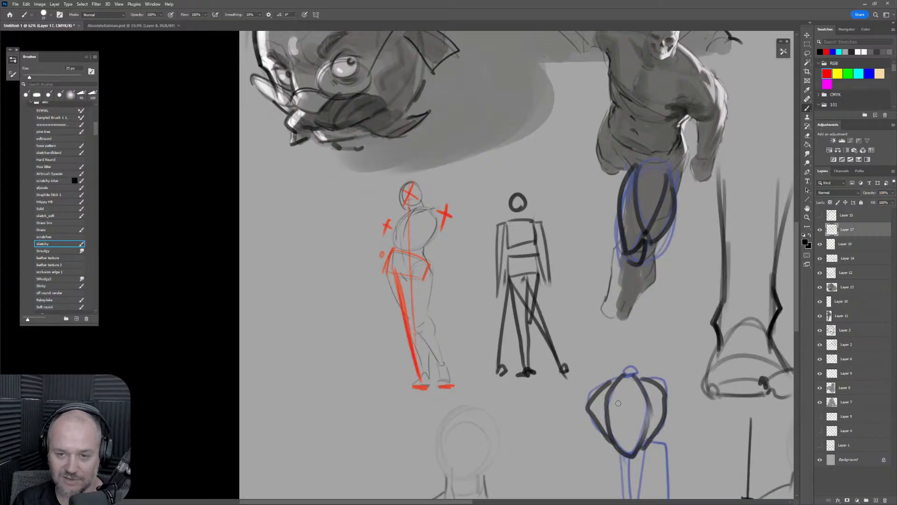
key(ctrl+z)
key(ctrl+z)
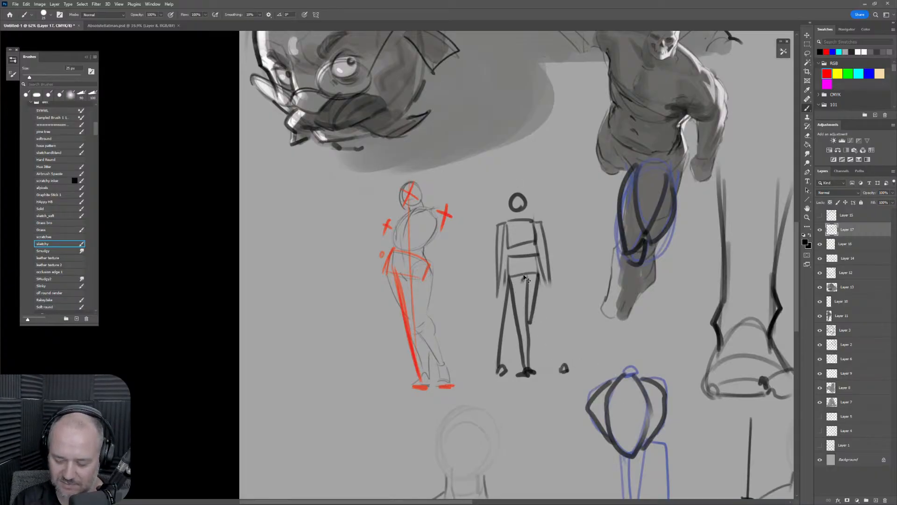
key(ctrl+z)
key(ctrl+z)
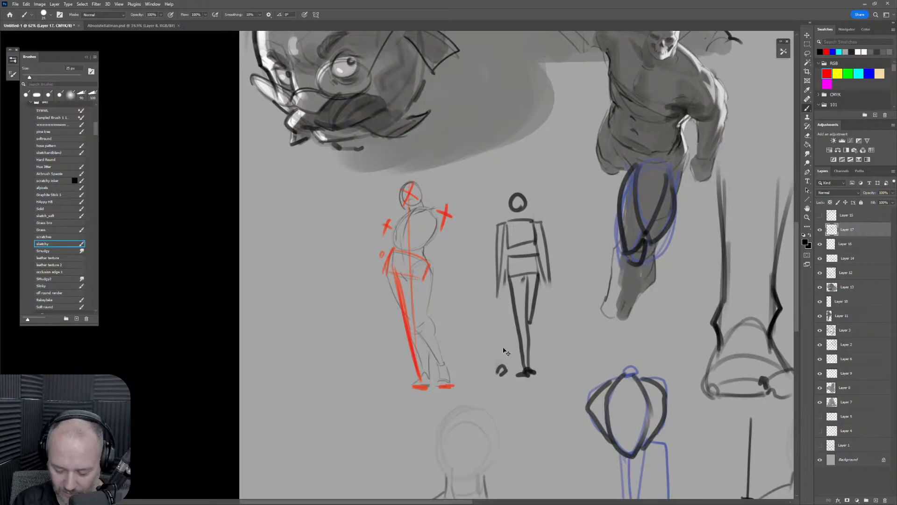
key(ctrl+z)
Draw a vertical balance line through the block figure, and reinforce the posed figure's torso, legs and feet in red sampled from its markings.
drag(516, 170, 522, 387)
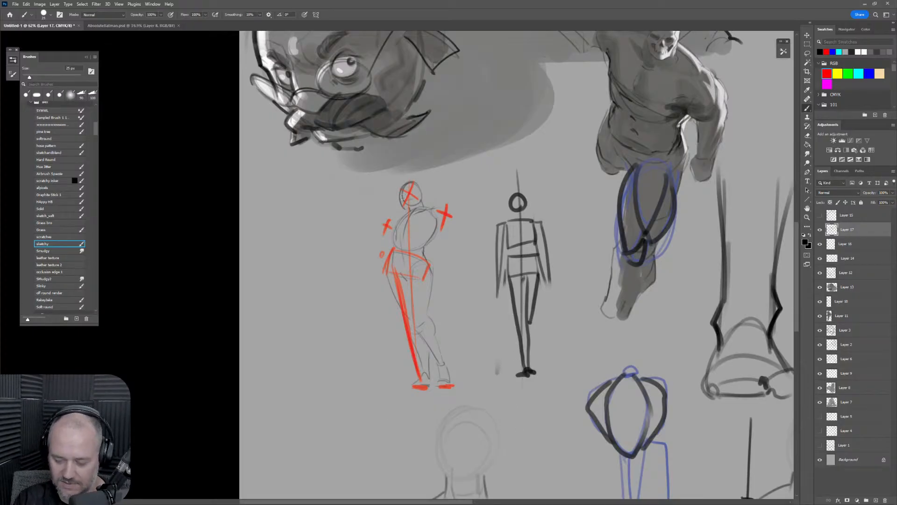
alt+click(399, 284)
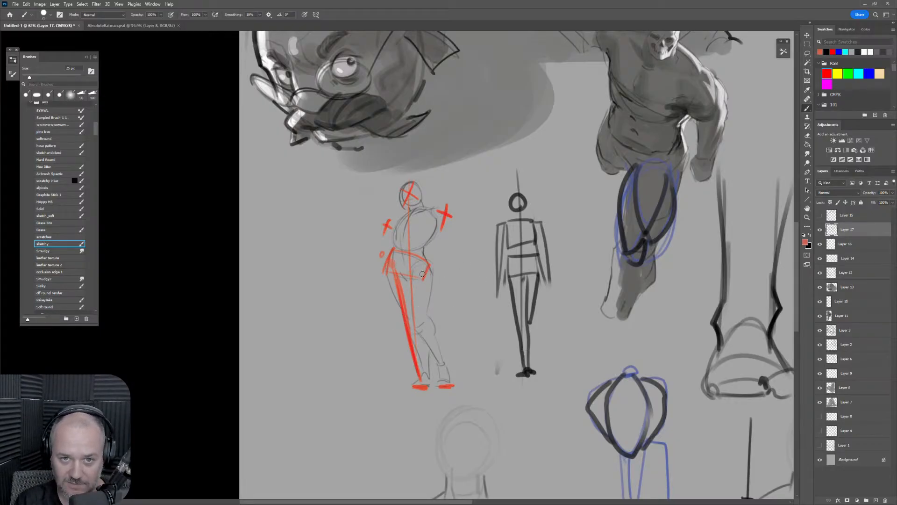
drag(417, 386, 431, 382)
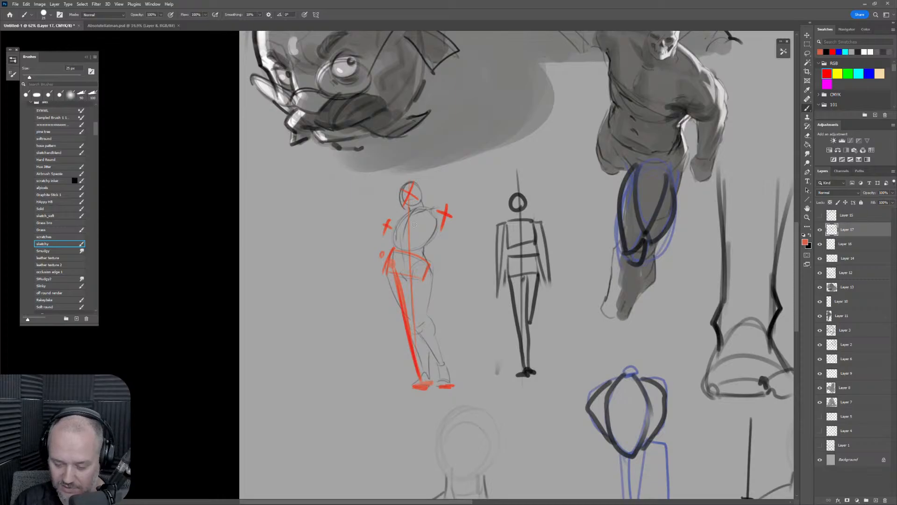
drag(414, 213, 425, 369)
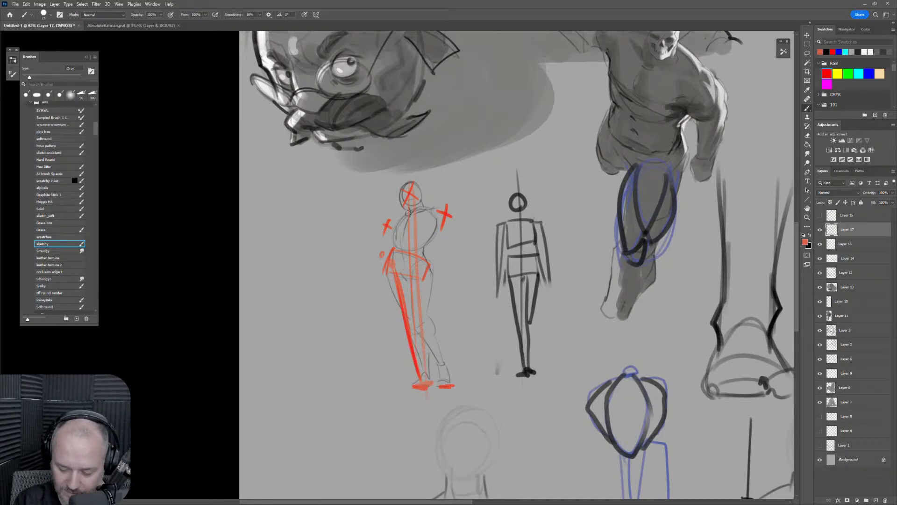
mouse_move(440, 211)
mouse_down()
mouse_move(425, 263)
mouse_move(389, 256)
mouse_move(401, 249)
mouse_move(434, 262)
mouse_move(423, 324)
mouse_up()
mouse_move(415, 274)
mouse_down()
mouse_move(415, 330)
mouse_move(425, 331)
mouse_move(419, 340)
mouse_move(438, 362)
mouse_up()
mouse_move(429, 317)
mouse_down()
mouse_move(445, 365)
mouse_move(437, 386)
mouse_move(446, 381)
mouse_up()
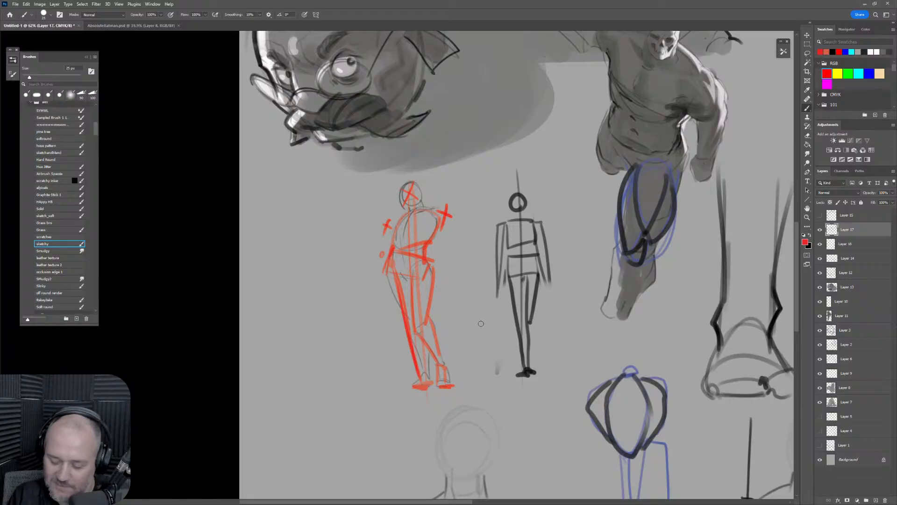
Hide every sketch layer above the background and add a new empty layer for the next demonstration.
scroll(580, 264, right, 3)
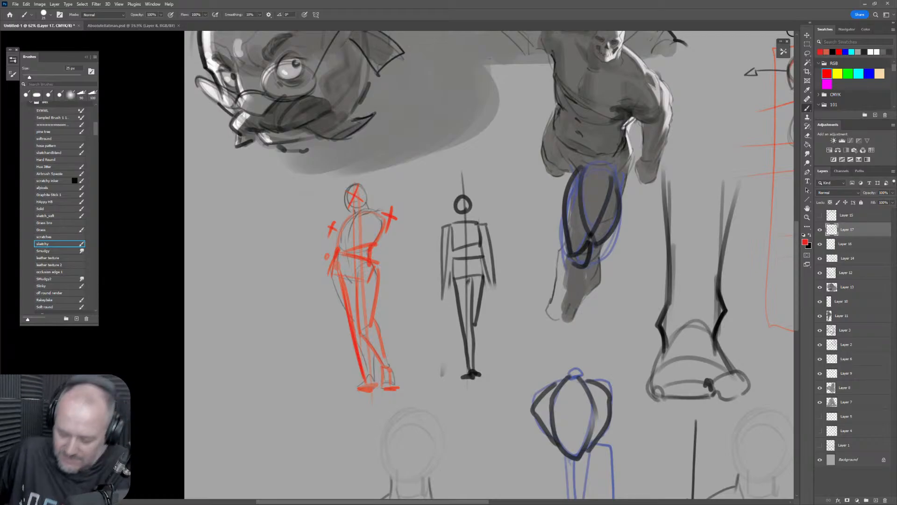
scroll(581, 286, down, 5)
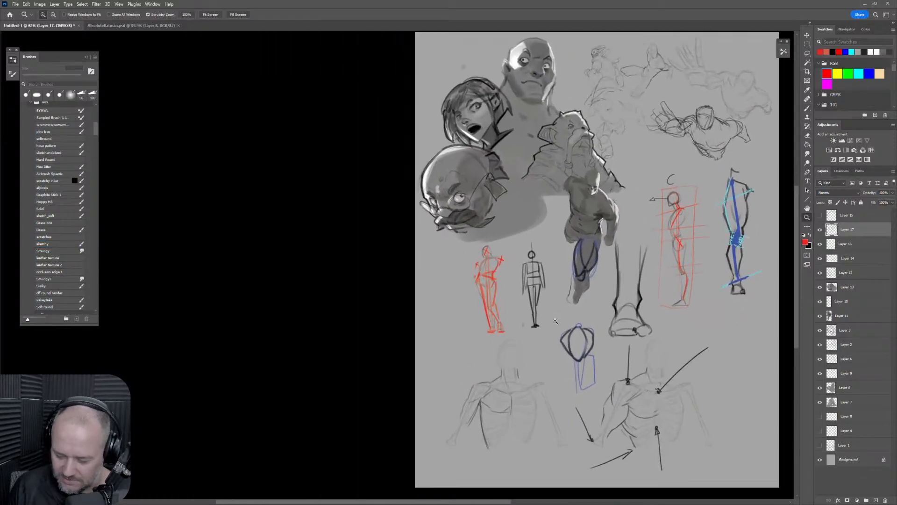
drag(689, 370, 514, 349)
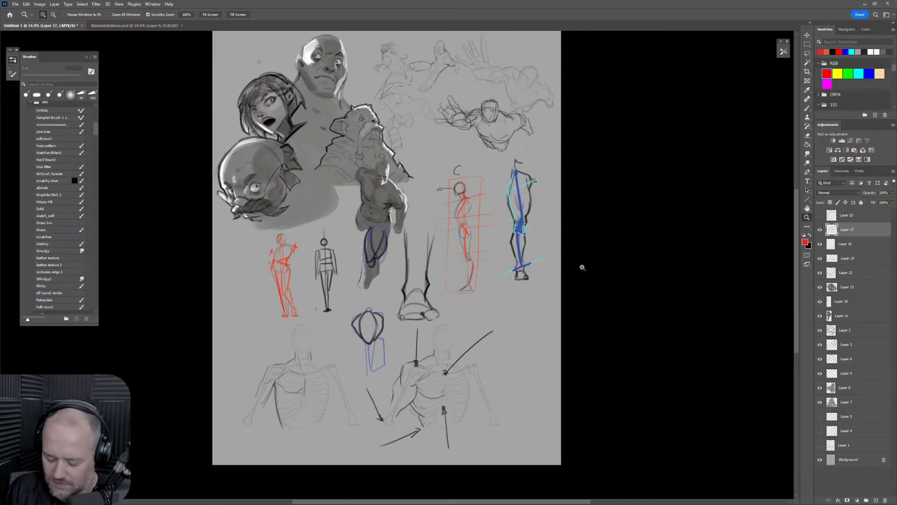
drag(472, 231, 524, 334)
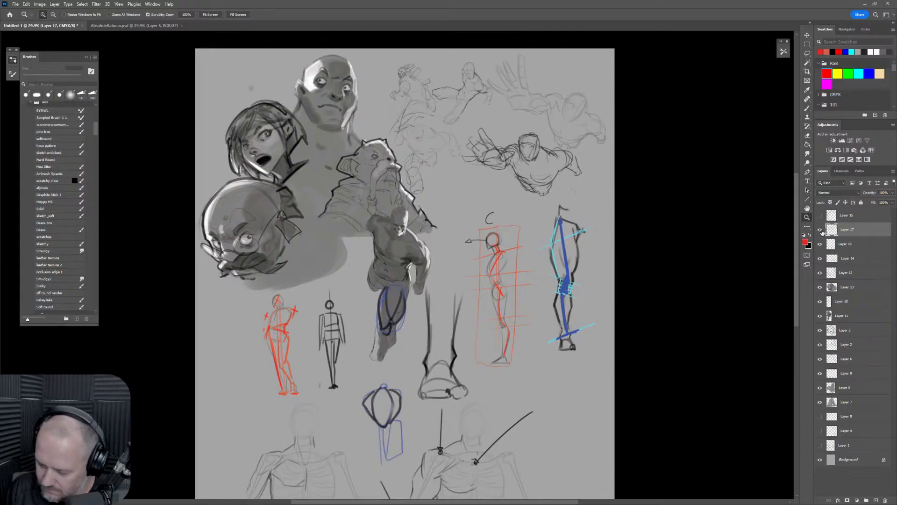
drag(820, 229, 822, 390)
drag(822, 405, 820, 445)
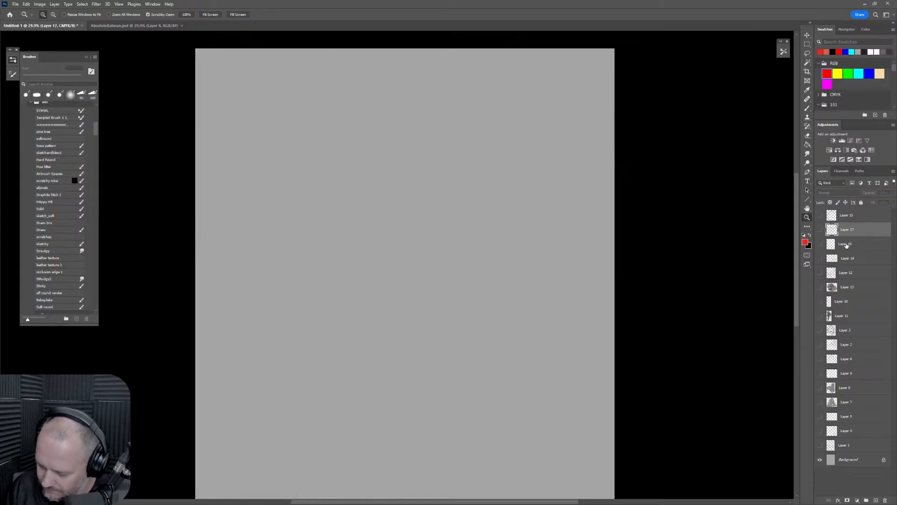
click(876, 500)
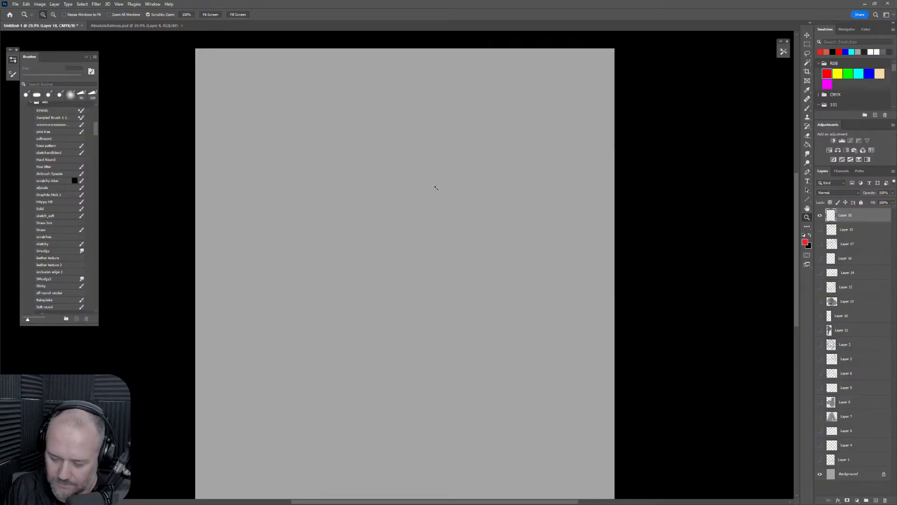
mouse_move(437, 188)
mouse_down()
mouse_move(444, 187)
mouse_move(474, 258)
mouse_up()
key(b)
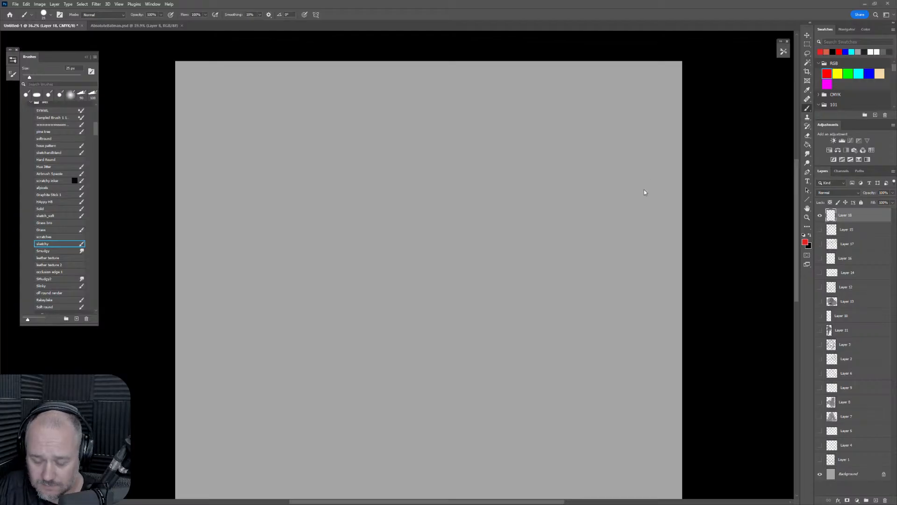
Paste the slim flexed-arm reference photo, enlarge it and place it in the canvas's upper-left area.
key(ctrl+v)
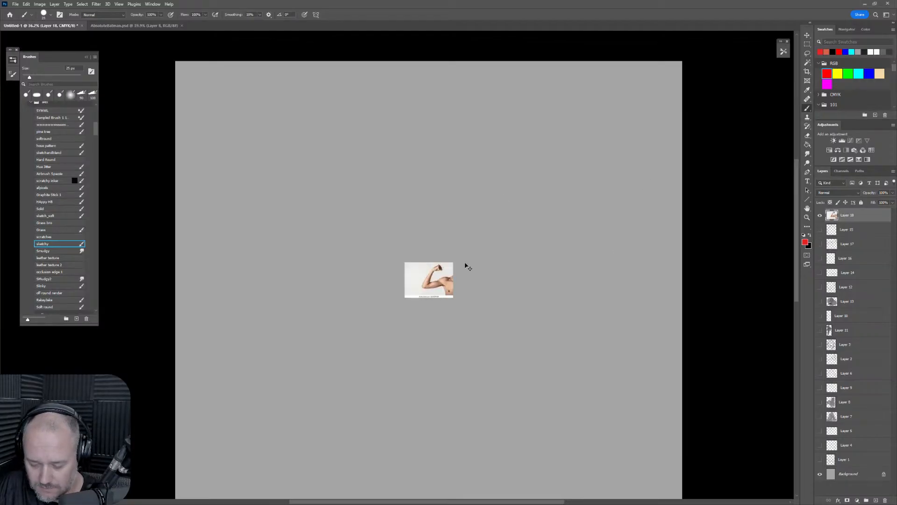
key(ctrl+t)
drag(453, 262, 645, 121)
mouse_move(622, 238)
mouse_down()
mouse_move(392, 192)
mouse_move(405, 193)
mouse_up()
key(Return)
key(b)
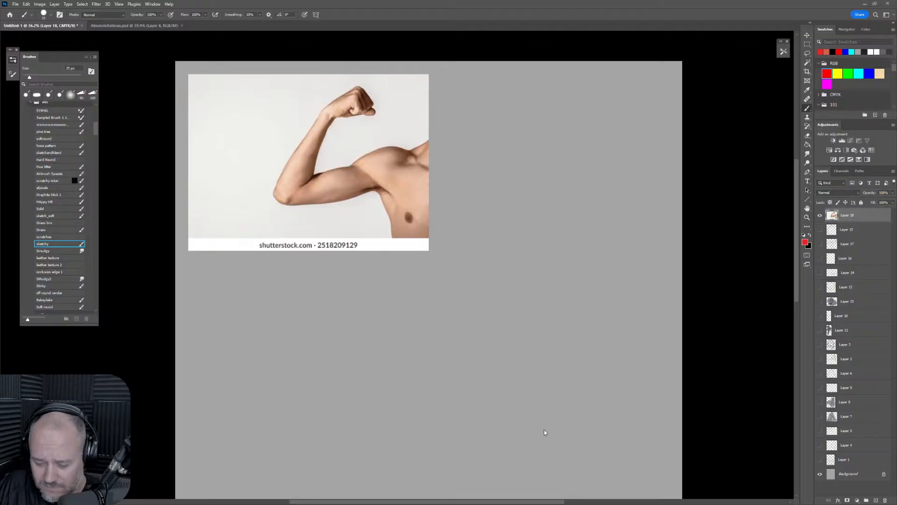
Paste the second, more muscular flexed-arm photo, enlarge it and align it directly beneath the first photo.
key(ctrl+v)
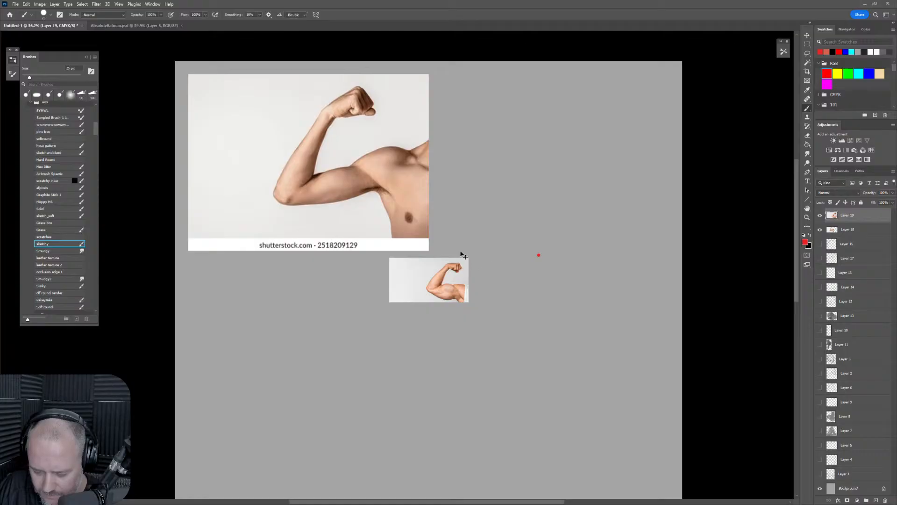
key(ctrl+t)
drag(468, 258, 673, 142)
mouse_move(604, 192)
mouse_down()
mouse_move(422, 311)
mouse_move(385, 314)
mouse_up()
key(Return)
key(b)
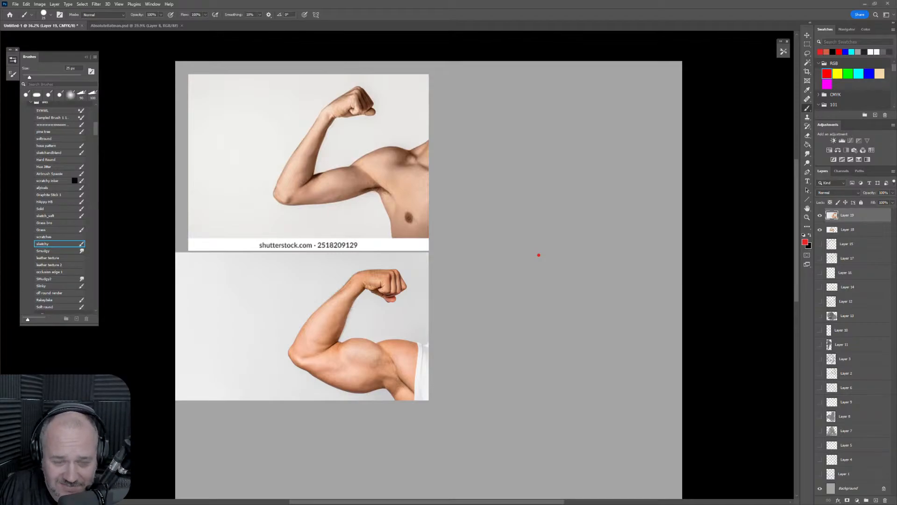
Paste the third flexed-arm photo, enlarge it beneath the second photo, and move its layer below the other two photo layers.
key(ctrl+v)
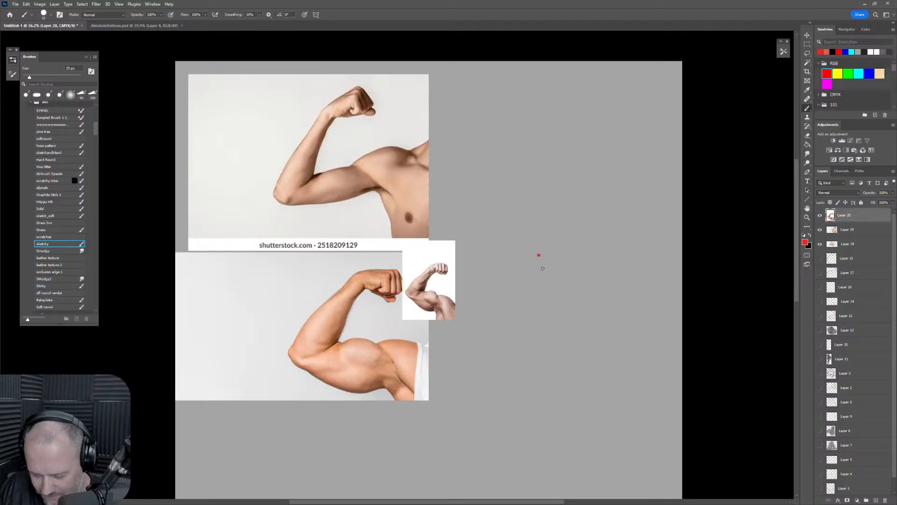
key(ctrl+t)
drag(470, 268, 304, 330)
drag(311, 293, 547, 197)
drag(358, 264, 385, 279)
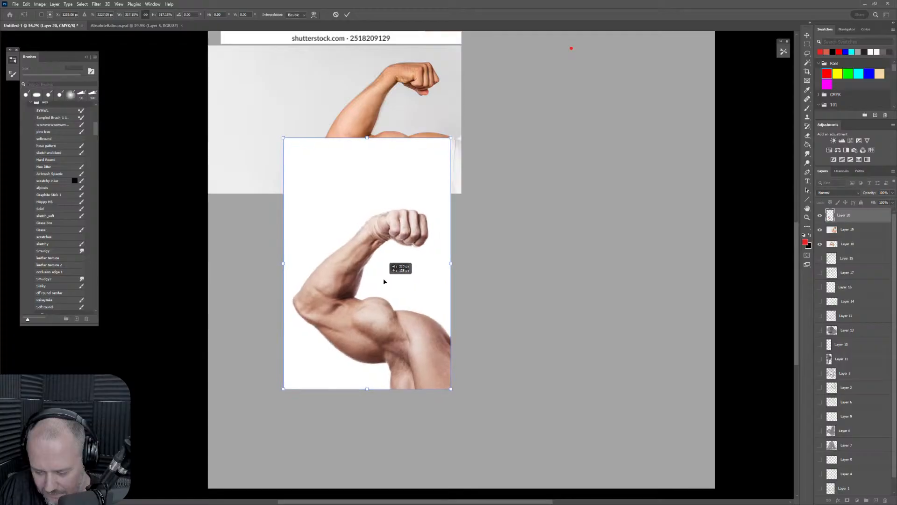
key(Return)
key(b)
drag(860, 219, 859, 251)
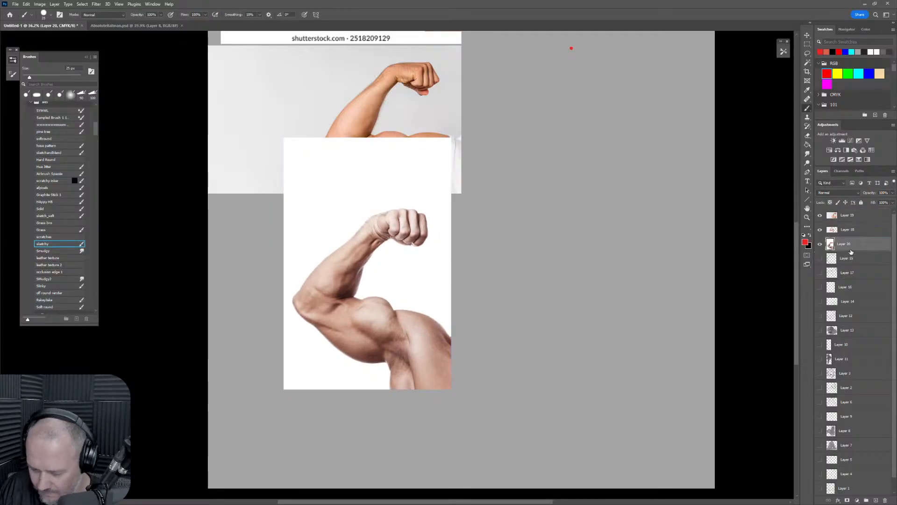
drag(561, 164, 510, 278)
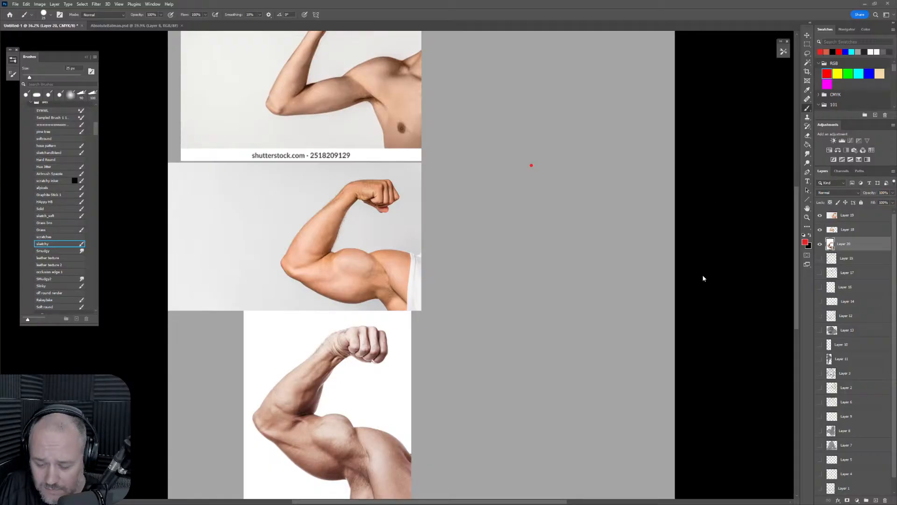
Paste the bodybuilder comparison image and move it onto the empty gray area beside the second photo.
key(ctrl+v)
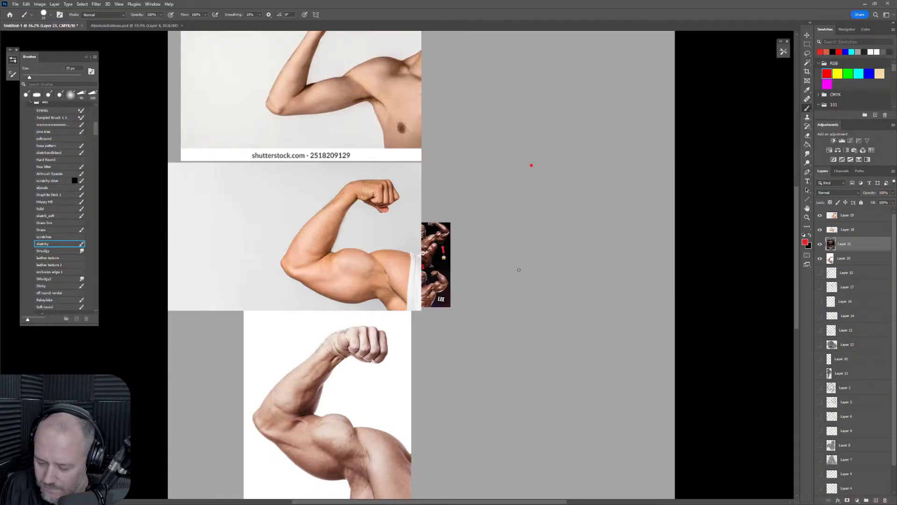
key(ctrl+t)
drag(444, 269, 572, 256)
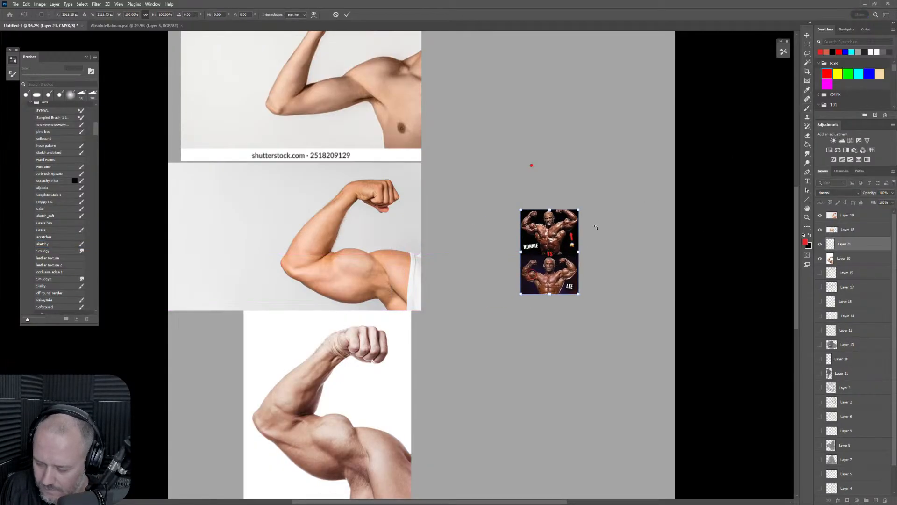
Copy the upper bodybuilder's flexed arm to a new layer, enlarge it and fit it directly beside the third photo.
click(807, 45)
drag(511, 204, 542, 240)
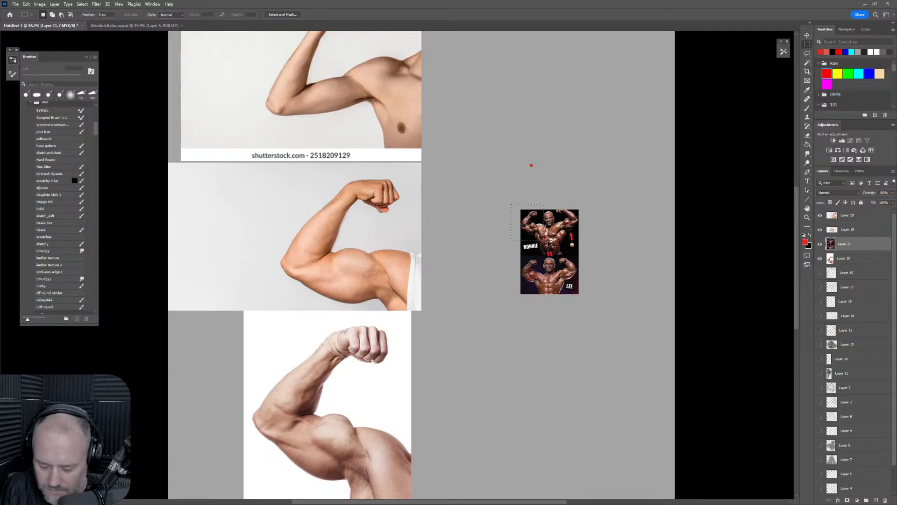
key(ctrl+j)
key(ctrl+t)
drag(543, 240, 652, 356)
drag(590, 318, 486, 255)
drag(538, 145, 615, 103)
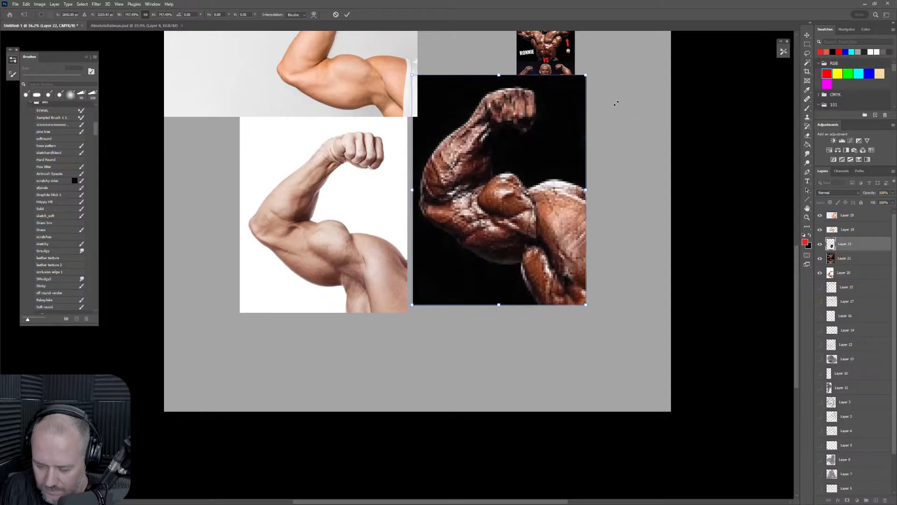
drag(571, 167, 567, 193)
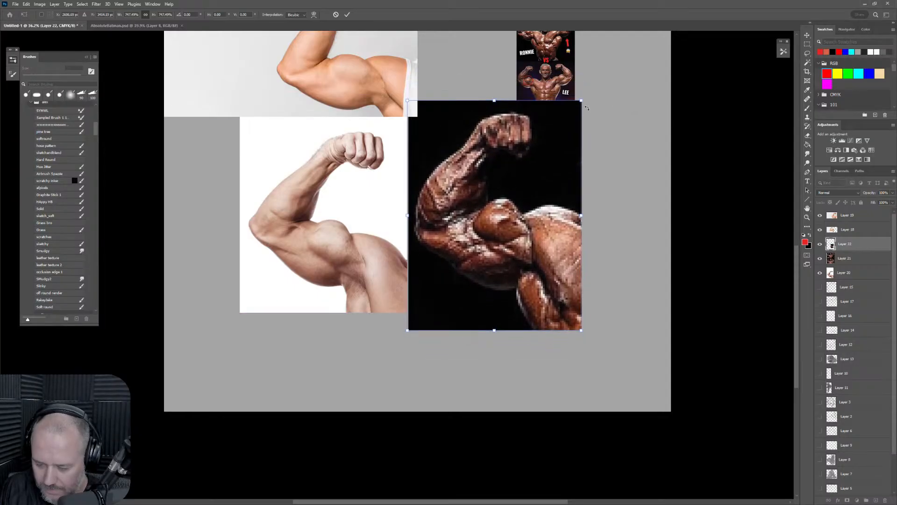
drag(581, 101, 569, 117)
key(Return)
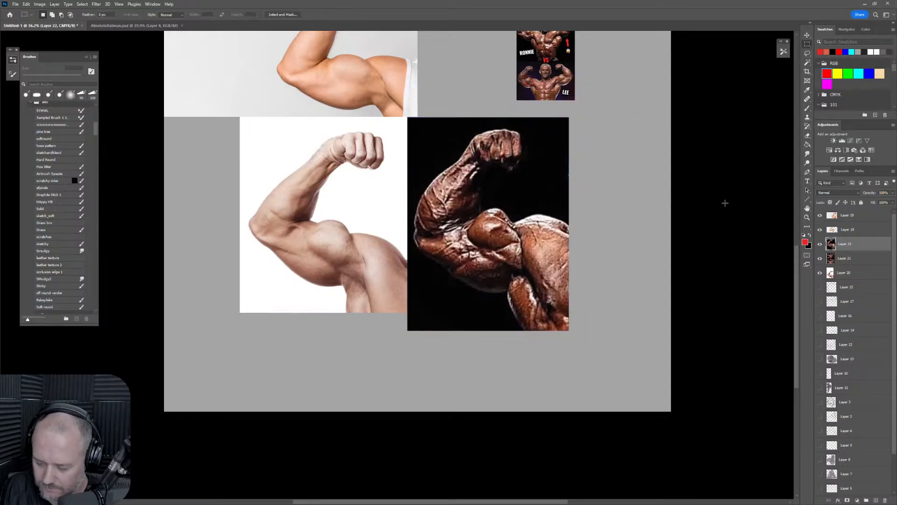
Delete the small bodybuilder comparison image from its layer and clear the selection.
click(848, 257)
scroll(597, 116, up, 3)
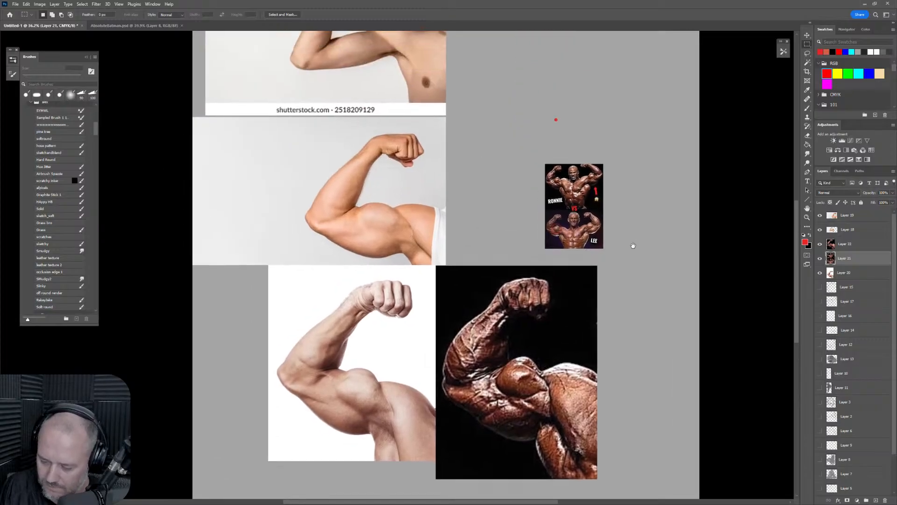
key(e)
key(l)
mouse_move(623, 137)
mouse_down()
mouse_move(577, 87)
mouse_move(617, 281)
mouse_move(629, 133)
mouse_up()
key(Delete)
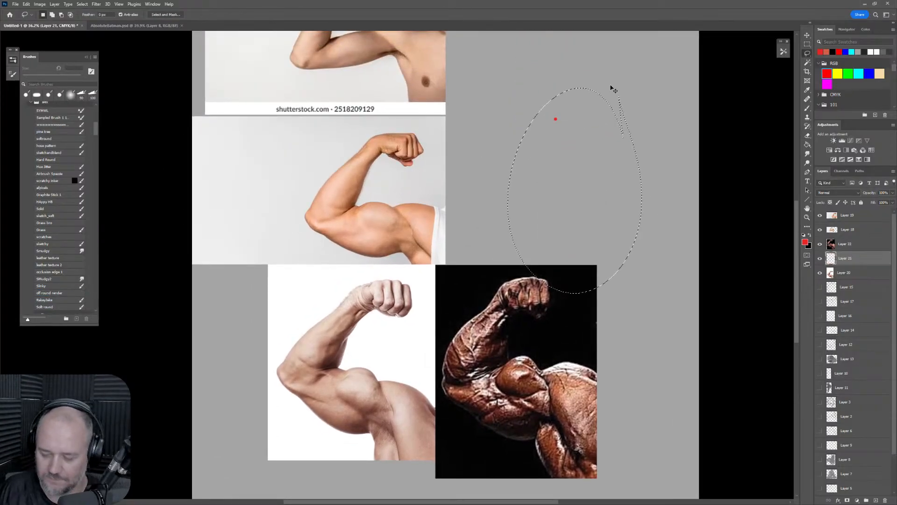
key(ctrl+d)
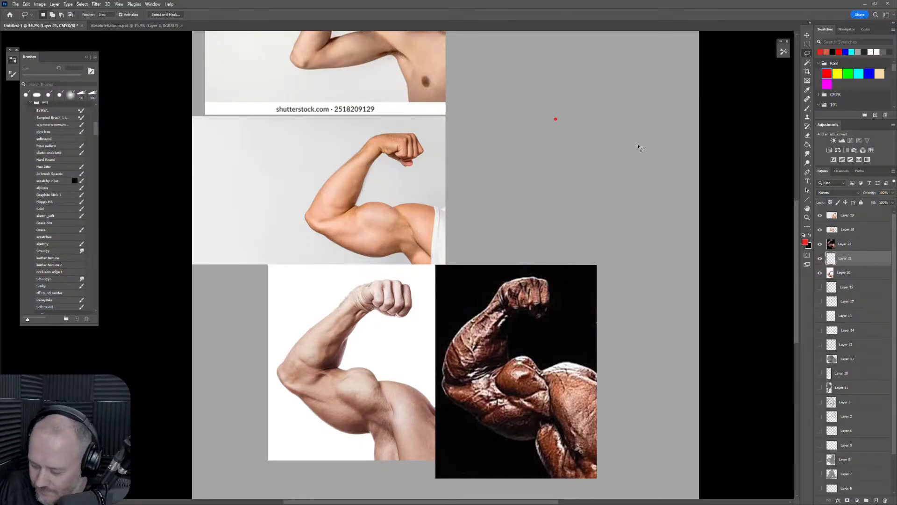
Erase the stray red dot from the layer it sits on in the empty gray area.
ctrl+click(556, 119)
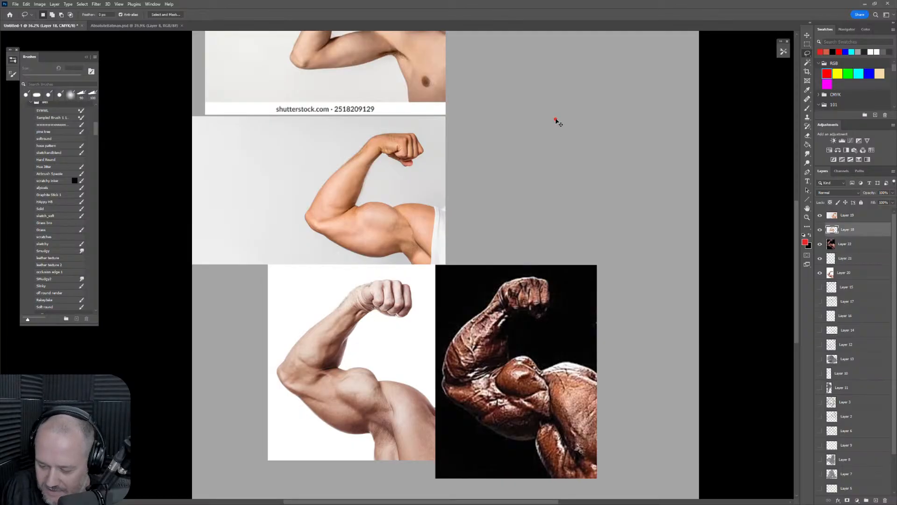
key(e)
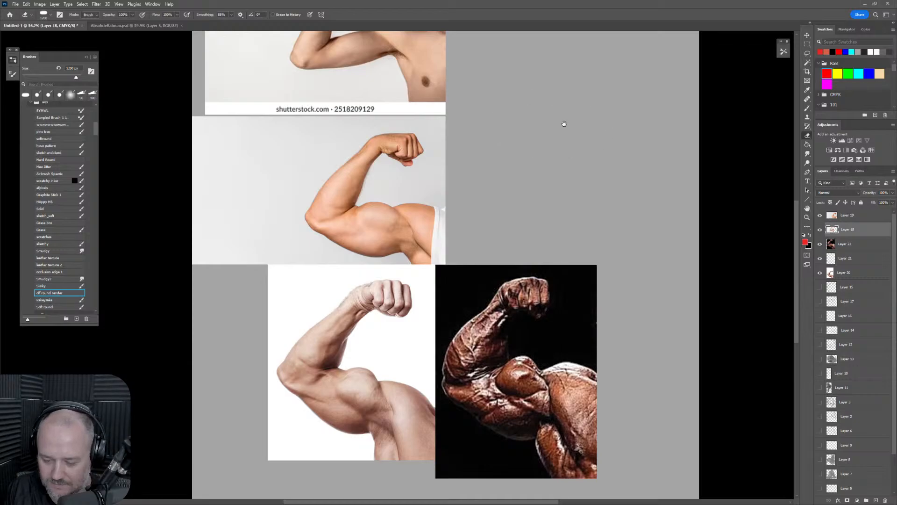
drag(565, 124, 553, 184)
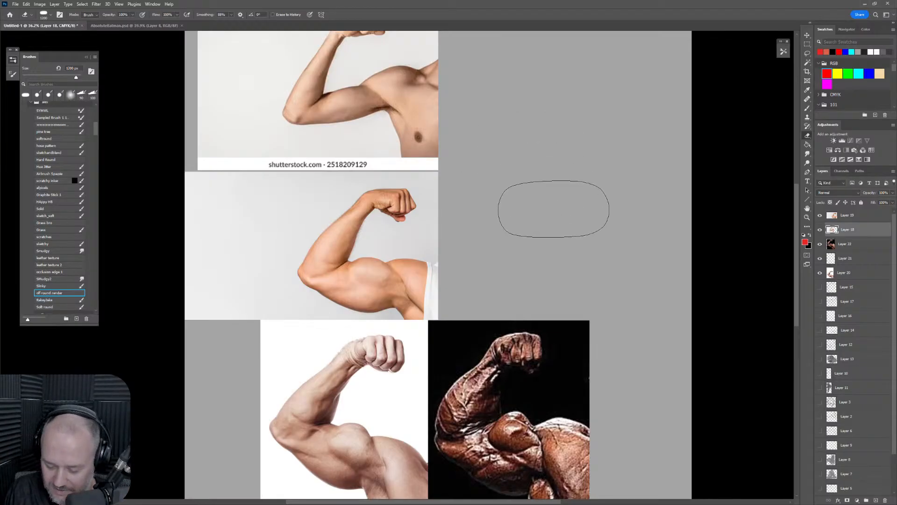
mouse_move(564, 236)
mouse_down()
mouse_move(537, 244)
mouse_move(542, 256)
mouse_move(566, 252)
mouse_move(537, 237)
mouse_up()
click(807, 107)
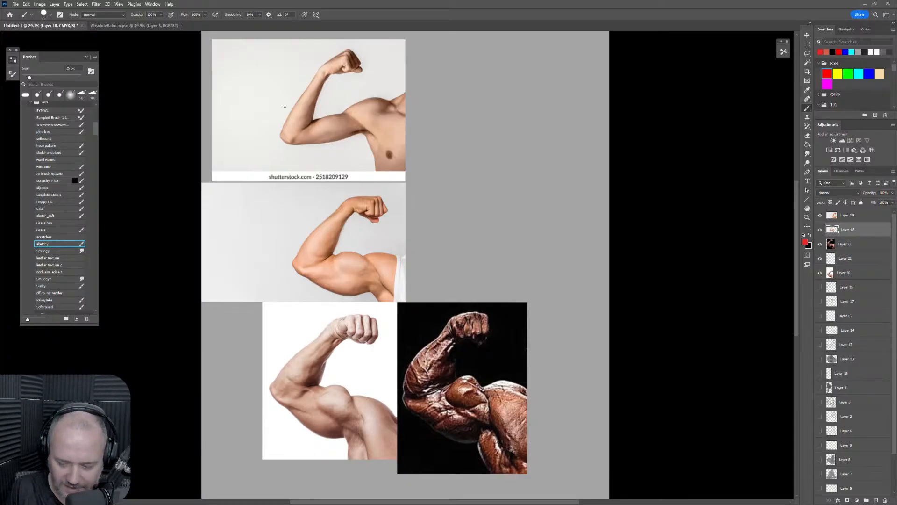
drag(326, 122, 327, 123)
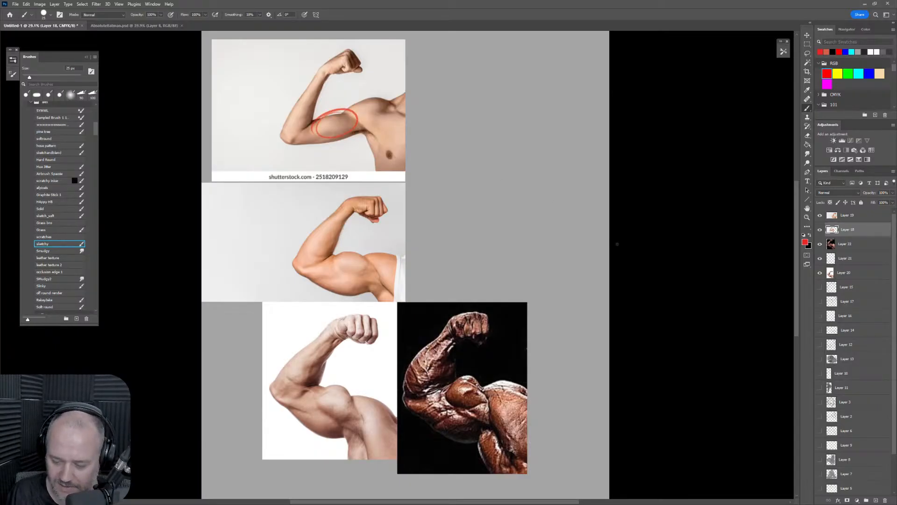
key(ctrl+z)
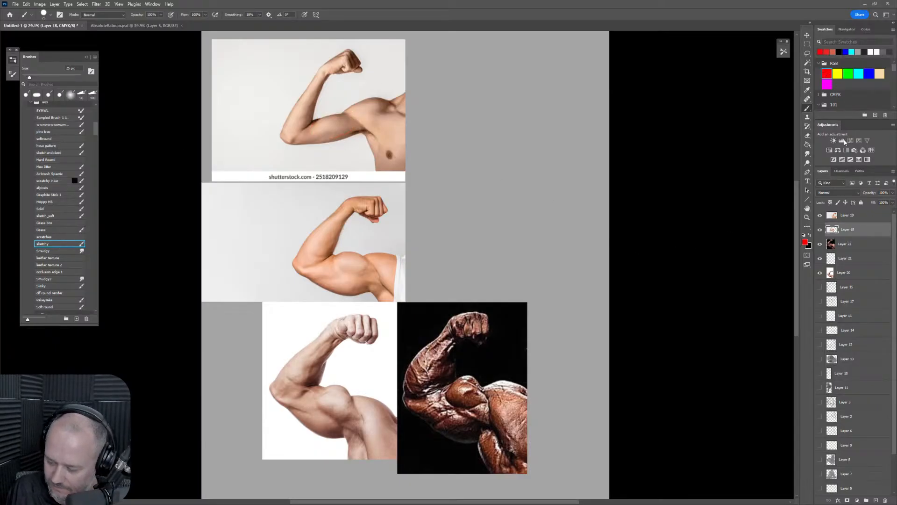
Add a new empty layer above all the arm photos and choose the Solid brush preset.
click(862, 215)
click(875, 500)
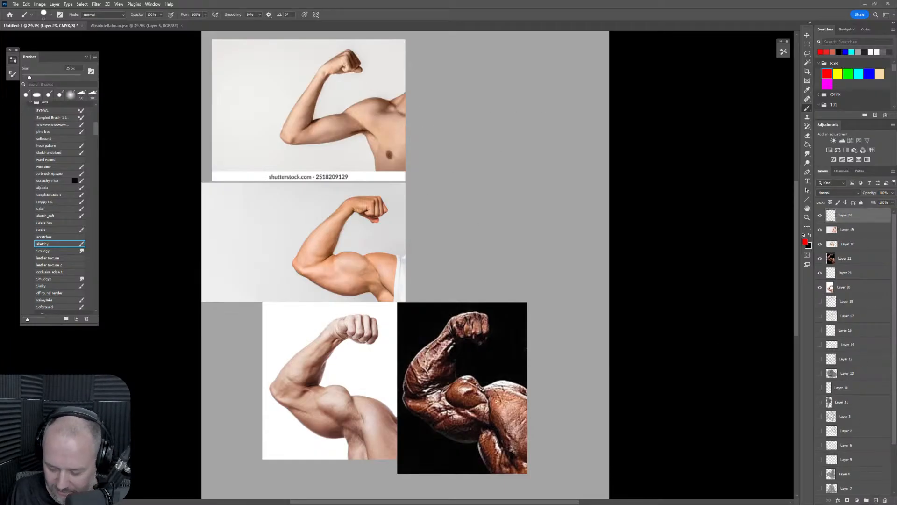
drag(542, 223, 490, 371)
key(ctrl+z)
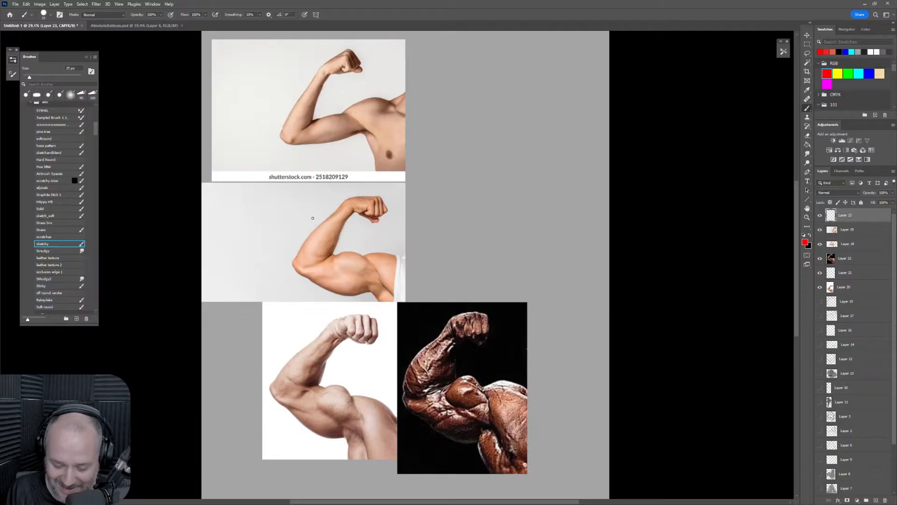
click(51, 210)
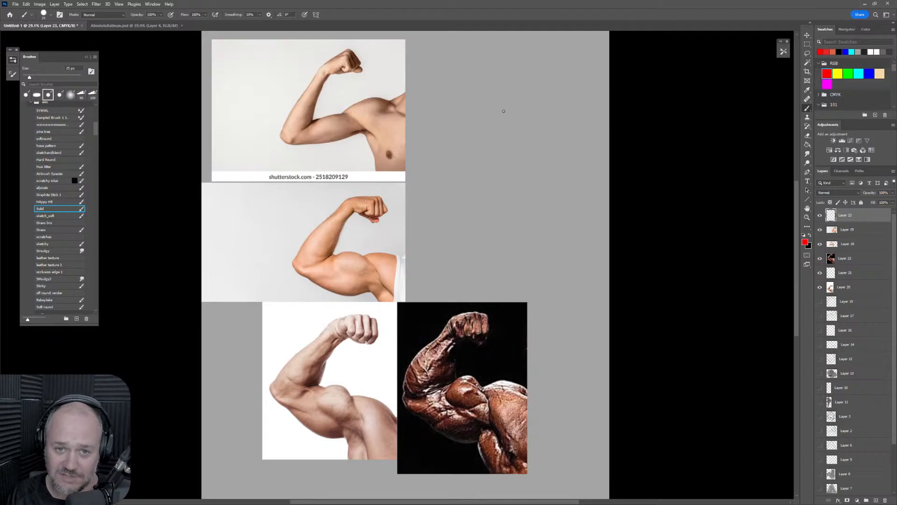
Draw the slim biceps in red over the first photo's upper arm, with tapered ends and lengthwise fiber lines.
drag(300, 133, 320, 123)
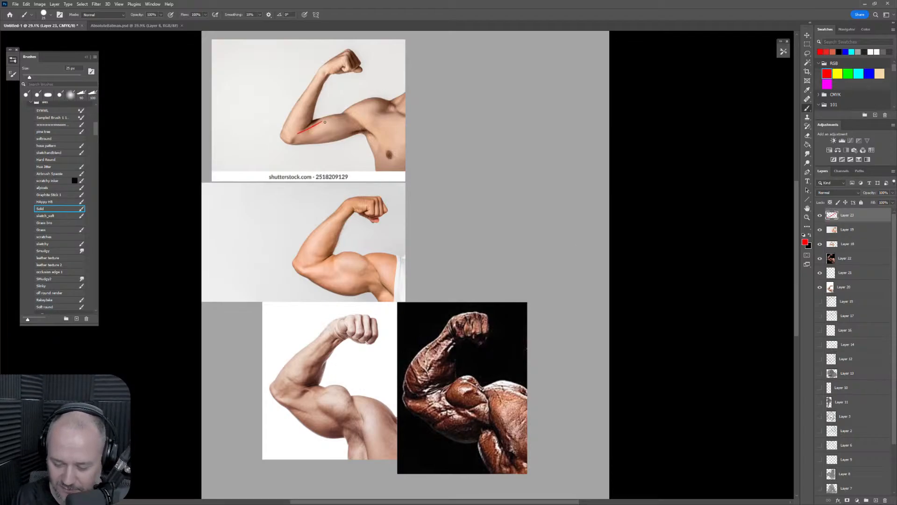
key(ctrl+z)
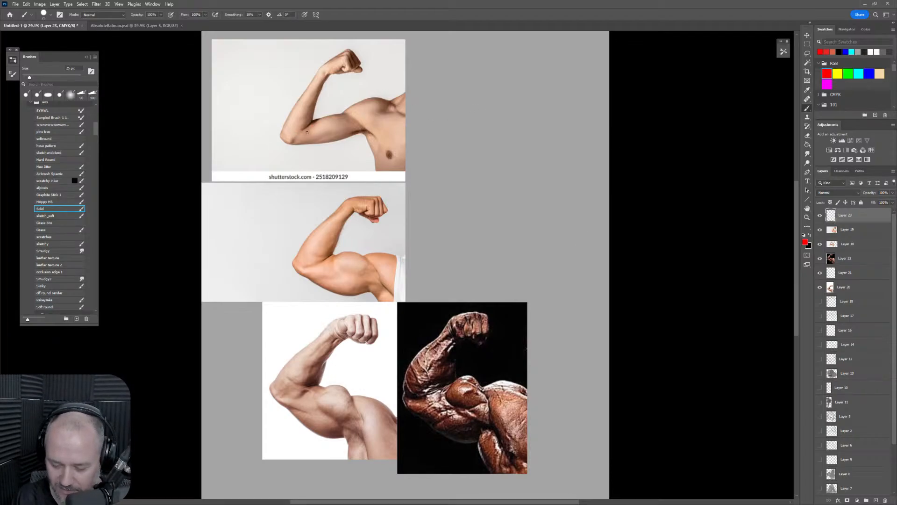
mouse_move(309, 127)
mouse_down()
mouse_move(335, 116)
mouse_move(316, 122)
mouse_move(373, 122)
mouse_move(294, 136)
mouse_move(345, 119)
mouse_up()
mouse_move(309, 133)
mouse_down()
mouse_move(356, 121)
mouse_move(343, 128)
mouse_up()
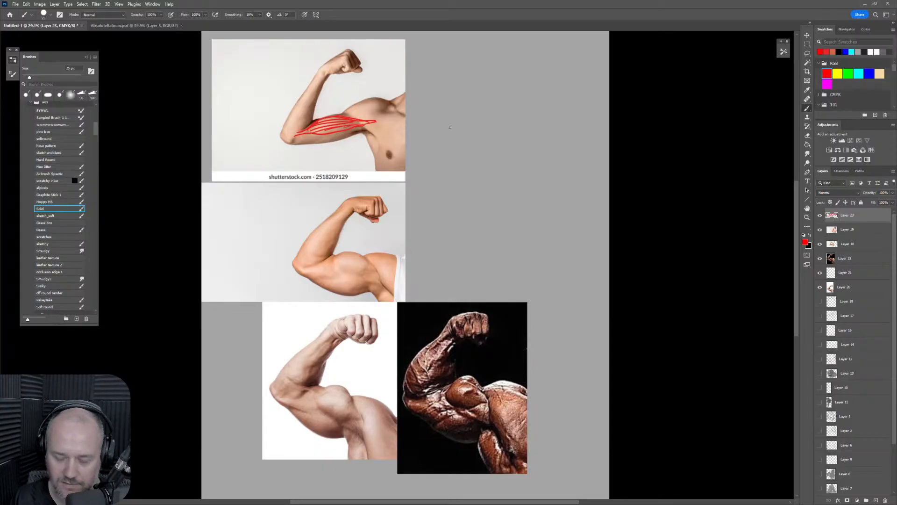
Move the red biceps drawing off the first photo onto the gray area beside it and clear the selection.
key(l)
mouse_move(300, 149)
mouse_down()
mouse_move(398, 102)
mouse_move(296, 164)
mouse_up()
key(ctrl+t)
drag(367, 134, 494, 126)
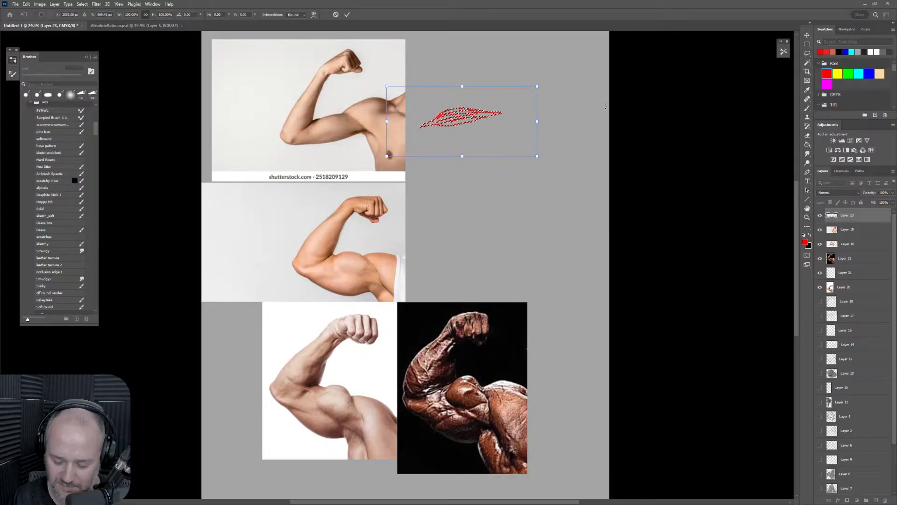
key(Return)
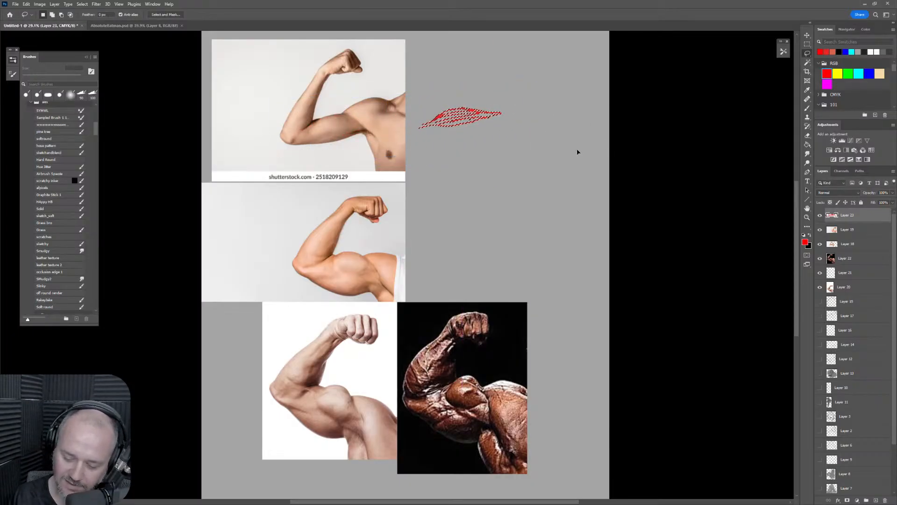
key(ctrl+d)
Draw the bulging biceps with fiber lines in red over the second photo, and circle the slim muscle drawing.
key(b)
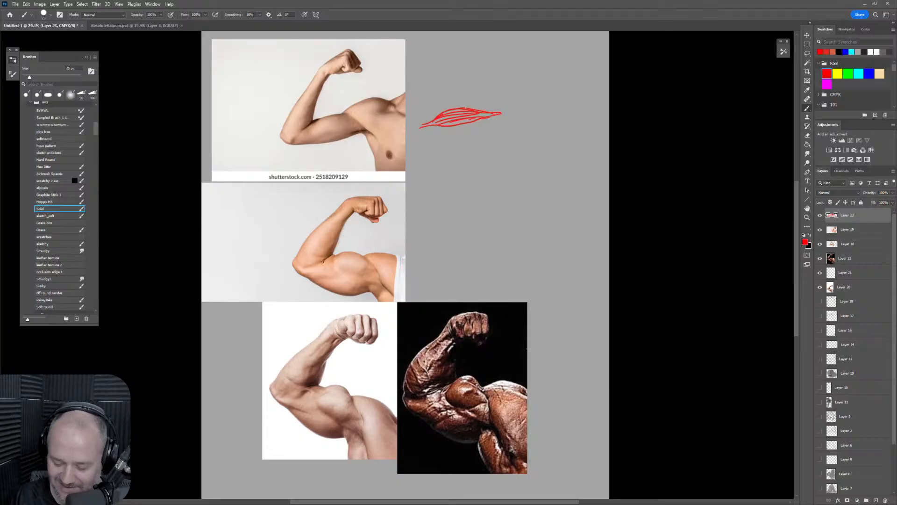
mouse_move(313, 264)
mouse_down()
mouse_move(334, 255)
mouse_move(379, 272)
mouse_up()
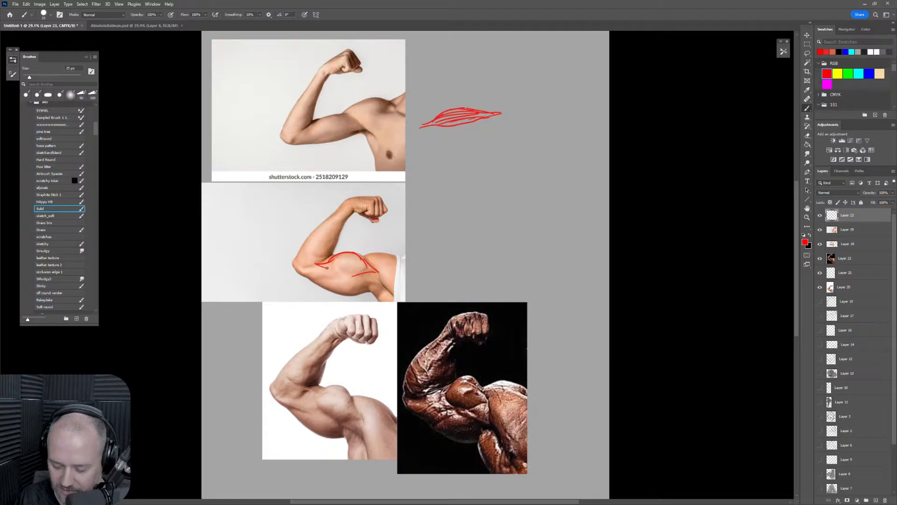
mouse_move(327, 268)
mouse_down()
mouse_move(366, 276)
mouse_move(357, 256)
mouse_move(365, 259)
mouse_move(338, 271)
mouse_move(367, 274)
mouse_up()
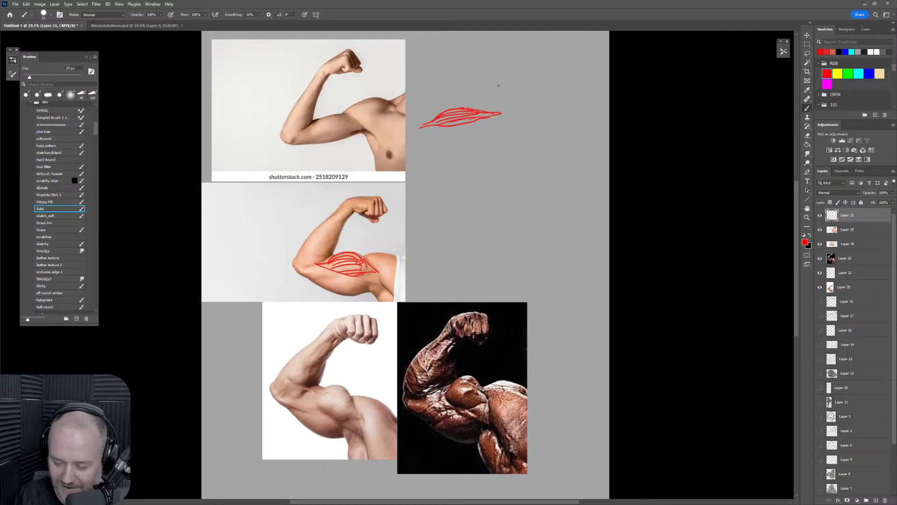
drag(499, 86, 446, 88)
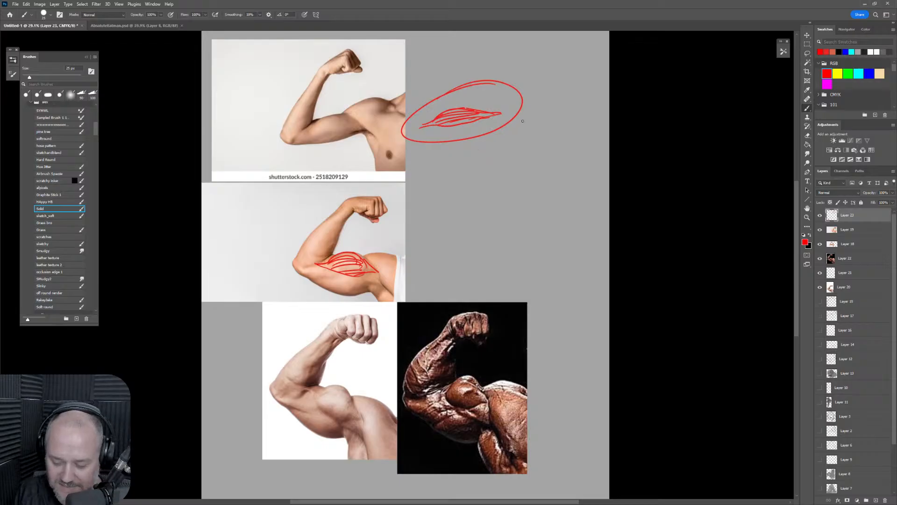
key(l)
mouse_move(497, 168)
mouse_down()
mouse_move(545, 68)
mouse_move(502, 221)
mouse_move(498, 174)
mouse_up()
key(Delete)
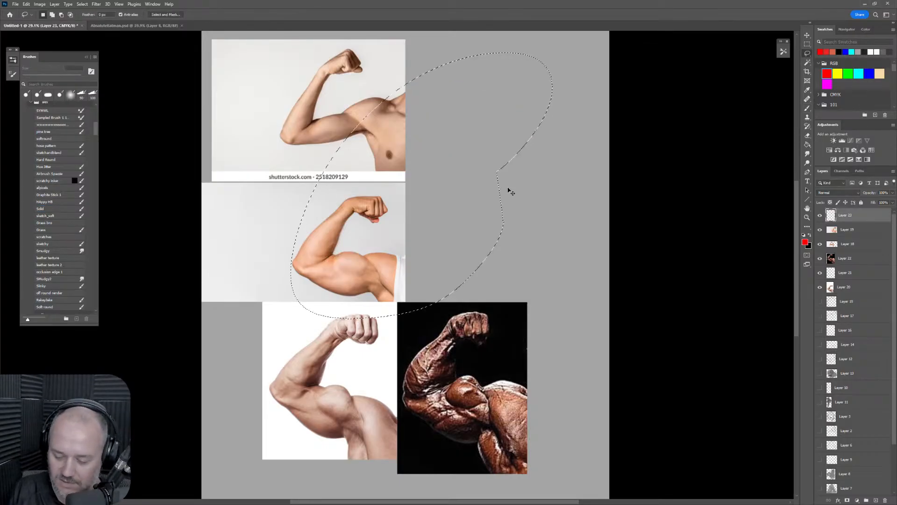
key(ctrl+z)
key(ctrl+d)
mouse_move(543, 96)
mouse_down()
mouse_move(517, 146)
mouse_move(427, 87)
mouse_up()
drag(477, 148, 459, 331)
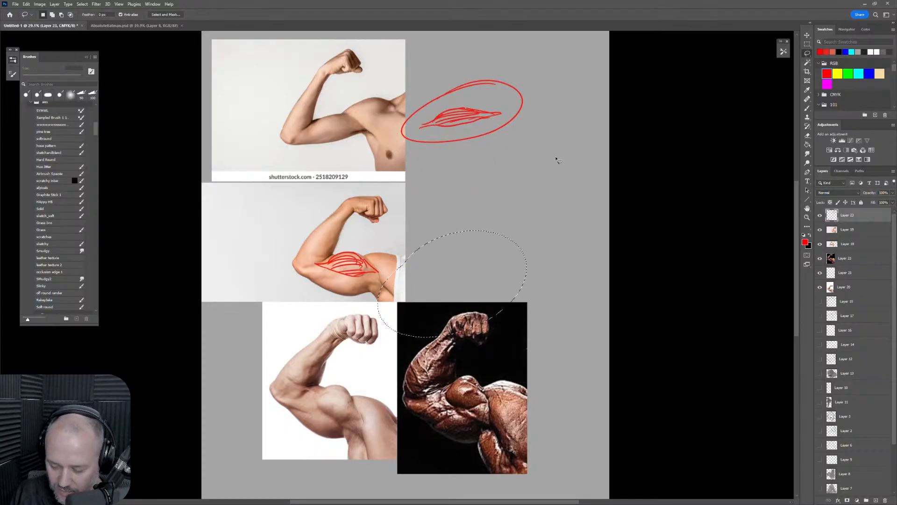
mouse_move(528, 140)
mouse_down()
mouse_move(509, 337)
mouse_move(505, 324)
mouse_move(532, 332)
mouse_up()
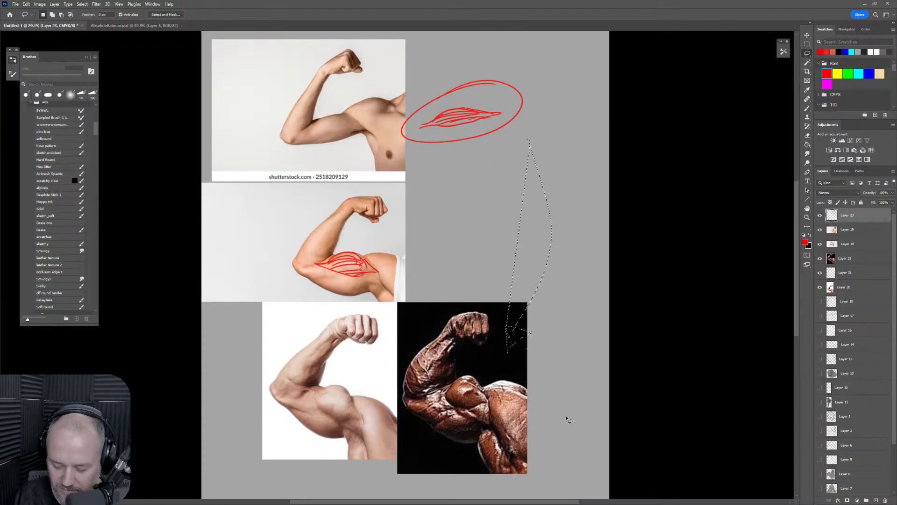
key(ctrl+z)
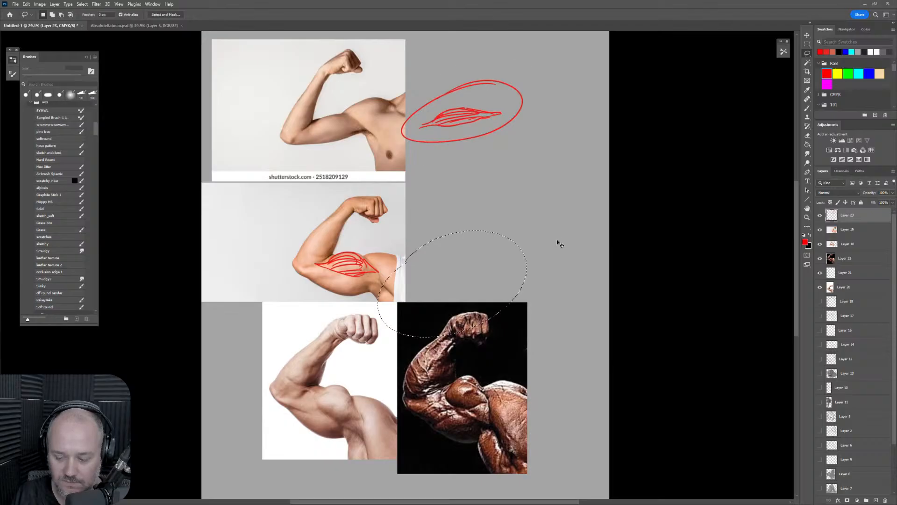
key(ctrl+z)
key(ctrl+z)
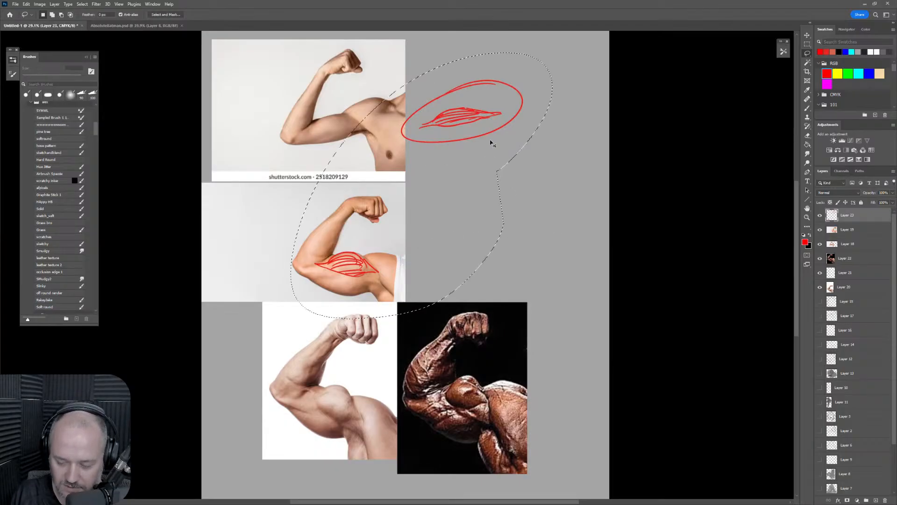
key(ctrl+z)
key(ctrl+z)
mouse_move(468, 89)
mouse_down()
mouse_move(524, 122)
mouse_move(469, 89)
mouse_up()
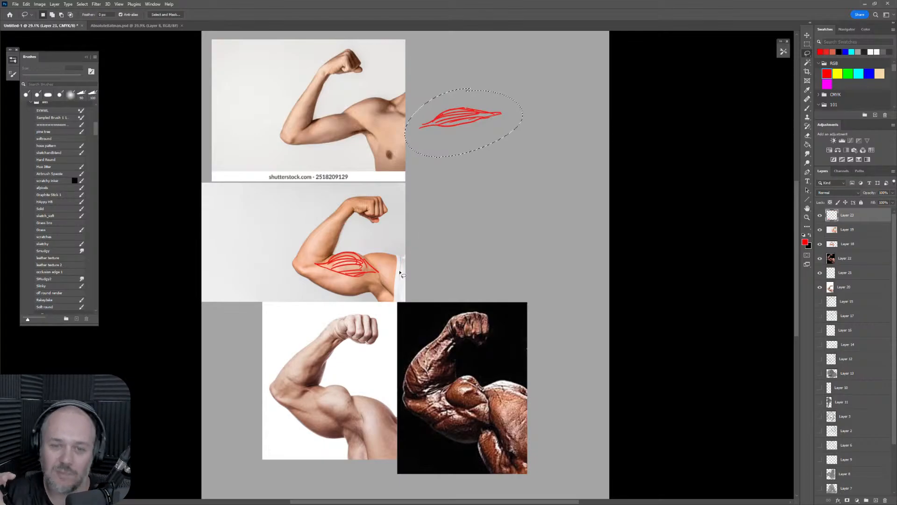
key(ctrl+d)
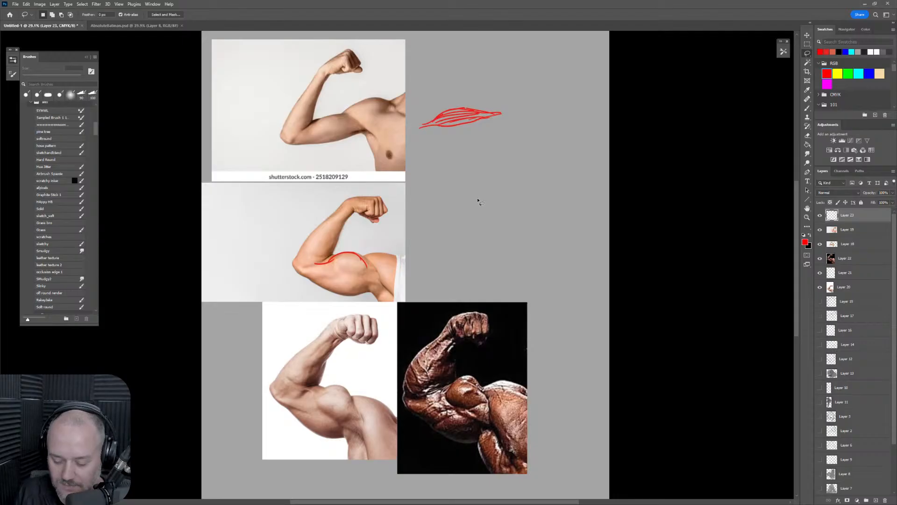
Erase the red biceps drawings beside the first photo and on the second photo.
key(e)
click(465, 119)
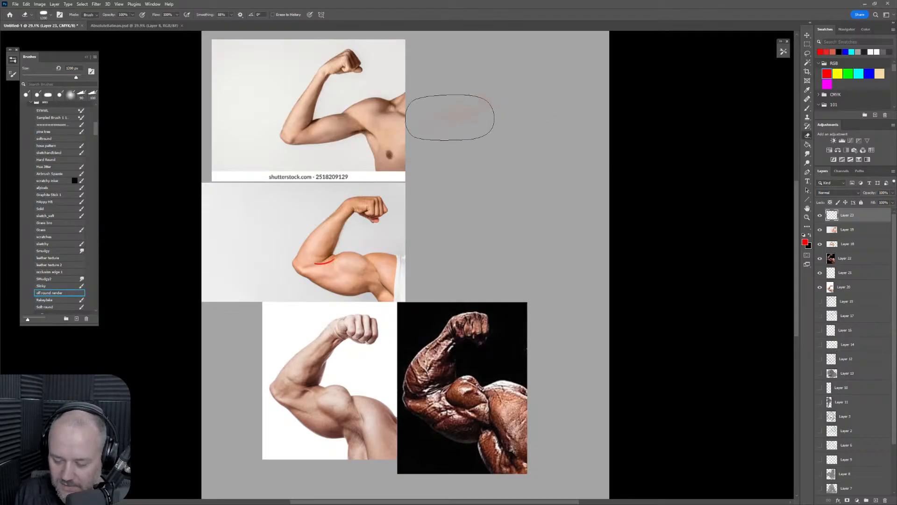
click(323, 281)
Sketch a slim and a bulging biceps with tendon ends in red on the gray area, adding lengthwise fiber lines to both.
key(b)
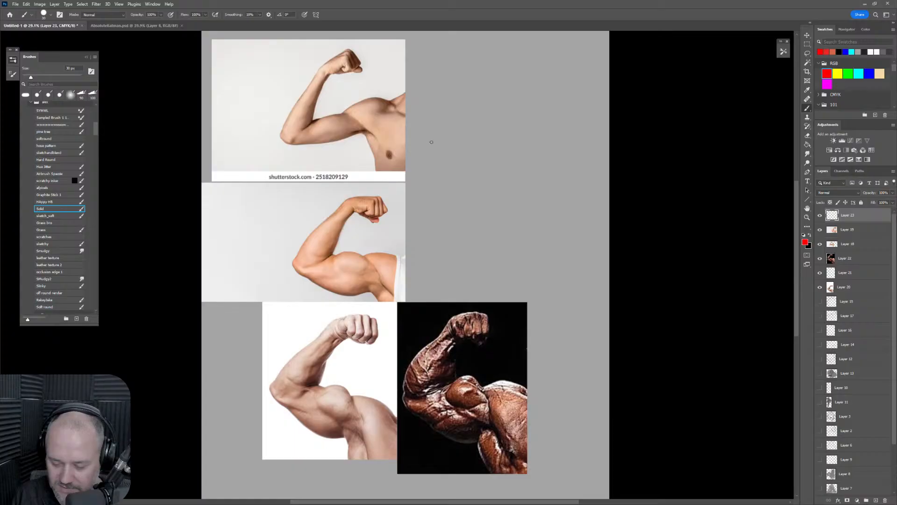
drag(427, 144, 518, 98)
drag(432, 148, 537, 92)
mouse_move(449, 176)
mouse_down()
mouse_move(510, 124)
mouse_move(529, 134)
mouse_move(553, 124)
mouse_up()
drag(451, 182, 553, 121)
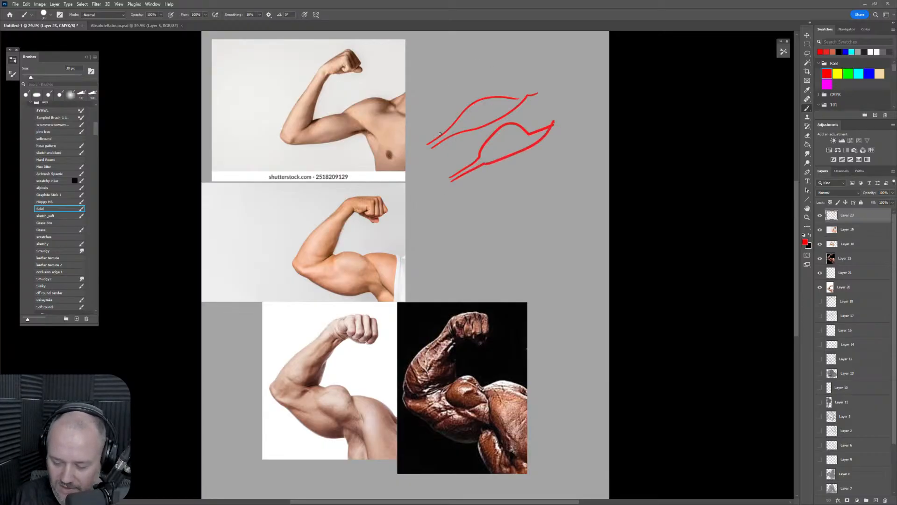
mouse_move(441, 135)
mouse_down()
mouse_move(502, 91)
mouse_move(503, 100)
mouse_up()
drag(446, 136, 519, 99)
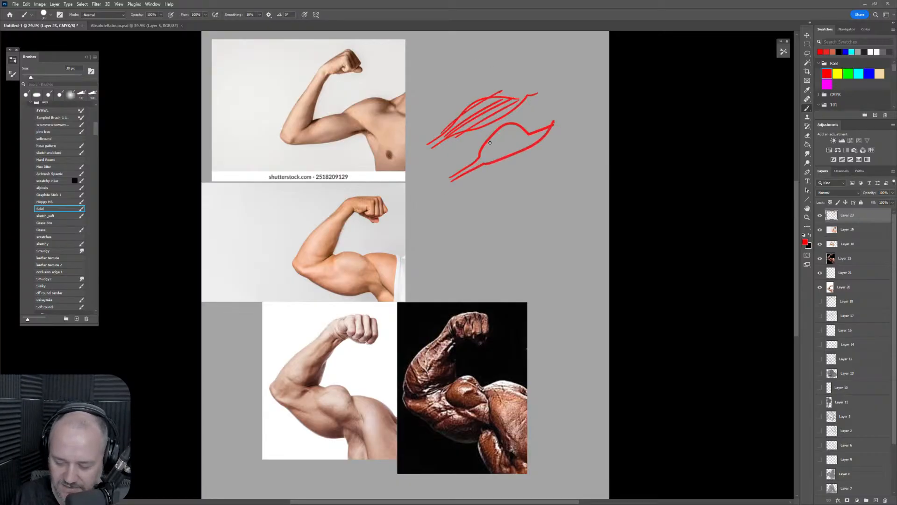
mouse_move(484, 159)
mouse_down()
mouse_move(506, 142)
mouse_move(492, 152)
mouse_move(517, 138)
mouse_up()
drag(493, 161, 521, 143)
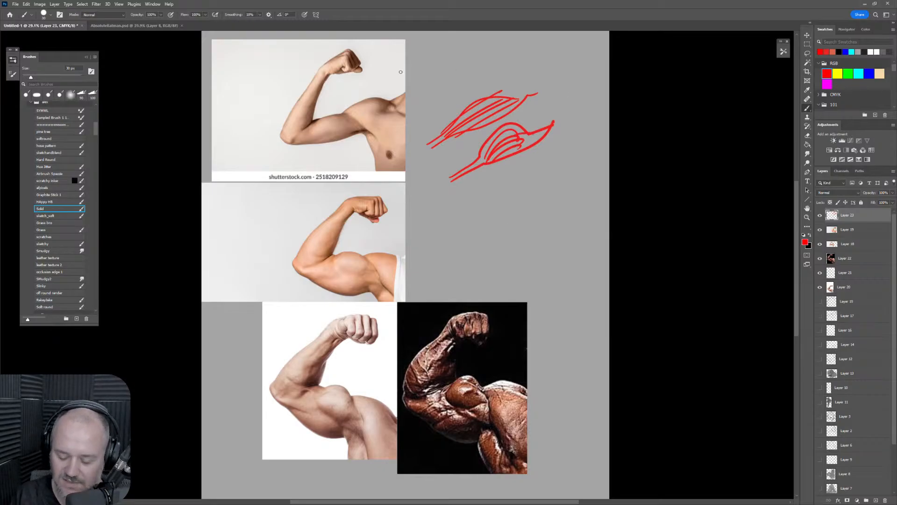
Circle the shoulder and trace a line from the elbow past the shoulder on the first photo, undoing each mark.
mouse_move(358, 106)
mouse_down()
mouse_move(377, 103)
mouse_move(356, 120)
mouse_up()
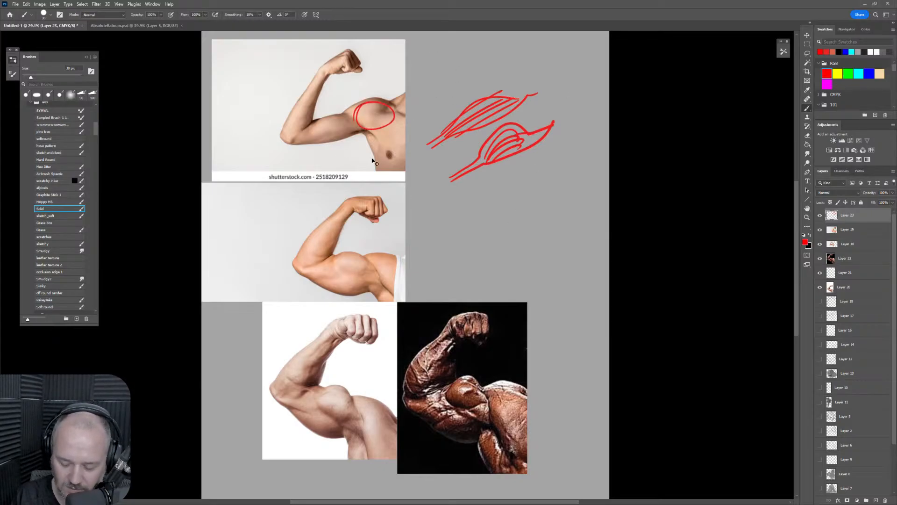
key(ctrl+z)
drag(291, 139, 425, 107)
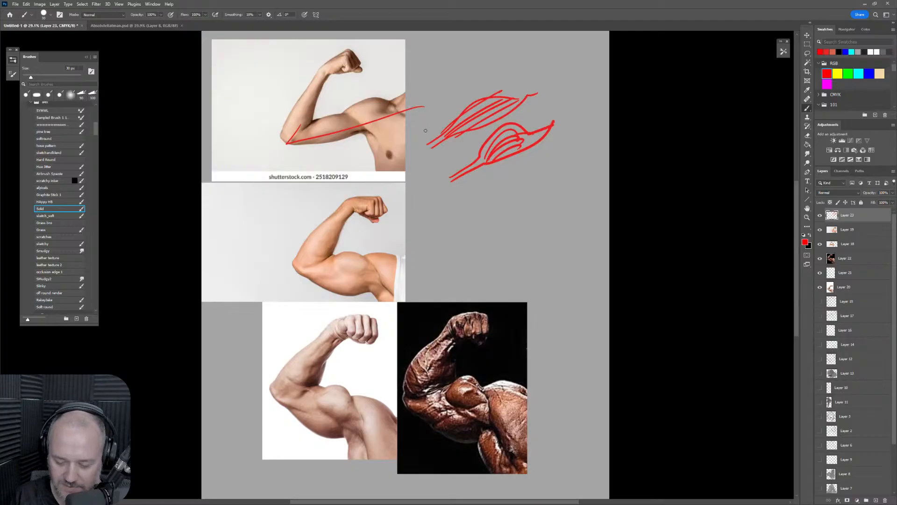
key(ctrl+z)
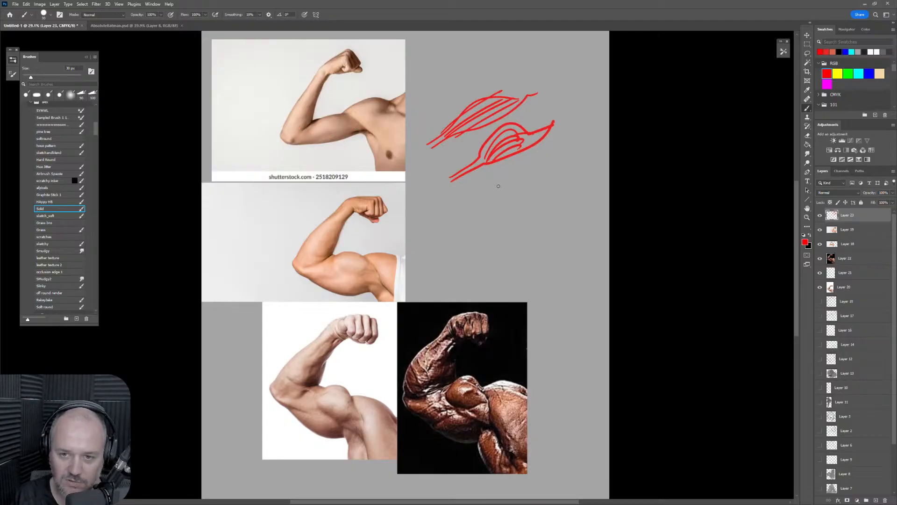
Erase both red muscle sketches from the gray area beside the photos.
key(e)
mouse_move(528, 98)
mouse_down()
mouse_move(446, 211)
mouse_move(462, 163)
mouse_move(469, 211)
mouse_move(561, 107)
mouse_move(518, 88)
mouse_up()
Outline the slim biceps in red over the first photo's upper arm and mark its attachment points near the elbow and shoulder.
key(b)
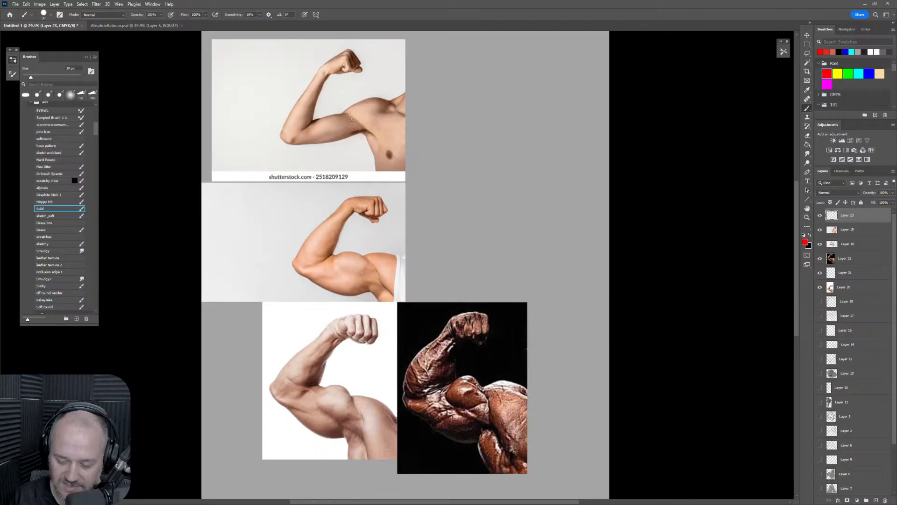
drag(337, 115, 380, 120)
key(ctrl+z)
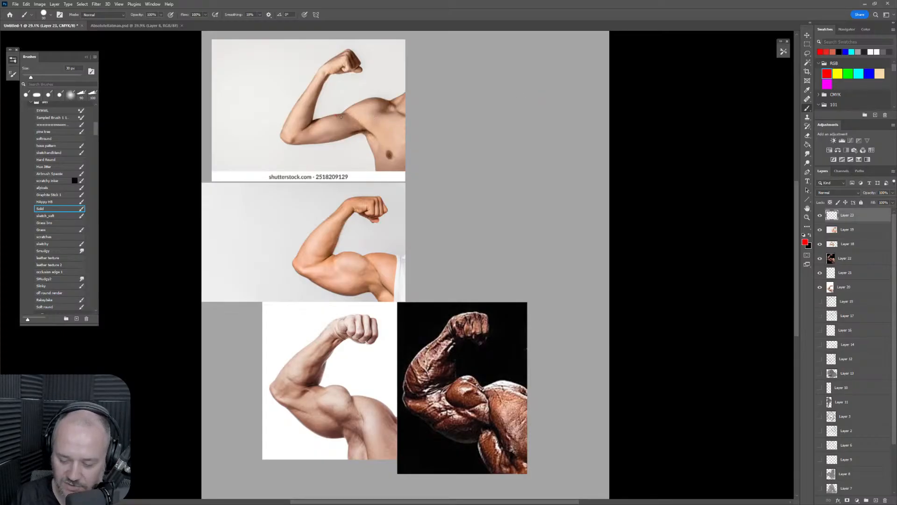
mouse_move(298, 133)
mouse_down()
mouse_move(331, 114)
mouse_move(315, 123)
mouse_move(379, 119)
mouse_move(302, 134)
mouse_up()
click(383, 118)
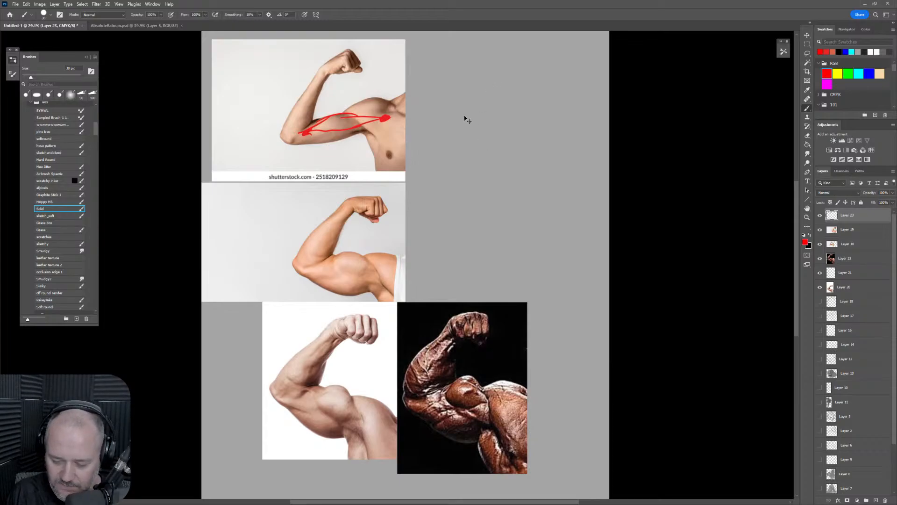
Undo all the red biceps strokes on the first photo.
key(ctrl+z)
key(ctrl+z)
key(ctrl+z)
key(ctrl+z)
key(ctrl+z)
key(ctrl+z)
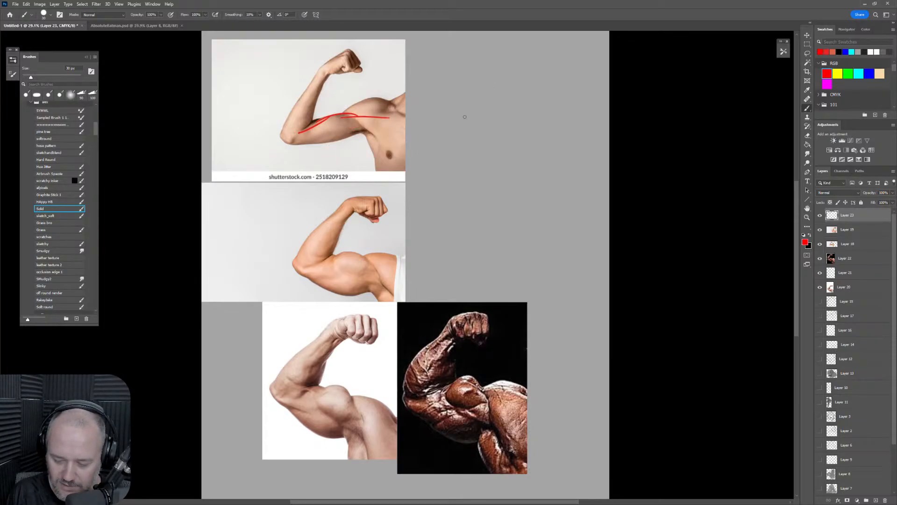
key(ctrl+z)
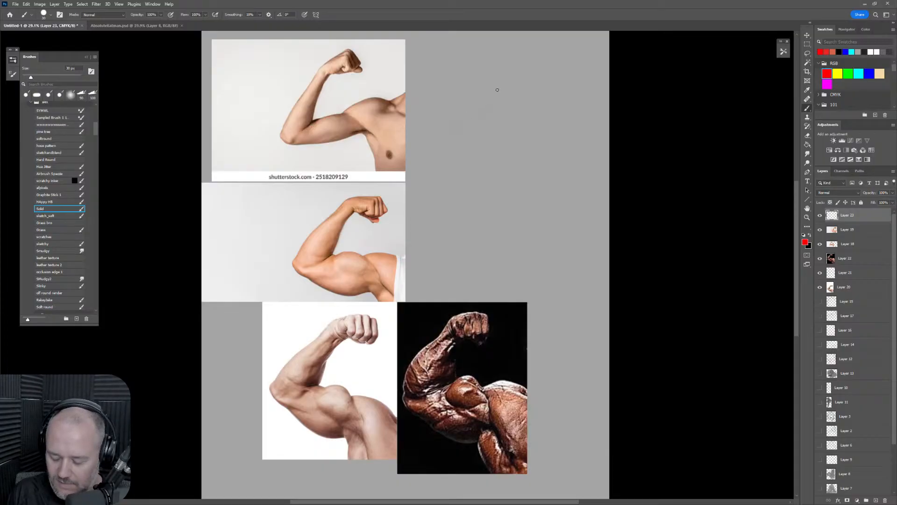
Sketch an angular arm in red on the gray area, from the shoulder planes through the elbow down to the wrist.
mouse_move(492, 84)
mouse_down()
mouse_move(463, 103)
mouse_move(534, 96)
mouse_up()
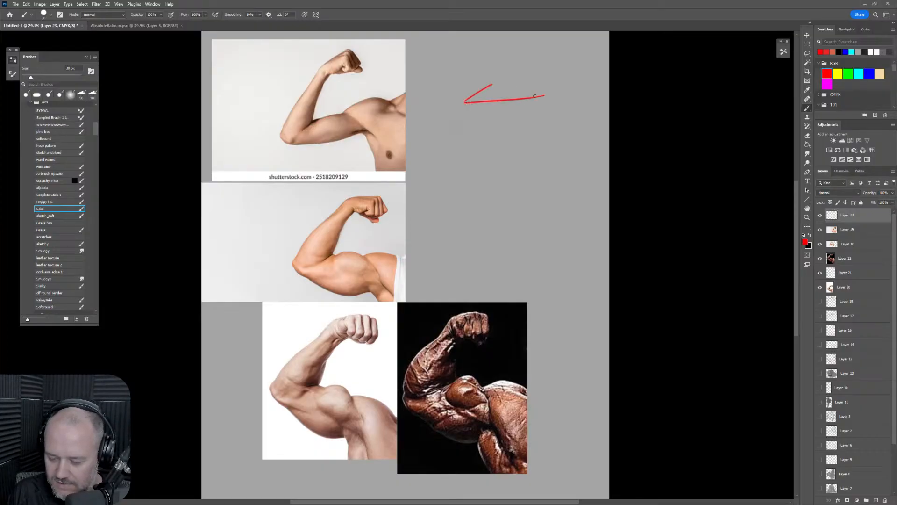
mouse_move(461, 105)
mouse_down()
mouse_move(492, 149)
mouse_move(544, 97)
mouse_move(530, 156)
mouse_move(481, 195)
mouse_move(454, 200)
mouse_up()
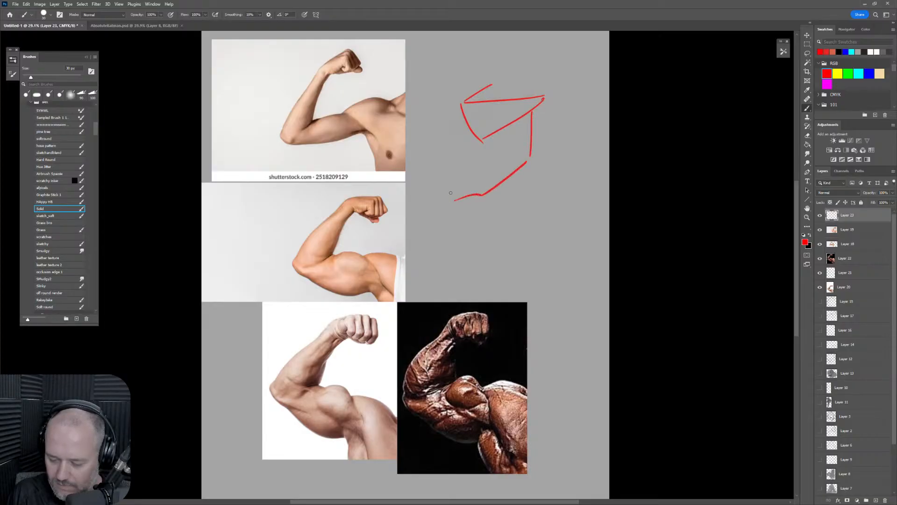
mouse_move(461, 115)
mouse_down()
mouse_move(437, 148)
mouse_move(444, 165)
mouse_move(419, 208)
mouse_up()
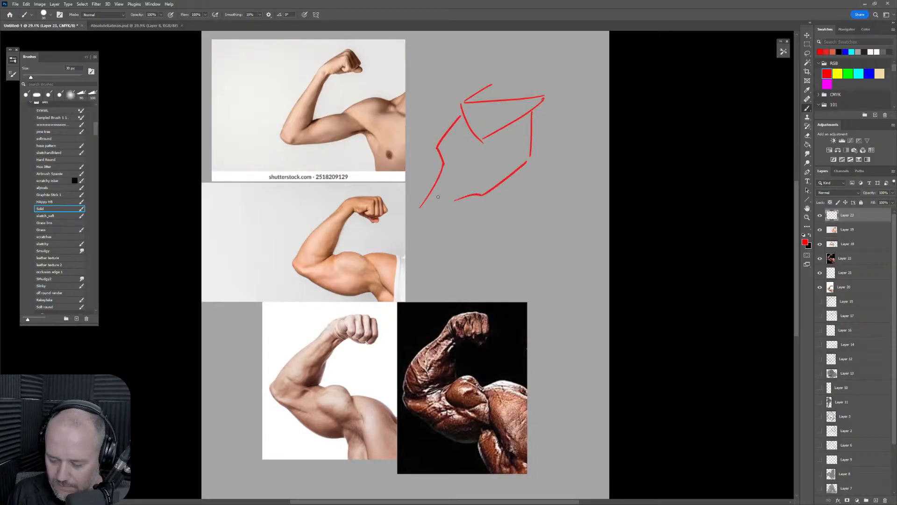
mouse_move(440, 179)
mouse_down()
mouse_move(449, 173)
mouse_move(414, 206)
mouse_move(431, 265)
mouse_up()
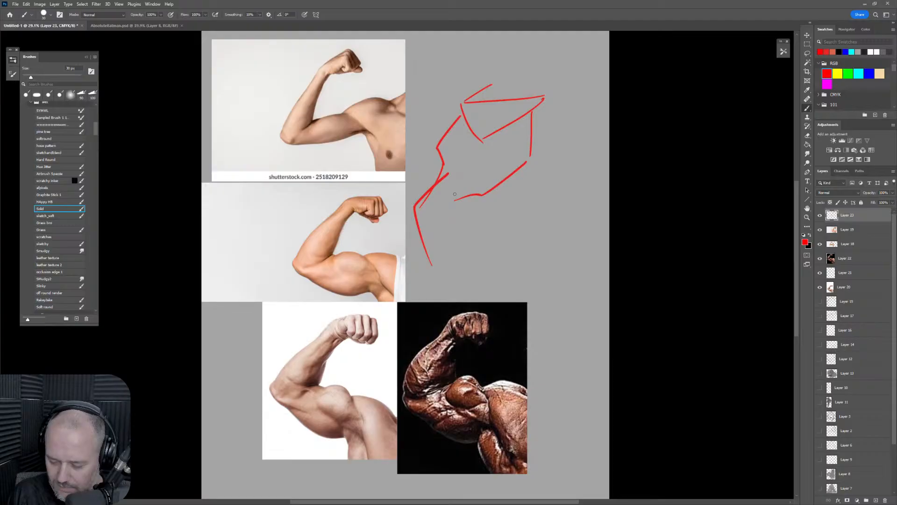
mouse_move(454, 191)
mouse_down()
mouse_move(480, 228)
mouse_move(477, 279)
mouse_up()
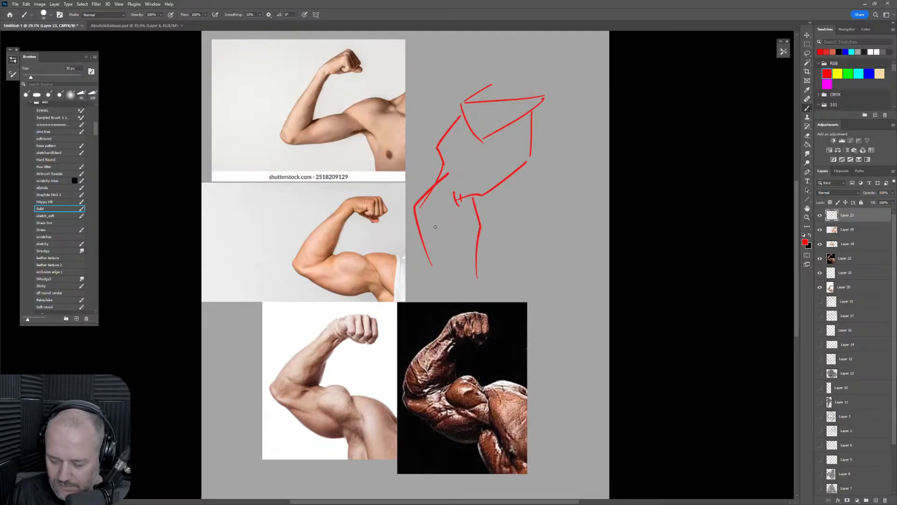
mouse_move(430, 262)
mouse_down()
mouse_move(447, 312)
mouse_move(487, 312)
mouse_up()
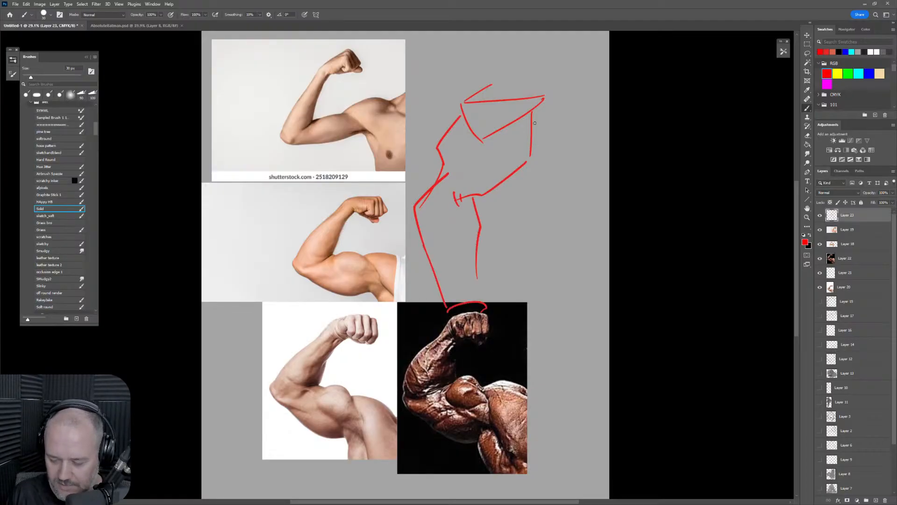
Erase the outer ends of the arm sketch's shoulder lines and redraw the shoulder, armpit and elbow contours in red.
key(e)
drag(542, 126, 570, 106)
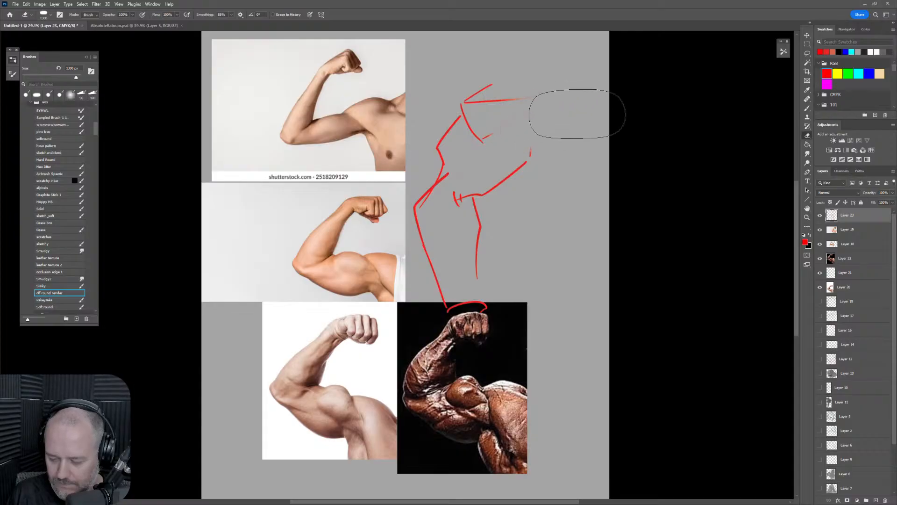
key(b)
mouse_move(482, 136)
mouse_down()
mouse_move(496, 148)
mouse_move(559, 110)
mouse_up()
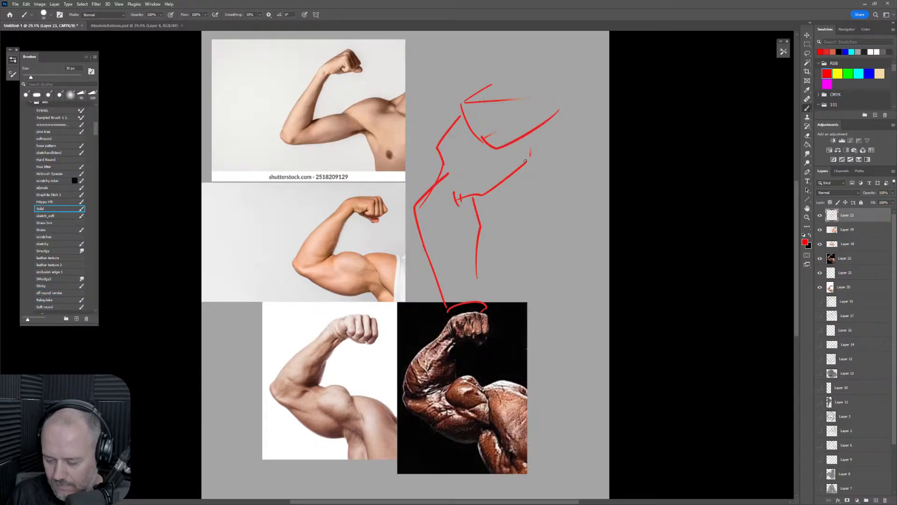
drag(525, 161, 536, 131)
key(ctrl+z)
mouse_move(525, 163)
mouse_down()
mouse_move(533, 146)
mouse_move(561, 130)
mouse_move(535, 137)
mouse_up()
mouse_move(467, 122)
mouse_down()
mouse_move(464, 101)
mouse_move(500, 75)
mouse_up()
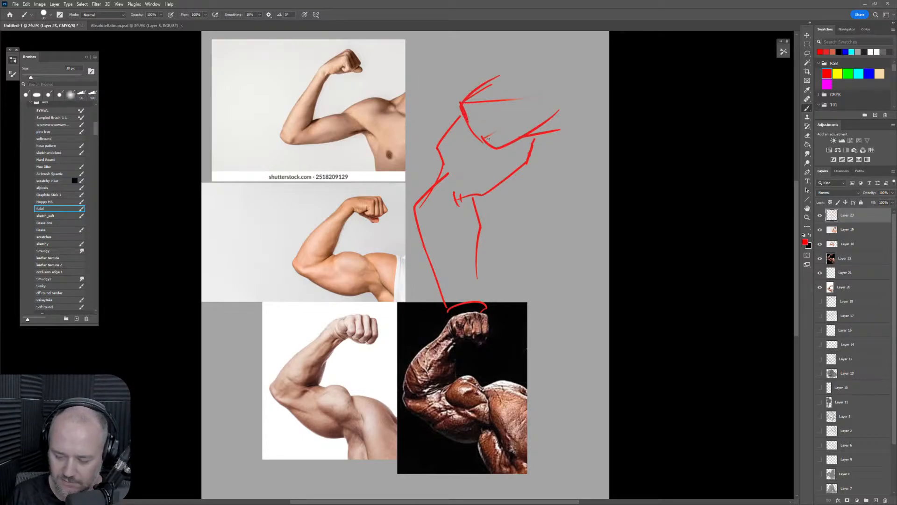
drag(486, 140, 517, 106)
mouse_move(457, 163)
mouse_down()
mouse_move(441, 181)
mouse_move(452, 186)
mouse_up()
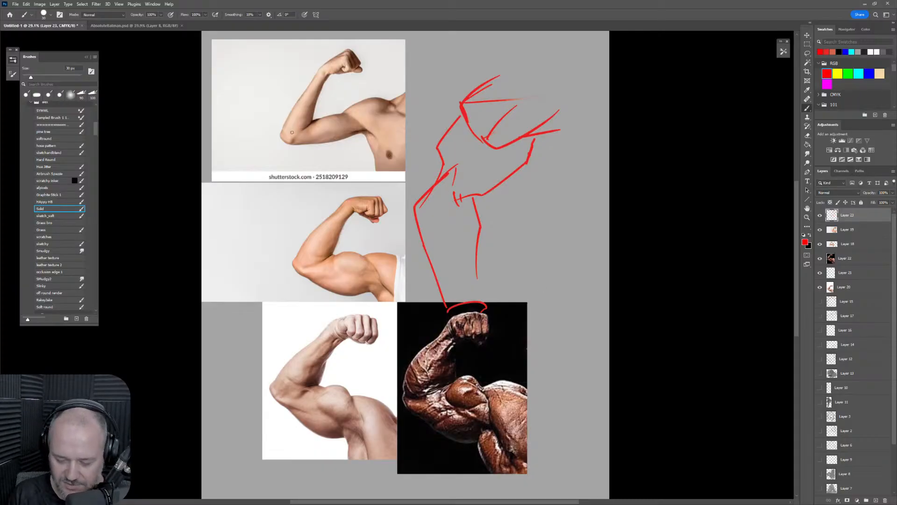
Trace the upper and lower biceps edges in red over the first photo's arm, and undo both lines.
drag(335, 115, 368, 118)
drag(305, 132, 358, 122)
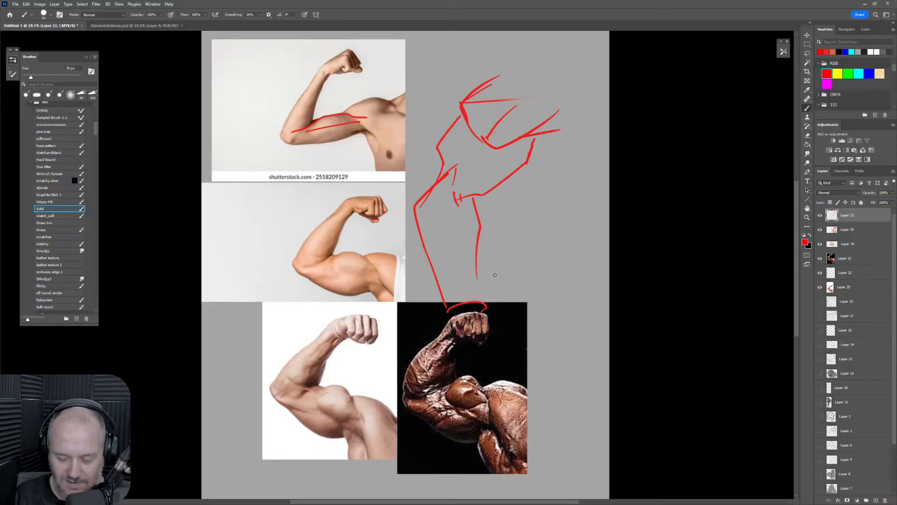
key(ctrl+z)
key(ctrl+z)
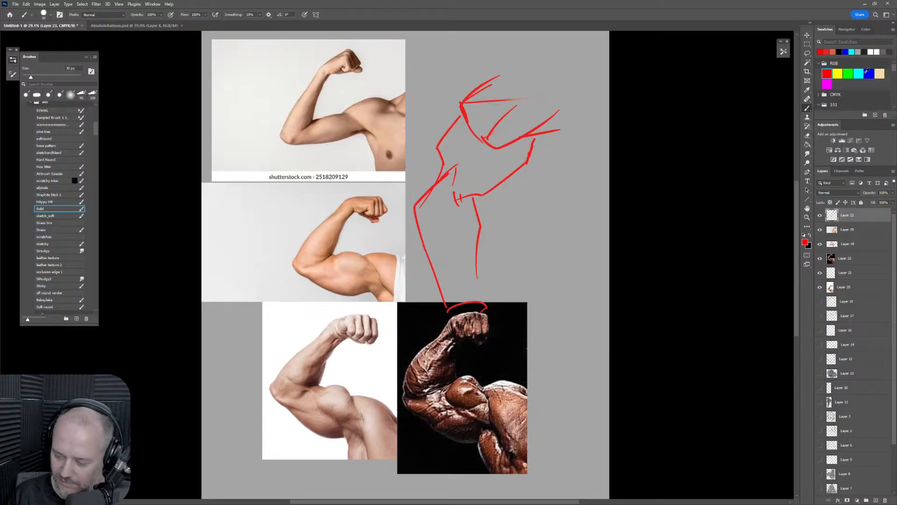
Mark the biceps attachment points in blue on the arm sketch and trace the muscle's underside, undoing the upper curve.
click(868, 74)
drag(453, 203, 448, 207)
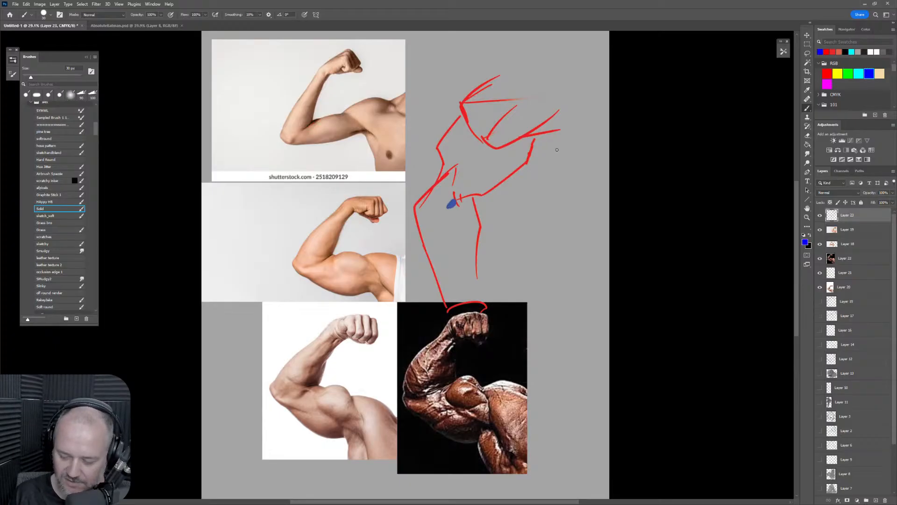
mouse_move(533, 149)
mouse_down()
mouse_move(558, 116)
mouse_move(523, 168)
mouse_move(474, 203)
mouse_move(450, 204)
mouse_up()
key(bracketright)
drag(453, 169, 528, 133)
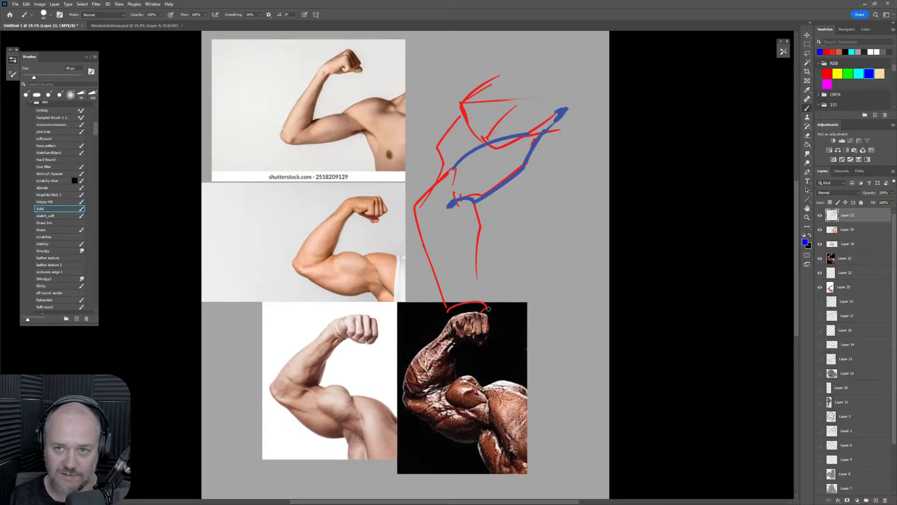
key(ctrl+z)
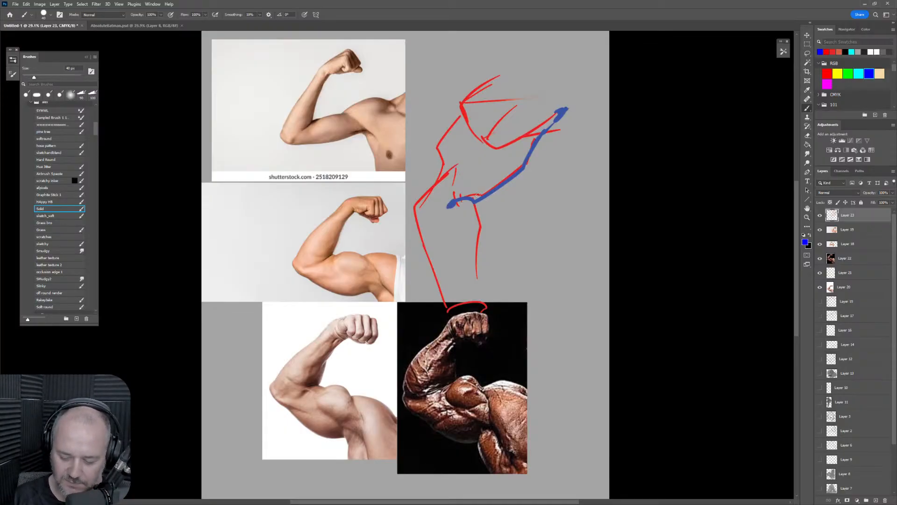
key(ctrl+z)
Draw thick blue lines over the muscular arm photo marking the tendon ends on both the shoulder and elbow sides of the biceps.
mouse_move(467, 374)
mouse_down()
mouse_move(462, 413)
mouse_move(465, 375)
mouse_move(538, 401)
mouse_up()
key(ctrl+z)
mouse_move(497, 475)
mouse_down()
mouse_move(561, 306)
mouse_move(440, 321)
mouse_up()
key(bracketleft)
mouse_move(417, 198)
mouse_down()
mouse_move(430, 241)
mouse_move(502, 270)
mouse_up()
drag(383, 253, 471, 261)
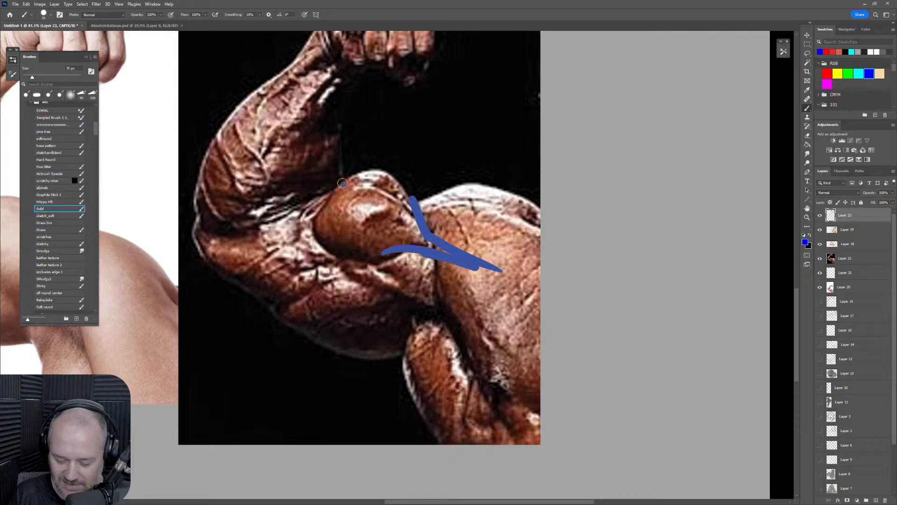
mouse_move(342, 183)
mouse_down()
mouse_move(263, 217)
mouse_move(316, 237)
mouse_up()
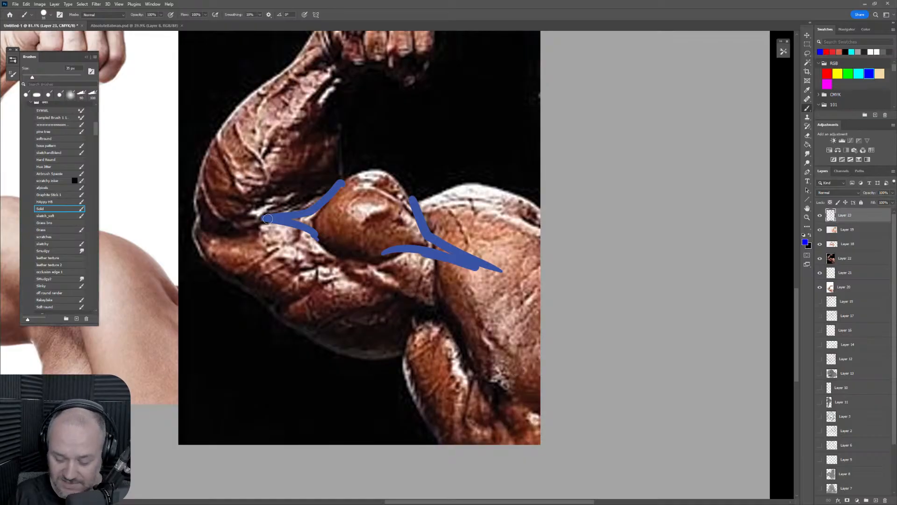
drag(455, 268, 426, 292)
Draw red bone lines for forearm, elbow joint and upper arm over the arms in the first and second photos.
drag(620, 126, 618, 238)
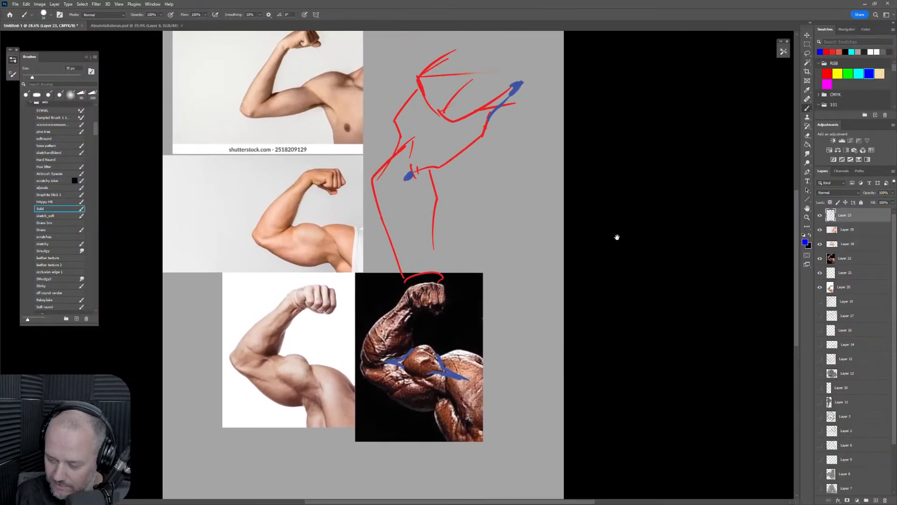
click(827, 74)
mouse_move(442, 151)
mouse_down()
mouse_move(437, 169)
mouse_move(460, 232)
mouse_up()
key(])
mouse_move(264, 192)
mouse_down()
mouse_move(279, 184)
mouse_move(303, 123)
mouse_move(265, 196)
mouse_move(363, 162)
mouse_up()
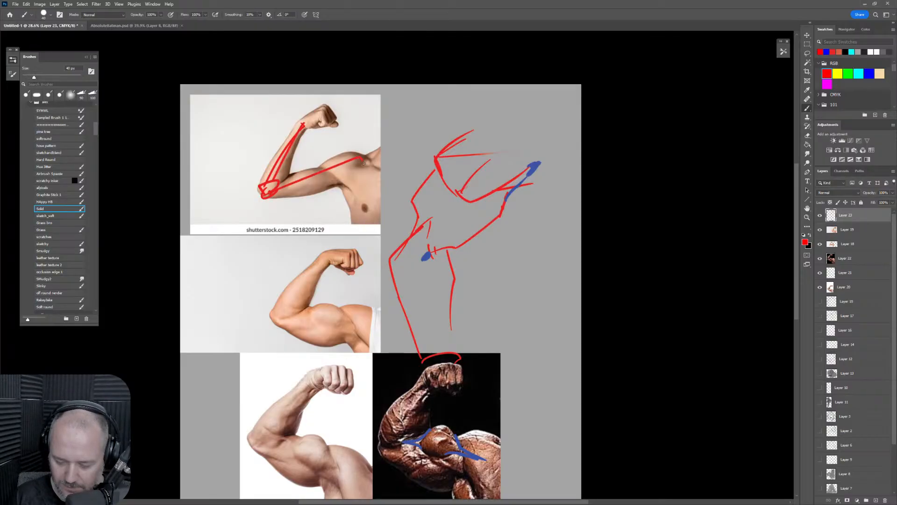
drag(275, 190, 360, 160)
drag(511, 322, 557, 253)
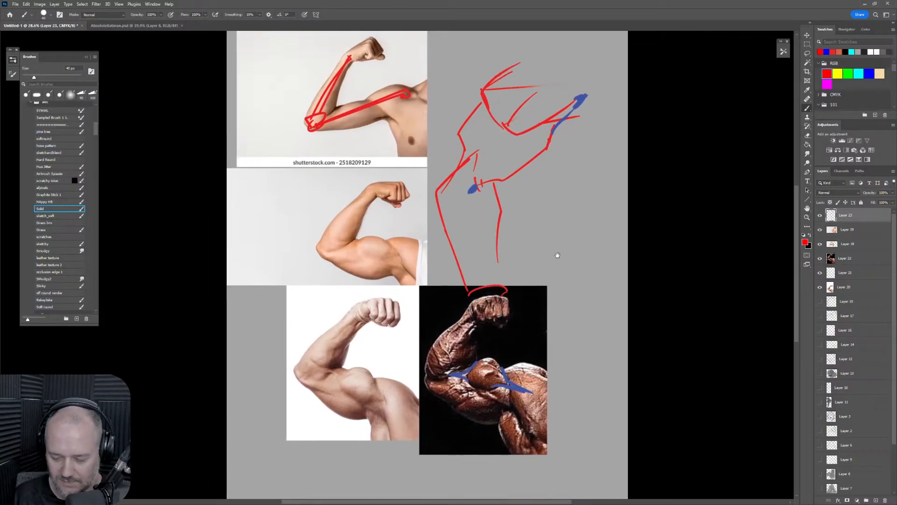
mouse_move(319, 246)
mouse_down()
mouse_move(330, 251)
mouse_move(376, 186)
mouse_move(390, 248)
mouse_move(418, 247)
mouse_up()
Draw the same red forearm, elbow and upper-arm bone lines over the two lower photos.
scroll(477, 307, down, 3)
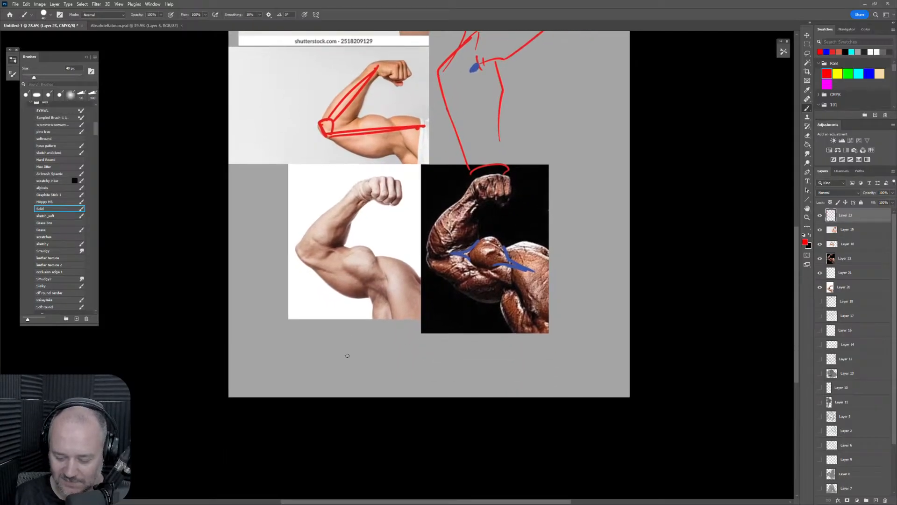
mouse_move(304, 244)
mouse_down()
mouse_move(326, 252)
mouse_move(367, 189)
mouse_up()
mouse_move(368, 191)
mouse_down()
mouse_move(318, 243)
mouse_move(416, 286)
mouse_move(394, 281)
mouse_up()
drag(322, 256, 412, 279)
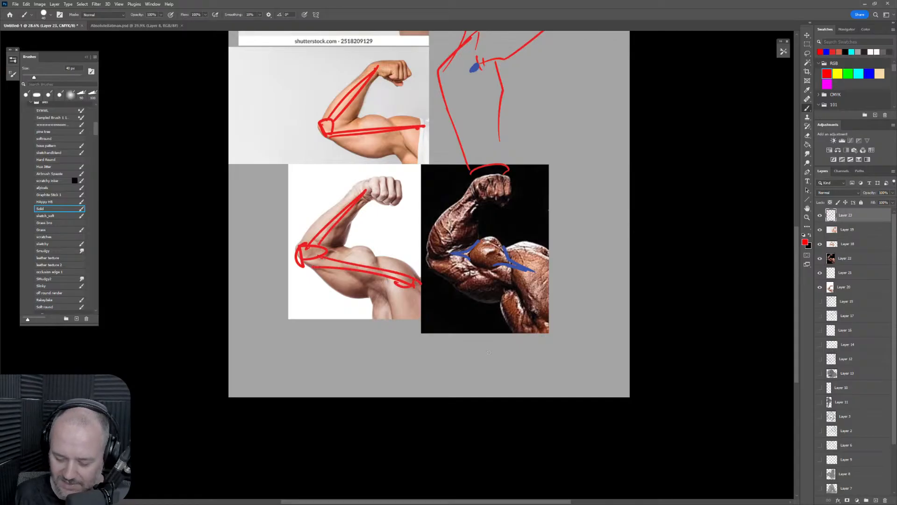
mouse_move(474, 189)
mouse_down()
mouse_move(440, 253)
mouse_move(533, 265)
mouse_move(544, 254)
mouse_up()
drag(439, 256, 529, 266)
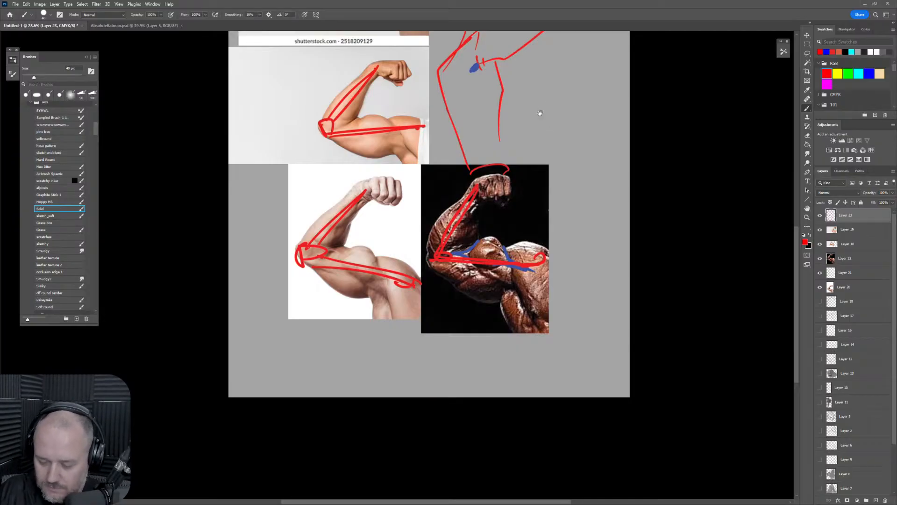
Hide the layer with the arm sketch and bone lines, and add a new empty layer.
drag(538, 112, 531, 242)
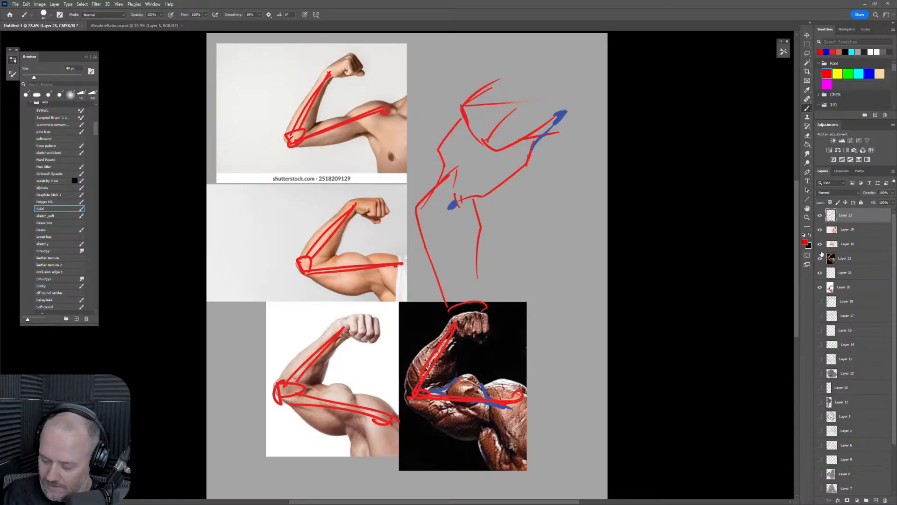
click(819, 215)
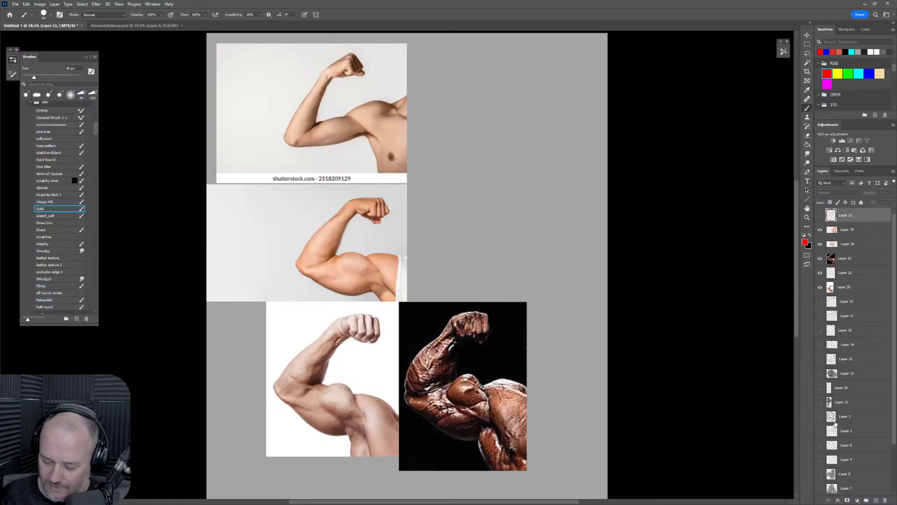
click(876, 500)
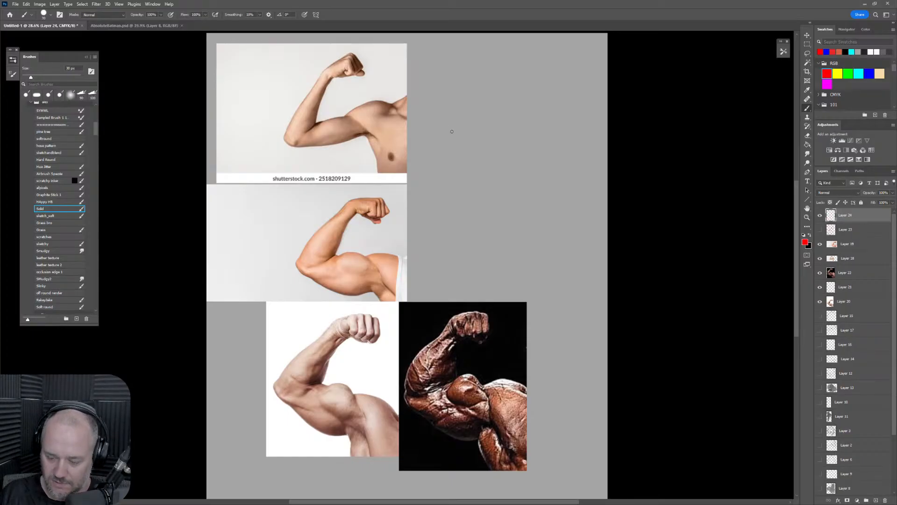
Sketch in red on the gray area a figure's simplified torso, pelvis, hanging arm and raised upper arm.
mouse_move(466, 83)
mouse_down()
mouse_move(454, 129)
mouse_move(467, 160)
mouse_move(486, 123)
mouse_move(489, 78)
mouse_move(502, 119)
mouse_move(475, 155)
mouse_up()
drag(487, 124, 467, 160)
mouse_move(467, 161)
mouse_down()
mouse_move(450, 139)
mouse_move(465, 170)
mouse_move(482, 162)
mouse_up()
mouse_move(450, 135)
mouse_down()
mouse_move(467, 181)
mouse_move(486, 174)
mouse_move(481, 159)
mouse_move(500, 125)
mouse_move(511, 127)
mouse_move(491, 176)
mouse_up()
mouse_move(510, 129)
mouse_down()
mouse_move(499, 174)
mouse_move(465, 207)
mouse_move(472, 217)
mouse_move(502, 177)
mouse_up()
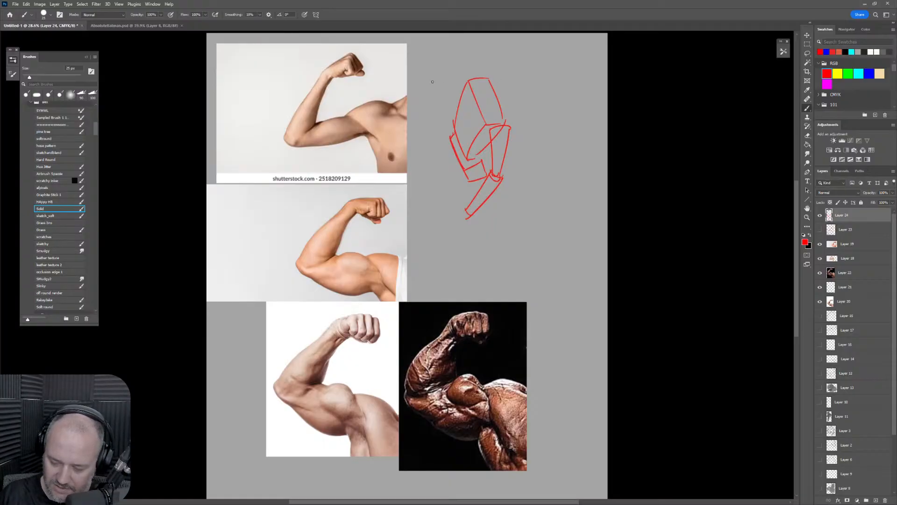
mouse_move(427, 69)
mouse_down()
mouse_move(421, 82)
mouse_move(428, 69)
mouse_move(455, 93)
mouse_move(467, 80)
mouse_up()
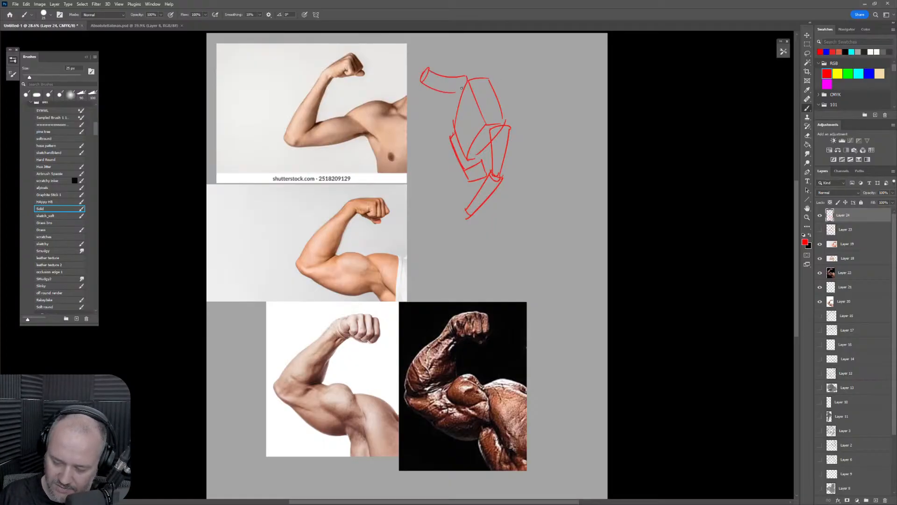
Add the raised forearm, a masked head and both bent legs to the red figure sketch.
mouse_move(411, 65)
mouse_down()
mouse_move(442, 46)
mouse_move(431, 62)
mouse_move(455, 38)
mouse_move(448, 37)
mouse_move(473, 36)
mouse_move(468, 66)
mouse_move(492, 42)
mouse_up()
drag(470, 69, 497, 54)
mouse_move(491, 43)
mouse_down()
mouse_move(500, 76)
mouse_move(469, 69)
mouse_move(476, 86)
mouse_move(494, 88)
mouse_move(502, 75)
mouse_move(496, 95)
mouse_up()
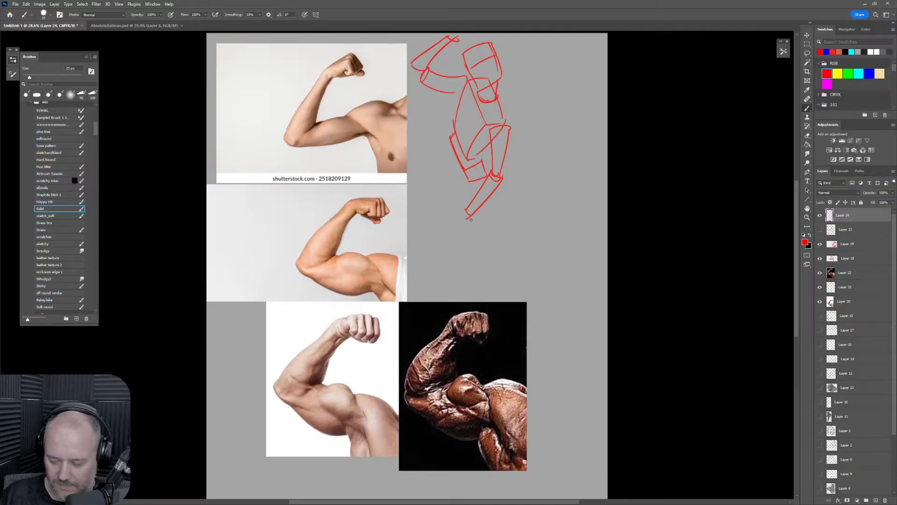
mouse_move(455, 153)
mouse_down()
mouse_move(413, 190)
mouse_move(464, 181)
mouse_move(458, 171)
mouse_move(494, 217)
mouse_move(501, 207)
mouse_move(513, 216)
mouse_move(496, 223)
mouse_move(510, 224)
mouse_move(505, 237)
mouse_move(514, 224)
mouse_up()
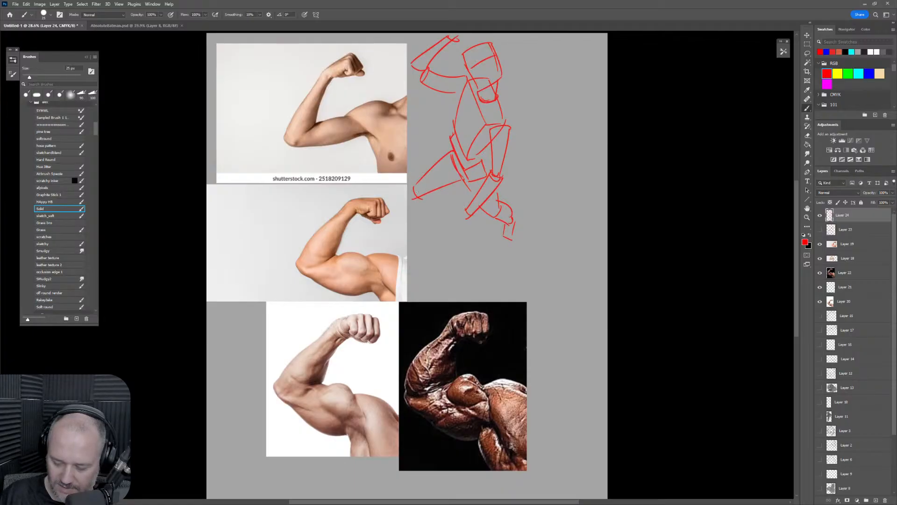
mouse_move(416, 191)
mouse_down()
mouse_move(415, 204)
mouse_move(457, 194)
mouse_move(452, 214)
mouse_up()
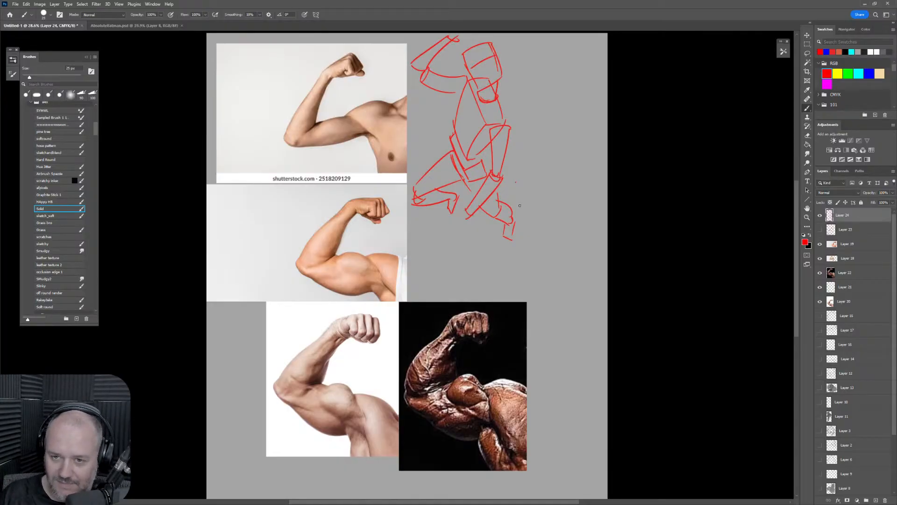
Lasso the whole red figure sketch, delete it and clear the selection.
key(l)
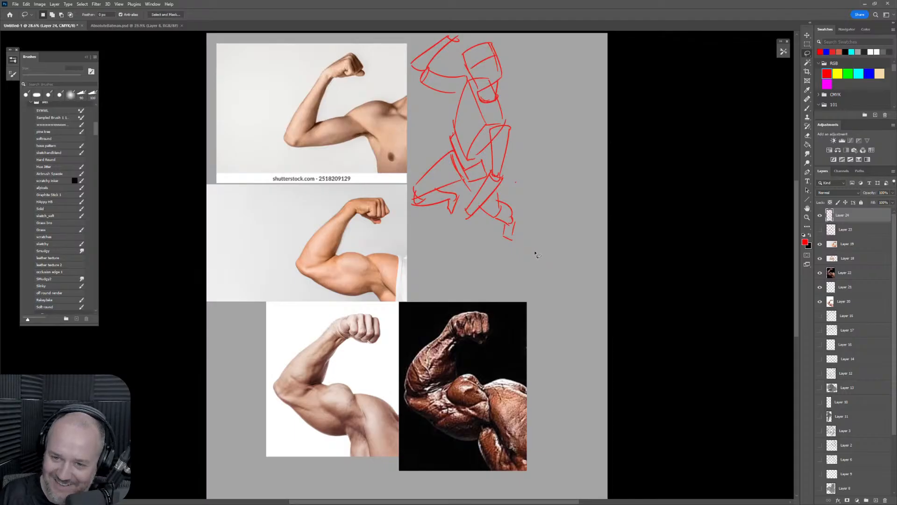
mouse_move(537, 244)
mouse_down()
mouse_move(538, 63)
mouse_move(376, 111)
mouse_move(543, 234)
mouse_up()
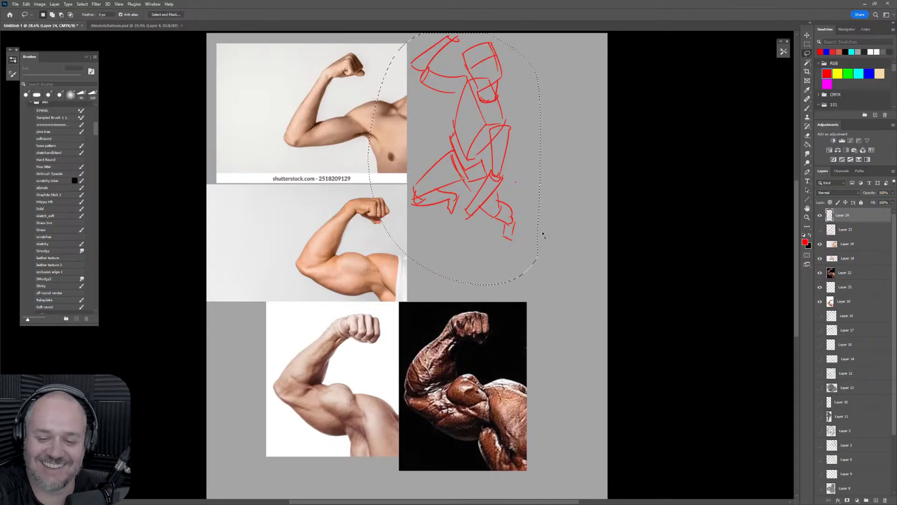
key(Delete)
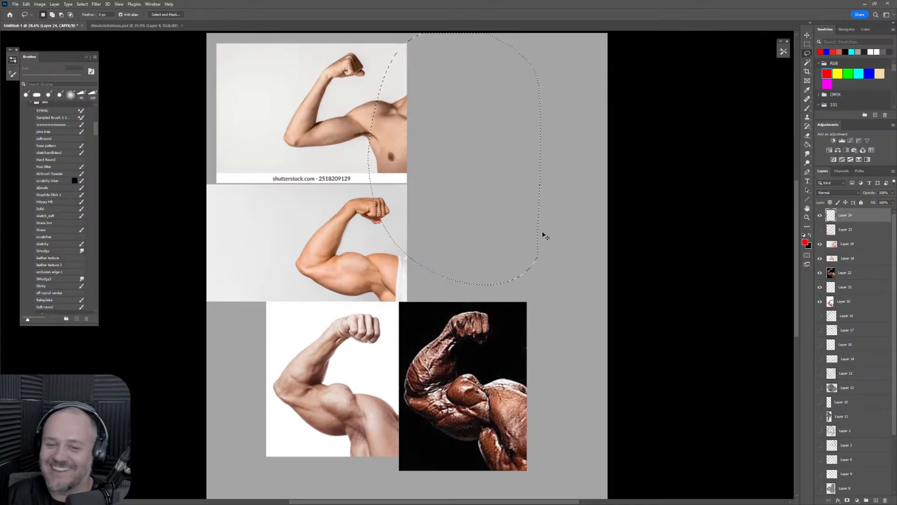
key(ctrl+d)
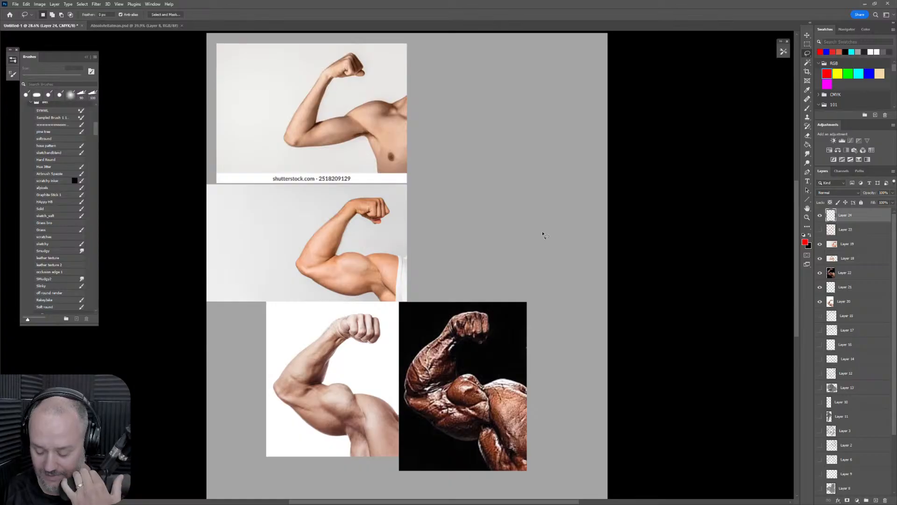
Hide all the photo and upper sketch layers, and show Layer 17 with the earlier figure sketches.
key(b)
key(d)
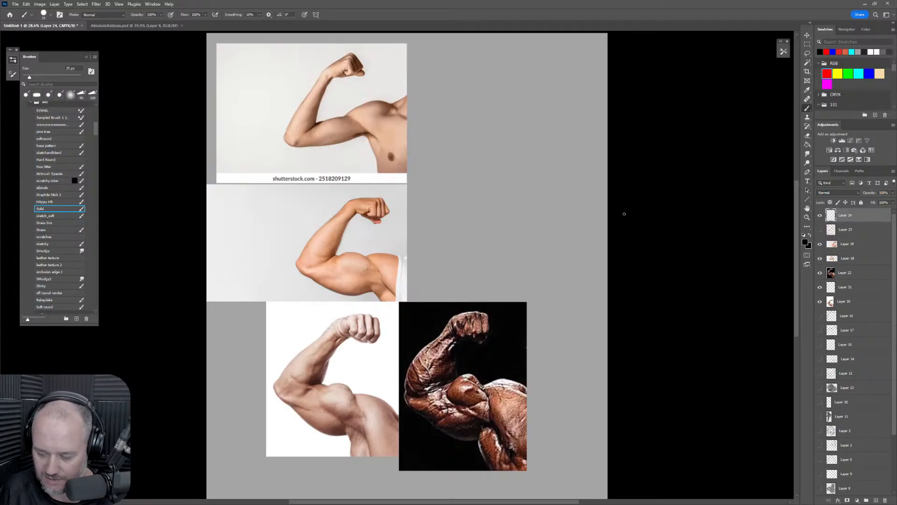
drag(819, 216, 821, 302)
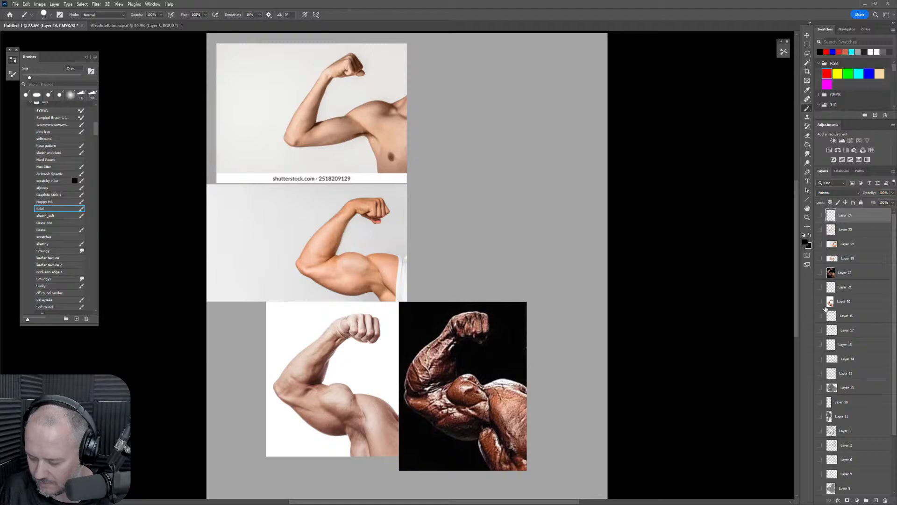
scroll(831, 294, down, 5)
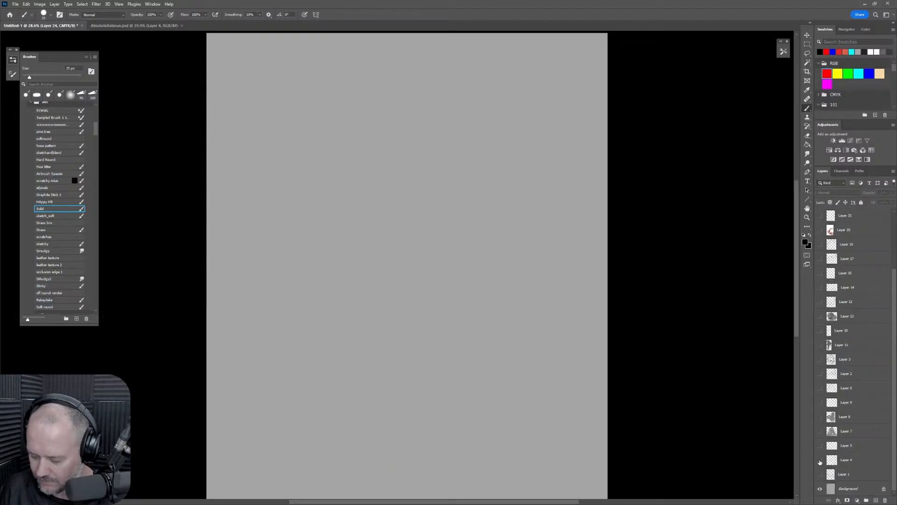
click(819, 459)
click(819, 461)
click(820, 447)
click(820, 446)
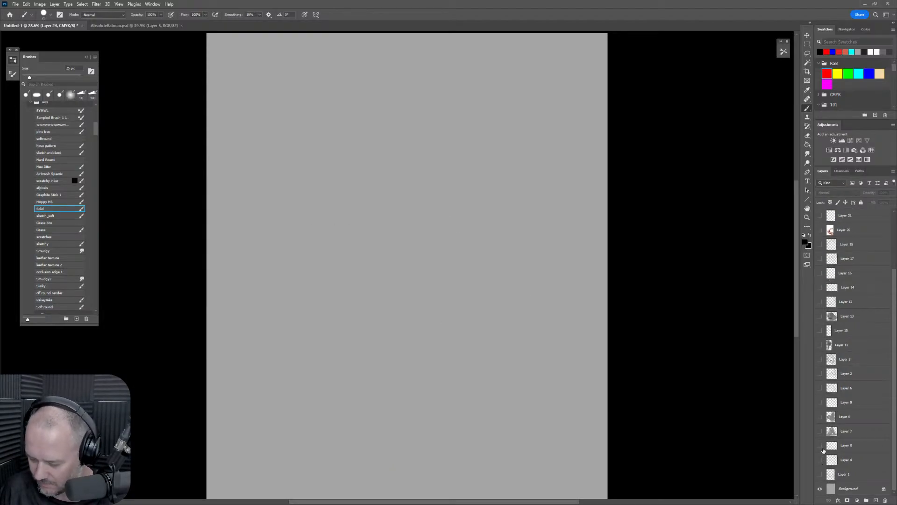
scroll(826, 246, up, 3)
click(820, 330)
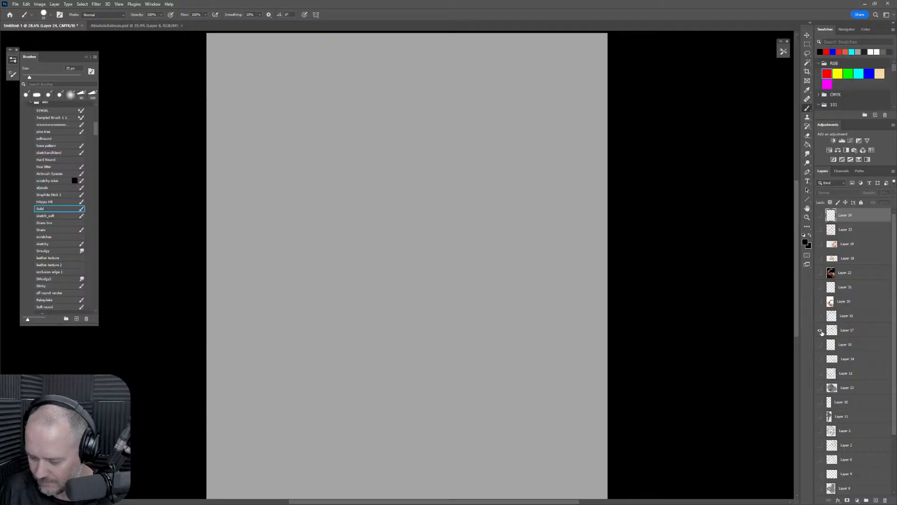
On Layer 17, sketch a shoulder cap, chest lines and upper arm in black in the blank area above the figure sketches.
drag(499, 270, 561, 307)
drag(643, 224, 616, 220)
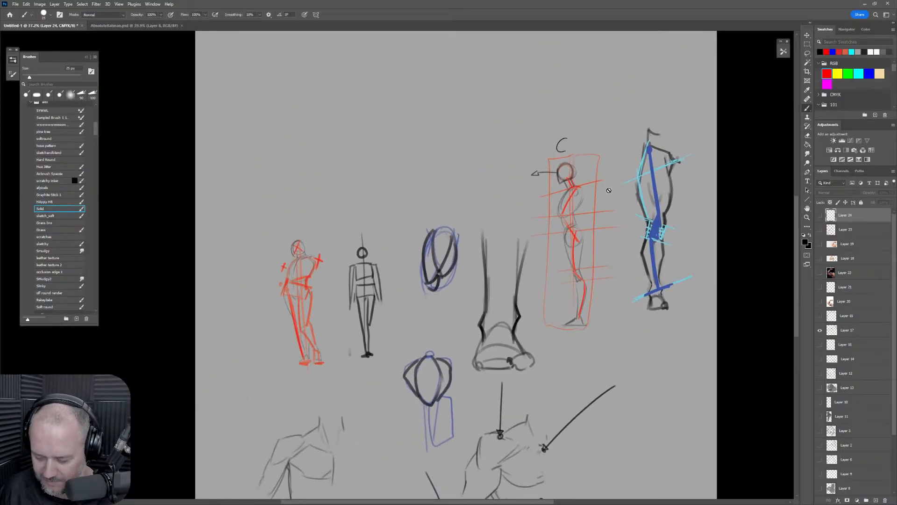
mouse_move(611, 334)
mouse_down()
mouse_move(615, 277)
mouse_move(599, 296)
mouse_up()
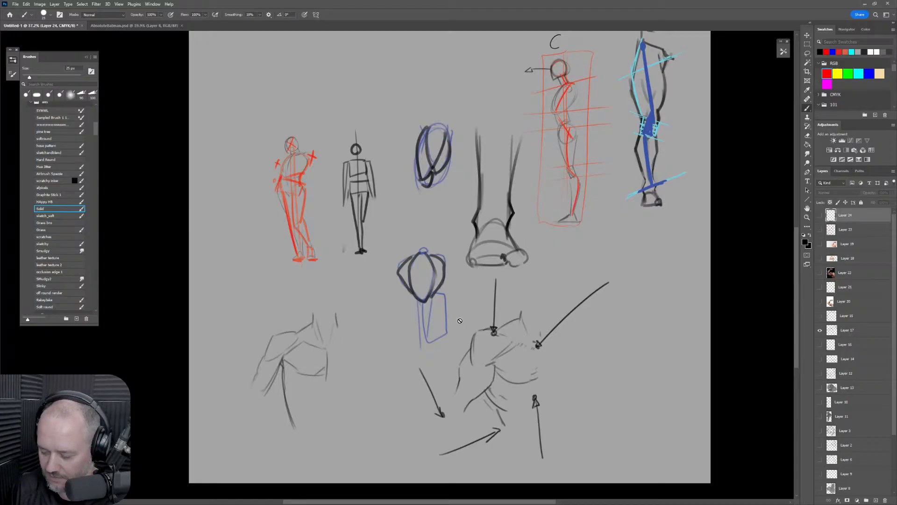
ctrl+click(488, 344)
drag(488, 214, 489, 397)
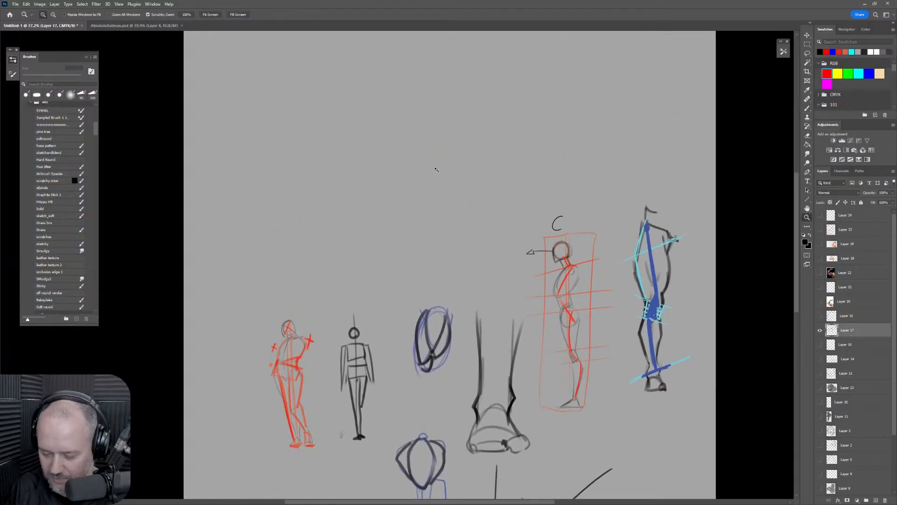
drag(436, 170, 439, 169)
drag(415, 133, 479, 232)
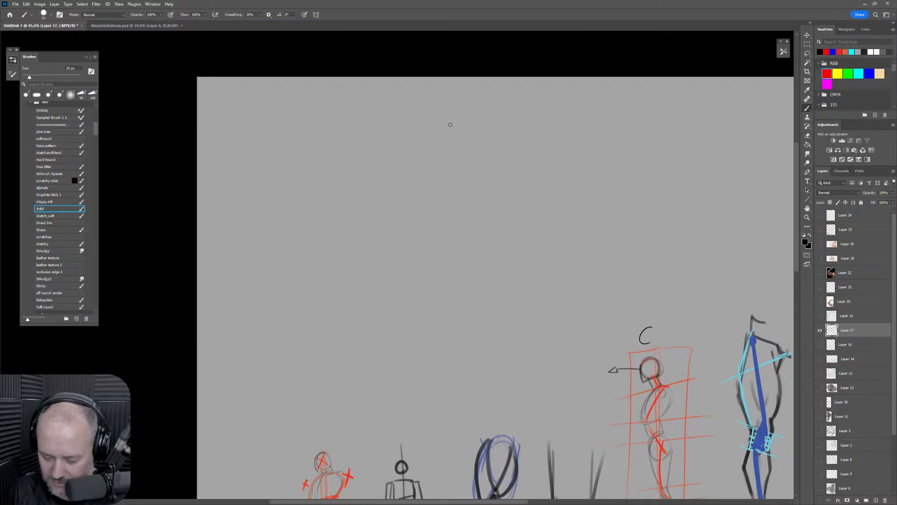
mouse_move(414, 114)
mouse_down()
mouse_move(382, 136)
mouse_move(387, 171)
mouse_move(457, 129)
mouse_up()
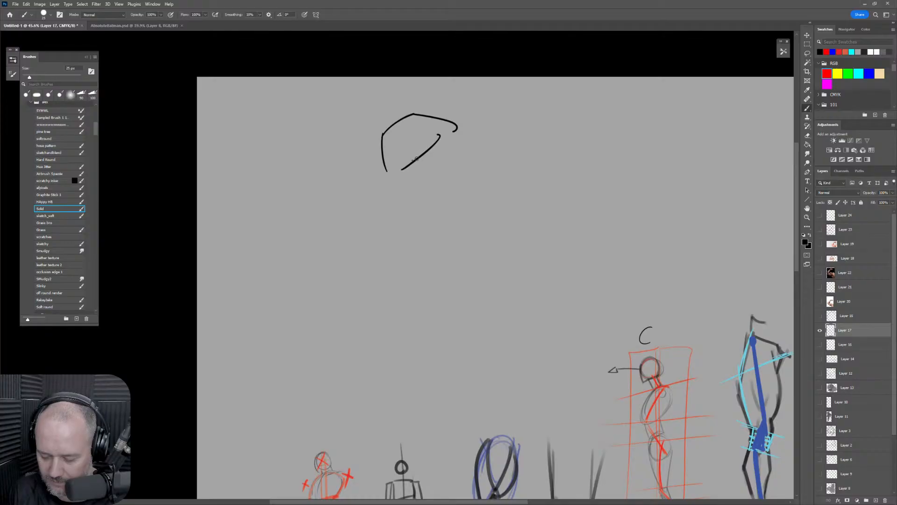
drag(414, 159, 475, 140)
mouse_move(423, 164)
mouse_down()
mouse_move(447, 162)
mouse_move(397, 221)
mouse_up()
drag(397, 220, 392, 235)
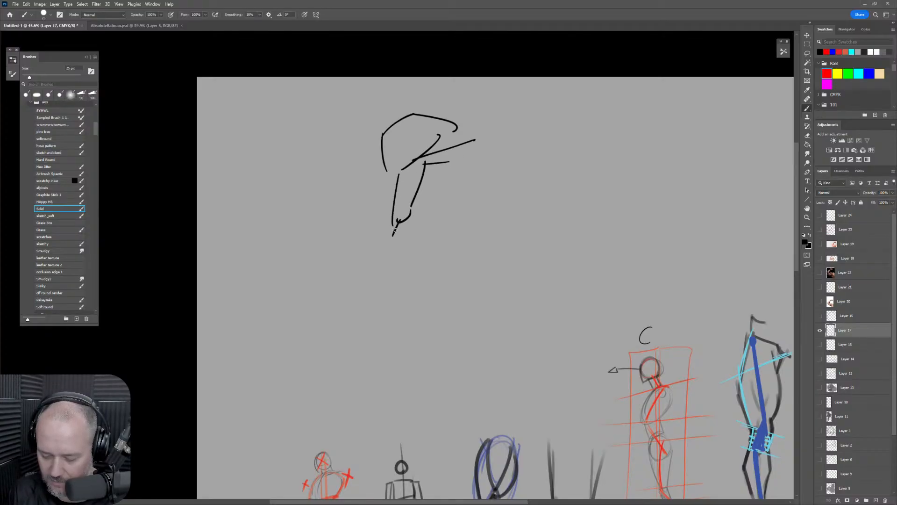
Draw the outer arm contour, both forearm edges and the wrist line in black below the upper arm.
mouse_move(385, 167)
mouse_down()
mouse_move(368, 247)
mouse_move(379, 311)
mouse_up()
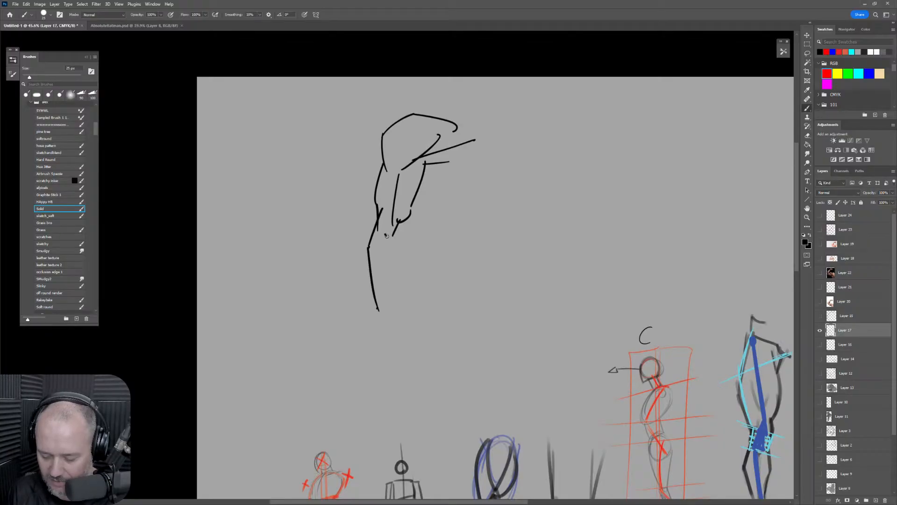
mouse_move(398, 223)
mouse_down()
mouse_move(398, 322)
mouse_move(378, 336)
mouse_up()
drag(380, 333, 398, 328)
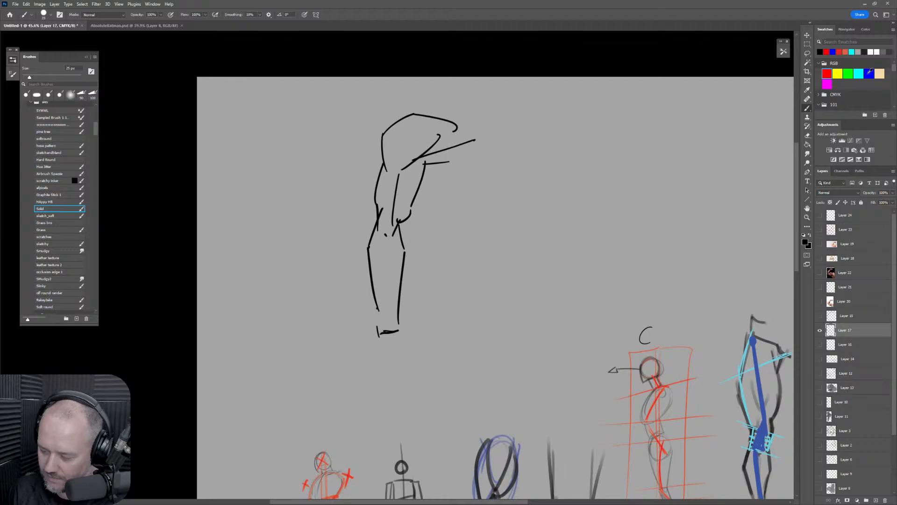
Outline the shoulder muscle of the arm sketch in blue with a thicker brush, and change the brush color to magenta.
click(868, 74)
key(bracketright)
mouse_move(384, 129)
mouse_down()
mouse_move(385, 157)
mouse_move(445, 121)
mouse_move(391, 132)
mouse_up()
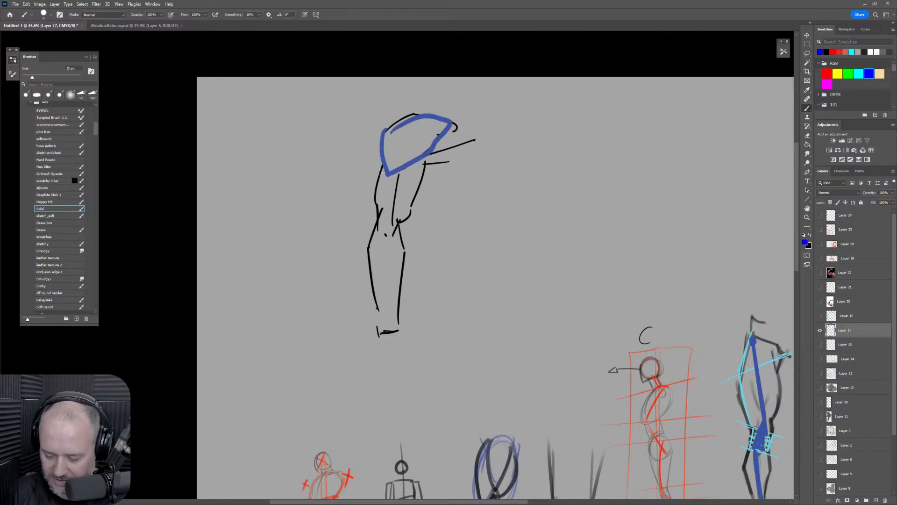
click(827, 83)
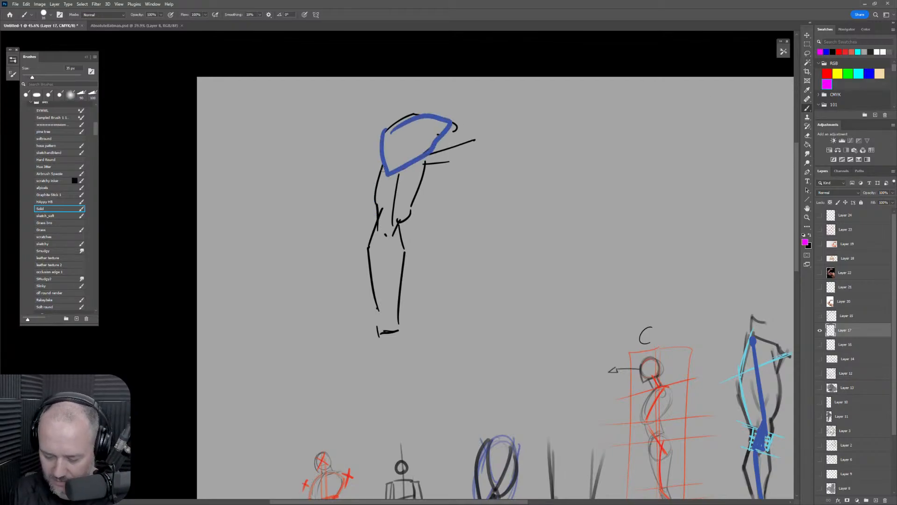
Outline the arm sketch's back upper-arm muscle in magenta and its biceps in yellow, and fill the sliver between them in green.
drag(383, 164, 374, 227)
drag(387, 185, 377, 215)
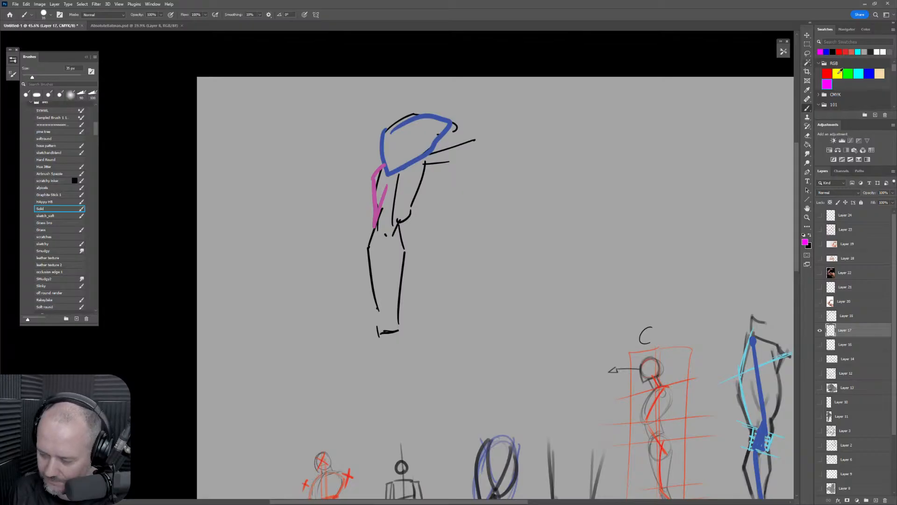
click(837, 73)
mouse_move(400, 168)
mouse_down()
mouse_move(391, 229)
mouse_move(408, 218)
mouse_move(424, 165)
mouse_up()
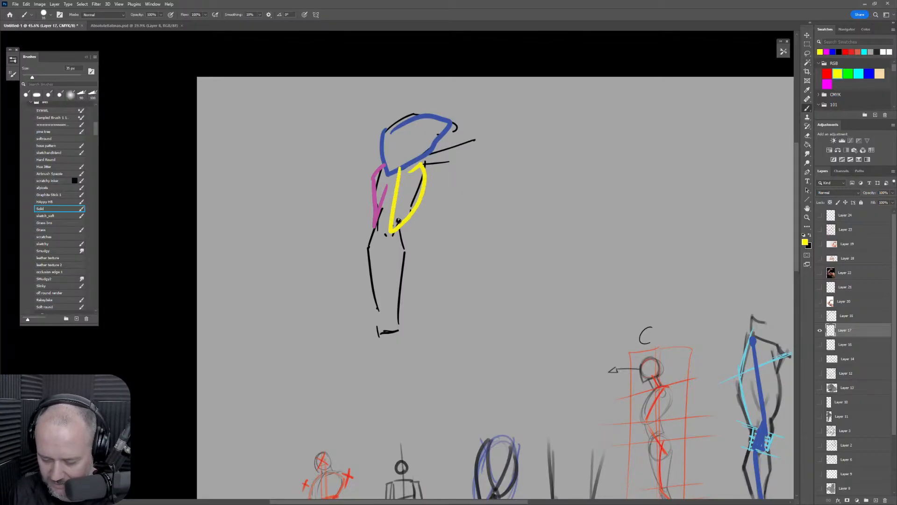
click(848, 74)
drag(388, 218, 388, 207)
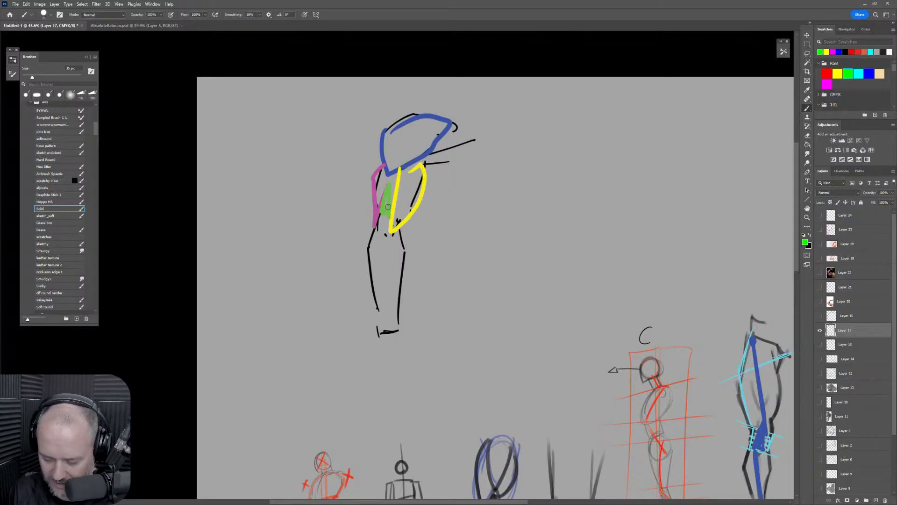
Draw the forearm muscle wedge in peach below the upper arm, and outline the rest of the forearm down to the wrist.
click(879, 73)
mouse_move(386, 213)
mouse_down()
mouse_move(376, 234)
mouse_move(391, 295)
mouse_move(387, 218)
mouse_up()
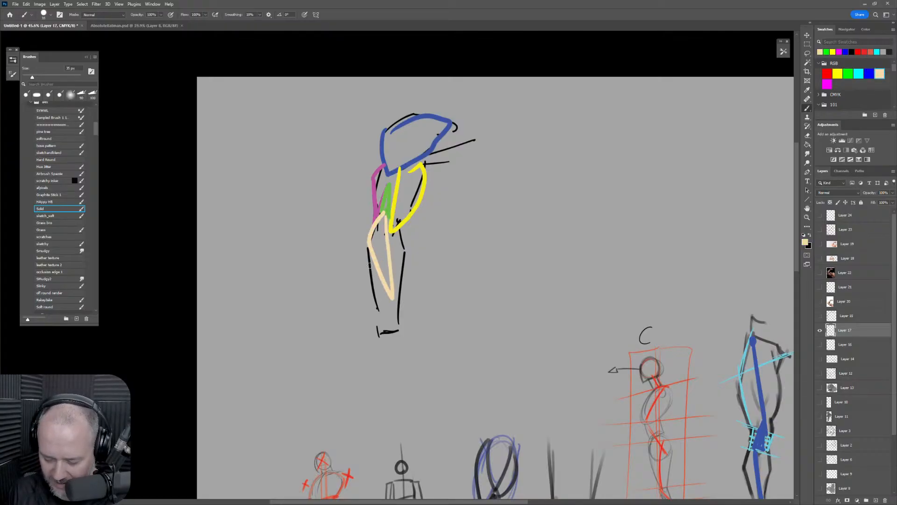
mouse_move(370, 264)
mouse_down()
mouse_move(385, 337)
mouse_move(401, 322)
mouse_up()
drag(400, 228, 401, 314)
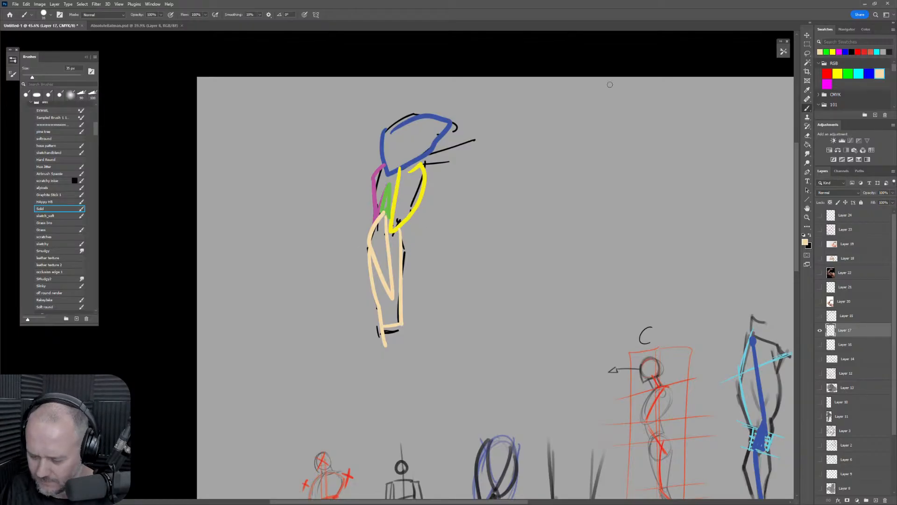
alt+click(438, 142)
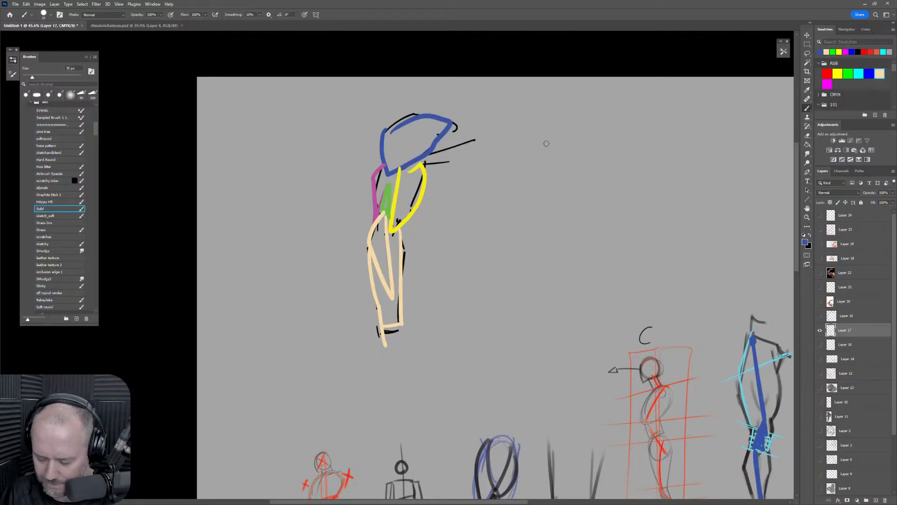
drag(550, 119, 524, 181)
mouse_move(549, 120)
mouse_down()
mouse_move(607, 121)
mouse_move(608, 140)
mouse_move(578, 193)
mouse_up()
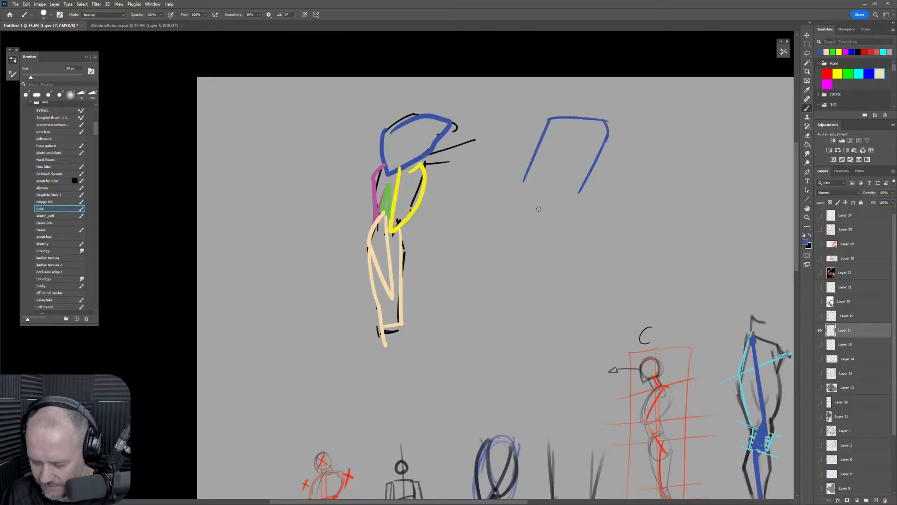
drag(524, 182, 529, 190)
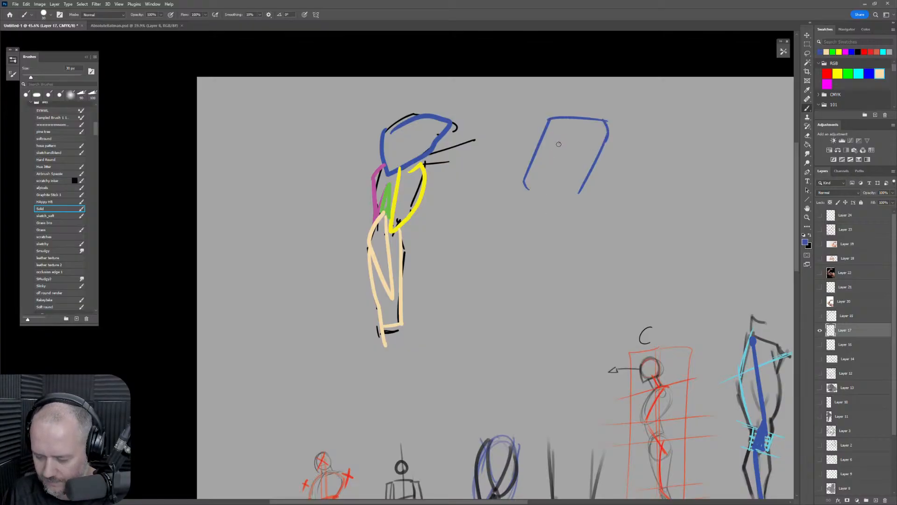
drag(559, 144, 547, 176)
mouse_move(556, 125)
mouse_down()
mouse_move(557, 139)
mouse_move(591, 139)
mouse_move(566, 181)
mouse_up()
alt+click(423, 175)
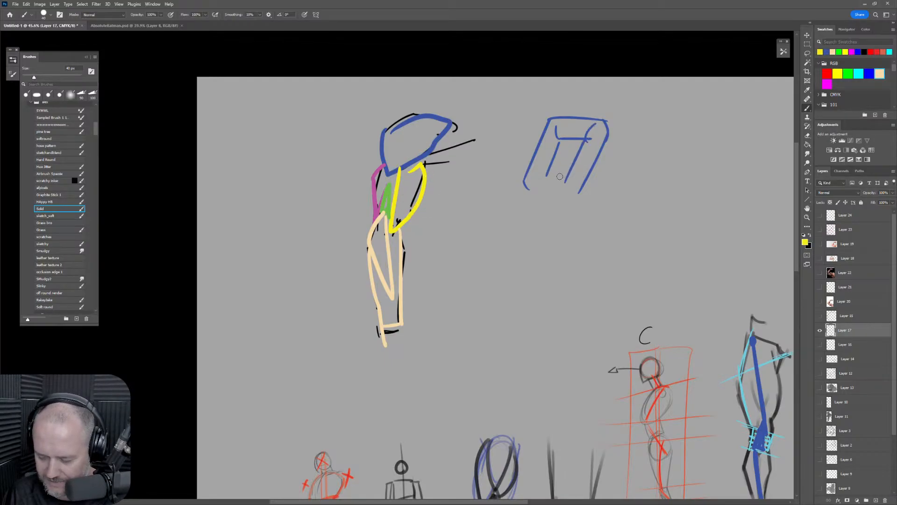
drag(537, 193, 533, 192)
drag(580, 154, 519, 226)
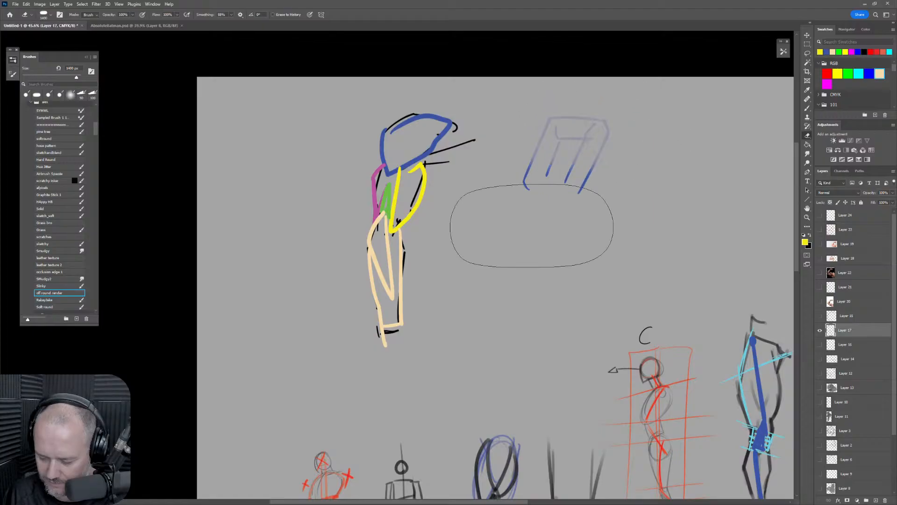
key(Delete)
key(ctrl+d)
Draw a slanted yellow chain link beside the arm sketch, and the open outline of a blue link hooked through its lower end.
mouse_move(556, 107)
mouse_down()
mouse_move(532, 174)
mouse_move(577, 116)
mouse_move(590, 130)
mouse_move(541, 192)
mouse_move(559, 179)
mouse_up()
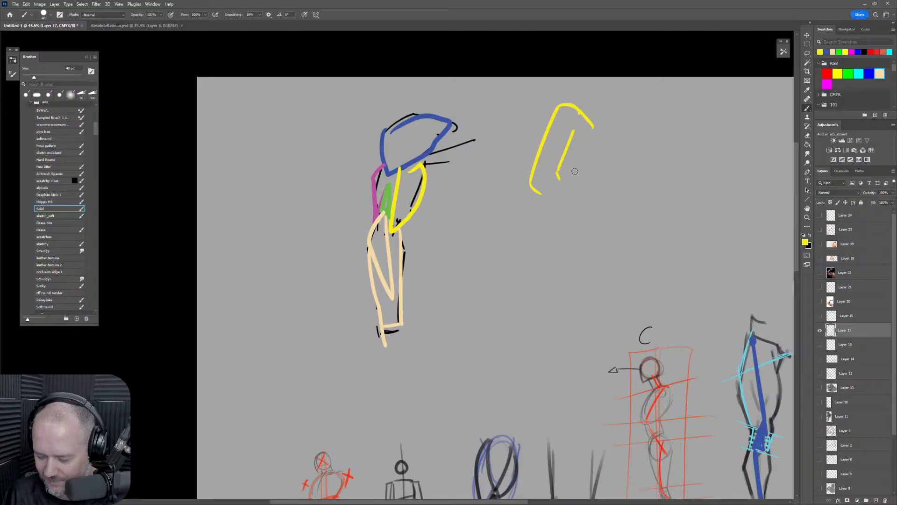
click(867, 73)
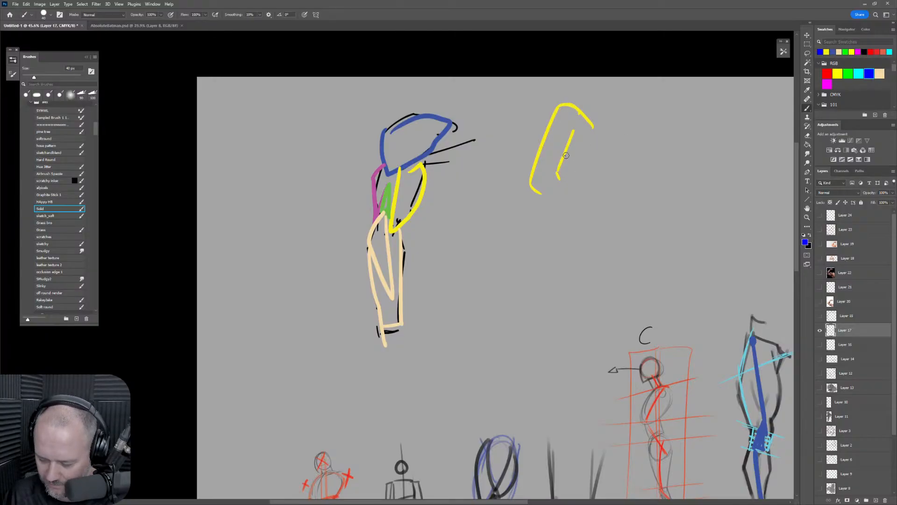
mouse_move(565, 155)
mouse_down()
mouse_move(594, 175)
mouse_move(569, 235)
mouse_up()
mouse_move(528, 189)
mouse_down()
mouse_move(513, 233)
mouse_move(521, 244)
mouse_move(541, 217)
mouse_move(529, 220)
mouse_move(512, 295)
mouse_up()
Draw a red chain link hooked through the lower end of the blue link.
click(826, 74)
drag(510, 300, 527, 315)
mouse_move(549, 236)
mouse_down()
mouse_move(538, 242)
mouse_move(525, 297)
mouse_move(545, 300)
mouse_up()
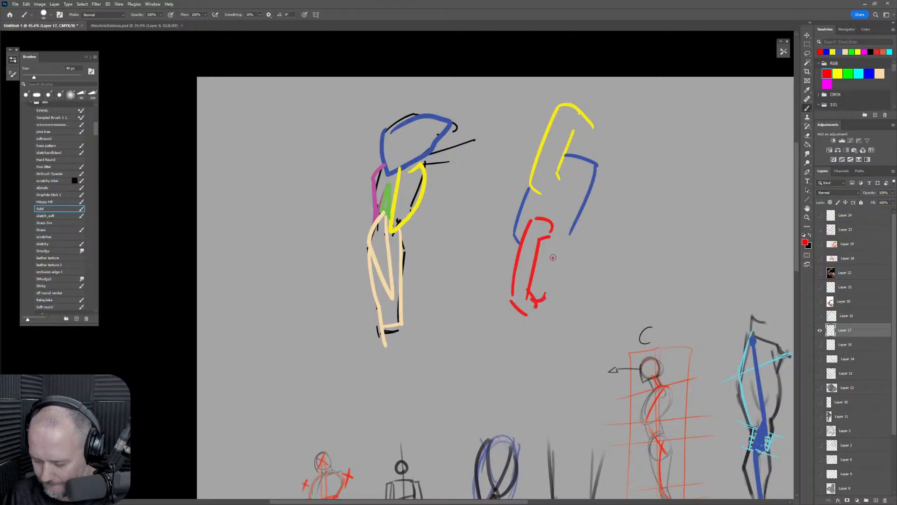
mouse_move(553, 257)
mouse_down()
mouse_move(544, 324)
mouse_move(564, 258)
mouse_move(553, 251)
mouse_move(569, 234)
mouse_move(557, 230)
mouse_move(578, 180)
mouse_move(565, 172)
mouse_move(570, 187)
mouse_up()
Close the remaining gaps in the blue and yellow links, matching each link's own color.
alt+click(574, 226)
alt+click(543, 189)
drag(590, 124, 586, 154)
drag(577, 127, 558, 178)
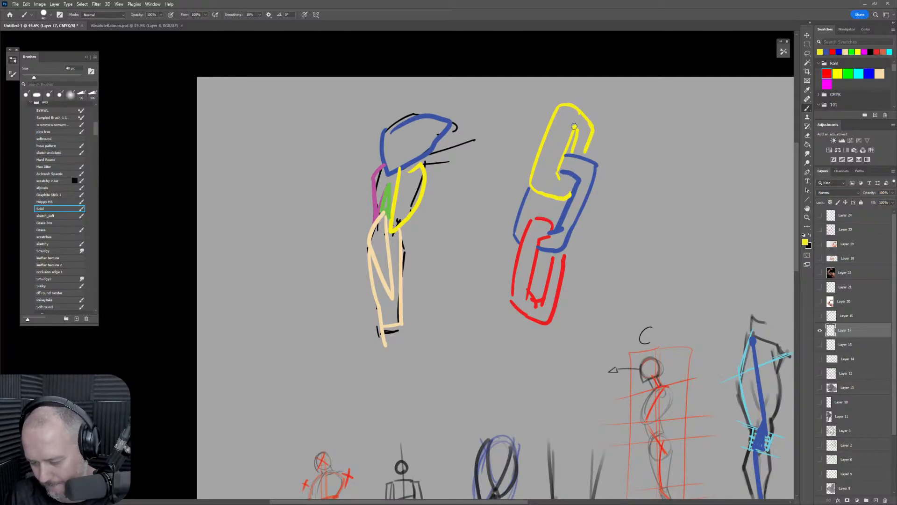
mouse_move(571, 125)
mouse_down()
mouse_move(551, 167)
mouse_move(557, 173)
mouse_move(558, 153)
mouse_up()
Clean up the overlap of the yellow and blue links with a smaller eraser, and complete the blue link's inner edge above the red link.
key(e)
key(bracketleft)
key(bracketleft)
key(bracketleft)
key(bracketleft)
key(bracketleft)
key(bracketleft)
key(bracketleft)
key(bracketleft)
key(bracketleft)
key(bracketleft)
key(bracketleft)
key(bracketleft)
key(b)
alt+click(577, 156)
drag(543, 196, 536, 219)
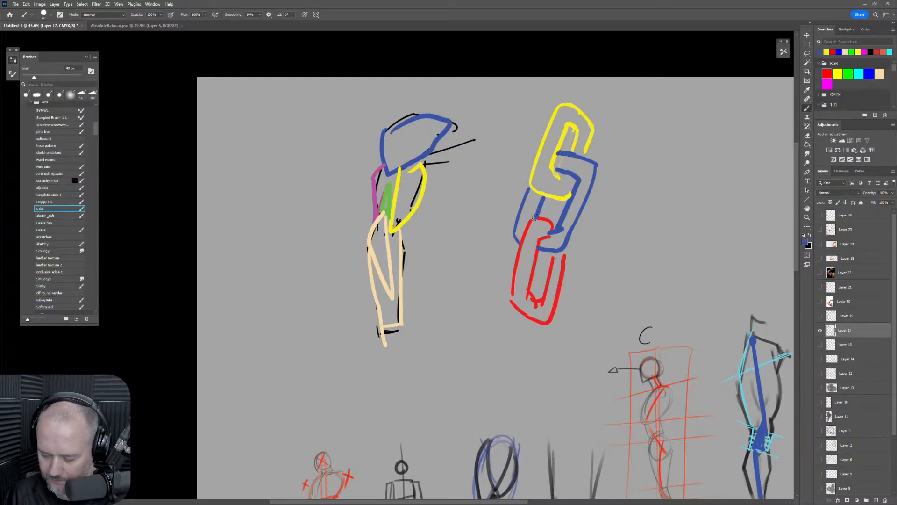
Draw a horizontal leader line outward from each chain link in its matching color: red, blue and yellow.
drag(639, 254, 508, 216)
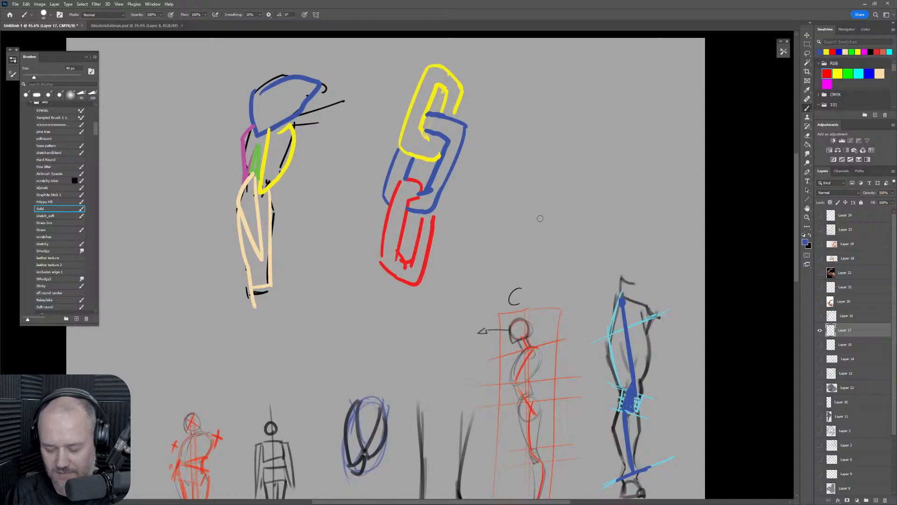
alt+click(429, 140)
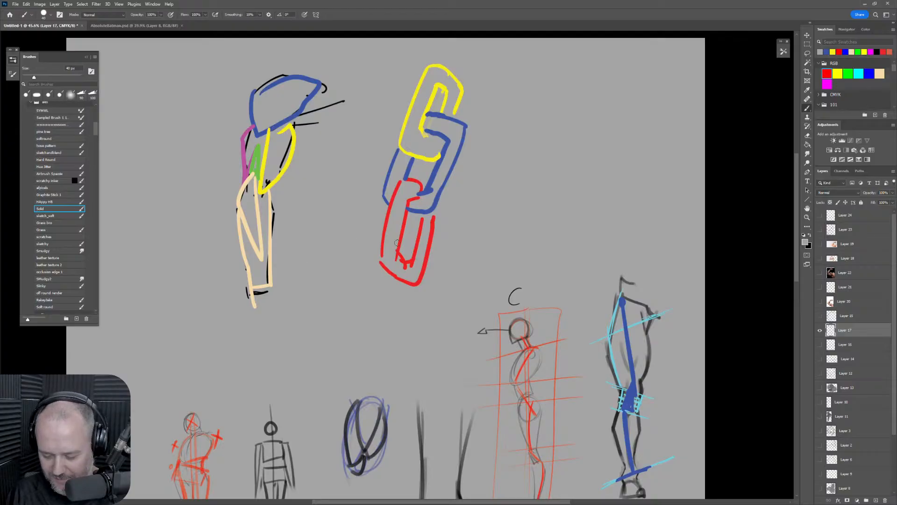
alt+click(433, 246)
drag(427, 252, 495, 249)
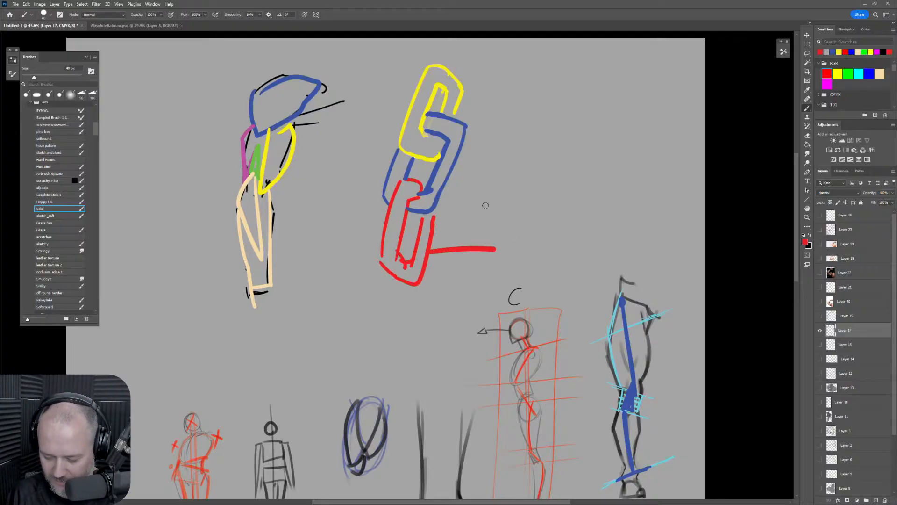
alt+click(447, 177)
drag(446, 177, 522, 174)
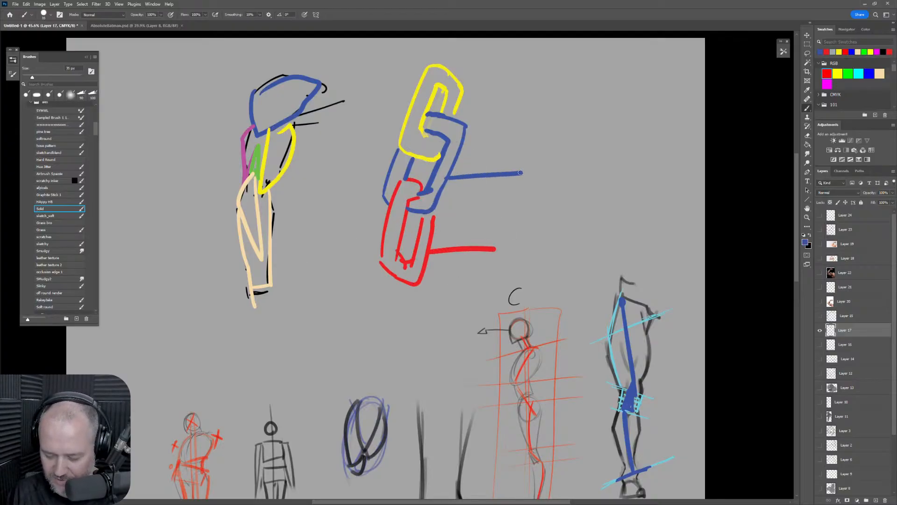
alt+click(460, 100)
drag(460, 101, 534, 98)
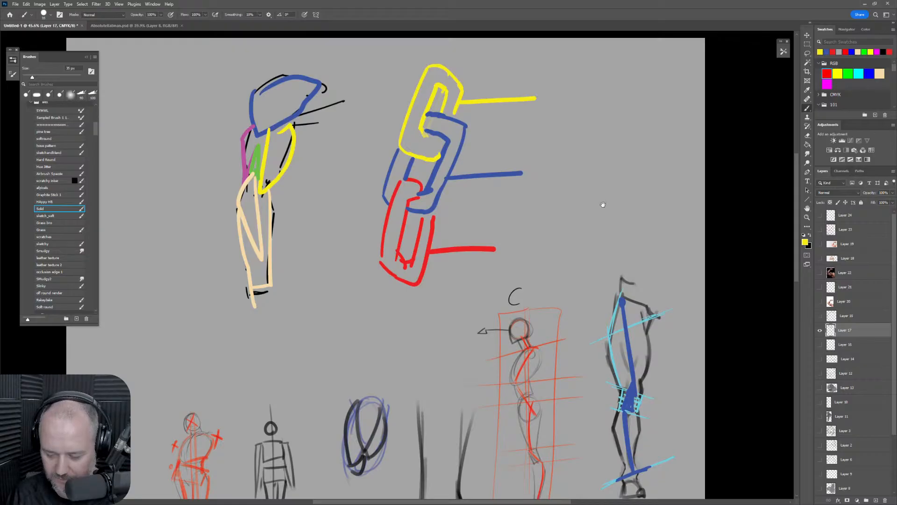
Draw a simplified arm beside the leader lines with a yellow shoulder, a blue upper arm and a red wedge-topped forearm.
drag(603, 205, 521, 215)
mouse_move(511, 92)
mouse_down()
mouse_move(489, 106)
mouse_move(502, 149)
mouse_move(498, 142)
mouse_move(520, 146)
mouse_move(553, 113)
mouse_move(517, 88)
mouse_up()
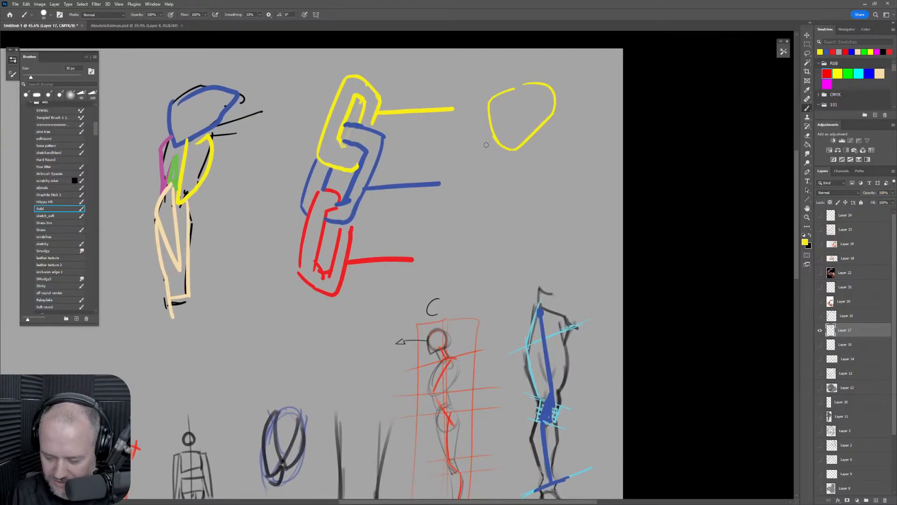
alt+click(367, 148)
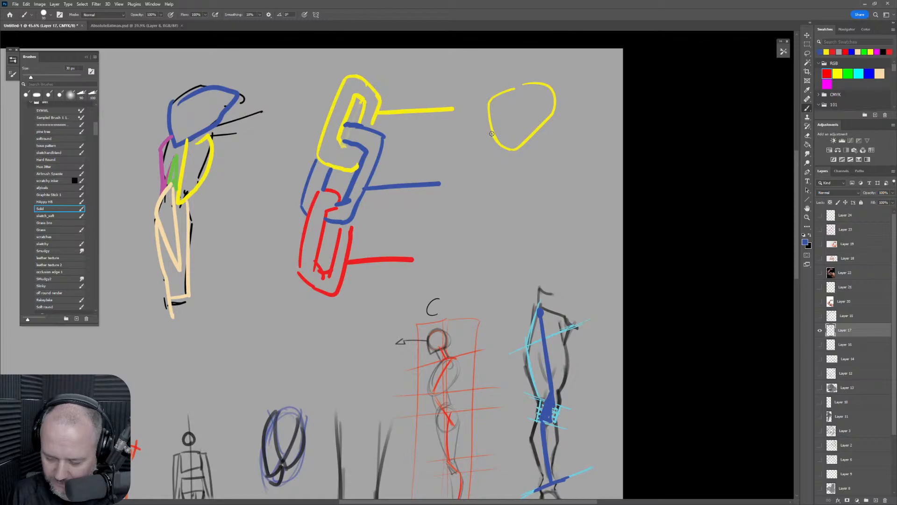
mouse_move(492, 134)
mouse_down()
mouse_move(479, 185)
mouse_move(487, 220)
mouse_up()
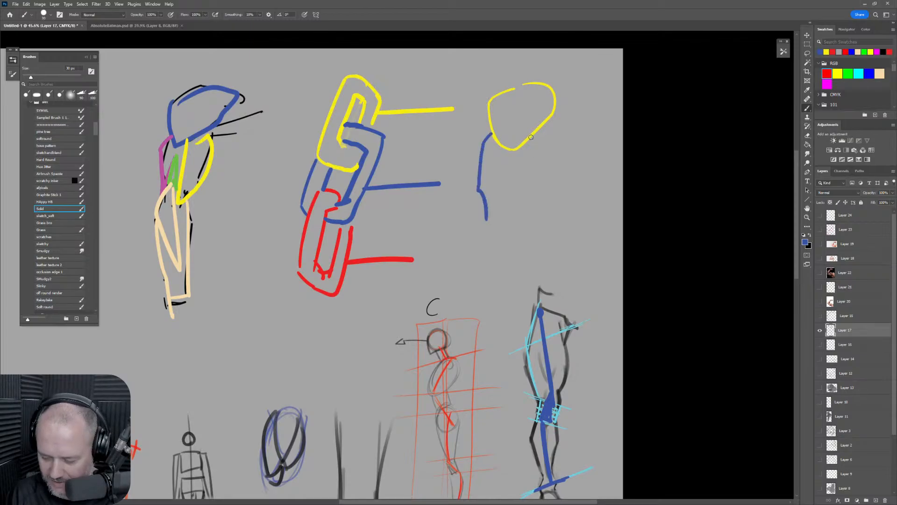
mouse_move(541, 134)
mouse_down()
mouse_move(537, 190)
mouse_move(517, 218)
mouse_up()
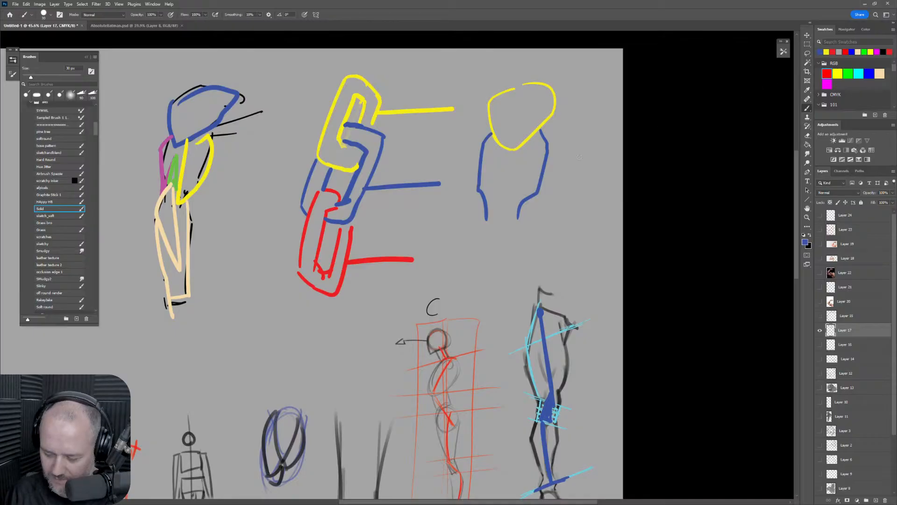
alt+click(353, 240)
mouse_move(503, 189)
mouse_down()
mouse_move(483, 212)
mouse_move(482, 238)
mouse_move(495, 293)
mouse_move(504, 194)
mouse_move(527, 214)
mouse_move(528, 297)
mouse_up()
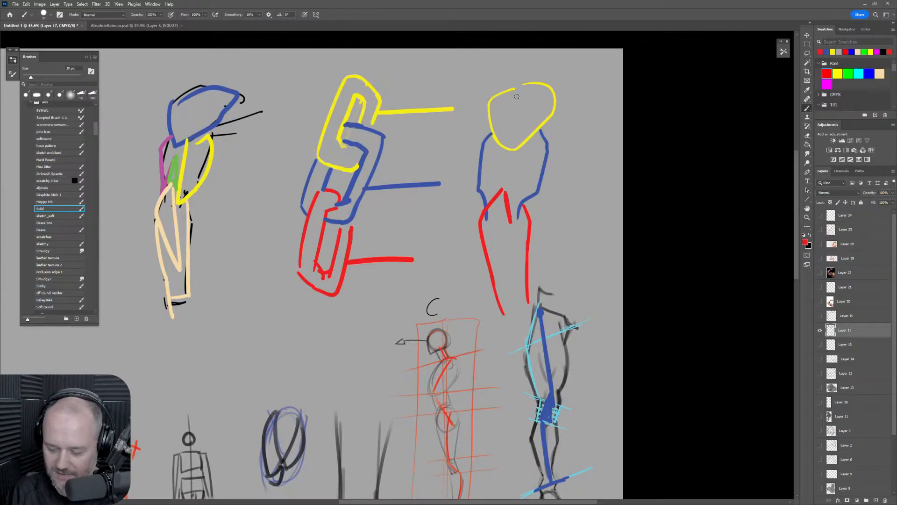
Add curved yellow cross-contour lines across the simplified shoulder and the matching yellow chain link.
alt+click(378, 102)
mouse_move(488, 99)
mouse_down()
mouse_move(552, 103)
mouse_move(519, 133)
mouse_up()
mouse_move(355, 91)
mouse_down()
mouse_move(338, 98)
mouse_move(332, 128)
mouse_up()
Add blue cross-contour lines across the simplified upper arm and the matching blue chain link.
alt+click(481, 150)
drag(483, 156, 549, 152)
mouse_move(481, 167)
mouse_down()
mouse_move(531, 164)
mouse_move(537, 174)
mouse_up()
drag(491, 181, 530, 180)
mouse_move(308, 183)
mouse_down()
mouse_move(348, 189)
mouse_move(354, 178)
mouse_up()
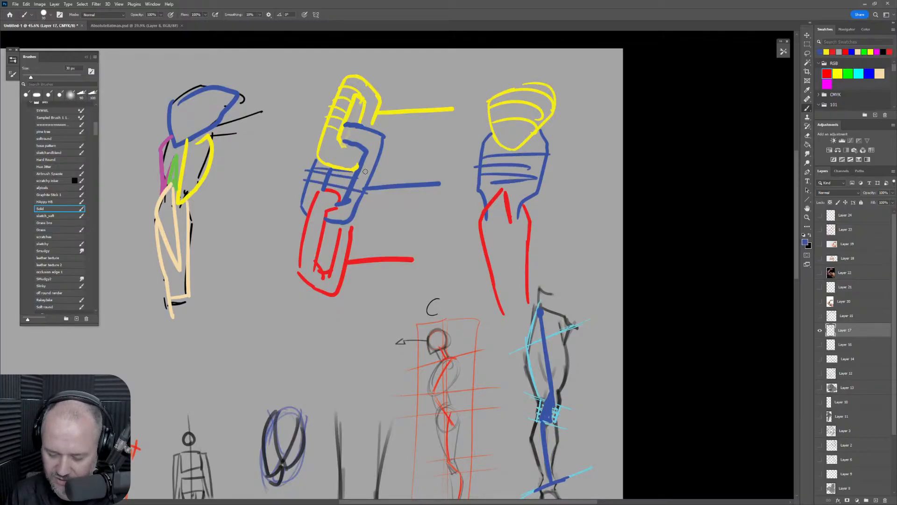
mouse_move(335, 138)
mouse_down()
mouse_move(381, 146)
mouse_move(377, 136)
mouse_up()
drag(301, 197, 352, 213)
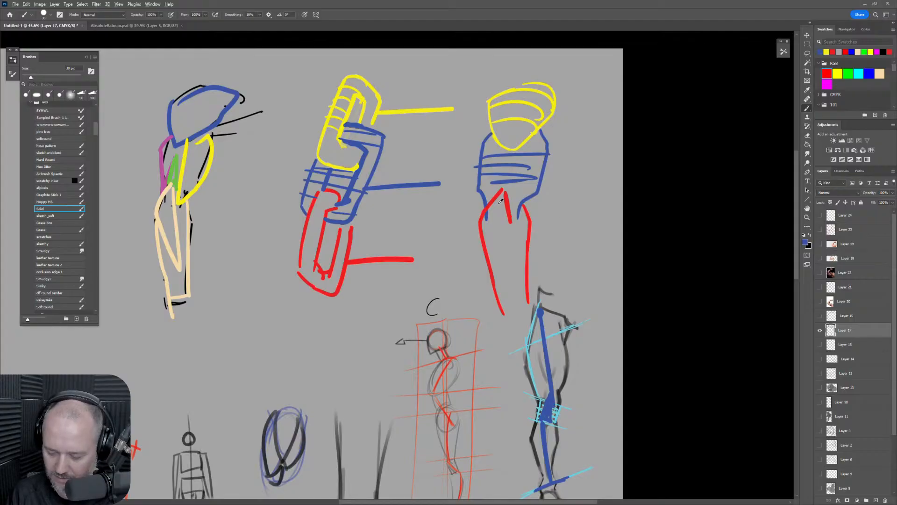
Add red cross-contour lines across the simplified forearm and the matching red chain link.
alt+click(500, 200)
drag(489, 205, 504, 204)
drag(488, 217, 521, 224)
mouse_move(483, 239)
mouse_down()
mouse_move(527, 235)
mouse_move(523, 249)
mouse_up()
mouse_move(491, 260)
mouse_down()
mouse_move(526, 256)
mouse_move(517, 265)
mouse_up()
drag(311, 213, 335, 203)
mouse_move(310, 216)
mouse_down()
mouse_move(325, 209)
mouse_move(322, 223)
mouse_up()
drag(294, 245, 318, 241)
drag(304, 262, 314, 255)
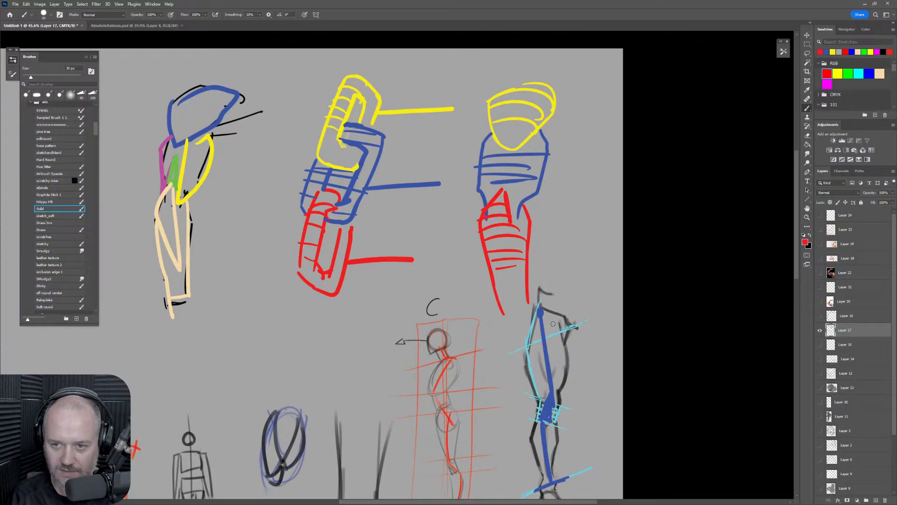
Draw a small yellow link in the blank area on the other side of the first arm sketch, with a blue link hooked through it.
drag(467, 286, 658, 276)
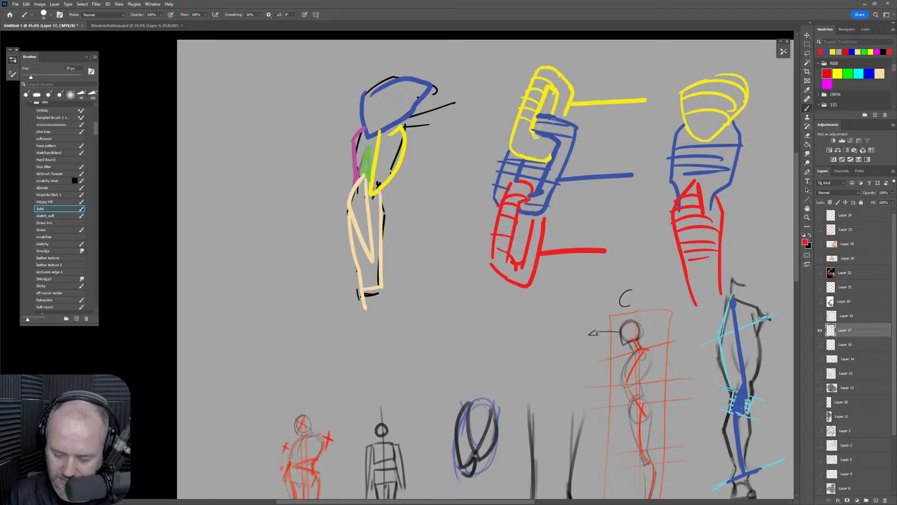
alt+click(525, 107)
mouse_move(206, 150)
mouse_down()
mouse_move(223, 188)
mouse_move(216, 128)
mouse_move(237, 135)
mouse_move(224, 146)
mouse_move(253, 172)
mouse_move(232, 174)
mouse_move(219, 156)
mouse_move(217, 175)
mouse_move(236, 133)
mouse_move(274, 121)
mouse_move(291, 138)
mouse_up()
key(ctrl+z)
alt+click(554, 116)
key(ctrl+z)
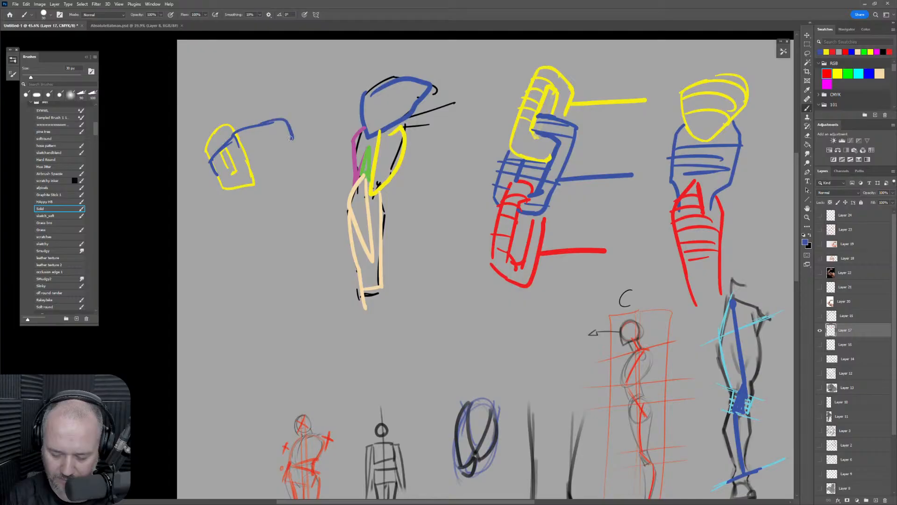
mouse_move(217, 174)
mouse_down()
mouse_move(291, 140)
mouse_move(260, 159)
mouse_up()
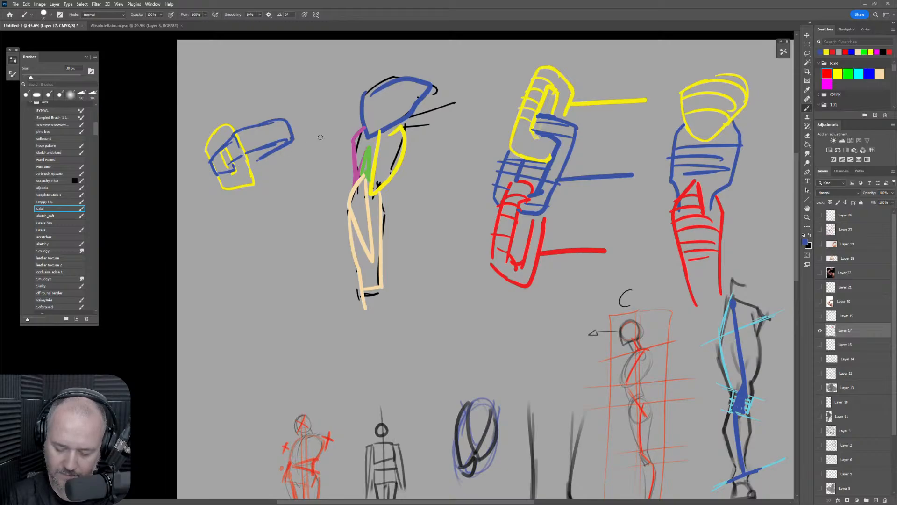
Draw a large red link hooked around the small blue link's free end with a slightly thicker brush, and switch to the Eraser.
alt+click(521, 204)
key(])
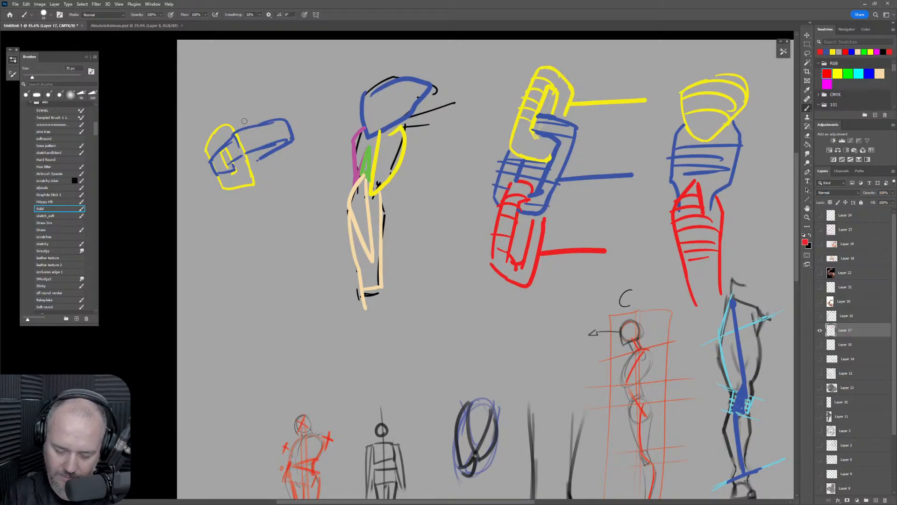
mouse_move(240, 126)
mouse_down()
mouse_move(282, 71)
mouse_move(318, 148)
mouse_up()
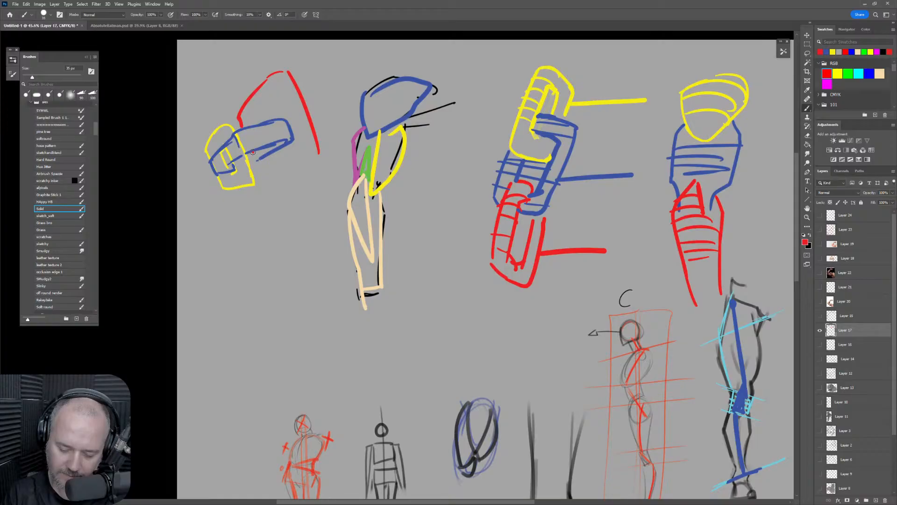
mouse_move(253, 152)
mouse_down()
mouse_move(277, 172)
mouse_move(319, 150)
mouse_move(294, 134)
mouse_up()
drag(268, 94, 287, 134)
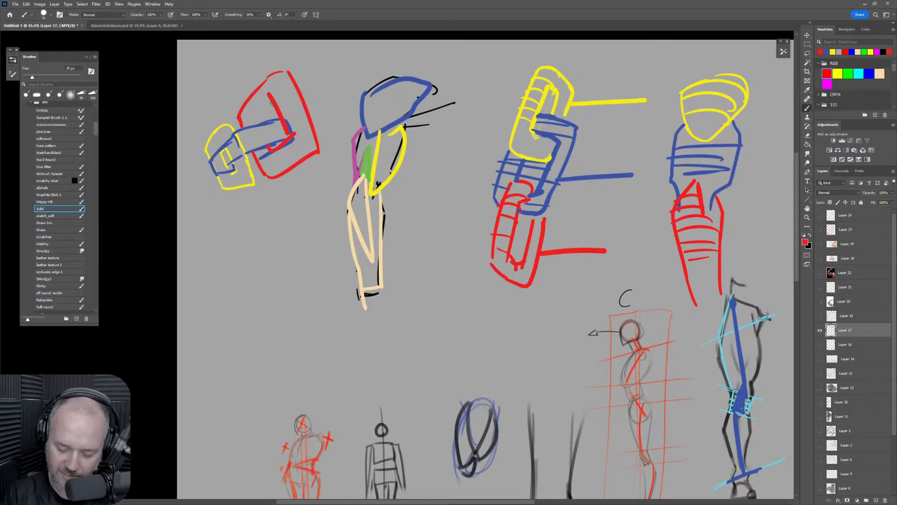
drag(271, 100, 259, 116)
key(e)
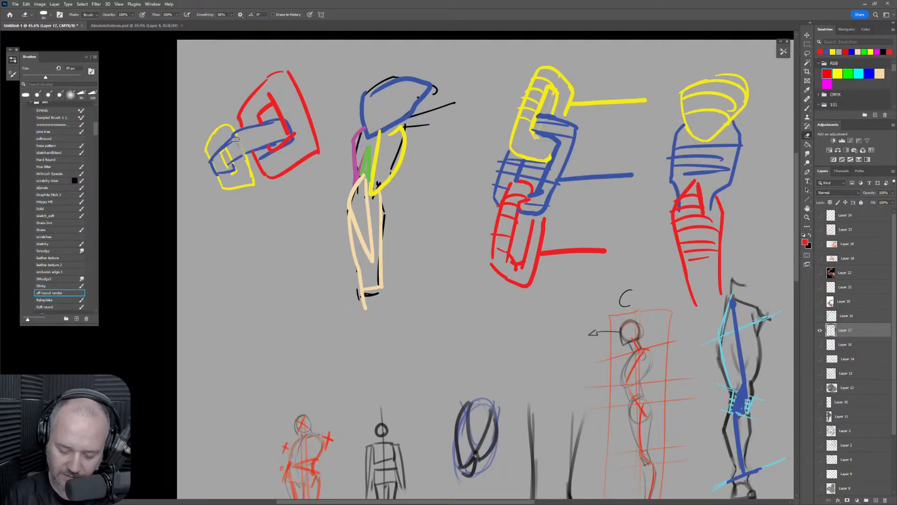
Erase the overlapping lines inside the small blue link and redraw its lower edge in blue with clean ends against the red link.
key(bracketright)
key(bracketright)
key(bracketright)
mouse_move(244, 138)
mouse_down()
mouse_move(225, 149)
mouse_move(222, 163)
mouse_move(247, 139)
mouse_move(237, 138)
mouse_move(224, 168)
mouse_move(232, 150)
mouse_move(271, 129)
mouse_move(267, 160)
mouse_move(267, 151)
mouse_up()
key(bracketleft)
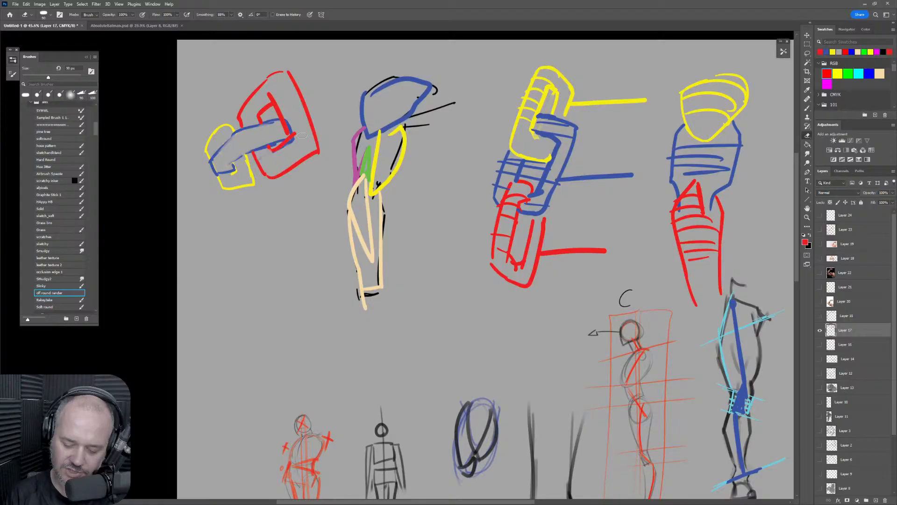
key(b)
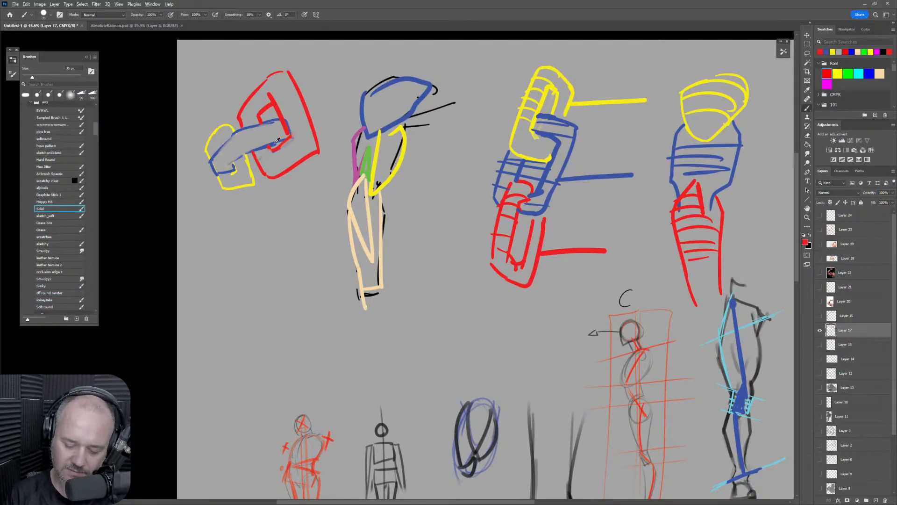
mouse_move(255, 162)
mouse_down()
mouse_move(241, 155)
mouse_move(254, 149)
mouse_move(242, 128)
mouse_move(272, 121)
mouse_move(297, 142)
mouse_up()
key(e)
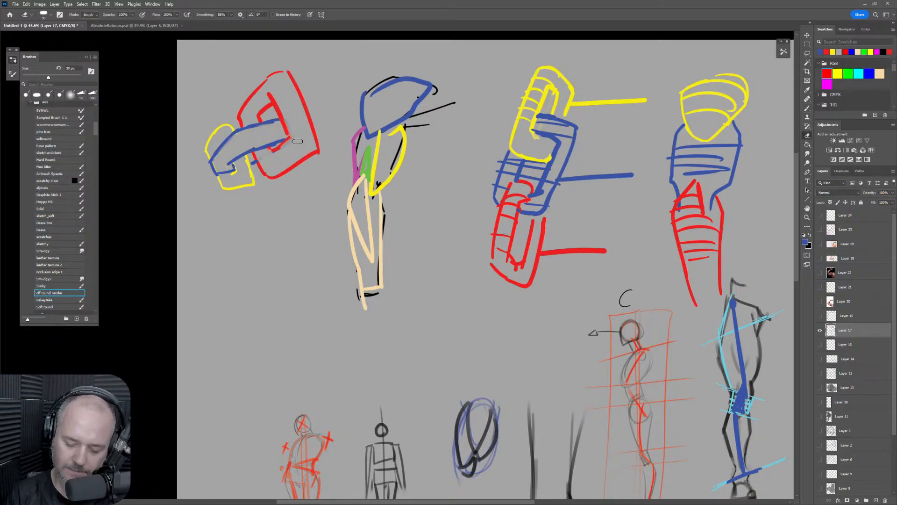
Start a foreshortened arm sketch below the small chain with a yellow shoulder arc, a blue upper-arm curve and a red forearm curve ending in a circle.
key(z)
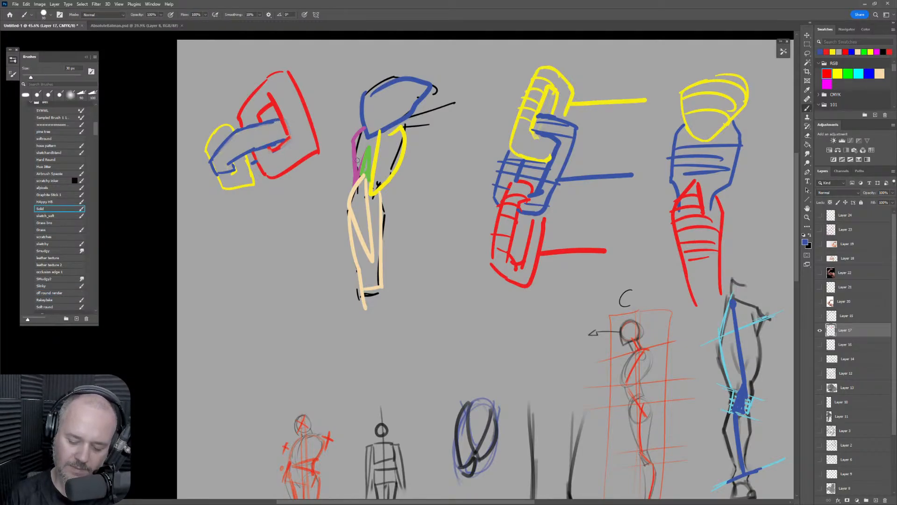
mouse_move(327, 218)
mouse_down()
mouse_move(306, 226)
mouse_move(368, 142)
mouse_move(354, 197)
mouse_up()
key(b)
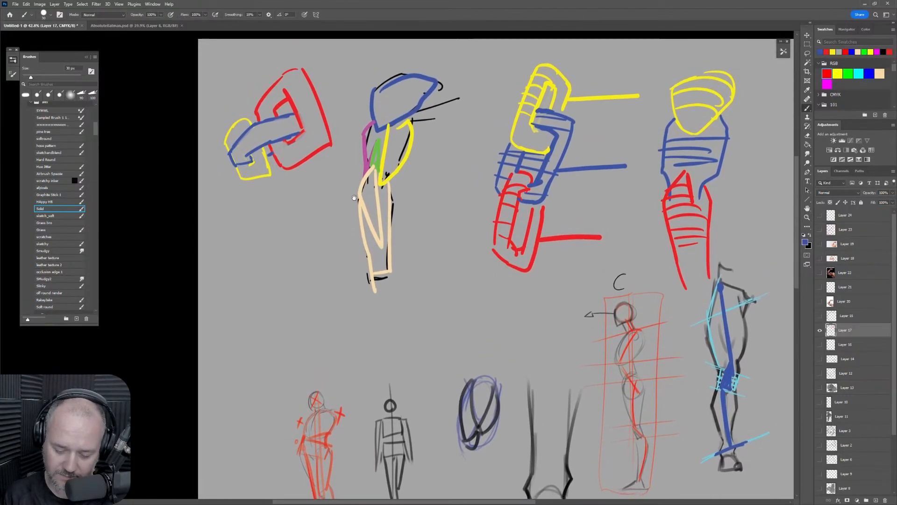
alt+click(228, 136)
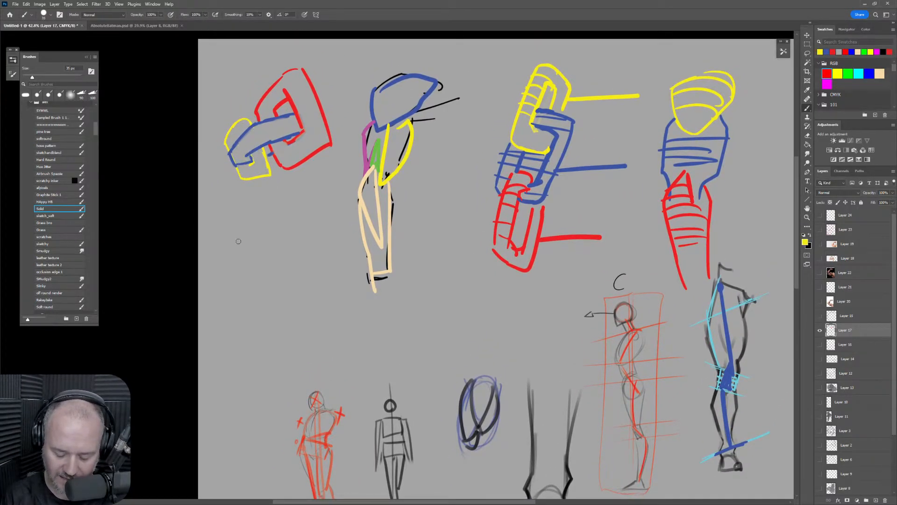
drag(222, 226, 231, 219)
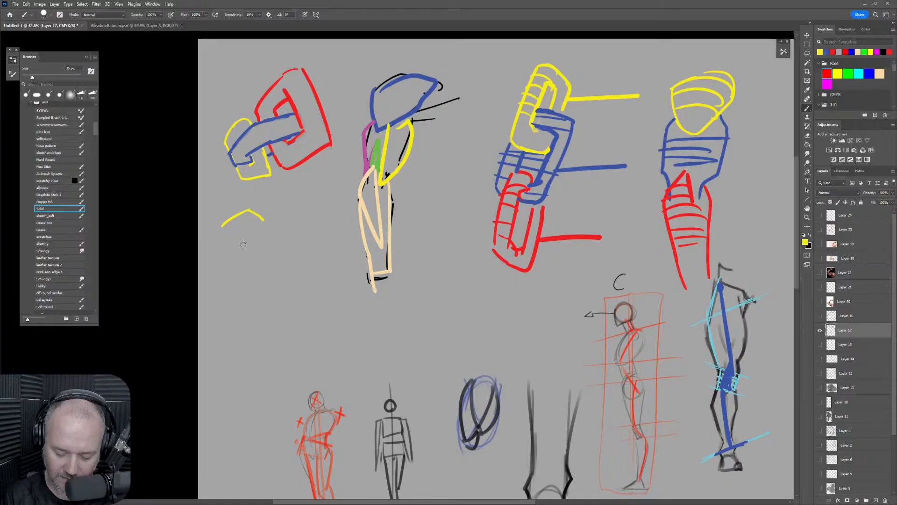
alt+click(242, 136)
key(bracketright)
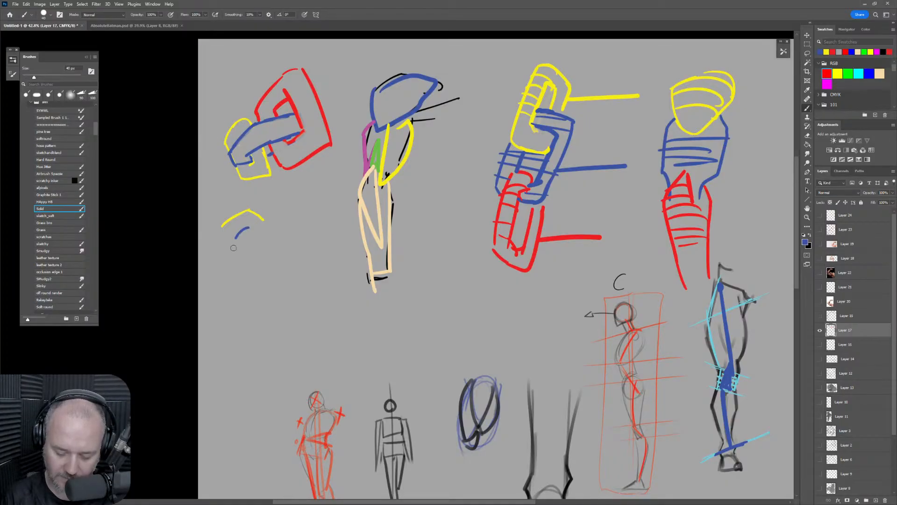
mouse_move(279, 213)
mouse_down()
mouse_move(250, 256)
mouse_move(279, 197)
mouse_move(320, 200)
mouse_move(321, 192)
mouse_move(315, 210)
mouse_move(323, 189)
mouse_up()
alt+click(283, 166)
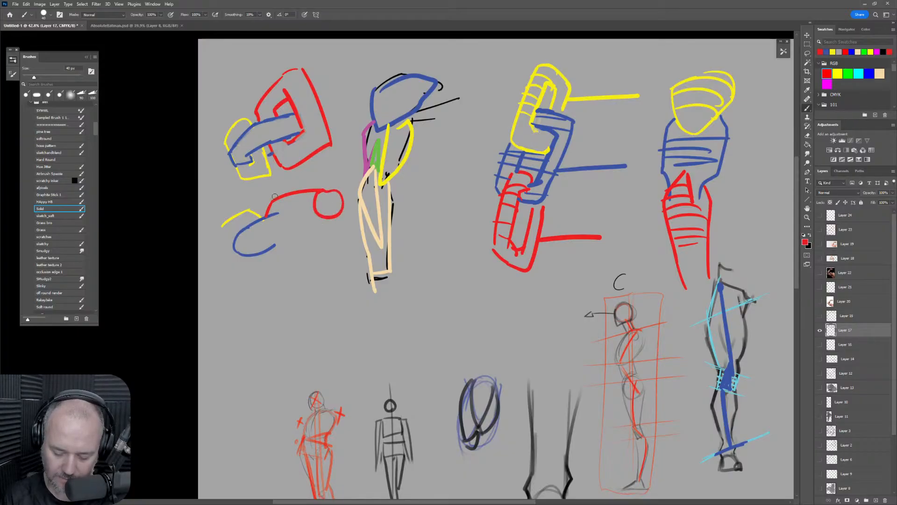
Close the blue upper-arm end, draw the red underside of the forearm from the circle, and extend the yellow shoulder curve around the upper arm.
mouse_move(270, 215)
mouse_down()
mouse_move(286, 228)
mouse_move(278, 238)
mouse_up()
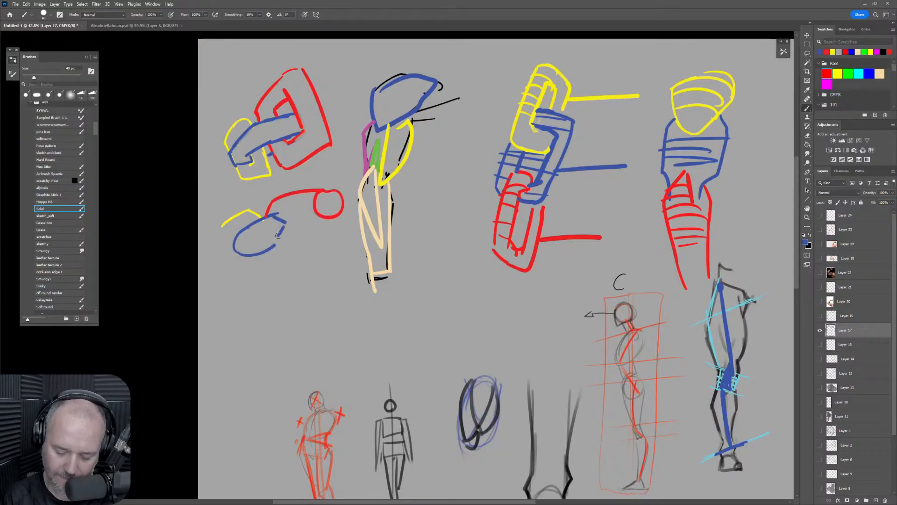
alt+click(336, 213)
drag(340, 214, 278, 248)
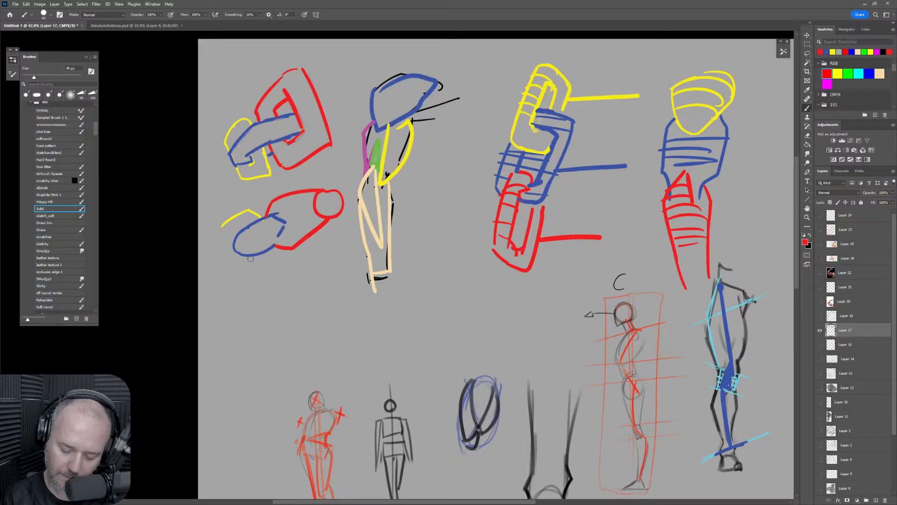
alt+click(263, 214)
drag(226, 219, 214, 254)
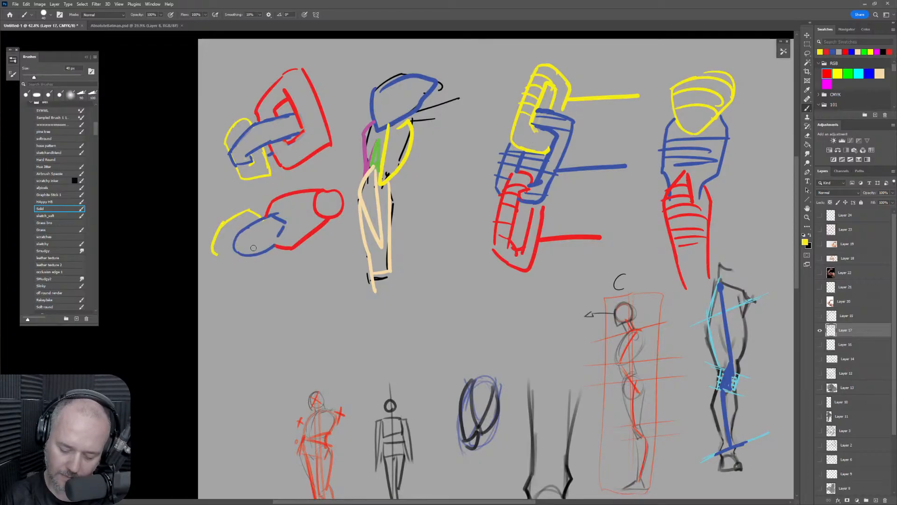
Refine the foreshortened arm with a slightly thinner brush, adding a yellow inner shoulder edge and reinforcing the blue upper arm's lower outline.
key(bracketleft)
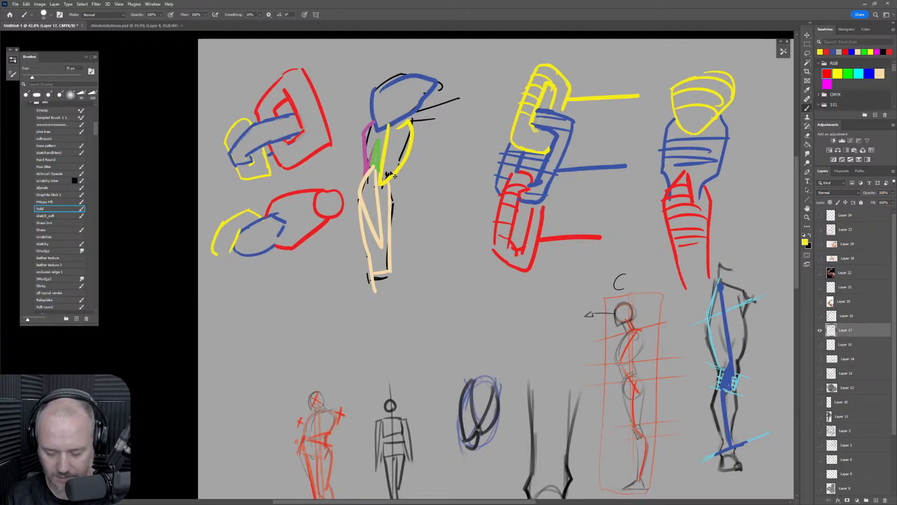
alt+click(285, 211)
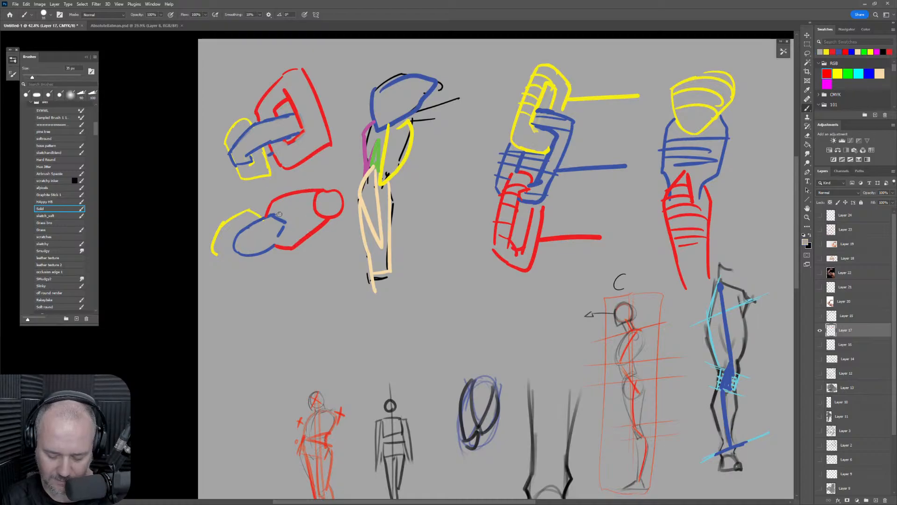
alt+click(282, 228)
mouse_move(284, 225)
mouse_down()
mouse_move(272, 244)
mouse_move(287, 218)
mouse_move(239, 259)
mouse_up()
alt+click(275, 220)
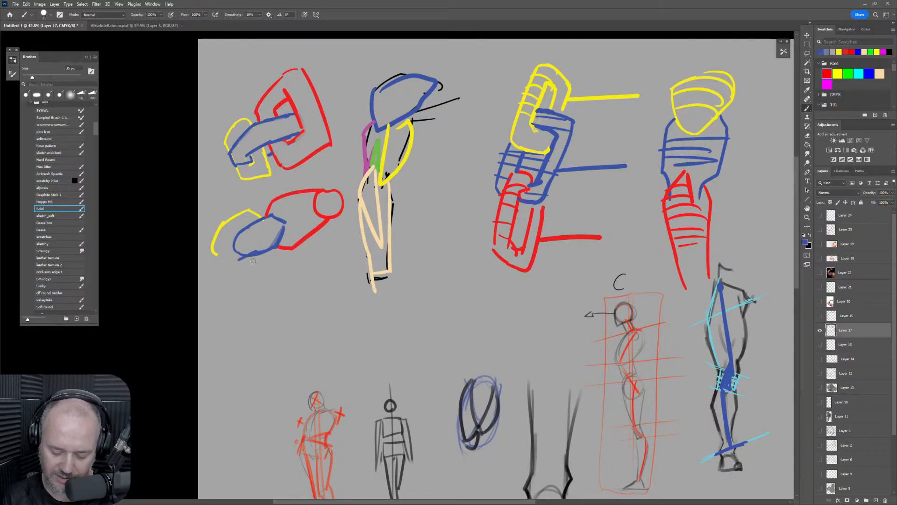
mouse_move(312, 291)
mouse_down()
mouse_move(326, 274)
mouse_move(394, 276)
mouse_move(395, 293)
mouse_up()
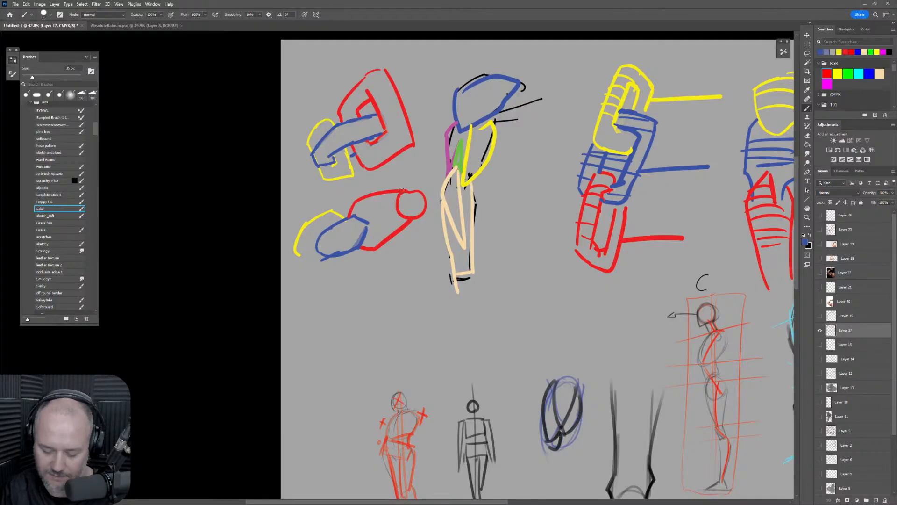
alt+click(401, 200)
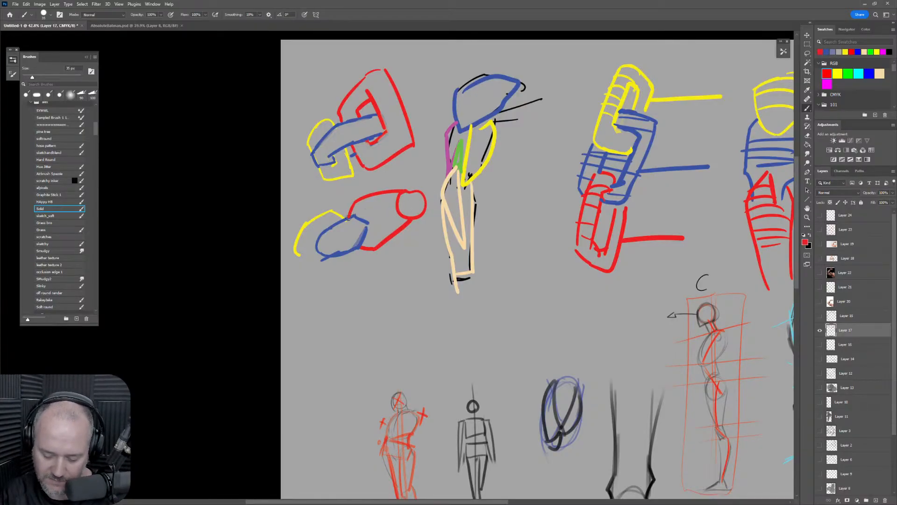
drag(345, 216, 389, 218)
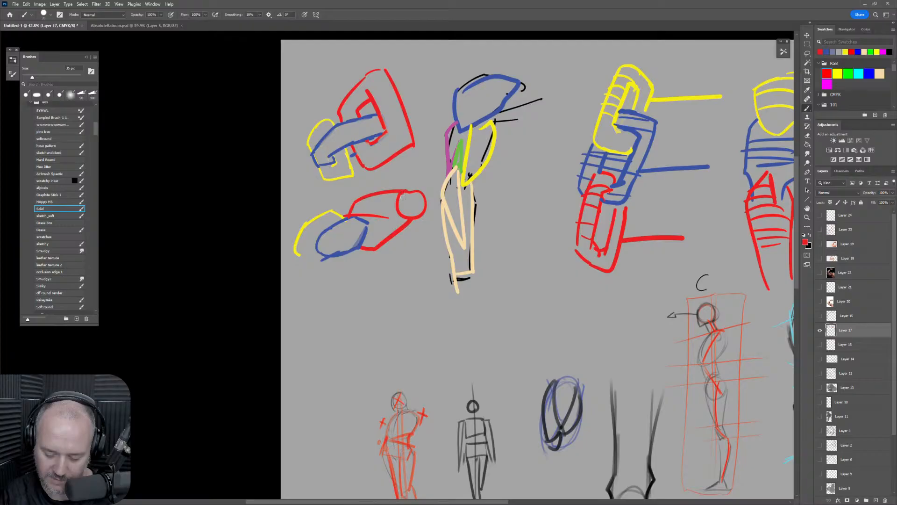
key(ctrl+z)
mouse_move(401, 194)
mouse_down()
mouse_move(408, 216)
mouse_move(436, 184)
mouse_move(413, 222)
mouse_up()
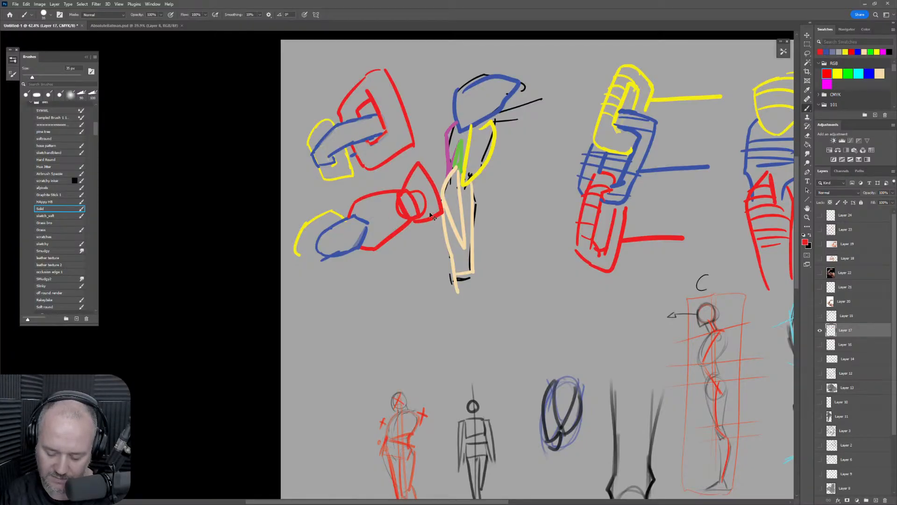
key(ctrl+z)
key(ctrl+z)
Erase parts of the circle at the red forearm's end and draw a boxy red wrist section with a small tapered end instead.
key(e)
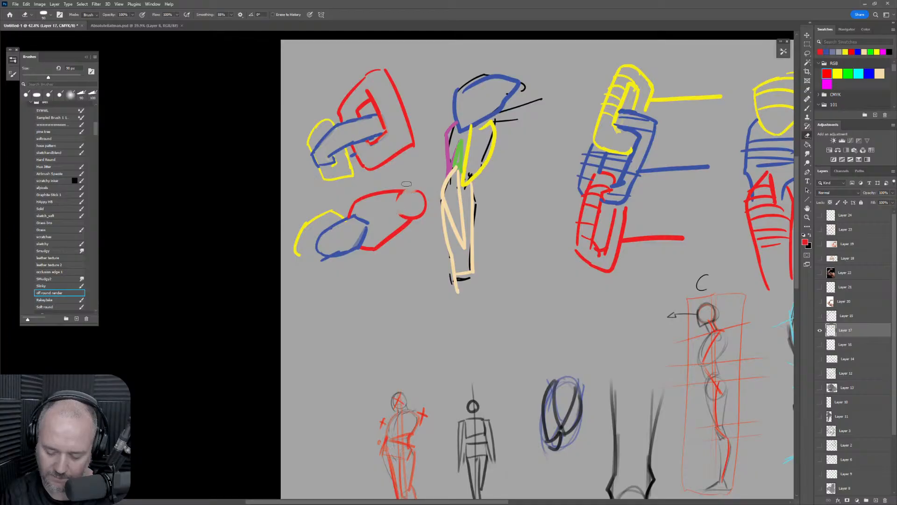
mouse_move(403, 191)
mouse_down()
mouse_move(391, 216)
mouse_move(425, 195)
mouse_move(420, 210)
mouse_move(397, 190)
mouse_move(423, 198)
mouse_move(413, 195)
mouse_move(394, 212)
mouse_move(414, 216)
mouse_move(423, 195)
mouse_move(396, 215)
mouse_move(402, 231)
mouse_move(402, 208)
mouse_move(439, 190)
mouse_move(423, 210)
mouse_up()
key(b)
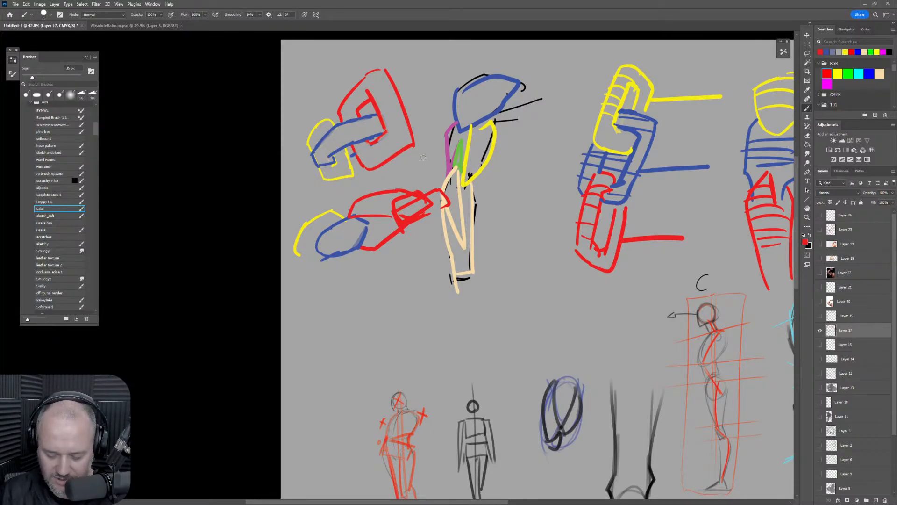
drag(541, 325, 411, 306)
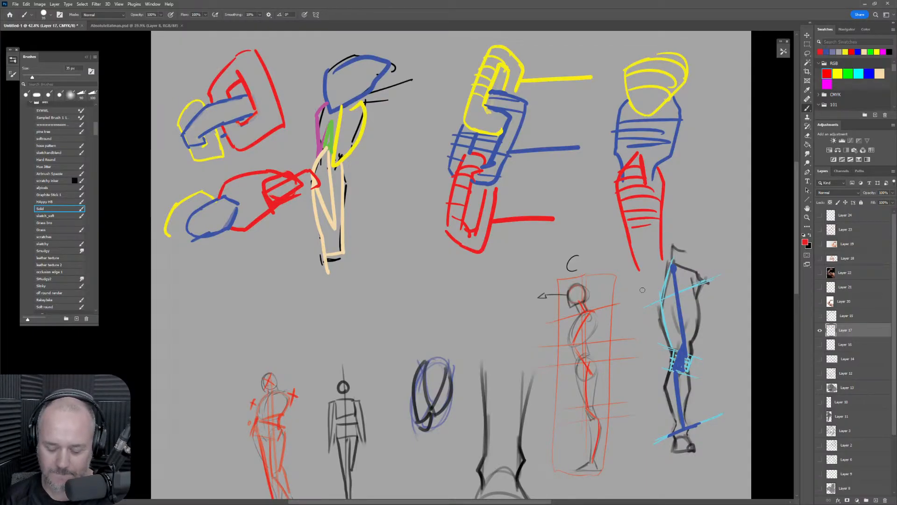
drag(611, 287, 582, 303)
drag(620, 403, 543, 317)
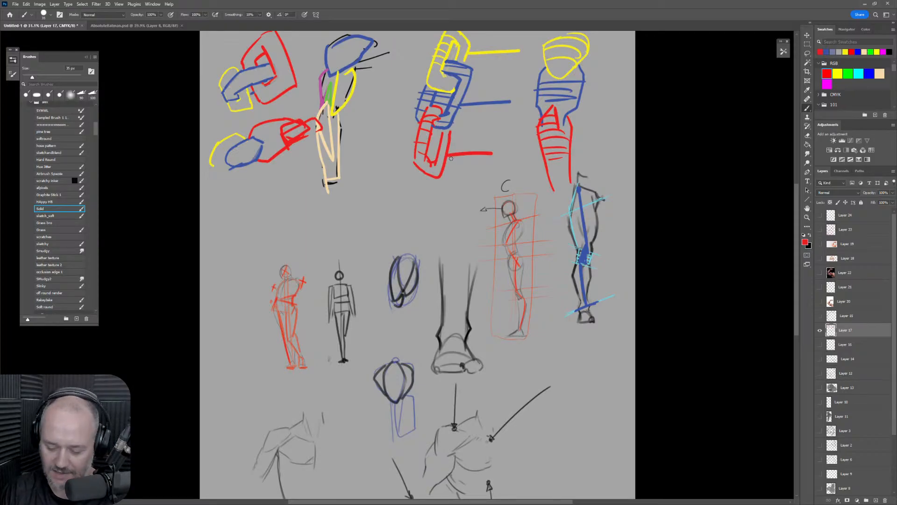
mouse_move(430, 191)
mouse_down()
mouse_move(406, 47)
mouse_move(397, 205)
mouse_up()
key(ctrl+z)
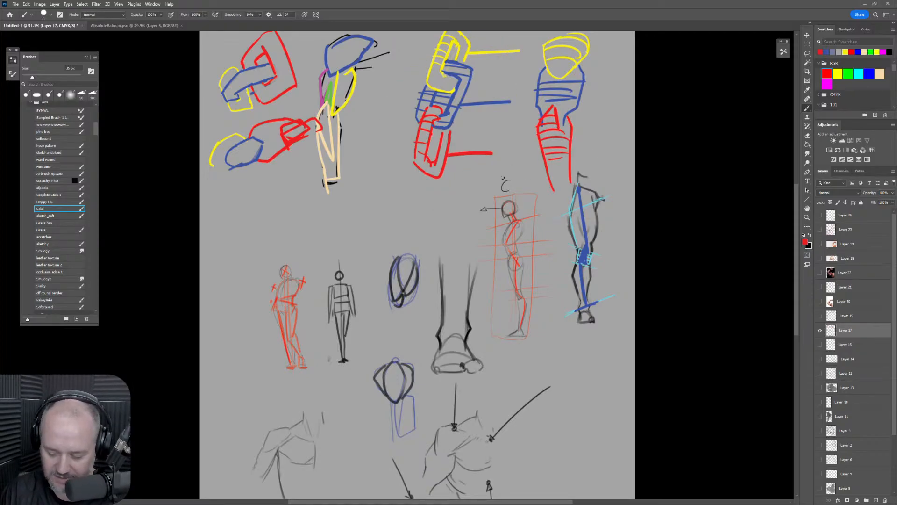
mouse_move(595, 172)
mouse_down()
mouse_move(573, 181)
mouse_move(608, 364)
mouse_move(558, 160)
mouse_up()
key(ctrl+z)
Choose yellow as the brush color, hide the Layer 17 sketches and add a new blank layer above it.
click(837, 74)
key(ctrl+z)
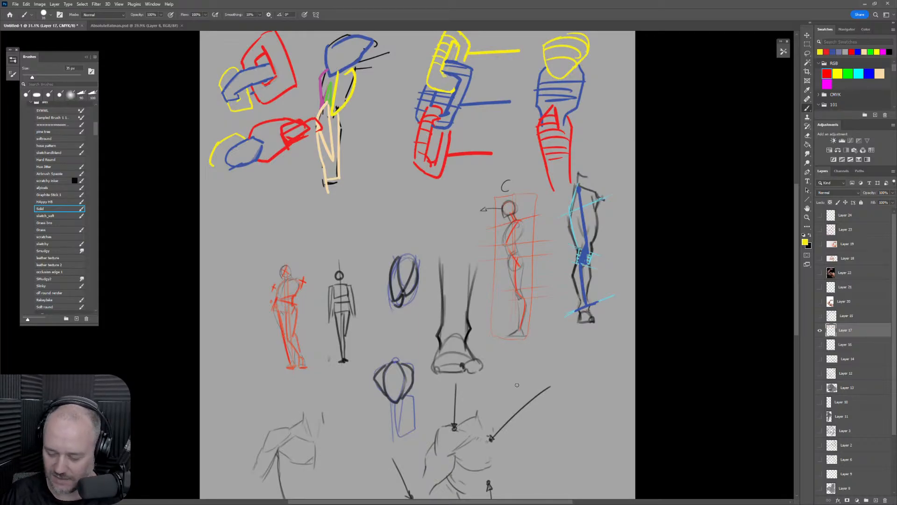
alt+click(819, 331)
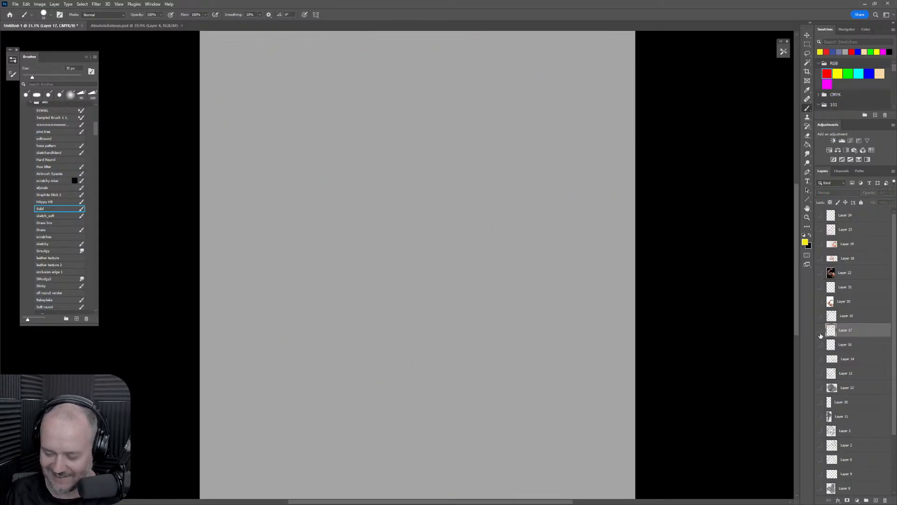
click(875, 499)
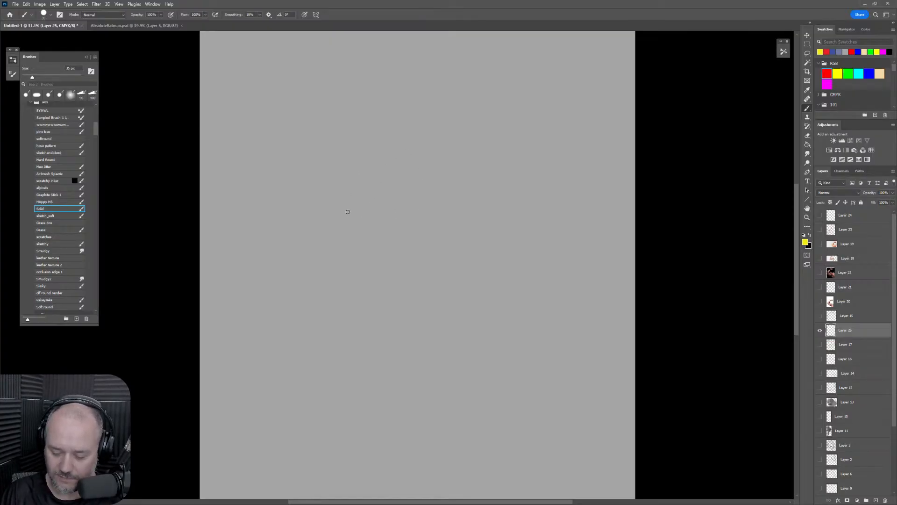
Draw a yellow square for the palm on the new layer, with a narrow triangular wedge along one side for the thumb base.
drag(358, 166, 363, 234)
drag(356, 167, 407, 146)
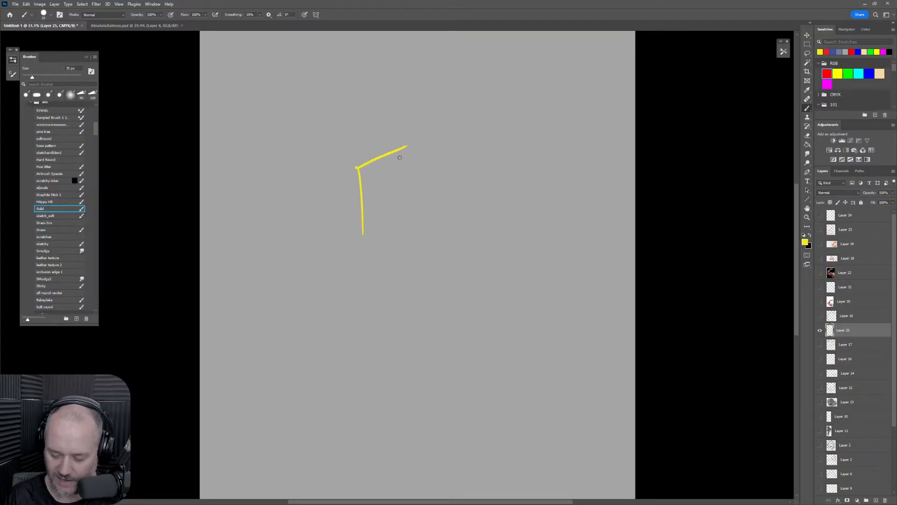
key(ctrl+z)
mouse_move(357, 167)
mouse_down()
mouse_move(427, 165)
mouse_move(428, 228)
mouse_up()
mouse_move(362, 234)
mouse_down()
mouse_move(426, 235)
mouse_move(449, 220)
mouse_up()
drag(426, 163, 450, 220)
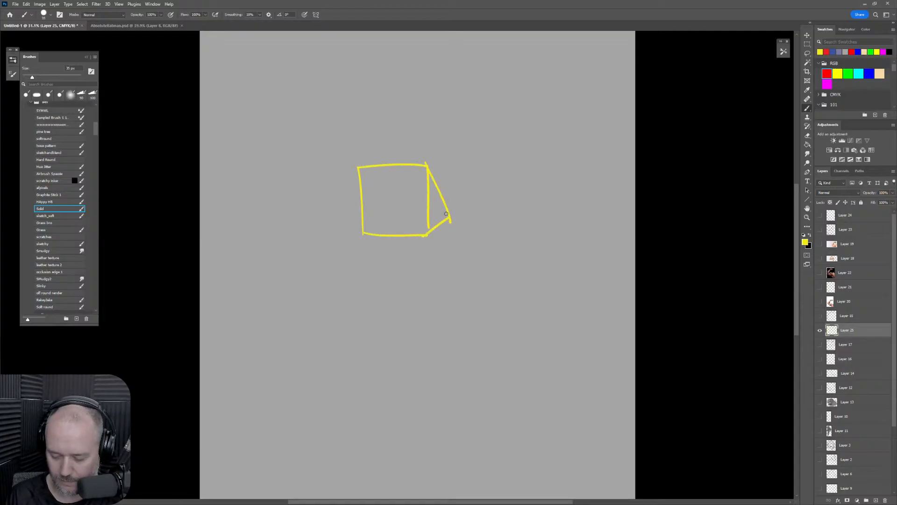
Add a yellow triangular wedge on the palm square's upper edge as the base for the fingers, redrawing it once.
mouse_move(356, 169)
mouse_down()
mouse_move(408, 146)
mouse_move(433, 174)
mouse_up()
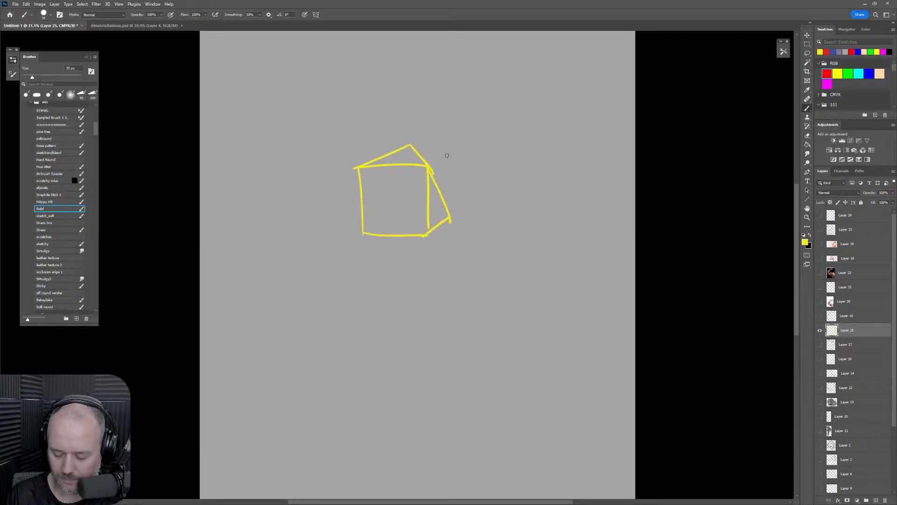
key(ctrl+z)
key(ctrl+z)
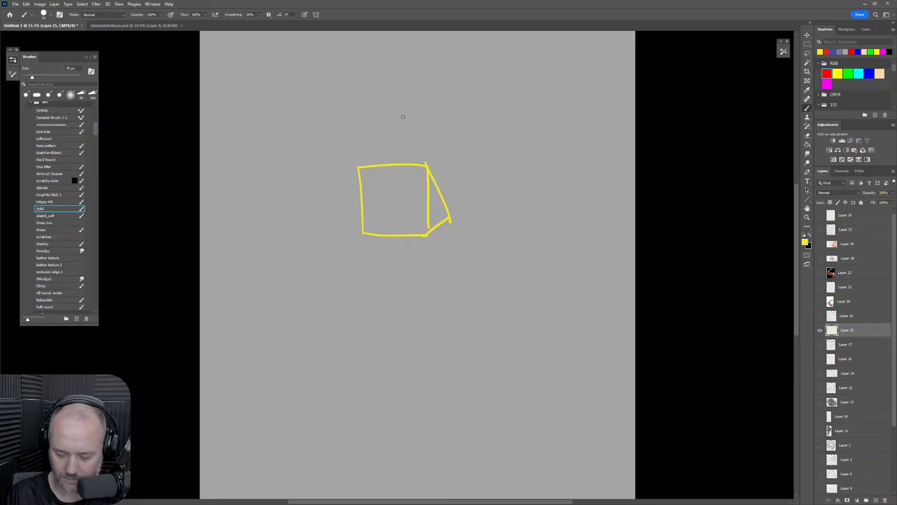
drag(425, 163, 411, 143)
mouse_move(353, 170)
mouse_down()
mouse_move(410, 144)
mouse_move(433, 171)
mouse_up()
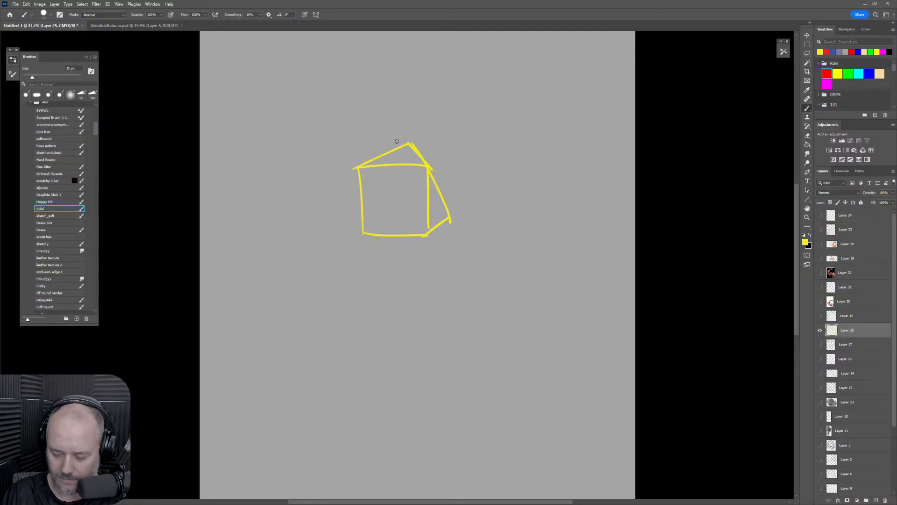
Draw four narrow yellow fingers rising from the palm's upper wedge and a thumb extending from the side wedge.
mouse_move(399, 82)
mouse_down()
mouse_move(398, 146)
mouse_move(411, 80)
mouse_move(412, 143)
mouse_up()
mouse_move(430, 95)
mouse_down()
mouse_move(427, 124)
mouse_move(442, 101)
mouse_move(430, 168)
mouse_up()
drag(366, 100, 376, 156)
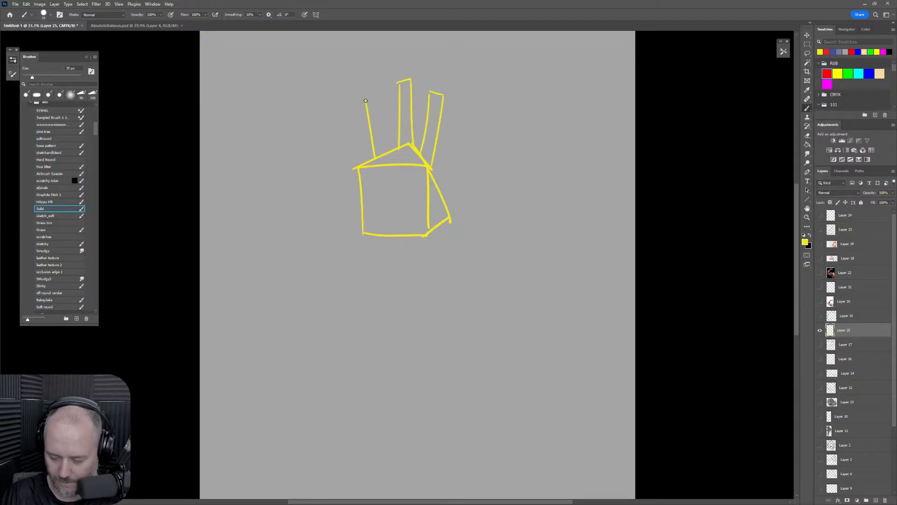
drag(366, 99, 392, 154)
mouse_move(337, 125)
mouse_down()
mouse_move(354, 169)
mouse_move(365, 163)
mouse_move(360, 183)
mouse_up()
mouse_move(443, 199)
mouse_down()
mouse_move(482, 186)
mouse_move(493, 194)
mouse_move(445, 223)
mouse_up()
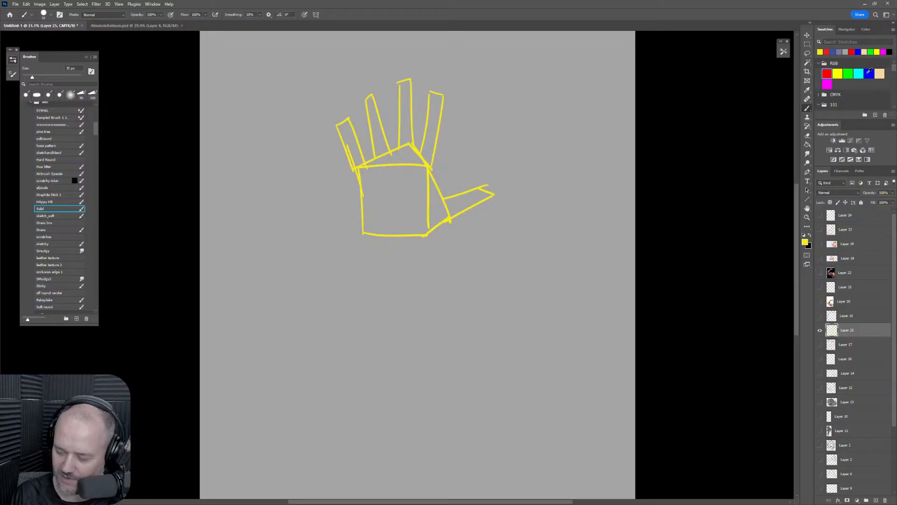
Trace the palm's square outline in blue with a slightly thicker brush.
click(868, 73)
key(])
mouse_move(358, 170)
mouse_down()
mouse_move(362, 228)
mouse_move(425, 167)
mouse_move(427, 234)
mouse_up()
drag(357, 232, 420, 234)
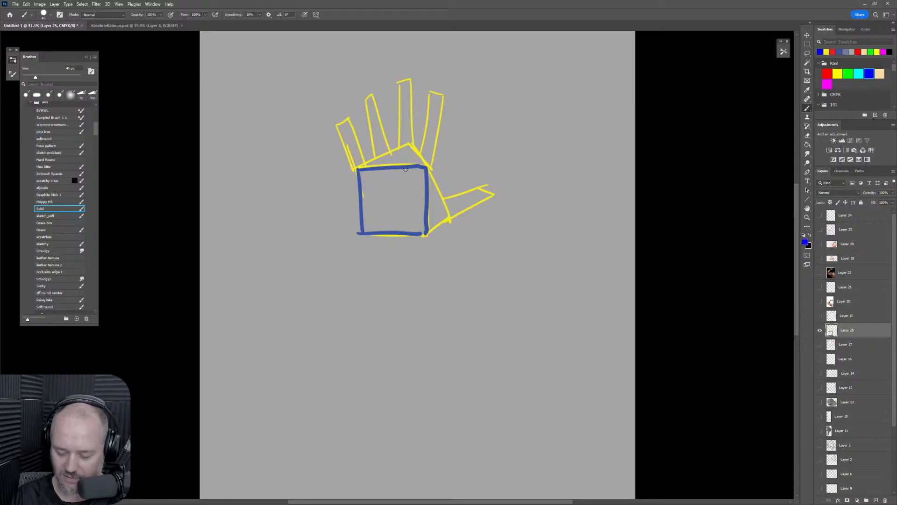
Add a vertical blue line inside the palm square and trace the upper finger wedge and the thumb-side wedge in blue.
drag(407, 167, 405, 231)
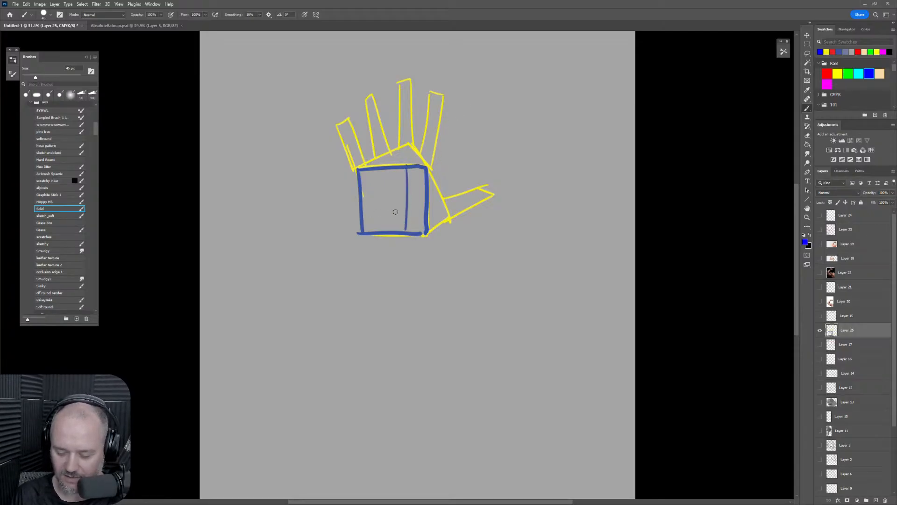
drag(360, 213, 435, 209)
key(ctrl+z)
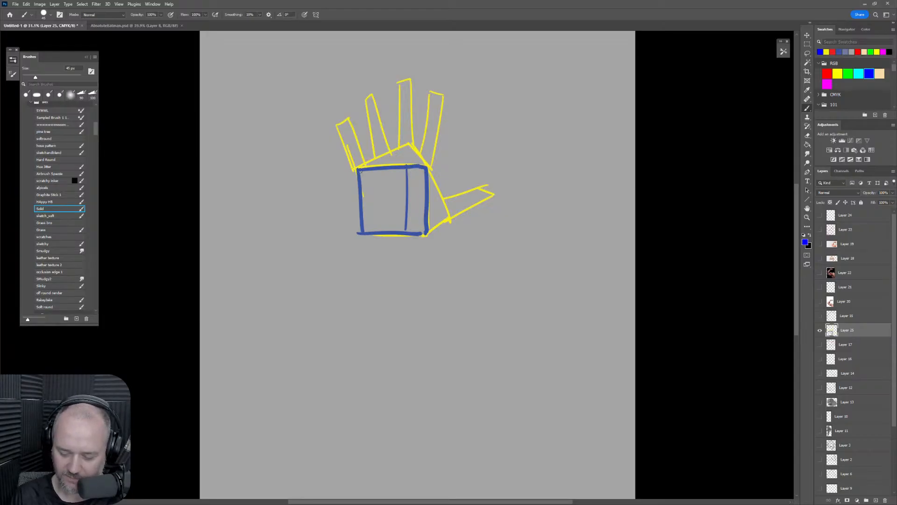
mouse_move(355, 170)
mouse_down()
mouse_move(406, 145)
mouse_move(421, 164)
mouse_up()
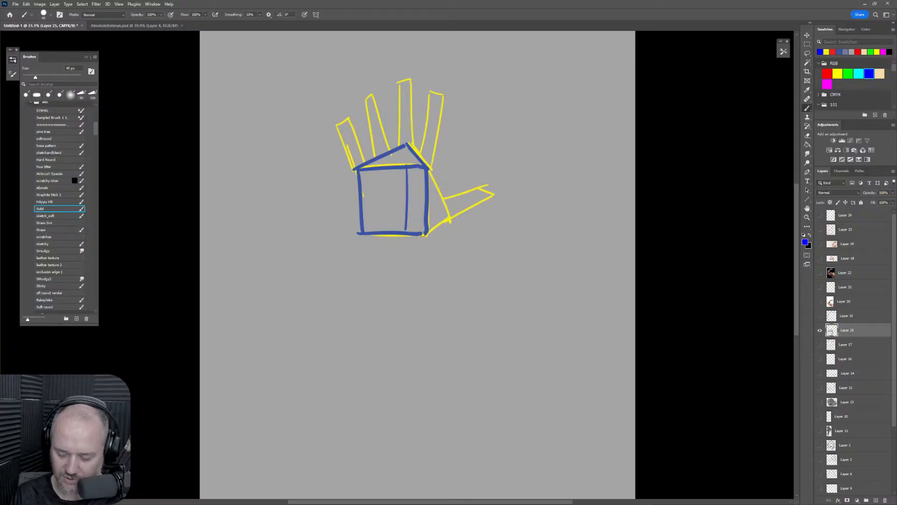
drag(423, 234, 452, 216)
drag(427, 166, 446, 215)
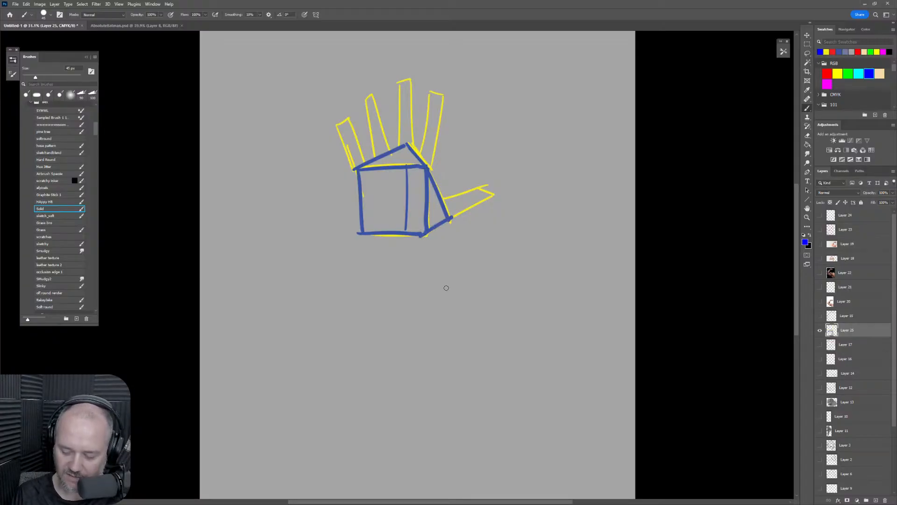
Mark a blue knuckle dot at the upper wedge's peak, outline the middle finger, and draw sloping guide lines above the fingertips.
drag(405, 151, 405, 141)
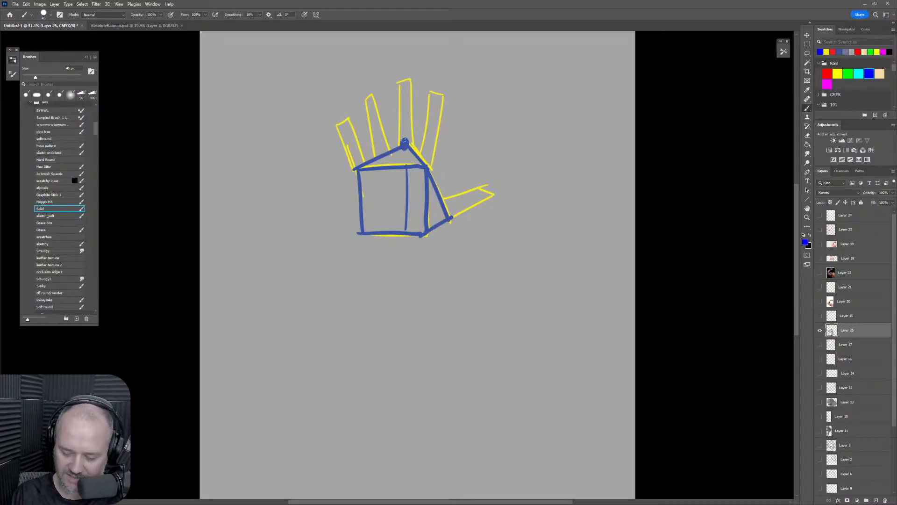
mouse_move(401, 80)
mouse_down()
mouse_move(400, 146)
mouse_move(413, 83)
mouse_move(413, 145)
mouse_up()
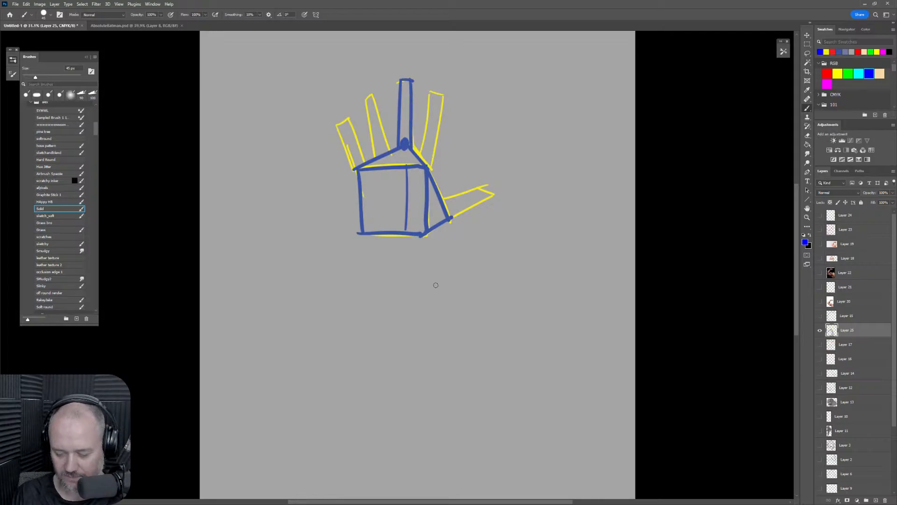
mouse_move(312, 125)
mouse_down()
mouse_move(400, 67)
mouse_move(453, 97)
mouse_up()
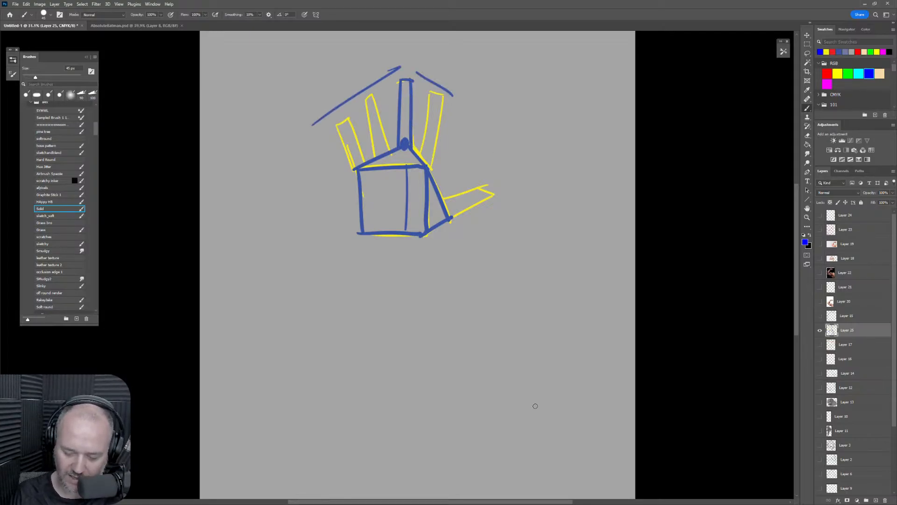
Trace the remaining three fingers and the thumb in blue over their yellow outlines.
drag(367, 96, 377, 156)
mouse_move(367, 96)
mouse_down()
mouse_move(377, 138)
mouse_move(393, 150)
mouse_up()
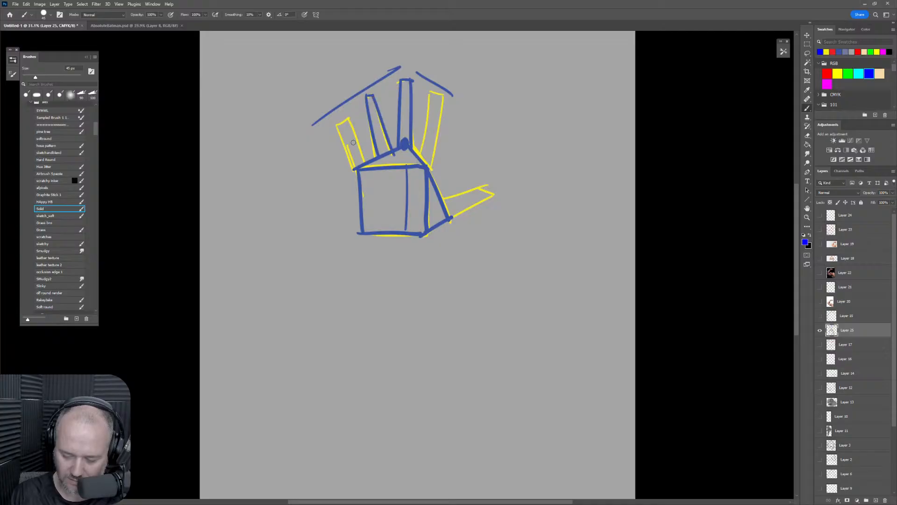
mouse_move(342, 126)
mouse_down()
mouse_move(355, 166)
mouse_move(353, 133)
mouse_move(365, 162)
mouse_up()
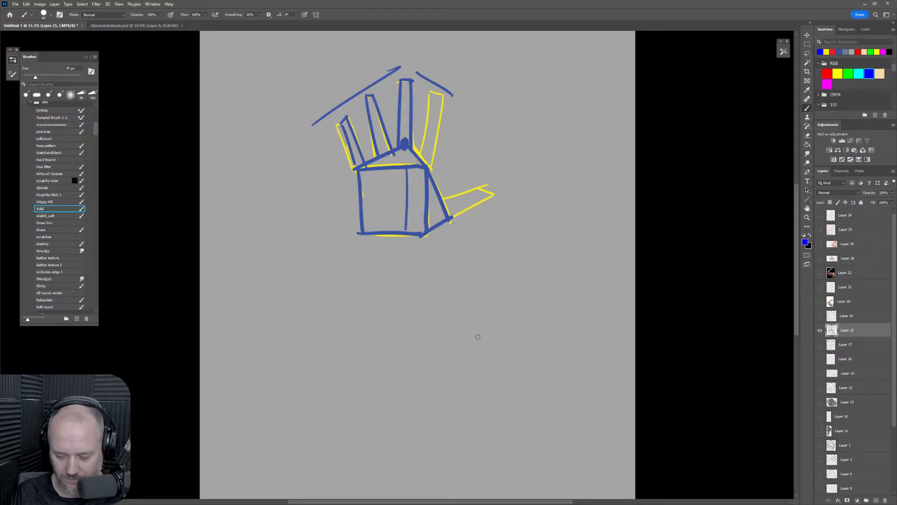
mouse_move(430, 96)
mouse_down()
mouse_move(419, 153)
mouse_move(446, 96)
mouse_move(427, 163)
mouse_up()
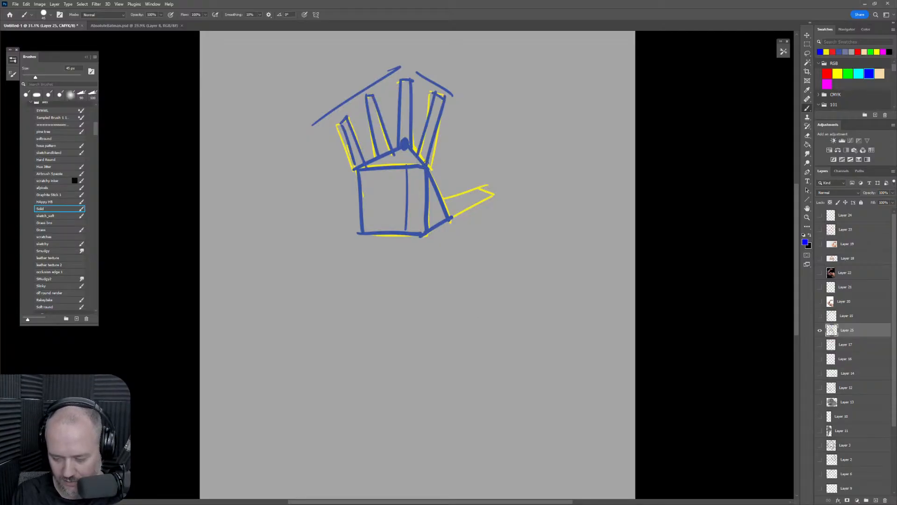
mouse_move(443, 200)
mouse_down()
mouse_move(485, 191)
mouse_move(447, 224)
mouse_up()
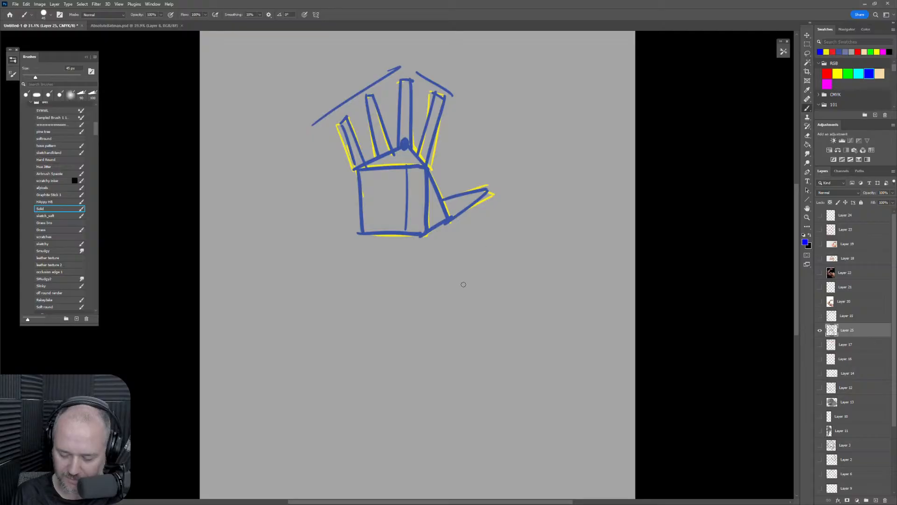
Draw a red line along the palm's thumb-side edge with a smaller brush, extending slightly below the square.
click(828, 73)
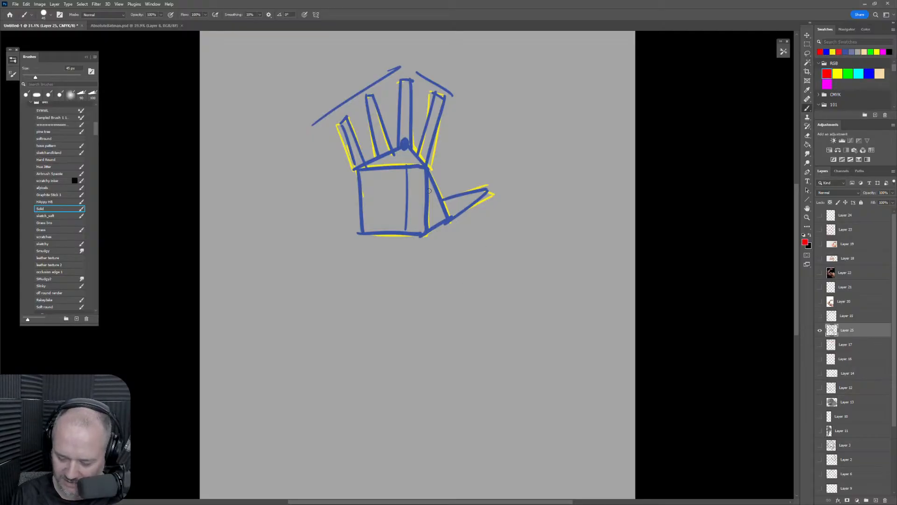
key(bracketleft)
drag(426, 169, 422, 249)
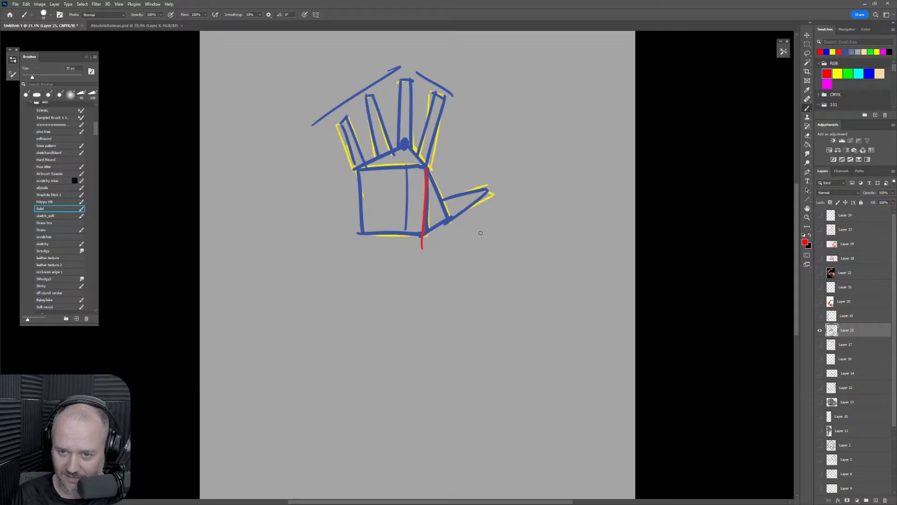
mouse_move(481, 213)
mouse_down()
mouse_move(443, 256)
mouse_move(420, 281)
mouse_up()
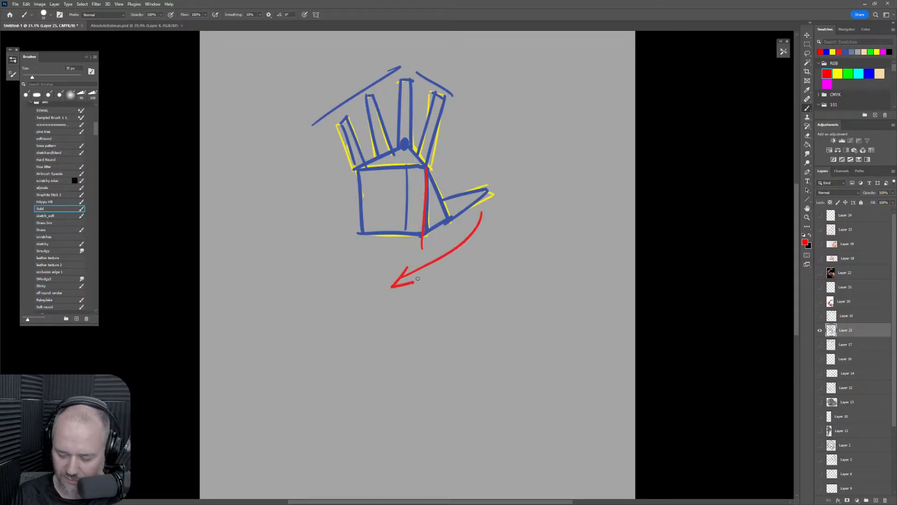
key(ctrl+z)
key(ctrl+z)
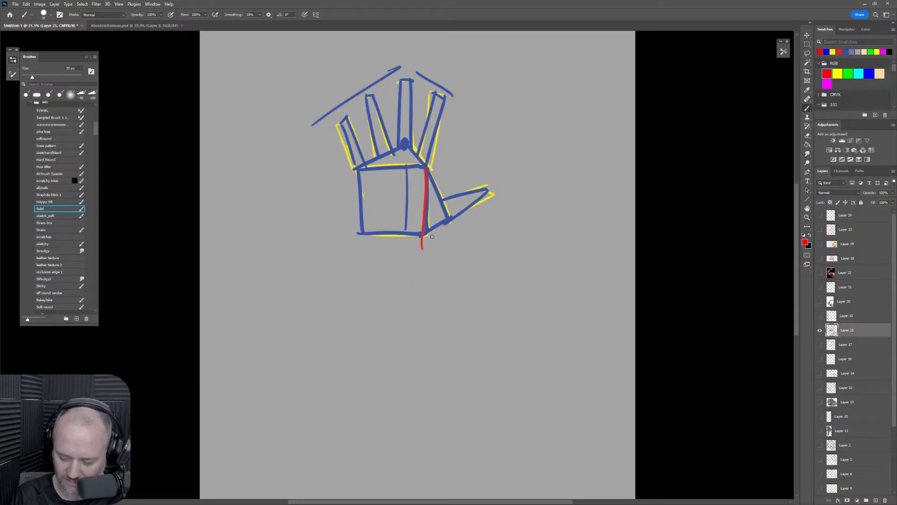
Sample the blue and draw the thumb wedge folded downward from the red hinge line, with a curved stroke beneath it.
alt+click(429, 232)
drag(424, 236, 440, 246)
mouse_move(427, 178)
mouse_down()
mouse_move(449, 256)
mouse_move(438, 226)
mouse_up()
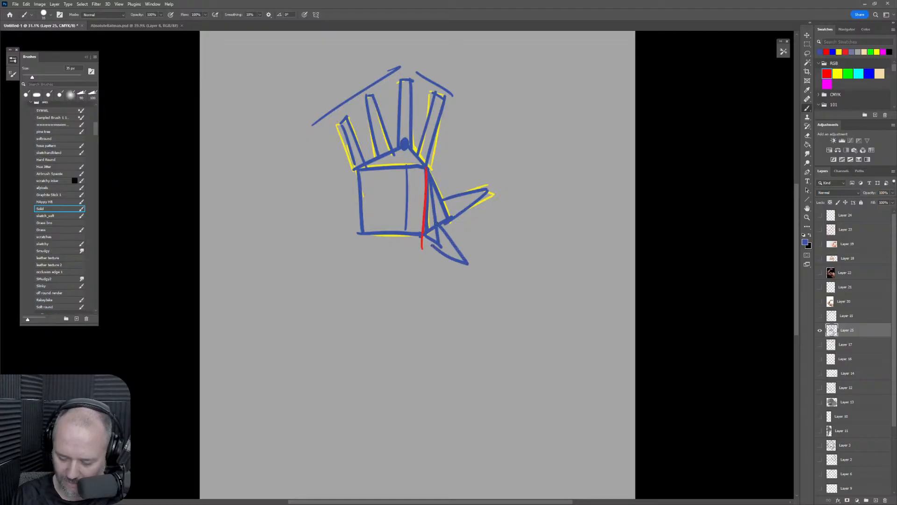
key(ctrl+z)
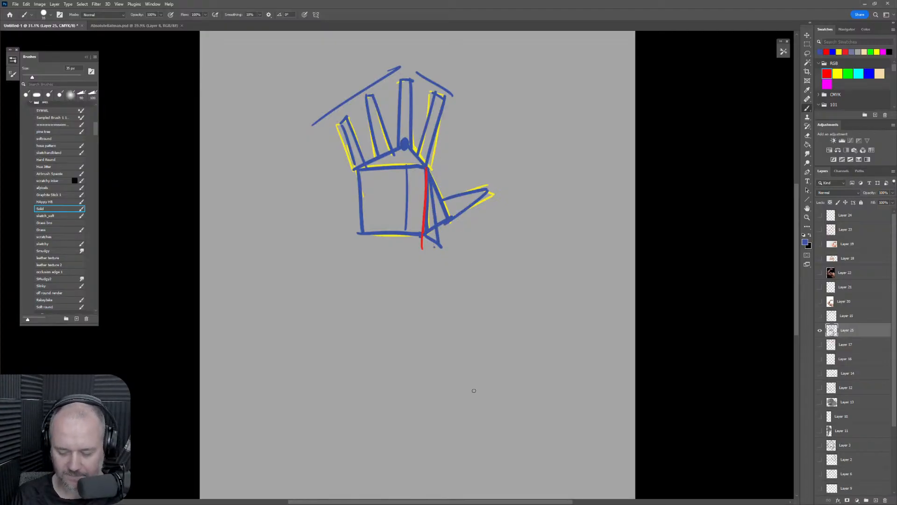
mouse_move(423, 236)
mouse_down()
mouse_move(445, 251)
mouse_move(389, 261)
mouse_move(419, 248)
mouse_up()
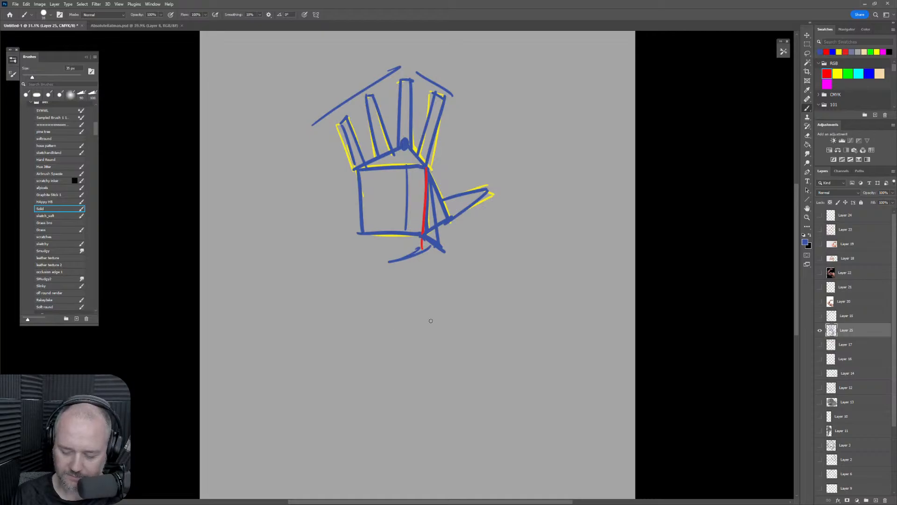
Draw a tilted blue box in perspective below the first hand as the palm of a second hand.
drag(466, 332, 466, 329)
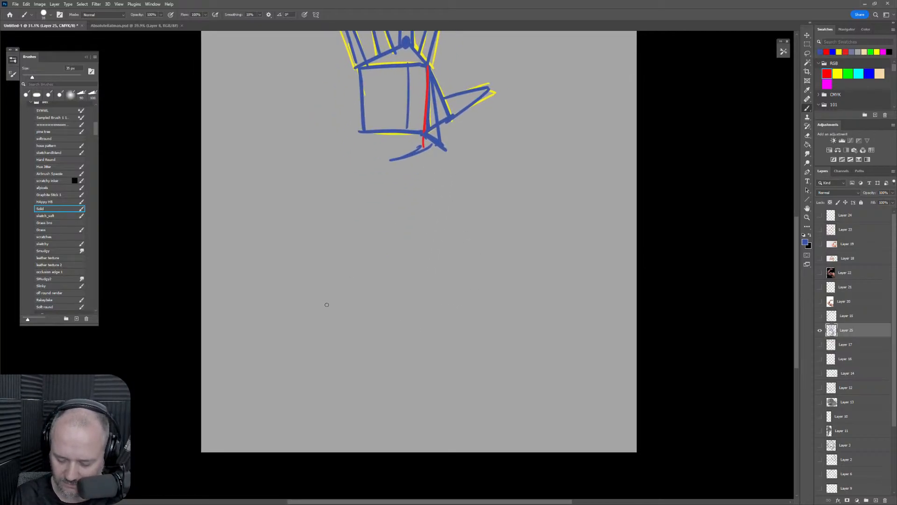
mouse_move(324, 302)
mouse_down()
mouse_move(333, 318)
mouse_move(330, 252)
mouse_move(339, 265)
mouse_move(390, 223)
mouse_move(394, 239)
mouse_up()
mouse_move(343, 265)
mouse_down()
mouse_move(392, 240)
mouse_move(372, 293)
mouse_up()
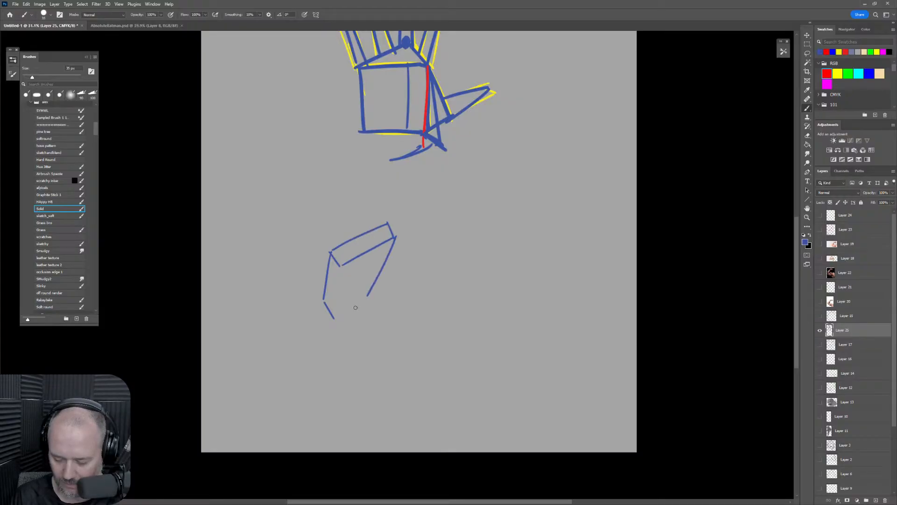
drag(335, 317, 374, 292)
drag(342, 265, 335, 314)
Add a finger-base wedge along the tilted box's upper face and a thumb wedge along its near side.
scroll(457, 235, left, 3)
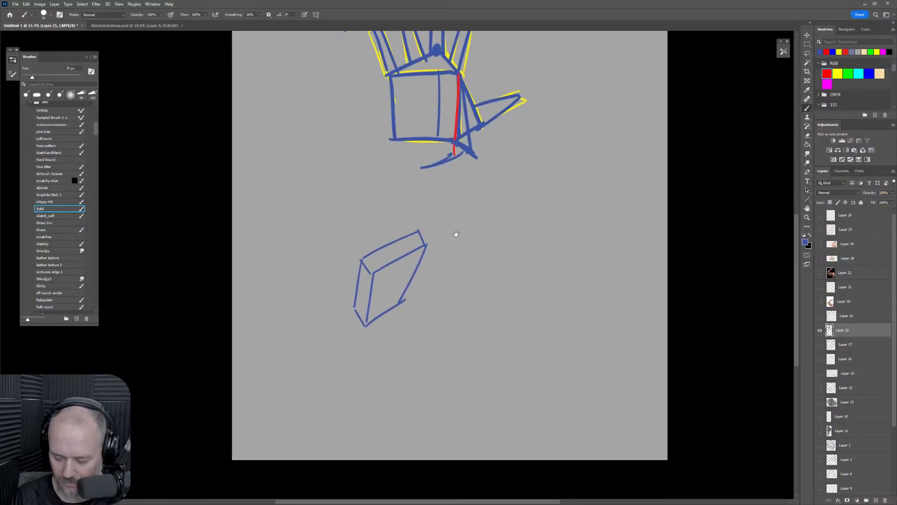
mouse_move(382, 251)
mouse_down()
mouse_move(405, 228)
mouse_move(407, 246)
mouse_move(392, 267)
mouse_up()
key(ctrl+z)
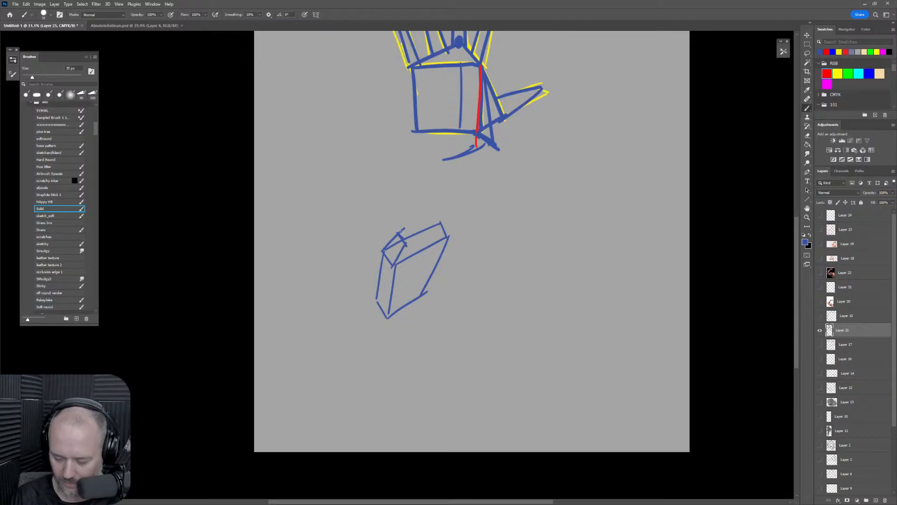
mouse_move(397, 230)
mouse_down()
mouse_move(442, 223)
mouse_move(446, 238)
mouse_up()
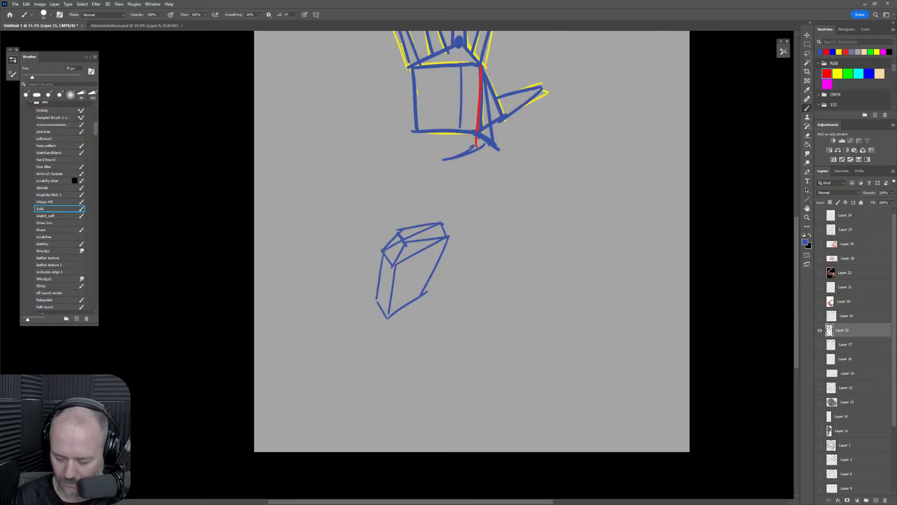
drag(383, 252, 375, 297)
Draw knuckle circles along the tilted palm's upper wedge, extend four fingers from them, and add a jointed thumb.
mouse_move(388, 253)
mouse_down()
mouse_move(392, 258)
mouse_move(388, 247)
mouse_up()
mouse_move(406, 228)
mouse_down()
mouse_move(426, 238)
mouse_move(421, 228)
mouse_move(441, 233)
mouse_move(464, 200)
mouse_move(470, 209)
mouse_move(476, 189)
mouse_move(481, 195)
mouse_move(442, 233)
mouse_move(451, 174)
mouse_move(435, 223)
mouse_move(401, 236)
mouse_up()
mouse_move(393, 175)
mouse_down()
mouse_move(394, 229)
mouse_move(407, 228)
mouse_up()
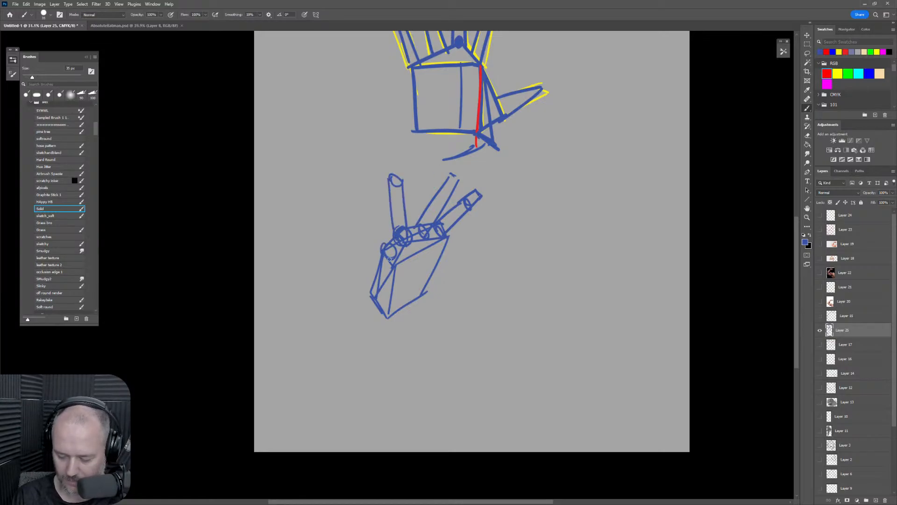
drag(367, 200, 388, 242)
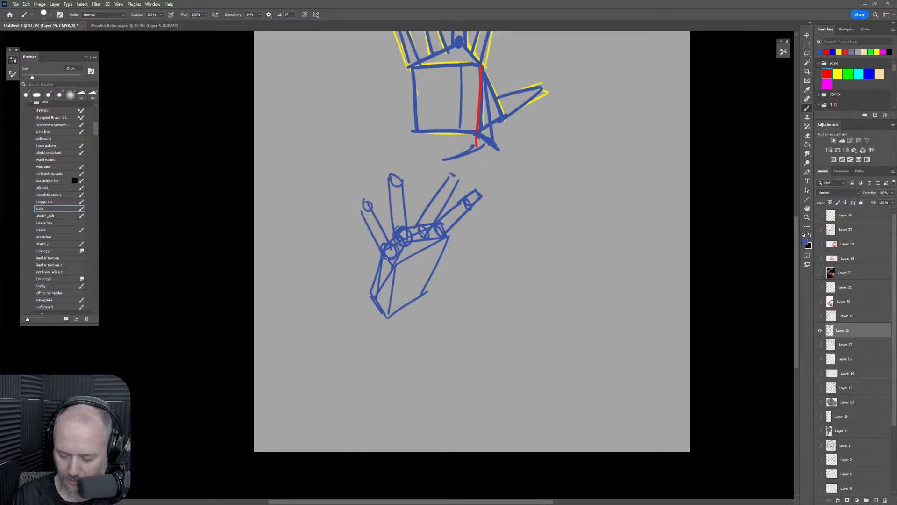
mouse_move(372, 292)
mouse_down()
mouse_move(366, 329)
mouse_move(384, 302)
mouse_move(357, 338)
mouse_move(361, 352)
mouse_move(381, 314)
mouse_move(430, 283)
mouse_up()
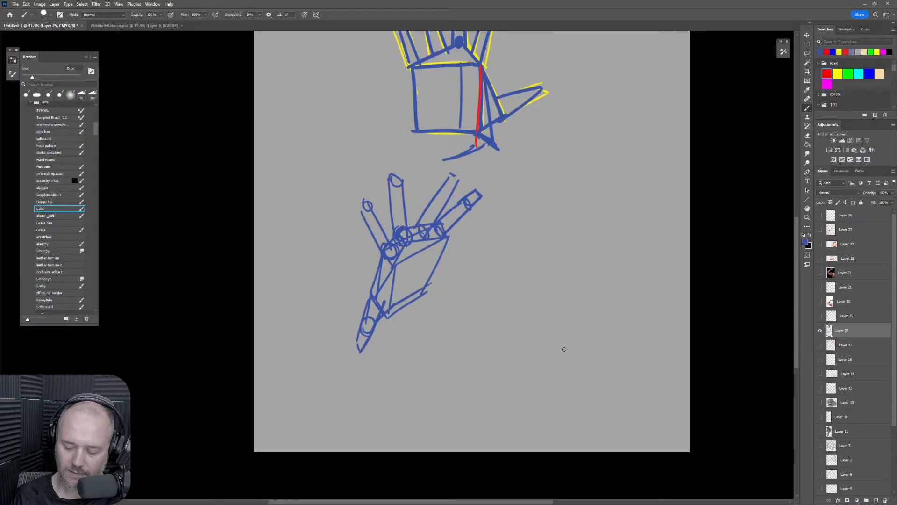
Draw a curved blue block beside the second hand as a bent palm, redrawing its first strokes.
drag(521, 330, 494, 267)
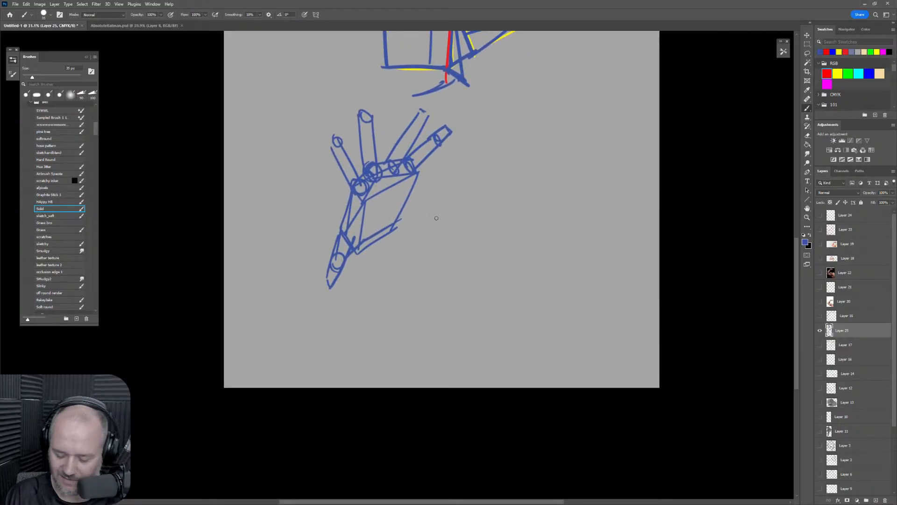
mouse_move(419, 275)
mouse_down()
mouse_move(431, 286)
mouse_move(442, 222)
mouse_up()
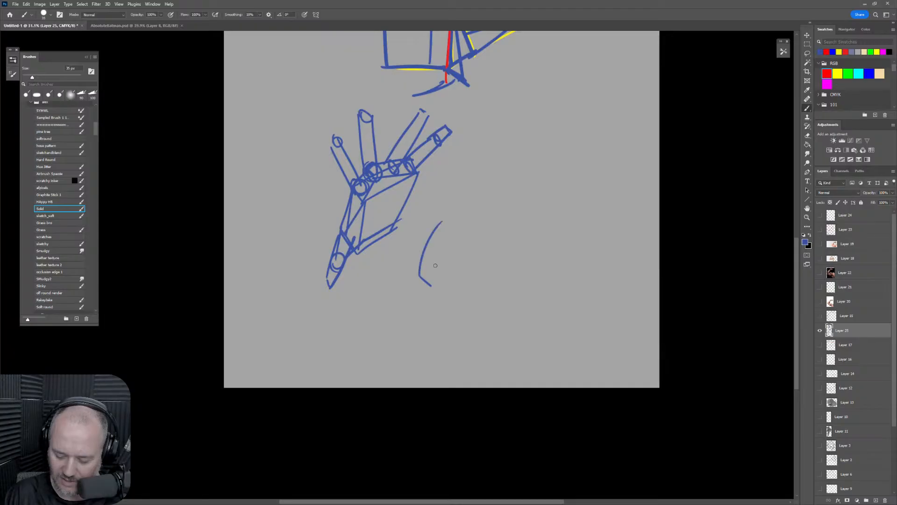
key(ctrl+z)
mouse_move(421, 279)
mouse_down()
mouse_move(422, 229)
mouse_move(434, 261)
mouse_move(435, 242)
mouse_move(460, 219)
mouse_move(489, 237)
mouse_move(434, 285)
mouse_up()
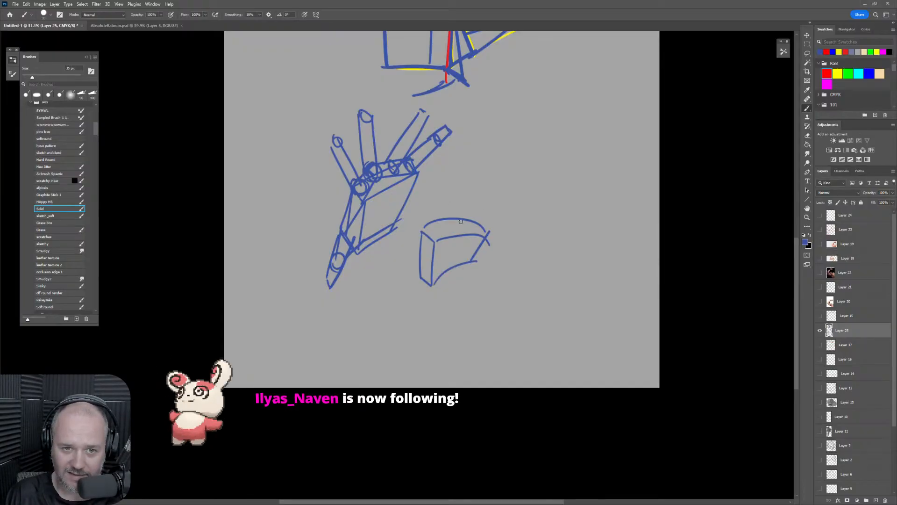
Lasso the curved palm block, move it farther from the second hand, and deselect it.
key(l)
drag(500, 220, 508, 232)
key(ctrl+t)
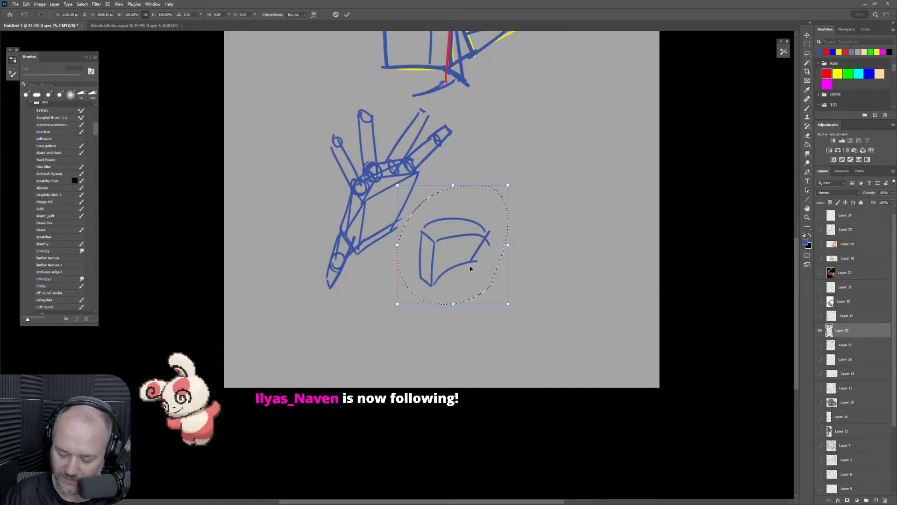
drag(465, 267, 514, 278)
key(Return)
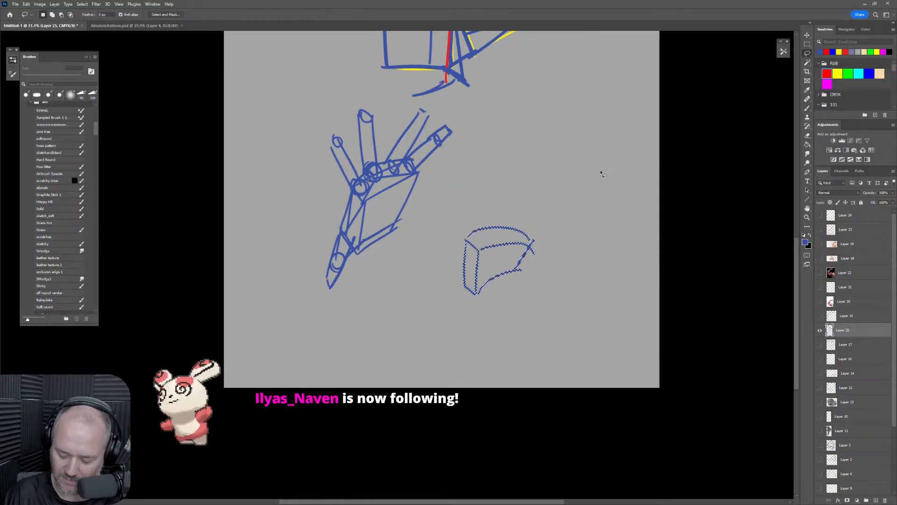
key(ctrl+d)
Reinforce the edges of the curved palm block's narrow end face with blue brush strokes.
key(b)
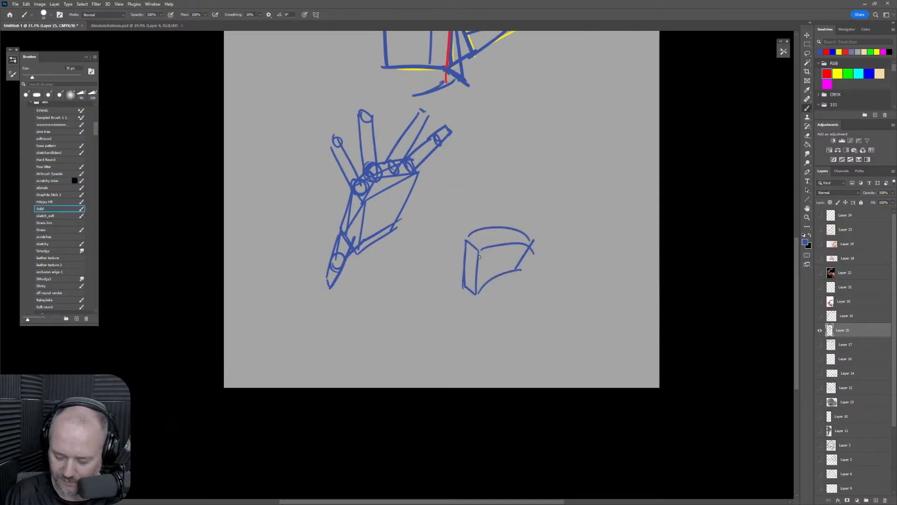
mouse_move(465, 241)
mouse_down()
mouse_move(467, 287)
mouse_move(480, 293)
mouse_up()
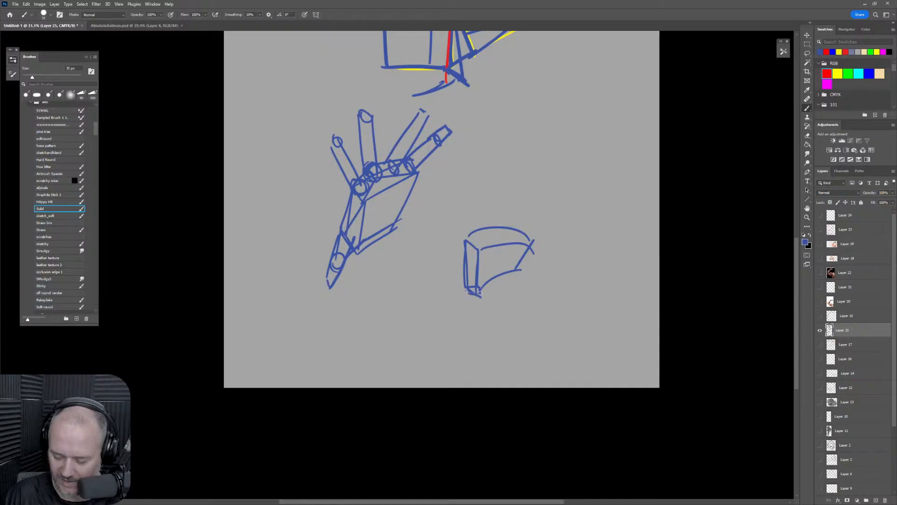
Sketch a second construction hand beside the lower one, with a curved palm block, spread tapering fingers, knuckles and thumb.
mouse_move(465, 239)
mouse_down()
mouse_move(483, 223)
mouse_move(490, 240)
mouse_move(535, 252)
mouse_up()
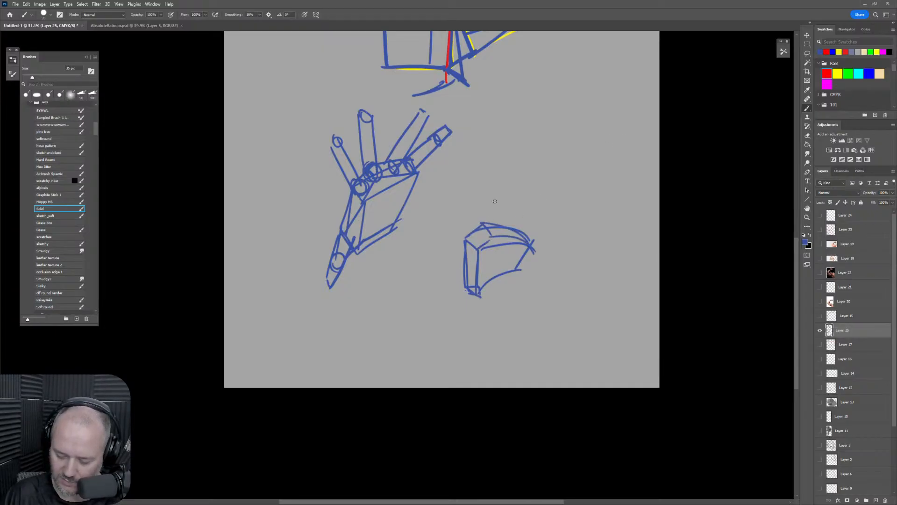
mouse_move(478, 245)
mouse_down()
mouse_move(463, 180)
mouse_move(479, 228)
mouse_move(498, 150)
mouse_move(501, 223)
mouse_move(514, 235)
mouse_move(540, 182)
mouse_move(547, 189)
mouse_move(514, 233)
mouse_move(565, 218)
mouse_move(565, 230)
mouse_move(533, 244)
mouse_up()
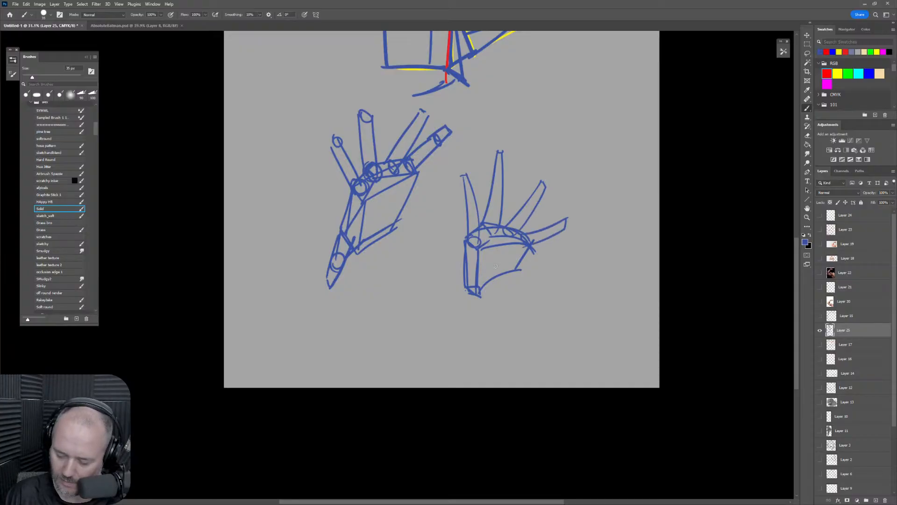
mouse_move(471, 286)
mouse_down()
mouse_move(469, 294)
mouse_move(479, 285)
mouse_move(471, 308)
mouse_move(502, 262)
mouse_move(514, 269)
mouse_move(526, 247)
mouse_up()
drag(478, 264, 514, 256)
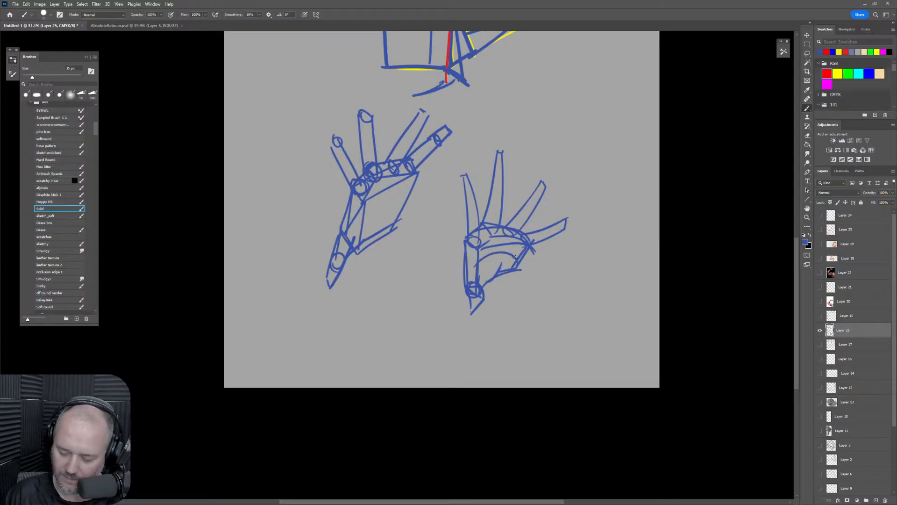
drag(466, 234, 468, 284)
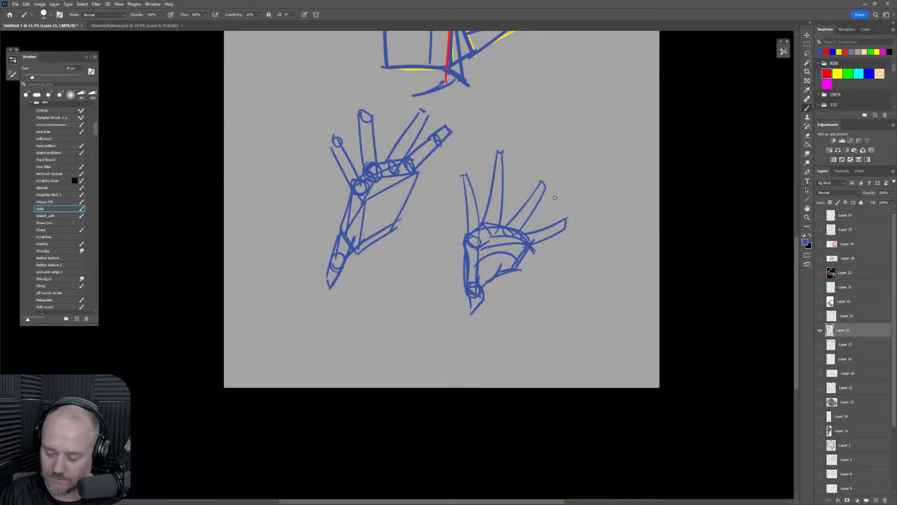
Mark the joint divisions across the fingers of the newly sketched lower hand with short curved strokes.
drag(575, 214, 556, 234)
drag(577, 200, 542, 288)
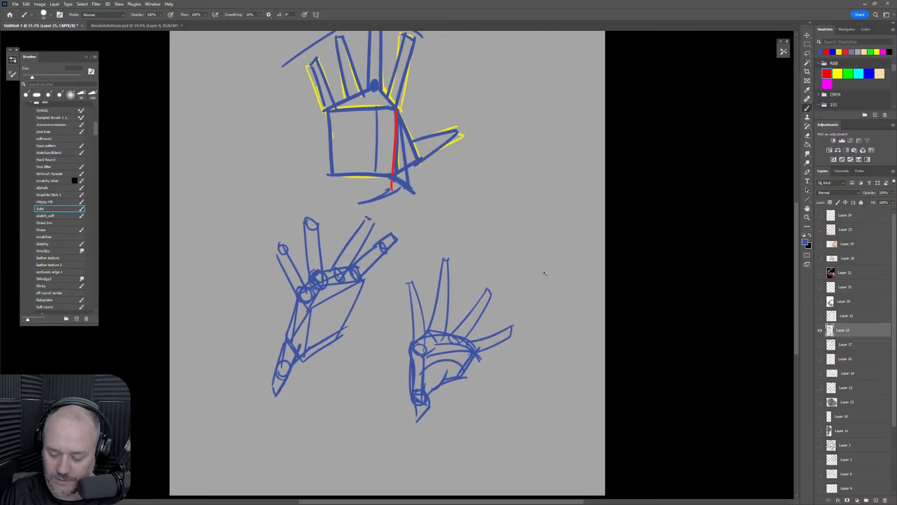
drag(544, 274, 536, 295)
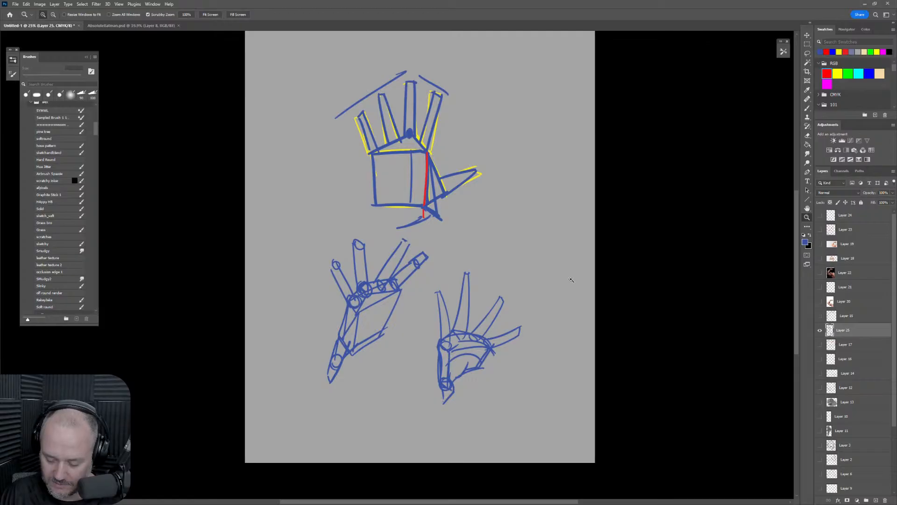
mouse_move(441, 327)
mouse_down()
mouse_move(447, 292)
mouse_move(465, 313)
mouse_up()
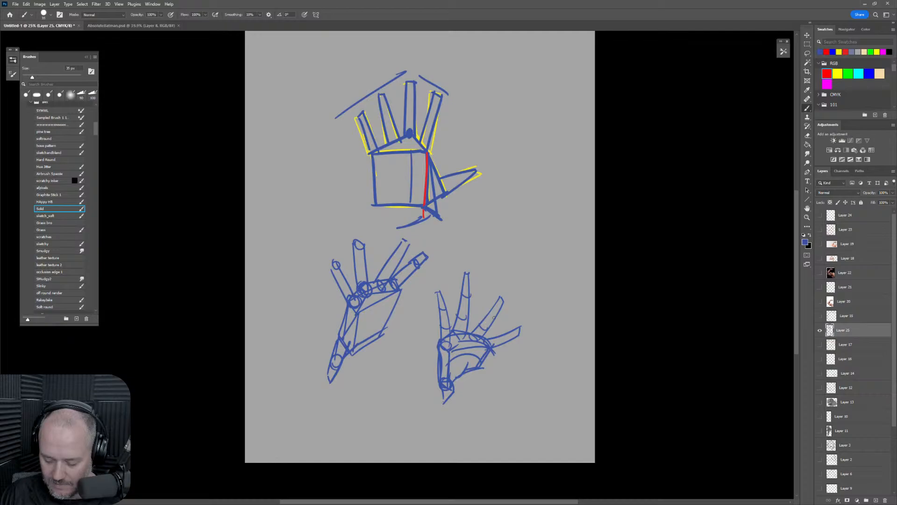
drag(489, 313, 497, 314)
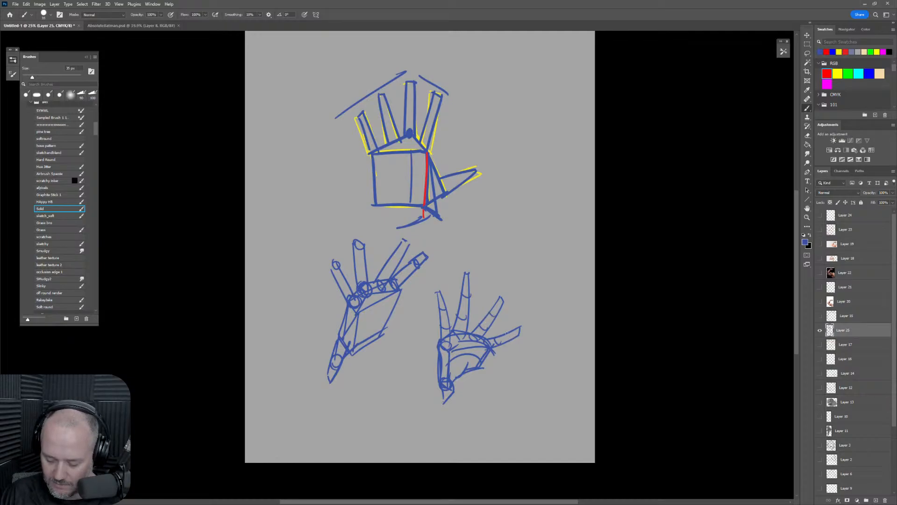
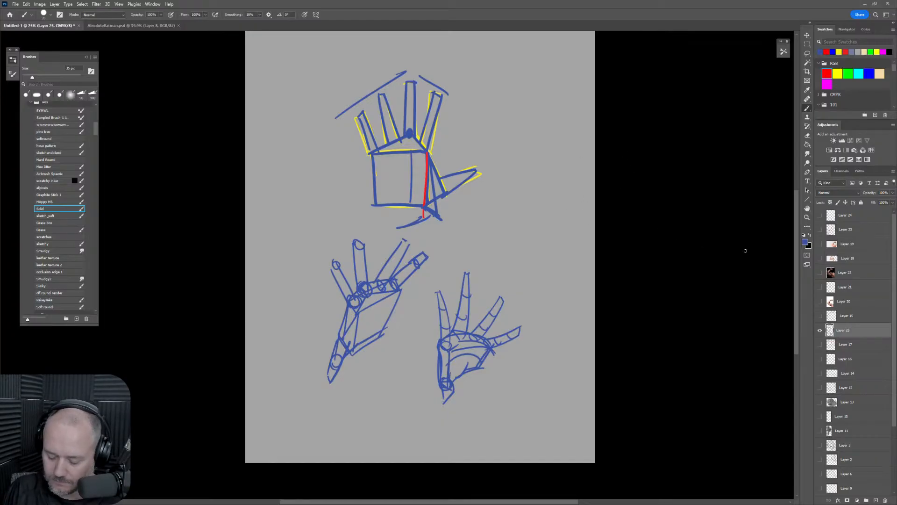
Sketch a tilted thin box for the palm and a separate tilted cylinder for a finger beside the upper hand.
drag(509, 178, 481, 284)
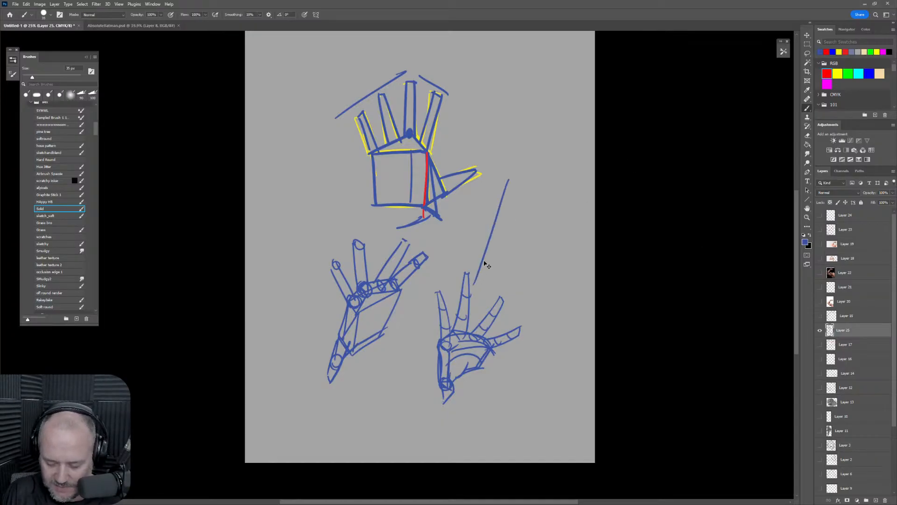
key(ctrl+z)
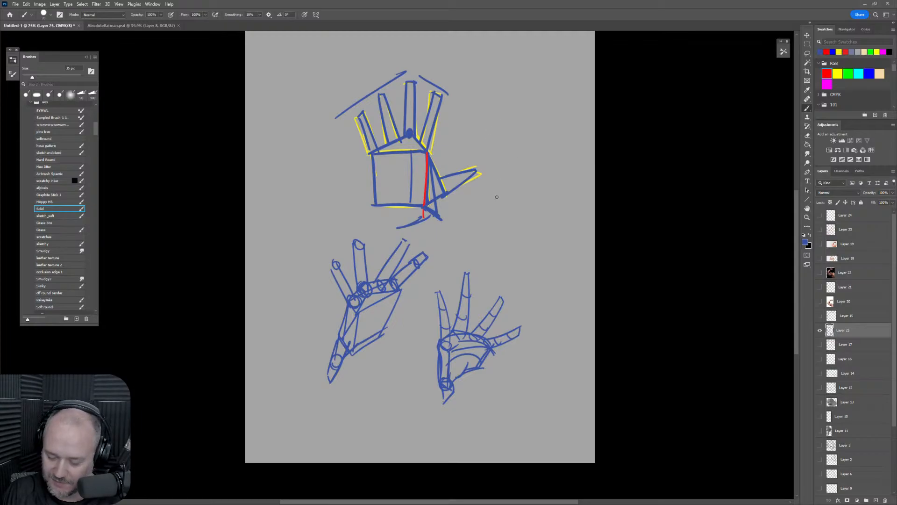
mouse_move(480, 227)
mouse_down()
mouse_move(493, 189)
mouse_move(499, 191)
mouse_move(492, 187)
mouse_move(527, 171)
mouse_move(502, 191)
mouse_move(531, 186)
mouse_move(489, 231)
mouse_up()
drag(486, 232, 513, 213)
drag(510, 141, 517, 152)
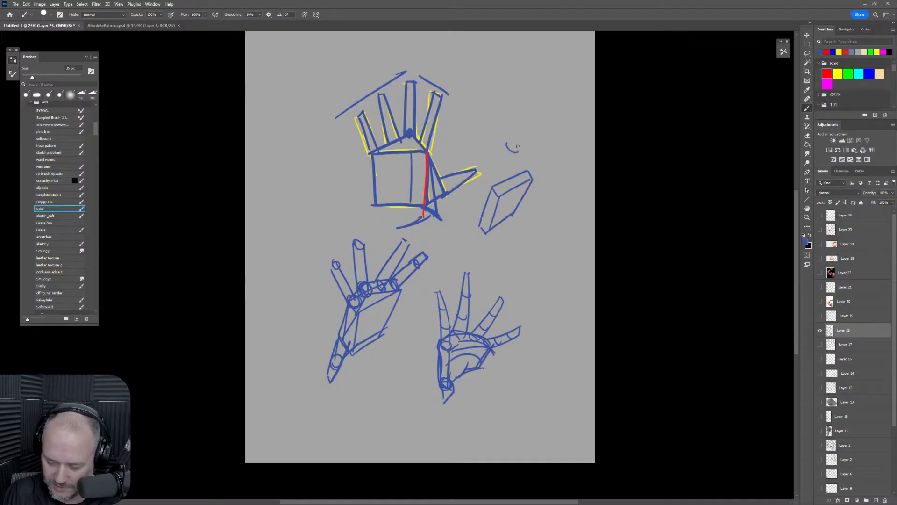
mouse_move(530, 107)
mouse_down()
mouse_move(507, 144)
mouse_move(537, 112)
mouse_move(517, 152)
mouse_move(538, 114)
mouse_up()
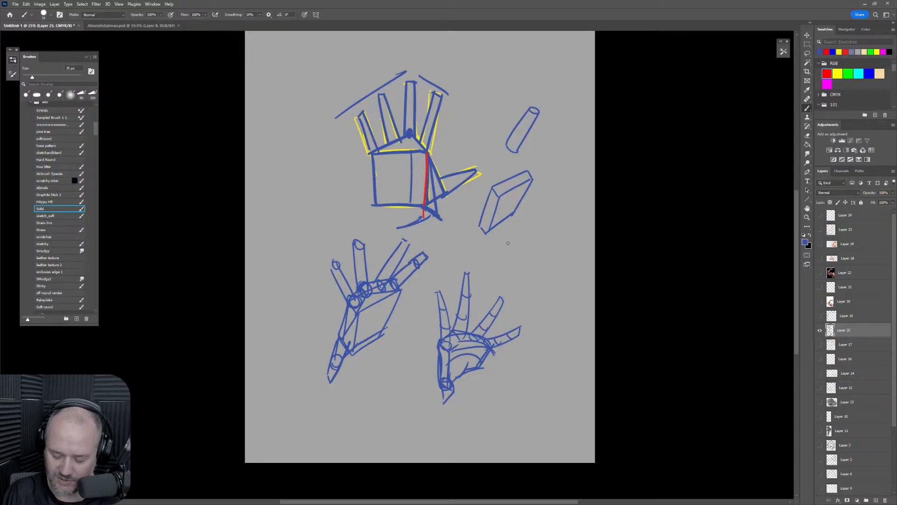
Scale down all the hand sketches on the layer and place them in the upper left area of the page.
mouse_move(545, 380)
mouse_down()
mouse_move(521, 415)
mouse_move(544, 458)
mouse_move(431, 289)
mouse_move(376, 255)
mouse_up()
key(ctrl+t)
key(Return)
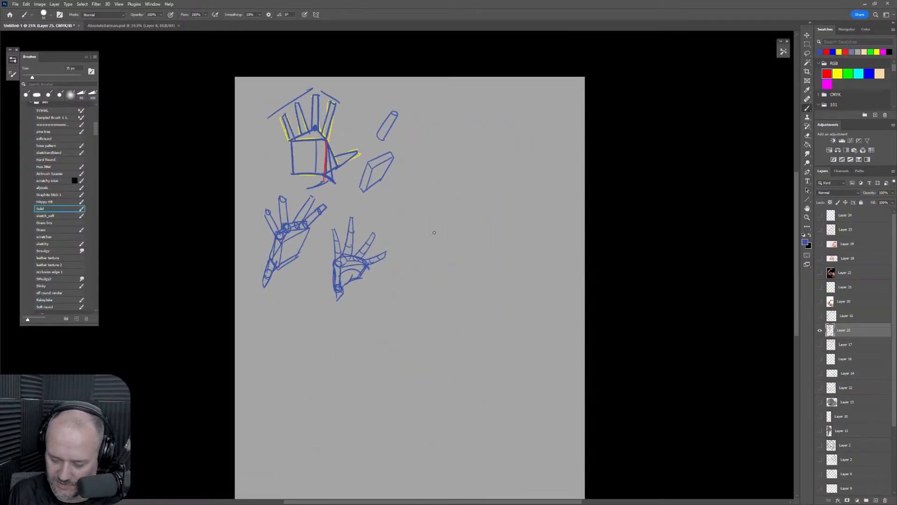
Sketch a larger curved palm block in the empty space beside the scaled-down hands, including its top and side thickness.
mouse_move(447, 253)
mouse_down()
mouse_move(446, 204)
mouse_move(496, 212)
mouse_move(482, 240)
mouse_up()
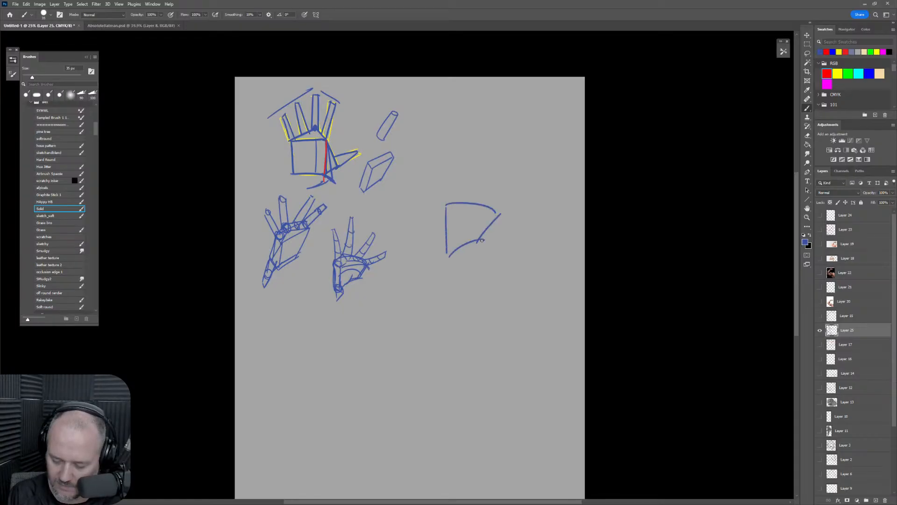
mouse_move(445, 204)
mouse_down()
mouse_move(463, 189)
mouse_move(500, 216)
mouse_up()
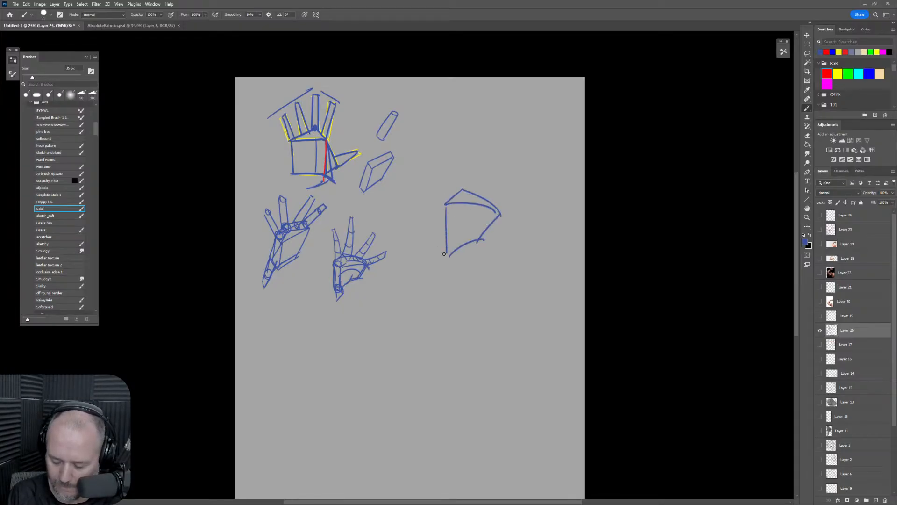
drag(448, 258, 438, 253)
drag(444, 204, 435, 253)
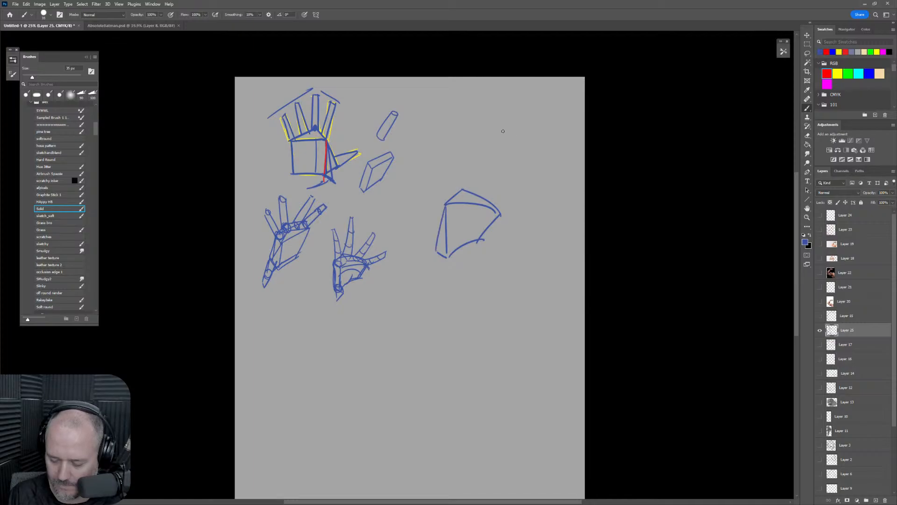
Draw single guide lines for four spread fingers on the large palm, and add the thumb and palm crease lines.
drag(445, 203, 445, 133)
drag(463, 189, 475, 121)
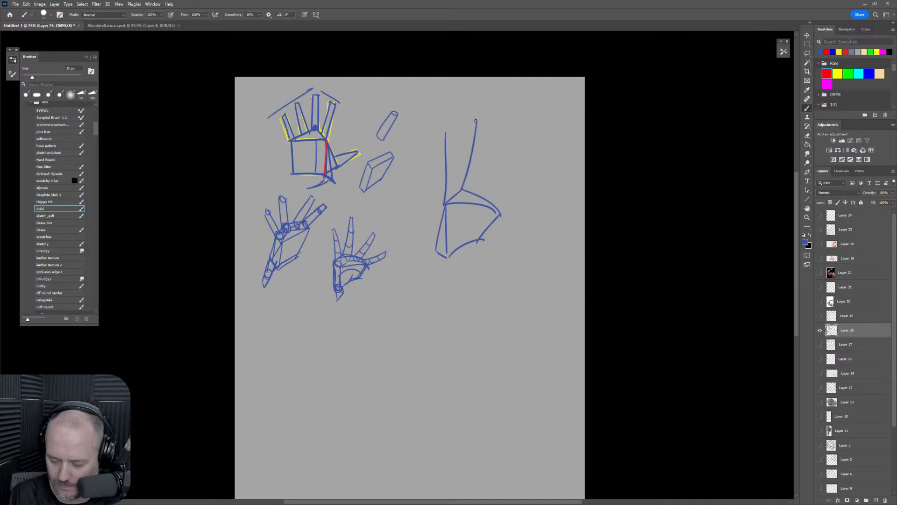
drag(482, 194, 514, 151)
drag(494, 207, 528, 195)
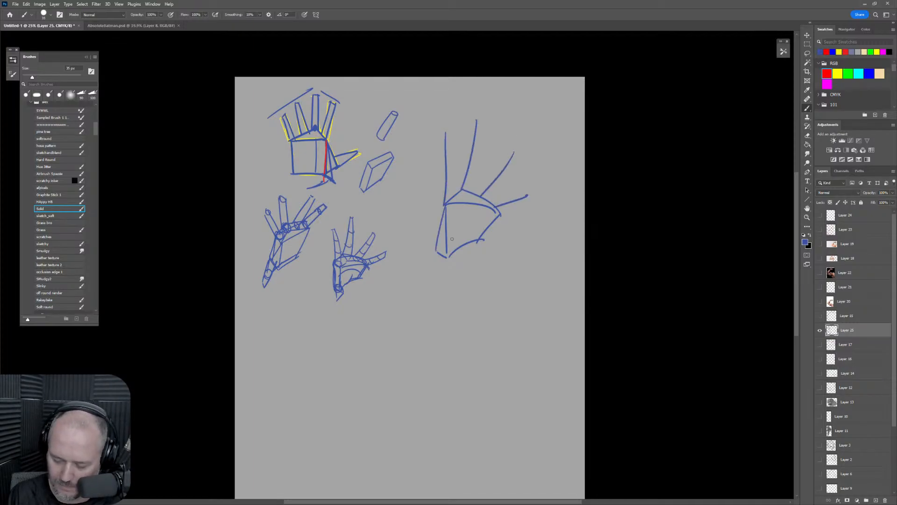
drag(438, 247, 425, 277)
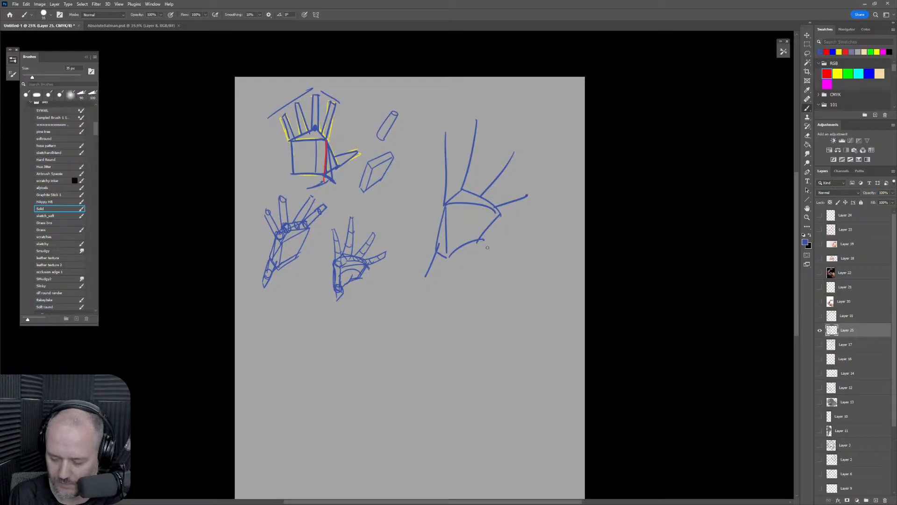
drag(429, 267, 485, 228)
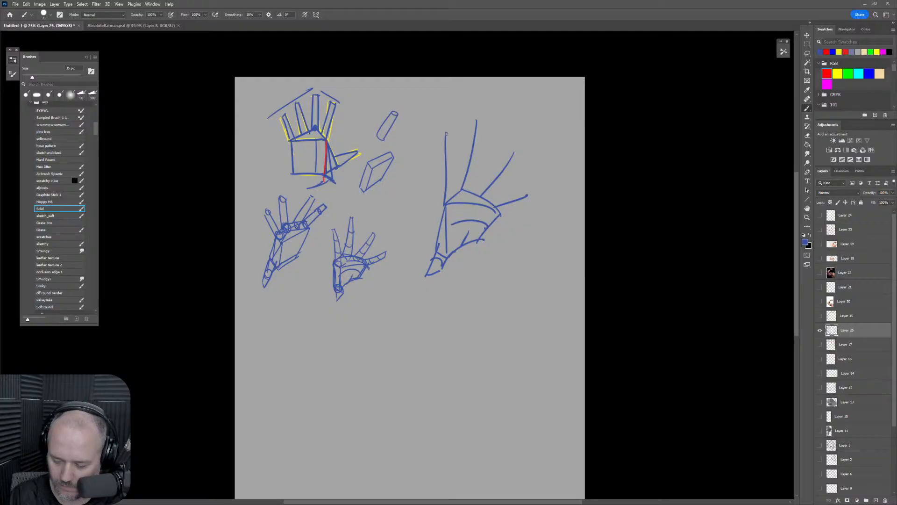
Give the large hand's four fingers thickness and rounded tips, and check the drawing in a mirrored view.
drag(446, 134, 456, 201)
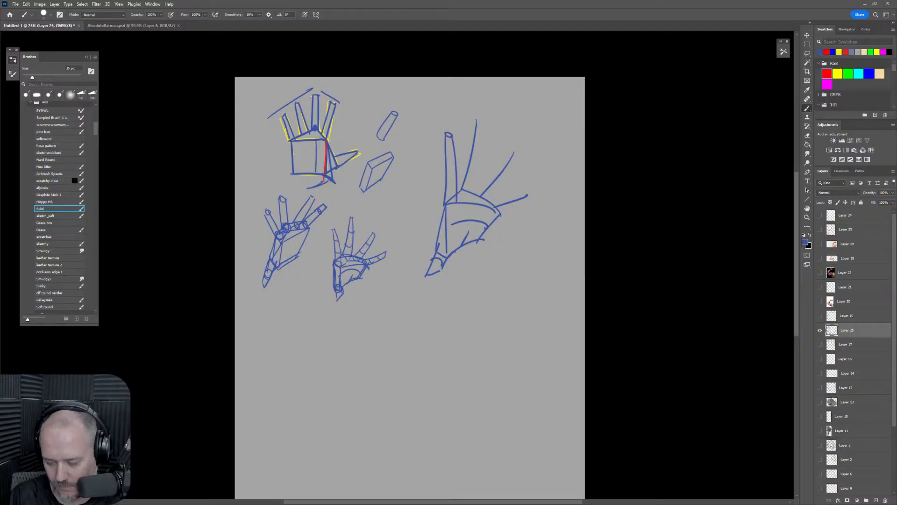
drag(476, 122, 469, 188)
drag(513, 159, 517, 158)
mouse_move(517, 159)
mouse_down()
mouse_move(483, 206)
mouse_move(476, 203)
mouse_up()
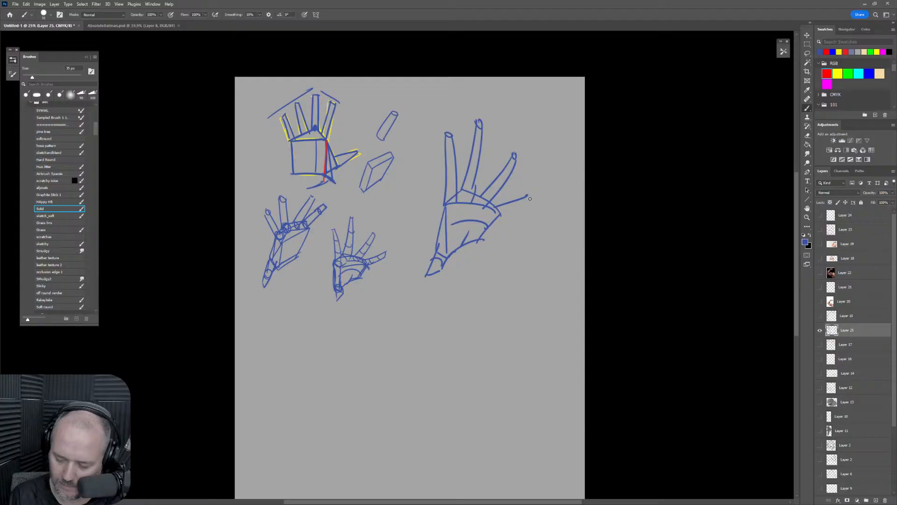
drag(529, 199, 497, 214)
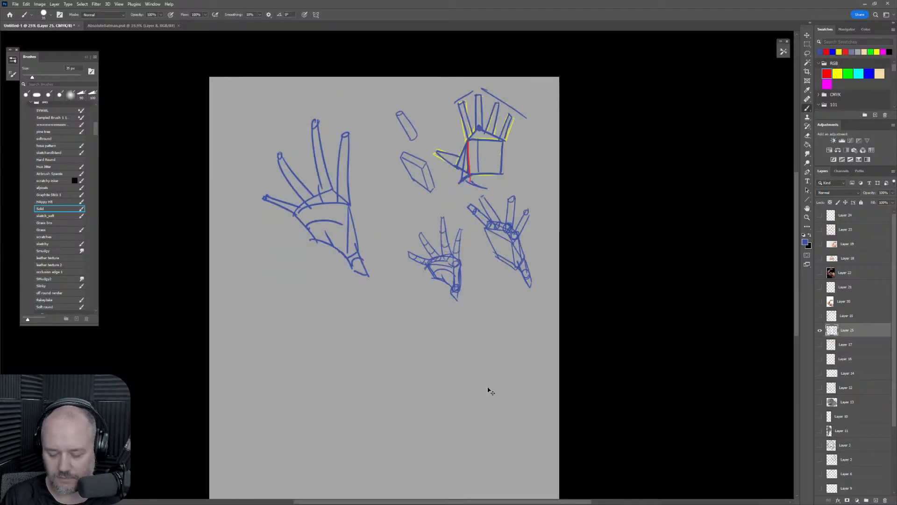
key(ctrl+shift+h)
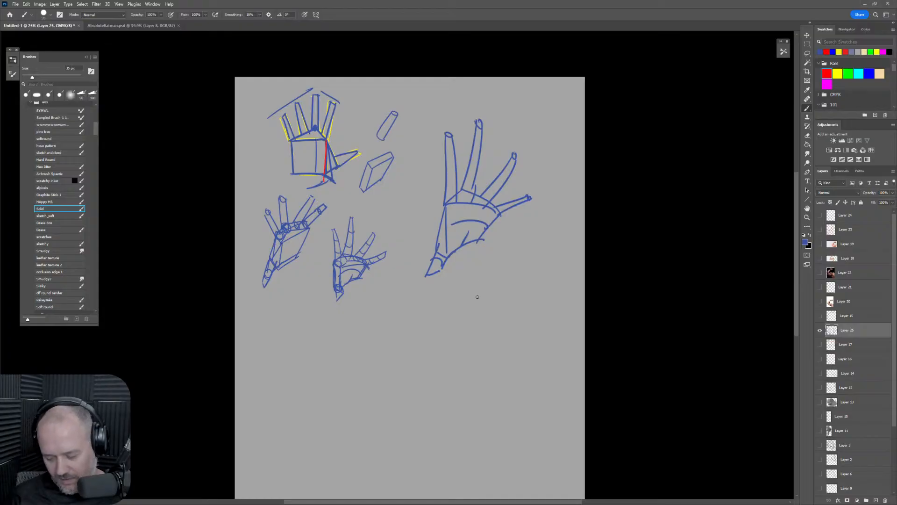
Sketch the rounded cranium, face side and ear of a bald head below the large hand.
scroll(477, 297, up, 1)
scroll(477, 302, down, 3)
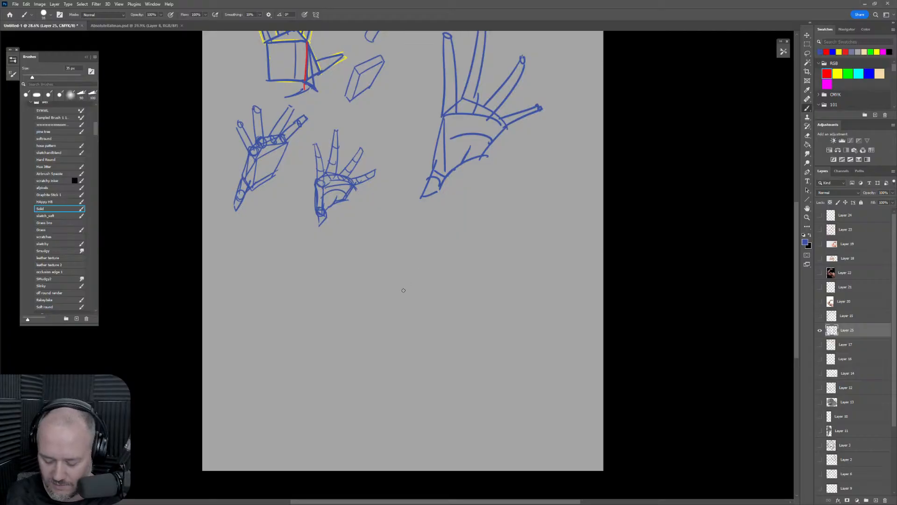
mouse_move(402, 293)
mouse_down()
mouse_move(411, 240)
mouse_move(504, 244)
mouse_move(499, 336)
mouse_up()
key(ctrl+z)
drag(502, 232, 517, 328)
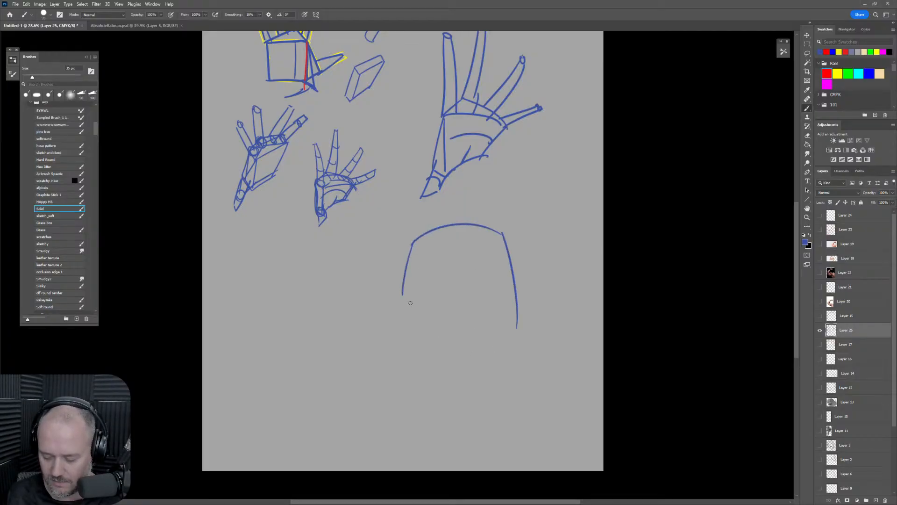
mouse_move(403, 293)
mouse_down()
mouse_move(385, 292)
mouse_move(393, 317)
mouse_up()
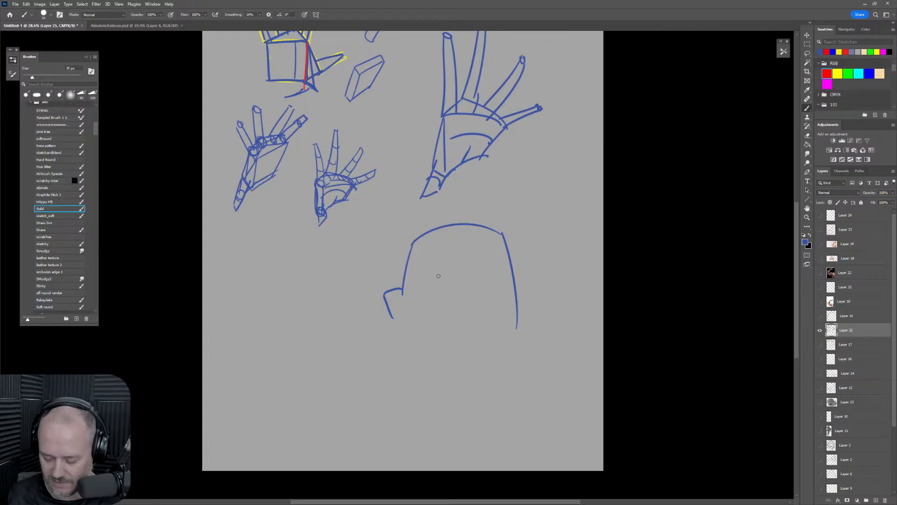
Draw the head's two eyes with pupils, angled eyebrows and an angular nose in three-quarter view.
drag(437, 285, 459, 286)
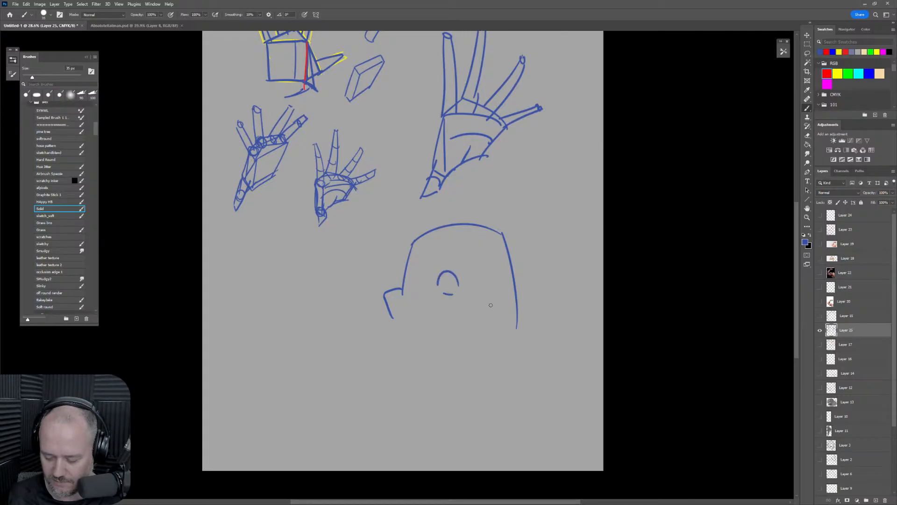
mouse_move(445, 262)
mouse_down()
mouse_move(506, 270)
mouse_move(507, 301)
mouse_up()
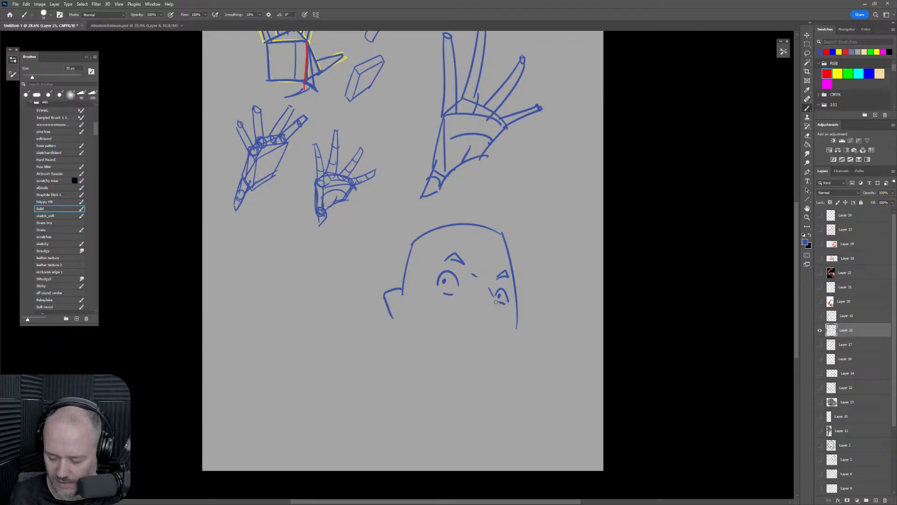
mouse_move(496, 302)
mouse_down()
mouse_move(464, 315)
mouse_move(497, 319)
mouse_move(472, 332)
mouse_move(527, 294)
mouse_move(548, 222)
mouse_up()
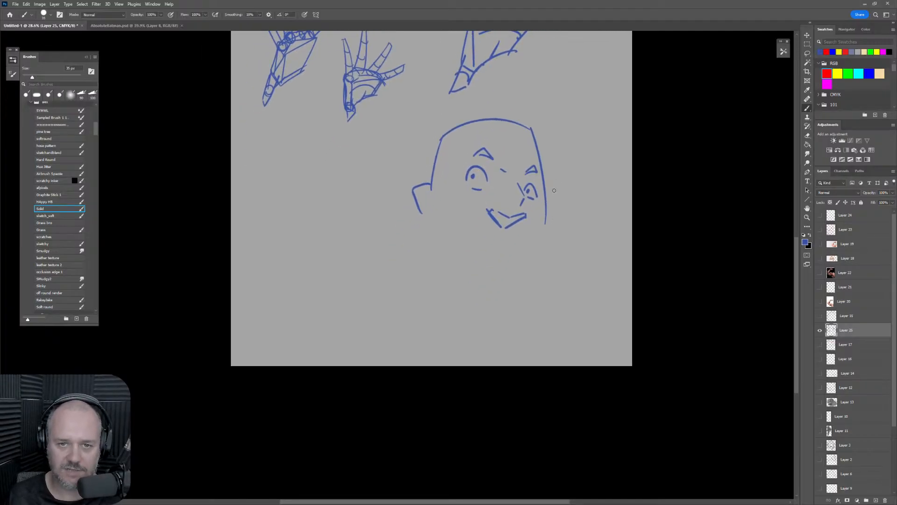
Add a mouth dot under the nose and complete the head with cheek, chin and jaw lines.
mouse_move(499, 244)
mouse_down()
mouse_move(539, 238)
mouse_move(533, 269)
mouse_up()
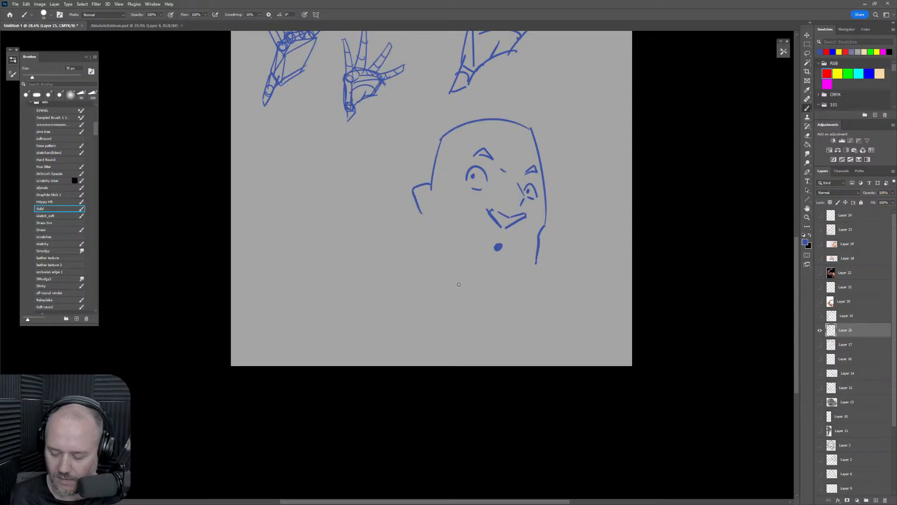
drag(457, 278, 532, 279)
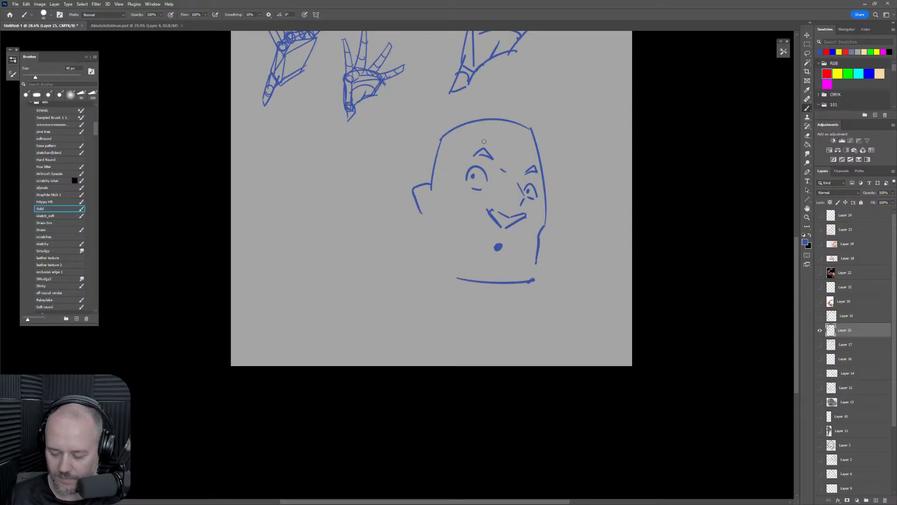
drag(429, 214, 439, 263)
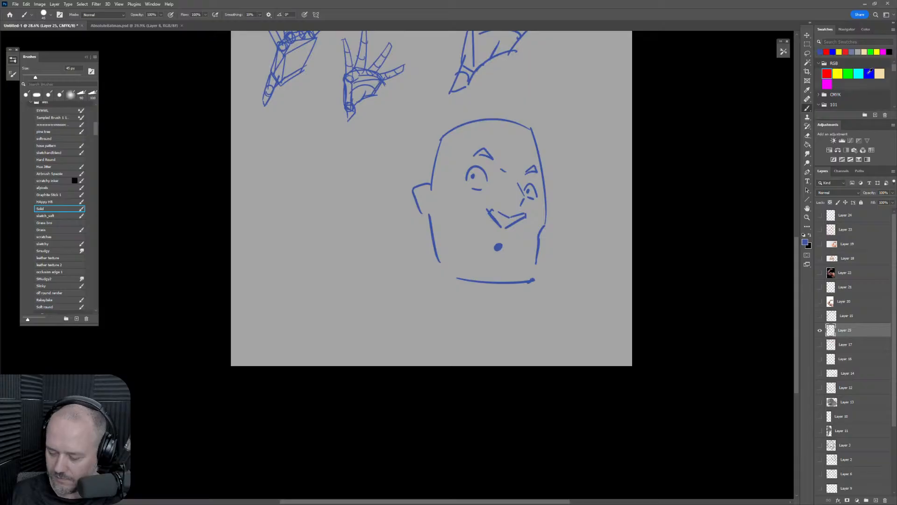
Add a new layer beneath the head's line art and prepare a magenta brush at 90 px for shading.
click(827, 83)
key(bracketright)
key(bracketright)
key(bracketright)
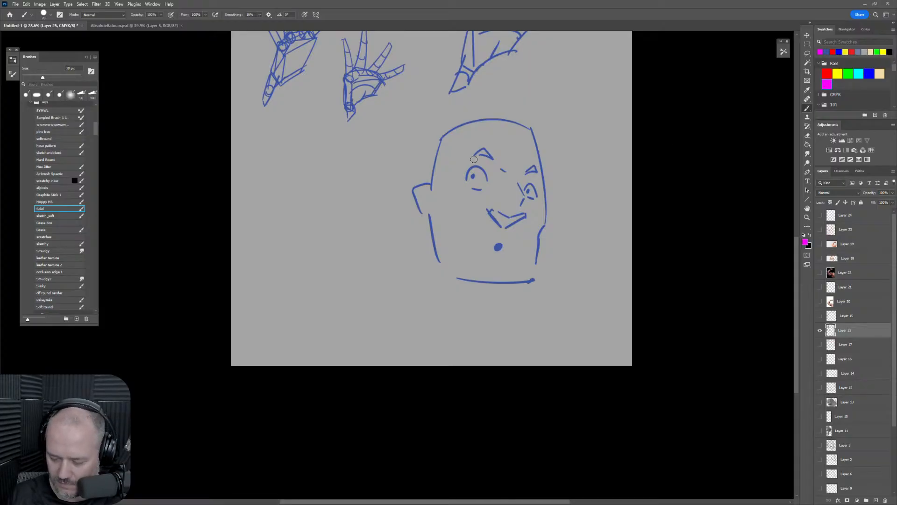
mouse_move(469, 158)
mouse_down()
mouse_move(495, 167)
mouse_move(475, 158)
mouse_move(485, 161)
mouse_up()
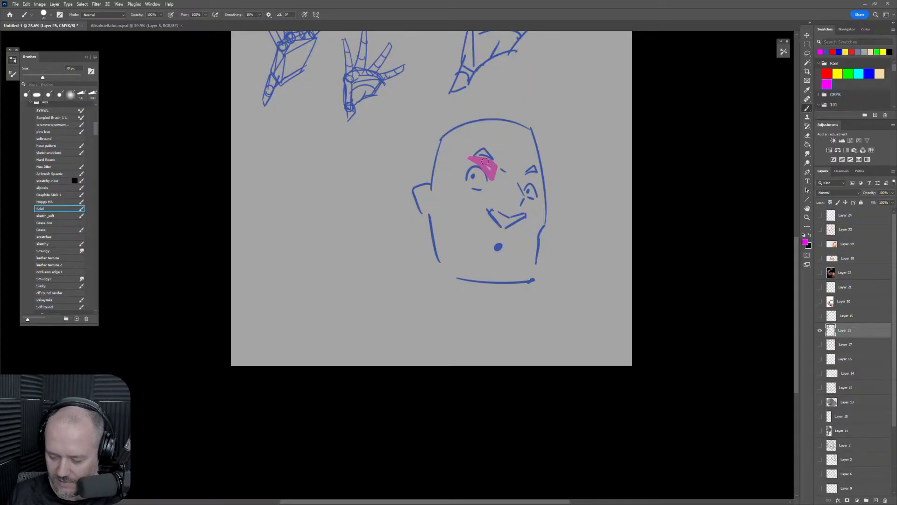
key(ctrl+z)
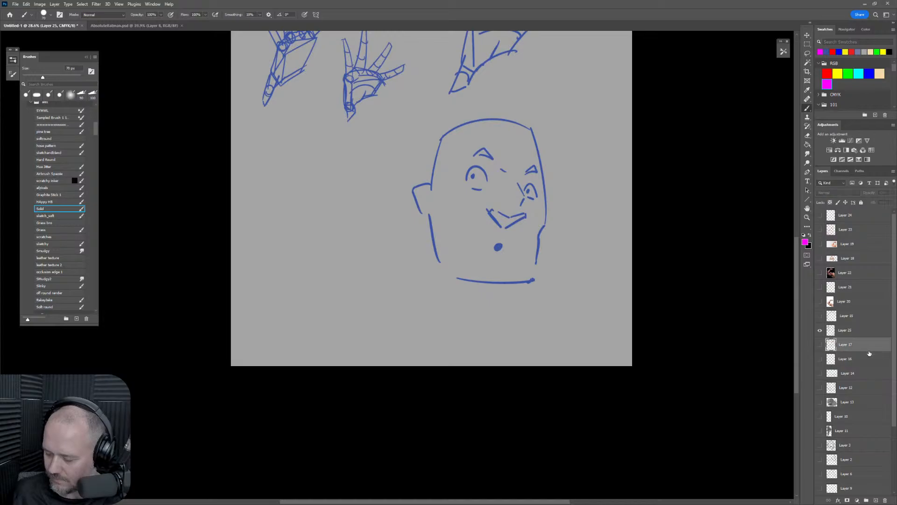
click(865, 345)
click(876, 500)
key(bracketright)
key(bracketright)
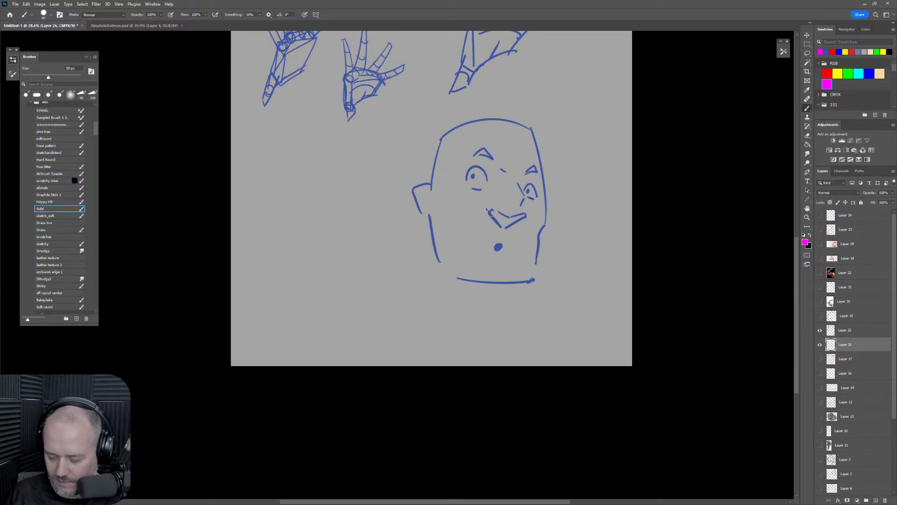
Fill magenta shadows under the bald head's nose and between both eyebrows and the eyes.
mouse_move(491, 211)
mouse_down()
mouse_move(523, 216)
mouse_move(502, 221)
mouse_up()
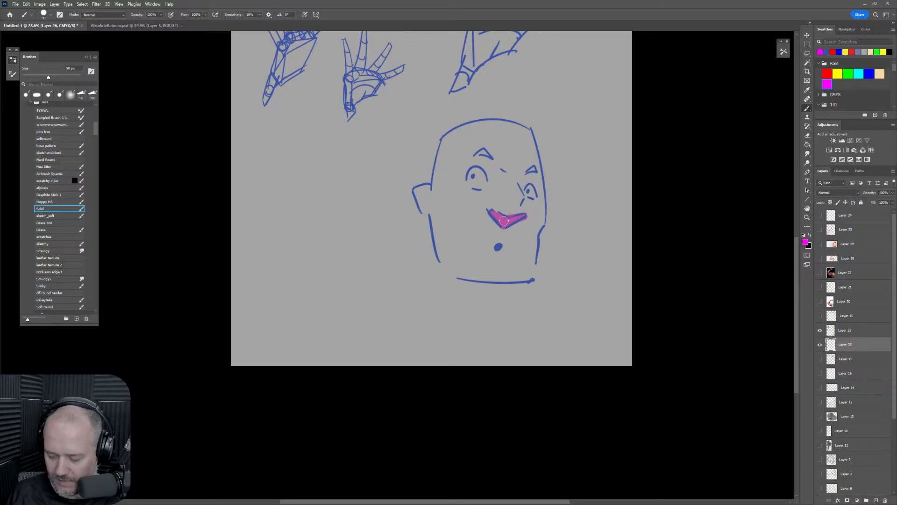
key(bracketleft)
key(bracketleft)
mouse_move(476, 157)
mouse_down()
mouse_move(492, 177)
mouse_move(484, 159)
mouse_up()
mouse_move(524, 179)
mouse_down()
mouse_move(533, 177)
mouse_move(526, 179)
mouse_up()
Paint angular magenta shadows in both cheek hollows and below the mouth of the bald head.
key(bracketright)
key(bracketright)
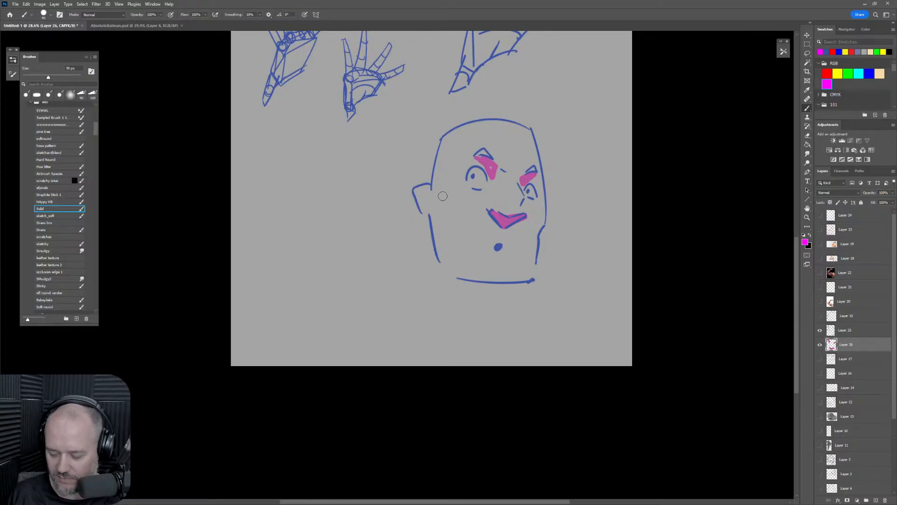
mouse_move(446, 206)
mouse_down()
mouse_move(477, 219)
mouse_move(478, 243)
mouse_move(460, 217)
mouse_up()
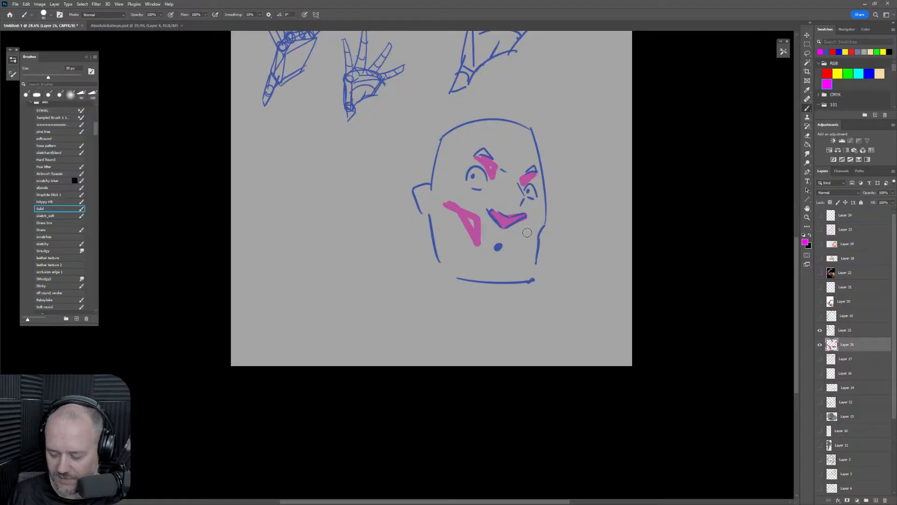
mouse_move(542, 221)
mouse_down()
mouse_move(531, 250)
mouse_move(541, 228)
mouse_move(508, 262)
mouse_move(490, 260)
mouse_up()
Shade the side of the bald head's jaw and fill the neck under the chin with magenta.
key(bracketleft)
key(bracketright)
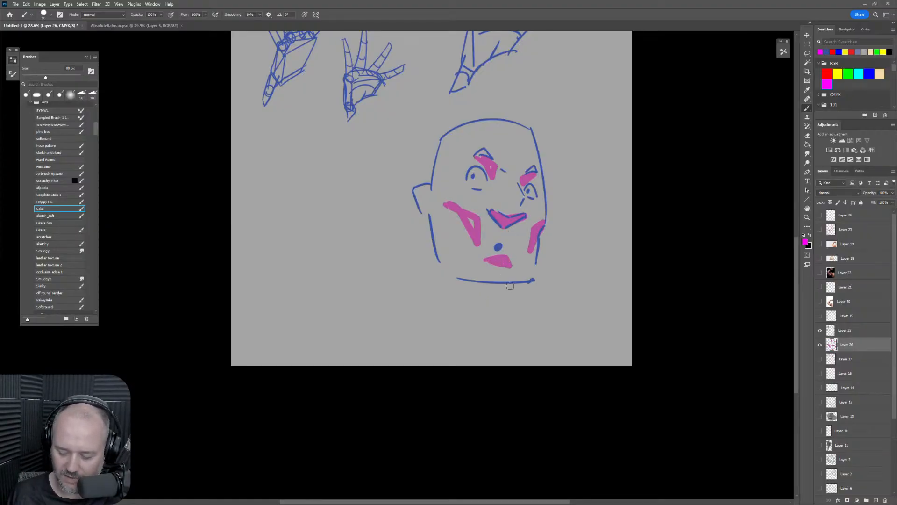
mouse_move(432, 219)
mouse_down()
mouse_move(449, 283)
mouse_move(531, 307)
mouse_move(529, 282)
mouse_up()
key(bracketright)
mouse_move(451, 276)
mouse_down()
mouse_move(461, 299)
mouse_move(516, 290)
mouse_move(486, 287)
mouse_move(467, 290)
mouse_move(520, 291)
mouse_move(468, 294)
mouse_move(468, 301)
mouse_move(501, 298)
mouse_move(497, 290)
mouse_move(506, 292)
mouse_move(535, 260)
mouse_move(530, 281)
mouse_move(538, 256)
mouse_up()
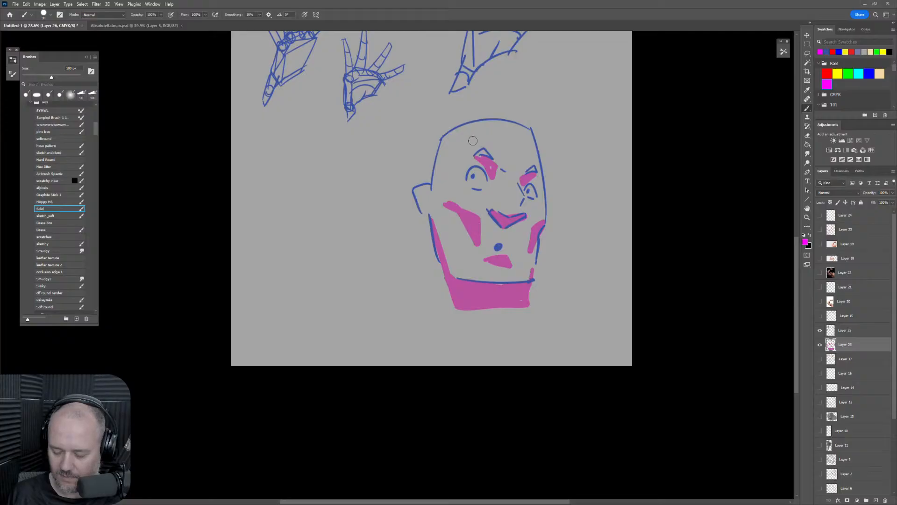
Erase the ragged edges of the bald head's cheek and brow shadows to sharpen their shapes.
key(e)
drag(443, 204, 484, 213)
key(bracketright)
key(bracketright)
key(bracketright)
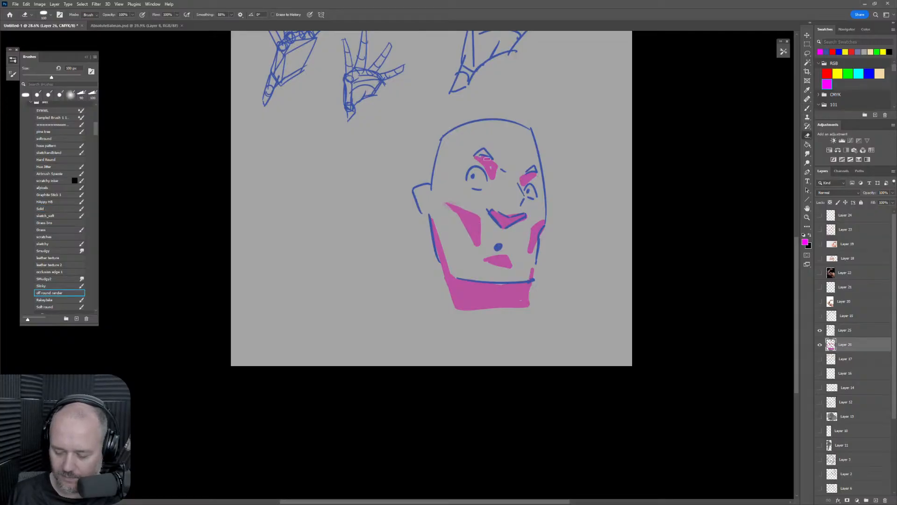
drag(497, 180, 499, 162)
key(b)
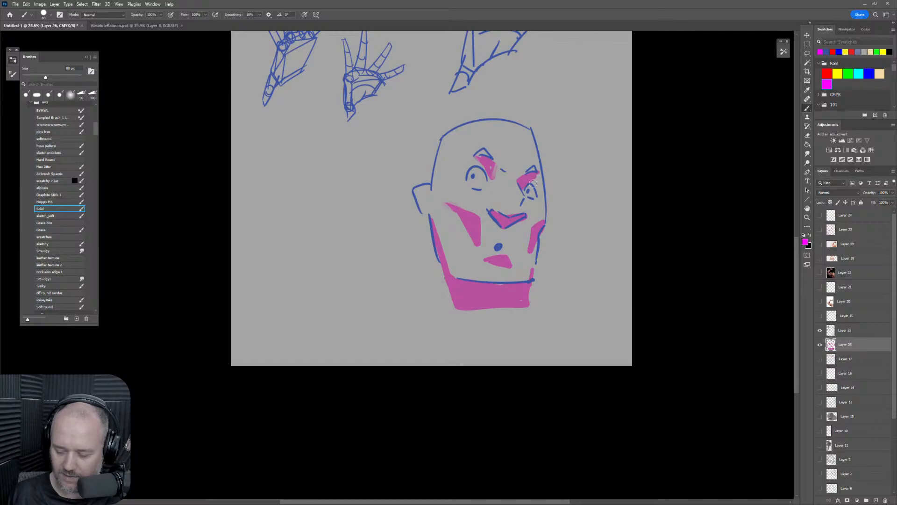
Outline a second, smaller bald head with ear and slender neck beside the first, using the line art's blue.
mouse_move(577, 208)
mouse_down()
mouse_move(574, 180)
mouse_move(611, 270)
mouse_up()
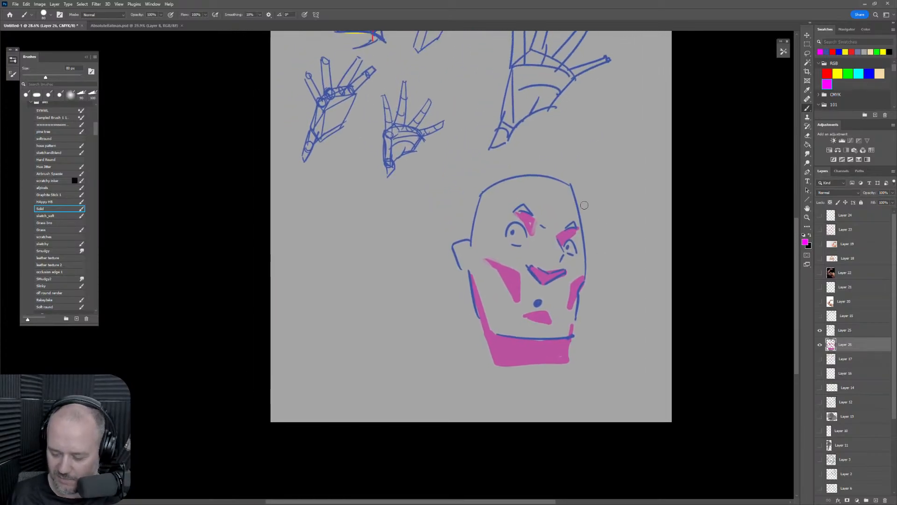
alt+click(577, 206)
key(bracketleft)
key(bracketleft)
key(bracketleft)
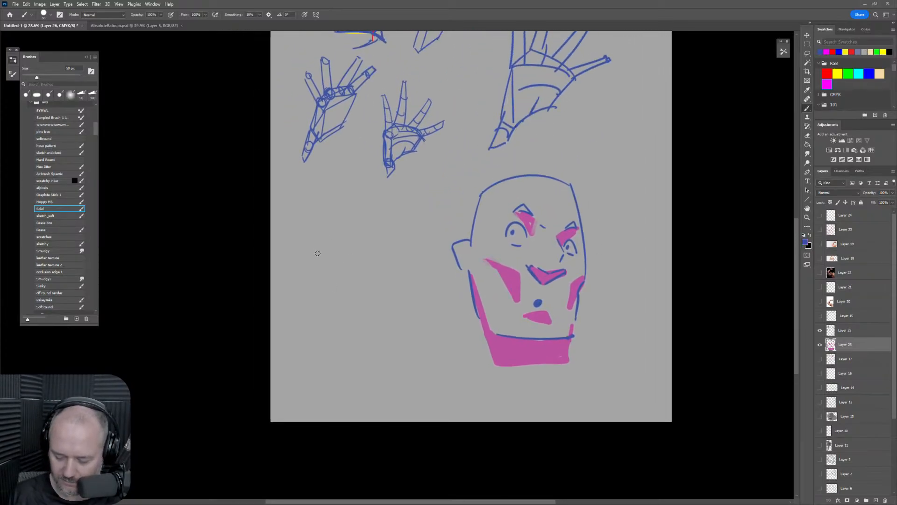
mouse_move(316, 252)
mouse_down()
mouse_move(397, 216)
mouse_move(421, 289)
mouse_move(387, 338)
mouse_up()
drag(319, 279, 376, 338)
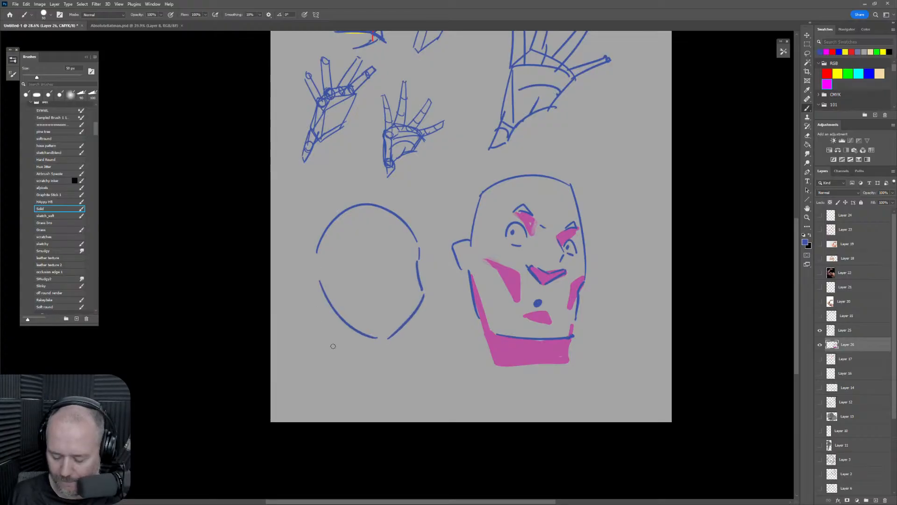
mouse_move(322, 289)
mouse_down()
mouse_move(336, 362)
mouse_move(381, 361)
mouse_up()
drag(316, 268, 320, 297)
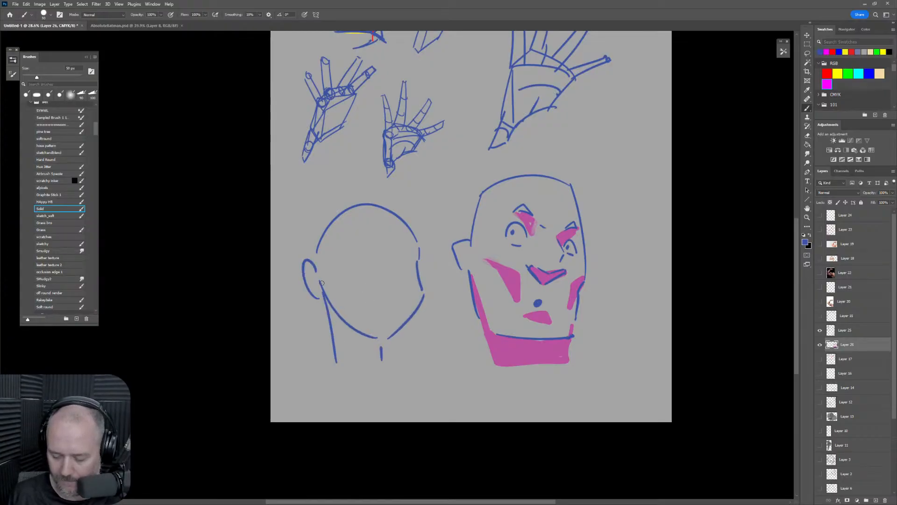
Draw the smaller head's large near eye with its lower lid, and mark two nostrils.
mouse_move(353, 264)
mouse_down()
mouse_move(367, 253)
mouse_move(381, 269)
mouse_move(349, 262)
mouse_move(383, 273)
mouse_up()
click(372, 277)
key(ctrl+z)
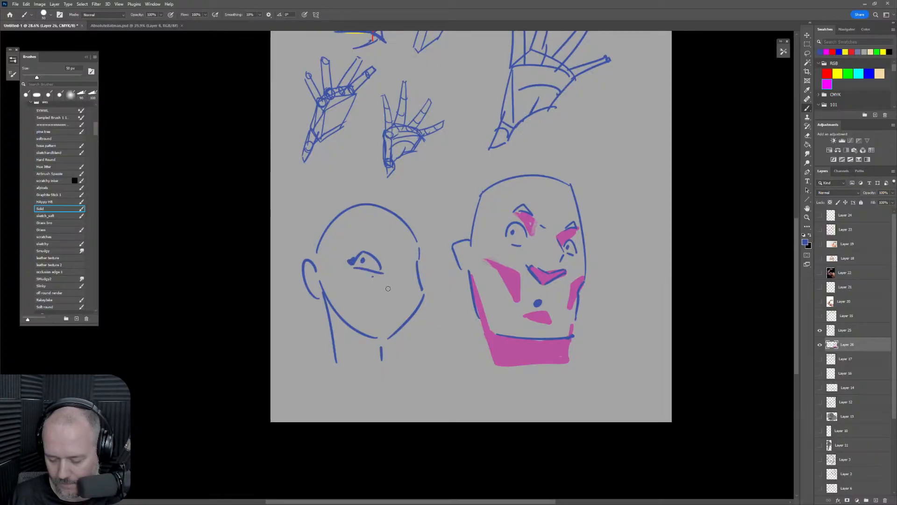
click(390, 290)
click(397, 293)
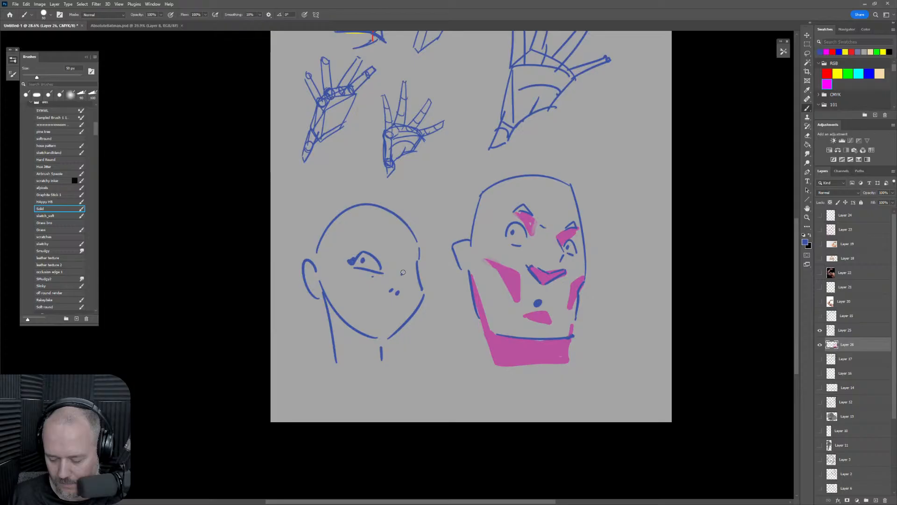
Draw the smaller head's far eye and add thick angled eyebrows above both eyes.
mouse_move(403, 272)
mouse_down()
mouse_move(415, 267)
mouse_move(412, 277)
mouse_move(415, 264)
mouse_up()
click(407, 273)
key(bracketright)
key(bracketright)
drag(356, 244, 408, 257)
Draw the smaller head's filled downturned mouth, close the chin line and mark the inner ear.
key(bracketleft)
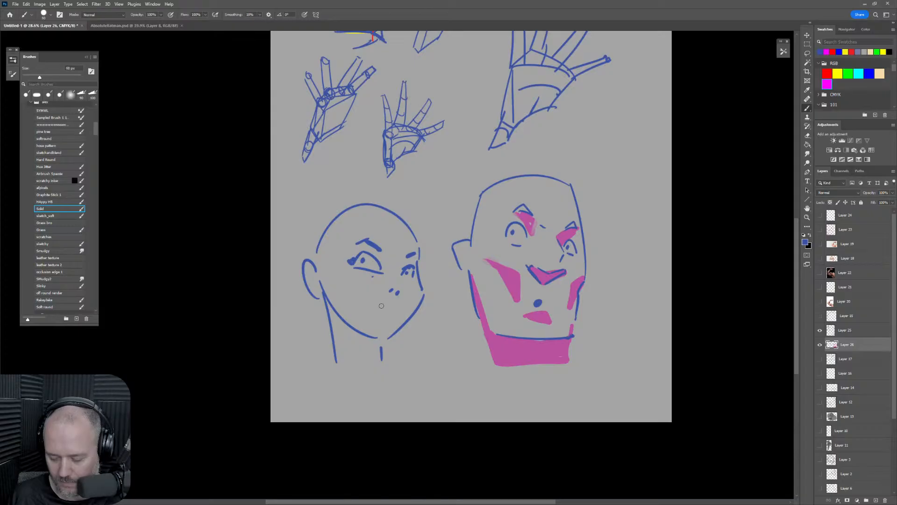
key(bracketleft)
key(bracketleft)
mouse_move(381, 305)
mouse_down()
mouse_move(396, 312)
mouse_move(389, 338)
mouse_up()
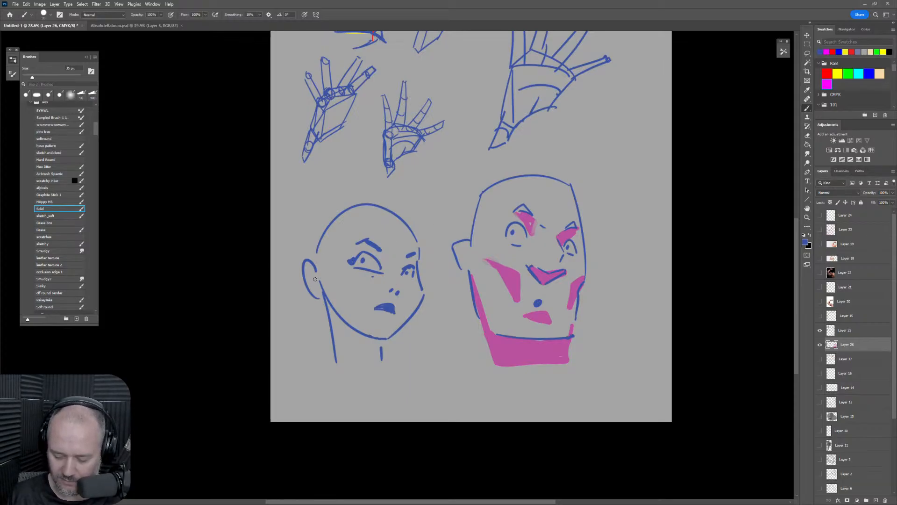
key(bracketright)
drag(315, 279, 310, 275)
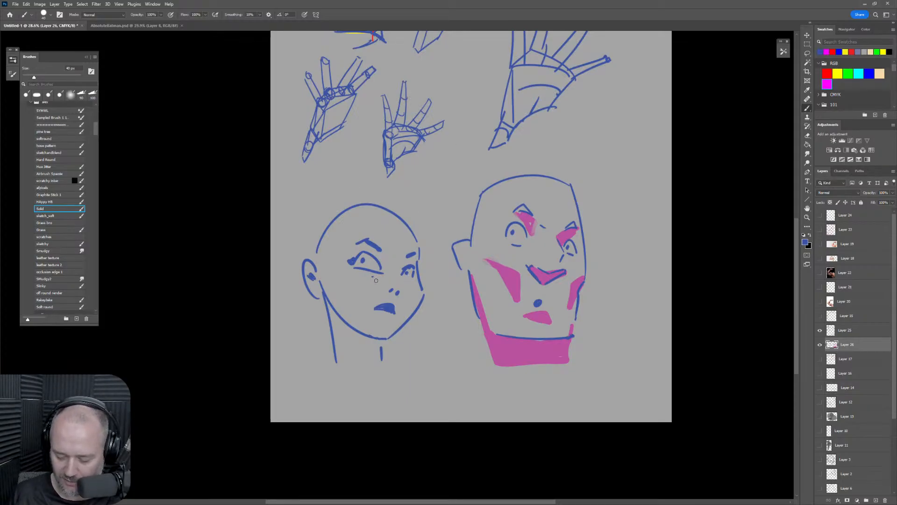
Sample the magenta of the large head's neck shadow, add a layer below both heads' drawings and enlarge the brush to 80 px.
key(bracketright)
alt+click(520, 347)
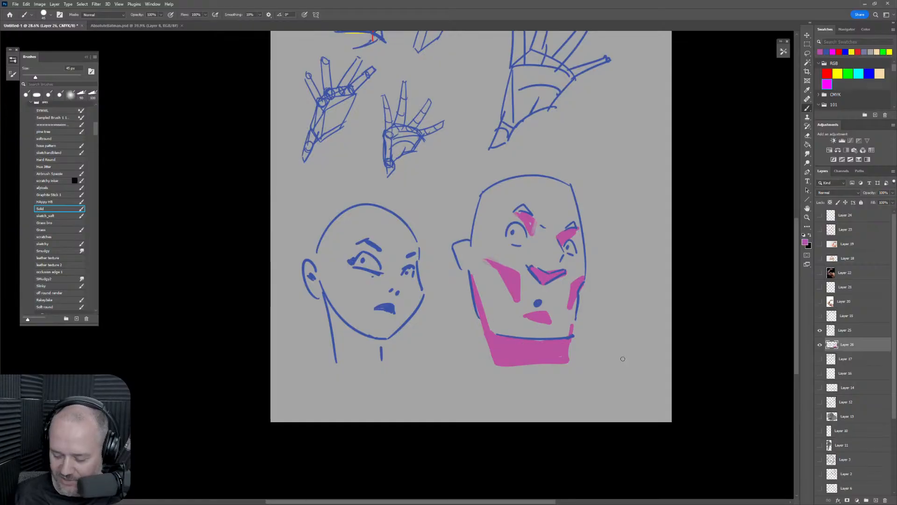
click(860, 359)
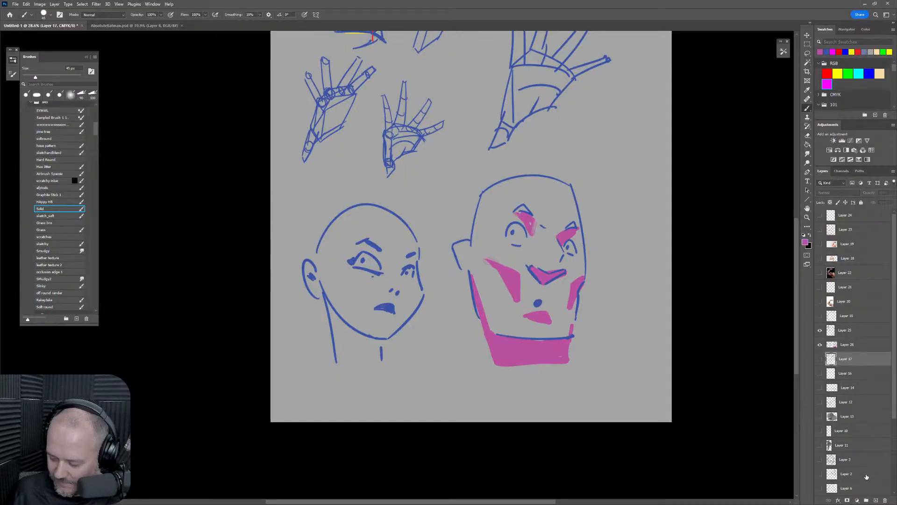
click(875, 499)
key(bracketright)
key(bracketright)
key(bracketright)
key(bracketright)
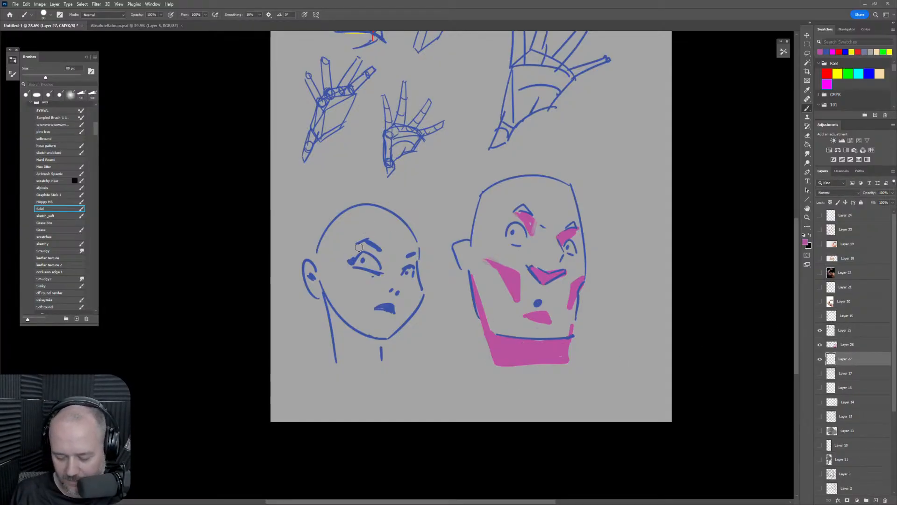
Paint magenta shadows at the inner brows of both eyes and around the nostrils of the smaller head.
mouse_move(359, 247)
mouse_down()
mouse_move(382, 255)
mouse_move(379, 262)
mouse_move(410, 259)
mouse_up()
key(ctrl+z)
key(bracketleft)
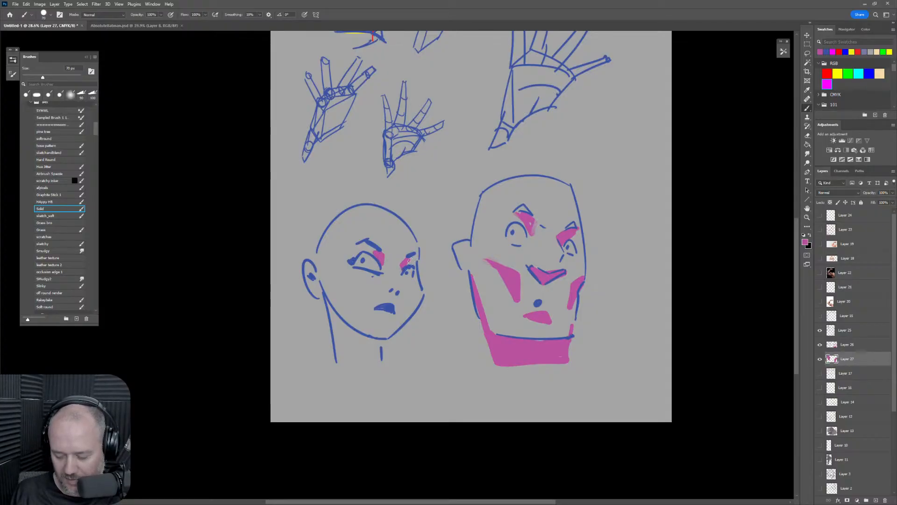
drag(391, 294, 393, 292)
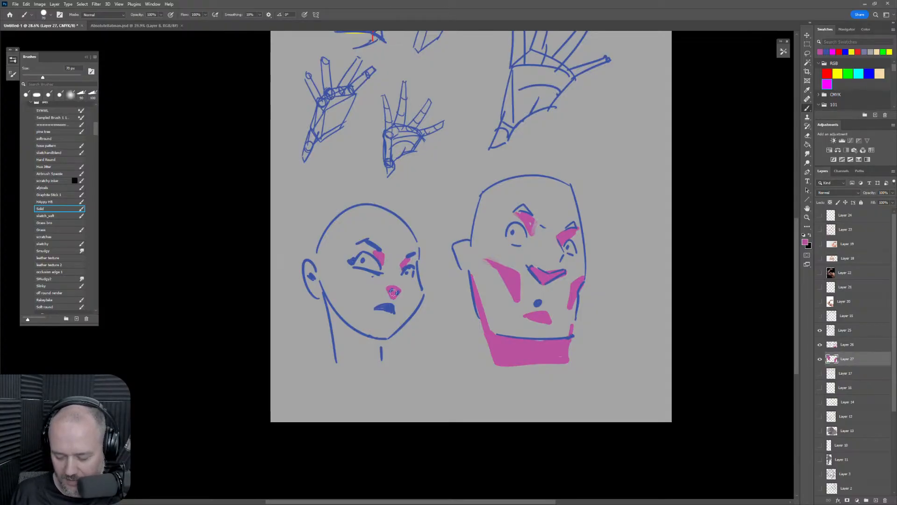
Try a magenta shadow on the smaller head's near cheek.
key(bracketright)
key(bracketright)
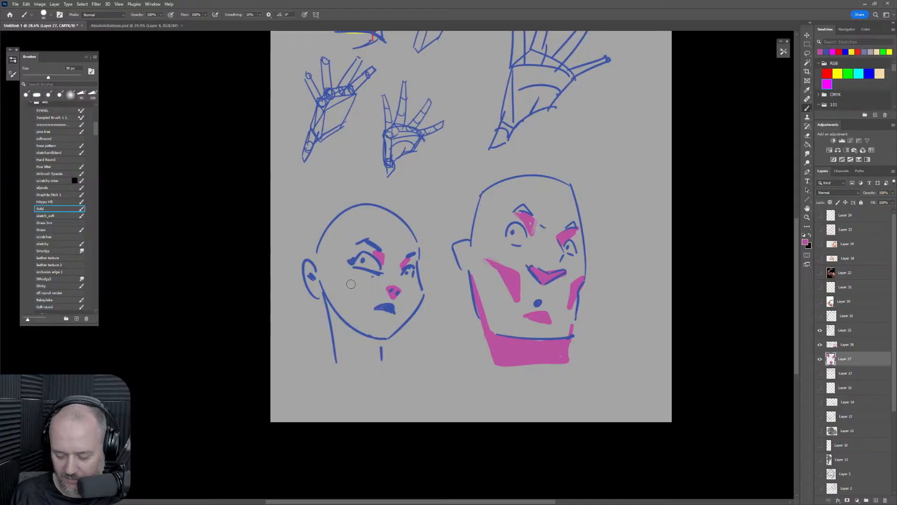
key(bracketleft)
drag(348, 285, 356, 289)
key(ctrl+z)
key(ctrl+z)
Add a small magenta shadow below the smaller head's mouth and shade the neck beneath the near jawline.
key(bracketright)
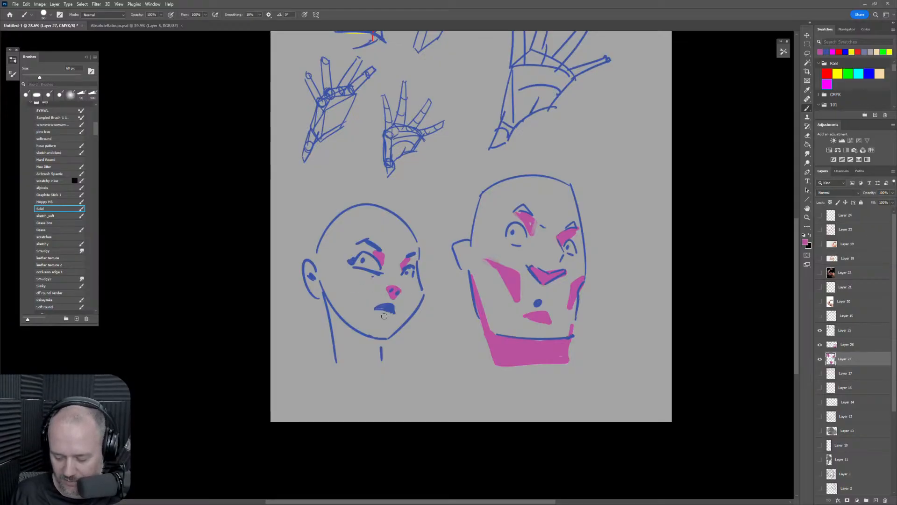
drag(382, 318, 386, 318)
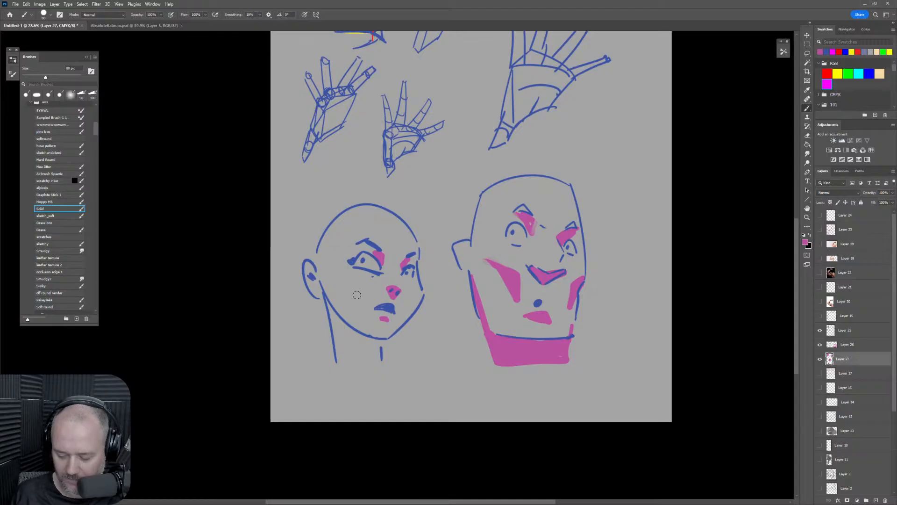
key(bracketright)
mouse_move(320, 290)
mouse_down()
mouse_move(378, 363)
mouse_move(350, 327)
mouse_move(376, 355)
mouse_move(358, 334)
mouse_move(385, 339)
mouse_up()
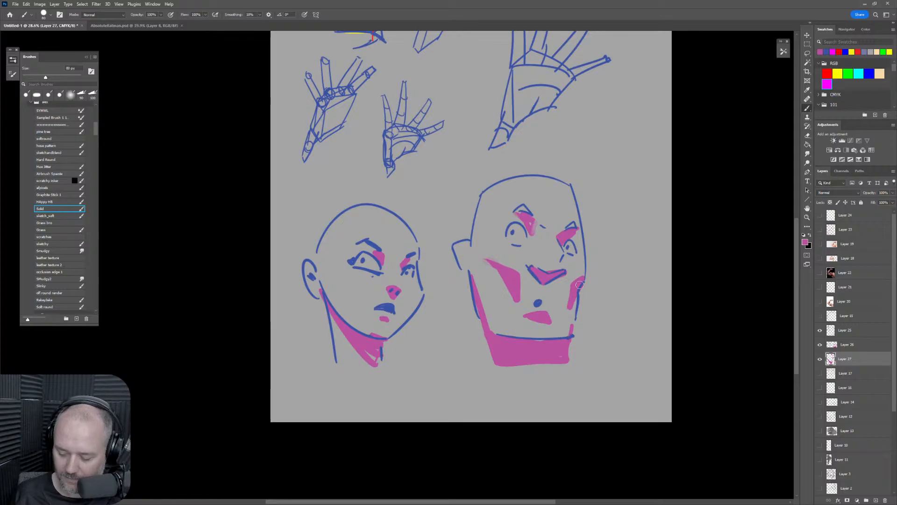
Extend magenta shading down the far side of the large head's jaw and along the smaller head's far jawline.
mouse_move(579, 285)
mouse_down()
mouse_move(569, 335)
mouse_move(585, 278)
mouse_up()
key(bracketleft)
drag(422, 300, 384, 339)
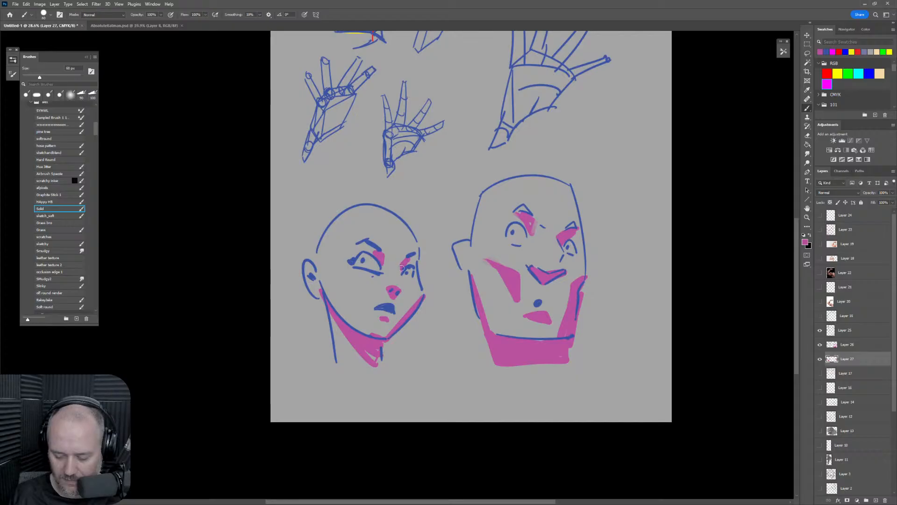
Paint three magenta example shadow shapes of increasing size in the gap between the hands and the heads.
key(z)
mouse_move(539, 358)
mouse_down()
mouse_move(524, 384)
mouse_move(558, 379)
mouse_up()
key(b)
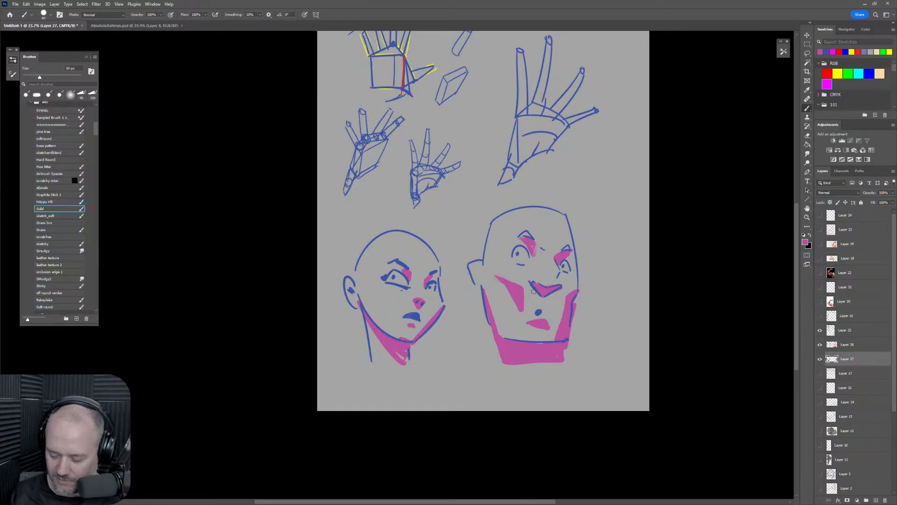
key(bracketright)
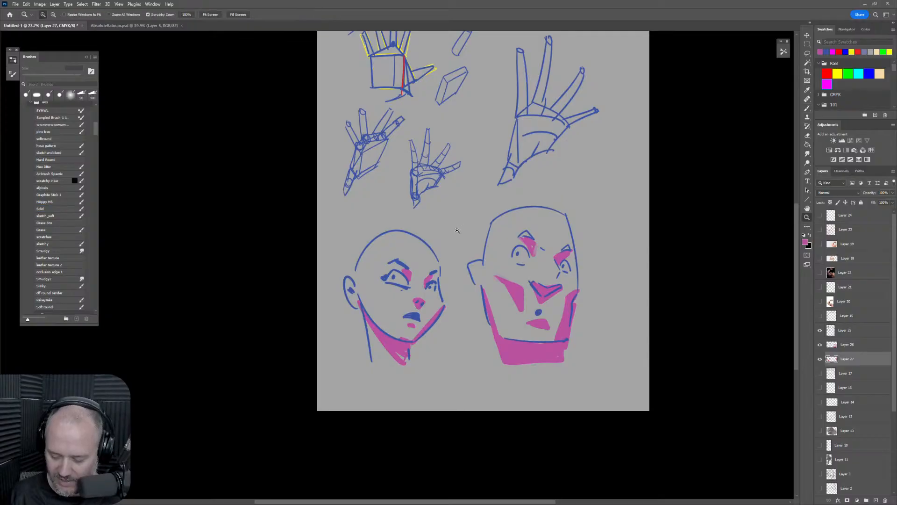
mouse_move(459, 234)
mouse_down()
mouse_move(480, 230)
mouse_move(456, 231)
mouse_move(466, 226)
mouse_move(460, 220)
mouse_move(484, 215)
mouse_move(469, 235)
mouse_move(472, 223)
mouse_up()
key(bracketleft)
click(430, 231)
key(bracketright)
mouse_move(515, 205)
mouse_down()
mouse_move(570, 194)
mouse_move(526, 214)
mouse_move(551, 208)
mouse_up()
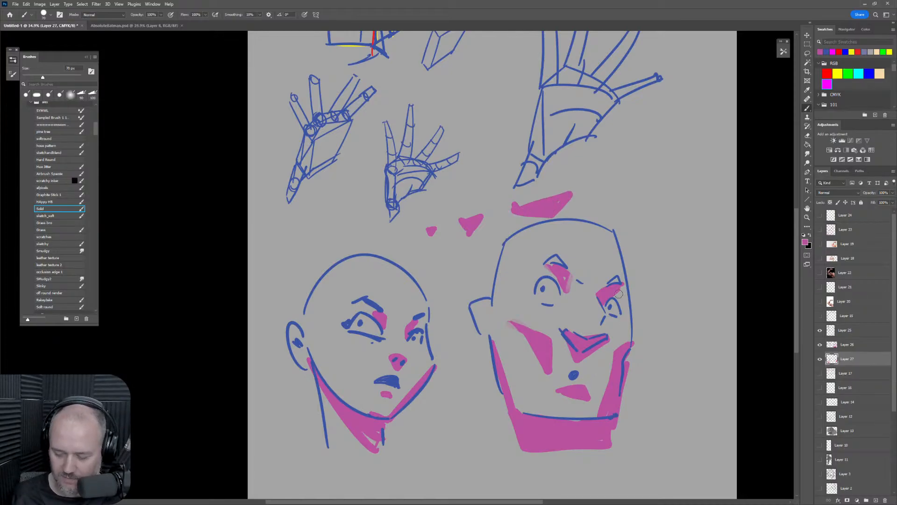
key(bracketleft)
key(bracketleft)
key(bracketleft)
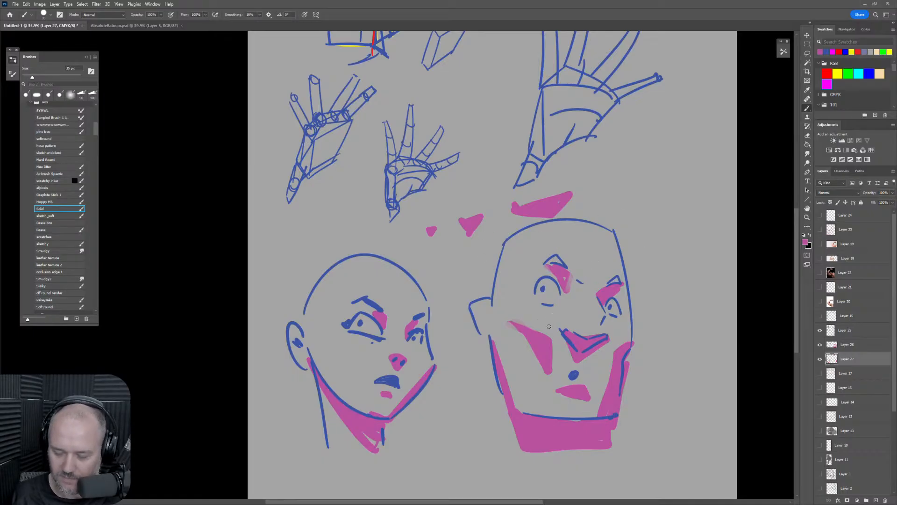
mouse_move(582, 328)
mouse_down()
mouse_move(562, 325)
mouse_move(580, 318)
mouse_up()
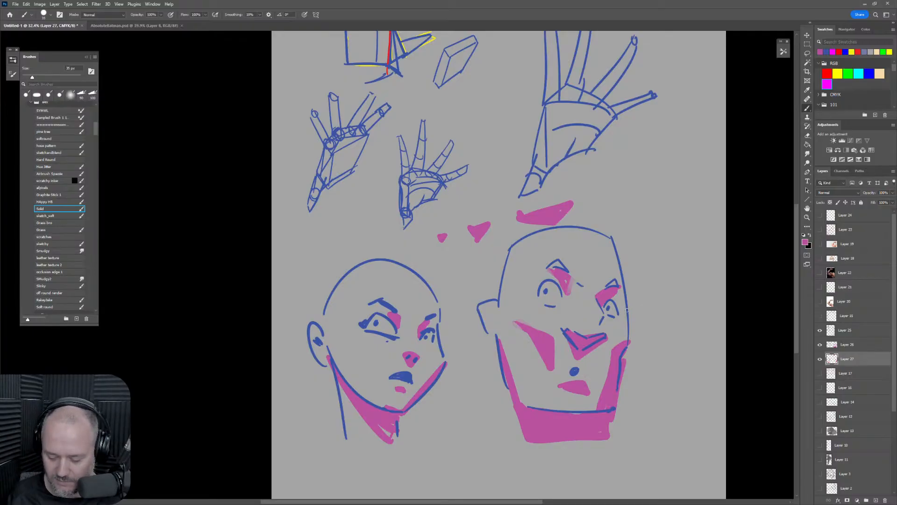
Erase and soften the upper edge of the largest magenta example shape above the large head.
key(e)
scroll(625, 311, down, 2)
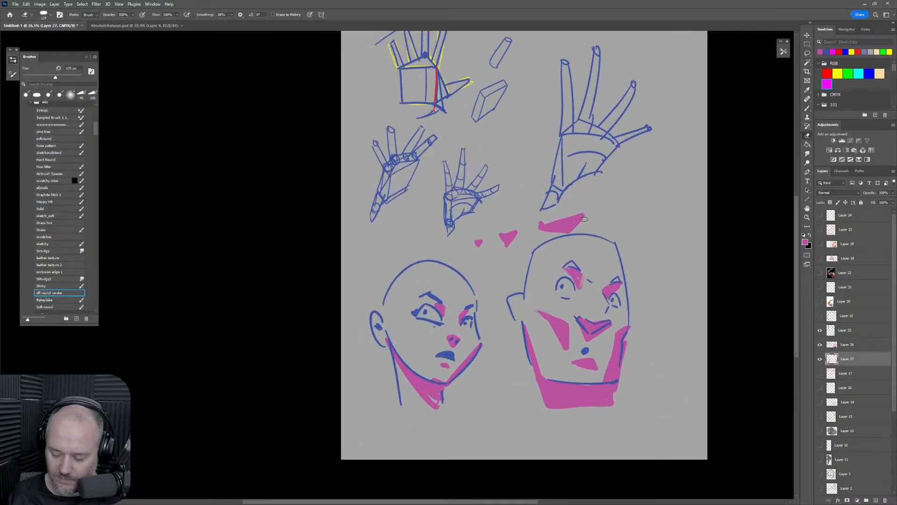
mouse_move(584, 214)
mouse_down()
mouse_move(557, 254)
mouse_move(594, 214)
mouse_move(553, 252)
mouse_move(587, 213)
mouse_up()
drag(533, 227, 586, 213)
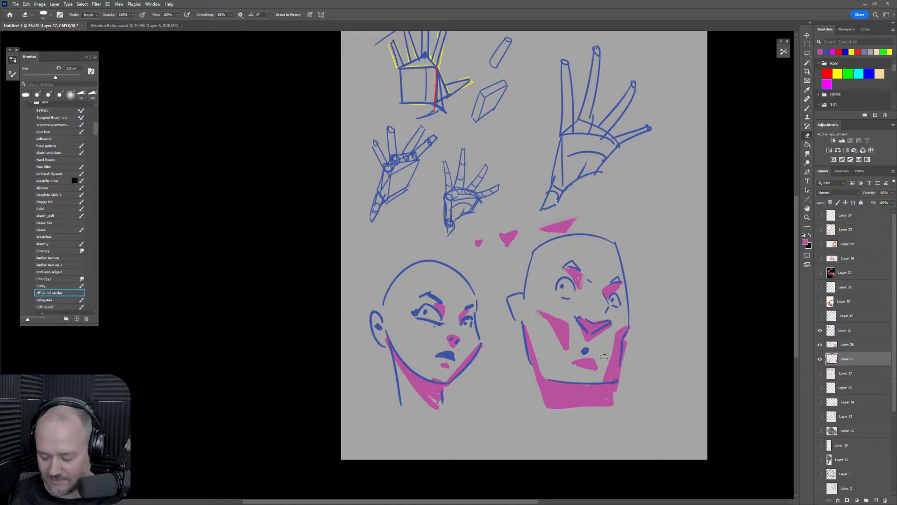
Soften the upper edge of the large head's near cheek shadow on Layer 26 with the Eraser.
key(ctrl+space)
mouse_move(623, 353)
mouse_down()
mouse_move(600, 353)
mouse_move(629, 349)
mouse_up()
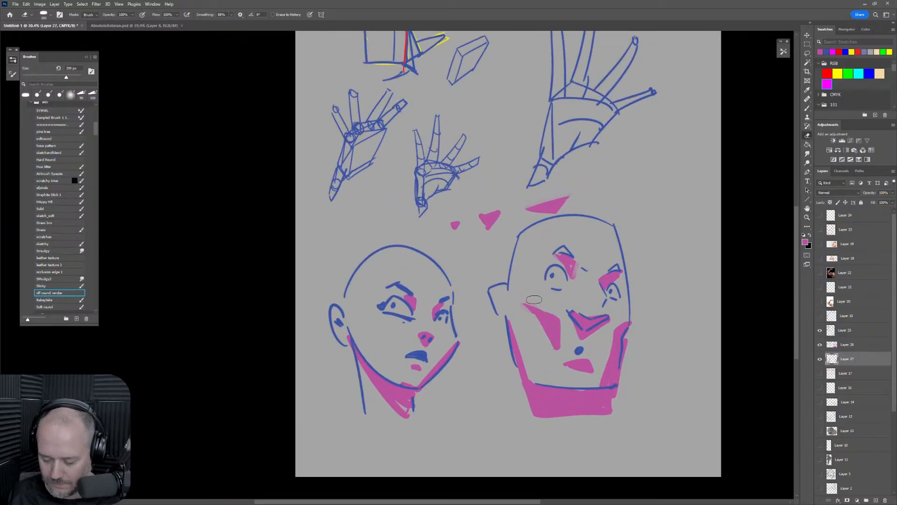
click(862, 347)
key(])
mouse_move(526, 299)
mouse_down()
mouse_move(578, 323)
mouse_move(579, 334)
mouse_move(567, 323)
mouse_move(568, 345)
mouse_up()
Soften the edges of the large head's eye-socket shadows using a smaller eraser.
key(bracketleft)
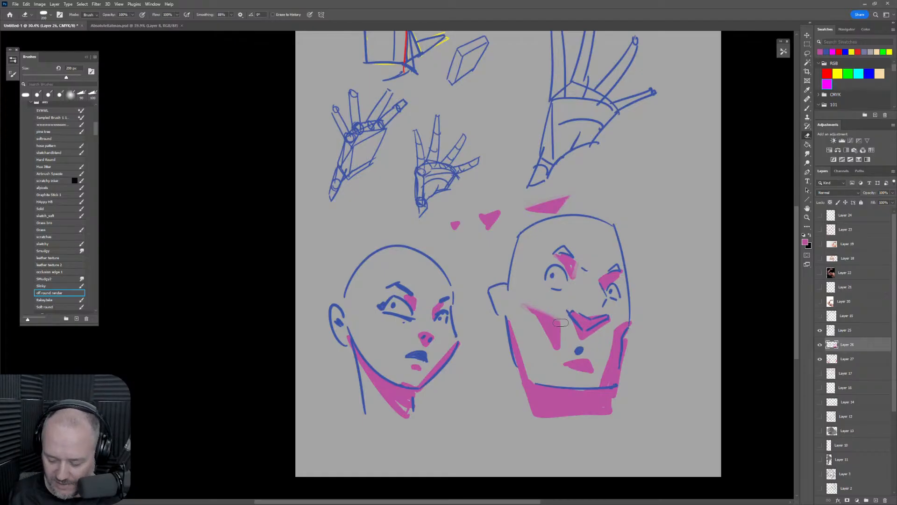
key(bracketleft)
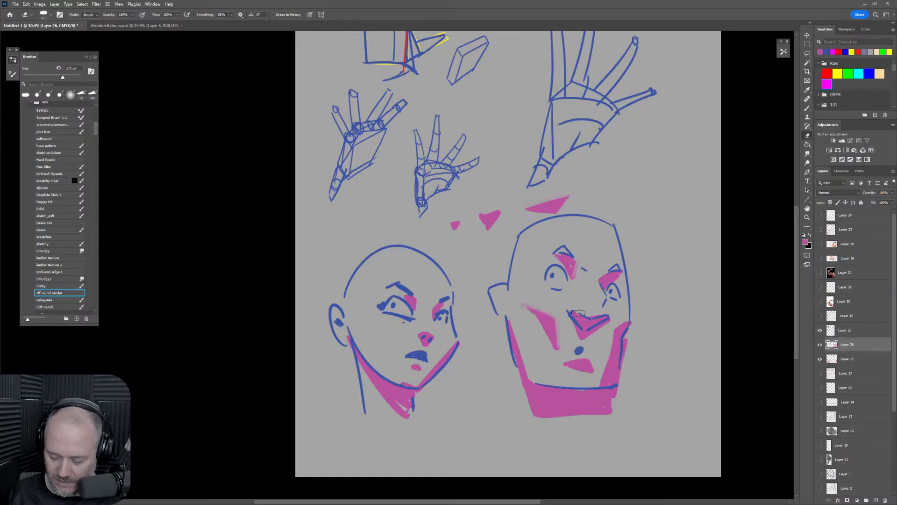
key(bracketleft)
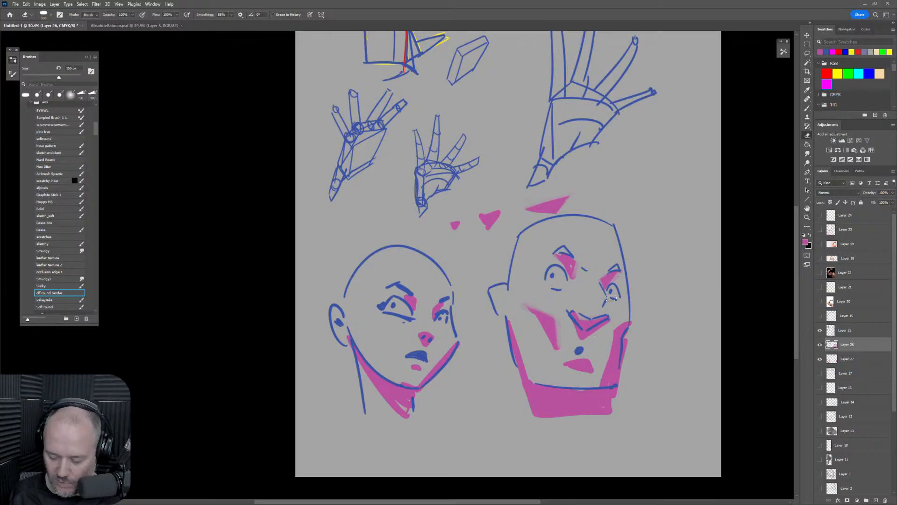
mouse_move(576, 272)
mouse_down()
mouse_move(577, 284)
mouse_move(579, 257)
mouse_move(561, 256)
mouse_up()
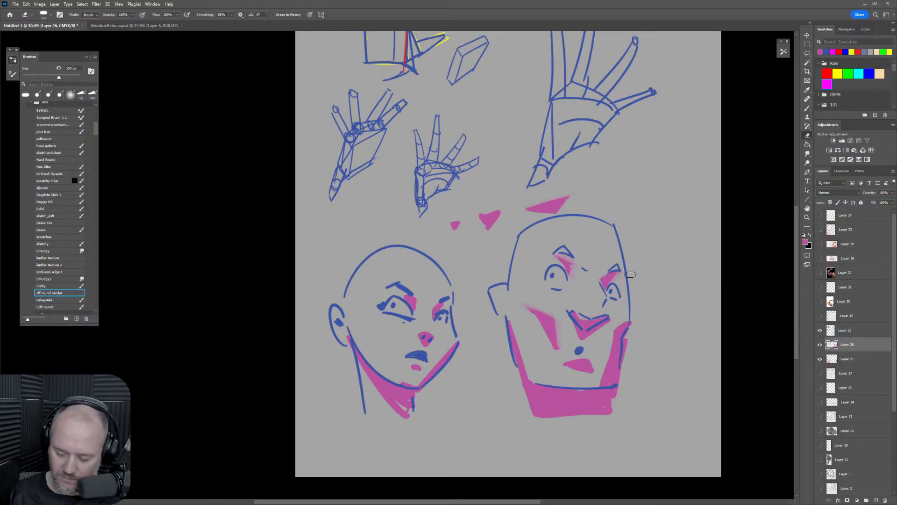
Fade out the upper tip of the large head's near cheek shadow with a larger eraser.
key(bracketright)
key(bracketright)
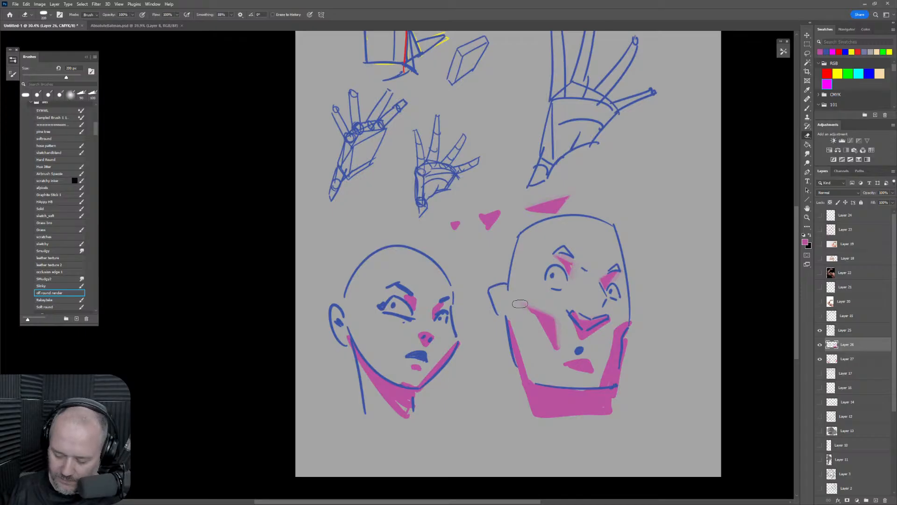
key(bracketleft)
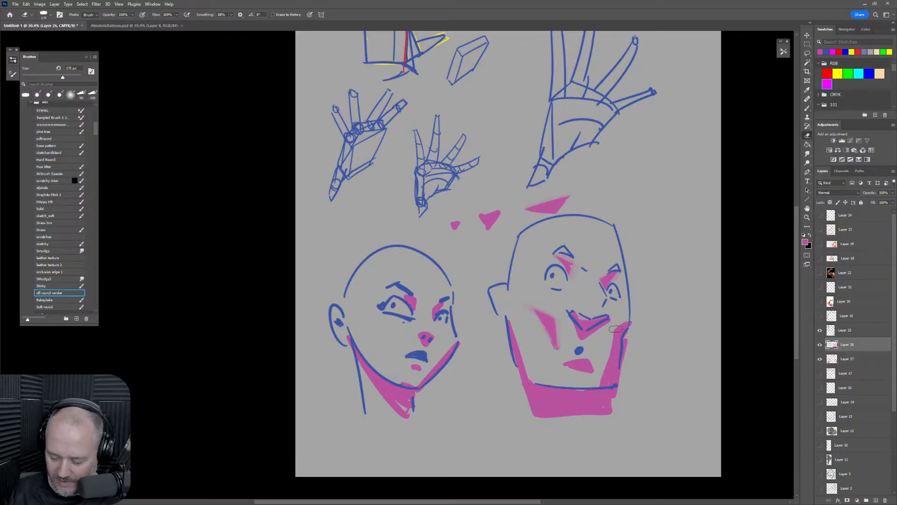
Soften the inner edge of the large head's far jaw shadow on Layer 27.
mouse_move(616, 325)
mouse_down()
mouse_move(605, 339)
mouse_move(612, 348)
mouse_up()
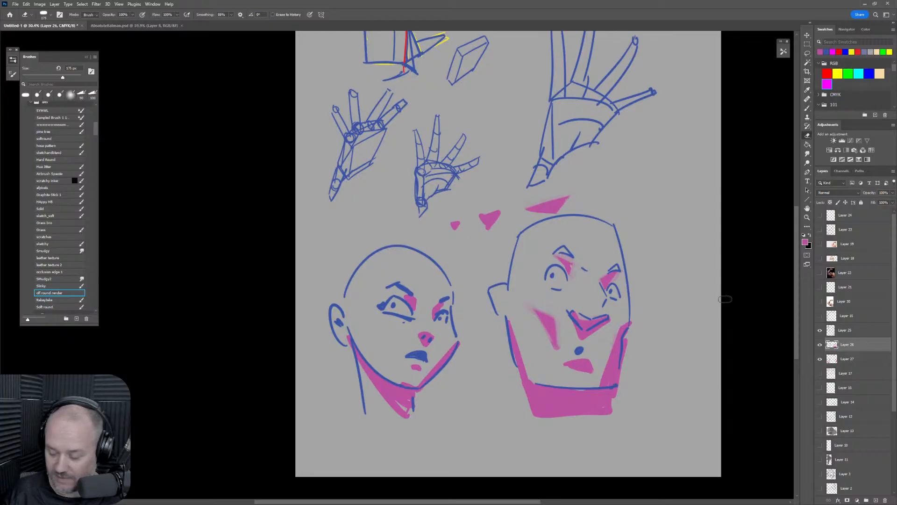
click(855, 363)
drag(623, 321, 594, 382)
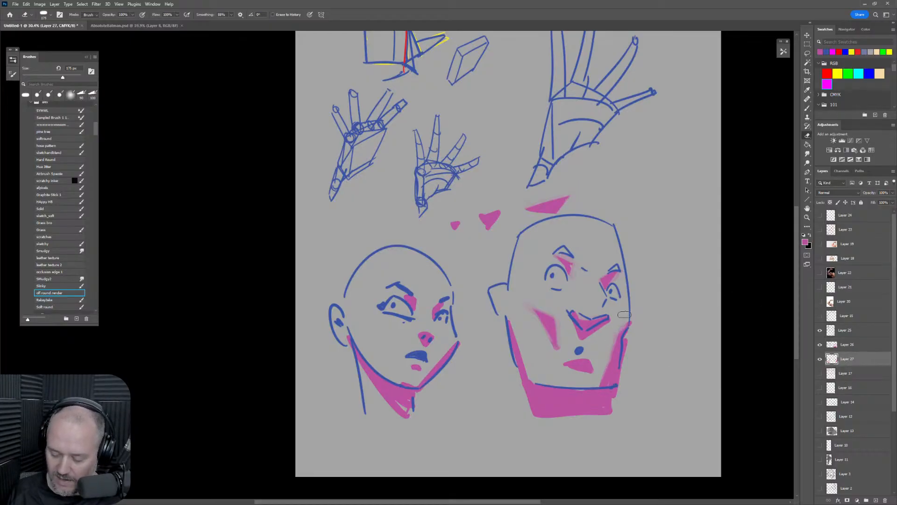
drag(623, 316, 590, 396)
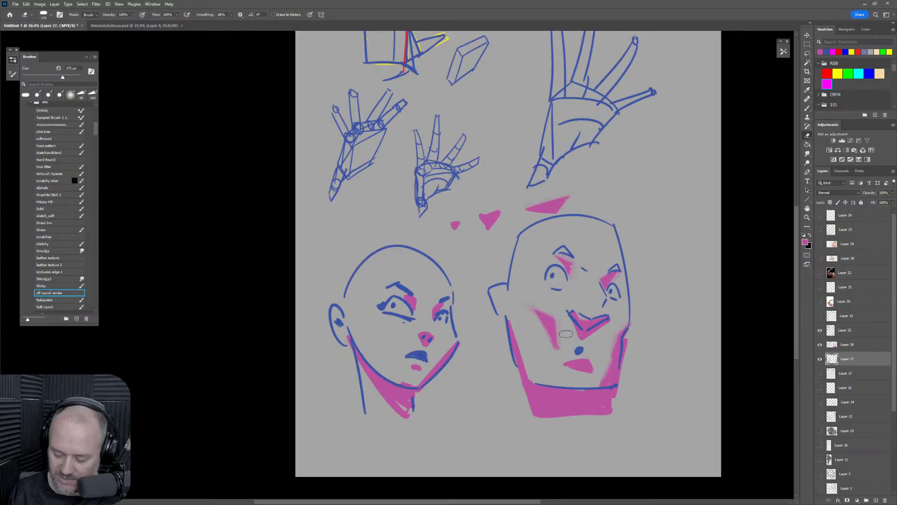
Soften and thin the magenta shadow below the large head's mouth on Layer 26 with a smaller eraser.
key(bracketleft)
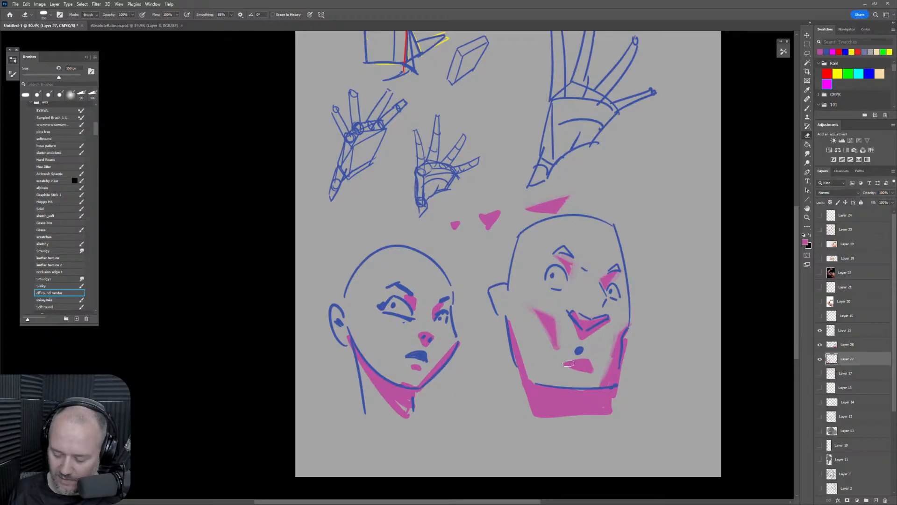
click(836, 346)
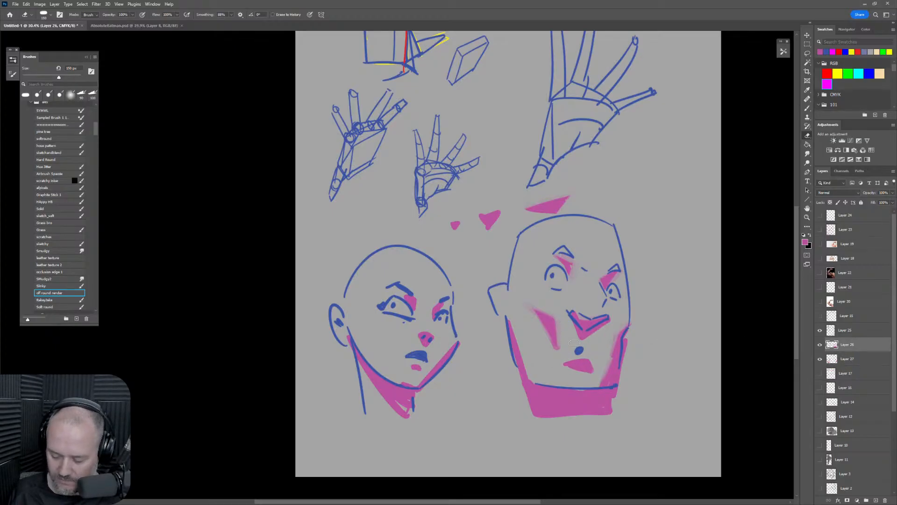
mouse_move(559, 365)
mouse_down()
mouse_move(599, 354)
mouse_move(598, 369)
mouse_up()
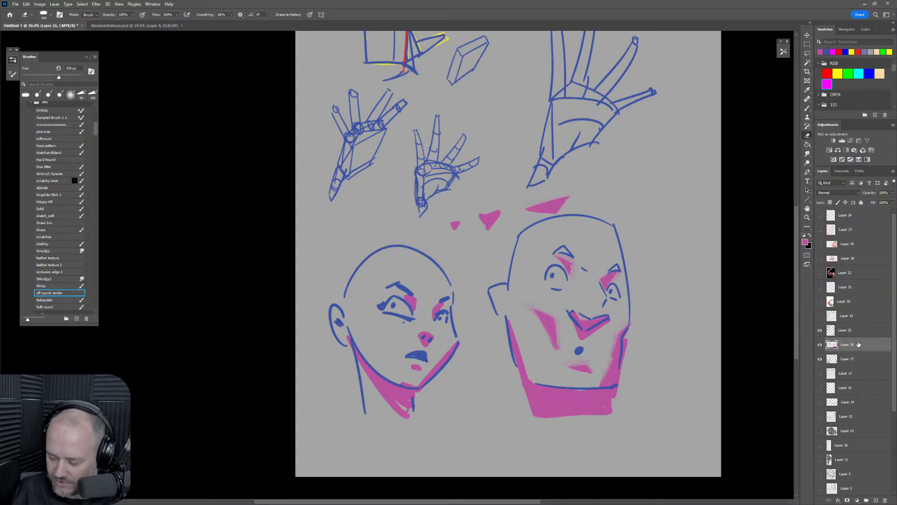
Soften the smaller head's eye-socket shadows and the near edge of its jaw and neck shadow on Layer 27.
click(855, 358)
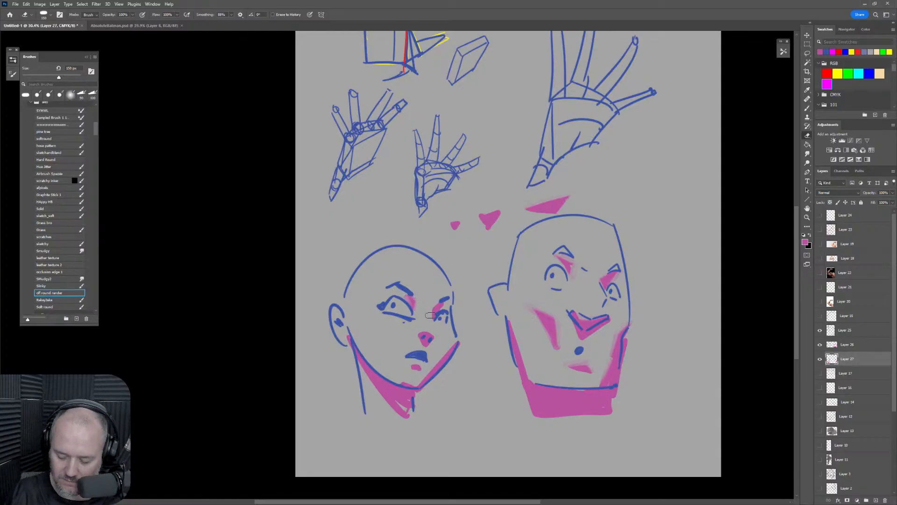
key(bracketleft)
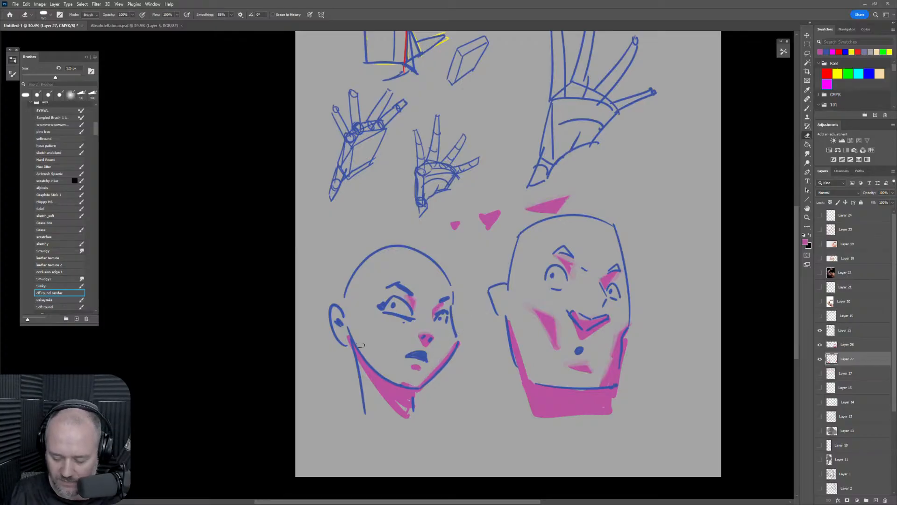
drag(347, 340, 398, 416)
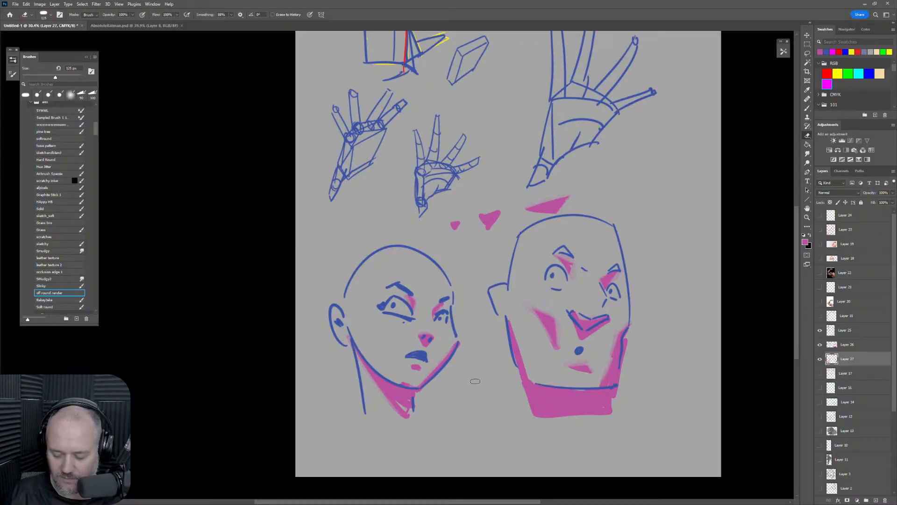
Soften the large head's near jaw shadow on Layer 26 and clean the outer edge of its far jaw shadow on Layer 27.
key(bracketleft)
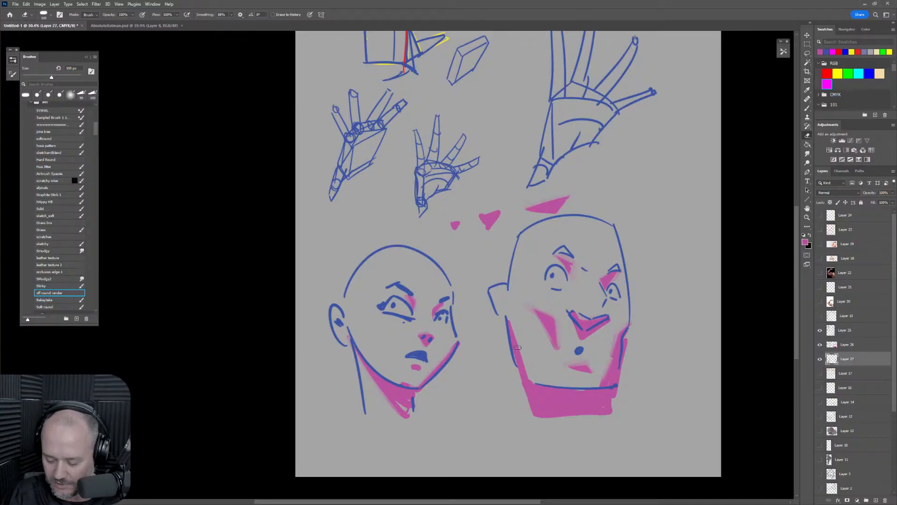
click(846, 344)
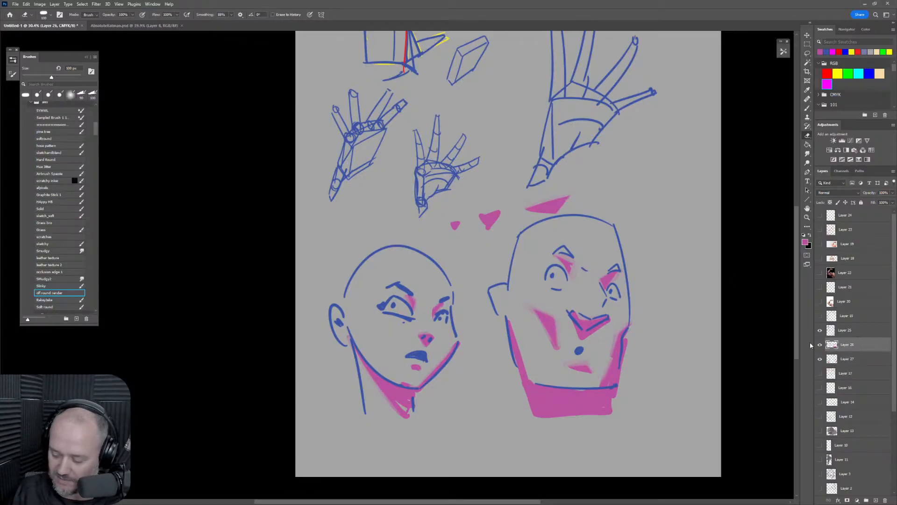
key(bracketright)
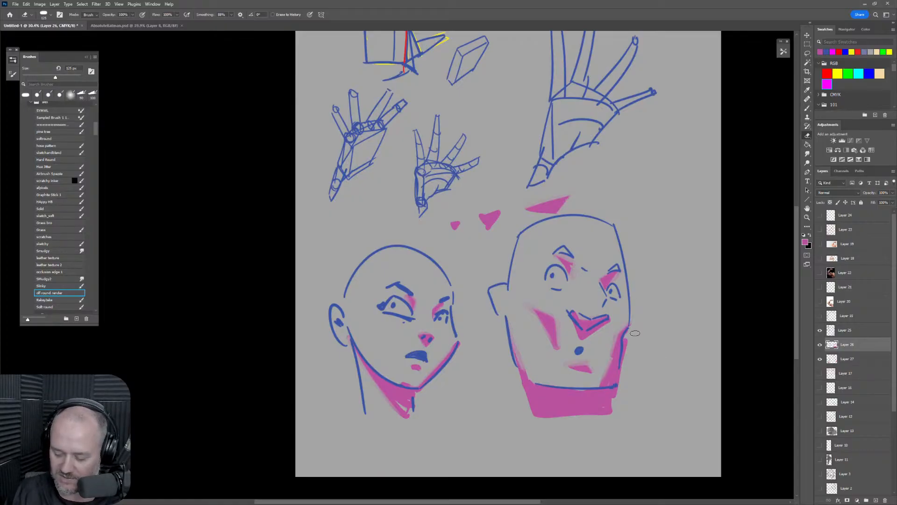
click(858, 359)
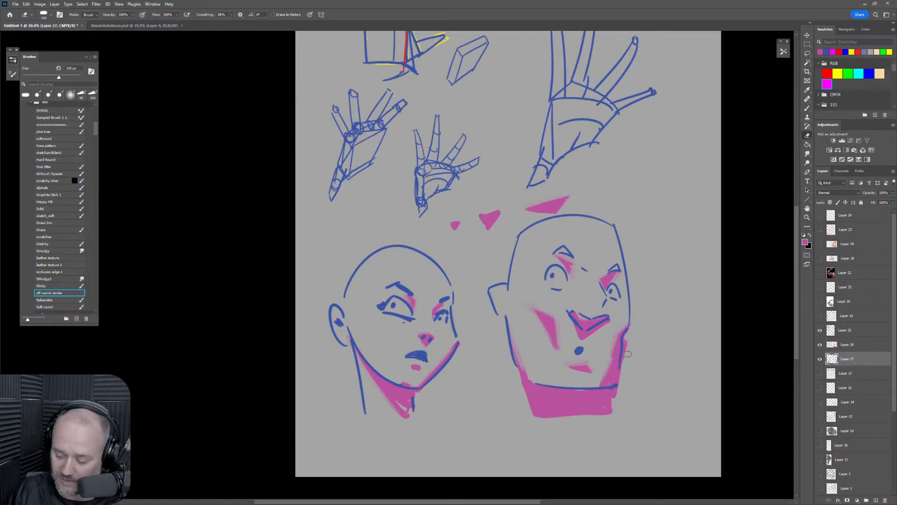
key(bracketright)
key(bracketright)
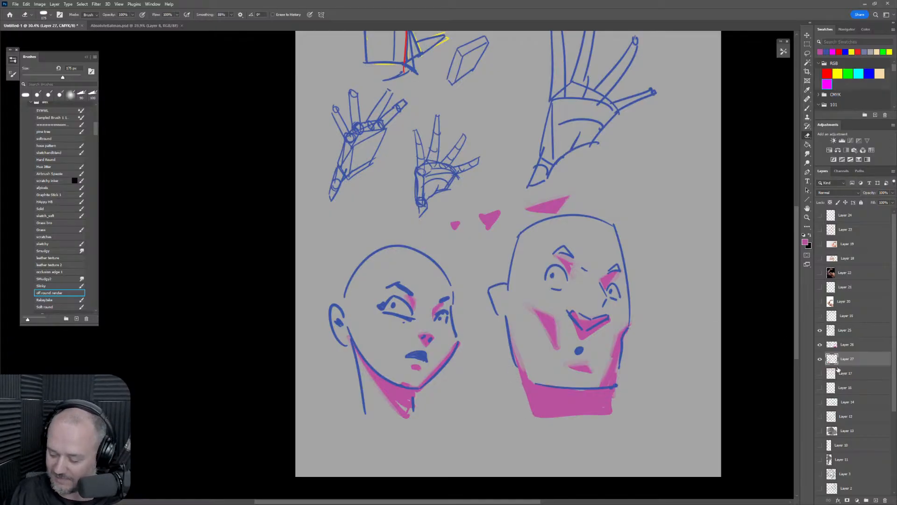
Soften the outer edges of the large head's neck shadow on Layer 26 with an enlarged eraser.
key(alt+bracketright)
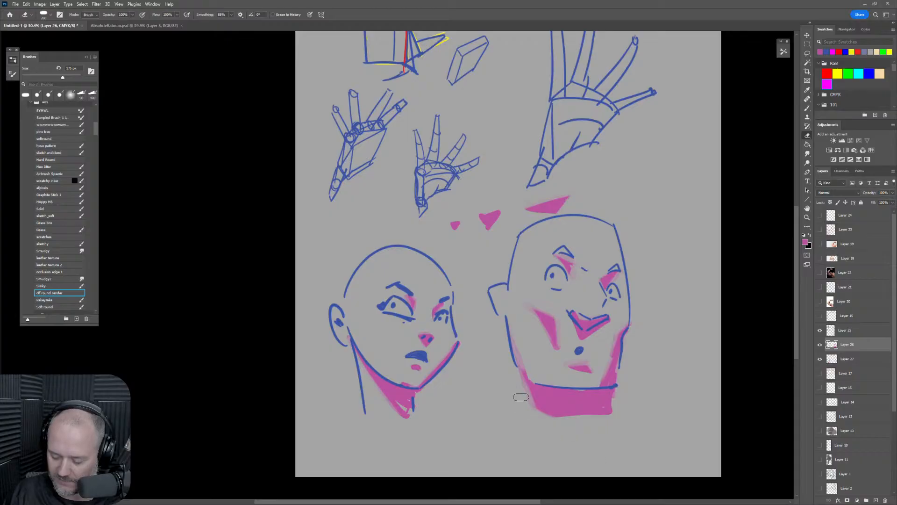
key(bracketright)
key(bracketright)
mouse_move(623, 395)
mouse_down()
mouse_move(611, 407)
mouse_move(608, 391)
mouse_up()
drag(661, 310, 584, 402)
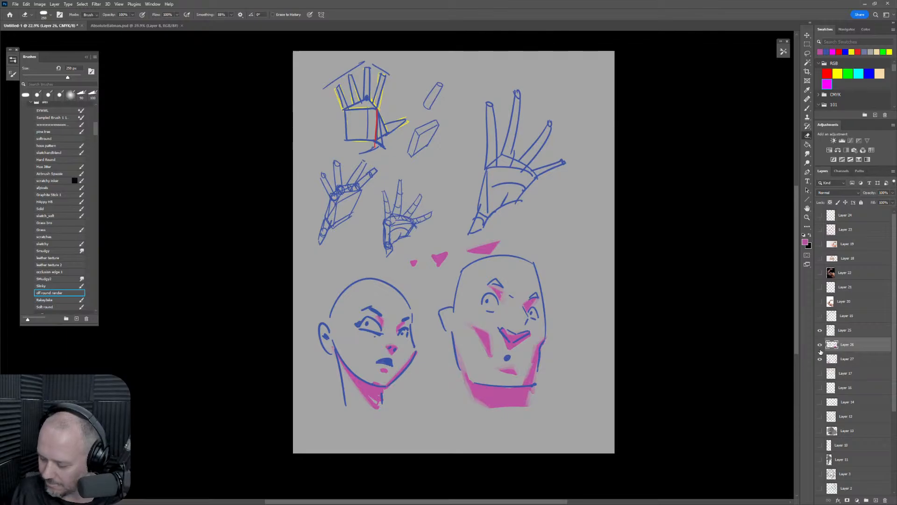
Hide the hand and head sketch layers and add a new layer, undoing a magenta Brush test stroke on it.
drag(819, 359, 819, 329)
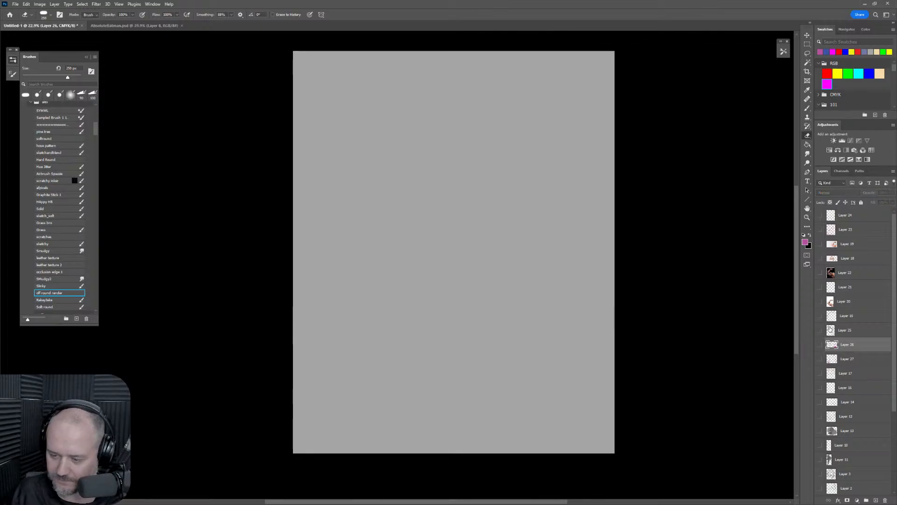
click(875, 499)
key(b)
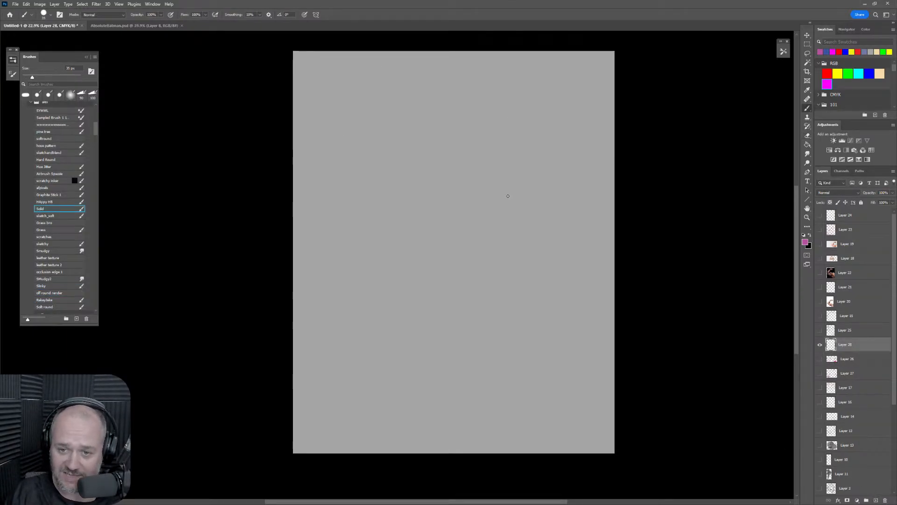
drag(355, 131, 444, 208)
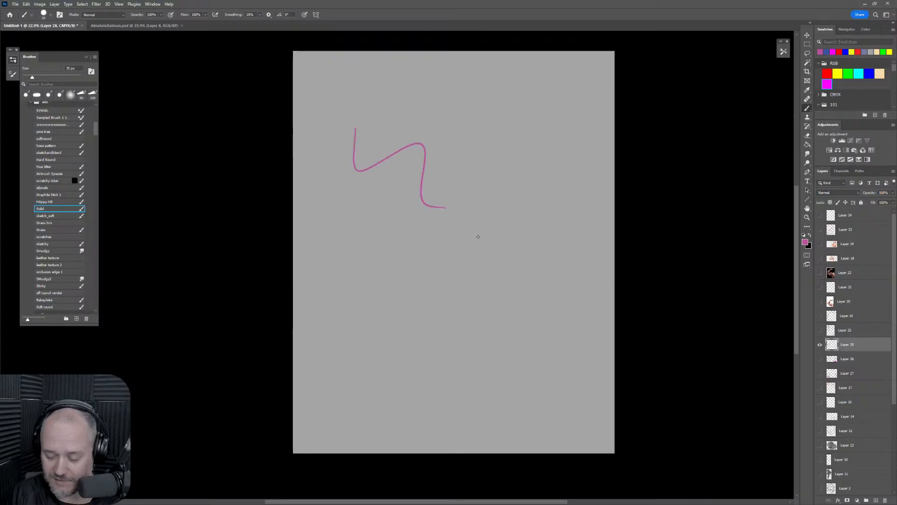
key(ctrl+z)
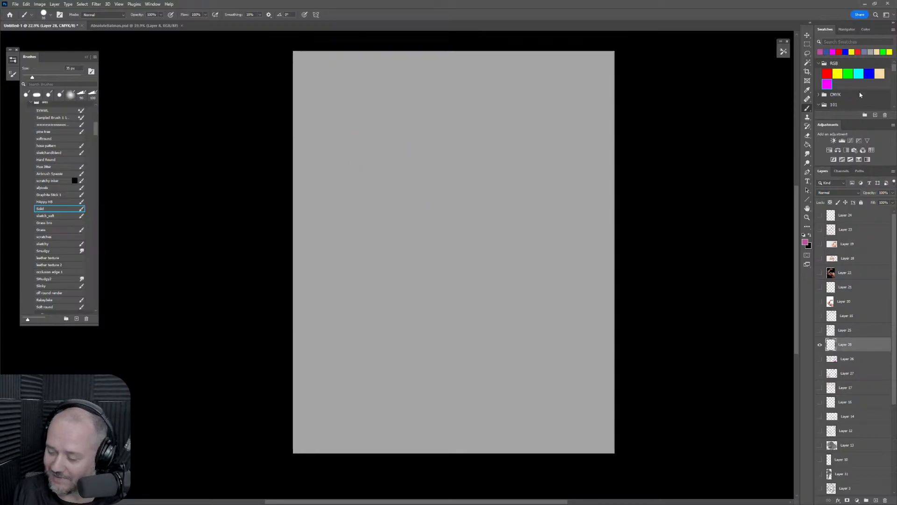
Switch the paint colour to blue and the brush size to 40 px, trying and undoing opening strokes on the blank page.
click(826, 52)
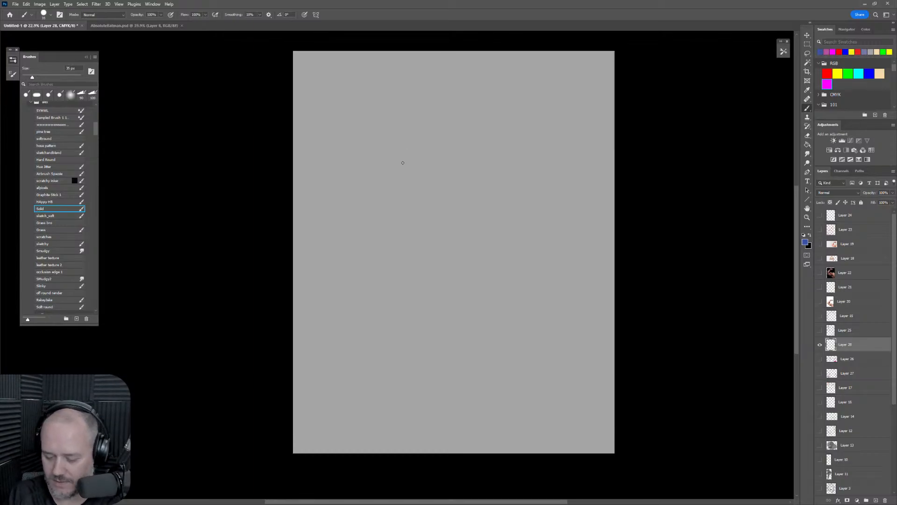
drag(402, 133, 402, 182)
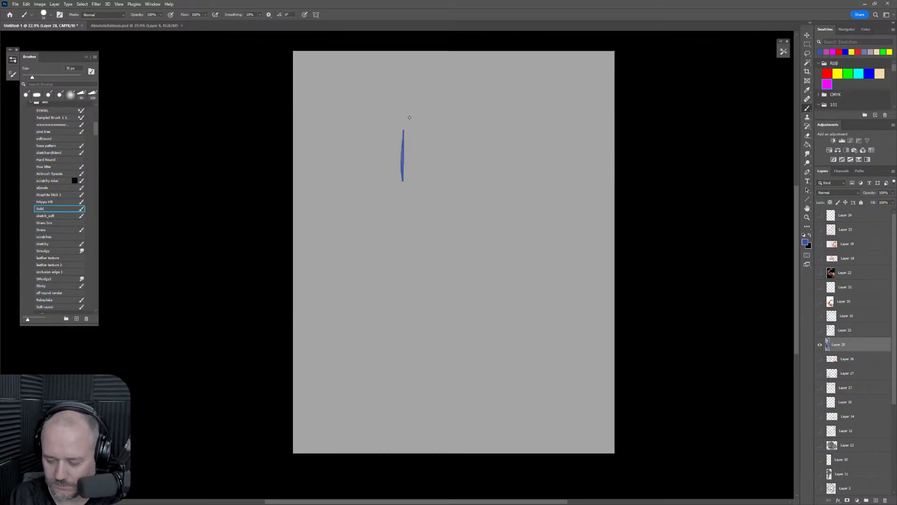
key(bracketright)
mouse_move(403, 131)
mouse_down()
mouse_move(493, 102)
mouse_move(510, 187)
mouse_up()
key(ctrl+z)
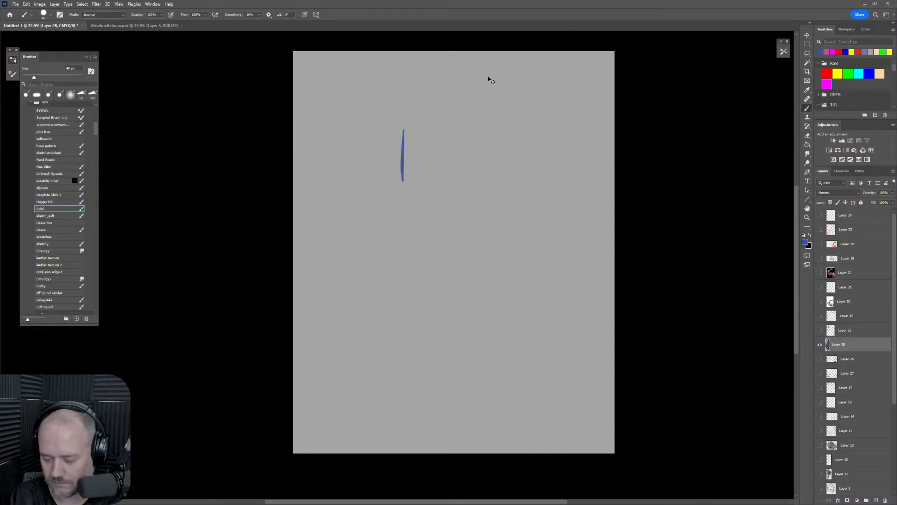
key(ctrl+z)
Draw the bald cranium's contour down to the far cheek, with a nose wedge and two narrow eyes inside it.
mouse_move(377, 172)
mouse_down()
mouse_move(411, 110)
mouse_move(544, 160)
mouse_move(545, 236)
mouse_up()
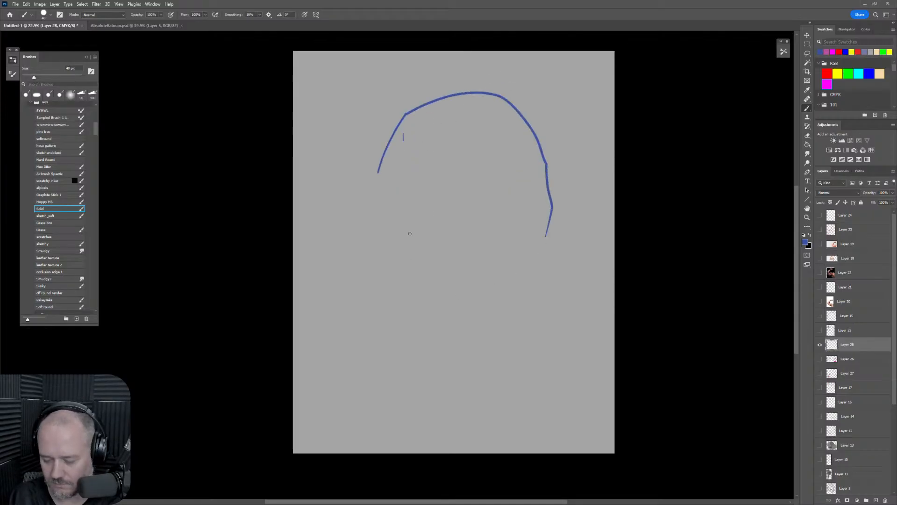
mouse_move(490, 218)
mouse_down()
mouse_move(502, 233)
mouse_move(516, 217)
mouse_move(491, 216)
mouse_up()
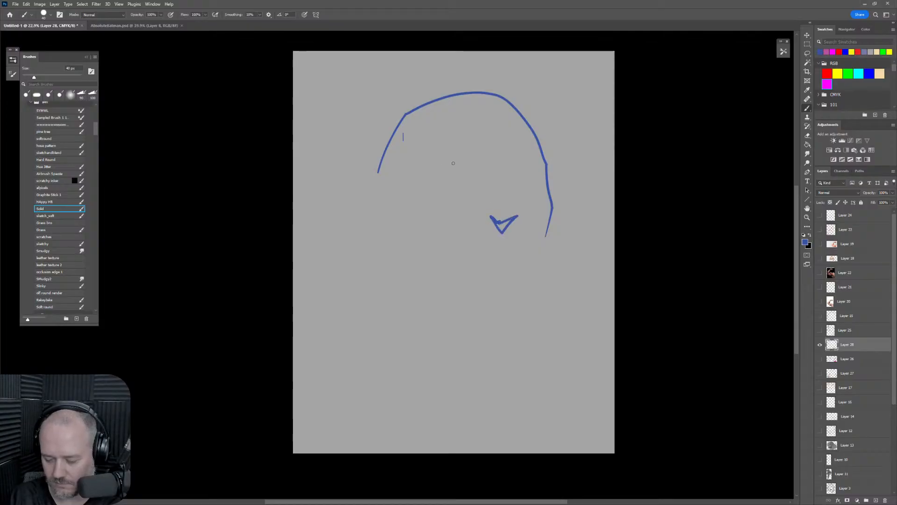
mouse_move(438, 173)
mouse_down()
mouse_move(475, 183)
mouse_move(540, 195)
mouse_up()
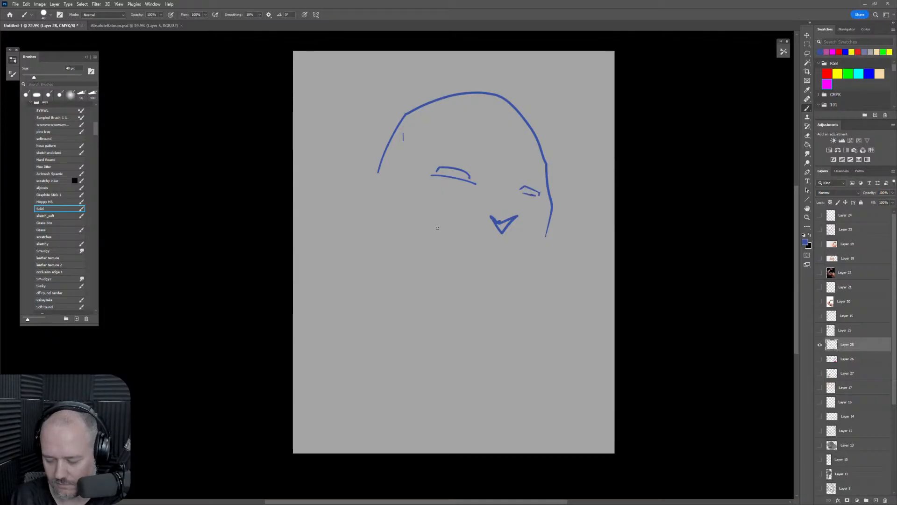
Erase the nose wedge's heavy lines, redraw its underside wider and add small cheekbone marks on both sides.
key(e)
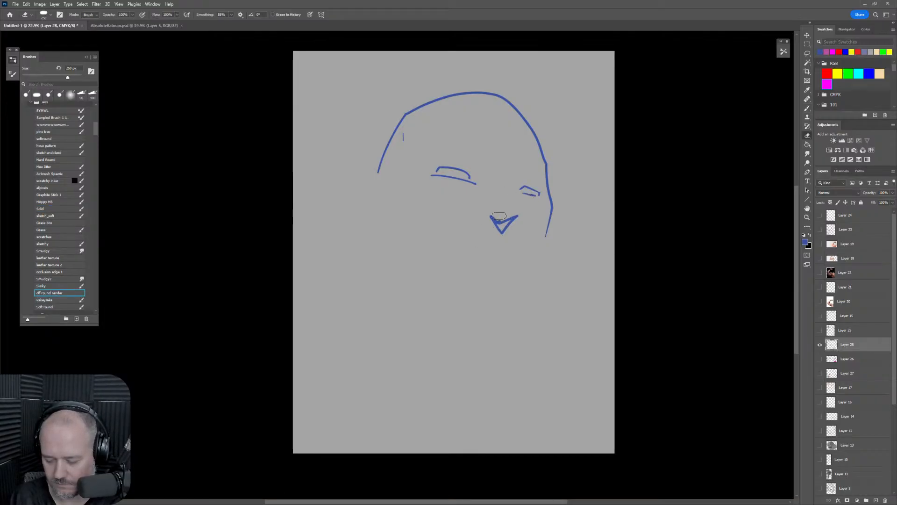
mouse_move(494, 218)
mouse_down()
mouse_move(499, 239)
mouse_move(514, 217)
mouse_move(483, 217)
mouse_move(522, 221)
mouse_move(483, 220)
mouse_move(493, 235)
mouse_move(516, 228)
mouse_up()
key(b)
drag(414, 201, 425, 215)
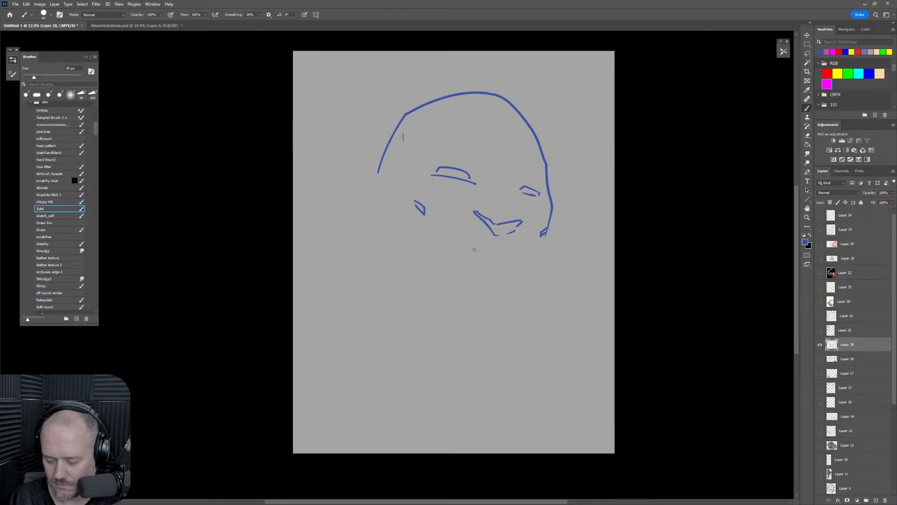
mouse_move(464, 248)
mouse_down()
mouse_move(504, 251)
mouse_move(467, 243)
mouse_up()
key(ctrl+z)
drag(465, 244, 471, 244)
drag(468, 242, 504, 248)
key(ctrl+z)
key(ctrl+z)
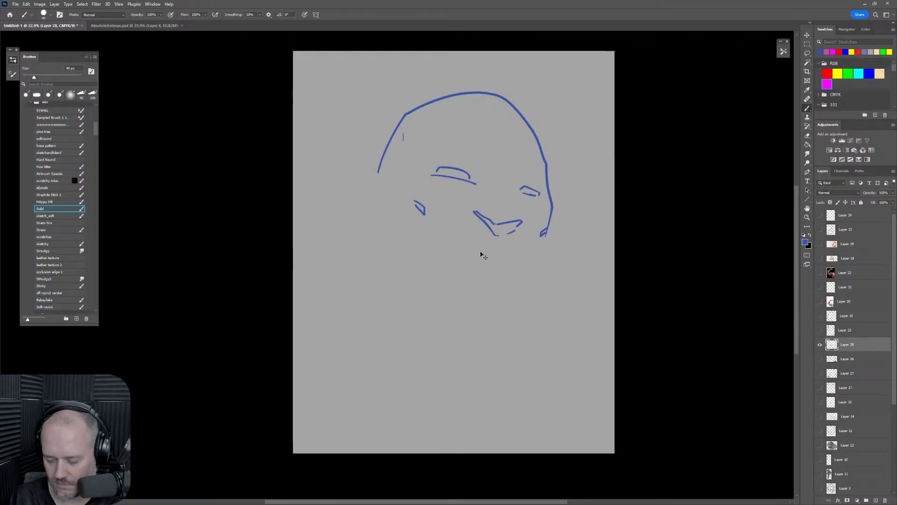
Complete the face construction with a mouth line, lower-lip mark, shadowed near ear, far jaw contour and chin line.
mouse_move(471, 268)
mouse_down()
mouse_move(511, 274)
mouse_move(456, 265)
mouse_move(488, 283)
mouse_up()
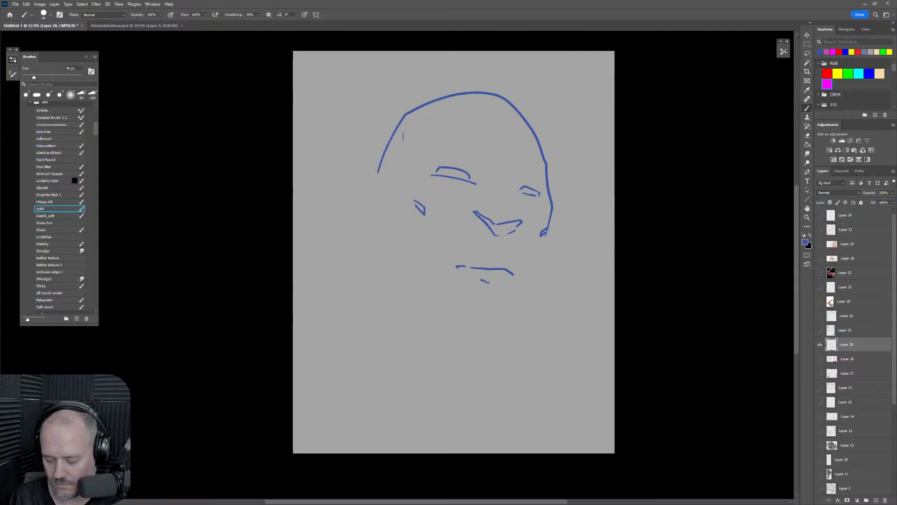
mouse_move(377, 173)
mouse_down()
mouse_move(355, 178)
mouse_move(374, 238)
mouse_move(368, 198)
mouse_move(377, 214)
mouse_up()
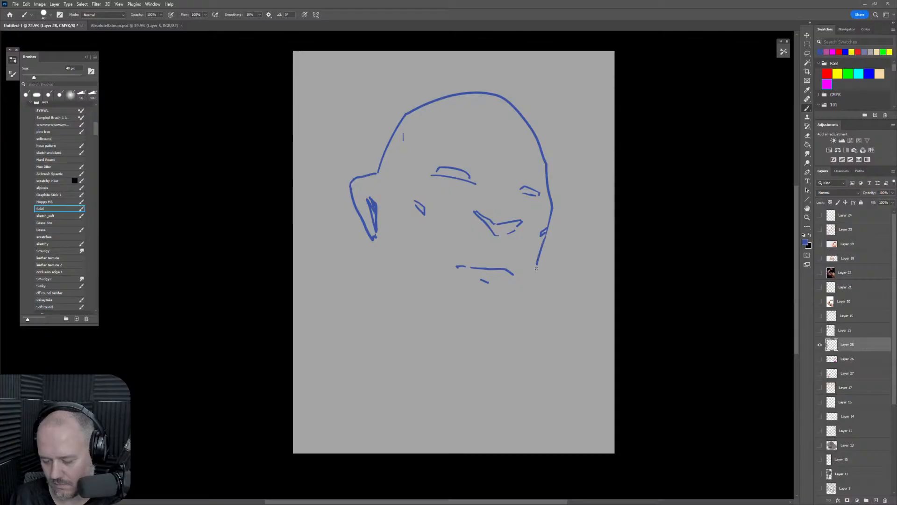
drag(536, 268, 524, 314)
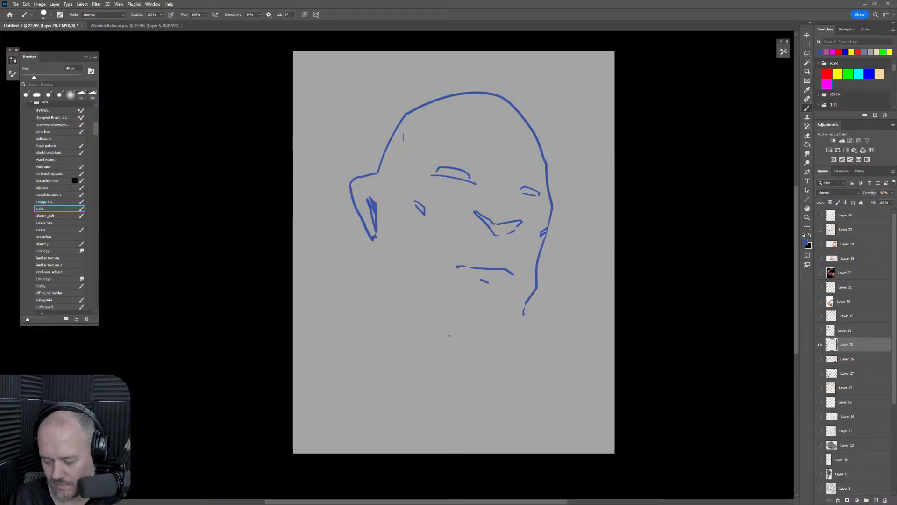
mouse_move(426, 329)
mouse_down()
mouse_move(499, 339)
mouse_move(516, 333)
mouse_up()
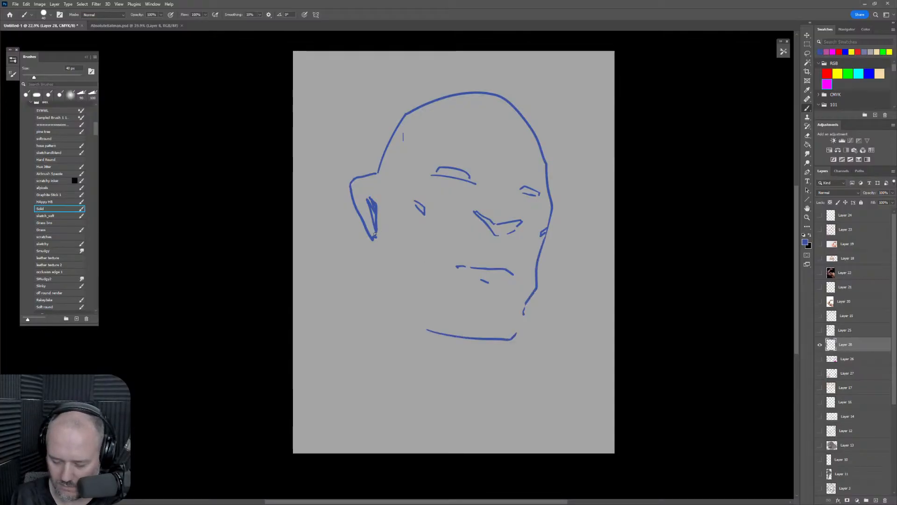
Sketch the back of the neck sloping into the near shoulder, the front neck line and a collarbone mark.
mouse_move(375, 235)
mouse_down()
mouse_move(377, 271)
mouse_move(350, 283)
mouse_move(312, 331)
mouse_up()
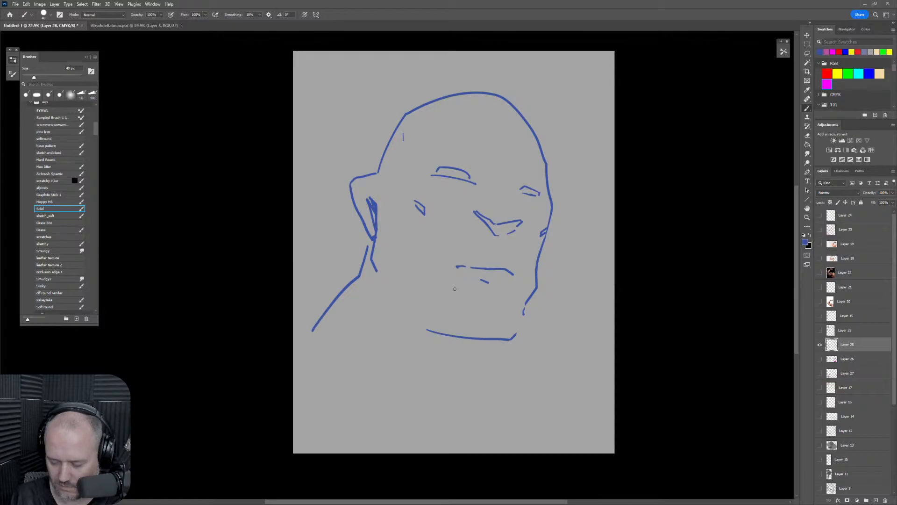
drag(526, 326, 540, 409)
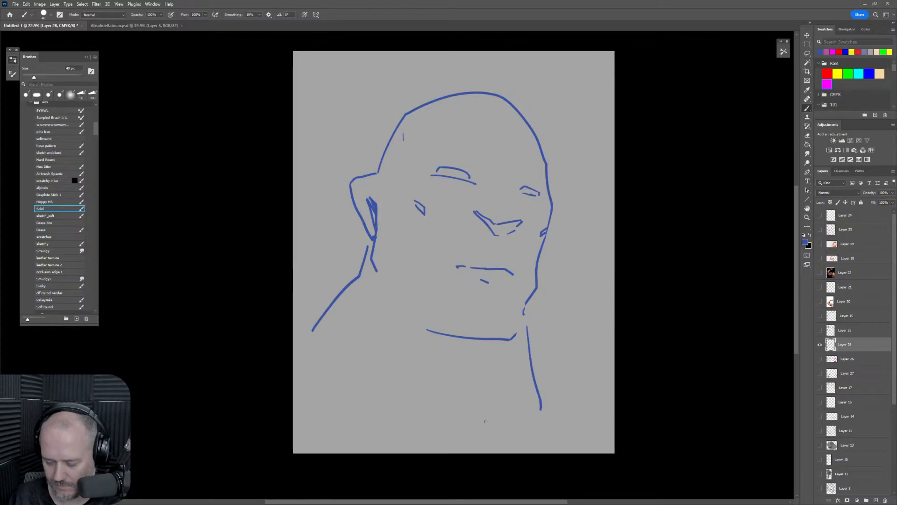
drag(440, 422, 447, 430)
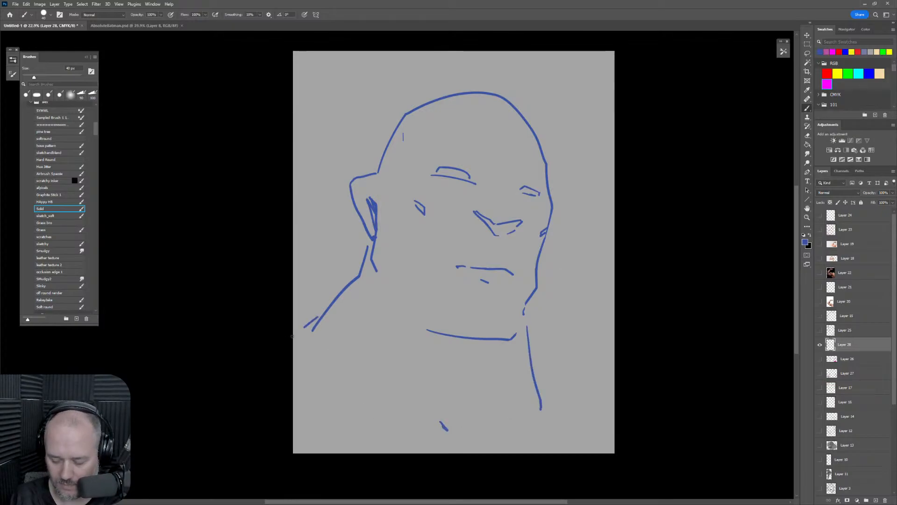
drag(324, 313, 293, 335)
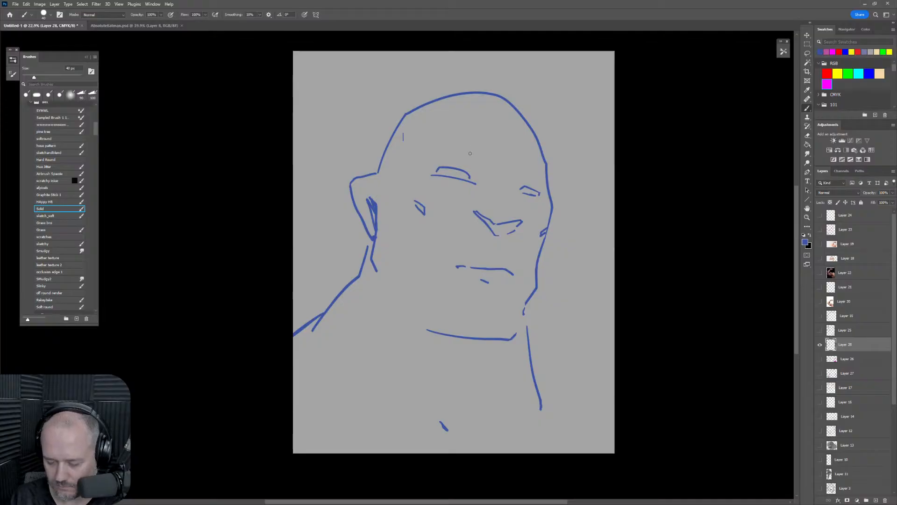
Detail the face with eyebrow marks, pupils glancing sideways, nostril wings, a nose bridge line and a mouth corner.
mouse_move(480, 163)
mouse_down()
mouse_move(462, 148)
mouse_move(530, 171)
mouse_up()
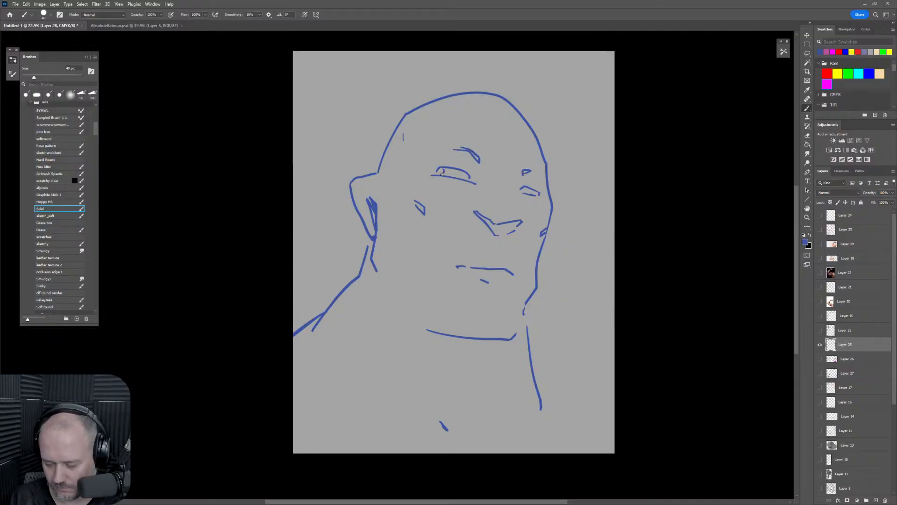
drag(442, 172, 439, 171)
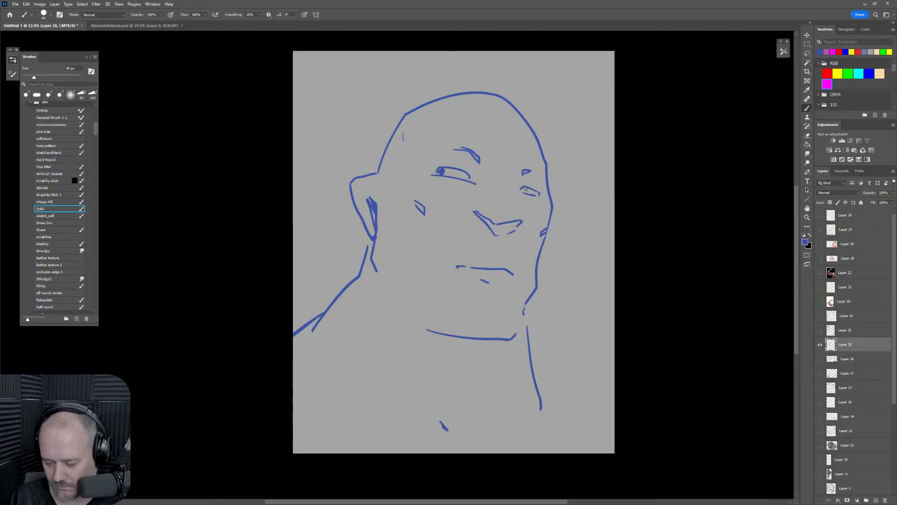
drag(526, 189, 523, 192)
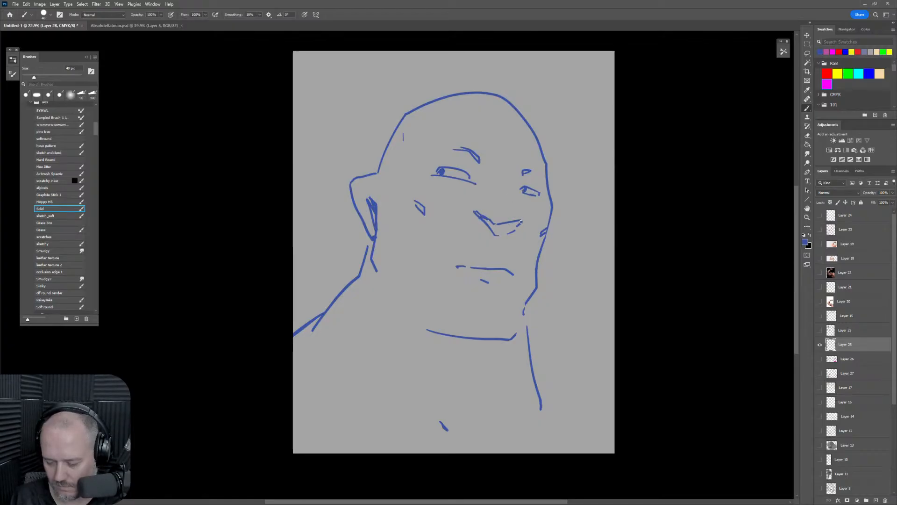
drag(518, 210, 522, 222)
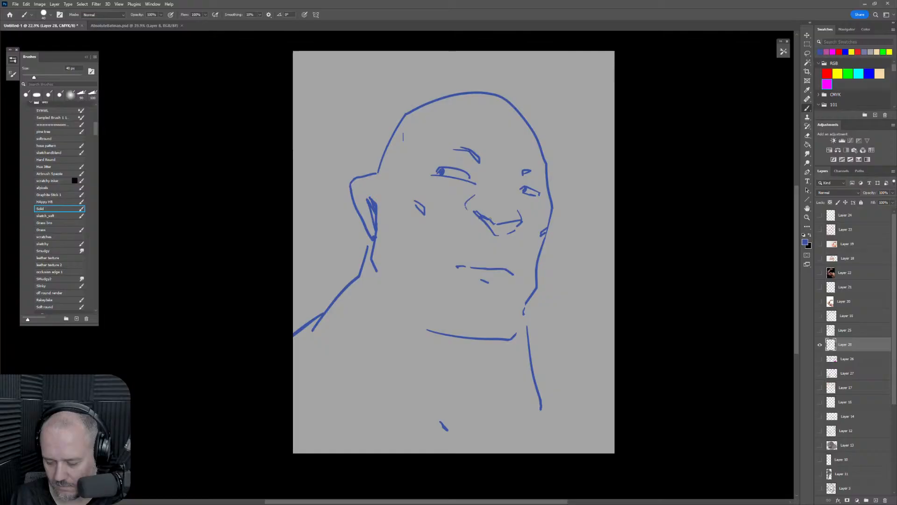
drag(523, 174, 521, 190)
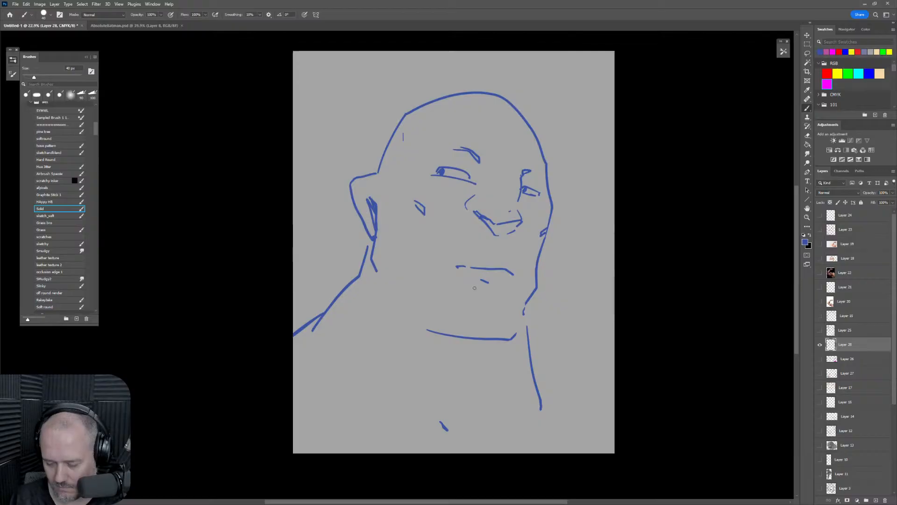
drag(457, 265, 450, 268)
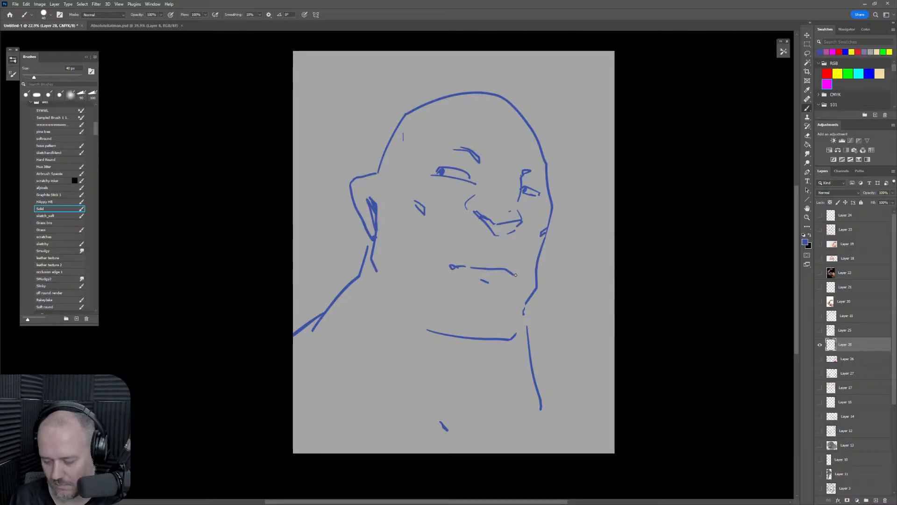
Erase the nose's underside and redraw it with a nostril mark, a slanted far edge and a dot beneath.
key(e)
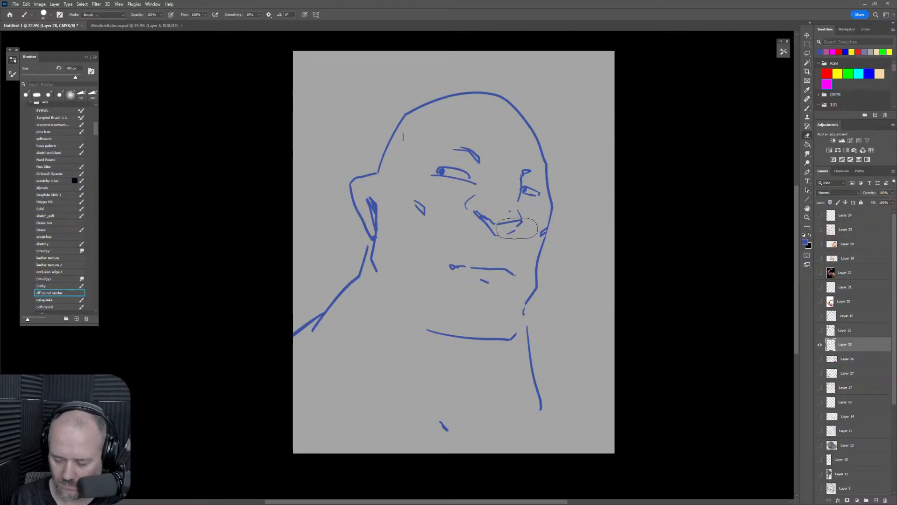
mouse_move(517, 228)
mouse_down()
mouse_move(489, 243)
mouse_move(468, 222)
mouse_move(483, 245)
mouse_move(482, 208)
mouse_move(507, 242)
mouse_up()
key(b)
key(e)
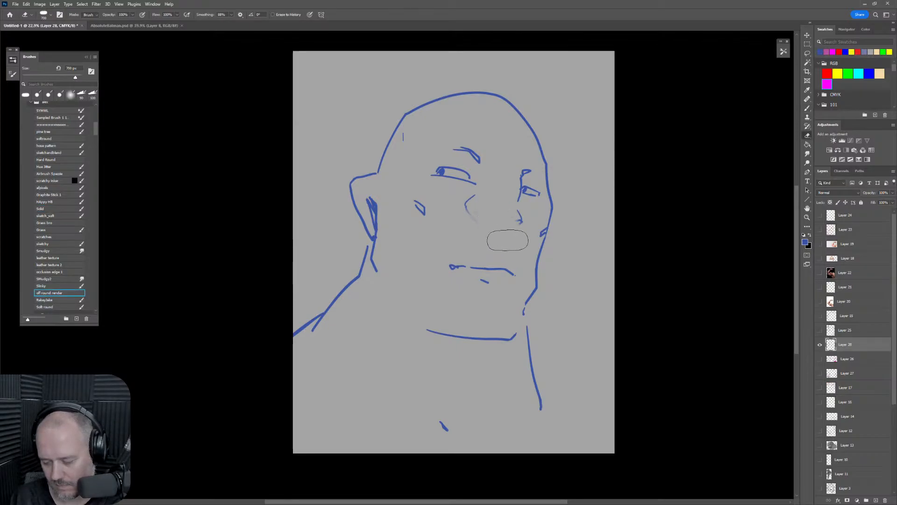
key(b)
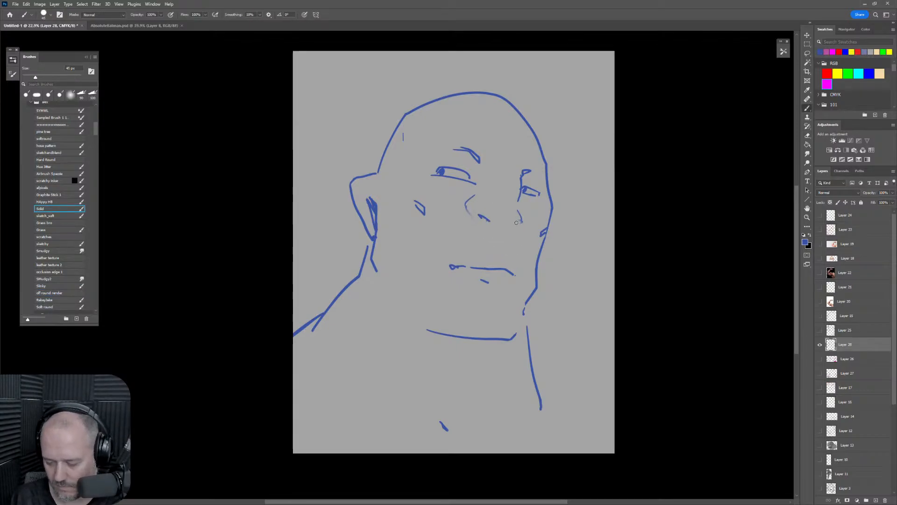
drag(521, 221, 500, 230)
click(491, 237)
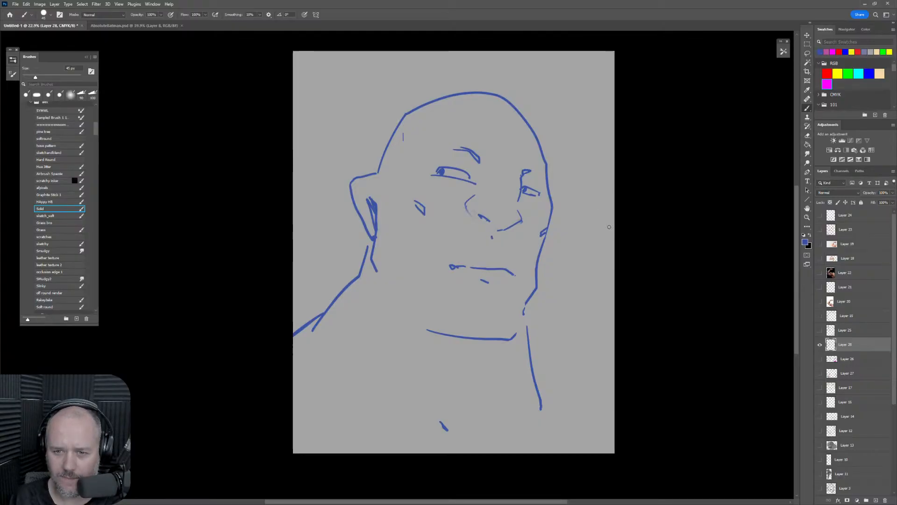
Widen the near eye's dark iris, reinforce the near nostril wing and thicken the shadow inside the ear.
click(433, 172)
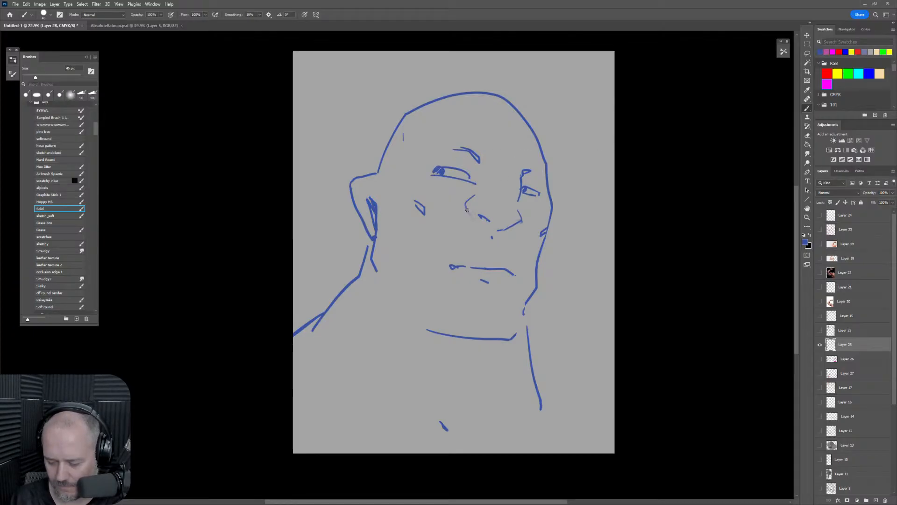
drag(466, 207, 477, 223)
key(e)
key(b)
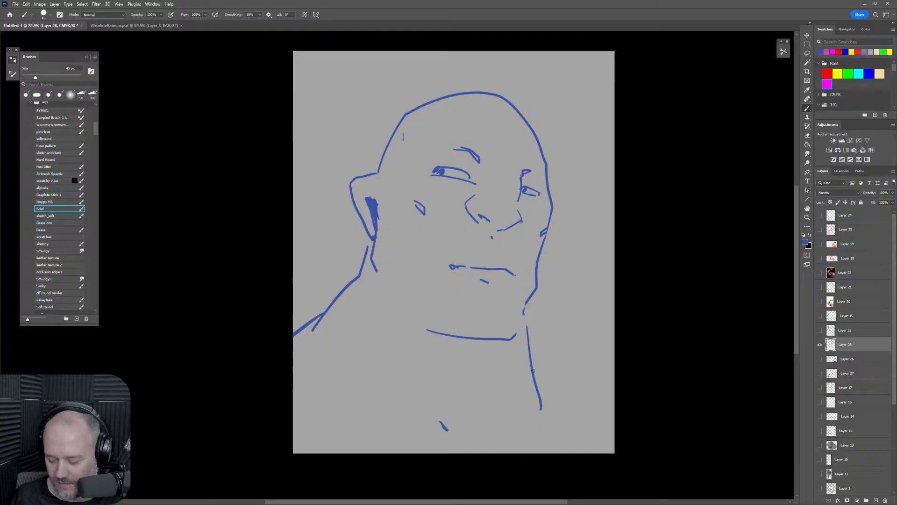
Erase the front neck lines and redraw them from the jaw, with an inner neck muscle and a far shoulder slope.
drag(532, 370, 569, 410)
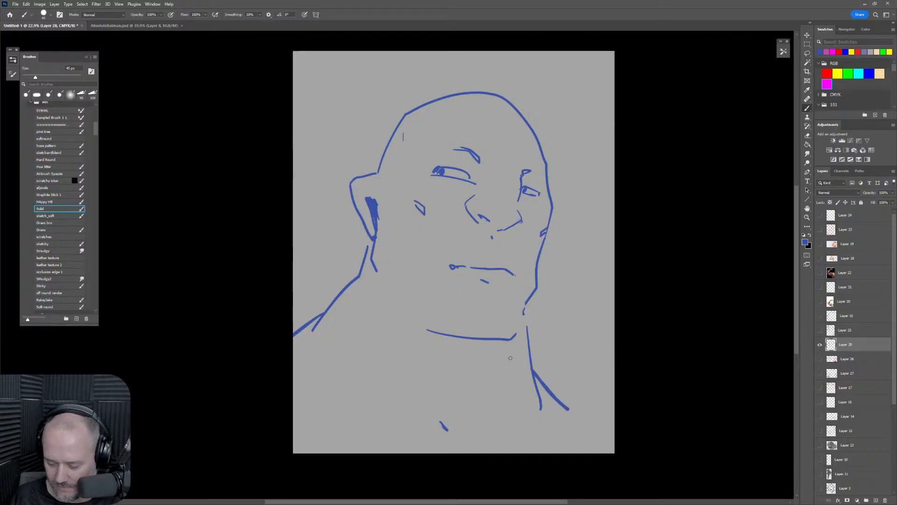
key(e)
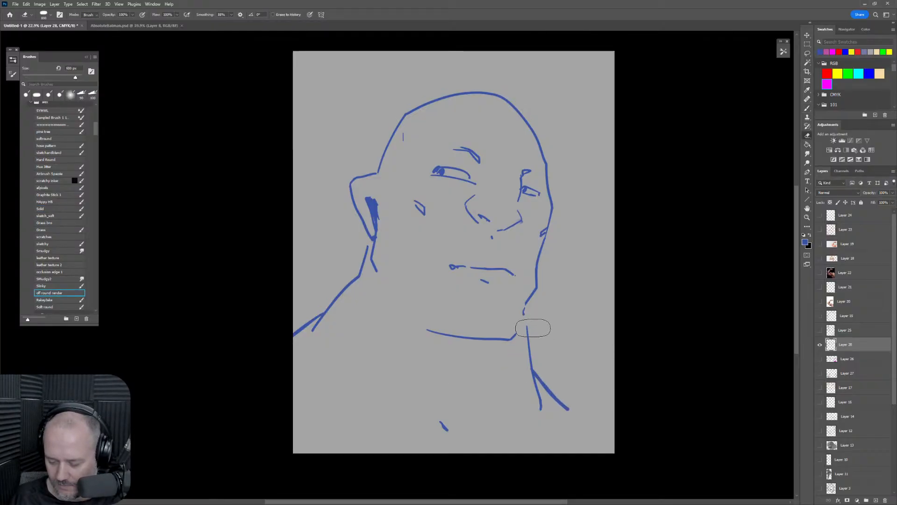
mouse_move(533, 328)
mouse_down()
mouse_move(535, 388)
mouse_move(551, 384)
mouse_up()
key(b)
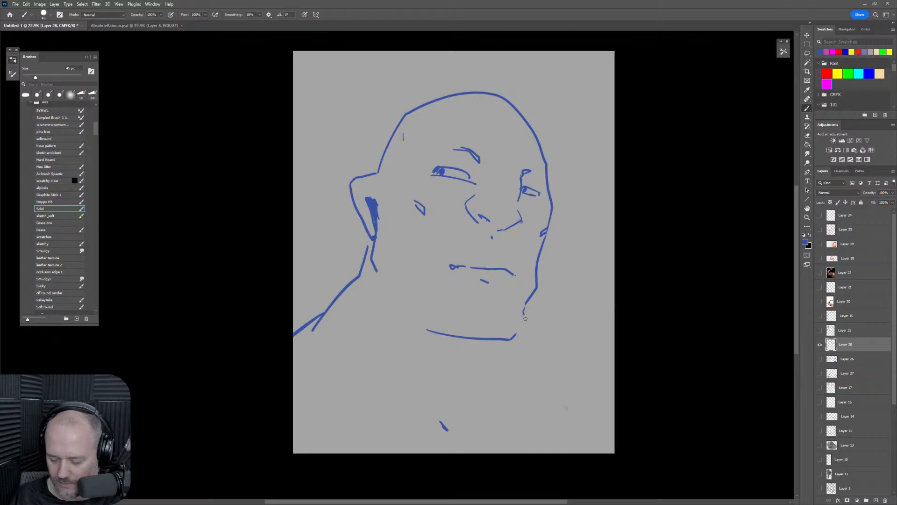
drag(525, 319, 487, 398)
mouse_move(522, 343)
mouse_down()
mouse_move(545, 416)
mouse_move(571, 442)
mouse_up()
drag(523, 346, 526, 300)
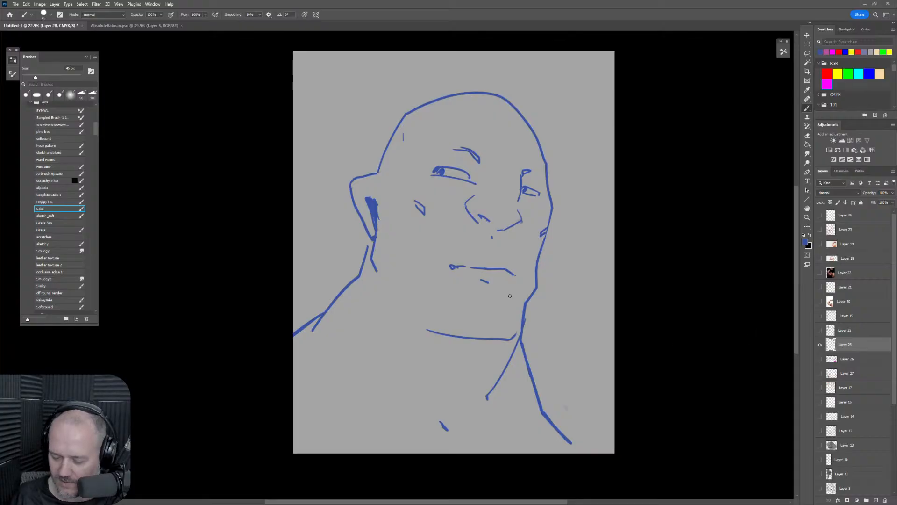
Trim the ear's inner shadow with a much smaller eraser and redraw its upper edge as a sharper wedge.
key(e)
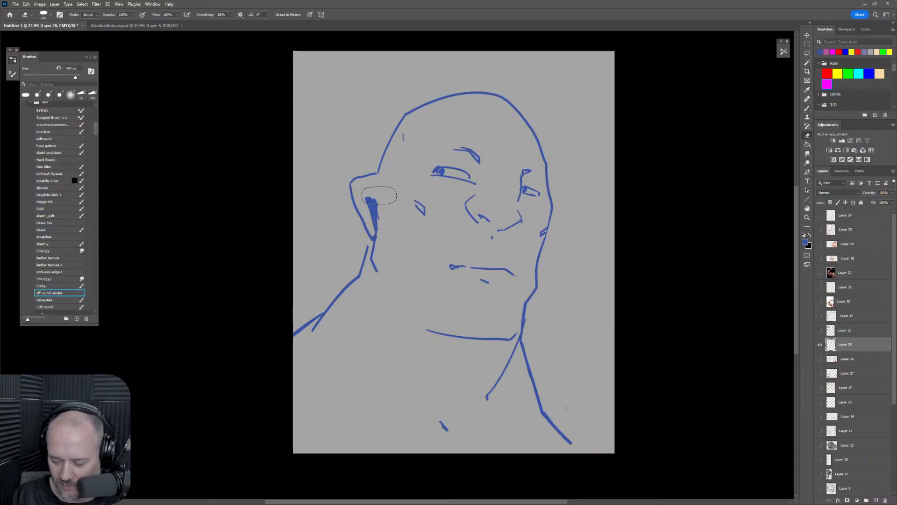
key(bracketleft)
key(bracketleft)
key(bracketleft)
key(bracketleft)
key(bracketleft)
key(bracketleft)
key(bracketleft)
key(bracketleft)
key(bracketleft)
key(bracketleft)
key(bracketleft)
key(bracketleft)
key(bracketleft)
key(bracketleft)
drag(372, 197, 383, 241)
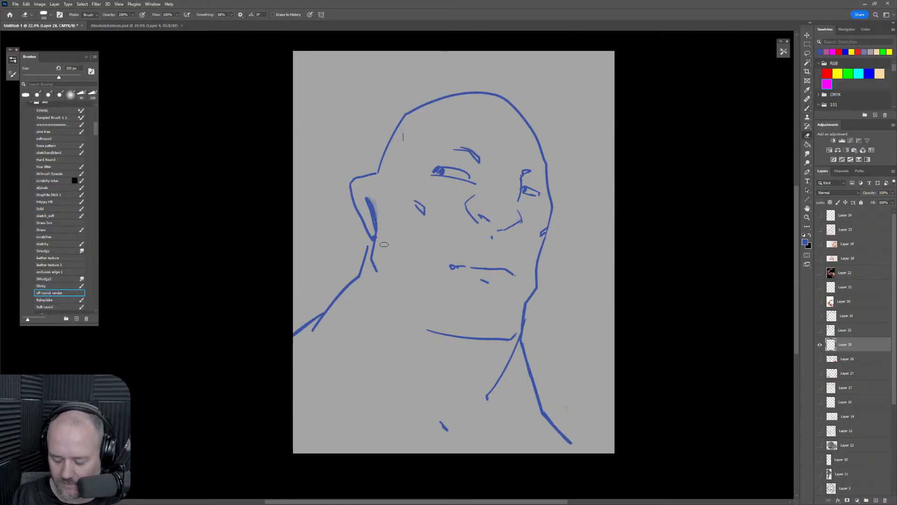
key(b)
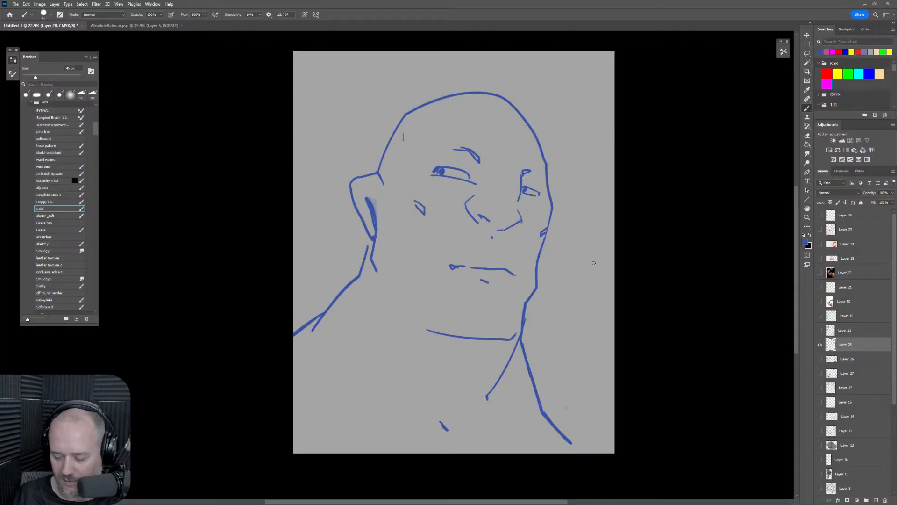
drag(364, 194, 377, 209)
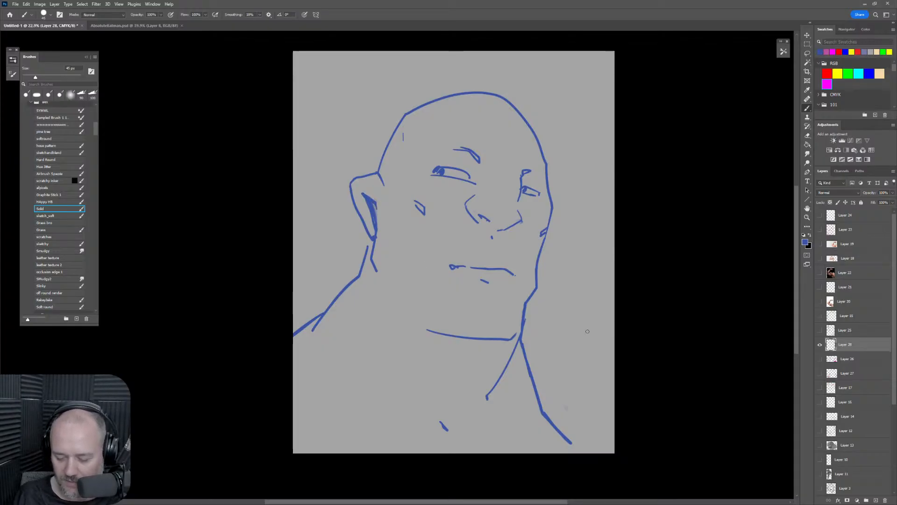
Darken the near eye's outer corner with a 25 px brush and add a small mark at the mouth's far corner.
key(e)
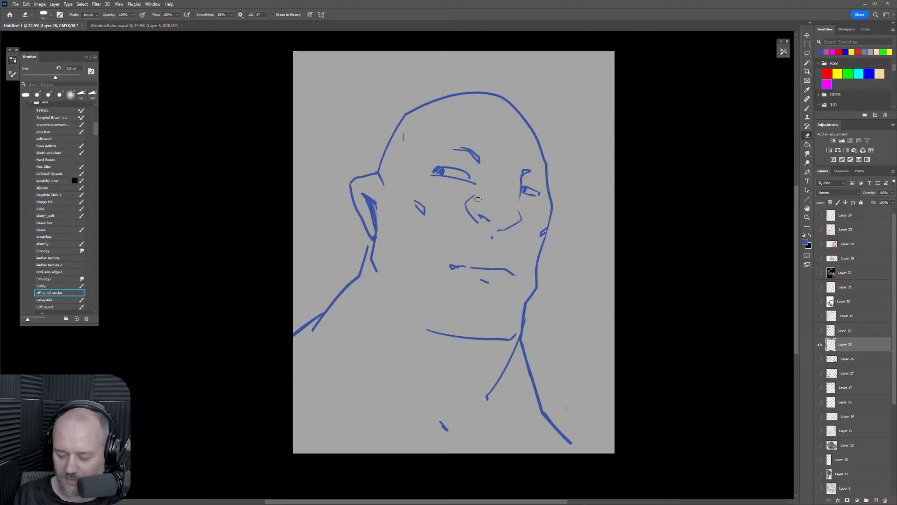
key(b)
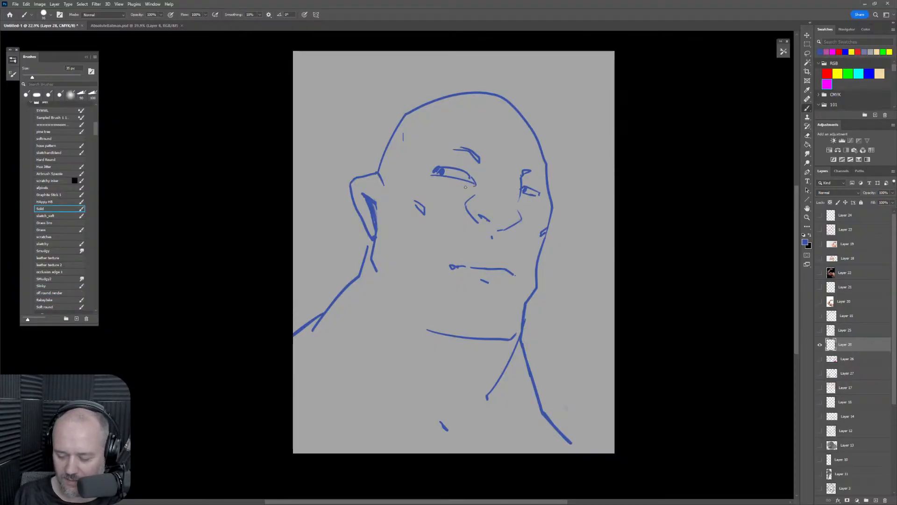
key(bracketleft)
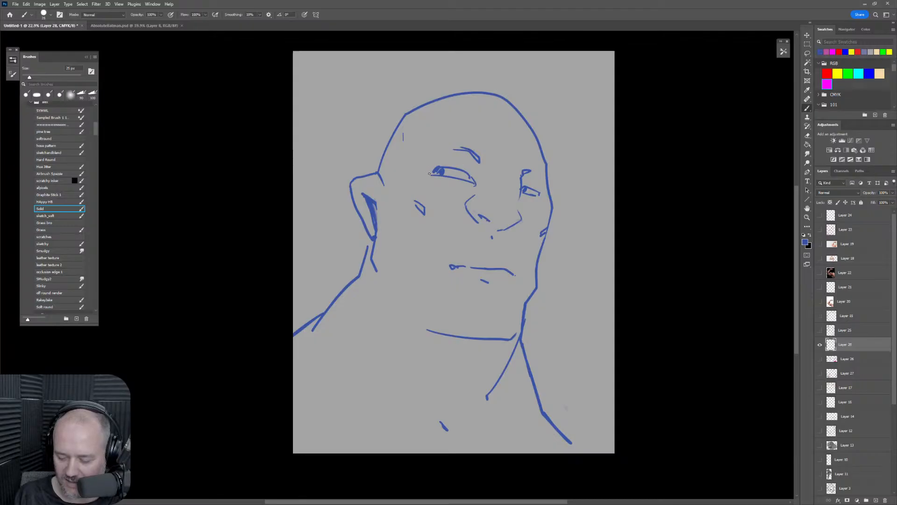
drag(429, 174, 441, 167)
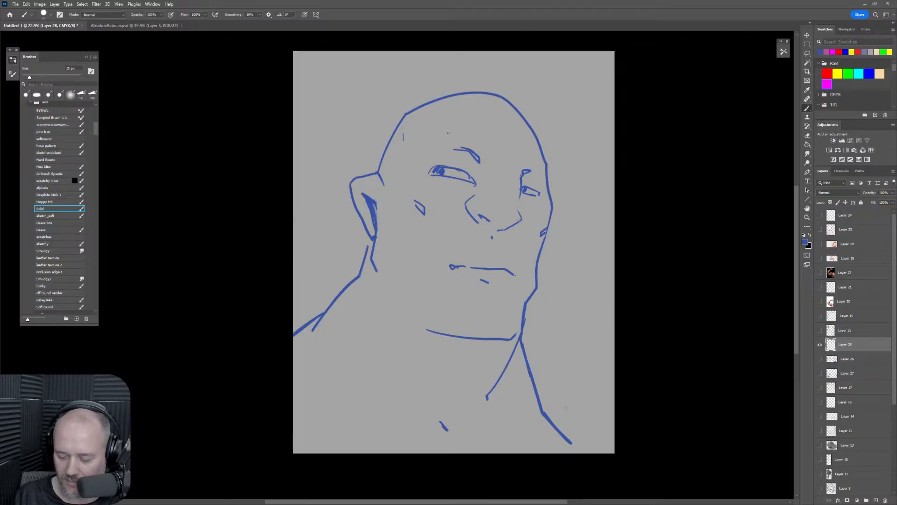
key(e)
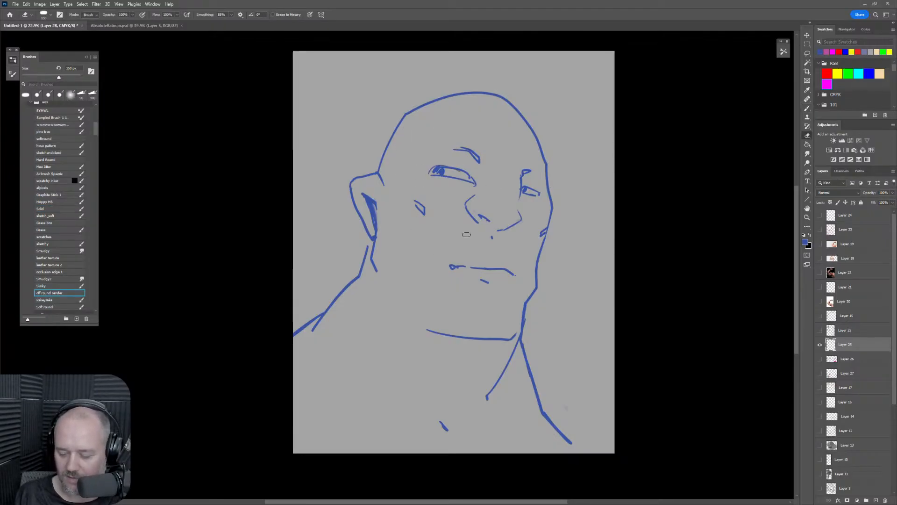
key(b)
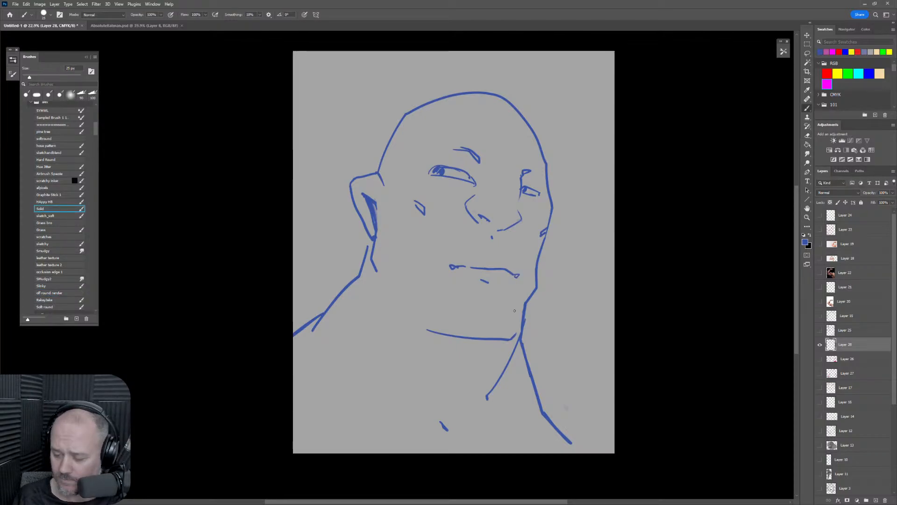
Create a new layer beneath Layer 28 and paint a magenta shadow between the near brow and upper eyelid.
click(871, 360)
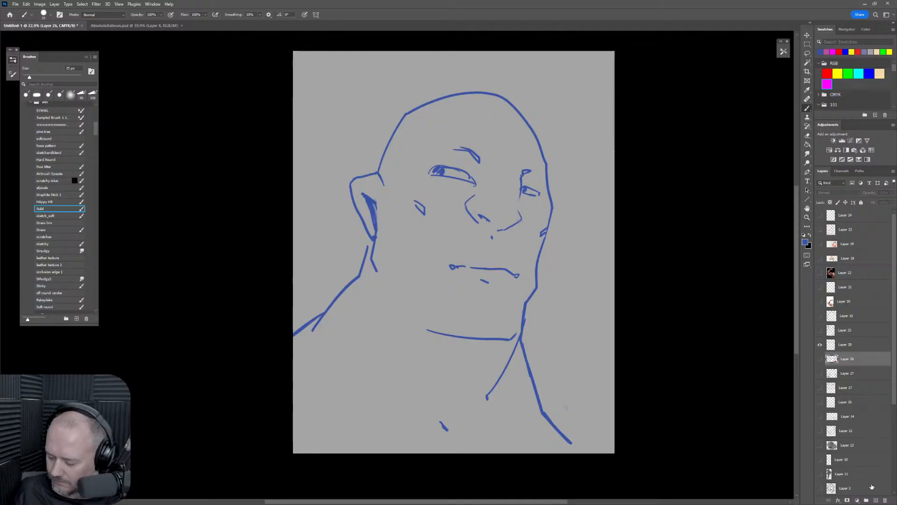
click(875, 500)
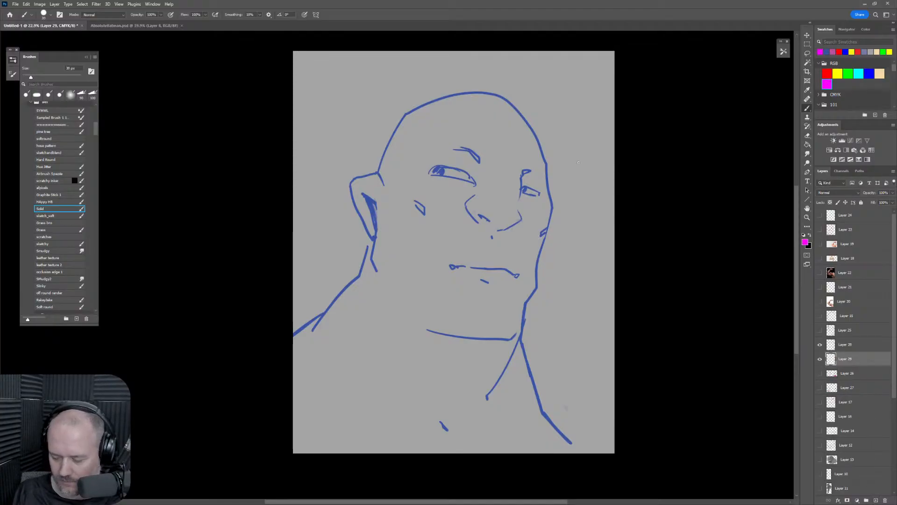
key(bracketright)
key(bracketright)
key(bracketright)
key(bracketright)
key(bracketright)
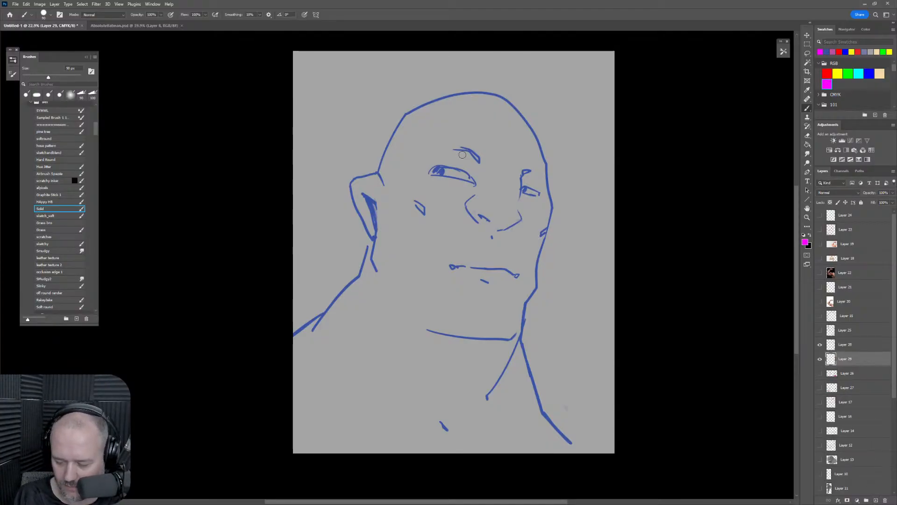
mouse_move(462, 155)
mouse_down()
mouse_move(472, 176)
mouse_move(480, 171)
mouse_move(464, 153)
mouse_move(476, 163)
mouse_move(464, 154)
mouse_move(435, 161)
mouse_move(474, 167)
mouse_move(473, 177)
mouse_move(435, 169)
mouse_move(473, 174)
mouse_up()
key(bracketright)
key(bracketright)
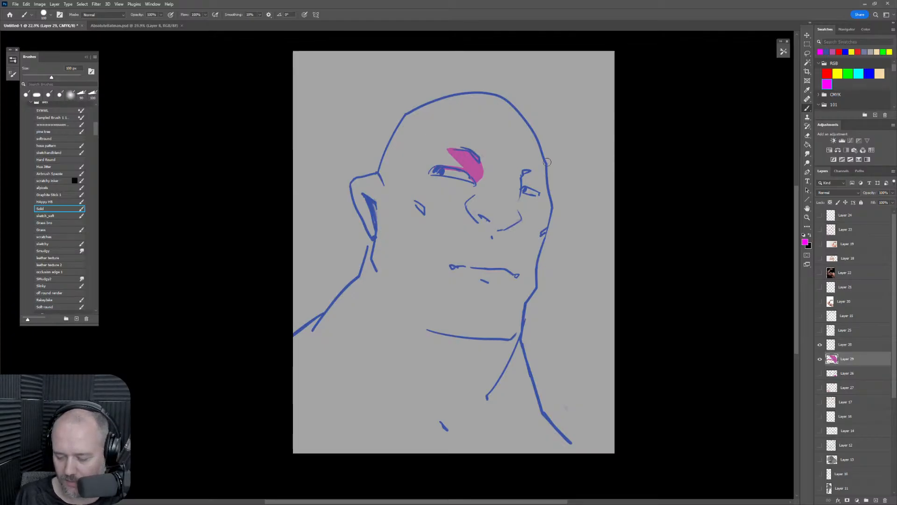
Paint magenta shadows above the far eye and across the underside of the nose.
key(bracketleft)
mouse_move(525, 172)
mouse_down()
mouse_move(520, 189)
mouse_move(542, 173)
mouse_move(530, 178)
mouse_up()
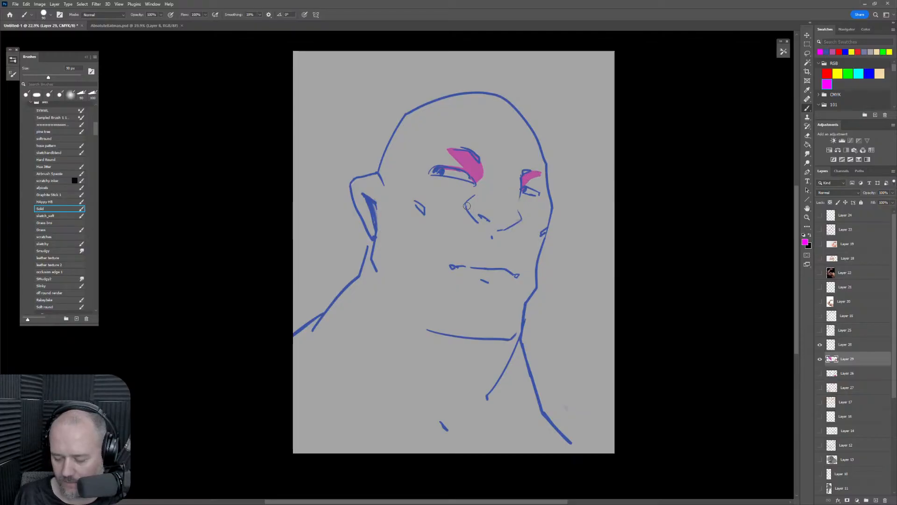
mouse_move(467, 206)
mouse_down()
mouse_move(477, 221)
mouse_move(468, 208)
mouse_move(520, 219)
mouse_move(496, 233)
mouse_move(473, 214)
mouse_move(488, 236)
mouse_move(501, 229)
mouse_move(484, 220)
mouse_move(505, 227)
mouse_up()
key(bracketright)
key(bracketright)
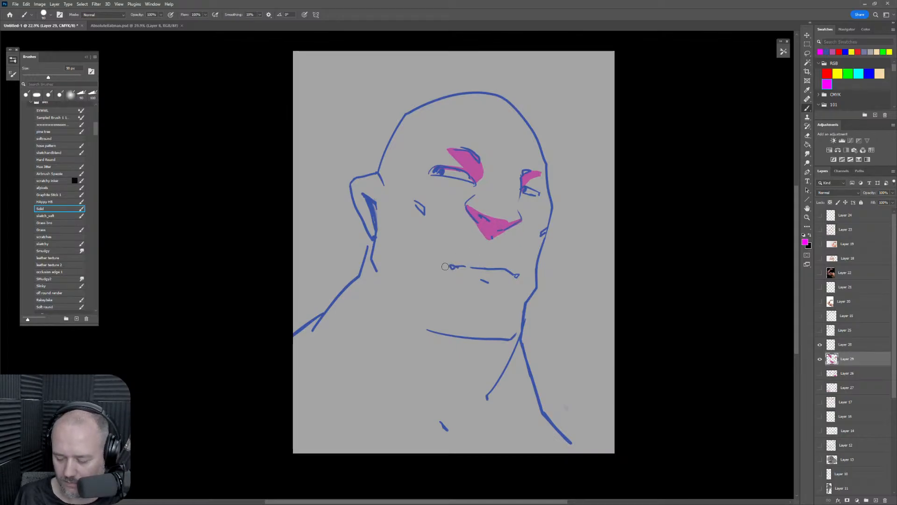
Paint the upper lip magenta and block in a wide arched shadow beneath the lower lip.
mouse_move(447, 265)
mouse_down()
mouse_move(521, 274)
mouse_move(480, 284)
mouse_move(505, 285)
mouse_move(476, 283)
mouse_move(507, 286)
mouse_move(512, 298)
mouse_move(506, 285)
mouse_move(513, 295)
mouse_move(504, 301)
mouse_move(498, 292)
mouse_move(444, 292)
mouse_move(476, 286)
mouse_move(451, 290)
mouse_move(475, 284)
mouse_move(463, 284)
mouse_move(469, 280)
mouse_move(494, 290)
mouse_up()
key(bracketright)
key(bracketleft)
key(bracketright)
key(bracketright)
key(bracketright)
key(bracketright)
key(bracketright)
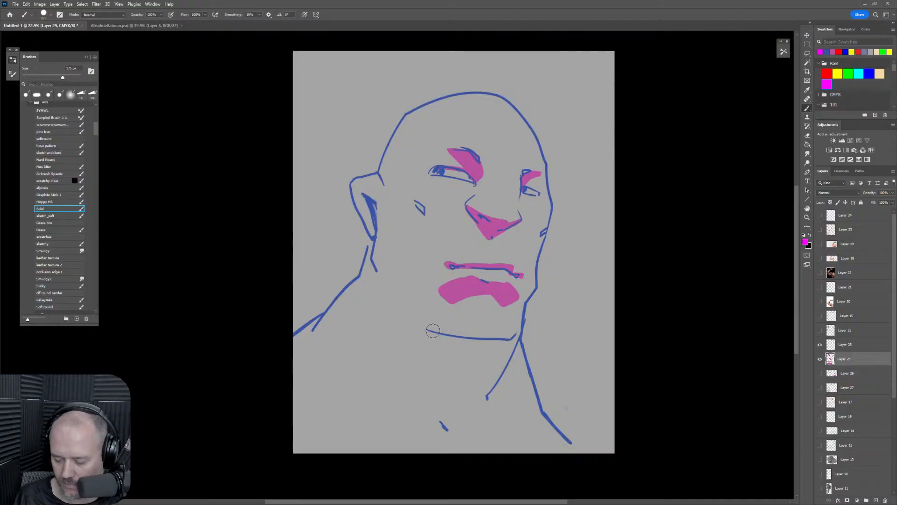
Shade along the jawline, up the chin's far side and along the far cheek contour in magenta.
mouse_move(433, 331)
mouse_down()
mouse_move(512, 337)
mouse_move(518, 325)
mouse_up()
key(bracketleft)
key(bracketleft)
drag(535, 288, 520, 325)
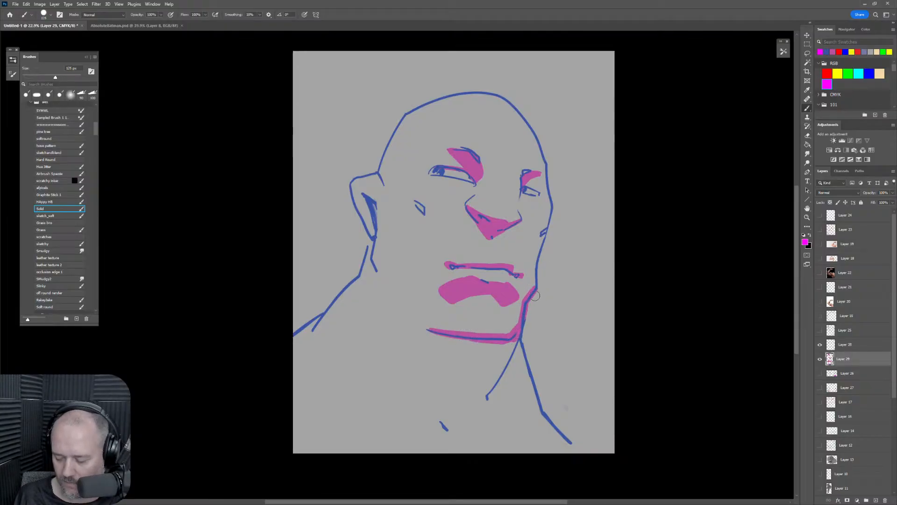
key(e)
key(b)
drag(551, 205, 535, 271)
drag(550, 216, 541, 259)
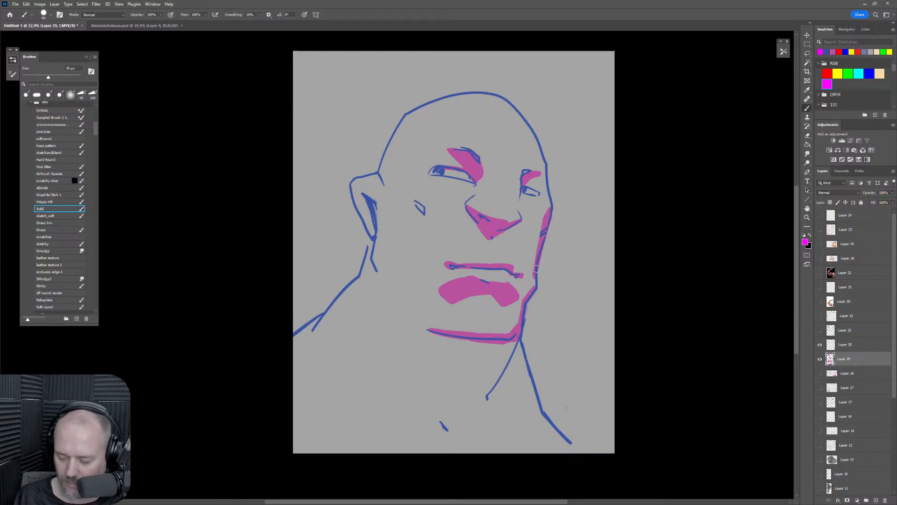
Paint a tapered magenta shadow around the near cheekbone mark, and undo a trial stroke beside the lower lip shadow.
key(bracketright)
mouse_move(423, 219)
mouse_down()
mouse_move(412, 202)
mouse_move(423, 220)
mouse_up()
key(bracketright)
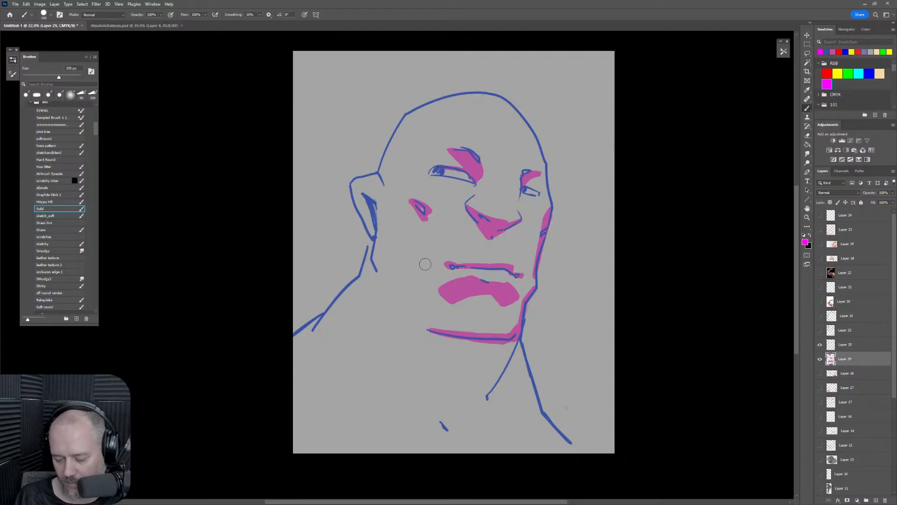
key(bracketleft)
key(bracketleft)
key(bracketleft)
drag(429, 211, 424, 228)
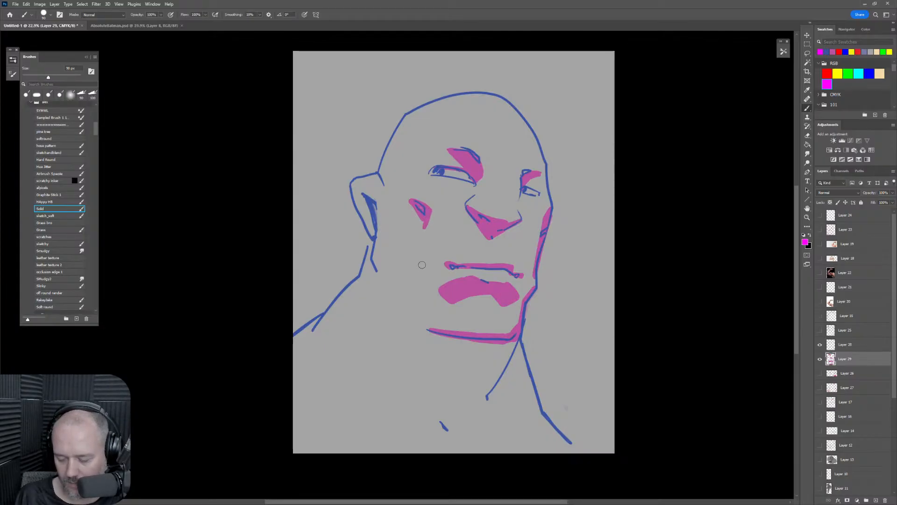
drag(438, 297, 449, 302)
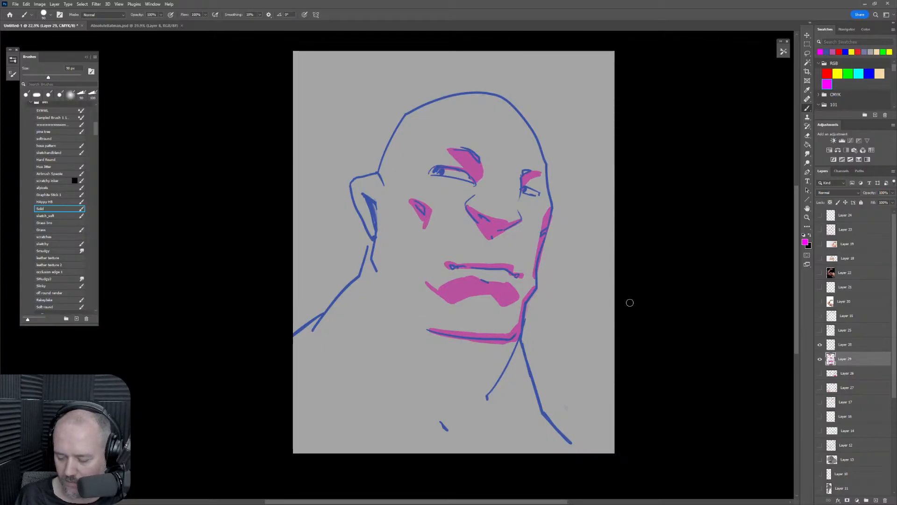
key(ctrl+z)
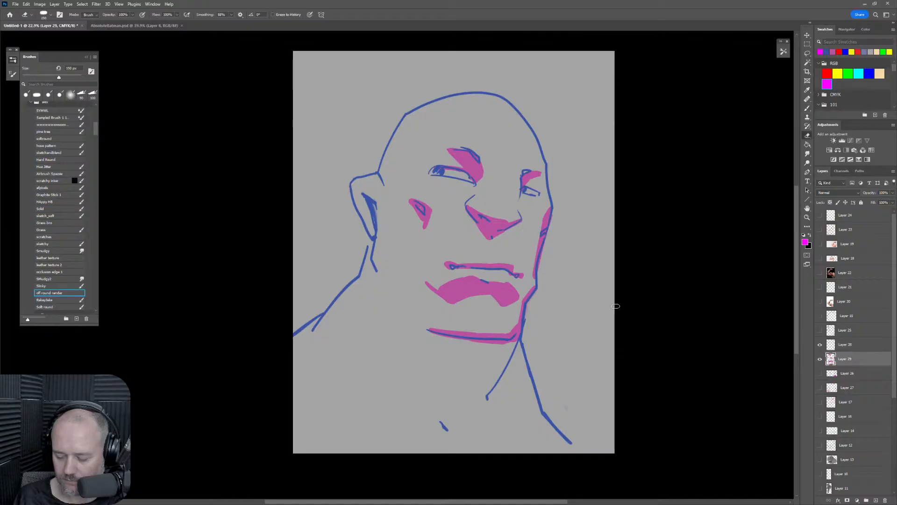
Paint a magenta shadow inside the ear from its upper tip down to the lobe.
key(bracketright)
key(bracketright)
mouse_move(353, 186)
mouse_down()
mouse_move(379, 206)
mouse_move(368, 202)
mouse_move(376, 208)
mouse_move(374, 248)
mouse_up()
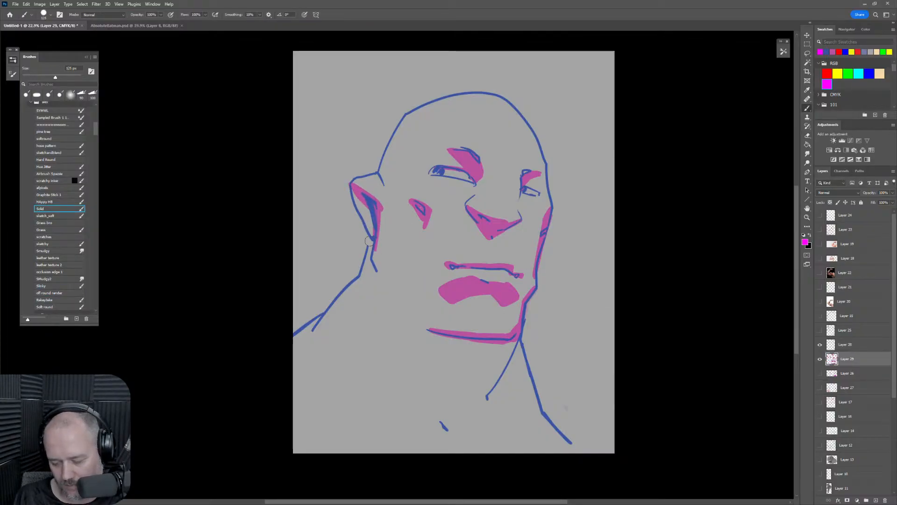
Outline and fill a large magenta shadow under the jaw, running from behind the earlobe to the inner neck line.
mouse_move(360, 219)
mouse_down()
mouse_move(372, 239)
mouse_move(367, 270)
mouse_move(410, 372)
mouse_move(489, 405)
mouse_up()
key(bracketright)
key(bracketright)
key(bracketright)
key(bracketright)
drag(434, 341, 479, 358)
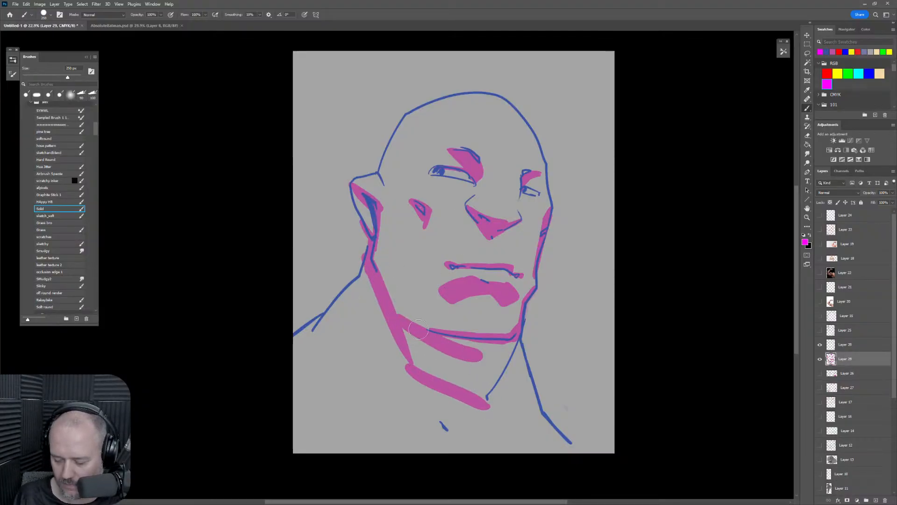
mouse_move(381, 275)
mouse_down()
mouse_move(434, 356)
mouse_move(385, 281)
mouse_move(460, 368)
mouse_up()
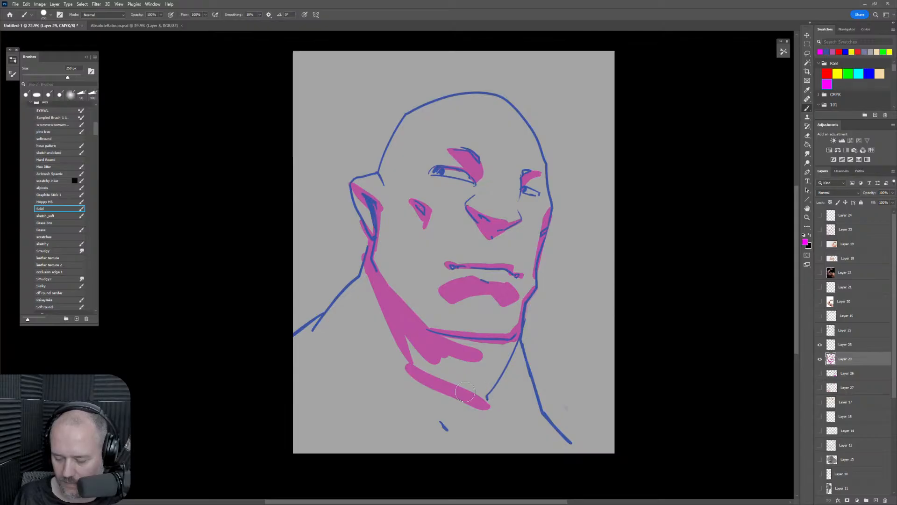
key(bracketright)
mouse_move(411, 355)
mouse_down()
mouse_move(436, 346)
mouse_move(457, 378)
mouse_move(474, 362)
mouse_move(477, 390)
mouse_move(467, 355)
mouse_move(452, 347)
mouse_move(512, 349)
mouse_move(479, 392)
mouse_up()
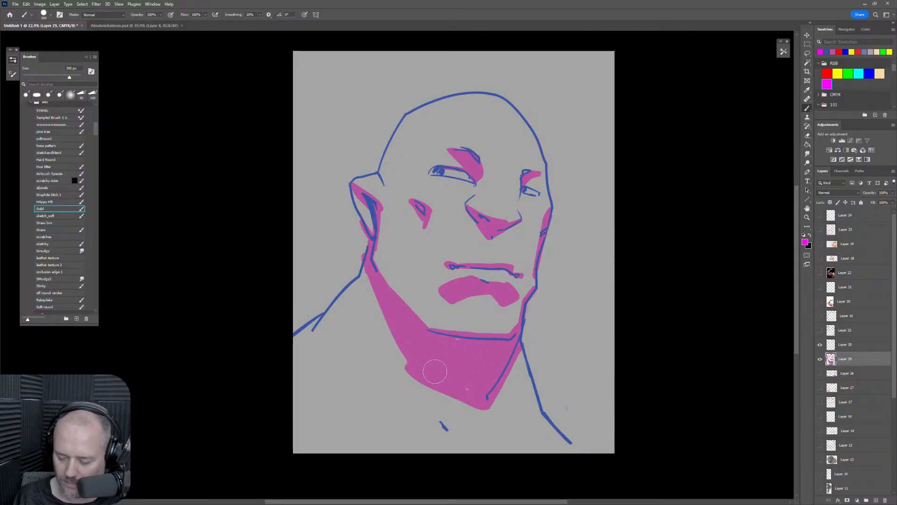
Trim the neck shadow's outer edges with a 400 px eraser and extend the magenta down towards the neck's base.
key(e)
mouse_move(372, 266)
mouse_down()
mouse_move(405, 369)
mouse_move(363, 256)
mouse_move(400, 369)
mouse_move(372, 295)
mouse_move(426, 414)
mouse_move(381, 311)
mouse_up()
key(bracketright)
key(bracketright)
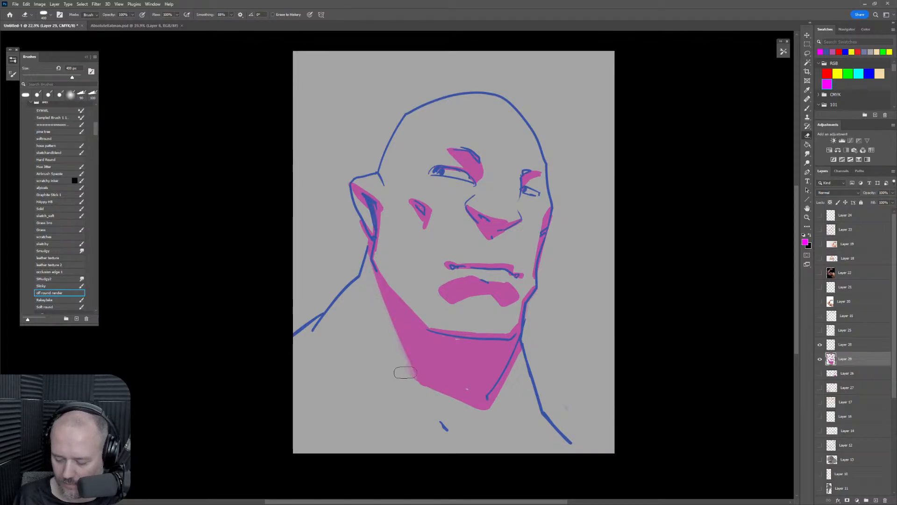
drag(405, 372, 444, 392)
key(b)
mouse_move(420, 359)
mouse_down()
mouse_move(457, 405)
mouse_move(499, 417)
mouse_move(513, 354)
mouse_move(498, 398)
mouse_move(525, 411)
mouse_up()
key(e)
drag(533, 330, 544, 422)
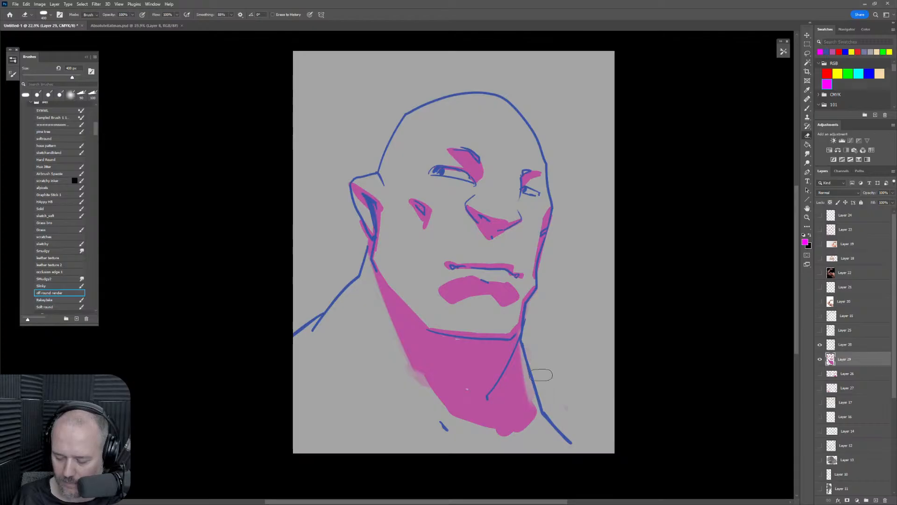
Fill the chin's far side in magenta, joining the lower lip shadow to the jaw, and erase the spill outside the contour.
key(b)
mouse_move(521, 304)
mouse_down()
mouse_move(507, 343)
mouse_move(513, 306)
mouse_move(538, 274)
mouse_move(549, 309)
mouse_up()
key(e)
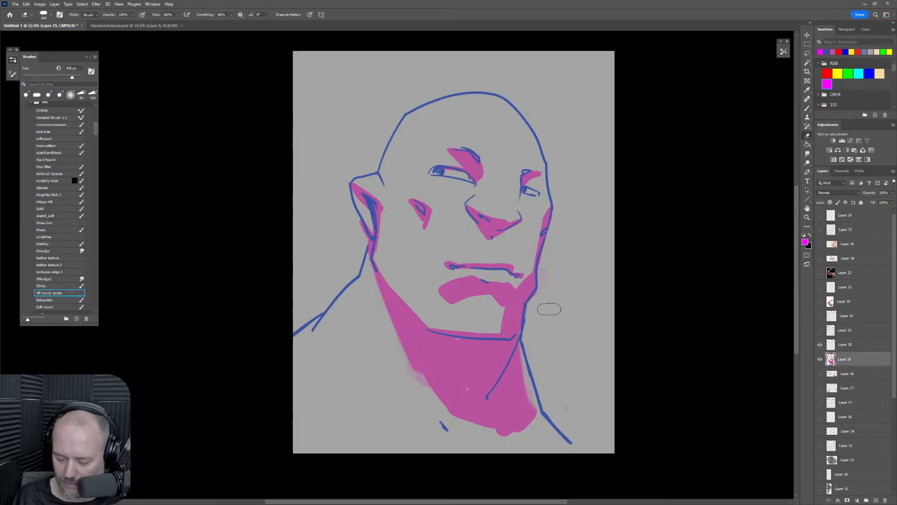
Paint smaller magenta shadows beneath the far eye and along the near eye's lower lid.
key(b)
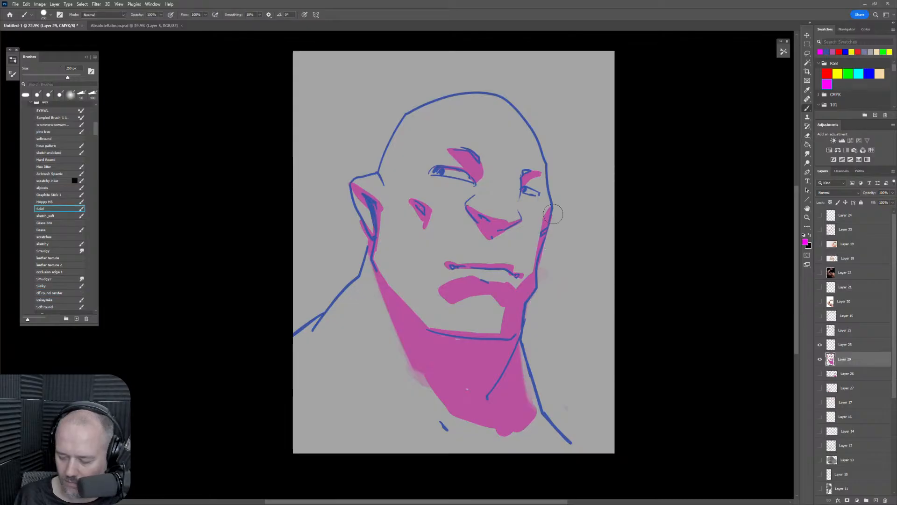
key(bracketleft)
key(bracketleft)
key(bracketleft)
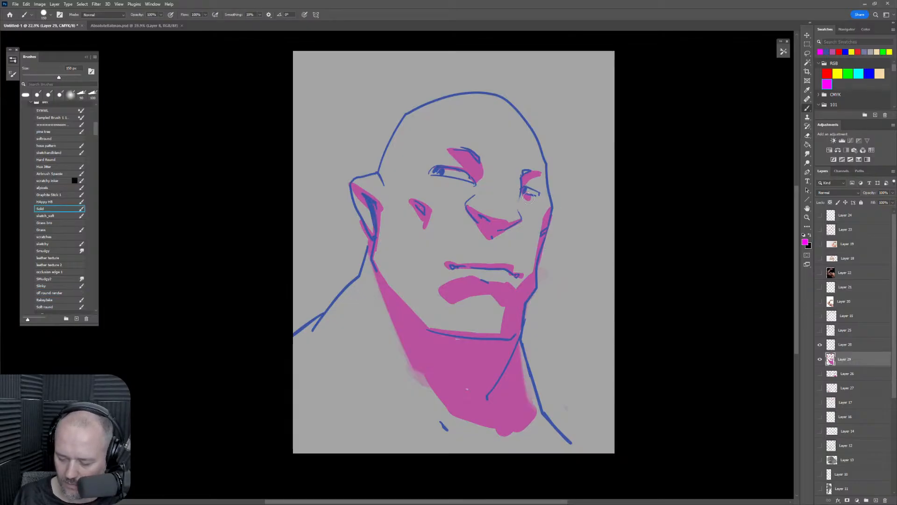
key(bracketleft)
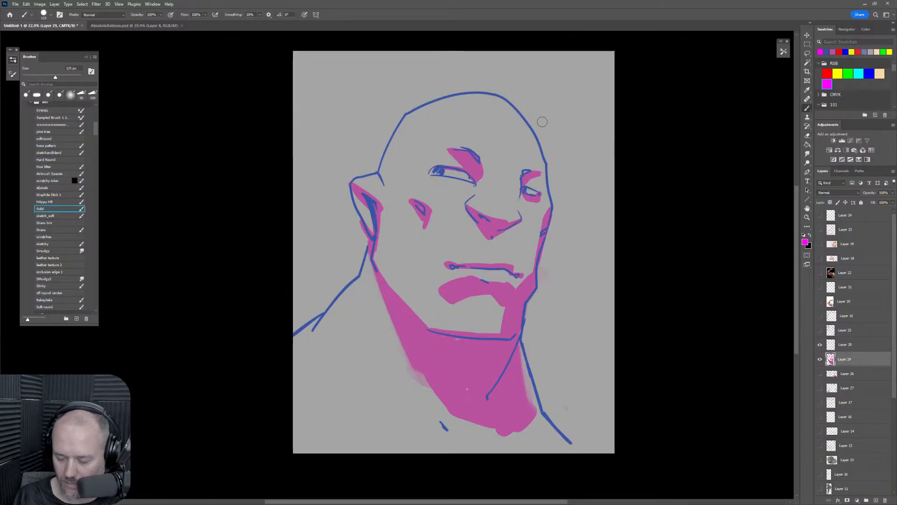
key(bracketright)
key(bracketright)
drag(432, 176, 471, 184)
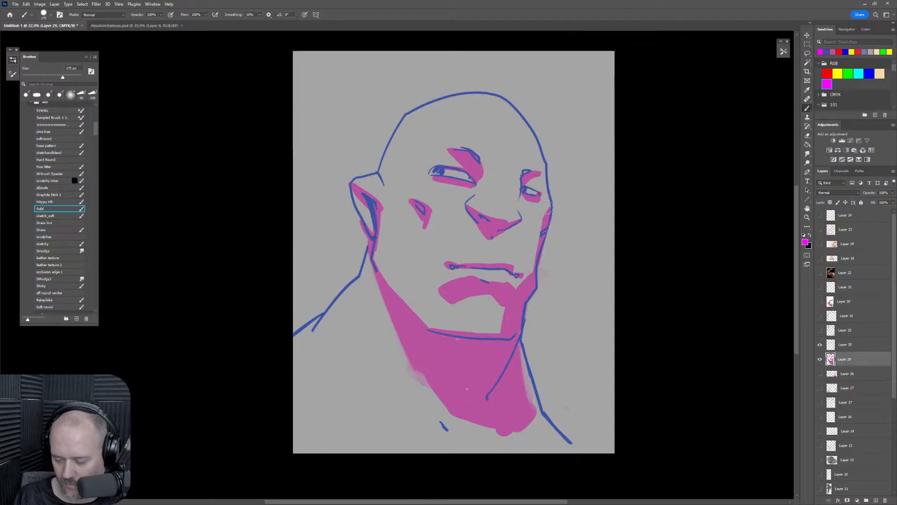
Shade the far edge of the face from temple to cheek in magenta and erase the spill outside the contour.
drag(546, 171, 549, 208)
key(e)
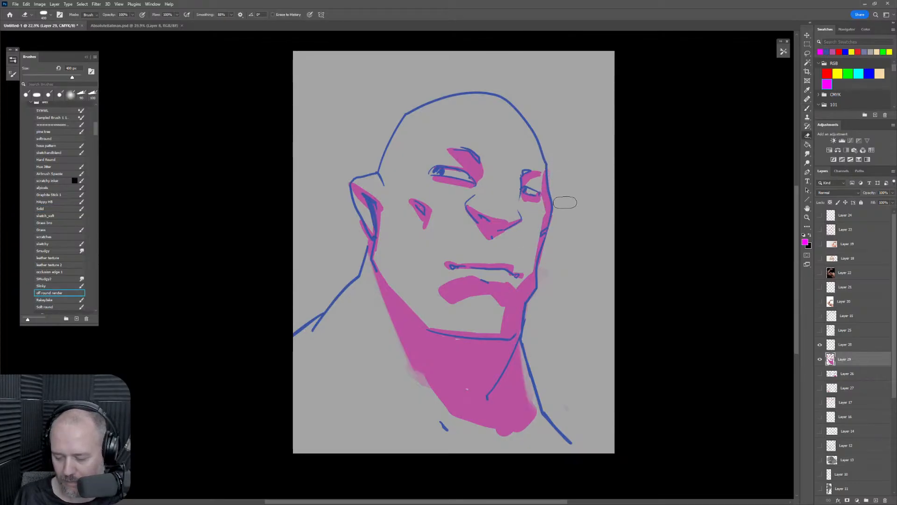
key(b)
drag(535, 125, 545, 164)
Angle the inner corner of the chin shadow and fill out both sides of the neck shadow with a 175 px brush.
key(bracketright)
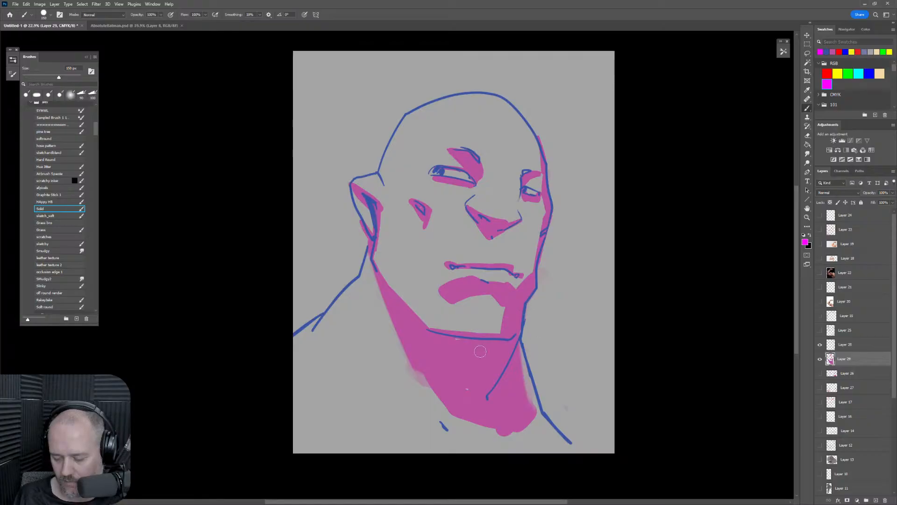
mouse_move(504, 319)
mouse_down()
mouse_move(505, 327)
mouse_move(509, 318)
mouse_up()
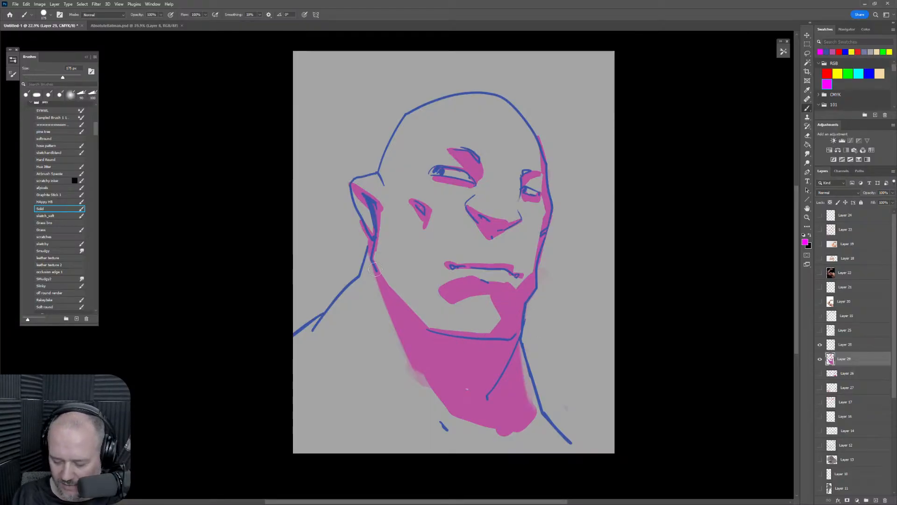
mouse_move(387, 297)
mouse_down()
mouse_move(433, 386)
mouse_move(421, 355)
mouse_up()
drag(503, 383, 523, 373)
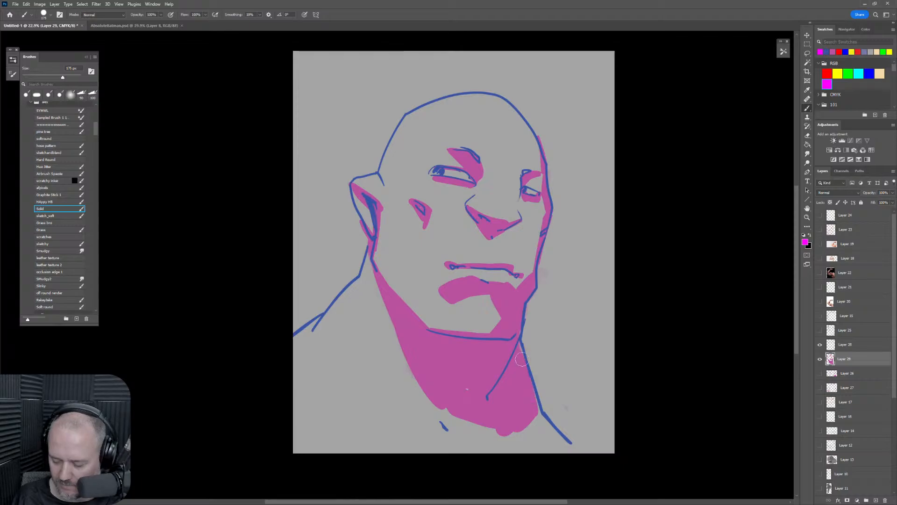
key(ctrl+z)
drag(576, 384, 607, 298)
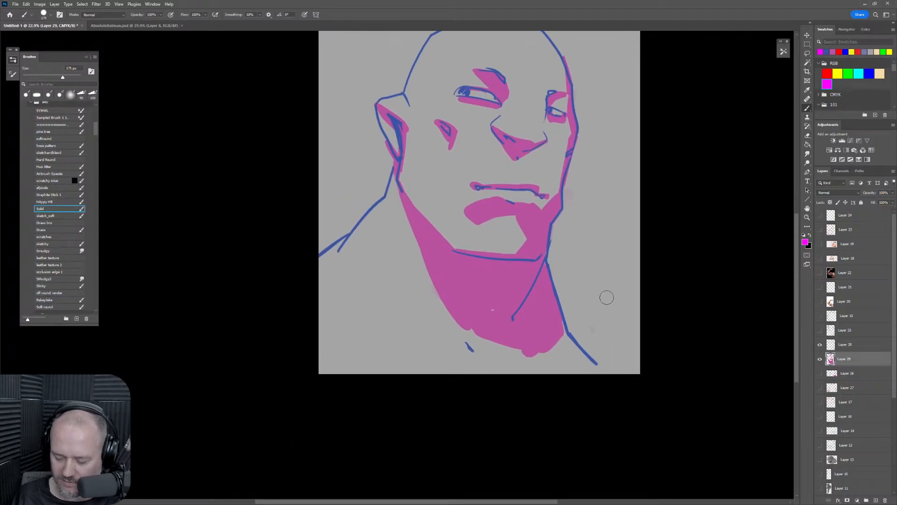
Extend the magenta neck shadow out toward the near shoulder with an enlarged brush.
key(bracketright)
key(bracketright)
key(bracketright)
key(bracketright)
key(bracketright)
key(bracketright)
key(bracketright)
mouse_move(290, 331)
mouse_down()
mouse_move(410, 376)
mouse_move(298, 330)
mouse_move(451, 374)
mouse_up()
key(ctrl+z)
drag(400, 224, 421, 308)
Trim the neck shadow's outer edge and paint broad magenta shadows across the base of the neck and chest.
key(e)
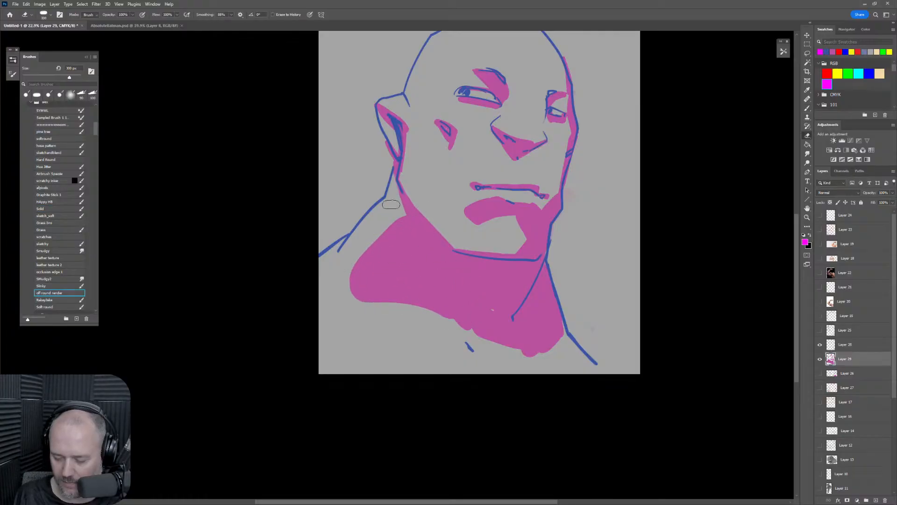
mouse_move(395, 211)
mouse_down()
mouse_move(349, 266)
mouse_move(377, 286)
mouse_move(355, 301)
mouse_move(442, 329)
mouse_up()
key(b)
mouse_move(400, 284)
mouse_down()
mouse_move(457, 332)
mouse_move(408, 352)
mouse_move(369, 343)
mouse_move(408, 356)
mouse_move(319, 333)
mouse_move(437, 374)
mouse_move(405, 347)
mouse_move(454, 341)
mouse_move(523, 369)
mouse_up()
mouse_move(321, 401)
mouse_down()
mouse_move(437, 366)
mouse_move(560, 367)
mouse_up()
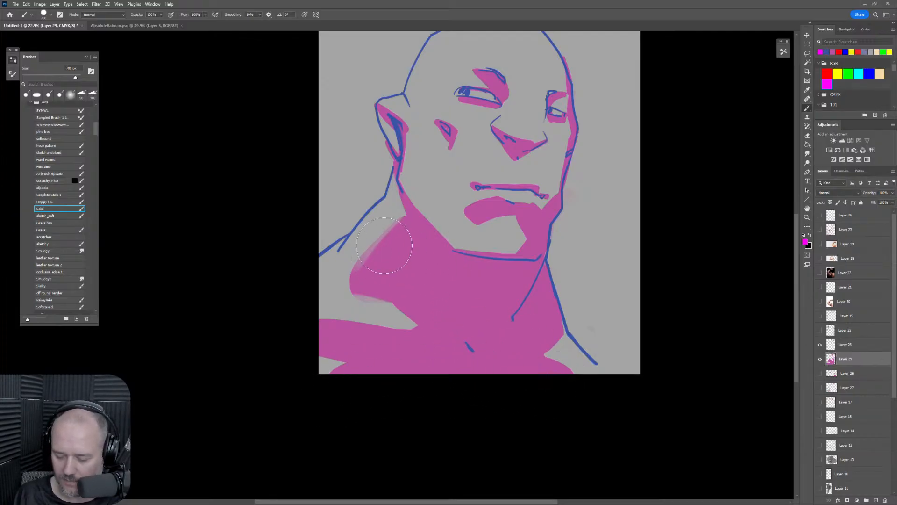
Erase the neck shadow's near edge into a soft diagonal fade and erase a small light patch at the neck's base.
mouse_move(399, 239)
mouse_down()
mouse_move(379, 273)
mouse_move(364, 253)
mouse_up()
key(e)
drag(402, 202, 383, 241)
key(bracketright)
key(bracketright)
mouse_move(391, 211)
mouse_down()
mouse_move(340, 289)
mouse_move(353, 282)
mouse_move(360, 292)
mouse_up()
key(bracketleft)
drag(486, 347, 498, 349)
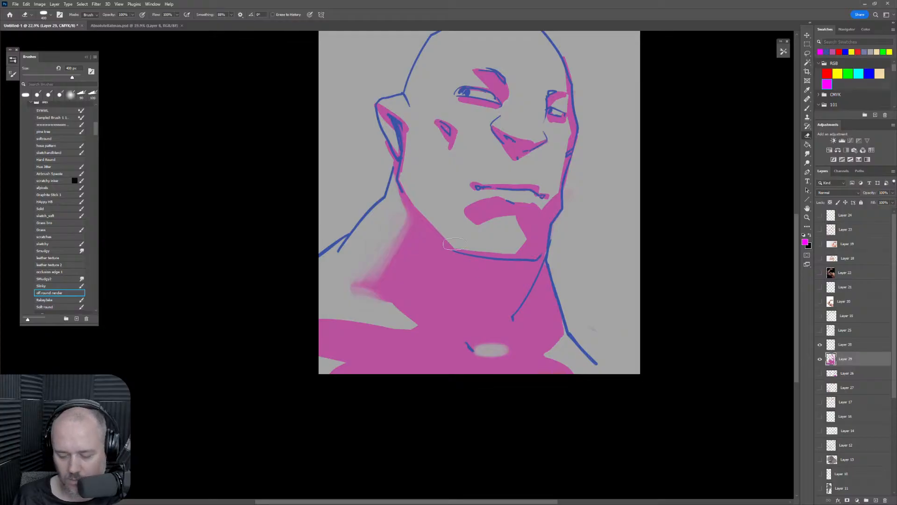
Extend the near cheekbone shadow toward the ear in magenta and erase its outer edges into a tapered wedge.
key(b)
mouse_move(409, 136)
mouse_down()
mouse_move(428, 158)
mouse_move(417, 123)
mouse_move(446, 163)
mouse_up()
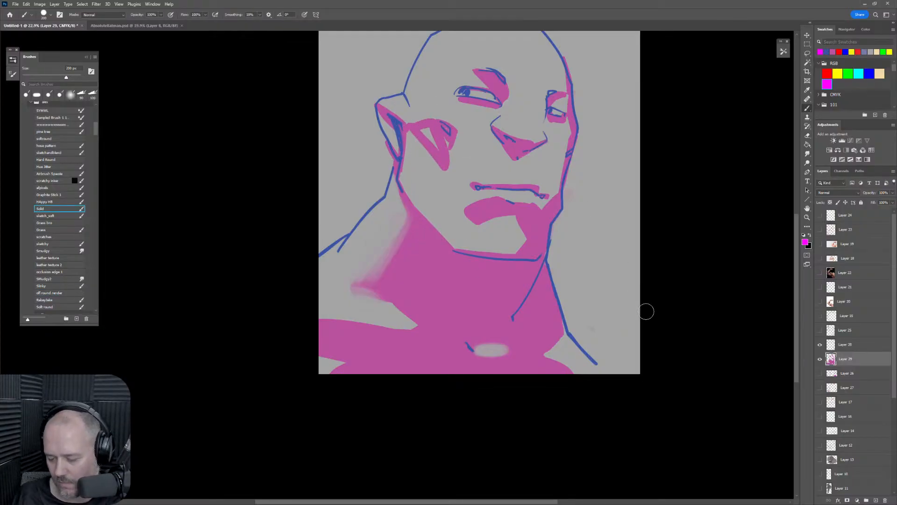
drag(583, 171, 602, 275)
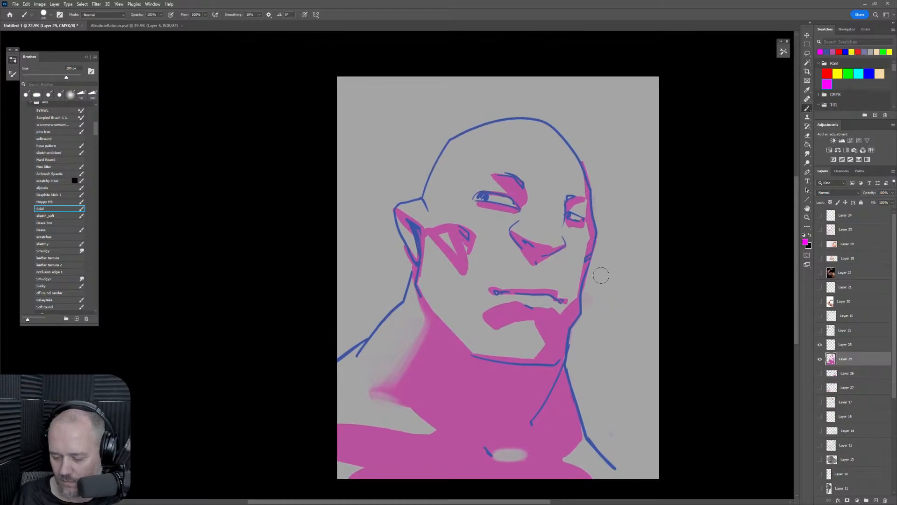
key(ctrl+z)
mouse_move(430, 233)
mouse_down()
mouse_move(460, 240)
mouse_move(449, 247)
mouse_move(465, 258)
mouse_up()
key(e)
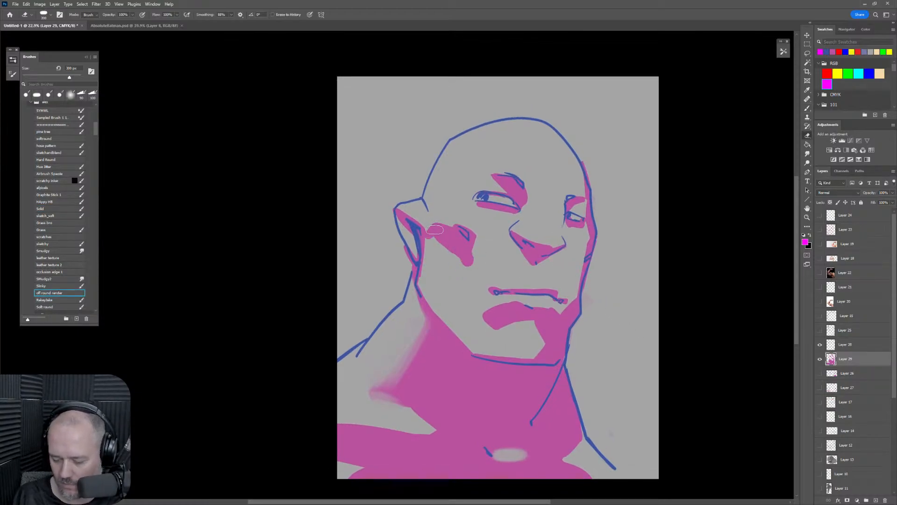
mouse_move(425, 216)
mouse_down()
mouse_move(436, 313)
mouse_move(431, 228)
mouse_move(428, 237)
mouse_move(469, 255)
mouse_up()
key(b)
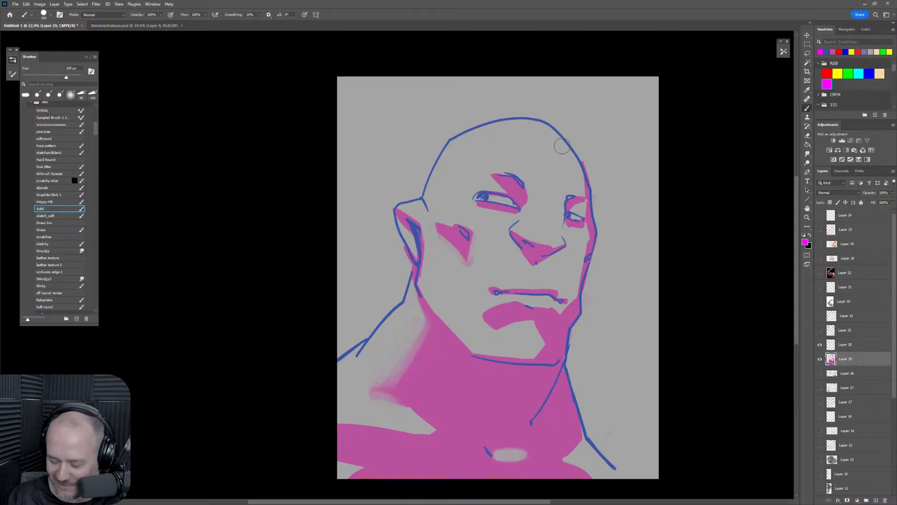
Extend the far edge shadow up along the forehead in magenta and erase the spill outside the contour.
drag(562, 142, 588, 191)
key(e)
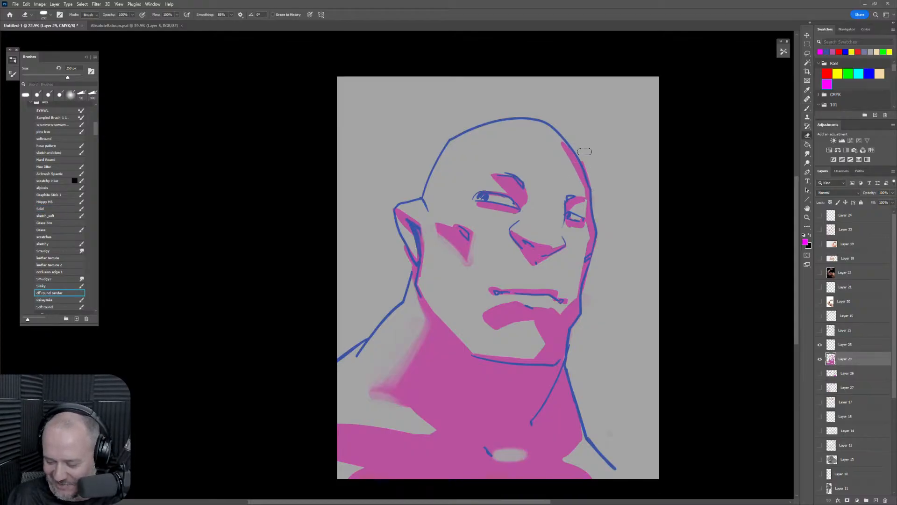
key(b)
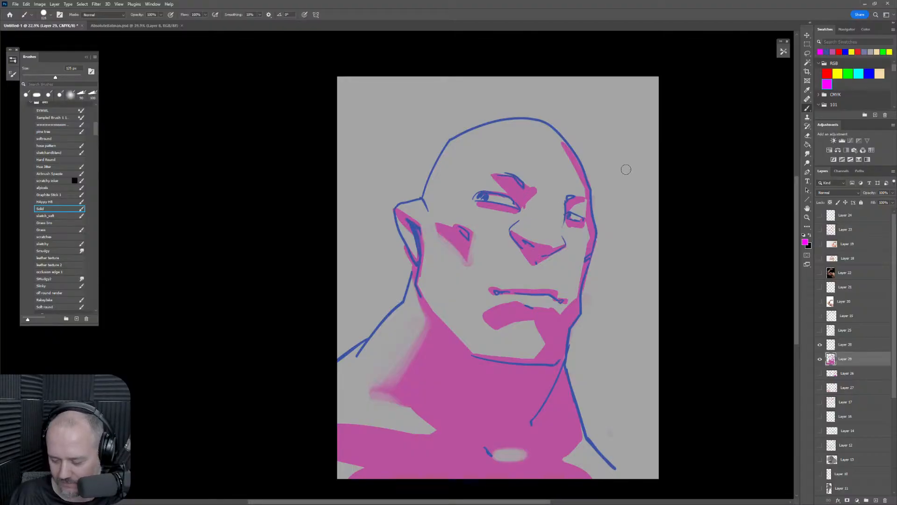
key(bracketright)
key(bracketright)
key(bracketright)
key(bracketright)
key(bracketright)
key(bracketright)
key(bracketright)
key(bracketright)
drag(549, 220, 561, 181)
key(ctrl+z)
key(bracketleft)
key(bracketleft)
key(bracketleft)
key(bracketleft)
key(bracketleft)
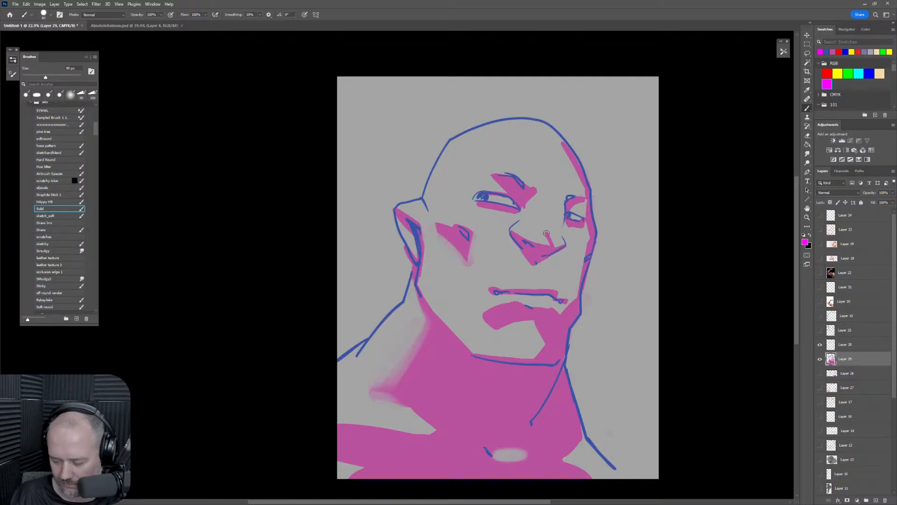
mouse_move(540, 229)
mouse_down()
mouse_move(566, 197)
mouse_move(534, 236)
mouse_up()
key(ctrl+z)
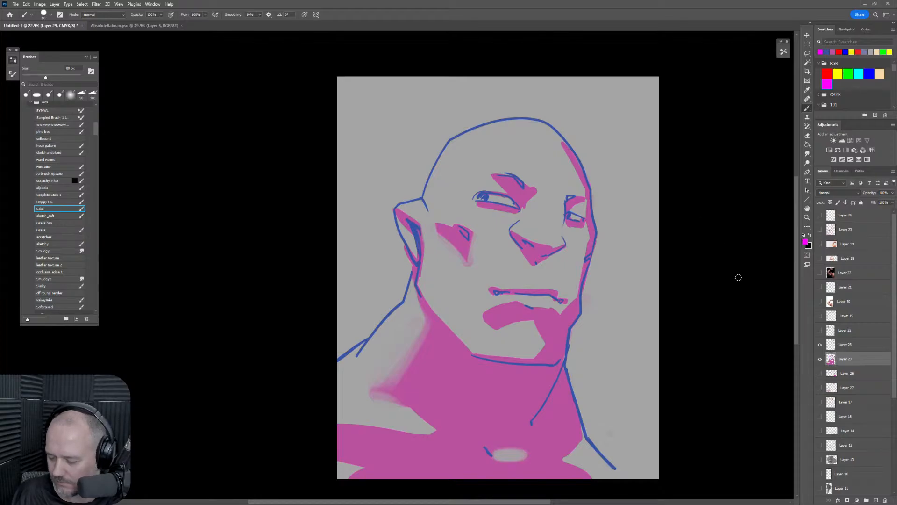
key(ctrl+shift+h)
key(ctrl+shift+h)
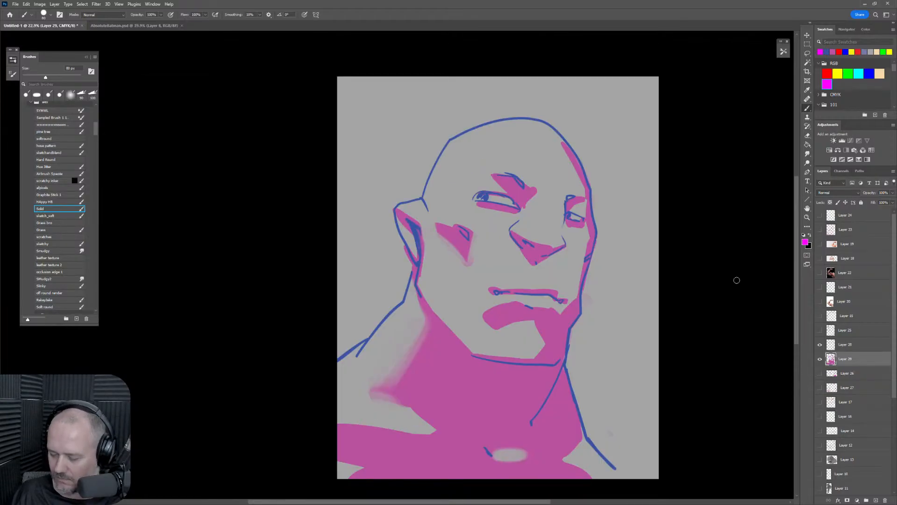
key(ctrl+shift+h)
key(ctrl+shift+h)
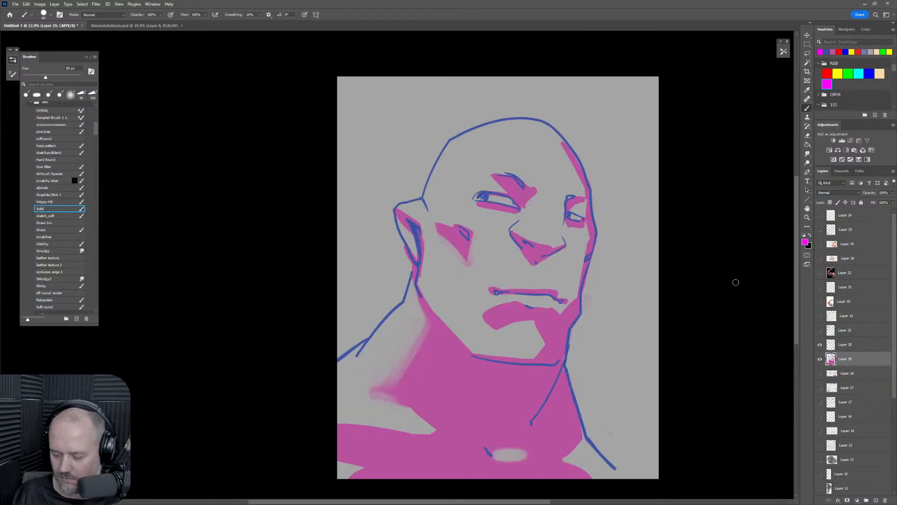
Glaze the near cheek and jaw with faint magenta using a soft 1200 px brush.
click(55, 124)
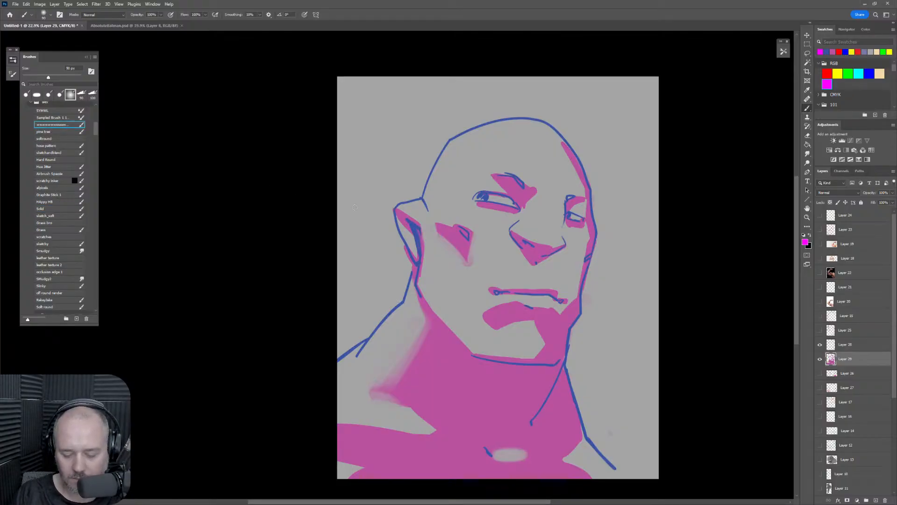
drag(444, 240, 486, 337)
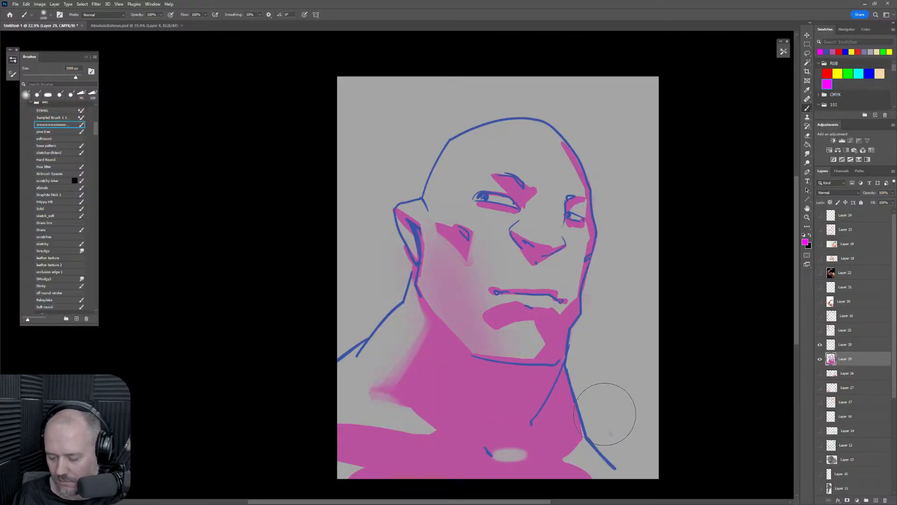
key(bracketright)
key(bracketright)
key(ctrl+z)
drag(467, 284, 486, 327)
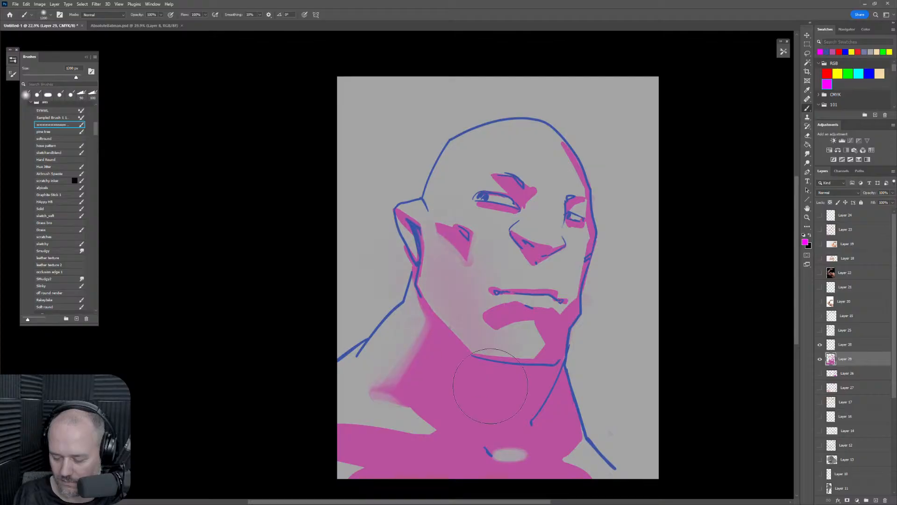
Trace the figure's outer contour with a pen path, from the near shoulder around the ear and skull to the far side.
key(ctrl+space)
drag(674, 361, 693, 365)
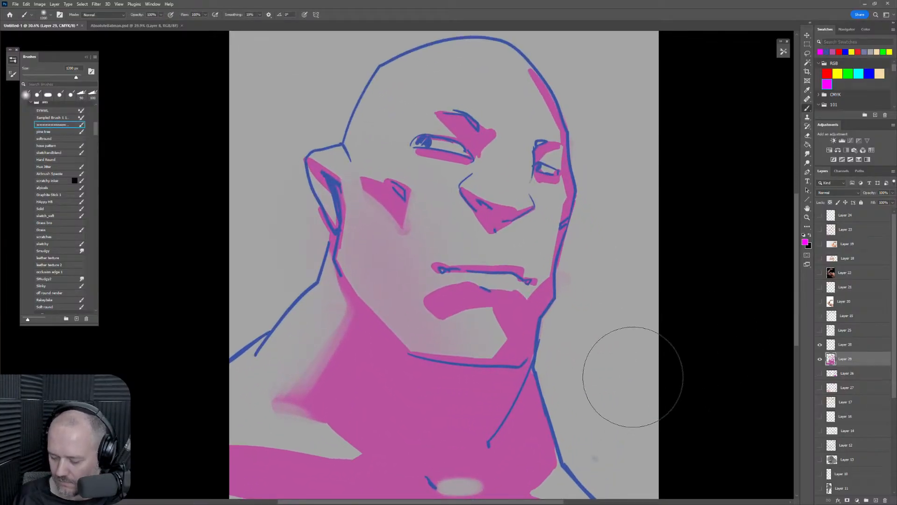
key(ctrl+0)
key(p)
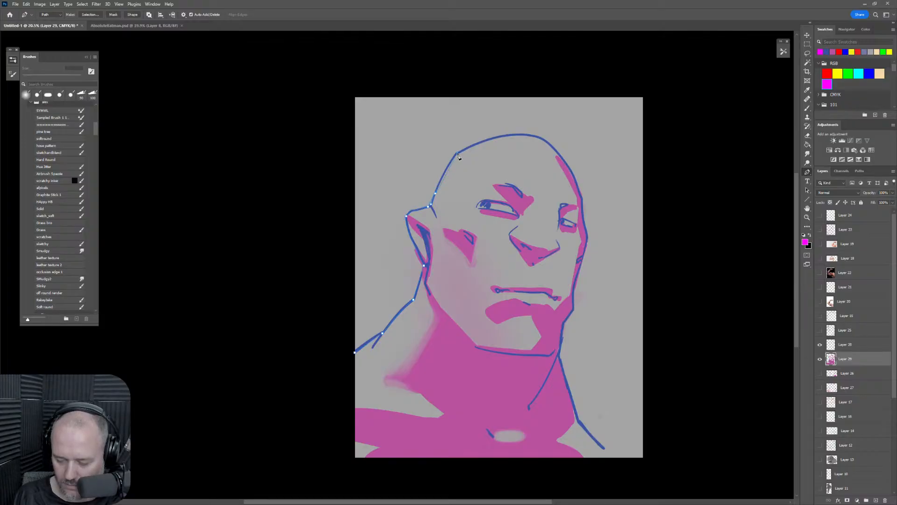
drag(556, 151, 581, 186)
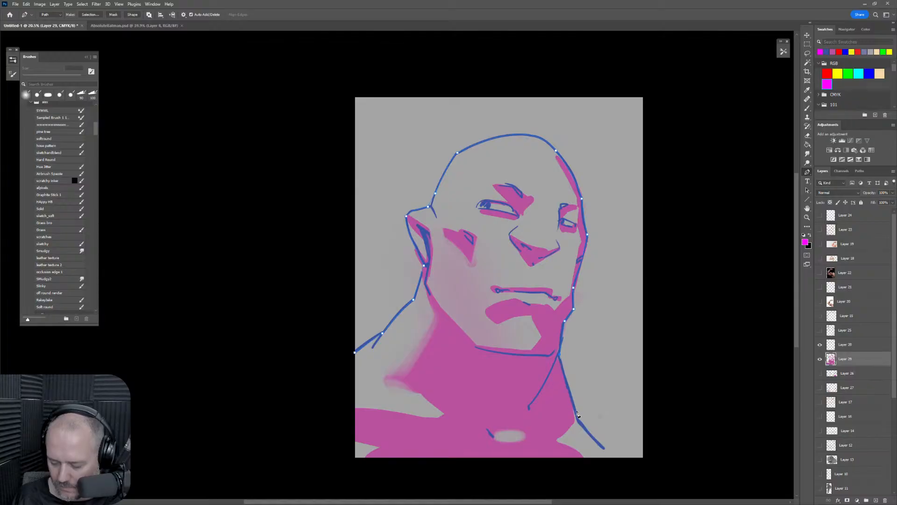
Close the pen path around the outside of the canvas and convert it to a selection of the background.
click(666, 477)
drag(700, 380, 705, 315)
drag(703, 218, 703, 206)
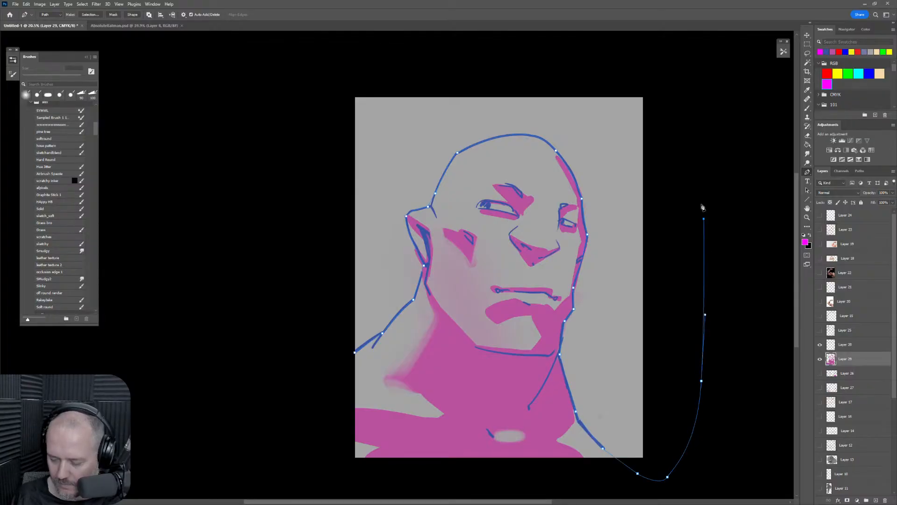
drag(668, 92, 635, 66)
drag(585, 47, 510, 40)
drag(399, 61, 322, 89)
click(277, 262)
key(ctrl+Return)
Paint soft pastel orange over the background behind the near side of the head.
key(b)
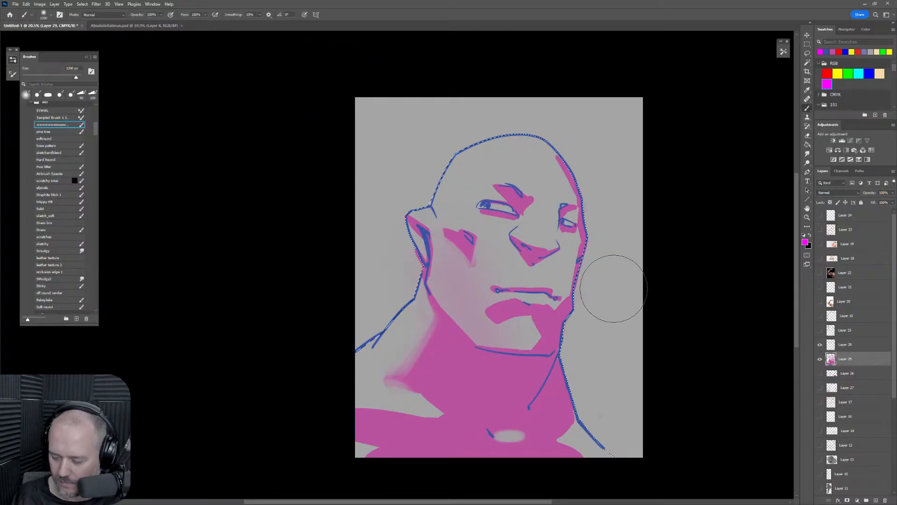
drag(894, 68, 894, 80)
click(827, 78)
mouse_move(374, 105)
mouse_down()
mouse_move(374, 338)
mouse_move(449, 150)
mouse_up()
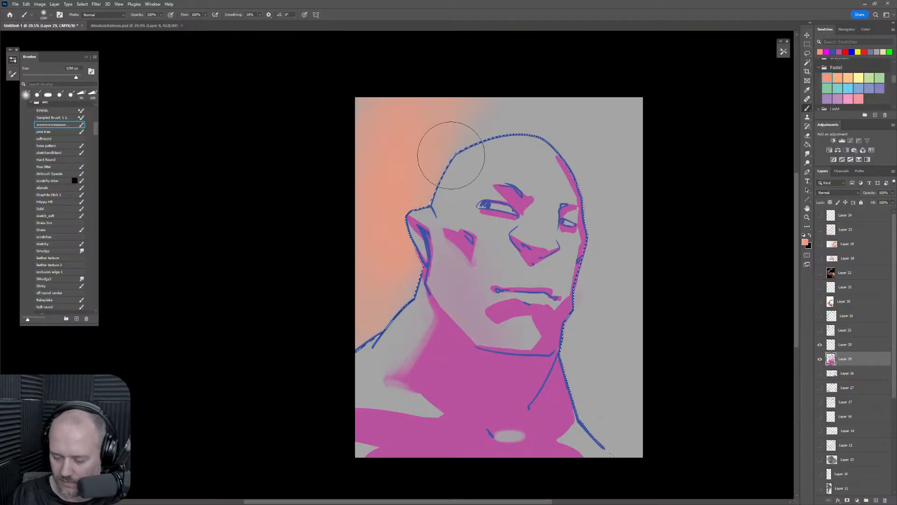
Cover the background around the head in pastel green, switching from the soft brush to the sketchandblend brush.
click(879, 77)
drag(427, 93, 421, 262)
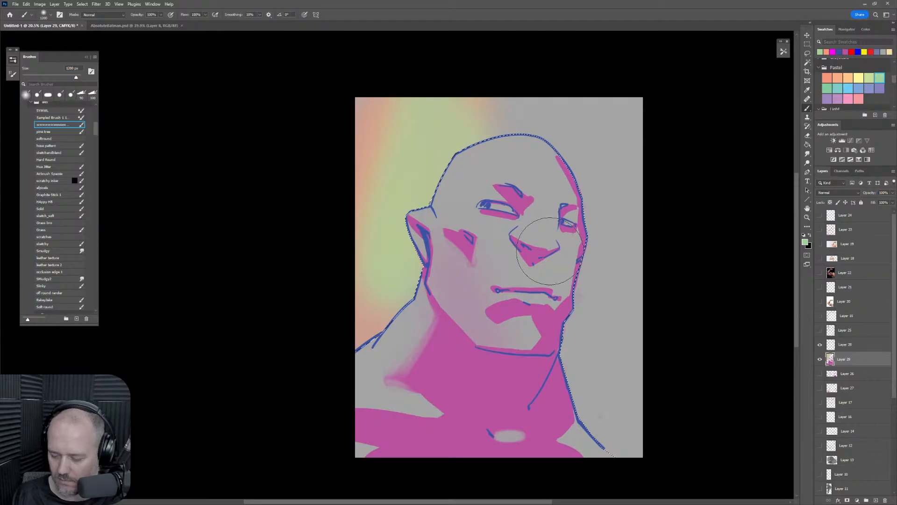
click(49, 152)
mouse_move(327, 110)
mouse_down()
mouse_move(376, 150)
mouse_move(411, 248)
mouse_move(470, 275)
mouse_move(506, 321)
mouse_move(618, 241)
mouse_move(626, 331)
mouse_move(582, 442)
mouse_move(676, 344)
mouse_move(640, 251)
mouse_up()
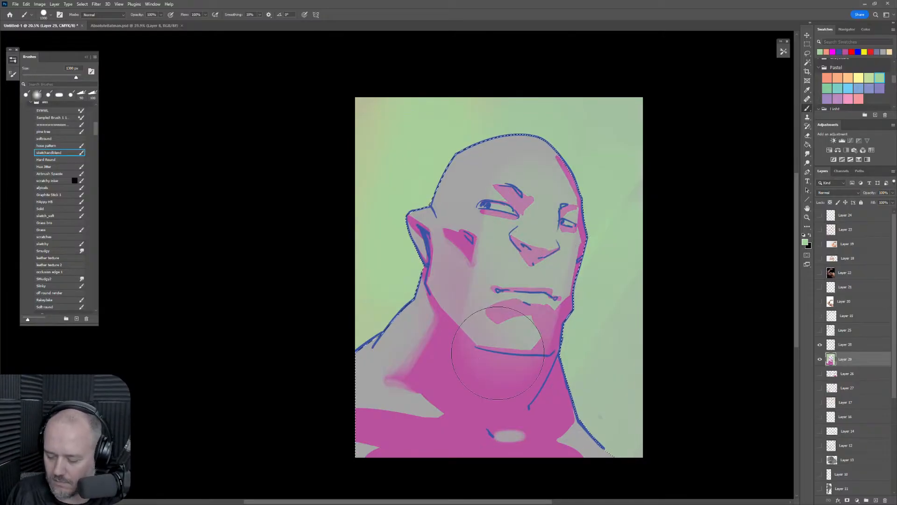
Add a new layer beneath the magenta shadows and paint the selected head and neck in pastel blue.
click(846, 89)
click(493, 246)
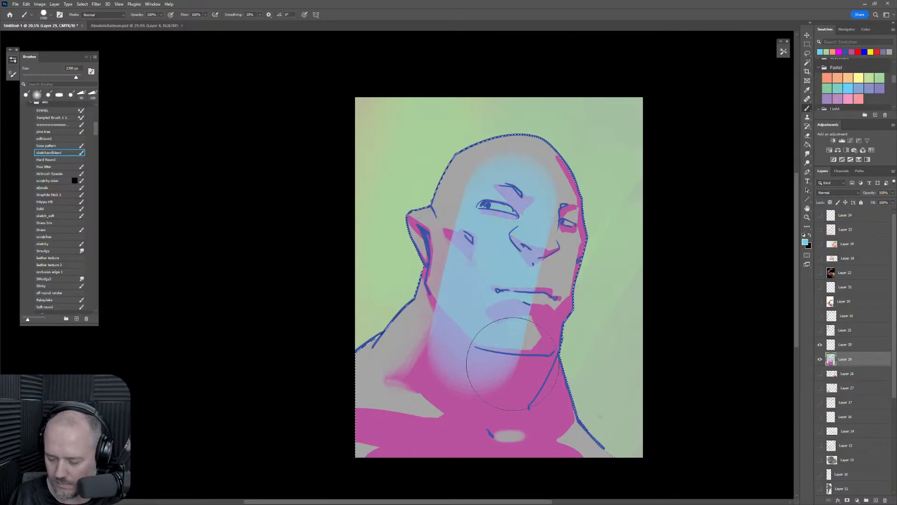
key(ctrl+z)
click(867, 376)
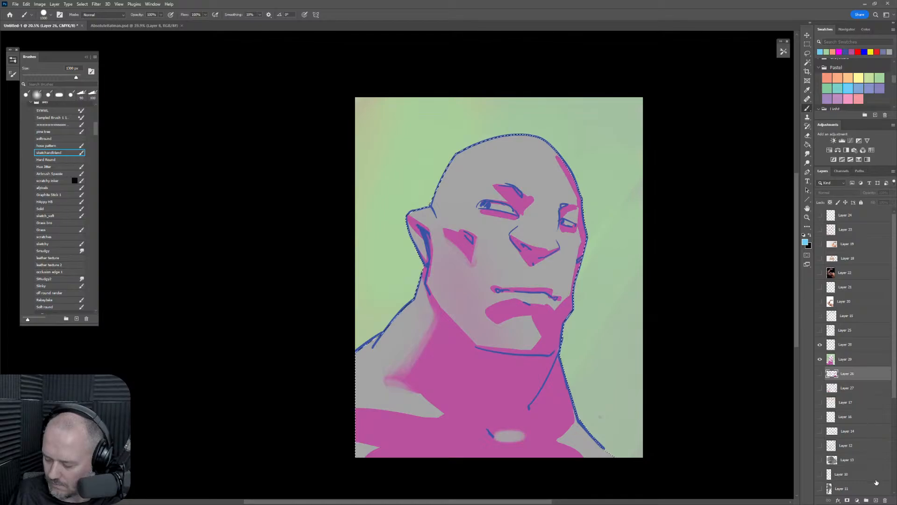
click(876, 500)
mouse_move(392, 393)
mouse_down()
mouse_move(494, 292)
mouse_move(501, 437)
mouse_move(518, 440)
mouse_move(532, 318)
mouse_up()
key(bracketleft)
mouse_move(562, 203)
mouse_down()
mouse_move(500, 318)
mouse_move(493, 206)
mouse_move(476, 181)
mouse_move(485, 304)
mouse_up()
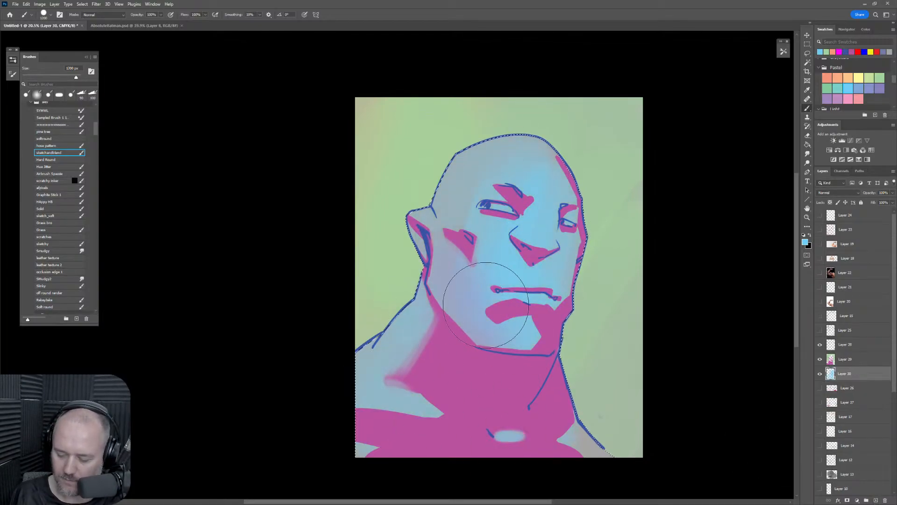
Sample the muted blue from the forehead and even out the head's base colour with an 1100 px brush.
key(bracketleft)
alt+click(494, 170)
mouse_move(494, 170)
mouse_down()
mouse_move(500, 308)
mouse_move(559, 284)
mouse_up()
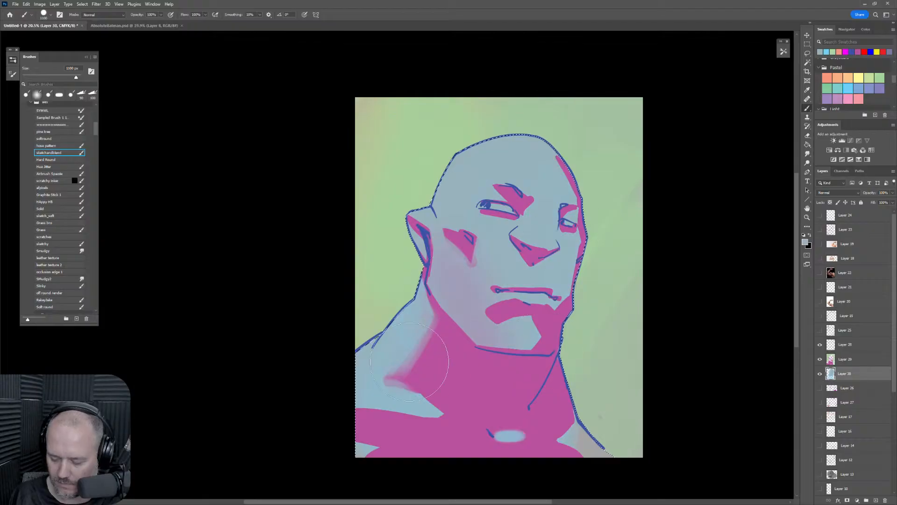
click(848, 89)
key(bracketleft)
drag(536, 208, 532, 217)
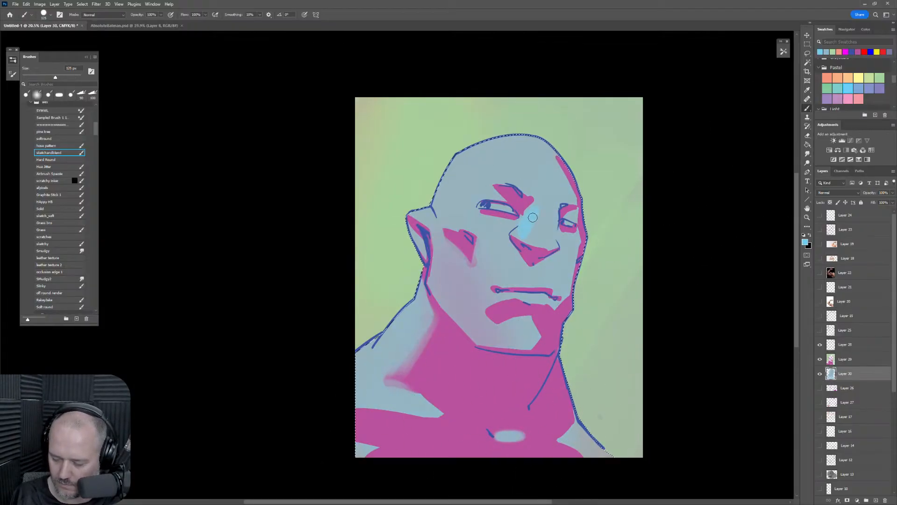
key(ctrl+z)
key(bracketright)
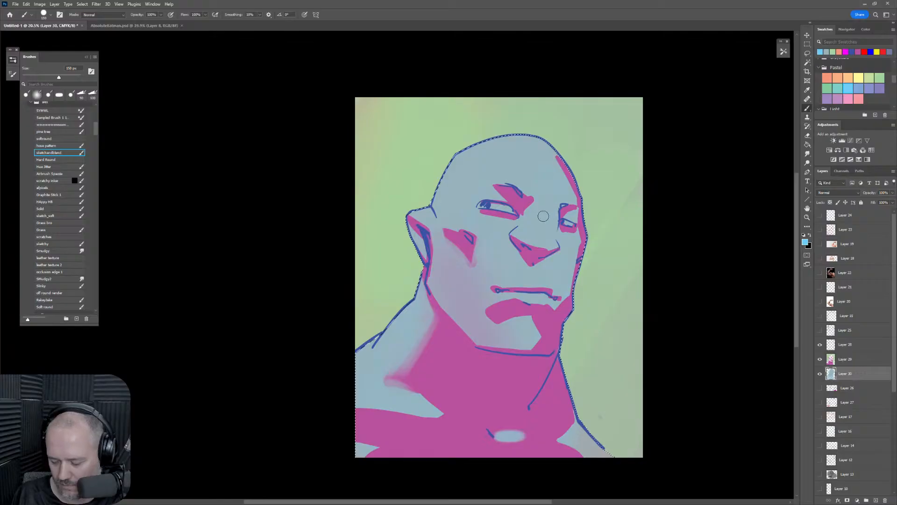
Sample the magenta from the nose shadow and lightly tint the far side of the nose and beneath the near eye.
alt+click(537, 250)
key(bracketright)
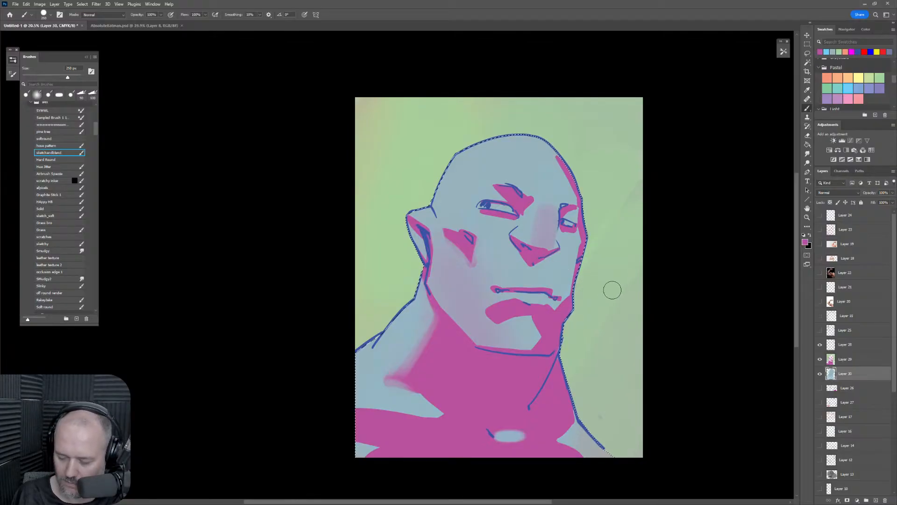
drag(482, 217, 508, 226)
key(ctrl+z)
key(bracketleft)
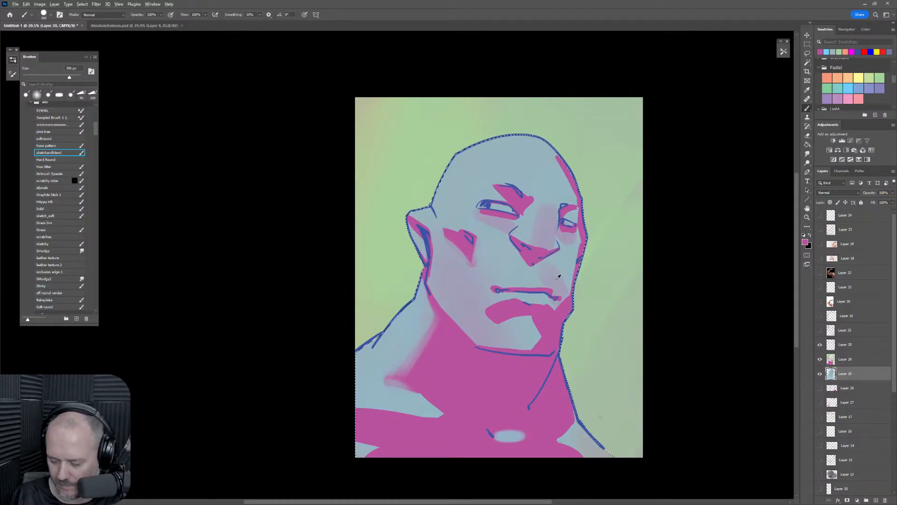
Sample the mauve beside the mouth and paint midtones across the forehead, near cheek and chin with a 175 to 250 px brush.
alt+click(558, 277)
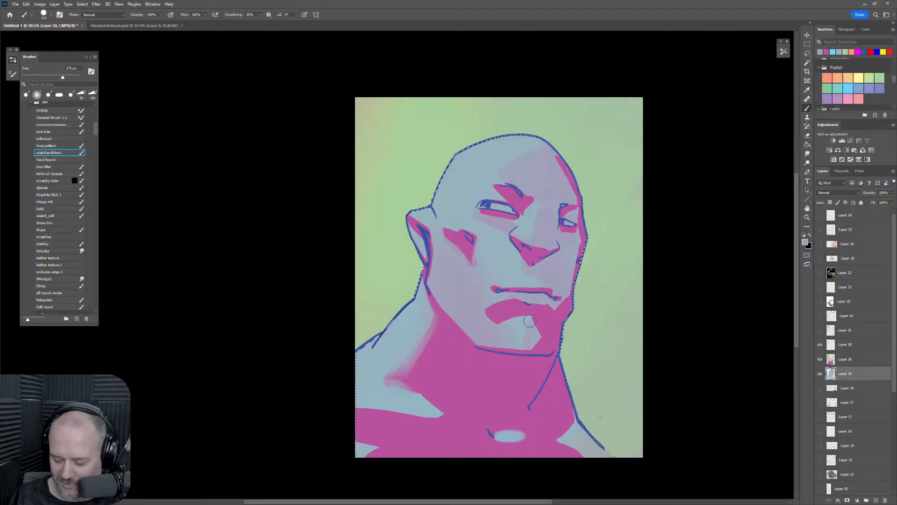
mouse_move(530, 321)
mouse_down()
mouse_move(516, 348)
mouse_move(507, 320)
mouse_move(497, 337)
mouse_up()
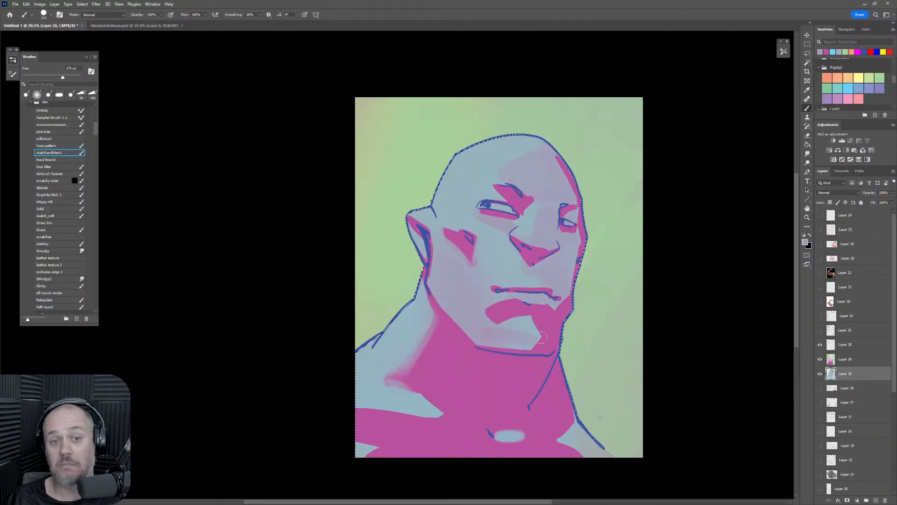
key(bracketright)
key(bracketright)
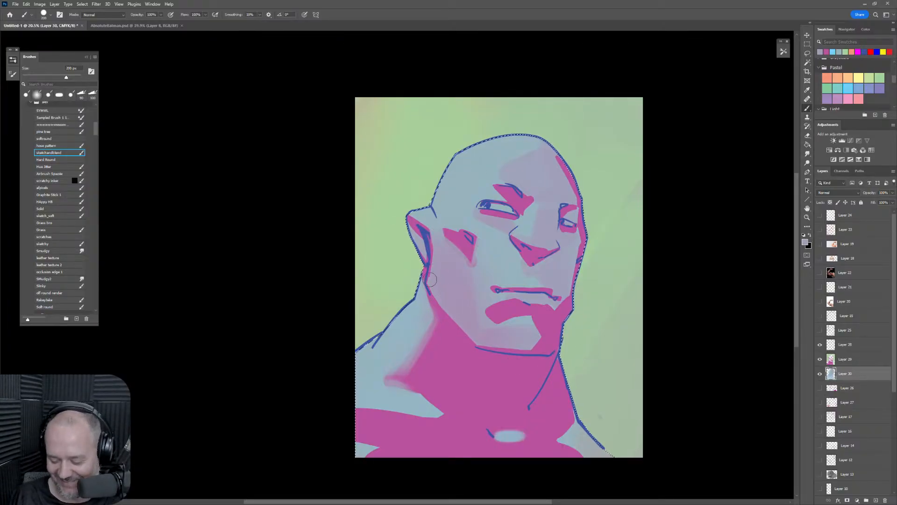
key(bracketright)
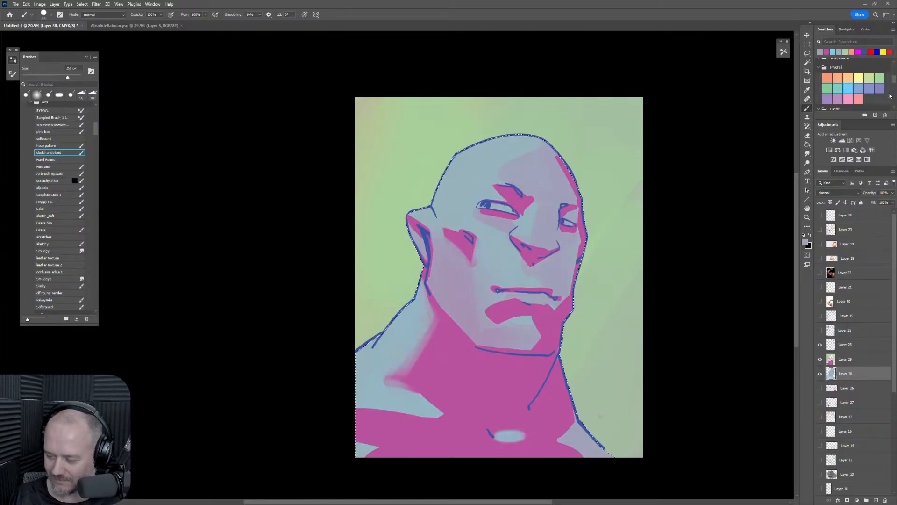
Set the foreground colour to white and paint the whites of the eyes with a 70 px brush, undoing the nose-bridge highlight.
drag(894, 83, 893, 100)
click(804, 235)
click(809, 235)
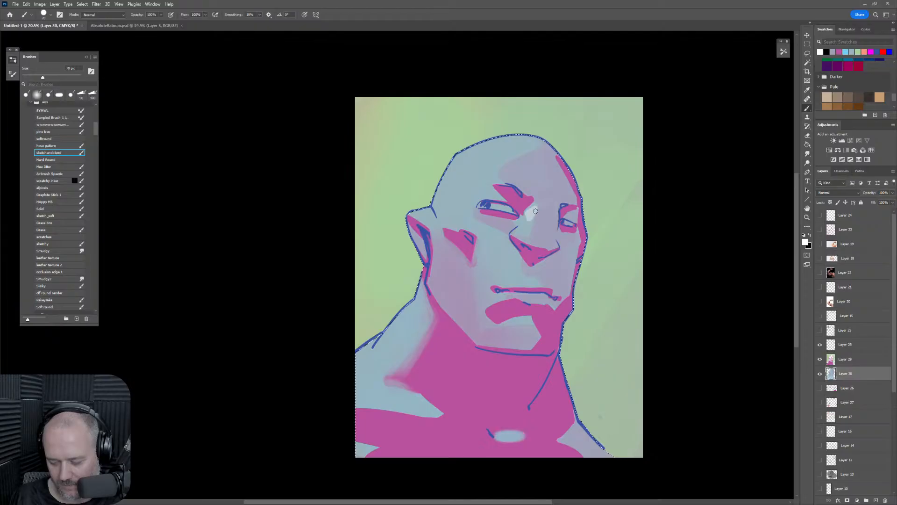
key(ctrl+z)
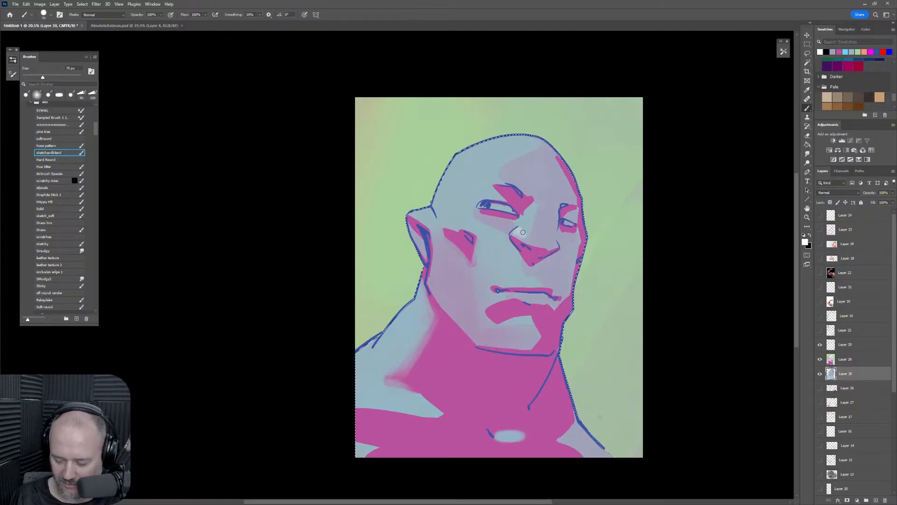
Try a highlight on the tip of the nose in pale blue #bcdbe9 with a 125 px brush.
alt+click(523, 232)
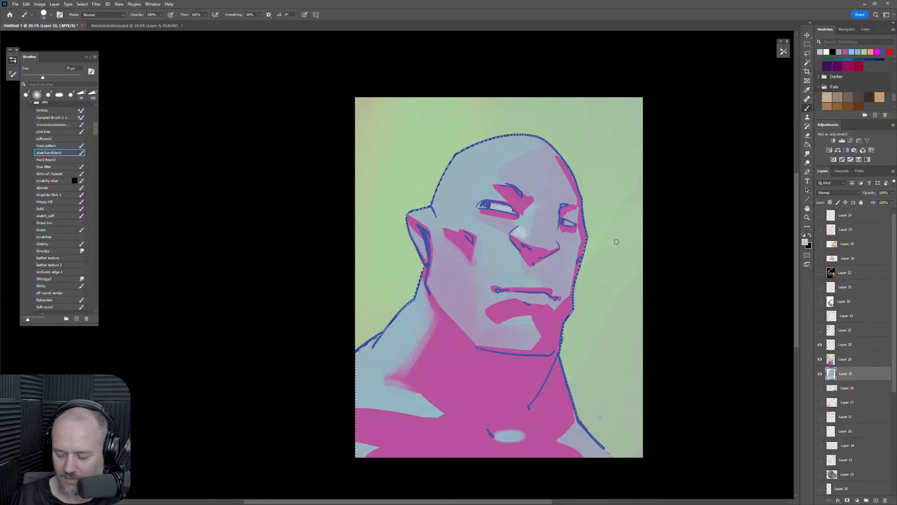
key(bracketright)
key(bracketright)
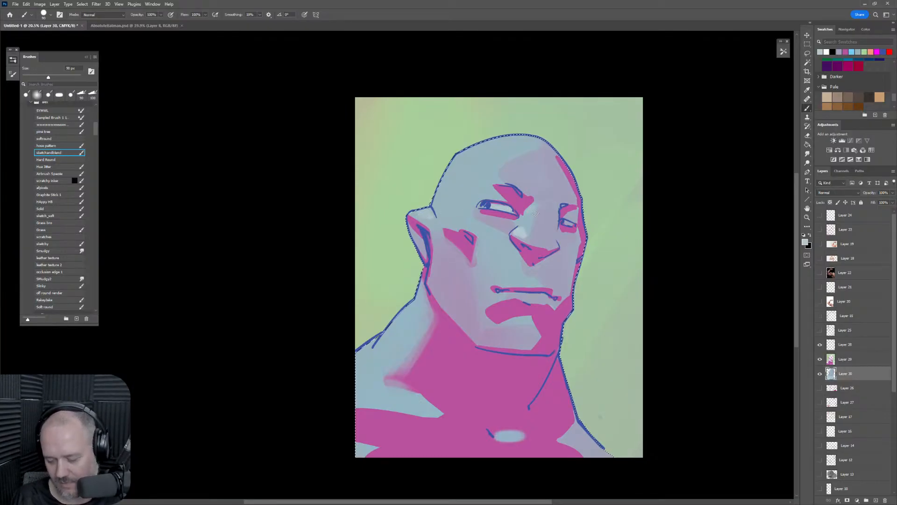
scroll(674, 200, down, 3)
scroll(609, 308, up, 3)
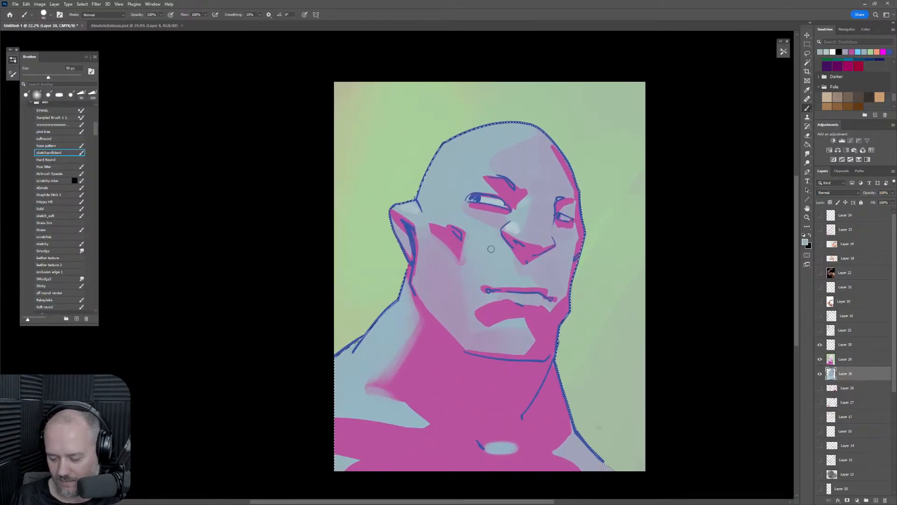
click(804, 242)
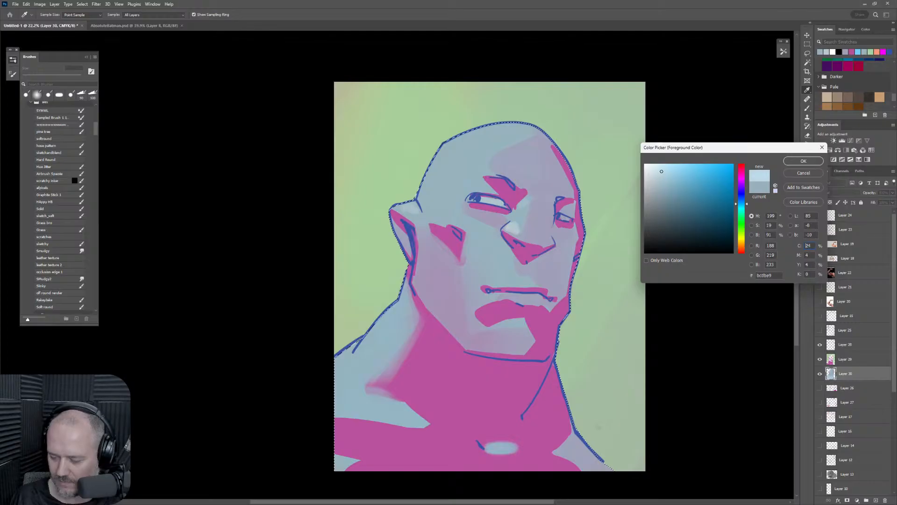
click(803, 161)
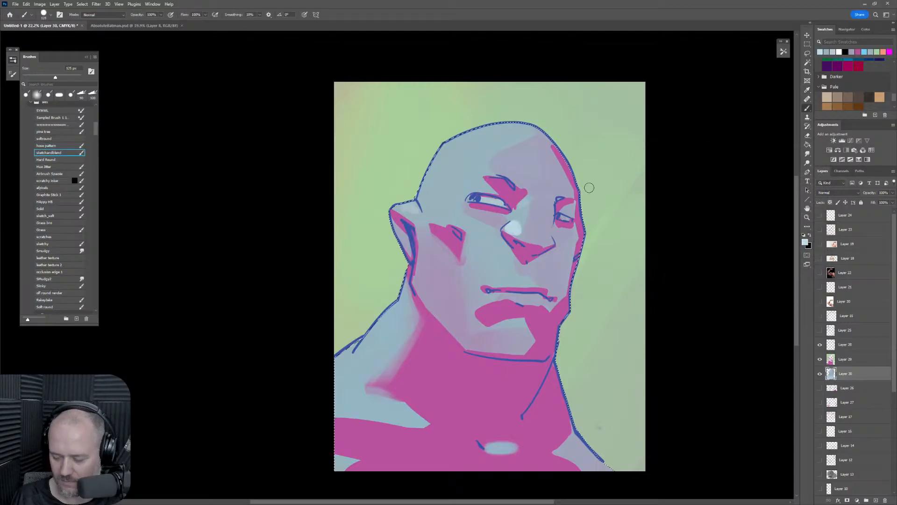
mouse_move(512, 226)
mouse_down()
mouse_move(520, 222)
mouse_move(515, 228)
mouse_up()
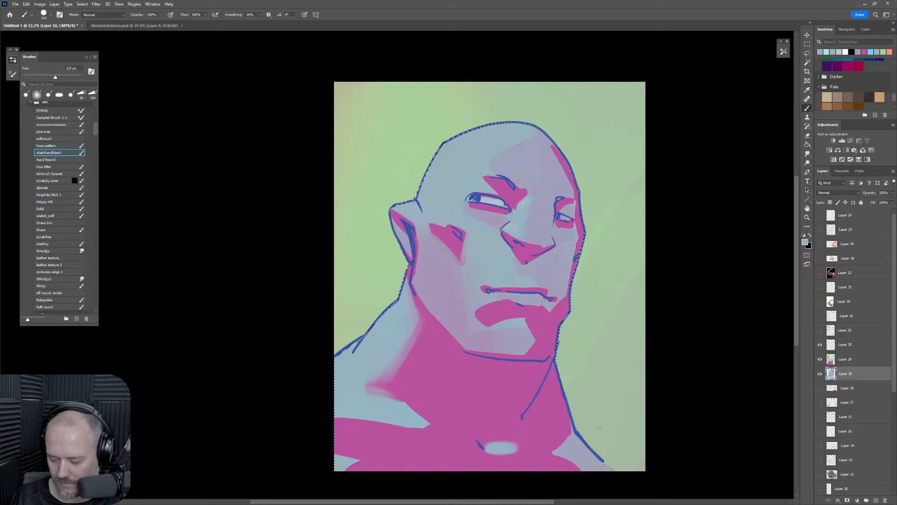
Try tinting the far side of the nose and the brow ridge with magenta sampled from the nose shadow, using a 175 px brush.
mouse_move(532, 220)
mouse_down()
mouse_move(544, 220)
mouse_move(529, 220)
mouse_move(548, 233)
mouse_move(539, 237)
mouse_up()
alt+click(533, 257)
key(bracketright)
key(bracketright)
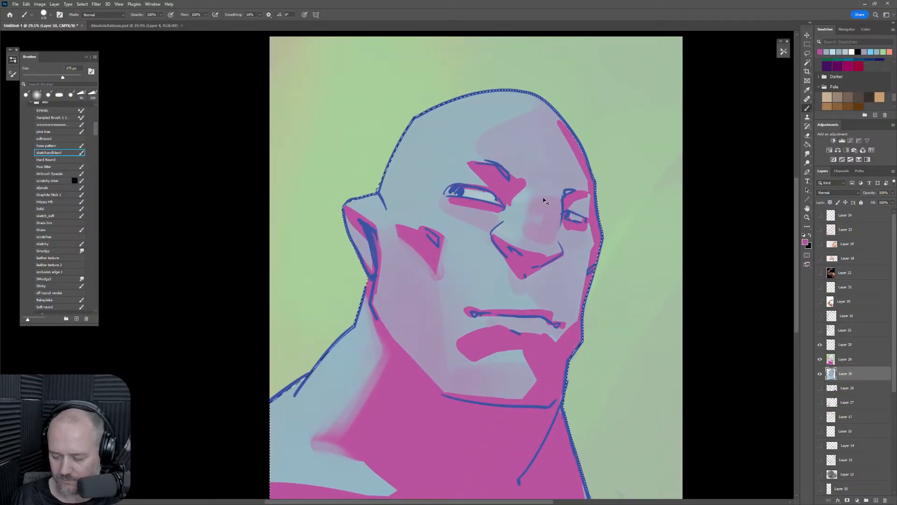
key(ctrl+z)
mouse_move(499, 169)
mouse_down()
mouse_move(524, 177)
mouse_move(535, 169)
mouse_move(523, 180)
mouse_move(562, 188)
mouse_up()
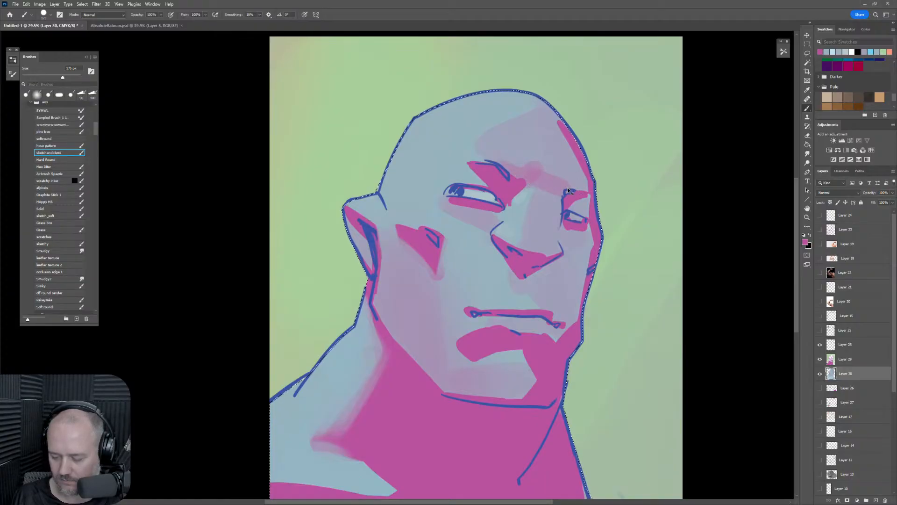
key(ctrl+z)
Sample mauve from the inner brow and blend the brow shadow up into the forehead with a 200 to 250 px brush.
key(bracketright)
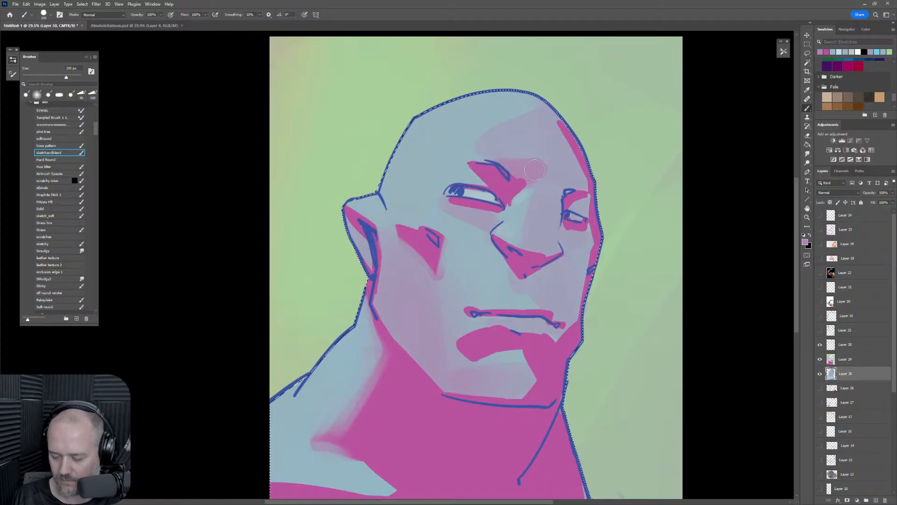
alt+click(524, 167)
mouse_move(523, 168)
mouse_down()
mouse_move(559, 130)
mouse_move(534, 167)
mouse_move(545, 154)
mouse_move(528, 164)
mouse_move(536, 140)
mouse_up()
key(bracketright)
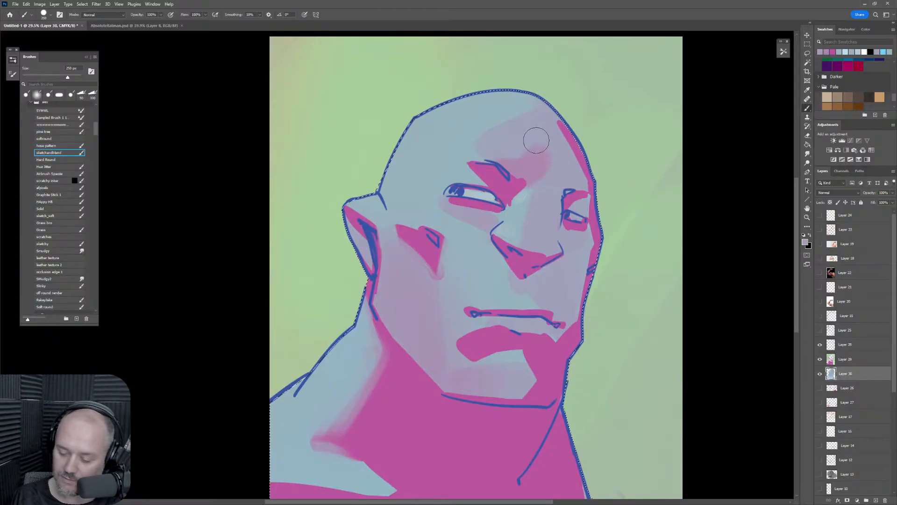
alt+click(557, 171)
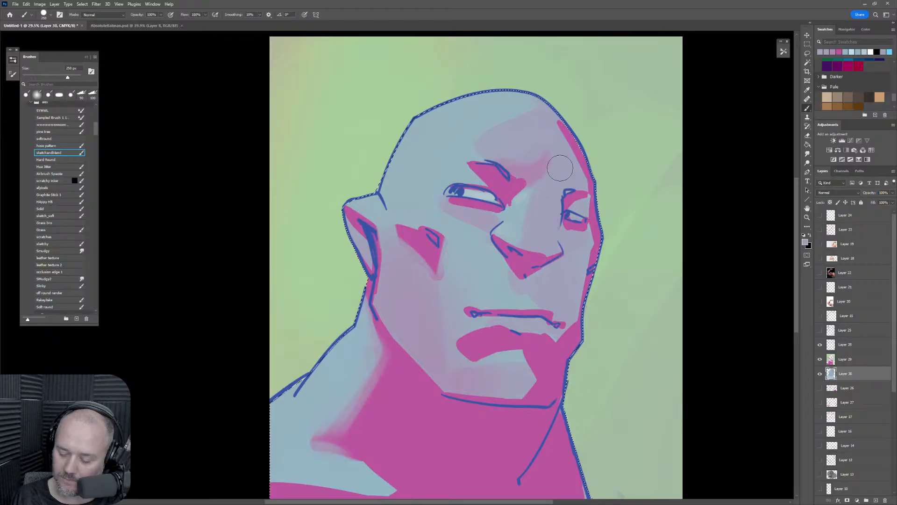
Sample the mauve above the far eye and deepen the midtones on the far brow, far cheek and around the near ear.
key(bracketleft)
alt+click(573, 195)
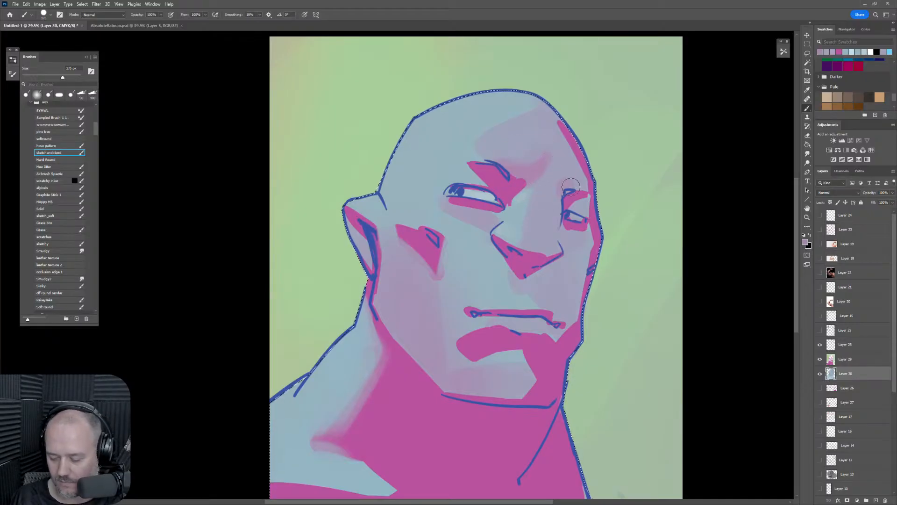
key(bracketright)
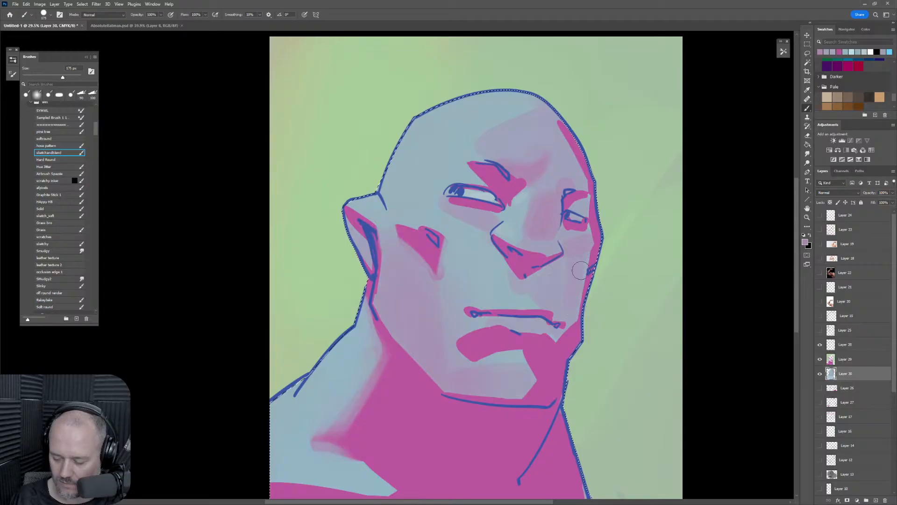
drag(573, 318, 565, 272)
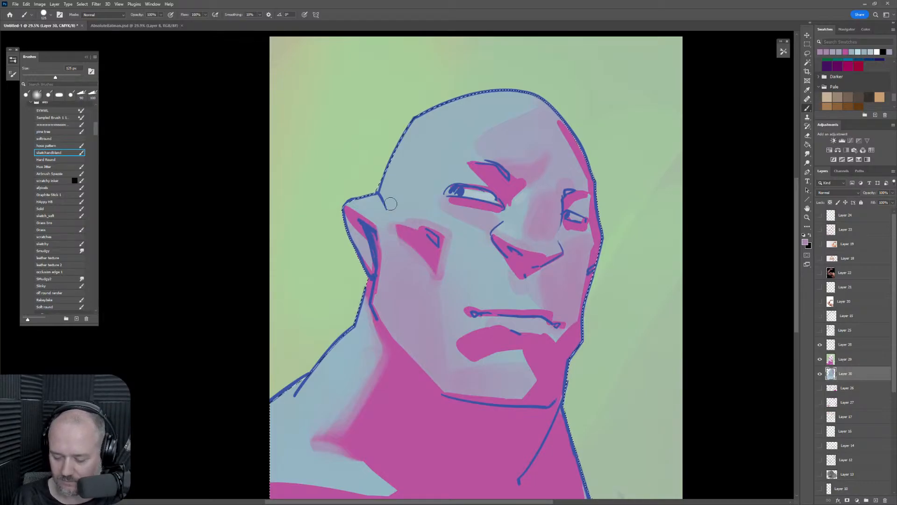
drag(374, 236, 382, 227)
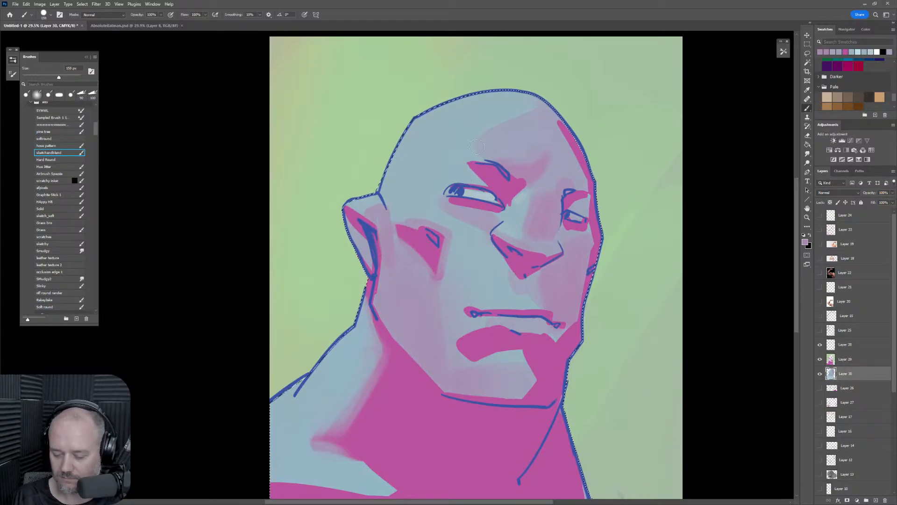
drag(463, 173, 478, 177)
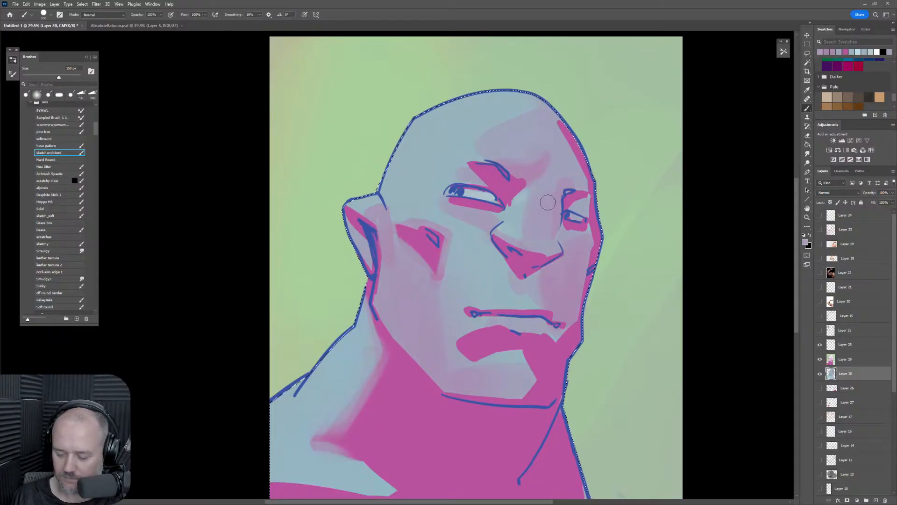
Sample magenta from the far eyelid and paint small shadows at its inner brow and the far nostril with an 80 to 90 px brush.
alt+click(573, 198)
key(bracketleft)
key(bracketleft)
key(bracketleft)
key(bracketleft)
key(bracketleft)
mouse_move(563, 188)
mouse_down()
mouse_move(550, 198)
mouse_move(559, 209)
mouse_up()
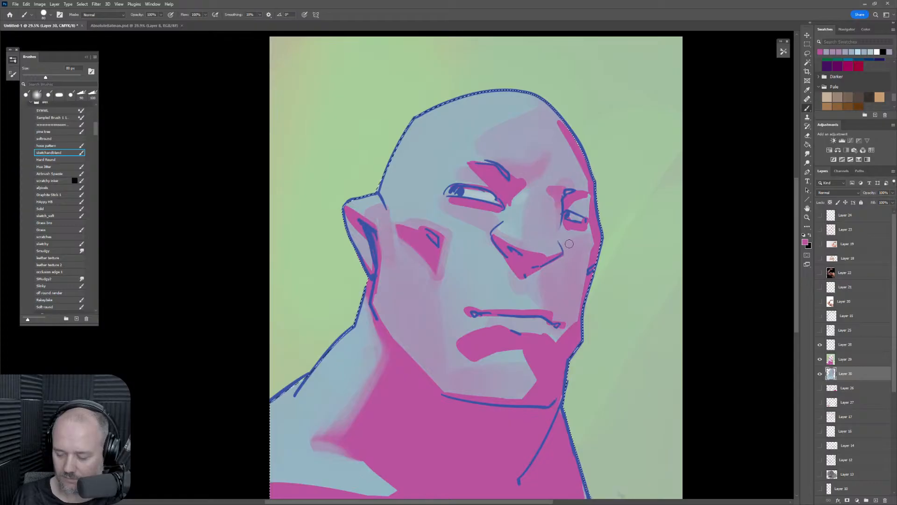
key(bracketright)
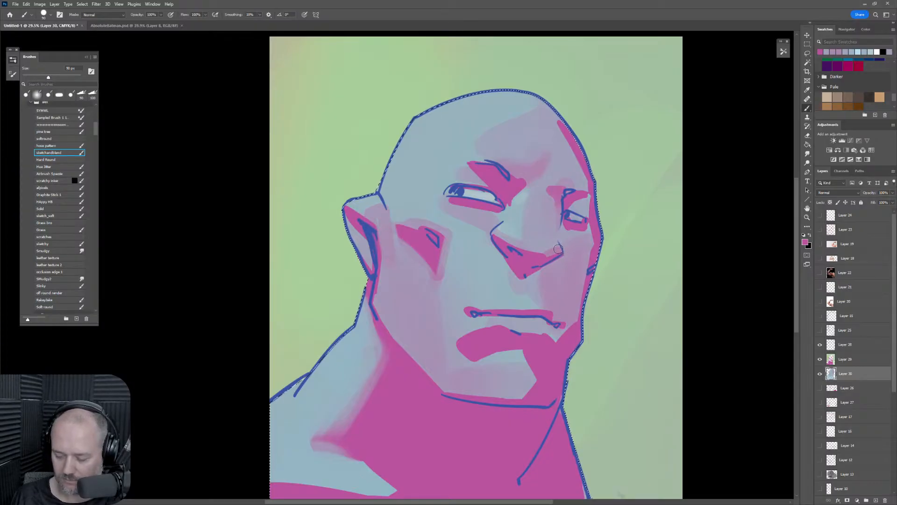
Clear the head selection while checking the portrait mirrored horizontally, and restore its normal orientation.
key(z)
drag(584, 284, 564, 317)
key(ctrl+shift+h)
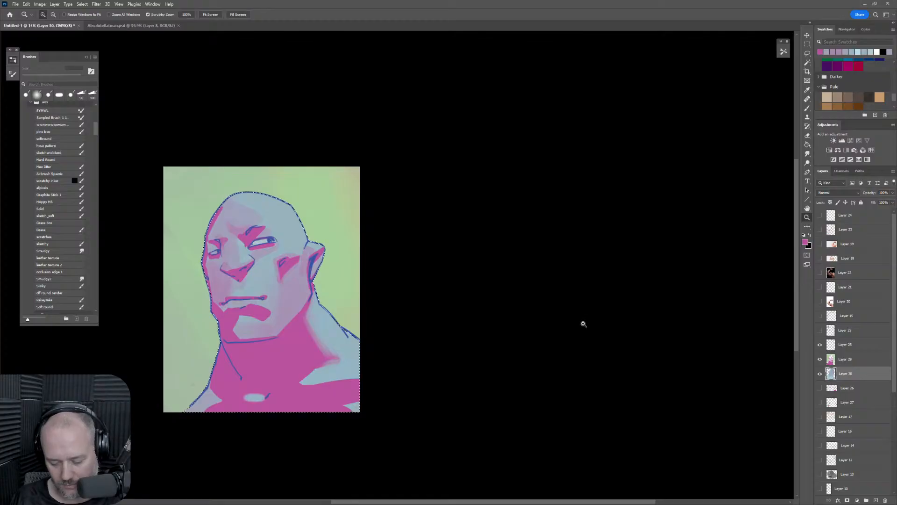
click(336, 281)
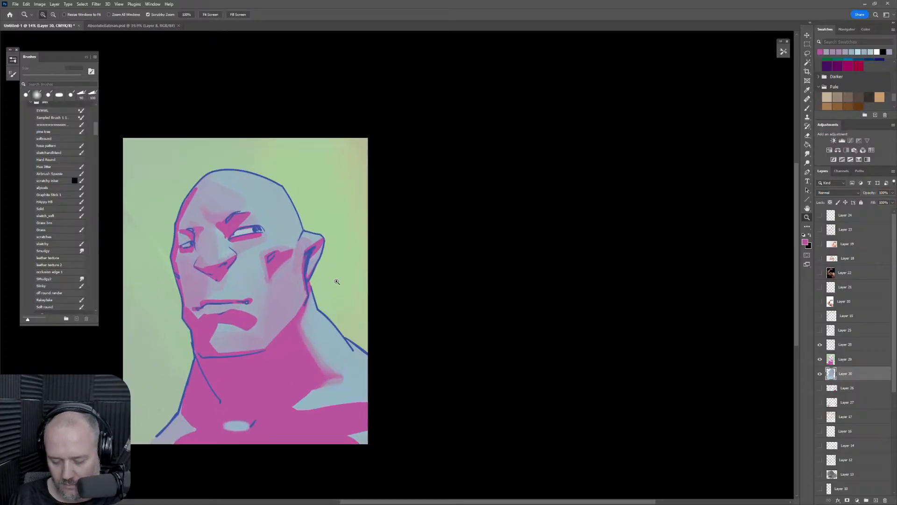
key(ctrl+shift+h)
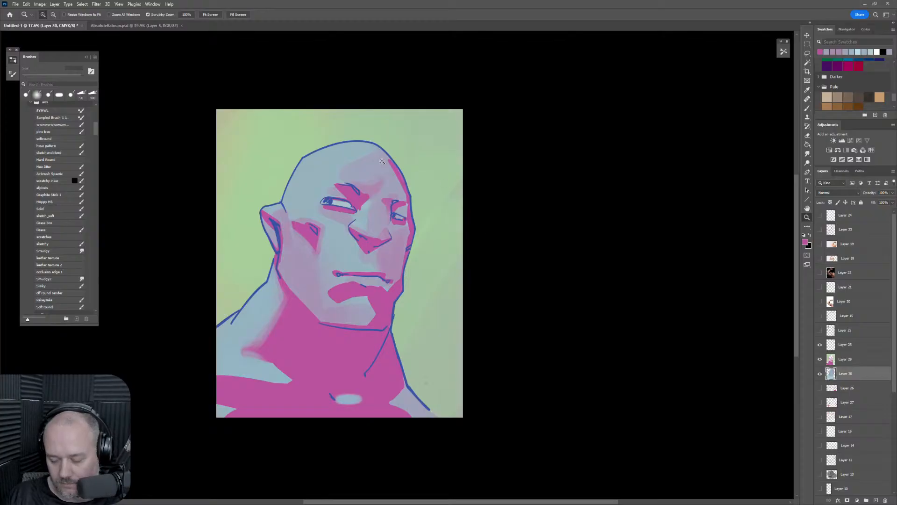
key(b)
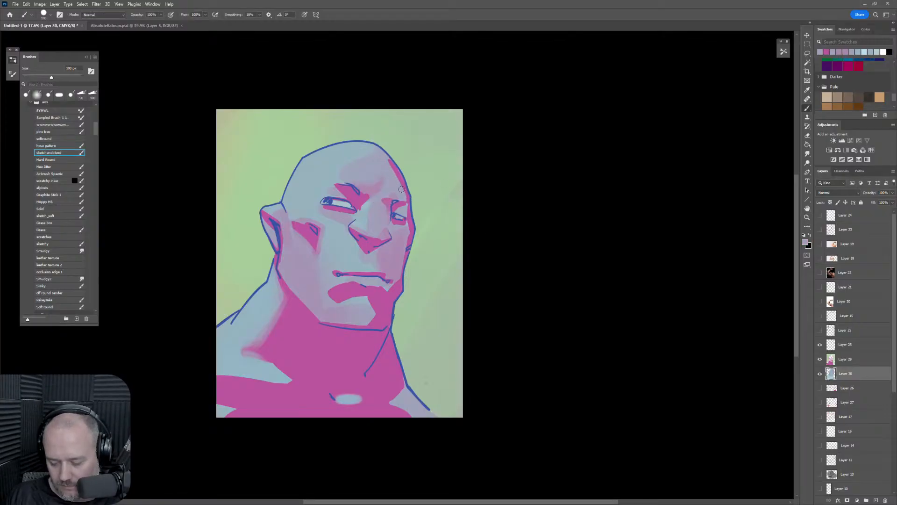
key(z)
mouse_move(462, 252)
mouse_down()
mouse_move(442, 303)
mouse_move(465, 303)
mouse_up()
key(b)
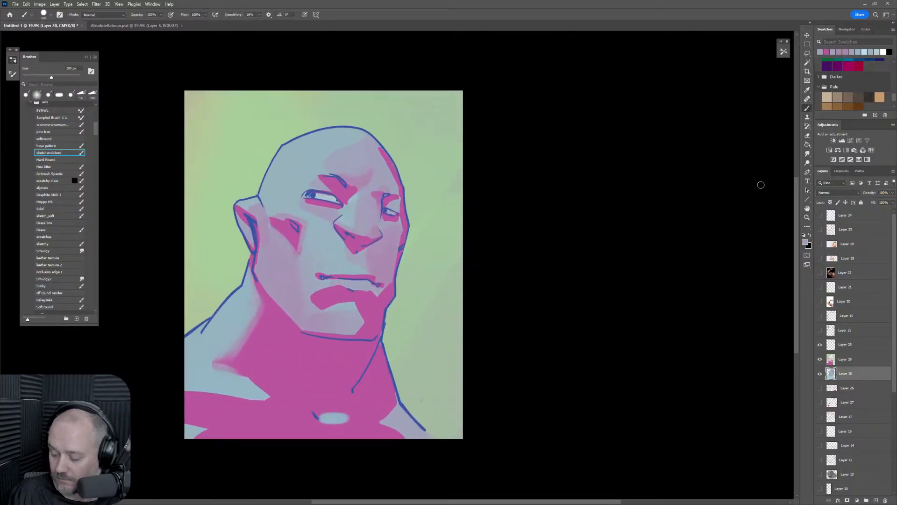
Identify and select the magenta shadow layer, and lock its transparent pixels.
click(820, 362)
click(819, 362)
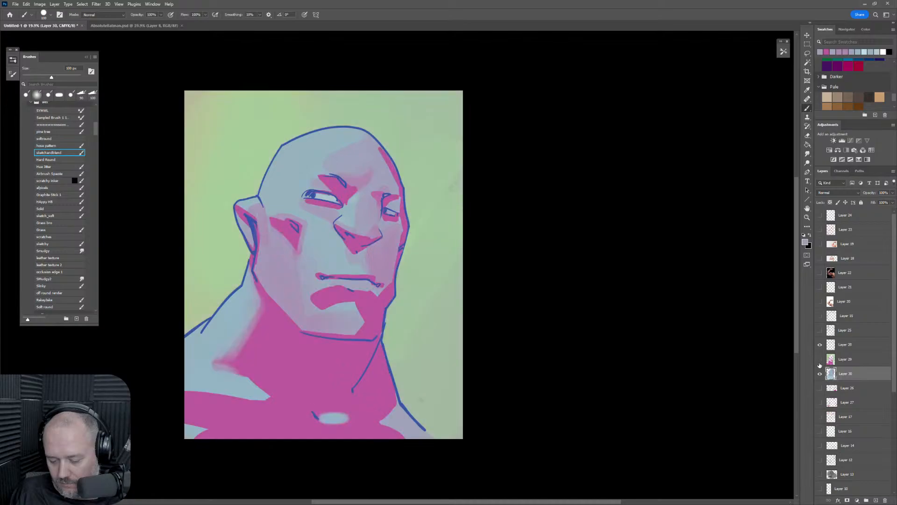
click(819, 362)
click(820, 362)
click(856, 363)
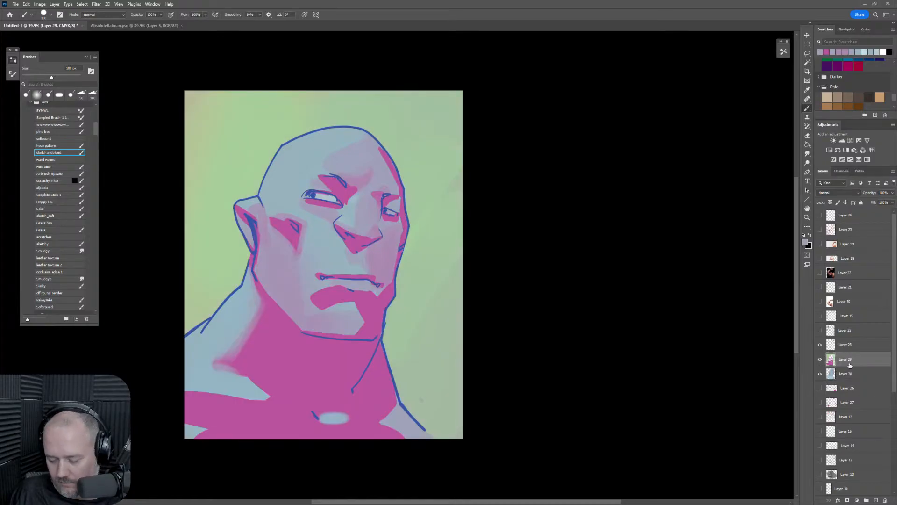
key(ctrl+u)
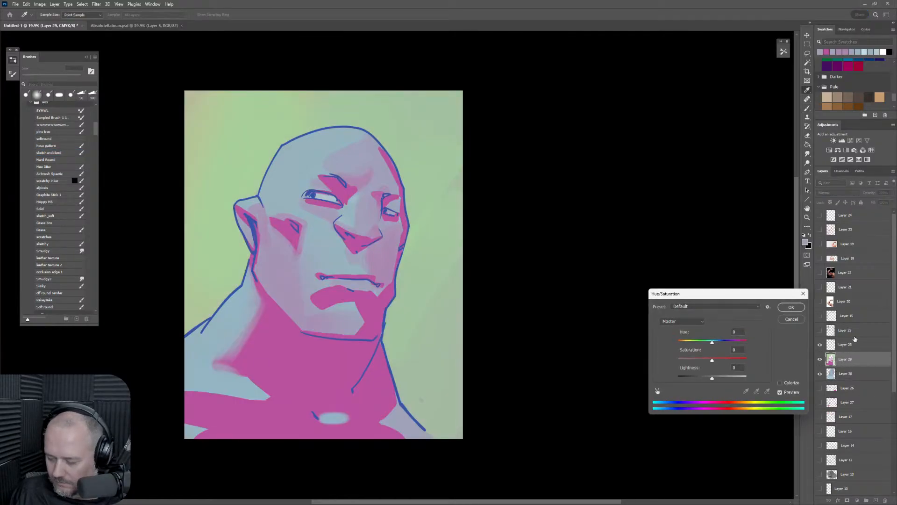
click(791, 319)
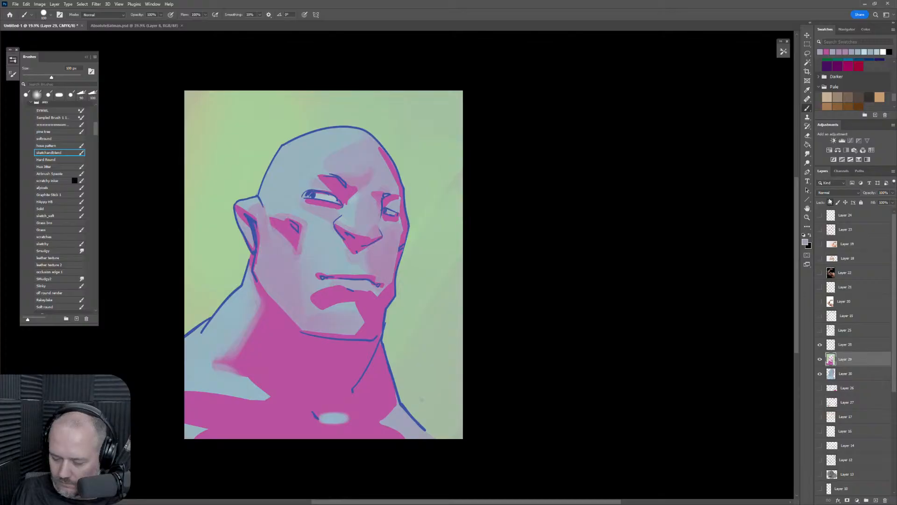
click(830, 202)
Choose dark purple and softly darken the brow, nose and lower-lip shadows with a 500 px brush.
mouse_move(514, 340)
mouse_down()
mouse_move(651, 326)
mouse_move(668, 335)
mouse_up()
click(837, 67)
key(bracketright)
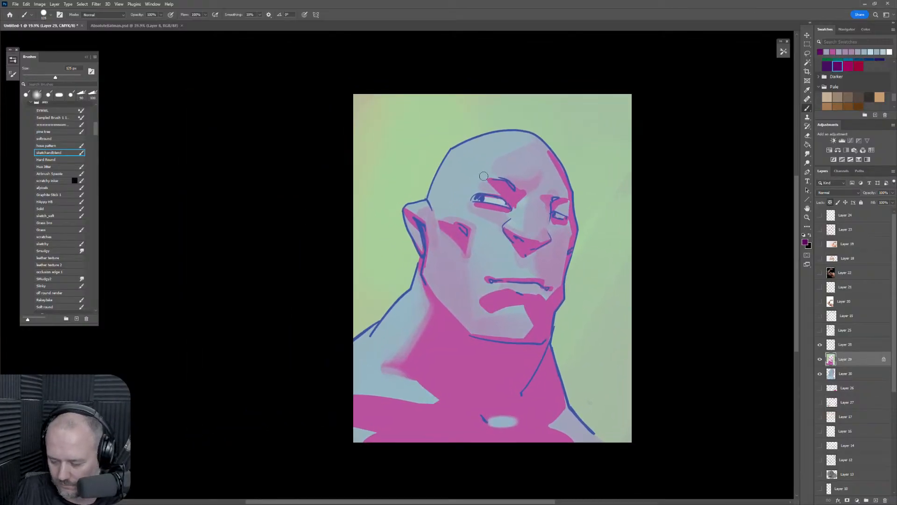
key(bracketright)
drag(504, 194, 505, 263)
key(ctrl+z)
drag(527, 205, 537, 335)
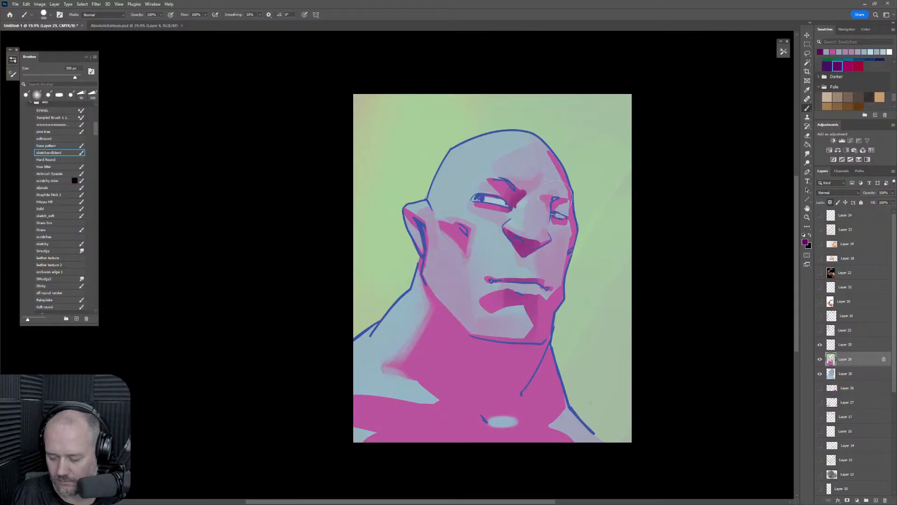
Softly darken the far temple and the neck shadow's outer edge with dark purple, reducing the brush to 300 px for the neck.
drag(555, 172, 559, 204)
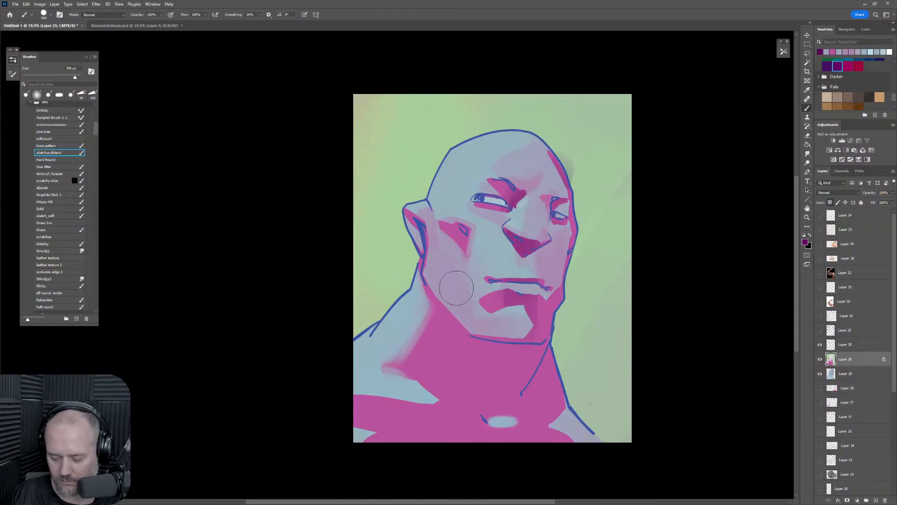
drag(426, 278, 513, 369)
key(ctrl+z)
key(bracketleft)
key(bracketleft)
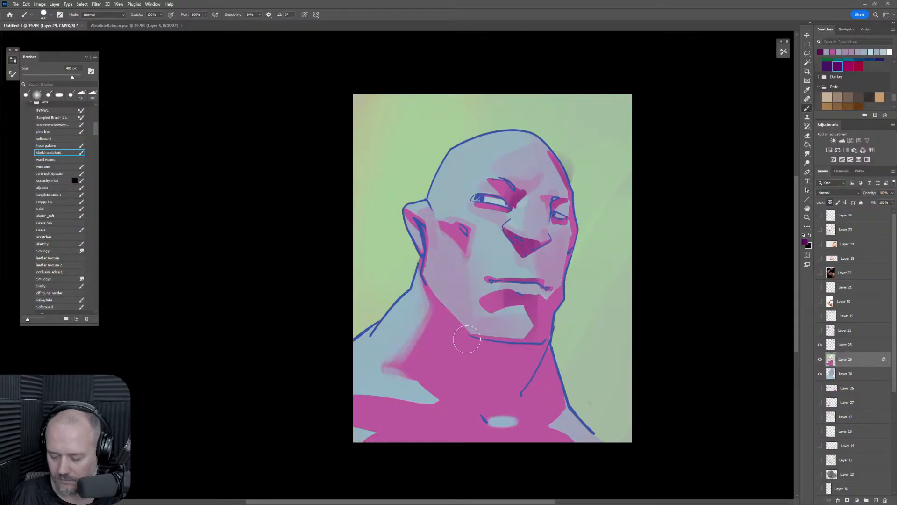
mouse_move(433, 297)
mouse_down()
mouse_move(441, 316)
mouse_move(410, 356)
mouse_up()
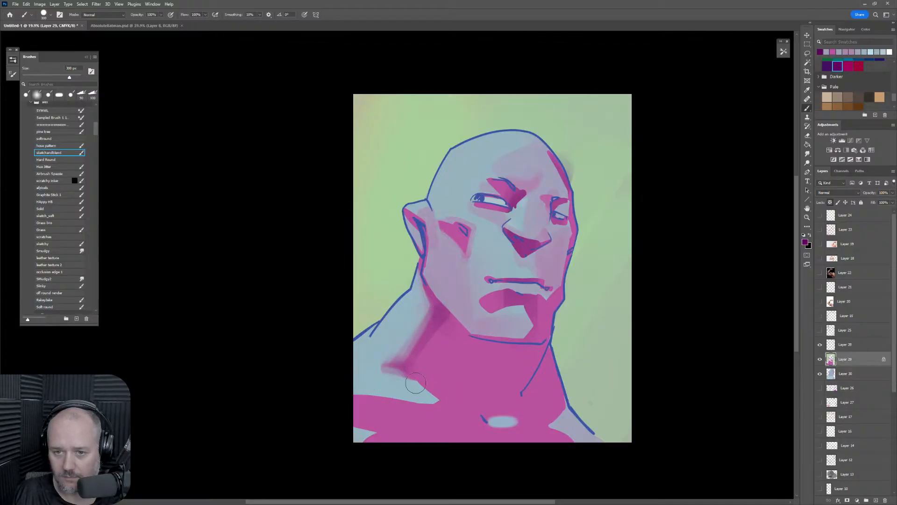
Enlarge the brush to 500 px and softly darken the magenta chest shadow below the near shoulder.
drag(517, 387, 524, 368)
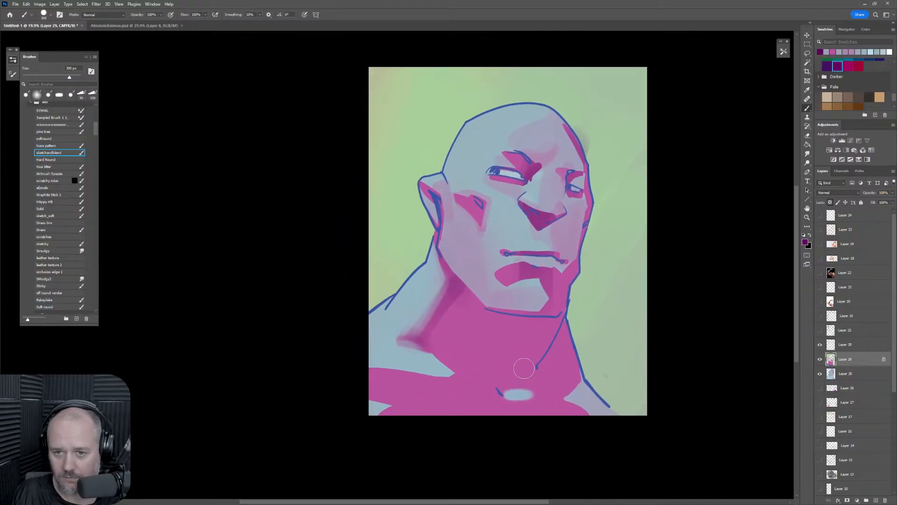
key(bracketright)
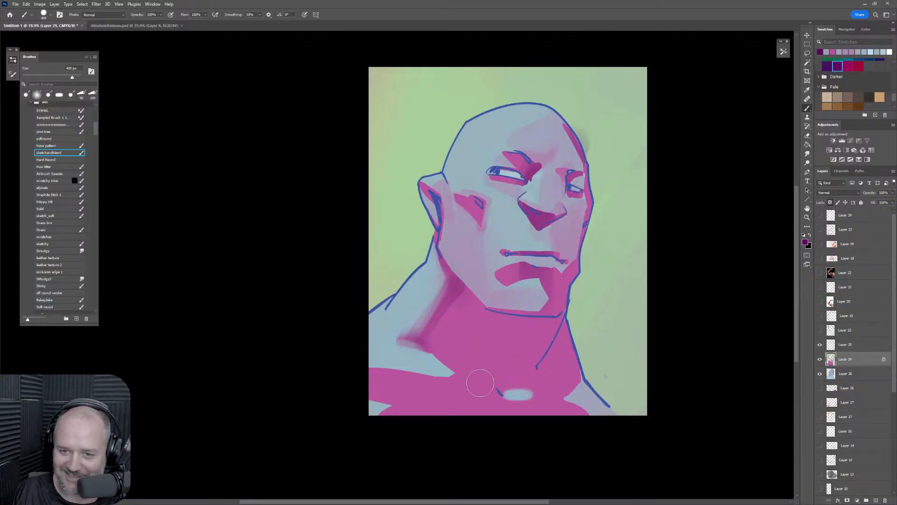
key(bracketright)
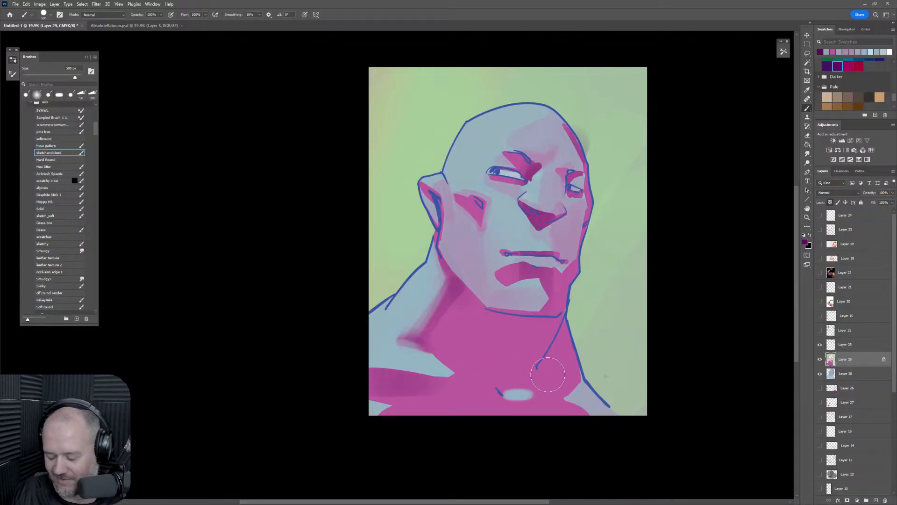
drag(377, 383, 452, 386)
Undo a purple stroke tried on the ear, sample the background green and paint over the spill beside the far temple.
drag(430, 182, 447, 237)
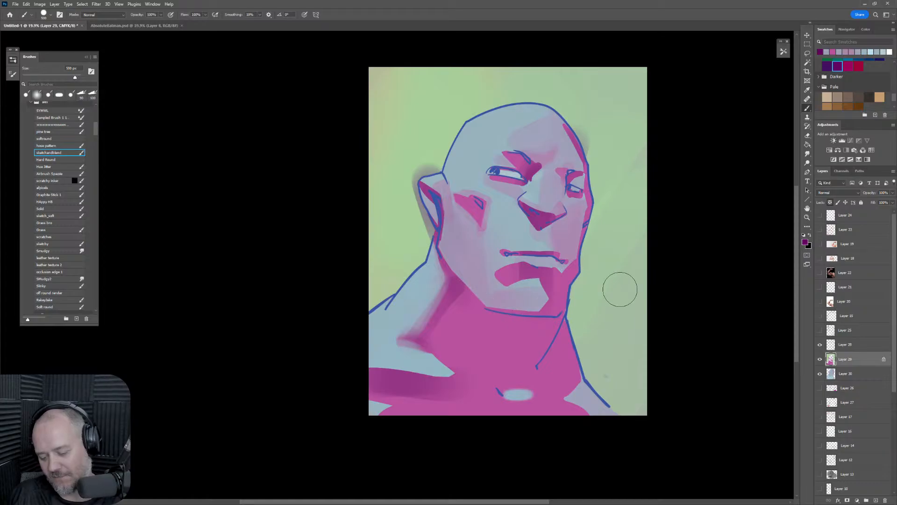
key(ctrl+z)
alt+click(584, 101)
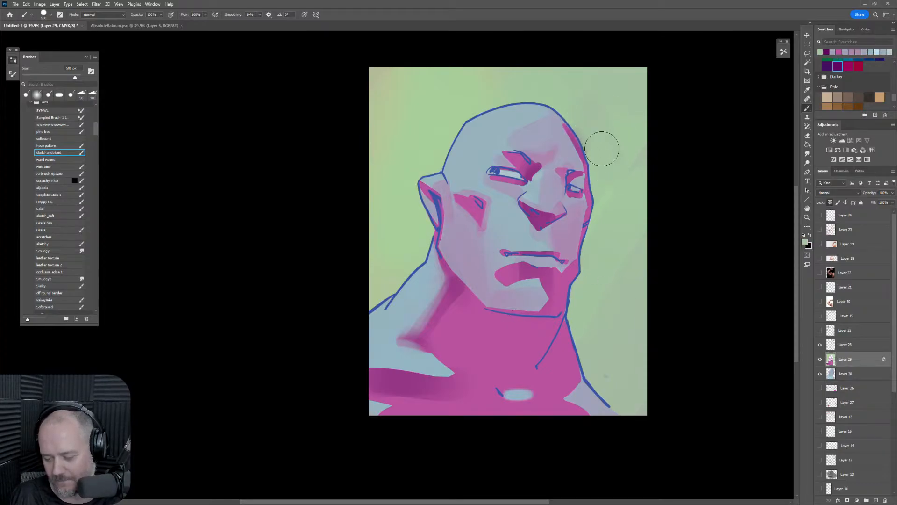
Check the portrait mirrored horizontally twice and restore its normal orientation.
key(ctrl+shift+h)
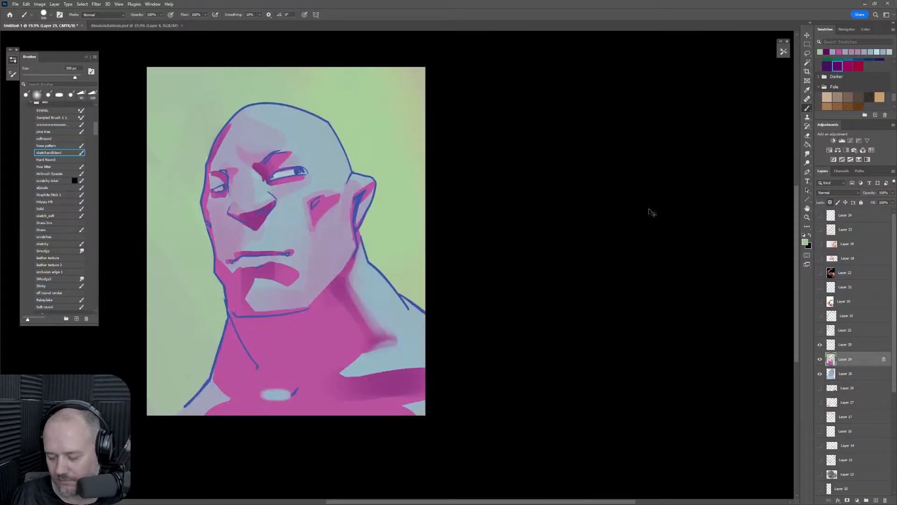
key(ctrl+shift+h)
key(ctrl+shift+h)
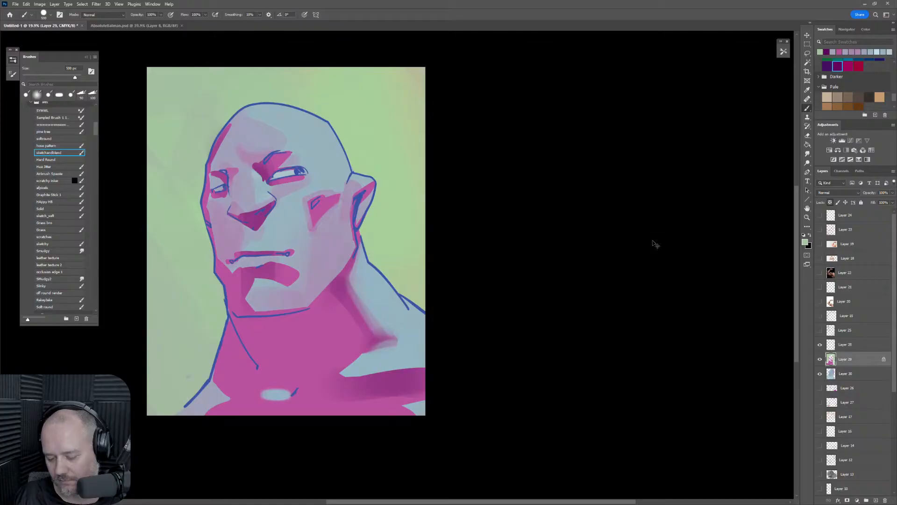
key(ctrl+shift+h)
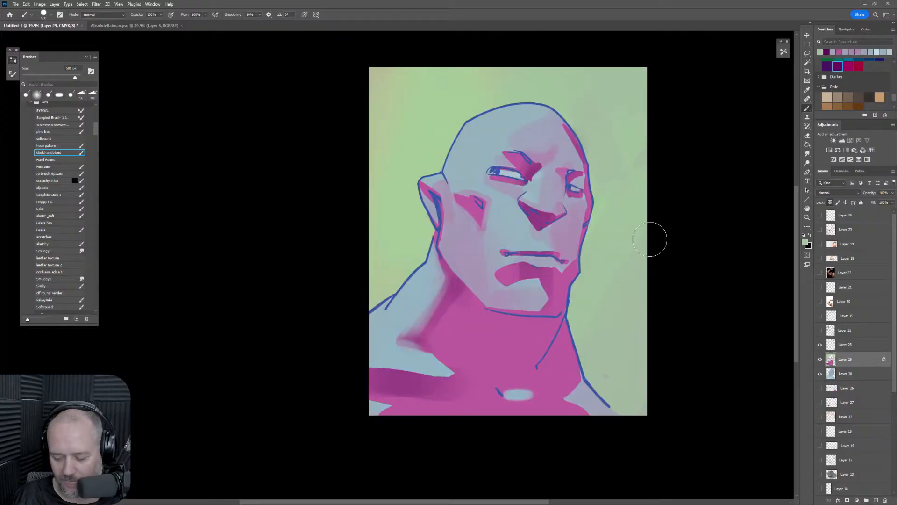
Add a new layer above the painted portrait layer and set its blending mode to Multiply.
key(z)
drag(554, 170, 741, 209)
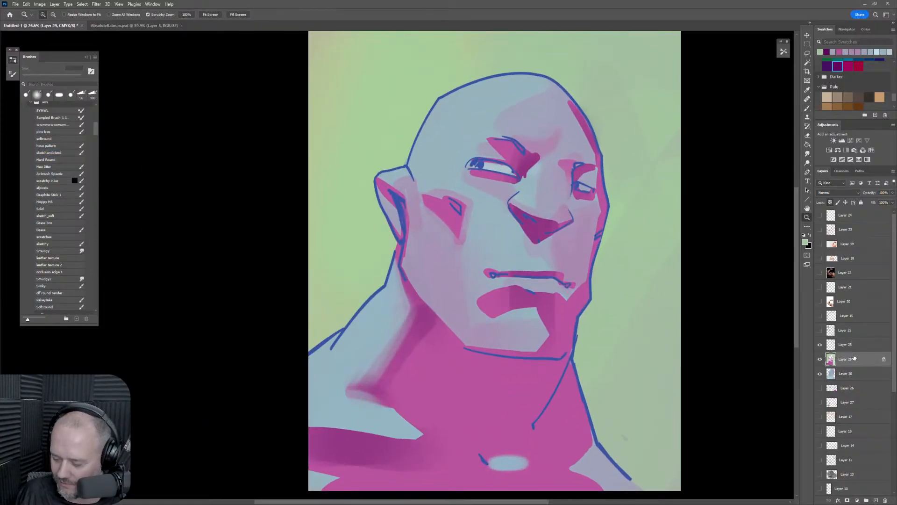
click(876, 498)
click(848, 192)
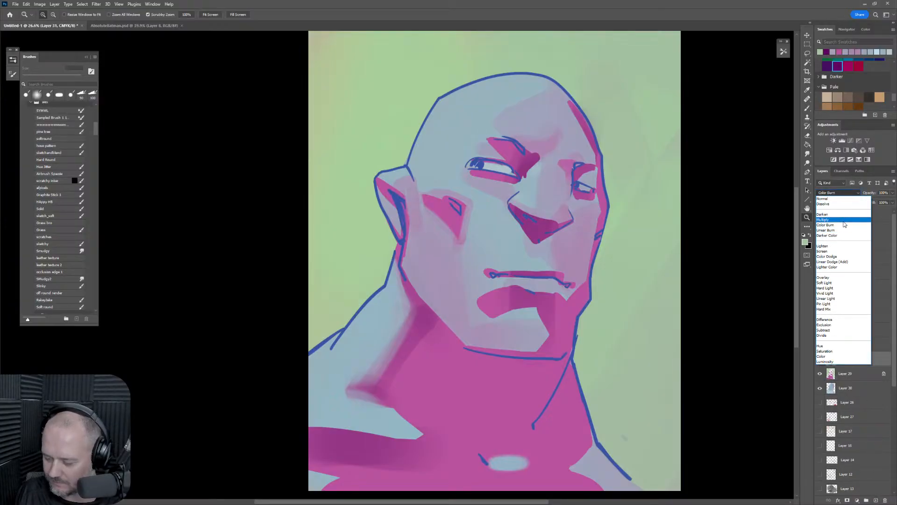
click(845, 220)
click(829, 105)
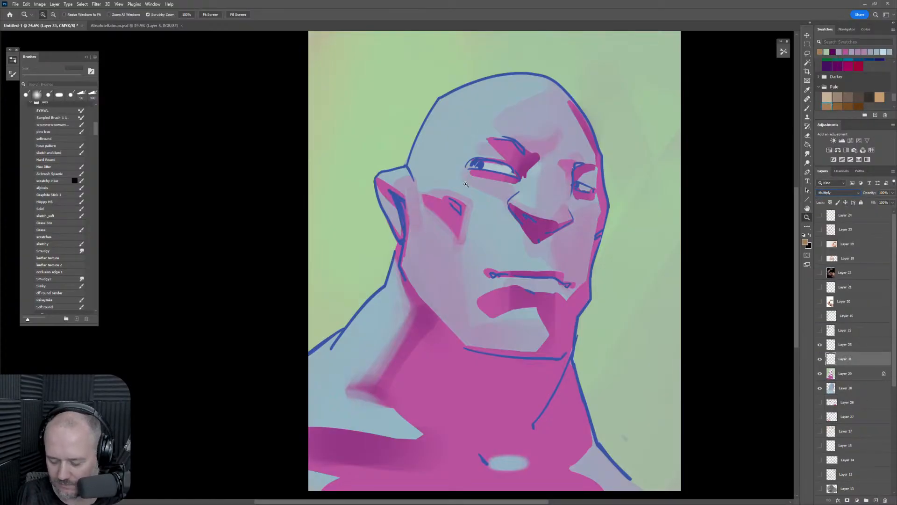
click(838, 66)
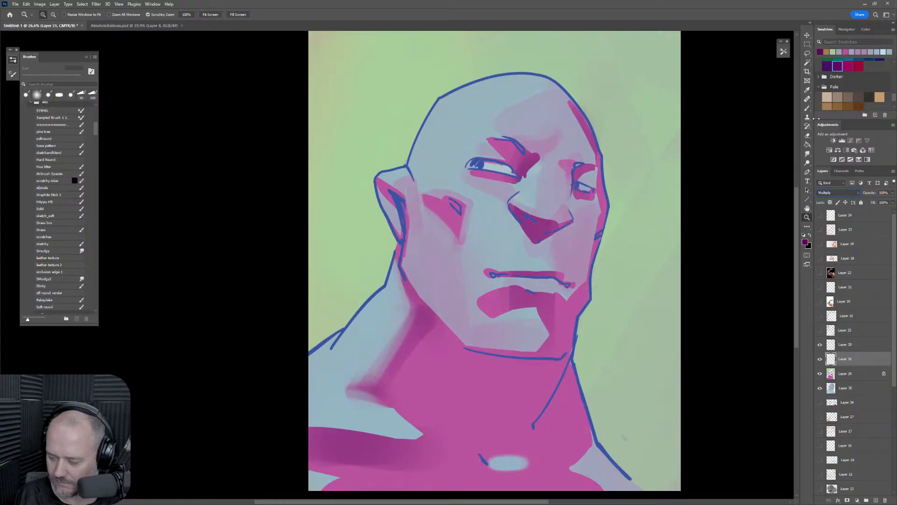
click(868, 59)
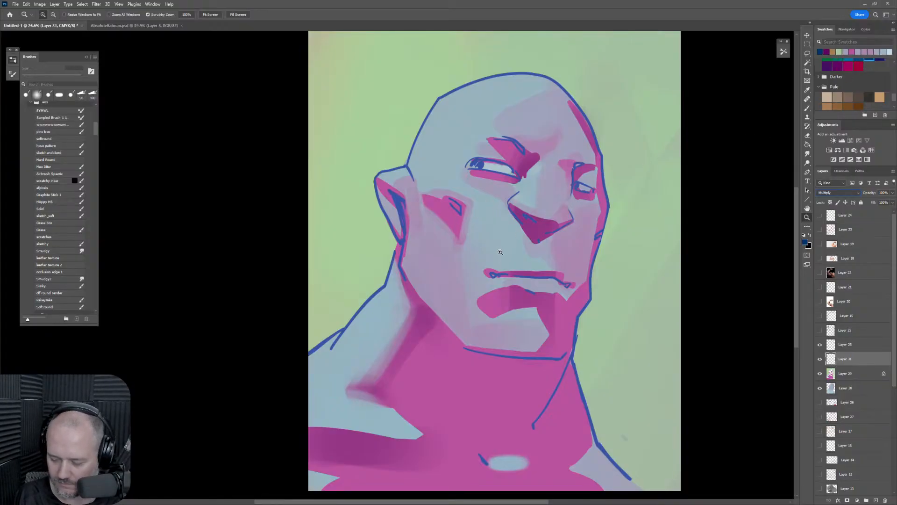
Sample the light blue of the near temple for the brush and reduce its size to 80 px.
key(b)
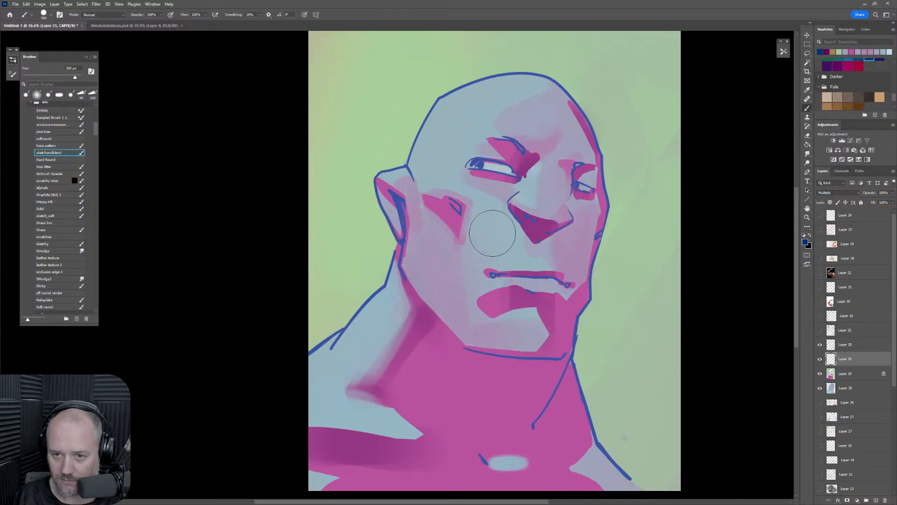
alt+click(442, 164)
key(bracketleft)
key(bracketleft)
key(bracketleft)
key(bracketleft)
key(bracketleft)
key(bracketleft)
key(bracketleft)
key(bracketleft)
key(bracketleft)
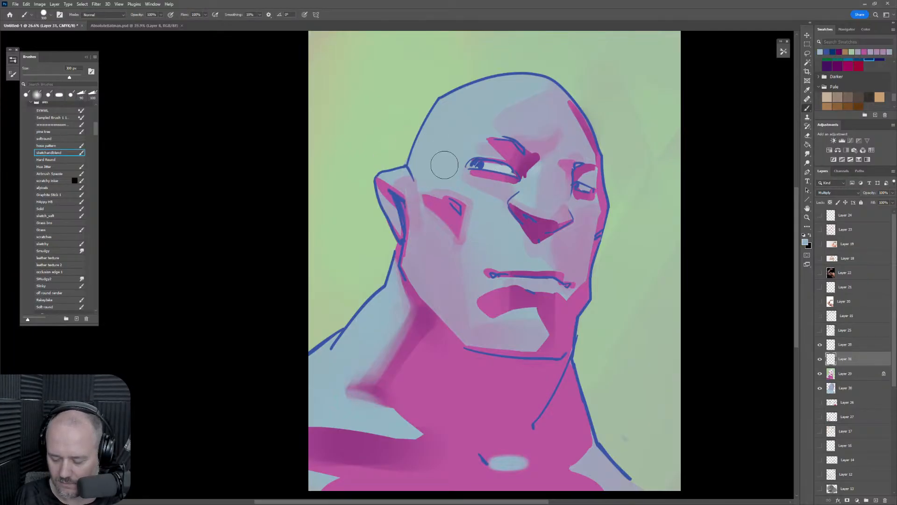
Try plane-marking strokes across the near cheekbone and upper forehead with an 80 to 90 px brush.
mouse_move(429, 223)
mouse_down()
mouse_move(458, 187)
mouse_move(430, 217)
mouse_up()
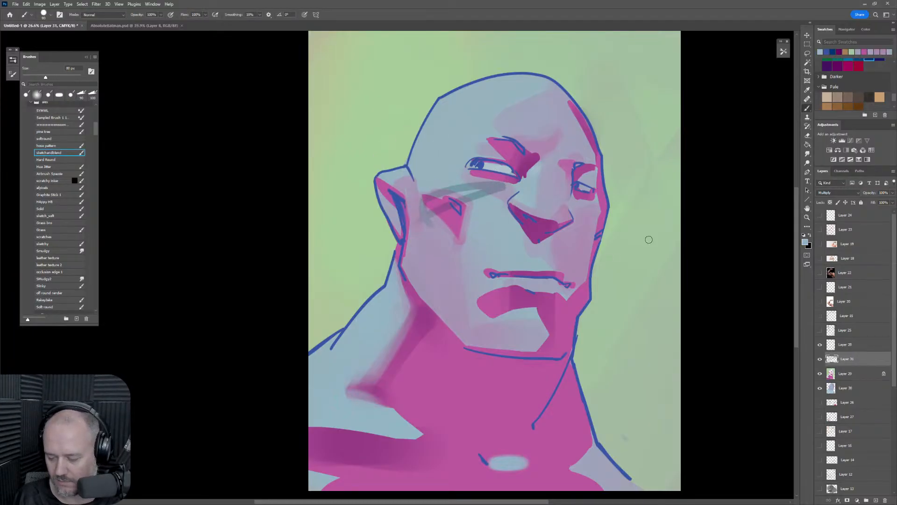
key(ctrl+z)
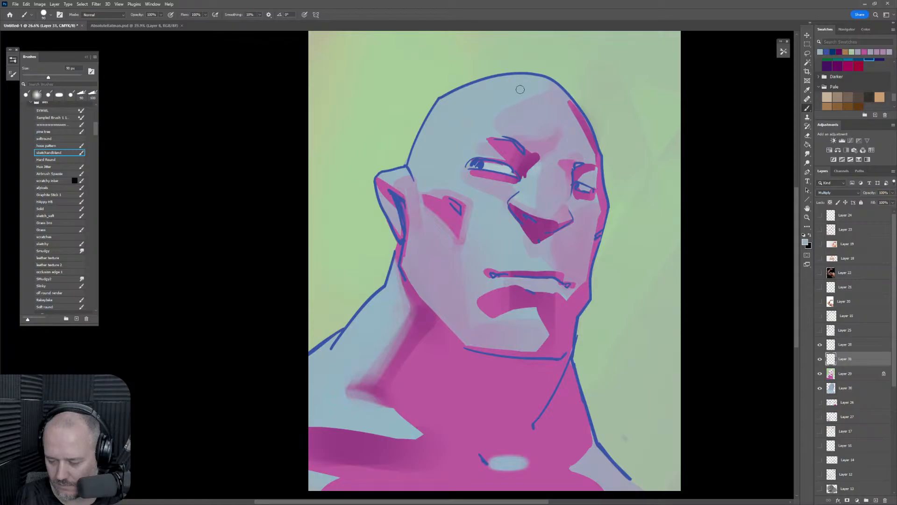
mouse_move(542, 86)
mouse_down()
mouse_move(503, 123)
mouse_move(569, 117)
mouse_move(562, 139)
mouse_move(588, 130)
mouse_move(556, 89)
mouse_up()
key(ctrl+z)
key(ctrl+z)
key(ctrl+z)
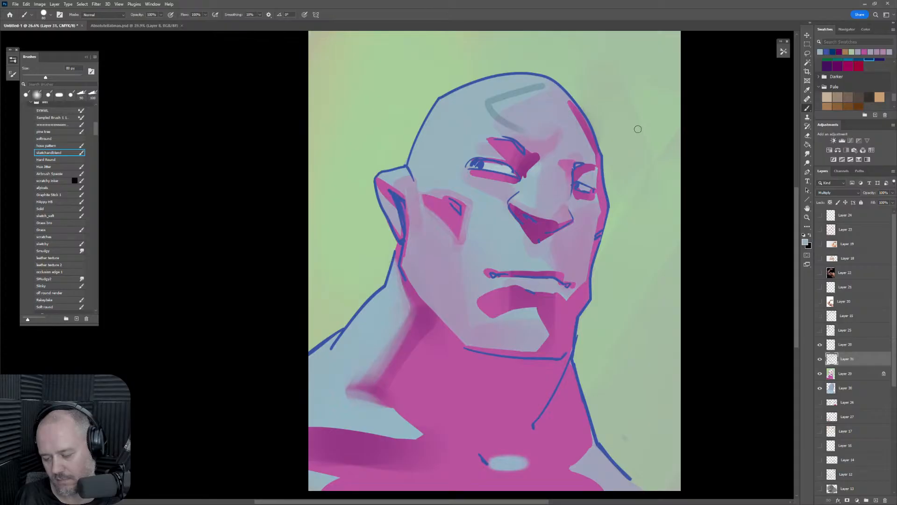
Switch to the Solid brush at 80 px and try a curved cheekbone contour on the near cheek.
drag(586, 219, 563, 220)
click(820, 346)
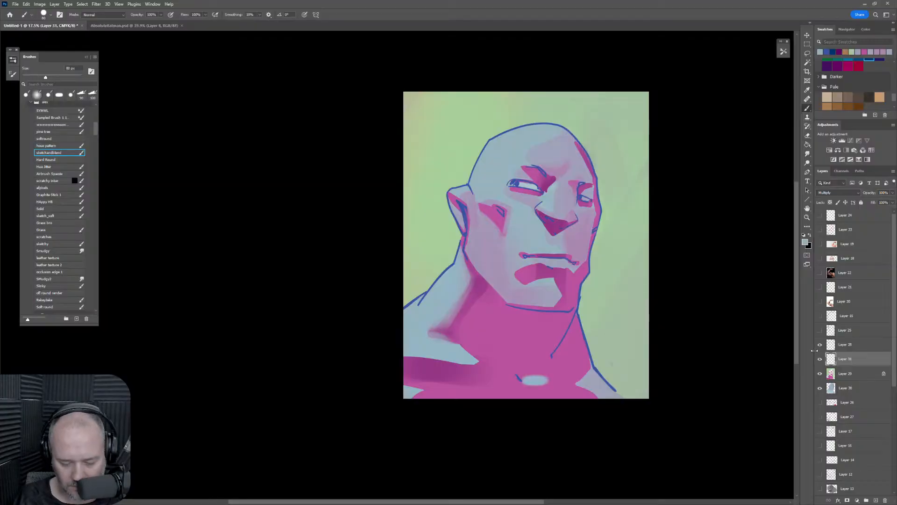
click(58, 208)
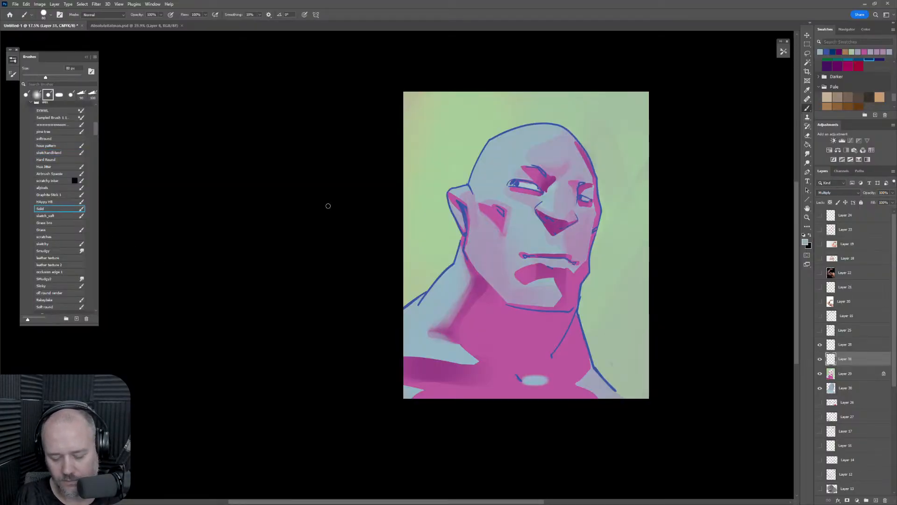
drag(573, 200, 594, 201)
mouse_move(474, 246)
mouse_down()
mouse_move(456, 219)
mouse_move(515, 199)
mouse_up()
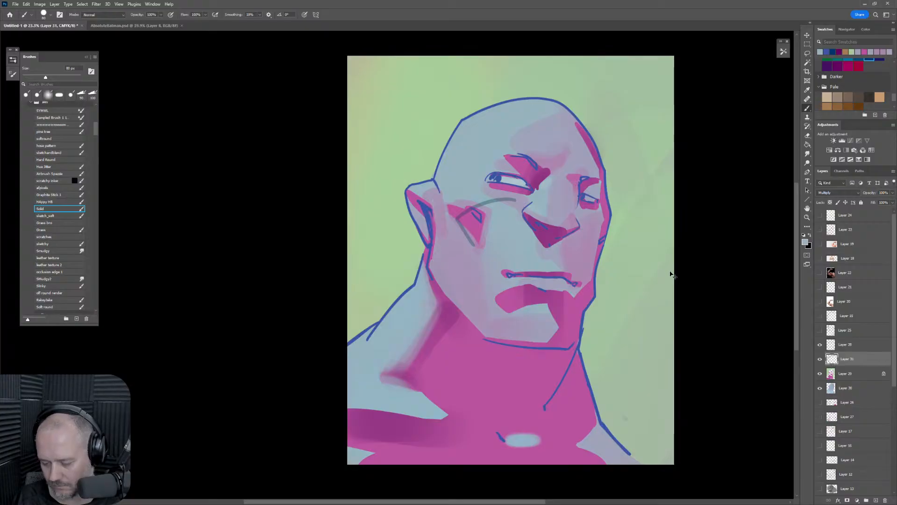
key(ctrl+z)
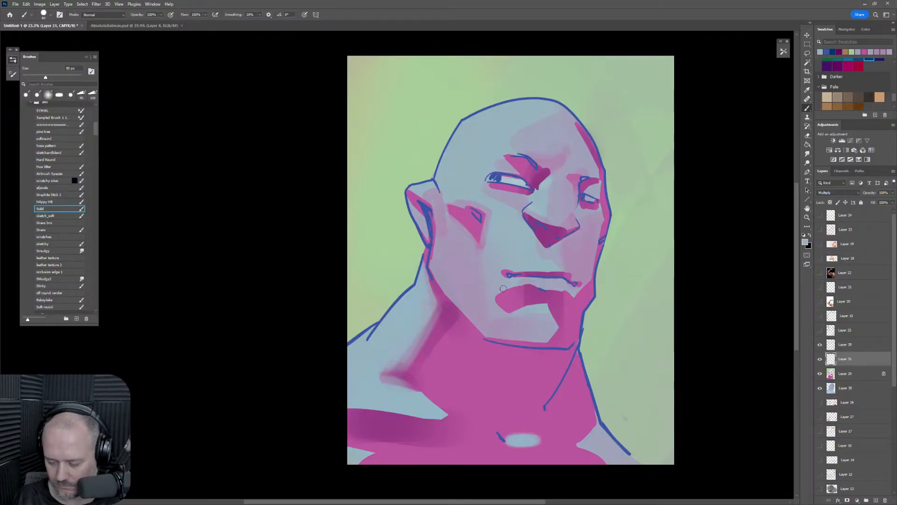
Mark the chin planes with 90 and 70 px strokes from the mouth corners and lower lip to the jaw and across the chin.
mouse_move(504, 280)
mouse_down()
mouse_move(495, 313)
mouse_move(503, 342)
mouse_up()
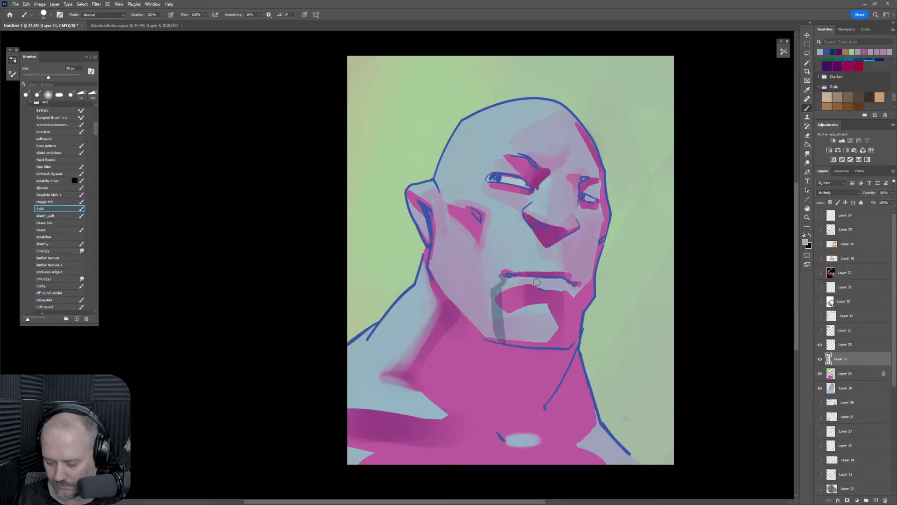
mouse_move(553, 280)
mouse_down()
mouse_move(537, 301)
mouse_move(548, 316)
mouse_move(543, 342)
mouse_up()
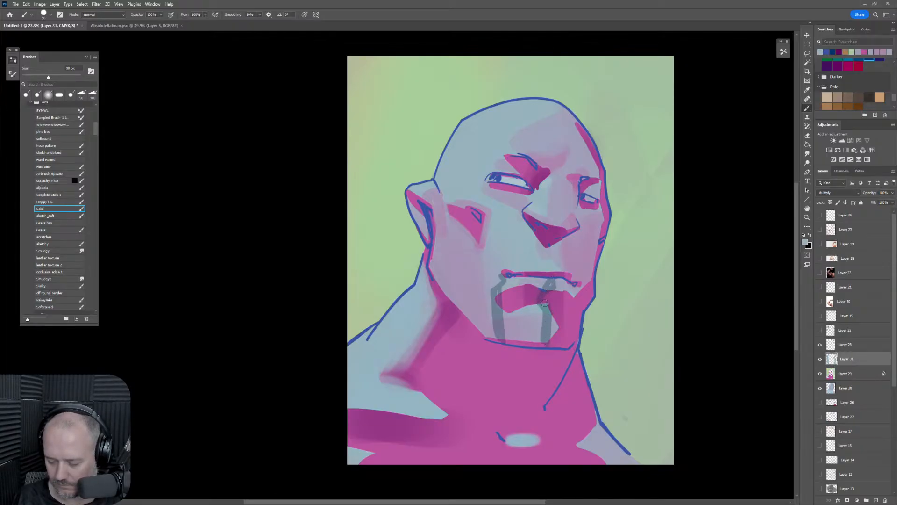
mouse_move(545, 303)
mouse_down()
mouse_move(561, 281)
mouse_move(578, 293)
mouse_move(570, 348)
mouse_move(571, 306)
mouse_up()
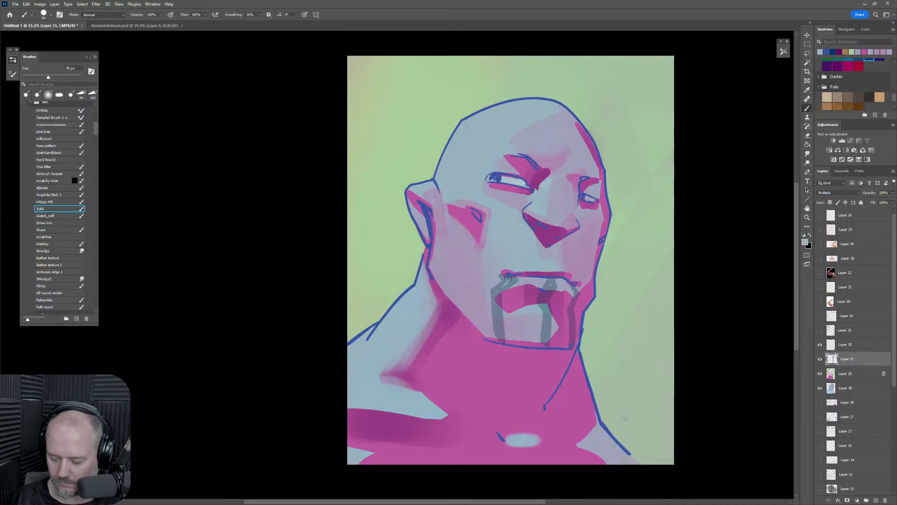
mouse_move(493, 341)
mouse_down()
mouse_move(571, 344)
mouse_move(549, 329)
mouse_up()
key(ctrl+z)
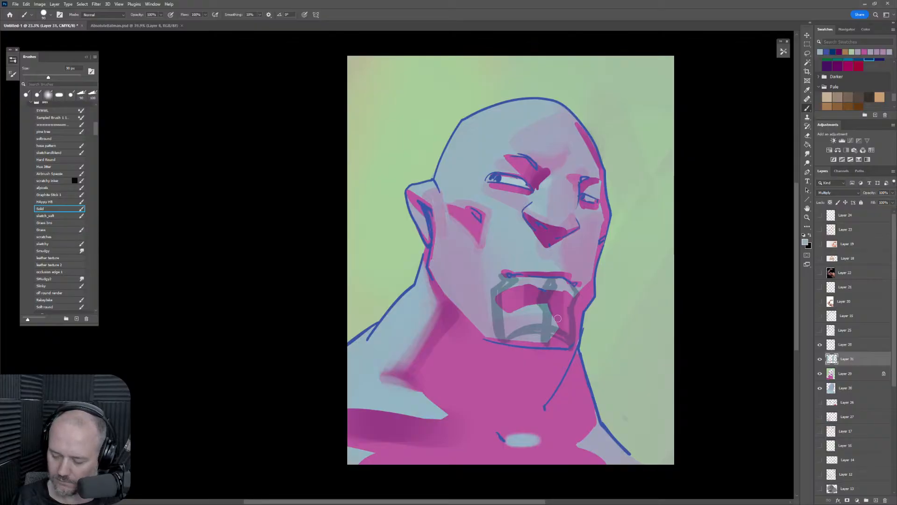
key([)
key([)
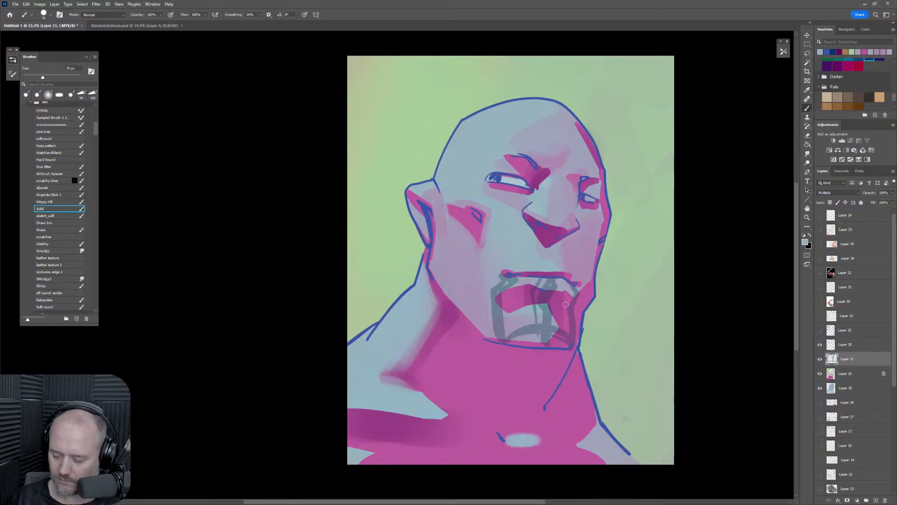
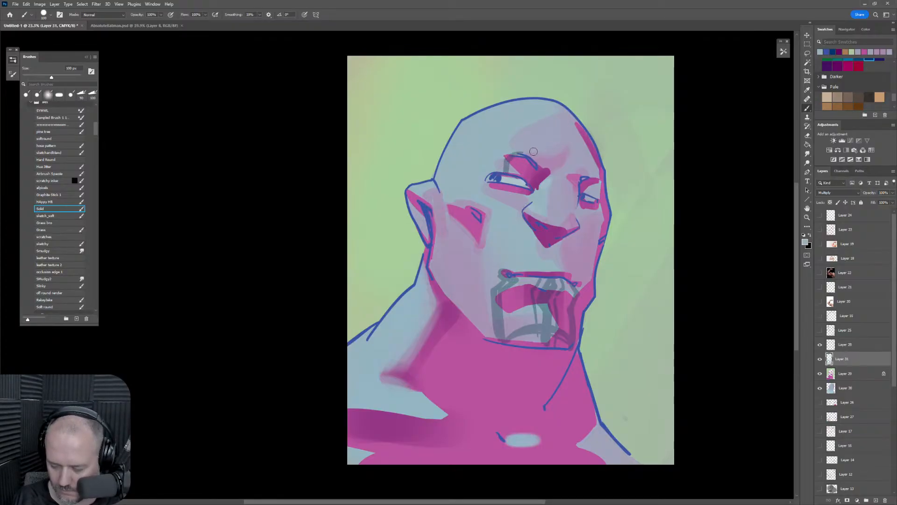
Outline the brow and forehead planes with a central oval, and the side plane from crown to chin, using a 100 px brush.
mouse_move(509, 157)
mouse_down()
mouse_move(543, 147)
mouse_move(529, 128)
mouse_move(565, 113)
mouse_move(592, 173)
mouse_up()
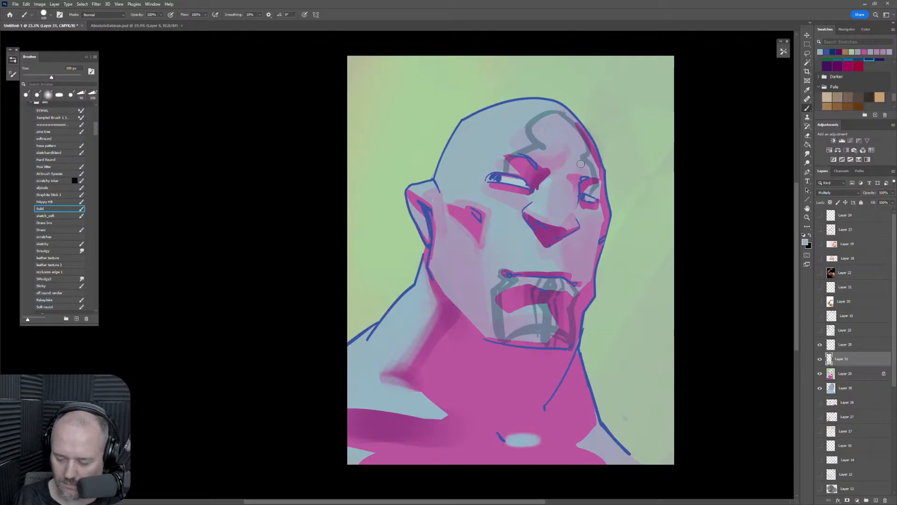
drag(554, 130, 574, 143)
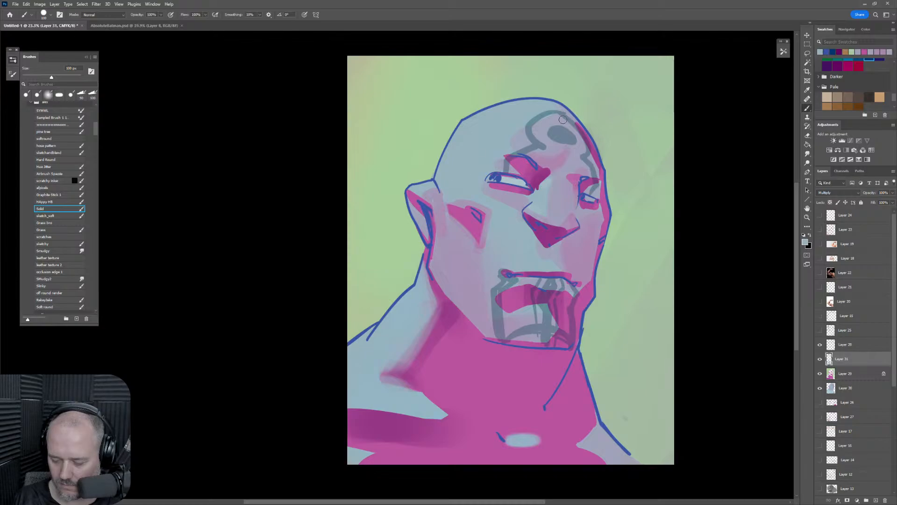
mouse_move(499, 101)
mouse_down()
mouse_move(461, 172)
mouse_move(447, 271)
mouse_up()
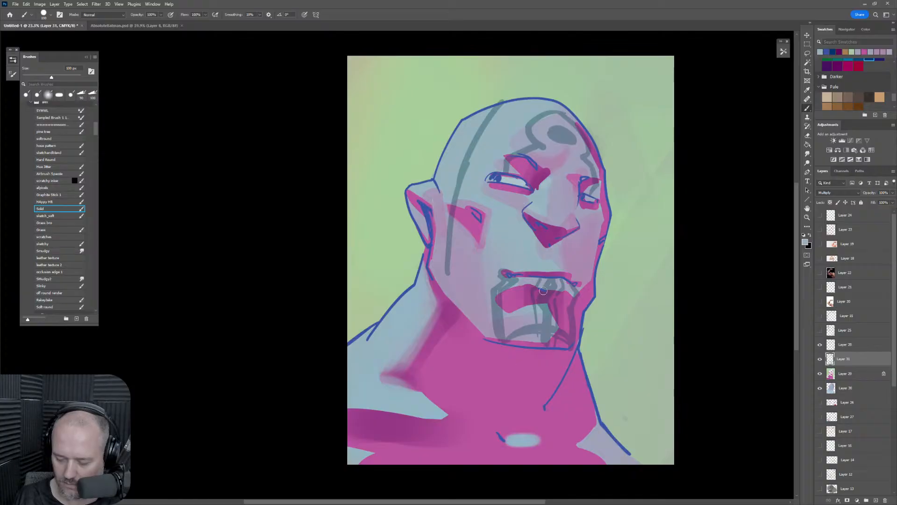
drag(447, 270, 499, 328)
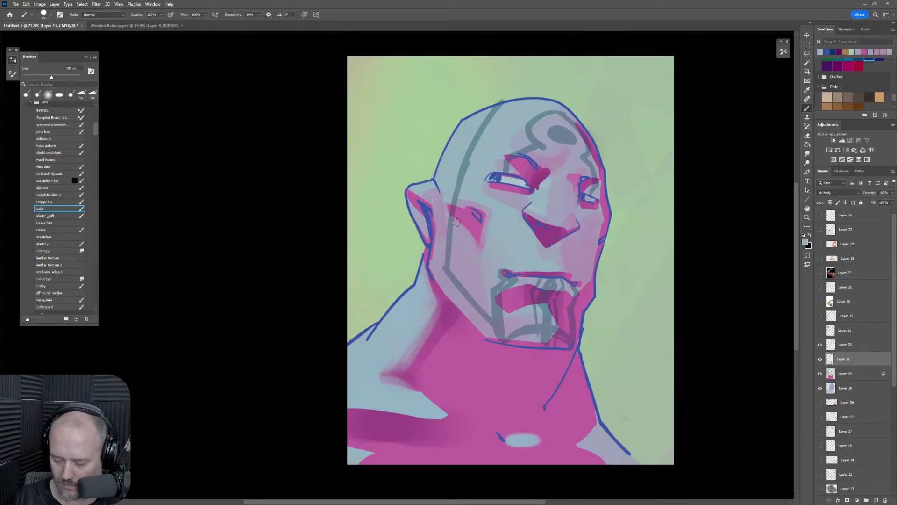
Broaden the shaded side plane along the near temple, from the crown toward the ear.
drag(497, 99, 460, 158)
mouse_move(472, 117)
mouse_down()
mouse_move(458, 177)
mouse_move(489, 131)
mouse_up()
key(period)
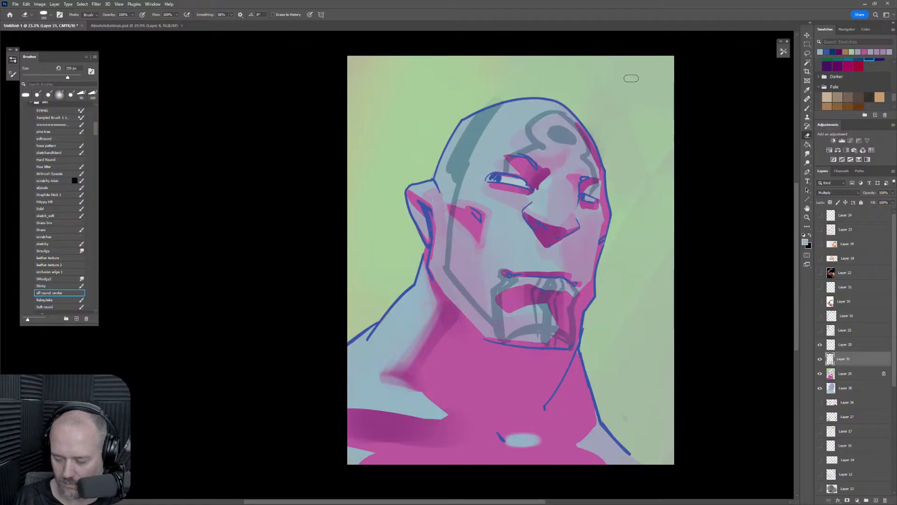
key(comma)
key(bracketleft)
key(bracketleft)
drag(452, 185, 453, 272)
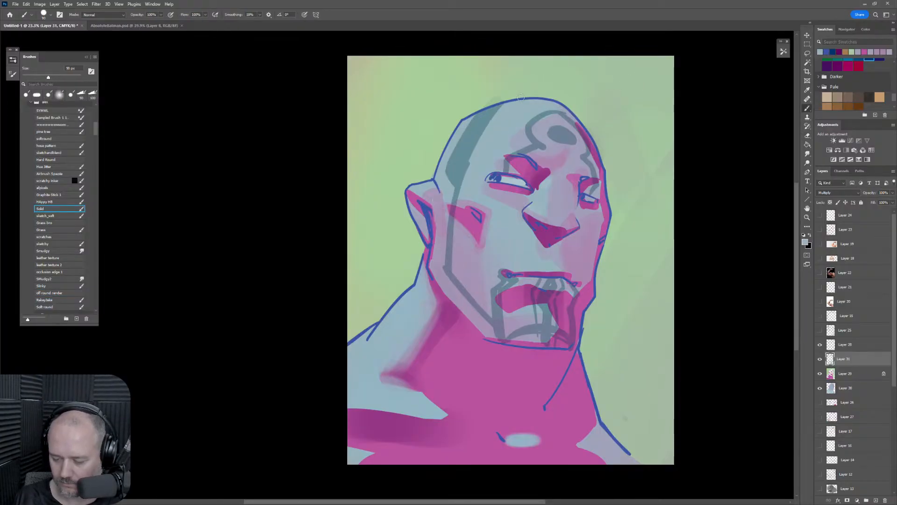
Draw a contour line from the crown down the temple and add an angular plane mark on the near forehead.
drag(521, 97, 455, 208)
key(ctrl+z)
drag(513, 95, 453, 217)
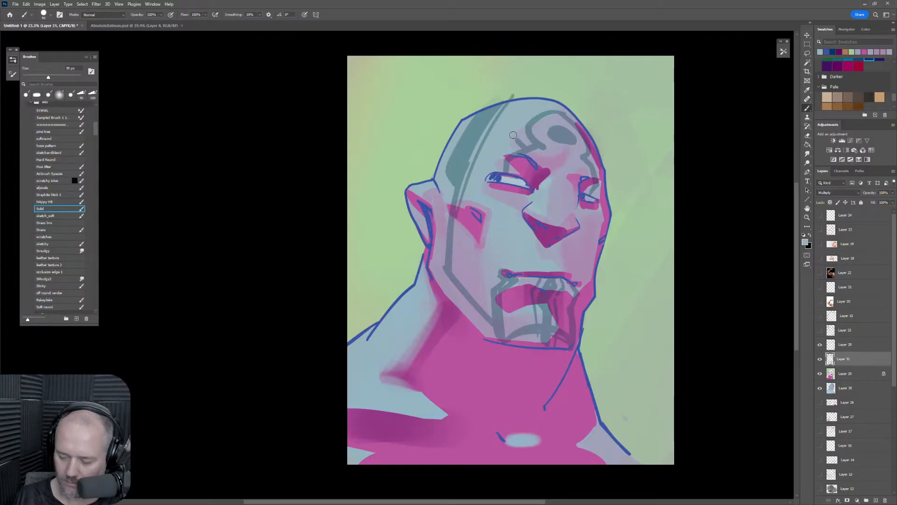
drag(506, 128, 518, 148)
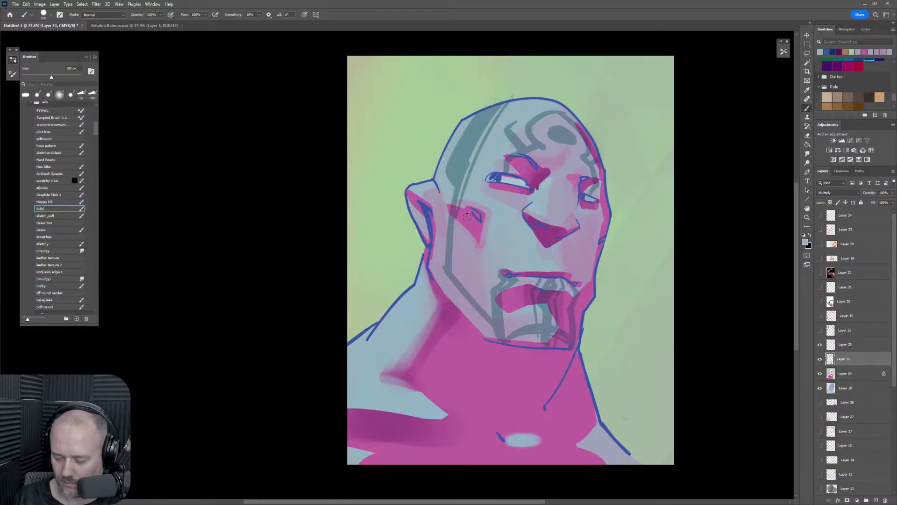
Block in shadow shapes down the back of the neck, along the near neck muscle and across the collar area with a 250 px brush.
key(bracketright)
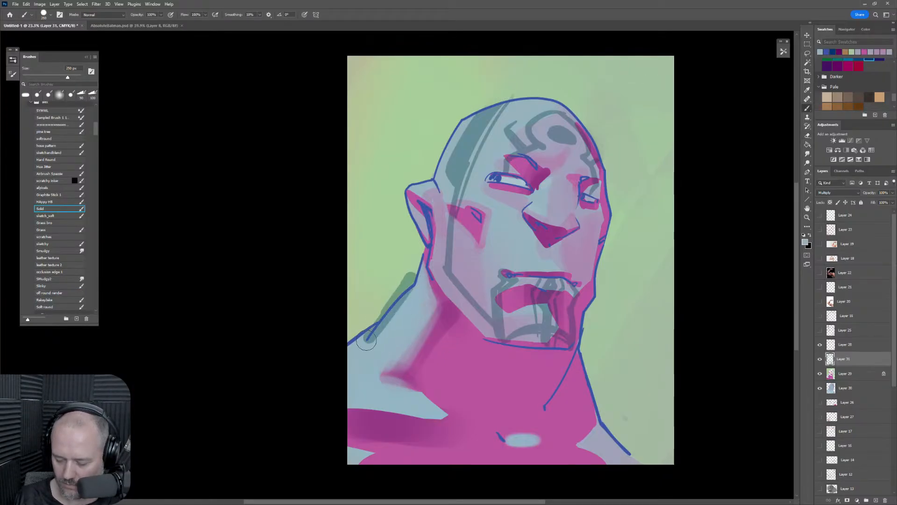
drag(362, 352, 424, 263)
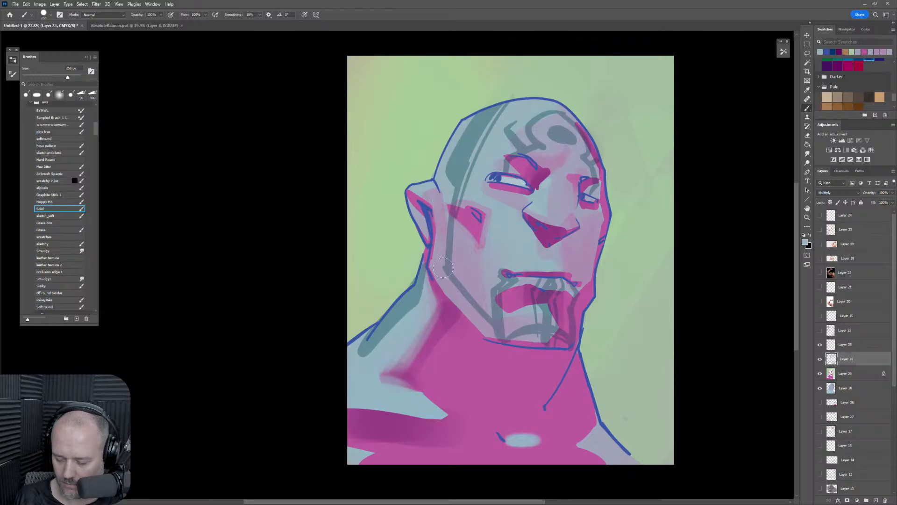
mouse_move(439, 293)
mouse_down()
mouse_move(381, 376)
mouse_move(437, 406)
mouse_move(484, 414)
mouse_move(475, 389)
mouse_move(493, 397)
mouse_up()
mouse_move(572, 395)
mouse_down()
mouse_move(563, 411)
mouse_move(569, 393)
mouse_move(547, 423)
mouse_up()
mouse_move(441, 407)
mouse_down()
mouse_move(507, 437)
mouse_move(456, 456)
mouse_move(434, 437)
mouse_move(414, 466)
mouse_move(423, 443)
mouse_move(397, 448)
mouse_up()
Extend the throat shadow upward with a 200 px brush and try an angular mark at the centre of the throat.
key(bracketleft)
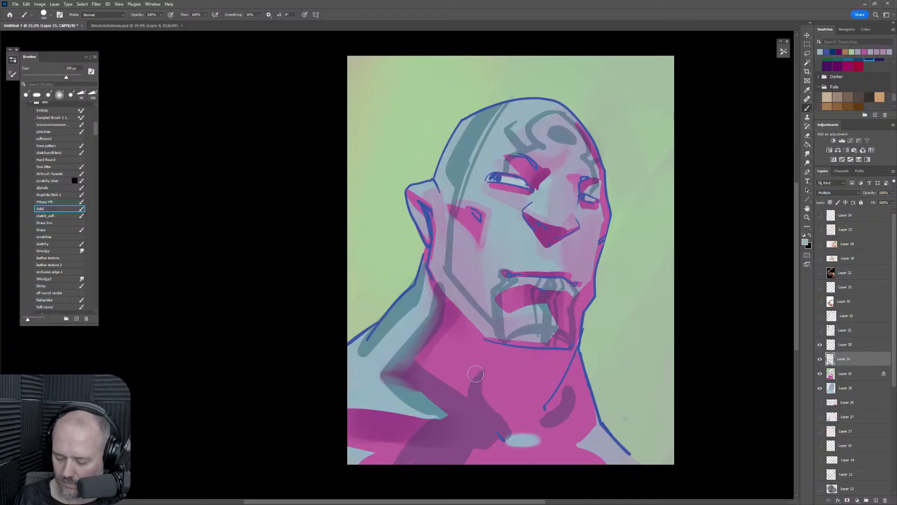
mouse_move(469, 367)
mouse_down()
mouse_move(494, 381)
mouse_move(473, 374)
mouse_move(470, 399)
mouse_move(531, 374)
mouse_move(542, 405)
mouse_up()
key(bracketleft)
key(bracketleft)
key(bracketleft)
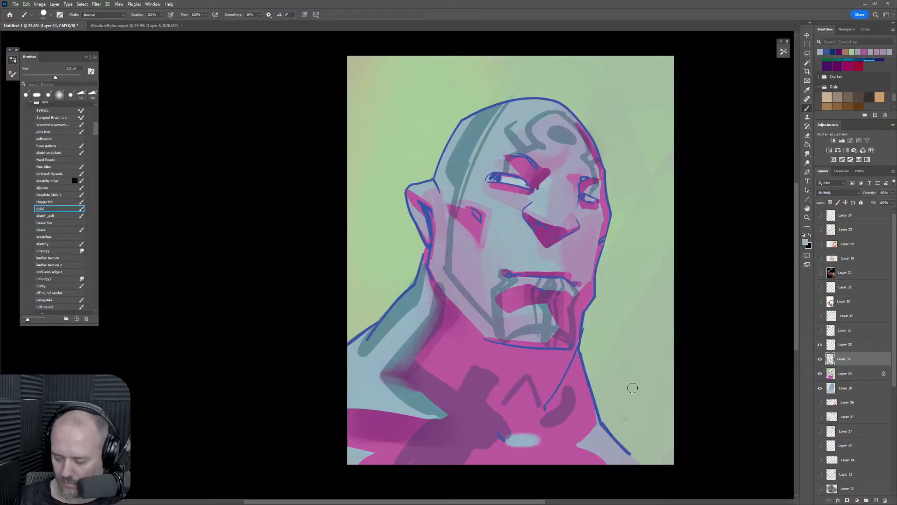
key(ctrl+z)
key(ctrl+z)
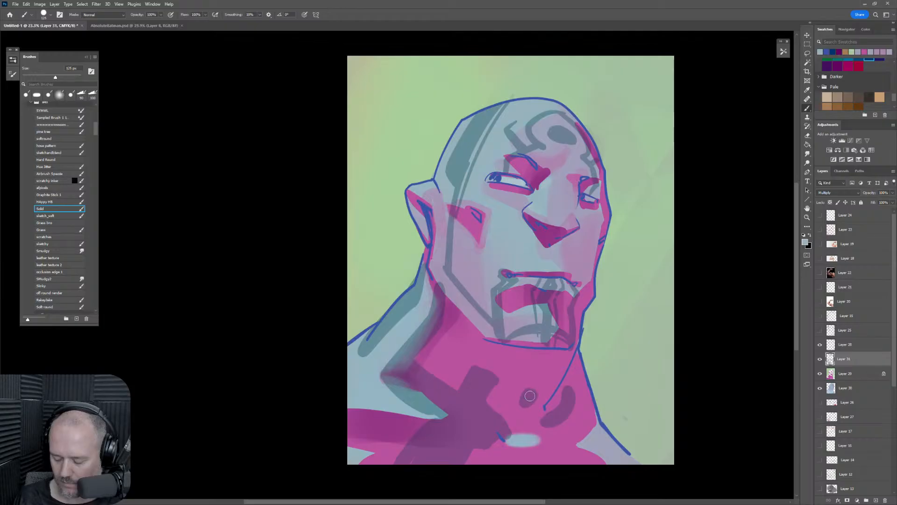
Try shading a patch on the far side of the neck with a 125 px brush and erase it.
mouse_move(577, 387)
mouse_down()
mouse_move(574, 409)
mouse_move(573, 390)
mouse_up()
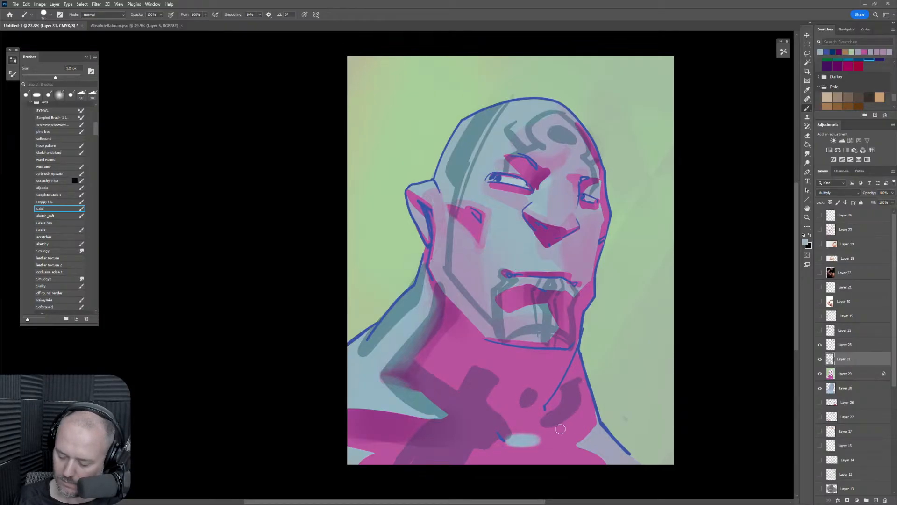
mouse_move(546, 431)
mouse_down()
mouse_move(590, 437)
mouse_move(603, 425)
mouse_move(577, 413)
mouse_move(552, 434)
mouse_move(585, 400)
mouse_move(562, 423)
mouse_up()
key(bracketright)
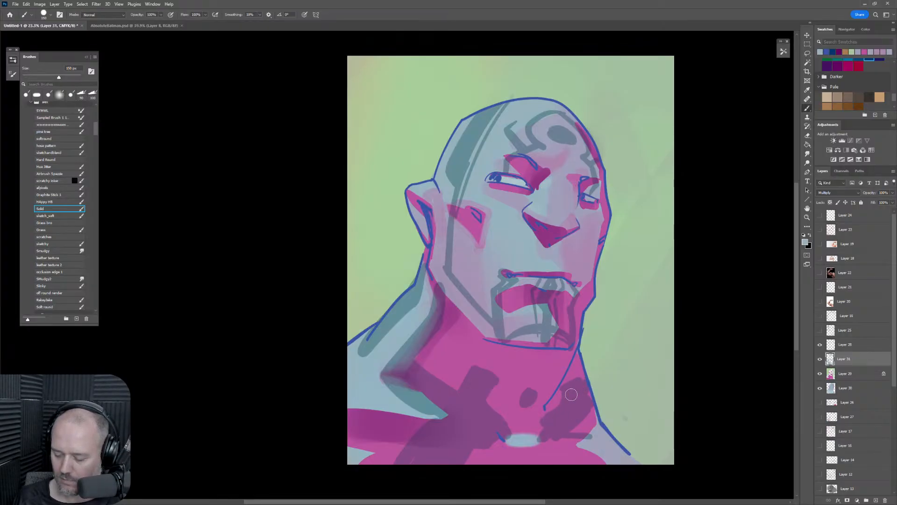
key(e)
drag(572, 395, 577, 413)
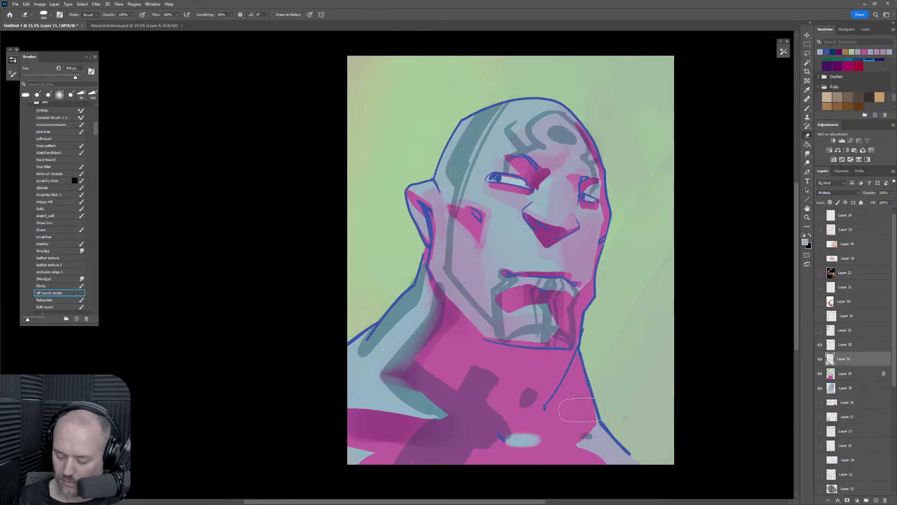
Shade the far neck muscle from the jaw down to the collarbone, enlarging the brush from 125 to 250 px.
key(b)
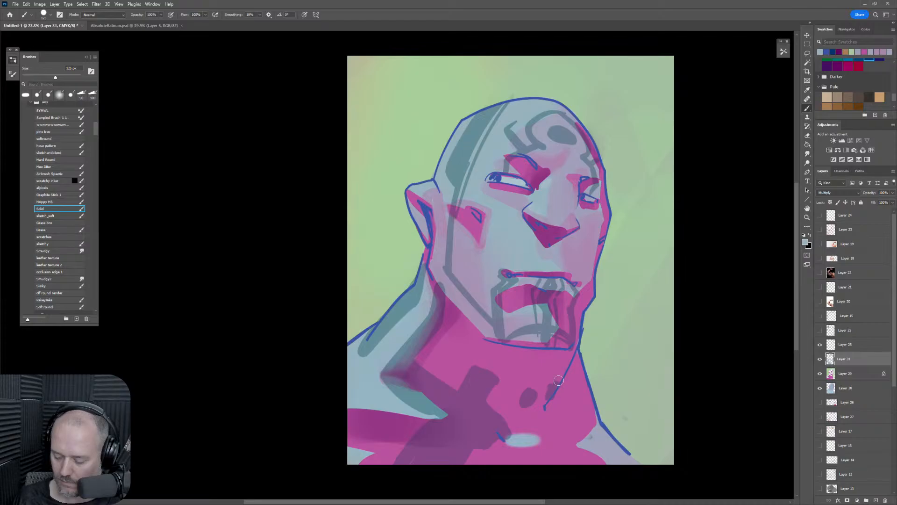
drag(581, 353, 538, 434)
key(bracketright)
key(bracketright)
key(bracketright)
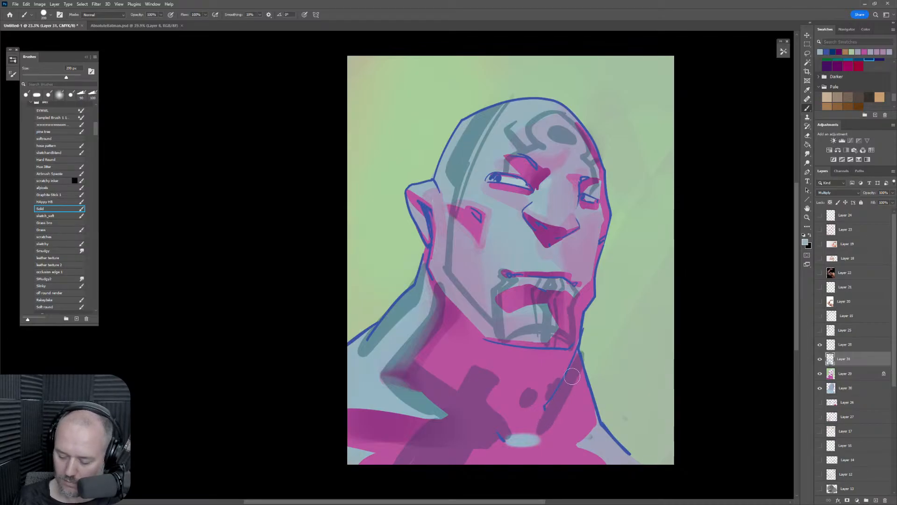
drag(574, 375, 537, 432)
key(bracketright)
mouse_move(579, 376)
mouse_down()
mouse_move(535, 435)
mouse_move(576, 439)
mouse_move(544, 434)
mouse_move(575, 395)
mouse_move(563, 432)
mouse_move(590, 397)
mouse_move(563, 434)
mouse_up()
Erase the shading spilling past the far neck contour and refine the shadow edges at the collarbone and near shoulder.
key(e)
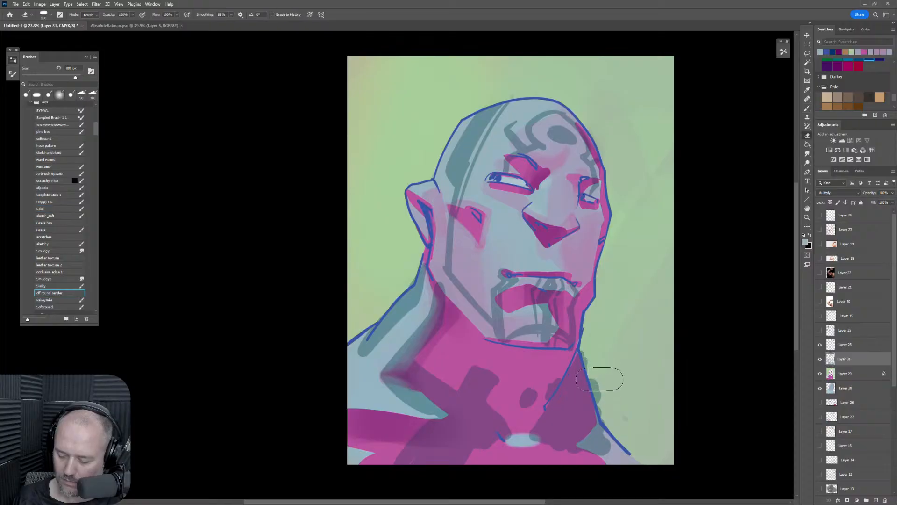
mouse_move(612, 384)
mouse_down()
mouse_move(588, 440)
mouse_move(609, 417)
mouse_move(602, 358)
mouse_move(617, 405)
mouse_up()
key(b)
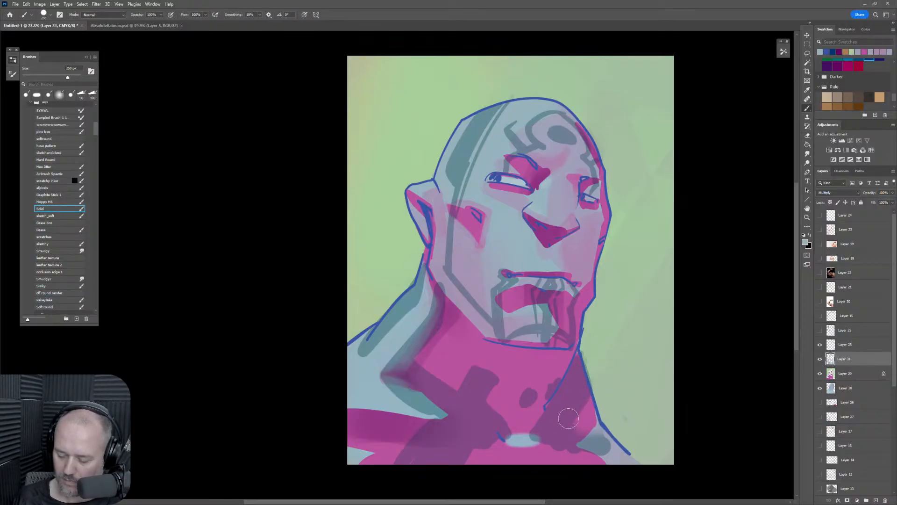
key(e)
key(b)
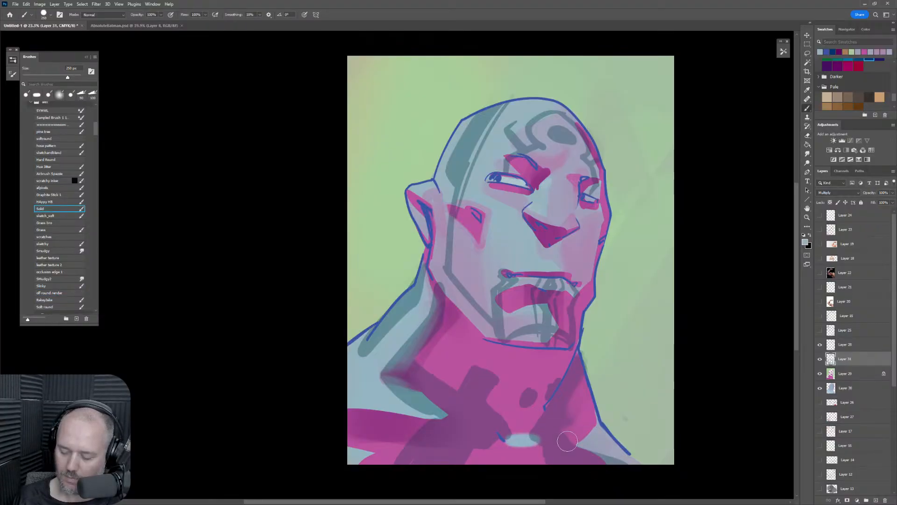
key(bracketleft)
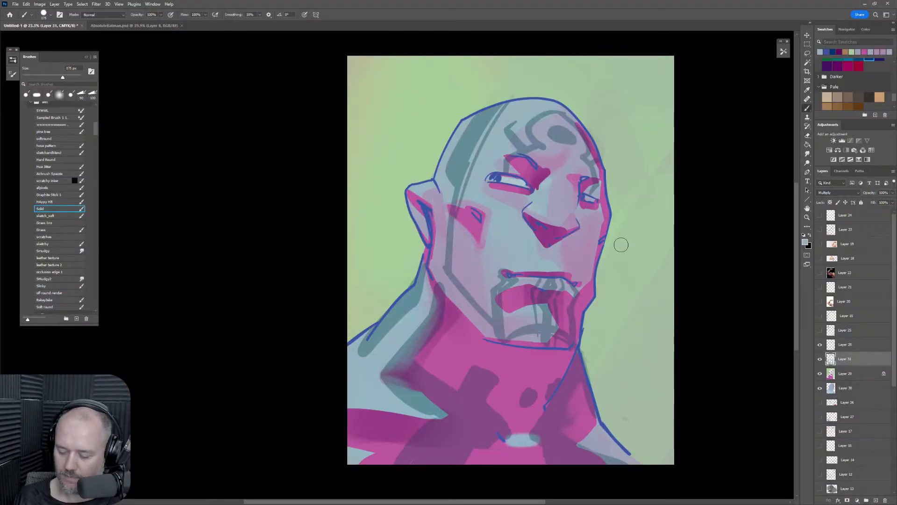
key(bracketleft)
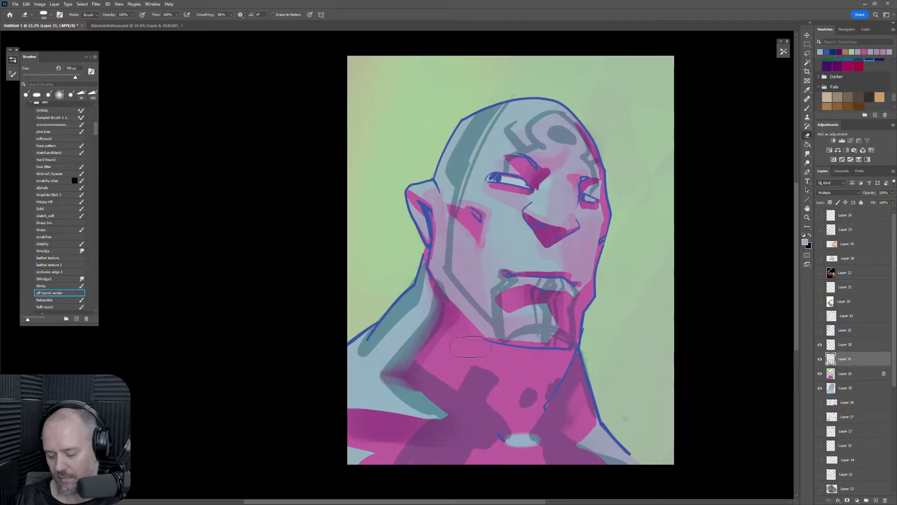
drag(366, 360, 351, 370)
Darken the plane-marking layer with Hue/Saturation at Lightness -32, checking the canvas mirrored and restoring its orientation.
key(ctrl+shift+h)
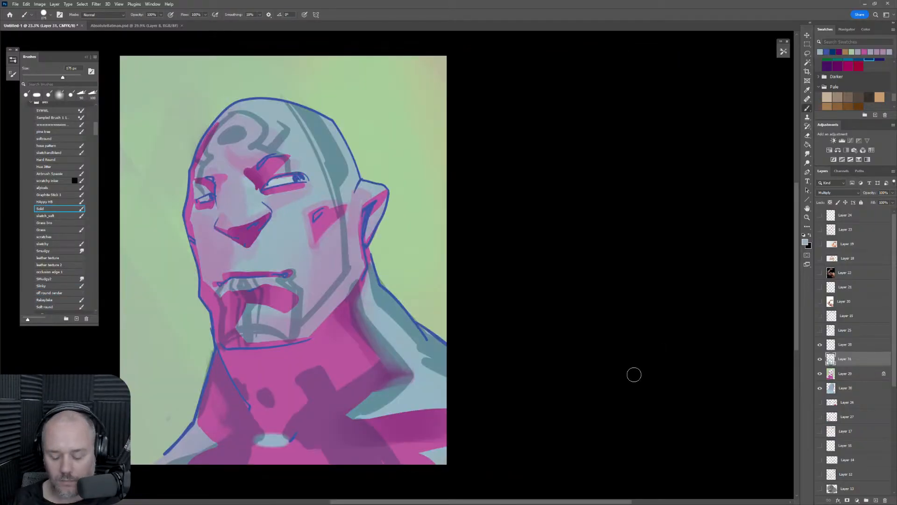
key(ctrl+u)
mouse_move(712, 377)
mouse_down()
mouse_move(697, 379)
mouse_move(732, 382)
mouse_move(701, 388)
mouse_up()
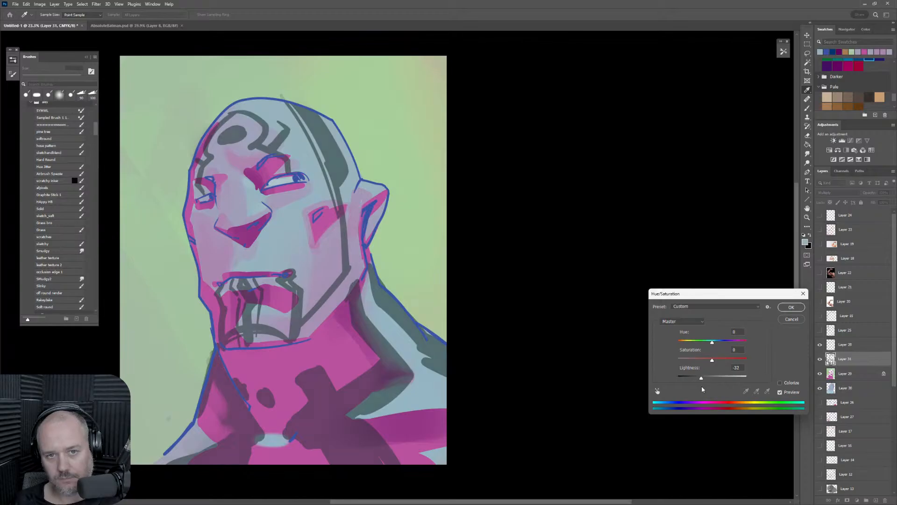
click(791, 307)
key(ctrl+shift+h)
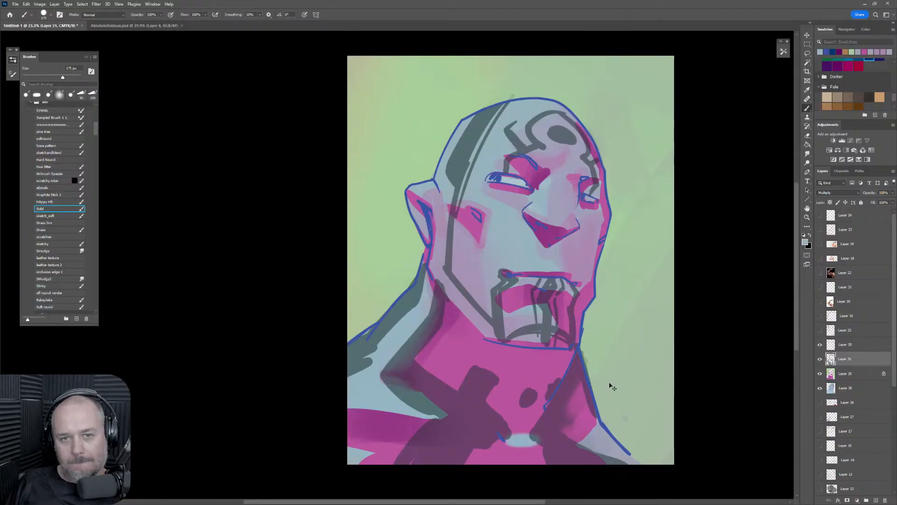
key(ctrl+shift+h)
key(ctrl+shift+h)
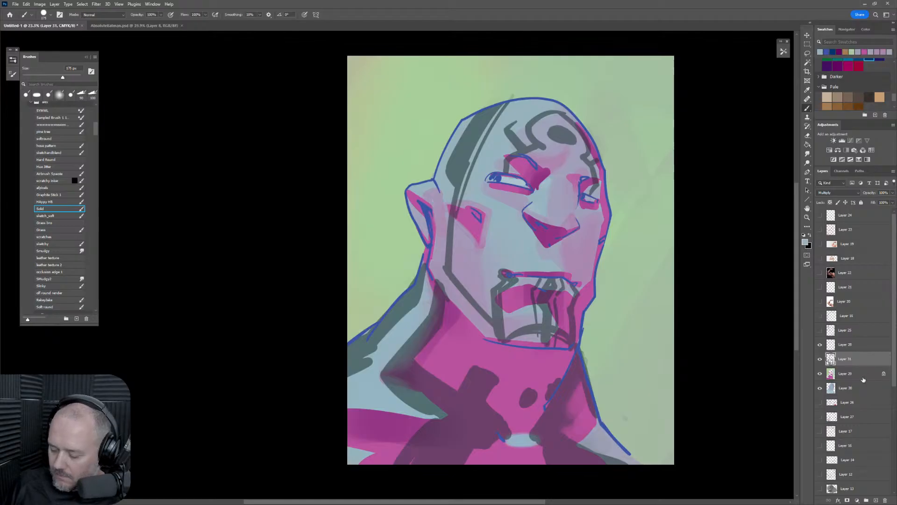
Add a new layer above the plane markings and paint a white strip along the back of the skull with a 250 px brush.
click(876, 500)
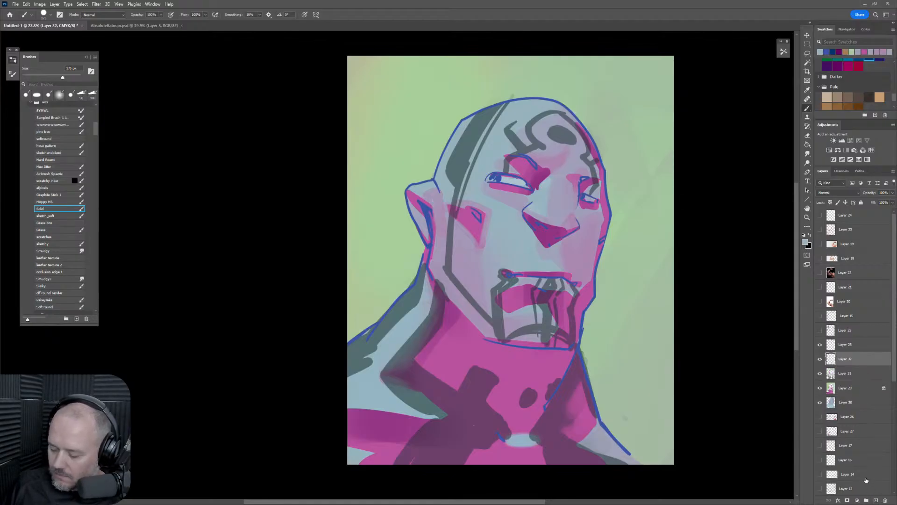
click(803, 236)
drag(467, 124, 441, 189)
key(ctrl+z)
key(bracketright)
key(bracketright)
drag(469, 118, 439, 179)
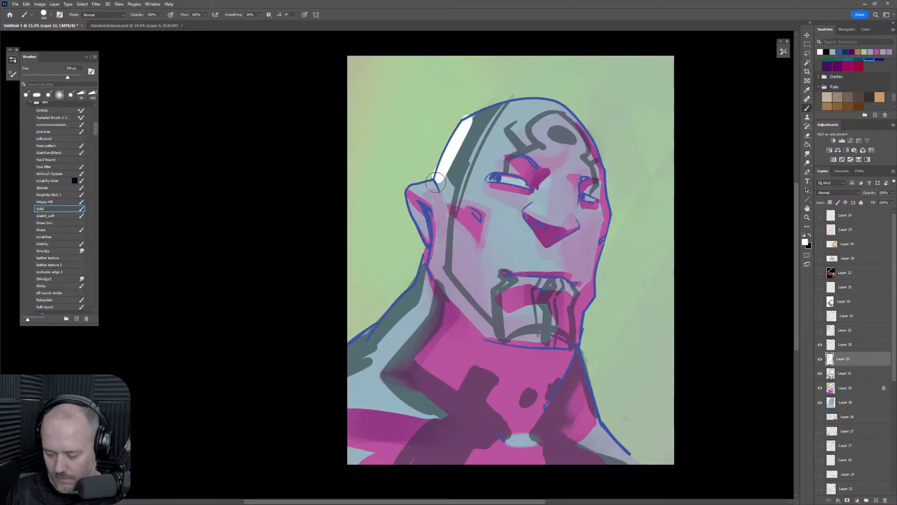
Outline the temple plane's front edge in white from the cheekbone around the eye to the crown with a 125 px brush.
key(bracketleft)
key(bracketleft)
key(bracketleft)
mouse_move(474, 209)
mouse_down()
mouse_move(502, 194)
mouse_move(476, 185)
mouse_move(504, 155)
mouse_move(504, 107)
mouse_up()
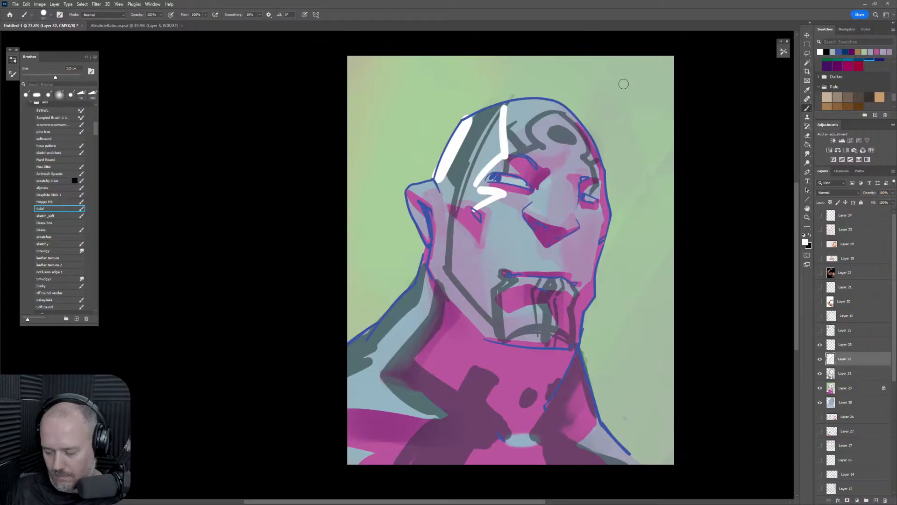
key(ctrl+z)
mouse_move(501, 158)
mouse_down()
mouse_move(517, 119)
mouse_move(542, 100)
mouse_up()
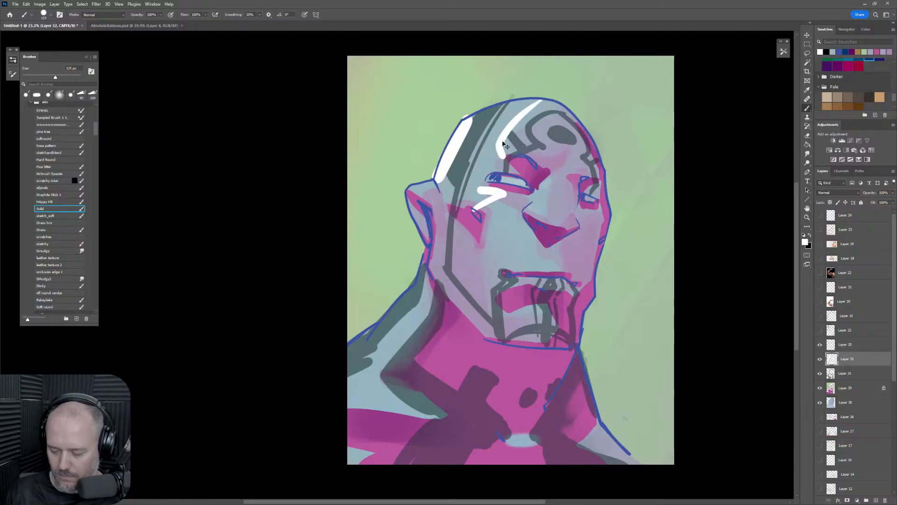
key(ctrl+z)
drag(502, 158, 512, 89)
drag(507, 156, 476, 181)
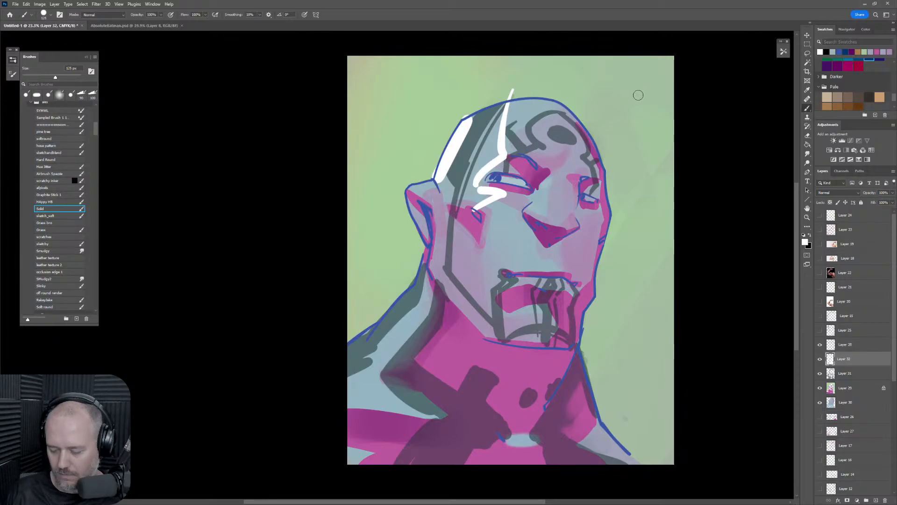
Close the temple outline from the ear to the cheekbone and fill the whole plane white with a 150 px brush.
drag(437, 181, 479, 214)
key(])
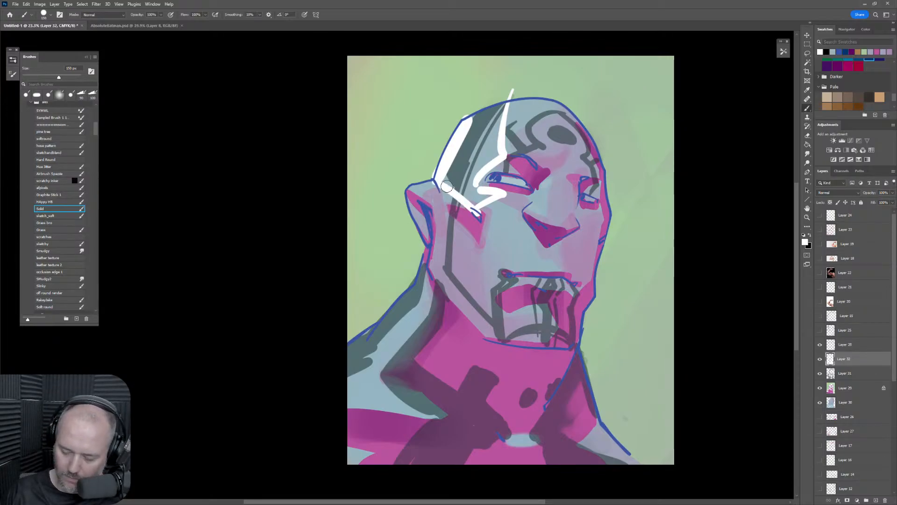
mouse_move(446, 186)
mouse_down()
mouse_move(444, 166)
mouse_move(480, 200)
mouse_move(495, 199)
mouse_up()
mouse_move(451, 154)
mouse_down()
mouse_move(471, 175)
mouse_move(497, 147)
mouse_move(495, 156)
mouse_move(500, 121)
mouse_move(470, 153)
mouse_move(484, 115)
mouse_up()
Erase the white overflow outside the skull contour and trim the temple plane's lower edge between cheekbone and ear.
key(e)
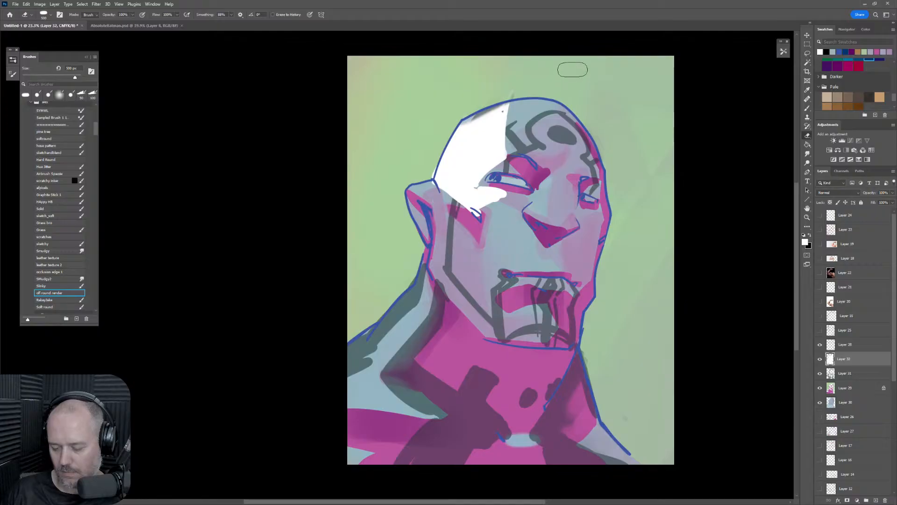
drag(460, 109, 550, 74)
key(])
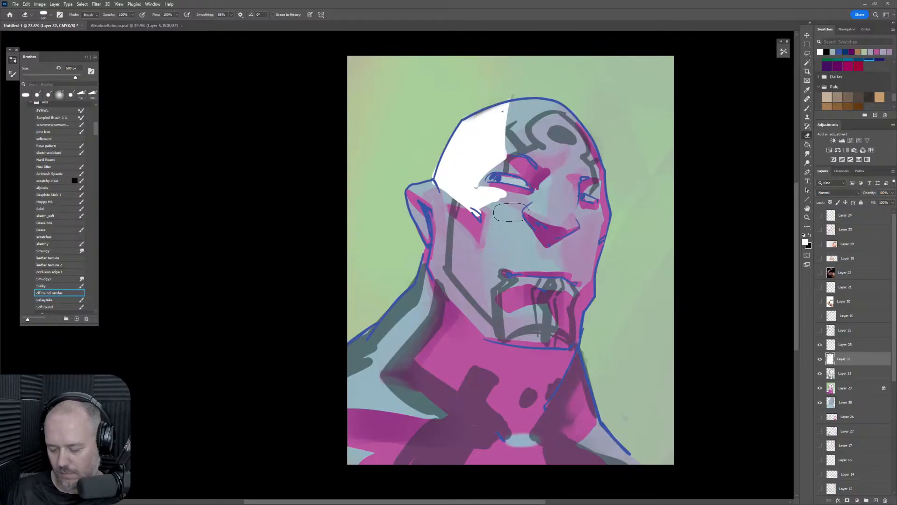
drag(518, 201, 479, 234)
key(bracketleft)
key(bracketleft)
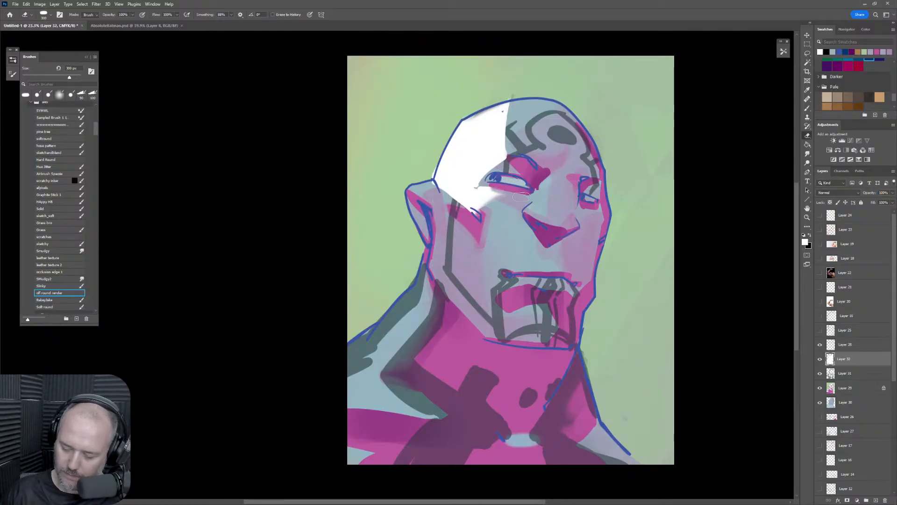
key(bracketright)
key(bracketright)
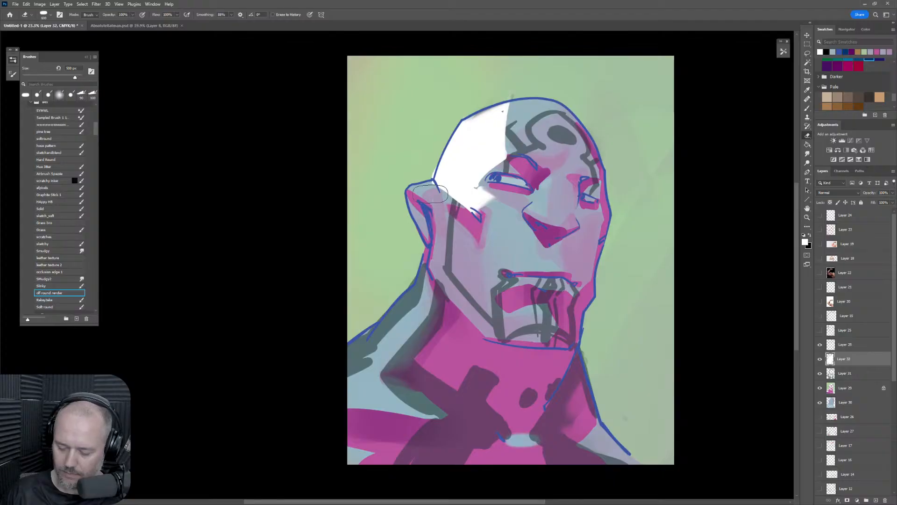
drag(430, 194, 480, 248)
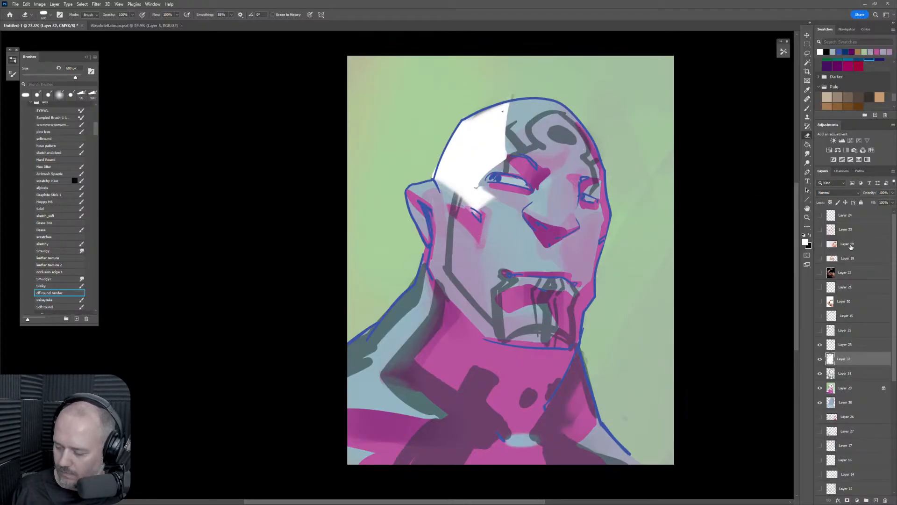
Set the white highlight layer's blend mode to Overlay and soften the temple plane's forehead edge with a 400–500 px eraser.
click(850, 194)
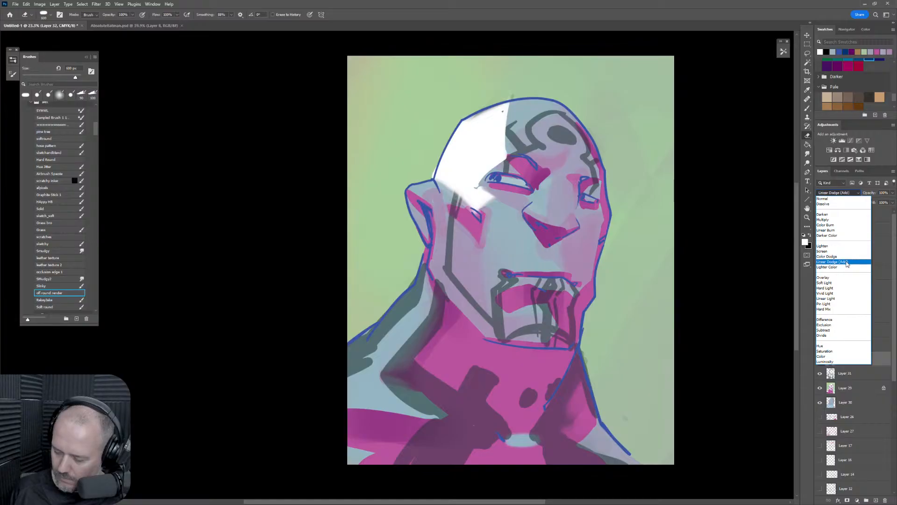
click(827, 278)
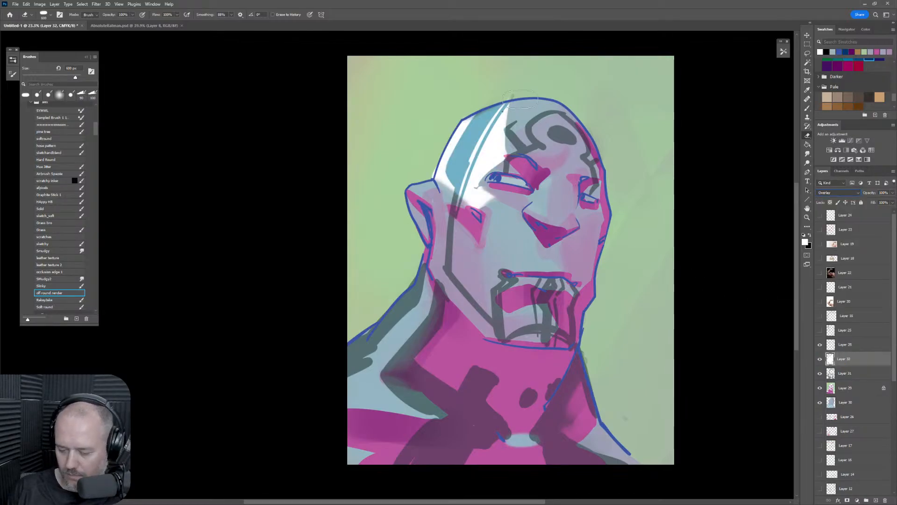
key(bracketleft)
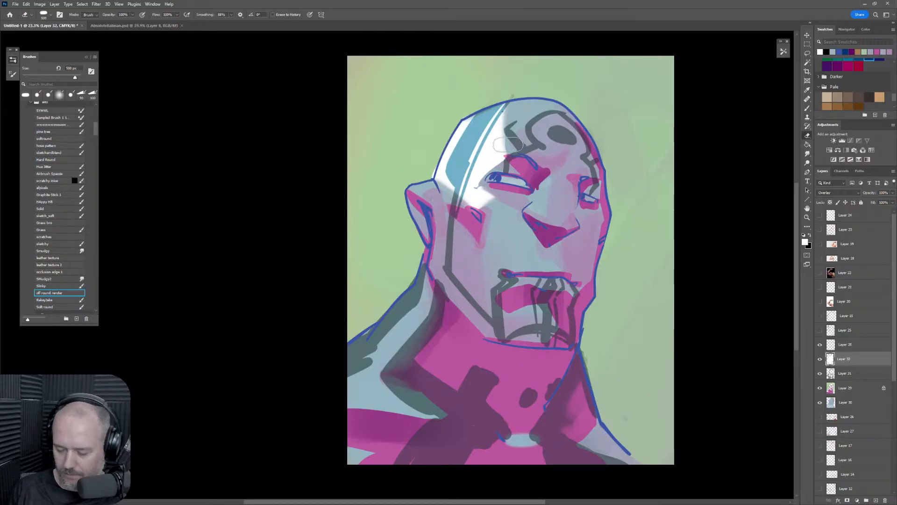
key(bracketleft)
key(bracketleft)
key(bracketleft)
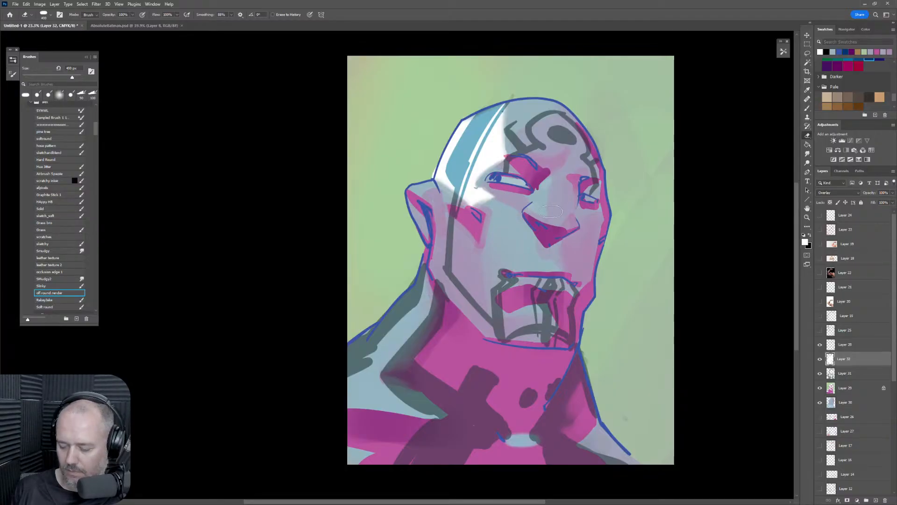
Paint a white highlight down the back of the neck to the shoulder at 200 px and trim its inner edge with a 400 px eraser.
key(b)
key(ctrl+shift+h)
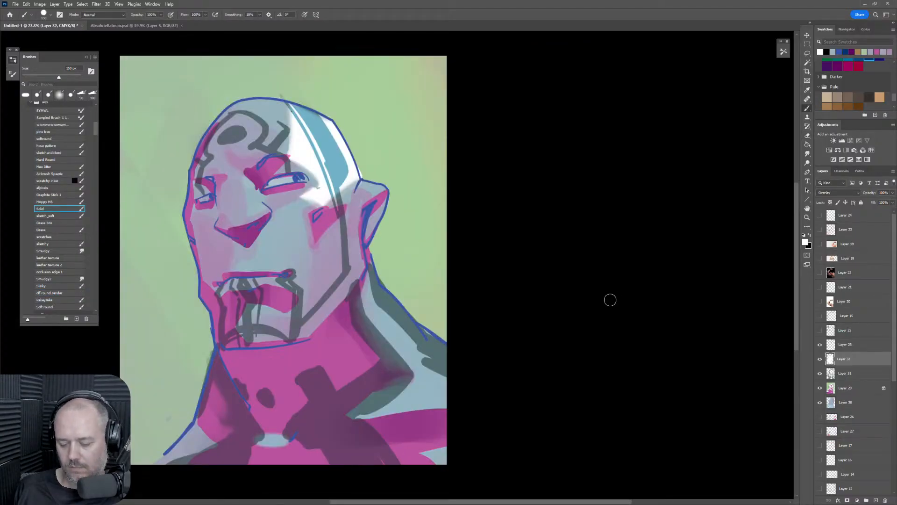
key(ctrl+shift+h)
mouse_move(421, 252)
mouse_down()
mouse_move(424, 271)
mouse_move(427, 263)
mouse_up()
key(ctrl+z)
mouse_move(429, 253)
mouse_down()
mouse_move(436, 282)
mouse_move(420, 281)
mouse_move(373, 332)
mouse_up()
key(bracketright)
key(bracketright)
drag(399, 302, 340, 356)
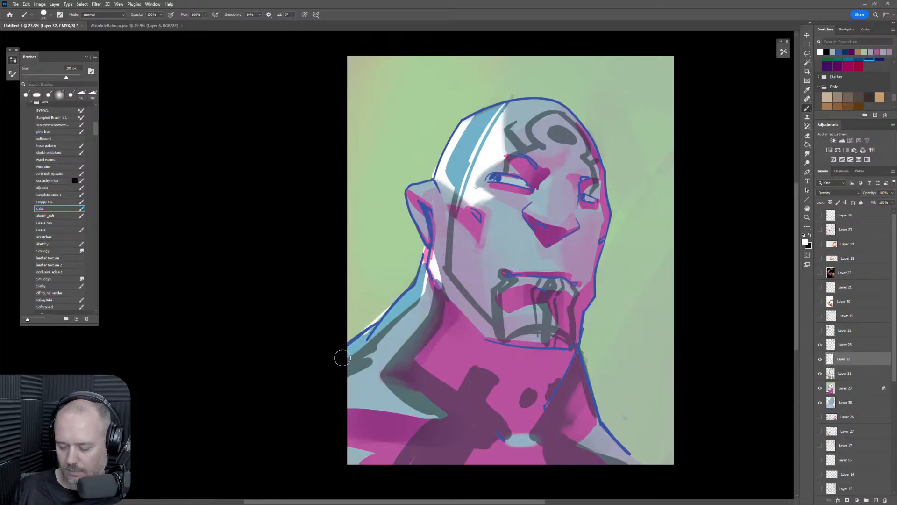
key(e)
drag(424, 300, 330, 373)
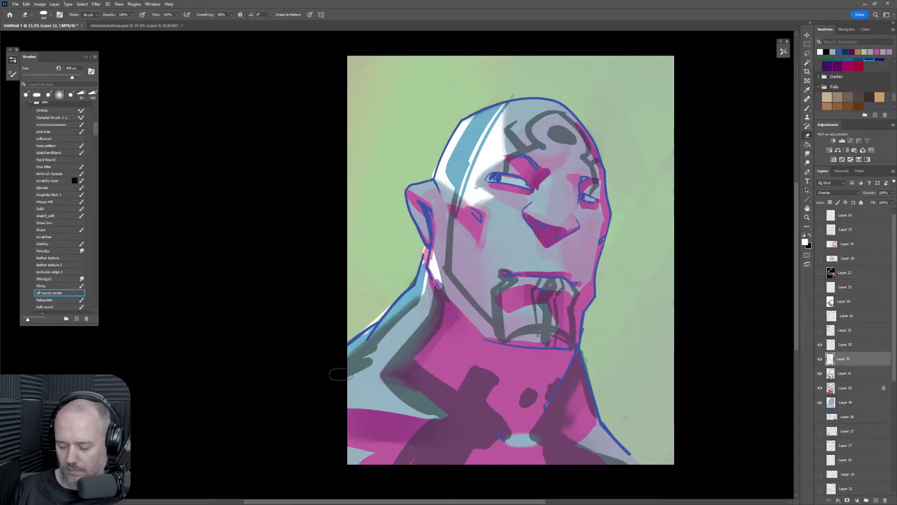
Examine the whole head at reduced size, comparing the mirrored and normal views.
key(z)
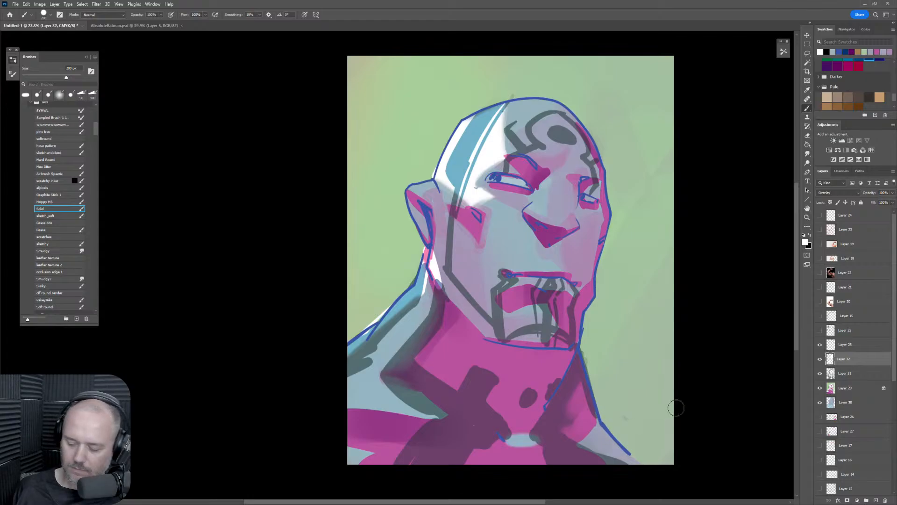
alt+click(625, 327)
drag(624, 327, 626, 354)
key(ctrl+shift+h)
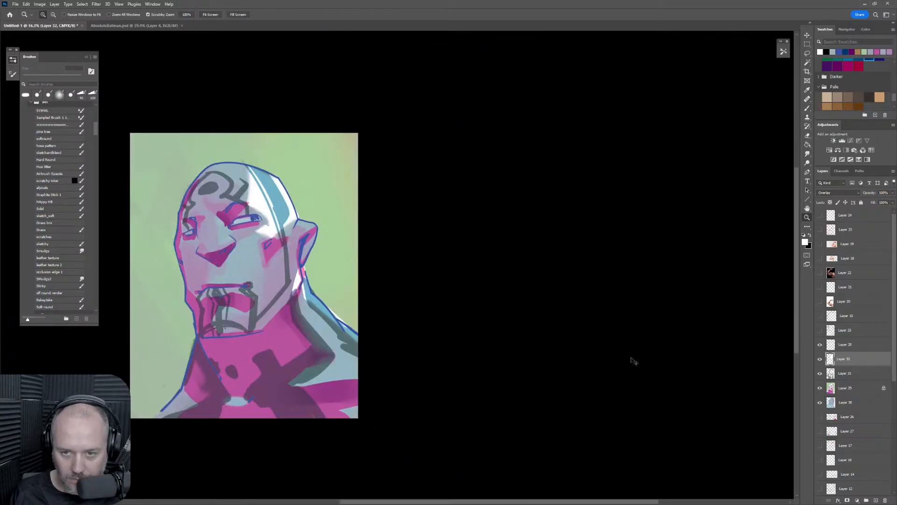
key(ctrl+shift+h)
drag(613, 292, 630, 294)
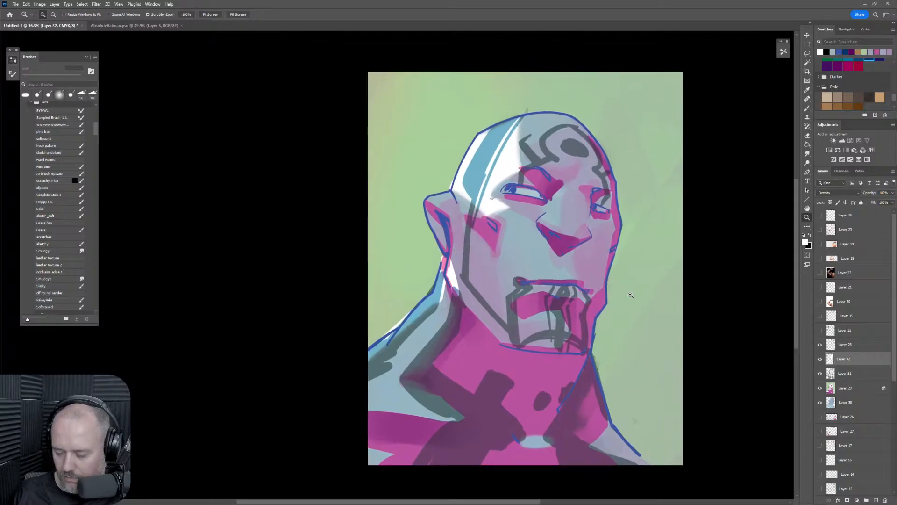
drag(603, 210, 637, 211)
key(ctrl+shift+h)
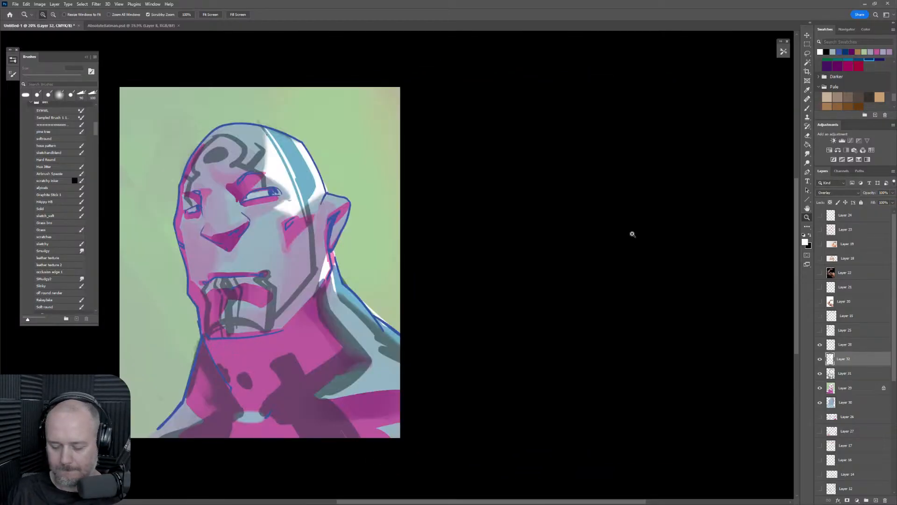
key(ctrl+shift+h)
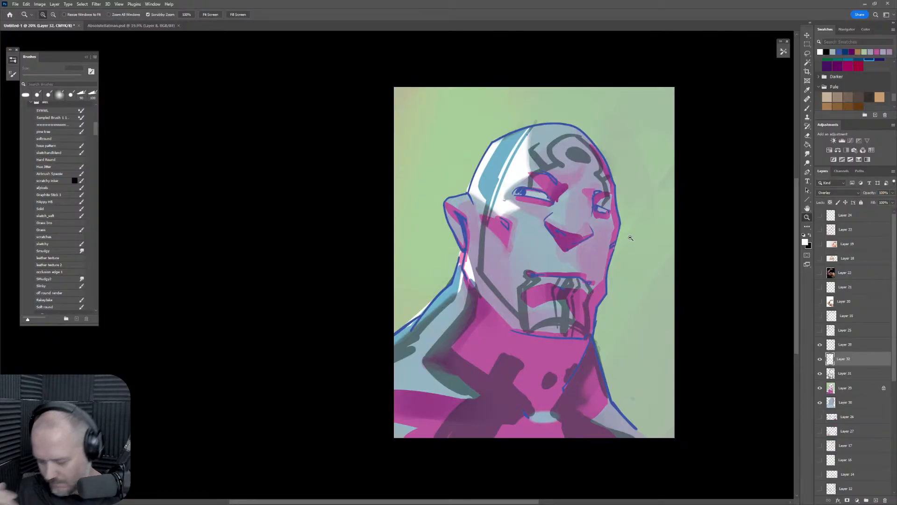
Paint small white highlights in the whites of both eyes with a 90 px brush and check them mirrored.
key(b)
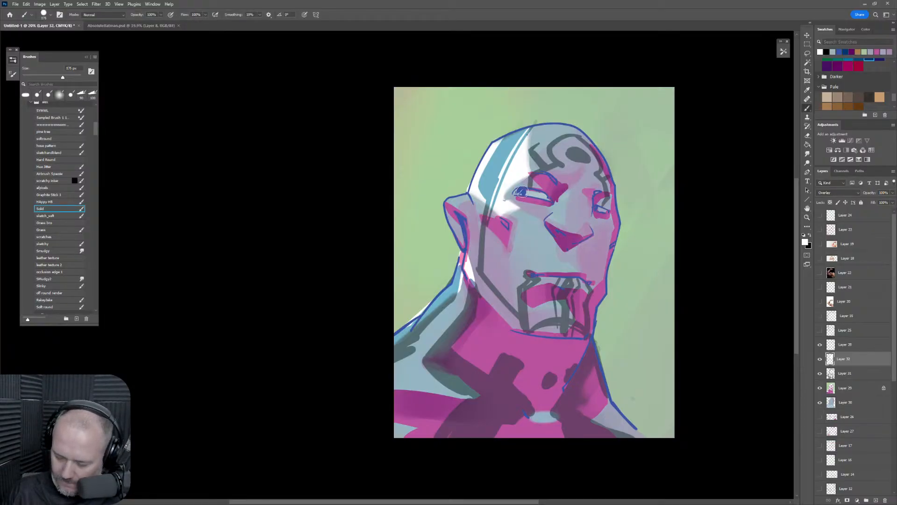
click(604, 211)
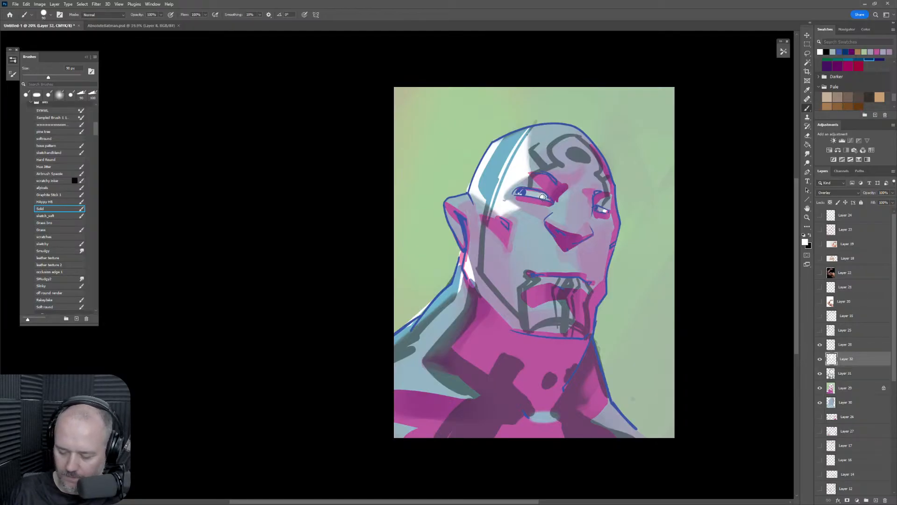
key(ctrl+shift+h)
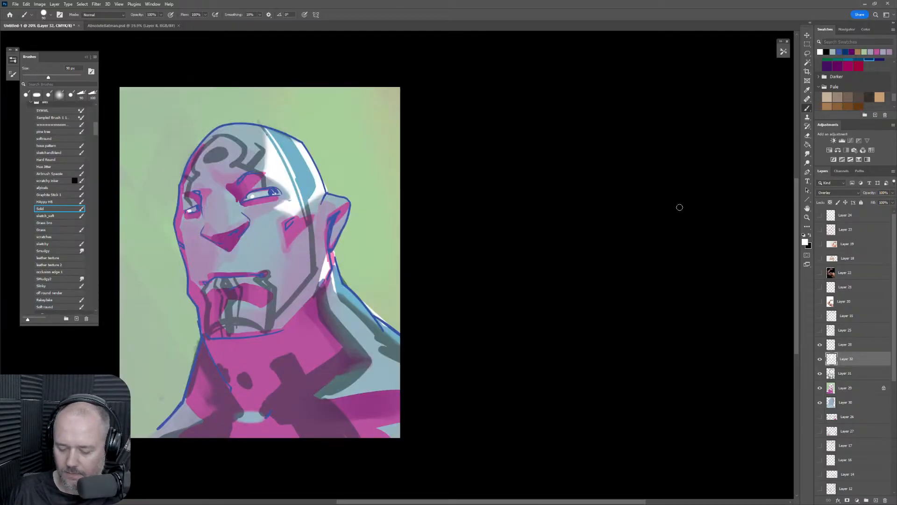
key(ctrl+shift+h)
Paint white rim highlights down the far cheek contour, beside the mouth and along the chin, growing the brush from 90 to 125 px.
drag(615, 232, 601, 284)
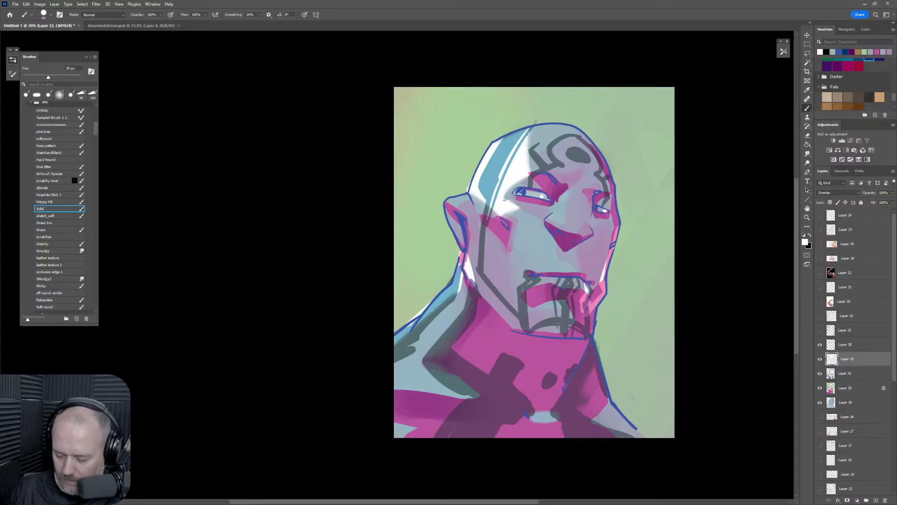
key(bracketright)
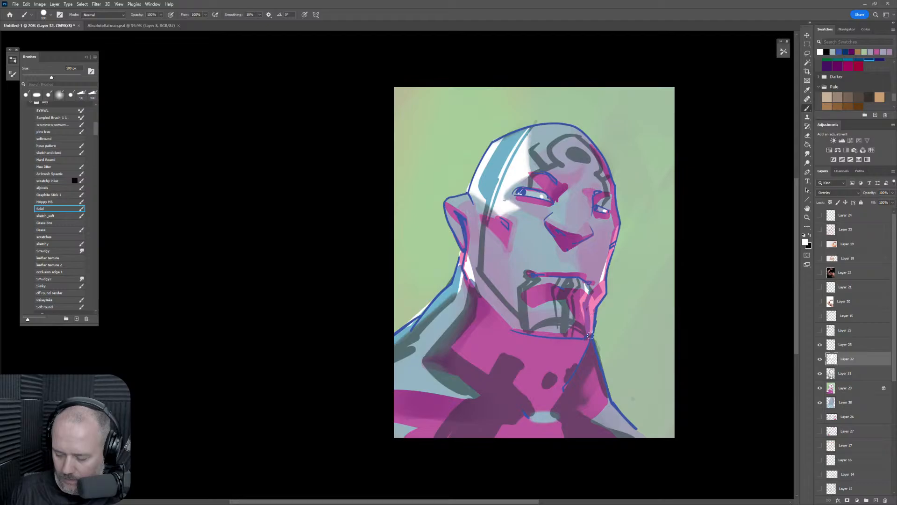
key(bracketright)
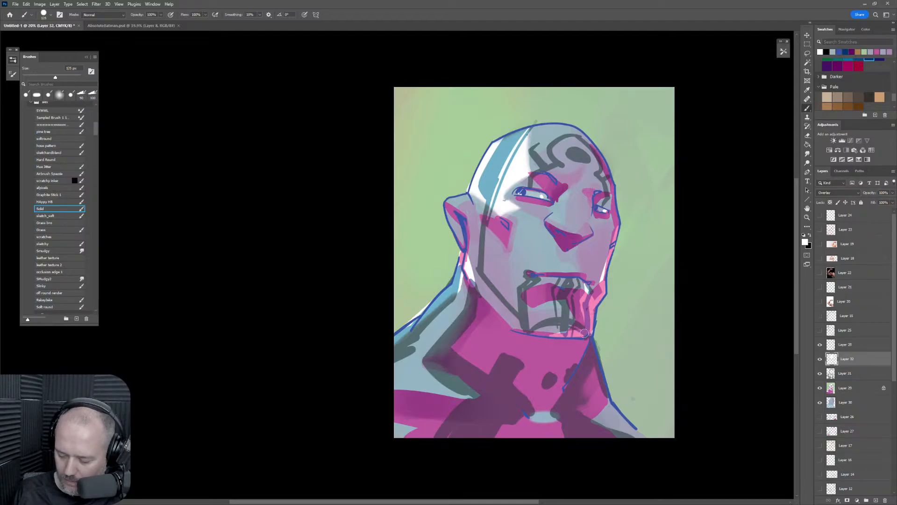
key(bracketright)
key(bracketright)
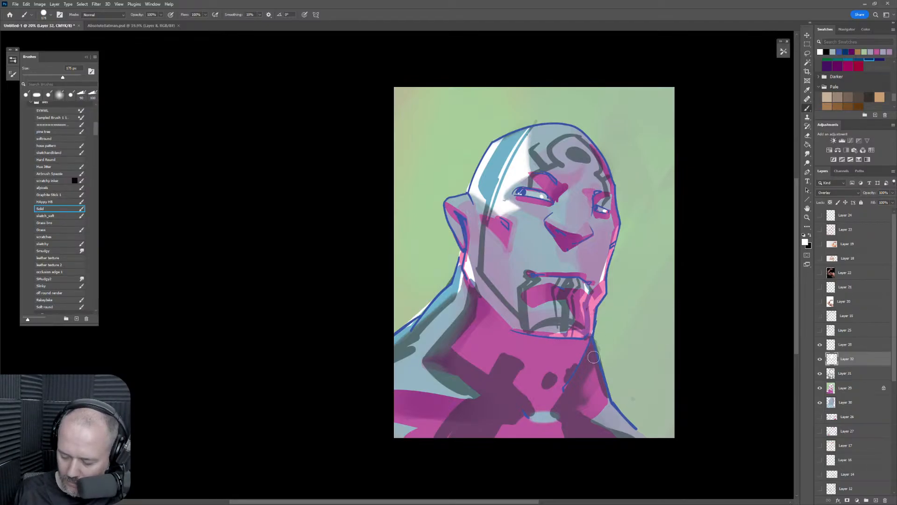
Paint white highlights on the front neck muscle, the far side of the neck and the far shoulder with a 200 px brush.
key(bracketright)
mouse_move(594, 357)
mouse_down()
mouse_move(596, 386)
mouse_move(591, 354)
mouse_up()
key(bracketright)
key(bracketright)
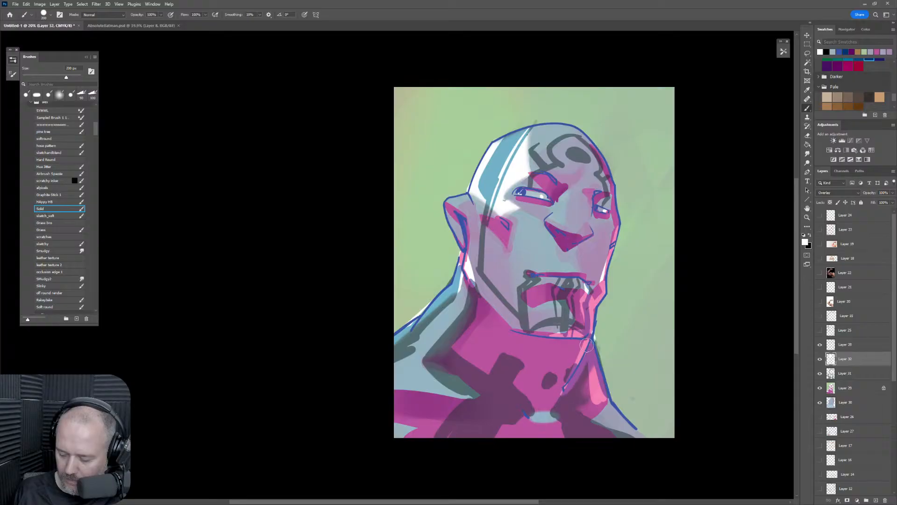
mouse_move(602, 405)
mouse_down()
mouse_move(593, 377)
mouse_move(595, 402)
mouse_move(622, 417)
mouse_move(624, 432)
mouse_move(608, 426)
mouse_move(622, 402)
mouse_up()
Add small white accents to the far nostril and the upper lip with an 80 px brush.
key(bracketleft)
key(bracketleft)
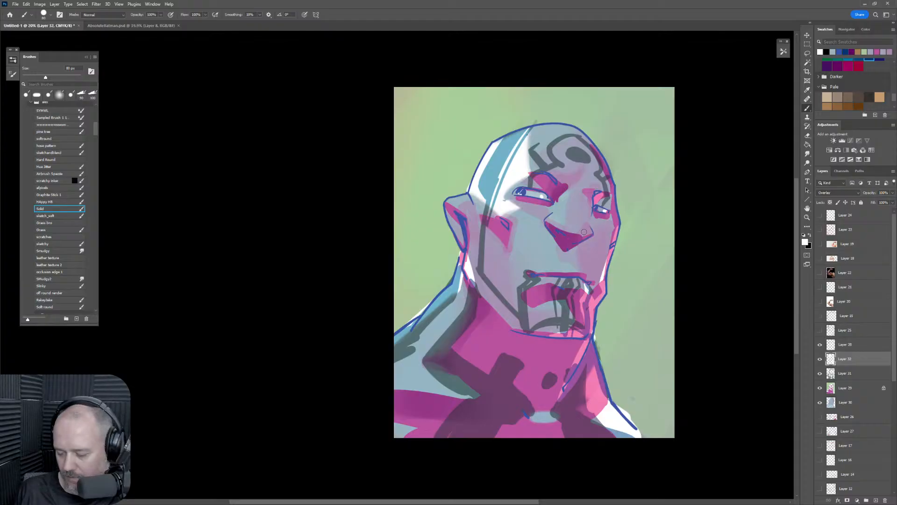
key(bracketleft)
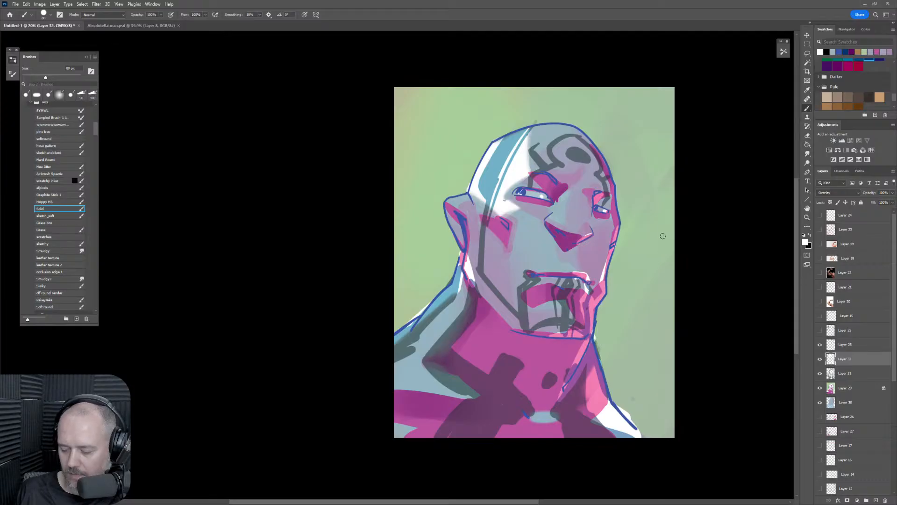
Fill the far cheek plane below the eye white with a 125 px brush and line its inner edge at 60 px.
key(bracketright)
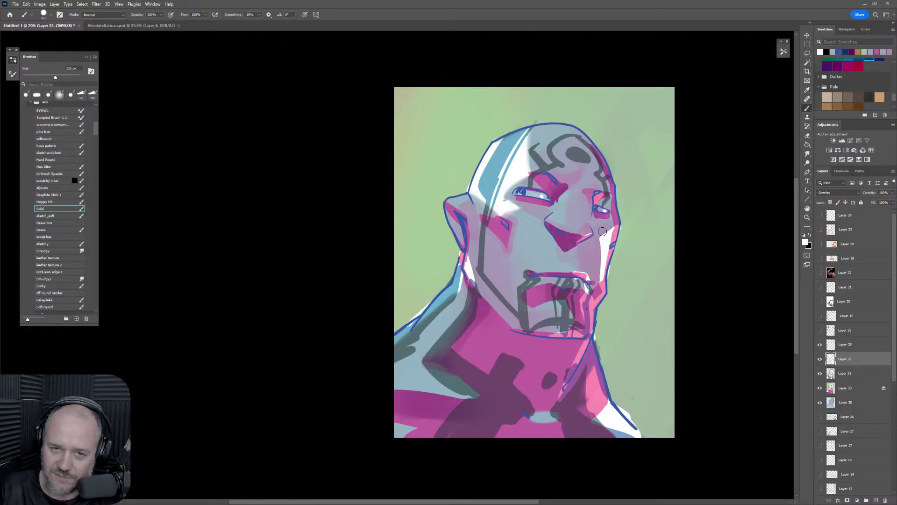
drag(600, 241, 599, 280)
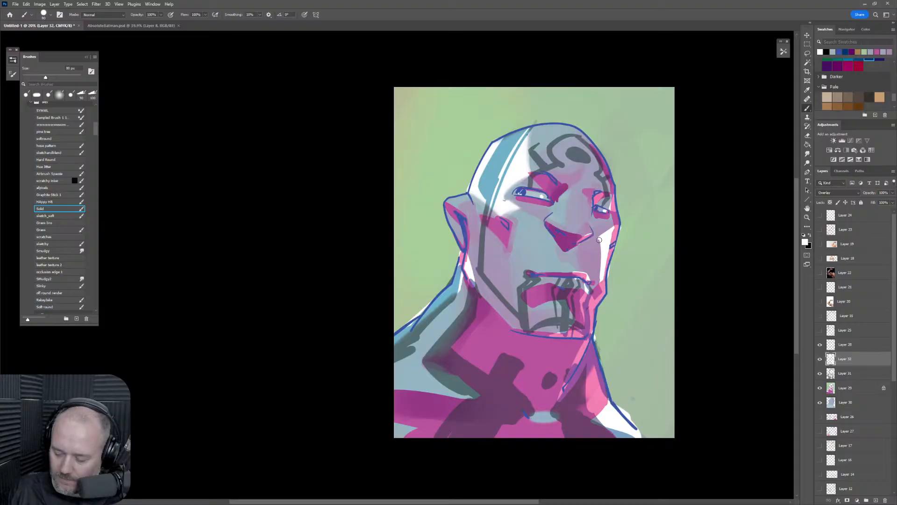
key(bracketleft)
key(bracketleft)
drag(599, 240, 599, 284)
key(ctrl+z)
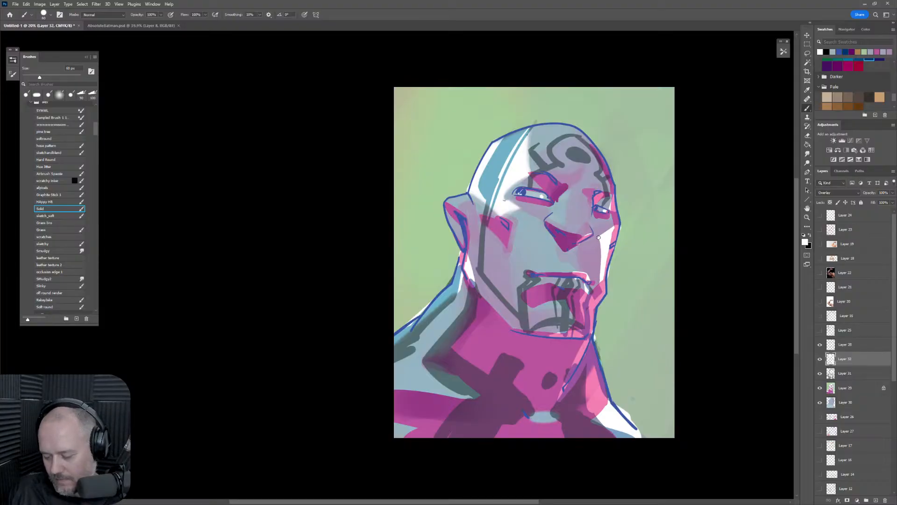
drag(599, 237, 599, 283)
Erase the inner edges of the neck and far shoulder highlights with a 300 px eraser and check the head mirrored.
key(e)
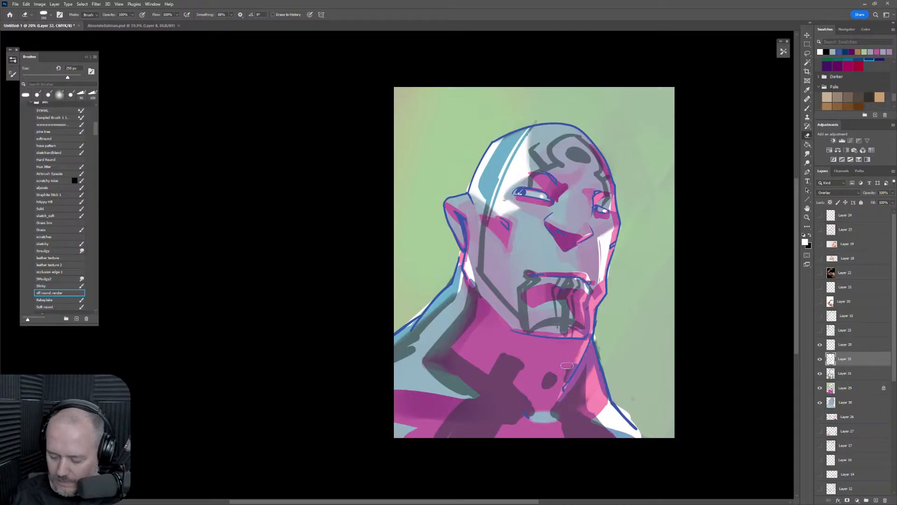
mouse_move(584, 372)
mouse_down()
mouse_move(582, 433)
mouse_move(617, 463)
mouse_up()
key(])
drag(603, 409, 613, 449)
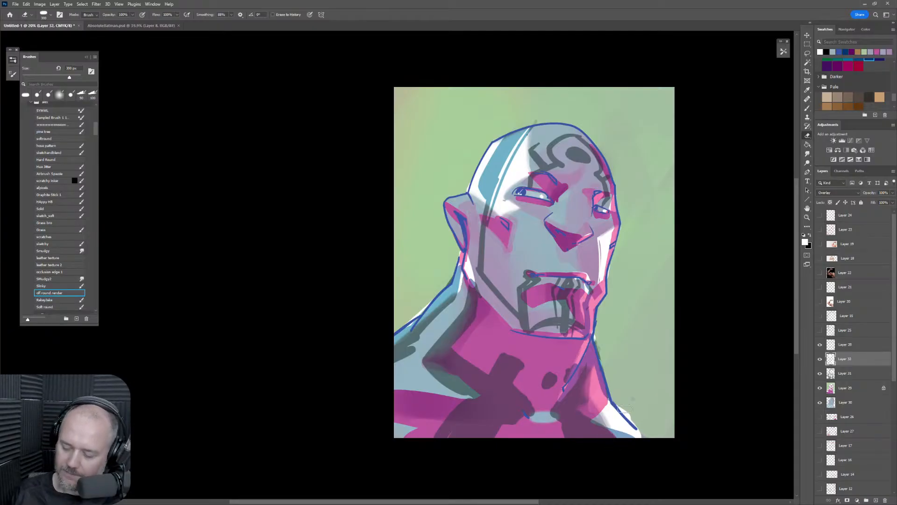
key(ctrl+shift+h)
key(ctrl+shift+h)
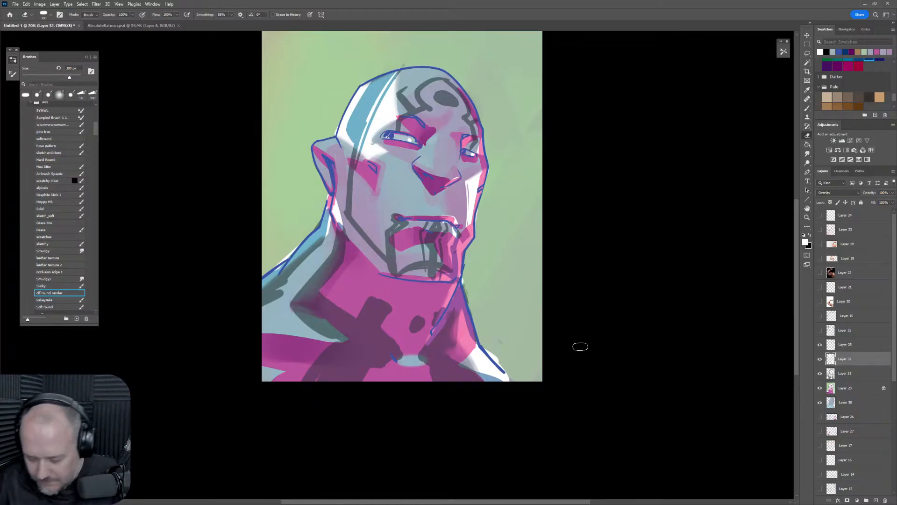
Paint a thin white highlight along the far side of the nose with a 60 px brush.
key(b)
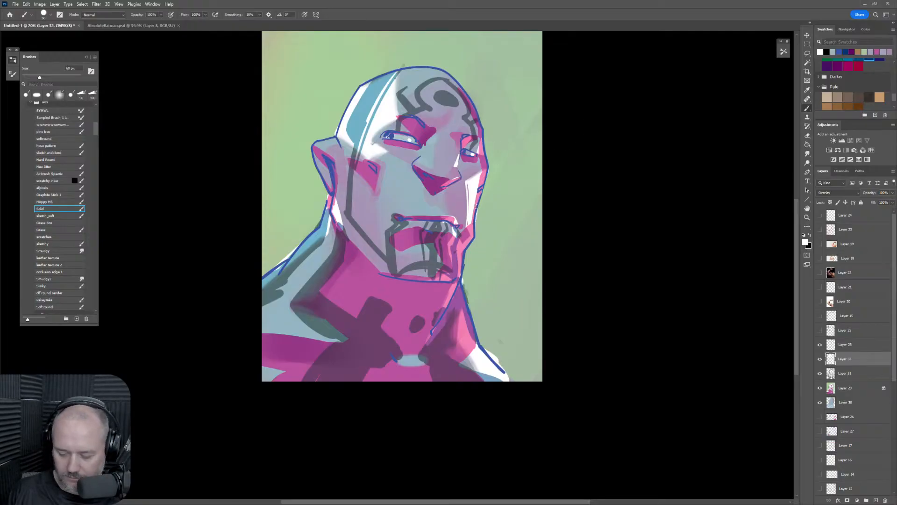
key(e)
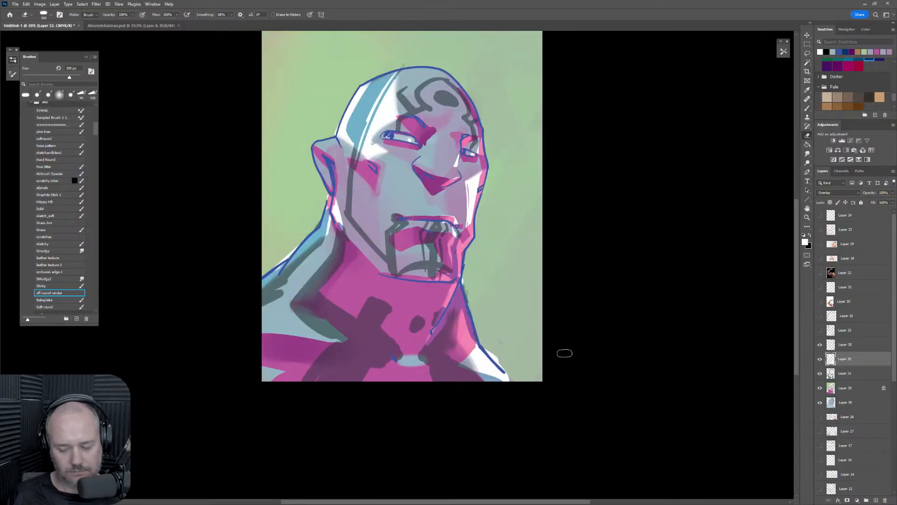
Load the outline of Layer 31 as a selection and add a new Color Dodge layer above Layer 32.
ctrl+click(831, 375)
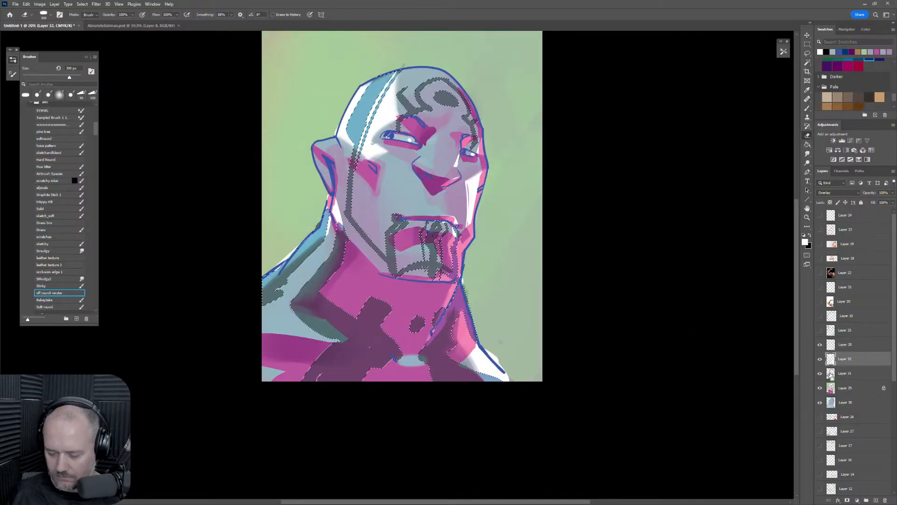
click(870, 498)
key(b)
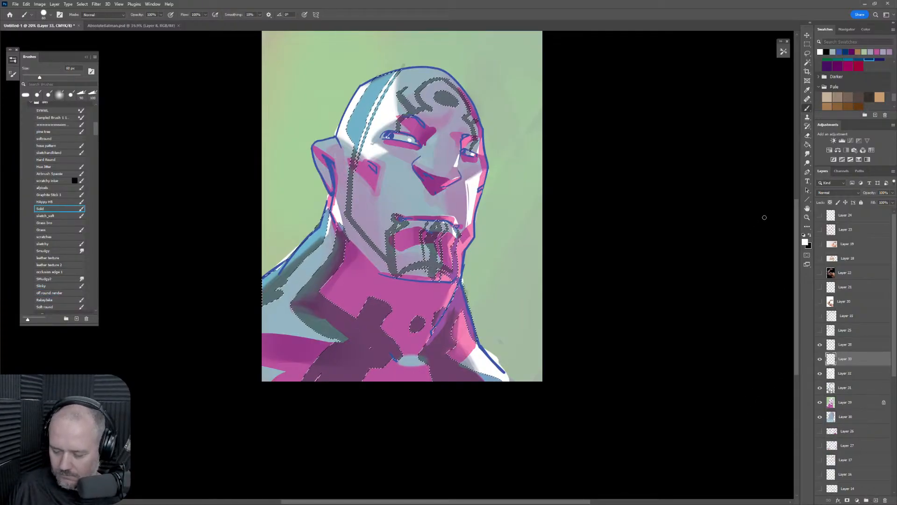
click(839, 193)
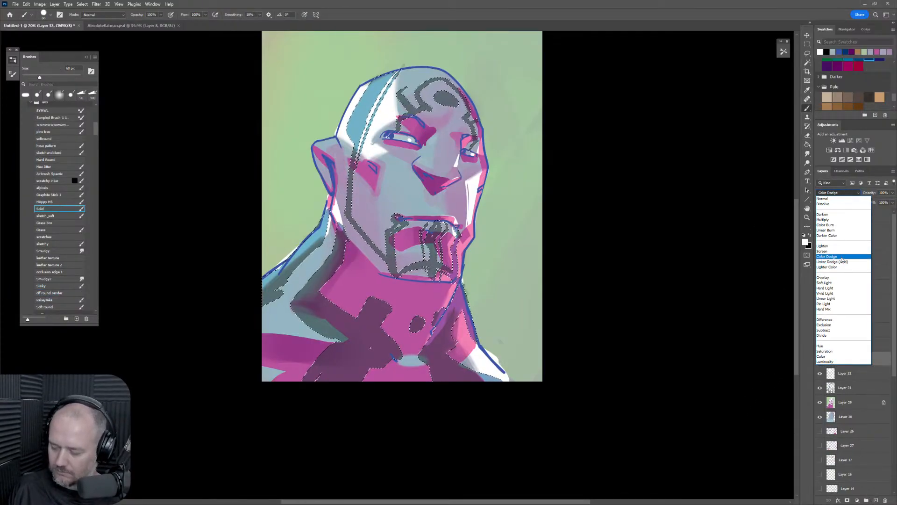
click(841, 260)
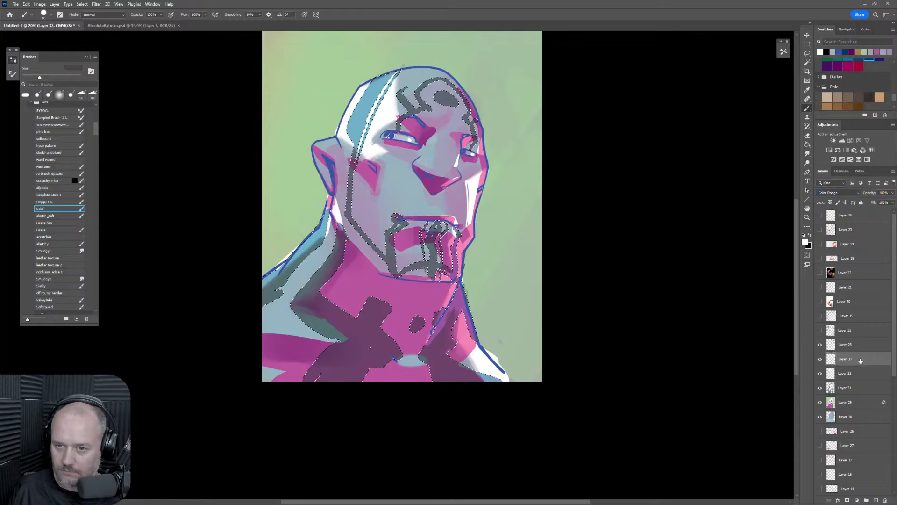
Turn off Transparency Shapes Layer in the new Color Dodge layer's blending options and clear the selection.
double_click(861, 360)
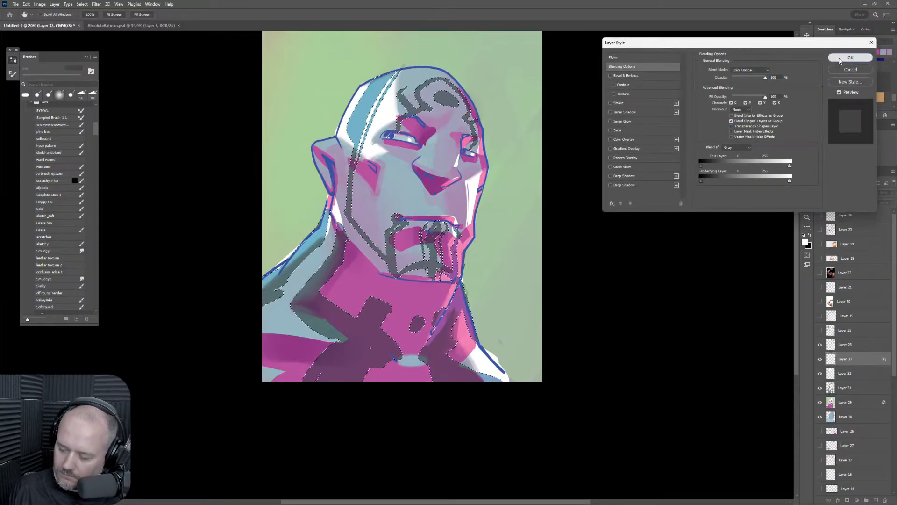
click(840, 59)
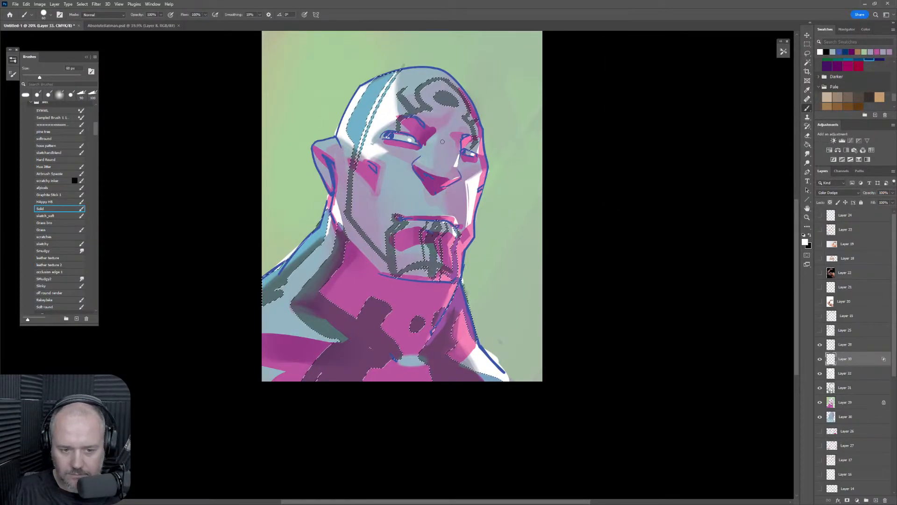
key(ctrl+d)
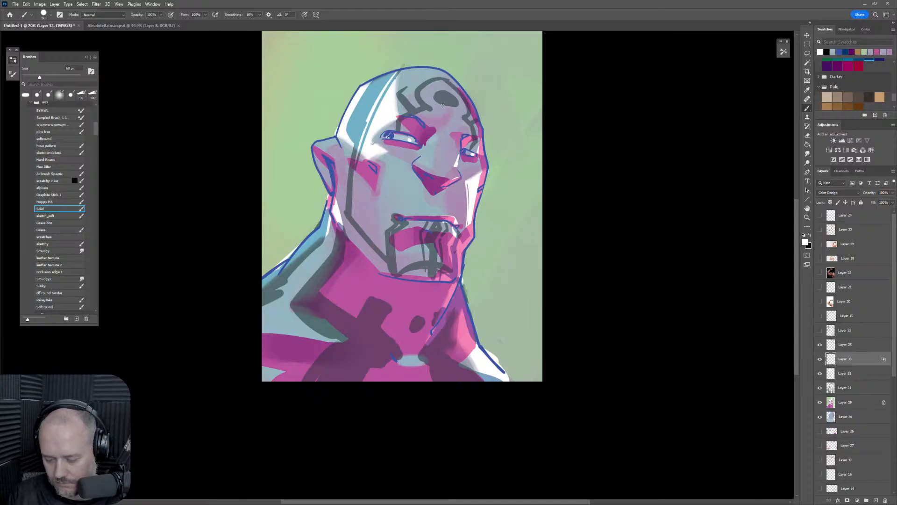
Switch the painting brush to the 1000 px soft preset listed just below Sampled Brush.
key(bracketright)
key(bracketright)
key(bracketright)
key(bracketright)
key(bracketright)
key(bracketright)
key(bracketright)
key(bracketright)
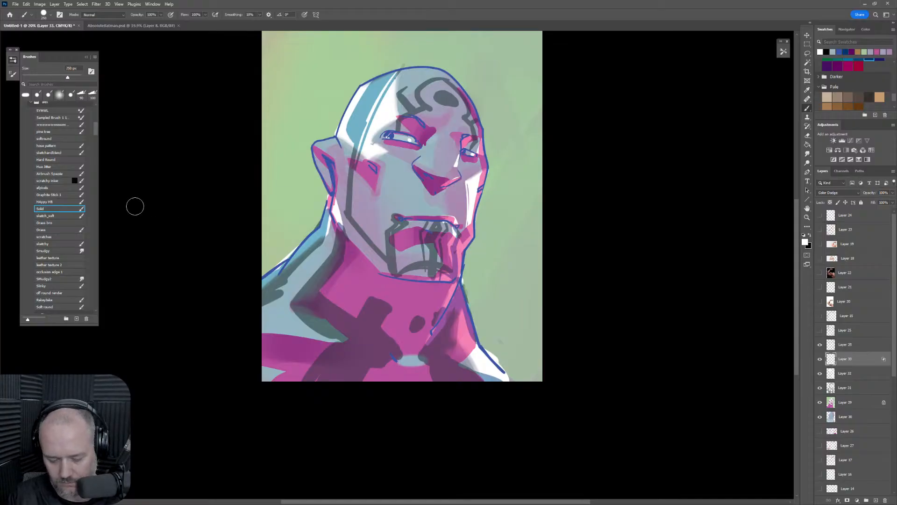
click(61, 124)
Try soft white glow dabs on the forehead marking and around the mouth and chin.
click(443, 103)
click(435, 251)
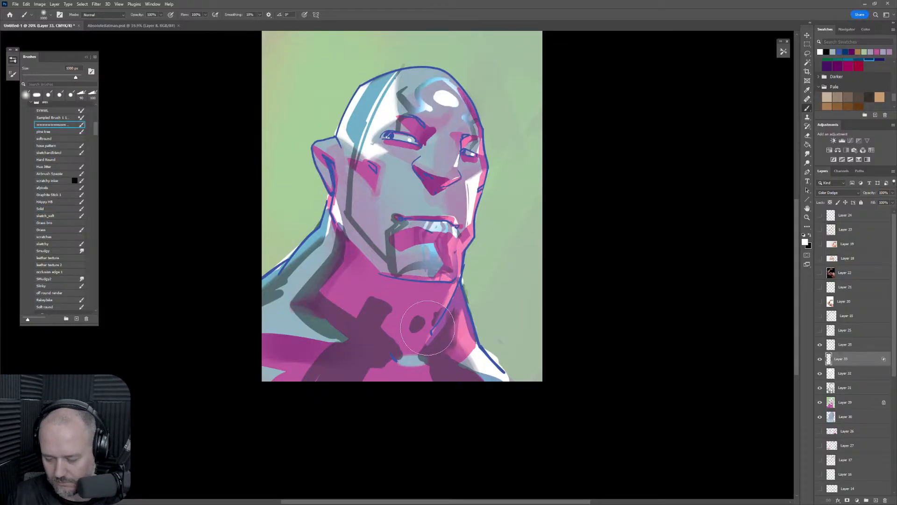
key(ctrl+z)
key(ctrl+z)
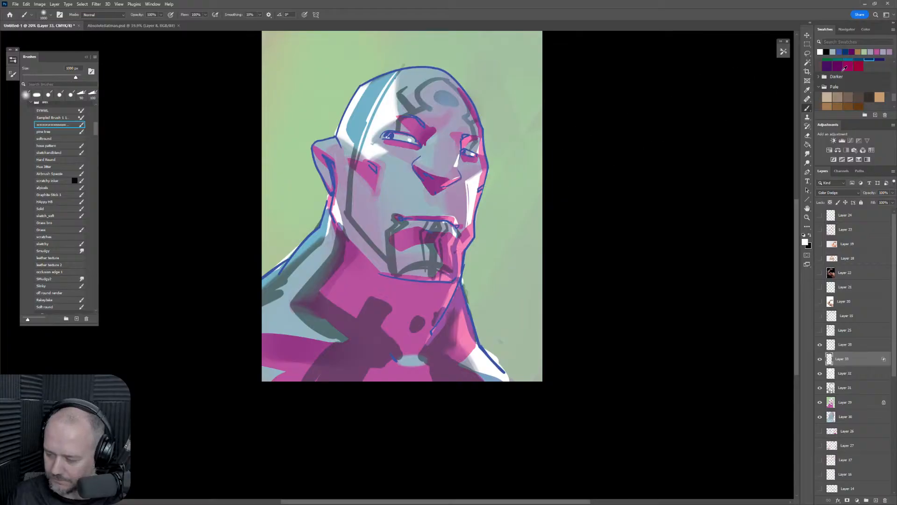
Paint a saturated blue glow over the head stripe and along the shoulder edge, discarding the test dabs on the forehead and mouth.
click(850, 56)
click(443, 98)
click(432, 233)
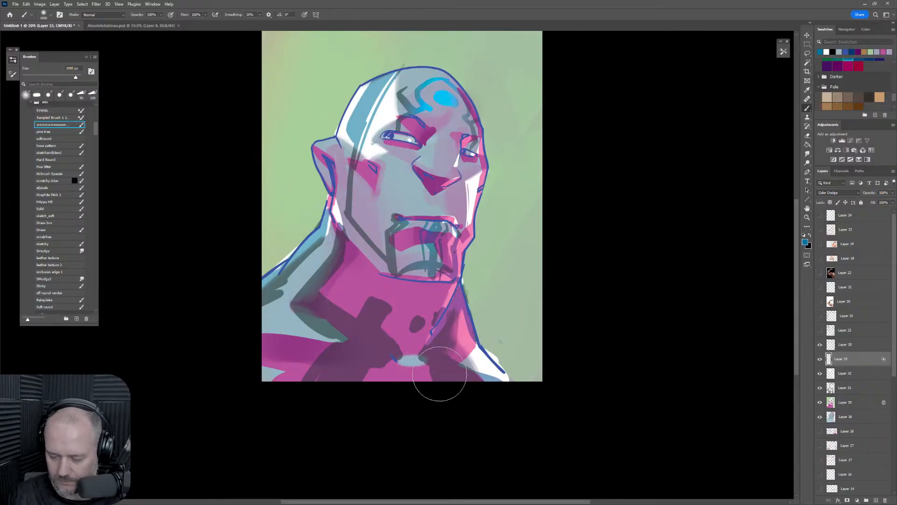
key(ctrl+z)
key(ctrl+z)
drag(390, 77, 359, 129)
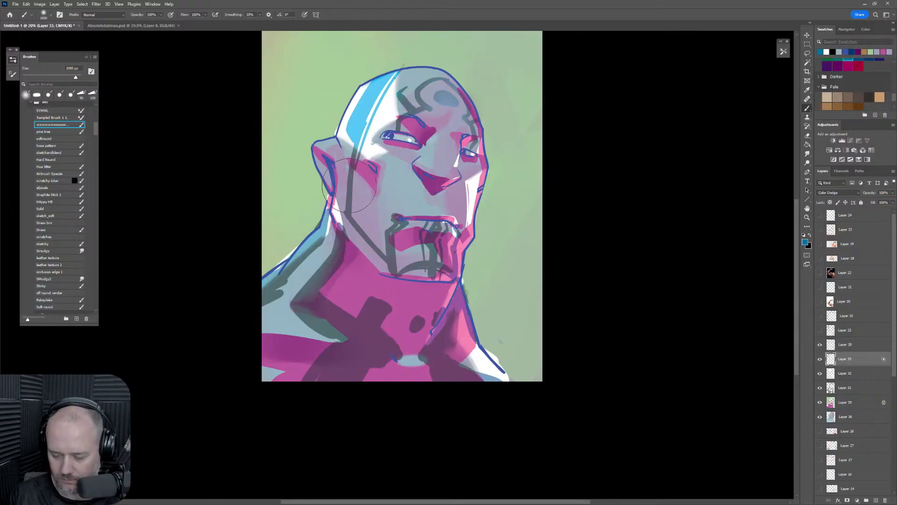
key(bracketleft)
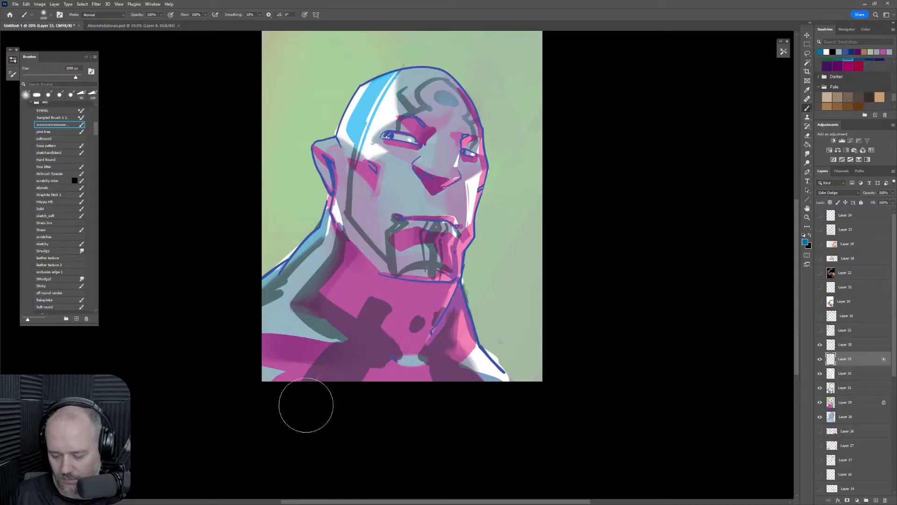
drag(274, 269, 311, 233)
Paint a blue rim glow along the outer edge of the chin with the soft brush reduced to 300 px, redoing the first stroke.
key(bracketleft)
key(bracketleft)
key(bracketleft)
key(bracketleft)
key(bracketleft)
key(bracketleft)
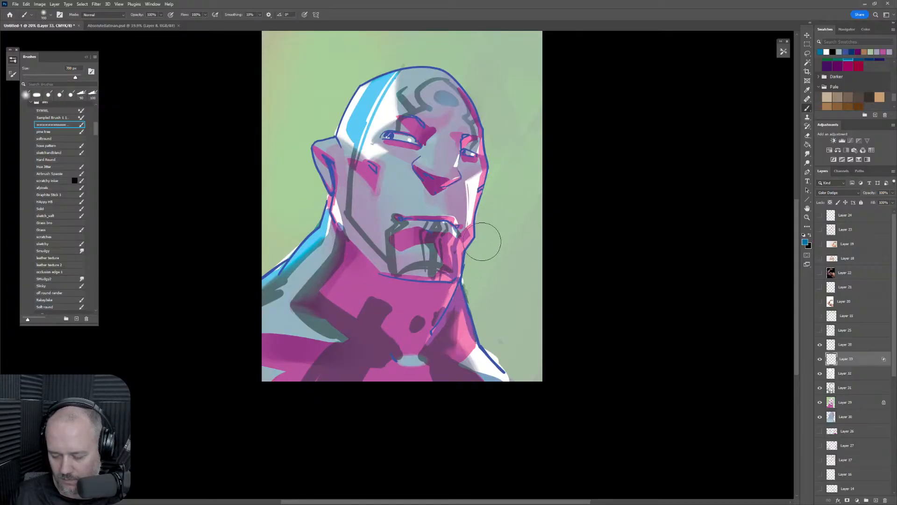
drag(453, 289, 458, 233)
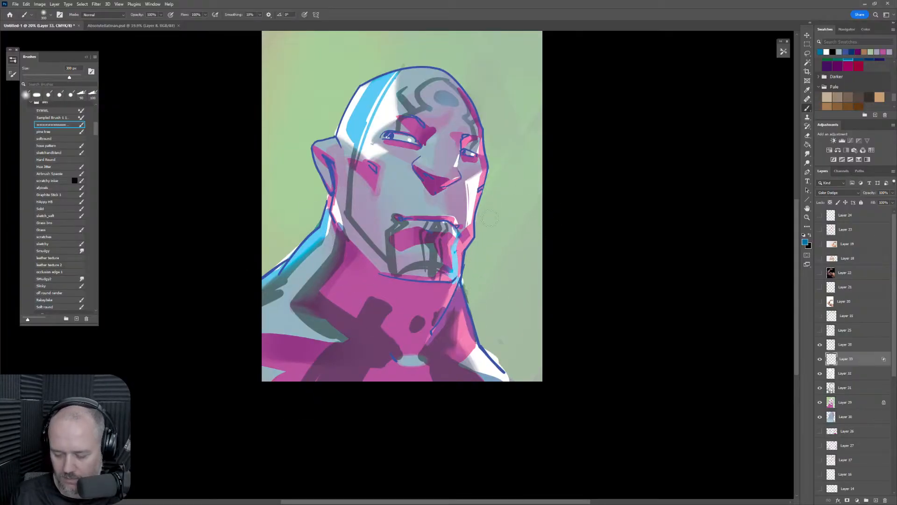
key(ctrl+z)
mouse_move(449, 277)
mouse_down()
mouse_move(464, 221)
mouse_move(494, 216)
mouse_move(462, 236)
mouse_up()
Try a blue glow stroke from the jaw down the side of the neck with a 250 px brush.
key(bracketleft)
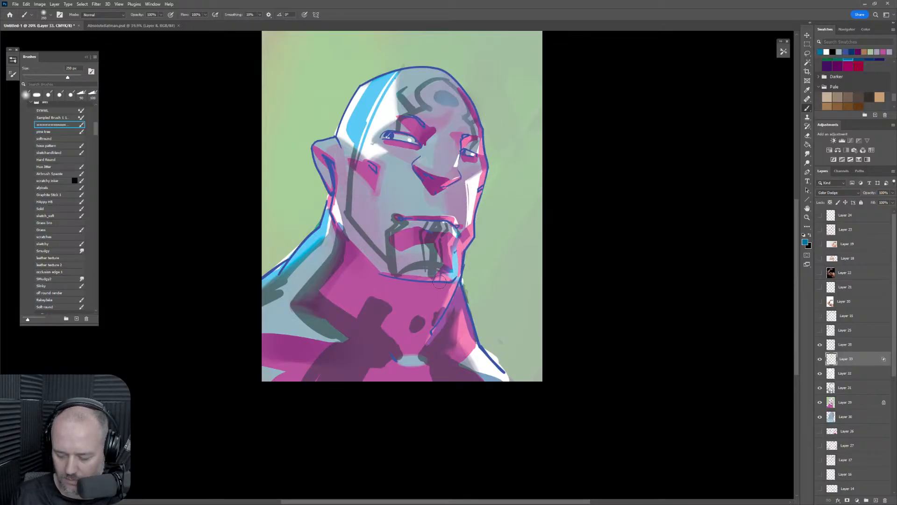
drag(465, 285, 438, 352)
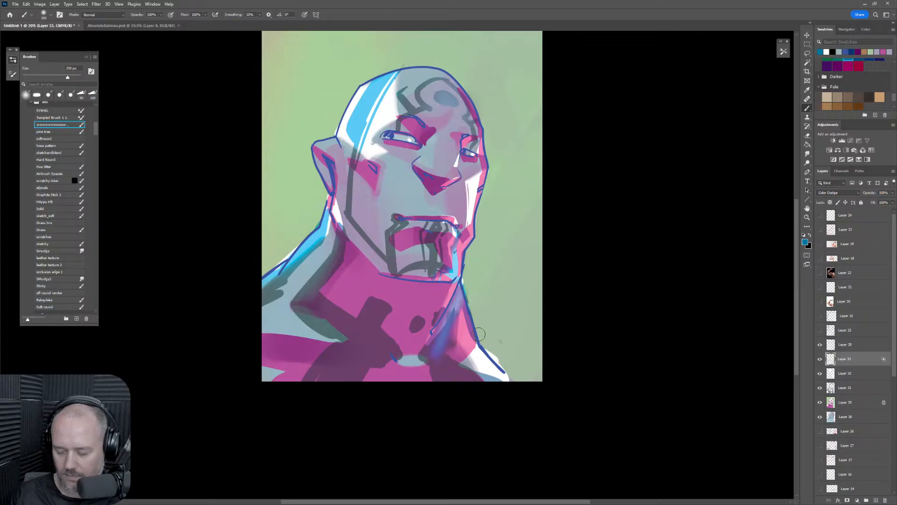
key(ctrl+z)
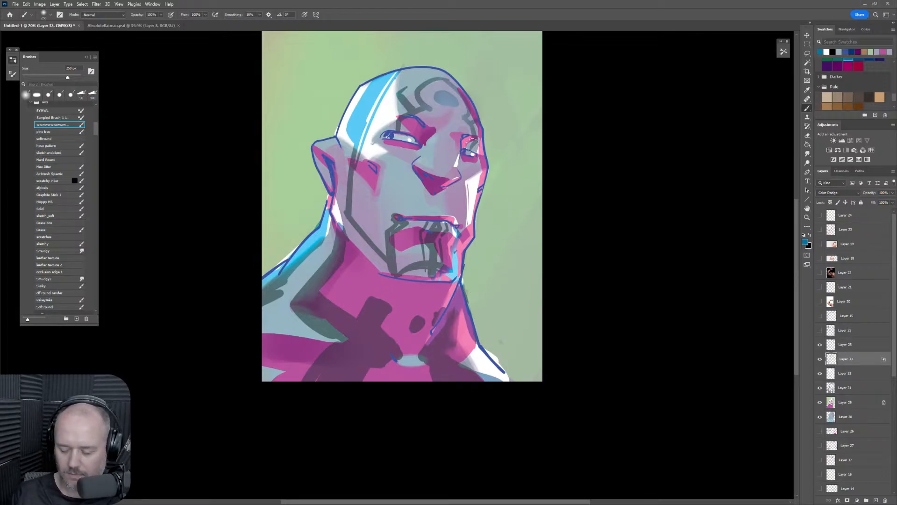
Erase the leftover blue tint from the oval forehead marking and return to the soft brush.
key(e)
drag(447, 112, 445, 93)
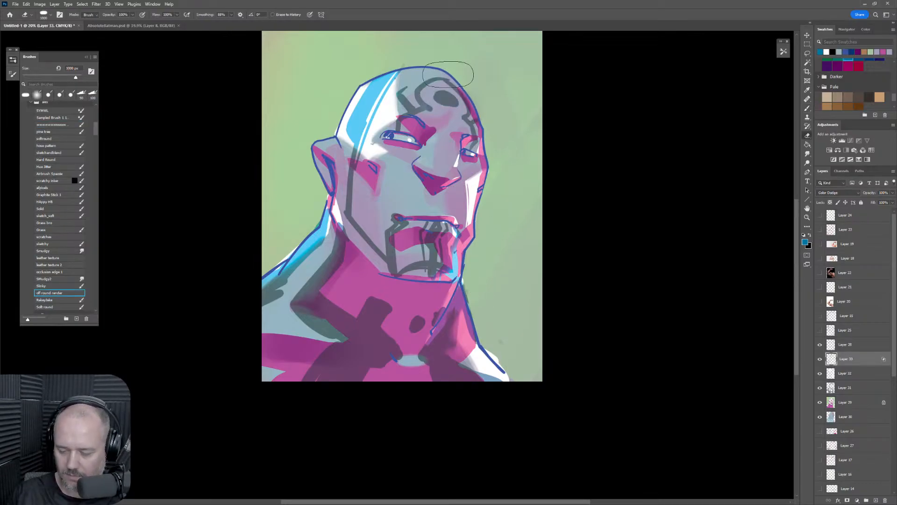
key(b)
key(b)
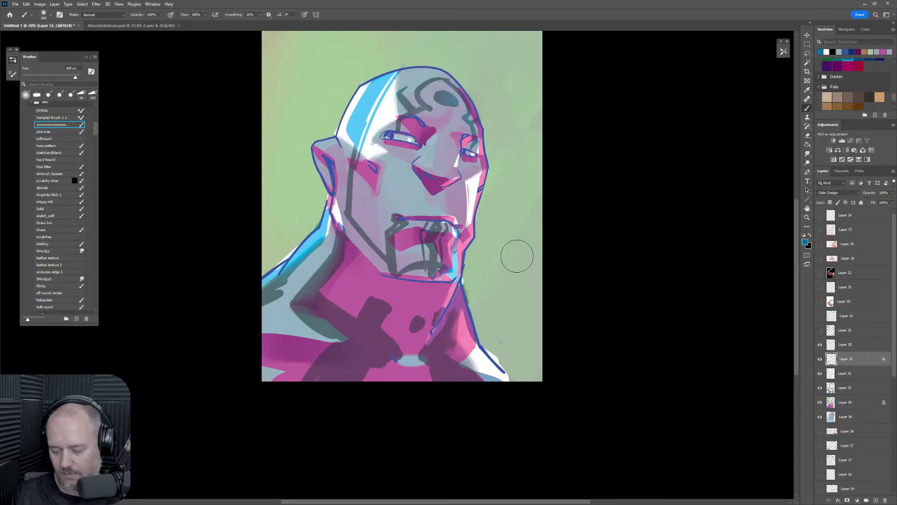
Flip the portrait horizontally and add a new layer set to Multiply above the Color Dodge layer.
drag(529, 272, 520, 302)
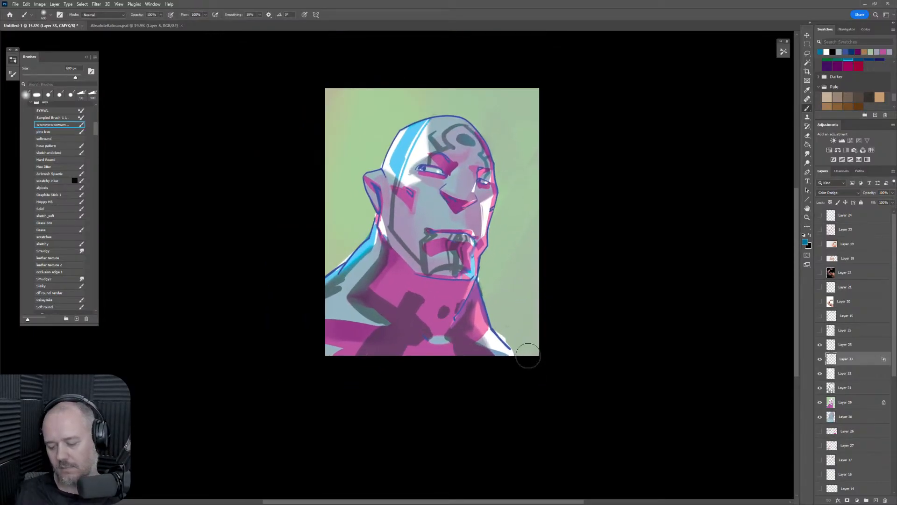
key(ctrl+shift+h)
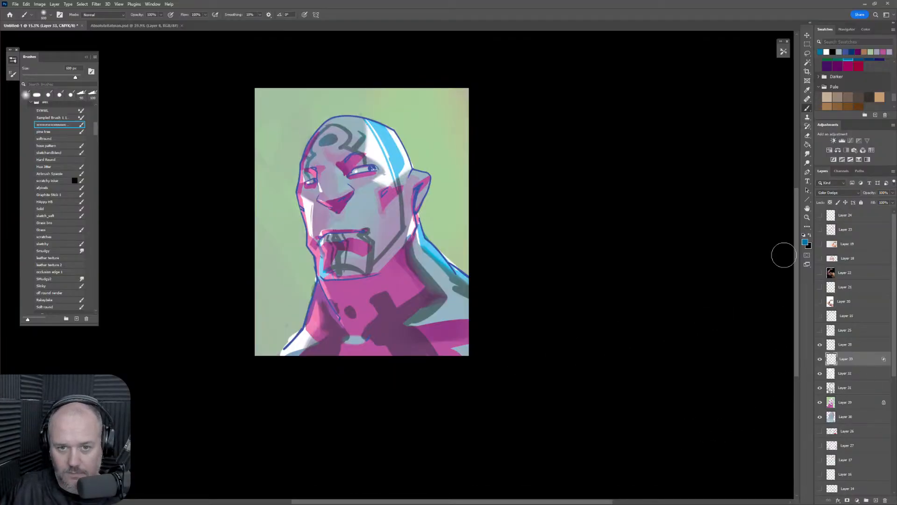
click(875, 500)
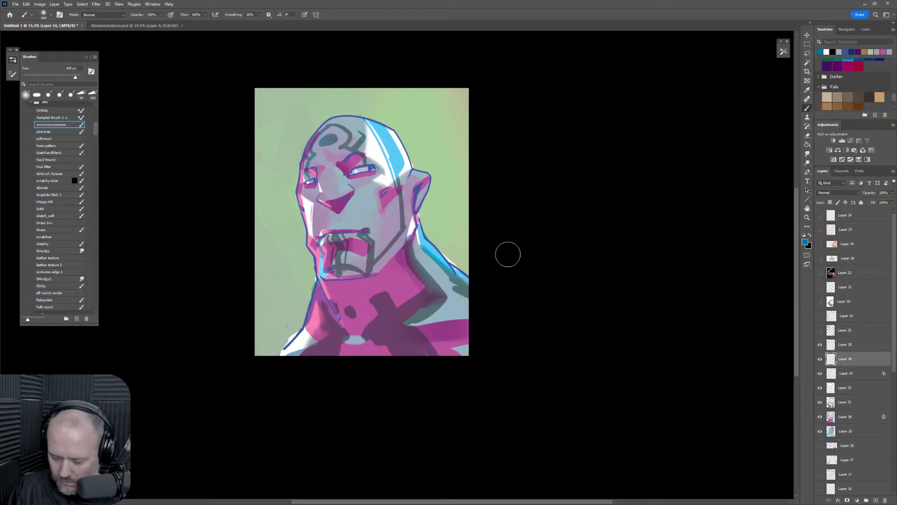
click(836, 192)
click(836, 218)
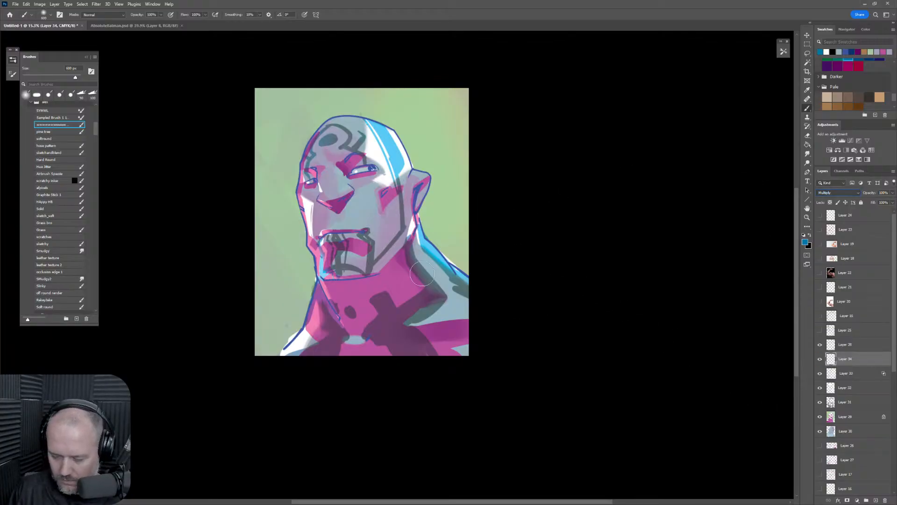
Try a broad black shading stroke across the portrait with the soft brush enlarged to about 2300 px.
key(bracketright)
key(bracketright)
key(bracketright)
key(bracketright)
key(bracketright)
key(bracketright)
key(bracketright)
key(bracketright)
key(bracketright)
key(bracketright)
key(bracketright)
key(bracketright)
key(bracketright)
key(bracketright)
key(bracketright)
key(bracketright)
key(bracketright)
alt+click(468, 384)
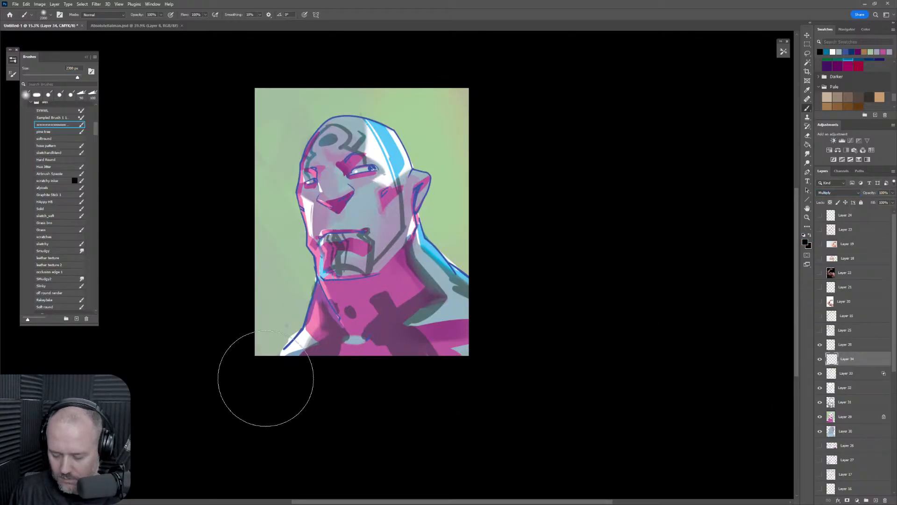
drag(265, 378, 640, 262)
key(ctrl+z)
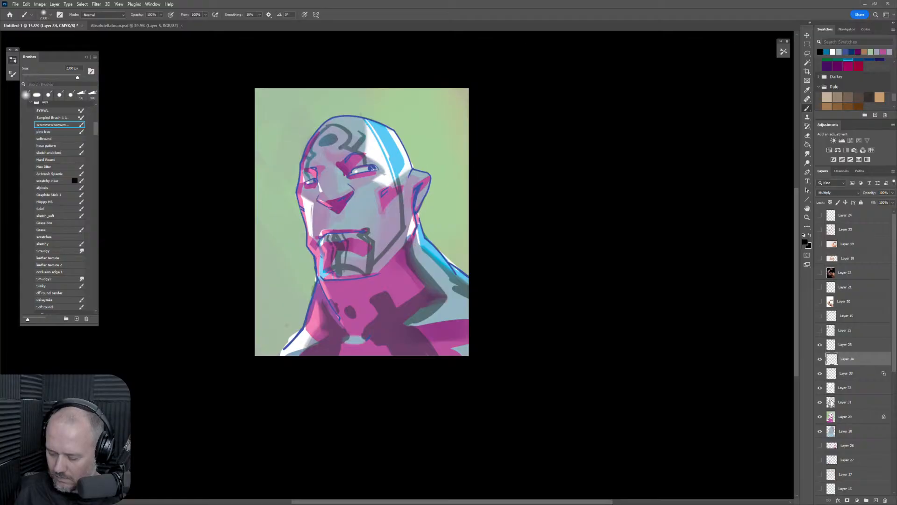
Load the outline of Layer 31 as a selection and try large soft black shading over the neck and chest inside it.
ctrl+click(831, 405)
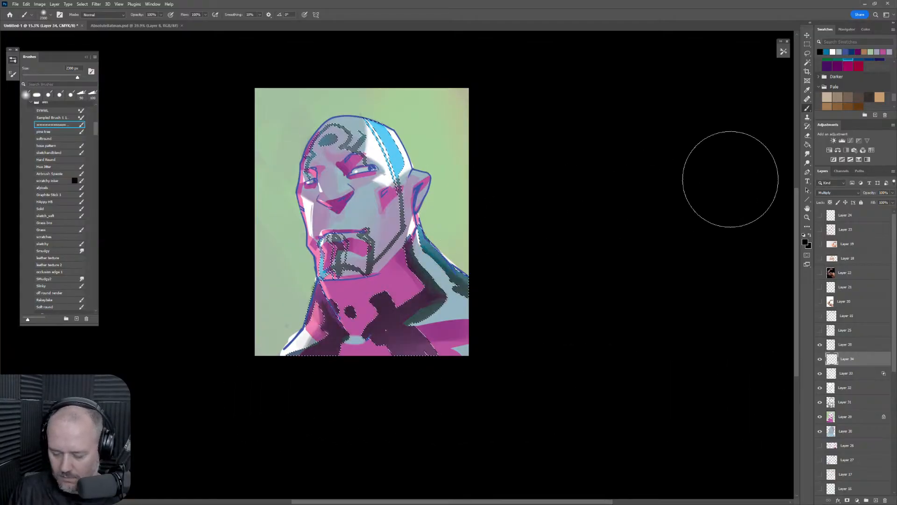
key(bracketright)
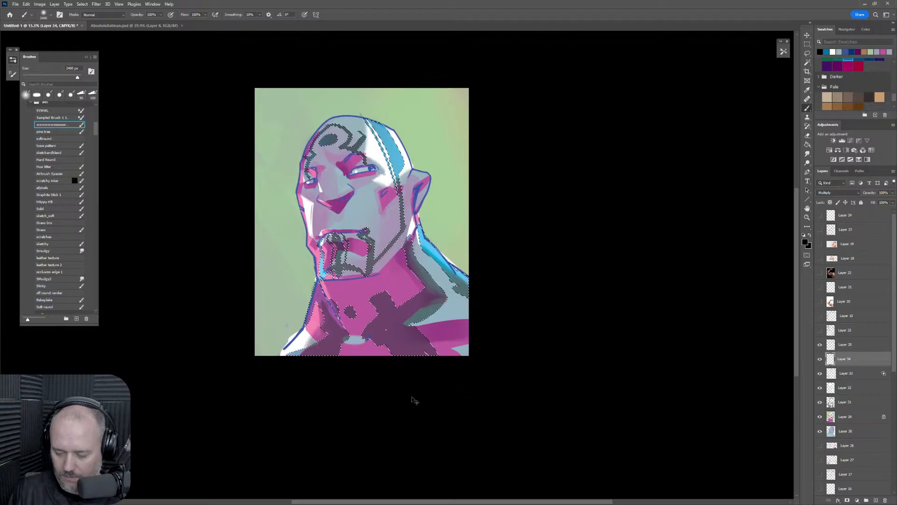
key(bracketleft)
key(bracketleft)
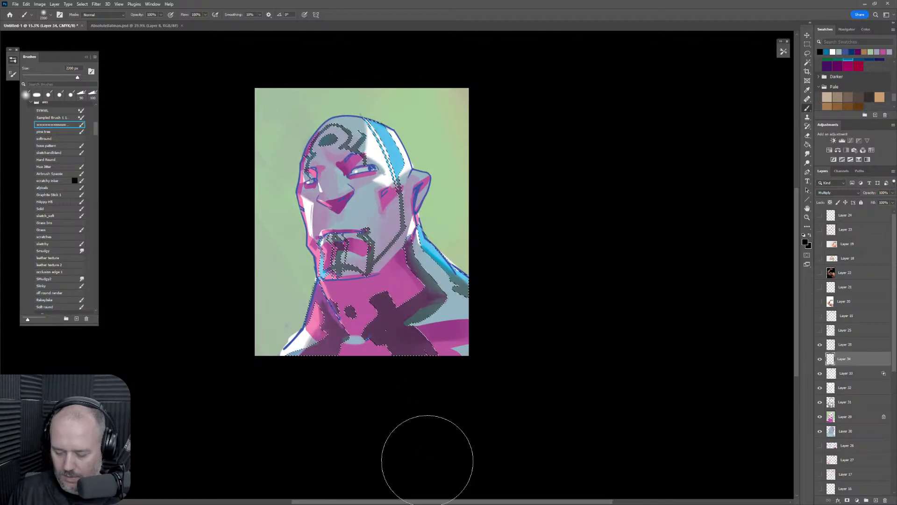
key(ctrl+d)
key(z)
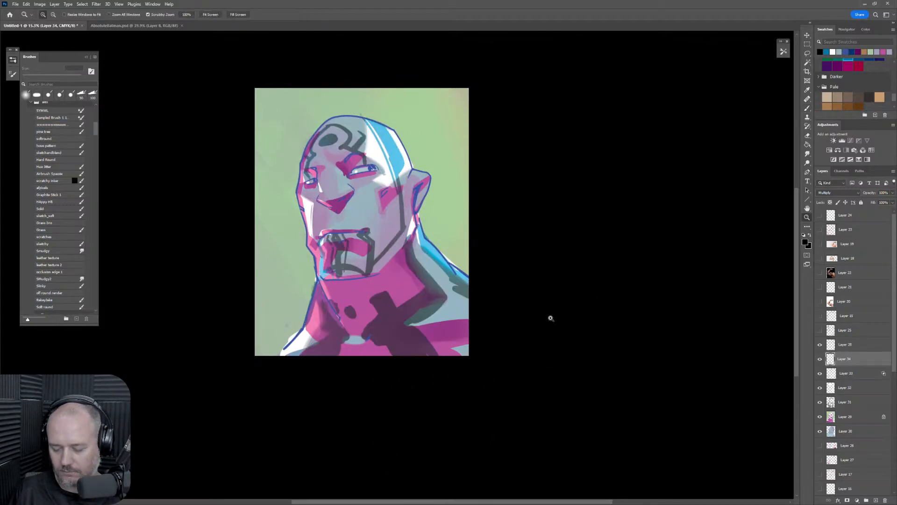
mouse_move(551, 316)
mouse_down()
mouse_move(537, 327)
mouse_move(547, 327)
mouse_up()
key(b)
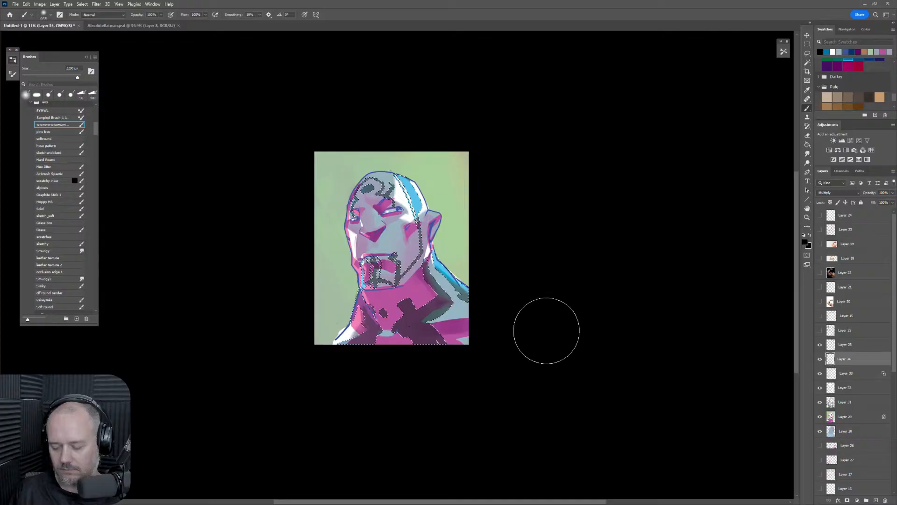
key(ctrl+shift+d)
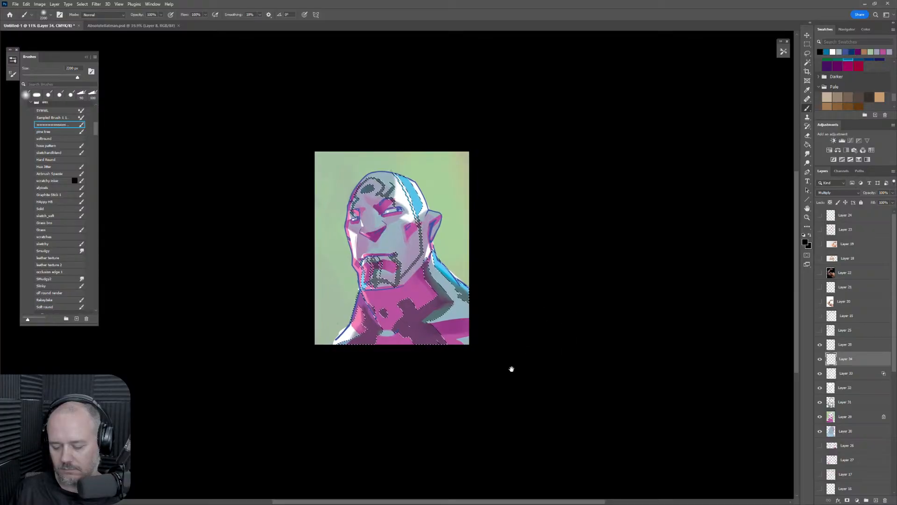
Flip the portrait horizontally back to its original orientation.
drag(511, 369, 539, 361)
key(ctrl+shift+h)
drag(491, 380, 559, 365)
key(z)
drag(519, 303, 549, 308)
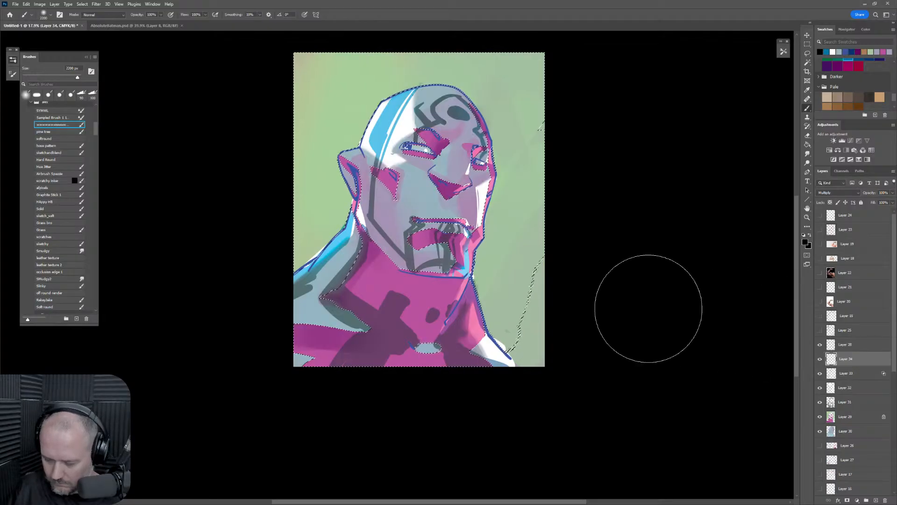
Undo a broad black shading stroke tried within the selection and choose the dark violet swatch as the painting colour.
drag(502, 133, 415, 379)
key(ctrl+z)
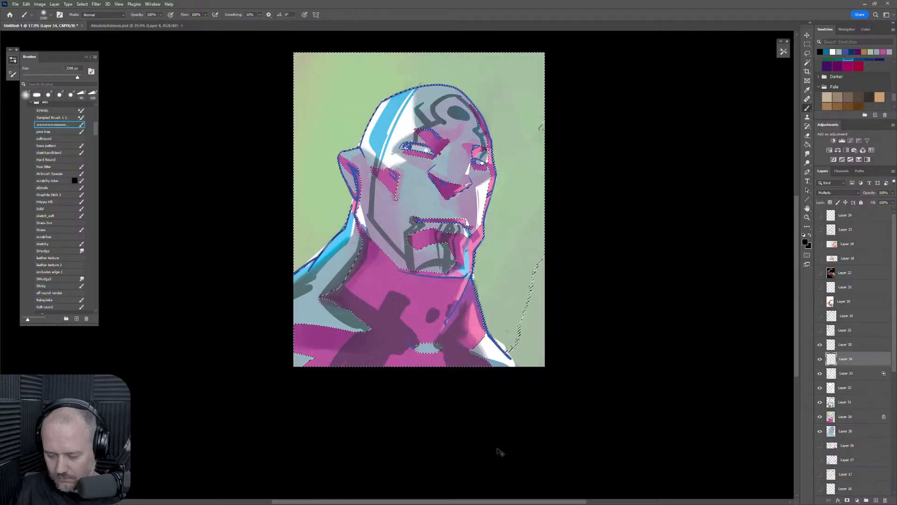
click(827, 66)
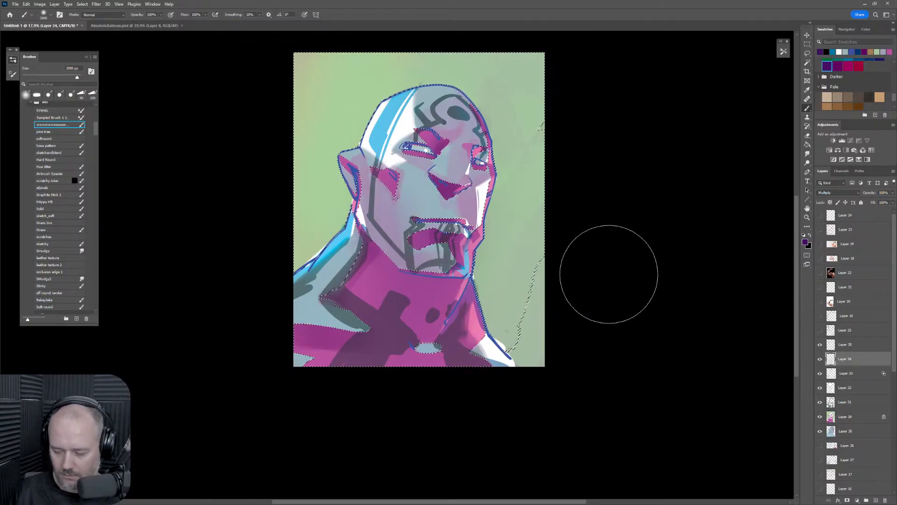
Clear the selection and check the portrait's balance by flipping it horizontally and back.
key(z)
key(ctrl+d)
alt+click(581, 327)
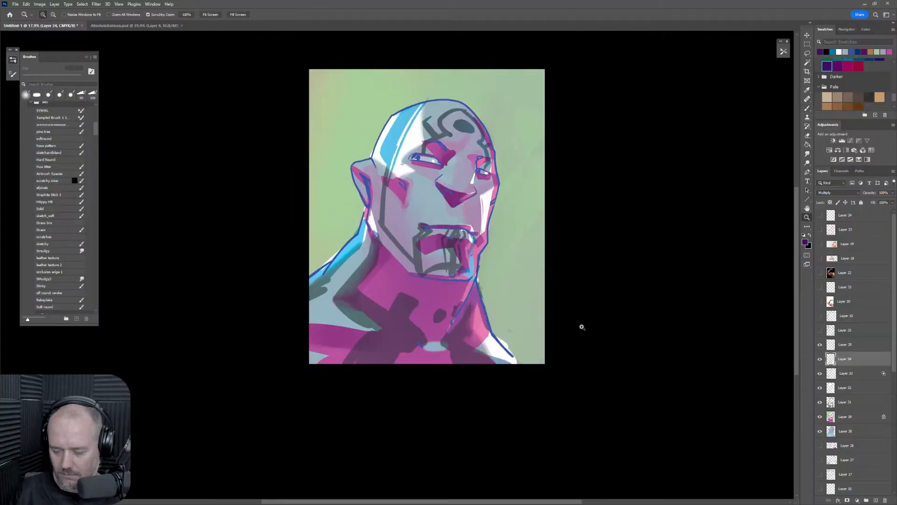
drag(582, 327, 593, 361)
key(ctrl+shift+h)
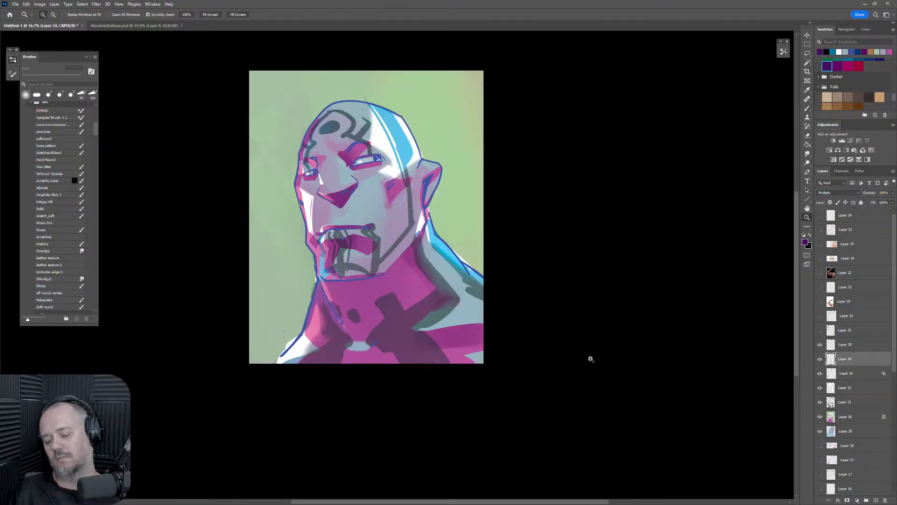
key(ctrl+shift+h)
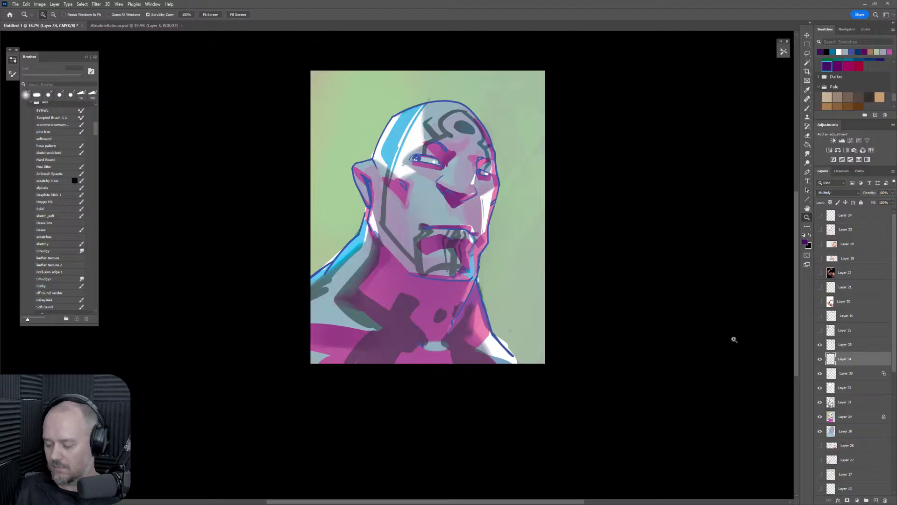
Add a new layer directly above the line-art layer and set its blend mode to Lighten.
click(859, 345)
click(876, 501)
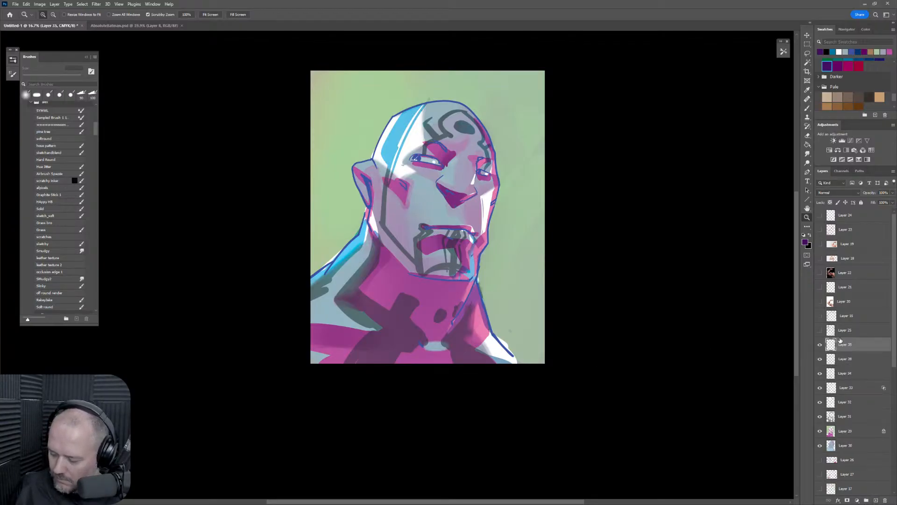
click(833, 194)
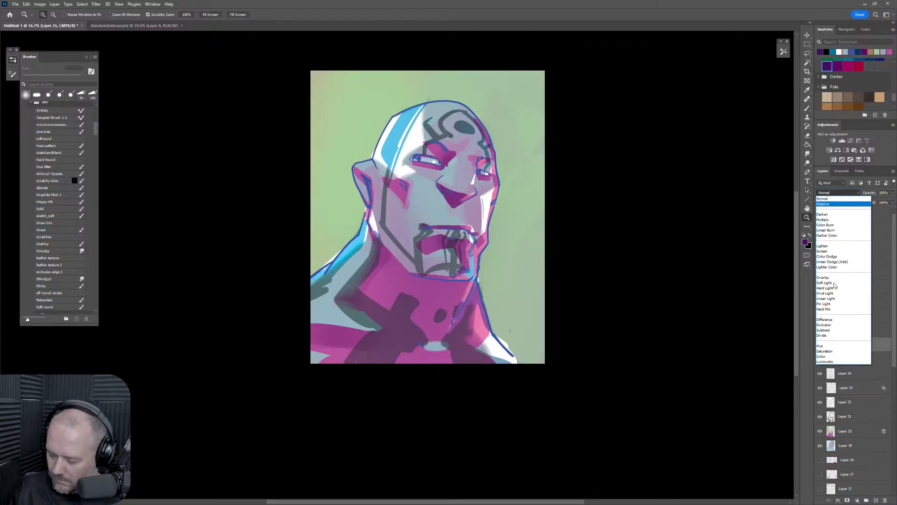
click(841, 248)
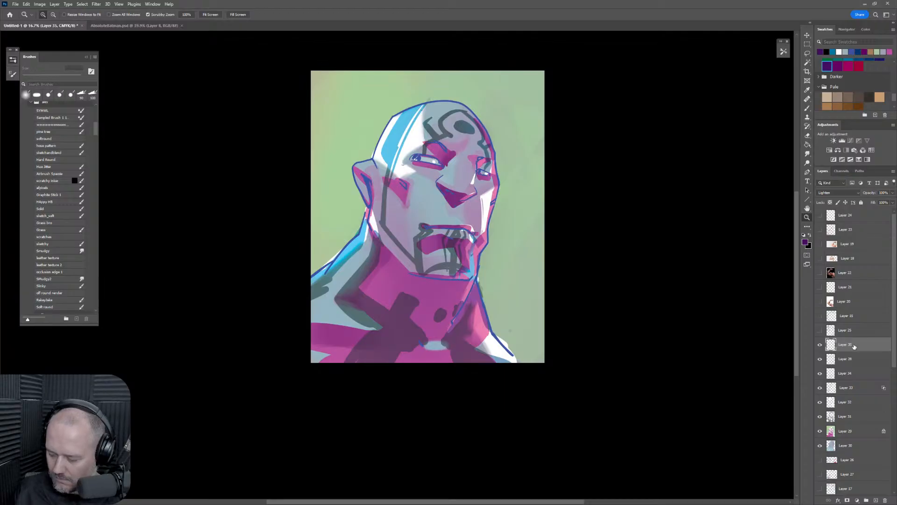
Sample the light blue of the head stripe and paint a soft glow around the back of the head with a 1700 px brush.
key(b)
alt+click(392, 131)
mouse_move(397, 123)
mouse_down()
mouse_move(412, 100)
mouse_move(386, 220)
mouse_up()
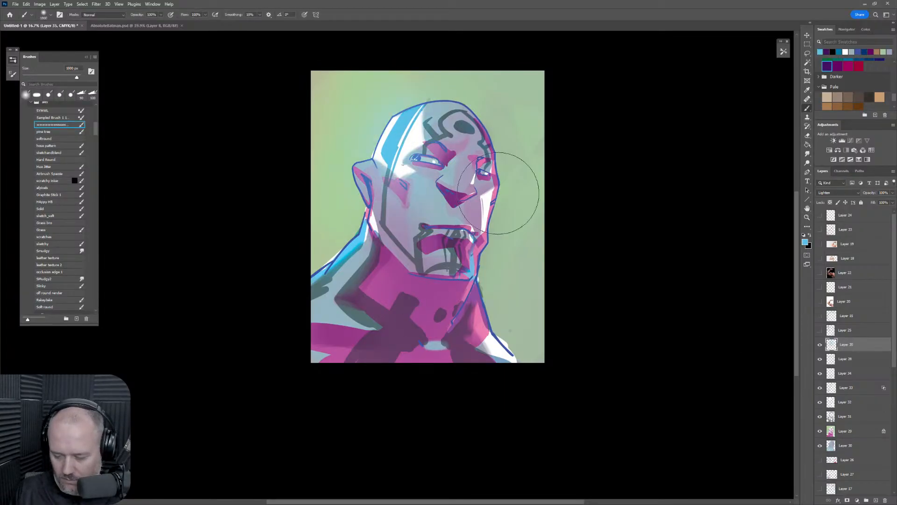
key(ctrl+z)
key([)
drag(391, 119, 387, 169)
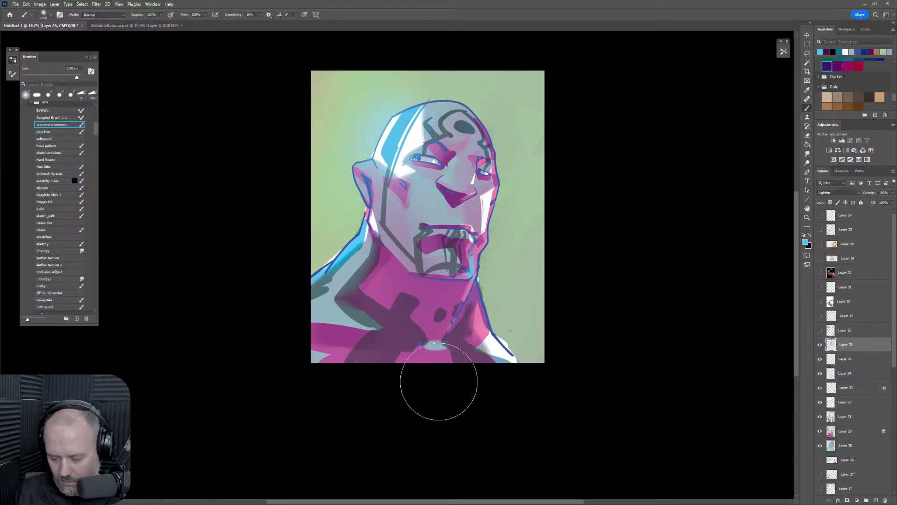
Reduce the soft brush to 1000 px and paint a light blue glow behind the neck and above the shoulder.
key([)
key([)
key([)
key([)
key([)
key([)
key([)
drag(351, 210, 346, 262)
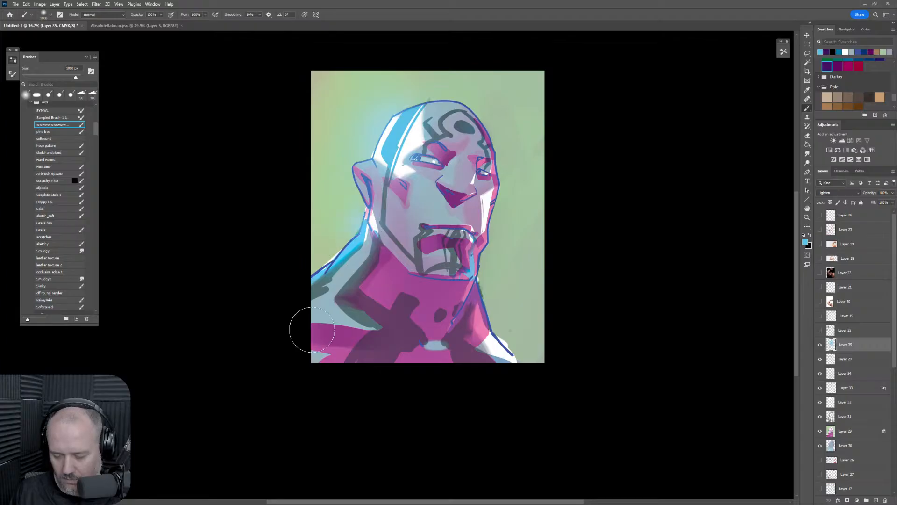
Try a soft glow down the front of the face and neck, first in light blue and again in the tan swatch colour.
drag(496, 176, 482, 262)
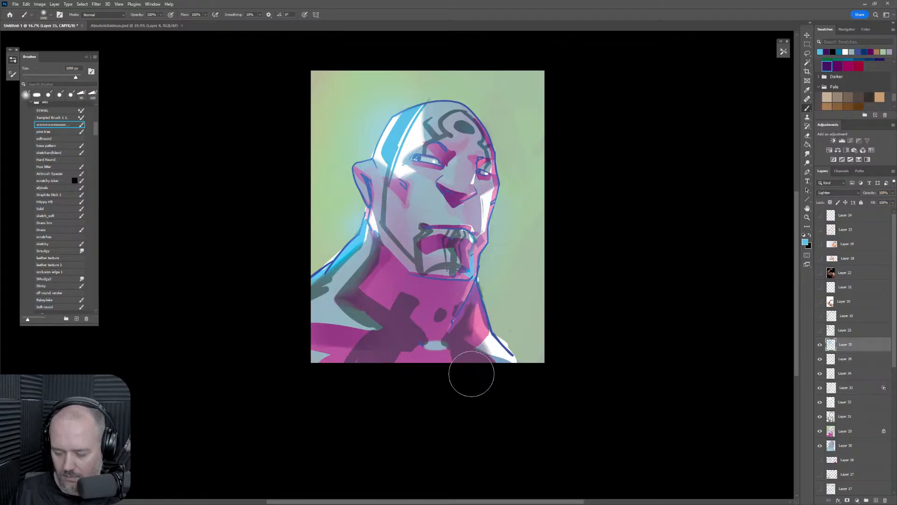
key(ctrl+z)
click(879, 96)
mouse_move(499, 185)
mouse_down()
mouse_move(487, 199)
mouse_move(469, 307)
mouse_move(477, 344)
mouse_up()
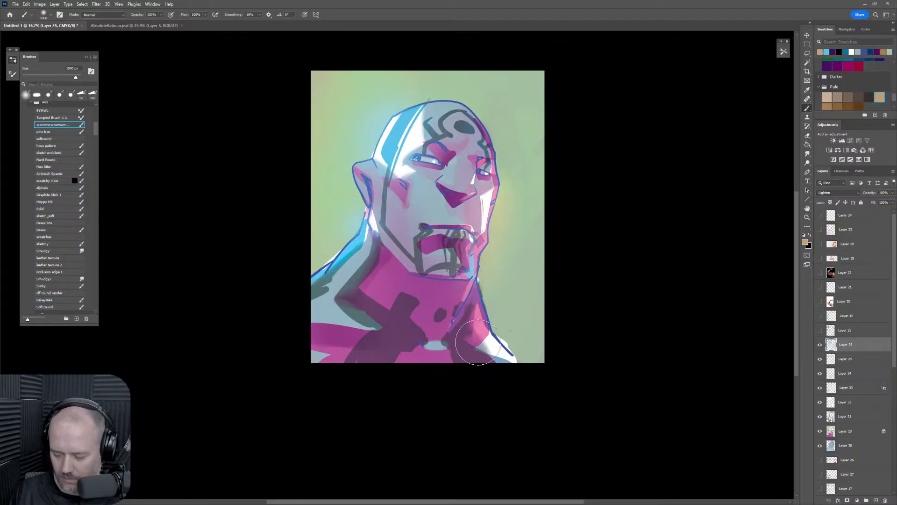
key(ctrl+z)
Sample the background green and paint a soft glow down the front of the face and neck, enlarging the brush to 2600 px.
alt+click(501, 232)
key(])
drag(496, 201, 501, 316)
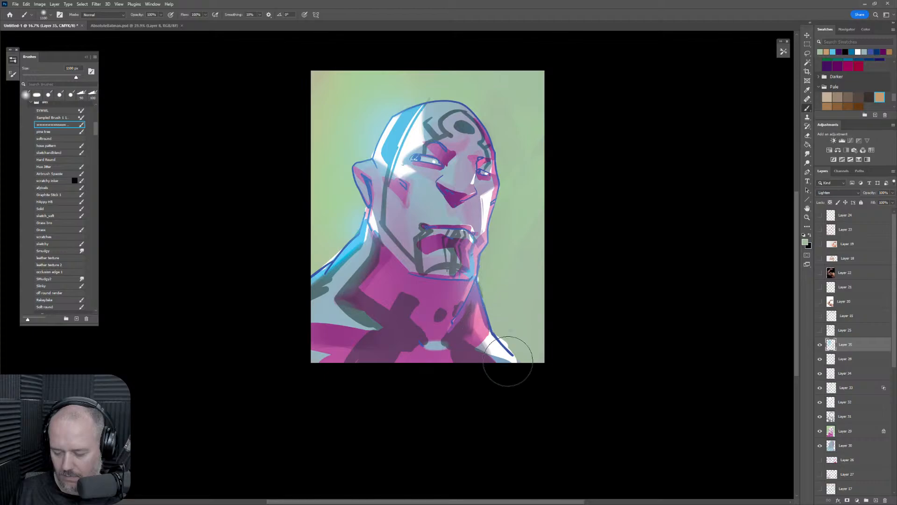
key(])
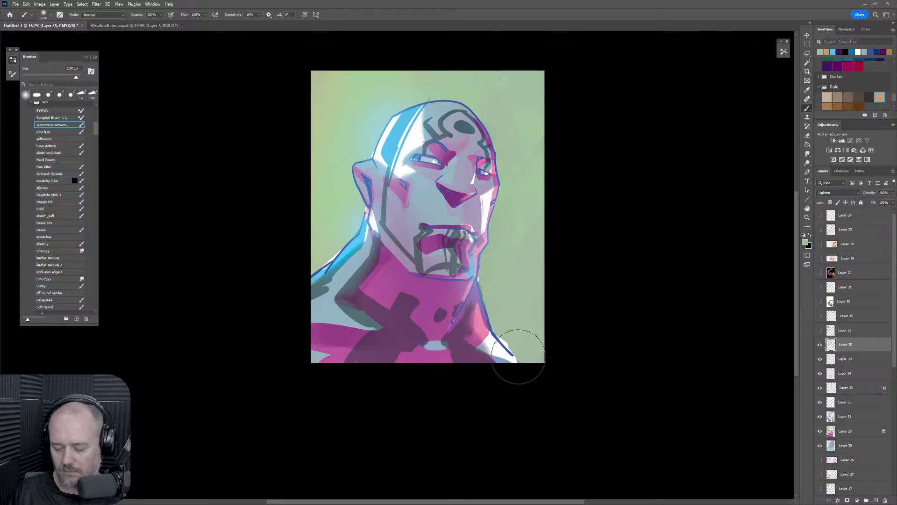
key(])
key(])
key(])
key(])
key(])
key(])
key(])
key(])
key(])
key(])
key(])
key(])
key(])
key(])
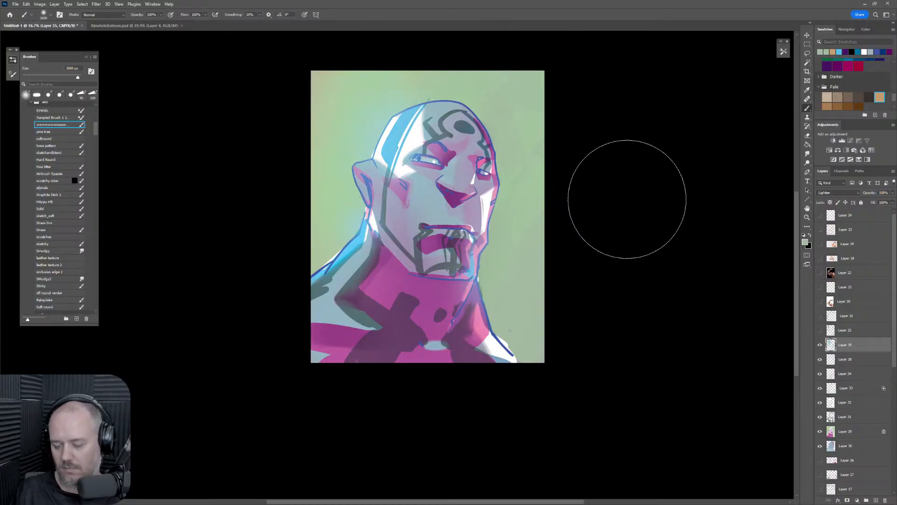
scroll(542, 261, down, 3)
scroll(541, 261, up, 4)
Enlarge the eraser to 1900 px and soften the glow with broad diagonal strokes across the face and neck.
key(e)
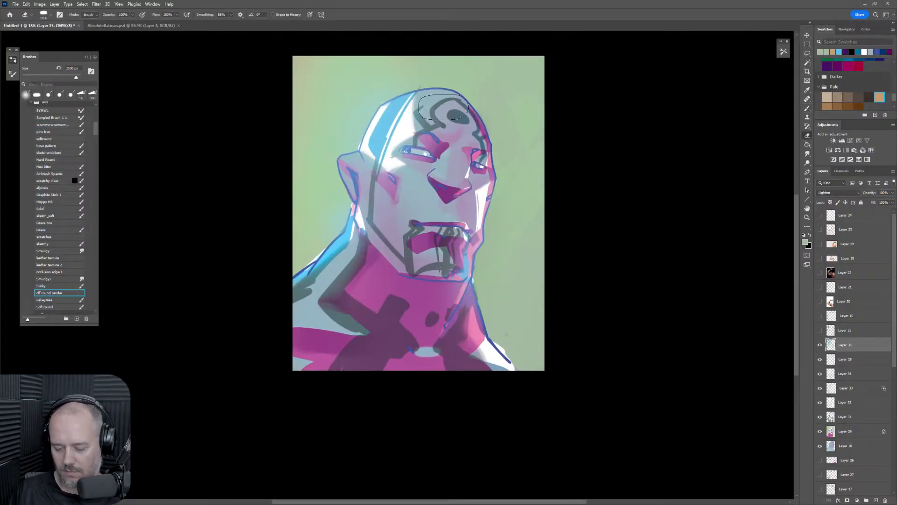
key(bracketright)
key(bracketright)
key(bracketright)
key(bracketright)
key(bracketright)
key(bracketright)
key(bracketright)
key(bracketright)
drag(477, 86, 373, 357)
drag(477, 114, 390, 367)
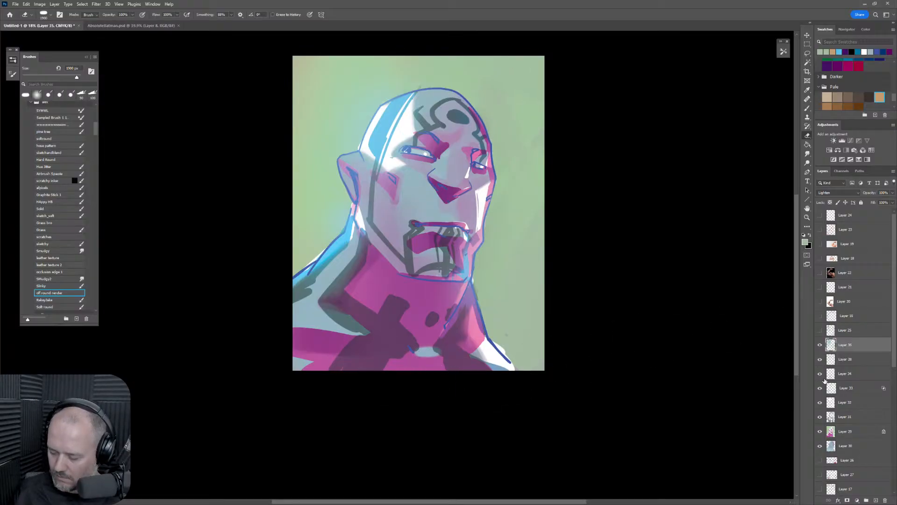
Compare the portrait with and without the line art, also in mirrored view, leaving all painting layers visible.
click(820, 373)
click(820, 374)
click(820, 359)
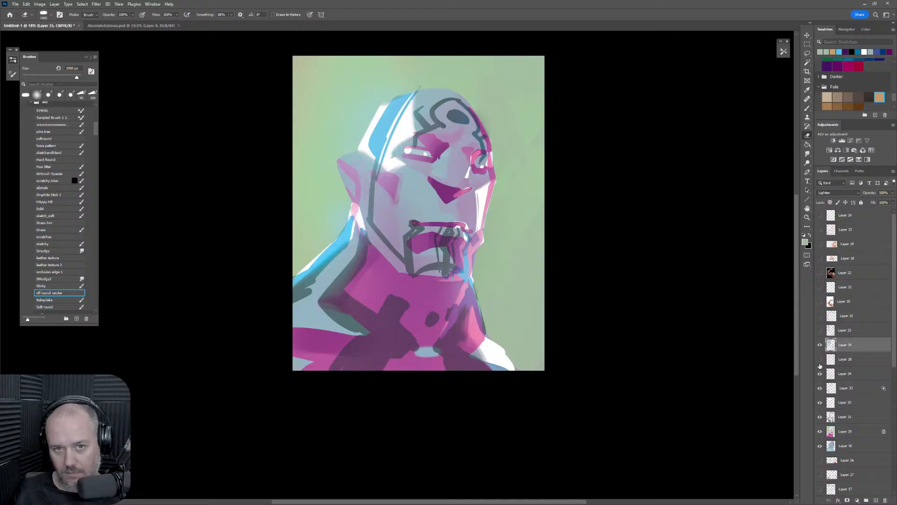
key(ctrl+shift+h)
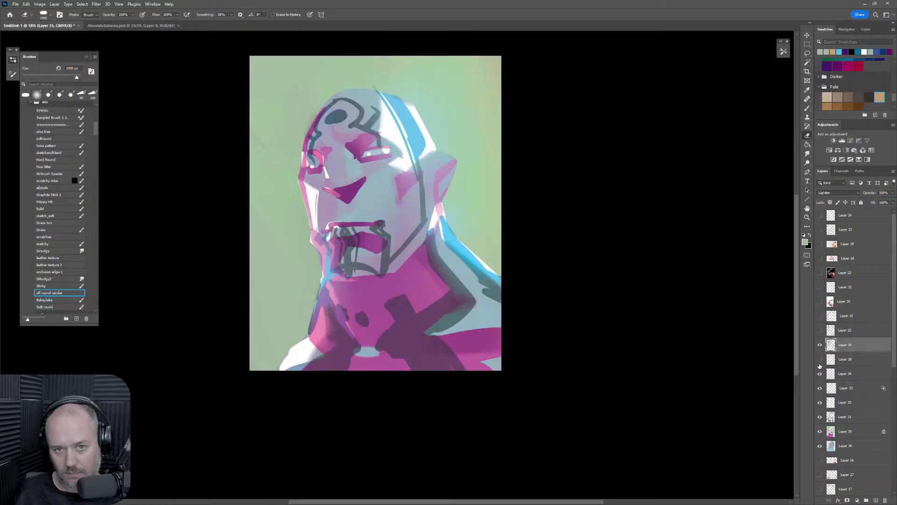
key(ctrl+shift+h)
click(820, 364)
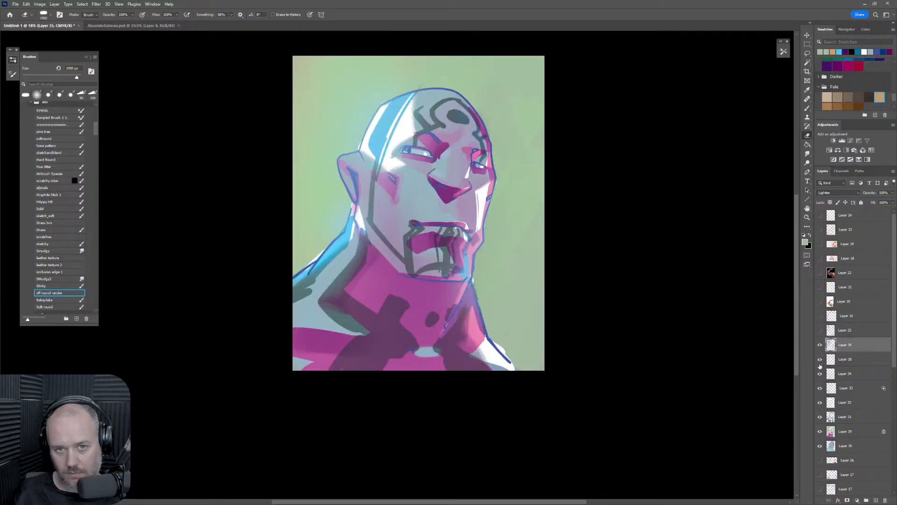
click(820, 364)
click(820, 363)
click(820, 365)
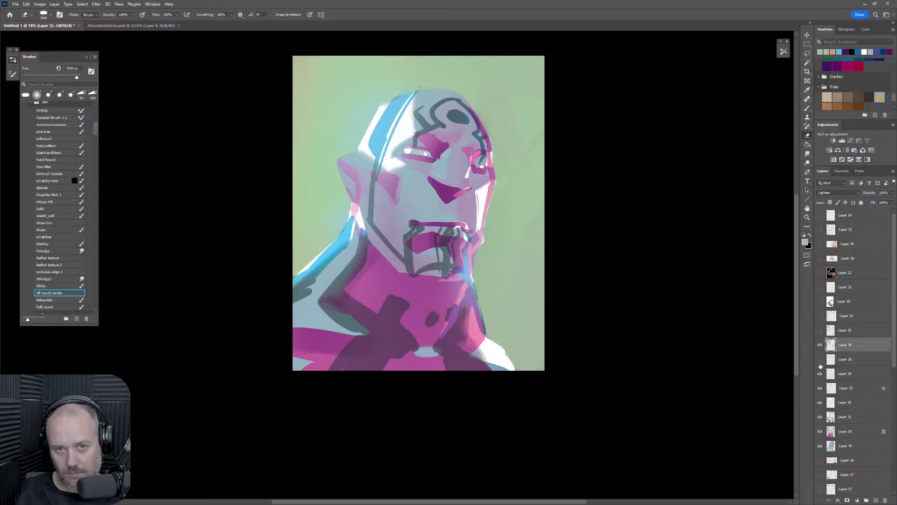
click(820, 365)
Examine the whole portrait mirrored horizontally, and return it to its original orientation.
mouse_move(625, 345)
mouse_down()
mouse_move(617, 344)
mouse_move(627, 349)
mouse_up()
drag(575, 379, 627, 421)
key(ctrl+shift+h)
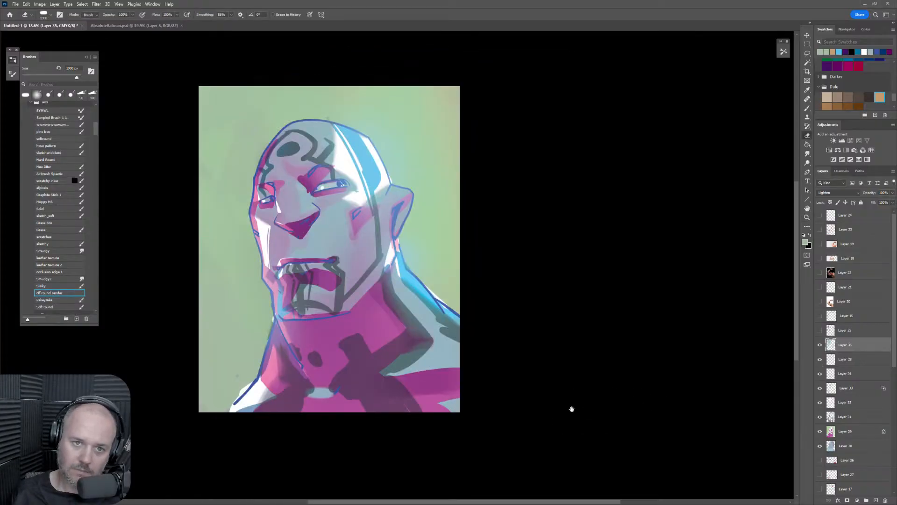
drag(570, 409, 677, 396)
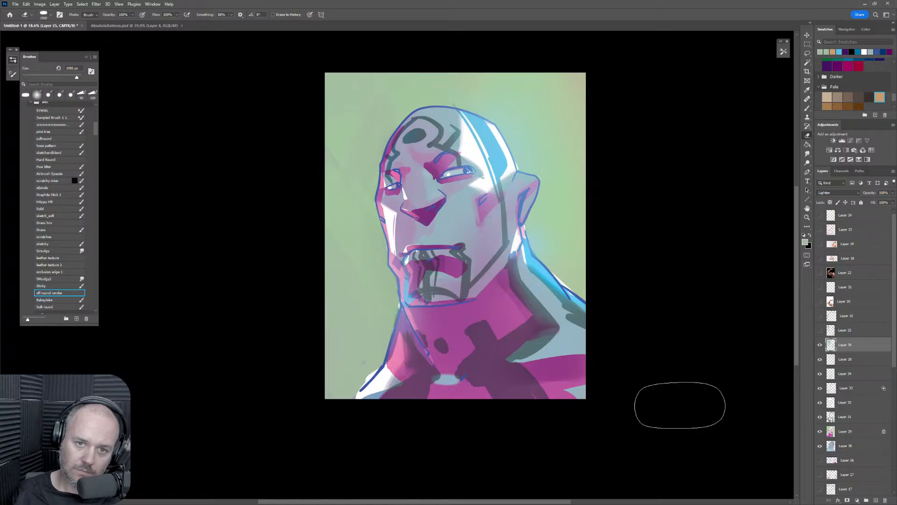
key(ctrl+shift+h)
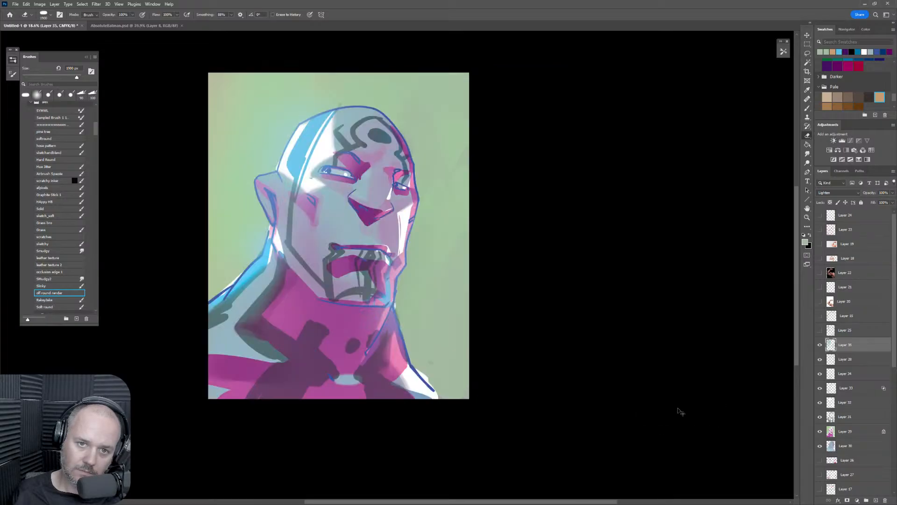
drag(573, 371, 673, 369)
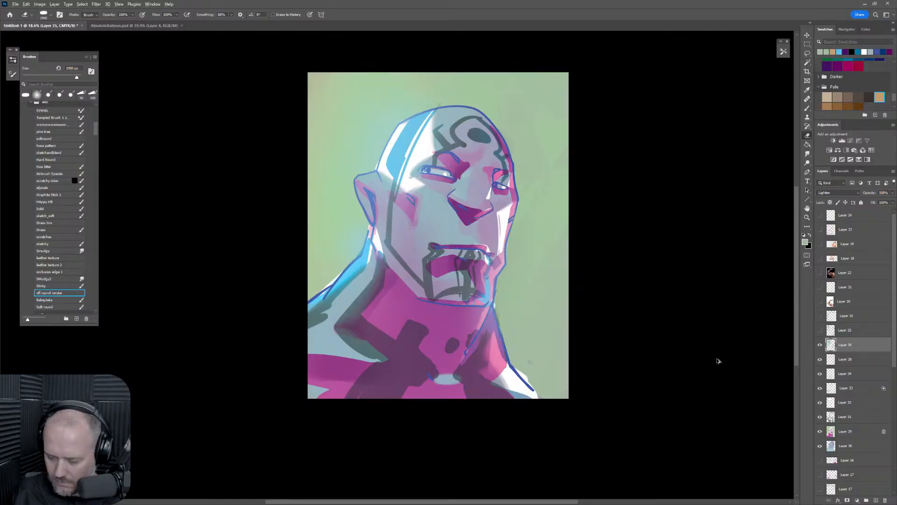
Stamp the visible artwork onto a new layer and shift its hue by about +45 with Hue/Saturation.
key(ctrl+alt+shift+e)
key(ctrl+u)
drag(713, 344, 729, 364)
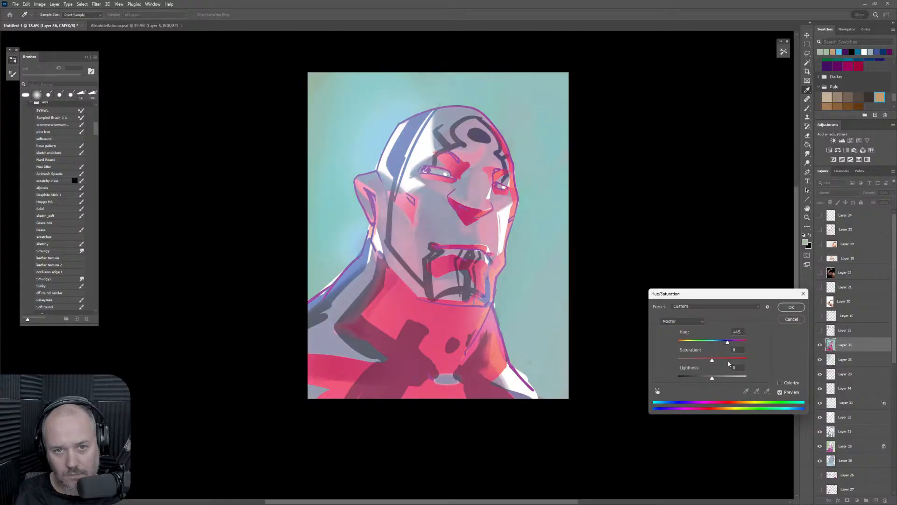
click(790, 307)
key(e)
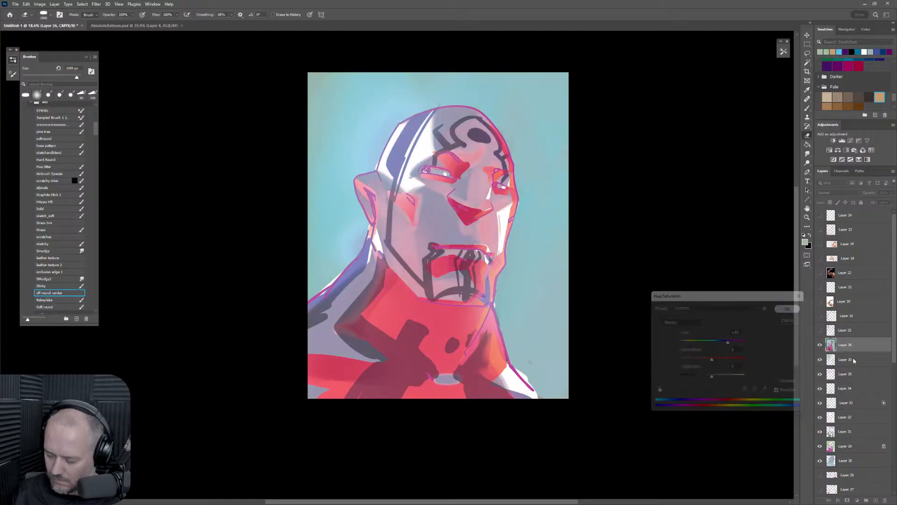
Add a layer mask to the hue-shifted layer and fill it with black.
click(847, 501)
key(b)
key(d)
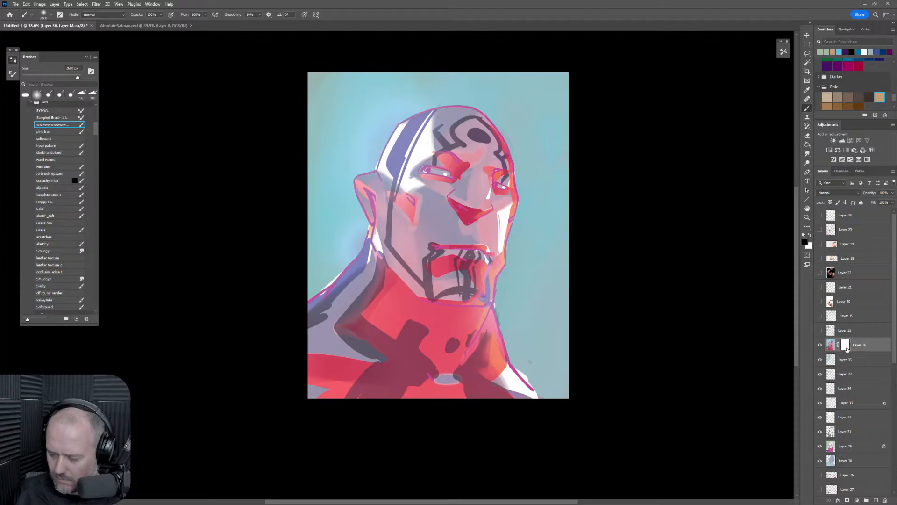
click(808, 144)
click(470, 321)
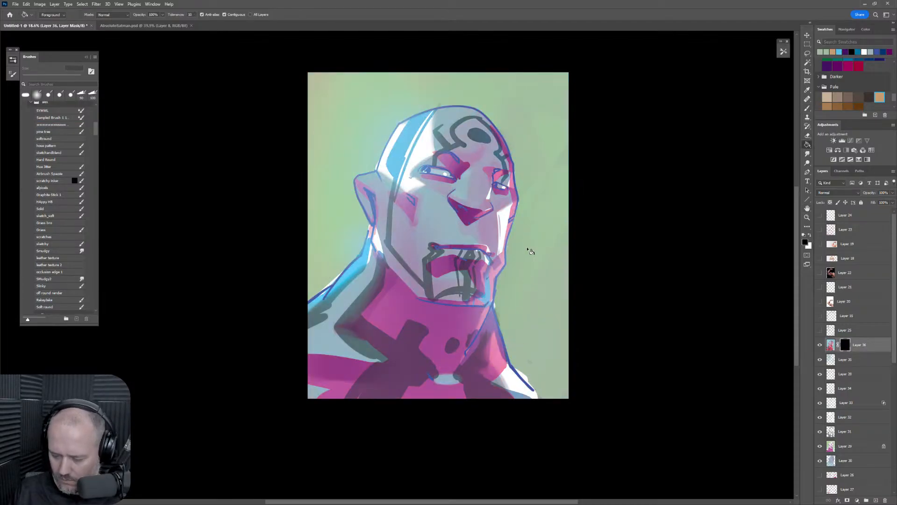
Paint white on the mask with a smaller sketch-and-blend brush to reveal the hue-shifted colours over the cheek, nose and mouth.
key(b)
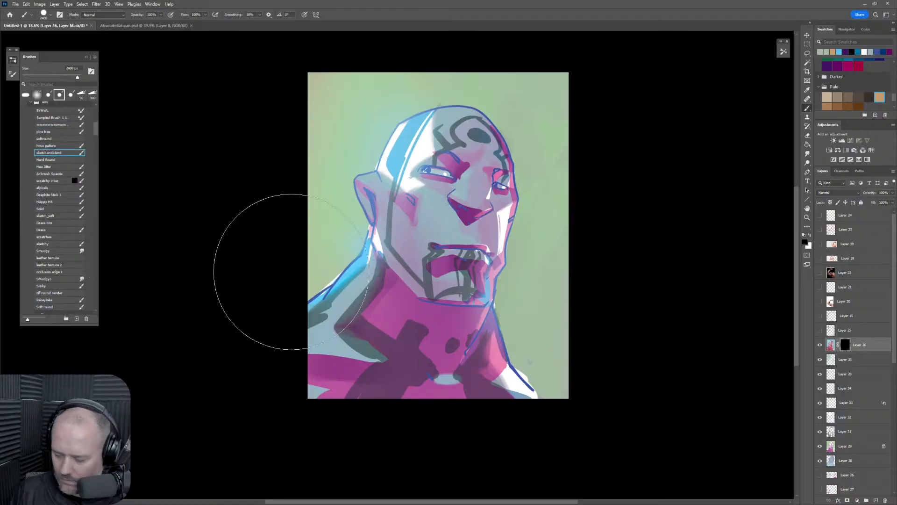
click(810, 236)
key(bracketleft)
key(bracketleft)
key(bracketleft)
key(bracketleft)
key(bracketleft)
key(bracketleft)
key(bracketleft)
key(bracketleft)
key(bracketleft)
key(bracketleft)
key(bracketleft)
key(bracketleft)
key(bracketleft)
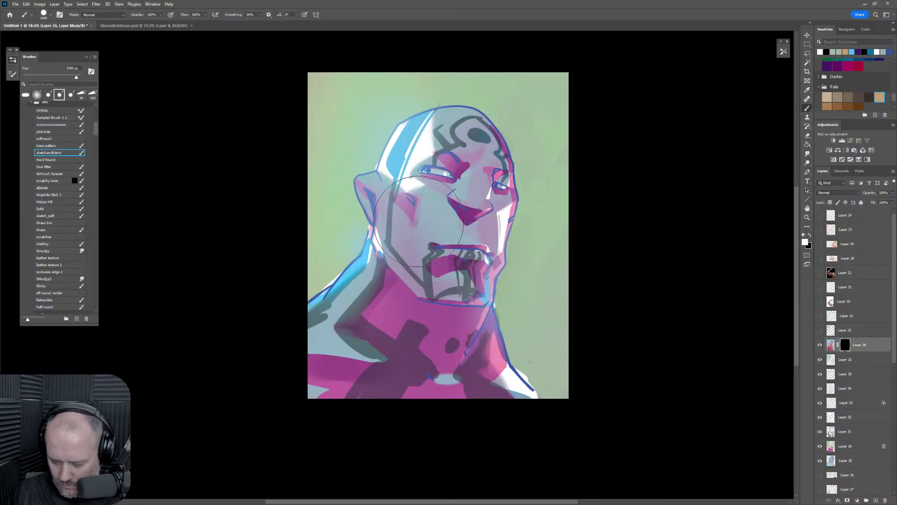
mouse_move(405, 219)
mouse_down()
mouse_move(419, 269)
mouse_move(423, 230)
mouse_move(441, 233)
mouse_move(452, 282)
mouse_move(452, 198)
mouse_move(463, 264)
mouse_up()
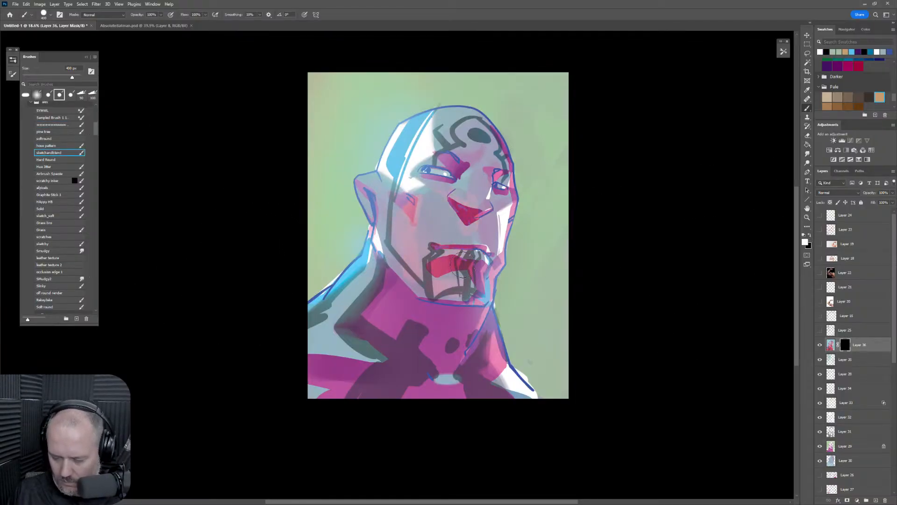
Try revealing the hue-shifted reds around the eyes, brow and nose with smaller white mask strokes, and undo the latest ones.
drag(472, 215, 503, 166)
mouse_move(436, 189)
mouse_down()
mouse_move(446, 166)
mouse_move(449, 129)
mouse_move(464, 136)
mouse_move(484, 161)
mouse_up()
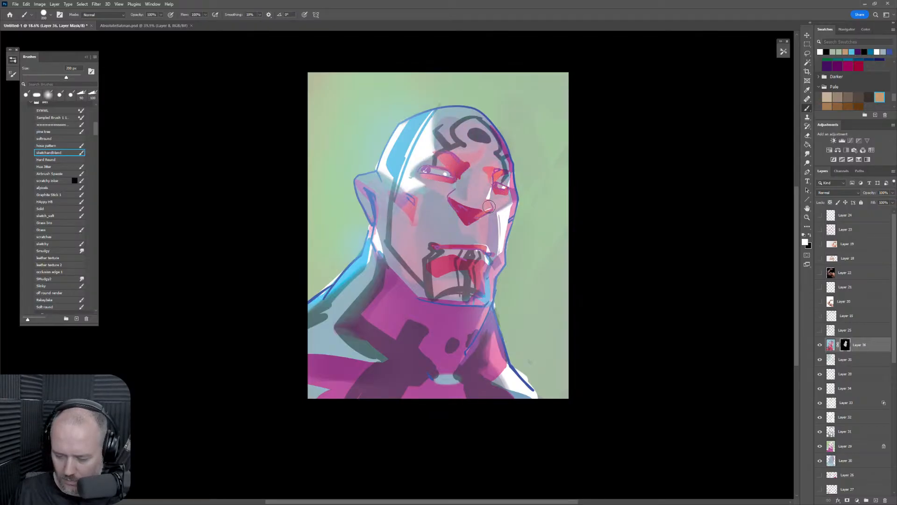
drag(489, 207, 488, 213)
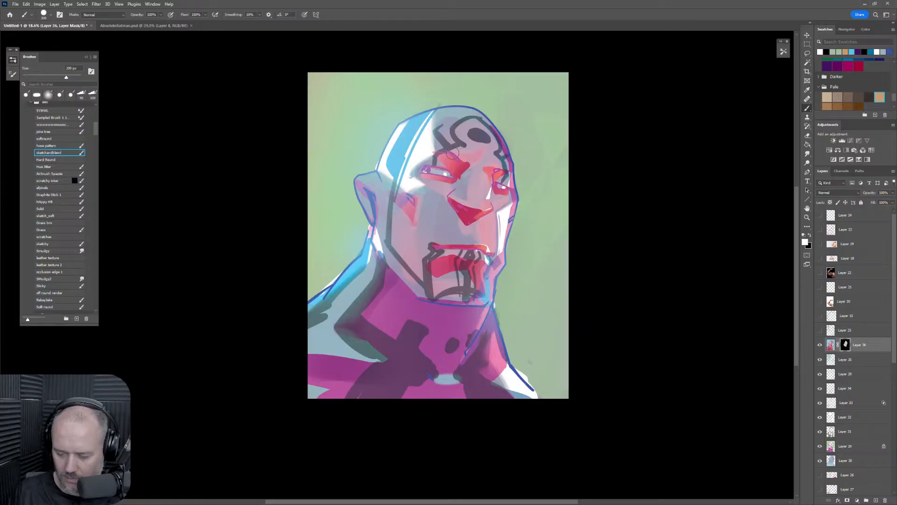
drag(512, 254, 514, 315)
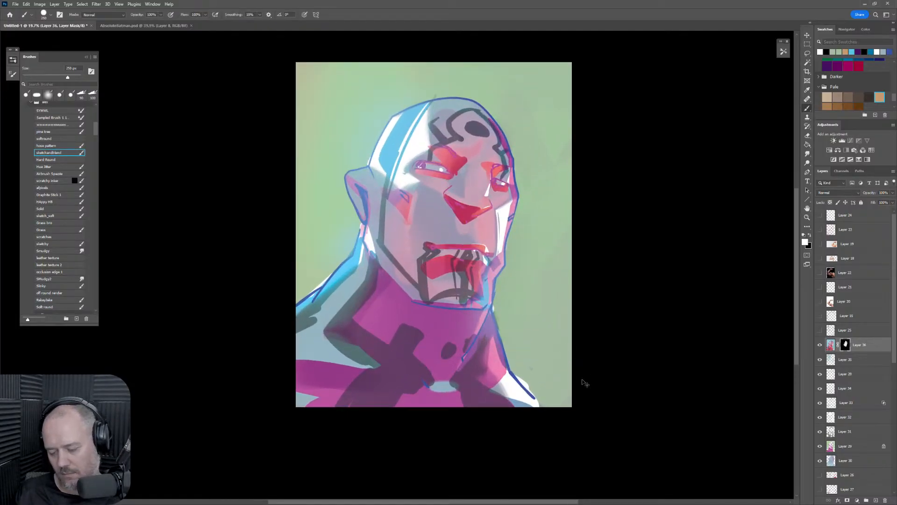
key(ctrl+z)
key(ctrl+z)
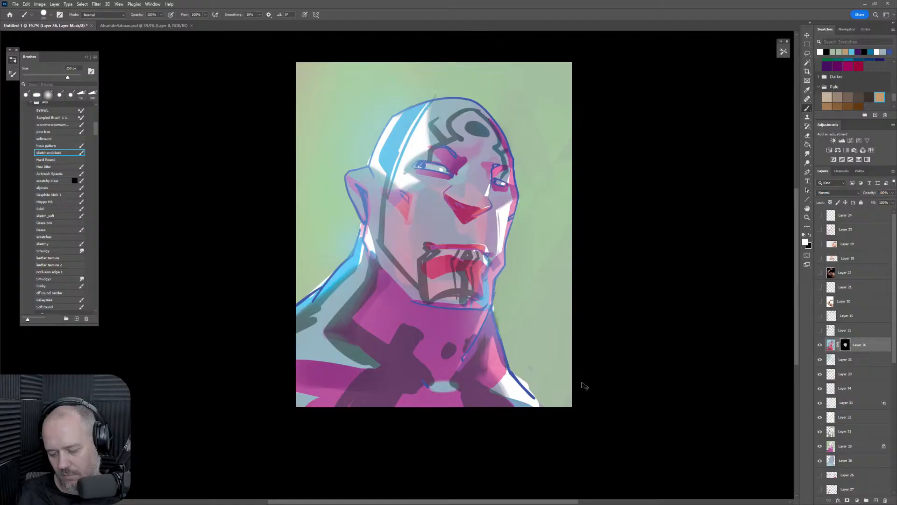
Reveal the hue-shifted reds along the face's shaded edge, nose and mouth with small white mask strokes, undoing the unwanted ones.
key(ctrl+z)
drag(505, 209, 484, 297)
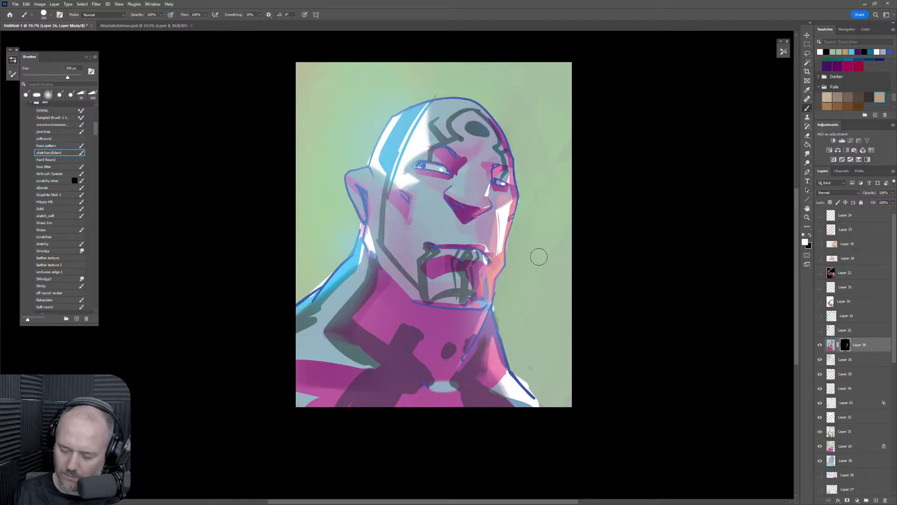
key(ctrl+z)
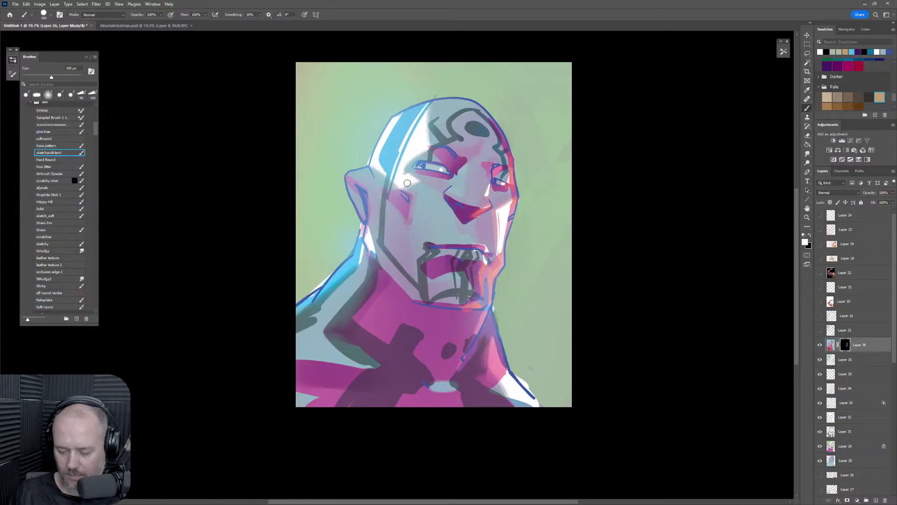
key(bracketright)
drag(430, 147, 434, 105)
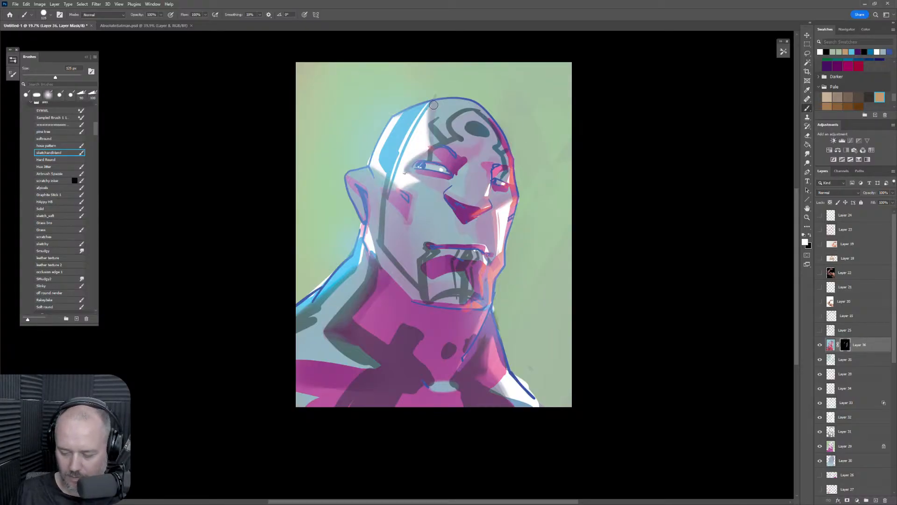
key(ctrl+z)
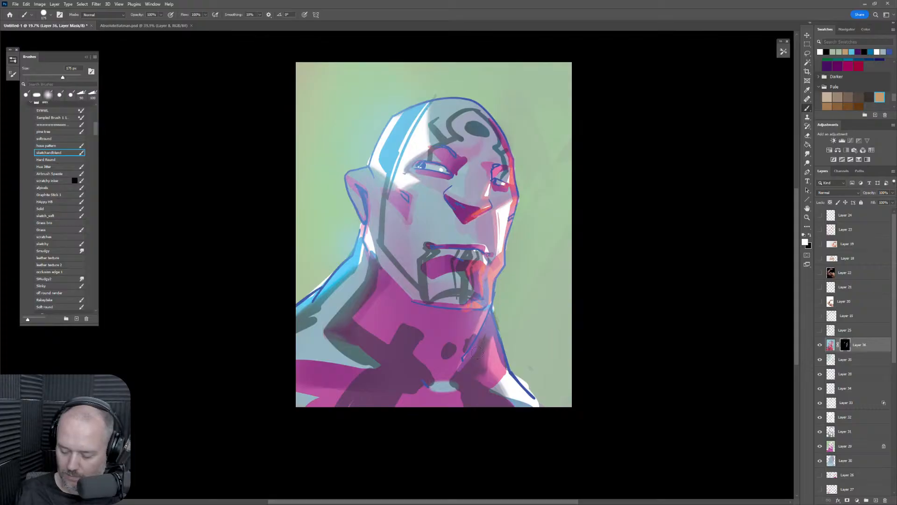
Reveal the hue-shifted reds over the side of the neck and shoulder using a large mask brush of about 1200 px.
key(bracketright)
key(bracketright)
key(bracketright)
key(bracketright)
key(bracketright)
key(bracketright)
key(bracketright)
key(bracketright)
key(bracketright)
key(bracketright)
key(bracketright)
drag(497, 330, 499, 437)
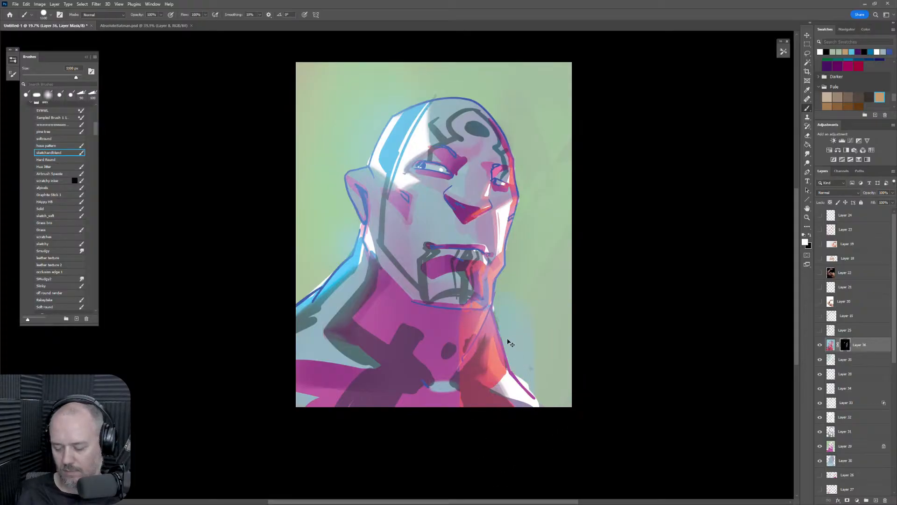
key(ctrl+z)
mouse_move(513, 312)
mouse_down()
mouse_move(501, 365)
mouse_move(526, 408)
mouse_up()
Judge the portrait mirrored and at a small scale, and extend the revealed reds further across the neck on the mask.
key(z)
drag(580, 350, 555, 381)
key(shift+h)
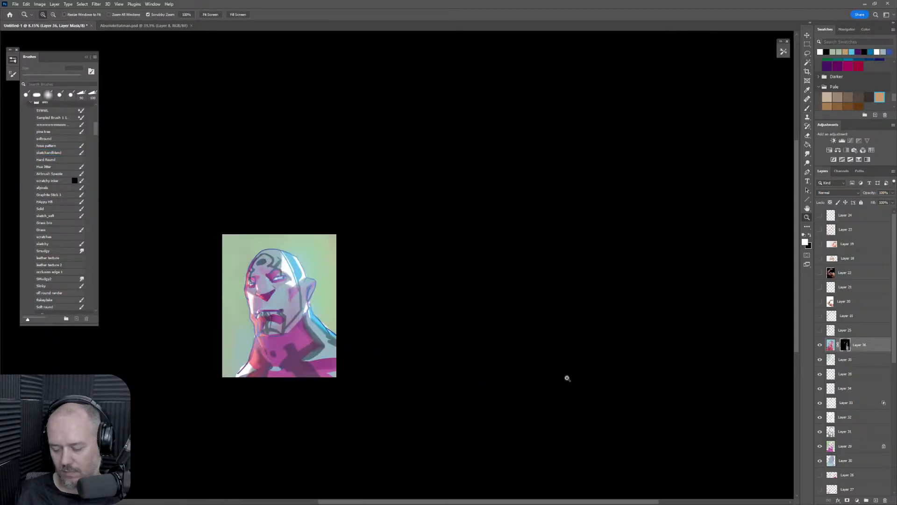
drag(397, 400, 493, 330)
drag(395, 261, 421, 273)
drag(417, 311, 503, 295)
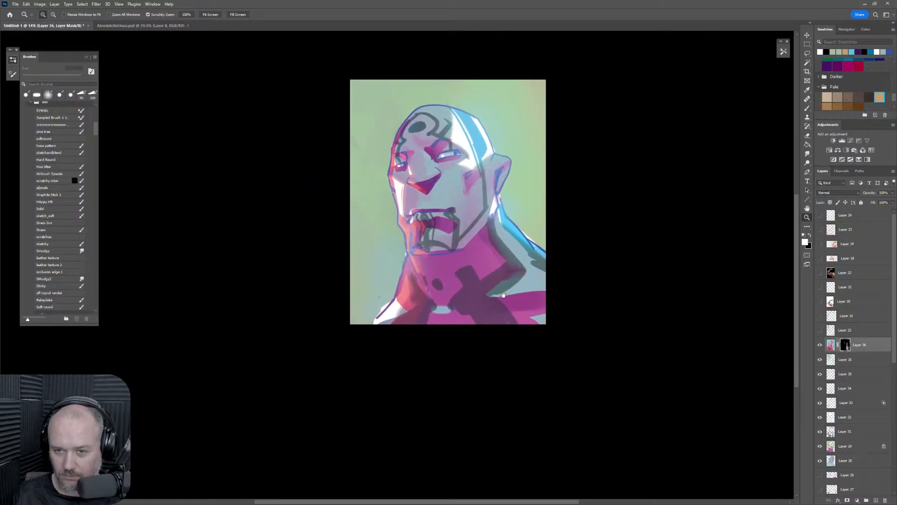
key(b)
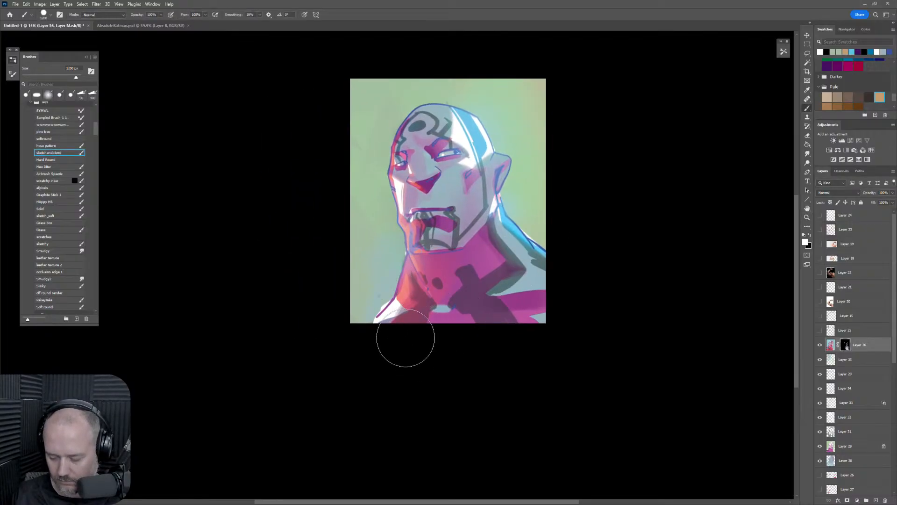
key(shift+h)
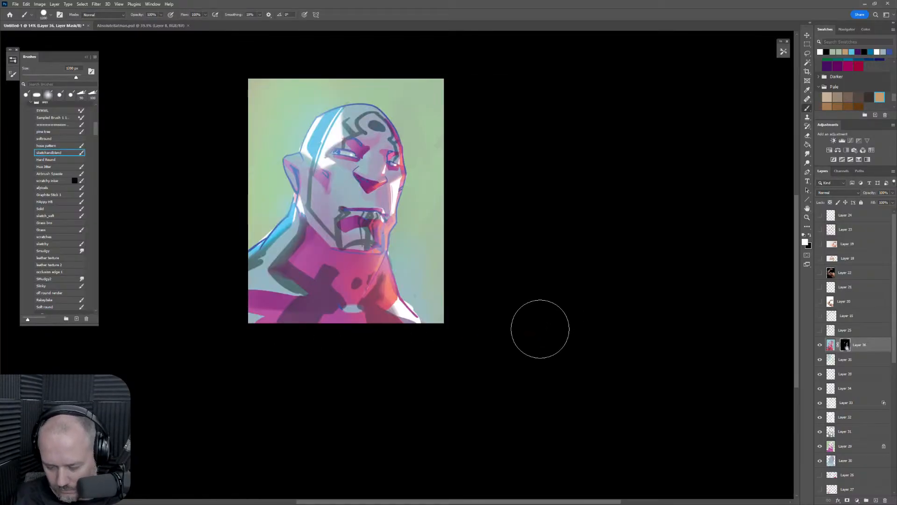
drag(420, 254, 532, 346)
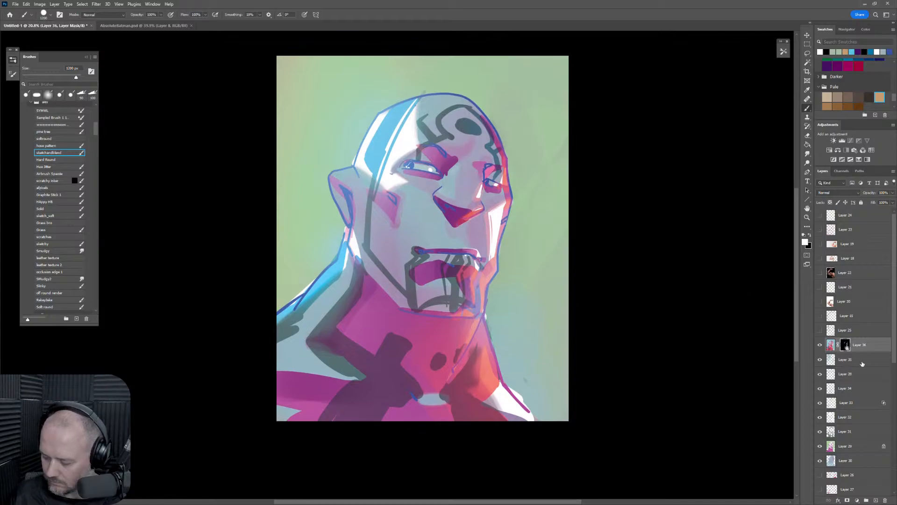
Add a new layer above the hue-shifted layer and toggle the hue-shifted layer's visibility to compare its effect.
click(877, 499)
scroll(611, 408, down, 1)
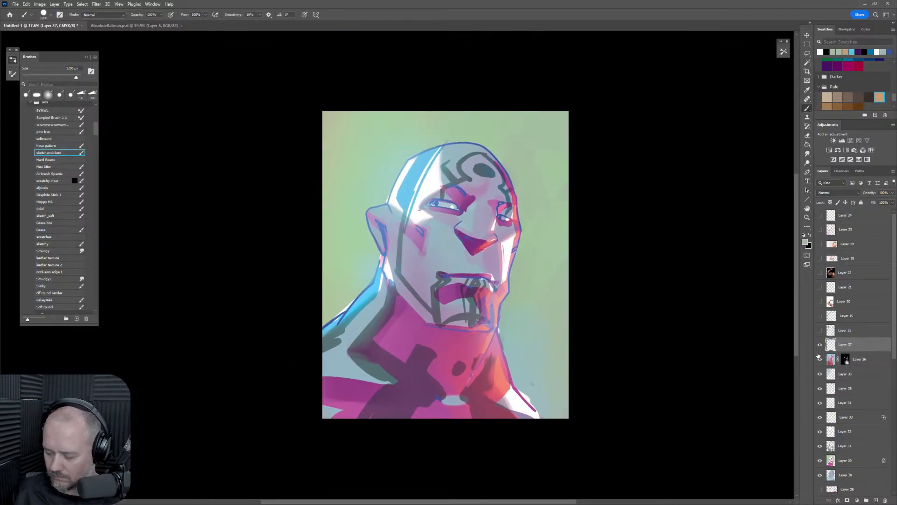
click(819, 360)
click(819, 360)
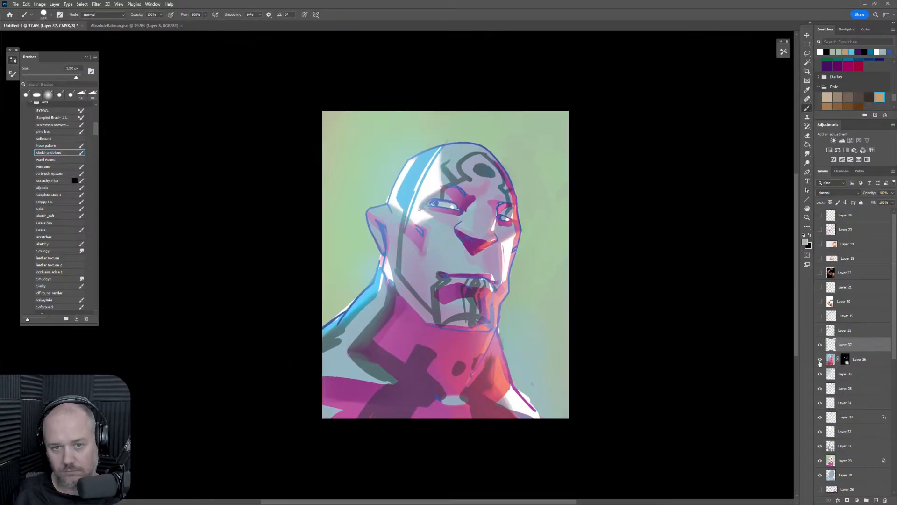
click(819, 363)
Paint black diagonal strokes across the background above the head with the Tina paint - tilt brush at about 800 px.
mouse_move(616, 357)
mouse_down()
mouse_move(596, 363)
mouse_move(617, 364)
mouse_up()
mouse_move(604, 365)
mouse_down()
mouse_move(587, 332)
mouse_move(615, 320)
mouse_move(607, 307)
mouse_up()
key(r)
drag(605, 314, 599, 348)
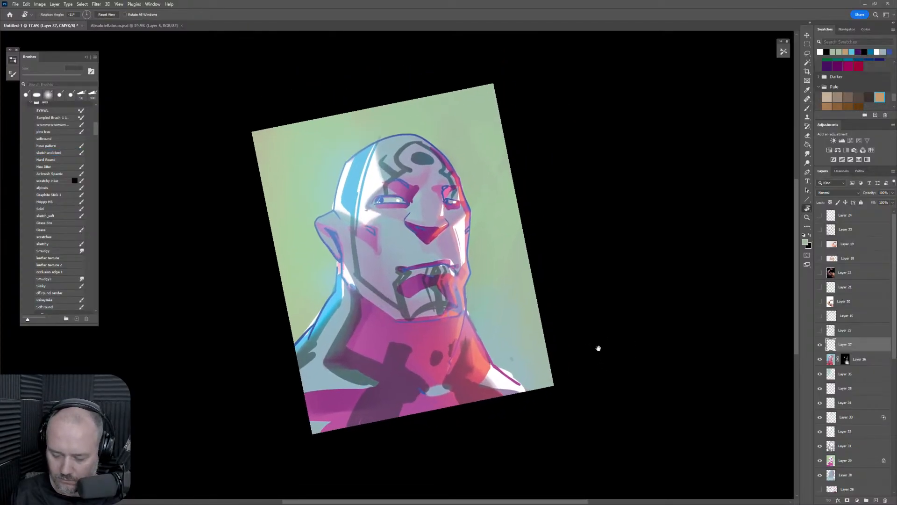
scroll(95, 137, down, 5)
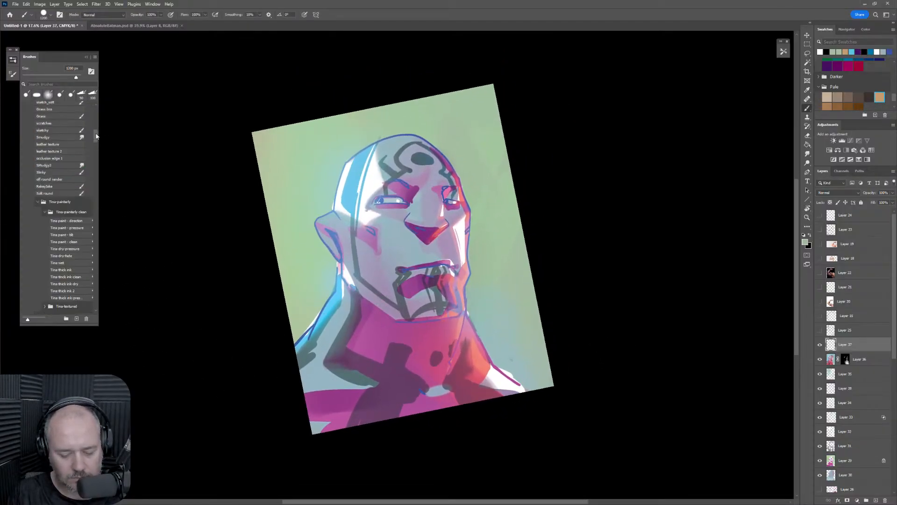
click(79, 235)
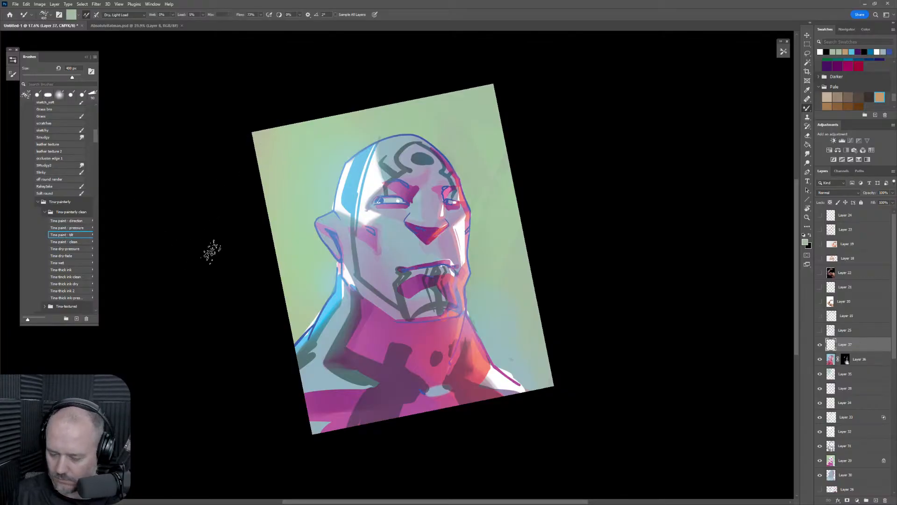
click(810, 236)
key(bracketright)
key(bracketright)
key(bracketright)
key(bracketright)
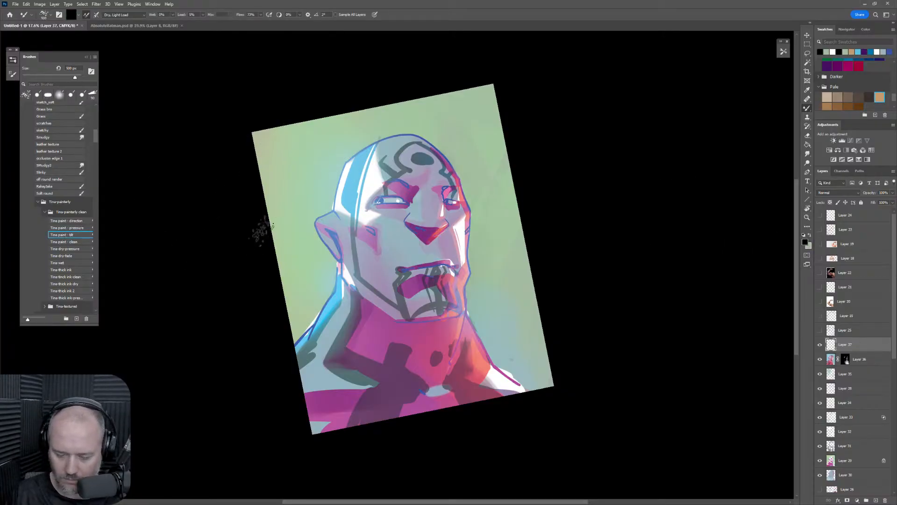
mouse_move(269, 218)
mouse_down()
mouse_move(279, 196)
mouse_move(341, 149)
mouse_up()
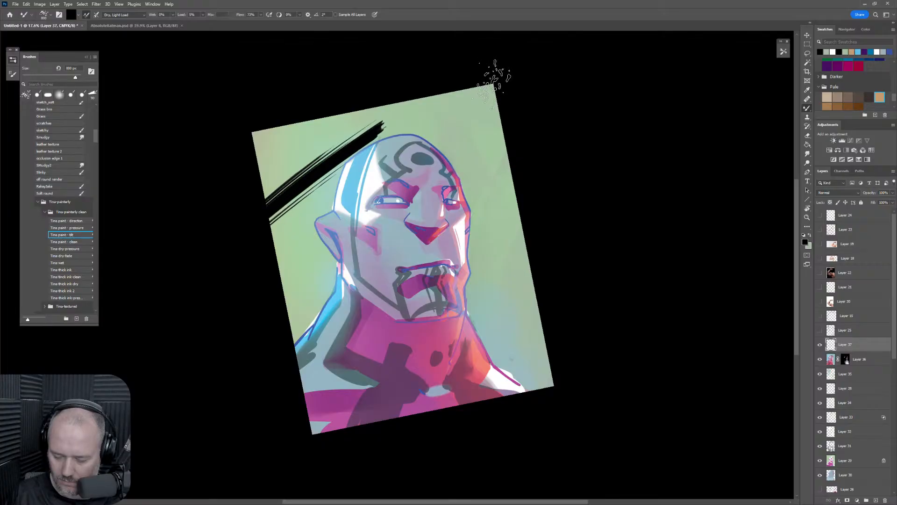
mouse_move(248, 206)
mouse_down()
mouse_move(369, 104)
mouse_move(462, 56)
mouse_up()
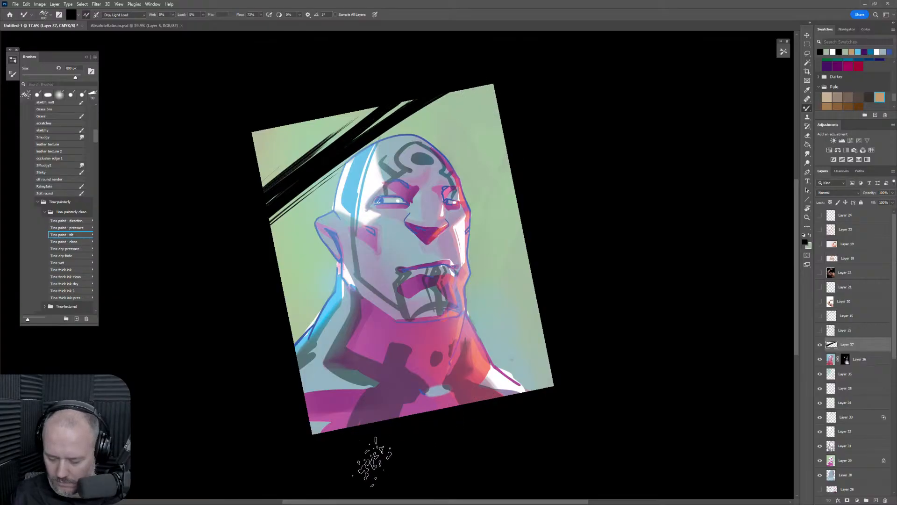
Paint matching black diagonal strokes over the canvas corner by the shoulder and thicken the upper band with a 1200 px brush.
drag(375, 461, 659, 283)
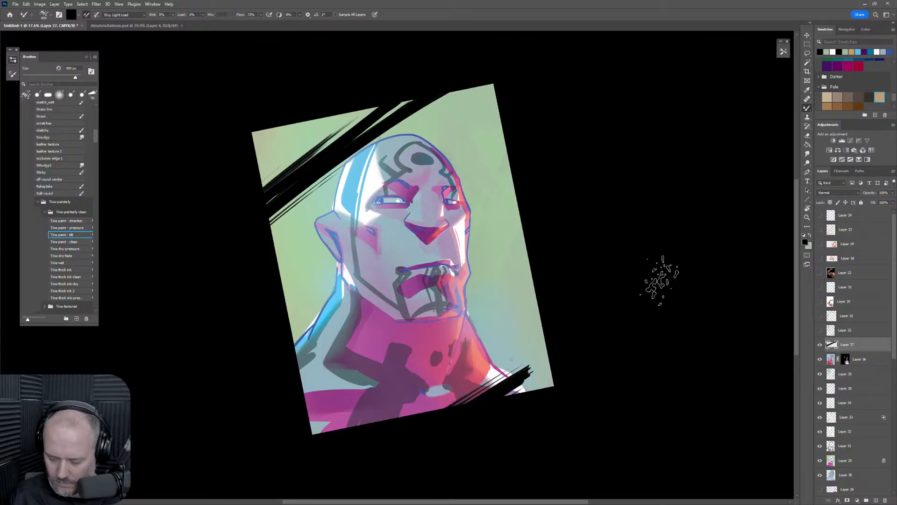
drag(520, 395, 674, 308)
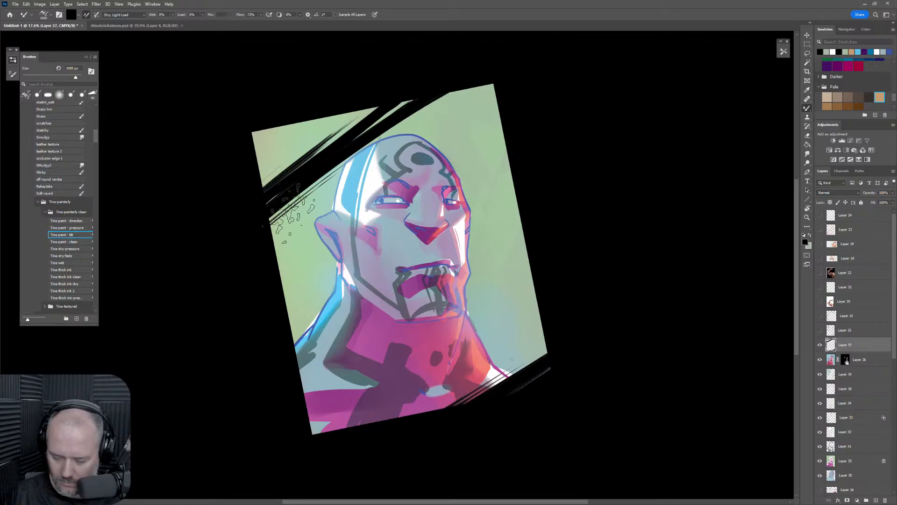
key(bracketright)
key(bracketright)
key(bracketright)
key(bracketright)
drag(299, 164, 274, 178)
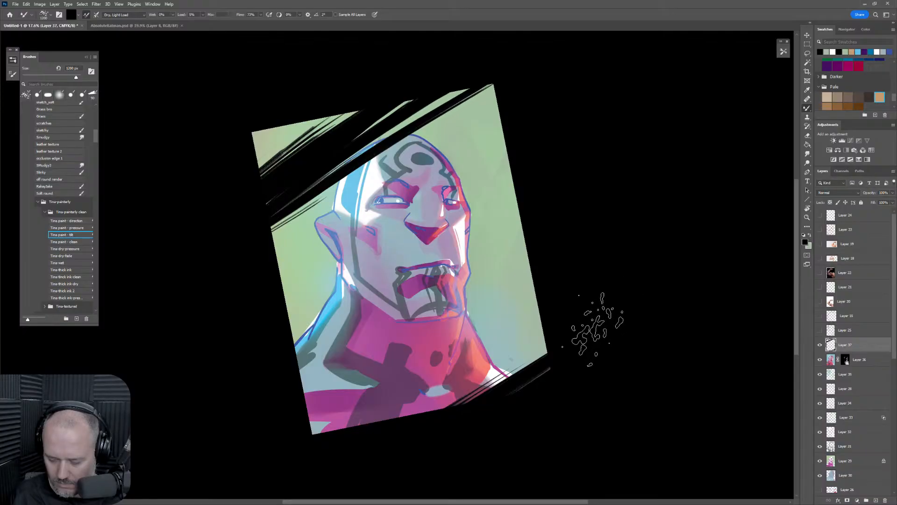
Move the black strokes layer up and to the left with Free Transform so the upper band clears the head.
key(ctrl+t)
drag(502, 250, 477, 282)
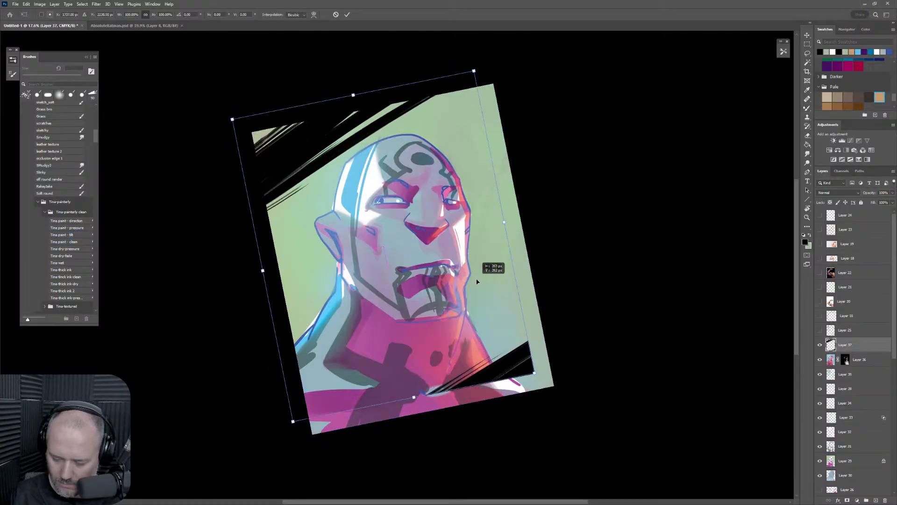
key(Return)
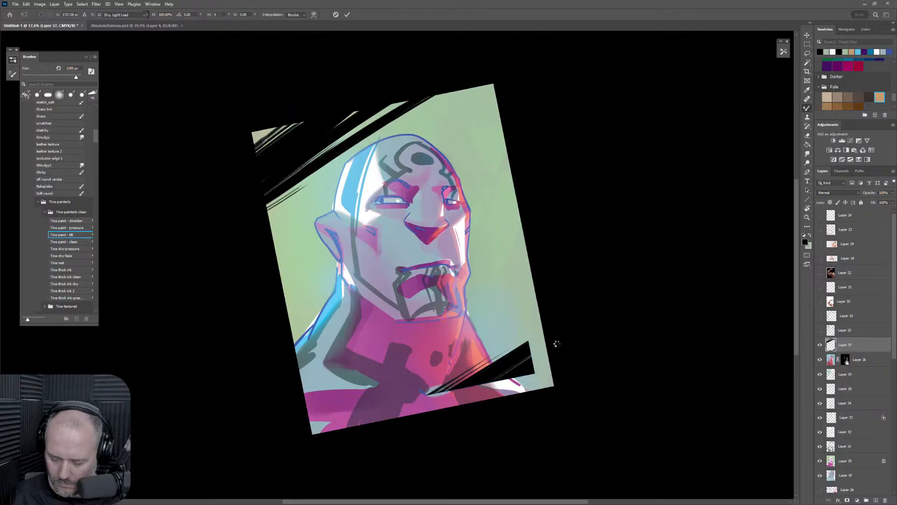
Lasso the lower black stroke, scale it to about 250%, rotate it slightly counter-clockwise across the bottom corner, and deselect.
key(l)
mouse_move(532, 274)
mouse_down()
mouse_move(380, 434)
mouse_move(592, 352)
mouse_up()
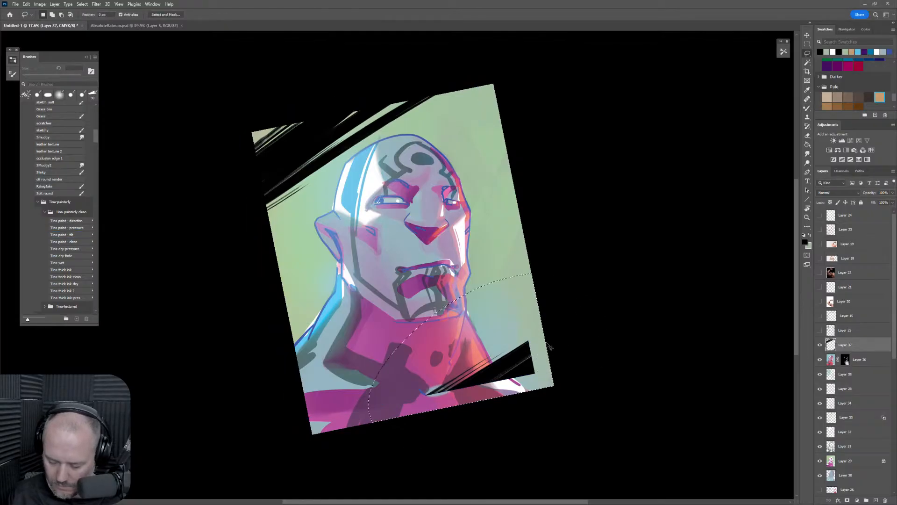
key(ctrl+t)
mouse_move(521, 352)
mouse_down()
mouse_move(385, 421)
mouse_move(465, 362)
mouse_move(691, 231)
mouse_move(577, 216)
mouse_move(544, 274)
mouse_up()
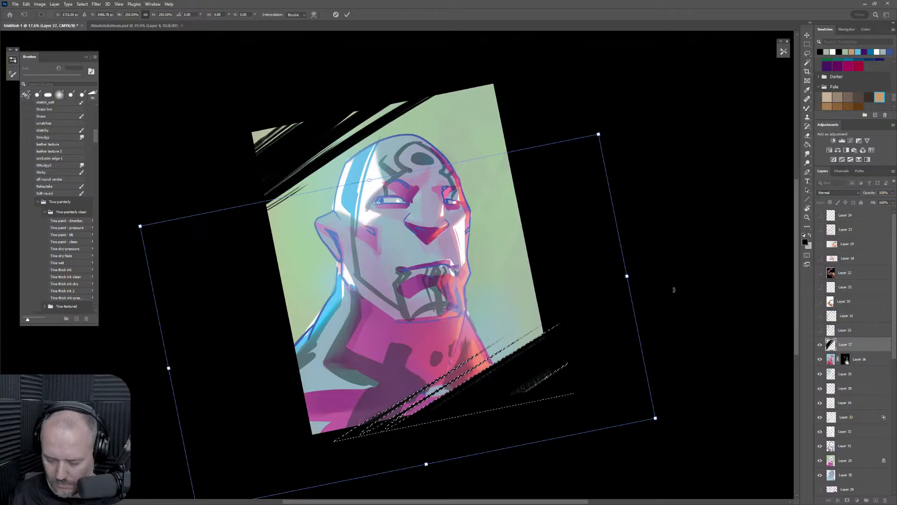
drag(673, 290, 689, 282)
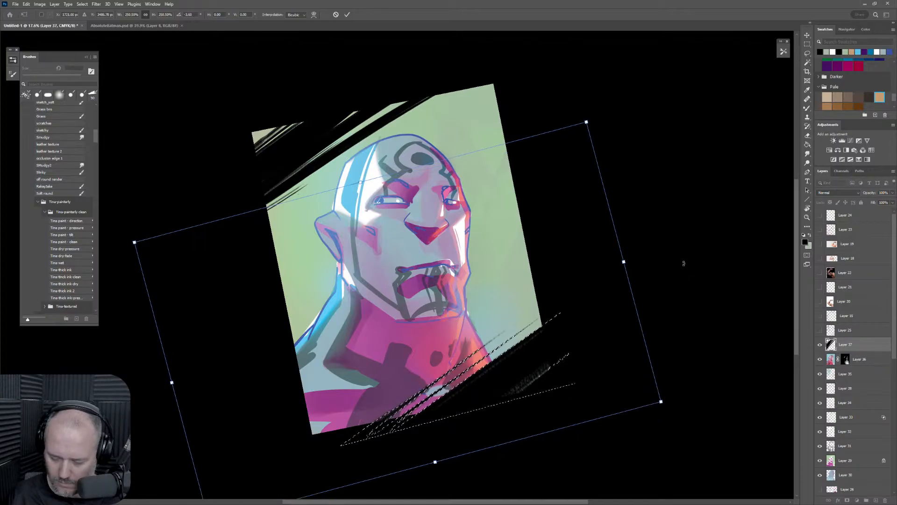
key(Return)
key(ctrl+d)
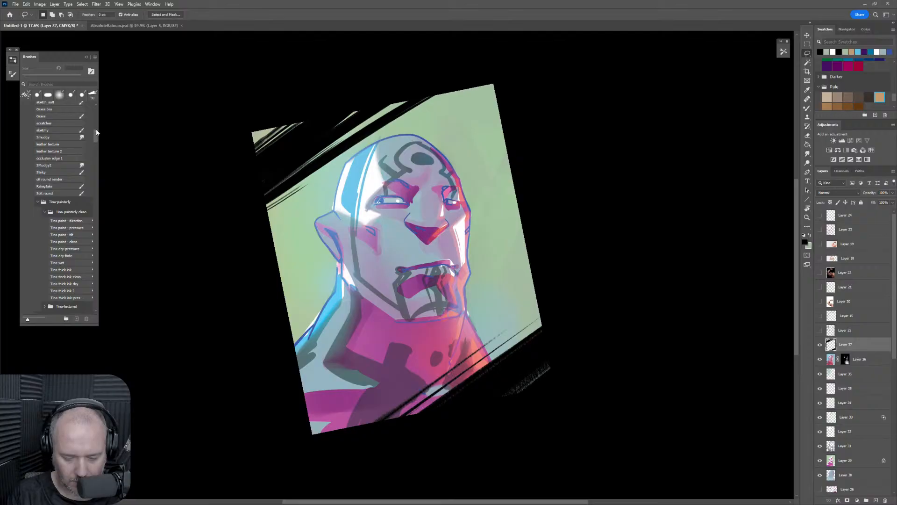
Fill the remaining gaps in the black corner areas with the Solid brush in black, reduced to 800 px.
scroll(97, 133, up, 8)
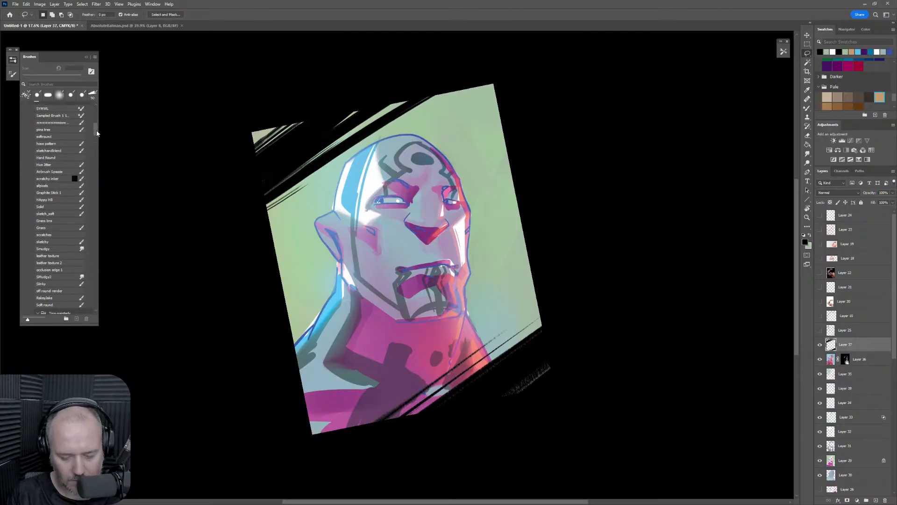
scroll(97, 133, up, 2)
click(55, 224)
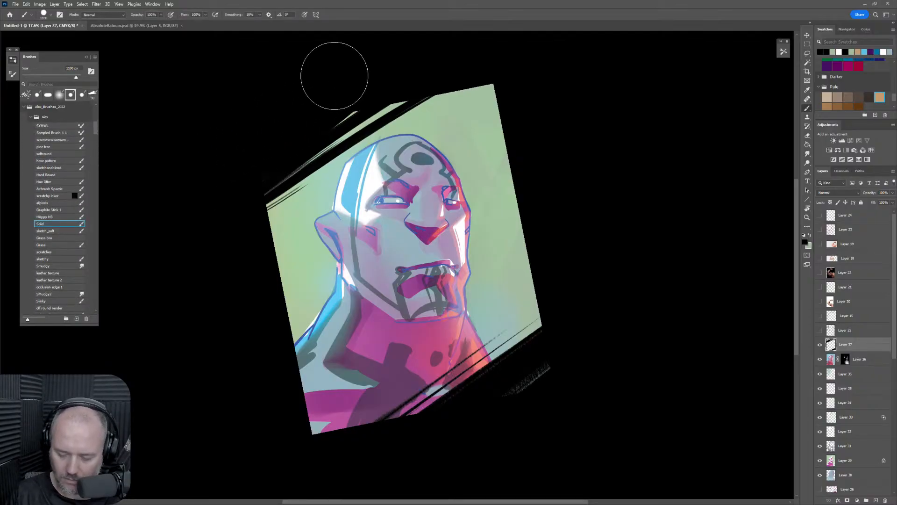
key([)
key([)
key([)
drag(524, 406, 547, 369)
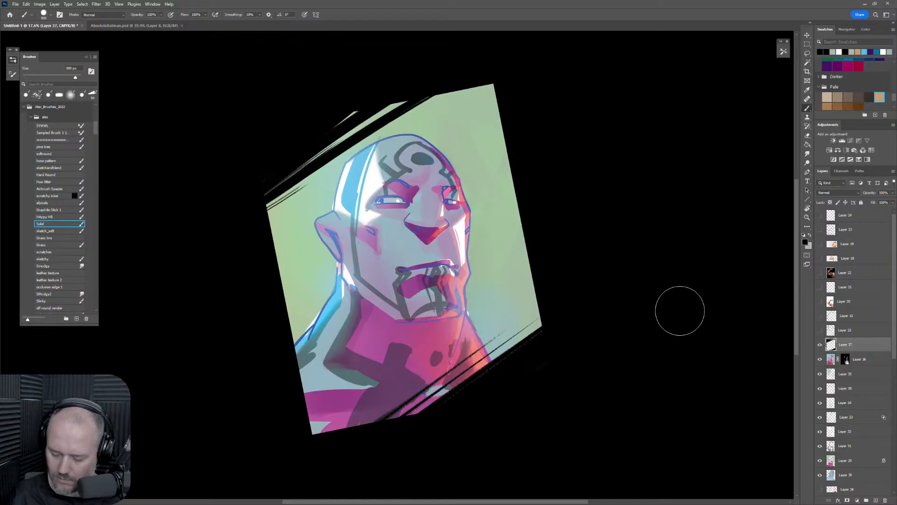
drag(523, 409, 551, 365)
Add a new layer between the black strokes layer and the masked hue-shifted copy.
key(ctrl+shift+h)
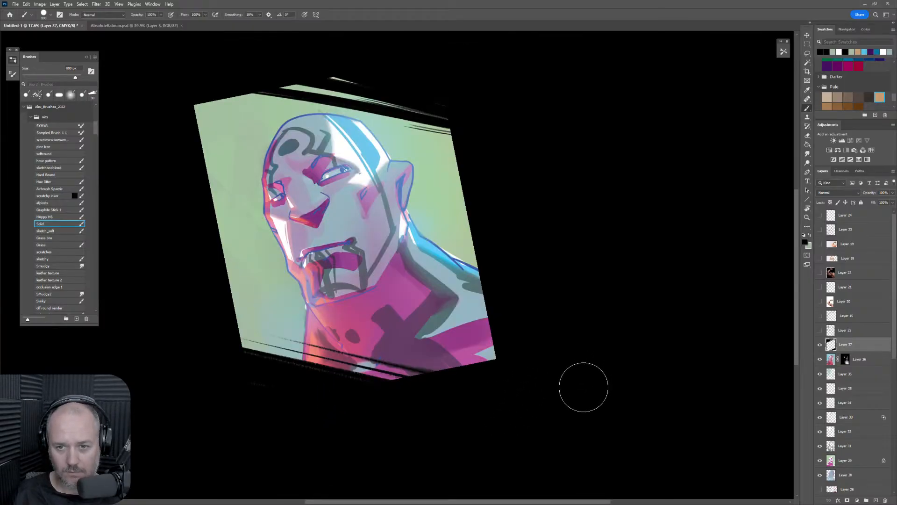
key(ctrl+shift+h)
key(r)
drag(585, 377, 618, 366)
key(Escape)
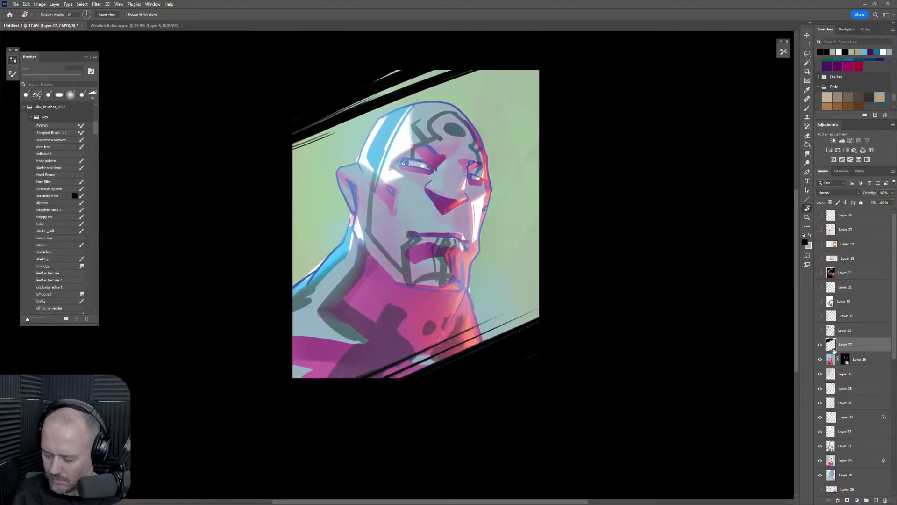
click(863, 360)
click(876, 499)
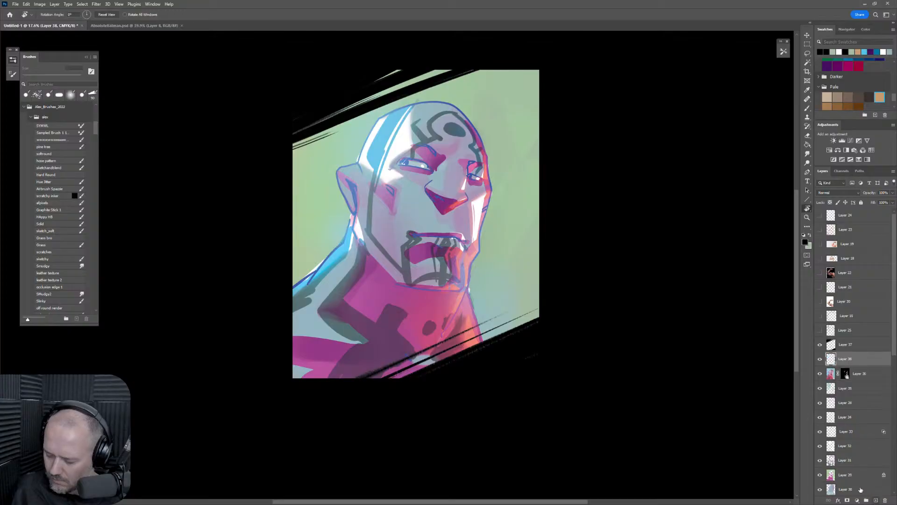
Paint salmon-pink diagonal texture along the lower black band with the scratchy brush at 800 px, sampling the colour from the chin.
key(b)
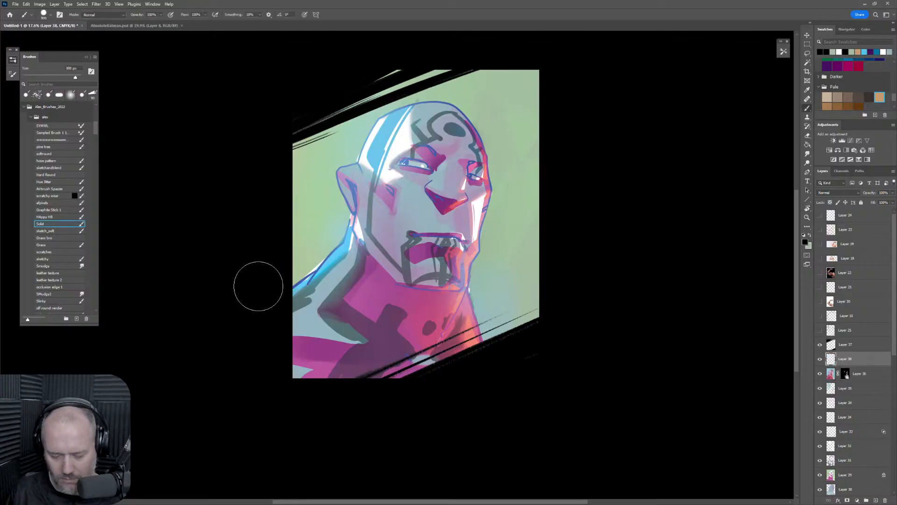
click(59, 197)
alt+click(460, 299)
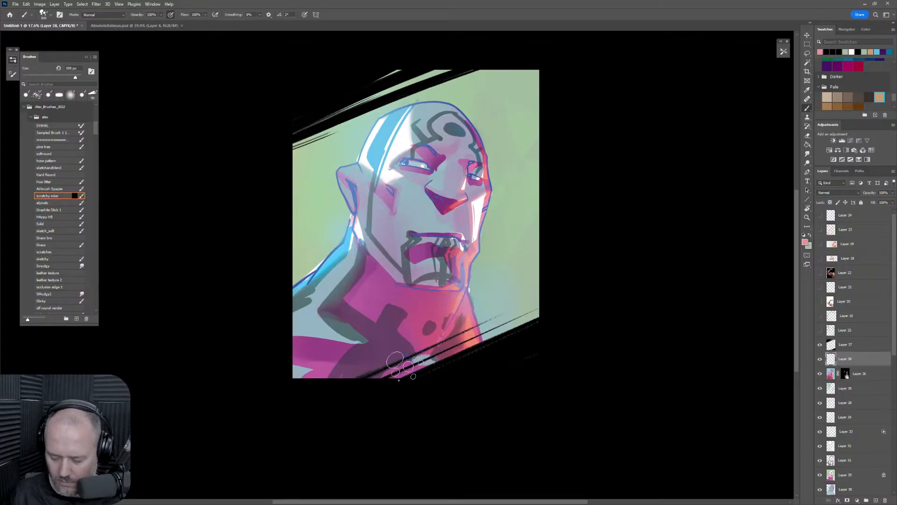
key(bracketright)
key(bracketright)
key(bracketright)
drag(304, 411, 636, 290)
key(ctrl+z)
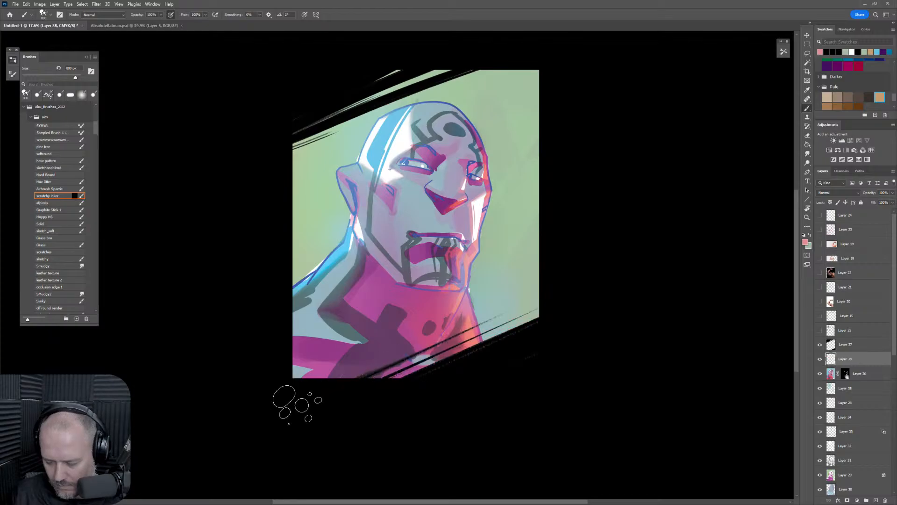
drag(290, 401, 633, 280)
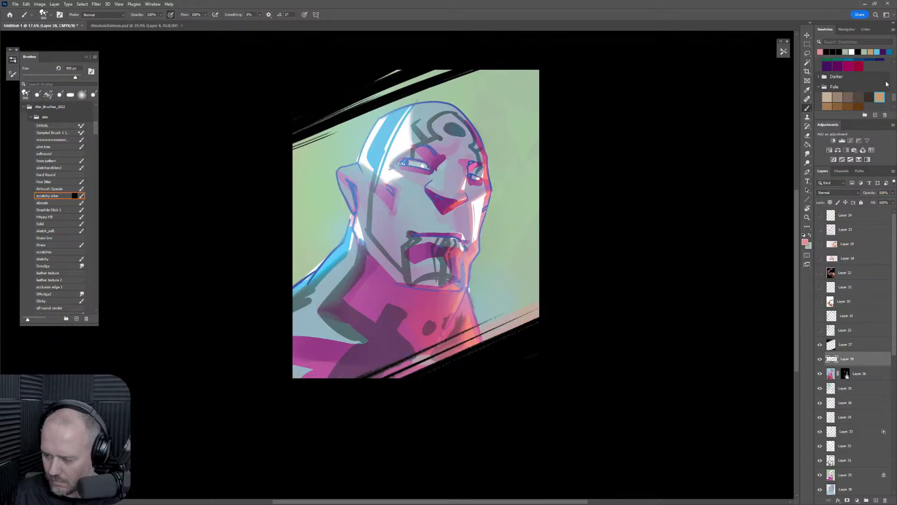
Layer bright magenta diagonal scratches along the edge of the lower black band over the neck.
drag(894, 98, 895, 66)
click(827, 69)
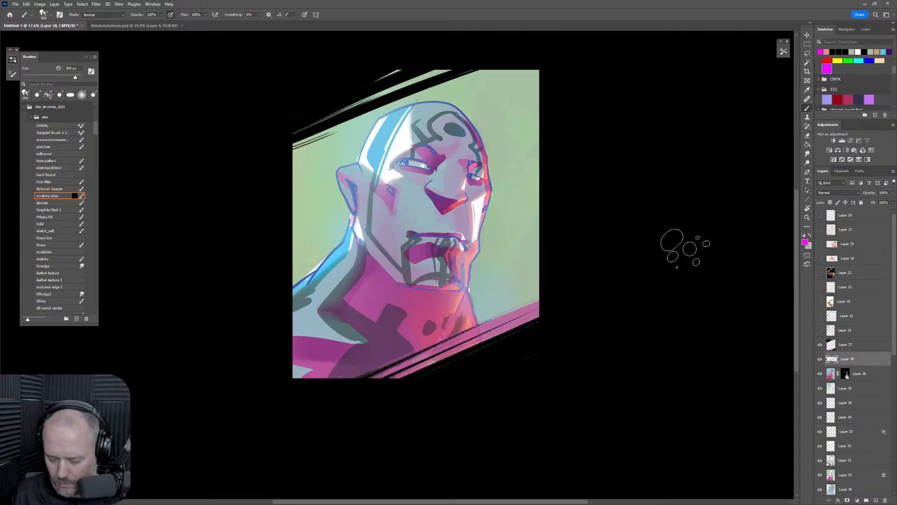
key(bracketleft)
key(bracketleft)
key(bracketleft)
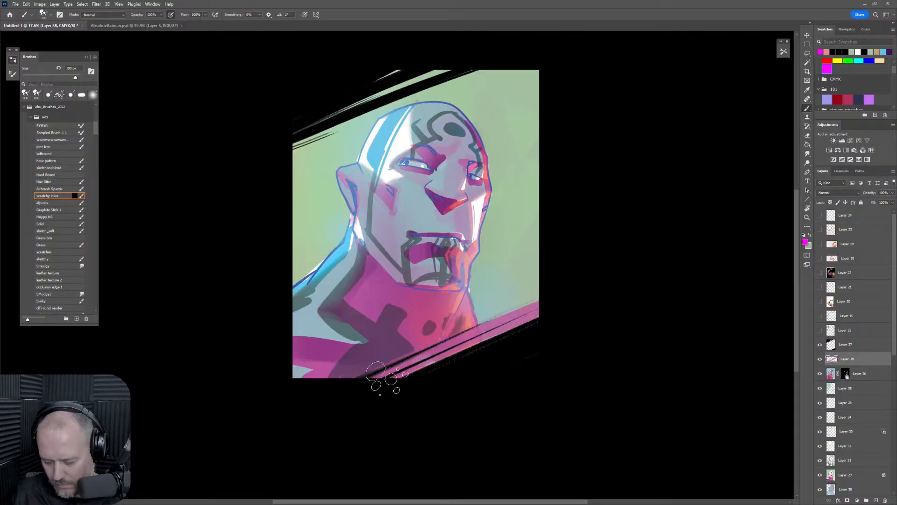
key(bracketright)
drag(334, 383, 659, 233)
Add cyan diagonal strokes through the gaps of the lower black band over the magenta.
click(858, 61)
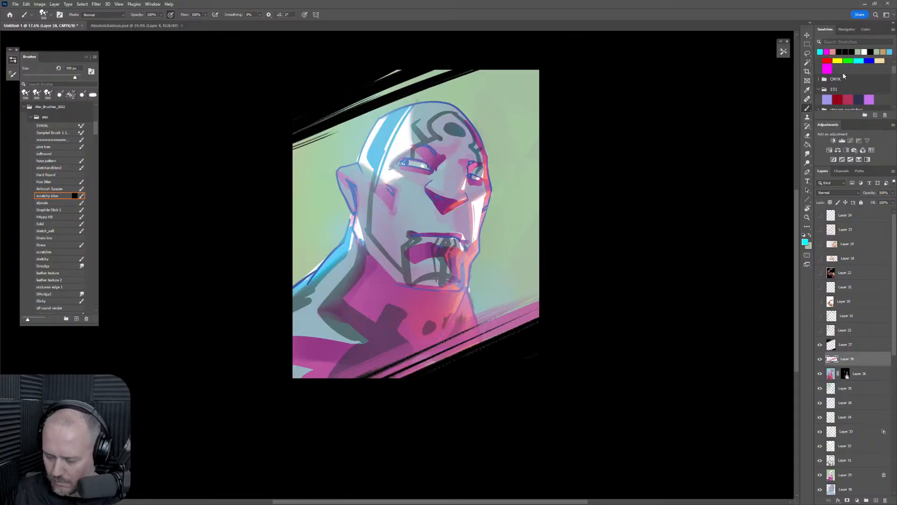
key(bracketright)
key(bracketright)
drag(377, 387, 541, 321)
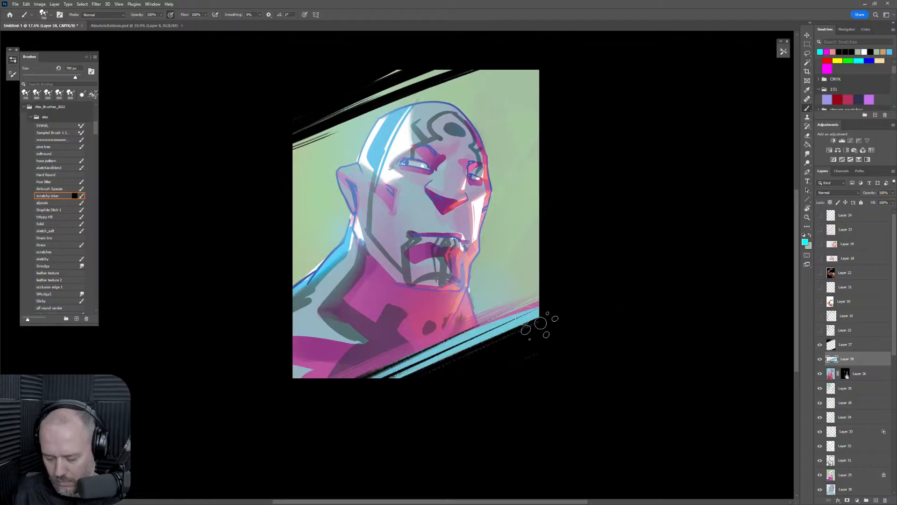
key(ctrl+z)
drag(299, 397, 601, 260)
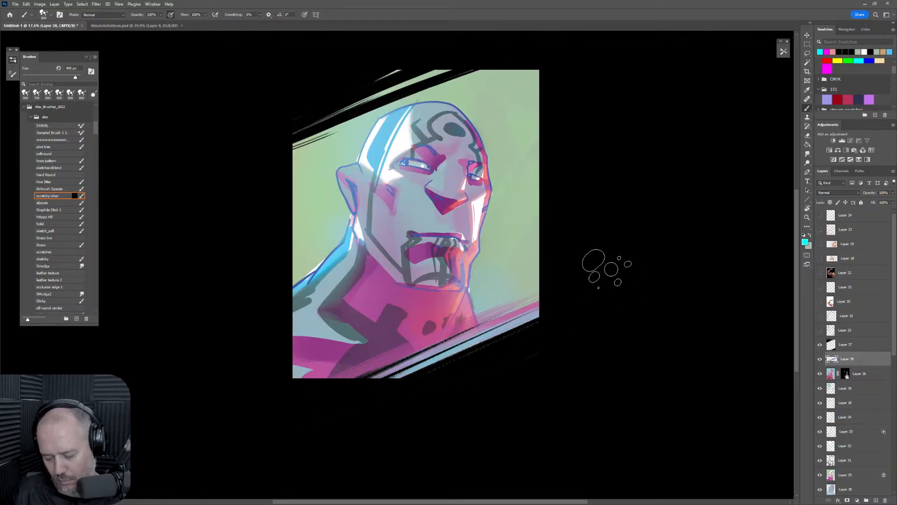
Paint cyan diagonal strokes along the upper black band behind the head with the scratchy brush at 700 px.
key(bracketright)
key(bracketleft)
drag(317, 143, 542, 56)
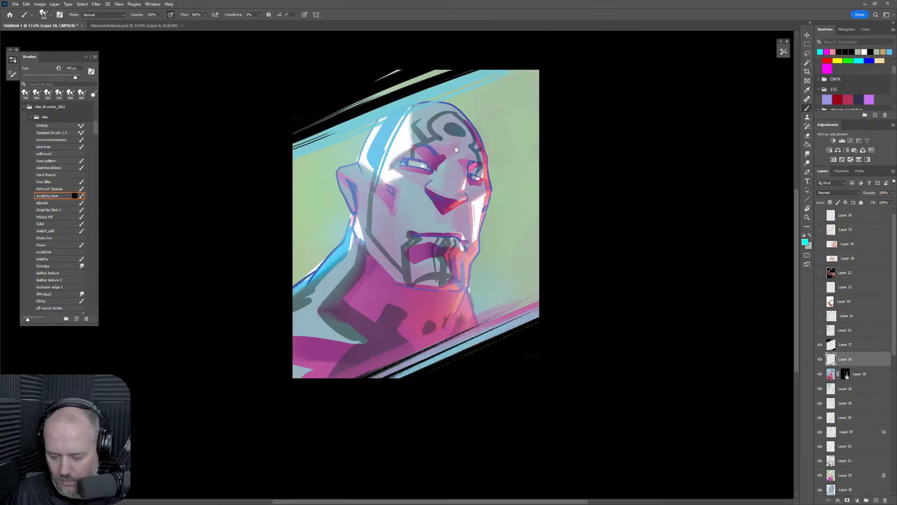
drag(460, 150, 521, 214)
drag(324, 214, 561, 89)
drag(349, 195, 537, 88)
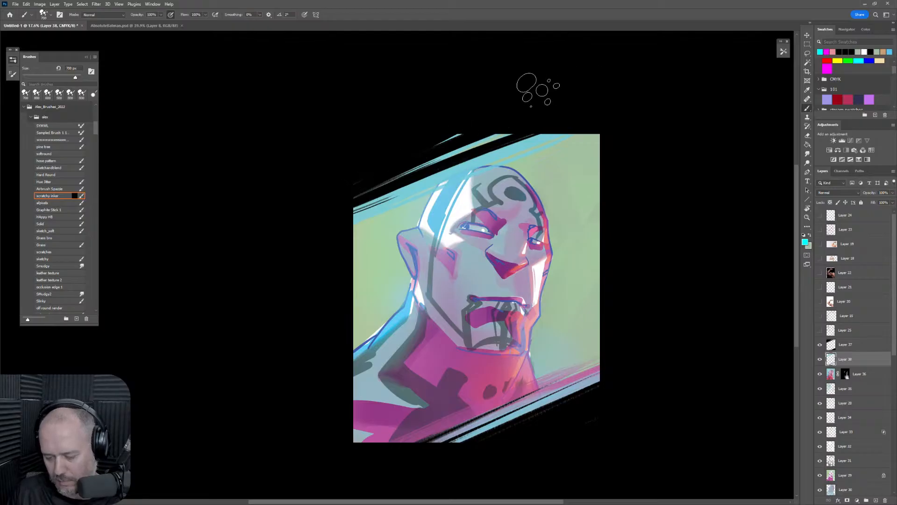
Sample the mouth's deep pink and streak it diagonally through the upper black band and its cyan edge.
alt+click(500, 320)
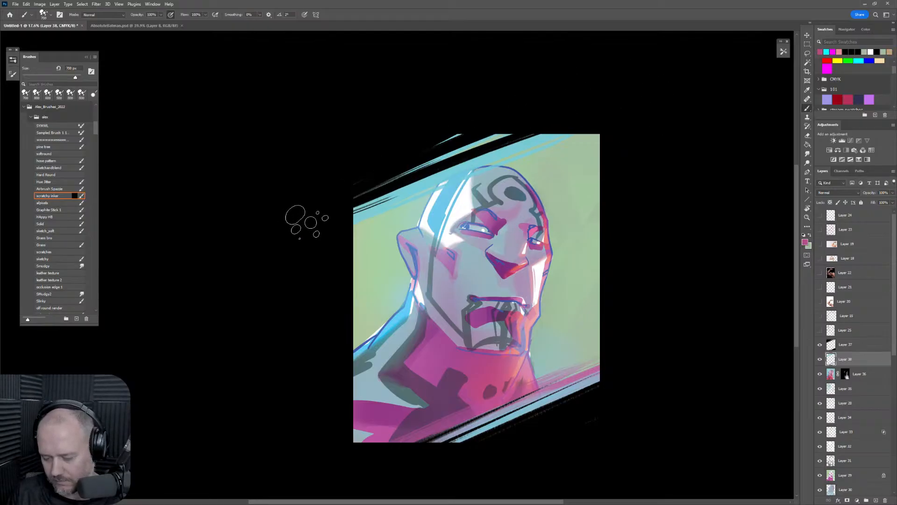
drag(300, 214, 573, 99)
drag(371, 177, 574, 77)
drag(335, 207, 662, 66)
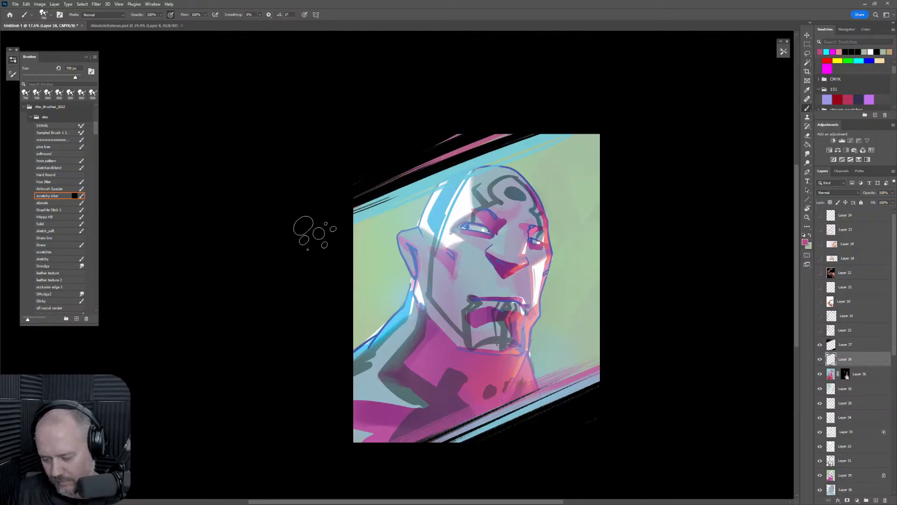
drag(314, 233, 654, 73)
key(ctrl+z)
drag(336, 212, 685, 68)
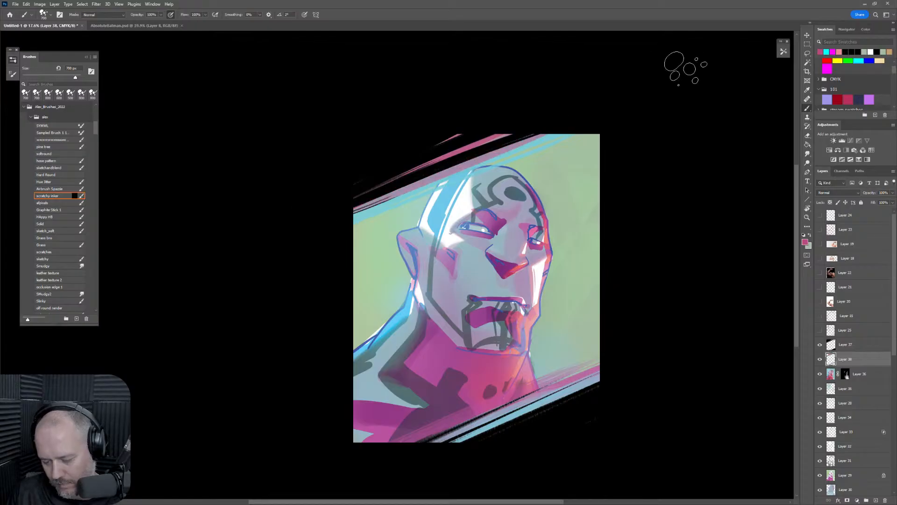
key(ctrl+z)
drag(332, 211, 676, 73)
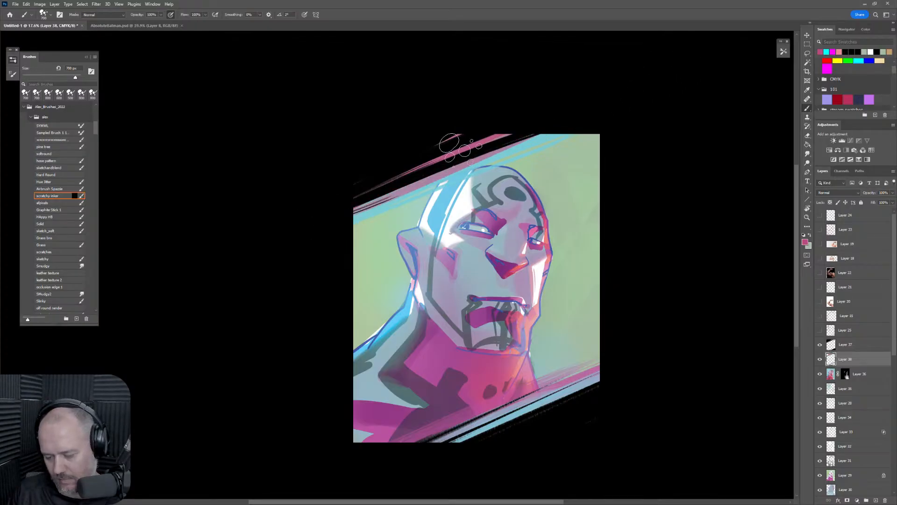
drag(324, 215, 664, 76)
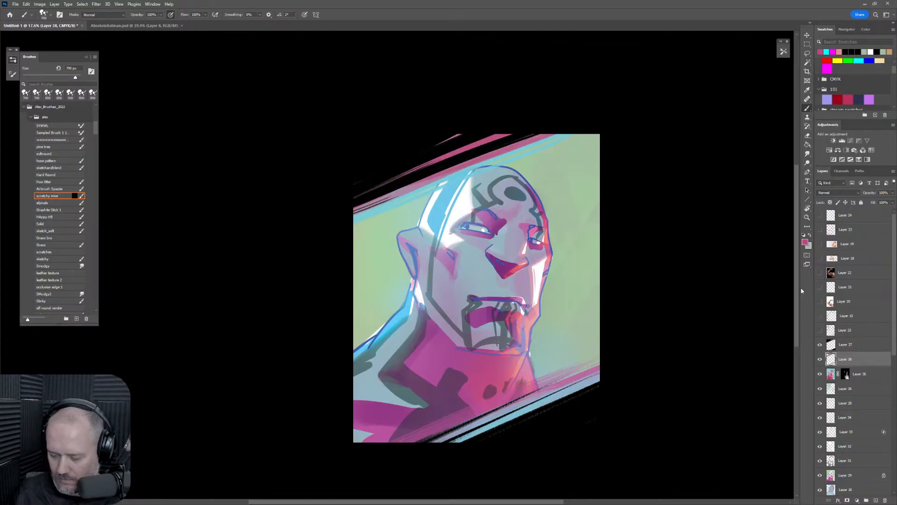
Paint a deep pink diagonal accent from the canvas edge toward the neck, above the lower band, at 500 px.
key(bracketleft)
key(bracketleft)
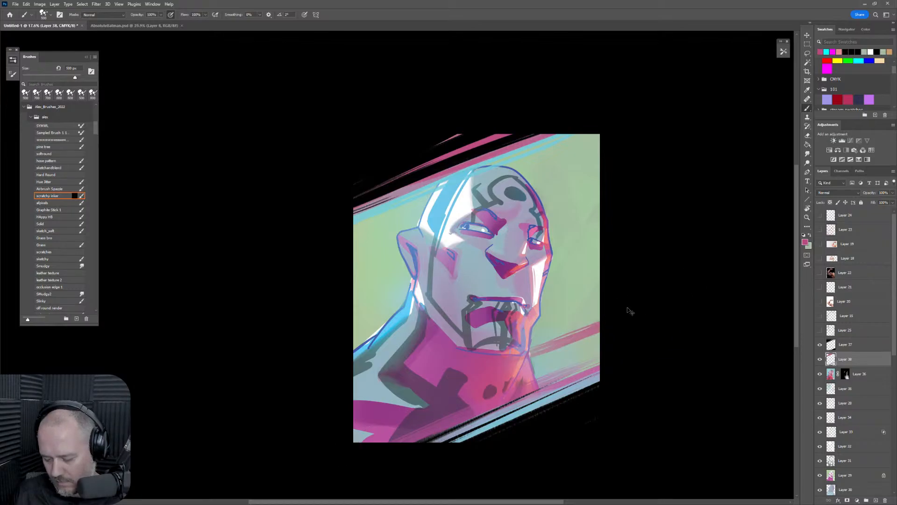
drag(655, 303, 530, 357)
Overlay a thin black scratch on the pink accent beside the neck with the scratchy brush at 250 px.
alt+click(583, 401)
key(bracketleft)
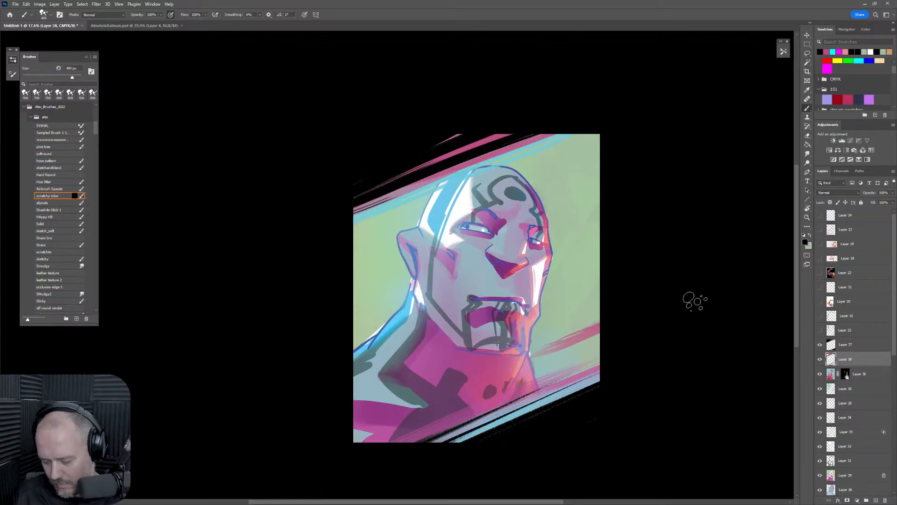
drag(693, 300, 538, 359)
key(ctrl+z)
key(bracketleft)
key(bracketleft)
drag(667, 298, 553, 347)
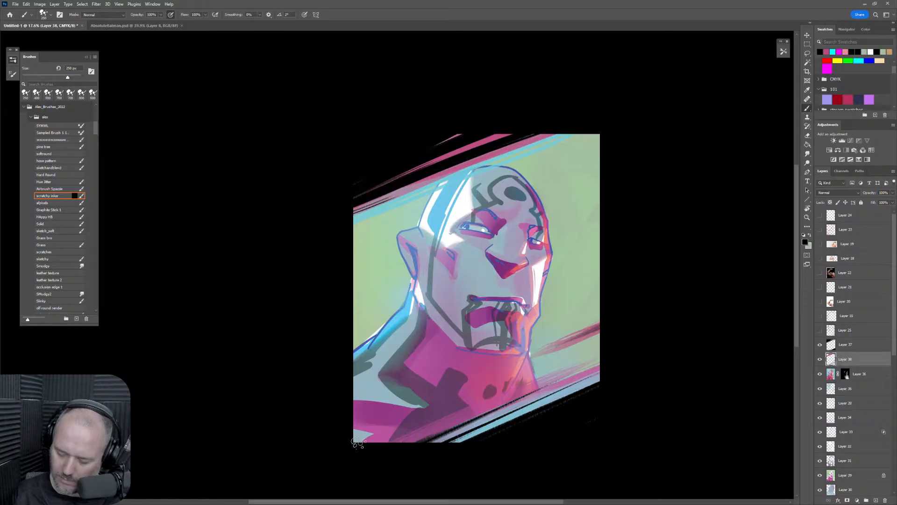
Select the black and coloured stroke layers together and enlarge them to about 105% wide and 106% high with Free Transform.
key(ctrl+shift+h)
key(ctrl+shift+h)
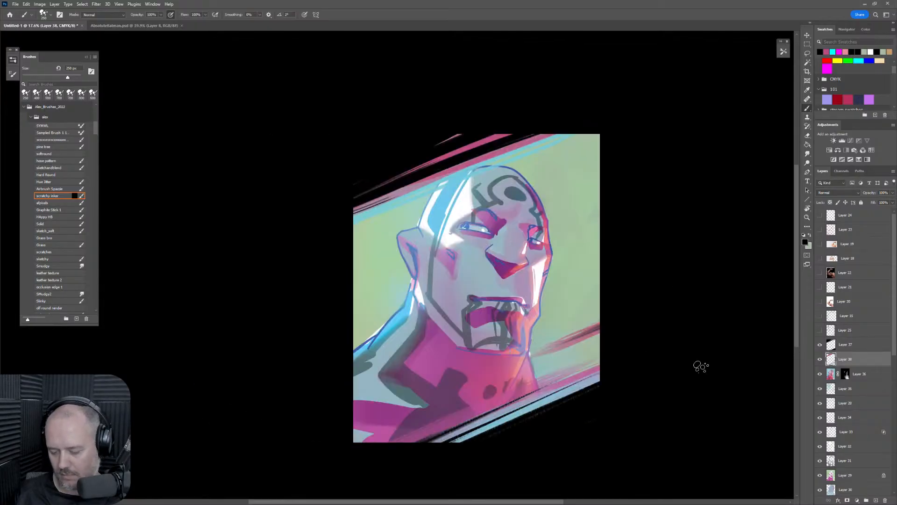
shift+click(862, 350)
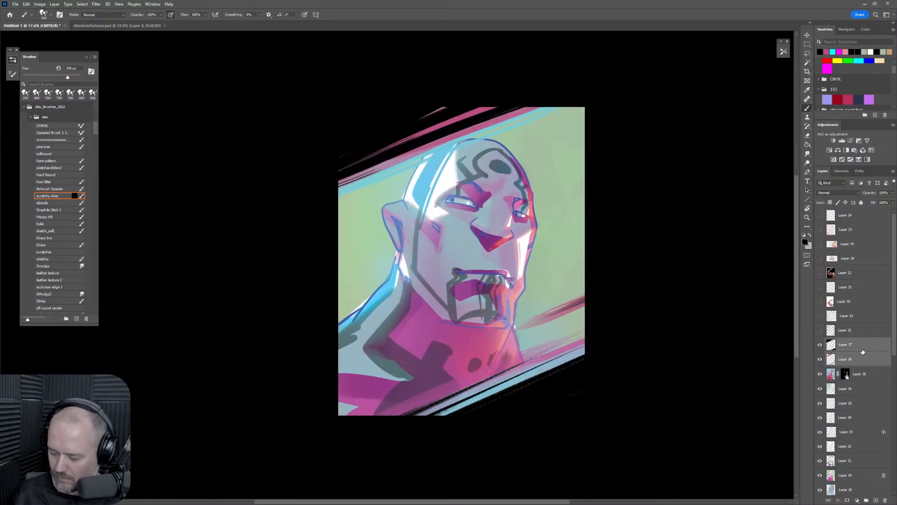
key(ctrl+t)
drag(453, 420, 454, 435)
drag(524, 337, 517, 324)
drag(580, 251, 577, 272)
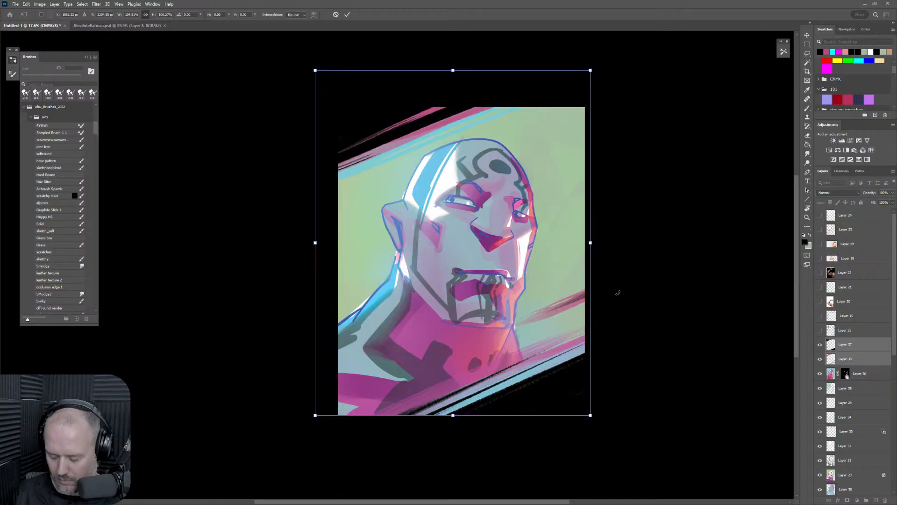
key(Return)
Lasso the pink and black accent beside the neck on the coloured strokes layer, delete it, and deselect.
click(841, 346)
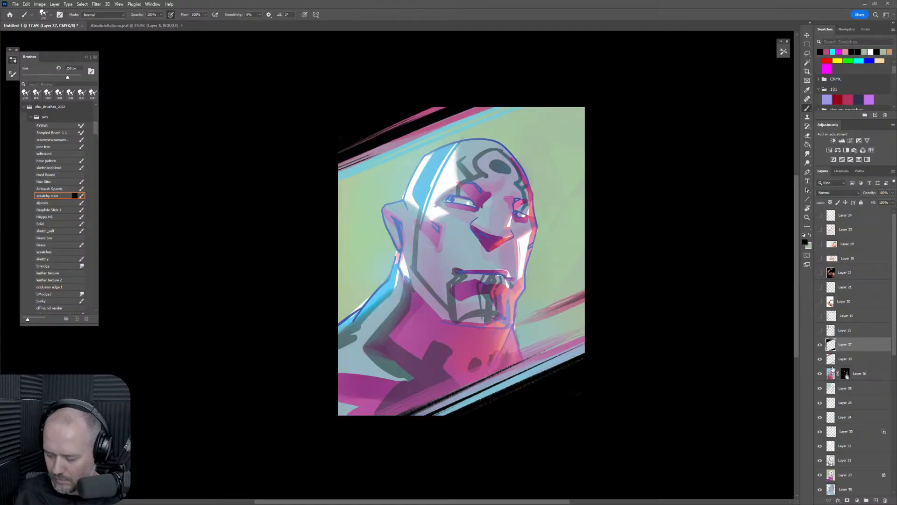
key(e)
click(844, 358)
key(l)
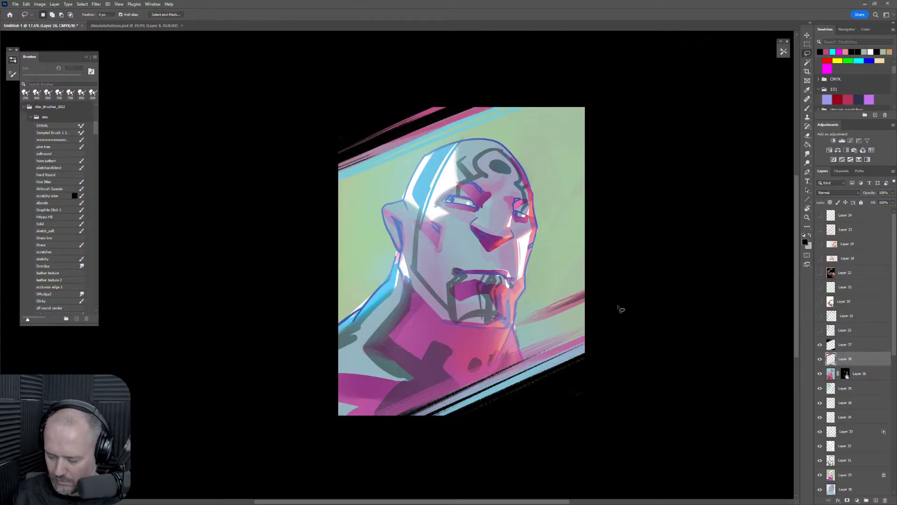
mouse_move(610, 308)
mouse_down()
mouse_move(467, 353)
mouse_move(609, 303)
mouse_up()
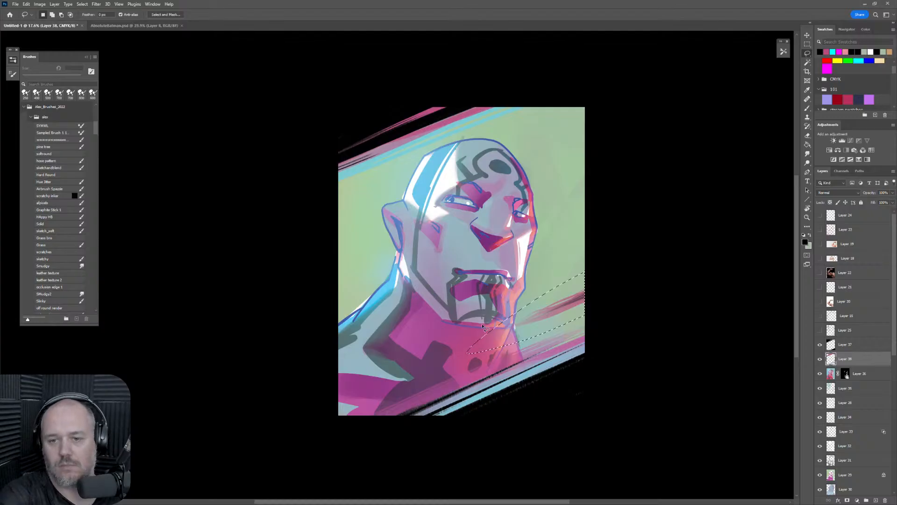
key(ctrl+d)
Mirror the canvas view to check the framed composition, restore it, and review the portrait at a smaller size.
key(ctrl+shift+h)
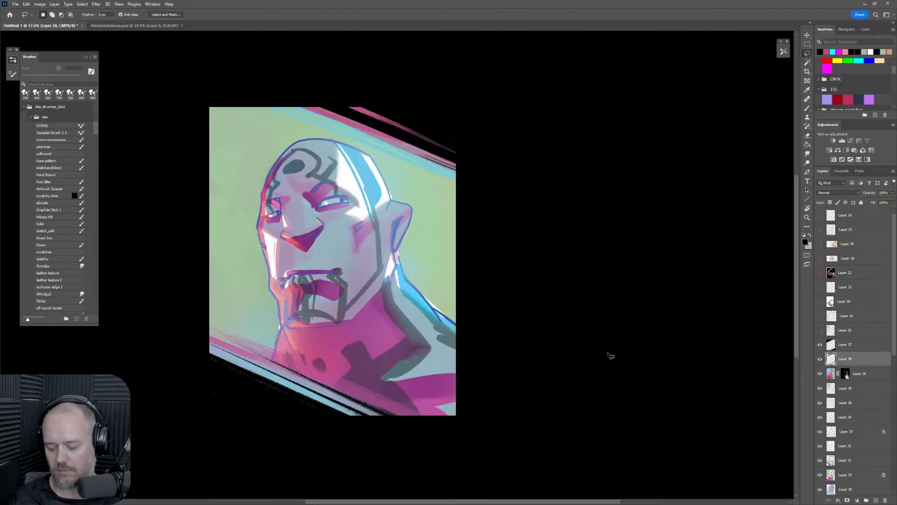
key(ctrl+shift+h)
mouse_move(600, 344)
mouse_down()
mouse_move(624, 339)
mouse_move(626, 328)
mouse_move(611, 351)
mouse_up()
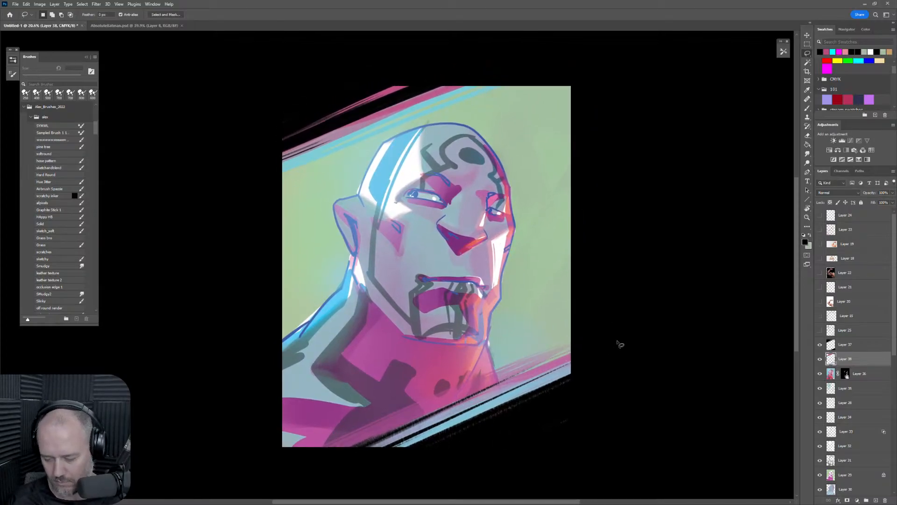
key(z)
mouse_move(617, 345)
mouse_down()
mouse_move(576, 374)
mouse_move(600, 380)
mouse_move(598, 447)
mouse_up()
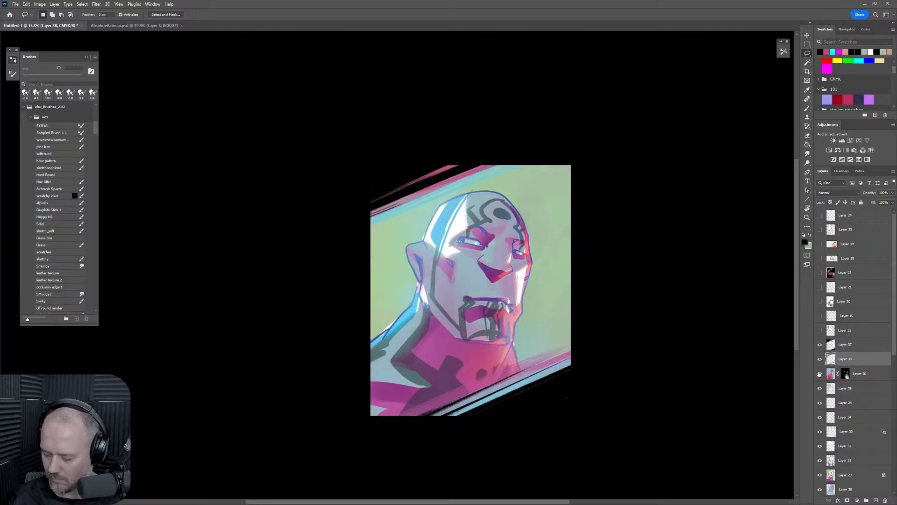
Hide the layers above the flat blue base and toggle the highlight, glow and line-art layers individually to examine each one.
click(820, 375)
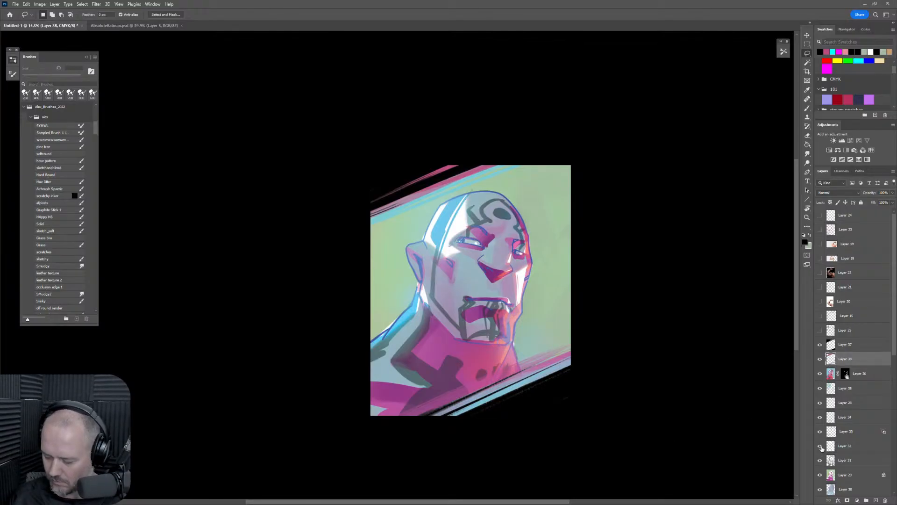
scroll(857, 323, down, 3)
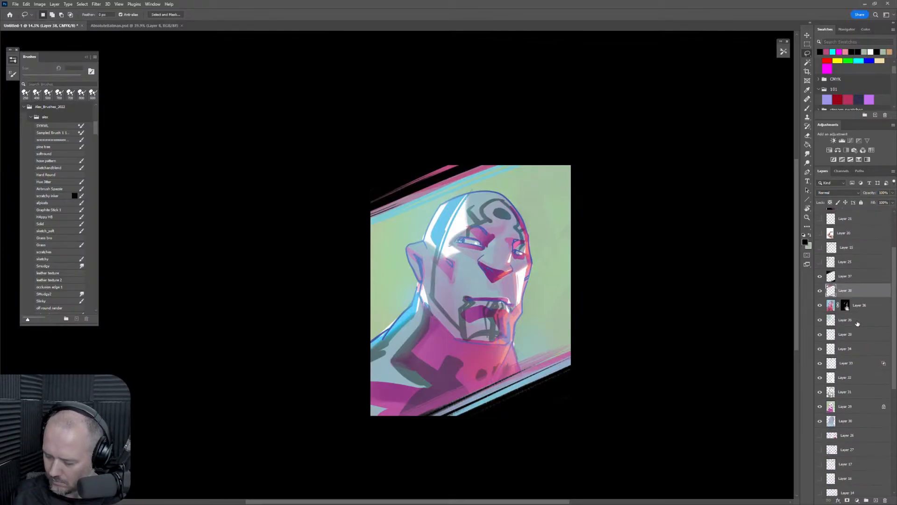
drag(820, 377, 820, 406)
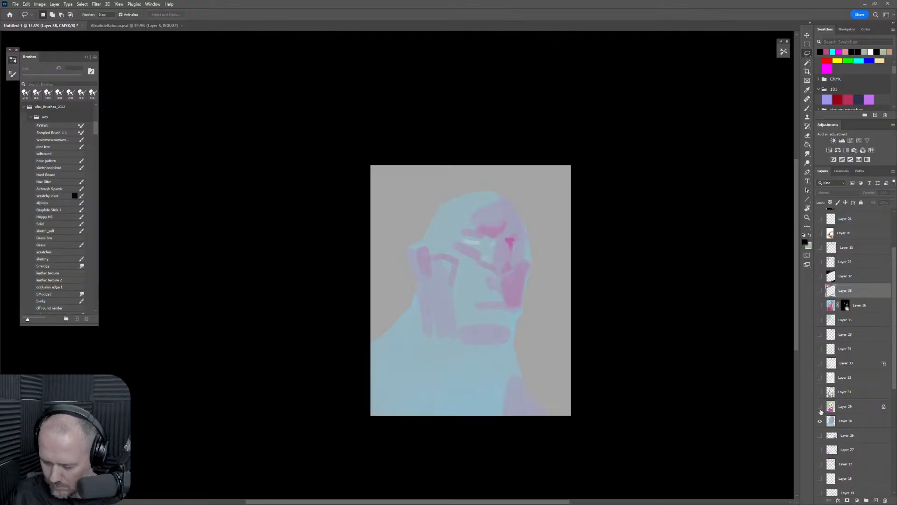
click(820, 378)
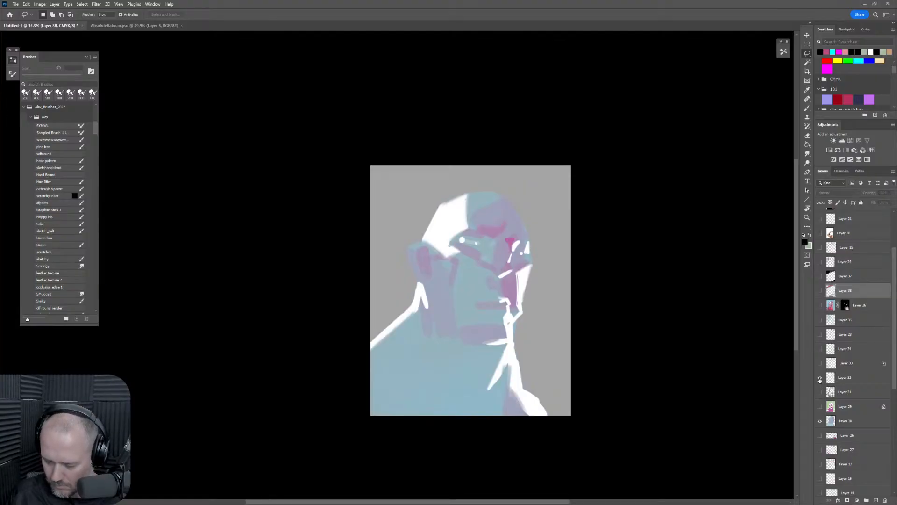
click(820, 377)
click(819, 364)
click(819, 363)
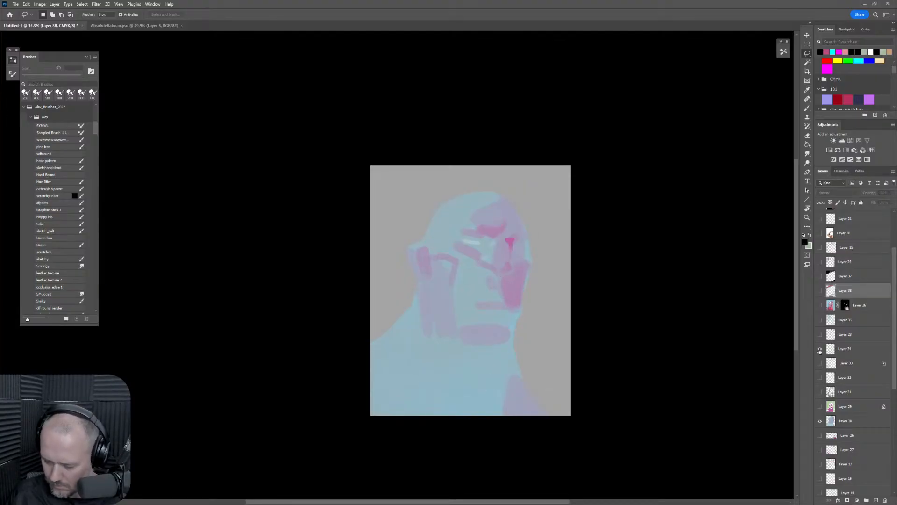
click(820, 349)
click(820, 349)
click(819, 336)
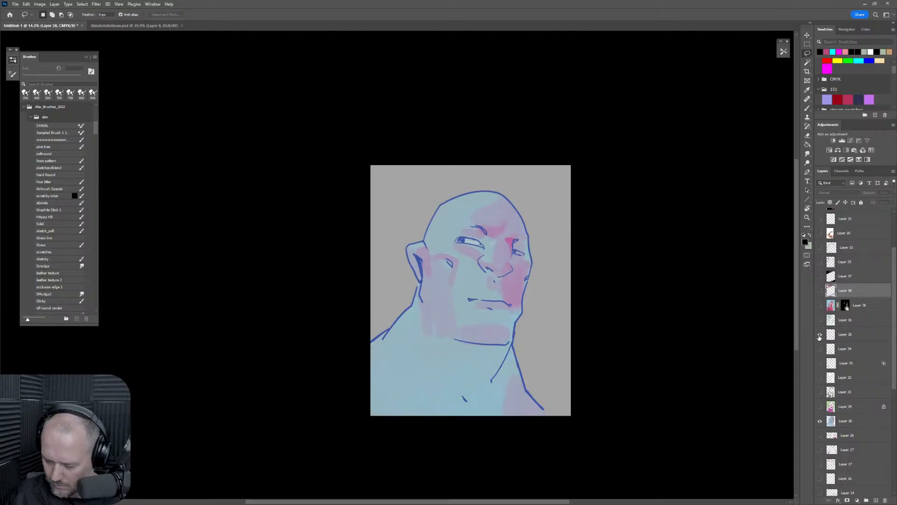
Show the colour, tattoo, highlight, glow, warm-light and frame layers again one by one to review how the portrait builds up.
click(820, 407)
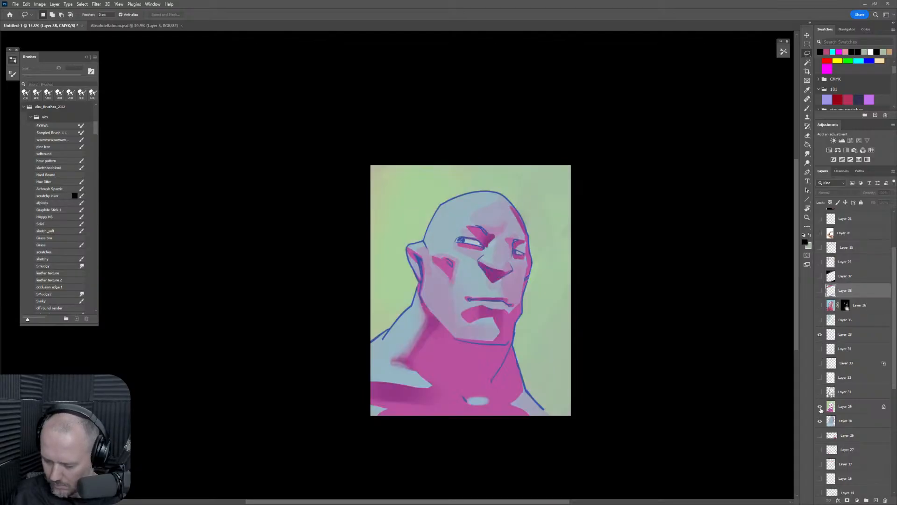
click(820, 392)
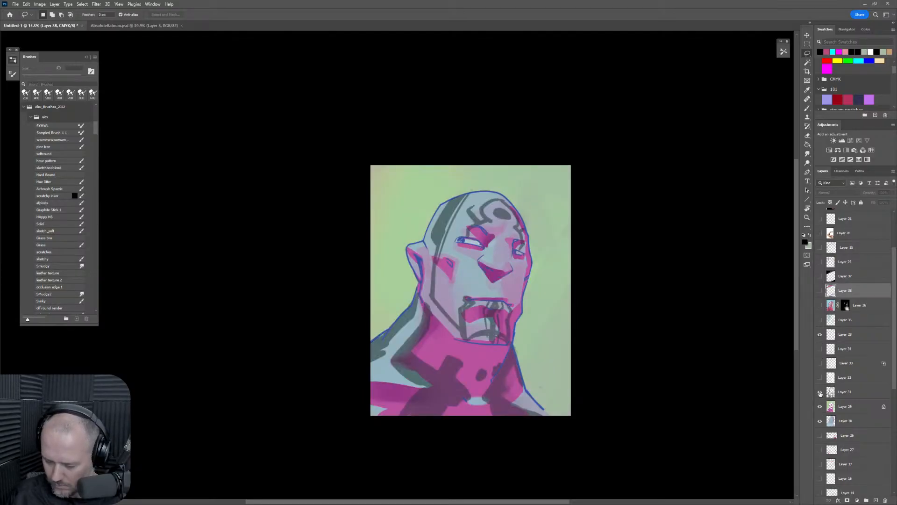
click(820, 379)
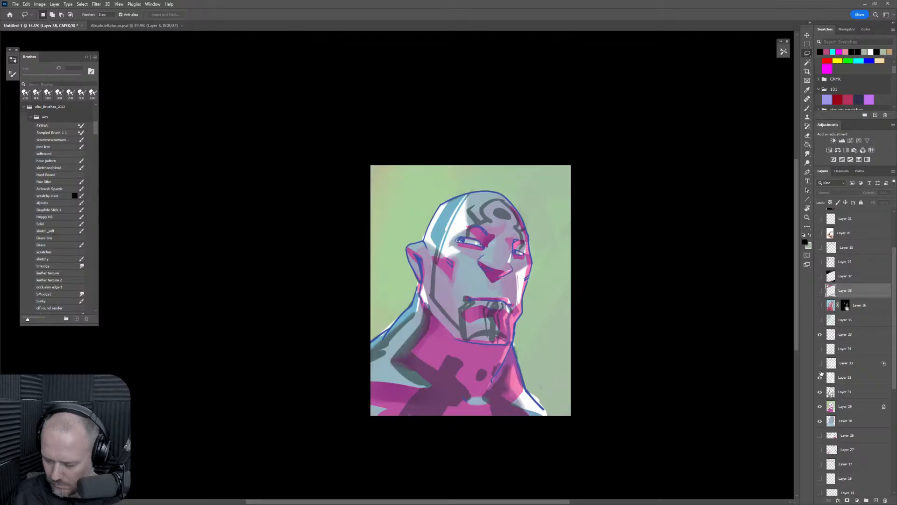
click(820, 363)
click(820, 349)
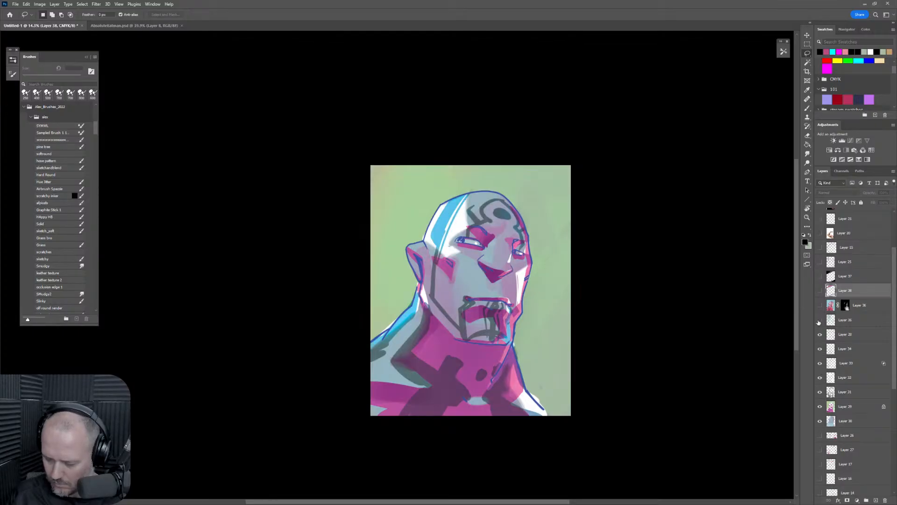
click(820, 320)
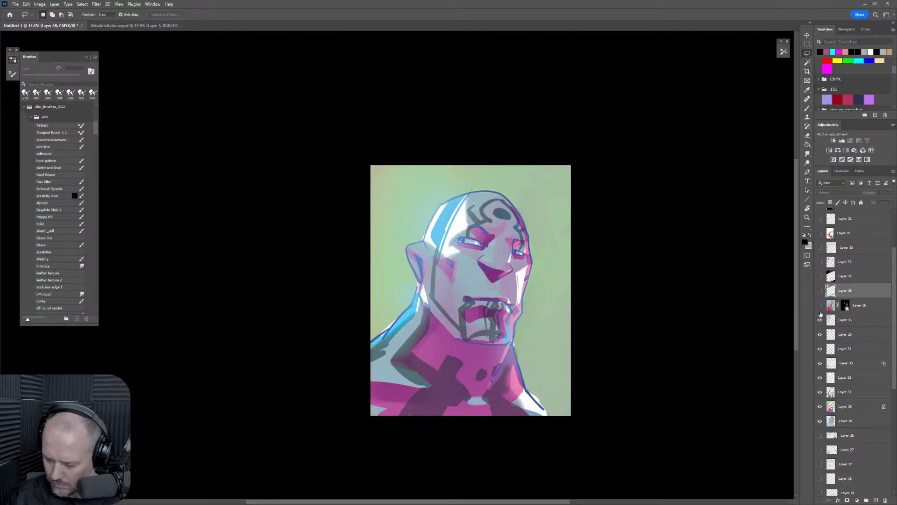
click(820, 320)
click(820, 306)
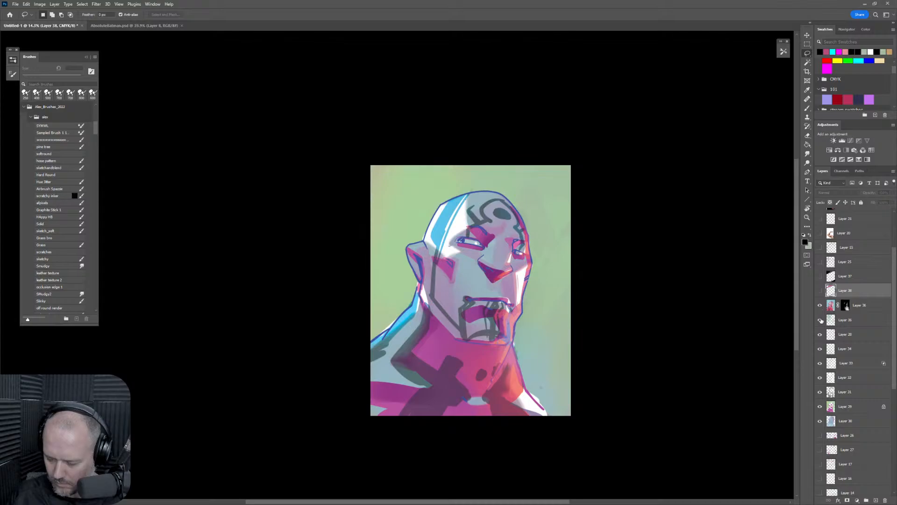
click(821, 320)
click(820, 319)
click(820, 291)
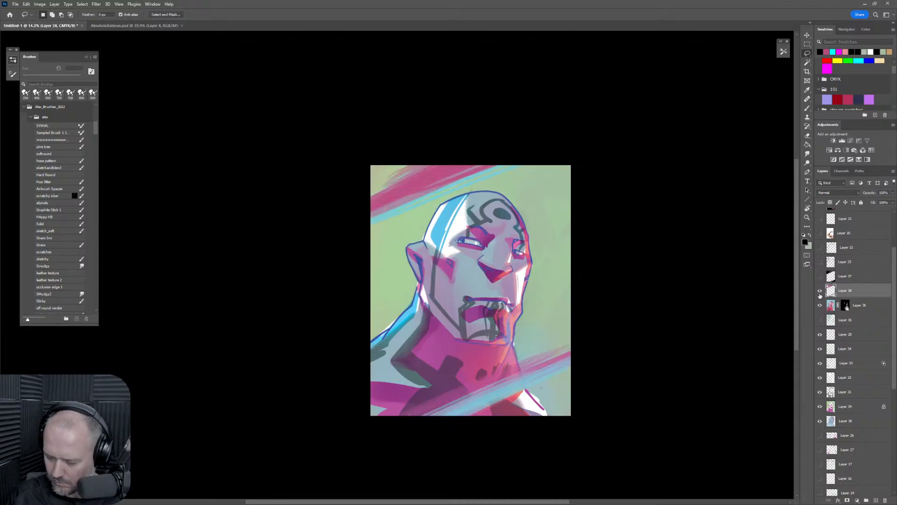
click(820, 277)
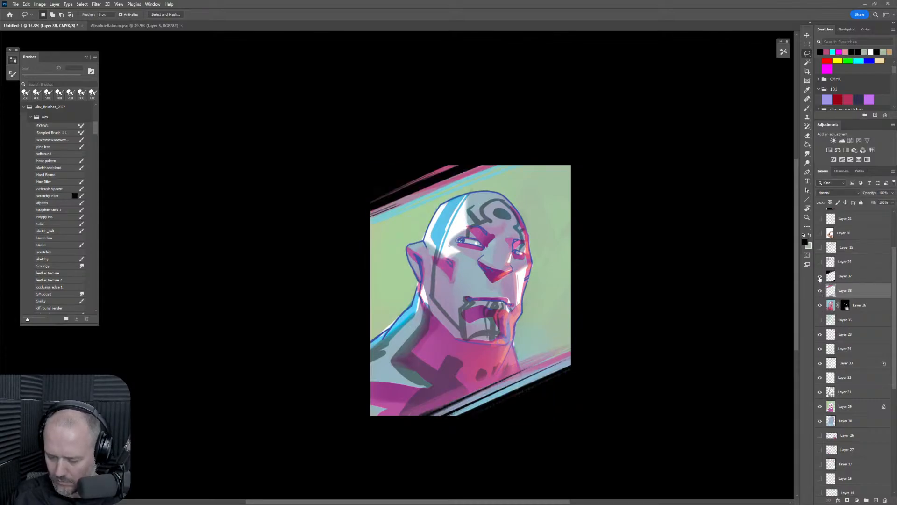
click(821, 320)
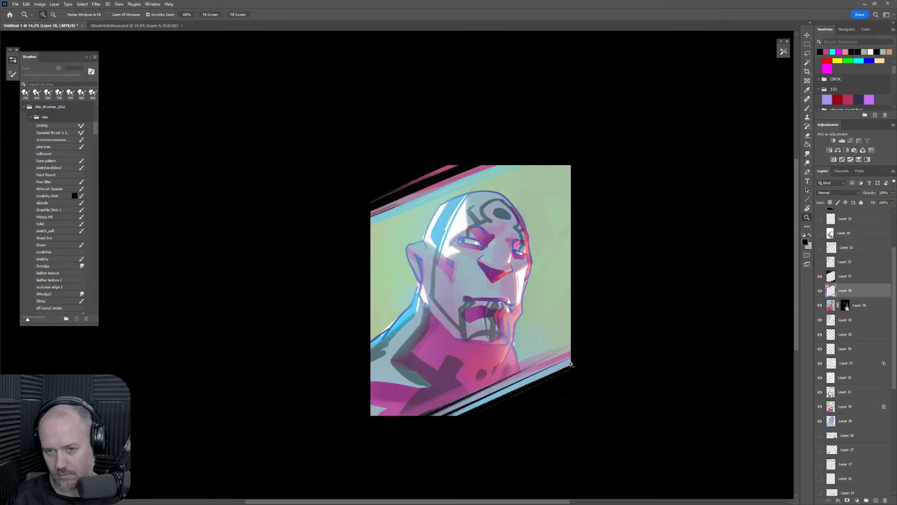
Mirror the canvas view and compare the portrait with and without the masked warm-light layer.
scroll(576, 360, up, 5)
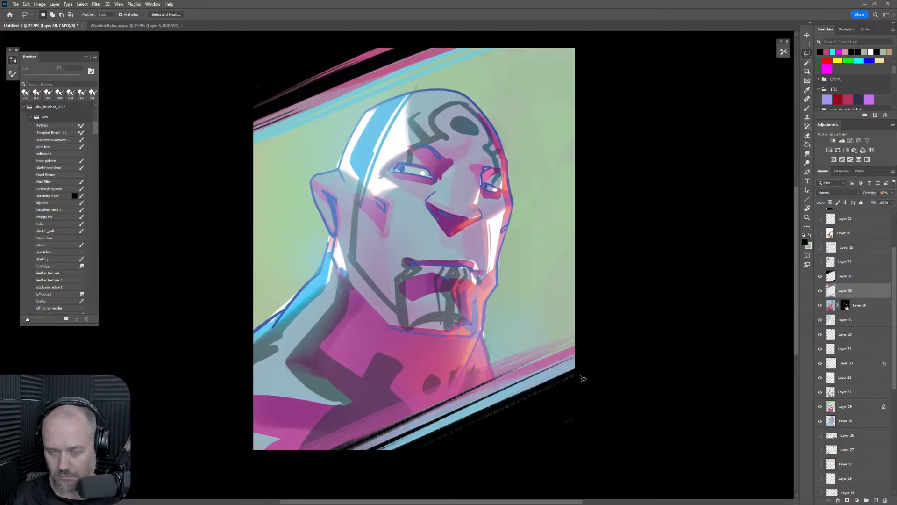
key(ctrl+shift+h)
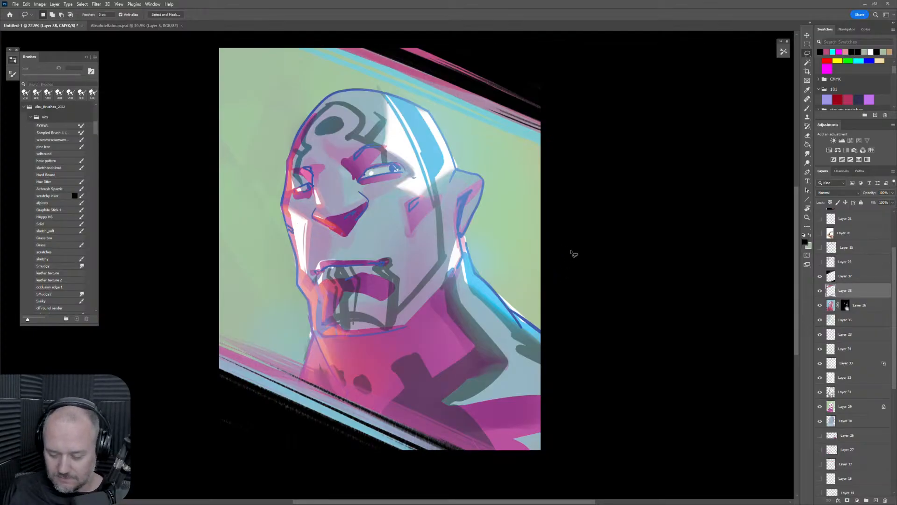
key(z)
mouse_move(581, 265)
mouse_down()
mouse_move(567, 281)
mouse_move(583, 286)
mouse_up()
key(l)
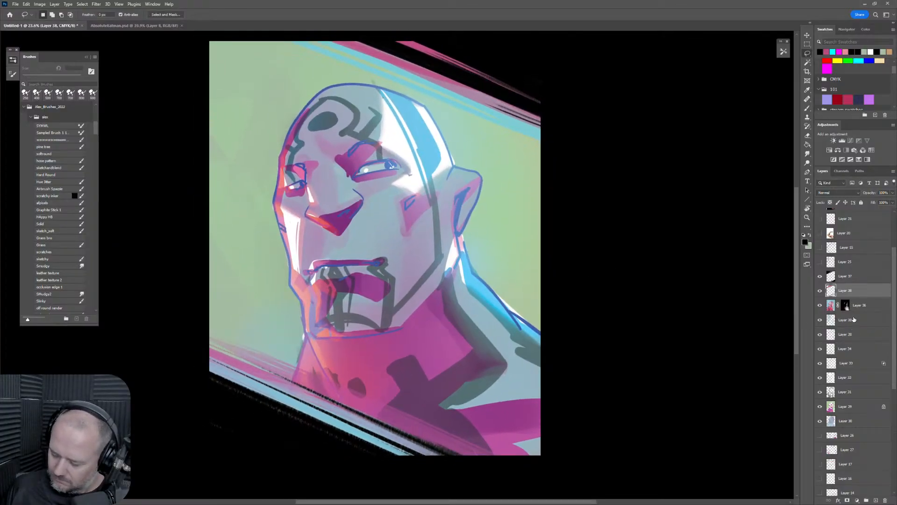
click(819, 306)
click(819, 306)
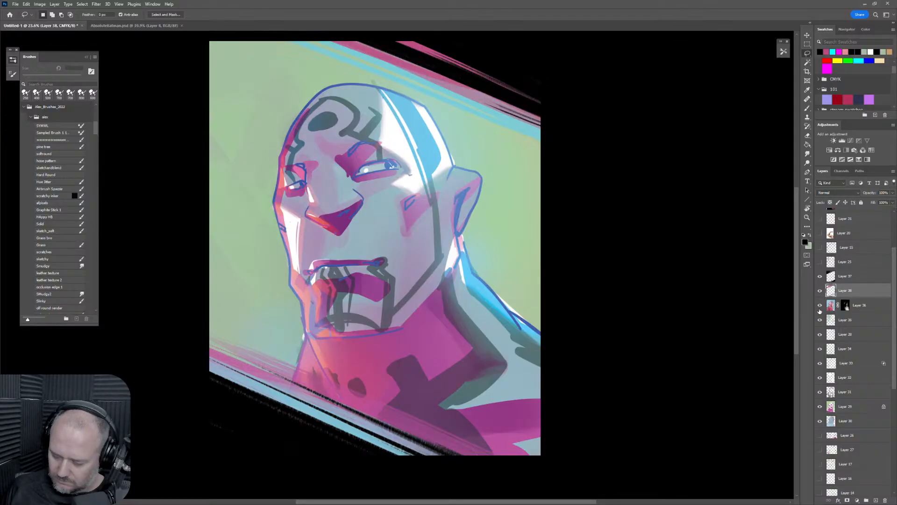
Add a new Multiply layer above the coloured strokes layer and set up the textured Airbrush brush at 900 px.
click(875, 499)
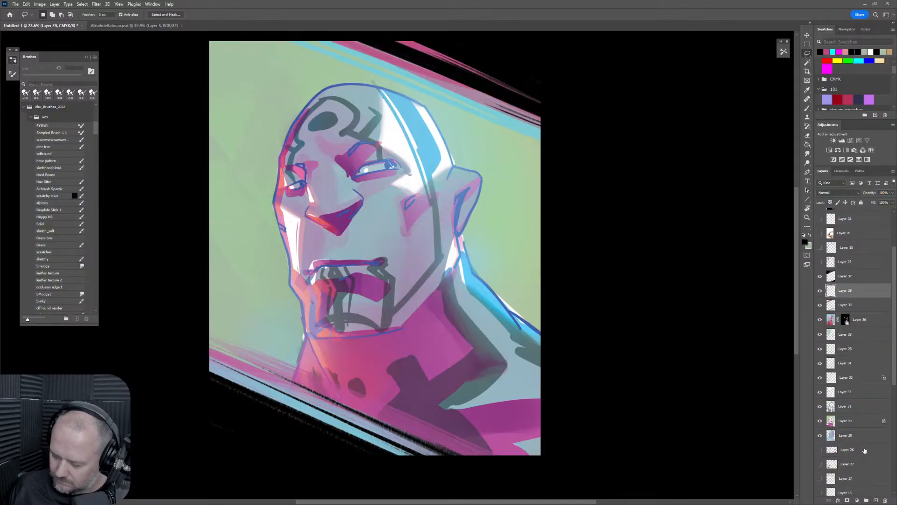
click(784, 53)
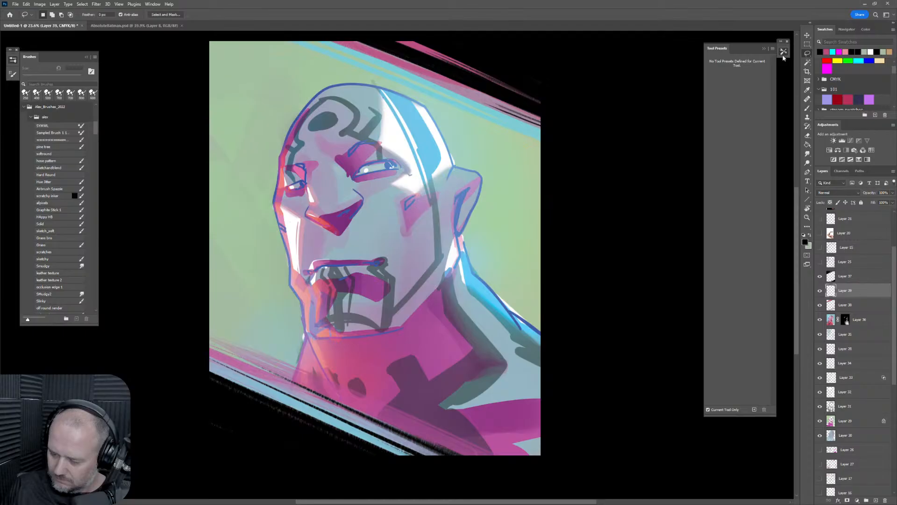
click(784, 53)
key(b)
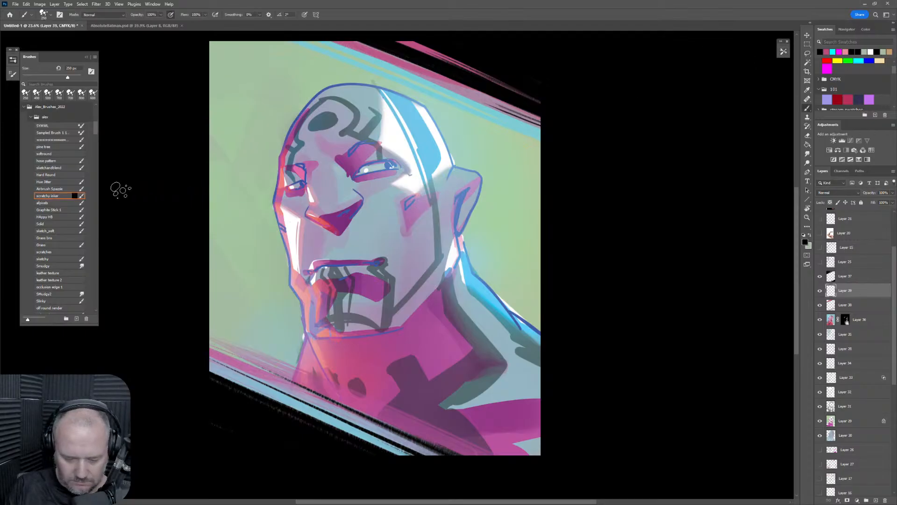
click(65, 188)
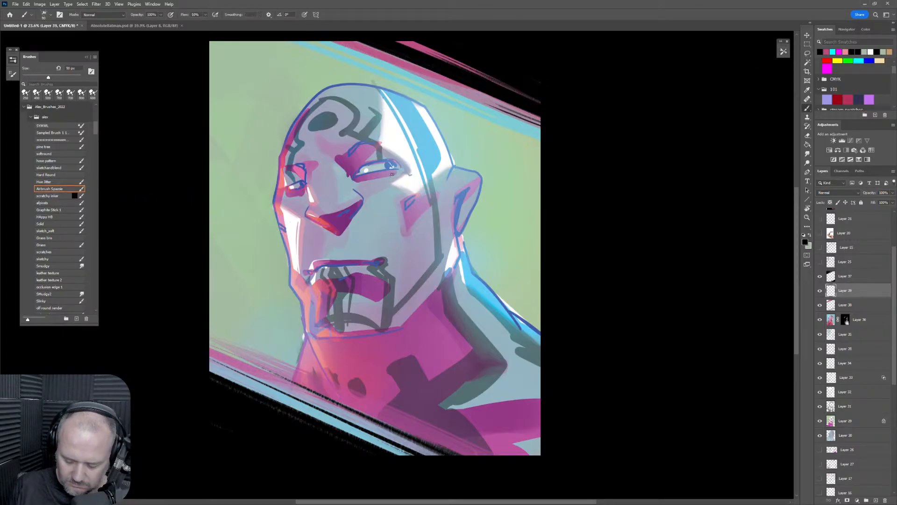
key(bracketright)
key(bracketright)
key(bracketright)
key(bracketright)
key(bracketright)
click(837, 192)
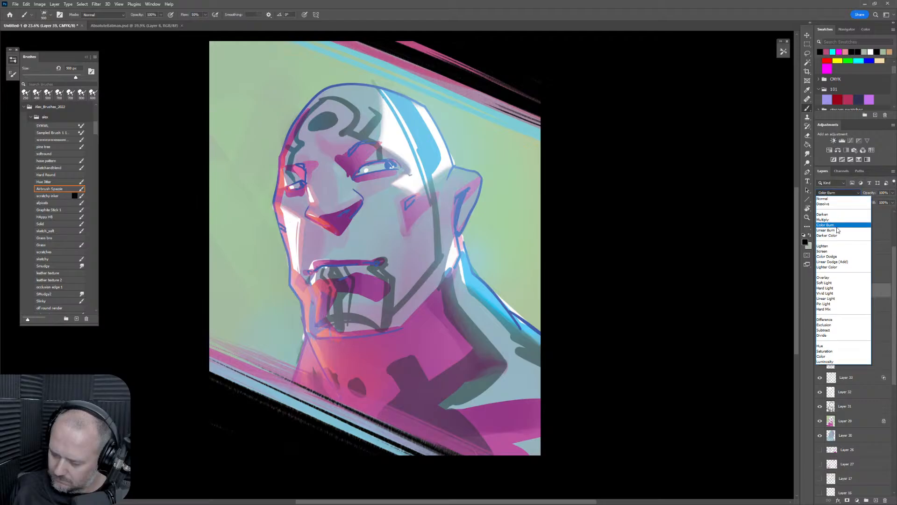
click(836, 217)
Sample the deep purple from the nose shadow and paint a broad rough diagonal band across both eyes at 1100 px.
drag(273, 187, 467, 141)
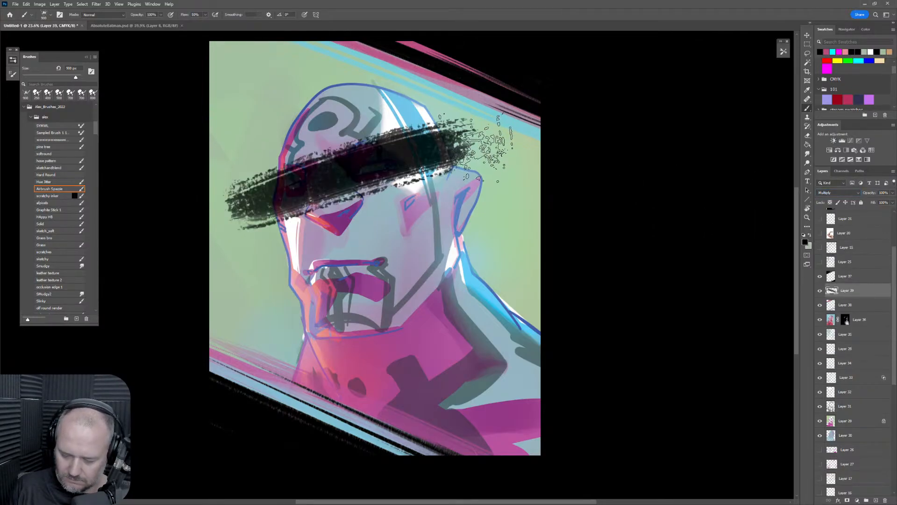
key(ctrl+z)
alt+click(340, 222)
key(bracketright)
key(bracketright)
mouse_move(225, 215)
mouse_down()
mouse_move(467, 136)
mouse_move(444, 163)
mouse_move(451, 159)
mouse_up()
key(ctrl+z)
mouse_move(220, 210)
mouse_down()
mouse_move(462, 140)
mouse_move(295, 189)
mouse_move(444, 150)
mouse_up()
key(ctrl+z)
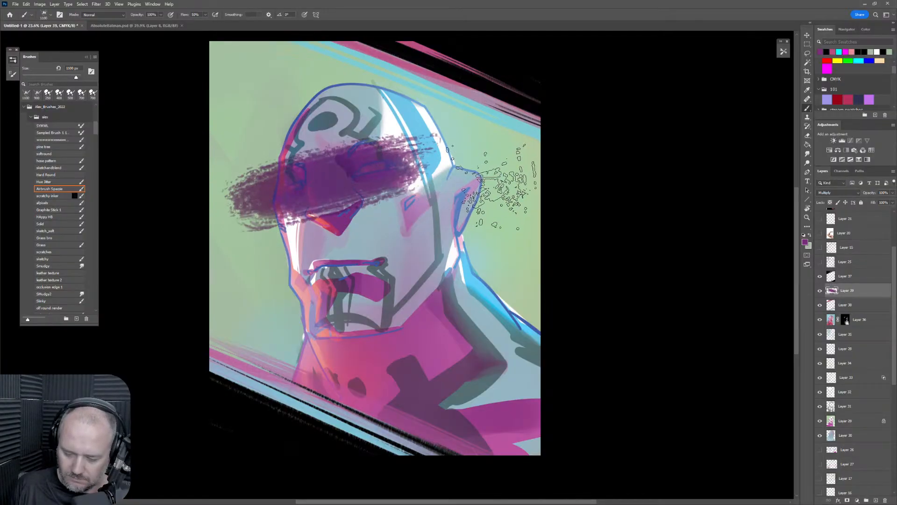
Lasso the background along the face's front edge, erase the purple band's overhang there with a 1400 px eraser, and deselect.
key(e)
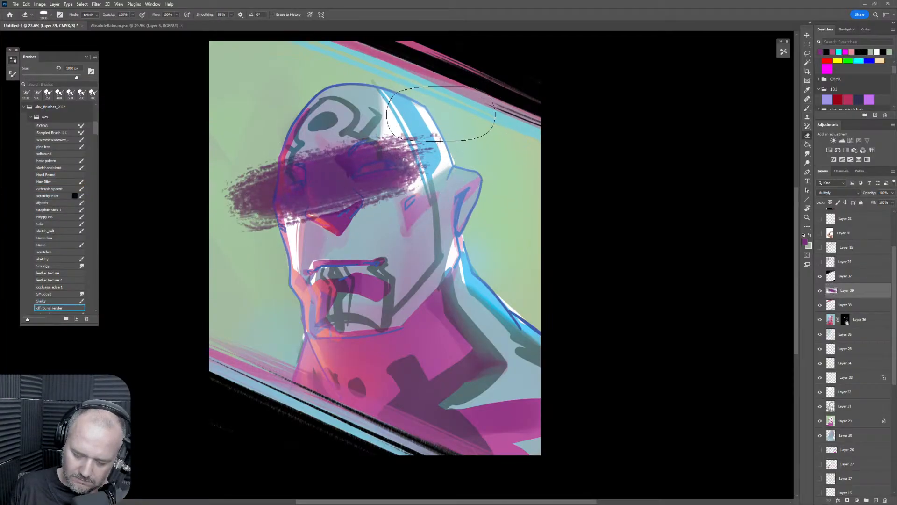
mouse_move(460, 132)
mouse_down()
mouse_move(539, 128)
mouse_move(521, 132)
mouse_up()
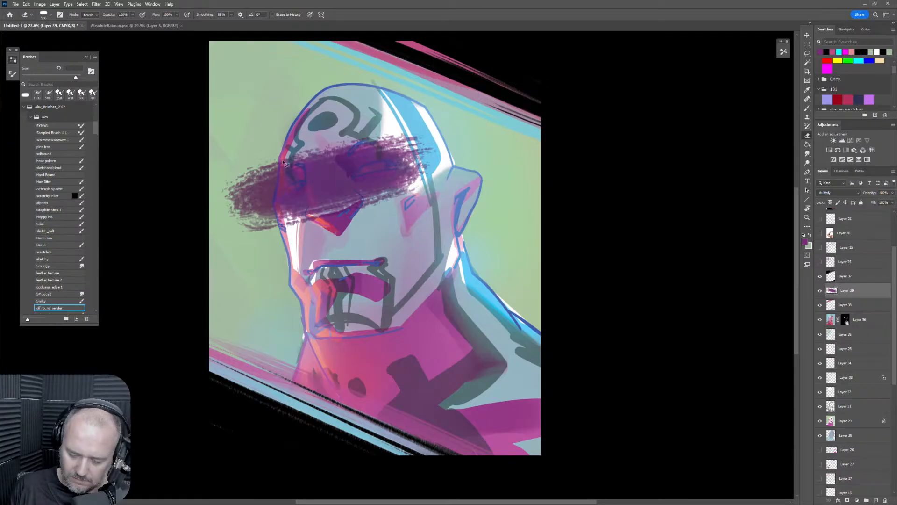
key(l)
mouse_move(279, 156)
mouse_down()
mouse_move(280, 226)
mouse_move(246, 274)
mouse_move(286, 115)
mouse_up()
key(e)
key(bracketright)
key(bracketright)
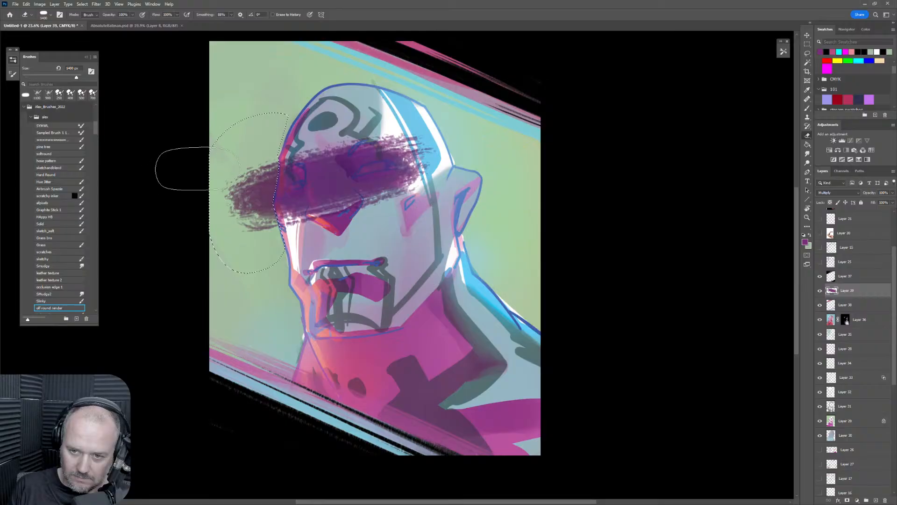
mouse_move(180, 150)
mouse_down()
mouse_move(250, 313)
mouse_move(261, 150)
mouse_up()
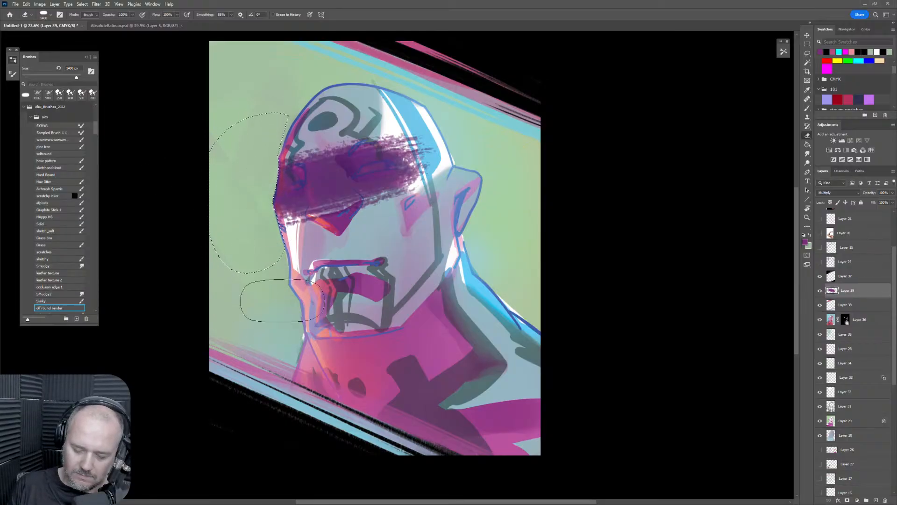
key(ctrl+d)
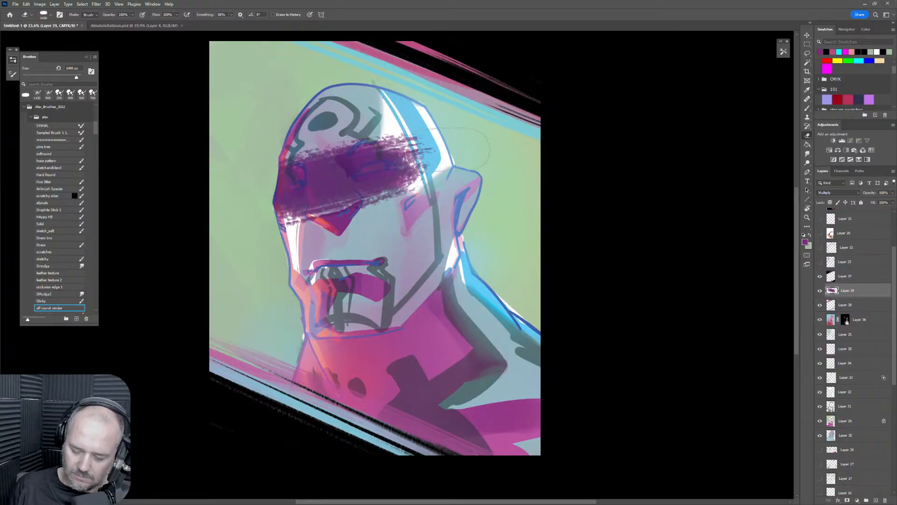
Mirror the canvas view and try to move the purple eye band up toward the face's front edge.
key(ctrl+space)
mouse_move(442, 146)
mouse_down()
mouse_move(419, 163)
mouse_move(425, 182)
mouse_move(528, 207)
mouse_up()
key(ctrl+shift+h)
key(ctrl+space)
key(space)
mouse_move(524, 260)
mouse_down()
mouse_move(529, 308)
mouse_move(573, 243)
mouse_move(575, 212)
mouse_up()
key(r)
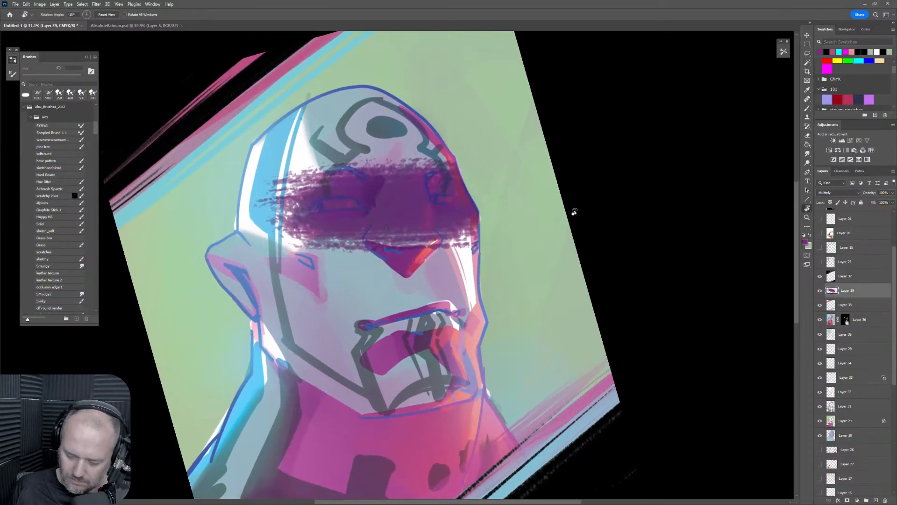
key(ctrl+t)
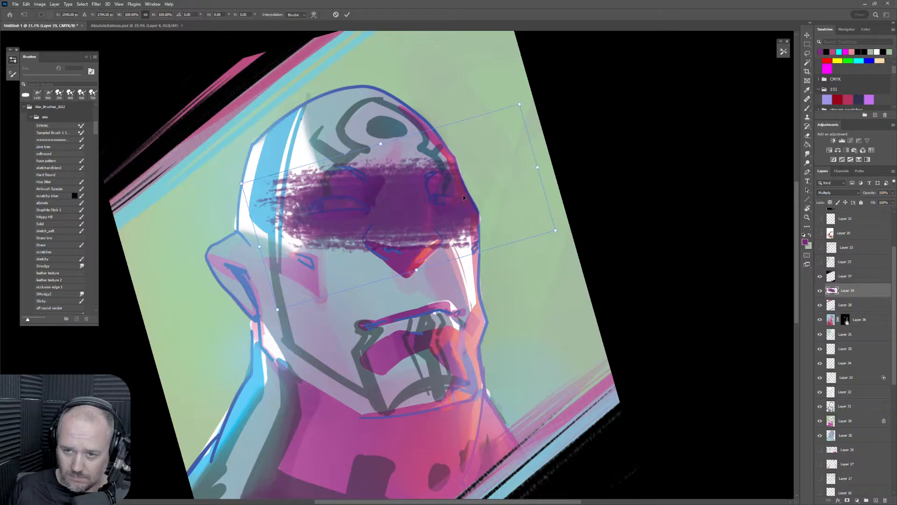
drag(464, 197, 479, 190)
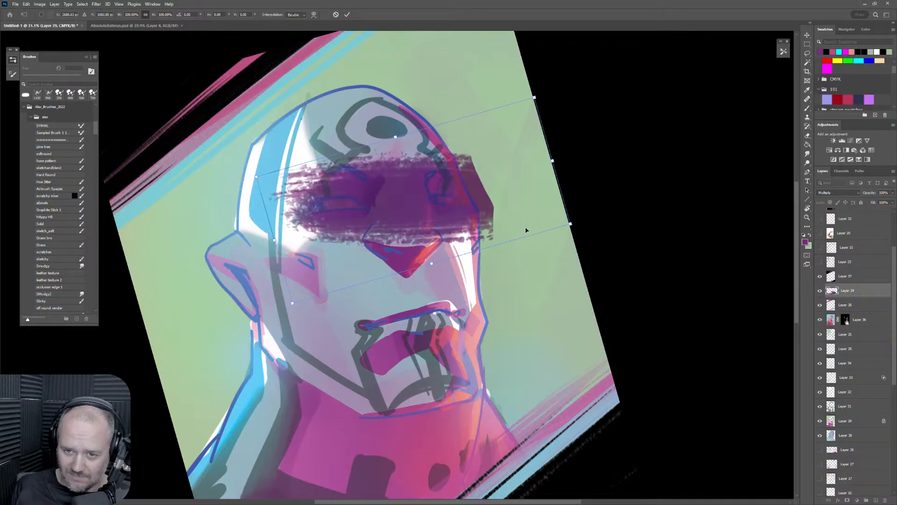
key(Return)
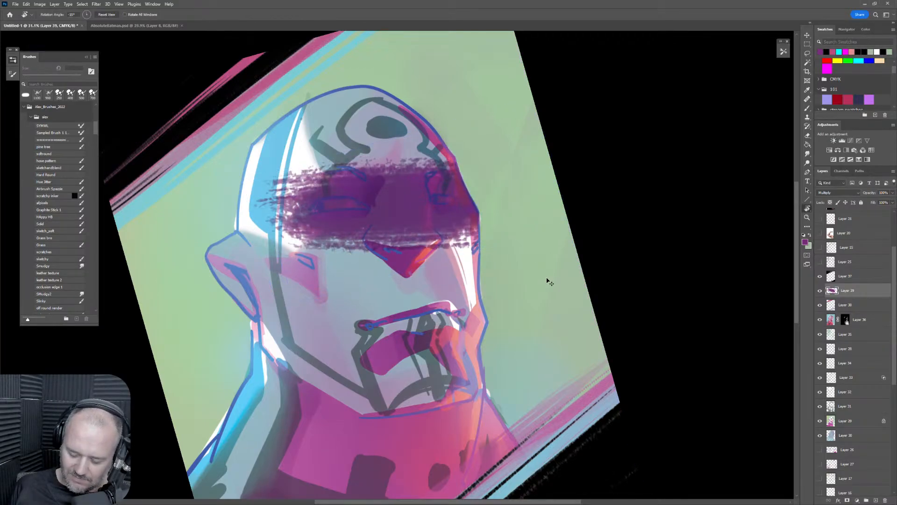
Hide the purple Multiply band layer, straighten the rotated canvas view, and mirror it.
click(820, 290)
key(z)
alt+click(531, 299)
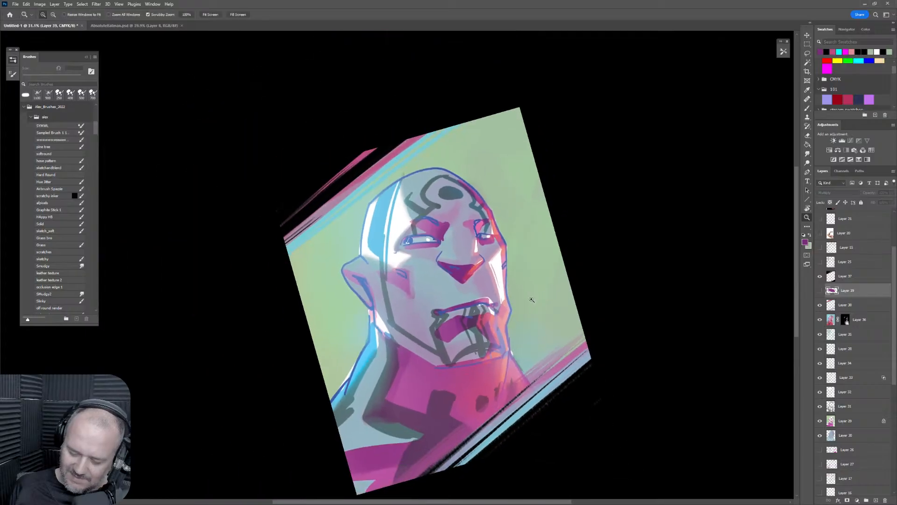
key(r)
drag(537, 292, 571, 284)
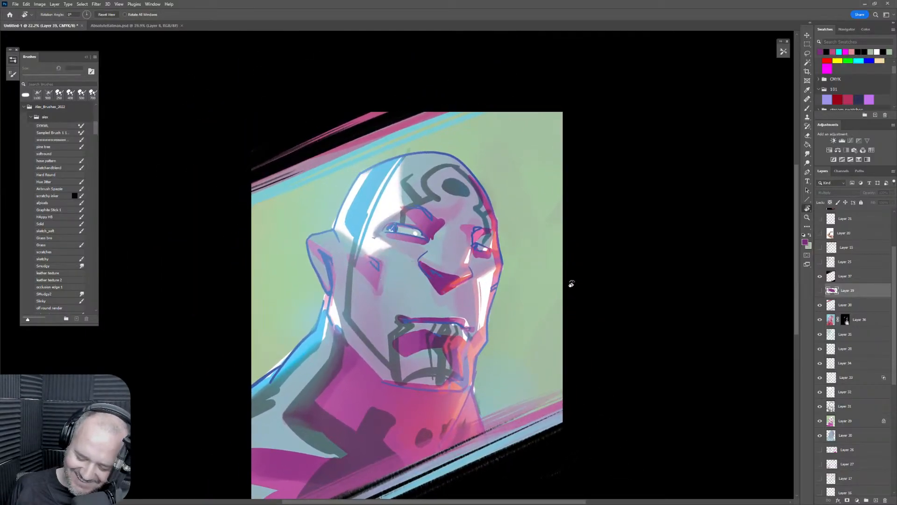
drag(510, 364, 528, 313)
key(ctrl+shift+h)
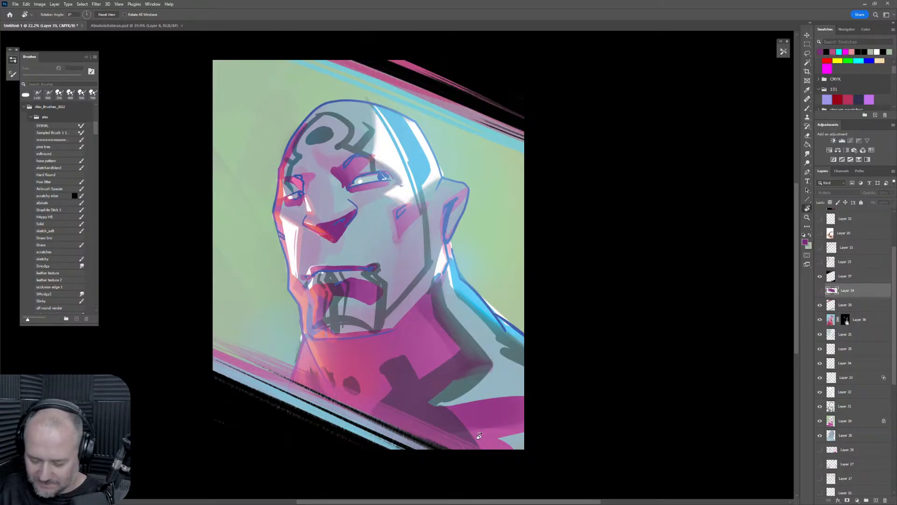
Stamp all visible artwork into a new layer above Layer 37 and scale it down into the canvas's upper-left corner.
click(865, 276)
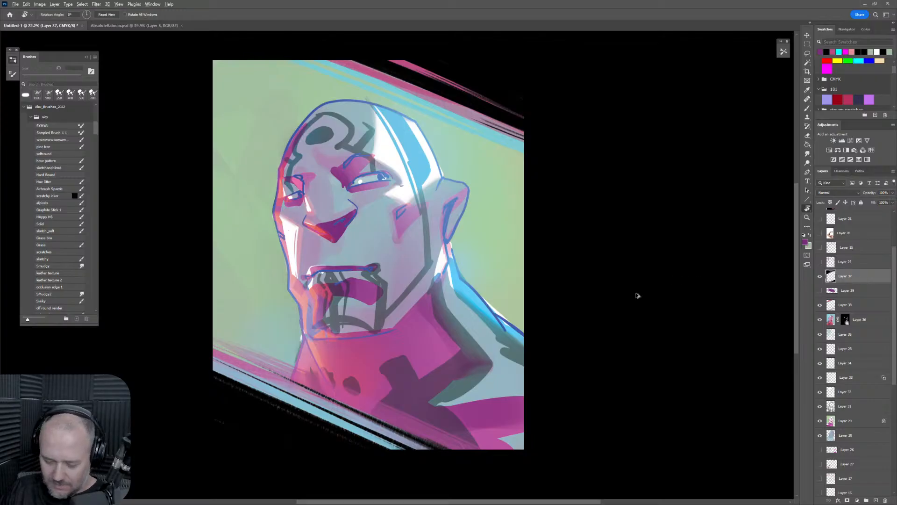
key(ctrl+alt+shift+e)
key(ctrl+t)
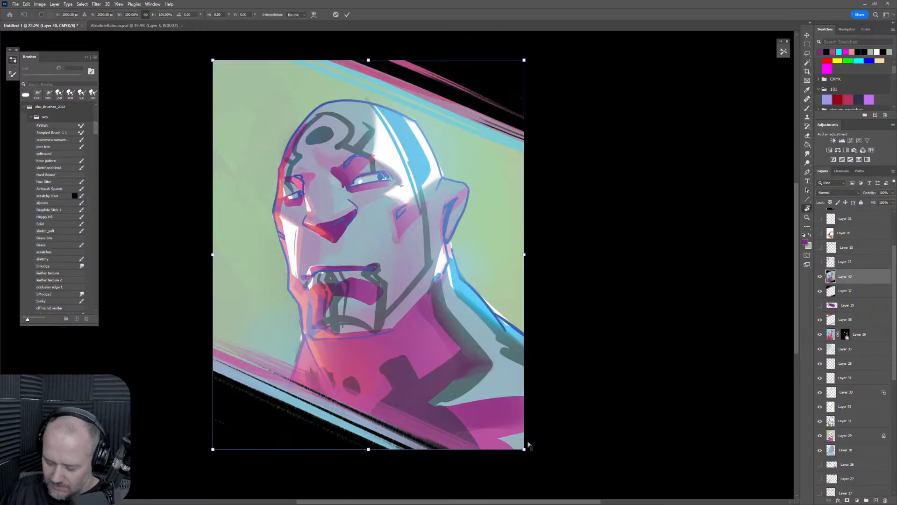
drag(529, 446, 339, 209)
key(Return)
key(r)
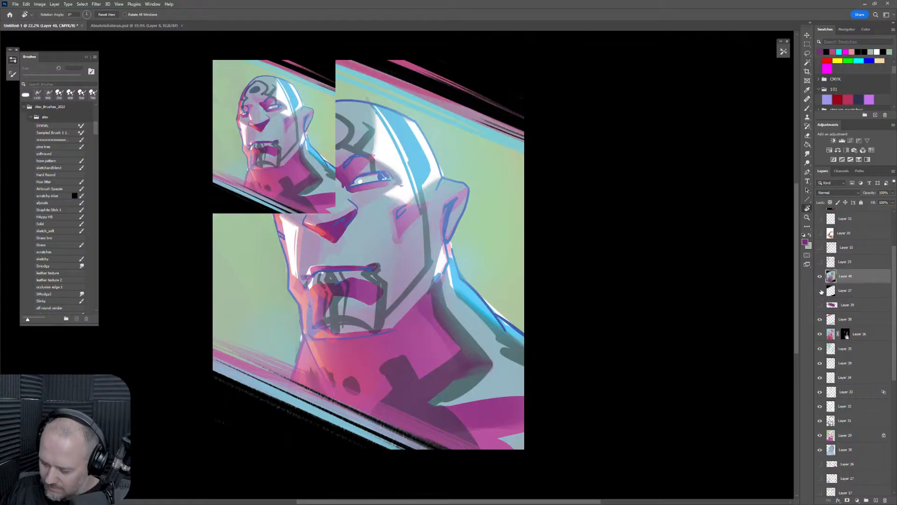
Hide the artwork layers beneath the shrunken portrait copy down to the plain grey canvas, and mirror the view.
drag(821, 291, 822, 452)
key(z)
click(455, 196)
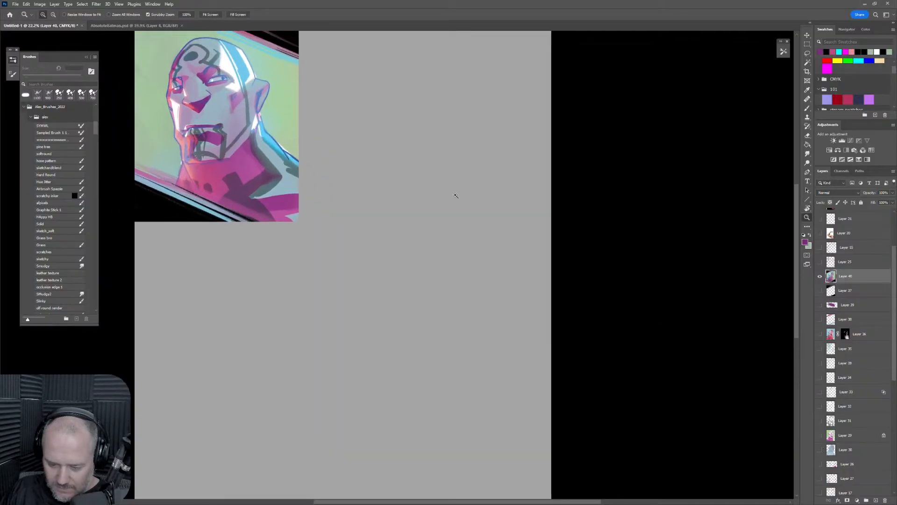
drag(455, 195, 429, 195)
key(r)
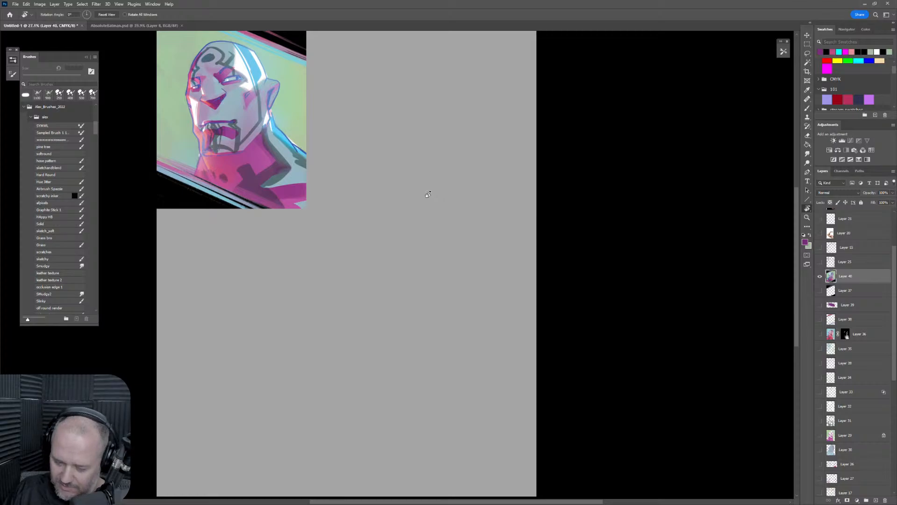
key(h)
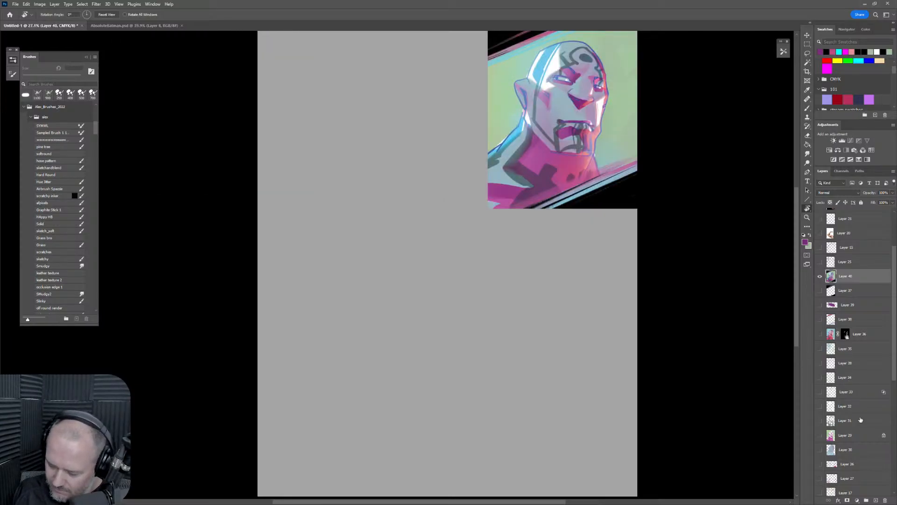
Add a new layer directly beneath the shrunken portrait copy and choose the Solid brush for sketching.
click(875, 499)
drag(862, 276, 862, 295)
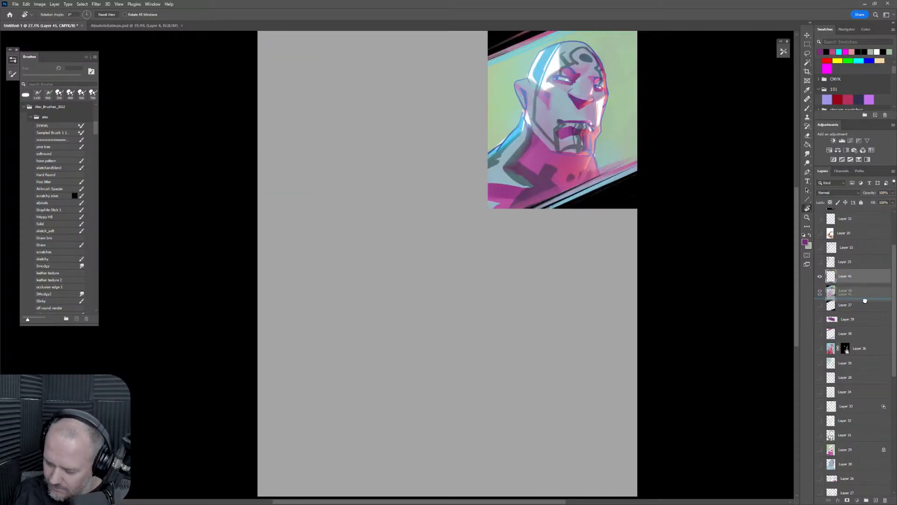
key(b)
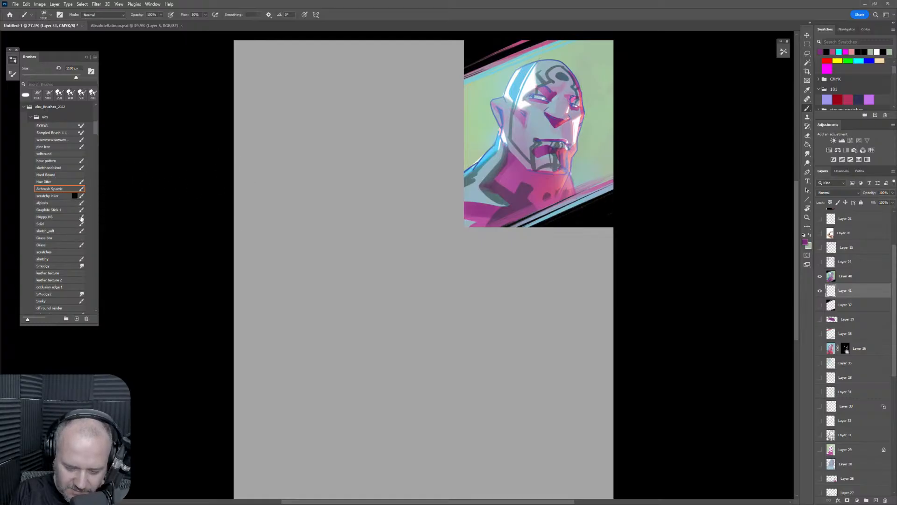
click(46, 224)
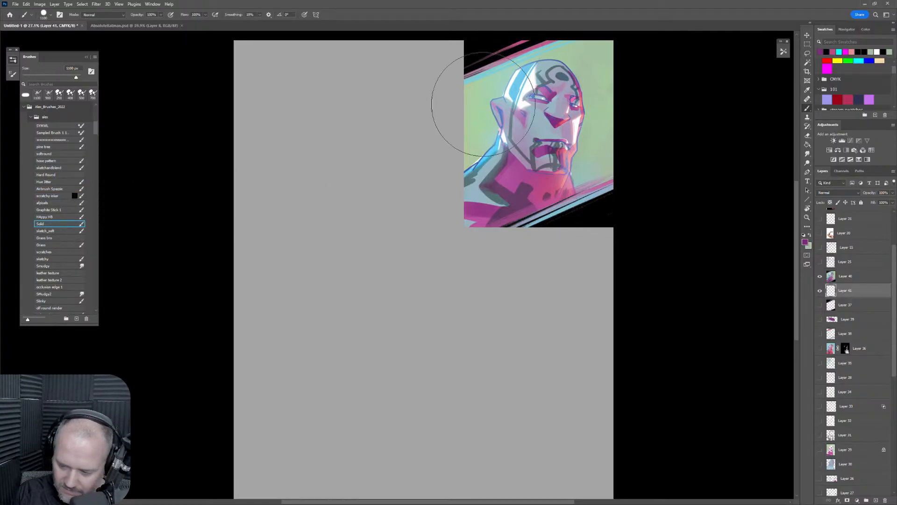
Reduce the Solid brush to 25 px, undo the test stroke, and sample the blue of the small portrait's shoulder line.
alt+click(516, 69)
key(bracketleft)
key(bracketleft)
key(bracketleft)
key(bracketleft)
key(bracketleft)
key(bracketleft)
key(bracketleft)
key(bracketleft)
key(bracketleft)
key(bracketleft)
key(bracketleft)
key(bracketleft)
key(bracketleft)
key(bracketleft)
key(bracketleft)
key(bracketleft)
key(bracketleft)
key(bracketleft)
key(bracketleft)
key(bracketleft)
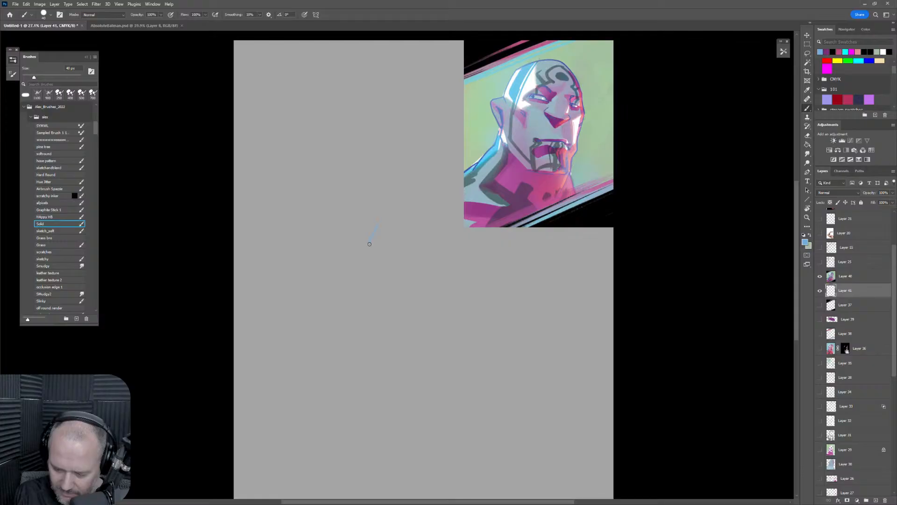
key(ctrl+z)
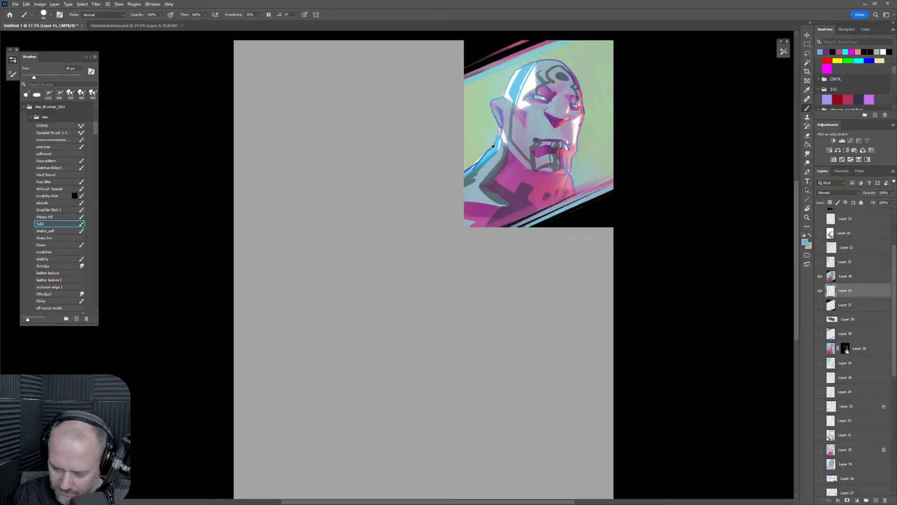
alt+click(489, 149)
Try rough head outlines with sloping shoulder lines in the middle of the grey canvas, then clear the attempts.
mouse_move(379, 223)
mouse_down()
mouse_move(408, 227)
mouse_move(410, 238)
mouse_move(369, 247)
mouse_move(385, 268)
mouse_up()
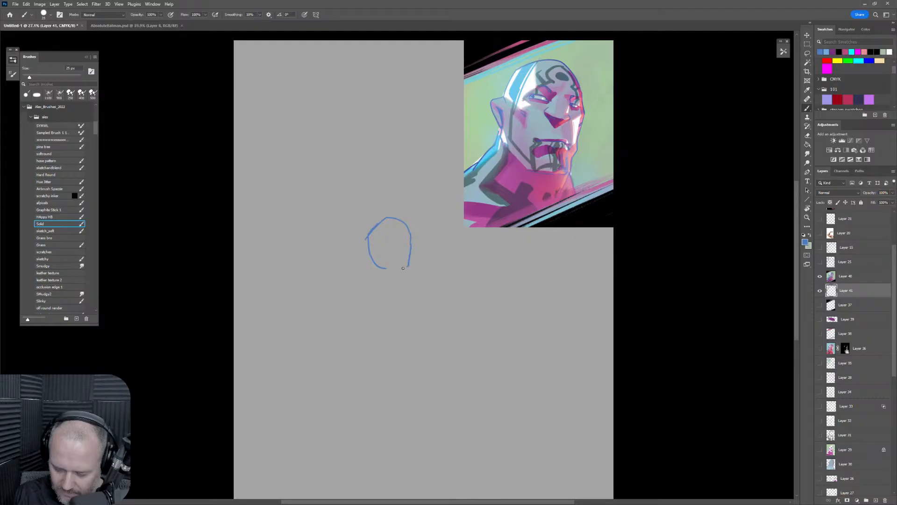
key(ctrl+z)
key(ctrl+z)
key(ctrl+z)
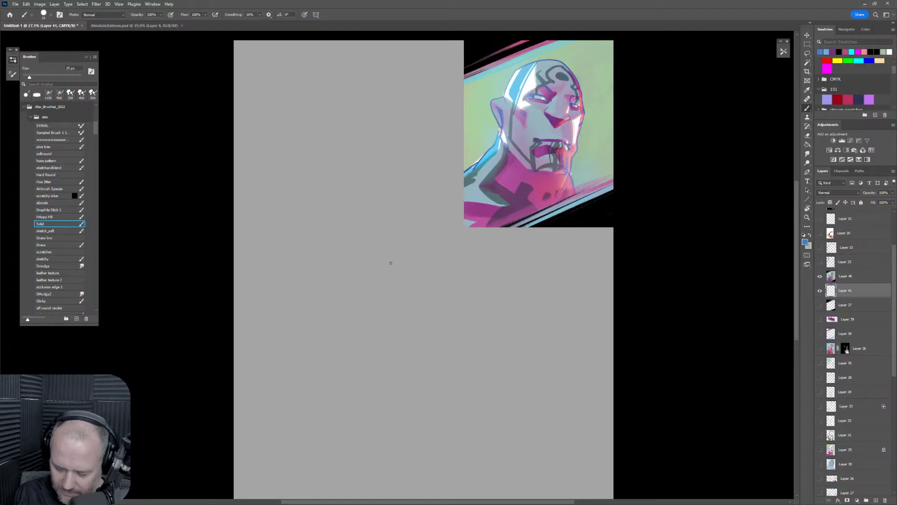
mouse_move(367, 234)
mouse_down()
mouse_move(398, 207)
mouse_move(411, 216)
mouse_move(403, 257)
mouse_up()
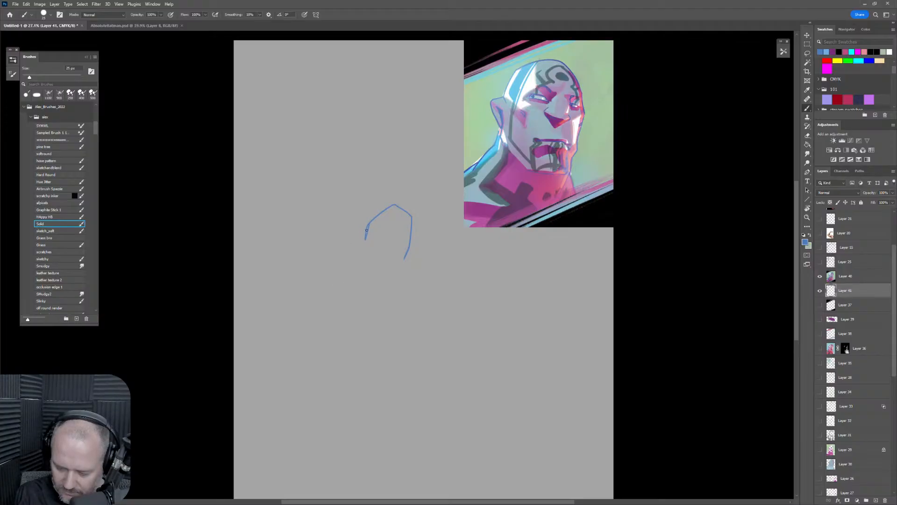
drag(367, 230, 297, 274)
mouse_move(412, 229)
mouse_down()
mouse_move(446, 228)
mouse_move(470, 267)
mouse_up()
key(e)
mouse_move(410, 252)
mouse_down()
mouse_move(355, 238)
mouse_move(429, 266)
mouse_move(448, 256)
mouse_move(456, 293)
mouse_move(383, 224)
mouse_up()
Sketch a new muscular figure beside the small portrait in blue, outlining the small head, broad shoulders, torso sides and spread upper thighs.
key(b)
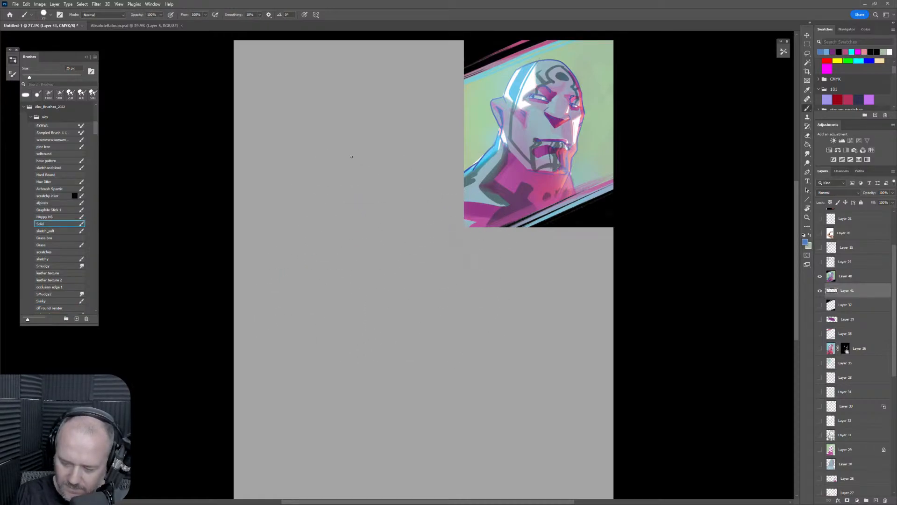
mouse_move(343, 163)
mouse_down()
mouse_move(356, 137)
mouse_move(376, 136)
mouse_up()
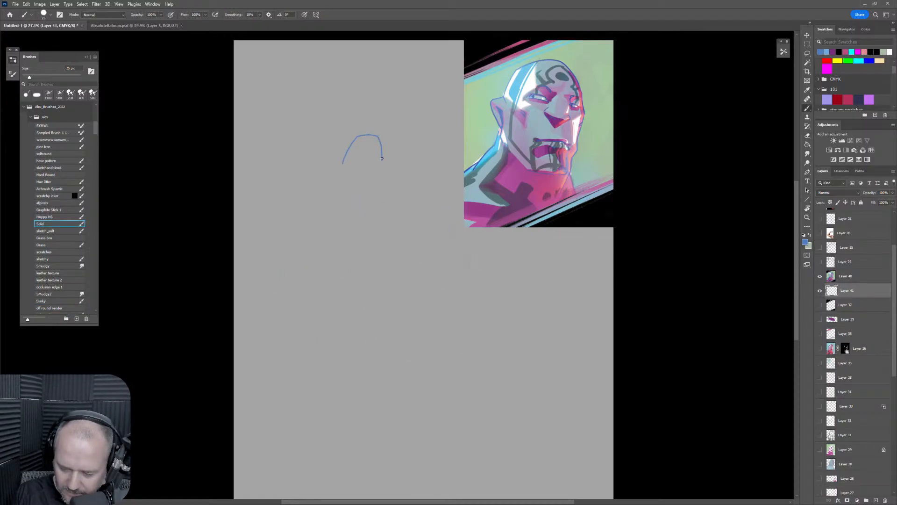
drag(304, 198, 389, 178)
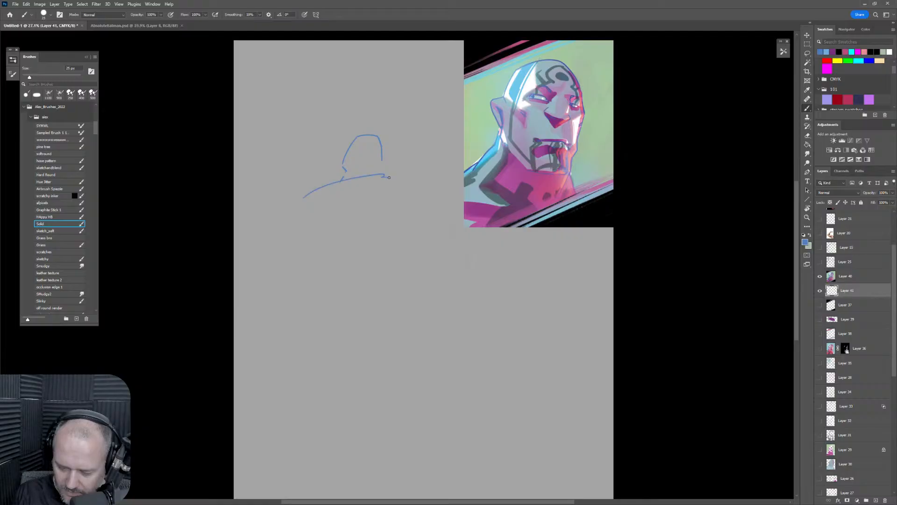
mouse_move(306, 195)
mouse_down()
mouse_move(285, 226)
mouse_move(295, 264)
mouse_up()
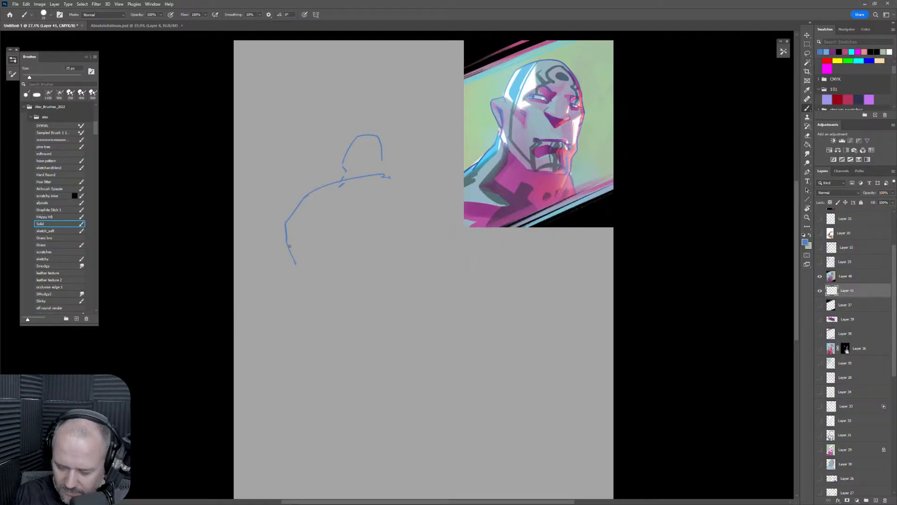
mouse_move(391, 174)
mouse_down()
mouse_move(420, 189)
mouse_move(415, 247)
mouse_move(401, 260)
mouse_up()
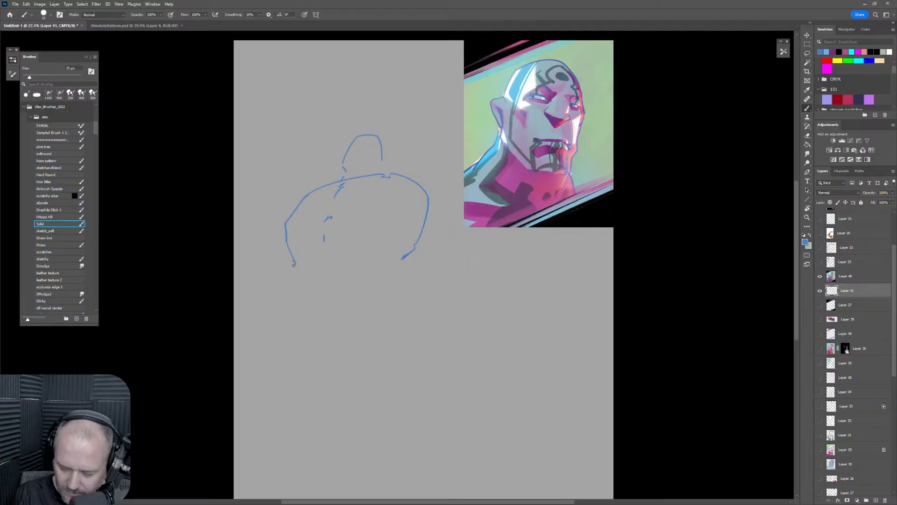
drag(294, 265, 299, 247)
drag(401, 253, 382, 303)
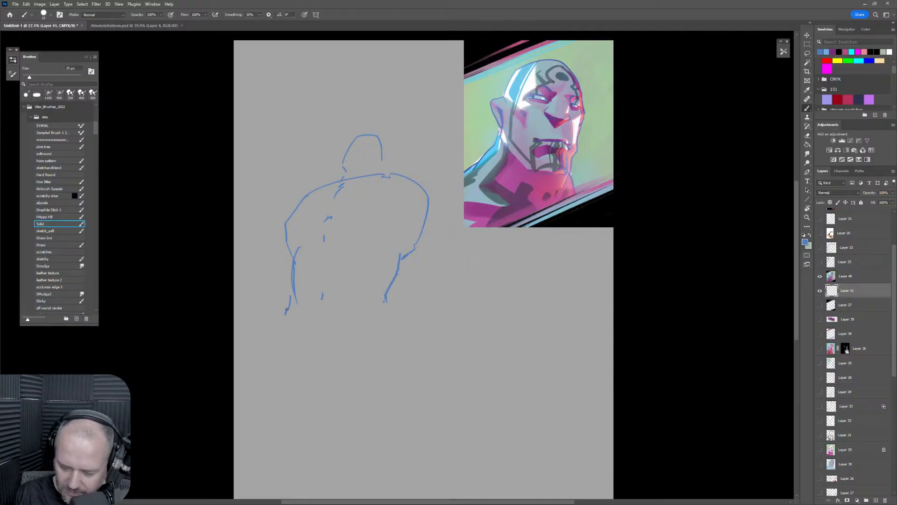
drag(280, 310, 260, 343)
drag(392, 299, 421, 334)
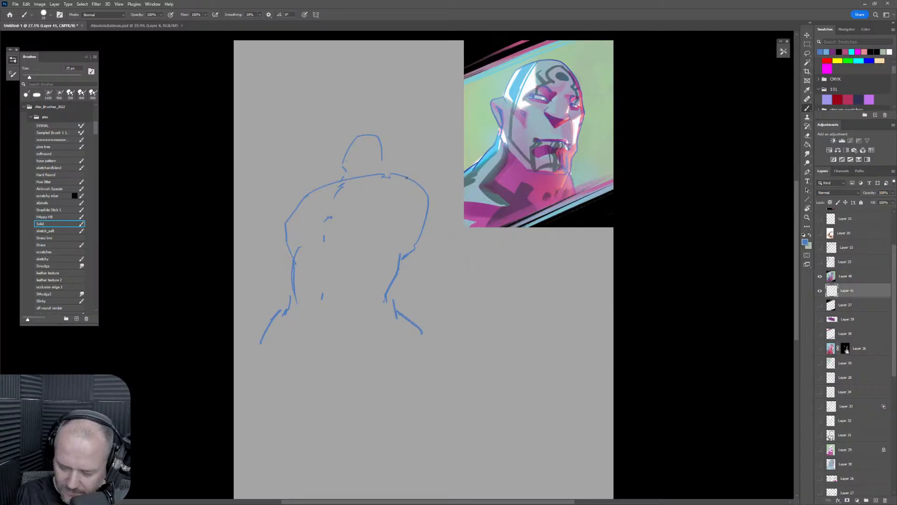
Sketch both arms reaching outward from the figure's shoulders toward the canvas edge and the small portrait.
mouse_move(406, 178)
mouse_down()
mouse_move(439, 181)
mouse_move(449, 199)
mouse_move(425, 234)
mouse_move(440, 251)
mouse_move(460, 252)
mouse_move(438, 241)
mouse_up()
drag(449, 205, 464, 197)
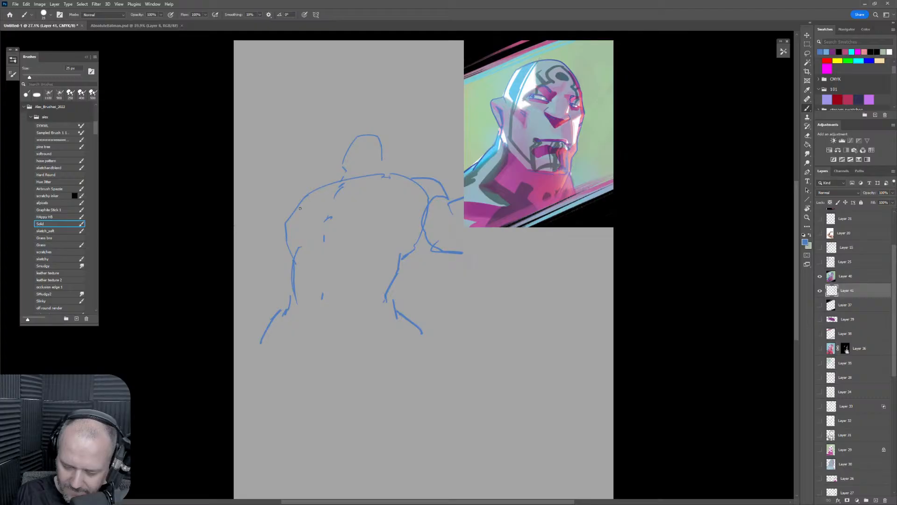
drag(304, 196, 283, 211)
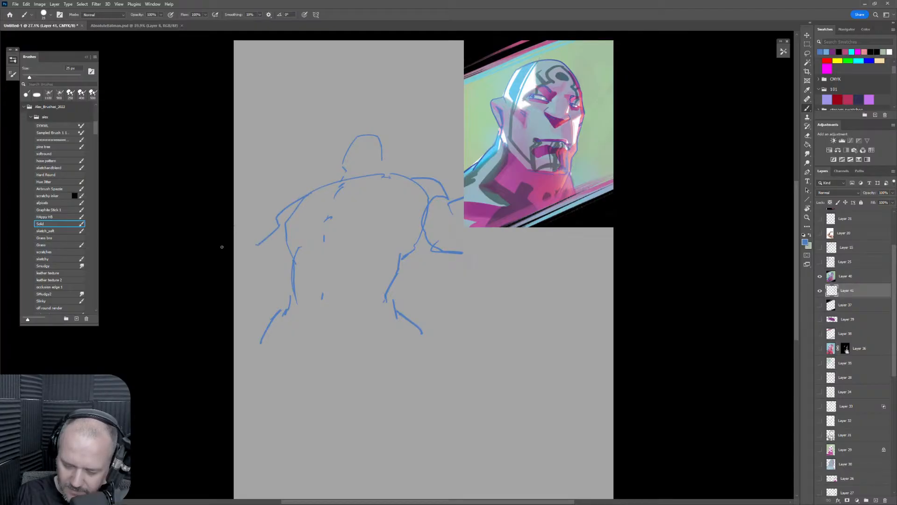
mouse_move(227, 272)
mouse_down()
mouse_move(259, 296)
mouse_move(251, 289)
mouse_up()
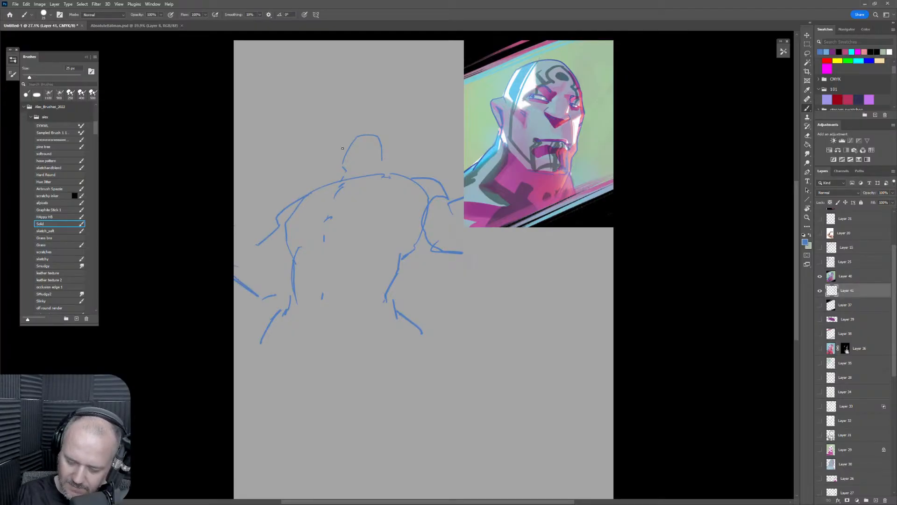
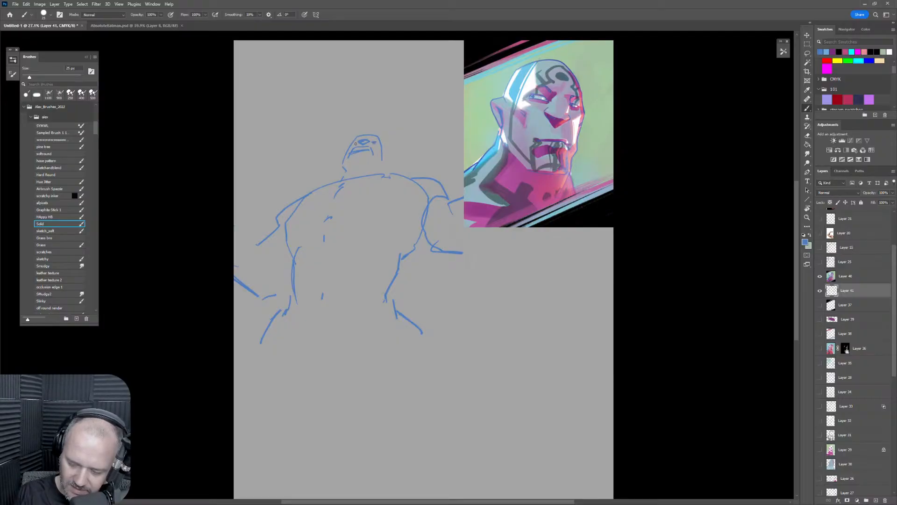
Add facial features and neck lines to the figure's head, and rough in the collar, chest and rib muscle lines.
mouse_move(355, 139)
mouse_down()
mouse_move(350, 146)
mouse_move(389, 158)
mouse_move(323, 204)
mouse_up()
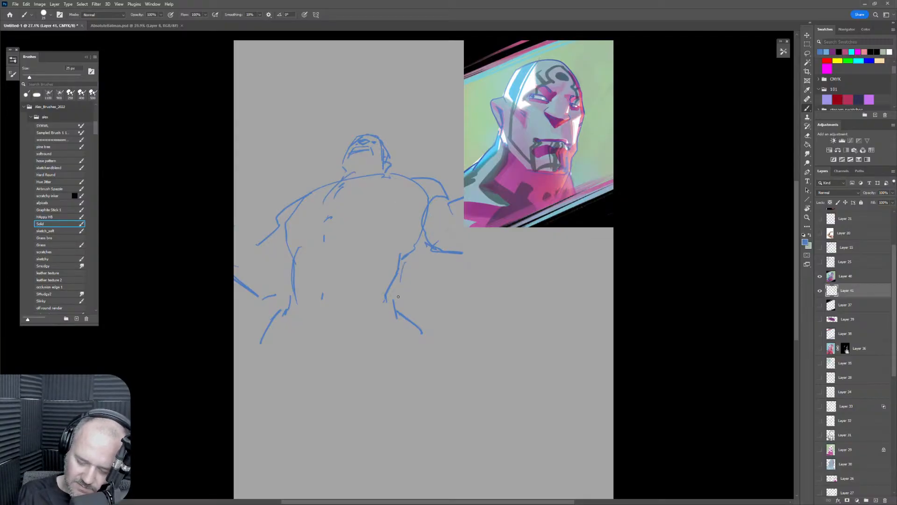
drag(285, 258, 357, 238)
drag(299, 241, 330, 215)
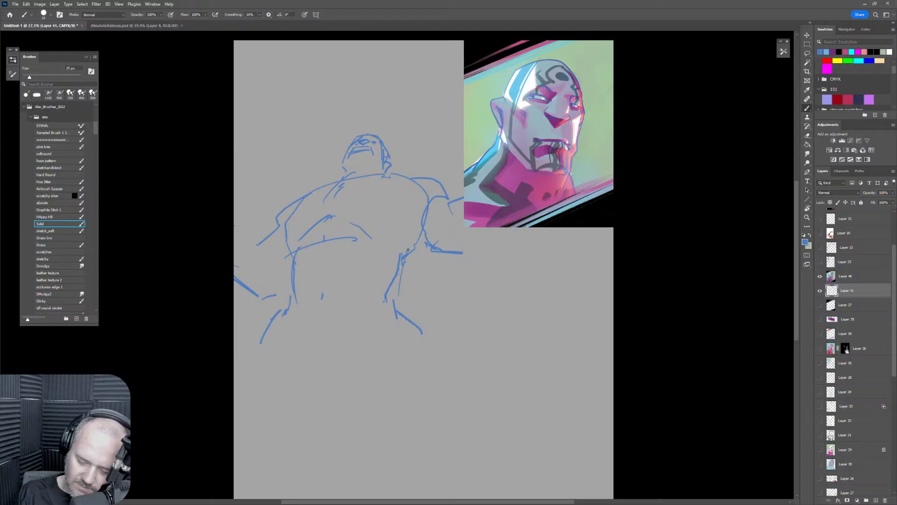
mouse_move(390, 223)
mouse_down()
mouse_move(425, 207)
mouse_move(403, 244)
mouse_up()
drag(347, 199, 378, 203)
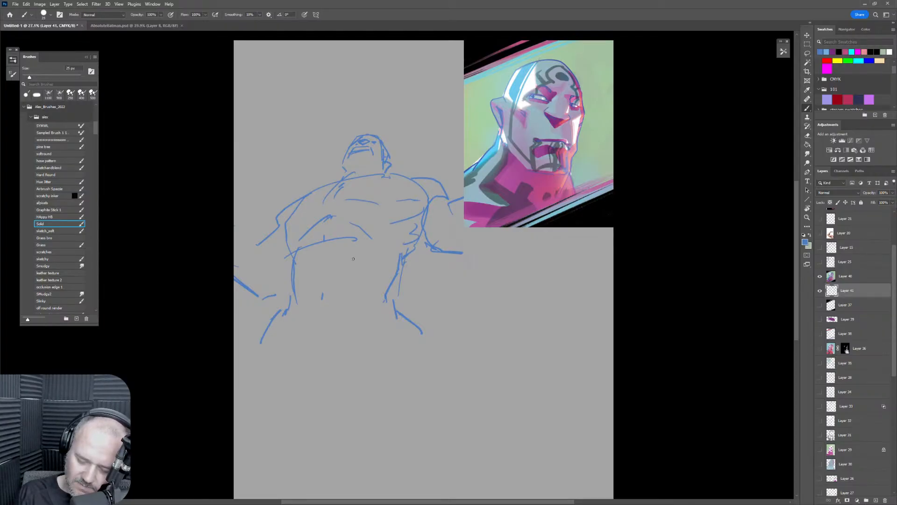
Rework the outer arm and side lines of the muscular figure, then erase the entire blue figure sketch.
drag(293, 262, 277, 244)
drag(324, 186, 281, 211)
mouse_move(279, 212)
mouse_down()
mouse_move(264, 244)
mouse_move(285, 269)
mouse_up()
key(e)
mouse_move(211, 304)
mouse_down()
mouse_move(272, 357)
mouse_move(338, 258)
mouse_move(393, 214)
mouse_move(433, 220)
mouse_move(432, 204)
mouse_move(365, 183)
mouse_move(385, 347)
mouse_move(452, 236)
mouse_move(482, 237)
mouse_move(411, 150)
mouse_move(336, 164)
mouse_move(252, 338)
mouse_move(277, 402)
mouse_move(261, 319)
mouse_move(362, 122)
mouse_move(398, 291)
mouse_move(462, 388)
mouse_move(457, 254)
mouse_move(359, 137)
mouse_up()
key(b)
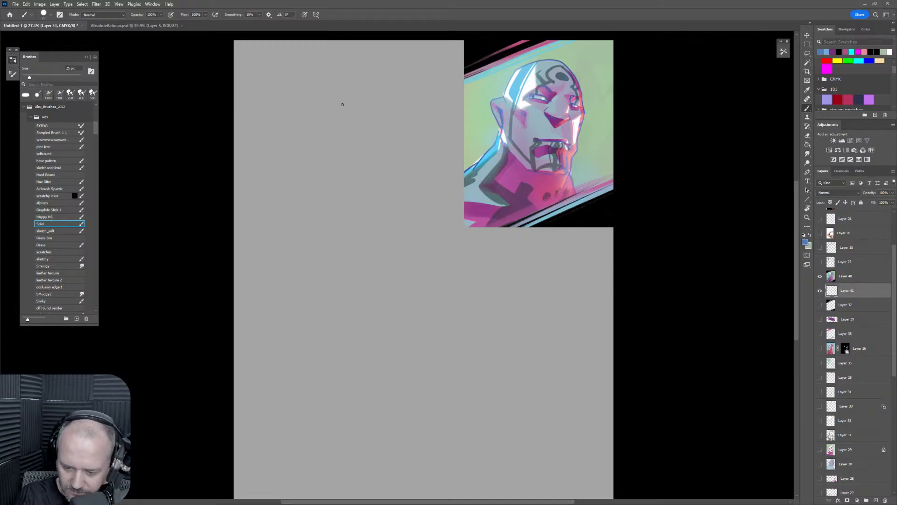
Sketch a new hunched figure beside the portrait, with a bald head, ear, sloping shoulders, a raised hand and the far shoulder line.
mouse_move(286, 130)
mouse_down()
mouse_move(325, 114)
mouse_move(349, 78)
mouse_move(374, 74)
mouse_move(381, 109)
mouse_move(335, 101)
mouse_move(391, 145)
mouse_up()
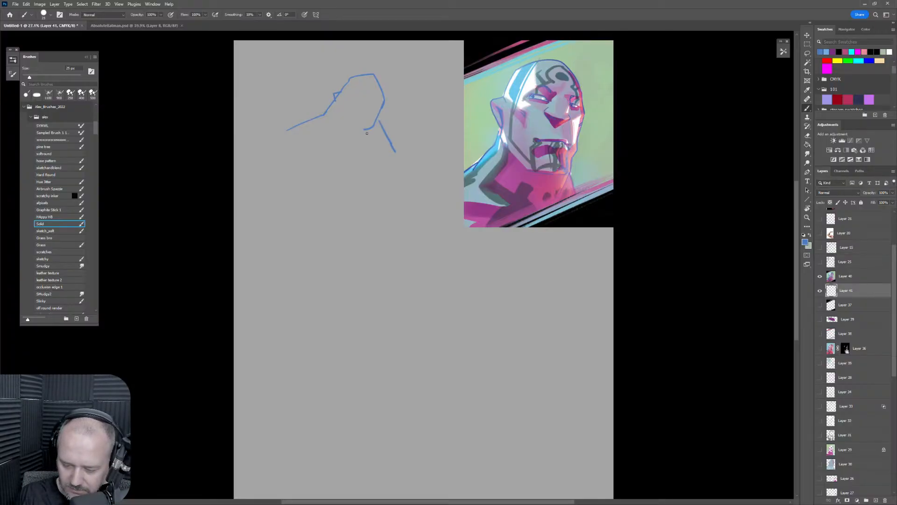
mouse_move(328, 110)
mouse_down()
mouse_move(263, 125)
mouse_move(240, 141)
mouse_up()
mouse_move(260, 195)
mouse_down()
mouse_move(280, 229)
mouse_move(274, 235)
mouse_move(296, 250)
mouse_up()
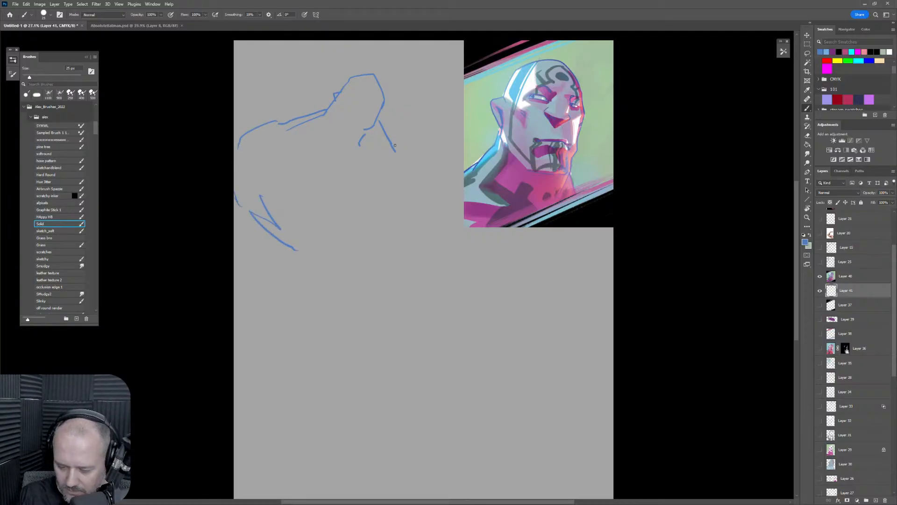
mouse_move(373, 130)
mouse_down()
mouse_move(377, 144)
mouse_move(408, 165)
mouse_move(409, 208)
mouse_move(388, 242)
mouse_up()
key(e)
key(b)
key(ctrl+z)
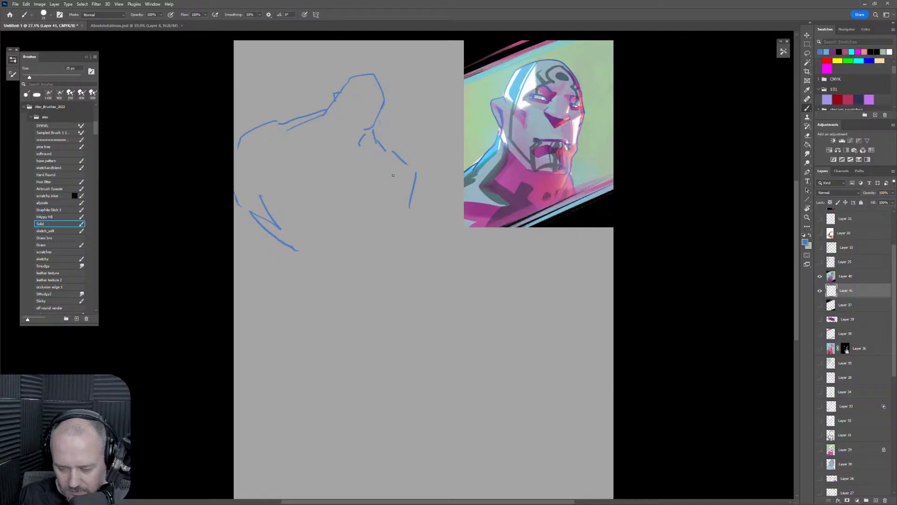
Rough in the figure's far torso side and arm, the chest mark, and simple face and neck lines.
mouse_move(389, 167)
mouse_down()
mouse_move(401, 200)
mouse_move(389, 264)
mouse_up()
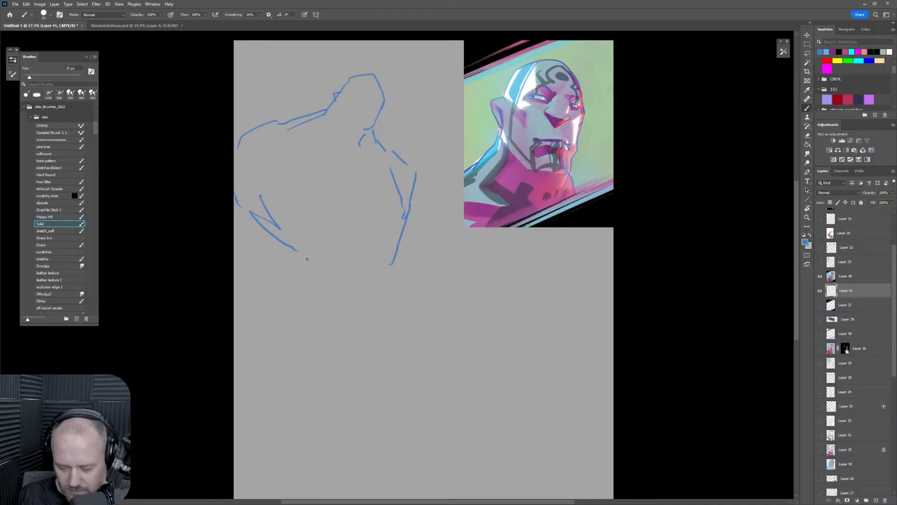
mouse_move(249, 220)
mouse_down()
mouse_move(273, 258)
mouse_move(272, 283)
mouse_up()
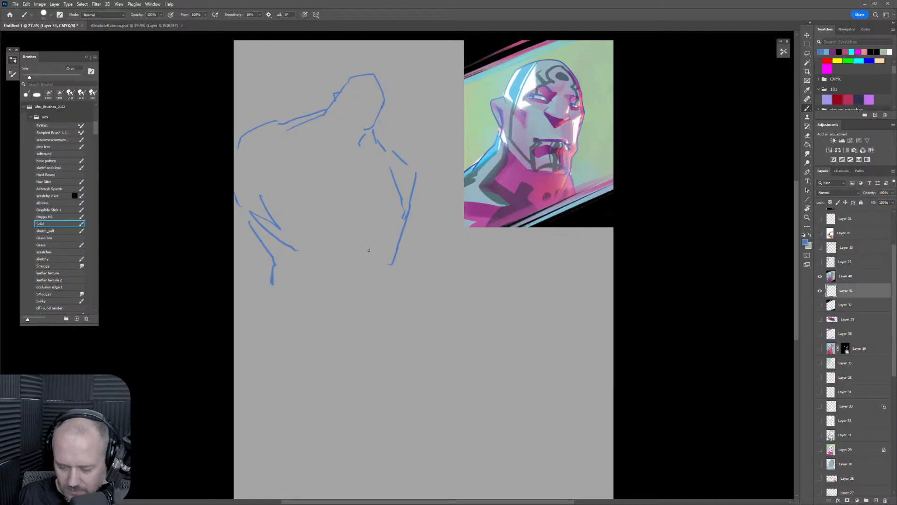
drag(348, 212, 365, 211)
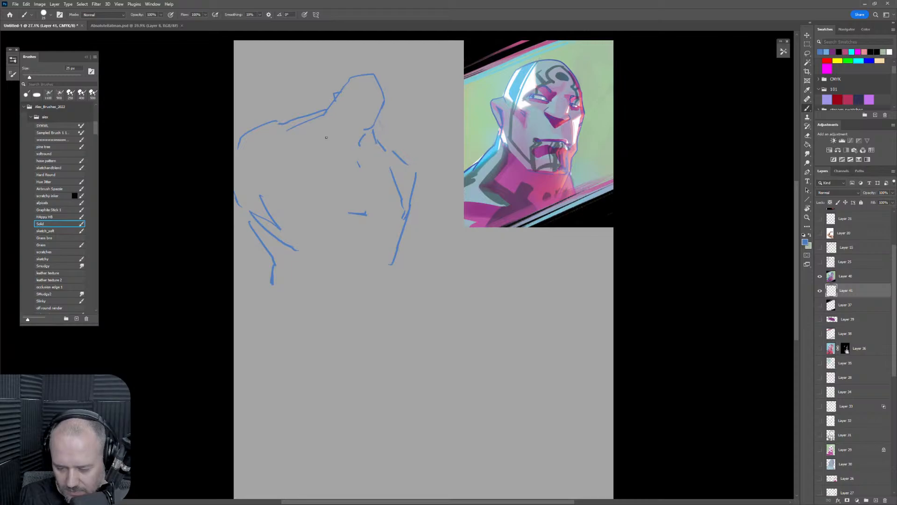
drag(293, 126, 344, 135)
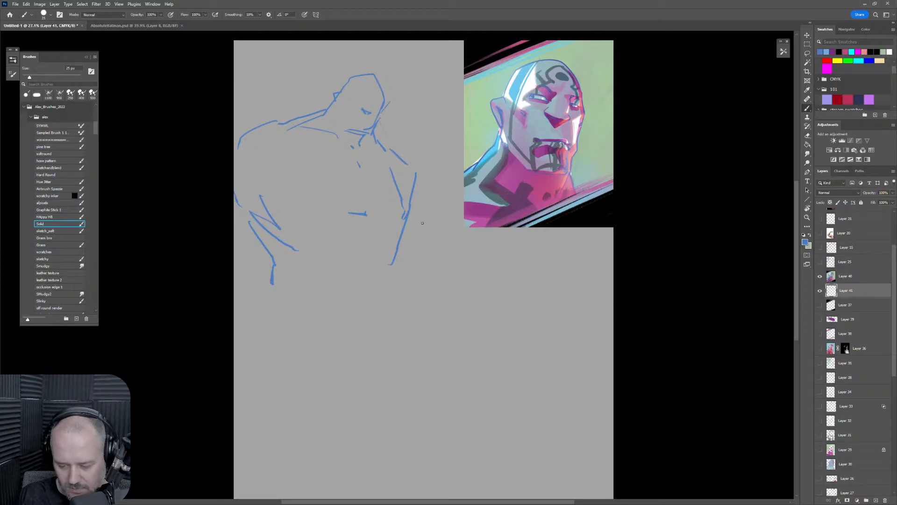
drag(403, 202, 406, 218)
drag(402, 232, 387, 242)
drag(427, 227, 417, 265)
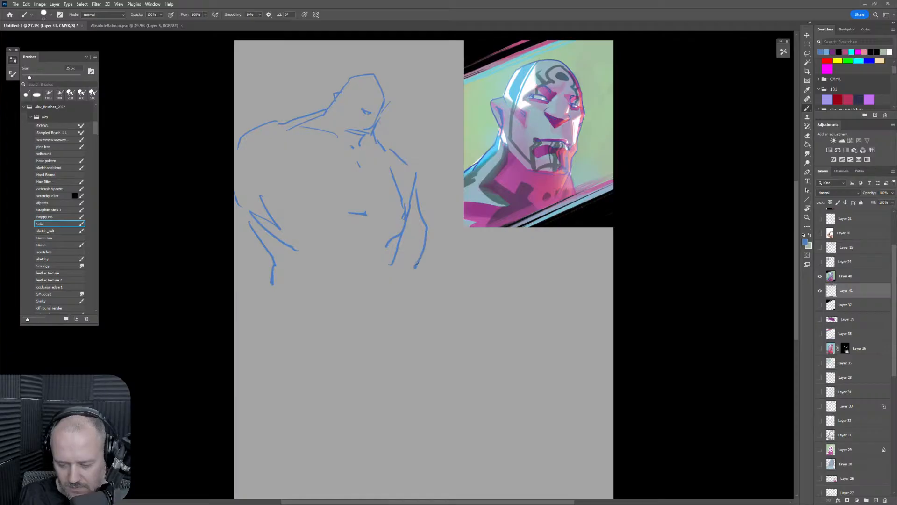
Add finger lines to the figure's near hand and extend the torso sides down to the waist.
mouse_move(287, 198)
mouse_down()
mouse_move(262, 202)
mouse_move(234, 246)
mouse_move(234, 270)
mouse_up()
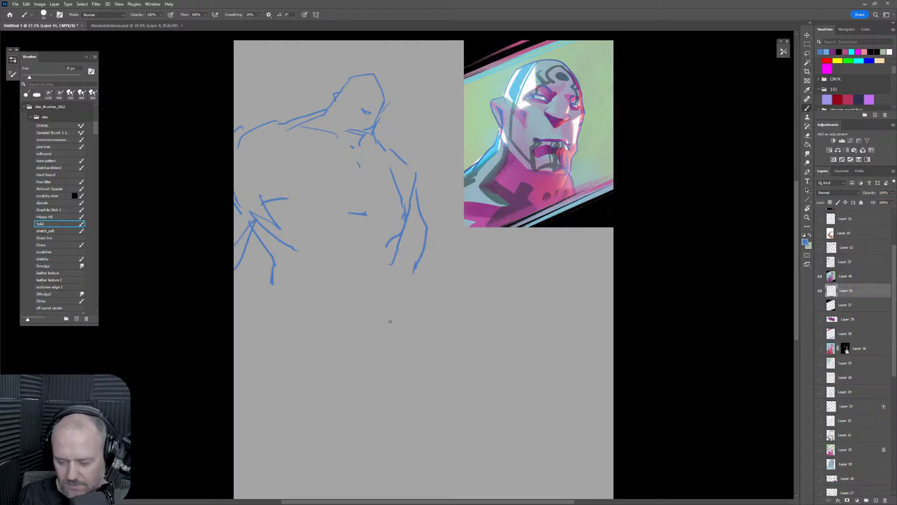
drag(398, 244, 372, 306)
drag(257, 234, 256, 275)
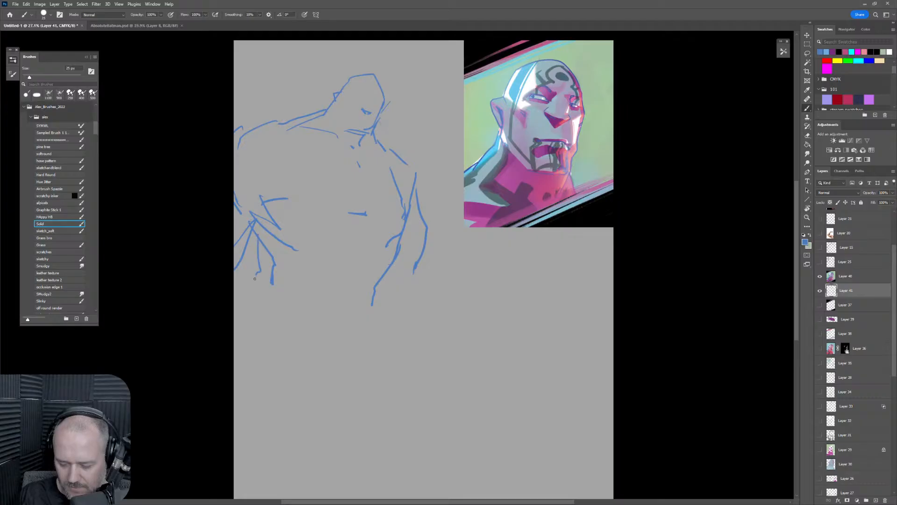
drag(354, 287, 340, 302)
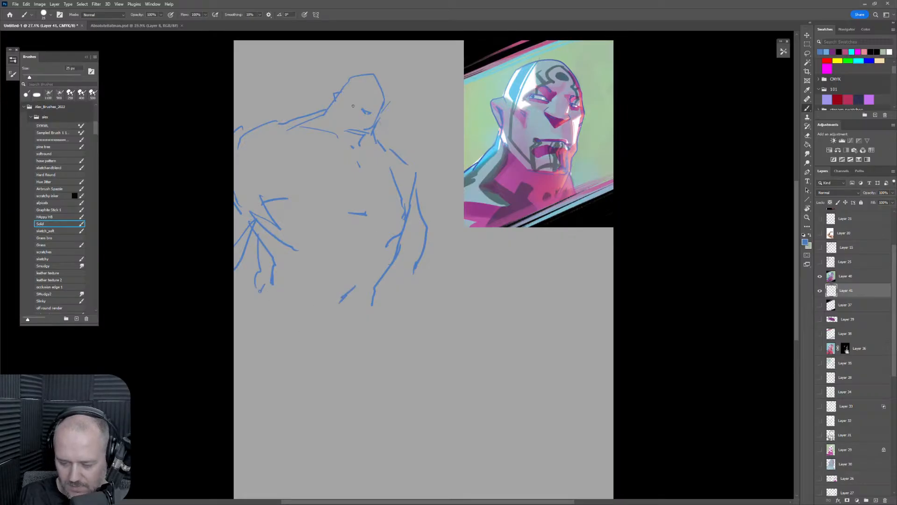
Move the figure sketch slightly down and inward, away from the canvas edge.
drag(465, 332, 415, 340)
key(ctrl+t)
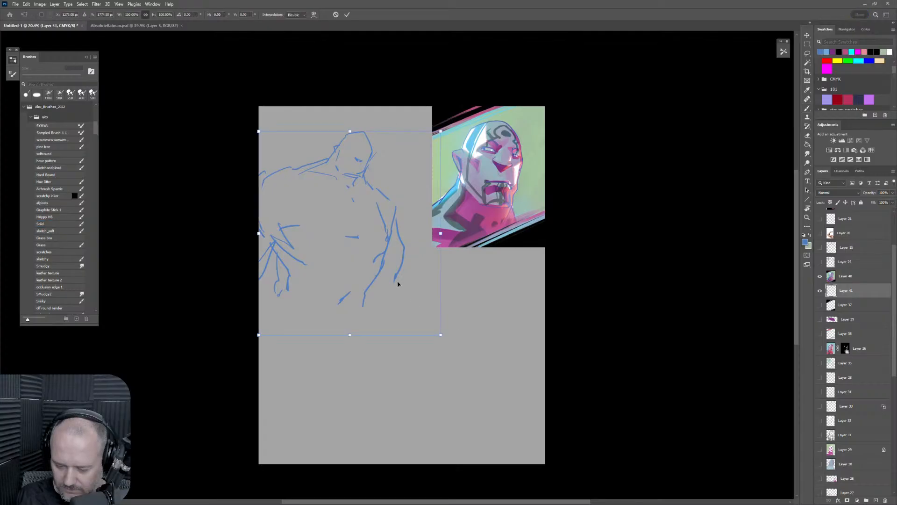
drag(397, 282, 412, 312)
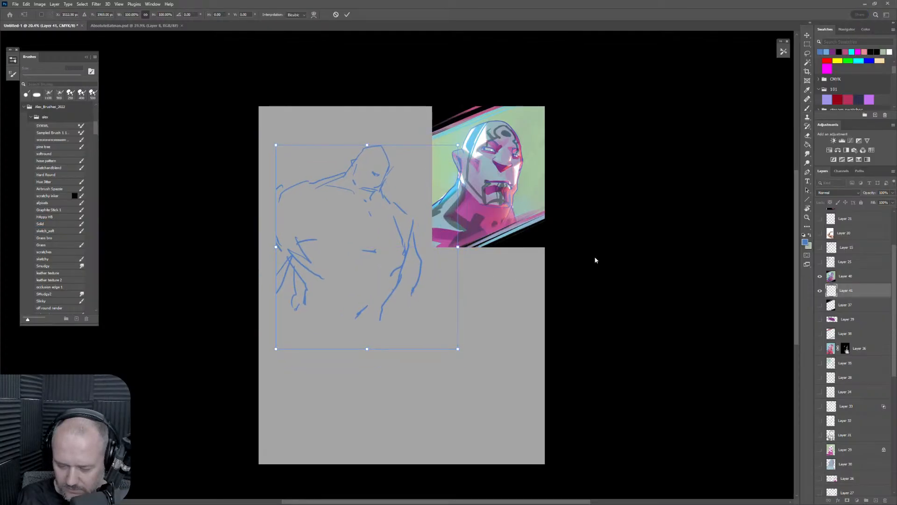
key(Return)
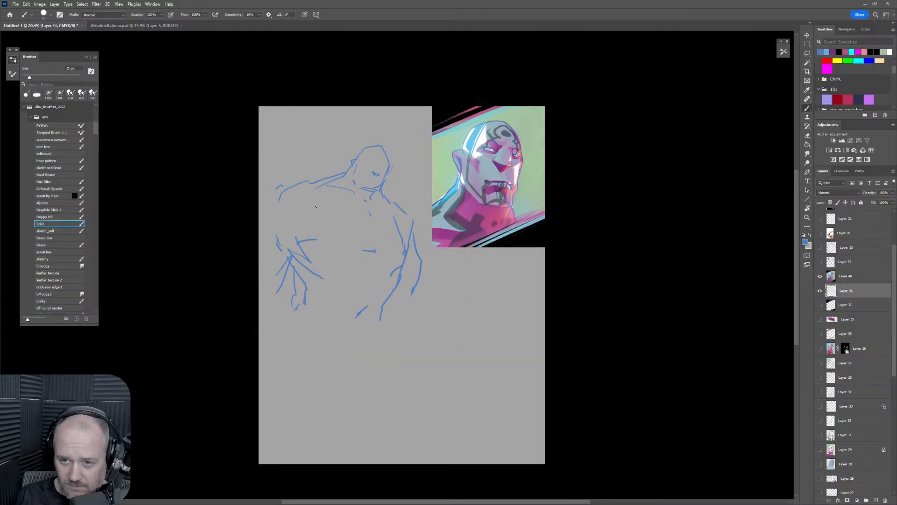
With a slightly larger brush, draw the figure's massive rounded near shoulder, forearm strokes, chest line and far arm contour.
key(bracketright)
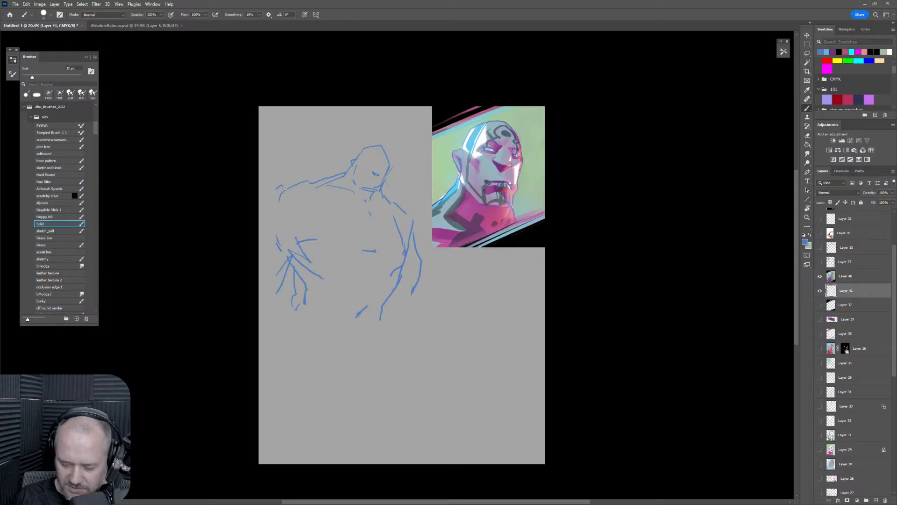
mouse_move(285, 188)
mouse_down()
mouse_move(265, 221)
mouse_move(271, 239)
mouse_up()
drag(266, 274, 299, 262)
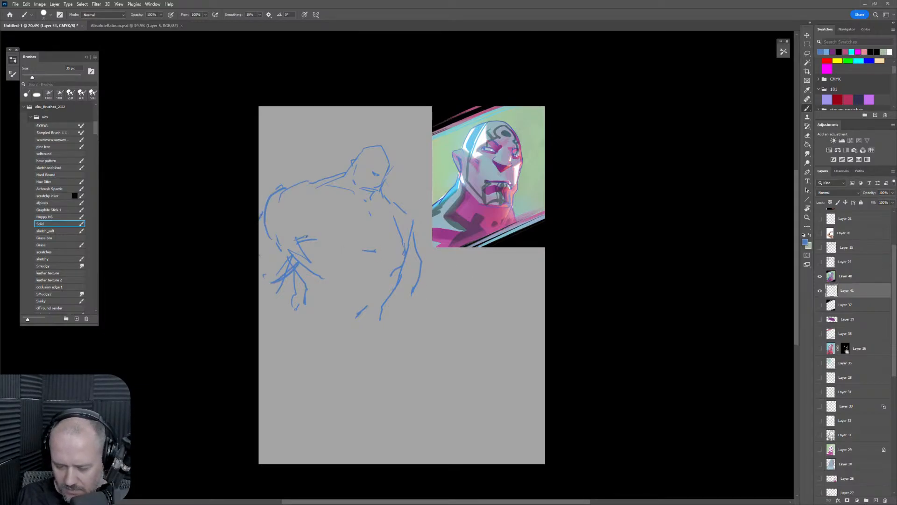
mouse_move(316, 189)
mouse_down()
mouse_move(321, 230)
mouse_move(292, 247)
mouse_move(308, 238)
mouse_move(350, 255)
mouse_up()
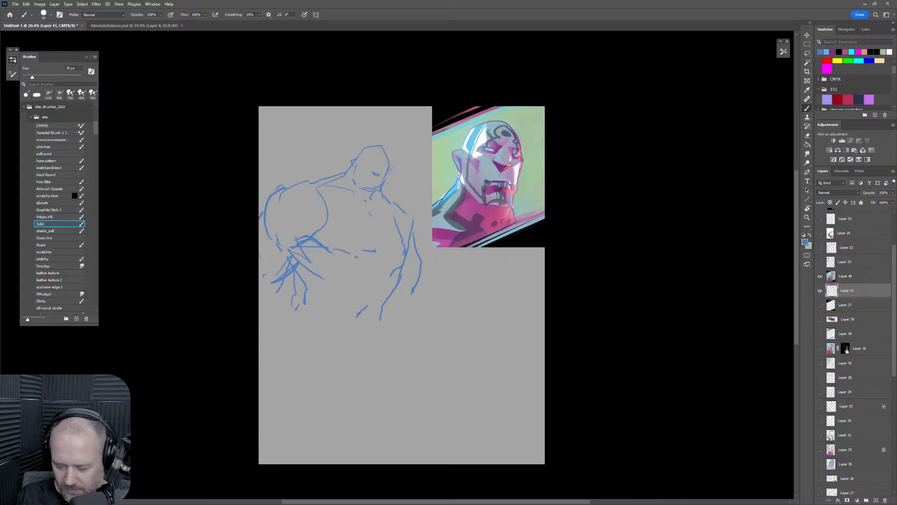
drag(410, 238, 424, 292)
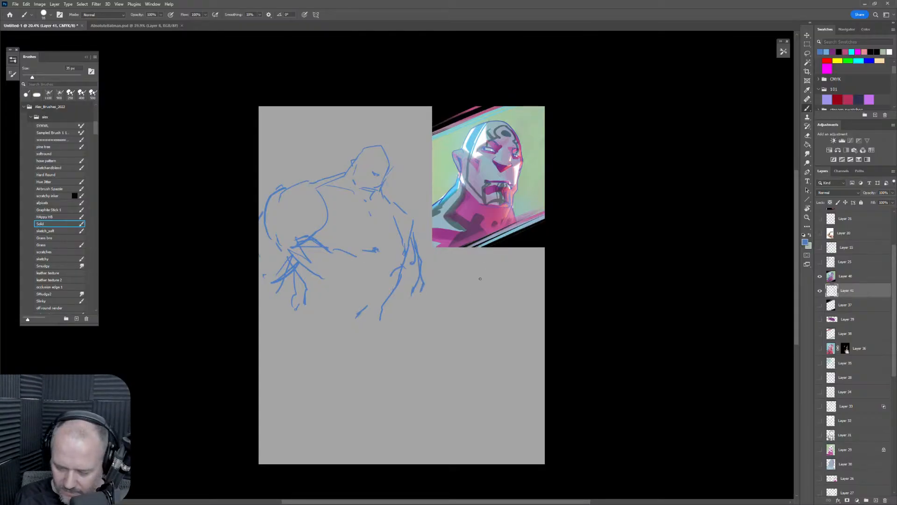
Erase the figure's far arm, torso sides, waist and lower hand lines.
key(e)
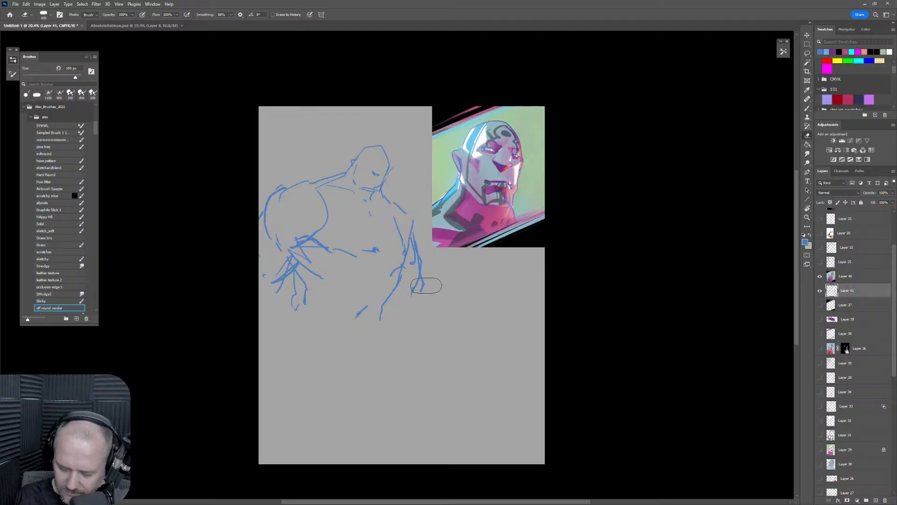
mouse_move(420, 301)
mouse_down()
mouse_move(424, 280)
mouse_move(286, 321)
mouse_up()
key(z)
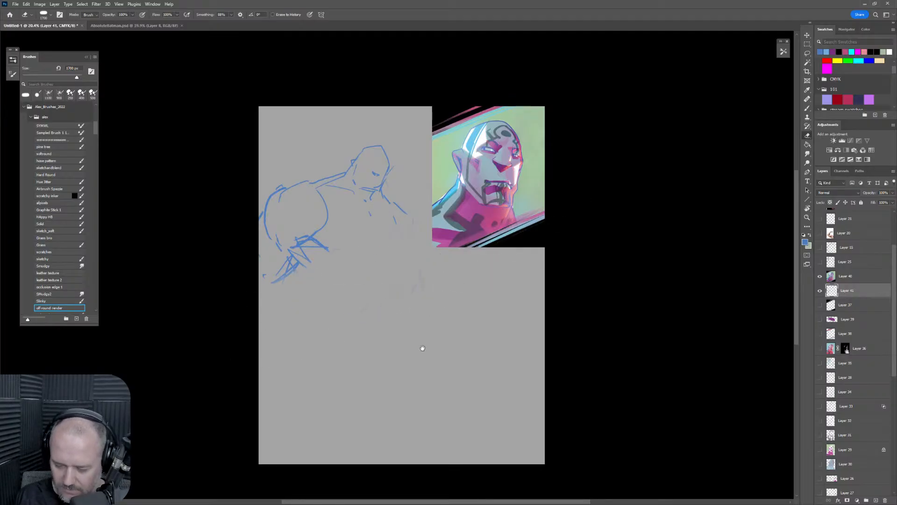
Sketch a separate egg-shaped torso in the empty canvas below, with an oval head and a large oval shoulder socket.
mouse_move(414, 309)
mouse_down()
mouse_move(404, 275)
mouse_move(420, 268)
mouse_up()
key(b)
mouse_move(369, 236)
mouse_down()
mouse_move(367, 261)
mouse_move(374, 278)
mouse_move(407, 271)
mouse_up()
mouse_move(369, 229)
mouse_down()
mouse_move(407, 245)
mouse_move(407, 269)
mouse_up()
mouse_move(358, 246)
mouse_down()
mouse_move(357, 274)
mouse_move(379, 307)
mouse_up()
mouse_move(359, 239)
mouse_down()
mouse_move(358, 231)
mouse_move(486, 288)
mouse_move(481, 321)
mouse_up()
mouse_move(376, 307)
mouse_down()
mouse_move(423, 340)
mouse_move(491, 305)
mouse_move(455, 251)
mouse_move(449, 306)
mouse_move(489, 278)
mouse_move(483, 249)
mouse_move(500, 299)
mouse_move(410, 349)
mouse_move(471, 321)
mouse_up()
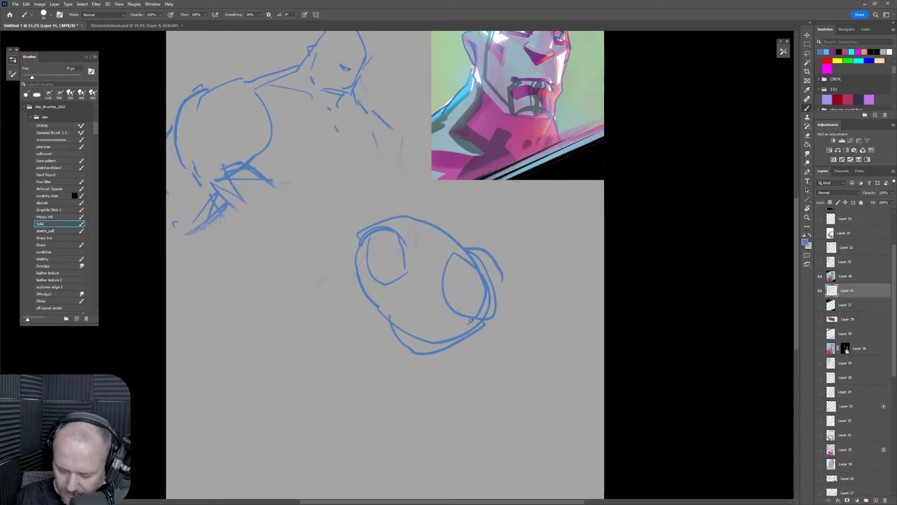
Rough in the hips beneath the egg-shaped torso, erase stray lines, and draw two short, spread thighs.
mouse_move(407, 353)
mouse_down()
mouse_move(380, 359)
mouse_move(368, 384)
mouse_move(403, 390)
mouse_move(429, 371)
mouse_move(460, 370)
mouse_up()
drag(464, 370, 483, 369)
mouse_move(477, 330)
mouse_down()
mouse_move(512, 386)
mouse_move(460, 371)
mouse_move(467, 384)
mouse_up()
drag(462, 374, 496, 389)
mouse_move(486, 336)
mouse_down()
mouse_move(527, 371)
mouse_move(502, 410)
mouse_move(521, 401)
mouse_move(360, 391)
mouse_up()
key(e)
key(b)
mouse_move(391, 328)
mouse_down()
mouse_move(406, 356)
mouse_move(347, 363)
mouse_move(354, 414)
mouse_move(437, 373)
mouse_up()
mouse_move(481, 333)
mouse_down()
mouse_move(471, 351)
mouse_move(499, 384)
mouse_move(491, 397)
mouse_move(498, 388)
mouse_up()
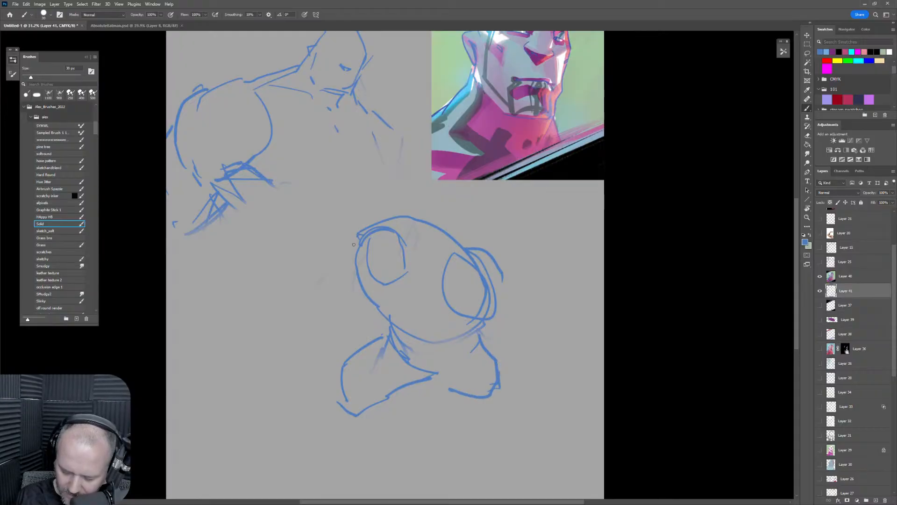
Draw both arms of the round-bodied figure with bulky shoulders and forearms, and add boxy shapes above its back.
drag(359, 233, 353, 275)
mouse_move(364, 221)
mouse_down()
mouse_move(342, 259)
mouse_move(346, 284)
mouse_move(317, 311)
mouse_move(367, 318)
mouse_up()
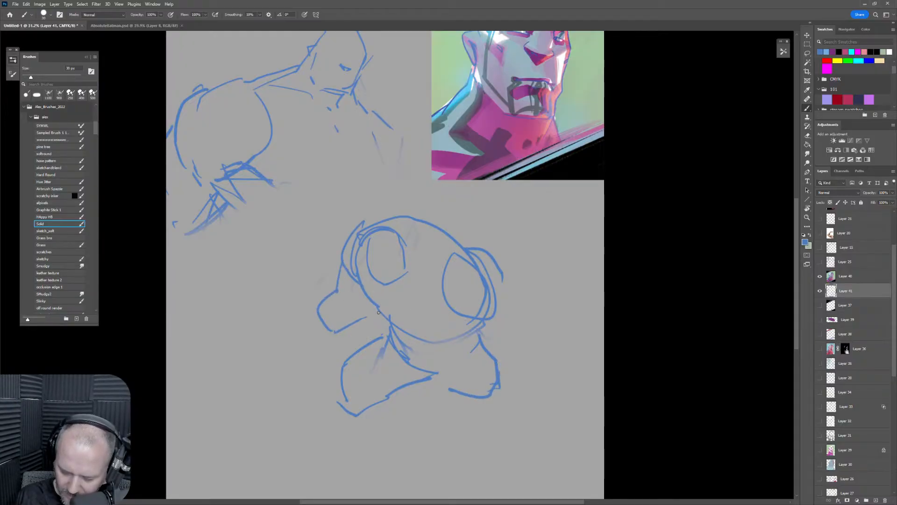
mouse_move(470, 251)
mouse_down()
mouse_move(530, 266)
mouse_move(494, 319)
mouse_up()
mouse_move(532, 269)
mouse_down()
mouse_move(558, 323)
mouse_move(528, 324)
mouse_move(524, 339)
mouse_move(555, 324)
mouse_up()
mouse_move(321, 287)
mouse_down()
mouse_move(320, 331)
mouse_move(329, 293)
mouse_move(291, 308)
mouse_move(327, 337)
mouse_move(362, 311)
mouse_up()
drag(320, 271, 339, 261)
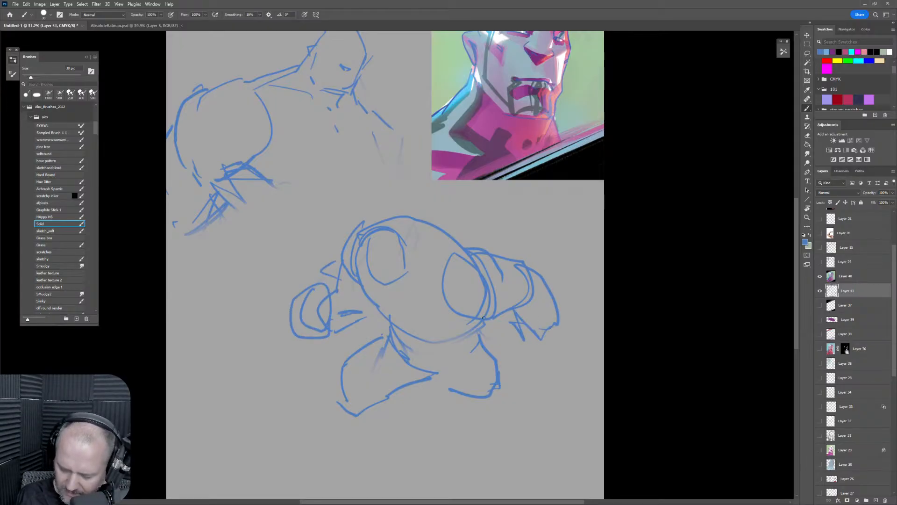
mouse_move(452, 232)
mouse_down()
mouse_move(476, 219)
mouse_move(495, 251)
mouse_up()
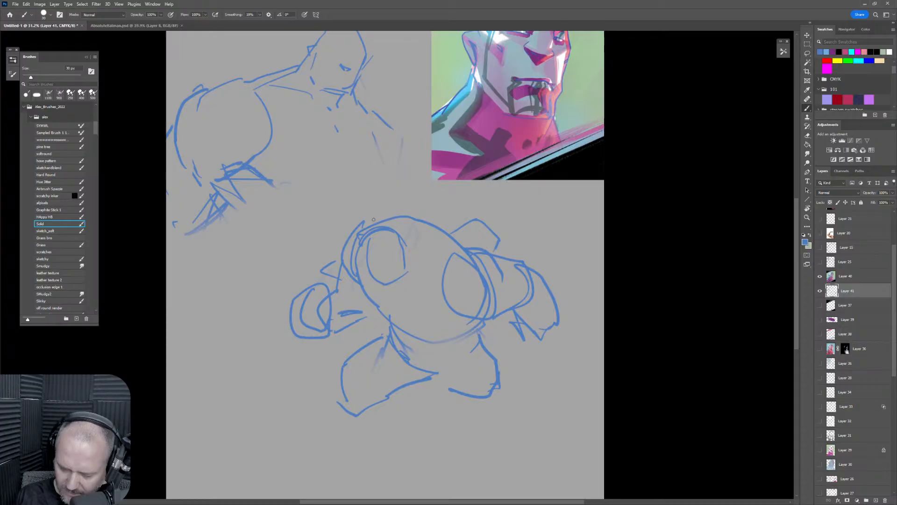
mouse_move(373, 225)
mouse_down()
mouse_move(374, 204)
mouse_move(422, 214)
mouse_move(400, 241)
mouse_up()
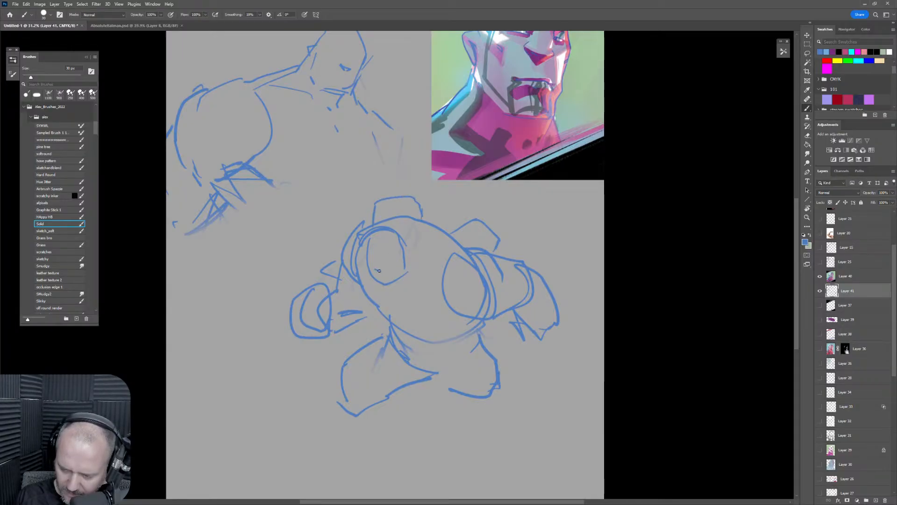
Add facial features, a collar around the head, and chest and shoulder contour lines to the round-bodied figure.
drag(392, 269, 396, 267)
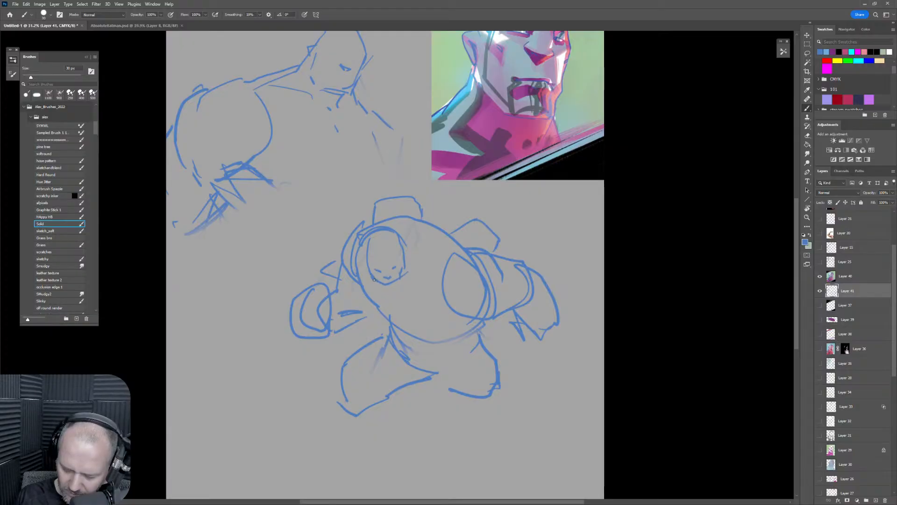
mouse_move(374, 256)
mouse_down()
mouse_move(375, 299)
mouse_move(377, 281)
mouse_move(413, 325)
mouse_up()
drag(403, 285, 421, 294)
drag(385, 363, 388, 344)
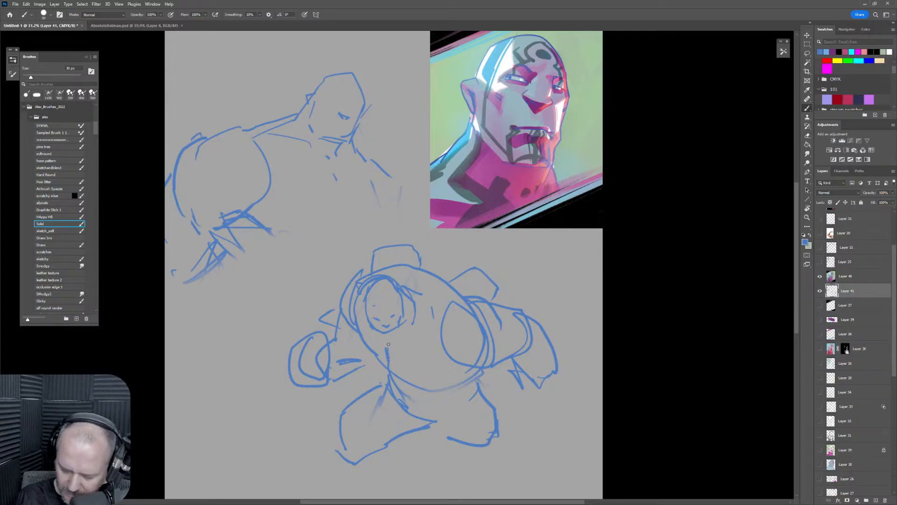
drag(448, 381, 428, 339)
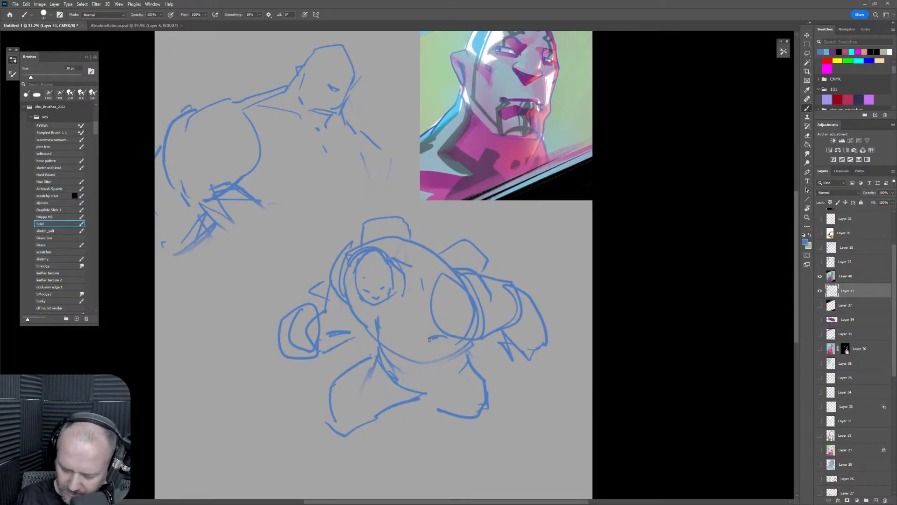
mouse_move(447, 264)
mouse_down()
mouse_move(426, 279)
mouse_move(433, 255)
mouse_move(413, 251)
mouse_up()
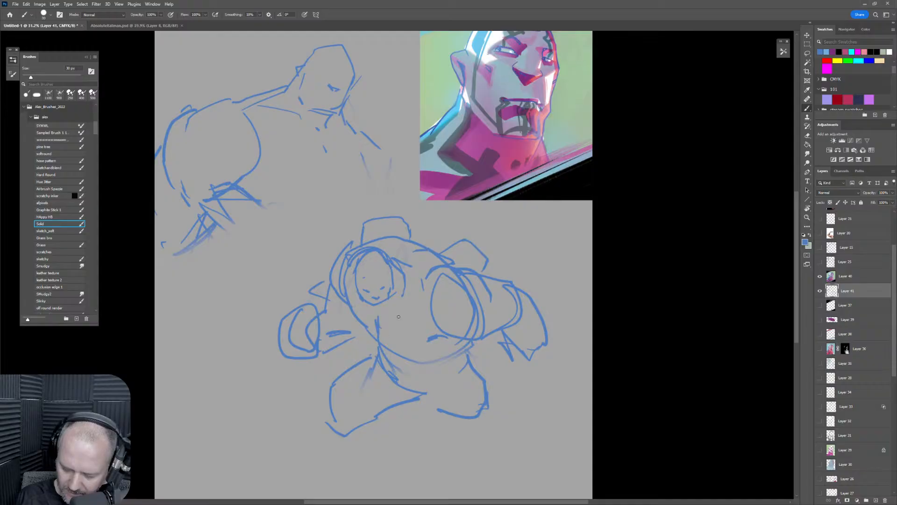
Add waist lines under the round torso and extend the near leg with thigh and lower-leg strokes.
drag(385, 340, 410, 372)
drag(463, 359, 456, 371)
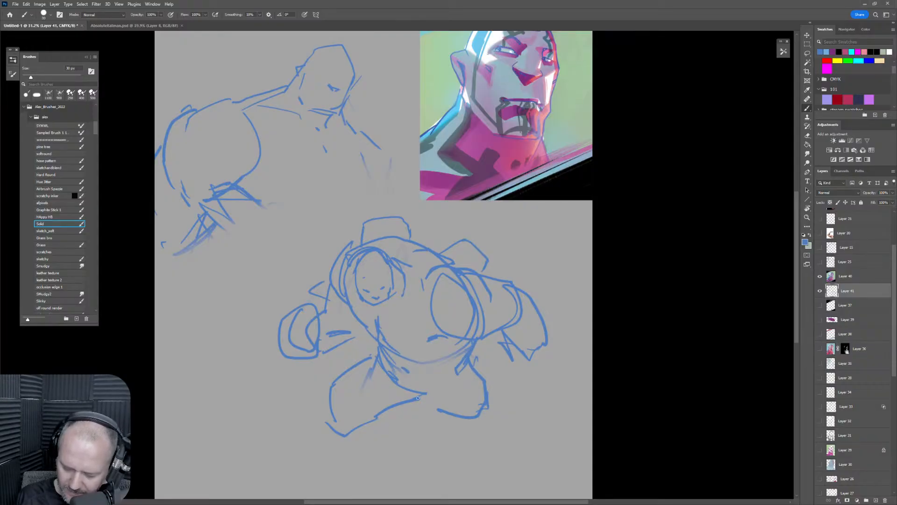
mouse_move(418, 398)
mouse_down()
mouse_move(383, 373)
mouse_move(350, 432)
mouse_move(369, 456)
mouse_move(419, 416)
mouse_up()
drag(515, 406, 512, 345)
mouse_move(355, 344)
mouse_down()
mouse_move(326, 361)
mouse_move(325, 395)
mouse_move(300, 408)
mouse_up()
Erase the extended leg, try reshaped thighs beneath the round torso, then clear the leg lines.
key(e)
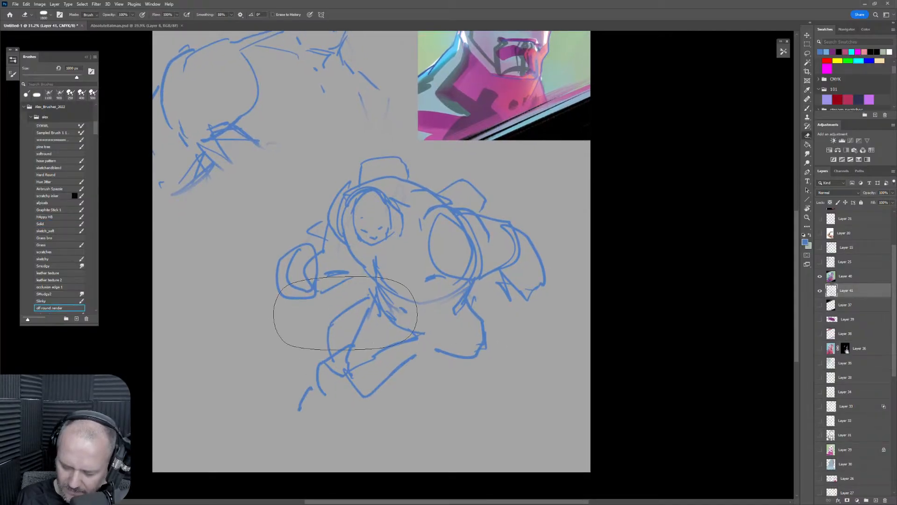
mouse_move(344, 316)
mouse_down()
mouse_move(322, 381)
mouse_move(340, 380)
mouse_move(378, 311)
mouse_move(355, 349)
mouse_up()
key(b)
mouse_move(363, 302)
mouse_down()
mouse_move(350, 334)
mouse_move(427, 340)
mouse_move(409, 349)
mouse_move(404, 336)
mouse_up()
drag(357, 319, 330, 359)
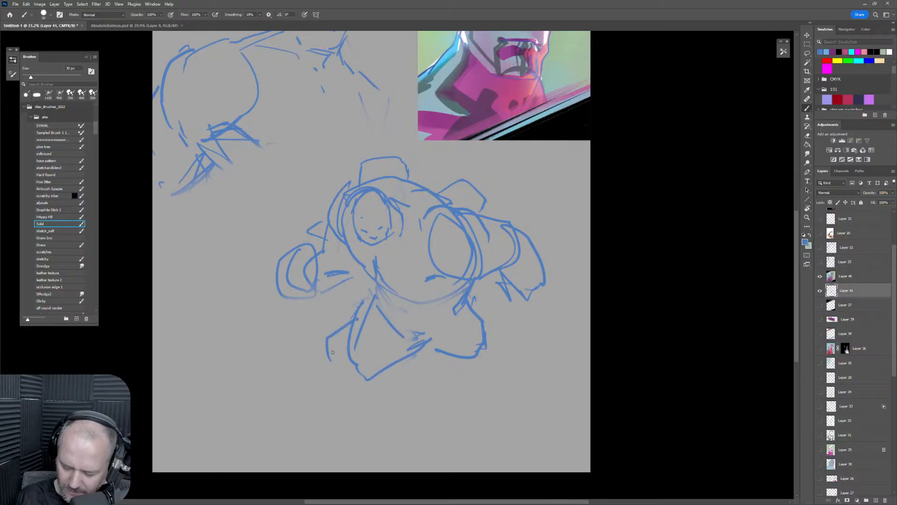
mouse_move(475, 311)
mouse_down()
mouse_move(521, 335)
mouse_move(518, 362)
mouse_move(357, 390)
mouse_move(350, 369)
mouse_up()
key(e)
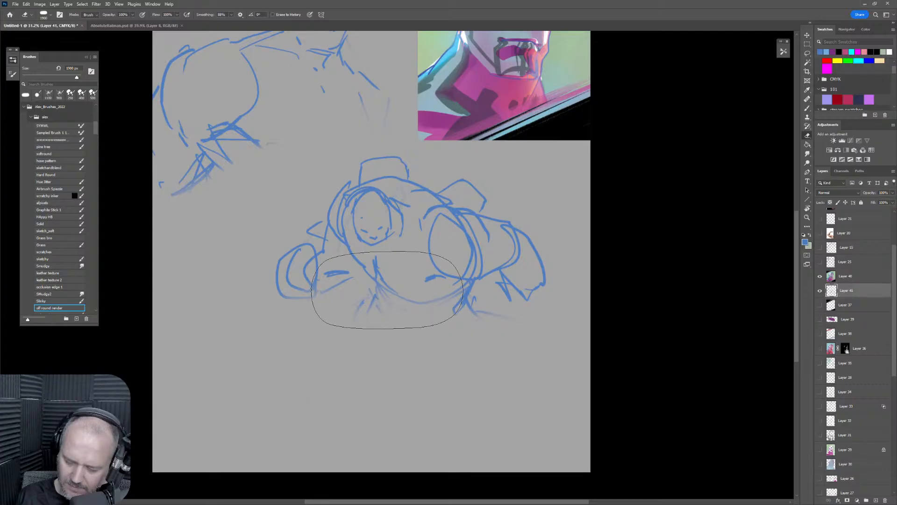
Sketch the waist and wide pelvis beneath the round torso of the lower figure in blue strokes.
key(b)
mouse_move(373, 285)
mouse_down()
mouse_move(374, 310)
mouse_move(398, 320)
mouse_up()
drag(462, 304, 424, 318)
mouse_move(387, 321)
mouse_down()
mouse_move(380, 330)
mouse_move(410, 337)
mouse_up()
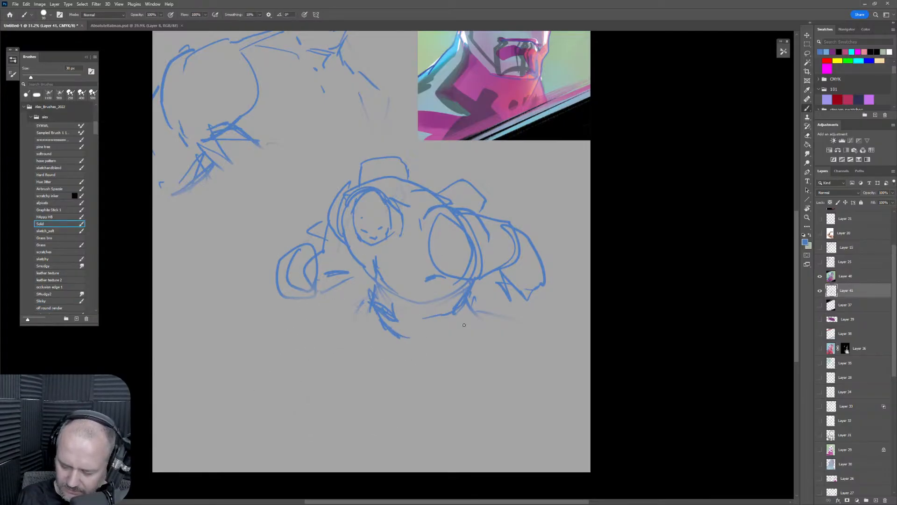
drag(468, 296, 469, 353)
mouse_move(416, 340)
mouse_down()
mouse_move(457, 363)
mouse_move(486, 332)
mouse_up()
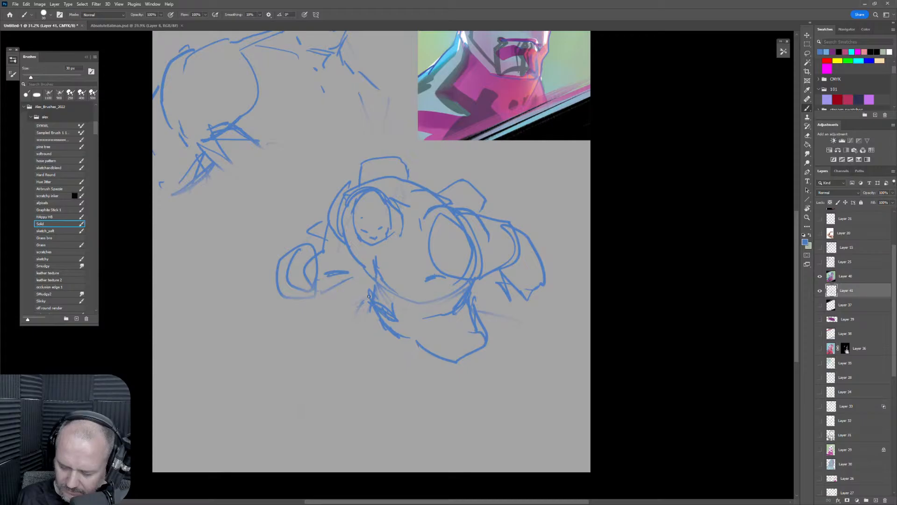
Draw both short bent legs of the round-bodied figure, with bulging thighs and small tapered lower legs.
drag(369, 295, 377, 338)
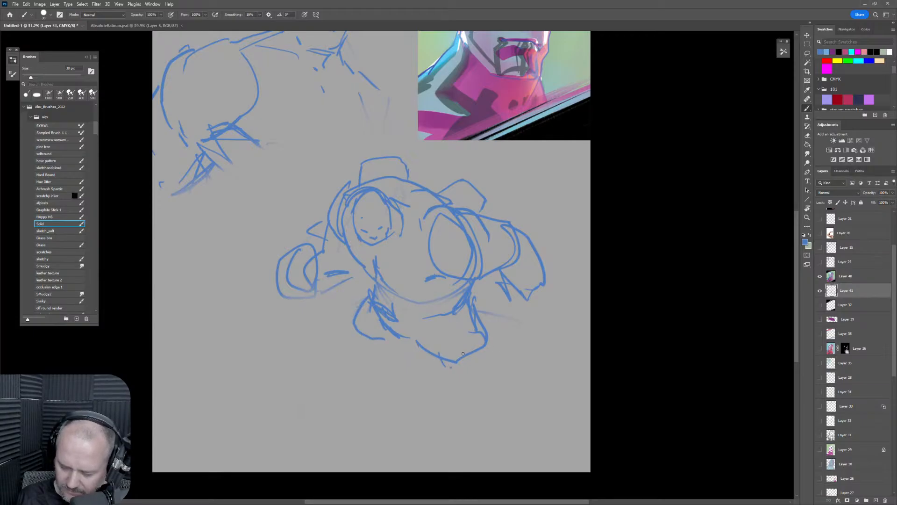
mouse_move(477, 325)
mouse_down()
mouse_move(513, 332)
mouse_move(496, 360)
mouse_move(500, 383)
mouse_up()
mouse_move(360, 303)
mouse_down()
mouse_move(347, 345)
mouse_move(327, 353)
mouse_move(349, 357)
mouse_move(358, 343)
mouse_up()
mouse_move(360, 302)
mouse_down()
mouse_move(344, 329)
mouse_move(426, 343)
mouse_up()
mouse_move(418, 342)
mouse_down()
mouse_move(475, 365)
mouse_move(488, 356)
mouse_up()
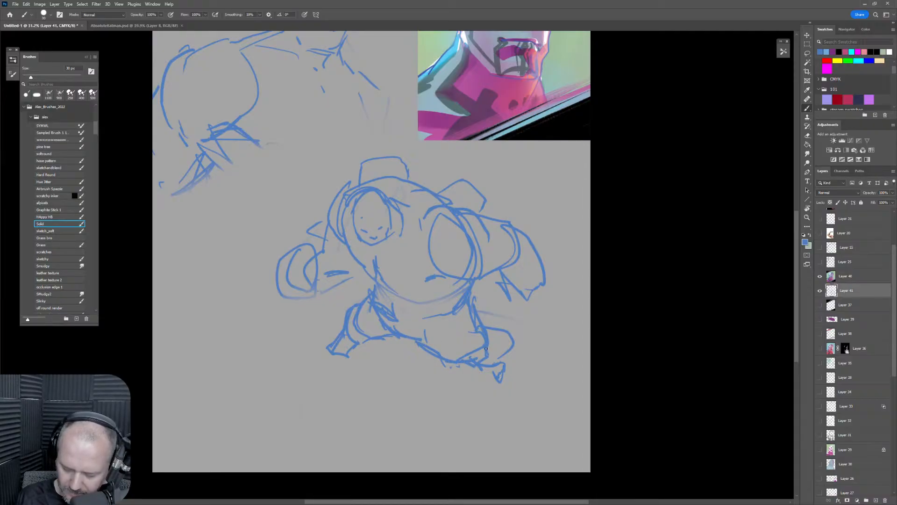
mouse_move(477, 317)
mouse_down()
mouse_move(508, 346)
mouse_move(483, 363)
mouse_move(499, 369)
mouse_move(495, 380)
mouse_move(513, 377)
mouse_move(486, 382)
mouse_up()
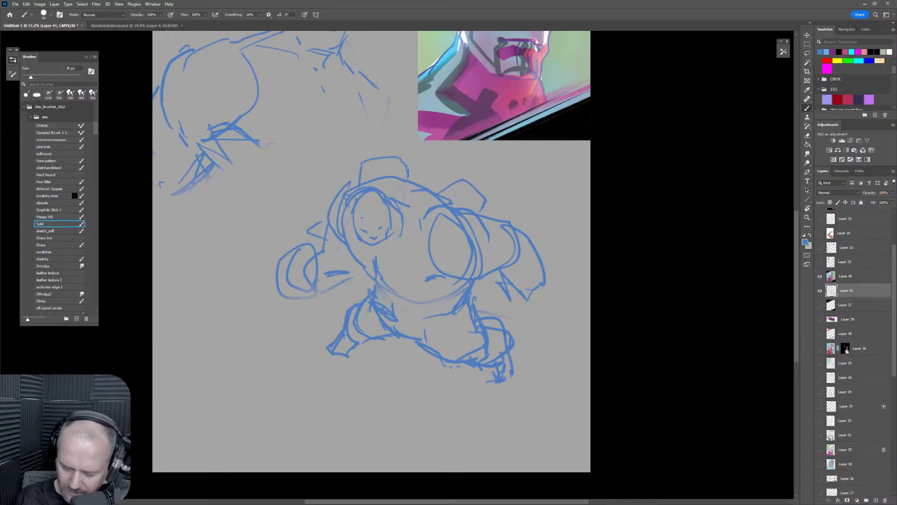
Draw both clenched fists of the round-bodied figure, add blocky protrusions to the forearms, and reinforce the big shoulder's contour.
drag(358, 263, 381, 280)
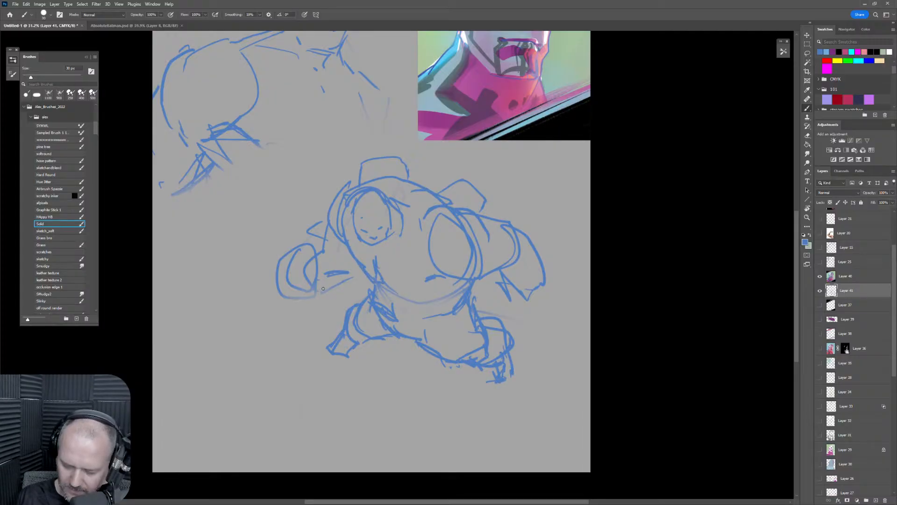
drag(322, 288, 351, 284)
drag(360, 274, 350, 287)
mouse_move(303, 244)
mouse_down()
mouse_move(282, 286)
mouse_move(321, 302)
mouse_move(336, 276)
mouse_up()
mouse_move(295, 246)
mouse_down()
mouse_move(277, 266)
mouse_move(286, 315)
mouse_move(295, 303)
mouse_up()
mouse_move(488, 218)
mouse_down()
mouse_move(504, 209)
mouse_move(512, 221)
mouse_move(531, 211)
mouse_move(534, 240)
mouse_move(537, 226)
mouse_up()
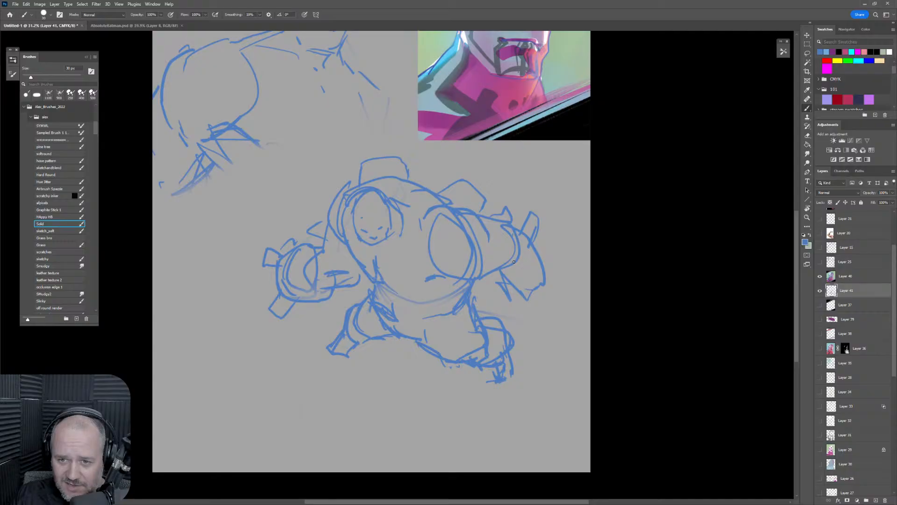
mouse_move(541, 246)
mouse_down()
mouse_move(521, 303)
mouse_move(514, 290)
mouse_move(535, 311)
mouse_move(549, 270)
mouse_move(532, 248)
mouse_up()
mouse_move(471, 217)
mouse_down()
mouse_move(439, 208)
mouse_move(460, 275)
mouse_up()
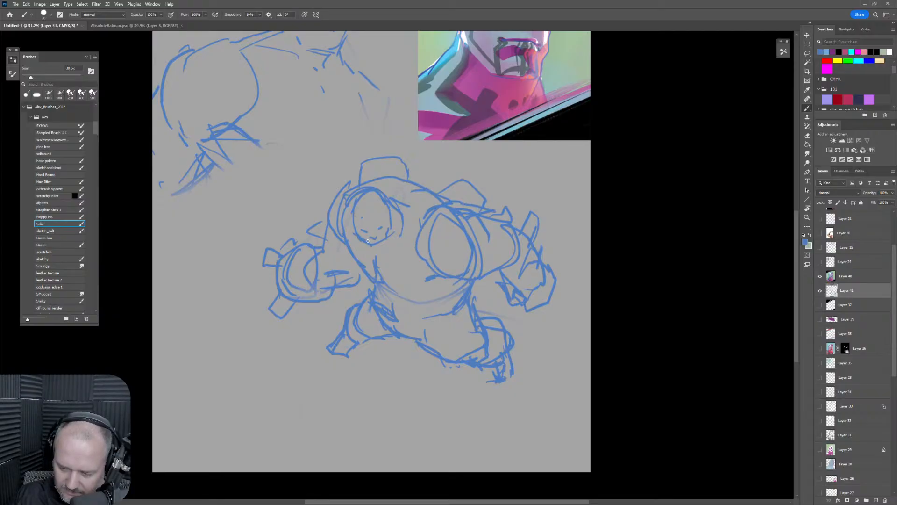
Double the outlines of the two back shapes and reinforce the contours of the head, upper torso, and belly.
mouse_move(373, 186)
mouse_down()
mouse_move(390, 207)
mouse_move(348, 223)
mouse_up()
mouse_move(358, 182)
mouse_down()
mouse_move(404, 168)
mouse_move(397, 146)
mouse_move(410, 160)
mouse_up()
mouse_move(432, 191)
mouse_down()
mouse_move(458, 170)
mouse_move(496, 196)
mouse_up()
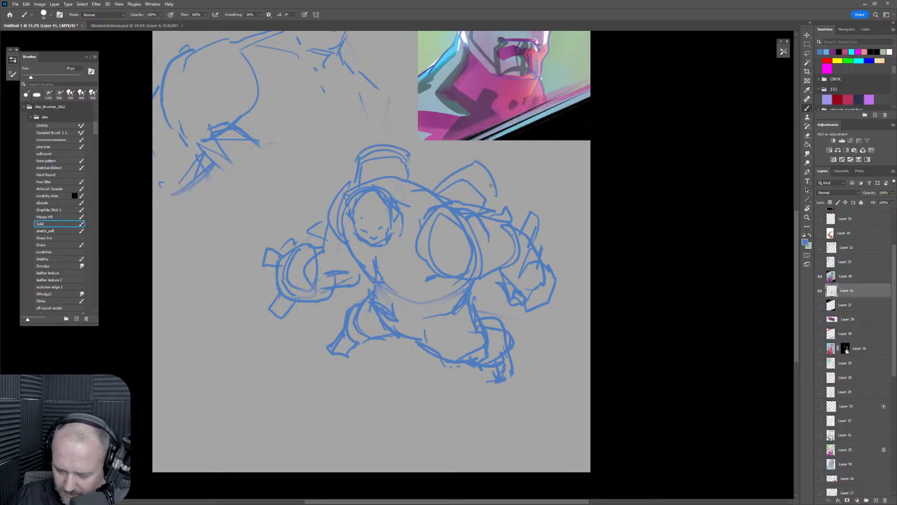
mouse_move(471, 168)
mouse_down()
mouse_move(491, 205)
mouse_move(504, 196)
mouse_move(429, 189)
mouse_move(454, 199)
mouse_up()
mouse_move(361, 182)
mouse_down()
mouse_move(429, 185)
mouse_move(465, 202)
mouse_move(448, 192)
mouse_up()
mouse_move(429, 183)
mouse_down()
mouse_move(328, 219)
mouse_move(378, 280)
mouse_up()
mouse_move(333, 199)
mouse_down()
mouse_move(378, 169)
mouse_move(421, 176)
mouse_up()
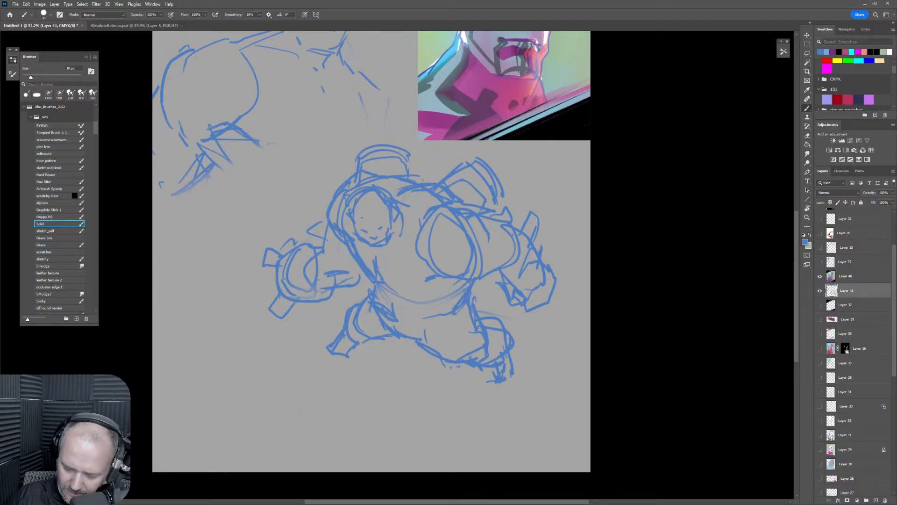
mouse_move(379, 264)
mouse_down()
mouse_move(421, 292)
mouse_move(444, 290)
mouse_up()
drag(375, 278, 430, 326)
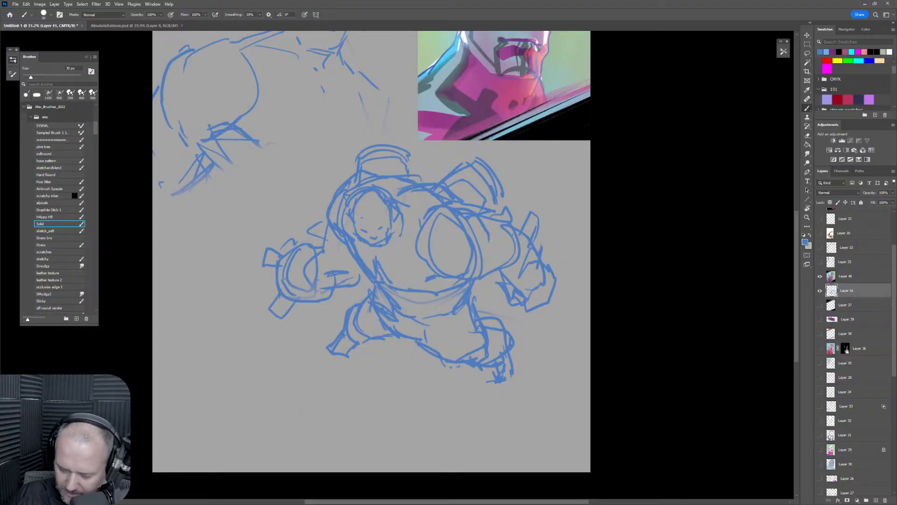
drag(538, 283, 512, 332)
Create a new layer beneath the sketch and fill the round-bodied figure with pale blue-grey sampled from the portrait.
click(867, 309)
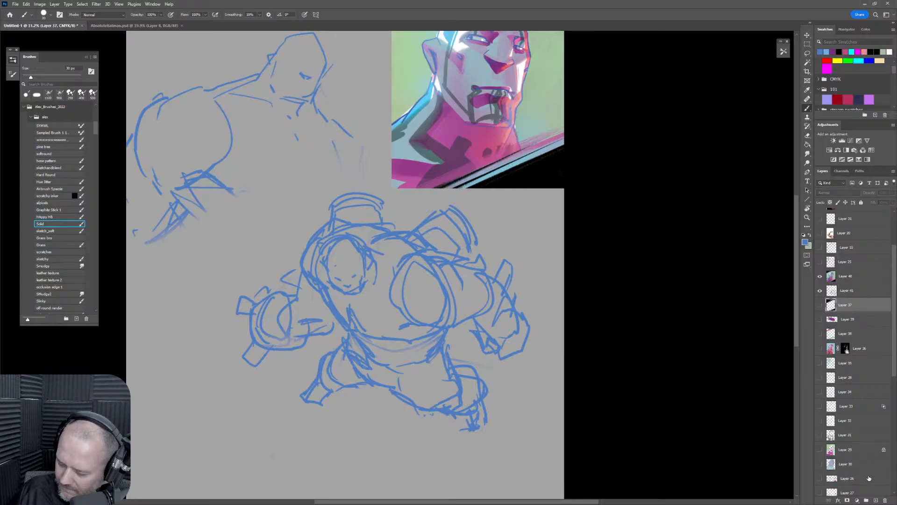
click(876, 499)
drag(678, 349, 691, 339)
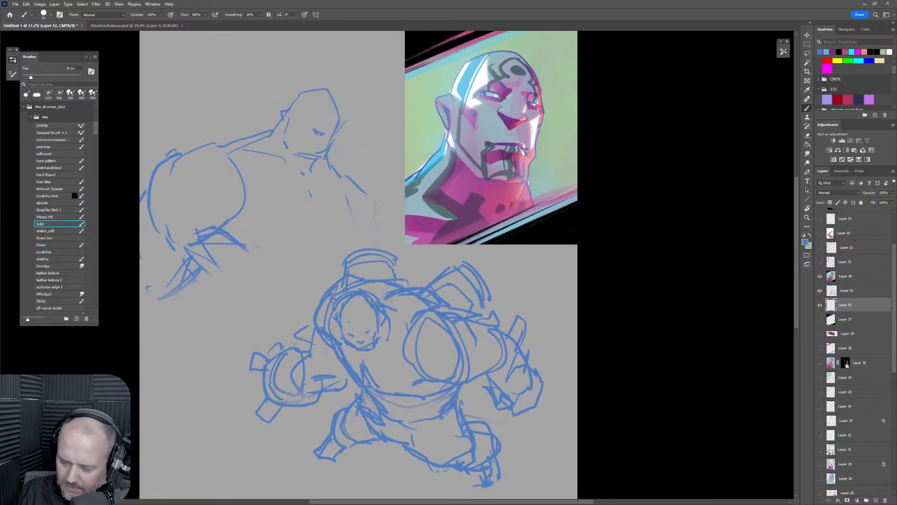
alt+click(506, 118)
key(])
key(])
key(])
key(])
key(])
key(])
key(])
key(])
key(])
key(])
key(])
mouse_move(282, 368)
mouse_down()
mouse_move(302, 389)
mouse_move(318, 358)
mouse_move(347, 349)
mouse_move(342, 299)
mouse_move(360, 265)
mouse_move(393, 269)
mouse_move(442, 291)
mouse_move(427, 323)
mouse_move(427, 309)
mouse_move(344, 301)
mouse_move(419, 328)
mouse_move(330, 442)
mouse_move(402, 426)
mouse_move(445, 442)
mouse_move(432, 373)
mouse_move(492, 346)
mouse_move(507, 397)
mouse_move(528, 400)
mouse_move(497, 327)
mouse_move(402, 311)
mouse_move(352, 319)
mouse_move(318, 388)
mouse_move(416, 416)
mouse_move(454, 454)
mouse_move(484, 440)
mouse_move(464, 439)
mouse_move(442, 392)
mouse_up()
key(])
key(])
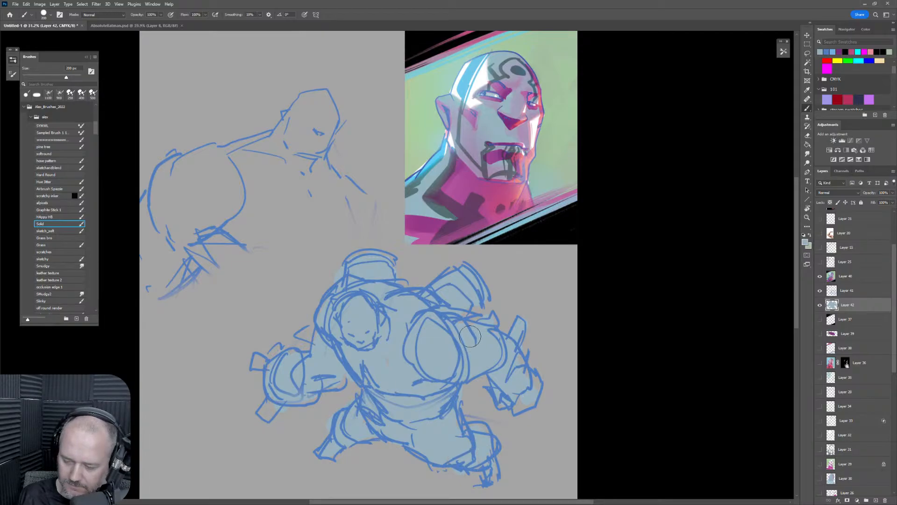
Sample magenta from the portrait's neck and paint the figure's facial features, neck shadow, chest underside, and inner far arm.
alt+click(468, 213)
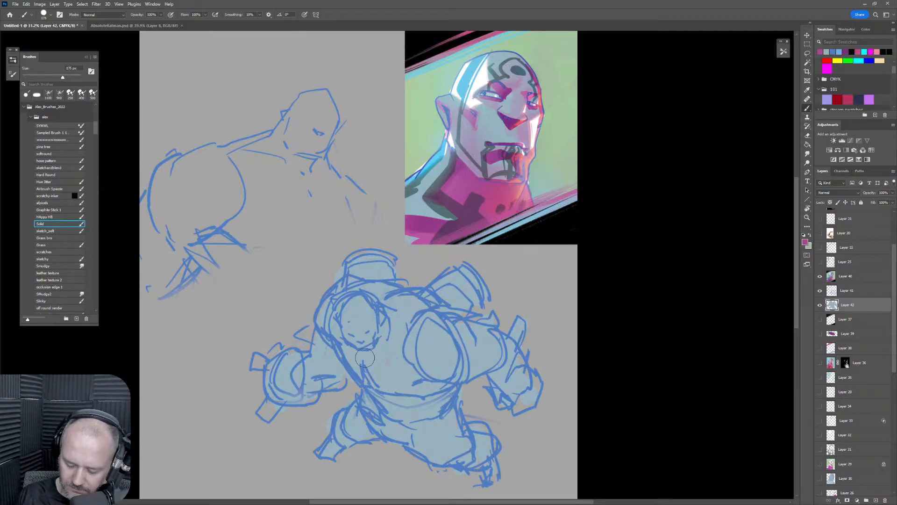
key(bracketleft)
key(bracketleft)
key(bracketleft)
key(bracketleft)
mouse_move(350, 347)
mouse_down()
mouse_move(384, 338)
mouse_move(370, 350)
mouse_move(381, 328)
mouse_move(386, 346)
mouse_move(384, 335)
mouse_move(368, 346)
mouse_move(360, 343)
mouse_move(367, 333)
mouse_move(353, 333)
mouse_move(378, 332)
mouse_move(342, 325)
mouse_move(353, 348)
mouse_move(341, 313)
mouse_move(351, 356)
mouse_move(341, 338)
mouse_move(376, 388)
mouse_move(411, 389)
mouse_move(422, 362)
mouse_move(444, 384)
mouse_move(425, 373)
mouse_move(449, 378)
mouse_move(468, 367)
mouse_move(446, 386)
mouse_move(468, 375)
mouse_move(426, 378)
mouse_move(423, 403)
mouse_up()
key(bracketright)
key(bracketleft)
key(bracketleft)
key(bracketleft)
key(bracketleft)
key(bracketleft)
key(bracketleft)
key(bracketright)
key(bracketright)
key(bracketright)
key(bracketright)
key(bracketright)
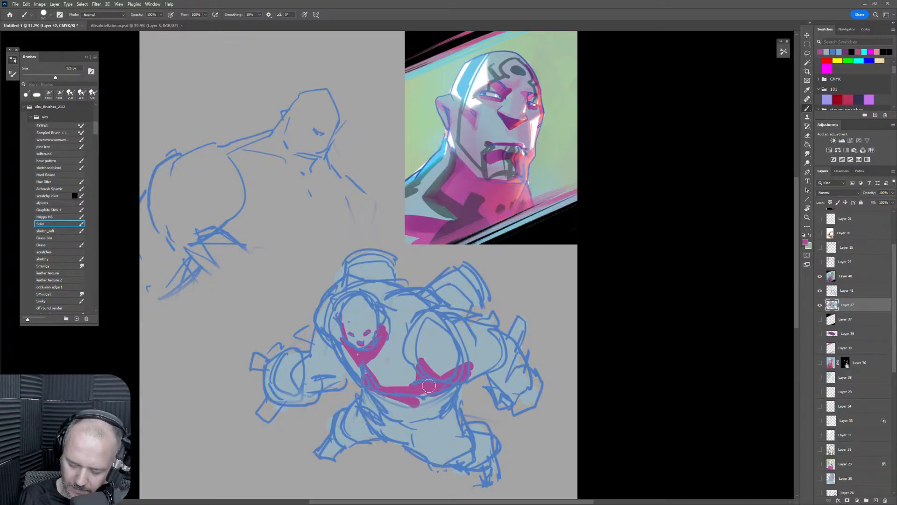
key(bracketleft)
key(bracketleft)
mouse_move(326, 333)
mouse_down()
mouse_move(343, 372)
mouse_move(329, 371)
mouse_up()
key(bracketright)
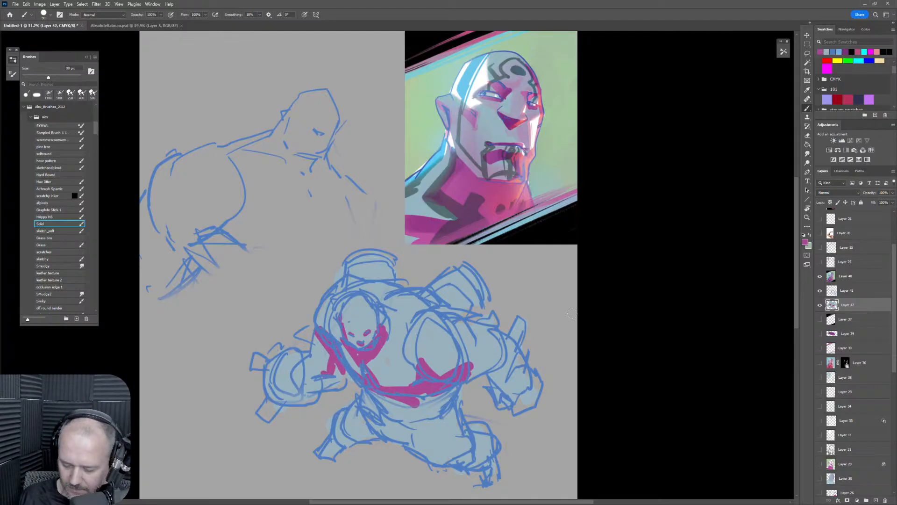
Fill the figure's waist, pelvis, and legs with magenta, and shade the underside of the near arm and forearm.
key(bracketright)
mouse_move(376, 394)
mouse_down()
mouse_move(381, 419)
mouse_move(383, 397)
mouse_move(409, 417)
mouse_move(429, 385)
mouse_move(439, 409)
mouse_move(463, 386)
mouse_up()
key(bracketright)
key(bracketright)
mouse_move(367, 397)
mouse_down()
mouse_move(387, 424)
mouse_move(439, 413)
mouse_move(415, 442)
mouse_move(456, 423)
mouse_move(460, 451)
mouse_up()
key(bracketright)
mouse_move(381, 423)
mouse_down()
mouse_move(360, 413)
mouse_move(347, 426)
mouse_move(357, 436)
mouse_move(346, 418)
mouse_move(324, 455)
mouse_up()
mouse_move(457, 463)
mouse_down()
mouse_move(468, 430)
mouse_move(486, 465)
mouse_up()
key(bracketleft)
mouse_move(460, 376)
mouse_down()
mouse_move(508, 355)
mouse_move(492, 374)
mouse_move(511, 370)
mouse_move(491, 375)
mouse_move(499, 395)
mouse_move(508, 377)
mouse_move(522, 401)
mouse_up()
key(bracketleft)
key(bracketleft)
key(bracketright)
key(bracketleft)
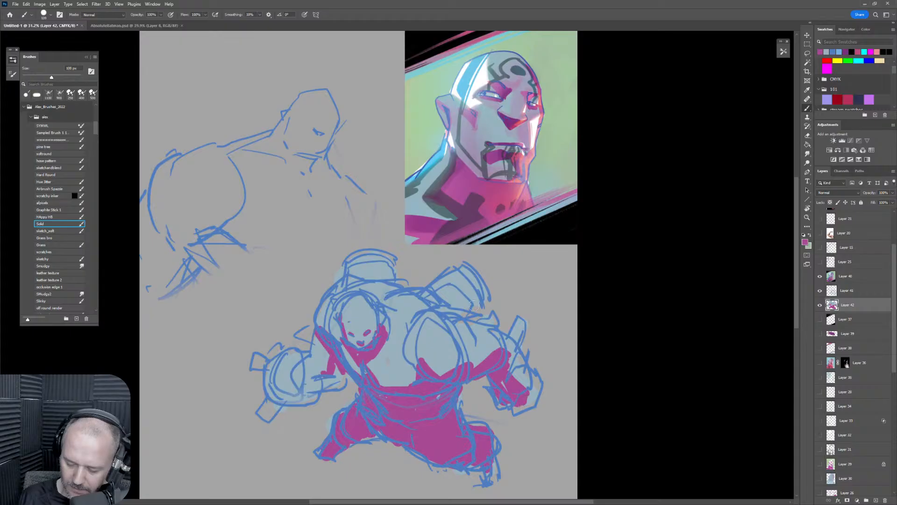
Add magenta shadow accents to both back shapes and refine the small facial features with a finer brush.
drag(469, 303, 484, 312)
key(bracketleft)
drag(392, 258, 395, 275)
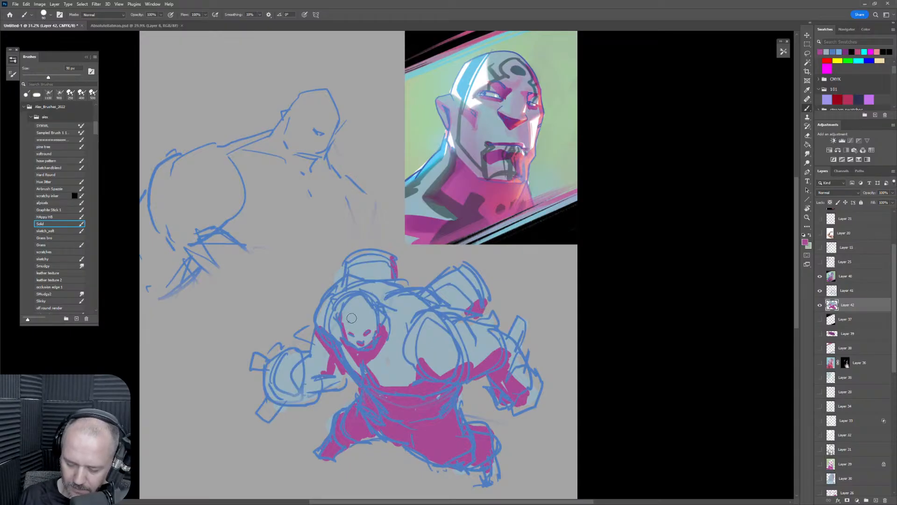
key(bracketleft)
key(bracketleft)
key(bracketleft)
key(bracketleft)
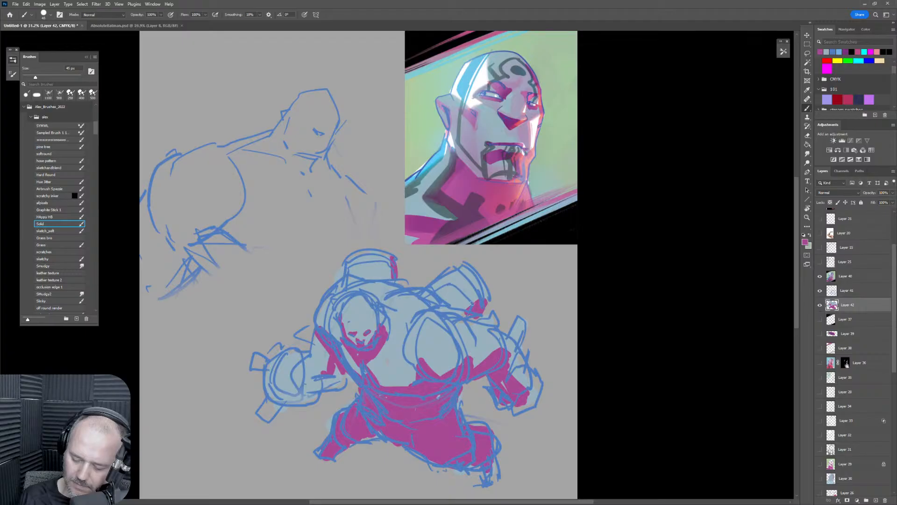
Sample the portrait's dark grey and paint an arched band and tattoo marks on the figure's forehead.
alt+click(467, 77)
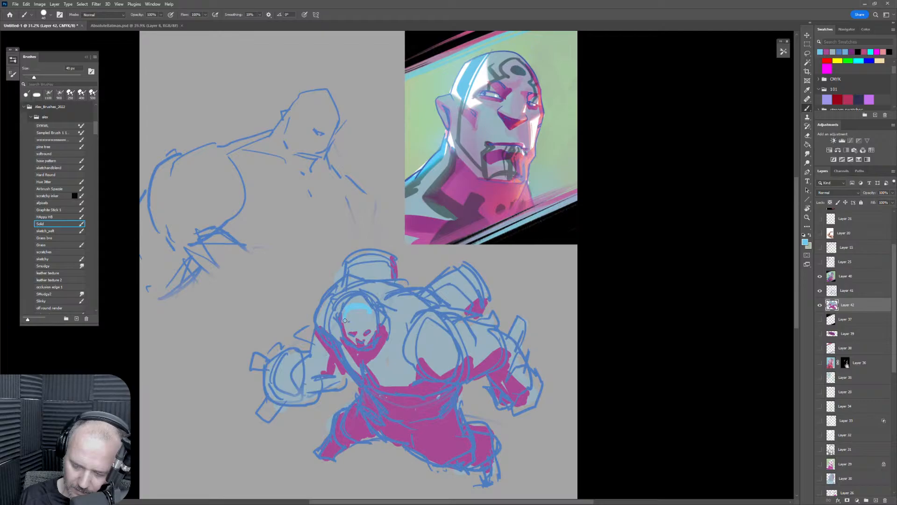
alt+click(439, 187)
mouse_move(347, 316)
mouse_down()
mouse_move(350, 305)
mouse_move(379, 311)
mouse_move(376, 318)
mouse_up()
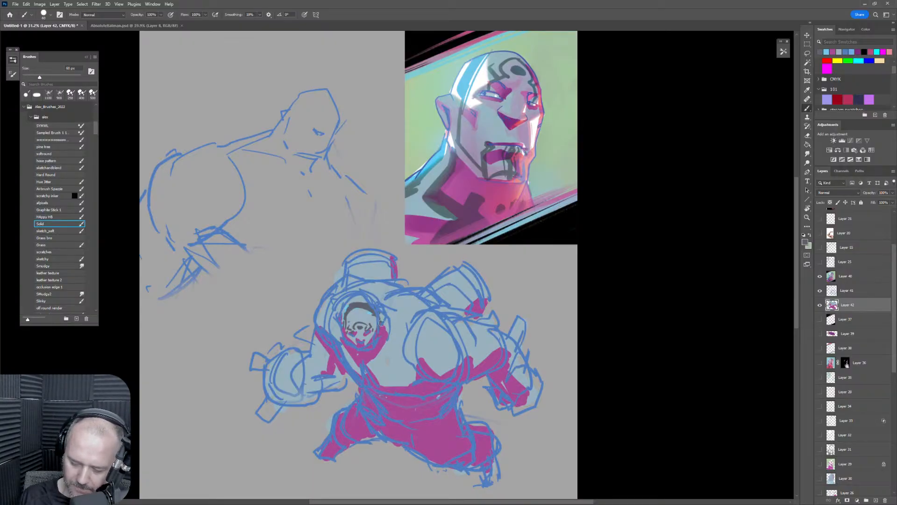
Paint dark grey tattoo bands across the figure's chest, shoulders, and upper arm.
key(bracketright)
mouse_move(384, 351)
mouse_down()
mouse_move(384, 335)
mouse_move(434, 316)
mouse_up()
key(bracketleft)
drag(376, 370, 404, 360)
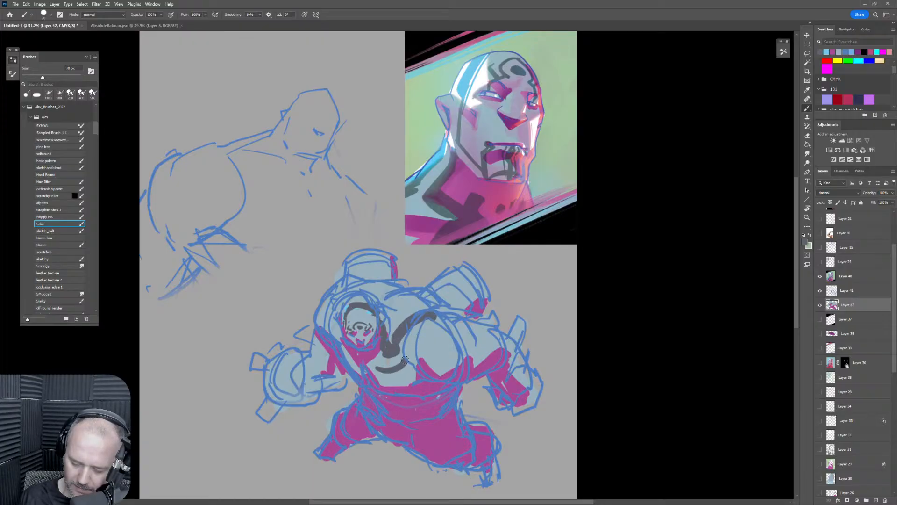
drag(336, 335, 345, 350)
drag(330, 318, 354, 284)
key(bracketright)
key(bracketleft)
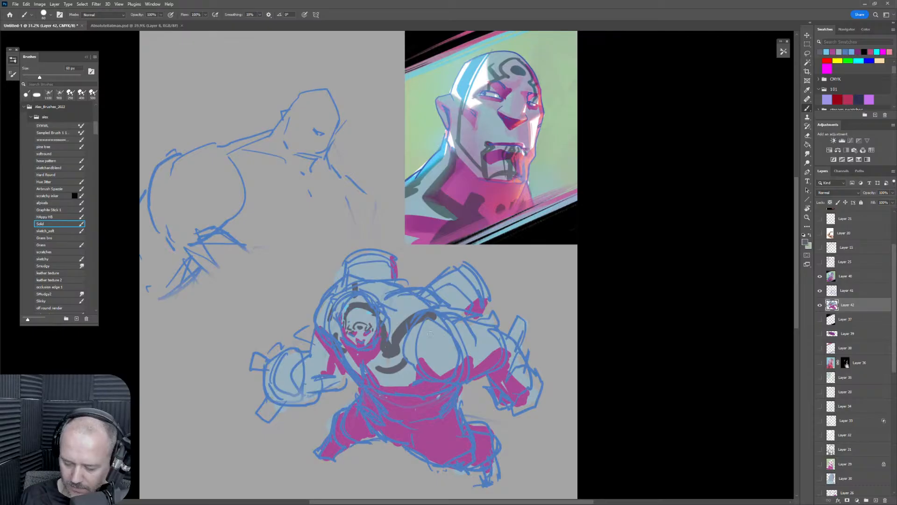
mouse_move(448, 331)
mouse_down()
mouse_move(425, 334)
mouse_move(443, 350)
mouse_move(431, 319)
mouse_move(453, 350)
mouse_move(450, 363)
mouse_move(486, 342)
mouse_move(460, 323)
mouse_move(457, 346)
mouse_up()
key(bracketleft)
key(bracketright)
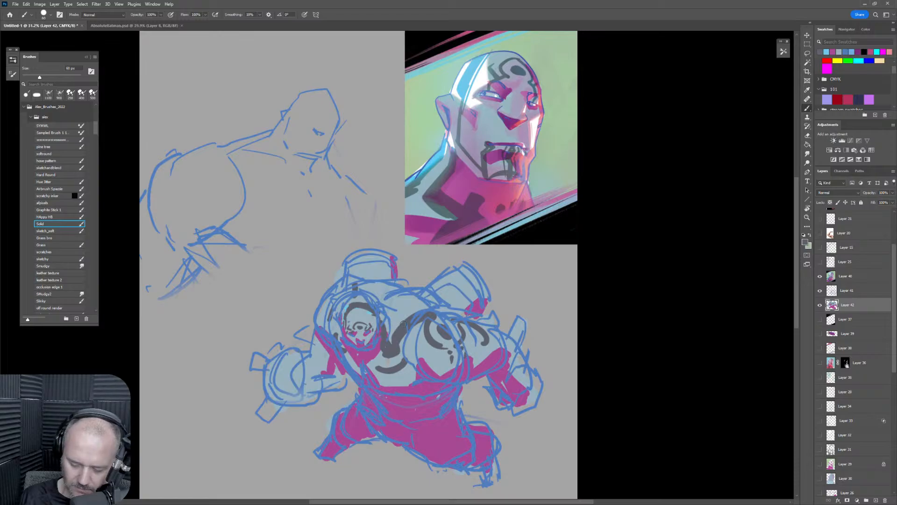
key(bracketleft)
drag(336, 294, 328, 326)
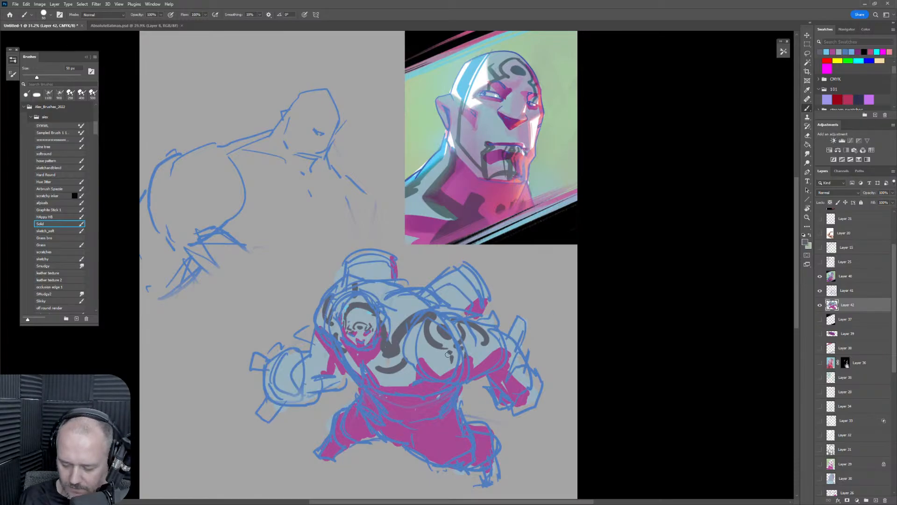
Set the blend mode of the blue sketch layer, Layer 41, to Multiply.
click(868, 292)
key(ctrl+u)
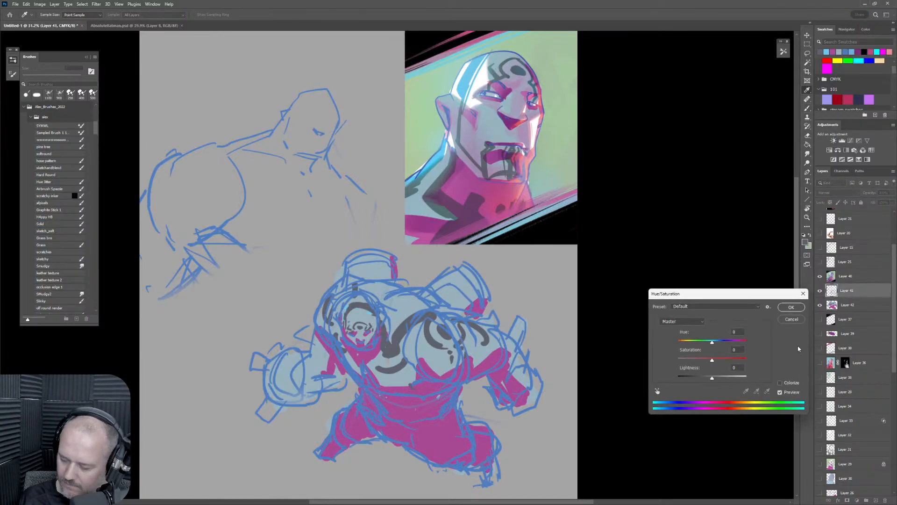
key(Escape)
click(836, 192)
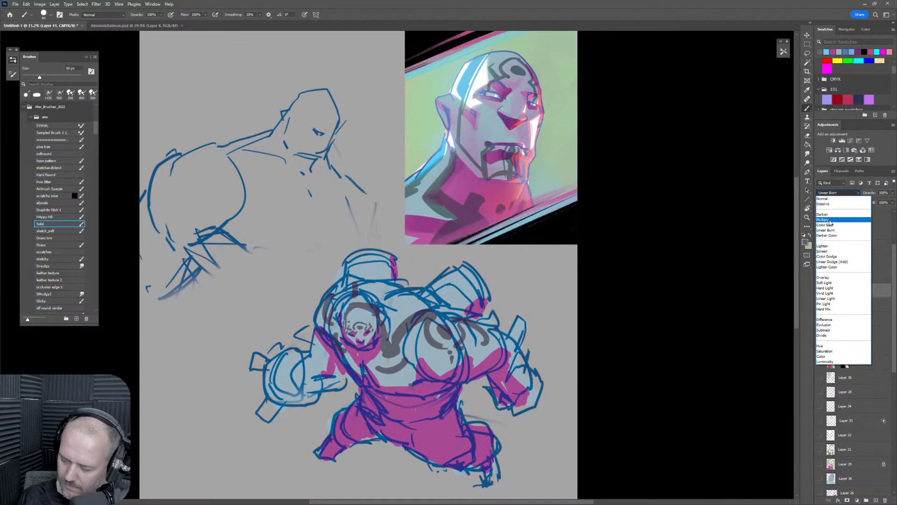
click(830, 220)
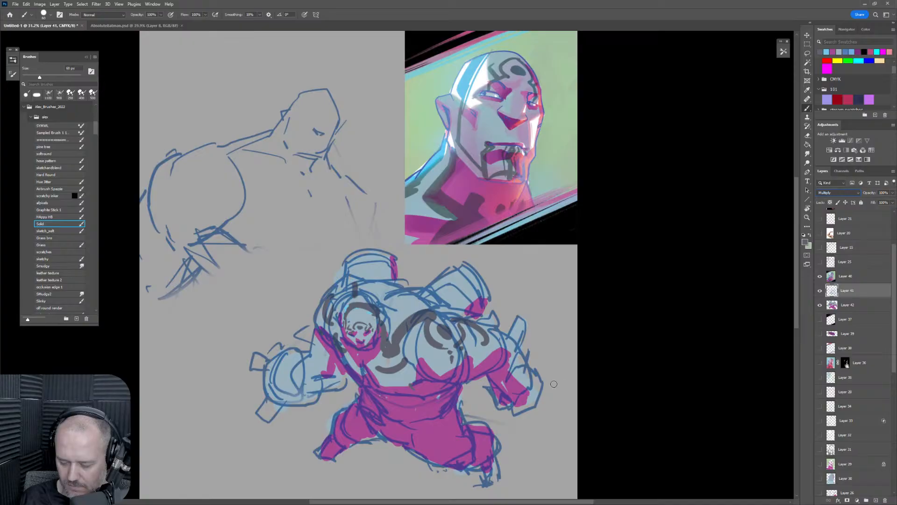
Undo the stray mark beside the fist, and mirror the canvas view and back to check the figure.
drag(553, 390, 534, 404)
key(ctrl+z)
key(ctrl+shift+h)
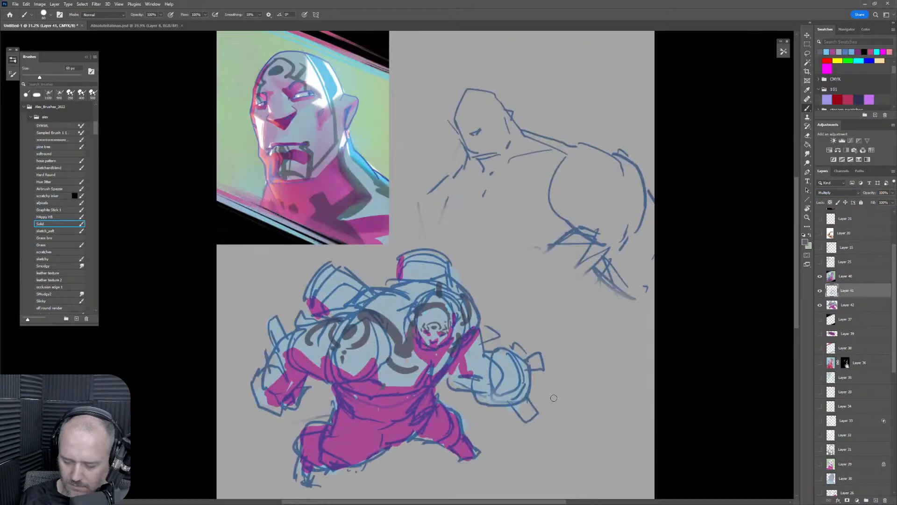
key(ctrl+shift+h)
Switch to the colour layer, Layer 42, and paint magenta shadows on the far arm's fist and forearm.
scroll(554, 400, up, 3)
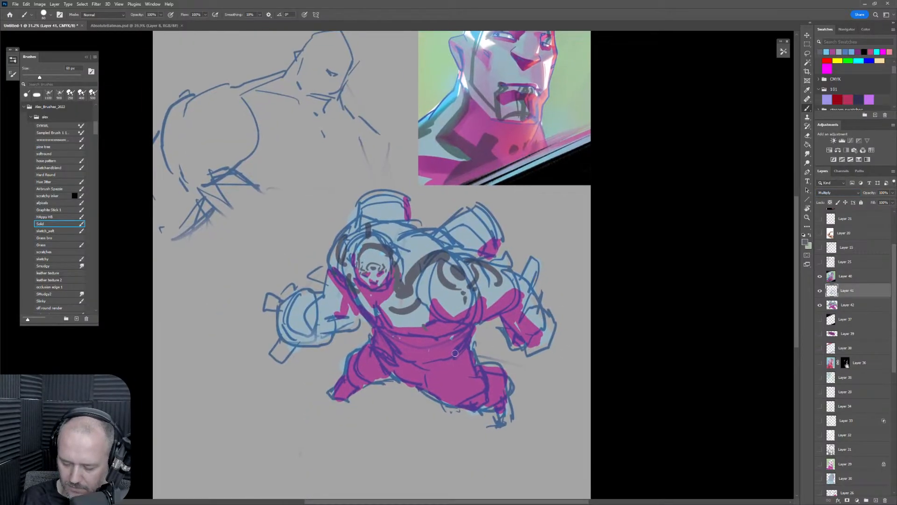
click(832, 306)
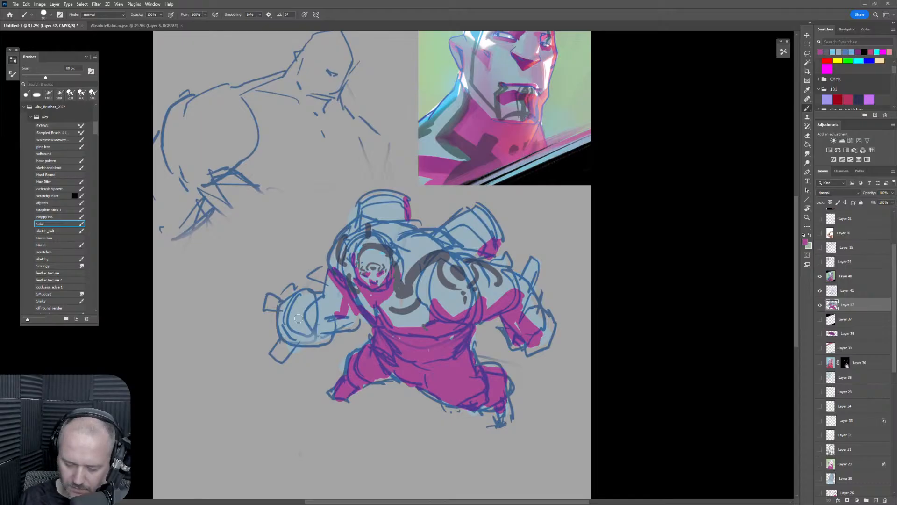
key(bracketright)
key(bracketright)
mouse_move(280, 337)
mouse_down()
mouse_move(308, 339)
mouse_move(289, 325)
mouse_move(314, 319)
mouse_move(303, 300)
mouse_move(324, 308)
mouse_move(313, 338)
mouse_move(334, 335)
mouse_move(324, 337)
mouse_move(338, 325)
mouse_move(328, 325)
mouse_move(349, 324)
mouse_move(337, 324)
mouse_move(355, 323)
mouse_up()
key(bracketleft)
key(bracketleft)
key(bracketleft)
key(bracketright)
key(bracketright)
key(bracketright)
key(bracketright)
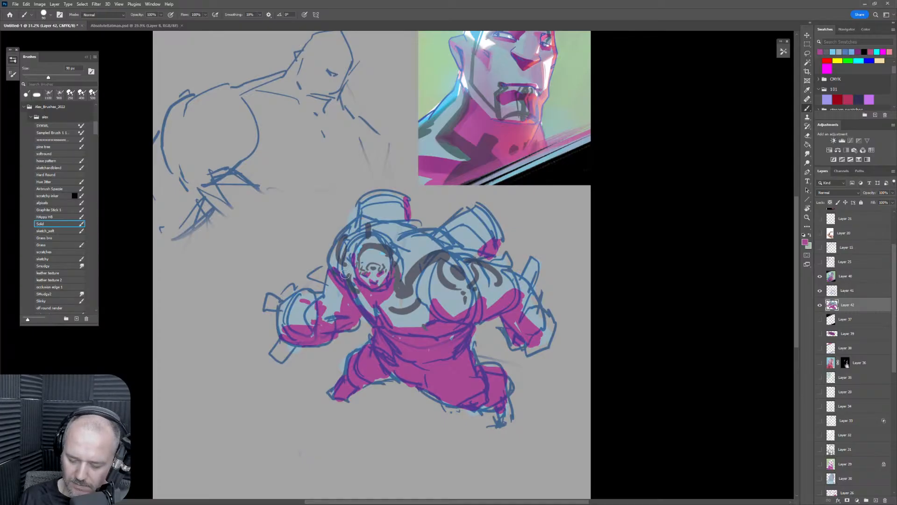
Paint magenta shadows along the near shoulder's edge, on the neck, and on the chest beside the head.
drag(344, 277, 332, 258)
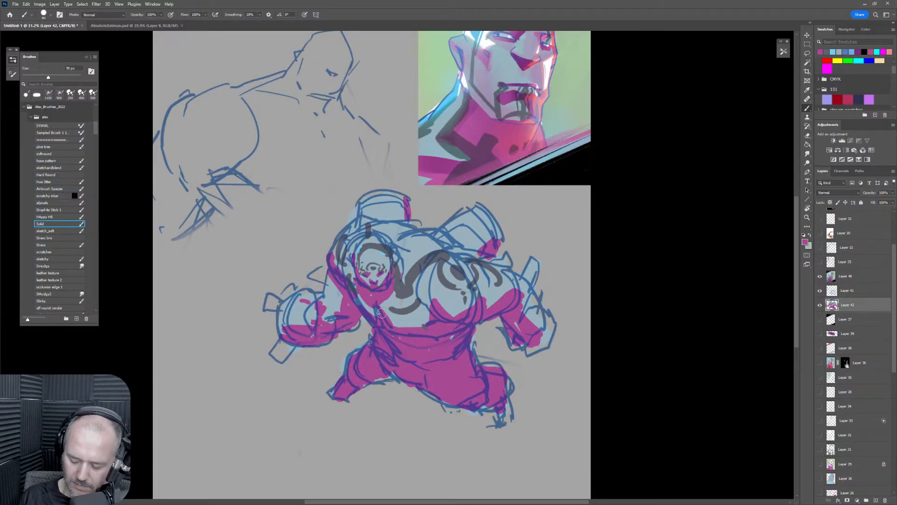
key(bracketleft)
drag(387, 299, 398, 302)
key(bracketright)
key(bracketright)
key(bracketright)
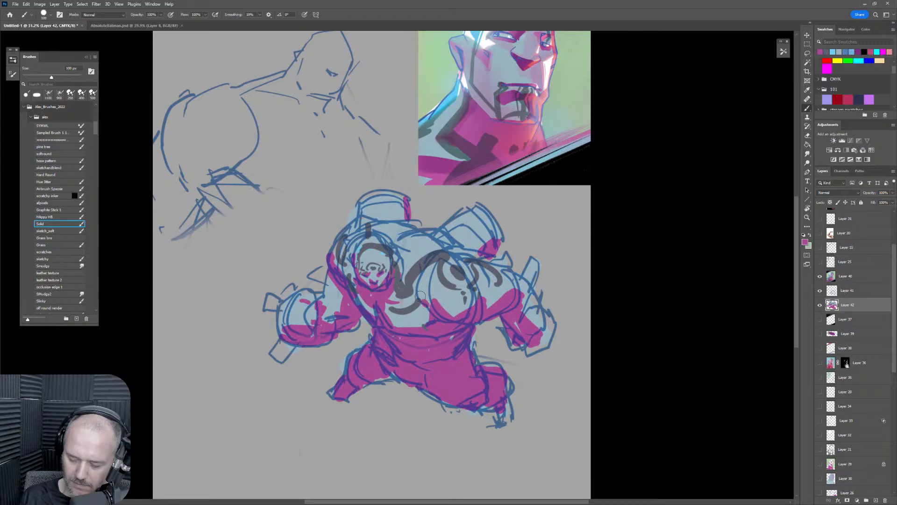
drag(421, 265, 401, 259)
key(bracketleft)
key(bracketleft)
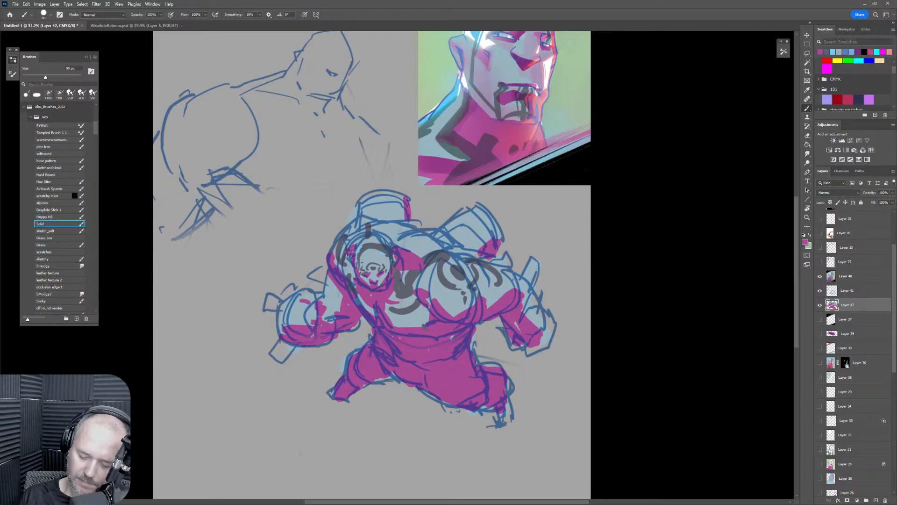
key(bracketleft)
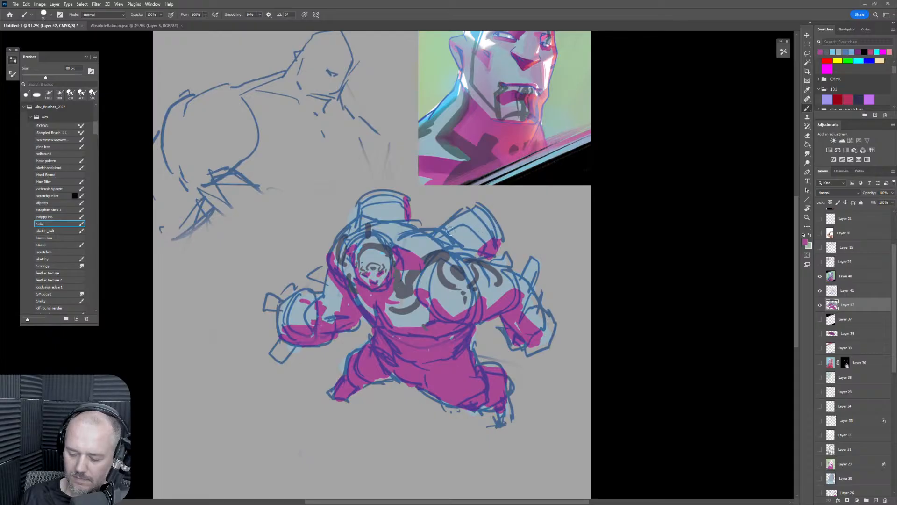
Paint thin magenta shadow bands across the two cylindrical pipes on the figure's back.
mouse_move(441, 239)
mouse_down()
mouse_move(461, 226)
mouse_move(488, 248)
mouse_up()
key(bracketright)
drag(358, 211, 409, 201)
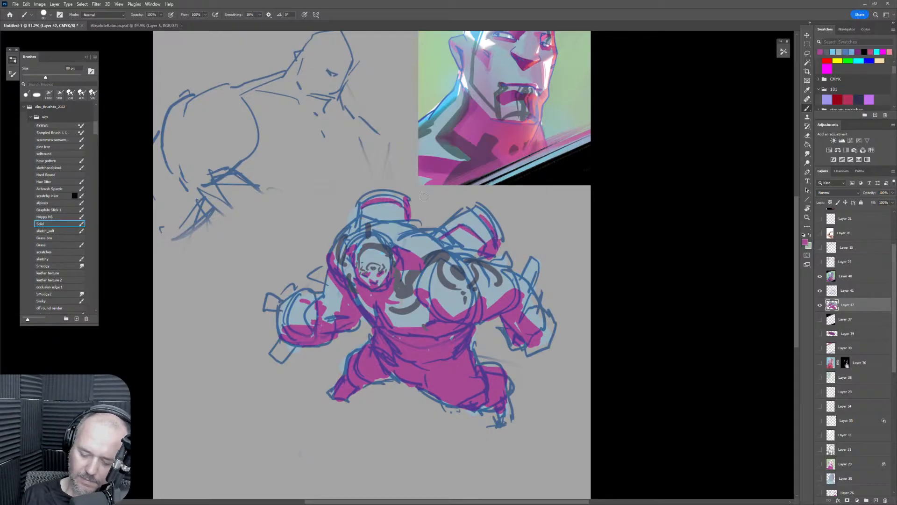
drag(510, 334, 483, 365)
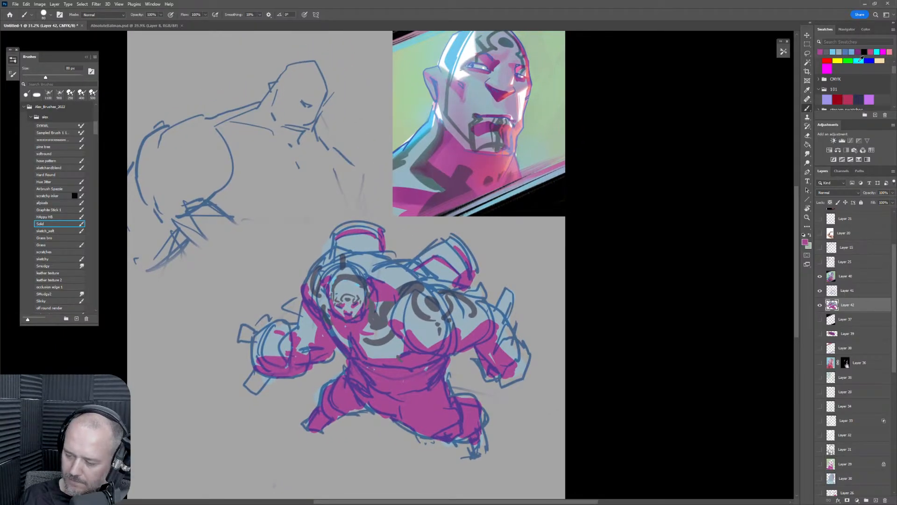
Outline angular energy bursts in bright cyan above the two back pipes and beside the outstretched fist.
click(860, 60)
key(bracketleft)
mouse_move(339, 237)
mouse_down()
mouse_move(313, 227)
mouse_move(321, 189)
mouse_move(331, 181)
mouse_move(413, 243)
mouse_move(486, 225)
mouse_move(498, 251)
mouse_move(472, 270)
mouse_up()
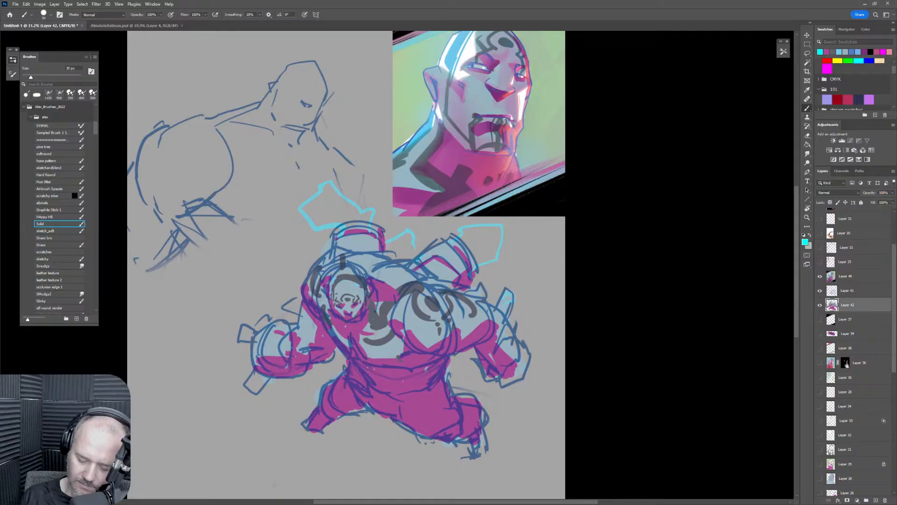
drag(224, 346, 240, 343)
key(bracketleft)
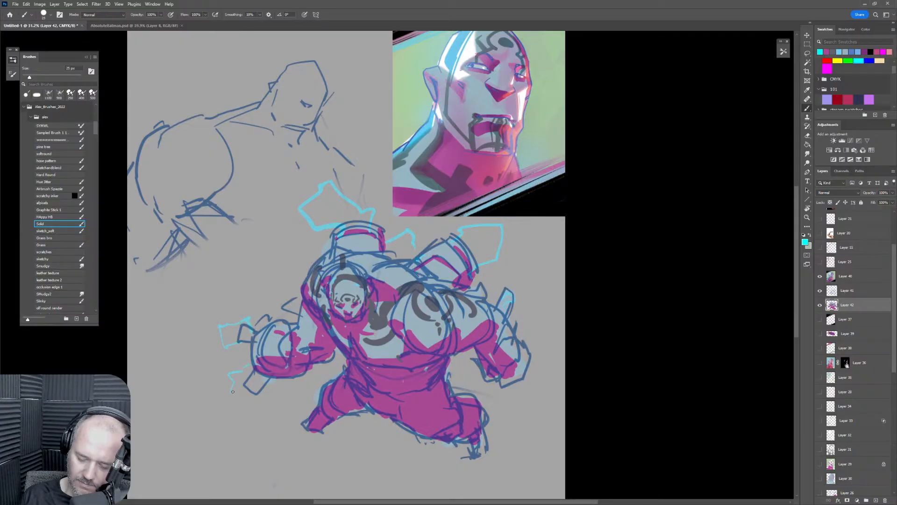
key(bracketright)
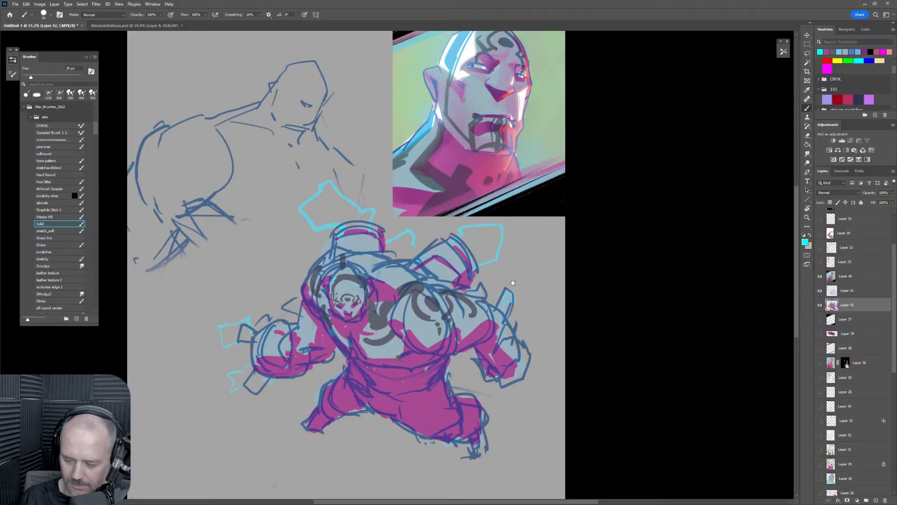
Move Layer 41 and Layer 42 together slightly down the canvas, and check the figure in a mirrored view and back.
mouse_move(513, 282)
mouse_down()
mouse_move(531, 322)
mouse_move(544, 296)
mouse_move(510, 283)
mouse_move(526, 202)
mouse_up()
shift+click(859, 291)
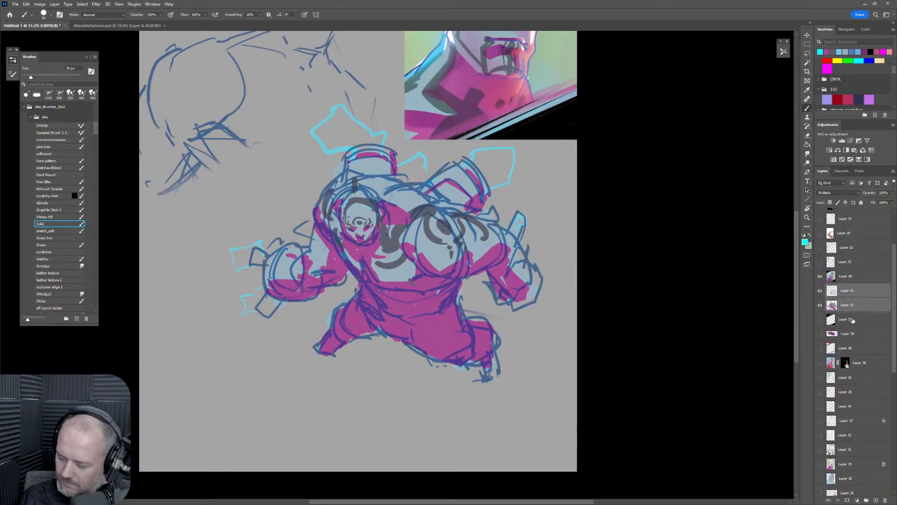
key(ctrl+t)
drag(502, 283, 486, 325)
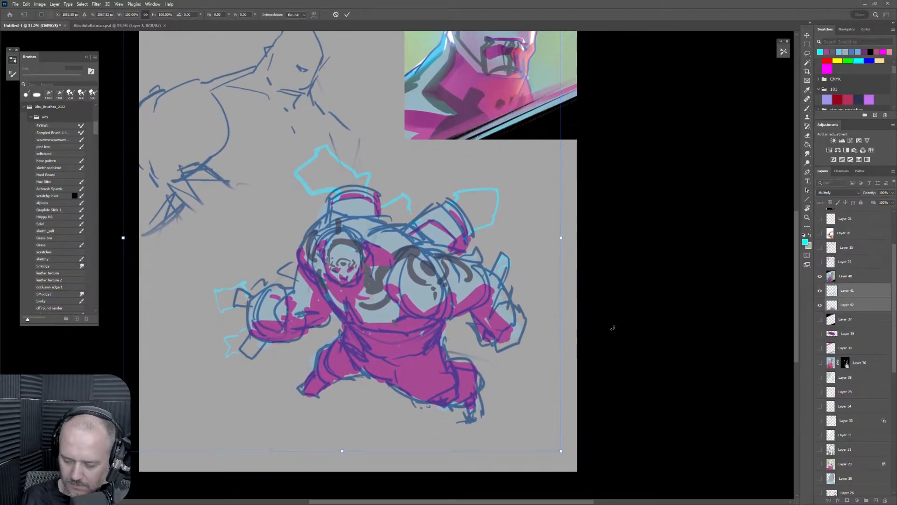
key(Return)
key(ctrl+shift+h)
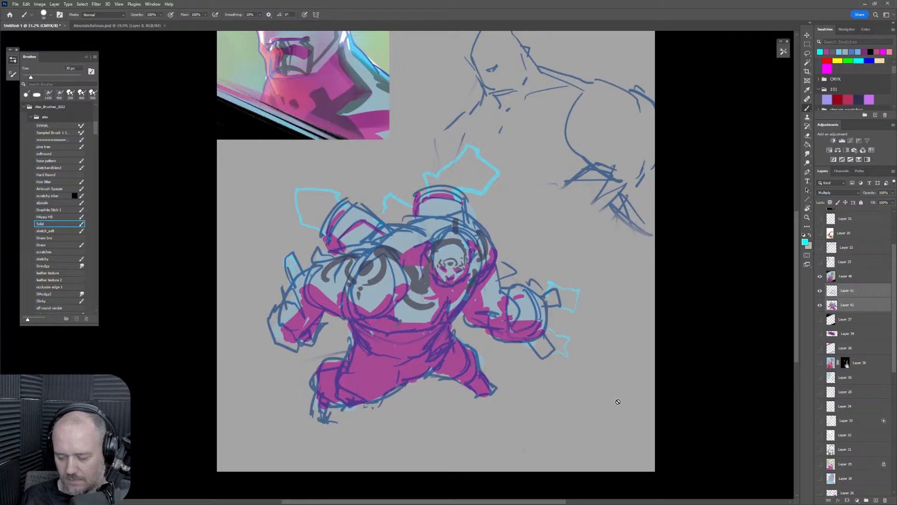
key(ctrl+shift+h)
Add a new layer, Layer 43, clipped to the colour layer Layer 42, and set it to Multiply.
click(864, 310)
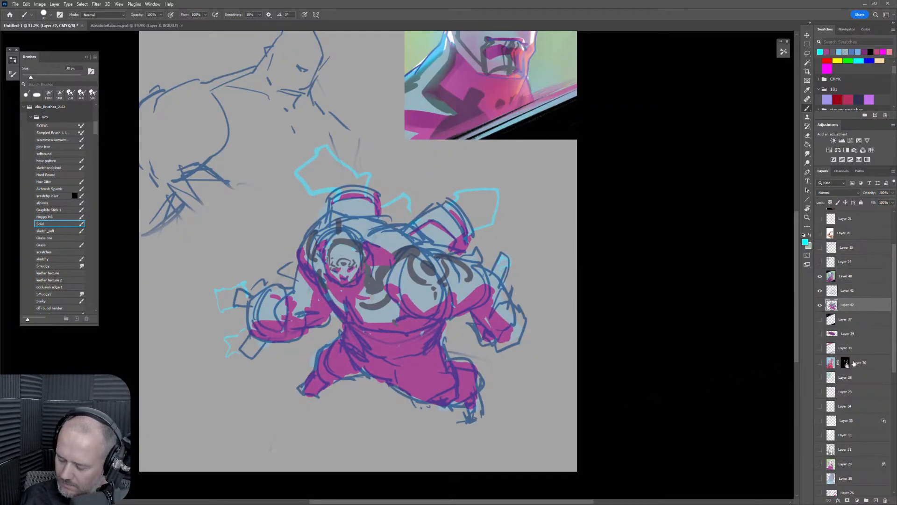
click(875, 500)
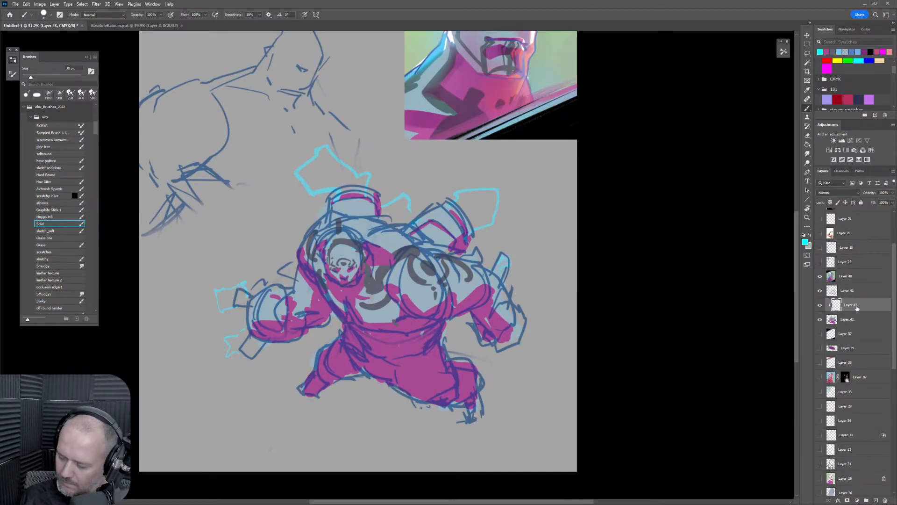
click(838, 192)
click(829, 220)
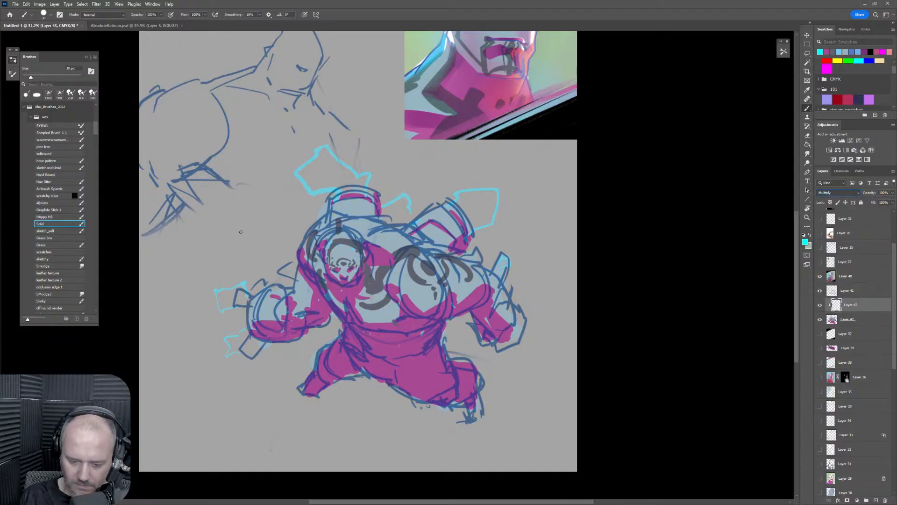
Darken the figure's legs and lower body using a very large soft brush and magenta sampled from the figure.
click(52, 139)
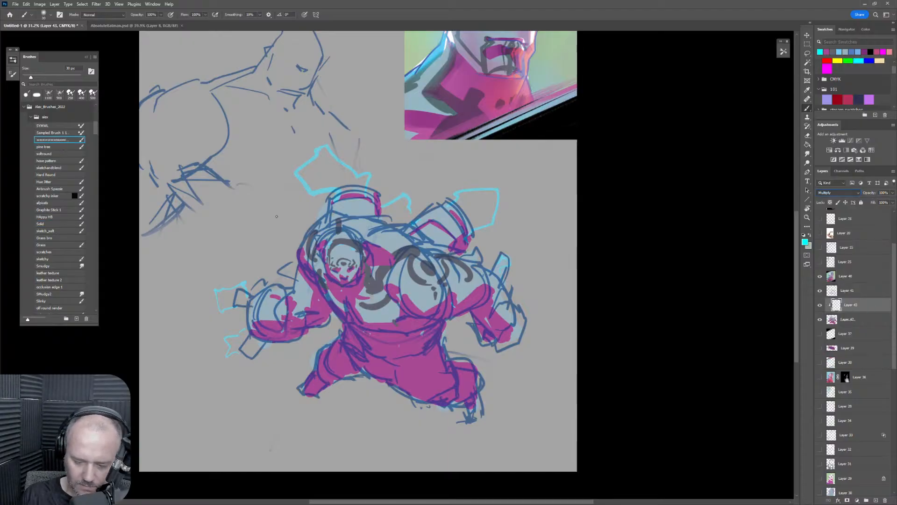
alt+click(321, 305)
key(])
key(])
key(])
key(])
key(])
key(])
key(])
key(])
key(])
key(])
key(])
key(])
key(])
key(])
key(])
key(])
key(])
key(])
key(])
key(])
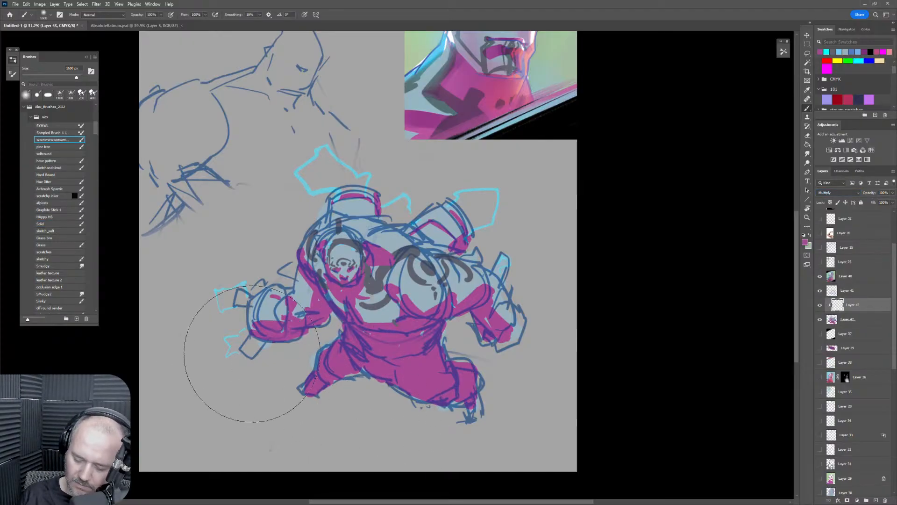
drag(252, 354, 549, 419)
key(ctrl+z)
drag(269, 385, 471, 423)
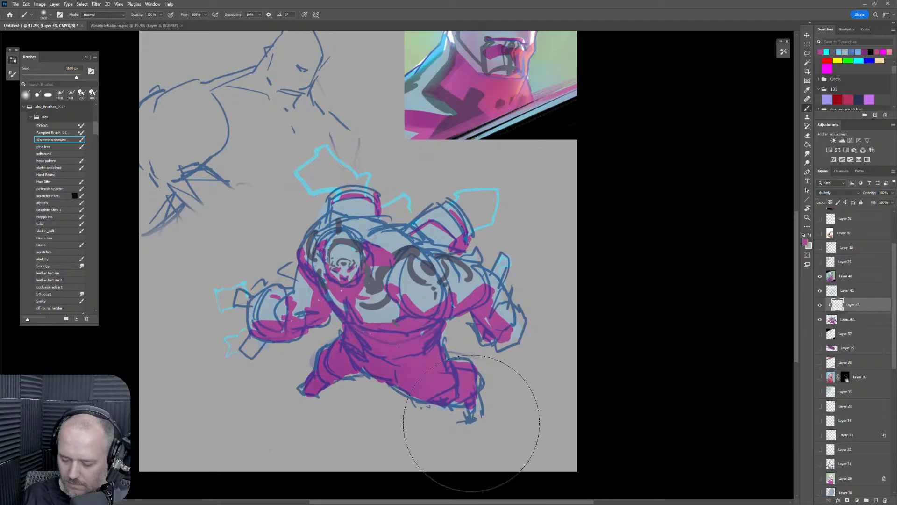
drag(545, 396, 552, 381)
key(h)
key(h)
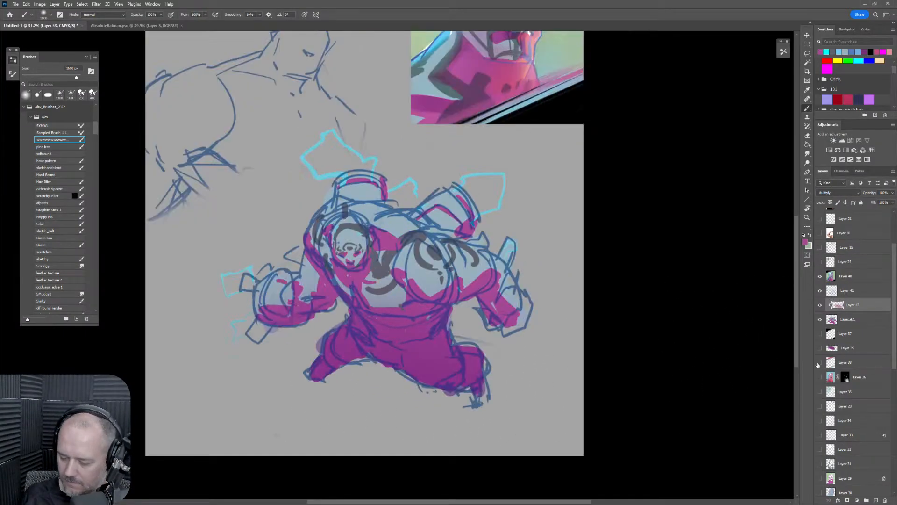
Add a new layer, Layer 44, above Layer 41, with Color Dodge blending and Transparency Shapes Layer turned off.
click(864, 291)
click(876, 499)
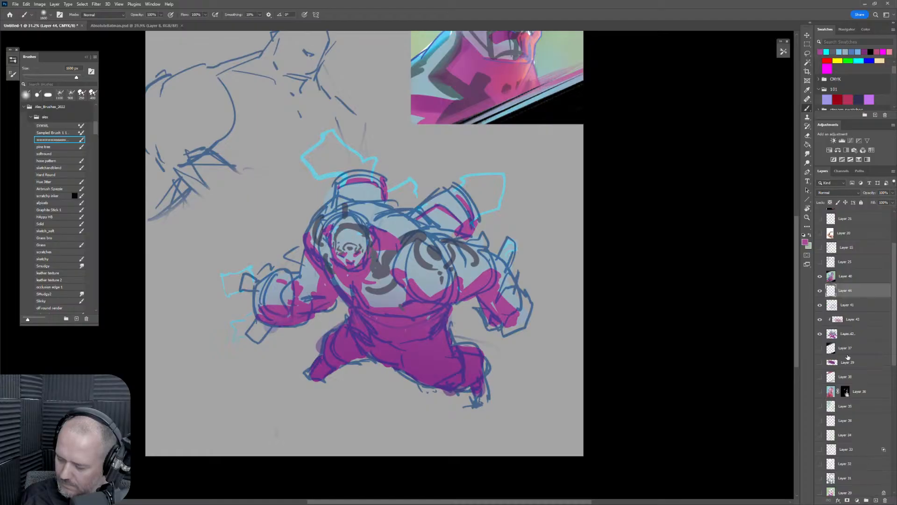
click(841, 193)
click(862, 265)
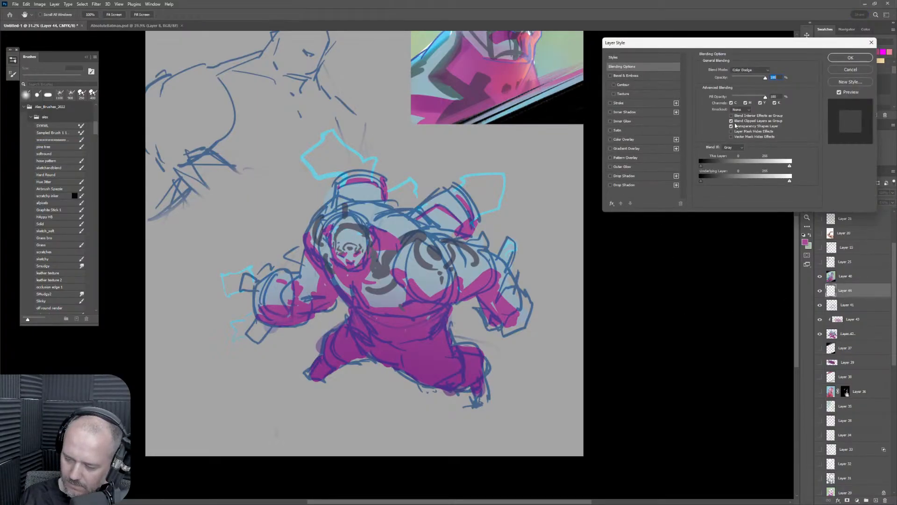
click(732, 126)
click(850, 58)
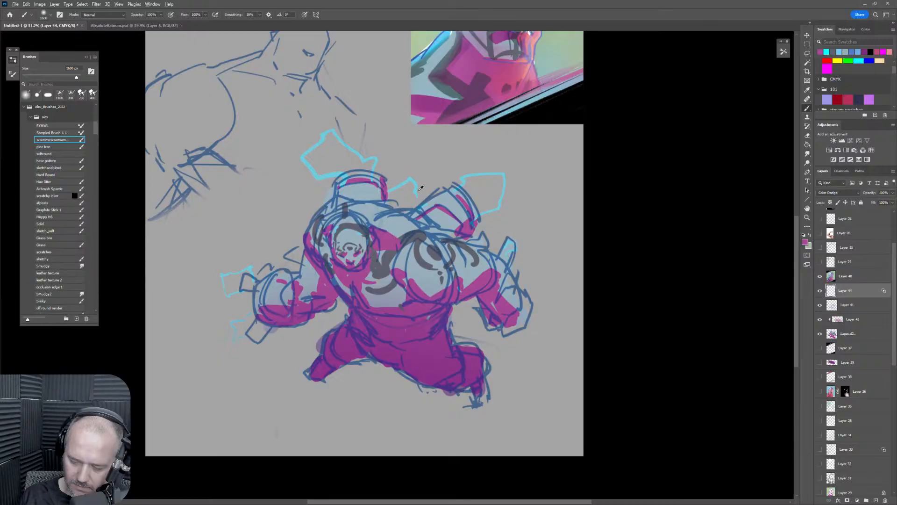
Paint soft cyan glows over the open rims of both back pipes with a much smaller soft brush.
key(bracketleft)
key(bracketleft)
key(bracketleft)
key(bracketleft)
key(bracketleft)
key(bracketleft)
key(bracketleft)
key(bracketleft)
key(bracketleft)
key(bracketleft)
key(bracketleft)
key(bracketleft)
key(bracketleft)
key(bracketleft)
drag(452, 186, 479, 215)
key(bracketright)
drag(374, 188, 368, 180)
click(862, 60)
key(bracketright)
key(bracketright)
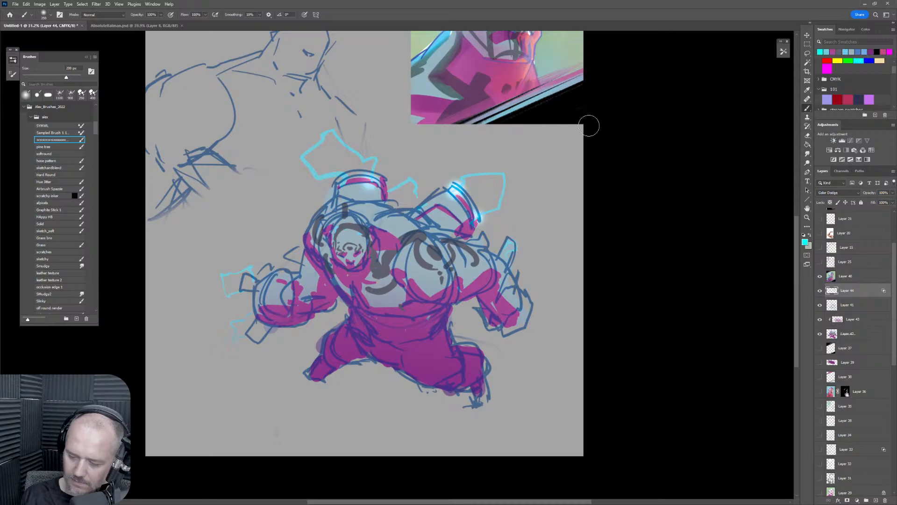
click(373, 167)
key(ctrl+z)
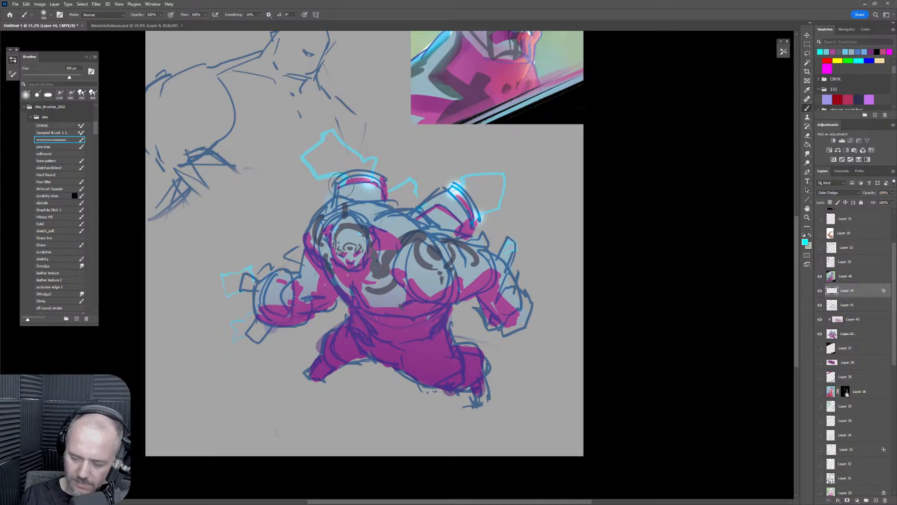
click(344, 181)
Try a thinner glow stroke along the burst outline above the tilted back pipe.
key(bracketleft)
key(bracketleft)
key(bracketleft)
key(bracketleft)
key(bracketleft)
key(bracketleft)
key(bracketleft)
key(bracketleft)
drag(463, 180, 508, 178)
key(ctrl+z)
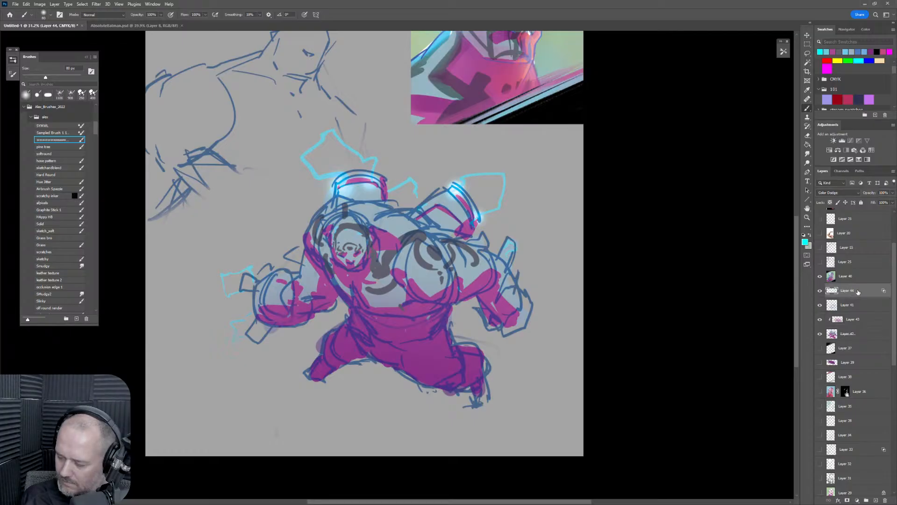
Toggle the line, glow, and colour layers' visibility to compare their effect, and return to Layer 44.
mouse_move(857, 292)
mouse_down()
mouse_move(858, 271)
mouse_move(857, 287)
mouse_up()
click(820, 305)
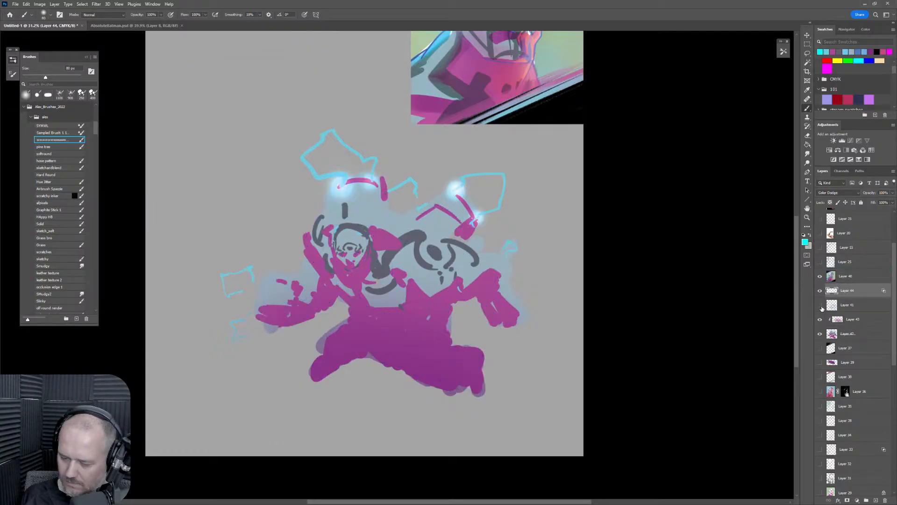
click(820, 305)
click(820, 290)
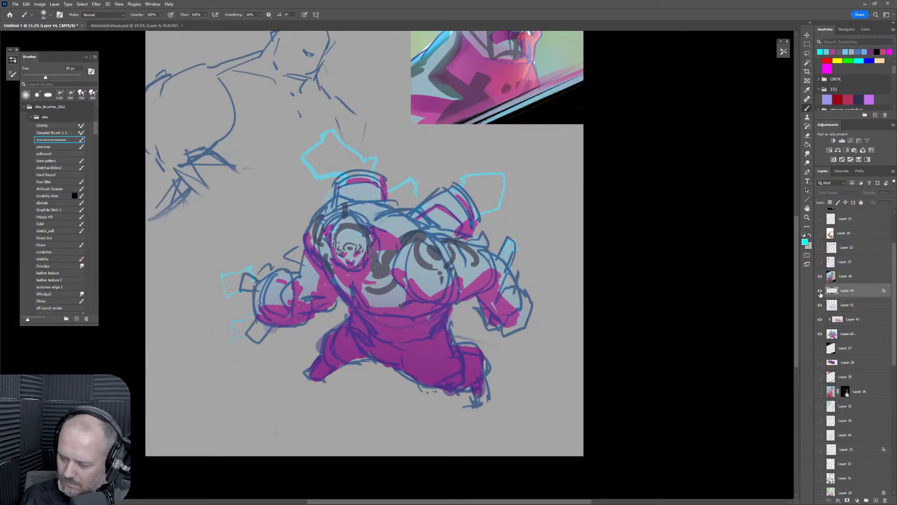
click(820, 334)
click(820, 334)
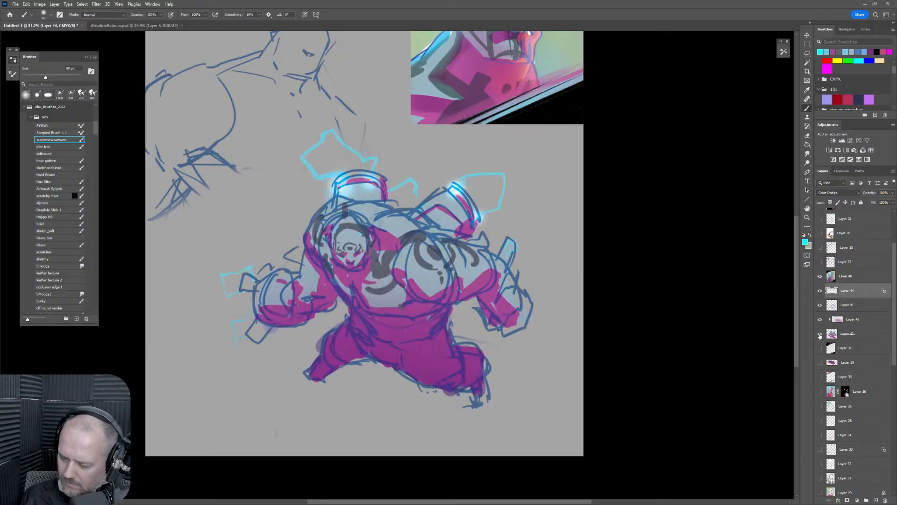
click(866, 333)
click(856, 293)
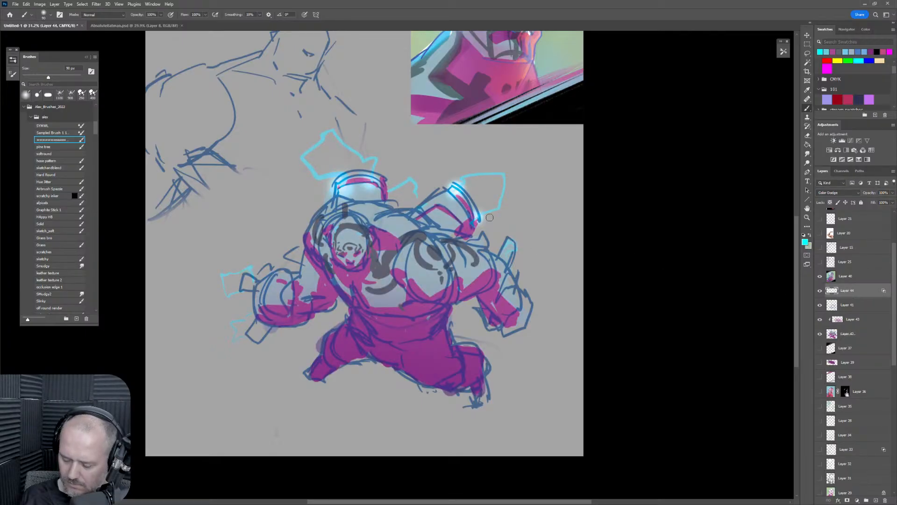
Brighten the cyan burst outline above the tilted back pipe with a glow, undoing unwanted strokes and adjusting the brush size.
key(bracketright)
key(bracketright)
key(bracketright)
key(bracketright)
key(bracketright)
key(bracketright)
key(bracketright)
key(bracketright)
key(ctrl+z)
drag(462, 176, 506, 176)
key(ctrl+z)
key(bracketleft)
key(bracketleft)
key(bracketleft)
key(bracketleft)
key(bracketleft)
key(bracketleft)
key(bracketleft)
key(bracketleft)
key(bracketleft)
key(bracketleft)
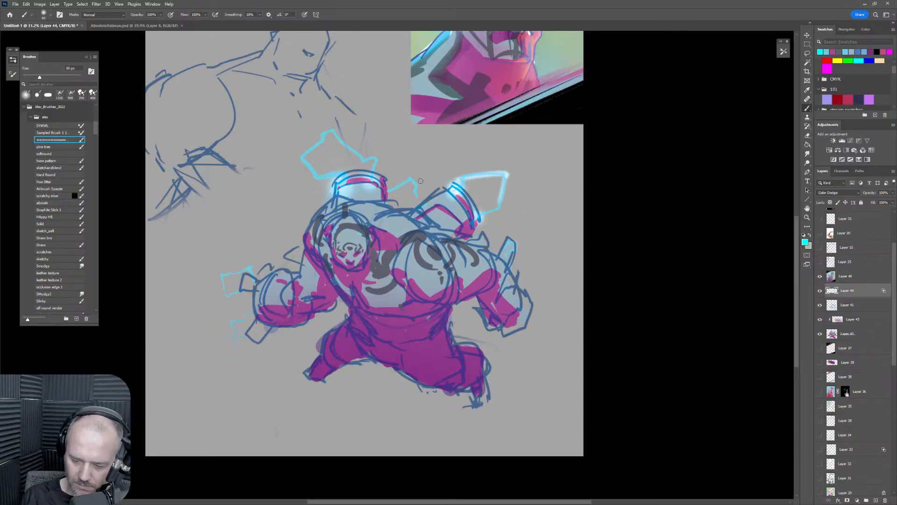
Paint a glow along the cyan burst outline above the upright back pipe.
key(bracketright)
key(bracketright)
key(bracketright)
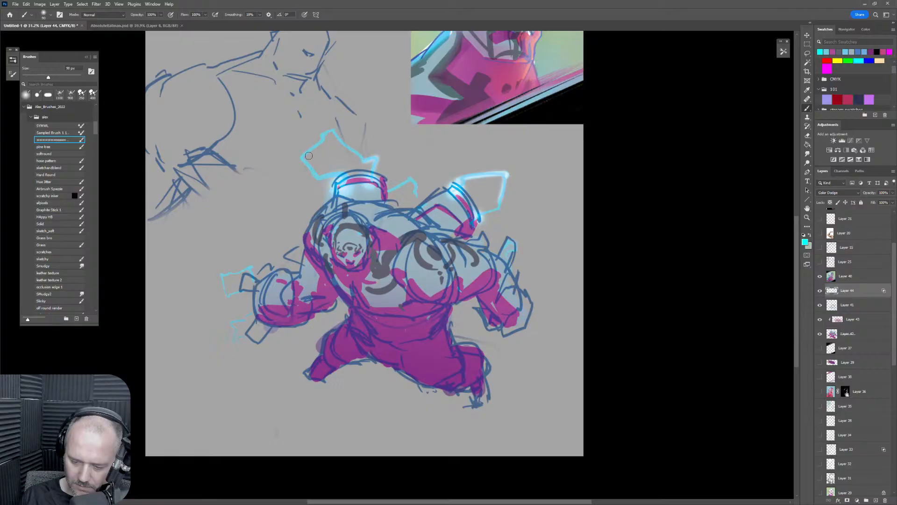
key(bracketright)
mouse_move(303, 155)
mouse_down()
mouse_move(320, 182)
mouse_move(333, 146)
mouse_move(316, 147)
mouse_move(337, 133)
mouse_up()
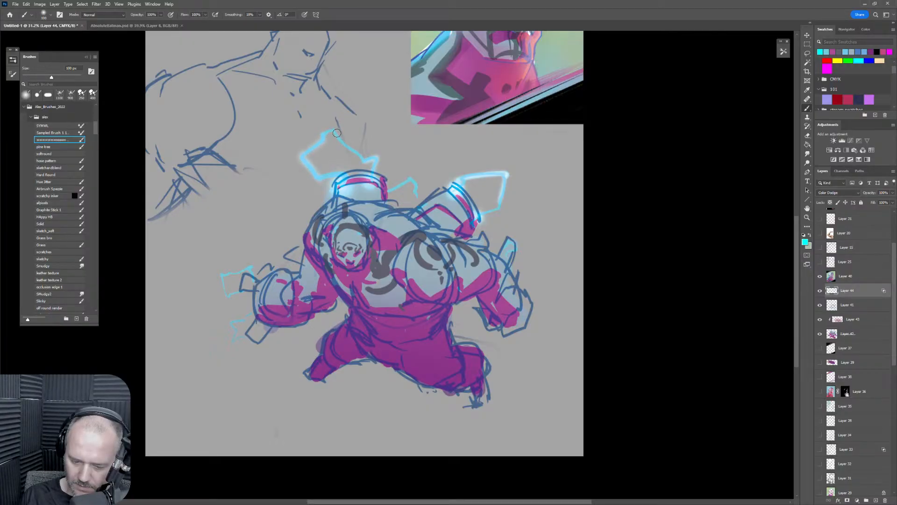
Add a soft glow to the cyan burst beside the outstretched fist, and mirror the canvas view to check it.
key(bracketright)
key(bracketright)
drag(247, 271, 233, 287)
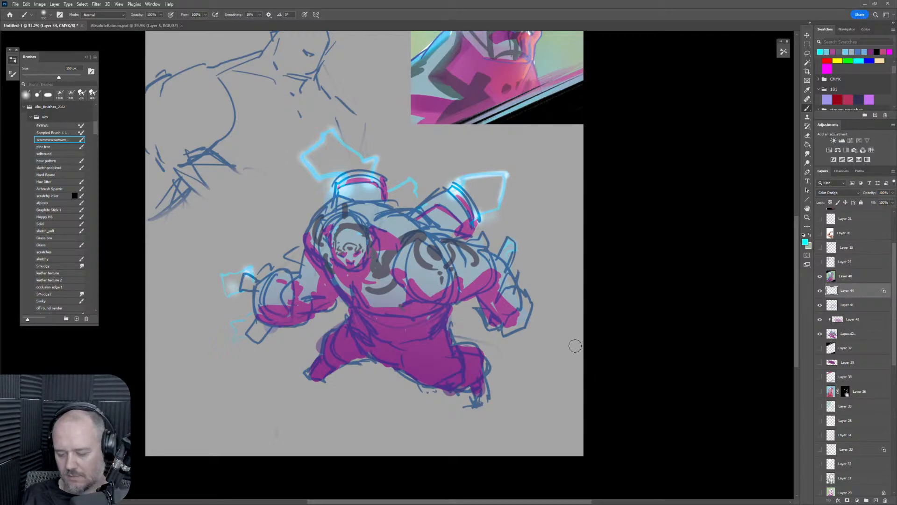
key(h)
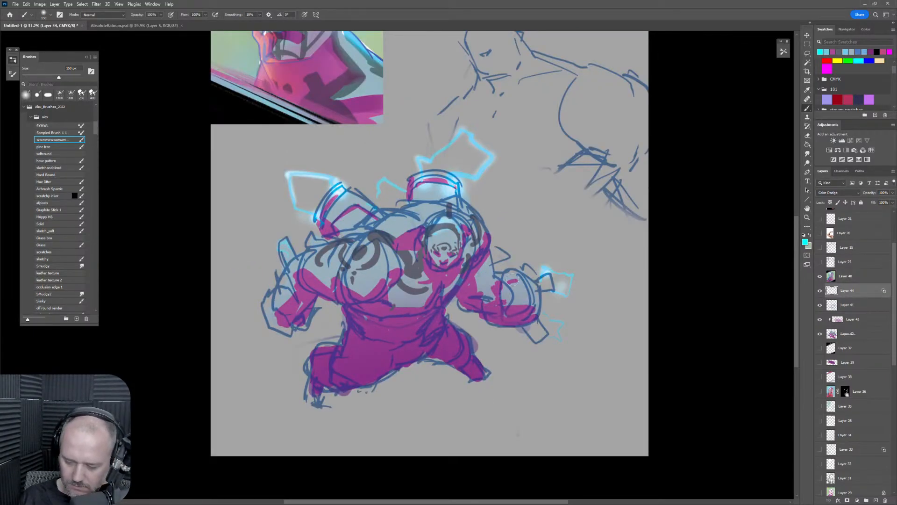
key(bracketright)
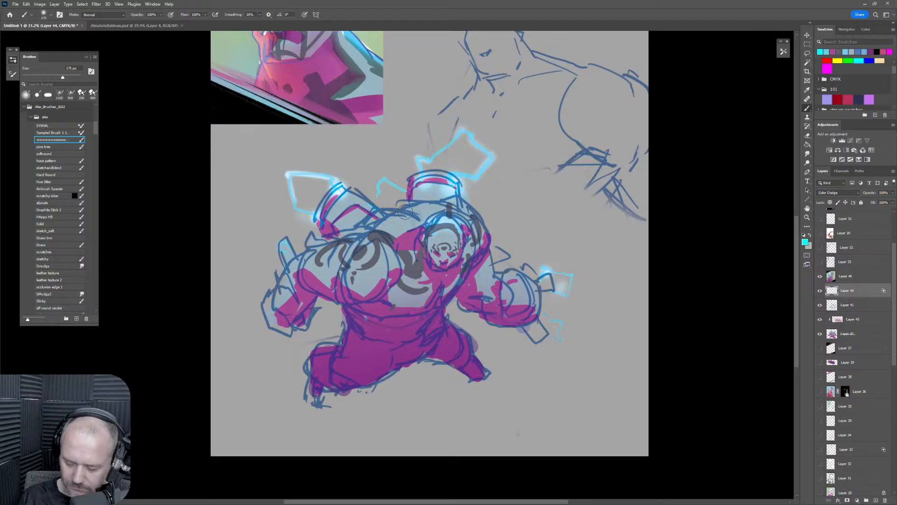
key(bracketleft)
key(bracketleft)
key(bracketleft)
key(bracketleft)
key(bracketleft)
key(bracketleft)
key(bracketleft)
mouse_move(369, 237)
mouse_down()
mouse_move(394, 217)
mouse_move(416, 217)
mouse_up()
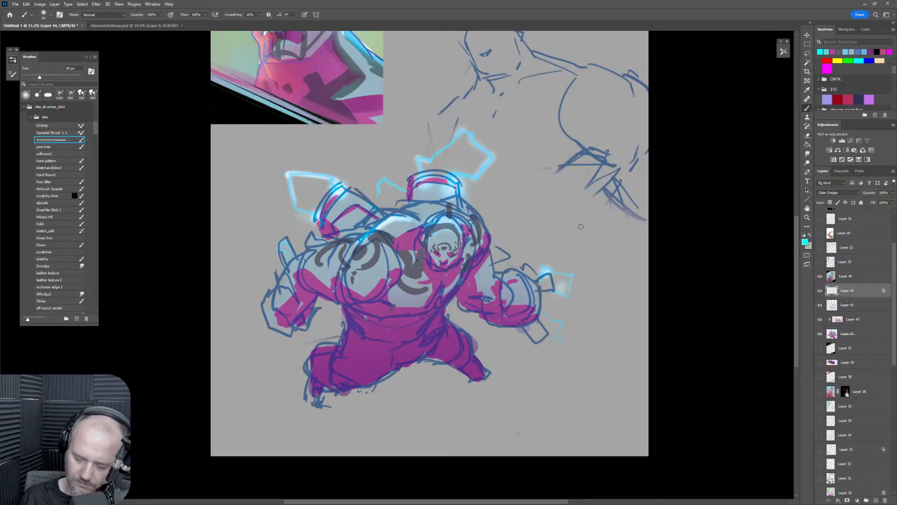
key(ctrl+z)
Paint bright cyan rim light along the figure's shoulders, upper back, head and bent arm with the sketchhardblend brush.
click(56, 167)
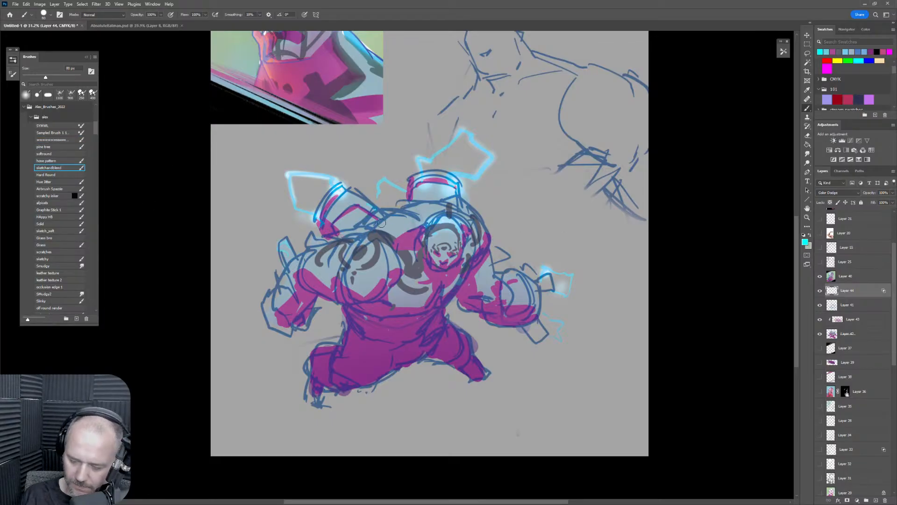
key(bracketleft)
mouse_move(396, 214)
mouse_down()
mouse_move(424, 220)
mouse_move(413, 211)
mouse_move(426, 204)
mouse_move(460, 216)
mouse_move(419, 207)
mouse_move(458, 218)
mouse_move(440, 227)
mouse_move(435, 220)
mouse_move(430, 231)
mouse_move(455, 225)
mouse_up()
key(bracketleft)
key(bracketleft)
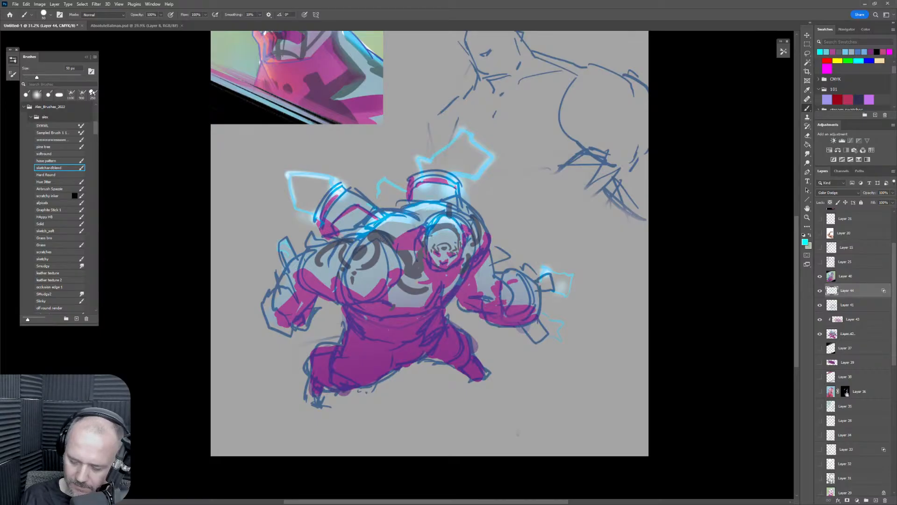
mouse_move(374, 229)
mouse_down()
mouse_move(308, 252)
mouse_move(353, 255)
mouse_move(373, 237)
mouse_move(291, 260)
mouse_move(274, 275)
mouse_up()
Add bright rim-light strokes to the outstretched fist and both back pipes with a 70 px brush.
key(bracketright)
key(bracketright)
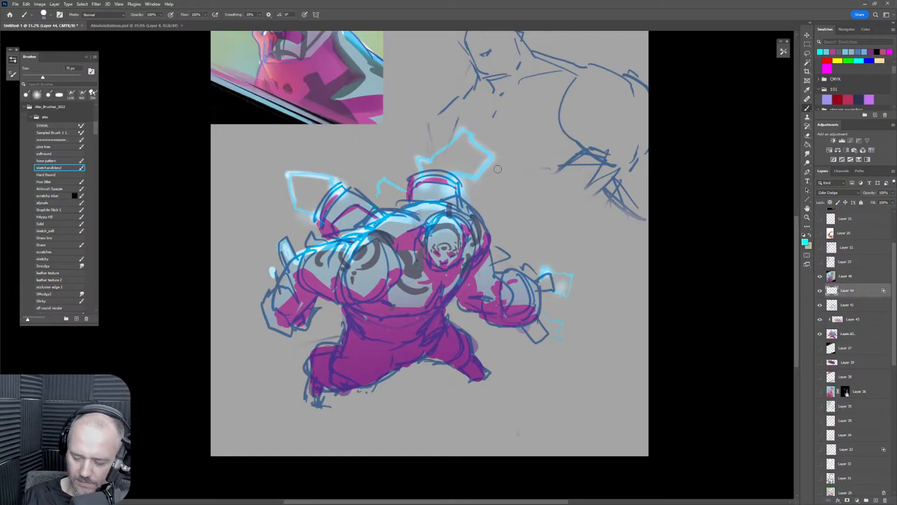
mouse_move(497, 251)
mouse_down()
mouse_move(533, 266)
mouse_move(518, 275)
mouse_move(532, 300)
mouse_move(548, 283)
mouse_up()
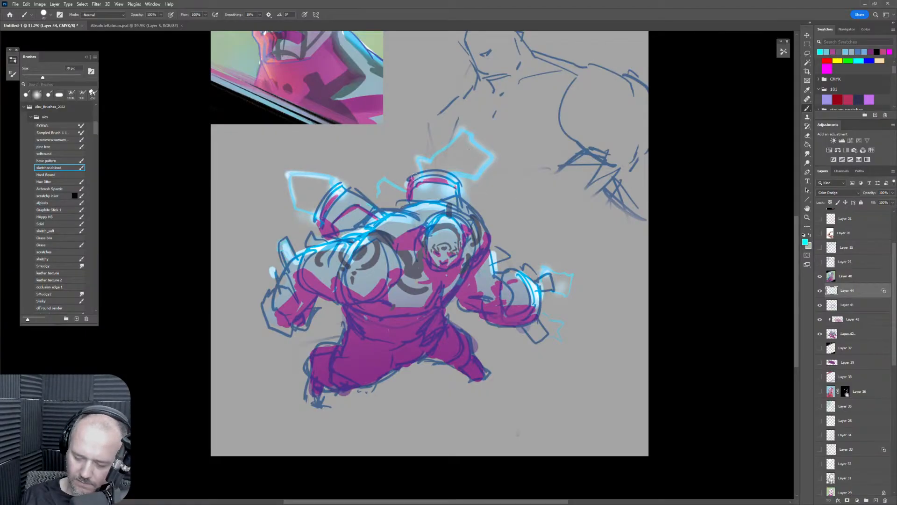
drag(408, 185, 455, 190)
mouse_move(344, 186)
mouse_down()
mouse_move(314, 217)
mouse_move(360, 200)
mouse_up()
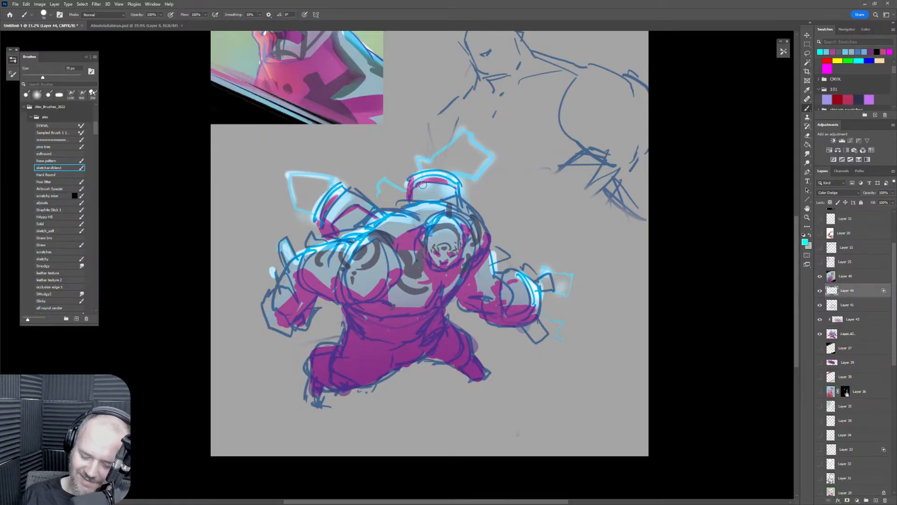
drag(422, 185, 444, 193)
scroll(575, 357, down, 2)
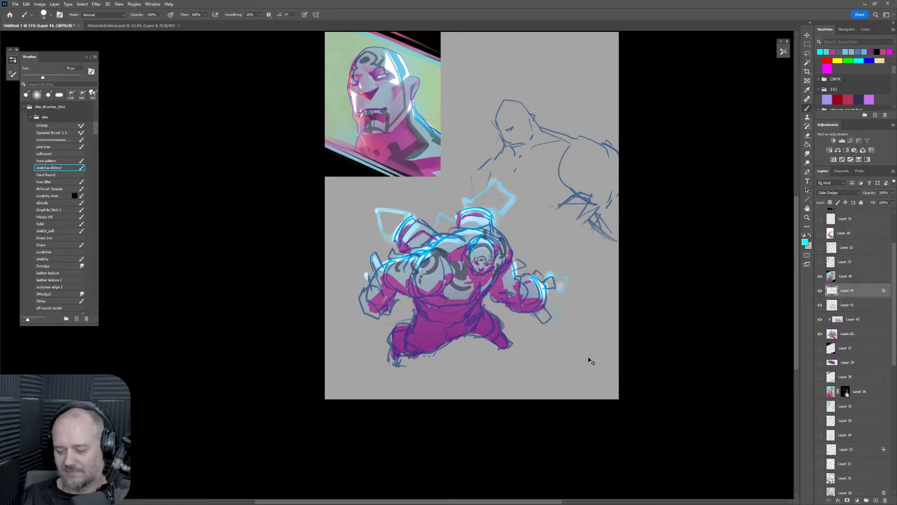
Mirror the canvas view and add small highlights along the edge of the face and the bent arm.
key(ctrl+shift+h)
drag(428, 328, 525, 338)
drag(446, 239, 463, 239)
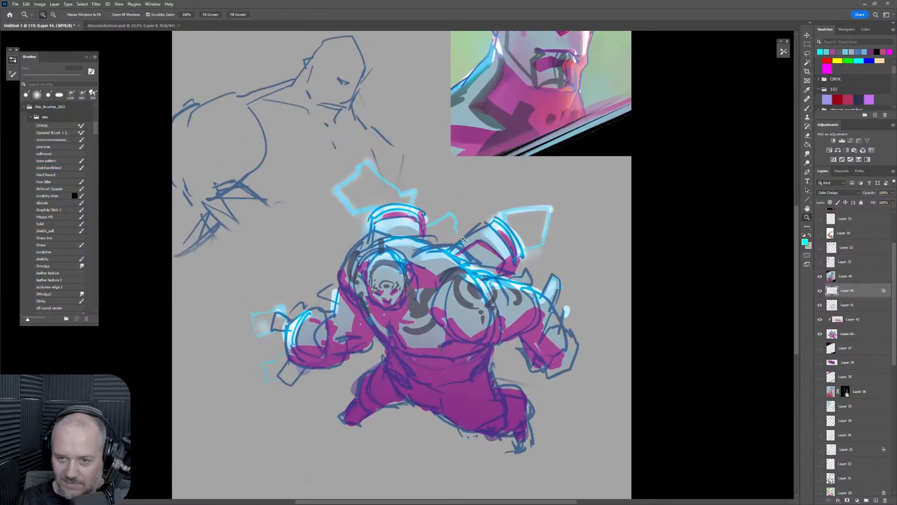
key(b)
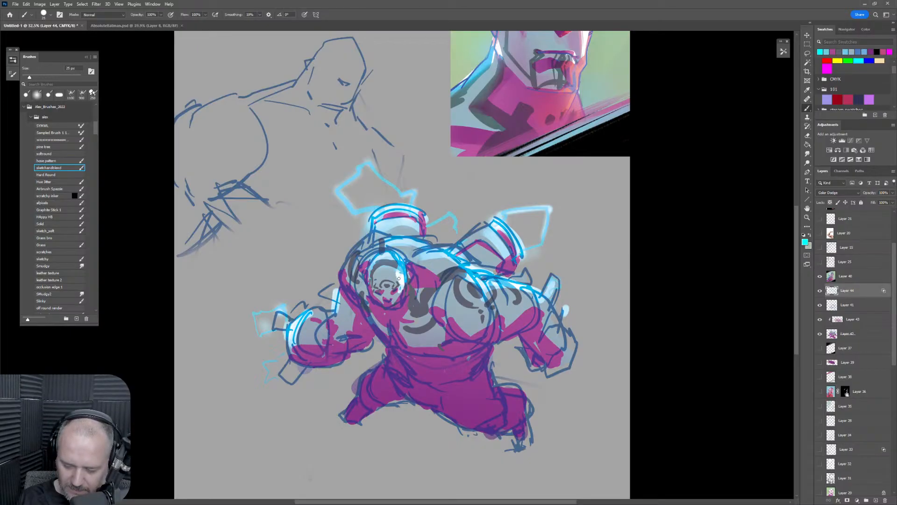
scroll(392, 360, down, 3)
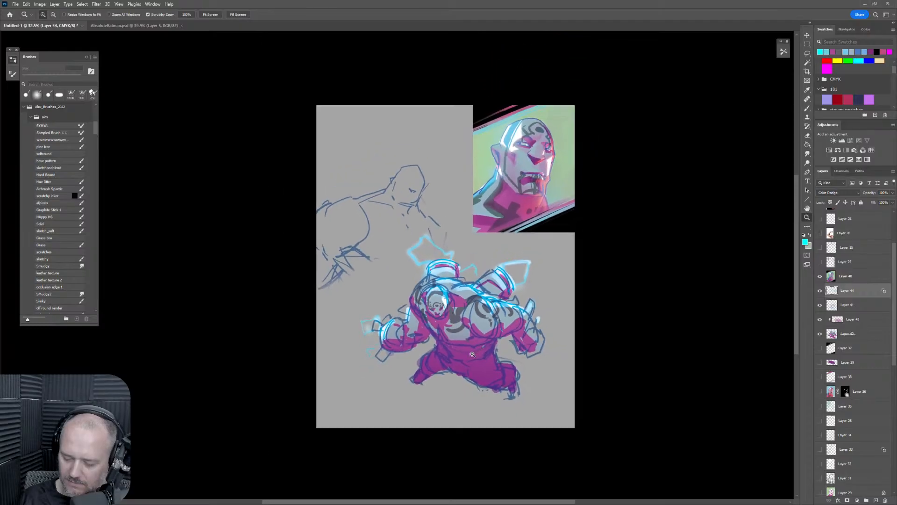
scroll(440, 279, up, 2)
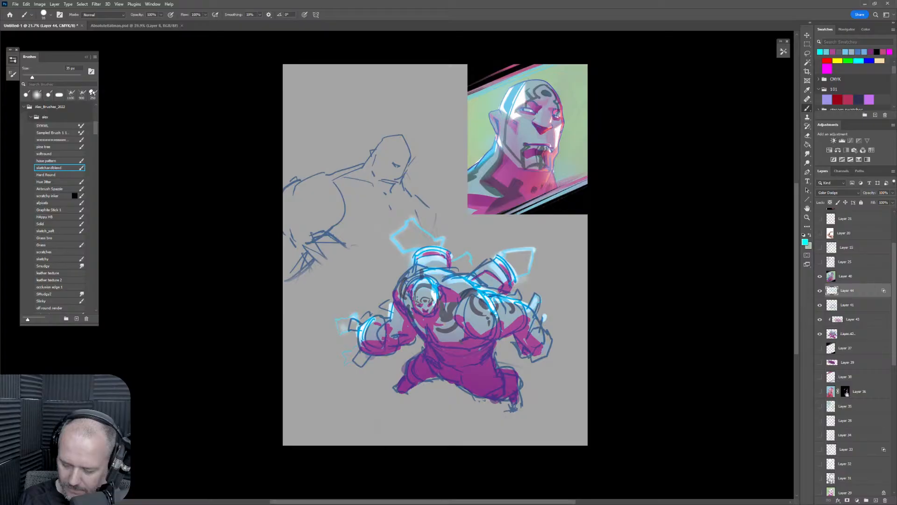
key(bracketright)
drag(526, 311, 538, 318)
Trim the highlight beside the bent arm's fist with a smaller eraser, and return to the brush.
key(e)
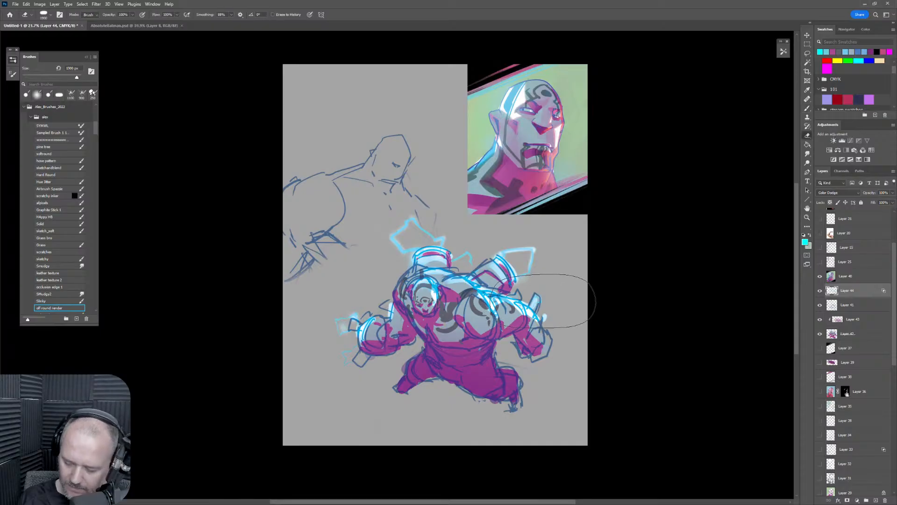
key(bracketleft)
key(bracketleft)
key(bracketleft)
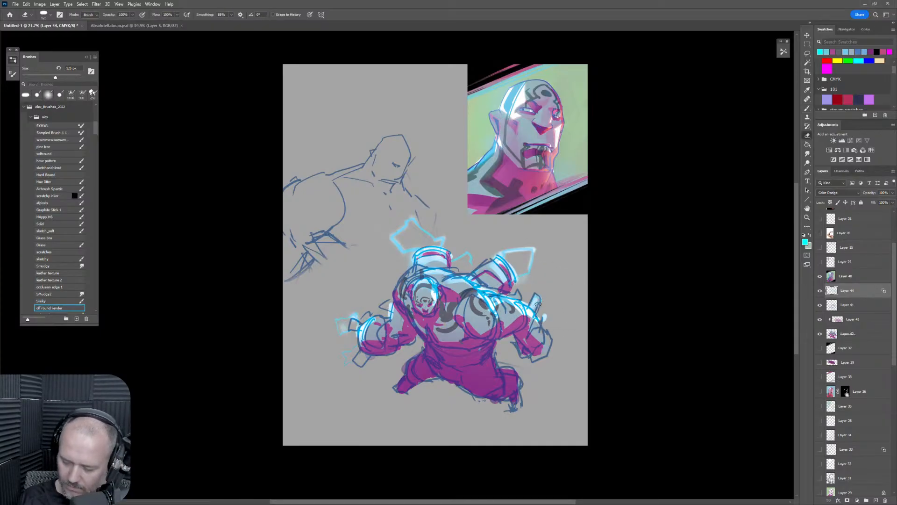
drag(543, 315, 540, 322)
key(b)
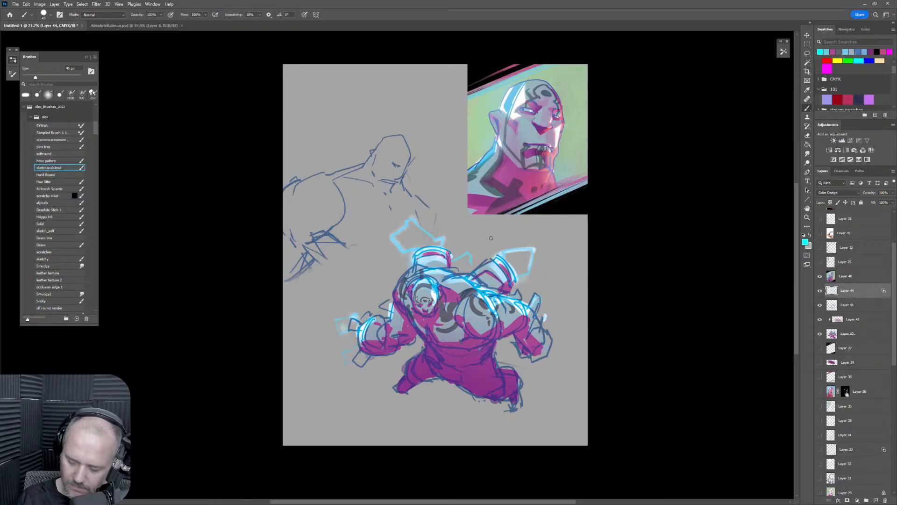
Paint bright rim light along the outer edges of both thighs, and level the canvas again.
key(r)
mouse_move(509, 296)
mouse_down()
mouse_move(493, 240)
mouse_move(453, 227)
mouse_up()
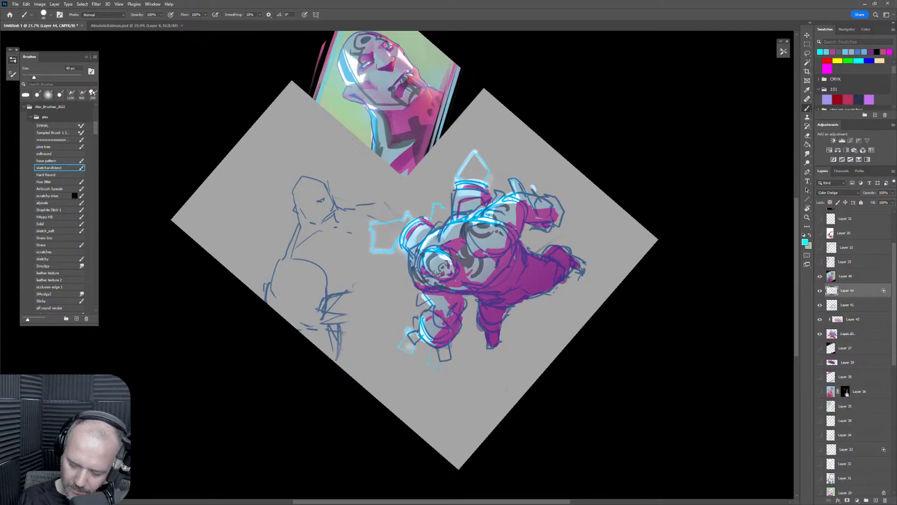
key(bracketright)
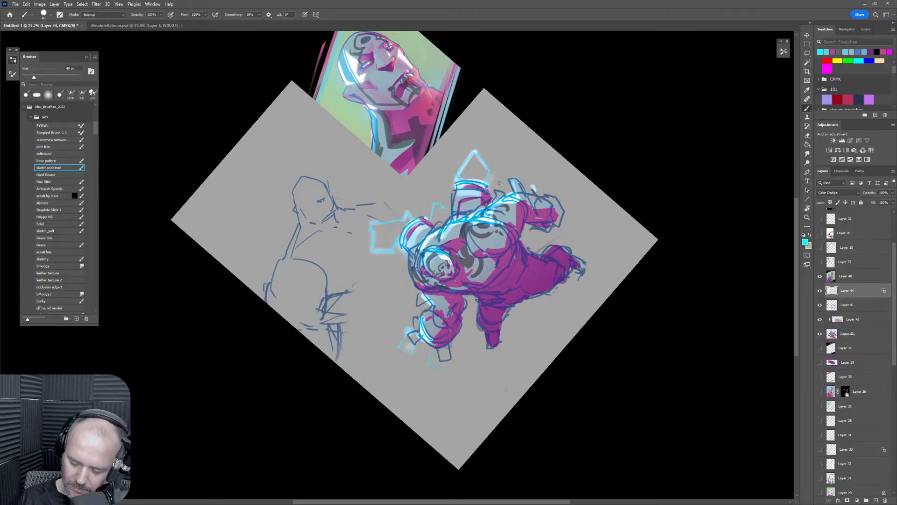
mouse_move(524, 245)
mouse_down()
mouse_move(548, 261)
mouse_move(529, 260)
mouse_move(555, 246)
mouse_move(547, 259)
mouse_move(551, 245)
mouse_move(570, 252)
mouse_up()
key(bracketright)
key(bracketleft)
key(r)
mouse_move(579, 203)
mouse_down()
mouse_move(607, 294)
mouse_move(386, 285)
mouse_move(380, 292)
mouse_up()
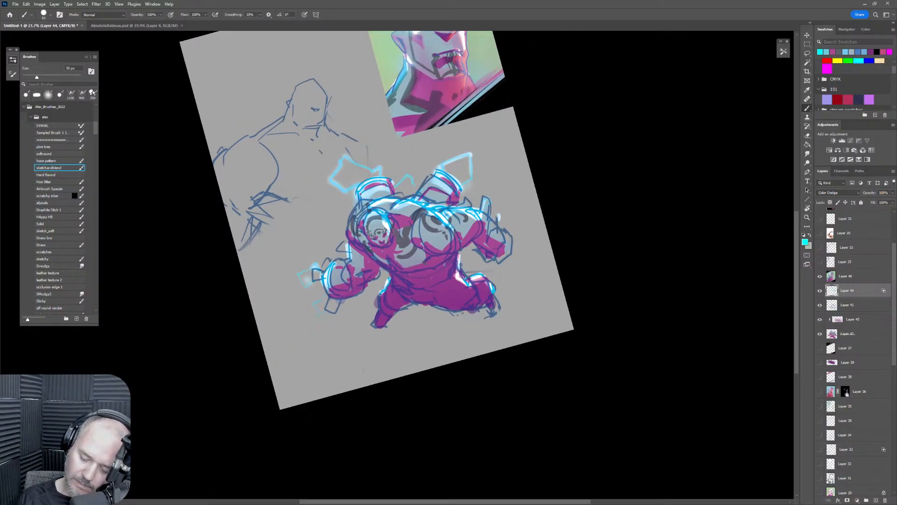
key(z)
mouse_move(544, 309)
mouse_down()
mouse_move(512, 312)
mouse_move(541, 319)
mouse_up()
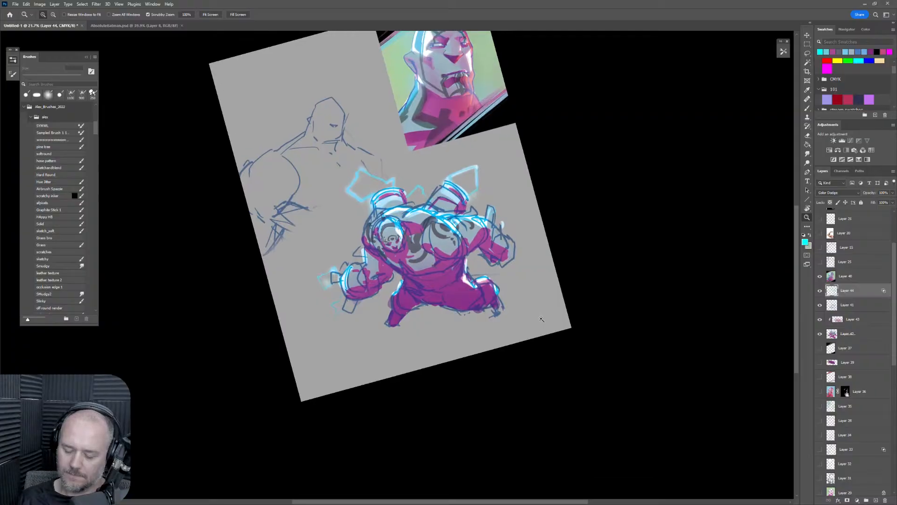
key(r)
drag(541, 266, 513, 318)
key(z)
key(space)
key(r)
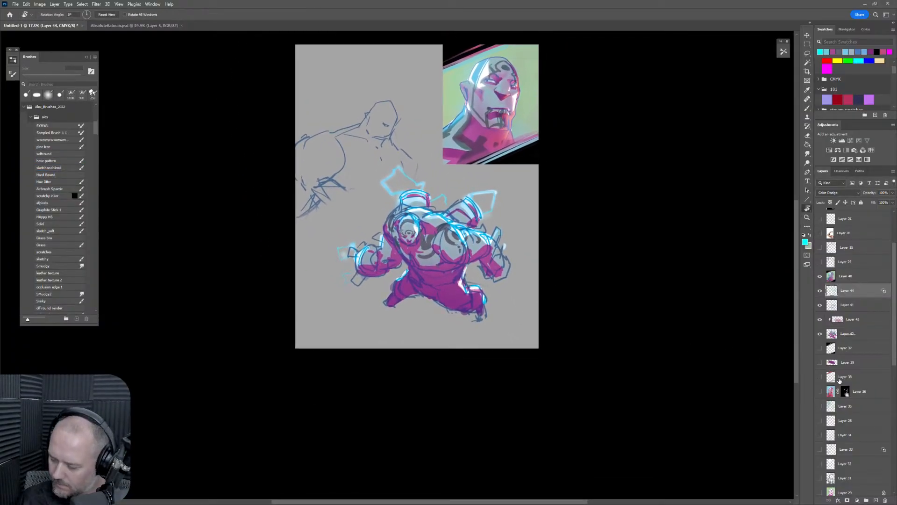
Add a layer beneath the figure's colours and block in a pale green backdrop sampled from the portrait background.
click(861, 352)
click(876, 500)
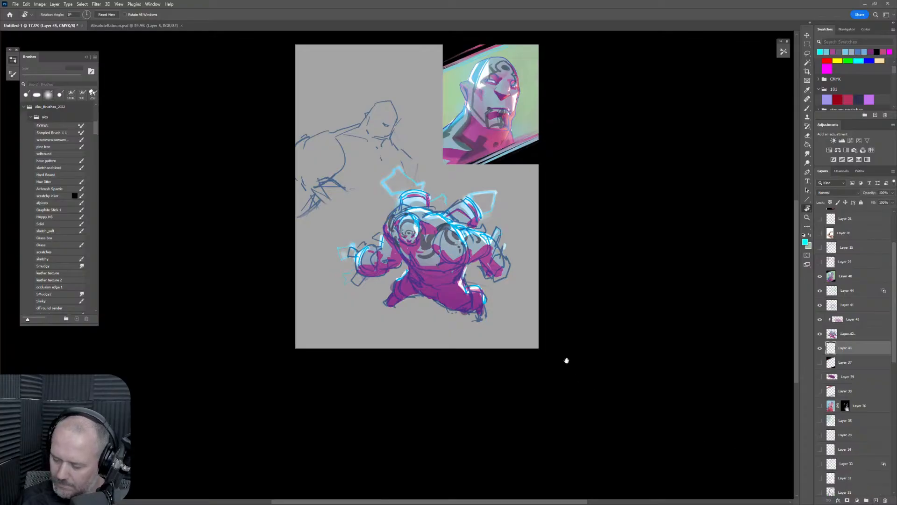
key(space)
drag(570, 239, 560, 304)
key(b)
alt+click(517, 182)
key(])
key(])
key(])
key(])
key(])
key(])
key(])
key(])
key(])
key(])
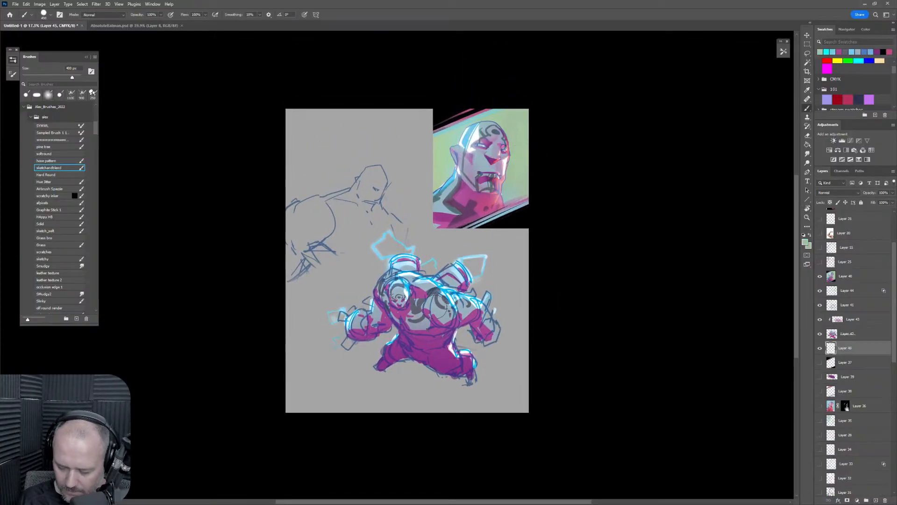
mouse_move(441, 262)
mouse_down()
mouse_move(309, 394)
mouse_move(341, 308)
mouse_move(412, 393)
mouse_move(469, 417)
mouse_move(530, 338)
mouse_move(462, 240)
mouse_move(300, 345)
mouse_move(338, 397)
mouse_move(516, 280)
mouse_up()
key(space)
drag(507, 347, 506, 308)
Paint long cast shadows from both feet to the canvas's lower edge in purple sampled from the thigh.
alt+click(387, 322)
key([)
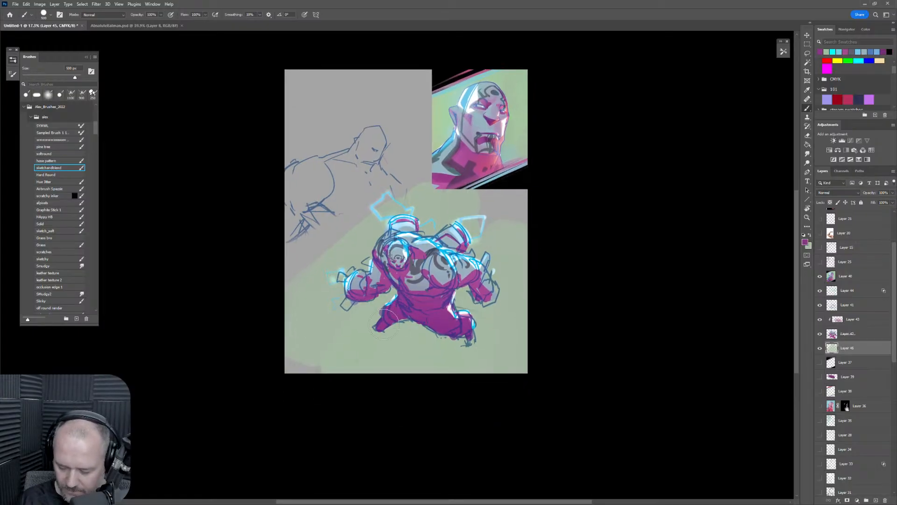
drag(380, 327, 358, 376)
key(bracketright)
key(bracketright)
key(bracketright)
key(bracketright)
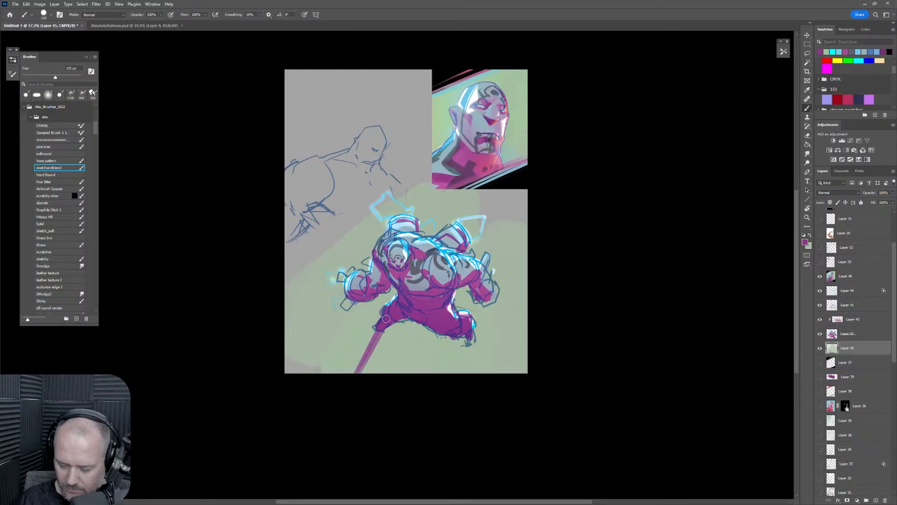
mouse_move(386, 320)
mouse_down()
mouse_move(334, 395)
mouse_move(348, 386)
mouse_up()
drag(384, 328, 362, 377)
mouse_move(465, 335)
mouse_down()
mouse_move(421, 375)
mouse_move(430, 376)
mouse_up()
mouse_move(468, 339)
mouse_down()
mouse_move(417, 394)
mouse_move(428, 374)
mouse_up()
drag(461, 344, 409, 373)
drag(438, 360, 409, 377)
key(bracketright)
mouse_move(381, 331)
mouse_down()
mouse_move(365, 374)
mouse_move(325, 419)
mouse_move(338, 394)
mouse_up()
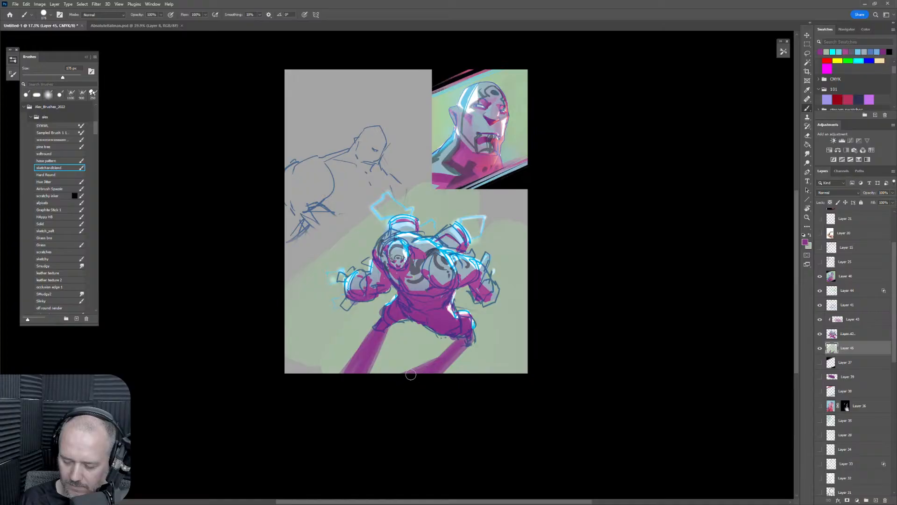
key(bracketright)
key(bracketright)
key(bracketright)
drag(460, 344, 393, 387)
Spread a soft purple haze along the lower edge of the backdrop with a very large soft brush, undoing an unwanted stroke.
key(bracketright)
key(bracketright)
key(bracketright)
key(bracketright)
key(bracketright)
key(bracketright)
key(bracketright)
key(bracketright)
key(bracketright)
key(bracketright)
key(bracketright)
key(bracketright)
key(bracketright)
key(bracketright)
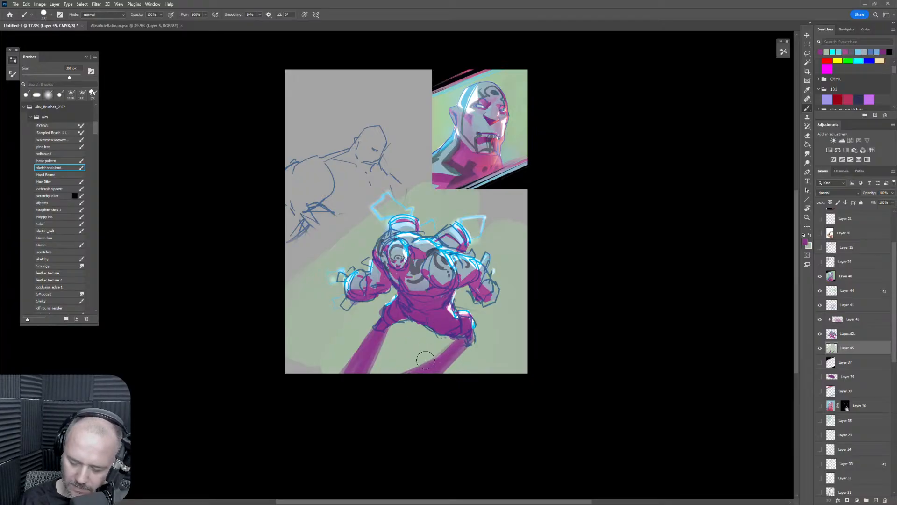
key(bracketright)
key(bracketright)
key(bracketright)
key(bracketright)
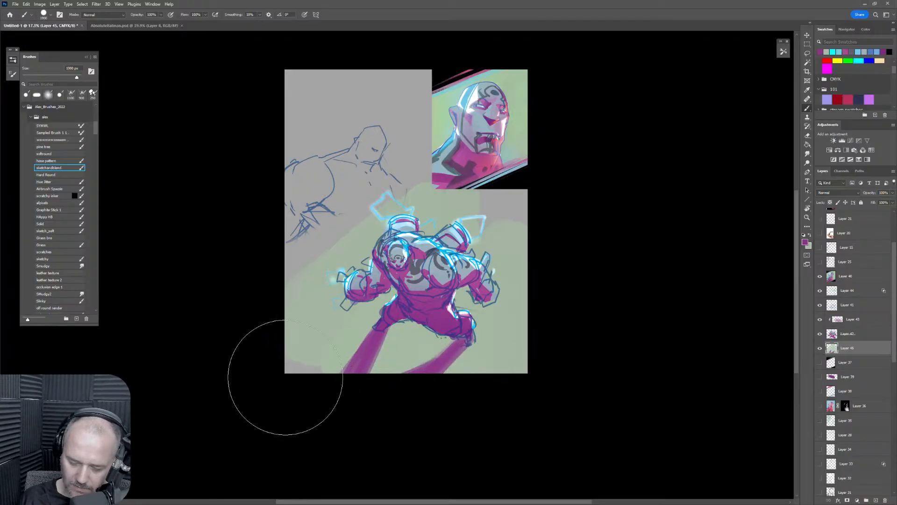
click(59, 139)
mouse_move(487, 406)
mouse_down()
mouse_move(278, 365)
mouse_move(564, 427)
mouse_move(542, 447)
mouse_up()
key(ctrl+z)
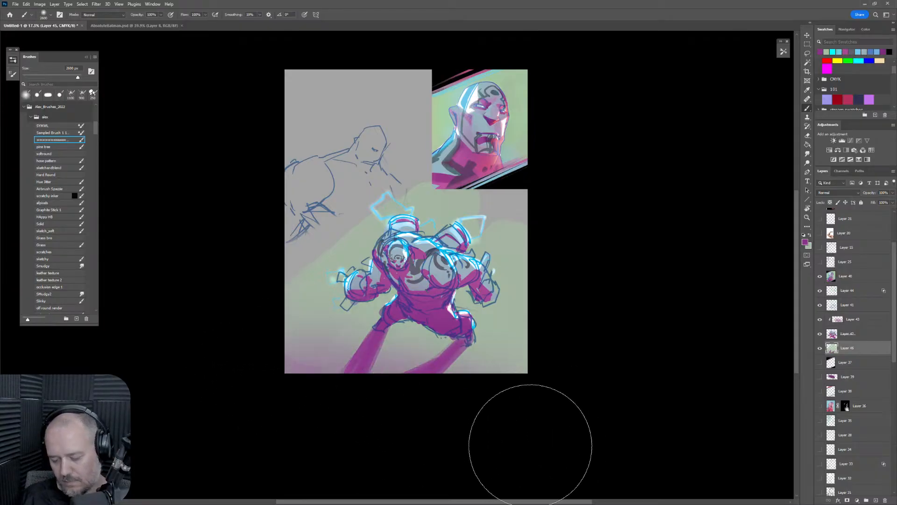
Lighten the backdrop around the figure with softly brushed white sampled from its highlights, and check the picture in mirrored view.
alt+click(409, 250)
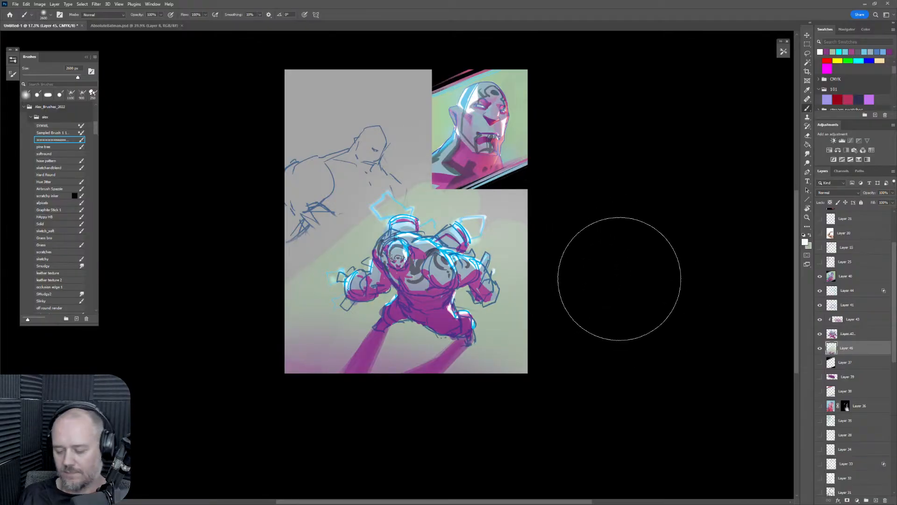
drag(545, 314, 557, 304)
drag(556, 304, 555, 323)
key(ctrl+shift+h)
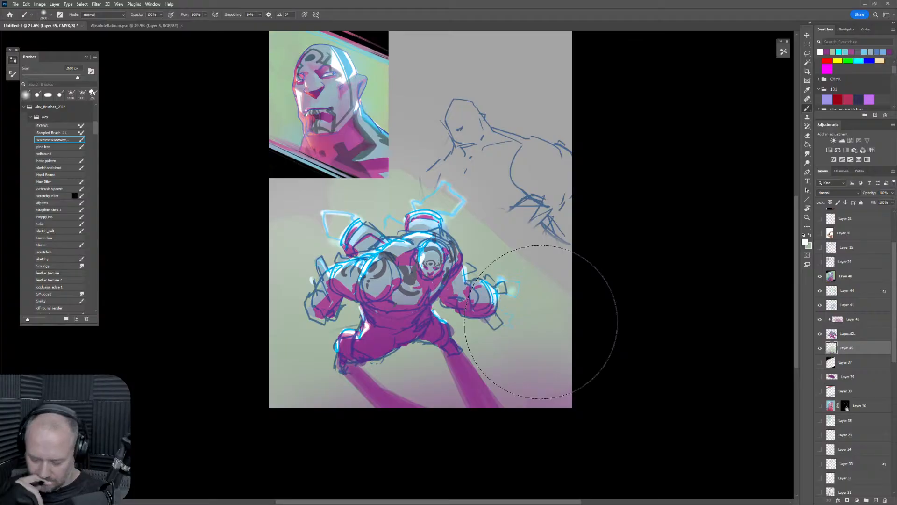
key(ctrl+shift+h)
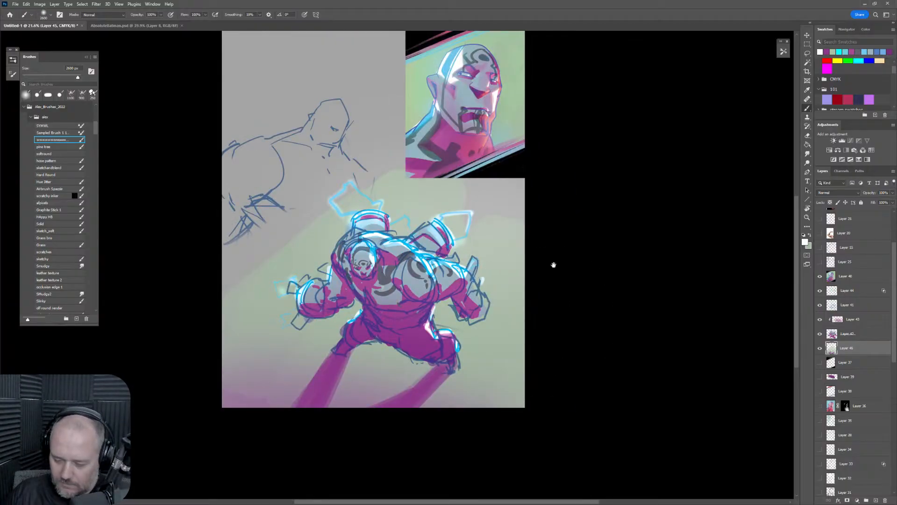
drag(553, 263, 583, 314)
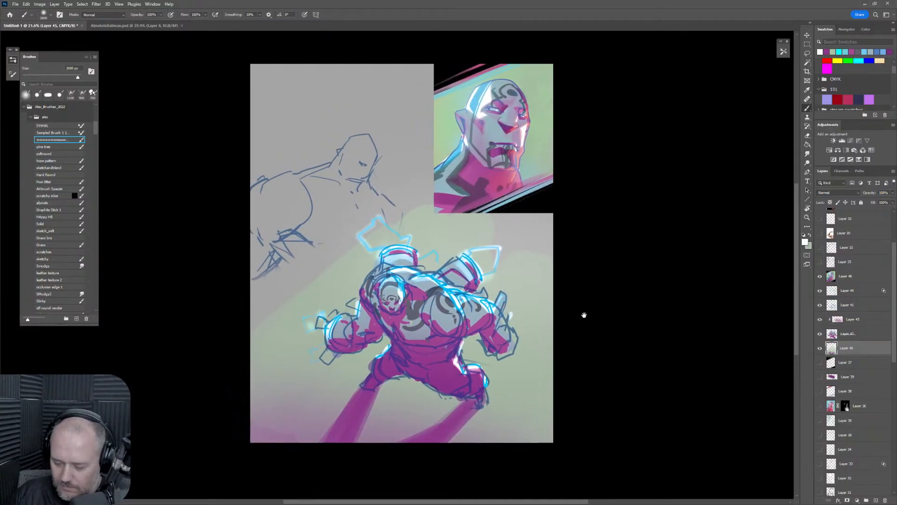
Select the figure's line, glow and colour layers with the backdrop, then enlarge and reposition them together to fill the canvas below the portrait.
shift+click(860, 292)
key(ctrl+t)
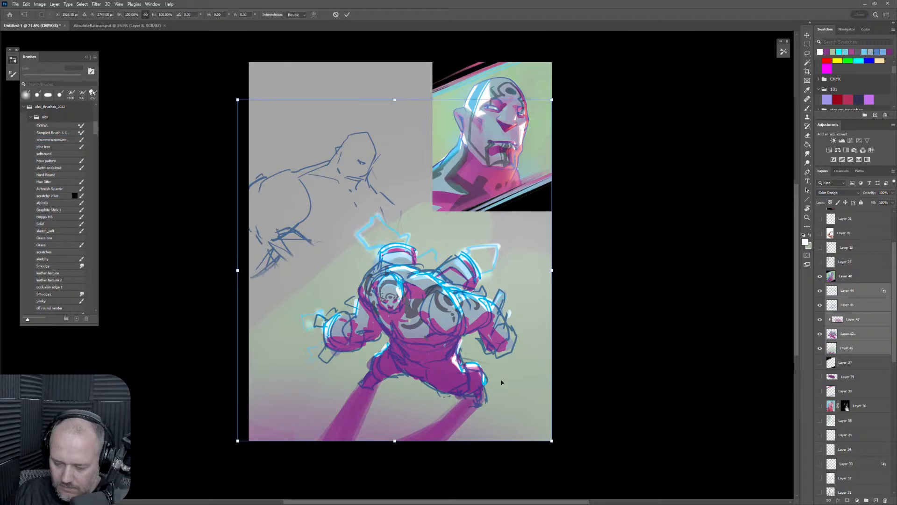
drag(505, 383, 428, 273)
drag(475, 327, 573, 437)
drag(520, 410, 498, 426)
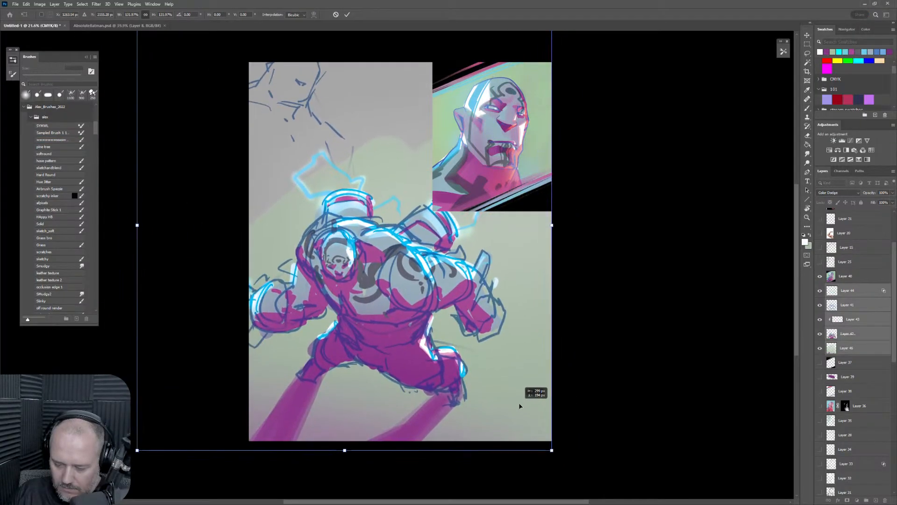
mouse_move(565, 274)
mouse_down()
mouse_move(586, 296)
mouse_move(533, 312)
mouse_move(603, 243)
mouse_move(537, 238)
mouse_move(535, 275)
mouse_move(529, 271)
mouse_up()
key(Return)
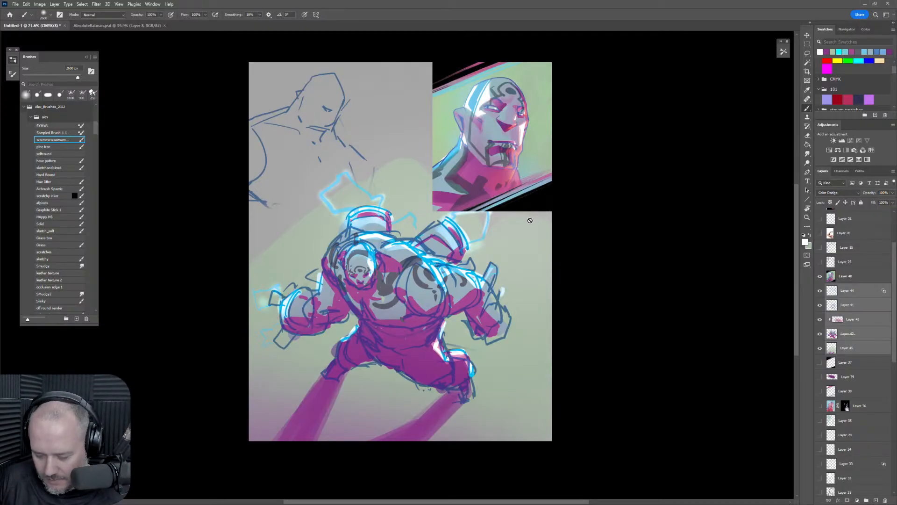
key(z)
click(508, 235)
drag(516, 237, 518, 236)
key(b)
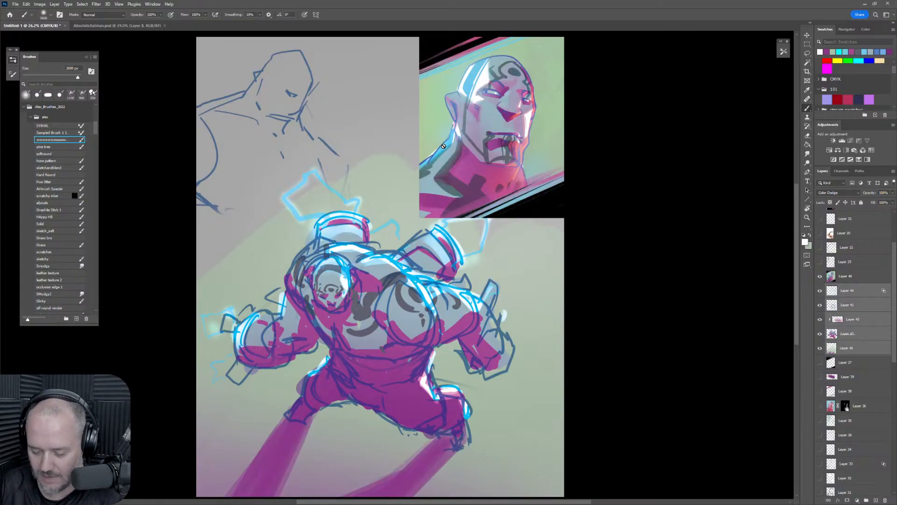
click(584, 294)
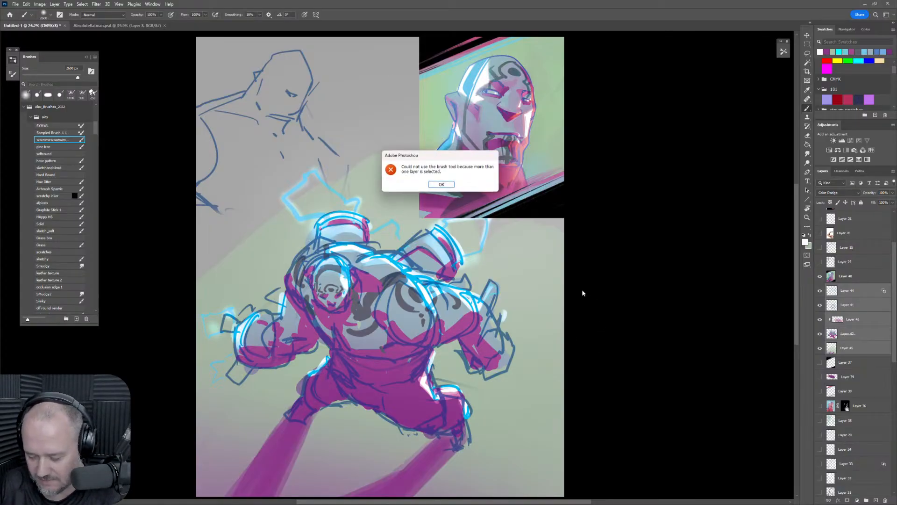
click(446, 185)
key(z)
mouse_move(496, 219)
mouse_down()
mouse_move(462, 219)
mouse_move(500, 219)
mouse_up()
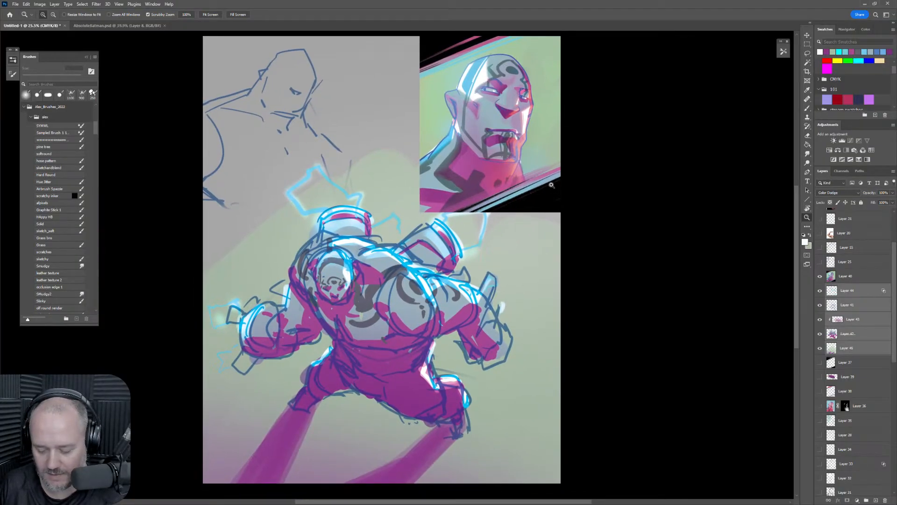